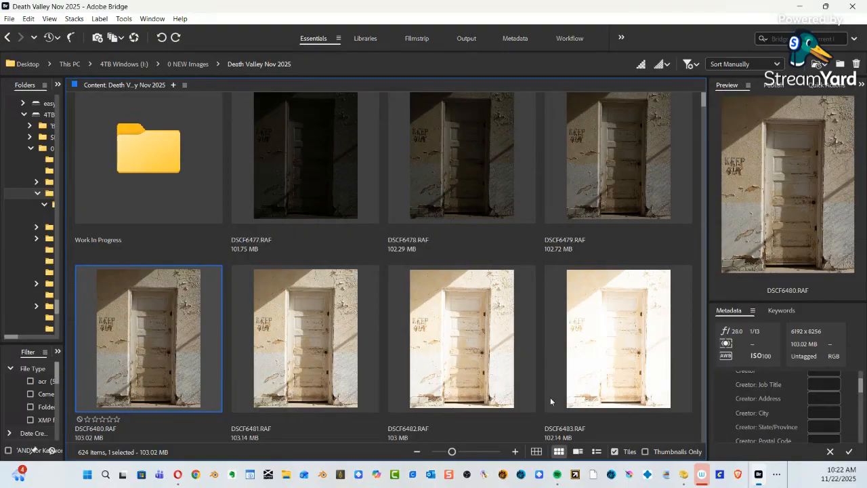
Look through the exposure-bracketed door and sky photos in the Death Valley Nov 2025 folder.
{"action": "scroll", "coordinate": [462, 333], "scroll_direction": "down", "scroll_amount": 10}
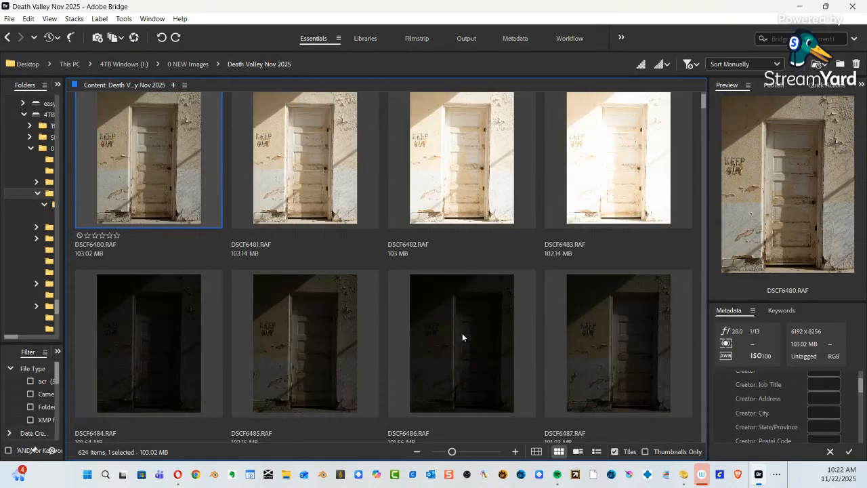
{"action": "scroll", "coordinate": [464, 338], "scroll_direction": "down", "scroll_amount": 17}
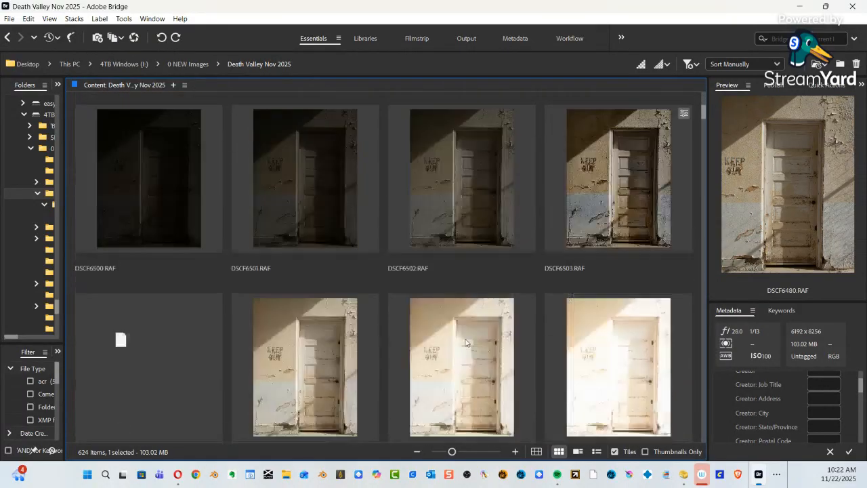
{"action": "scroll", "coordinate": [466, 344], "scroll_direction": "down", "scroll_amount": 8}
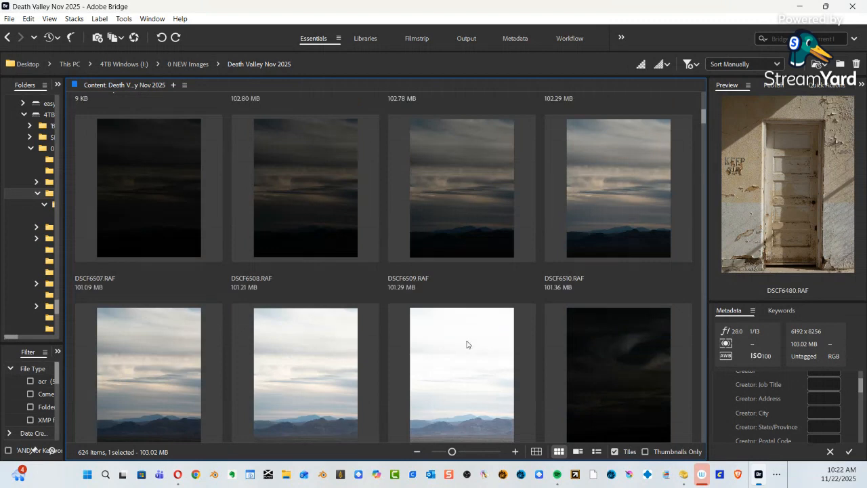
{"action": "scroll", "coordinate": [466, 344], "scroll_direction": "down", "scroll_amount": 10}
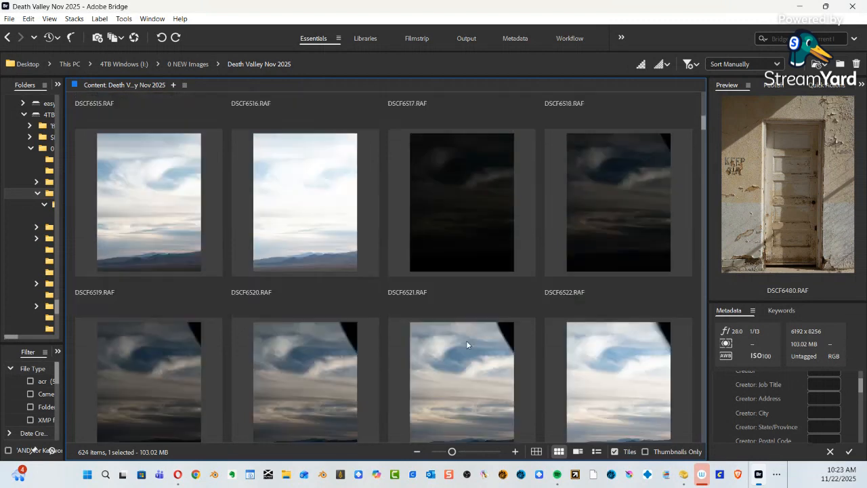
{"action": "scroll", "coordinate": [466, 344], "scroll_direction": "down", "scroll_amount": 10}
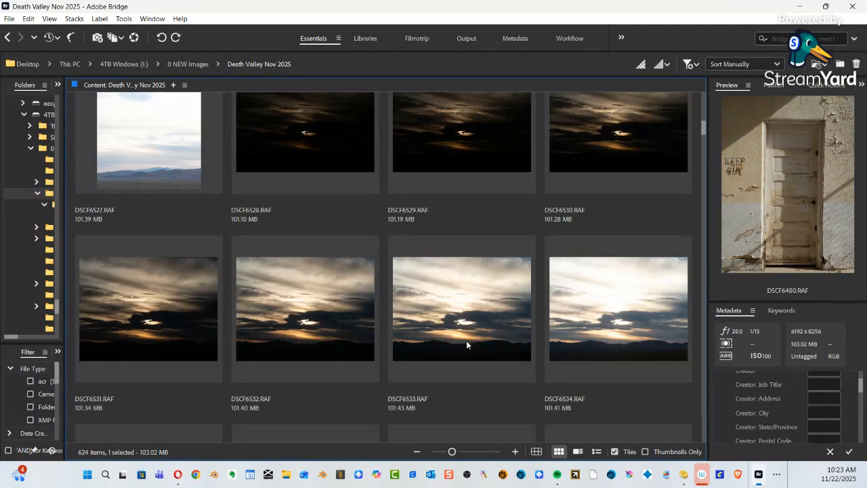
{"action": "scroll", "coordinate": [468, 345], "scroll_direction": "down", "scroll_amount": 14}
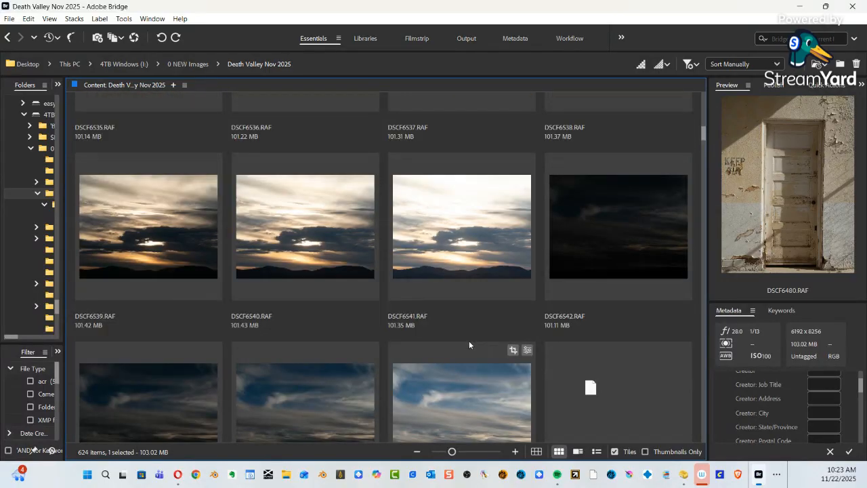
{"action": "scroll", "coordinate": [470, 344], "scroll_direction": "down", "scroll_amount": 11}
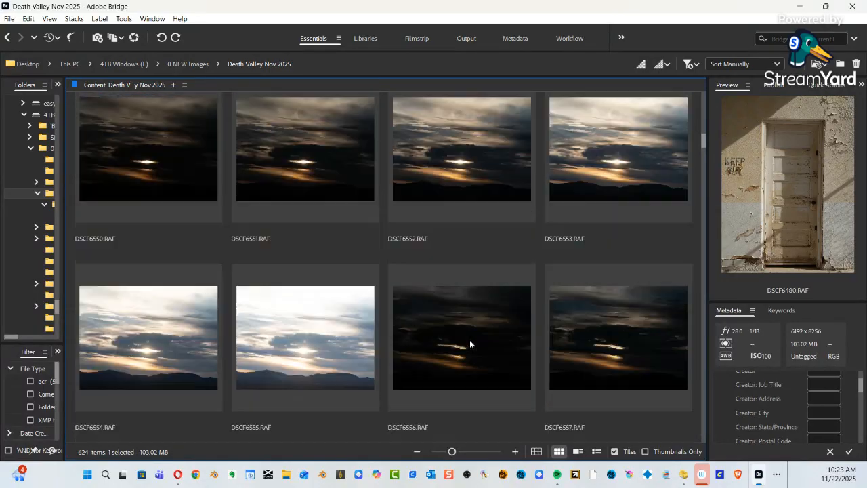
{"action": "scroll", "coordinate": [470, 343], "scroll_direction": "down", "scroll_amount": 12}
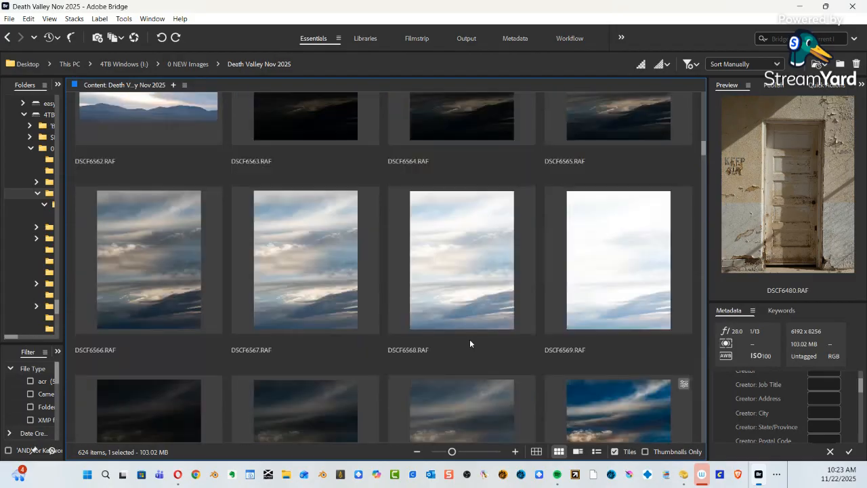
{"action": "scroll", "coordinate": [470, 344], "scroll_direction": "down", "scroll_amount": 10}
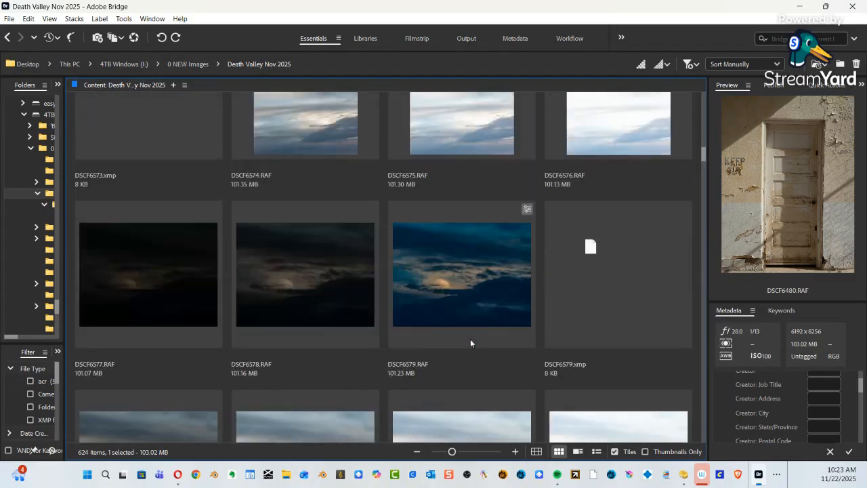
{"action": "scroll", "coordinate": [470, 343], "scroll_direction": "down", "scroll_amount": 5}
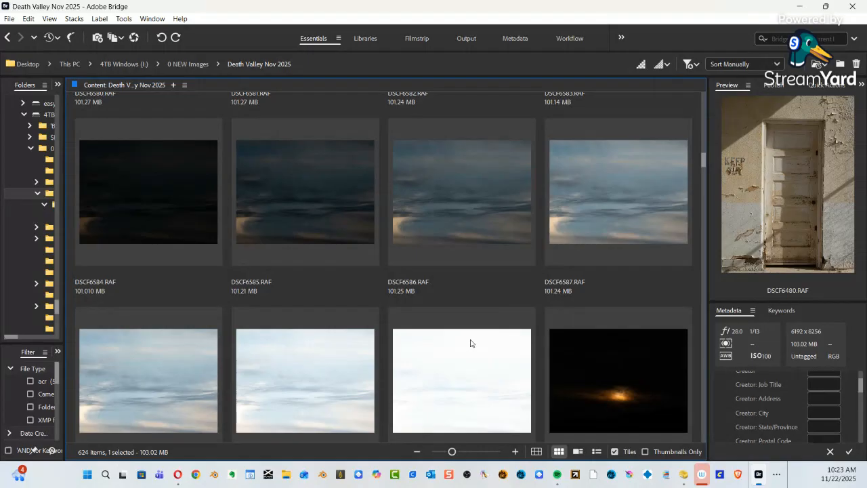
{"action": "scroll", "coordinate": [470, 343], "scroll_direction": "down", "scroll_amount": 8}
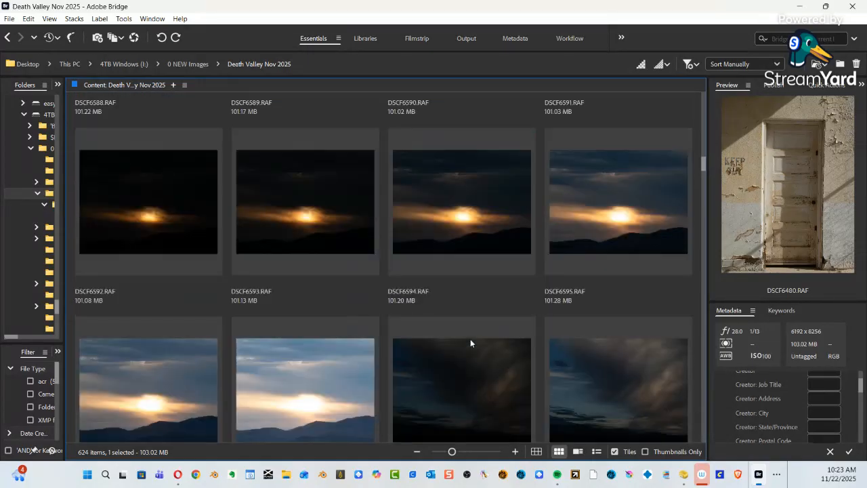
{"action": "scroll", "coordinate": [470, 343], "scroll_direction": "down", "scroll_amount": 2}
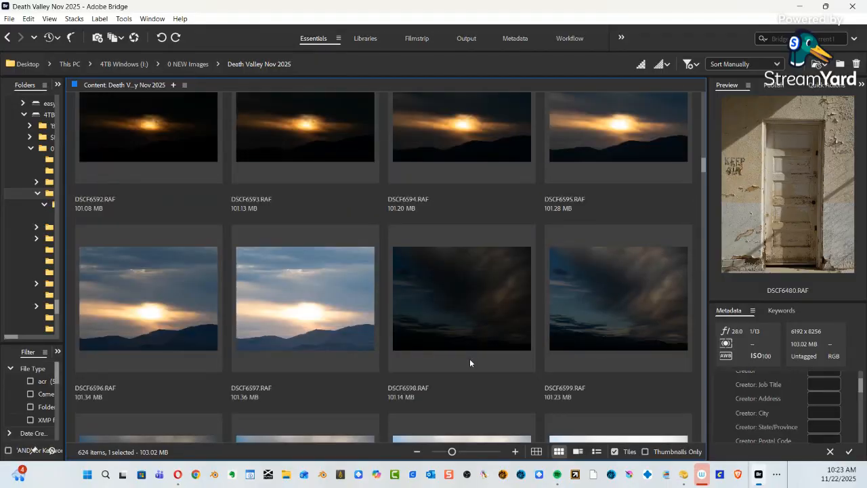
{"action": "scroll", "coordinate": [469, 359], "scroll_direction": "down", "scroll_amount": 4}
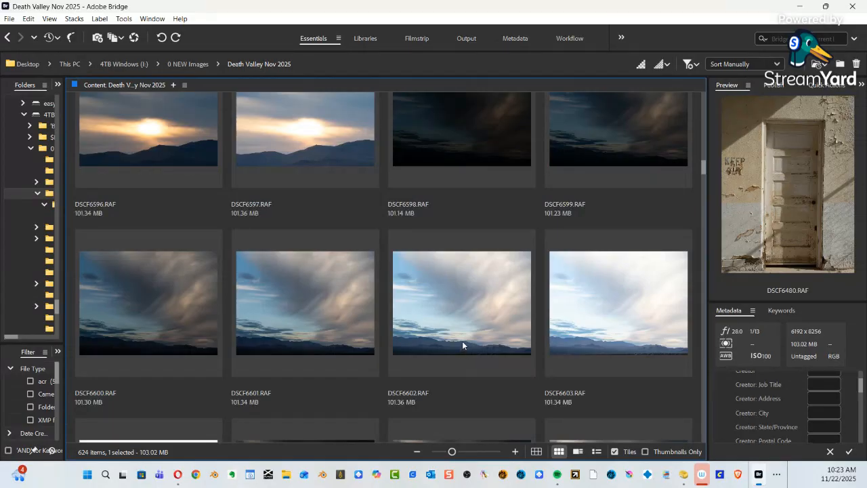
{"action": "scroll", "coordinate": [464, 345], "scroll_direction": "down", "scroll_amount": 2}
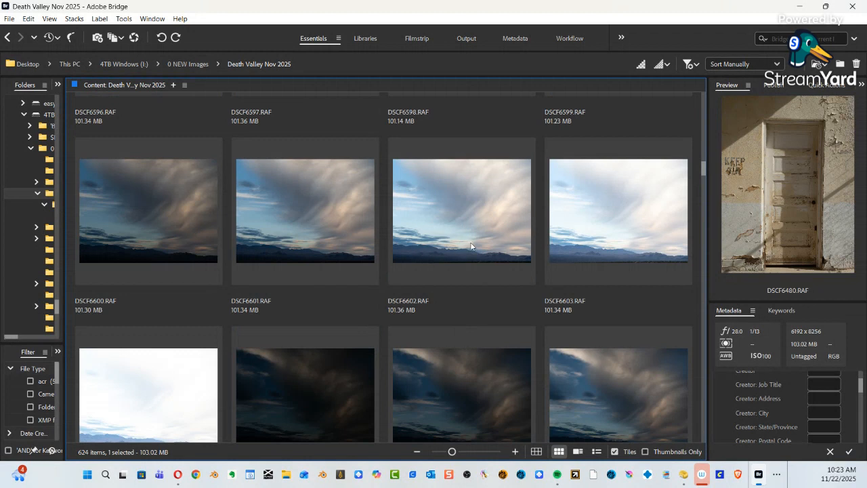
View the cloud photo DSCF6607.RAF in full-screen preview and return to the thumbnails.
{"action": "scroll", "coordinate": [472, 246], "scroll_direction": "down", "scroll_amount": 2}
{"action": "left_click", "coordinate": [625, 311]}
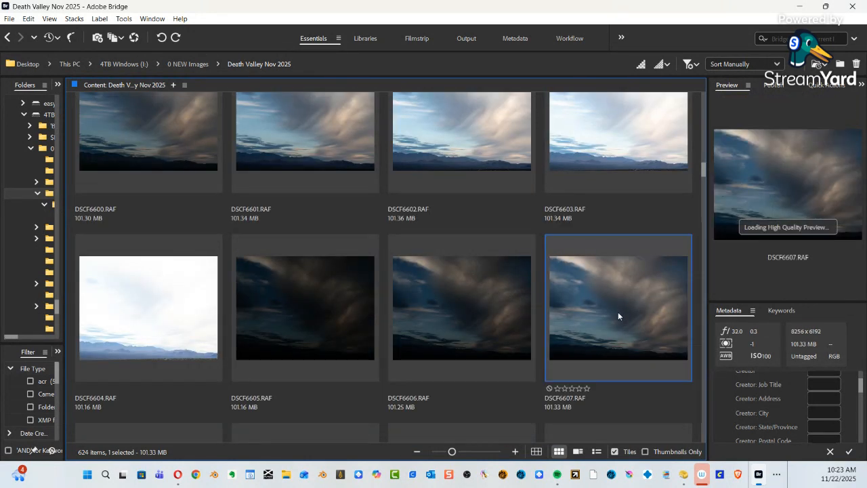
{"action": "key", "text": "space"}
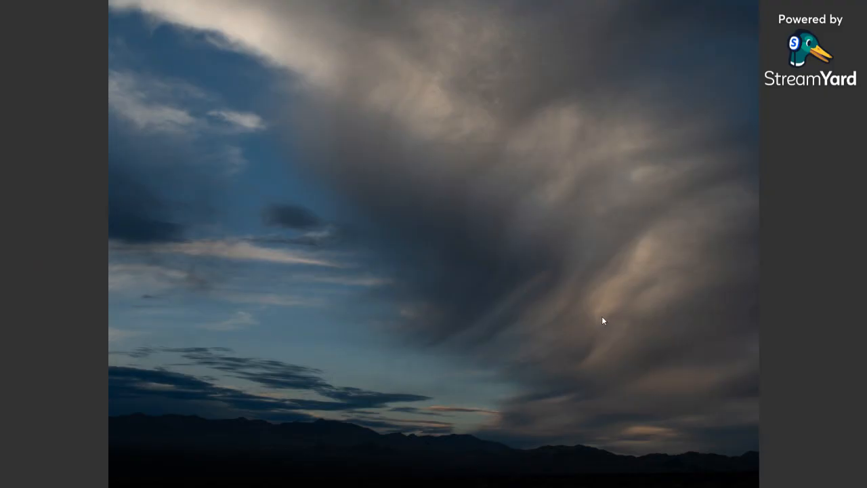
{"action": "key", "text": "space"}
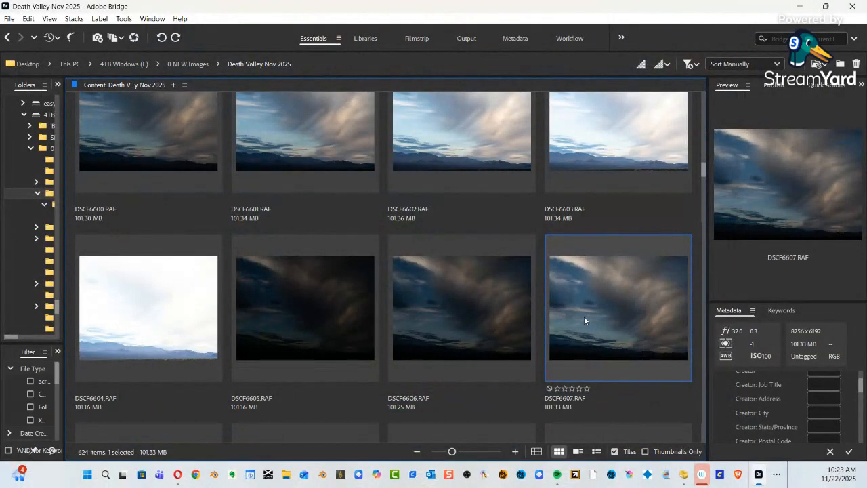
View the edited vertical cloud photo DSCF6614.RAF in full-screen preview and return to the thumbnails.
{"action": "scroll", "coordinate": [503, 304], "scroll_direction": "down", "scroll_amount": 3}
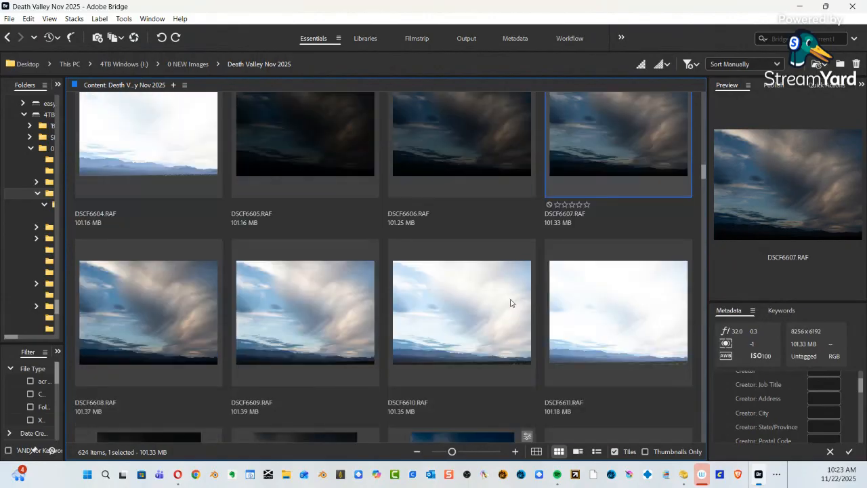
{"action": "scroll", "coordinate": [423, 285], "scroll_direction": "down", "scroll_amount": 3}
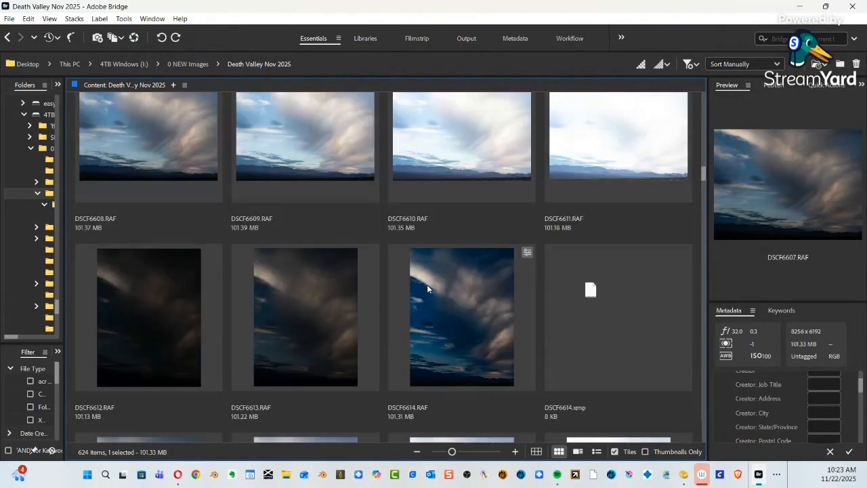
{"action": "left_click", "coordinate": [455, 302]}
{"action": "key", "text": "space"}
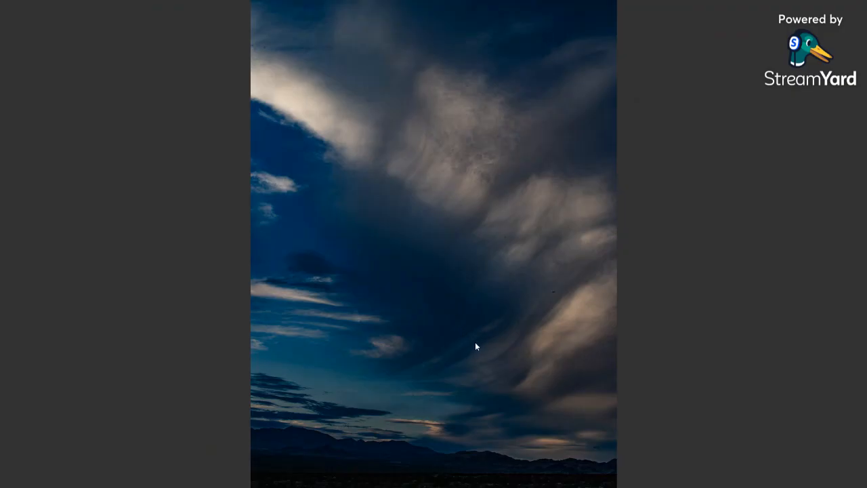
{"action": "key", "text": "space"}
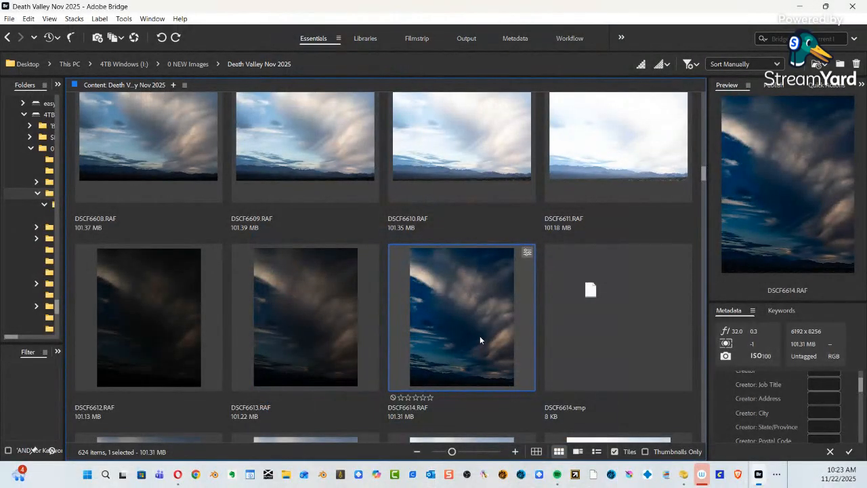
Look through the bracketed cloud photos that follow DSCF6614.RAF, as far as DSCF6634.RAF.
{"action": "scroll", "coordinate": [386, 318], "scroll_direction": "down", "scroll_amount": 6}
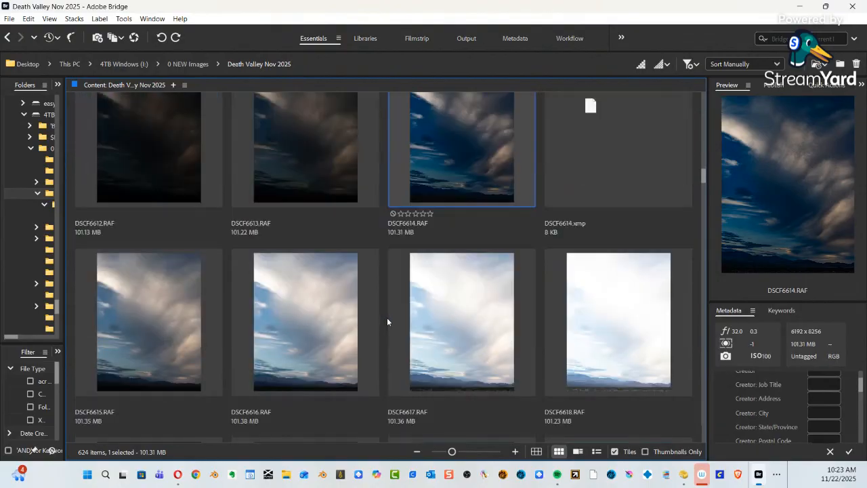
{"action": "scroll", "coordinate": [399, 319], "scroll_direction": "down", "scroll_amount": 2}
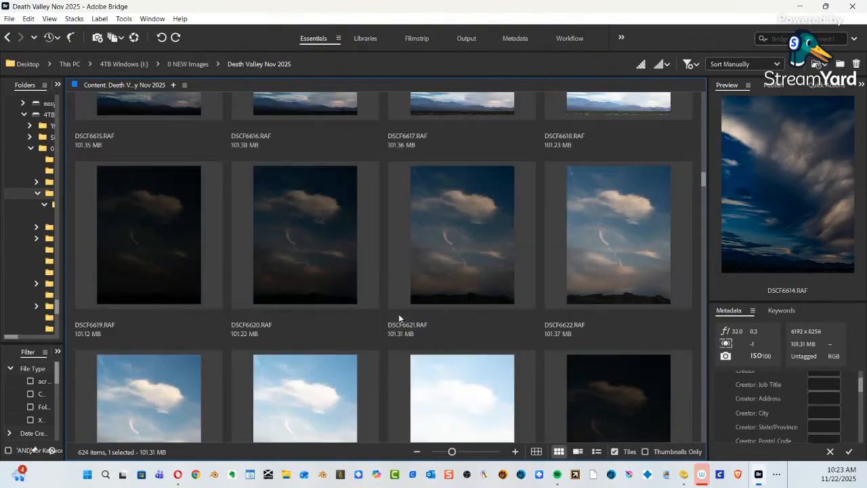
{"action": "scroll", "coordinate": [410, 310], "scroll_direction": "down", "scroll_amount": 3}
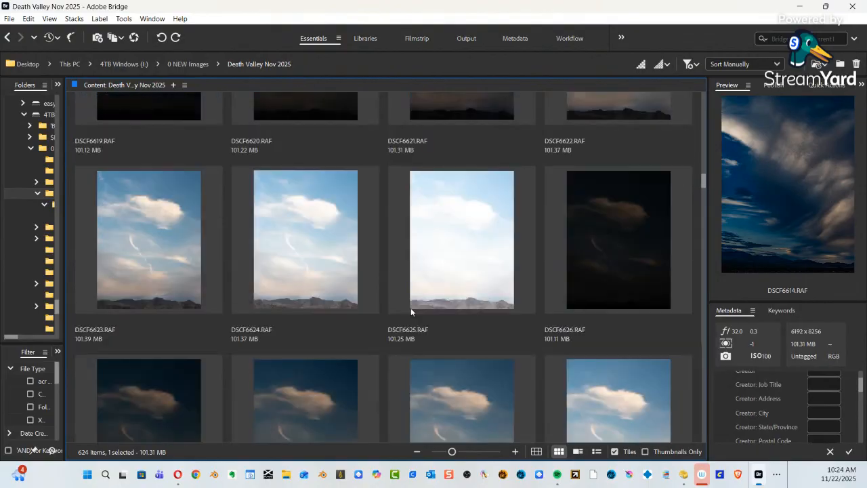
{"action": "scroll", "coordinate": [412, 309], "scroll_direction": "down", "scroll_amount": 4}
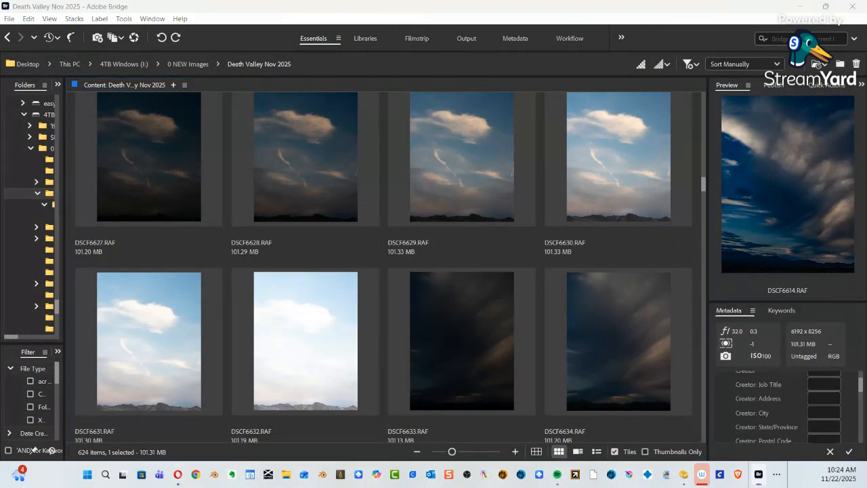
Bring the Opera browser window onto the screen and open polyhaven.com.
{"action": "left_click_drag", "start_coordinate": [866, 95], "coordinate": [242, 21]}
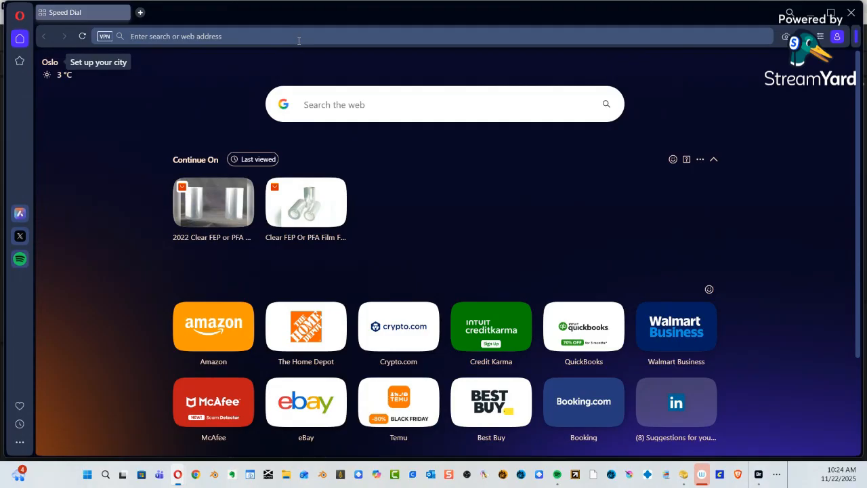
{"action": "type", "text": "poly"}
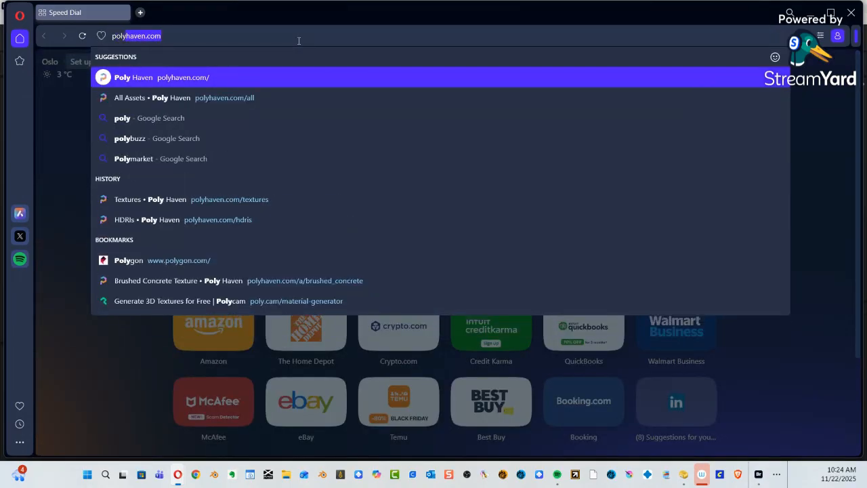
{"action": "key", "text": "Return"}
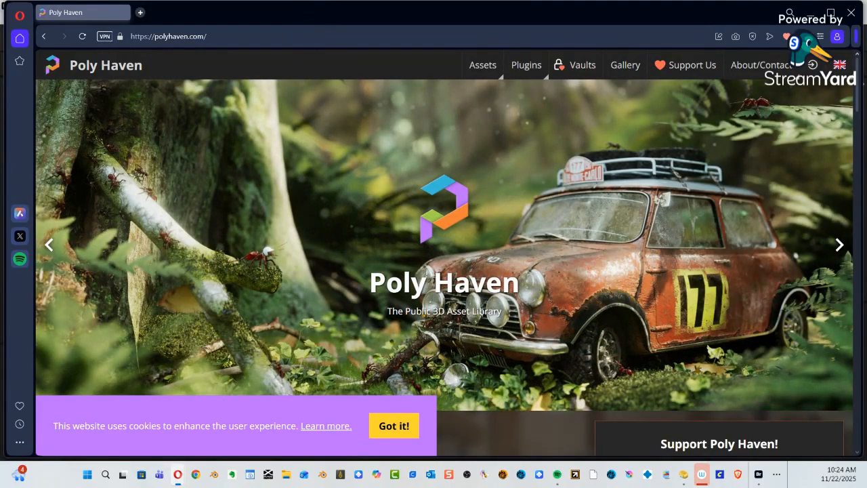
Open the Outdoor category of Poly Haven's HDRIs library.
{"action": "mouse_move", "coordinate": [482, 66]}
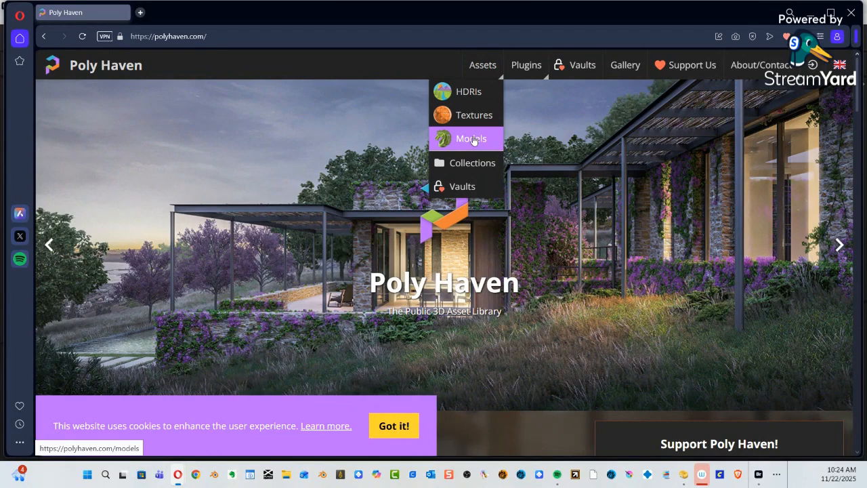
{"action": "left_click", "coordinate": [472, 117]}
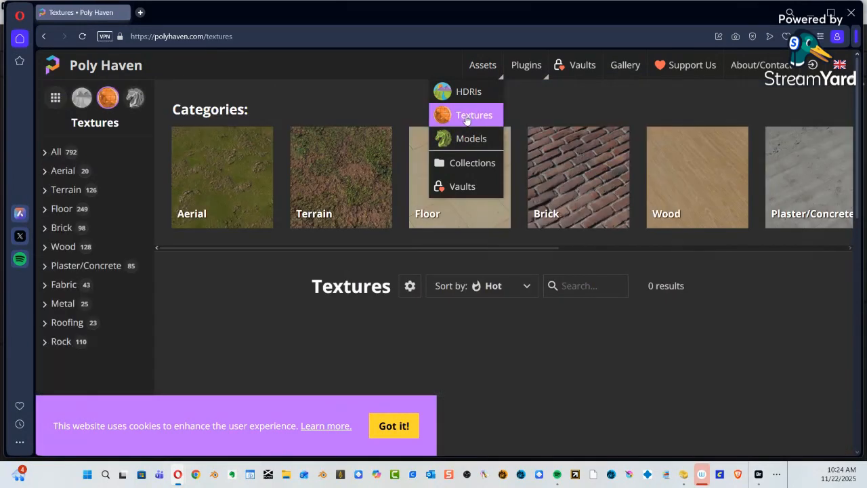
{"action": "left_click", "coordinate": [471, 94]}
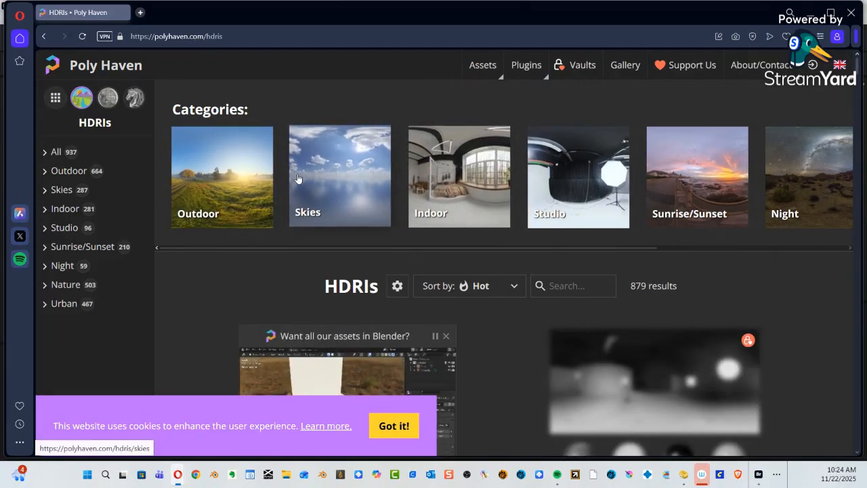
{"action": "left_click", "coordinate": [241, 183]}
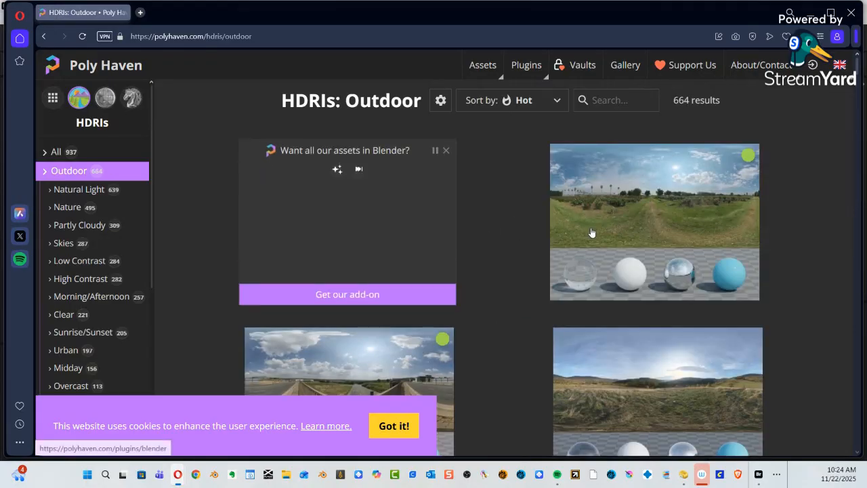
Examine the outdoor HDRI panoramas and their sphere lighting previews.
{"action": "scroll", "coordinate": [626, 224], "scroll_direction": "down", "scroll_amount": 3}
{"action": "scroll", "coordinate": [627, 224], "scroll_direction": "down", "scroll_amount": 1}
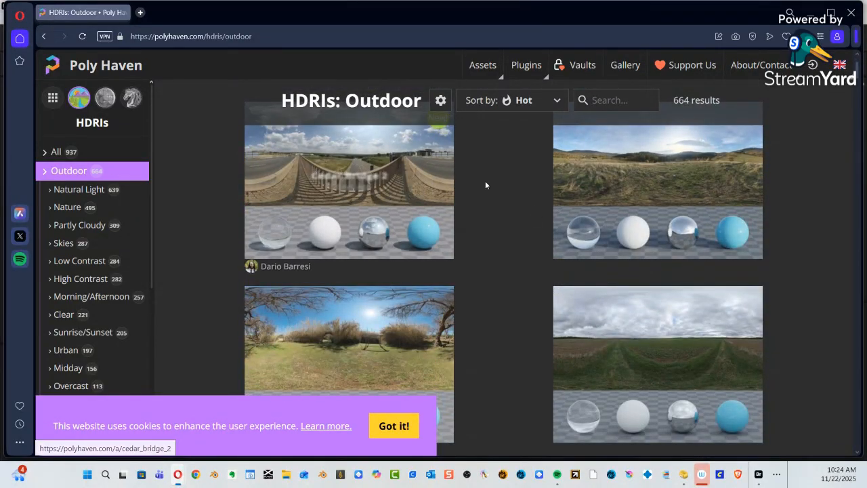
{"action": "scroll", "coordinate": [538, 202], "scroll_direction": "down", "scroll_amount": 3}
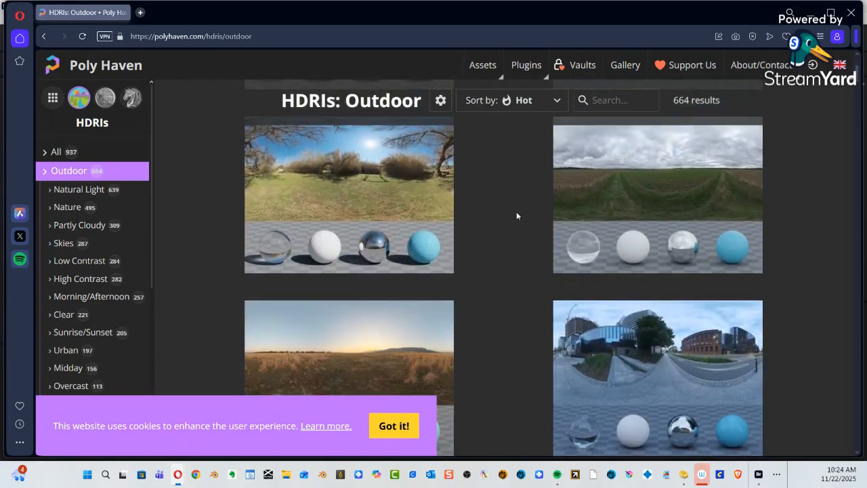
{"action": "scroll", "coordinate": [497, 212], "scroll_direction": "down", "scroll_amount": 3}
{"action": "scroll", "coordinate": [496, 214], "scroll_direction": "down", "scroll_amount": 5}
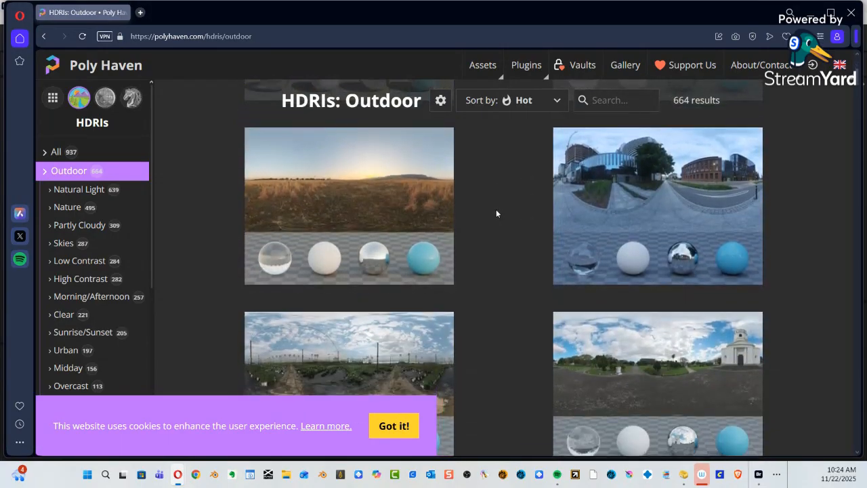
Browse further through the outdoor HDRIs and open the Citrus Orchard Road (Pure Sky) page to view its panorama and address.
{"action": "scroll", "coordinate": [474, 210], "scroll_direction": "down", "scroll_amount": 8}
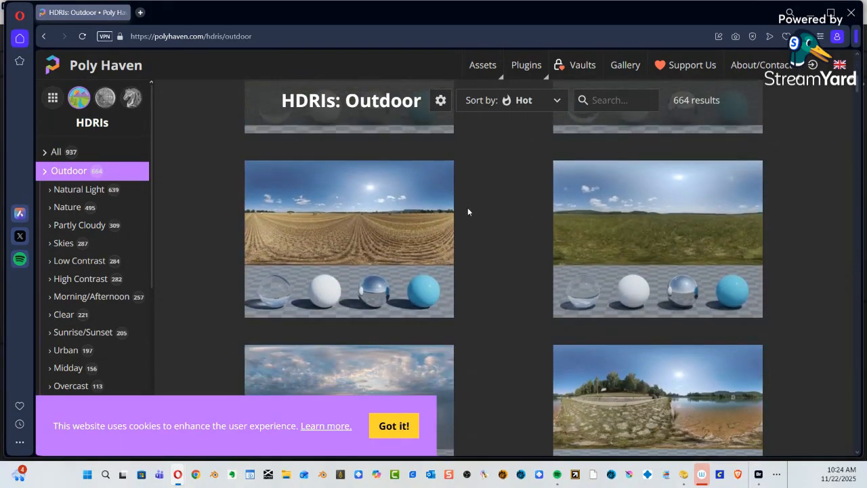
{"action": "scroll", "coordinate": [456, 217], "scroll_direction": "down", "scroll_amount": 2}
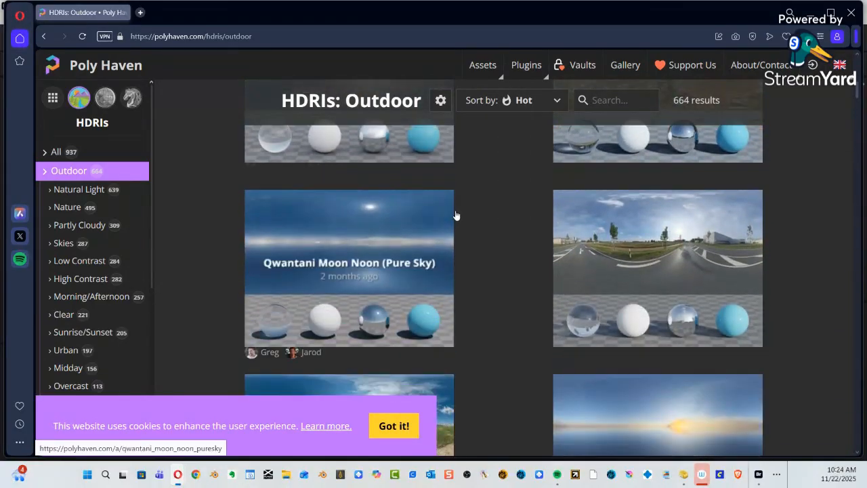
{"action": "scroll", "coordinate": [369, 224], "scroll_direction": "up", "scroll_amount": 3}
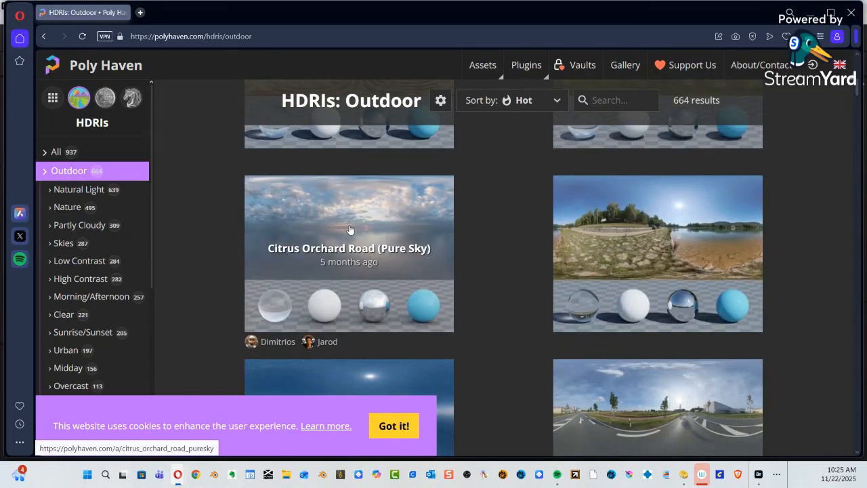
{"action": "left_click", "coordinate": [349, 230]}
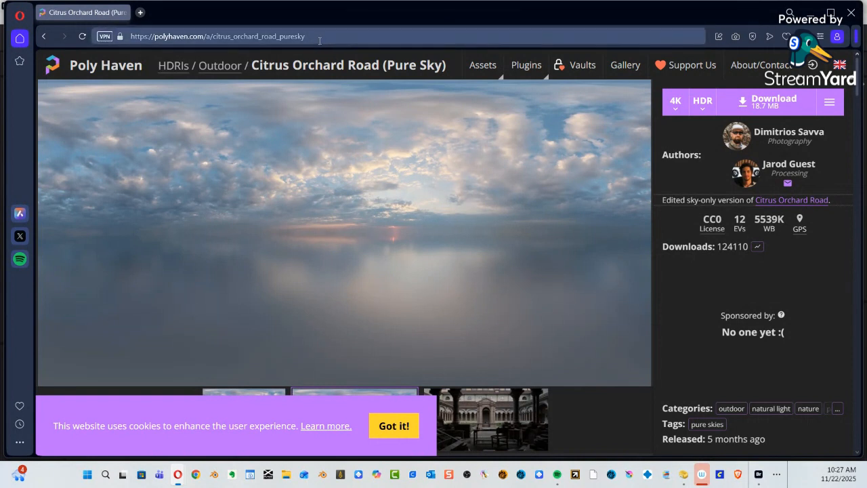
{"action": "left_click", "coordinate": [205, 37]}
{"action": "left_click_drag", "start_coordinate": [206, 37], "coordinate": [129, 38]}
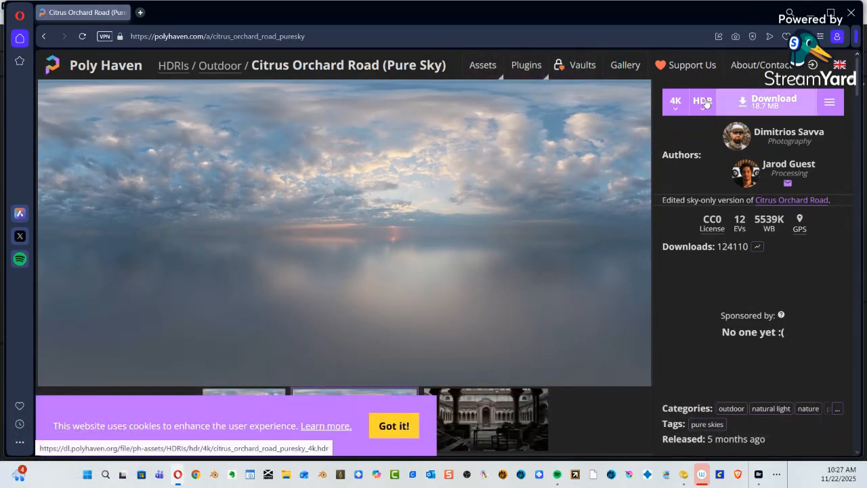
Browse Poly Haven's Models library and open the Jacaranda Tree model page.
{"action": "left_click", "coordinate": [477, 71]}
{"action": "left_click", "coordinate": [467, 138]}
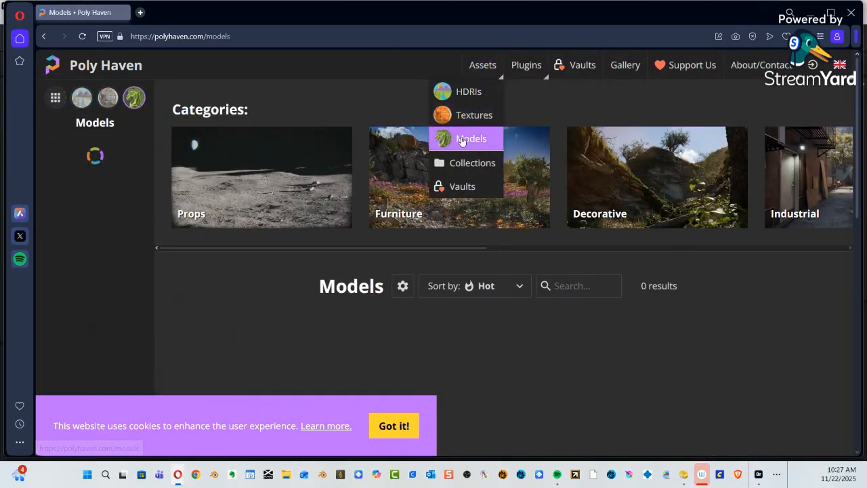
{"action": "scroll", "coordinate": [635, 224], "scroll_direction": "down", "scroll_amount": 10}
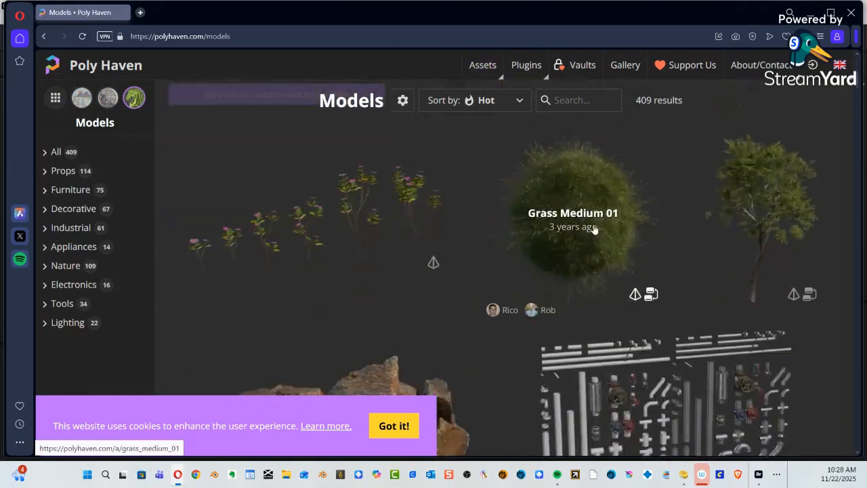
{"action": "scroll", "coordinate": [598, 227], "scroll_direction": "up", "scroll_amount": 7}
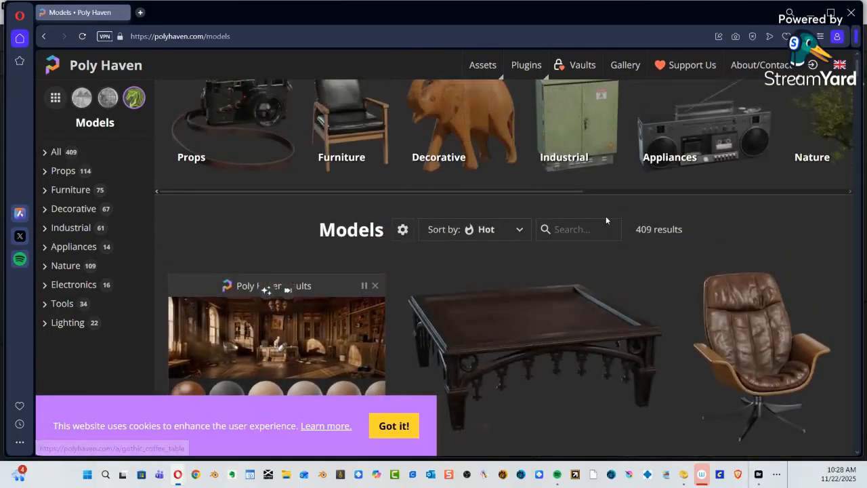
{"action": "scroll", "coordinate": [605, 217], "scroll_direction": "down", "scroll_amount": 3}
{"action": "scroll", "coordinate": [607, 220], "scroll_direction": "down", "scroll_amount": 6}
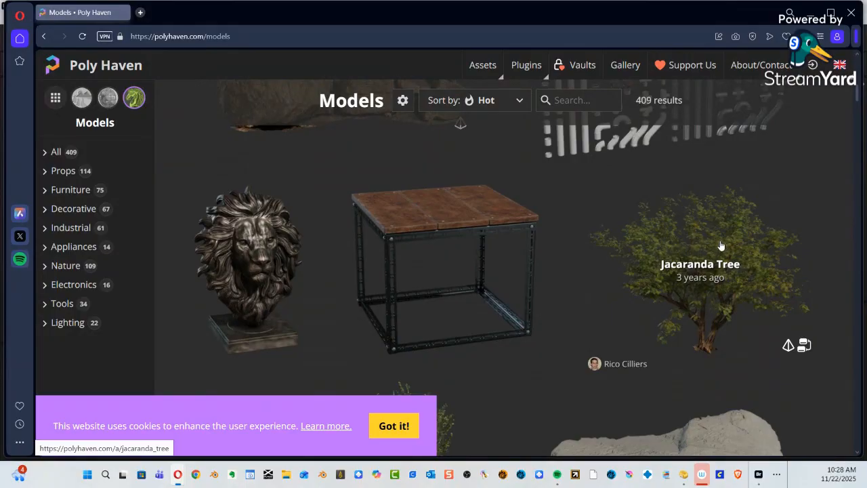
{"action": "scroll", "coordinate": [729, 271], "scroll_direction": "down", "scroll_amount": 1}
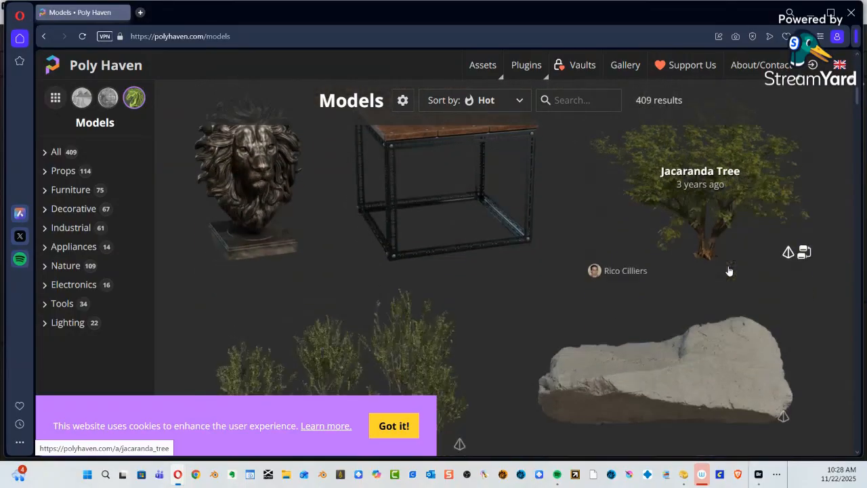
{"action": "left_click", "coordinate": [704, 247]}
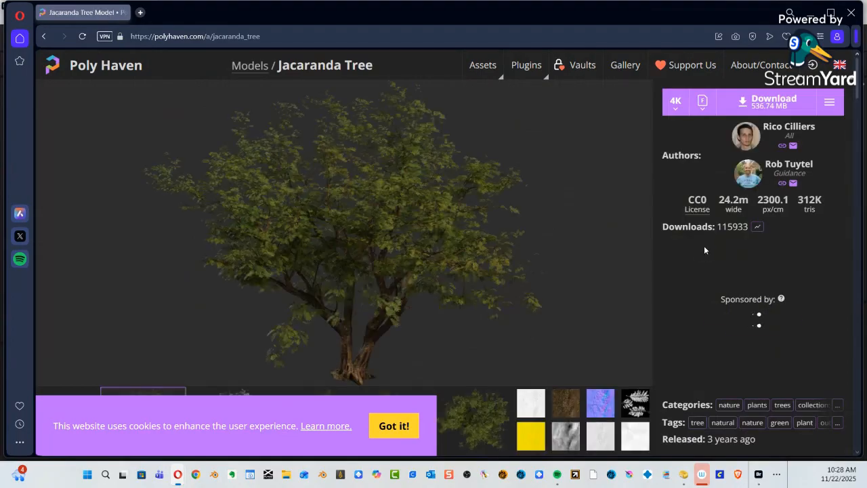
Choose the FBX format at 4K resolution for the Jacaranda Tree and start its download.
{"action": "left_click", "coordinate": [675, 113]}
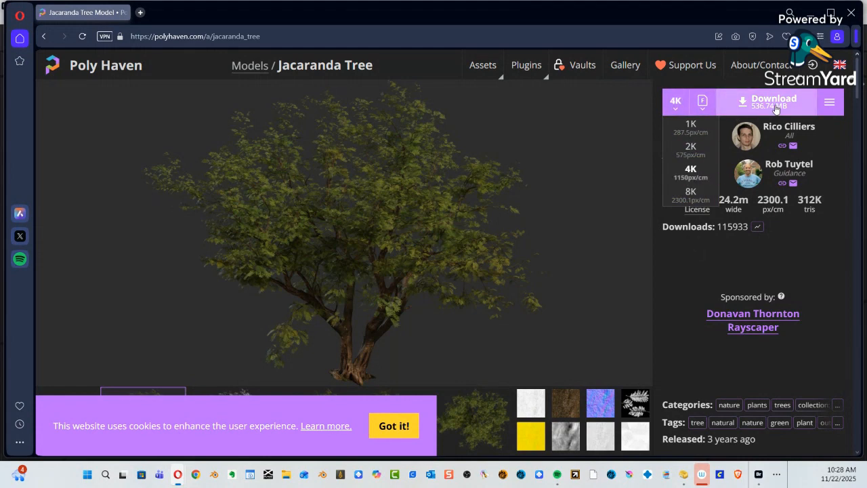
{"action": "left_click", "coordinate": [702, 111]}
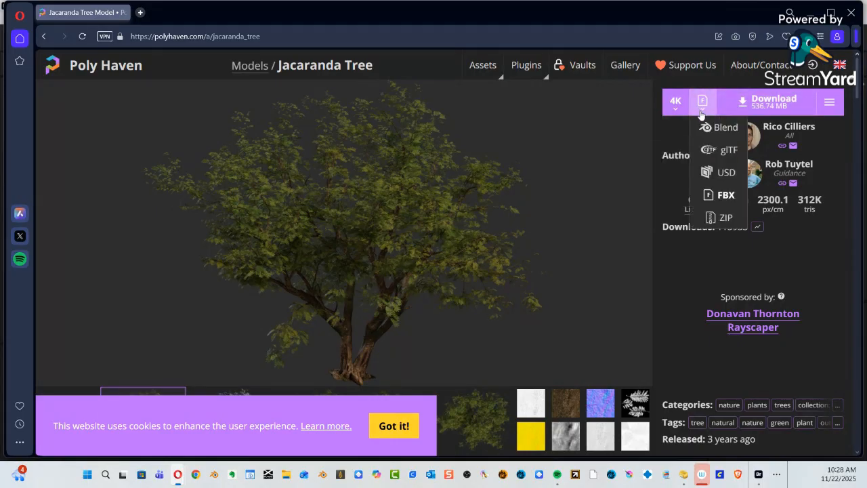
{"action": "left_click", "coordinate": [717, 198]}
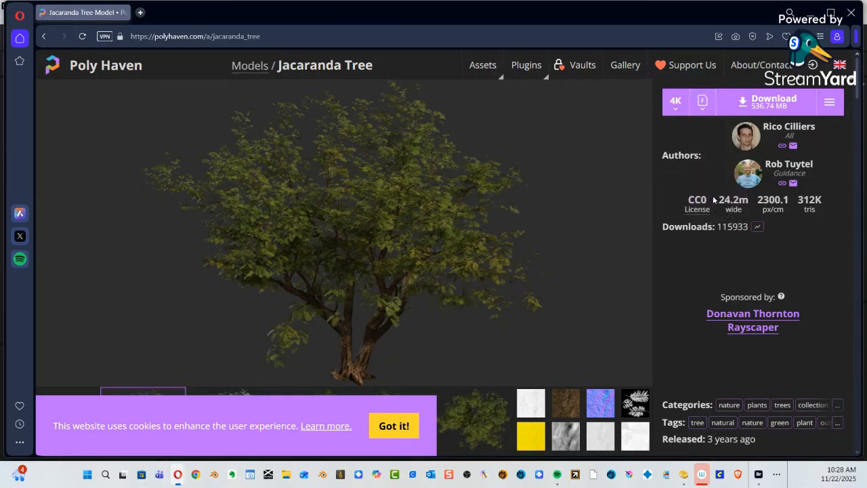
{"action": "left_click", "coordinate": [771, 102]}
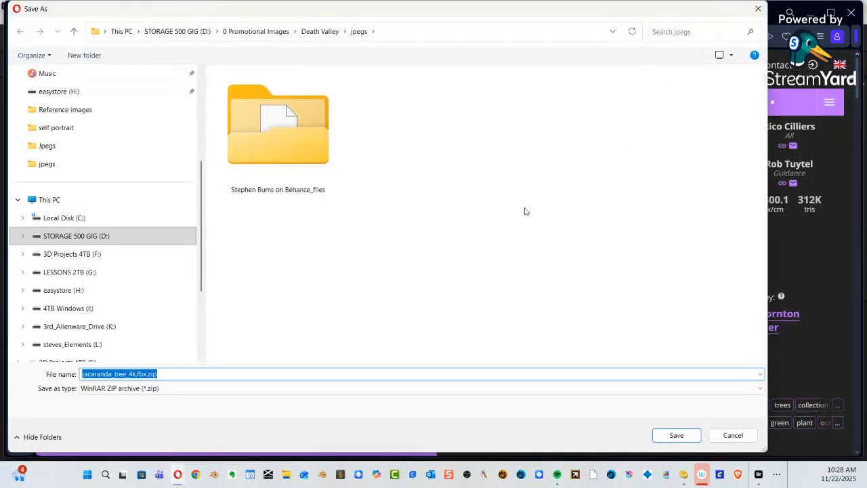
Set the save location to the Blender 5 New Features folder inside 0 Presentations on the LESSONS 2TB (G:) drive.
{"action": "left_click_drag", "start_coordinate": [368, 14], "coordinate": [465, 14]}
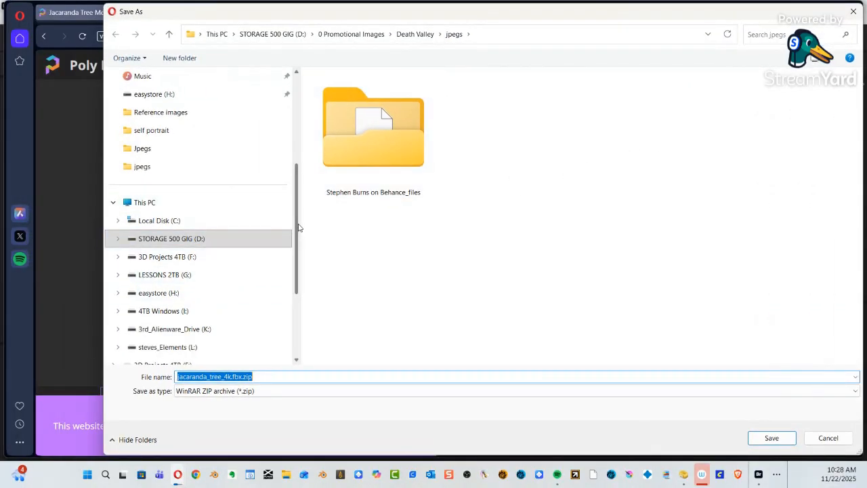
{"action": "left_click_drag", "start_coordinate": [300, 227], "coordinate": [295, 291]}
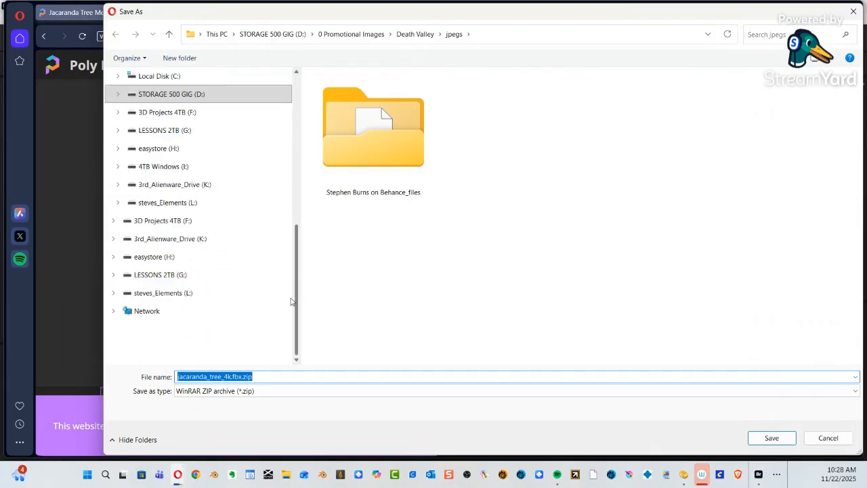
{"action": "left_click", "coordinate": [198, 275]}
{"action": "double_click", "coordinate": [366, 143]}
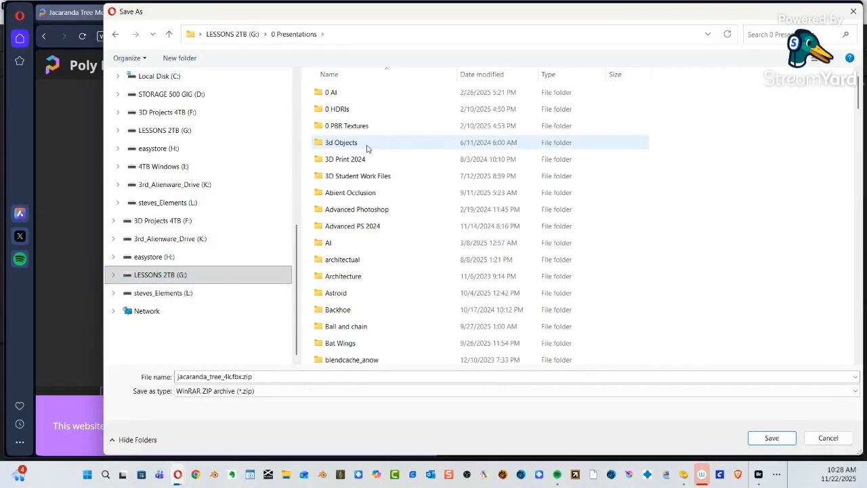
{"action": "scroll", "coordinate": [397, 173], "scroll_direction": "down", "scroll_amount": 5}
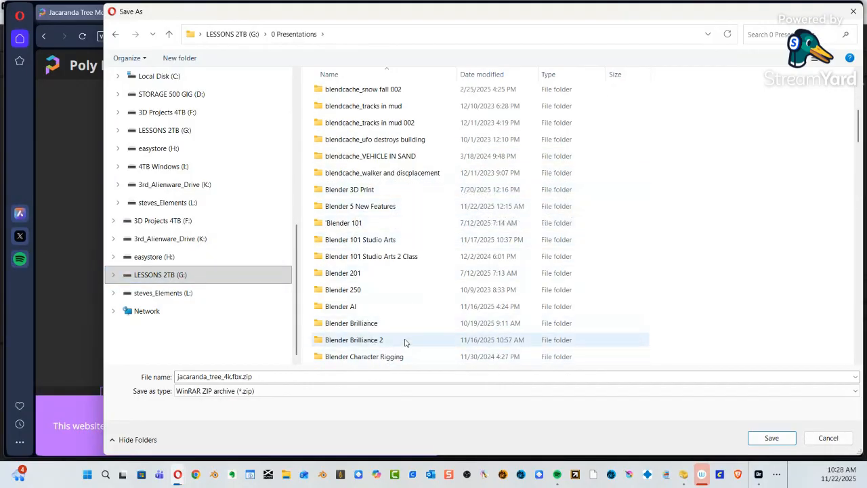
{"action": "scroll", "coordinate": [410, 332], "scroll_direction": "down", "scroll_amount": 3}
{"action": "scroll", "coordinate": [418, 322], "scroll_direction": "down", "scroll_amount": 2}
{"action": "scroll", "coordinate": [420, 316], "scroll_direction": "up", "scroll_amount": 4}
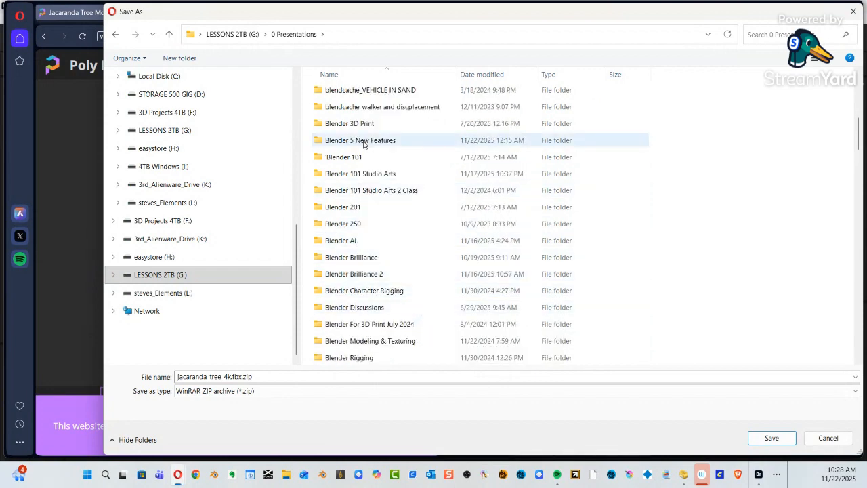
{"action": "left_click", "coordinate": [363, 142]}
{"action": "double_click", "coordinate": [333, 145]}
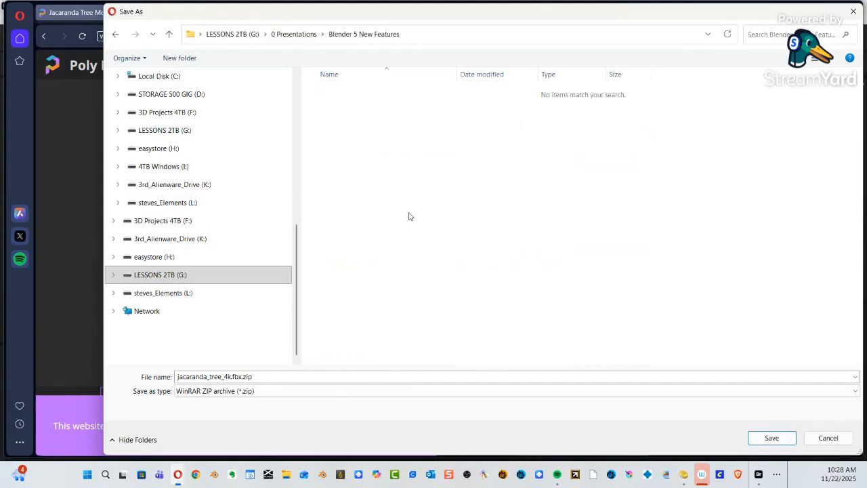
Create a folder named FBX Exports in Blender 5 New Features and save jacaranda_tree_4k.fbx.zip inside it.
{"action": "key", "text": "ctrl+shift+n"}
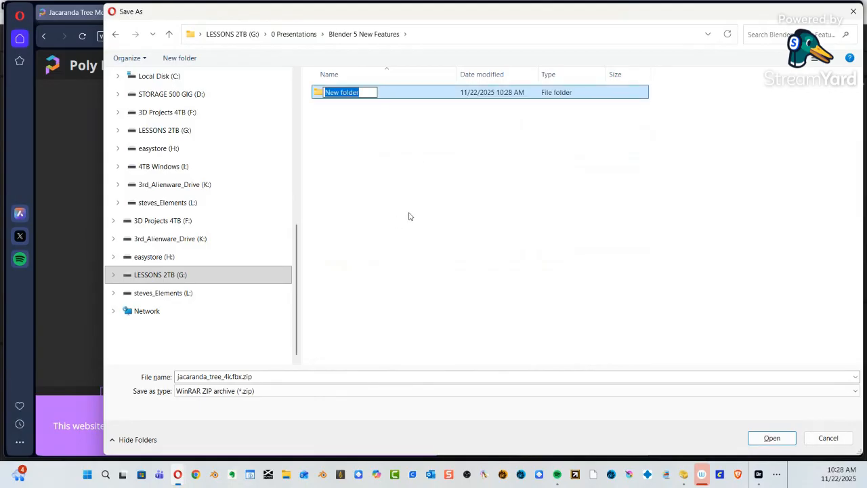
{"action": "type", "text": "FBX"}
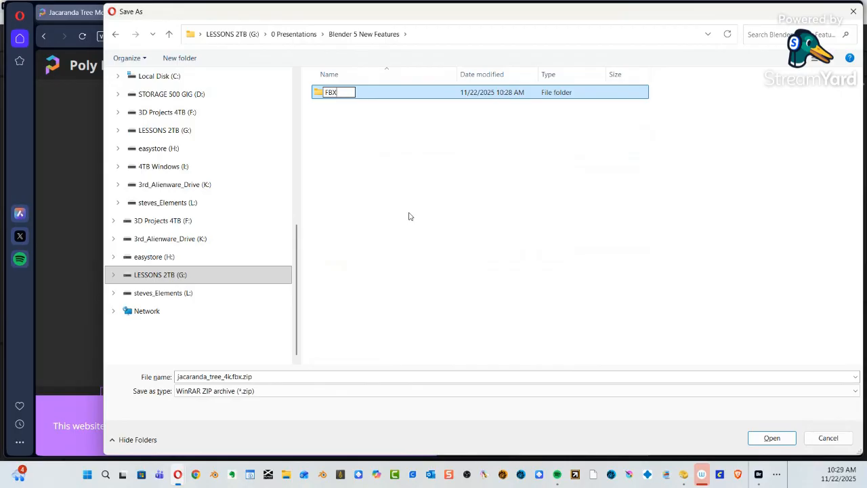
{"action": "type", "text": " Exports"}
{"action": "key", "text": "Return"}
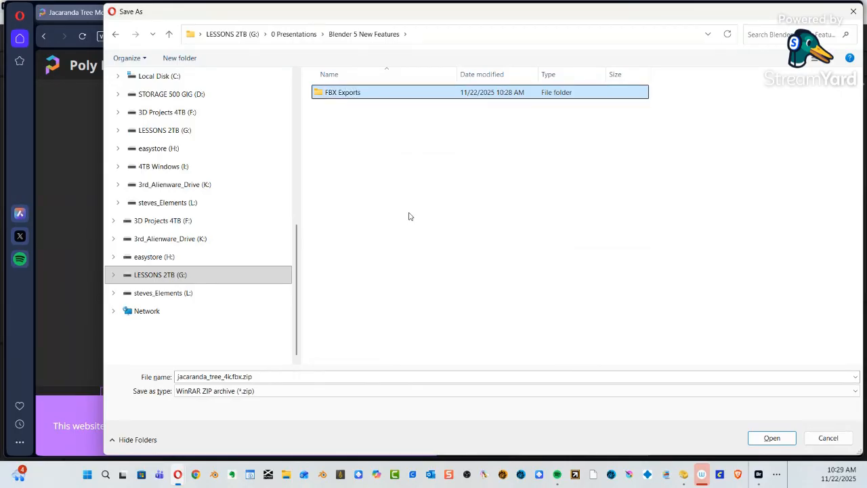
{"action": "double_click", "coordinate": [322, 94]}
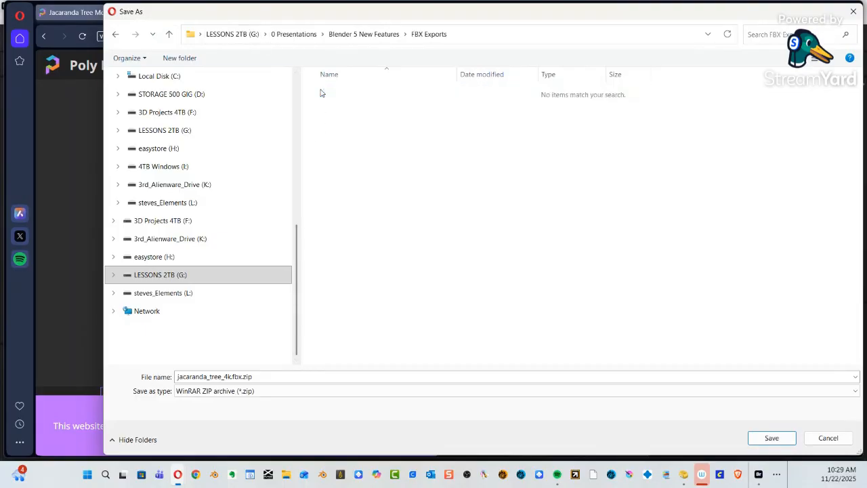
{"action": "left_click", "coordinate": [772, 438]}
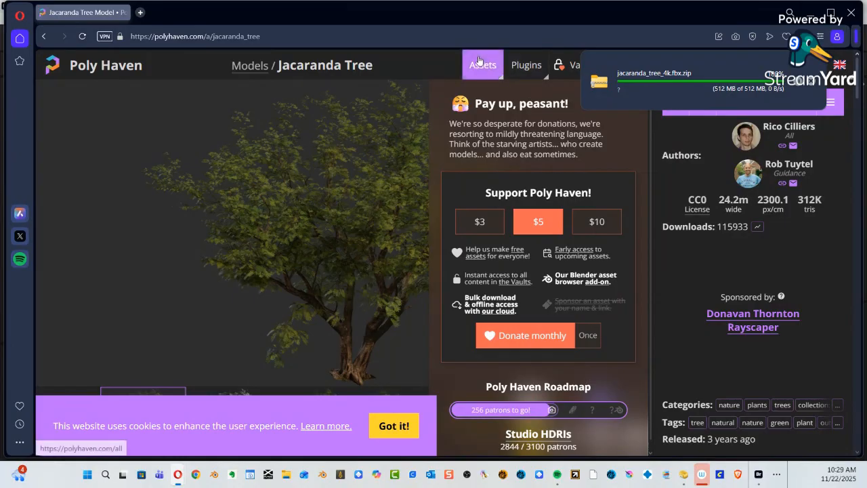
Show the finished download in its folder and open the jacaranda_tree_4k.fbx.zip archive.
{"action": "mouse_move", "coordinate": [532, 78]}
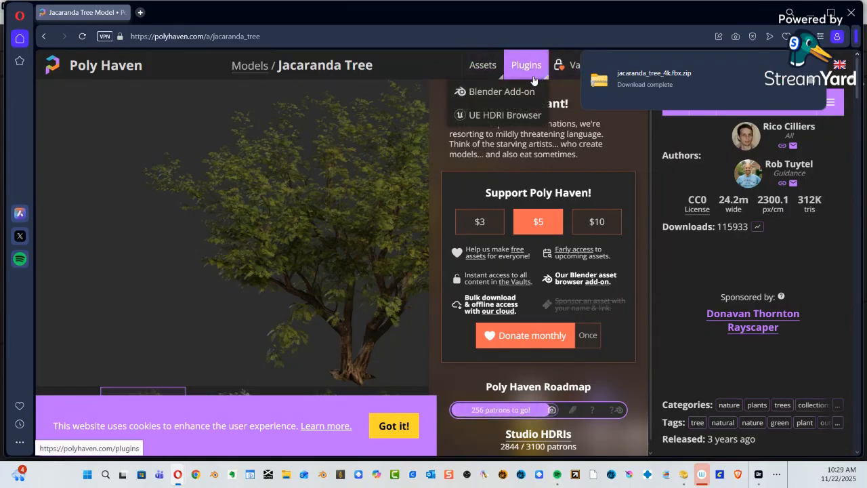
{"action": "left_click", "coordinate": [815, 85]}
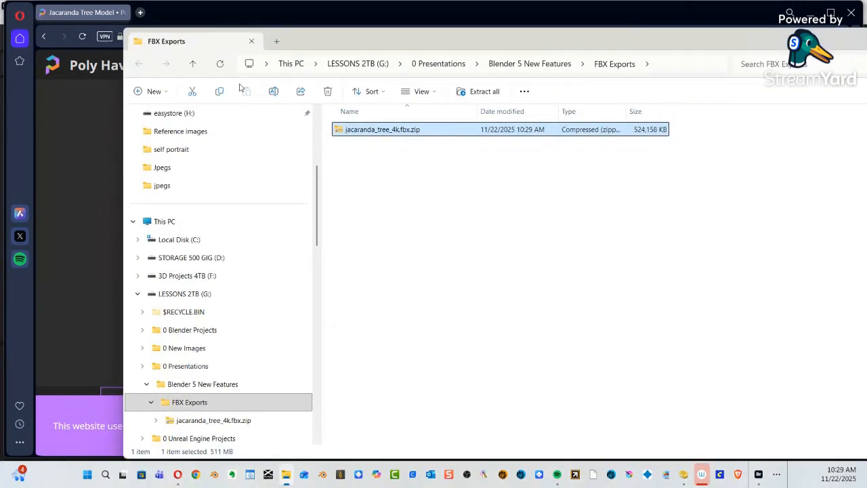
{"action": "double_click", "coordinate": [351, 136]}
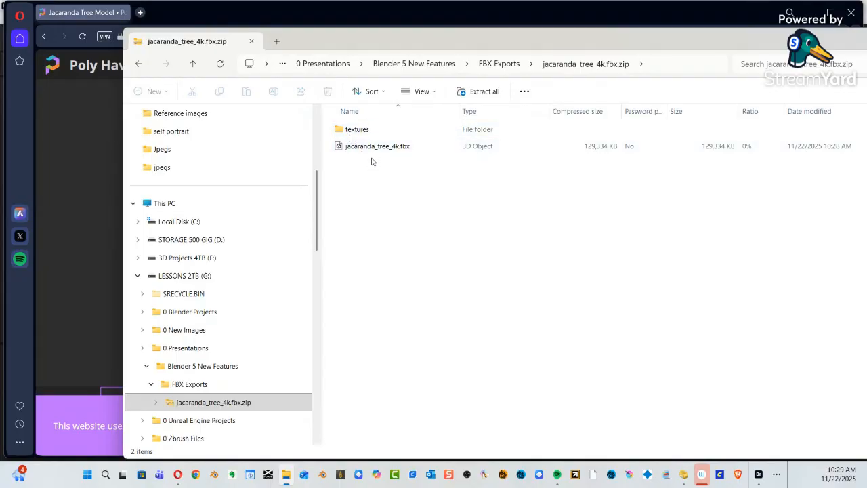
Copy the textures folder and jacaranda_tree_4k.fbx from the archive into FBX Exports, and open the copied textures folder.
{"action": "left_click_drag", "start_coordinate": [375, 168], "coordinate": [332, 130]}
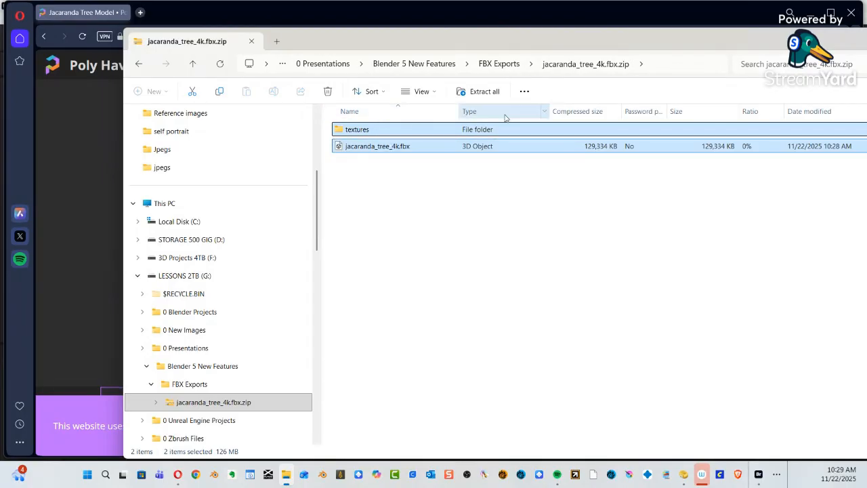
{"action": "left_click", "coordinate": [509, 70]}
{"action": "left_click", "coordinate": [423, 212]}
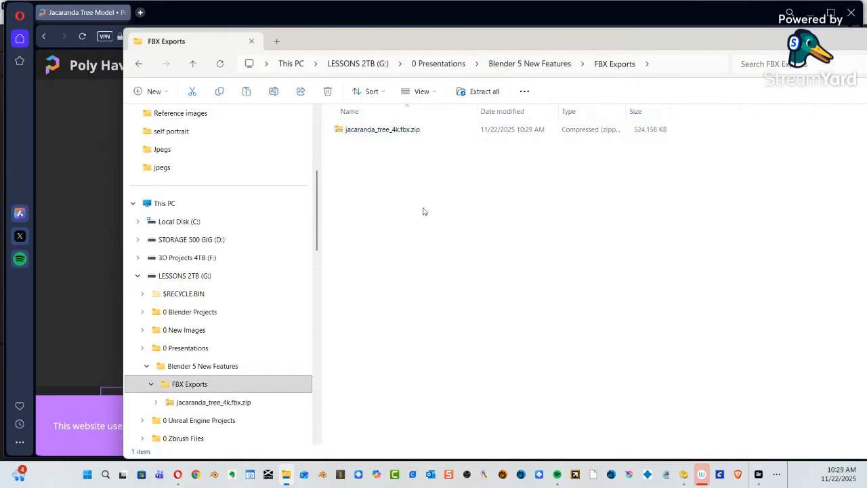
{"action": "right_click", "coordinate": [465, 191]}
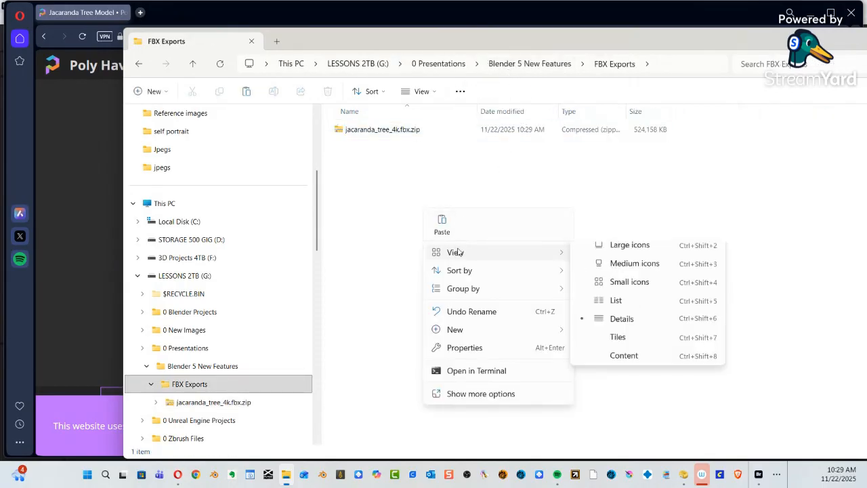
{"action": "left_click", "coordinate": [445, 231]}
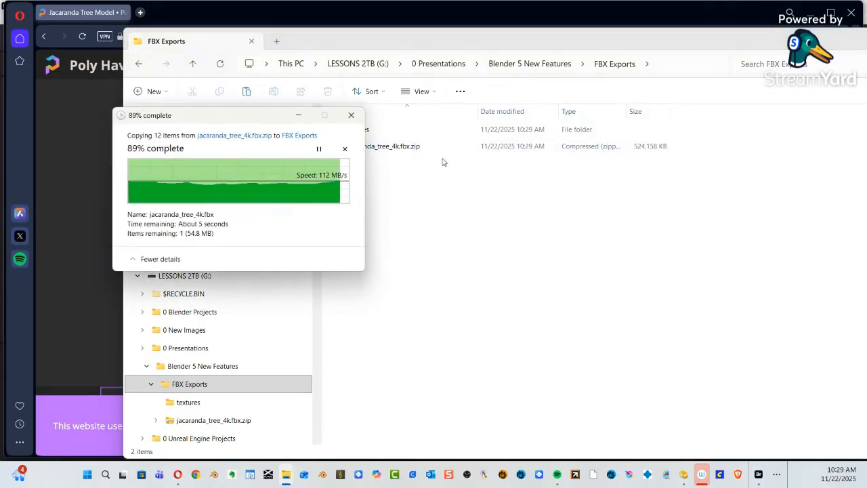
{"action": "double_click", "coordinate": [359, 134]}
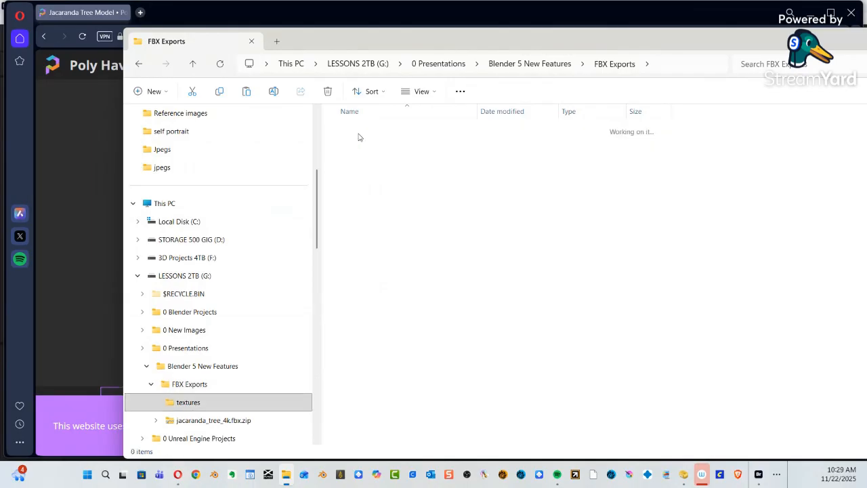
{"action": "left_click_drag", "start_coordinate": [475, 44], "coordinate": [334, 53]}
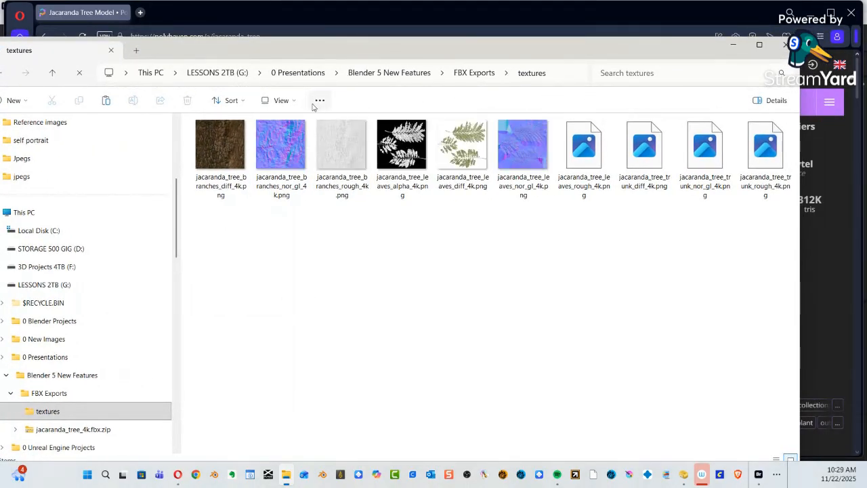
Enlarge the thumbnails in the textures folder and look over the branch, leaf and trunk maps of the jacaranda tree.
{"action": "left_click", "coordinate": [288, 102]}
{"action": "left_click", "coordinate": [298, 126]}
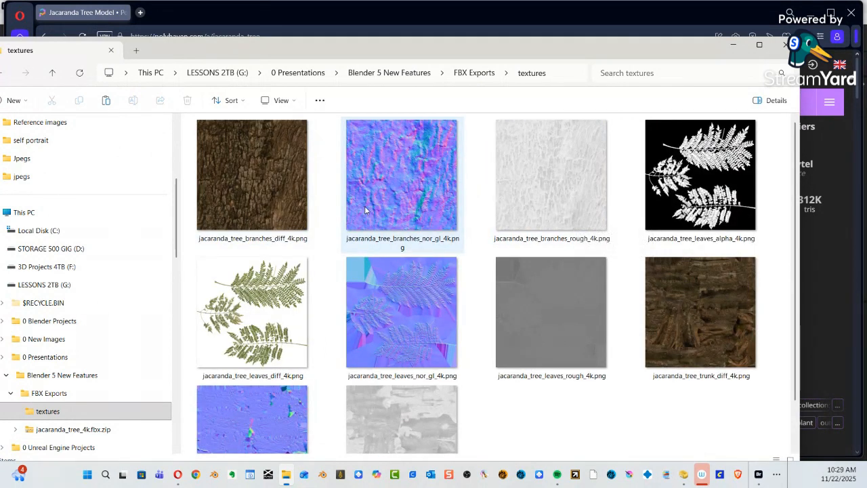
{"action": "scroll", "coordinate": [369, 210], "scroll_direction": "down", "scroll_amount": 1}
{"action": "scroll", "coordinate": [376, 214], "scroll_direction": "up", "scroll_amount": 1}
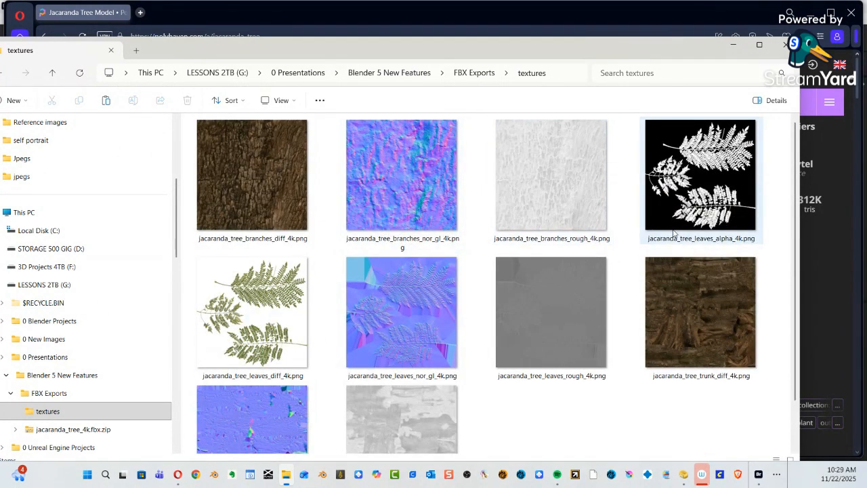
{"action": "scroll", "coordinate": [674, 234], "scroll_direction": "down", "scroll_amount": 1}
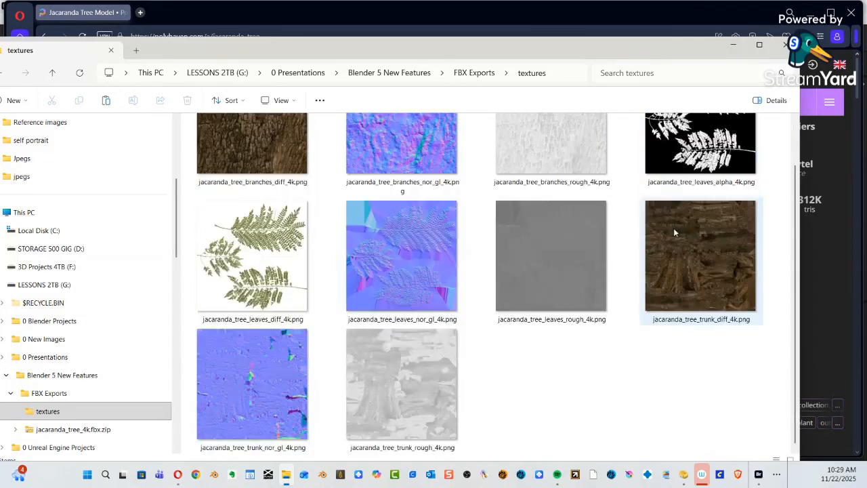
{"action": "left_click", "coordinate": [700, 17]}
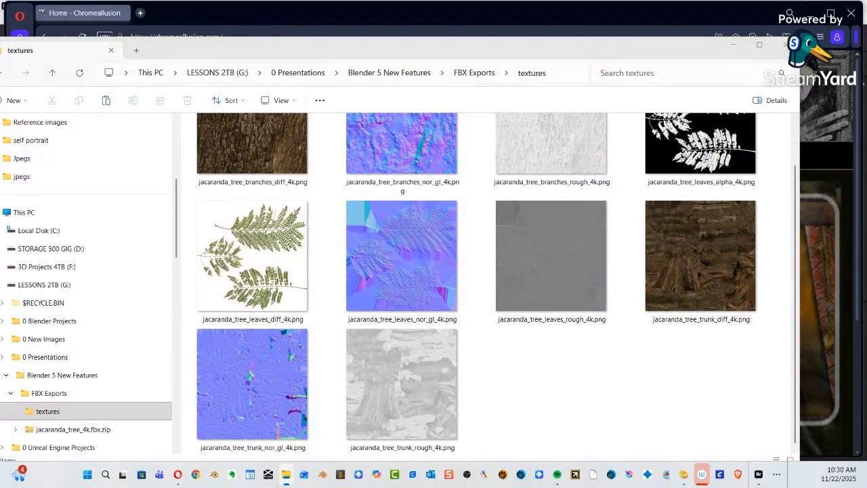
Switch to the Opera browser and open the blender.org home page.
{"action": "key", "text": "alt+Tab"}
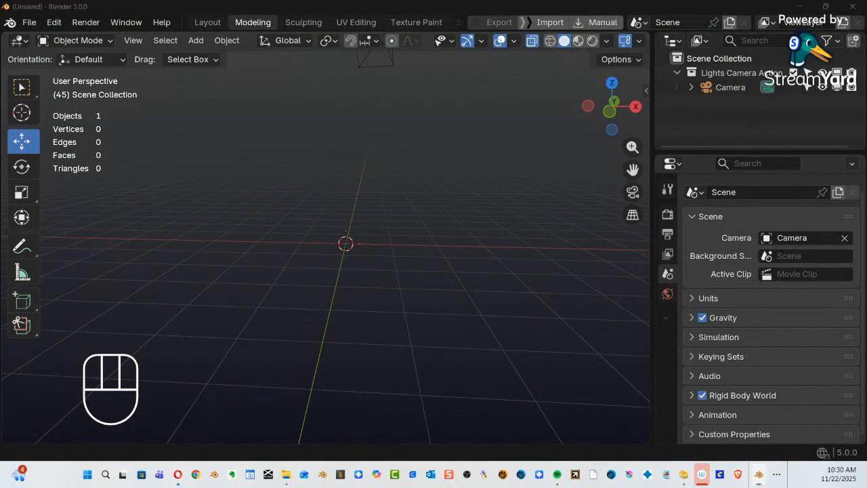
{"action": "left_click_drag", "start_coordinate": [372, 98], "coordinate": [243, 51]}
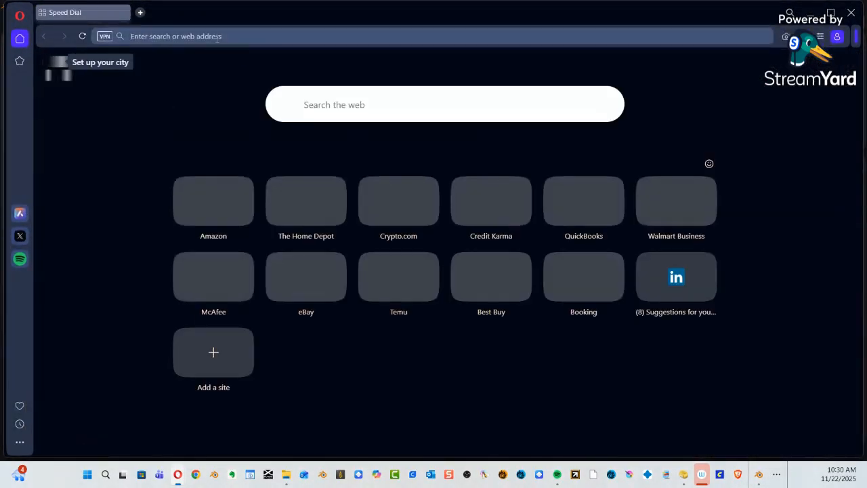
{"action": "type", "text": "blender"}
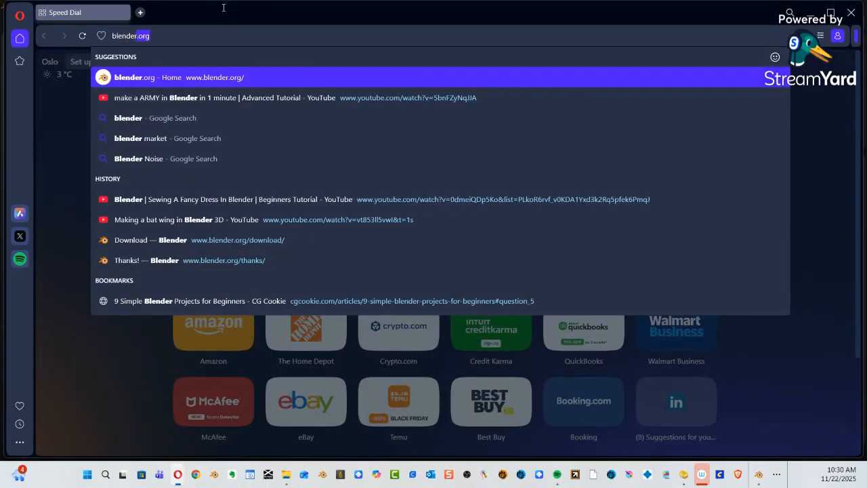
{"action": "key", "text": "Return"}
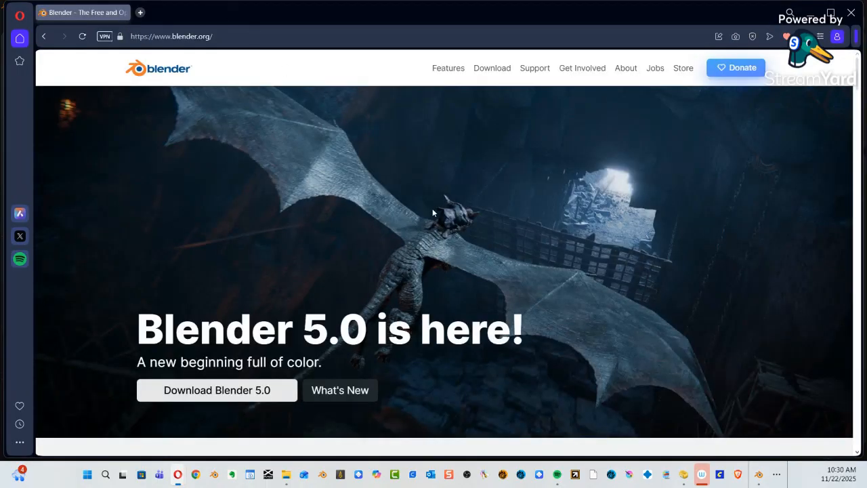
Look through the Blender 5.0 banner, Latest News and Blender Development sections of the home page.
{"action": "scroll", "coordinate": [404, 328], "scroll_direction": "down", "scroll_amount": 3}
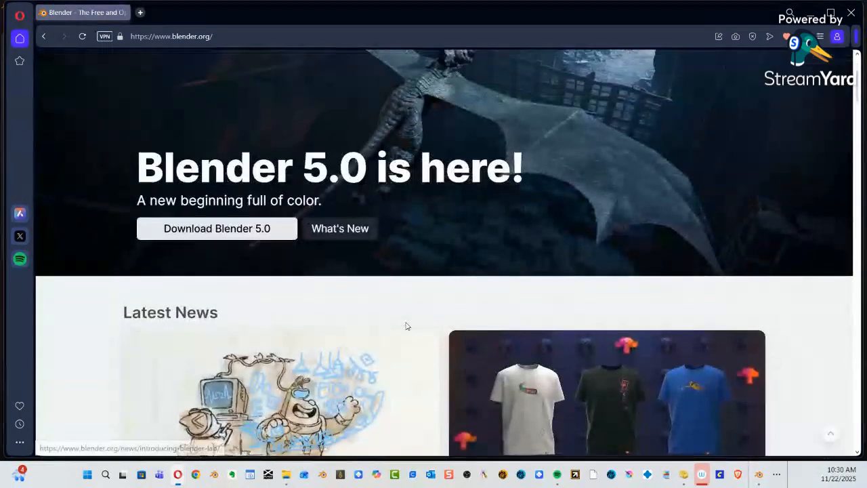
{"action": "scroll", "coordinate": [407, 323], "scroll_direction": "up", "scroll_amount": 2}
{"action": "scroll", "coordinate": [408, 320], "scroll_direction": "down", "scroll_amount": 2}
{"action": "scroll", "coordinate": [410, 315], "scroll_direction": "up", "scroll_amount": 2}
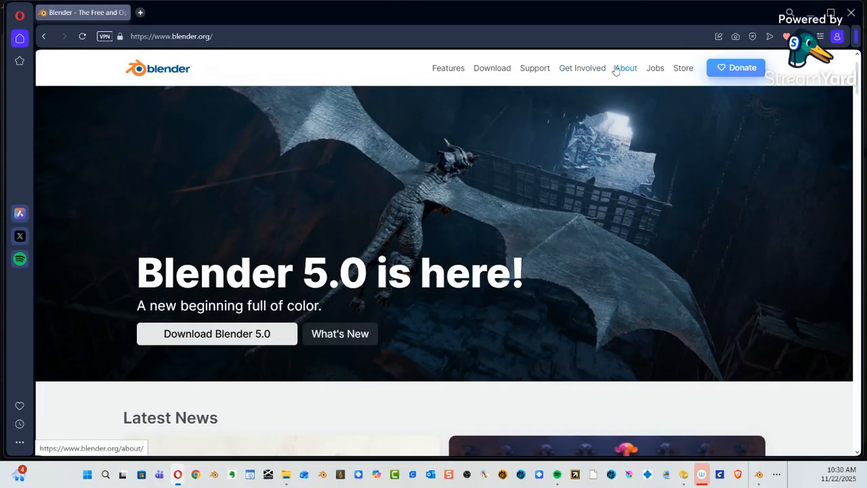
{"action": "scroll", "coordinate": [618, 118], "scroll_direction": "down", "scroll_amount": 8}
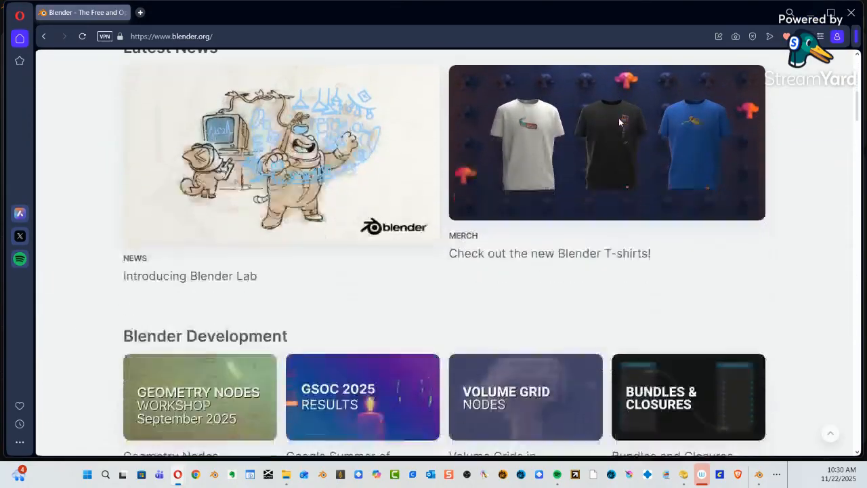
{"action": "scroll", "coordinate": [617, 123], "scroll_direction": "down", "scroll_amount": 2}
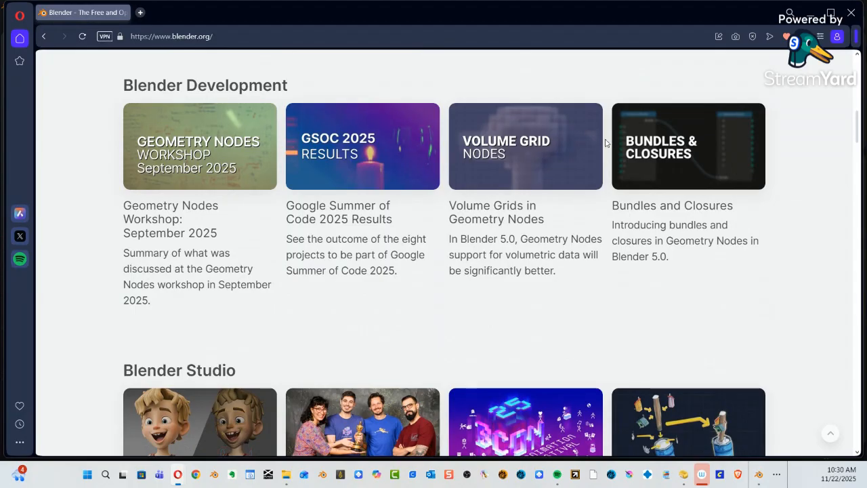
Minimize the browser to return to Blender and expand the Simulation settings in the scene properties.
{"action": "left_click", "coordinate": [809, 19]}
{"action": "left_click", "coordinate": [809, 16]}
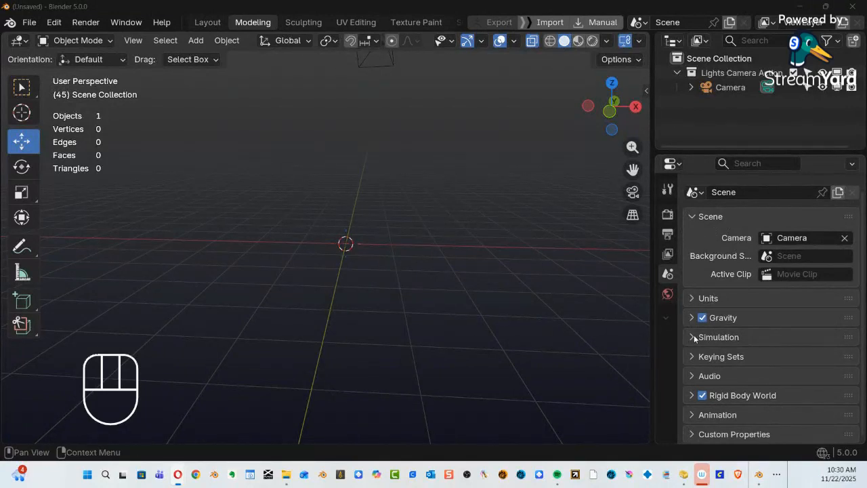
{"action": "left_click", "coordinate": [718, 336]}
{"action": "mouse_move", "coordinate": [348, 261]}
{"action": "left_mouse_down"}
{"action": "mouse_move", "coordinate": [310, 263]}
{"action": "mouse_move", "coordinate": [370, 272]}
{"action": "left_mouse_up"}
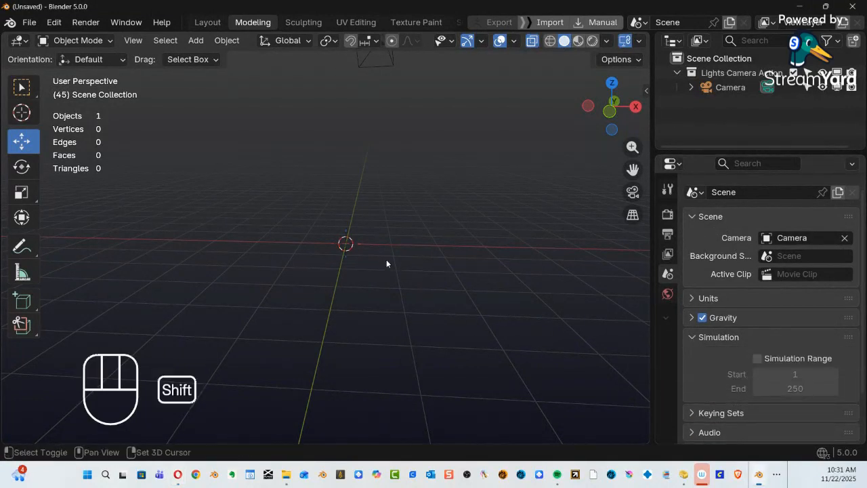
Add a cube to view its modifier properties, and delete the cube.
{"action": "key", "text": "shift+a"}
{"action": "mouse_move", "coordinate": [360, 164]}
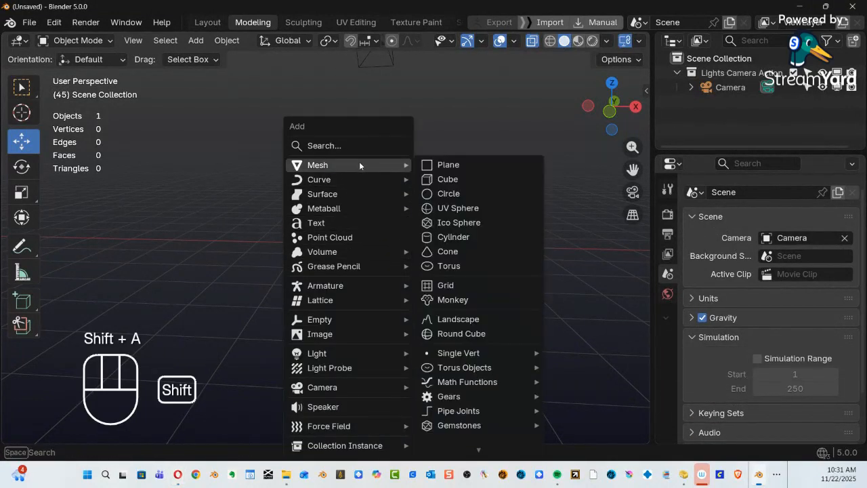
{"action": "left_click", "coordinate": [447, 181]}
{"action": "left_click", "coordinate": [667, 340]}
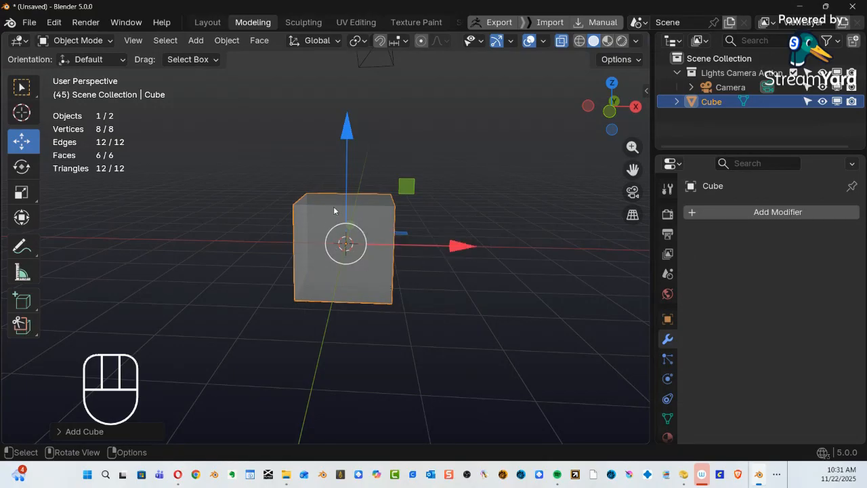
{"action": "key", "text": "Delete"}
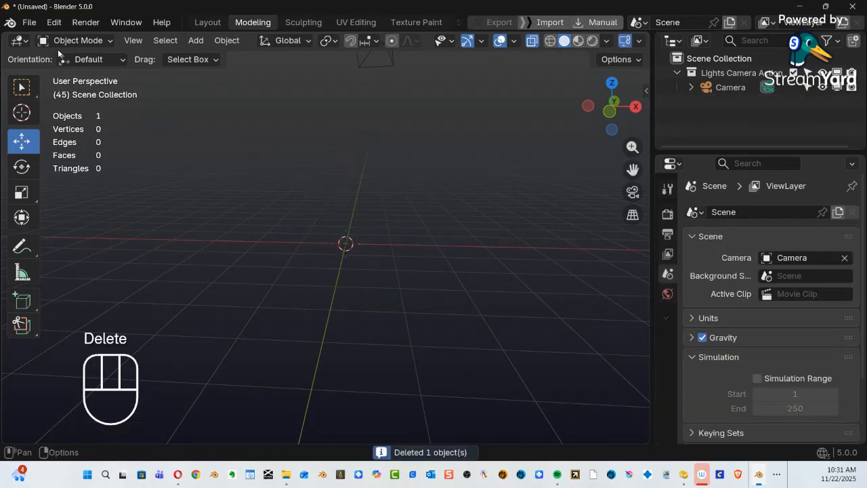
Start an FBX import with the non-legacy importer and browse to the 0 Presentations folder on LESSONS 2TB (G:).
{"action": "left_click", "coordinate": [29, 22]}
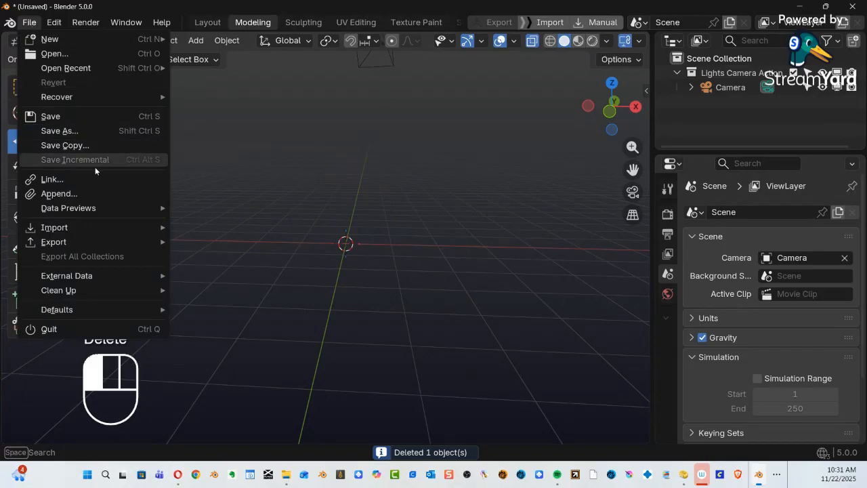
{"action": "mouse_move", "coordinate": [101, 230]}
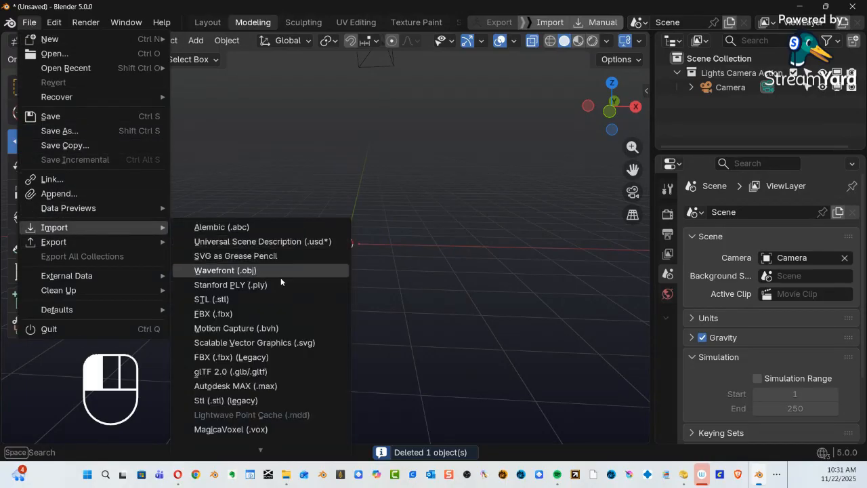
{"action": "left_click", "coordinate": [263, 312]}
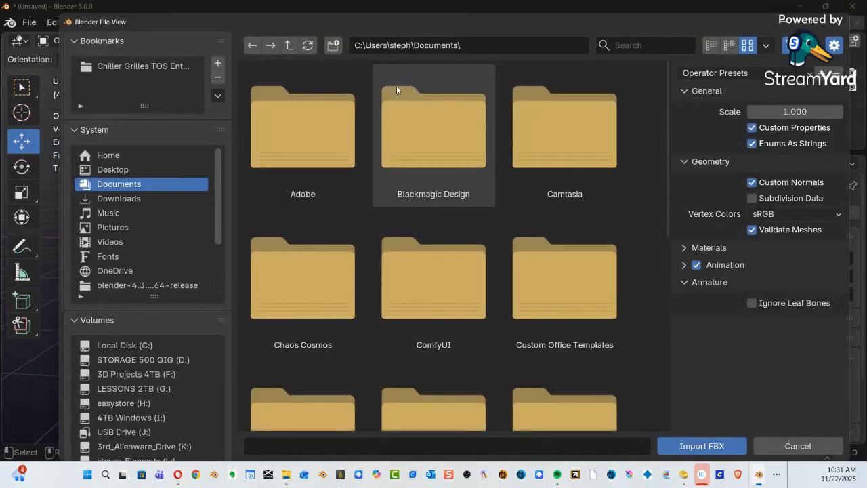
{"action": "left_click", "coordinate": [133, 391]}
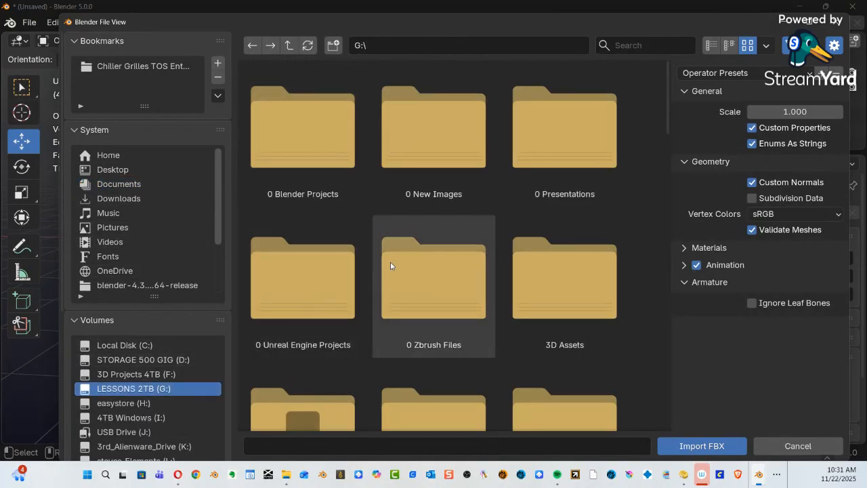
{"action": "double_click", "coordinate": [531, 152]}
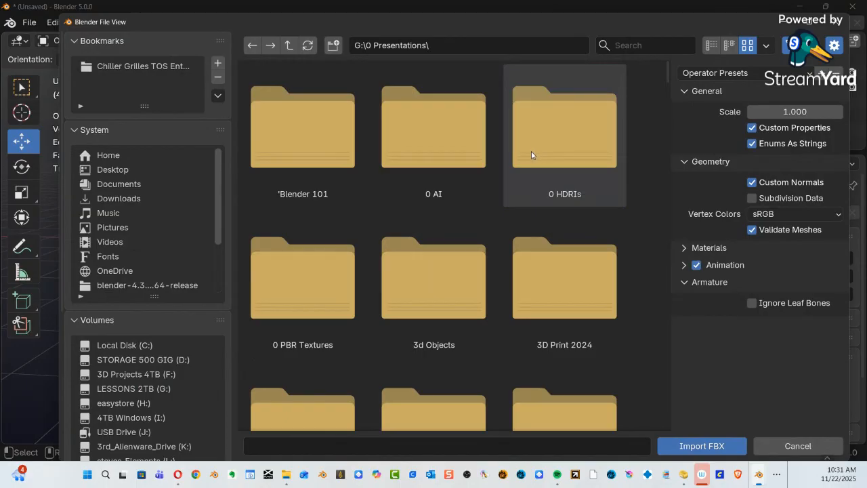
Import jacaranda_tree_4k.fbx from the FBX Exports folder inside Blender 5 New Features.
{"action": "scroll", "coordinate": [527, 162], "scroll_direction": "down", "scroll_amount": 2}
{"action": "scroll", "coordinate": [524, 165], "scroll_direction": "down", "scroll_amount": 8}
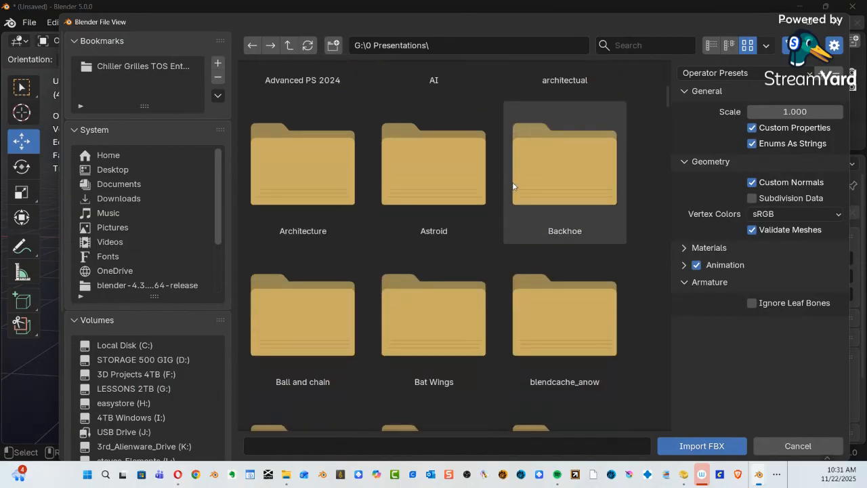
{"action": "scroll", "coordinate": [512, 179], "scroll_direction": "down", "scroll_amount": 6}
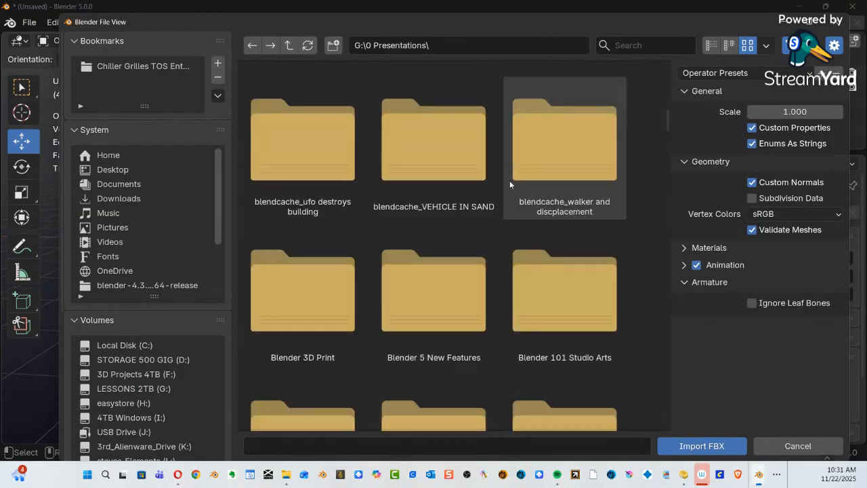
{"action": "scroll", "coordinate": [510, 180], "scroll_direction": "down", "scroll_amount": 3}
{"action": "scroll", "coordinate": [509, 180], "scroll_direction": "up", "scroll_amount": 2}
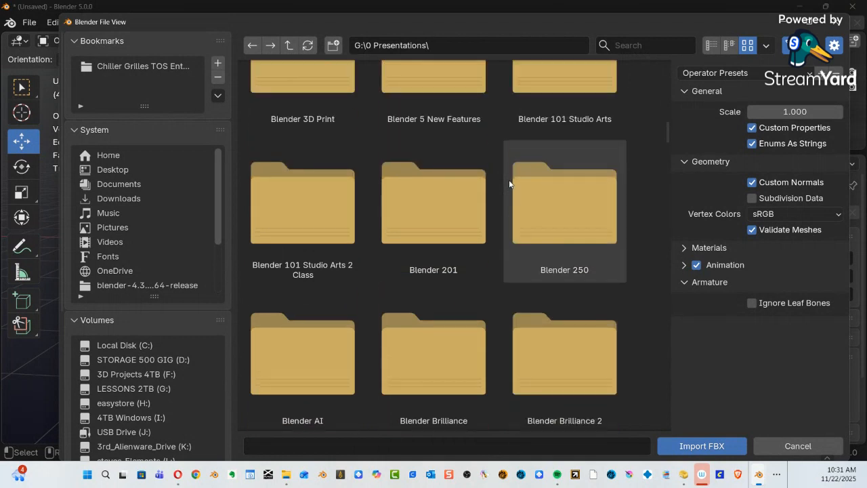
{"action": "scroll", "coordinate": [435, 78], "scroll_direction": "up", "scroll_amount": 1}
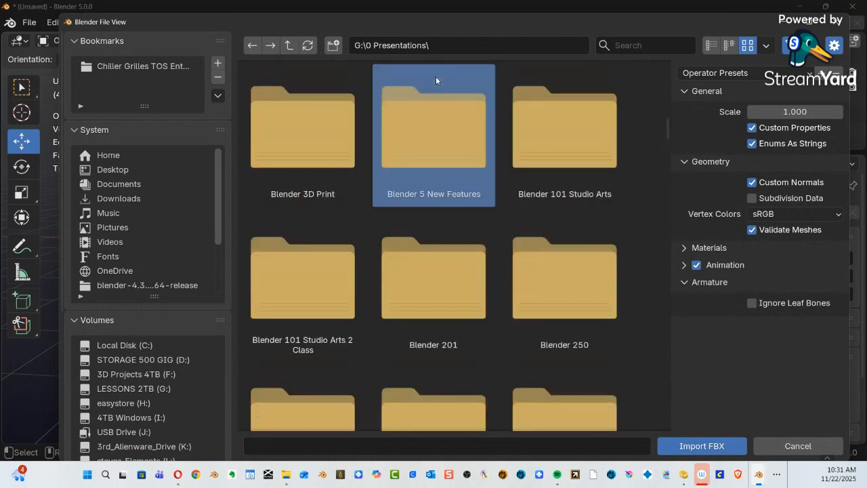
{"action": "double_click", "coordinate": [432, 132]}
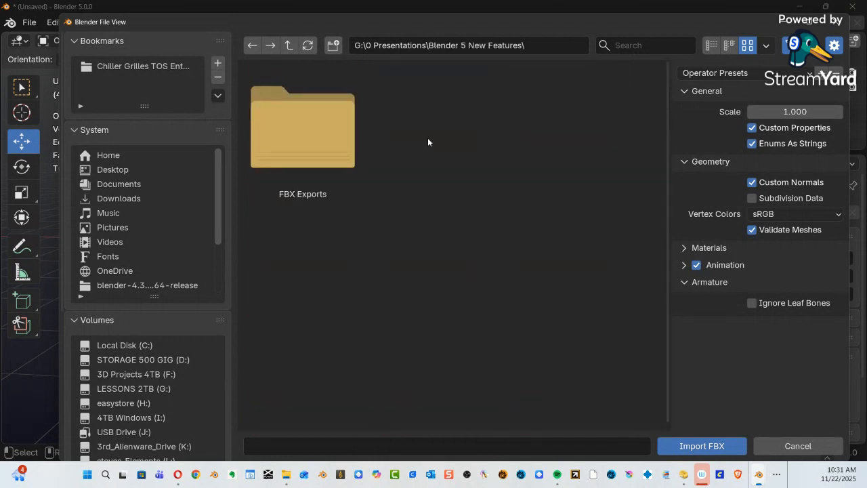
{"action": "double_click", "coordinate": [287, 142]}
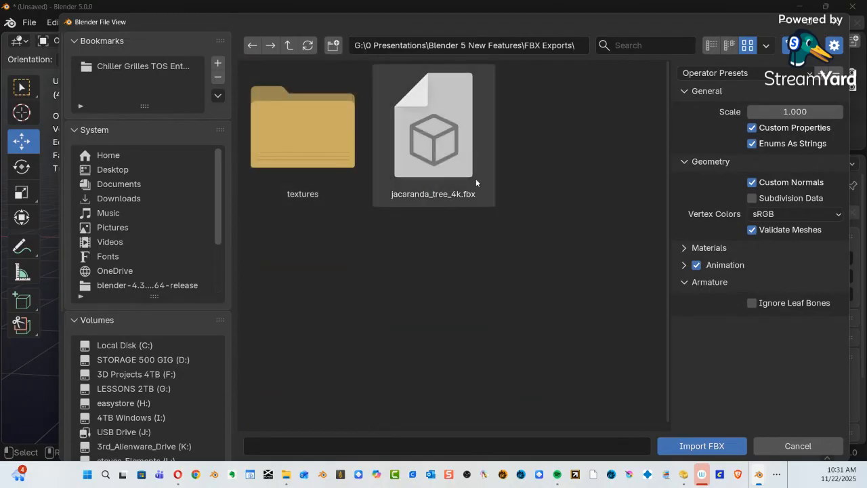
{"action": "double_click", "coordinate": [441, 144]}
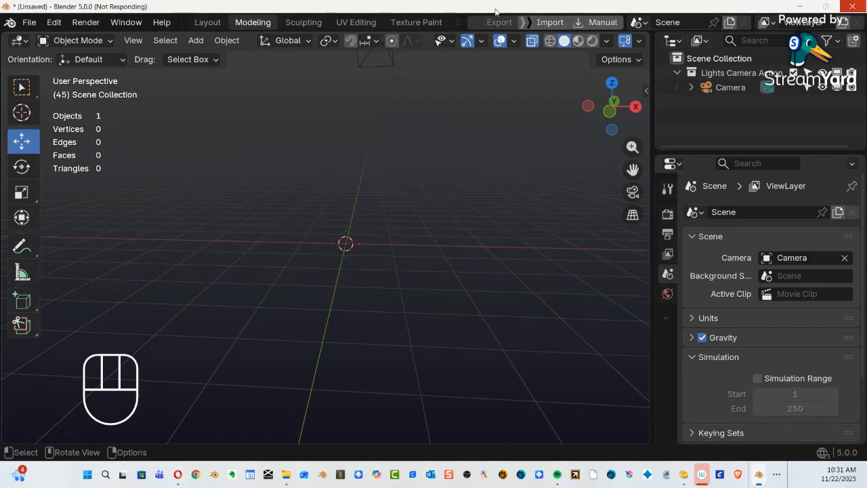
Turn off X-ray for the imported tree and set the viewport shading to Material Preview.
{"action": "key", "text": "KP_Decimal"}
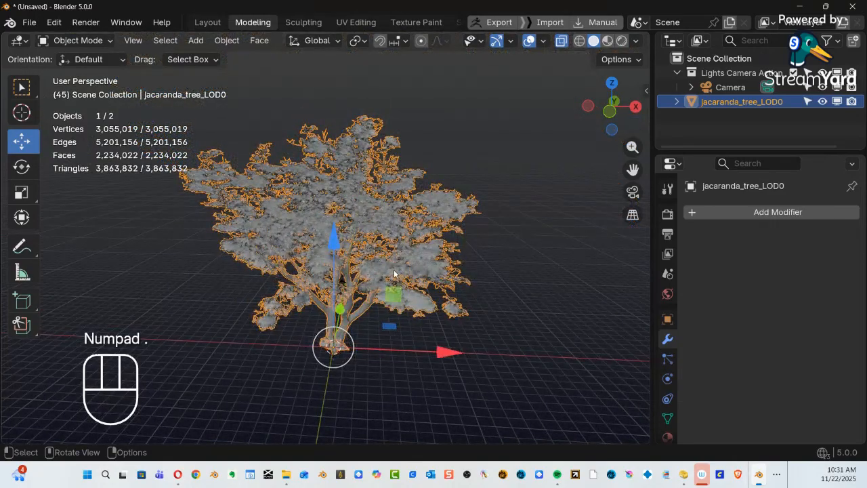
{"action": "middle_click_drag", "start_coordinate": [394, 265], "coordinate": [119, 254], "text": "alt"}
{"action": "middle_click_drag", "start_coordinate": [314, 290], "coordinate": [404, 243], "text": "alt+shift"}
{"action": "key", "text": "alt+z"}
{"action": "key", "text": "z"}
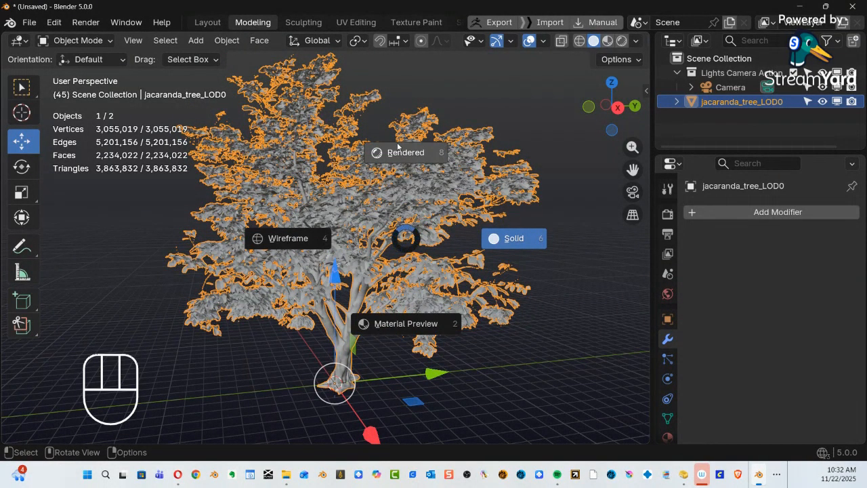
{"action": "left_click", "coordinate": [363, 321]}
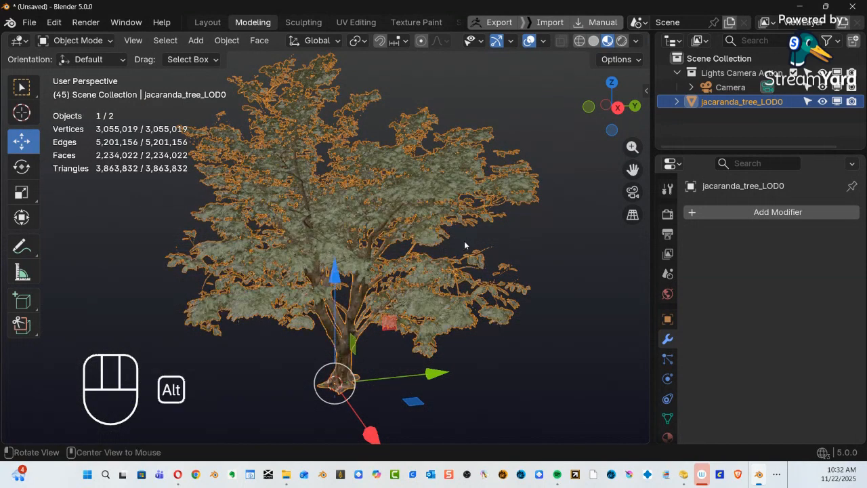
Deselect the jacaranda tree and examine its textured branches and leaves up close.
{"action": "middle_click_drag", "start_coordinate": [470, 228], "coordinate": [361, 230]}
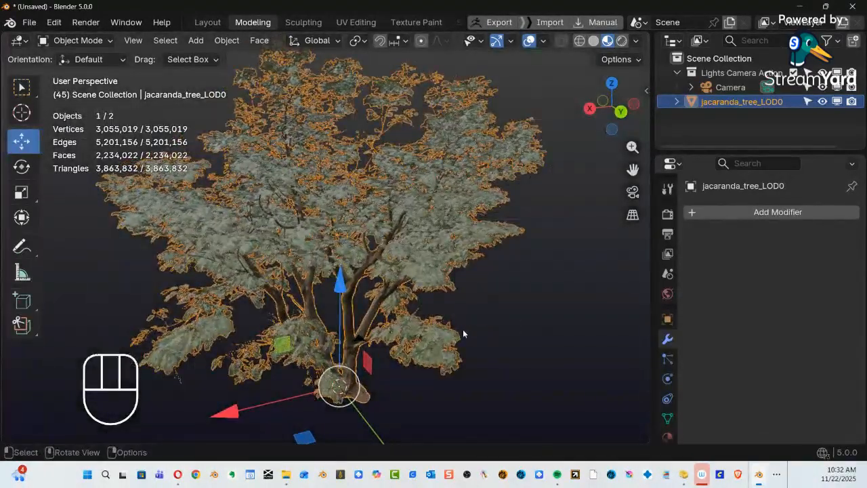
{"action": "key", "text": "alt+a"}
{"action": "middle_click_drag", "start_coordinate": [481, 312], "coordinate": [481, 294]}
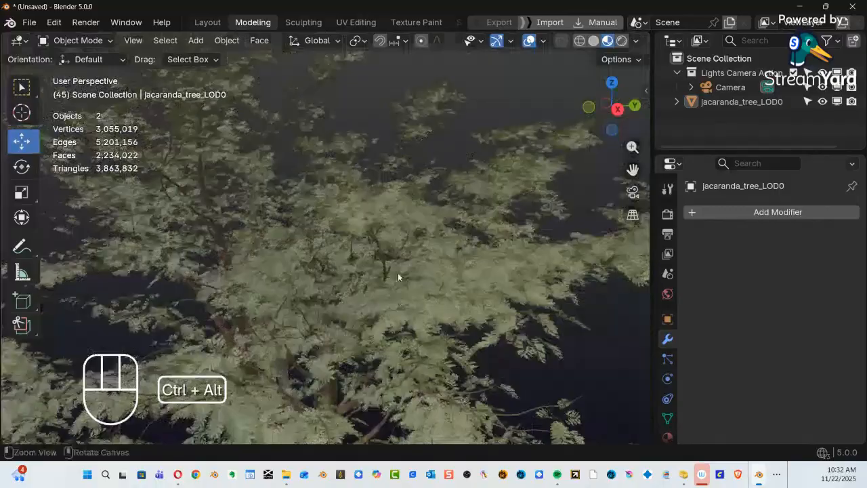
{"action": "middle_click_drag", "start_coordinate": [397, 273], "coordinate": [342, 347], "text": "ctrl+alt"}
{"action": "middle_click_drag", "start_coordinate": [342, 347], "coordinate": [211, 300], "text": "alt+shift"}
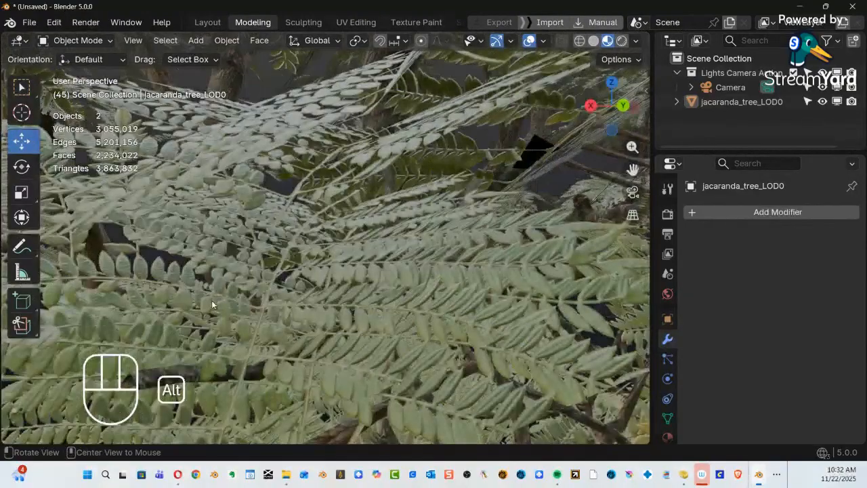
Add a Sun light to the scene at the base of the jacaranda tree.
{"action": "middle_click_drag", "start_coordinate": [350, 263], "coordinate": [356, 340], "text": "ctrl+alt"}
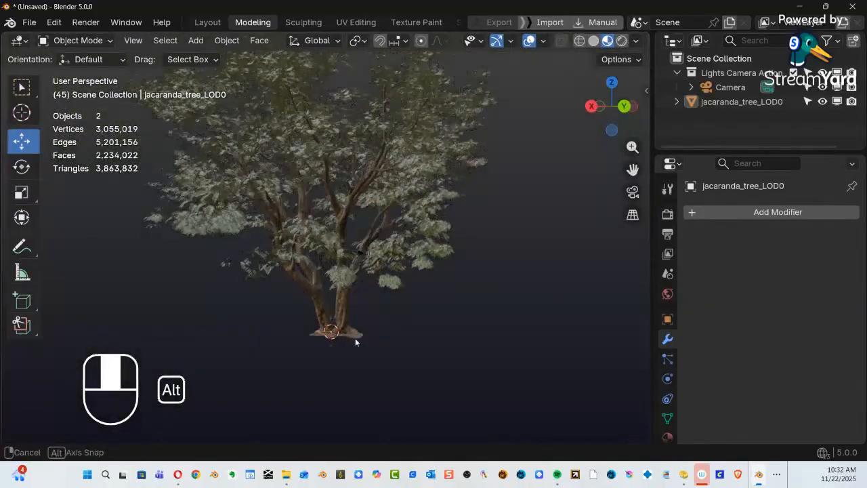
{"action": "middle_click_drag", "start_coordinate": [366, 310], "coordinate": [368, 387], "text": "alt+shift"}
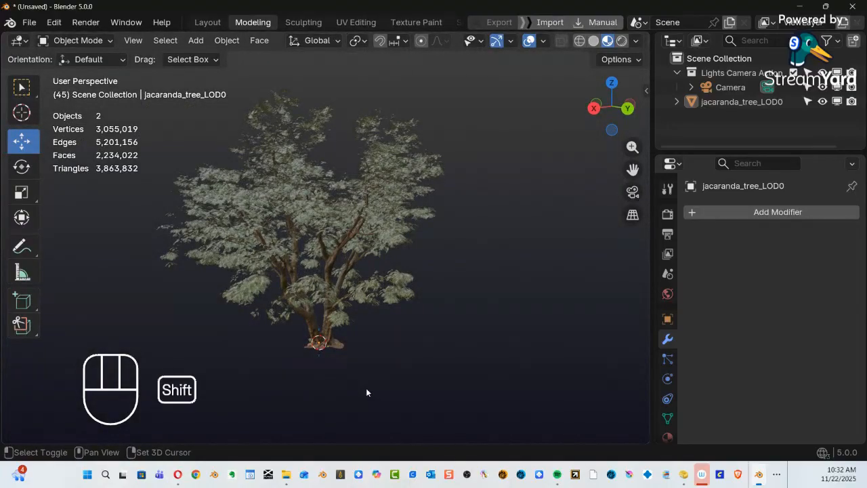
{"action": "key", "text": "shift+a"}
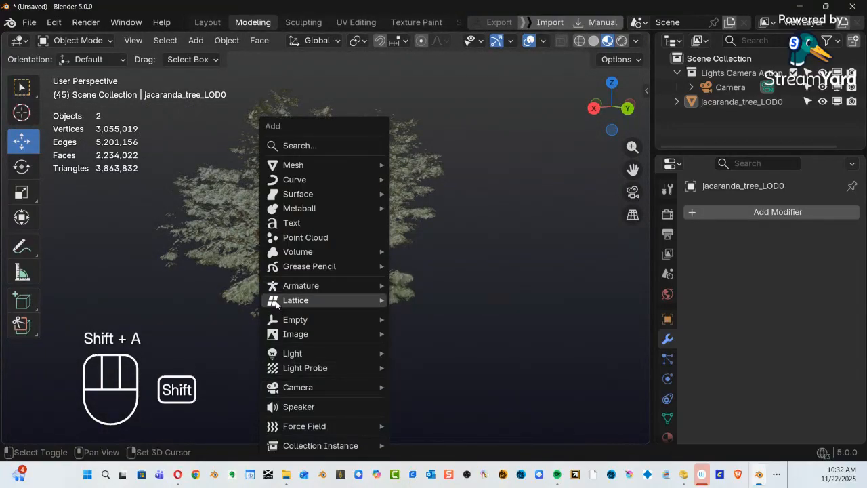
{"action": "mouse_move", "coordinate": [332, 334]}
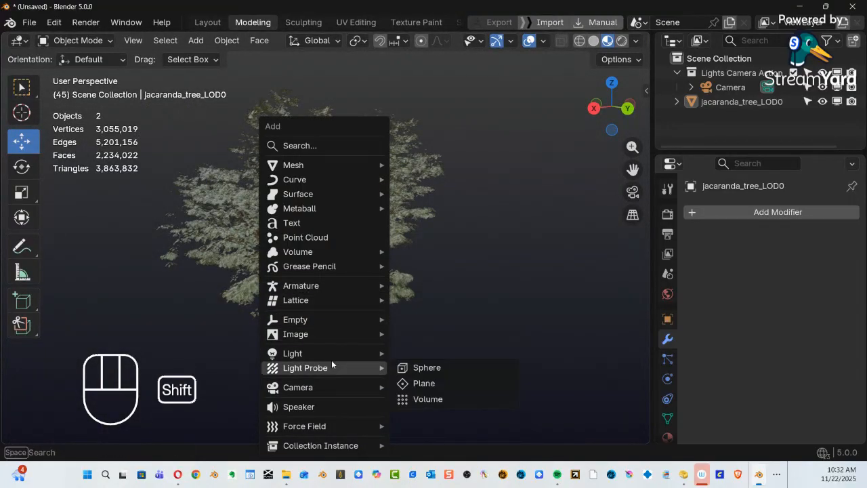
{"action": "mouse_move", "coordinate": [336, 353]}
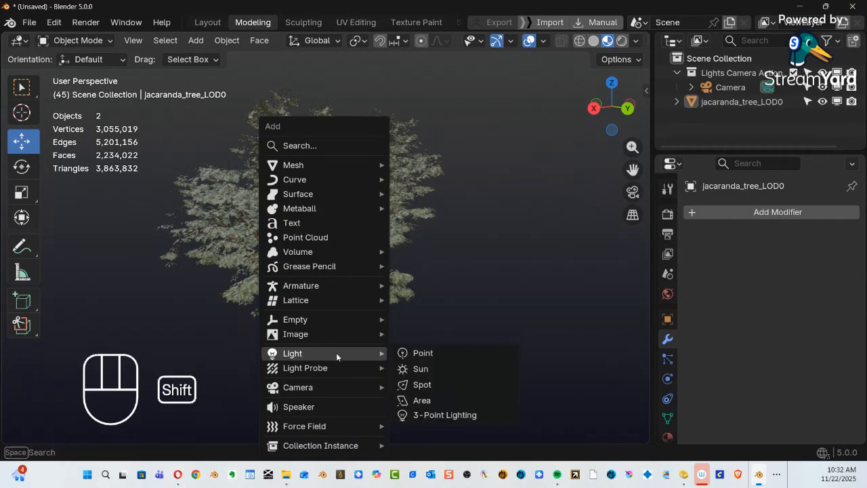
{"action": "left_click", "coordinate": [421, 370]}
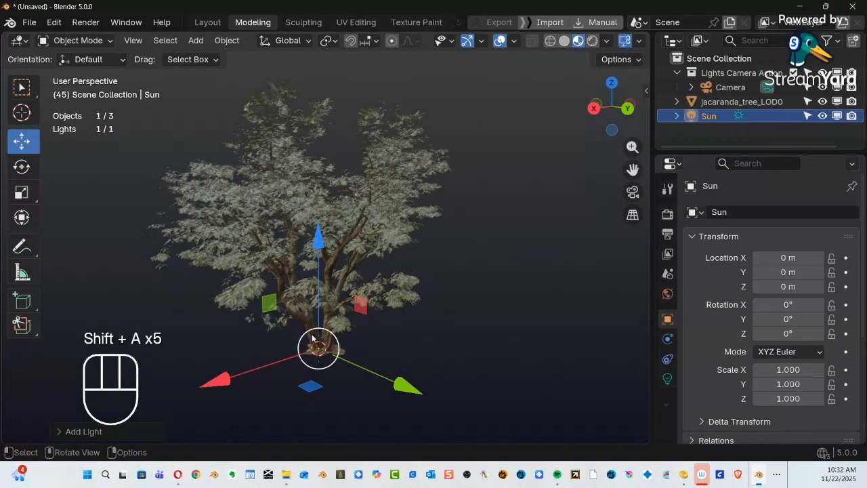
Move the Sun to about X -22.6, Y 15.3, Z 24.8 m and aim its beam at the tree.
{"action": "left_click_drag", "start_coordinate": [317, 341], "coordinate": [545, 125]}
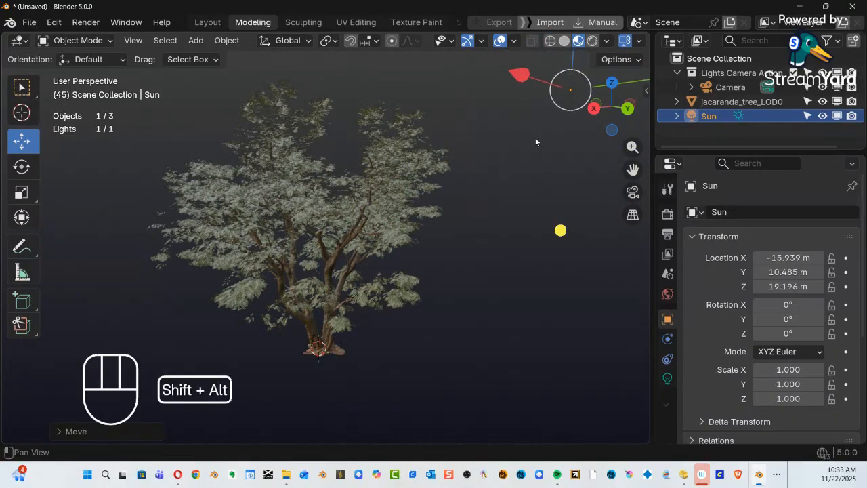
{"action": "middle_click_drag", "start_coordinate": [530, 133], "coordinate": [484, 211], "text": "alt+shift"}
{"action": "left_click_drag", "start_coordinate": [446, 185], "coordinate": [499, 151]}
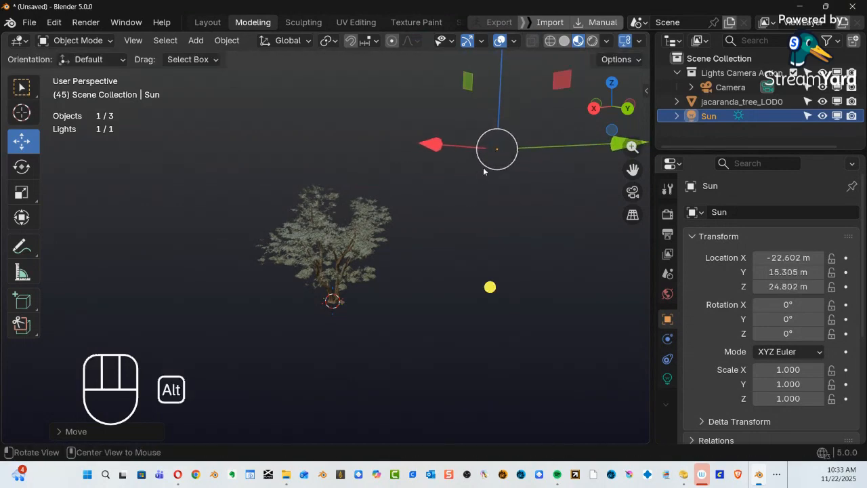
{"action": "middle_click_drag", "start_coordinate": [484, 167], "coordinate": [469, 244], "text": "alt"}
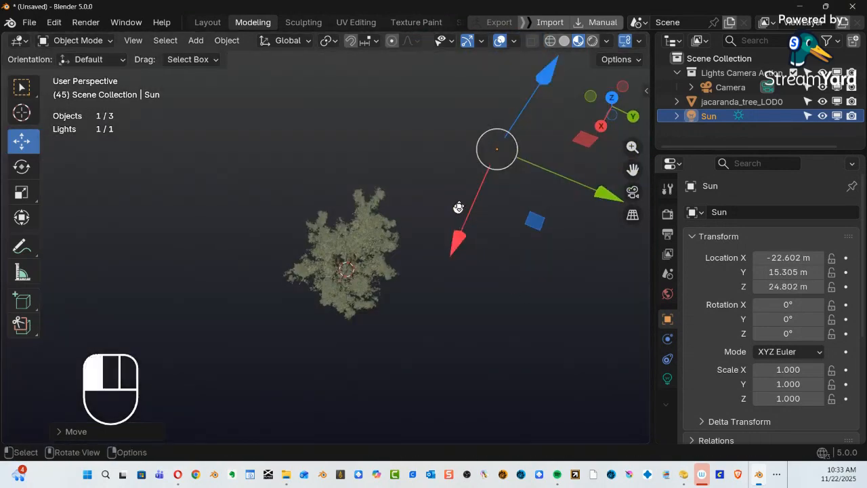
{"action": "left_click_drag", "start_coordinate": [459, 207], "coordinate": [383, 229]}
{"action": "mouse_move", "coordinate": [384, 230]}
{"action": "middle_mouse_down", "text": "alt"}
{"action": "mouse_move", "coordinate": [456, 179]}
{"action": "mouse_move", "coordinate": [409, 110]}
{"action": "mouse_move", "coordinate": [350, 137]}
{"action": "mouse_move", "coordinate": [319, 132]}
{"action": "mouse_move", "coordinate": [264, 150]}
{"action": "mouse_move", "coordinate": [431, 207]}
{"action": "mouse_move", "coordinate": [394, 189]}
{"action": "mouse_move", "coordinate": [420, 249]}
{"action": "mouse_move", "coordinate": [440, 248]}
{"action": "middle_mouse_up", "text": "alt"}
Set the viewport shading to Rendered to see the tree lit by the Sun.
{"action": "key", "text": "z"}
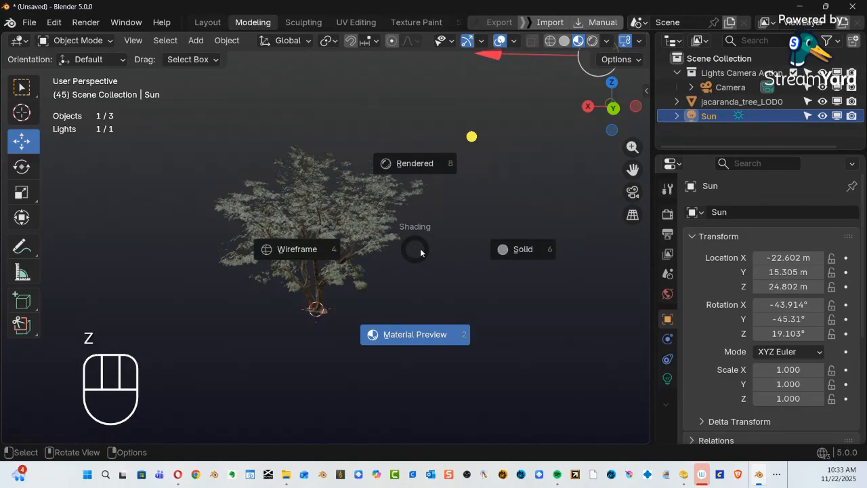
{"action": "left_click", "coordinate": [408, 169]}
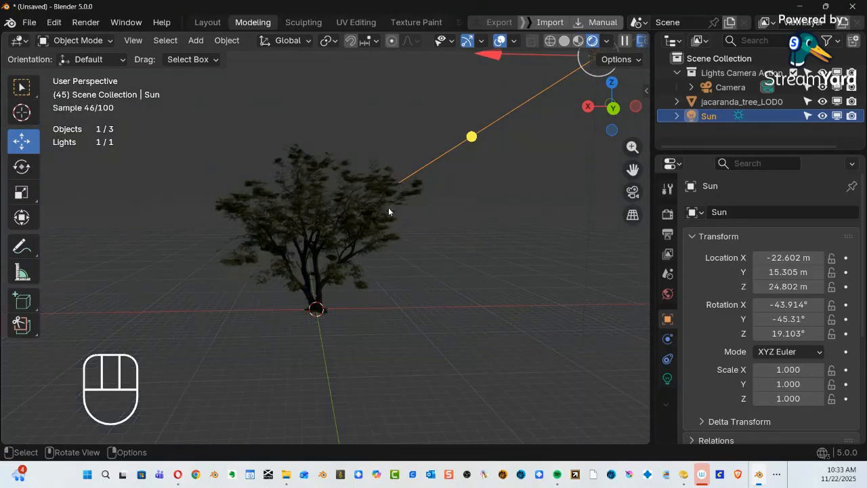
{"action": "middle_click_drag", "start_coordinate": [388, 208], "coordinate": [460, 207], "text": "alt"}
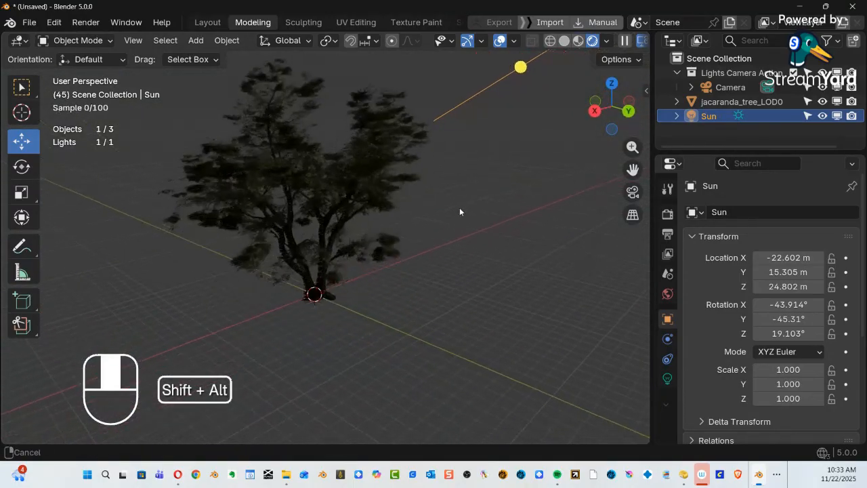
Add a plane at the tree's base and scale it up into a large ground surface that catches the tree's shadow.
{"action": "key", "text": "shift+a"}
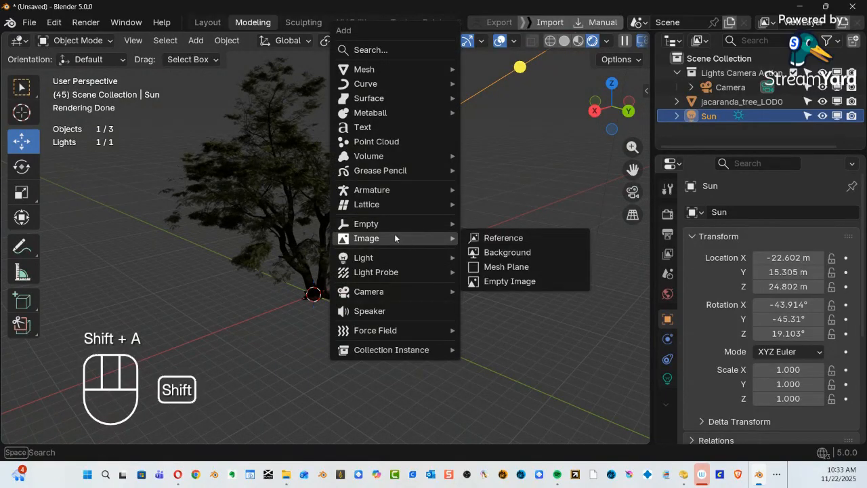
{"action": "mouse_move", "coordinate": [407, 70]}
{"action": "left_click", "coordinate": [495, 70]}
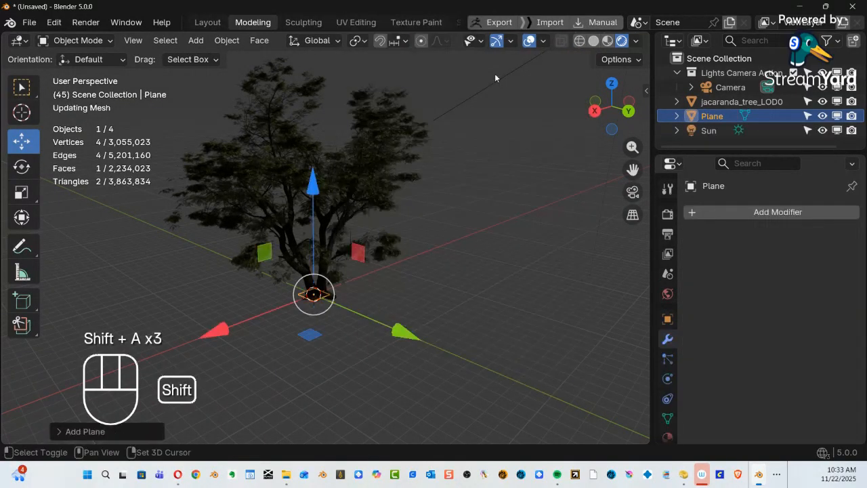
{"action": "key", "text": "s"}
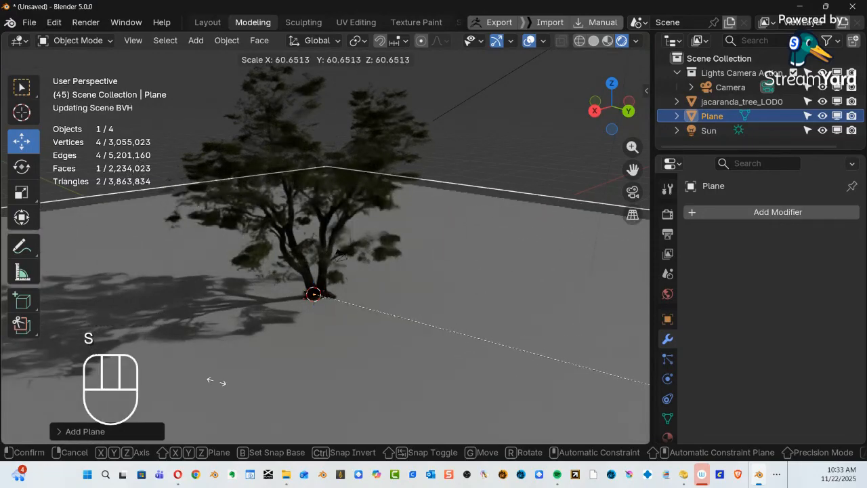
{"action": "left_click", "coordinate": [580, 164]}
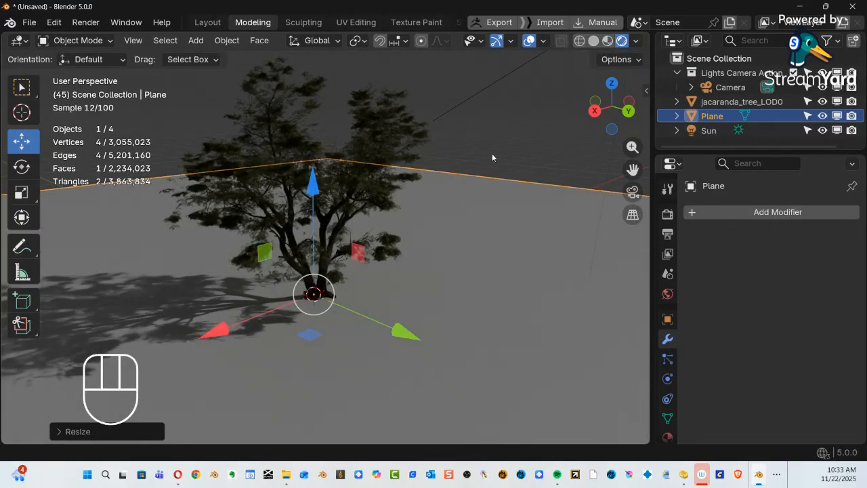
{"action": "key", "text": "alt"}
Raise the Sun light's exposure to 1.875.
{"action": "middle_click_drag", "start_coordinate": [493, 205], "coordinate": [331, 169], "text": "alt"}
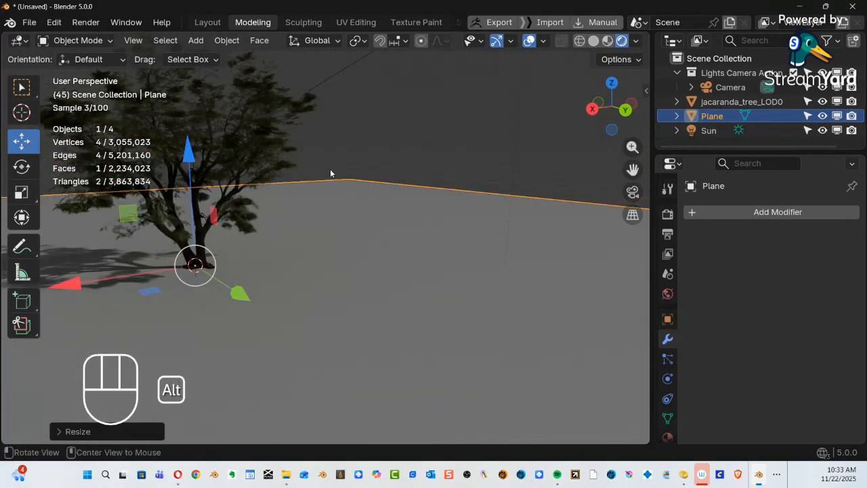
{"action": "left_click", "coordinate": [709, 131]}
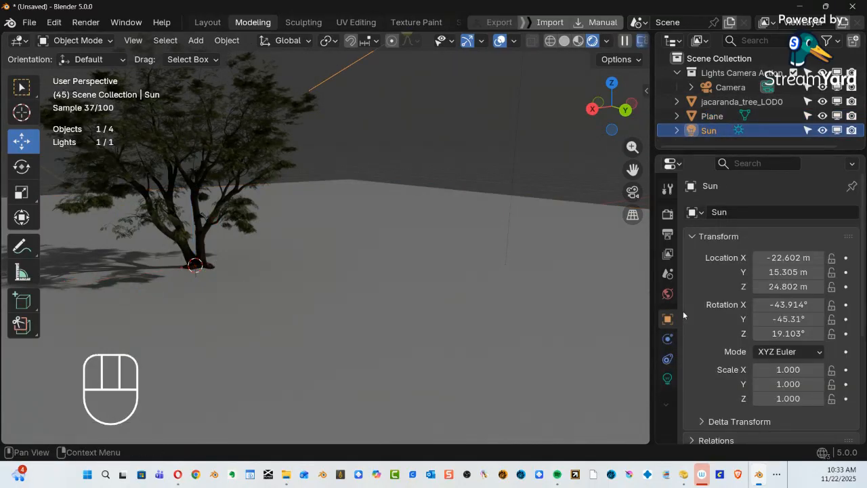
{"action": "left_click", "coordinate": [668, 381]}
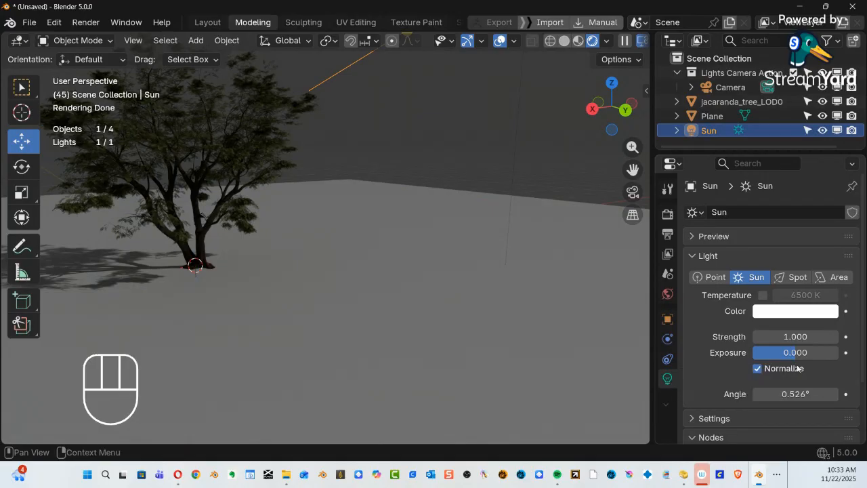
{"action": "left_click_drag", "start_coordinate": [796, 353], "coordinate": [862, 354]}
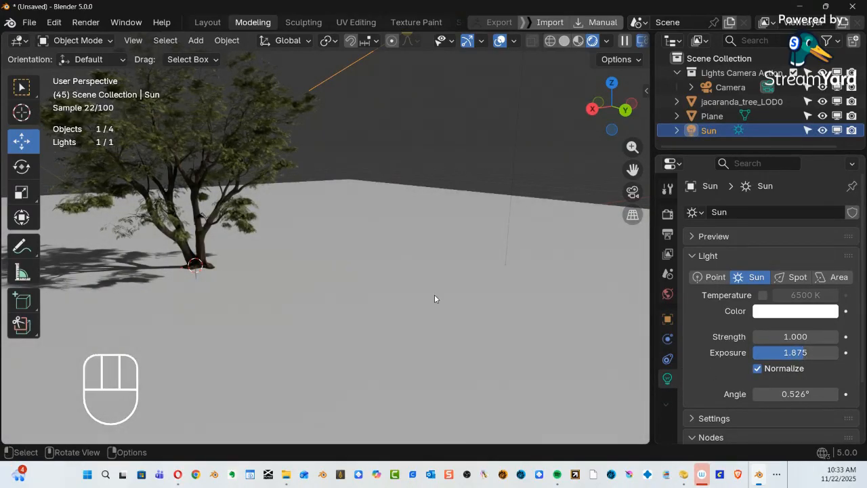
Frame the jacaranda tree in the view and deselect it to inspect its rendered foliage and shadow.
{"action": "left_click_drag", "start_coordinate": [434, 299], "coordinate": [407, 338], "text": "alt"}
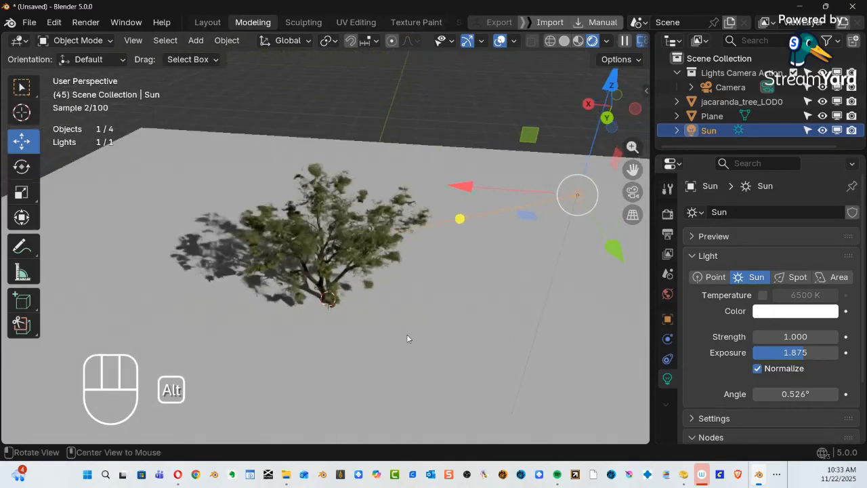
{"action": "middle_click_drag", "start_coordinate": [407, 338], "coordinate": [361, 270], "text": "alt"}
{"action": "left_click", "coordinate": [364, 273]}
{"action": "key", "text": "KP_Decimal"}
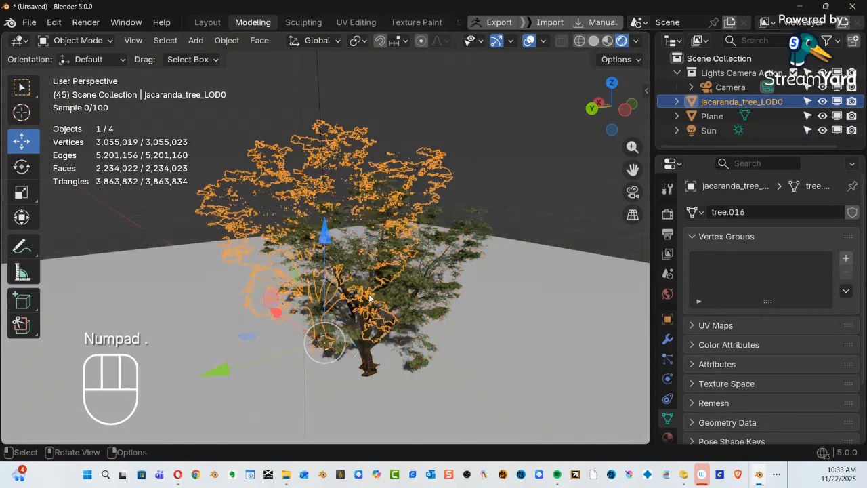
{"action": "middle_click_drag", "start_coordinate": [372, 296], "coordinate": [396, 233], "text": "ctrl+alt"}
{"action": "key", "text": "alt+a"}
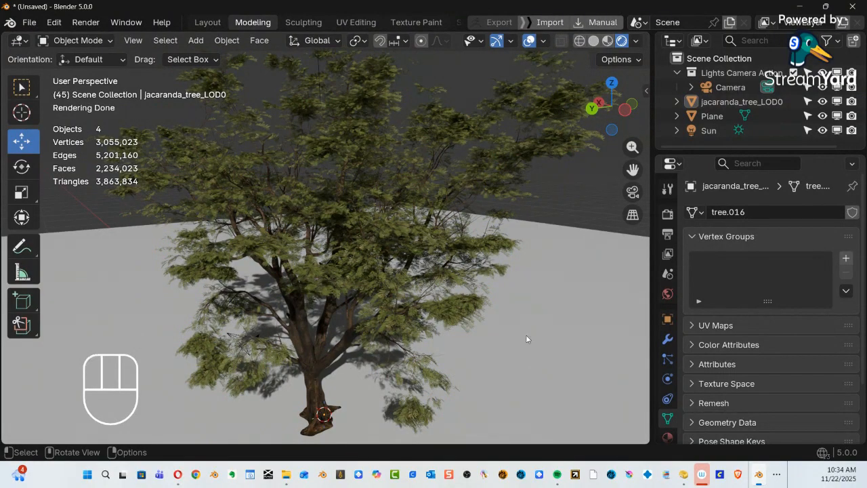
Select the ground plane and examine the rendered leaves, bark and branches of the tree up close.
{"action": "left_click", "coordinate": [715, 116]}
{"action": "middle_click_drag", "start_coordinate": [426, 303], "coordinate": [403, 292], "text": "alt"}
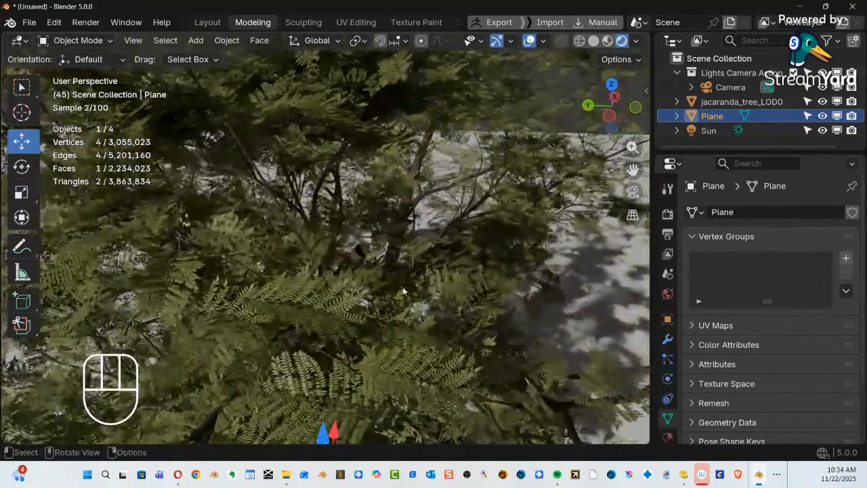
{"action": "middle_click_drag", "start_coordinate": [330, 315], "coordinate": [394, 265], "text": "alt"}
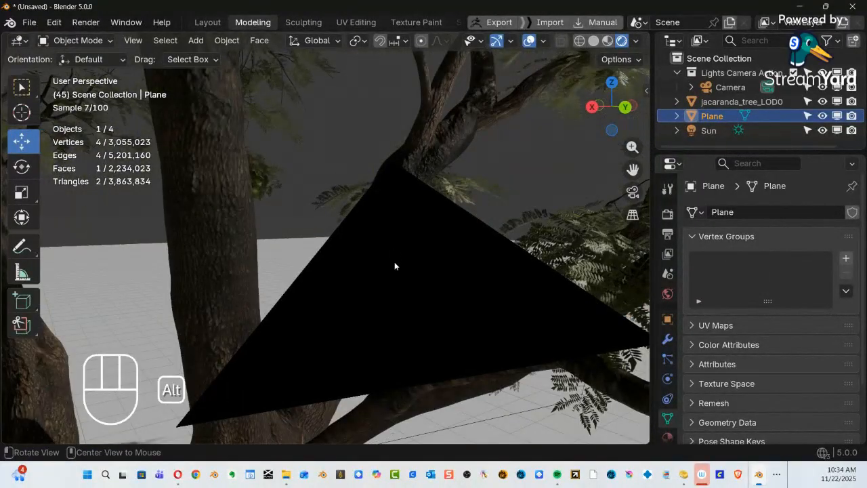
{"action": "middle_click_drag", "start_coordinate": [328, 318], "coordinate": [391, 342], "text": "alt+shift"}
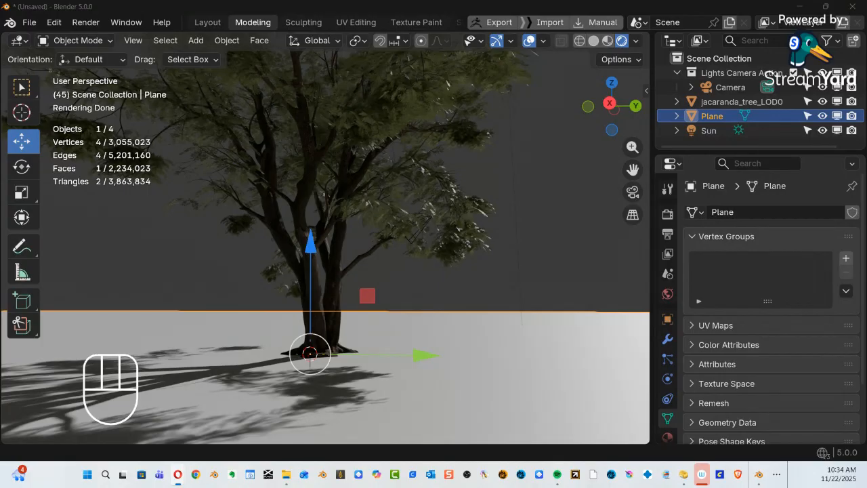
Switch to the Poly Haven Jacaranda Tree page in Opera, dismiss the donation pop-up and browse the similar assets and user renders.
{"action": "key", "text": "alt+Tab"}
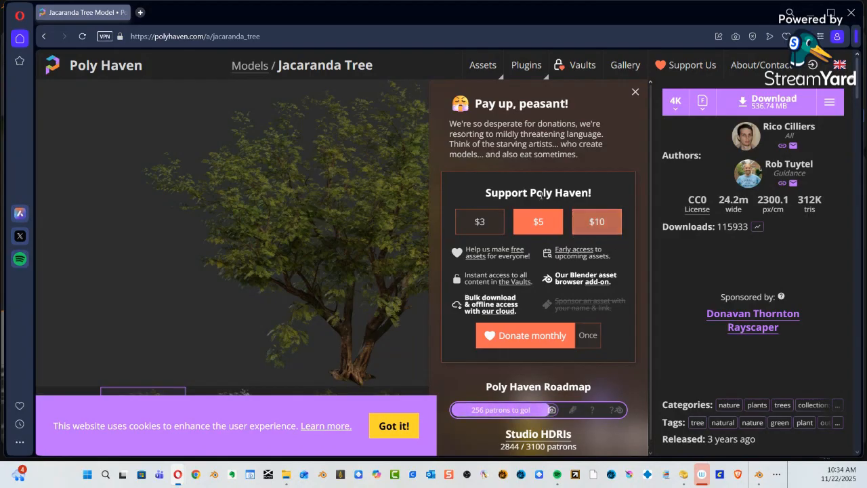
{"action": "left_click", "coordinate": [635, 93]}
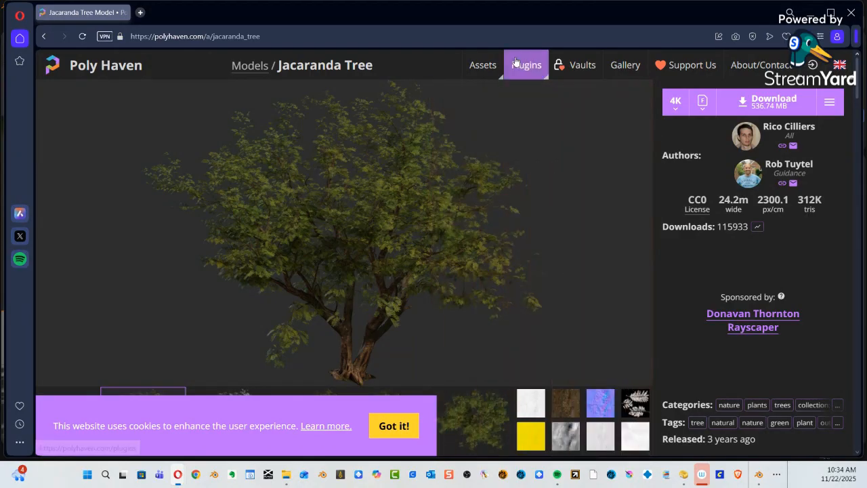
{"action": "mouse_move", "coordinate": [492, 70]}
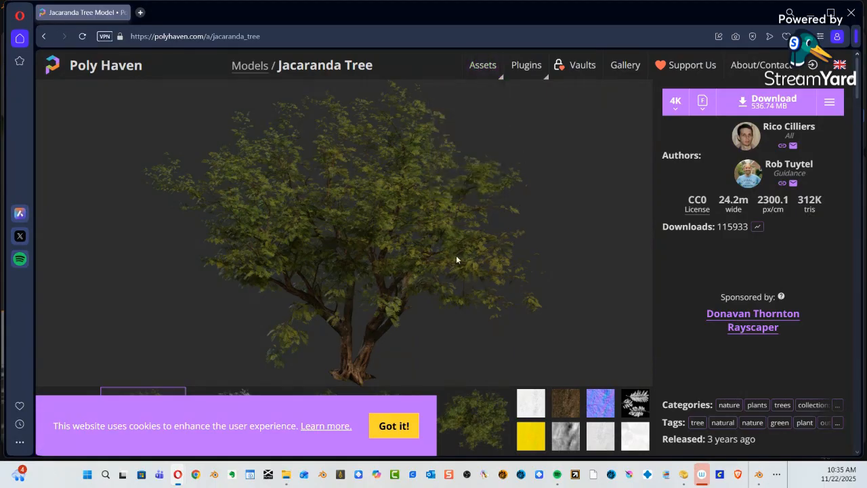
{"action": "scroll", "coordinate": [479, 252], "scroll_direction": "down", "scroll_amount": 6}
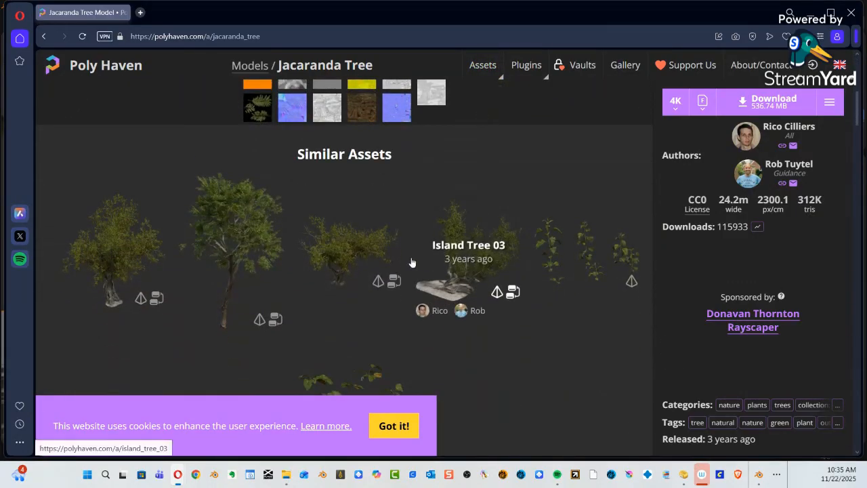
{"action": "scroll", "coordinate": [412, 262], "scroll_direction": "down", "scroll_amount": 3}
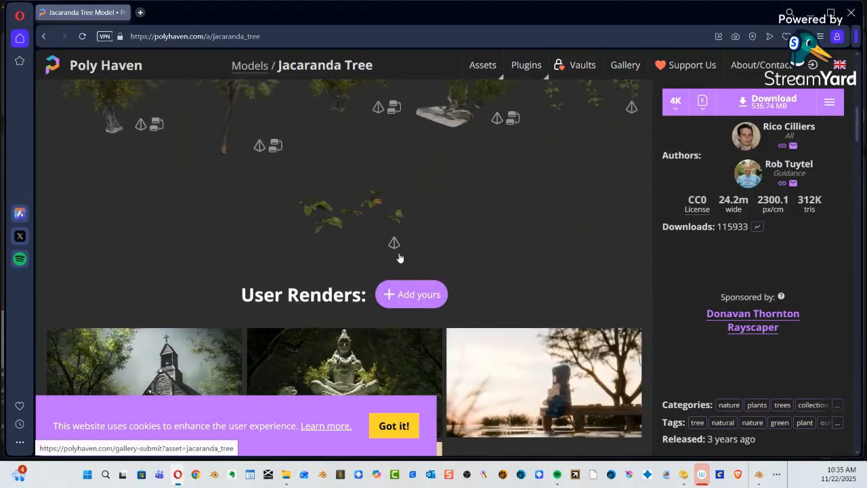
{"action": "scroll", "coordinate": [399, 257], "scroll_direction": "up", "scroll_amount": 2}
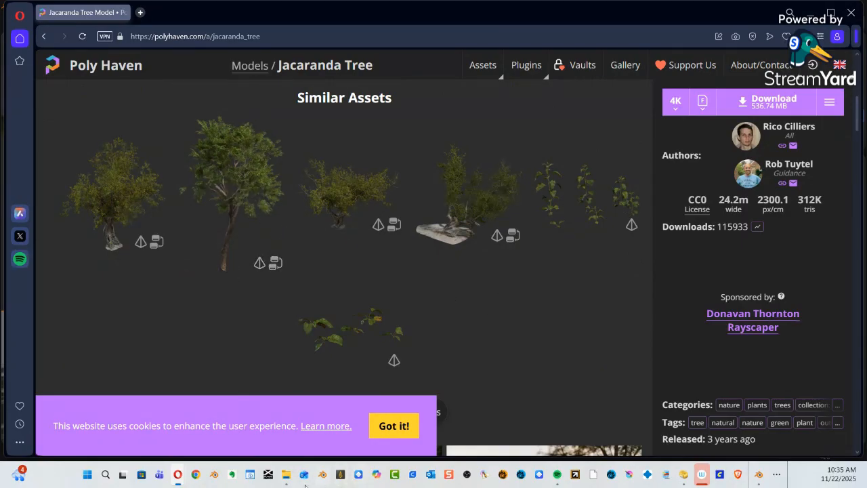
Switch to File Explorer, return from textures to the FBX Exports folder and select jacaranda_tree_4k.fbx.
{"action": "left_click", "coordinate": [286, 474]}
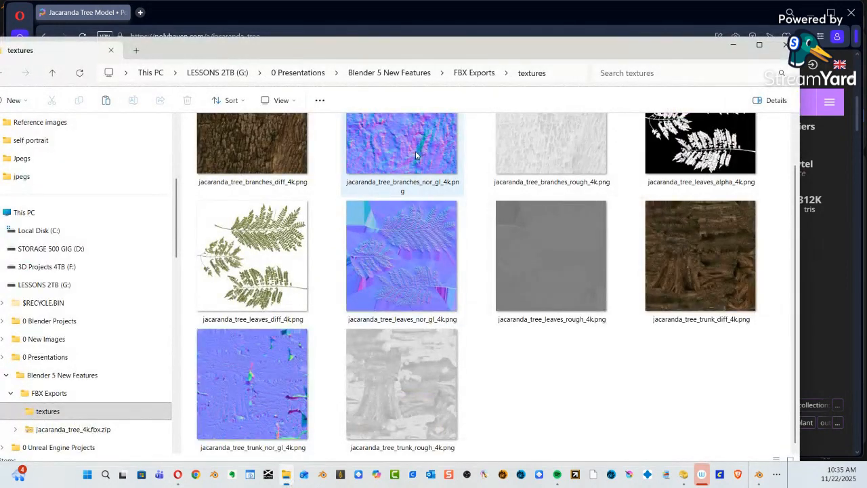
{"action": "left_click", "coordinate": [473, 73]}
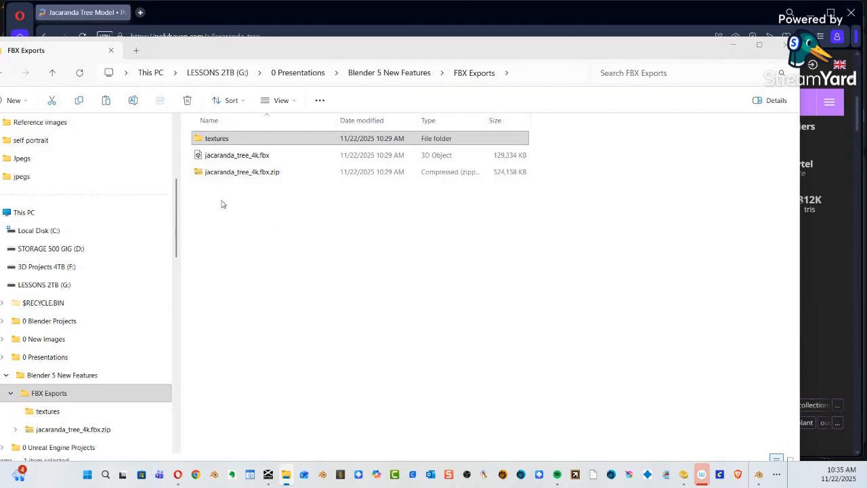
{"action": "left_click", "coordinate": [229, 160]}
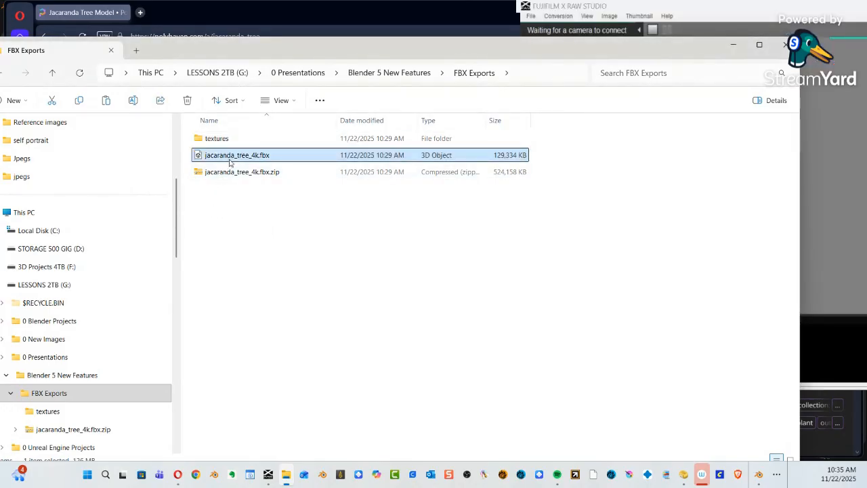
Create a folder named jacaranda_tree_4k in FBX Exports, reusing the base name of the FBX file.
{"action": "left_click", "coordinate": [232, 157]}
{"action": "key", "text": "ctrl+c"}
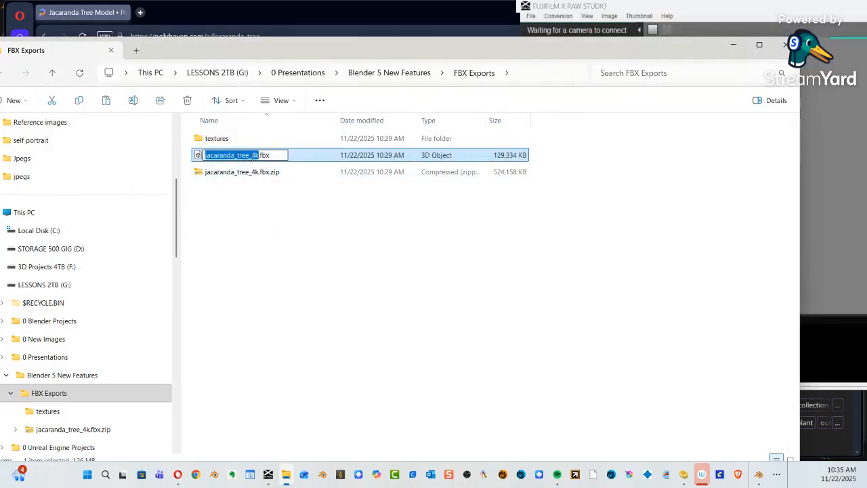
{"action": "left_click", "coordinate": [267, 316]}
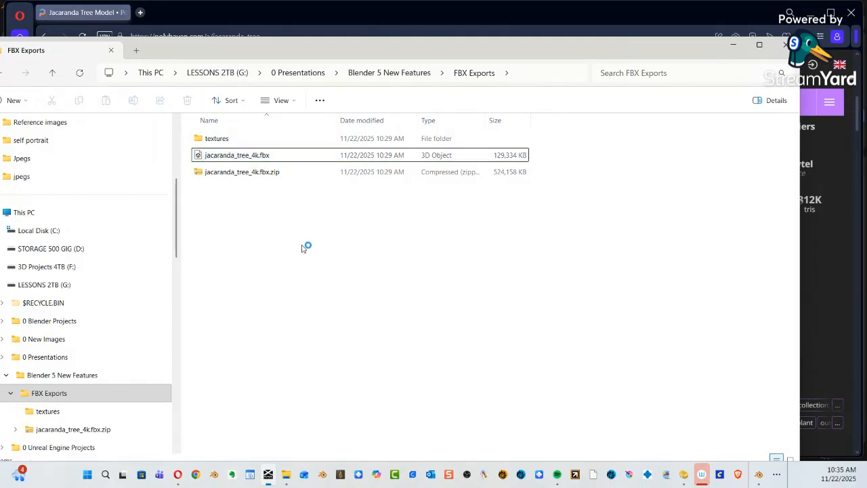
{"action": "key", "text": "ctrl+shift+n"}
{"action": "key", "text": "ctrl+v"}
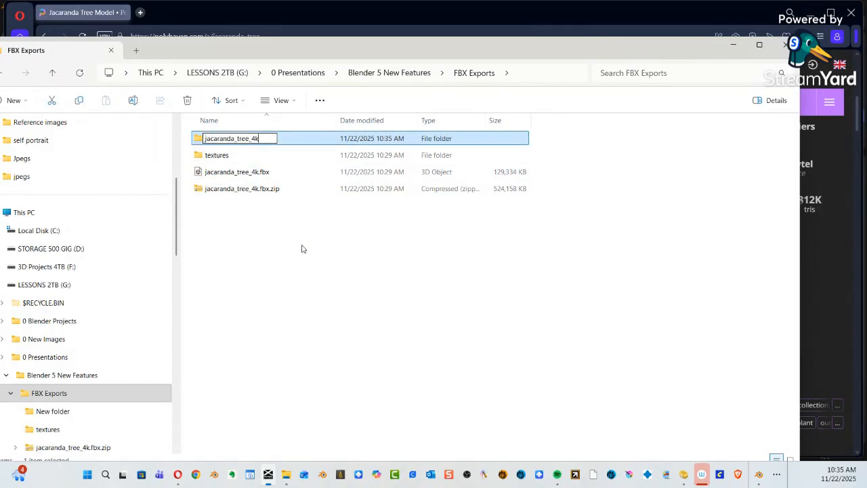
{"action": "left_click", "coordinate": [264, 229]}
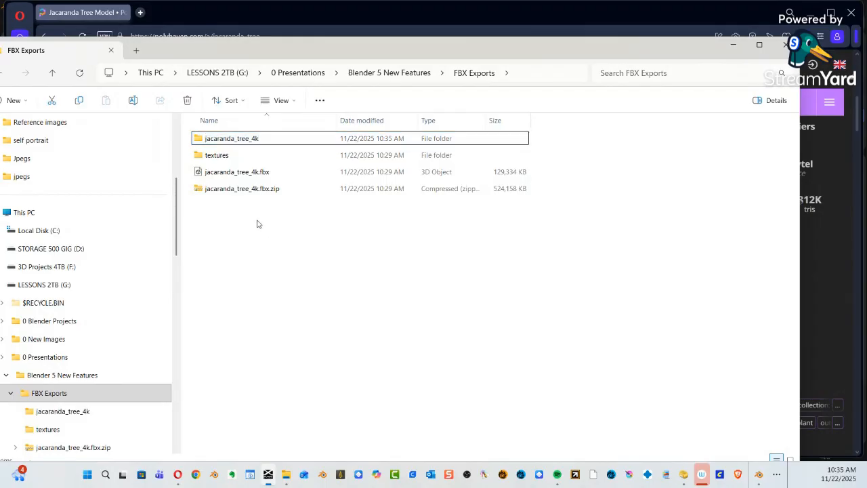
Move the textures folder, jacaranda_tree_4k.fbx and jacaranda_tree_4k.fbx.zip into the jacaranda_tree_4k folder.
{"action": "left_click_drag", "start_coordinate": [224, 159], "coordinate": [229, 139]}
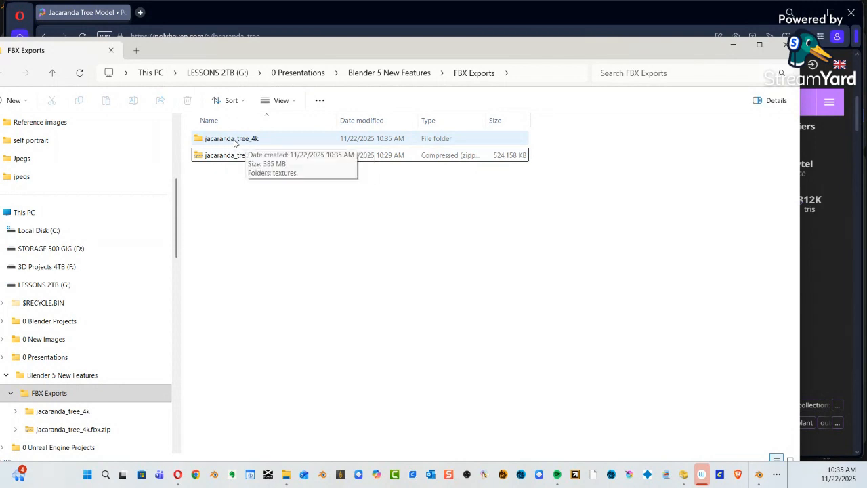
{"action": "left_click", "coordinate": [206, 156]}
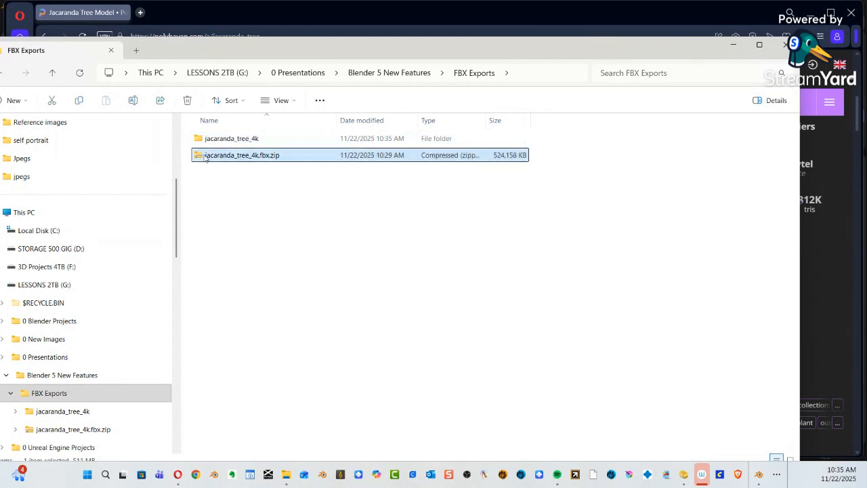
{"action": "left_click_drag", "start_coordinate": [205, 157], "coordinate": [225, 139]}
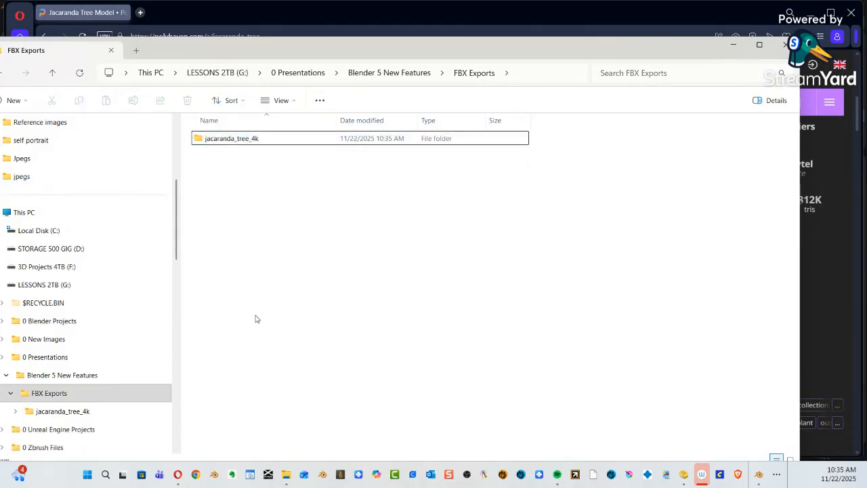
Switch to Poly Haven in Opera, open the Tree Small 02 model from the similar assets and accept the cookie notice.
{"action": "left_click", "coordinate": [820, 251]}
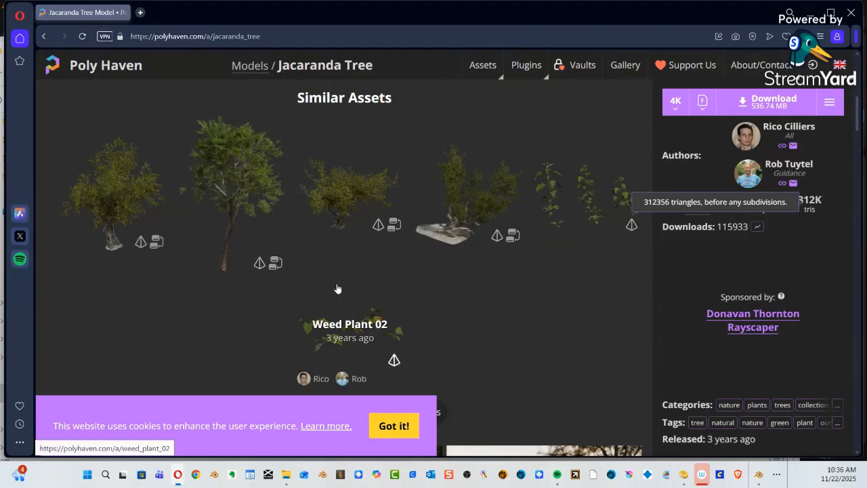
{"action": "left_click", "coordinate": [244, 192]}
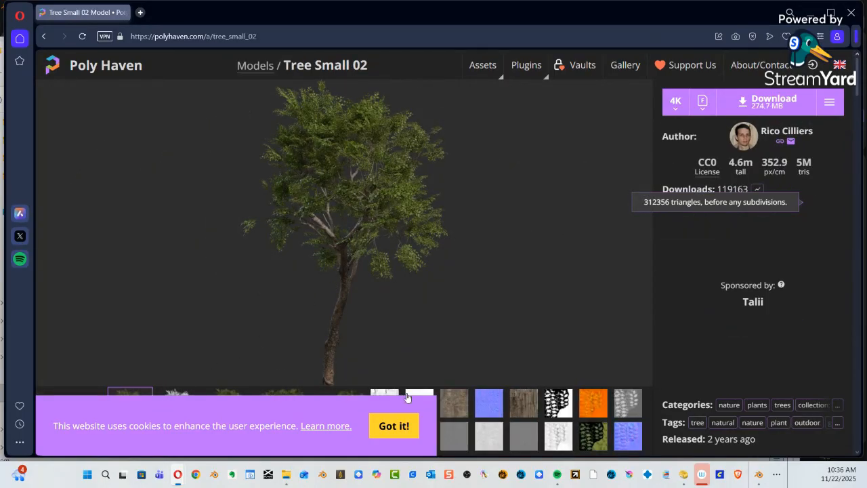
{"action": "left_click", "coordinate": [383, 429]}
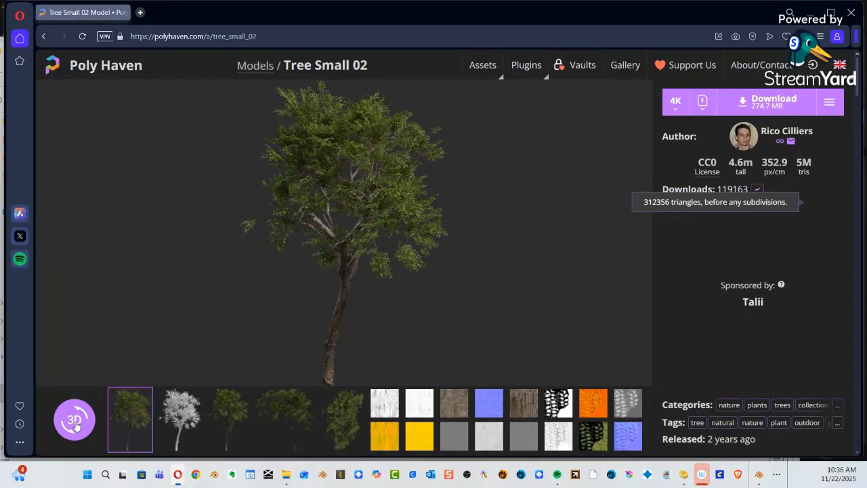
Open the interactive 3D preview of Tree Small 02 and examine its trunk, branches and foliage from several angles.
{"action": "left_click", "coordinate": [77, 426]}
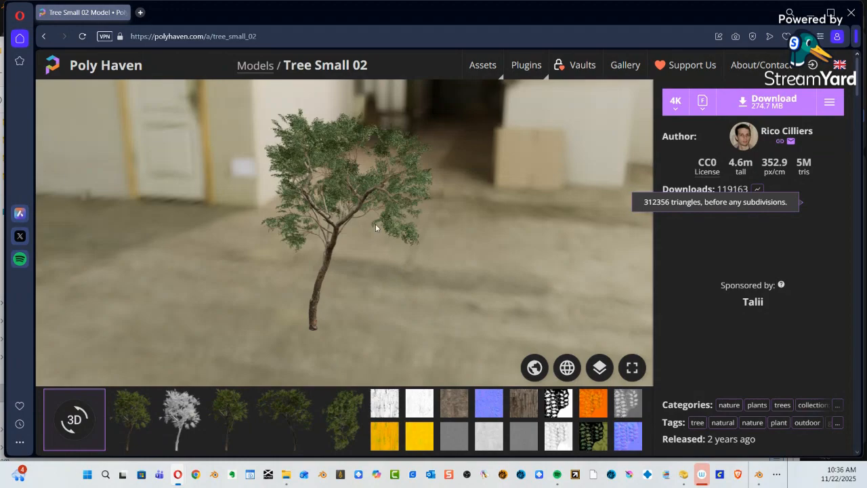
{"action": "left_click_drag", "start_coordinate": [376, 228], "coordinate": [228, 267]}
{"action": "scroll", "coordinate": [298, 236], "scroll_direction": "up", "scroll_amount": 5}
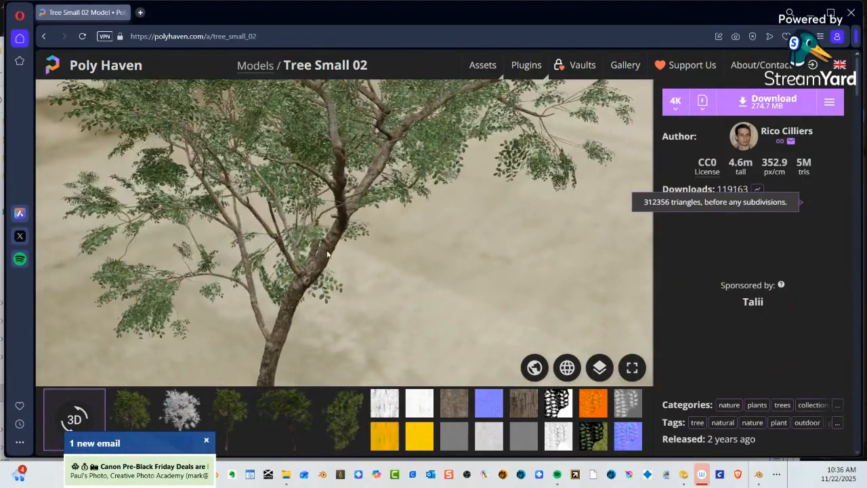
{"action": "left_click_drag", "start_coordinate": [298, 236], "coordinate": [228, 272]}
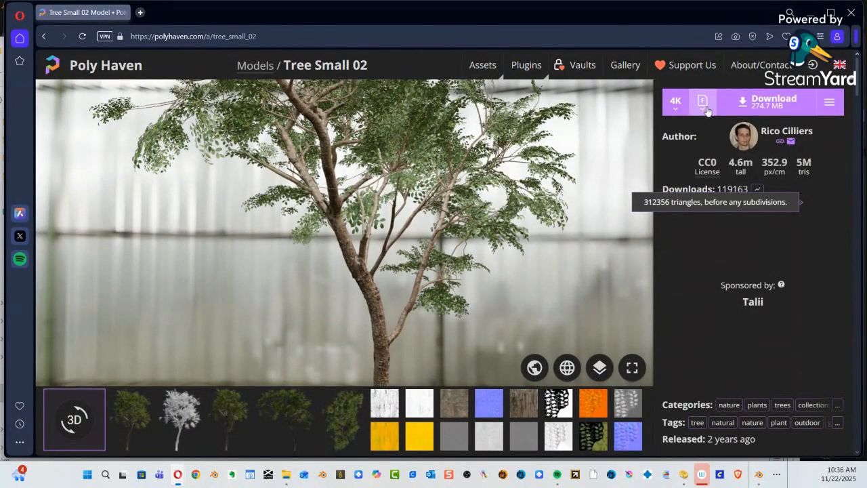
Download the 4K FBX of Tree Small 02, saving tree_small_02_4k.fbx.zip in a new FBX Exports subfolder named tree_small_02_4k.fbx.
{"action": "left_click", "coordinate": [739, 102]}
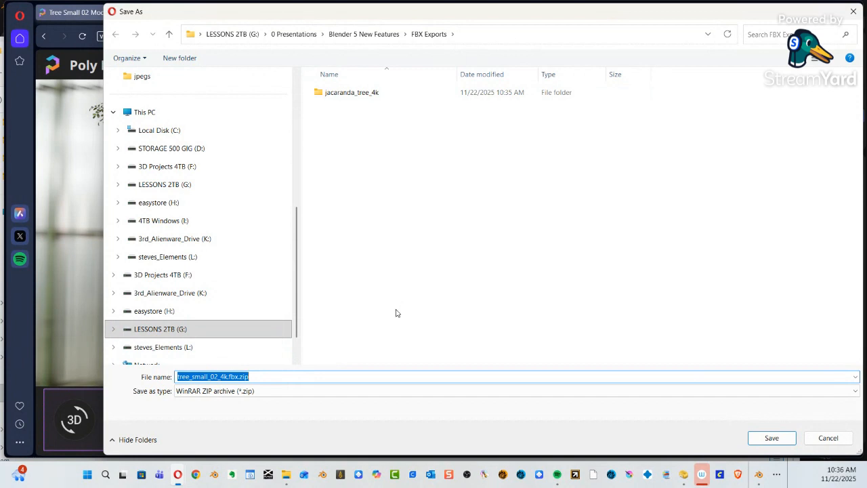
{"action": "left_click", "coordinate": [407, 244]}
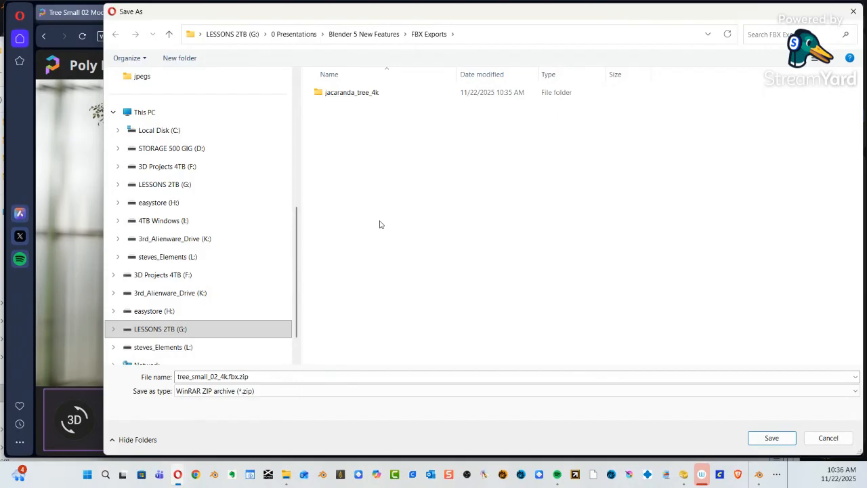
{"action": "key", "text": "ctrl+shift+n"}
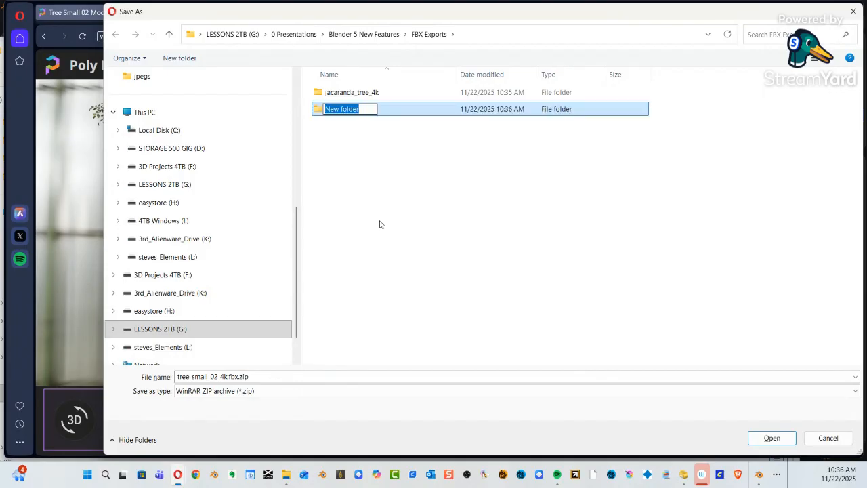
{"action": "type", "text": "tree_small_02_4k.fbx.zip"}
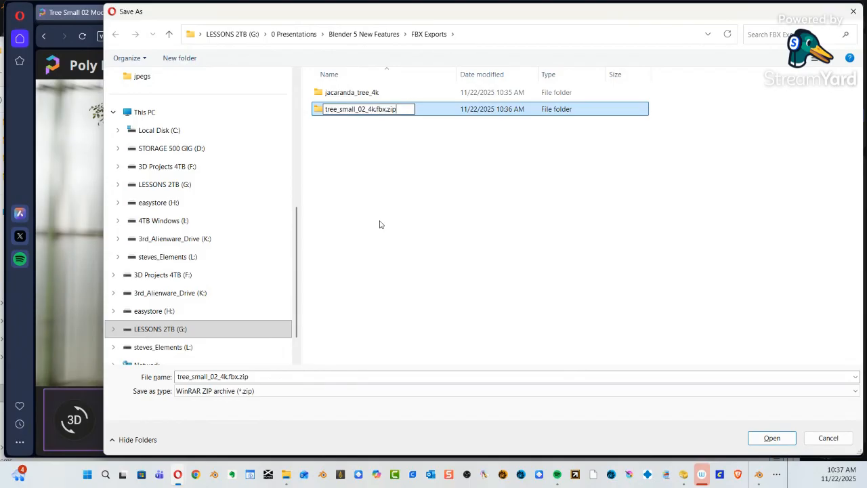
{"action": "key", "text": "BackSpace"}
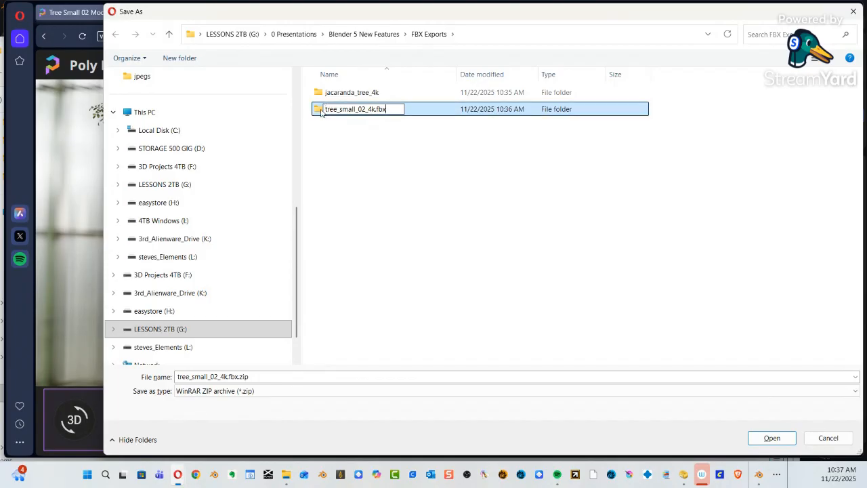
{"action": "key", "text": "Return"}
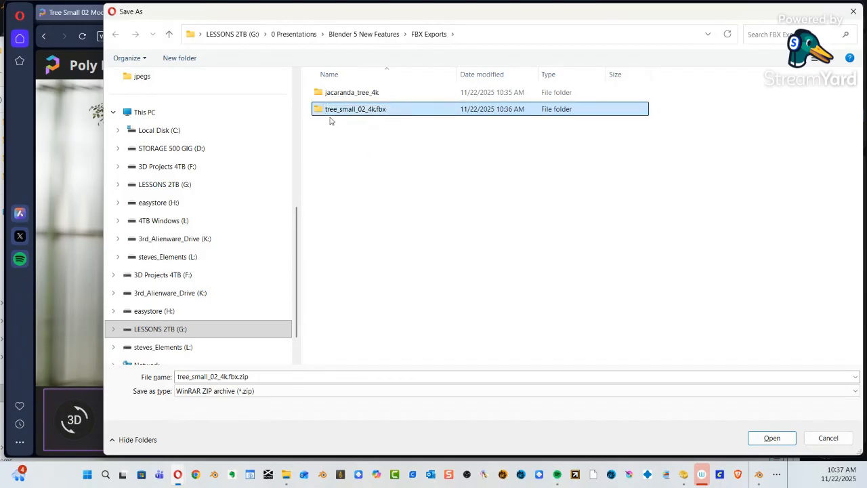
{"action": "double_click", "coordinate": [330, 114]}
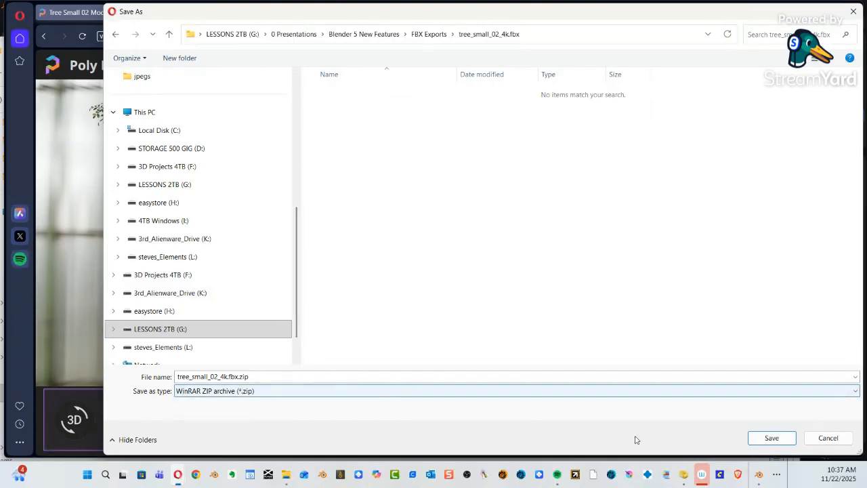
{"action": "left_click", "coordinate": [779, 439]}
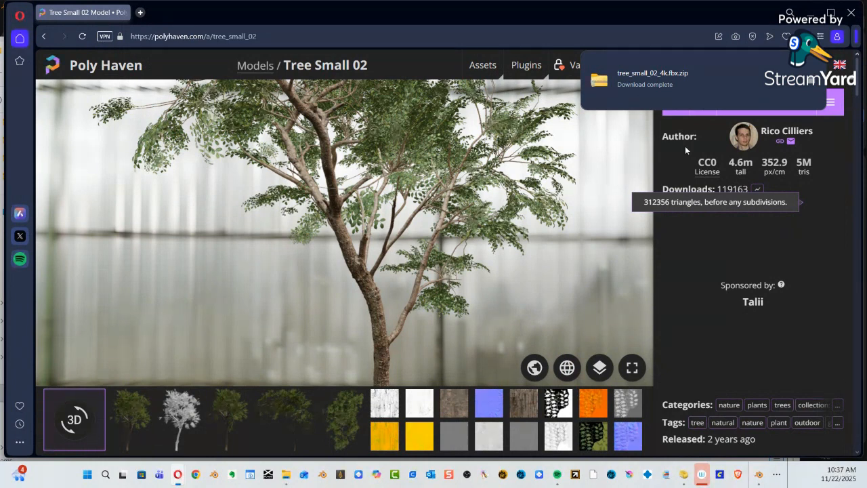
Open the download's folder in File Explorer, copy textures and tree_small_02_4k.fbx out of the zip into it, and minimize the window.
{"action": "left_click", "coordinate": [792, 82]}
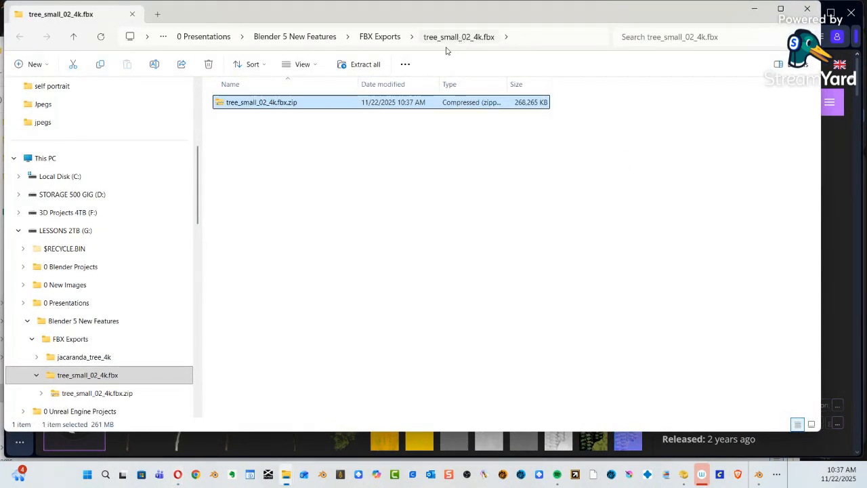
{"action": "double_click", "coordinate": [230, 102]}
{"action": "left_click_drag", "start_coordinate": [261, 154], "coordinate": [225, 99]}
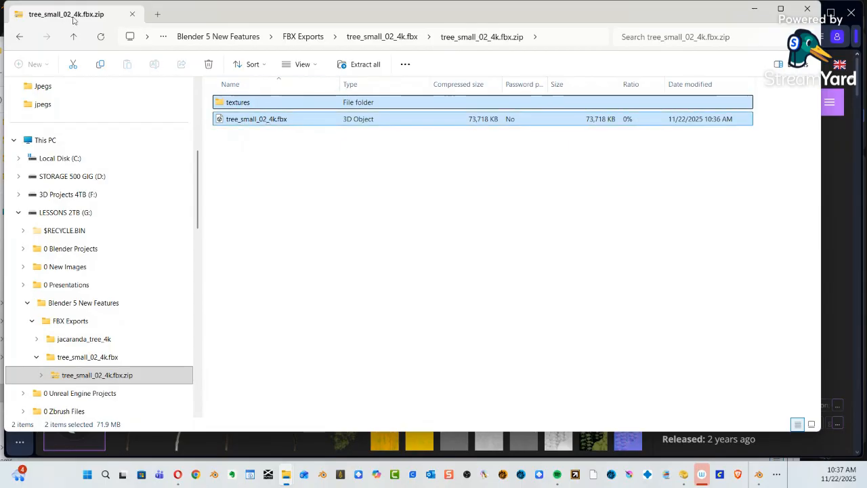
{"action": "key", "text": "alt+Left"}
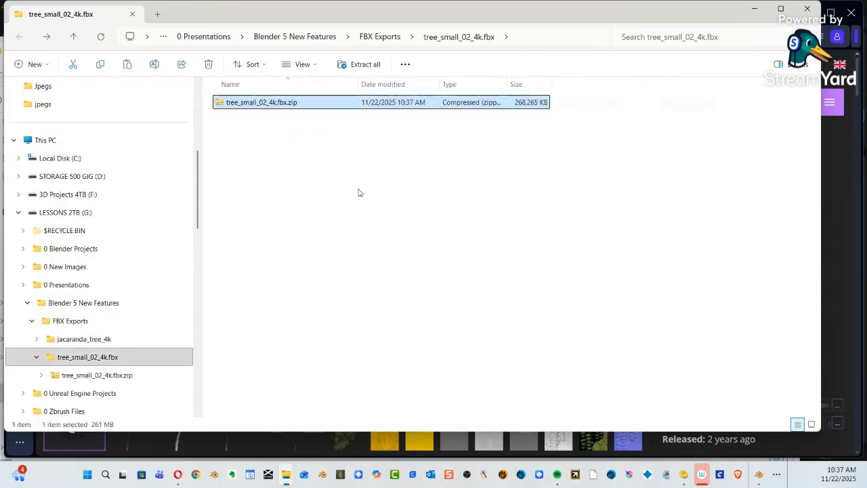
{"action": "left_click", "coordinate": [357, 195]}
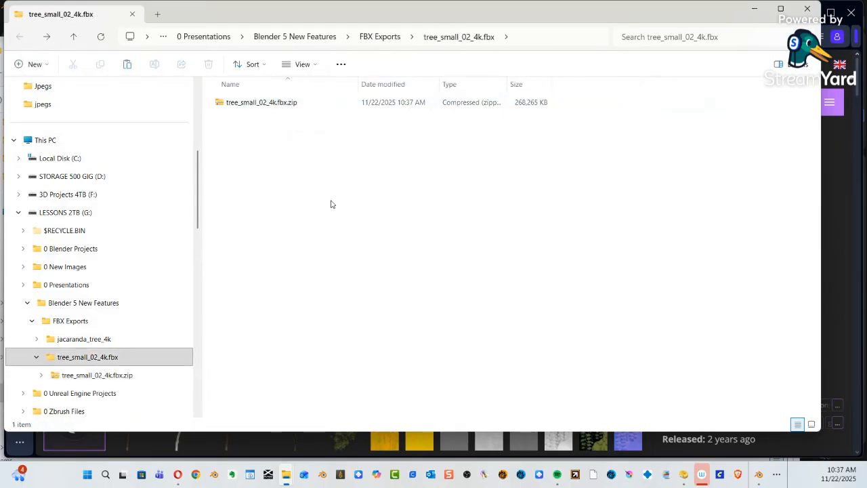
{"action": "key", "text": "ctrl+v"}
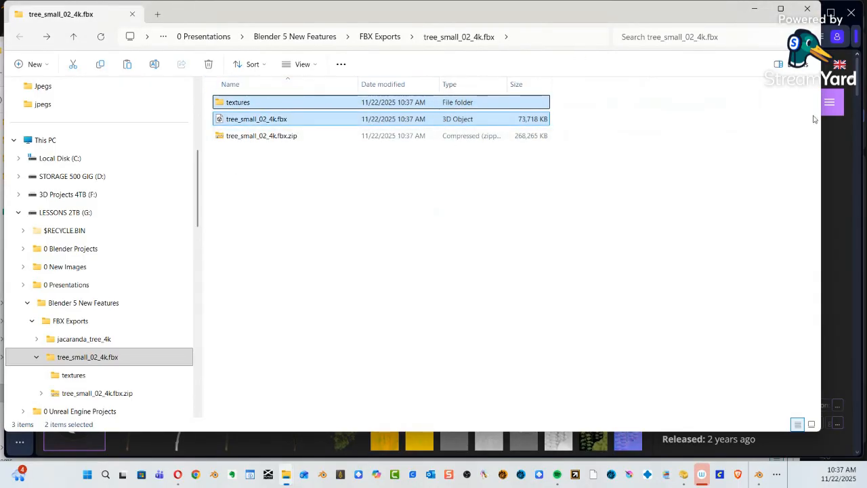
{"action": "left_click", "coordinate": [753, 12]}
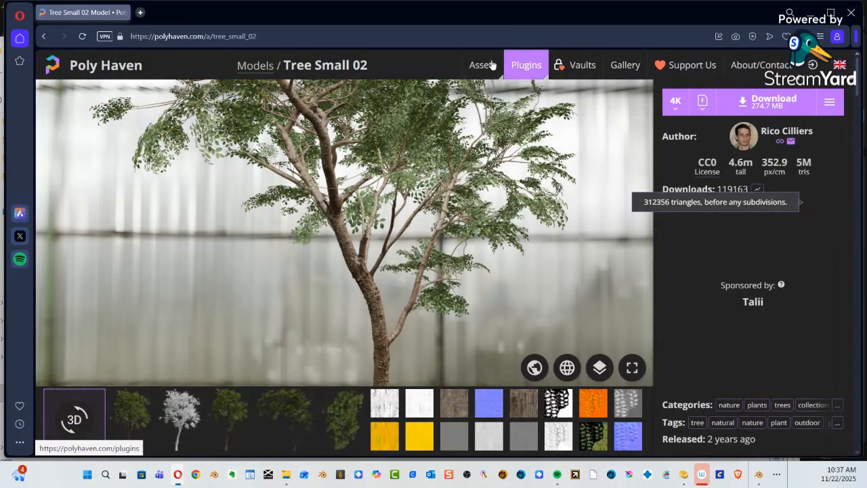
Open Poly Haven's Models catalogue and browse the available trees, plants, rocks and props.
{"action": "left_click", "coordinate": [481, 64]}
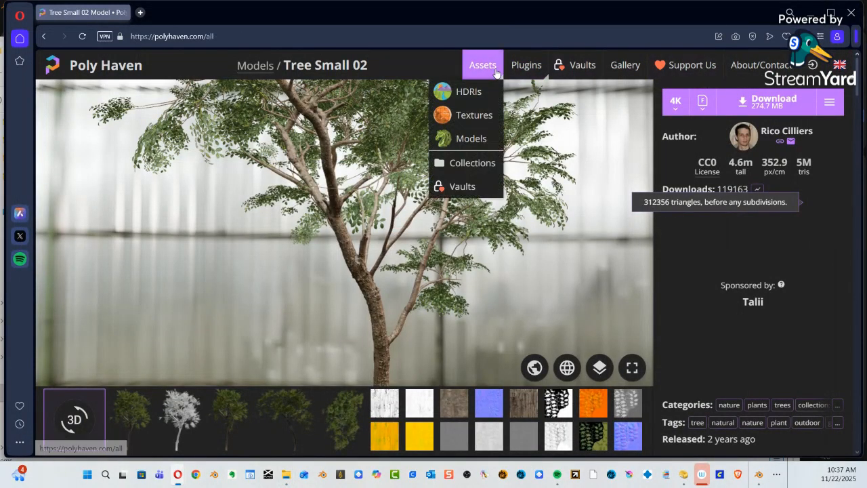
{"action": "left_click", "coordinate": [477, 139]}
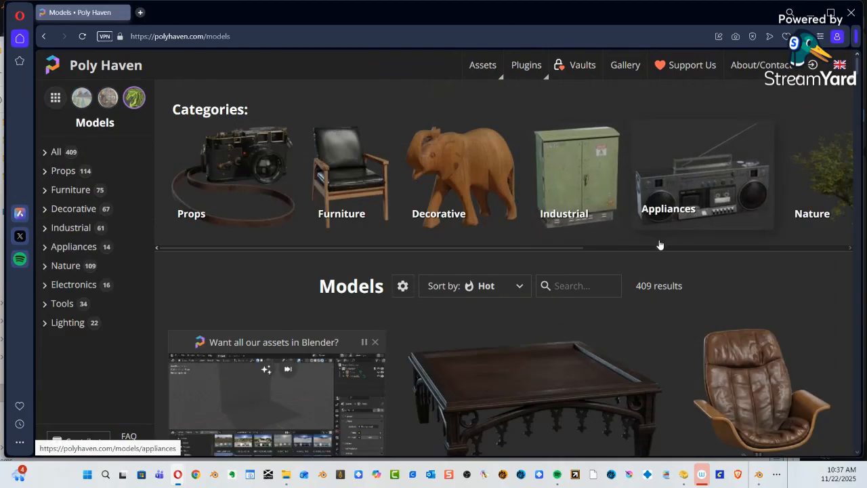
{"action": "scroll", "coordinate": [661, 244], "scroll_direction": "down", "scroll_amount": 3}
{"action": "scroll", "coordinate": [664, 241], "scroll_direction": "down", "scroll_amount": 5}
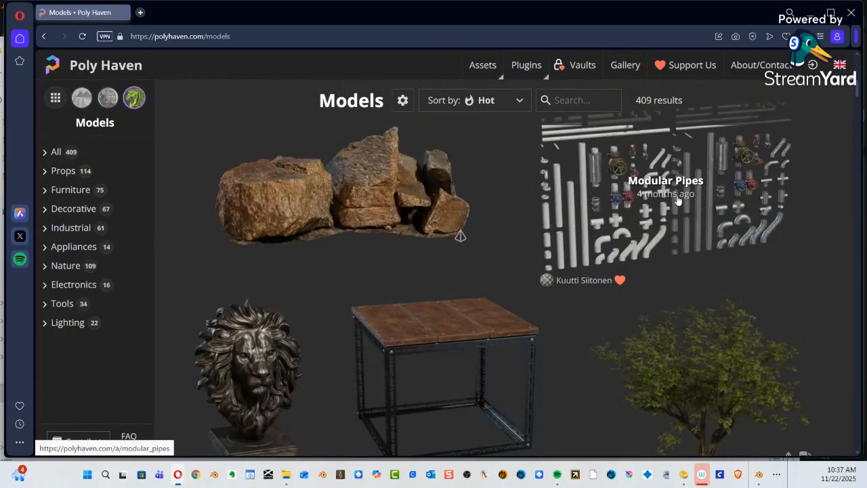
{"action": "scroll", "coordinate": [549, 244], "scroll_direction": "down", "scroll_amount": 3}
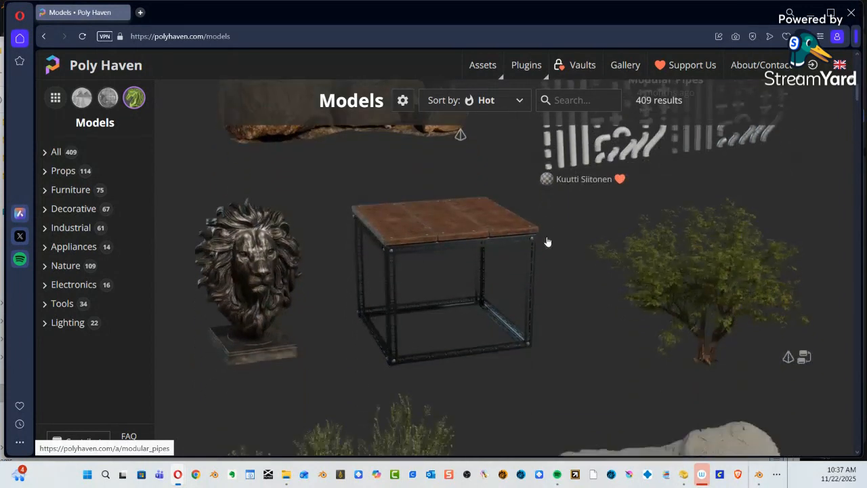
{"action": "scroll", "coordinate": [534, 207], "scroll_direction": "down", "scroll_amount": 8}
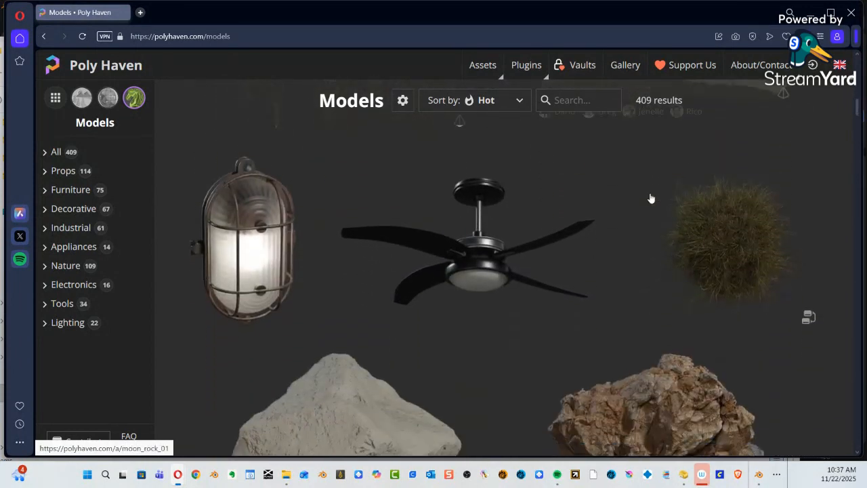
{"action": "scroll", "coordinate": [644, 199], "scroll_direction": "down", "scroll_amount": 3}
{"action": "scroll", "coordinate": [423, 240], "scroll_direction": "up", "scroll_amount": 2}
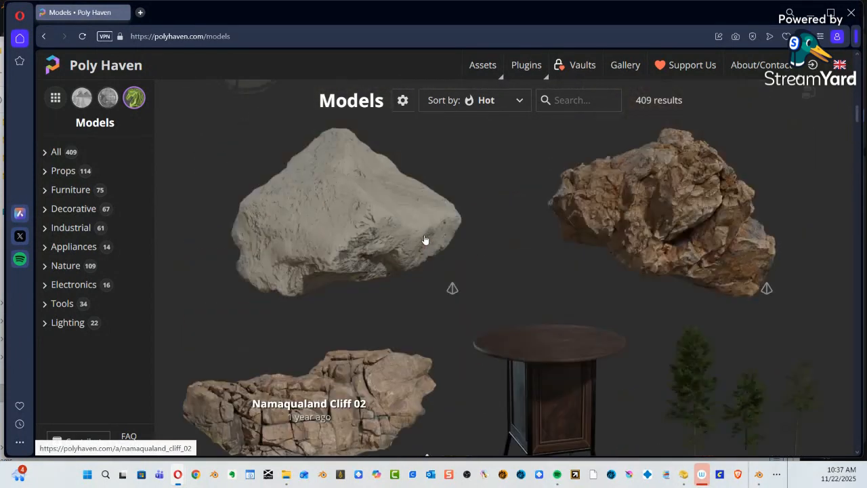
{"action": "scroll", "coordinate": [583, 286], "scroll_direction": "down", "scroll_amount": 6}
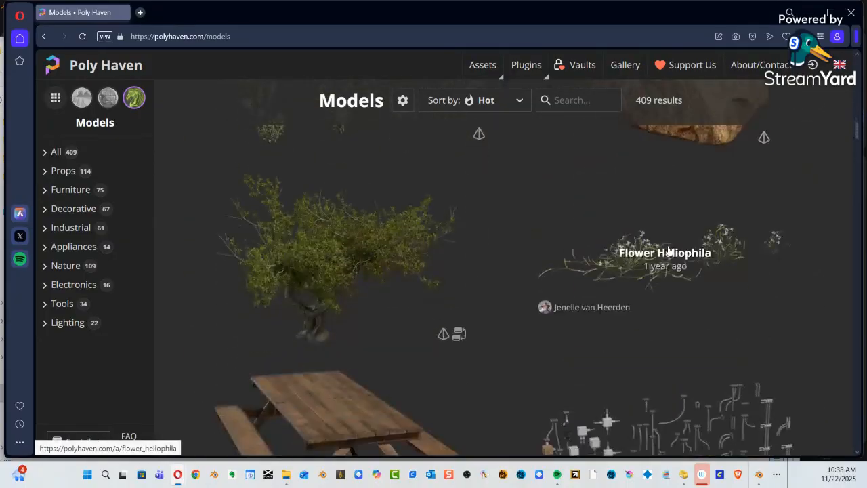
{"action": "scroll", "coordinate": [661, 244], "scroll_direction": "down", "scroll_amount": 6}
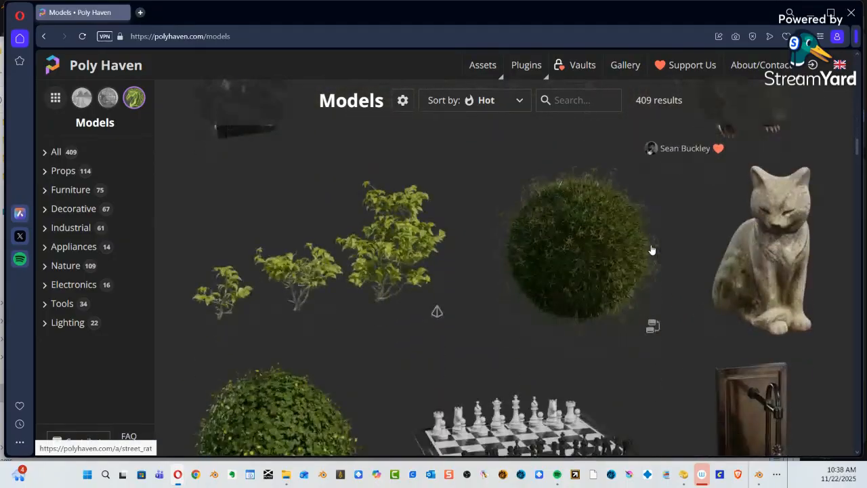
Look further through the Models catalogue, examining the saplings, ferns, flowers, rocks and larger trees on offer.
{"action": "scroll", "coordinate": [651, 249], "scroll_direction": "up", "scroll_amount": 6}
{"action": "scroll", "coordinate": [652, 248], "scroll_direction": "down", "scroll_amount": 5}
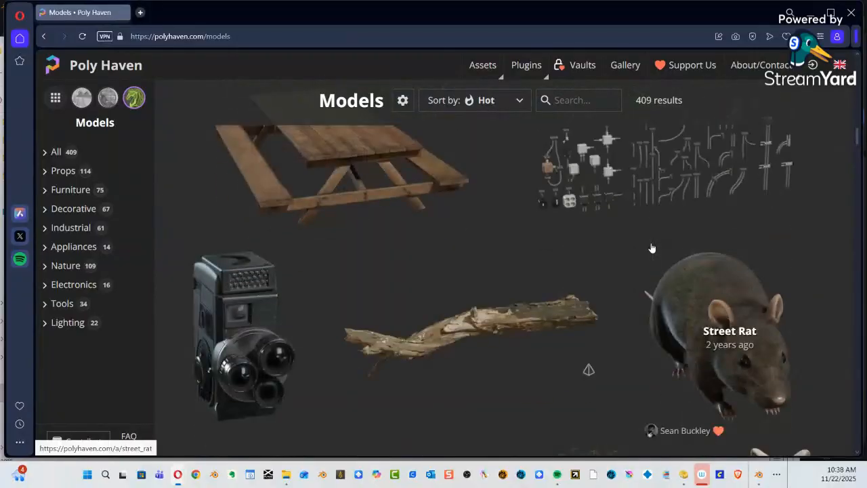
{"action": "scroll", "coordinate": [654, 249], "scroll_direction": "down", "scroll_amount": 8}
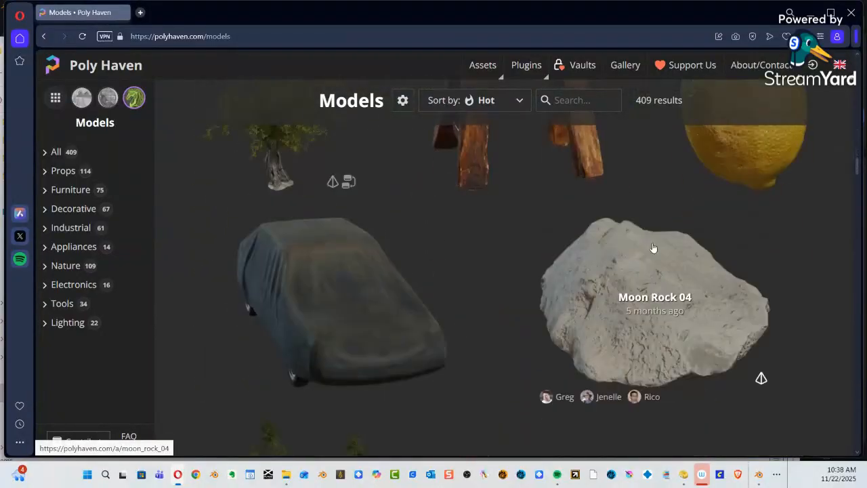
{"action": "scroll", "coordinate": [654, 248], "scroll_direction": "down", "scroll_amount": 5}
{"action": "scroll", "coordinate": [654, 248], "scroll_direction": "up", "scroll_amount": 3}
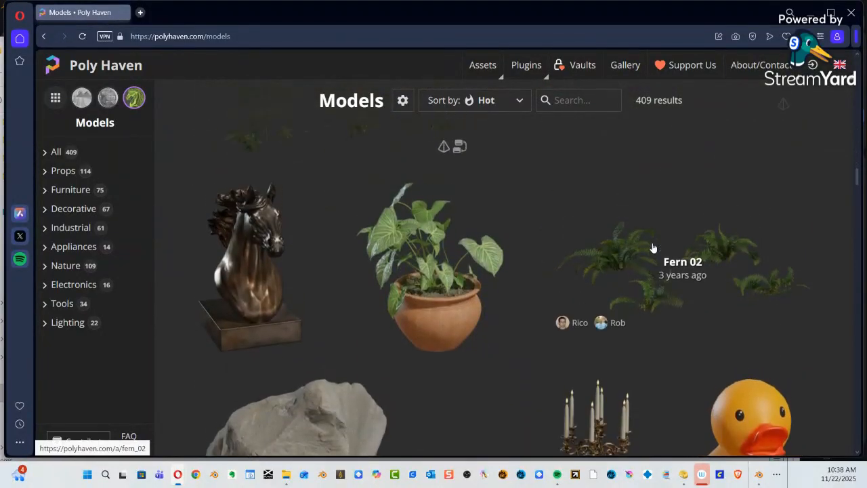
{"action": "scroll", "coordinate": [654, 248], "scroll_direction": "up", "scroll_amount": 2}
{"action": "scroll", "coordinate": [654, 249], "scroll_direction": "down", "scroll_amount": 2}
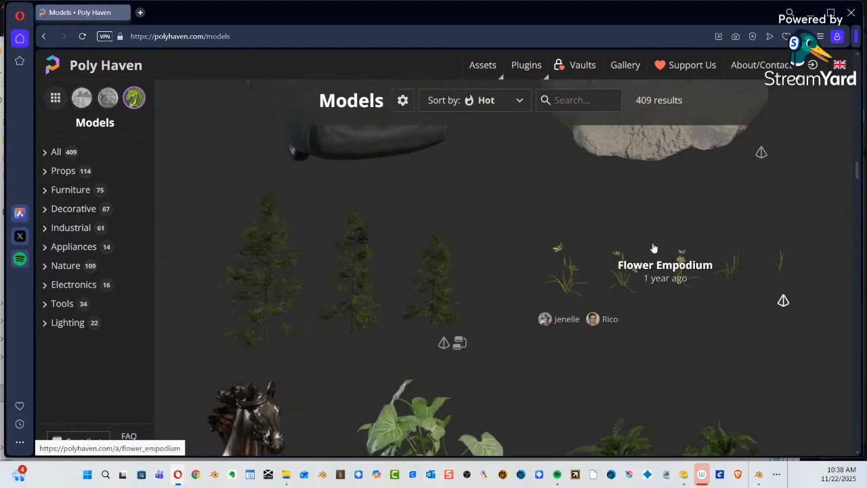
{"action": "scroll", "coordinate": [654, 248], "scroll_direction": "down", "scroll_amount": 2}
{"action": "scroll", "coordinate": [651, 249], "scroll_direction": "up", "scroll_amount": 3}
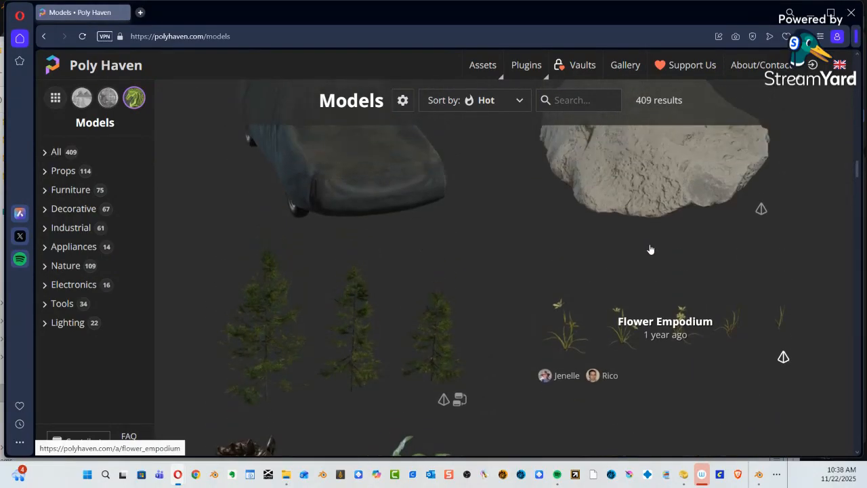
{"action": "scroll", "coordinate": [650, 249], "scroll_direction": "up", "scroll_amount": 2}
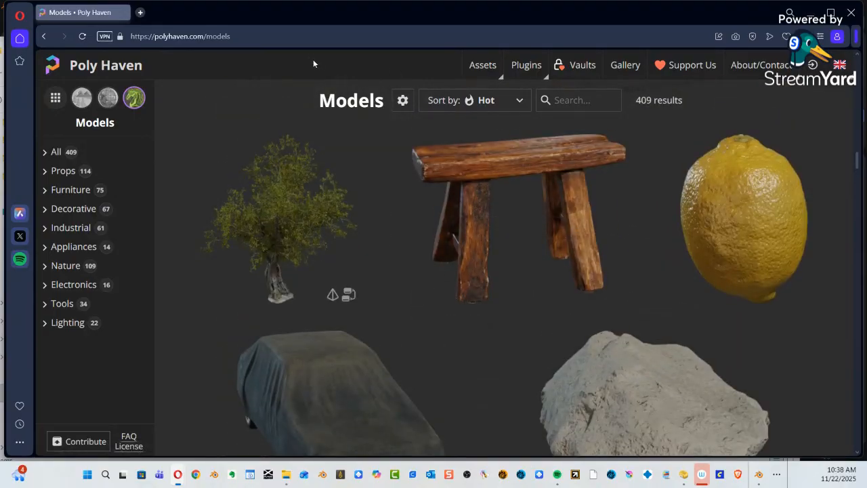
{"action": "left_click", "coordinate": [140, 13]}
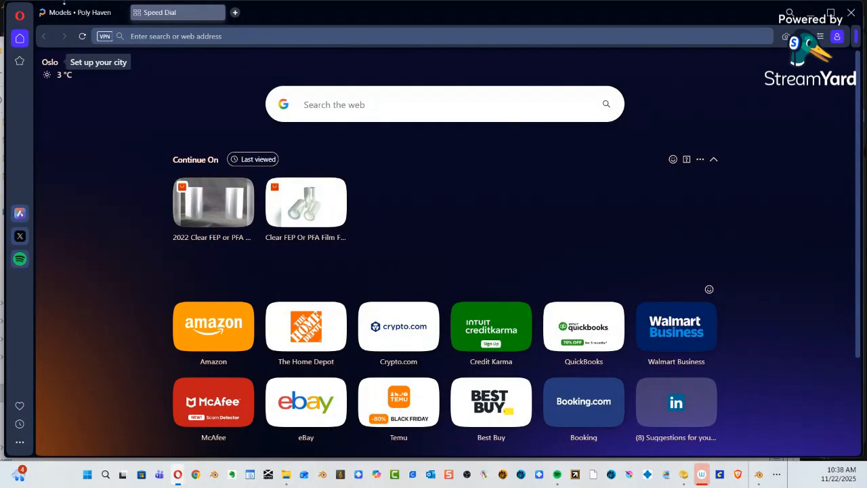
{"action": "type", "text": "www.chromeallusion.com"}
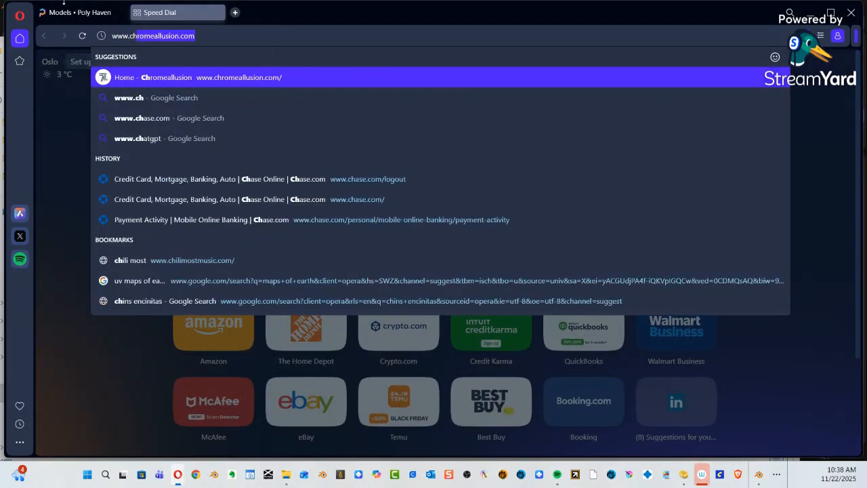
{"action": "key", "text": "Return"}
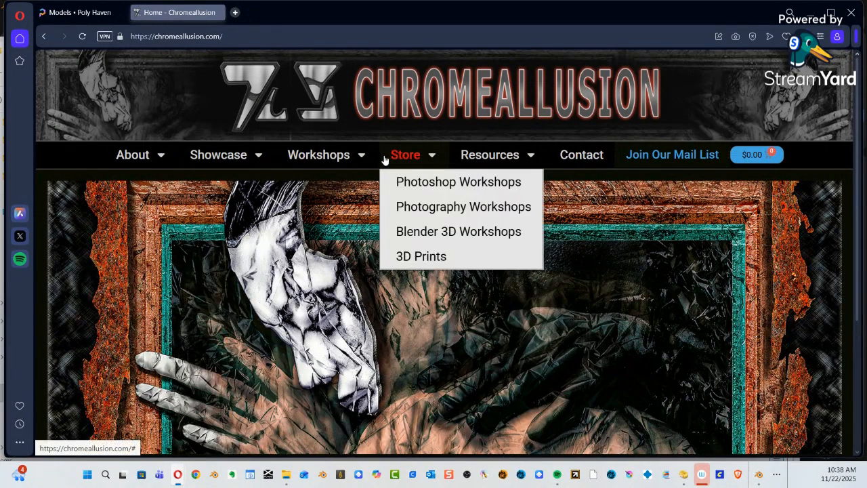
{"action": "mouse_move", "coordinate": [363, 160]}
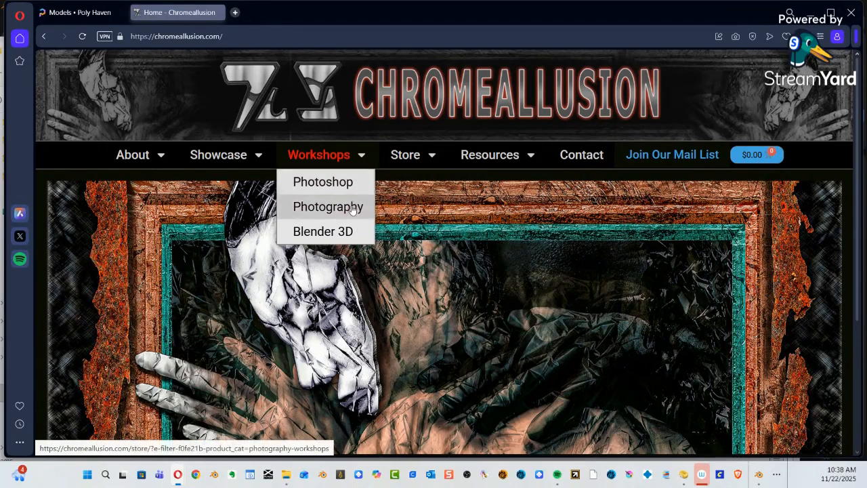
{"action": "left_click", "coordinate": [248, 42]}
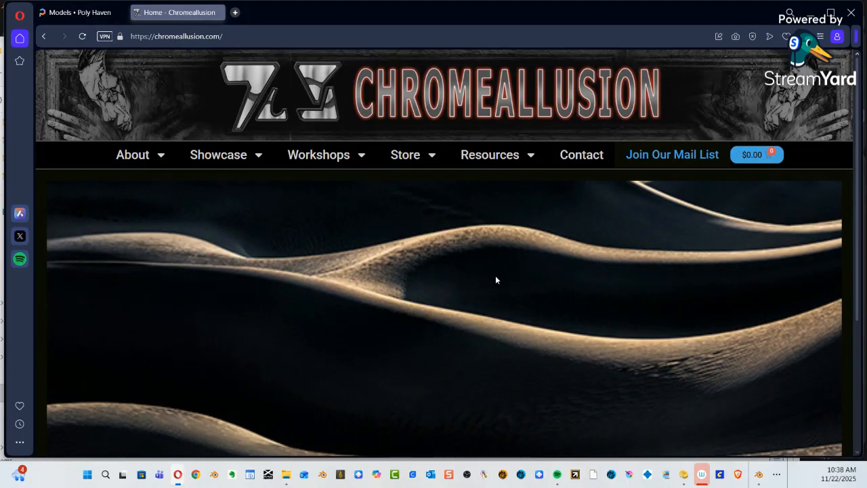
{"action": "mouse_move", "coordinate": [434, 174]}
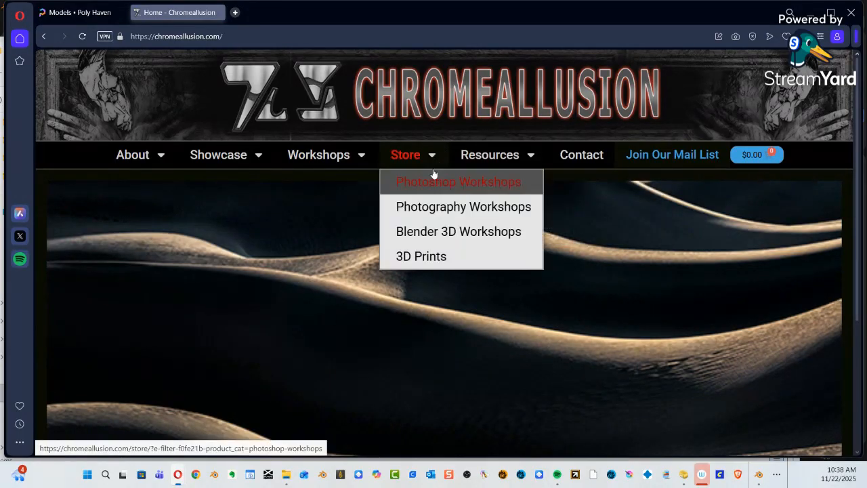
{"action": "mouse_move", "coordinate": [356, 157]}
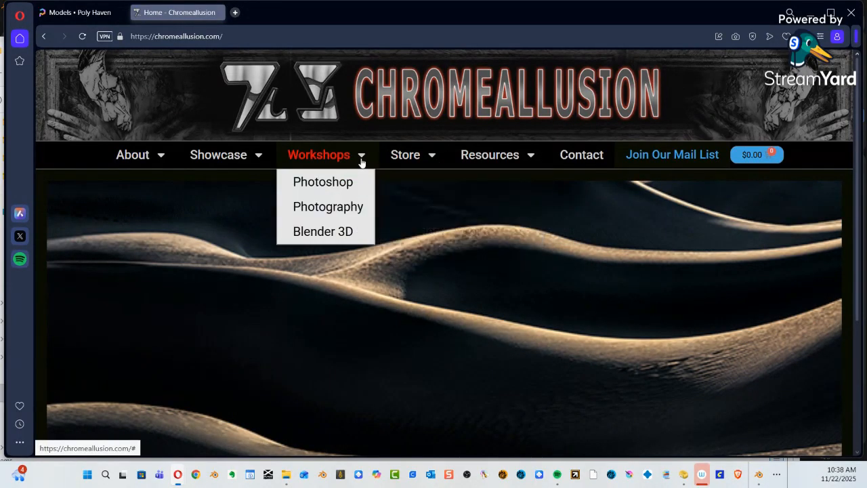
{"action": "left_click", "coordinate": [330, 234]}
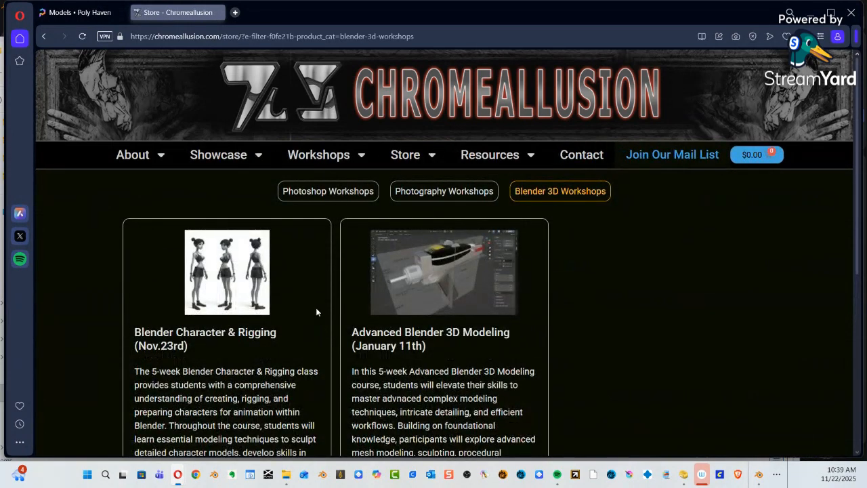
Read the descriptions of the two Blender workshops and open the full details of Blender Character & Rigging (Nov.23rd).
{"action": "scroll", "coordinate": [316, 312], "scroll_direction": "down", "scroll_amount": 3}
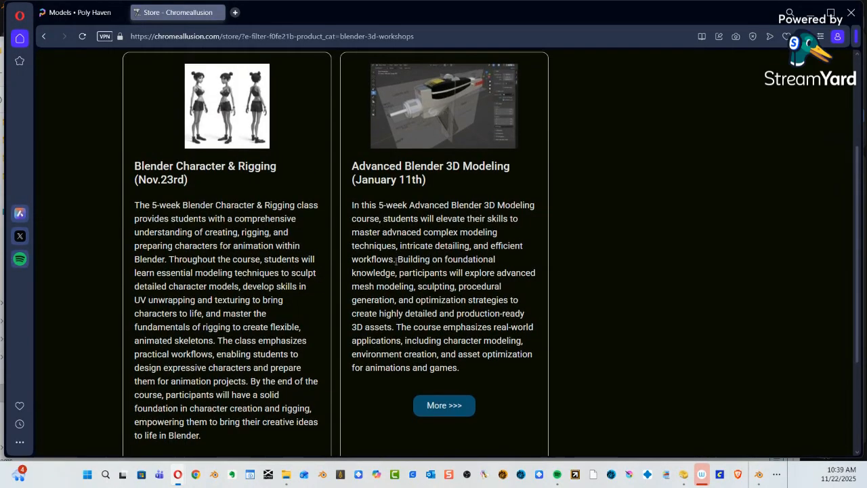
{"action": "scroll", "coordinate": [390, 267], "scroll_direction": "up", "scroll_amount": 1}
{"action": "scroll", "coordinate": [389, 268], "scroll_direction": "down", "scroll_amount": 3}
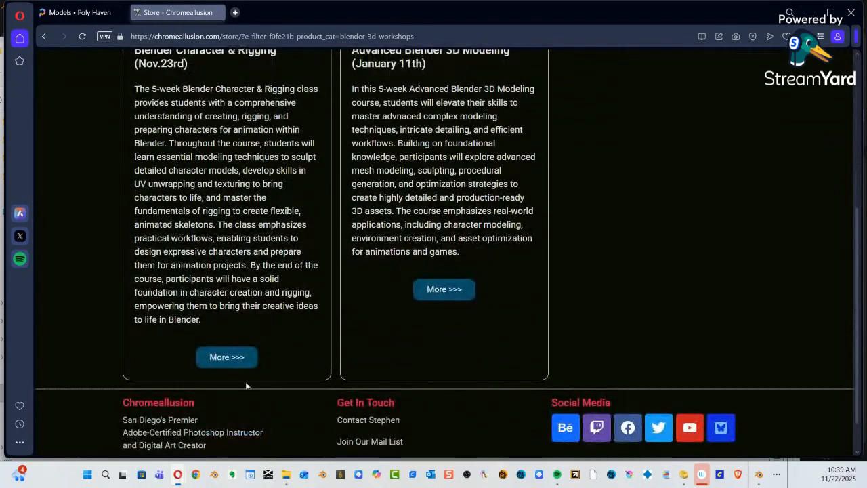
{"action": "scroll", "coordinate": [256, 374], "scroll_direction": "up", "scroll_amount": 2}
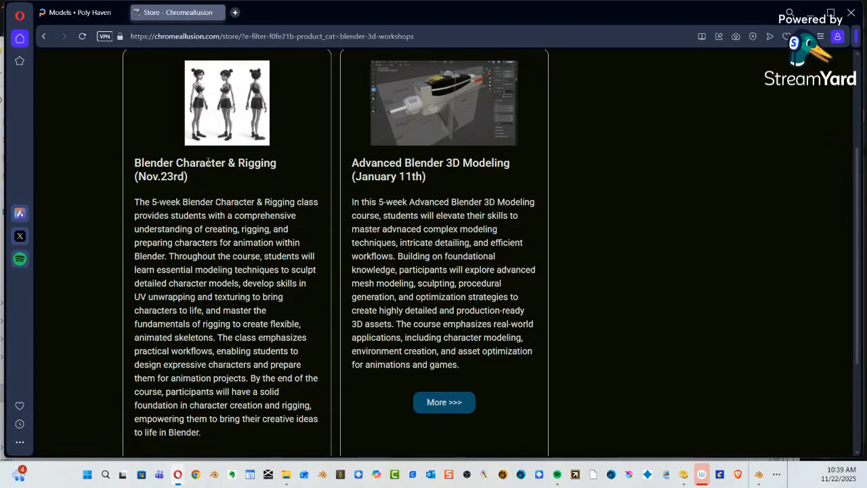
{"action": "scroll", "coordinate": [203, 170], "scroll_direction": "up", "scroll_amount": 3}
{"action": "scroll", "coordinate": [225, 170], "scroll_direction": "down", "scroll_amount": 3}
{"action": "scroll", "coordinate": [226, 170], "scroll_direction": "down", "scroll_amount": 3}
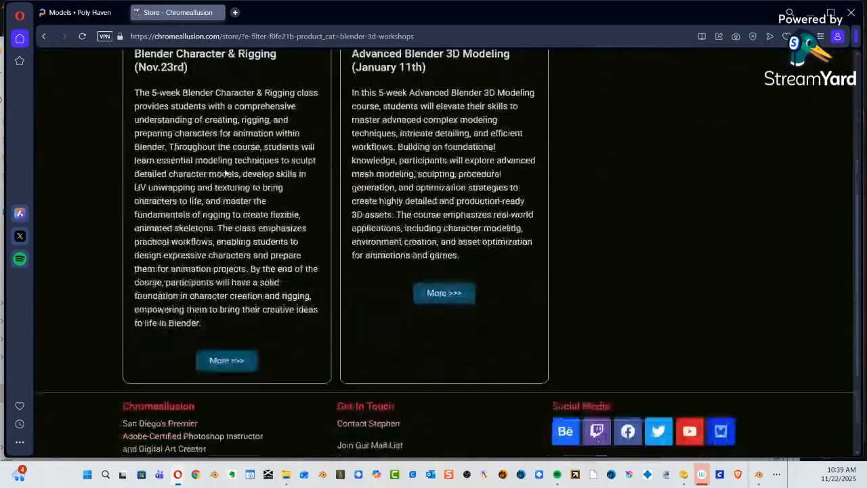
{"action": "scroll", "coordinate": [244, 342], "scroll_direction": "up", "scroll_amount": 4}
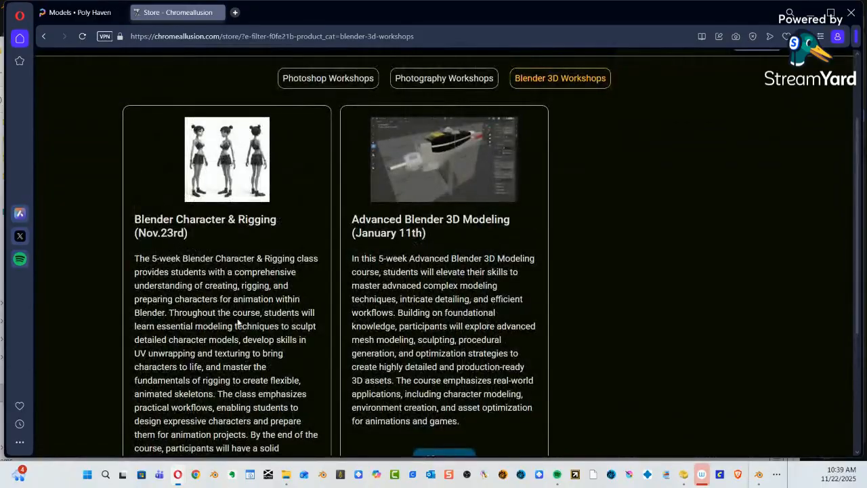
{"action": "scroll", "coordinate": [243, 328], "scroll_direction": "down", "scroll_amount": 2}
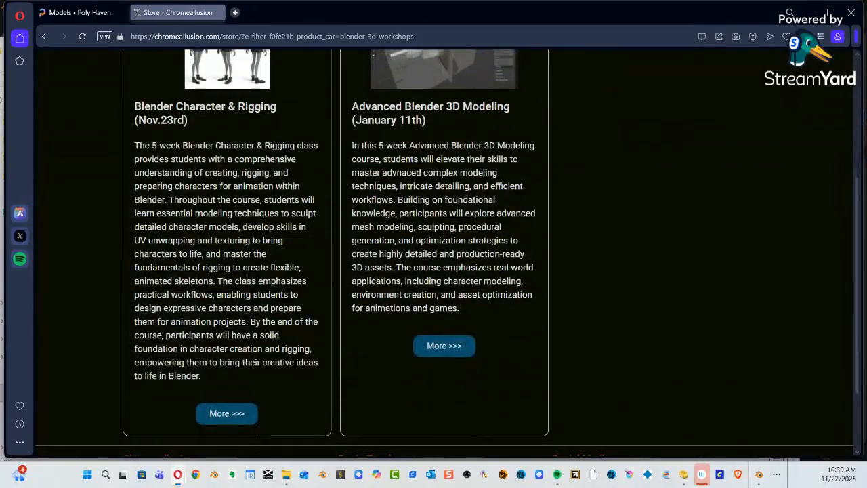
{"action": "left_click", "coordinate": [232, 416]}
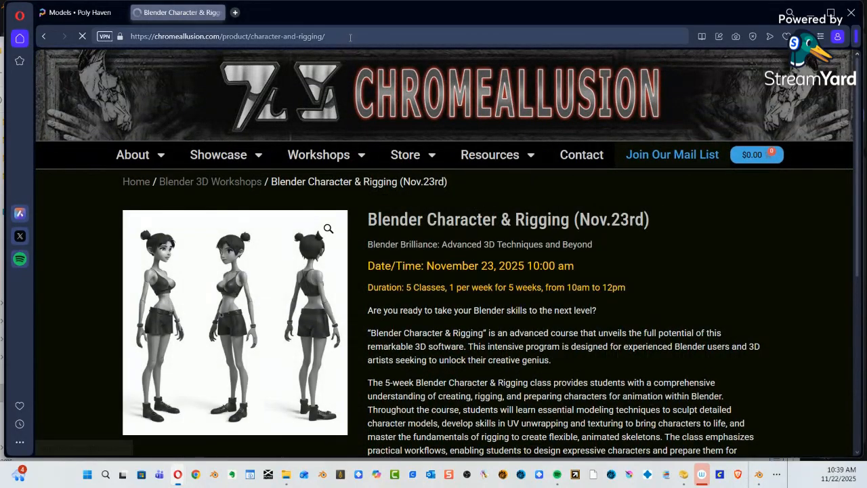
{"action": "left_click", "coordinate": [351, 37]}
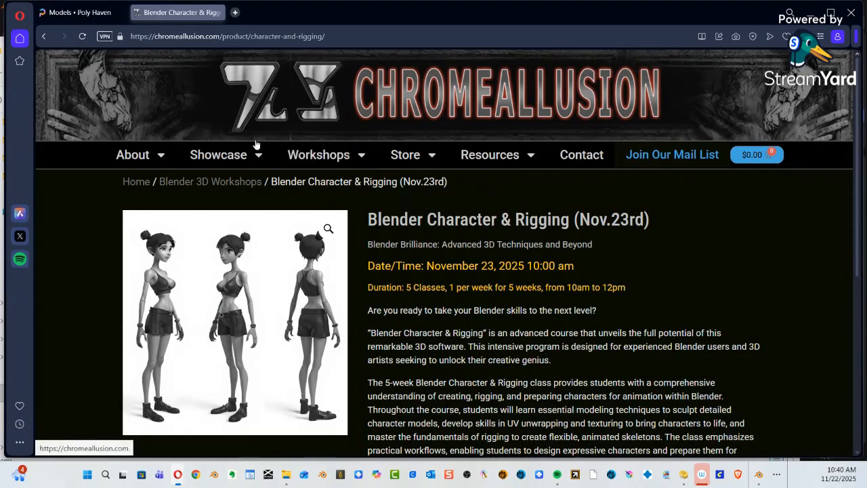
Return to the Blender 3D workshops listing and review the Character & Rigging and Advanced Blender 3D Modeling entries.
{"action": "mouse_move", "coordinate": [258, 157]}
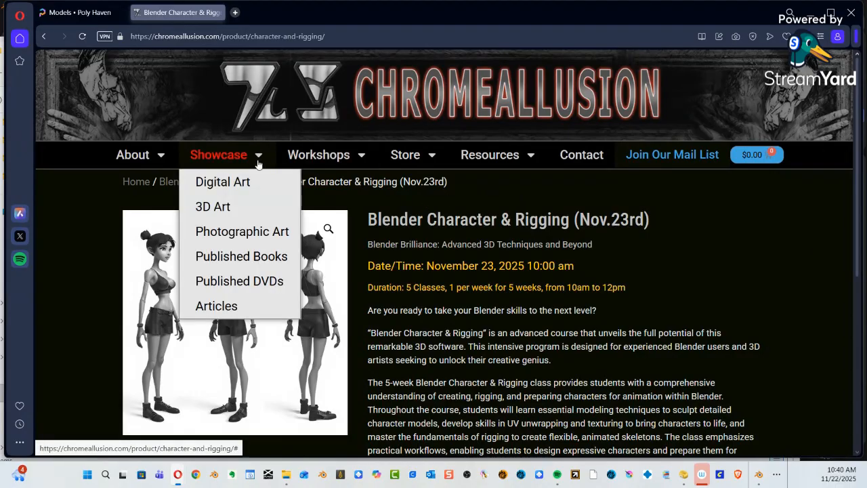
{"action": "mouse_move", "coordinate": [349, 156]}
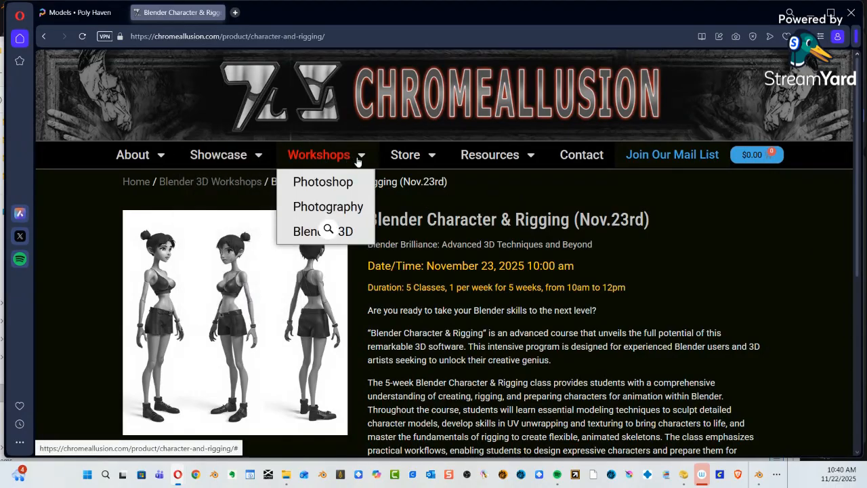
{"action": "left_click", "coordinate": [342, 237]}
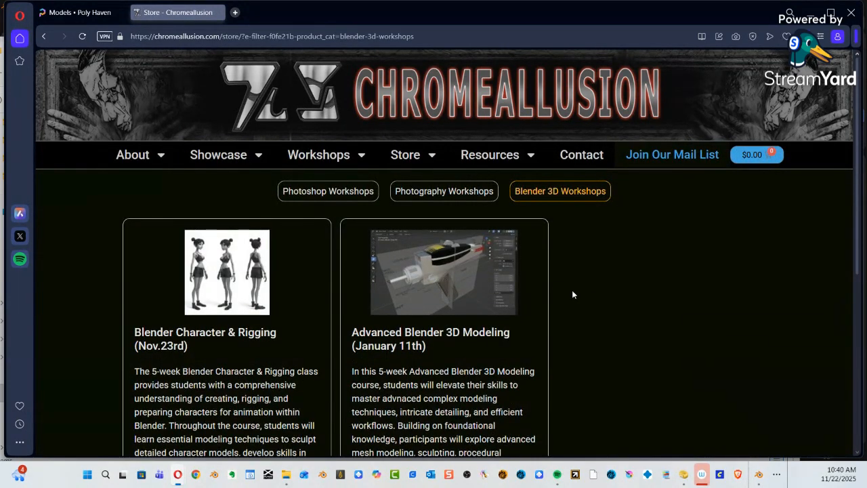
{"action": "scroll", "coordinate": [572, 294], "scroll_direction": "down", "scroll_amount": 2}
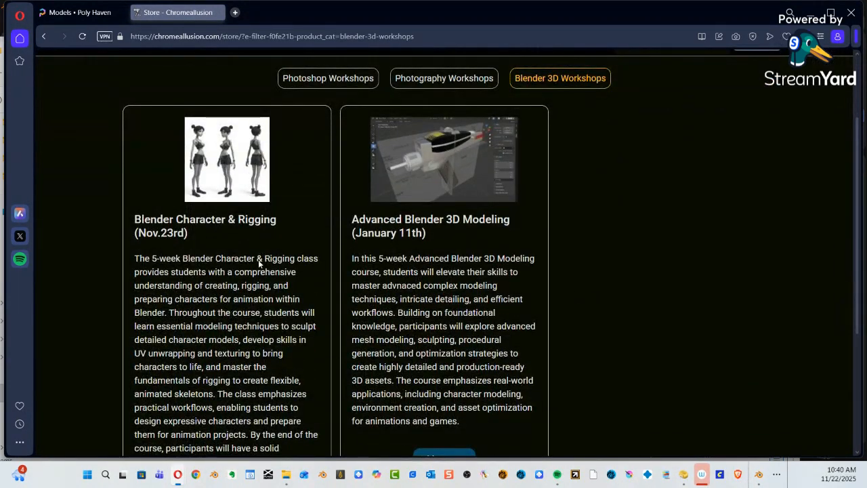
{"action": "scroll", "coordinate": [339, 210], "scroll_direction": "down", "scroll_amount": 2}
{"action": "scroll", "coordinate": [407, 176], "scroll_direction": "up", "scroll_amount": 1}
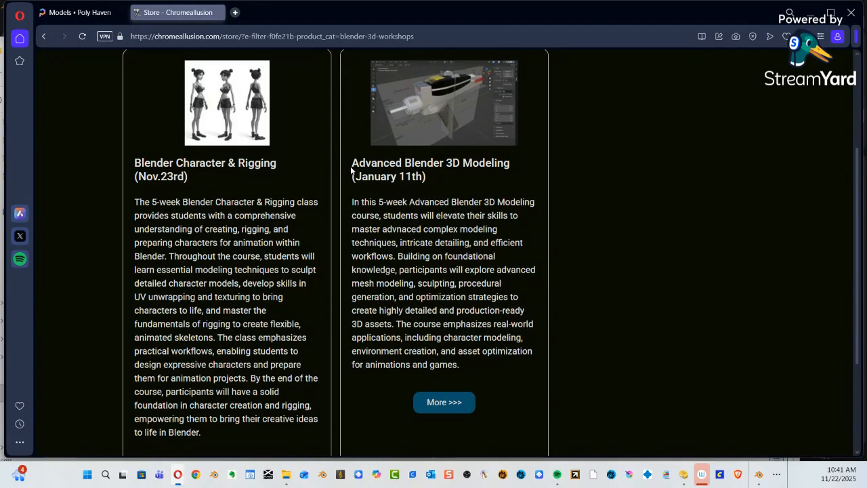
Switch back to Blender and save the Jacaranda scene as Tree assets in the Blender 5 New Features folder.
{"action": "left_click", "coordinate": [811, 12]}
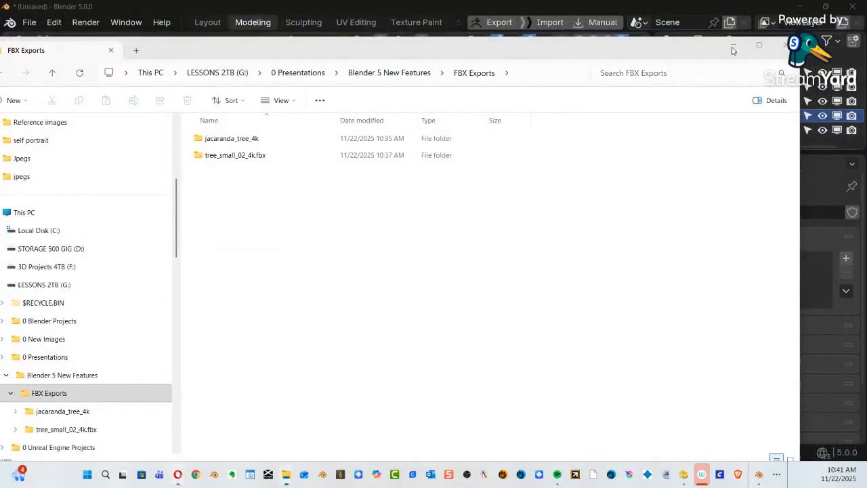
{"action": "left_click", "coordinate": [734, 48]}
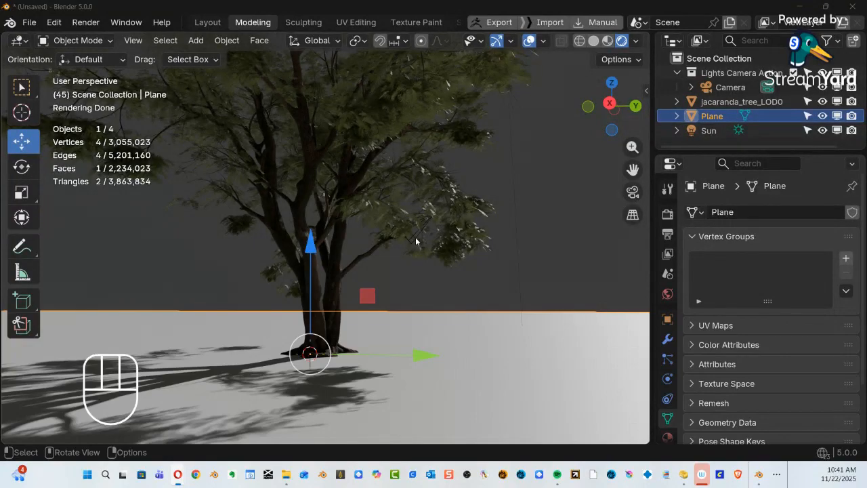
{"action": "middle_click_drag", "start_coordinate": [432, 184], "coordinate": [366, 266], "text": "alt"}
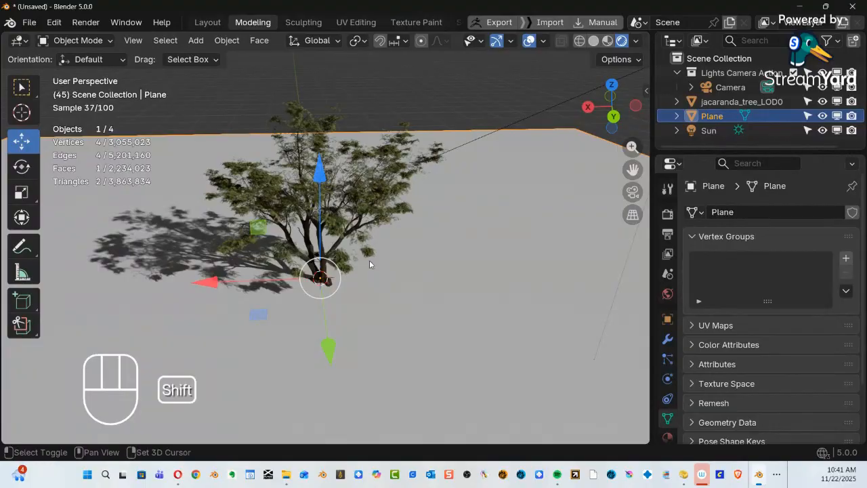
{"action": "key", "text": "ctrl+shift+s"}
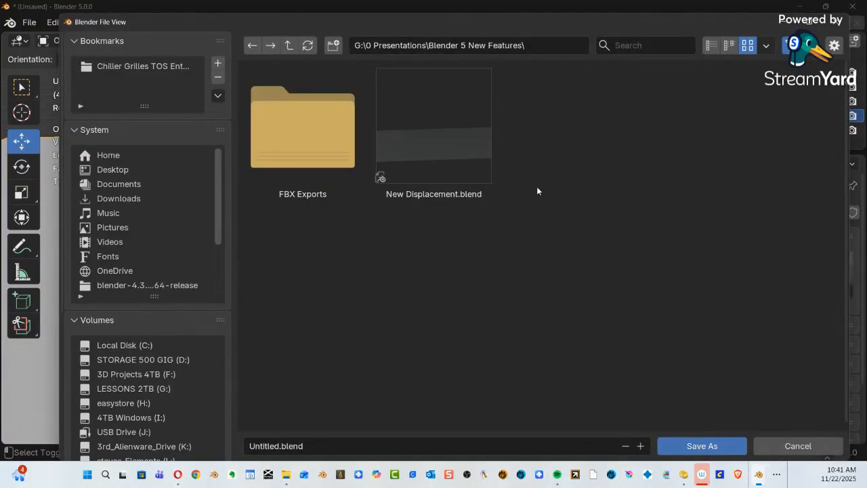
{"action": "left_click", "coordinate": [327, 451]}
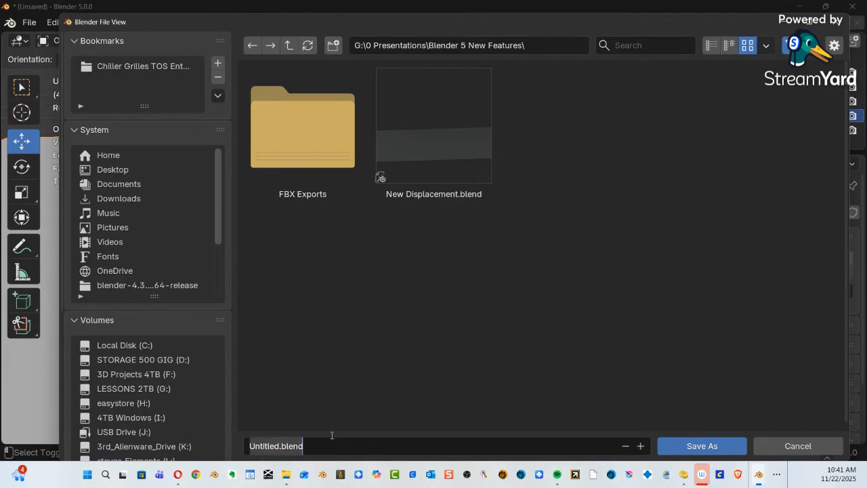
{"action": "type", "text": "Tree ass"}
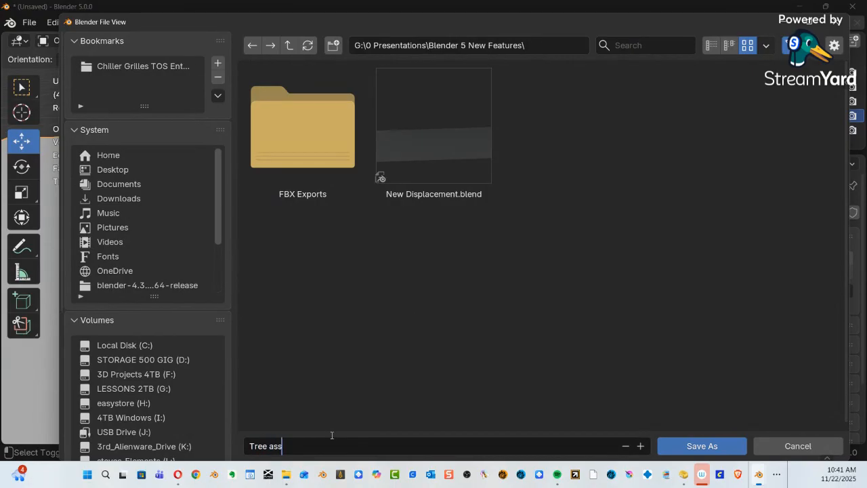
{"action": "type", "text": "ets"}
{"action": "left_click", "coordinate": [678, 447]}
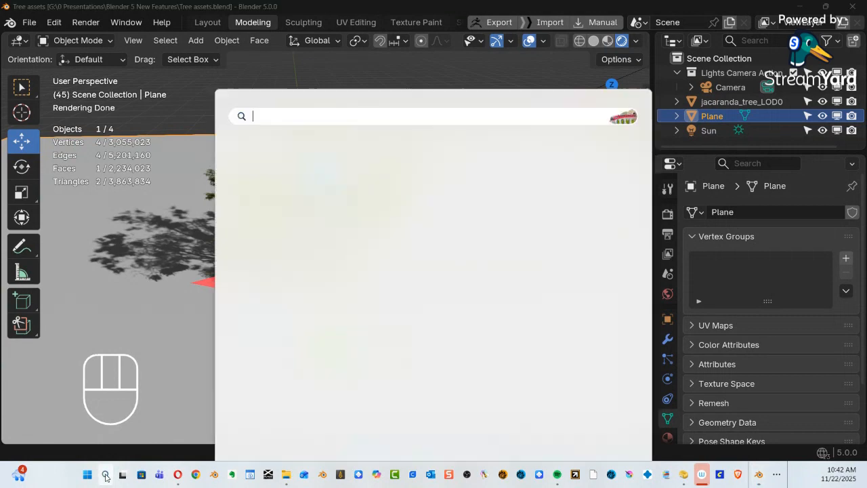
{"action": "left_click", "coordinate": [106, 474]}
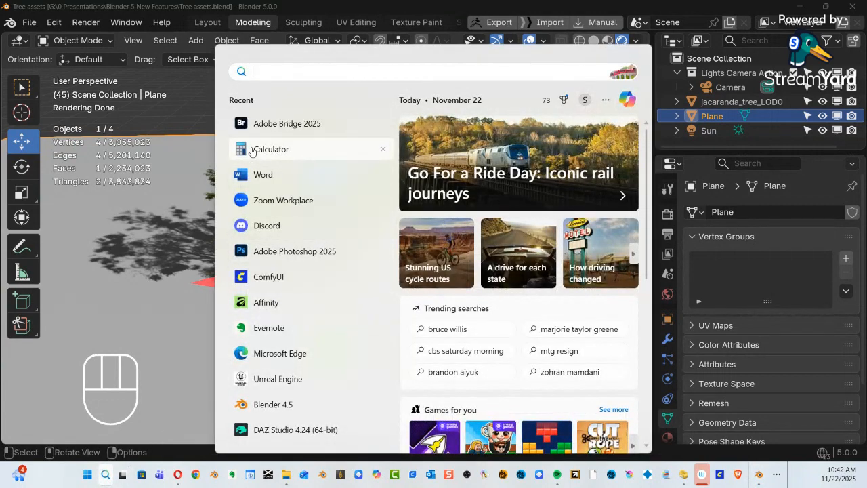
{"action": "key", "text": "Escape"}
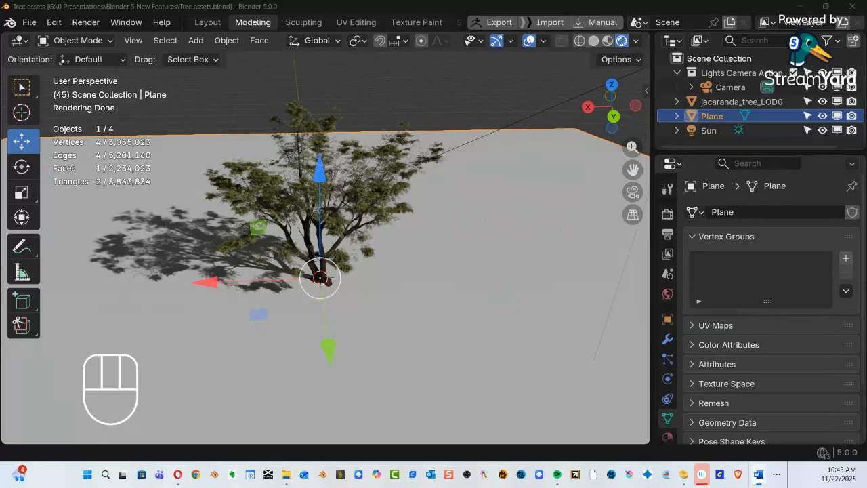
Start a new file from the General template.
{"action": "left_click", "coordinate": [25, 25]}
{"action": "mouse_move", "coordinate": [47, 40]}
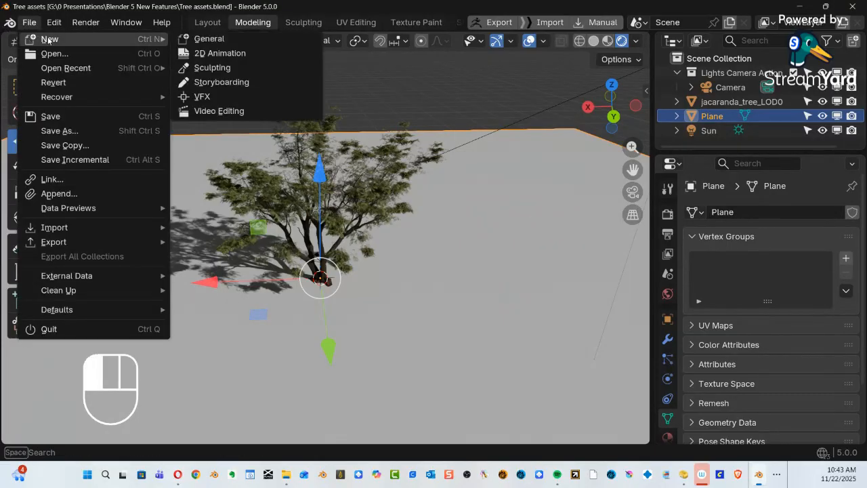
{"action": "left_click", "coordinate": [211, 38]}
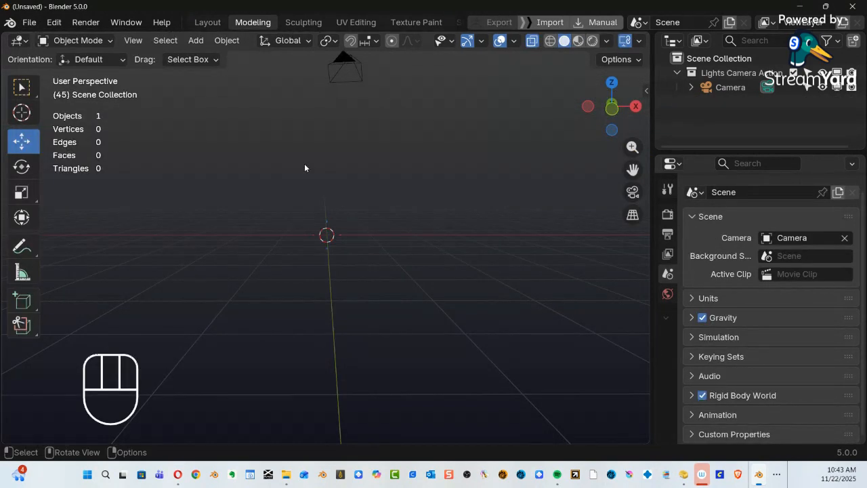
{"action": "middle_click_drag", "start_coordinate": [334, 264], "coordinate": [364, 231], "text": "alt"}
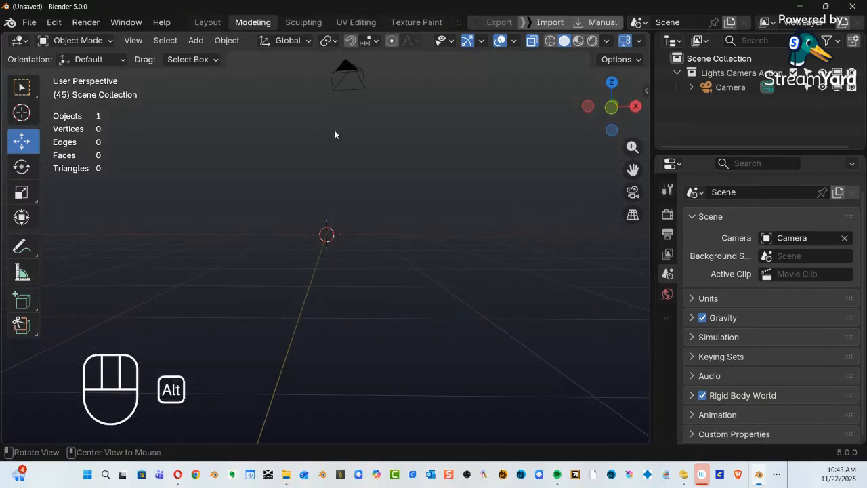
{"action": "mouse_move", "coordinate": [367, 178]}
{"action": "middle_mouse_down", "text": "alt+shift"}
{"action": "mouse_move", "coordinate": [372, 200]}
{"action": "mouse_move", "coordinate": [365, 174]}
{"action": "middle_mouse_up", "text": "alt+shift"}
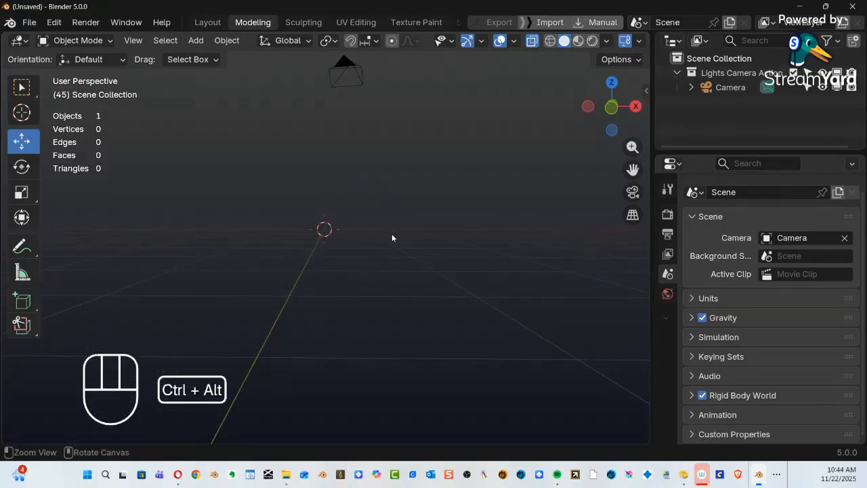
{"action": "middle_click_drag", "start_coordinate": [392, 234], "coordinate": [355, 222], "text": "ctrl+alt"}
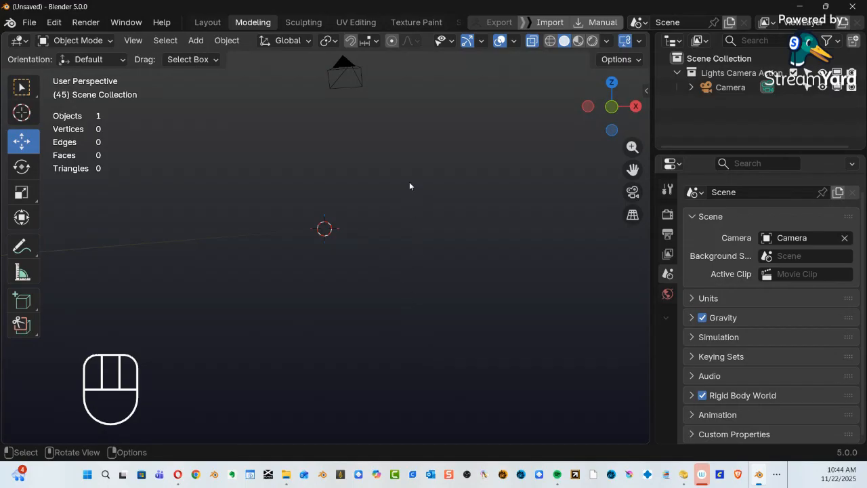
{"action": "middle_click_drag", "start_coordinate": [404, 130], "coordinate": [391, 161], "text": "alt"}
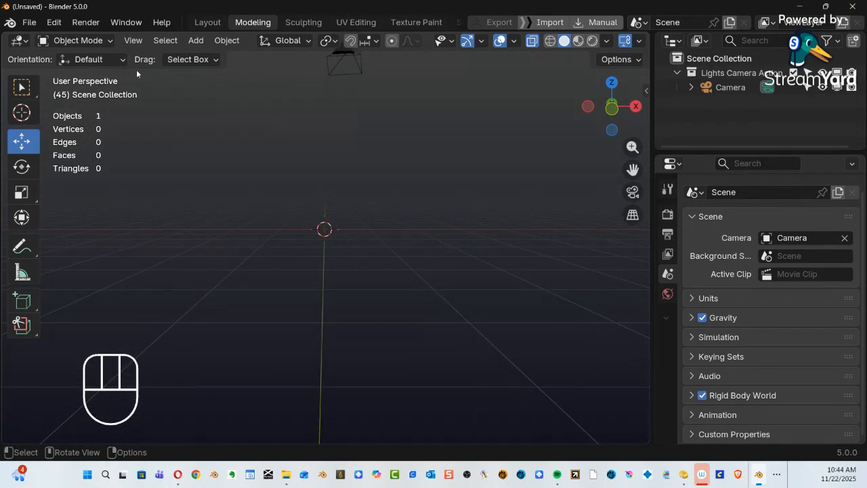
Open the theme settings in the preferences, expand the 3D Viewport section and go through its colors to Theme Space.
{"action": "left_click", "coordinate": [54, 22]}
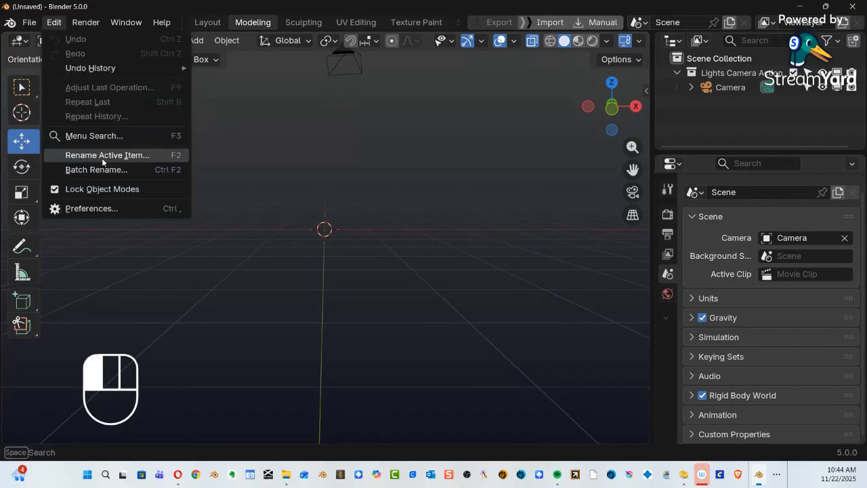
{"action": "left_click", "coordinate": [108, 209]}
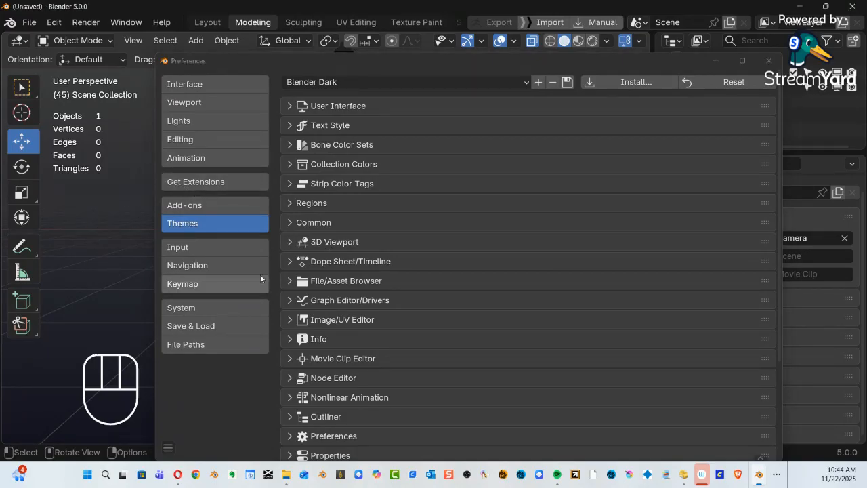
{"action": "left_click", "coordinate": [290, 242]}
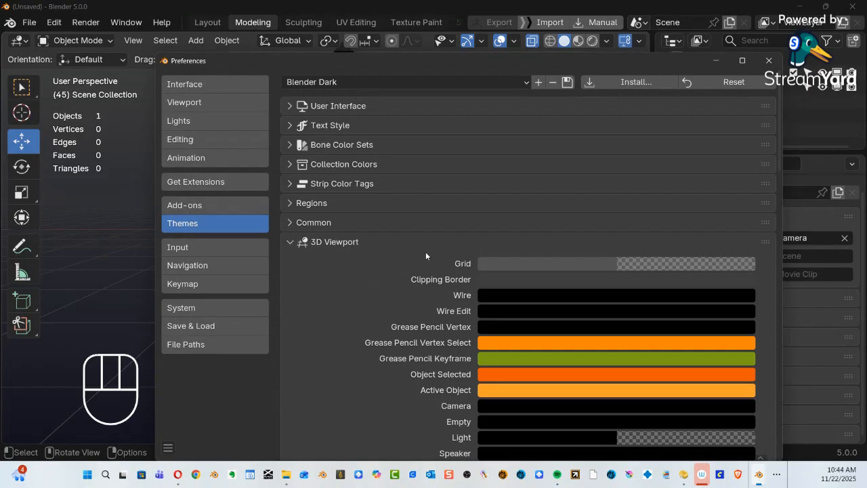
{"action": "scroll", "coordinate": [551, 223], "scroll_direction": "down", "scroll_amount": 10}
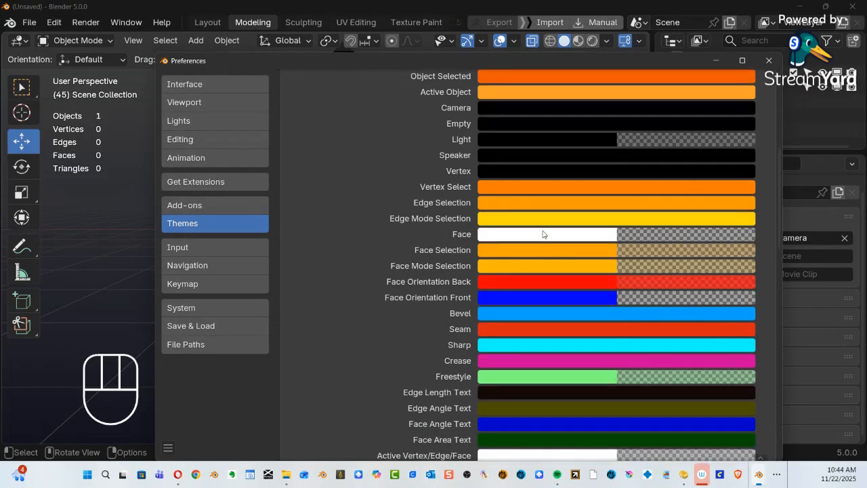
{"action": "scroll", "coordinate": [527, 218], "scroll_direction": "down", "scroll_amount": 5}
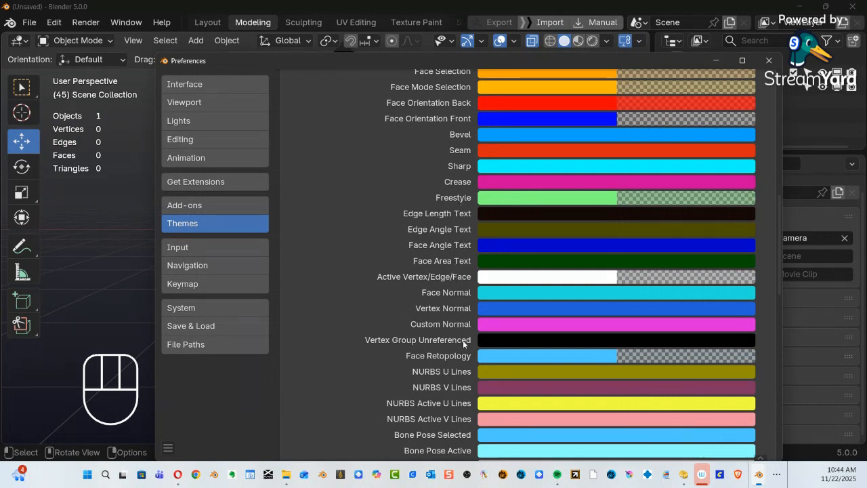
{"action": "scroll", "coordinate": [464, 386], "scroll_direction": "down", "scroll_amount": 5}
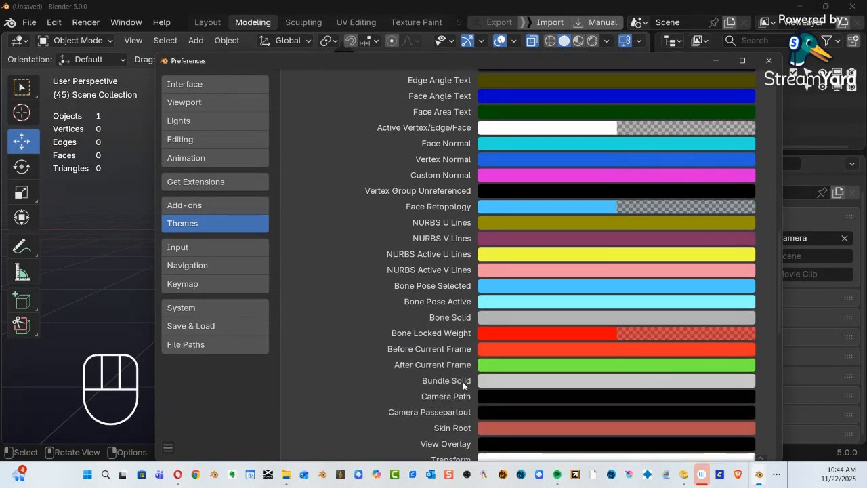
{"action": "scroll", "coordinate": [463, 382], "scroll_direction": "down", "scroll_amount": 3}
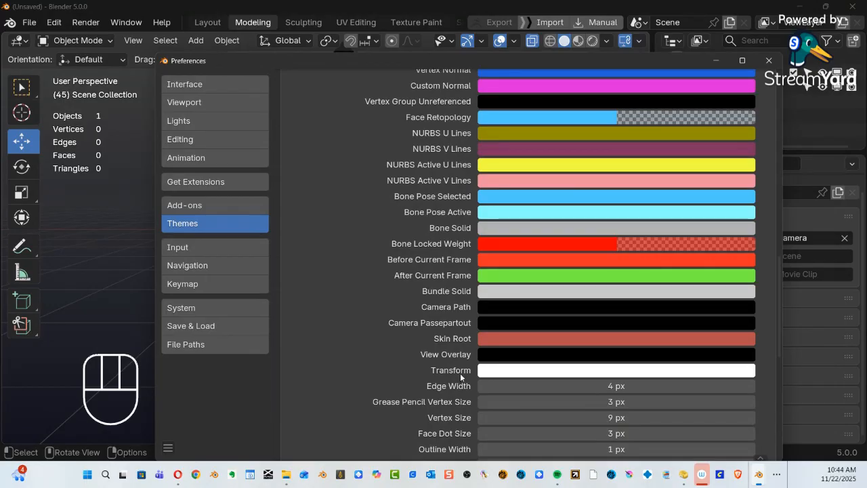
{"action": "scroll", "coordinate": [454, 324], "scroll_direction": "down", "scroll_amount": 3}
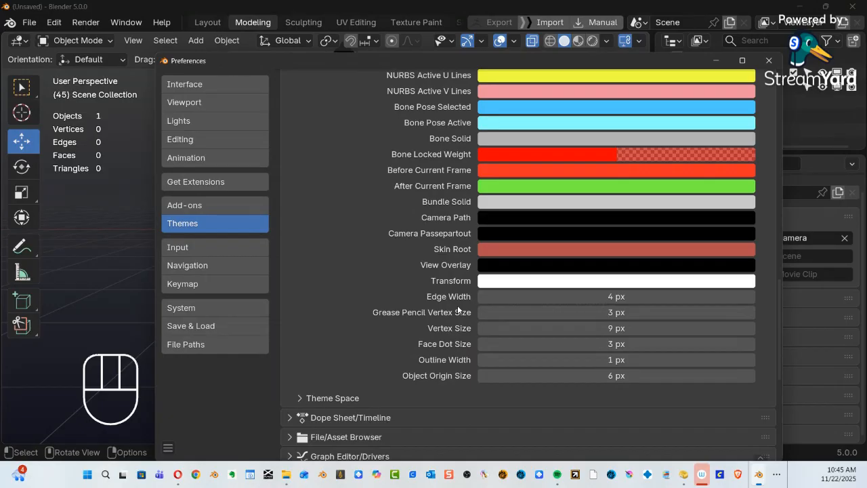
{"action": "scroll", "coordinate": [458, 309], "scroll_direction": "down", "scroll_amount": 2}
{"action": "scroll", "coordinate": [458, 309], "scroll_direction": "down", "scroll_amount": 1}
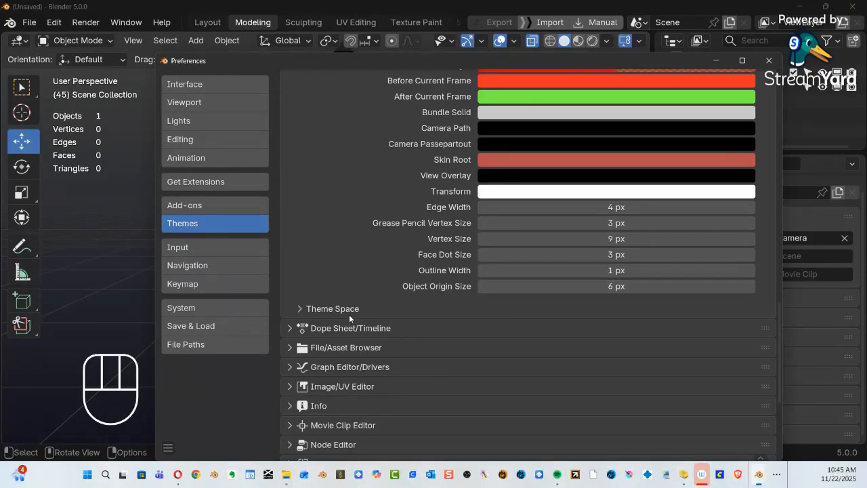
Expand the 3D Viewport theme's Theme Space and its Gradient Colors settings.
{"action": "left_click", "coordinate": [299, 309]}
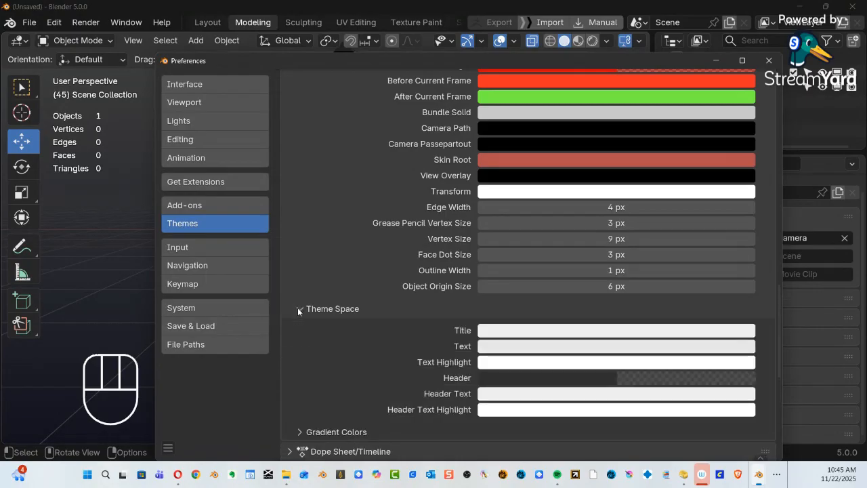
{"action": "scroll", "coordinate": [329, 318], "scroll_direction": "down", "scroll_amount": 2}
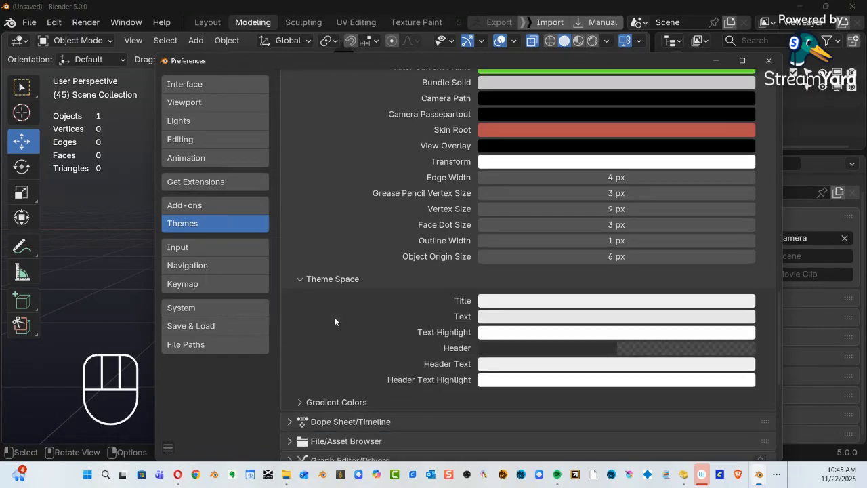
{"action": "scroll", "coordinate": [335, 317], "scroll_direction": "down", "scroll_amount": 1}
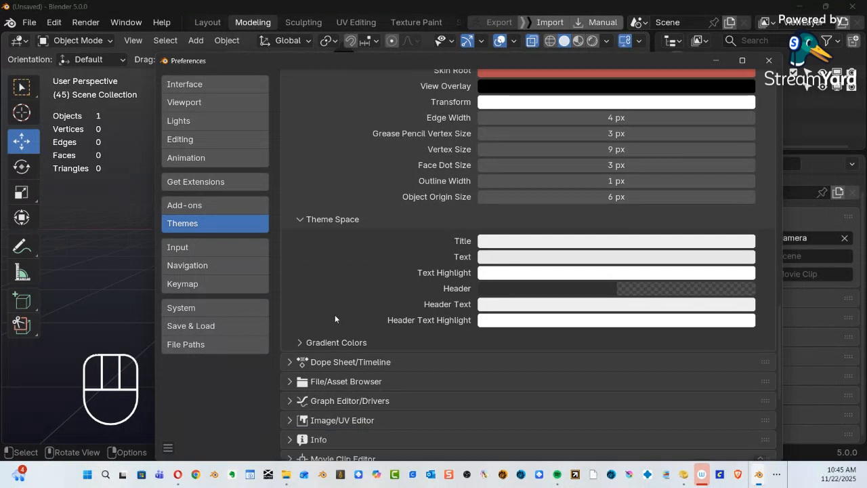
{"action": "scroll", "coordinate": [335, 319], "scroll_direction": "down", "scroll_amount": 1}
{"action": "scroll", "coordinate": [334, 313], "scroll_direction": "down", "scroll_amount": 1}
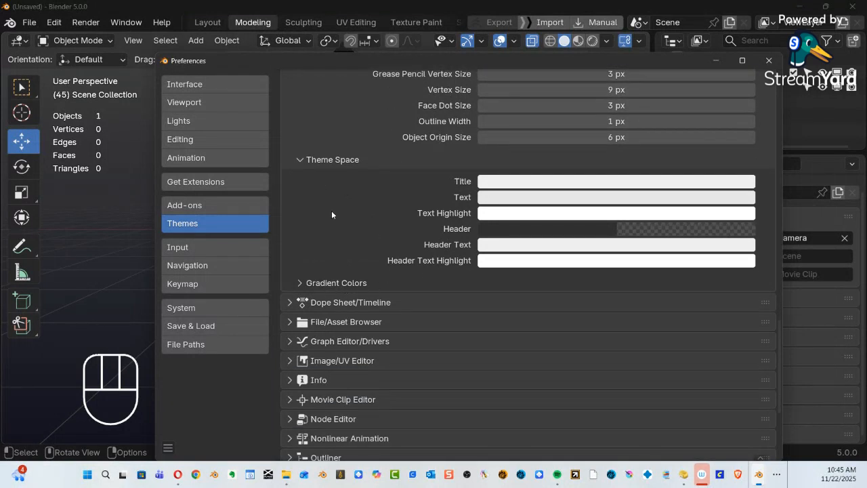
{"action": "left_click", "coordinate": [300, 283]}
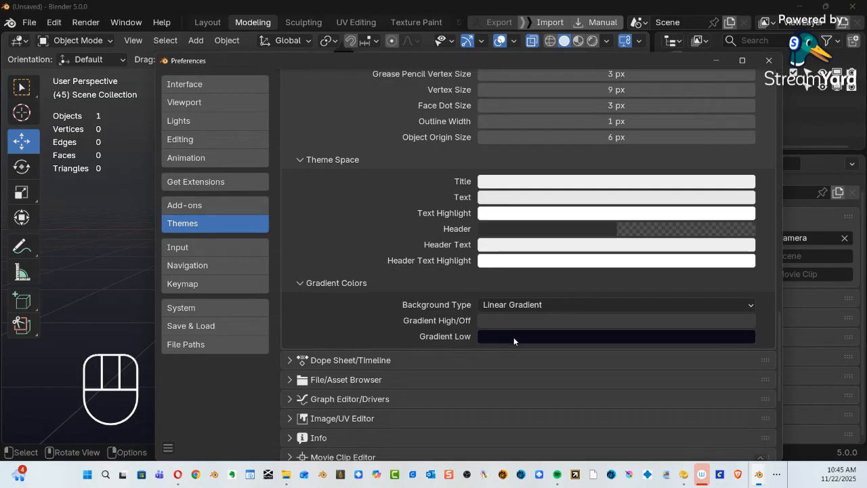
Brighten the 3D viewport's Gradient Low background color to navy blue #161435 and move the preferences window aside.
{"action": "left_click", "coordinate": [544, 336]}
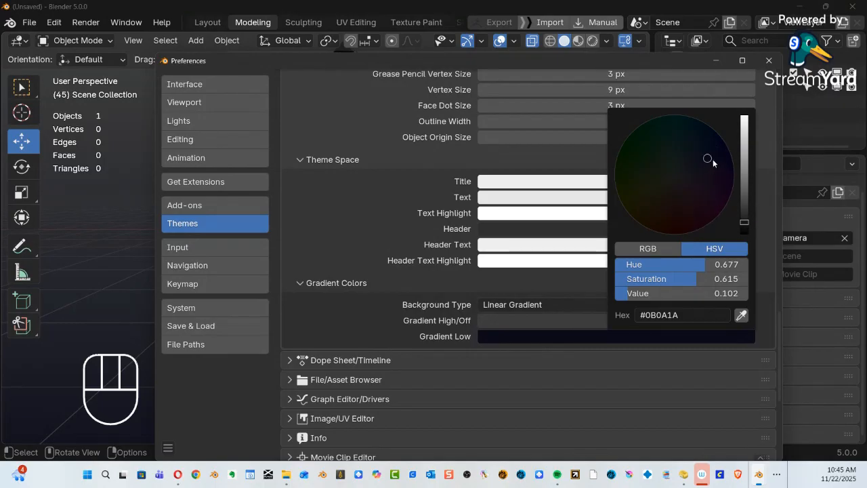
{"action": "left_click_drag", "start_coordinate": [743, 223], "coordinate": [706, 161]}
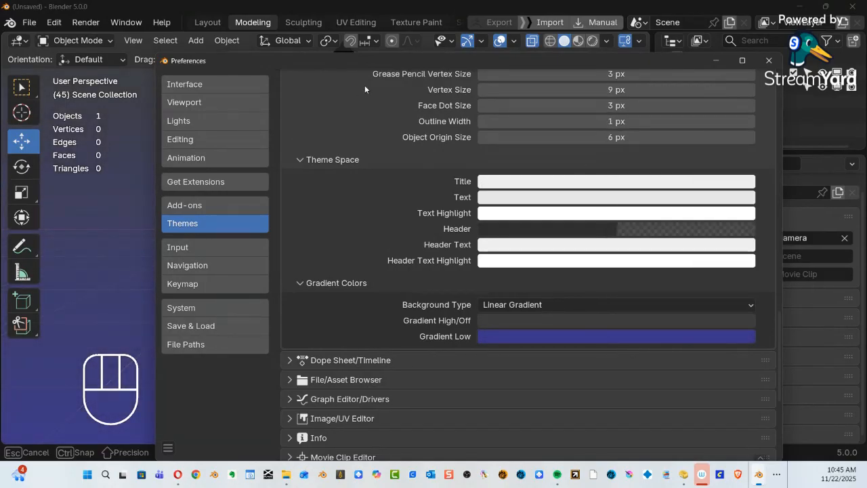
{"action": "left_click_drag", "start_coordinate": [400, 60], "coordinate": [866, 49]}
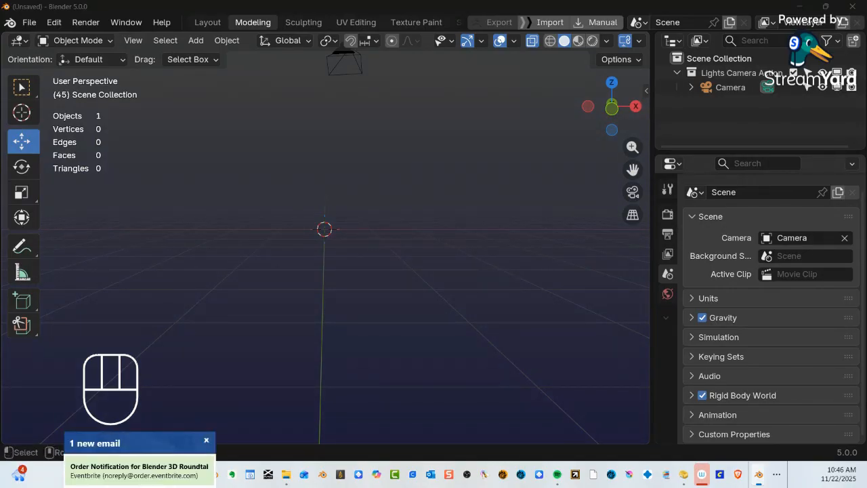
Add a mesh cube to the empty scene and turn off X-ray display.
{"action": "left_click", "coordinate": [478, 309]}
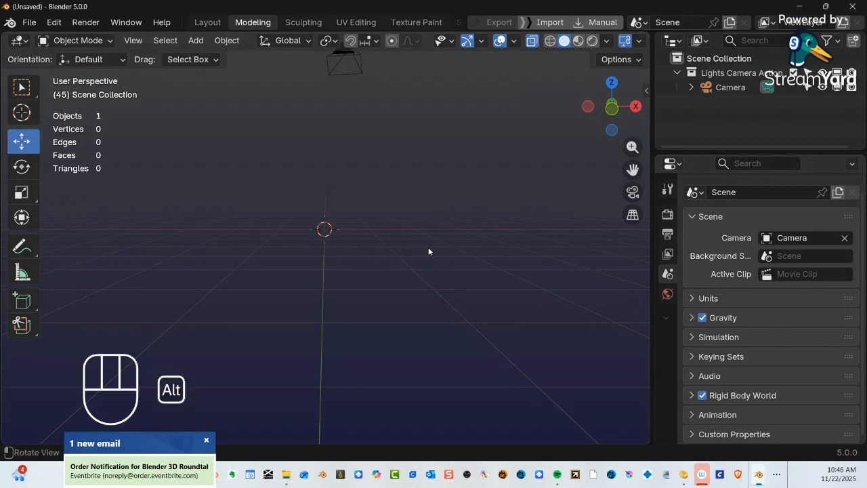
{"action": "mouse_move", "coordinate": [430, 248]}
{"action": "middle_mouse_down", "text": "alt"}
{"action": "mouse_move", "coordinate": [441, 267]}
{"action": "mouse_move", "coordinate": [432, 199]}
{"action": "mouse_move", "coordinate": [443, 264]}
{"action": "mouse_move", "coordinate": [434, 241]}
{"action": "middle_mouse_up", "text": "alt"}
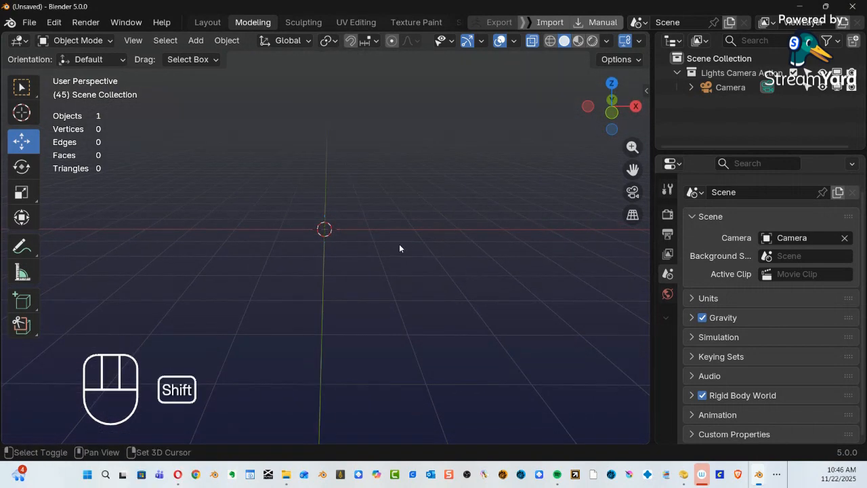
{"action": "key", "text": "shift+a"}
{"action": "mouse_move", "coordinate": [382, 166]}
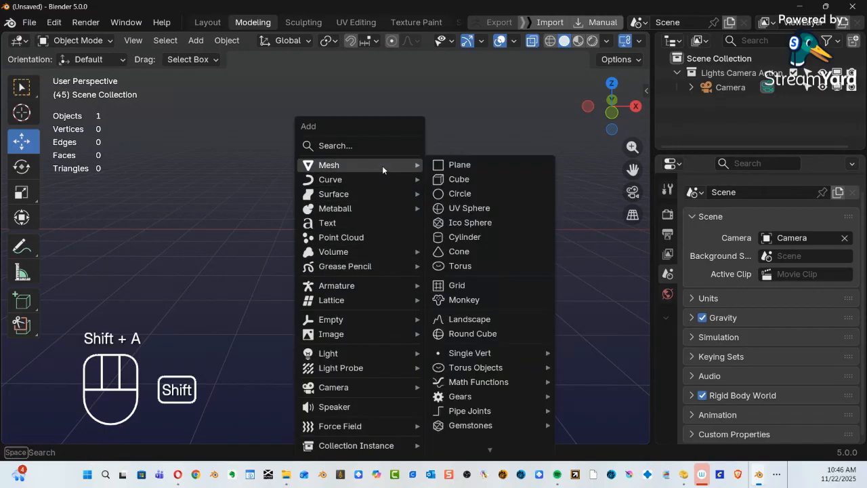
{"action": "left_click", "coordinate": [460, 180]}
{"action": "middle_click_drag", "start_coordinate": [363, 269], "coordinate": [407, 231], "text": "alt"}
{"action": "key", "text": "alt+z"}
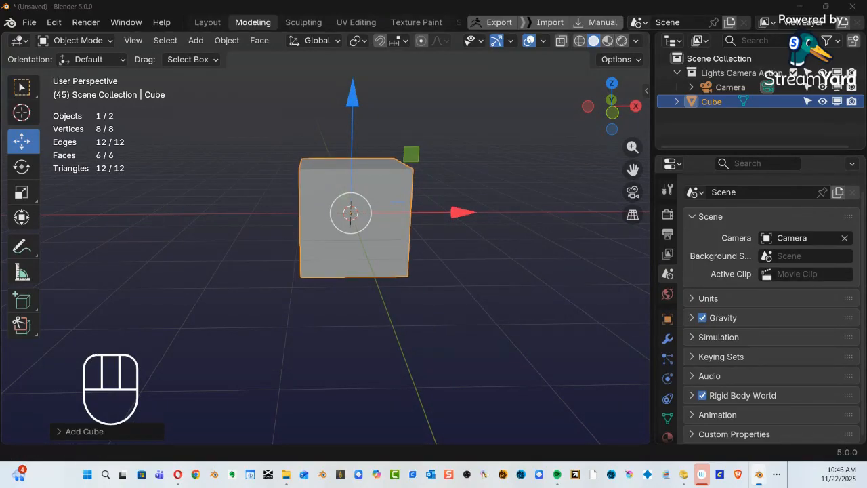
Bring the preferences window back, darken the viewport's Gradient Low color slightly and close the preferences.
{"action": "left_click_drag", "start_coordinate": [866, 61], "coordinate": [509, 48]}
{"action": "left_click", "coordinate": [527, 324]}
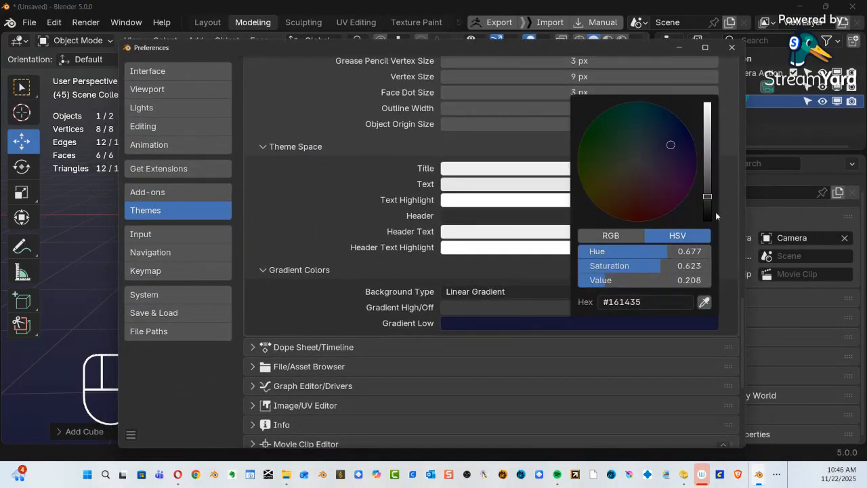
{"action": "left_click_drag", "start_coordinate": [708, 196], "coordinate": [707, 207]}
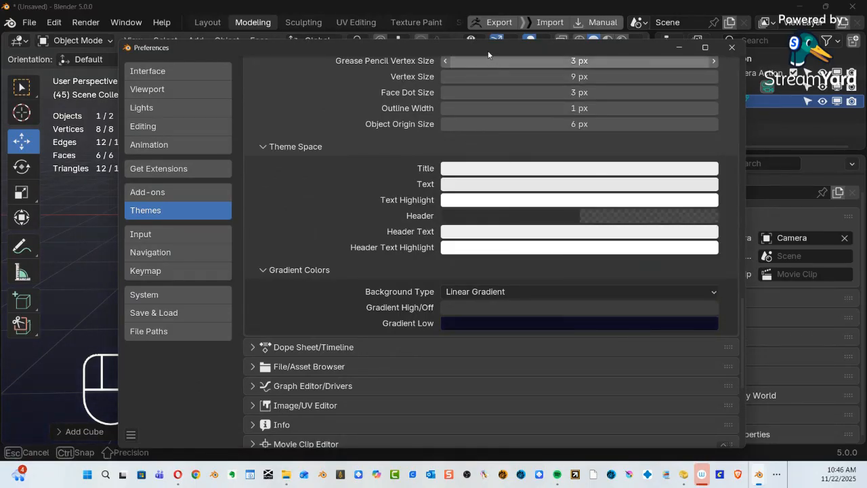
{"action": "left_click", "coordinate": [732, 47]}
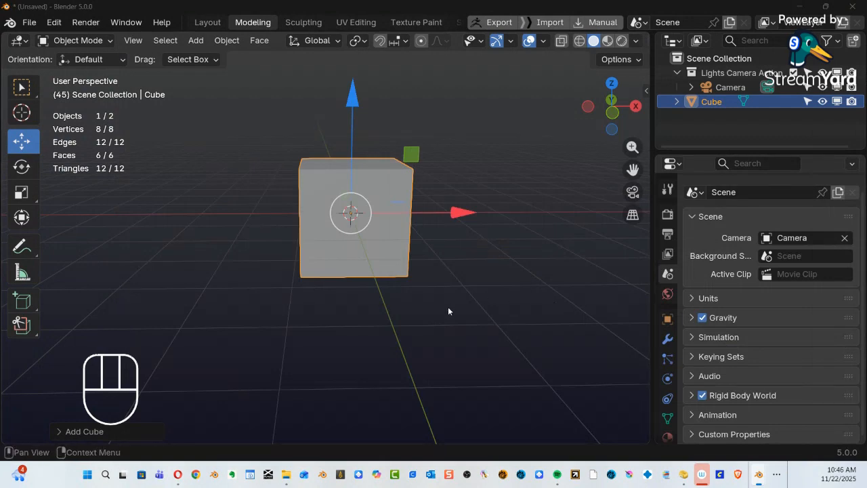
Raise the cube along the Z axis so its base sits at the grid floor.
{"action": "middle_click_drag", "start_coordinate": [456, 308], "coordinate": [399, 235], "text": "alt"}
{"action": "left_click_drag", "start_coordinate": [335, 98], "coordinate": [343, 59]}
{"action": "middle_click_drag", "start_coordinate": [343, 59], "coordinate": [402, 245], "text": "alt"}
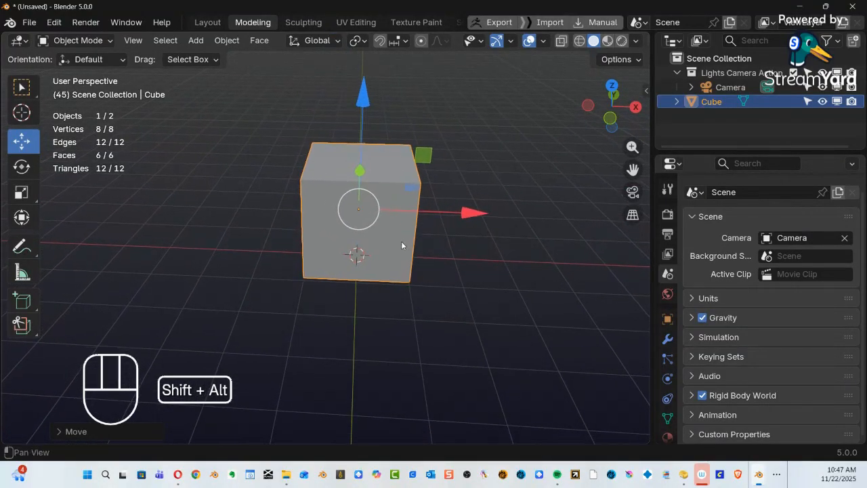
{"action": "middle_click_drag", "start_coordinate": [363, 198], "coordinate": [366, 215], "text": "alt"}
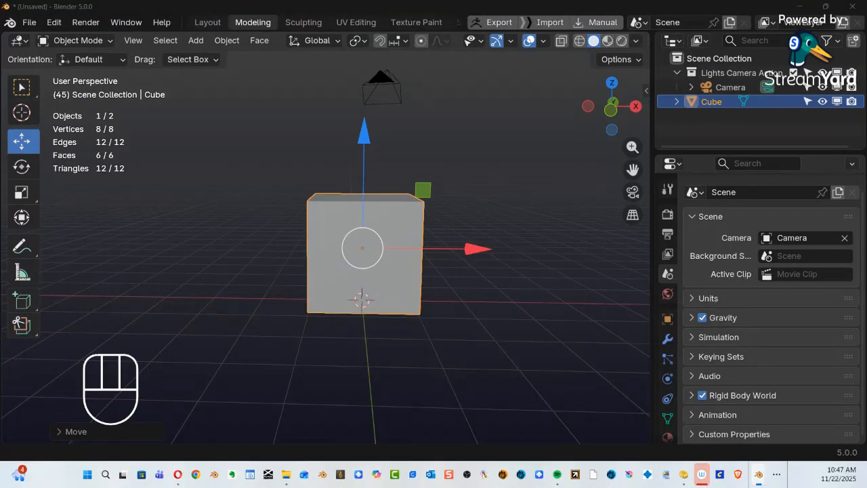
Delete the cube from the scene.
{"action": "key", "text": "g"}
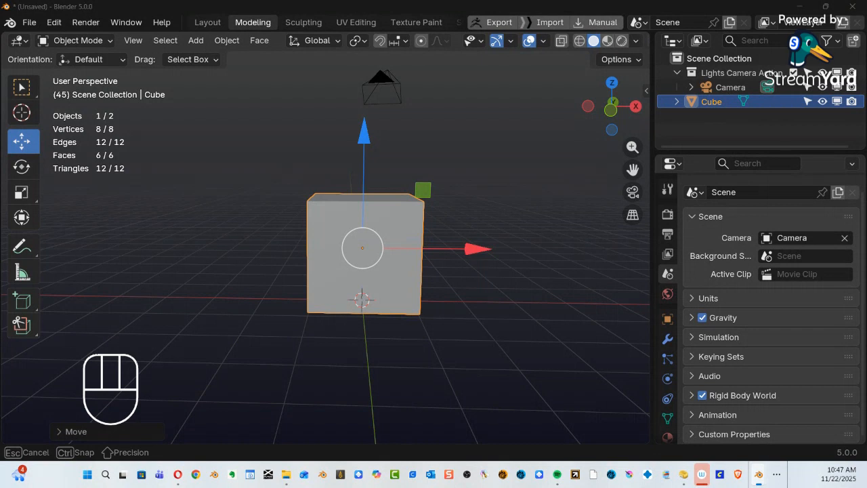
{"action": "key", "text": "Escape"}
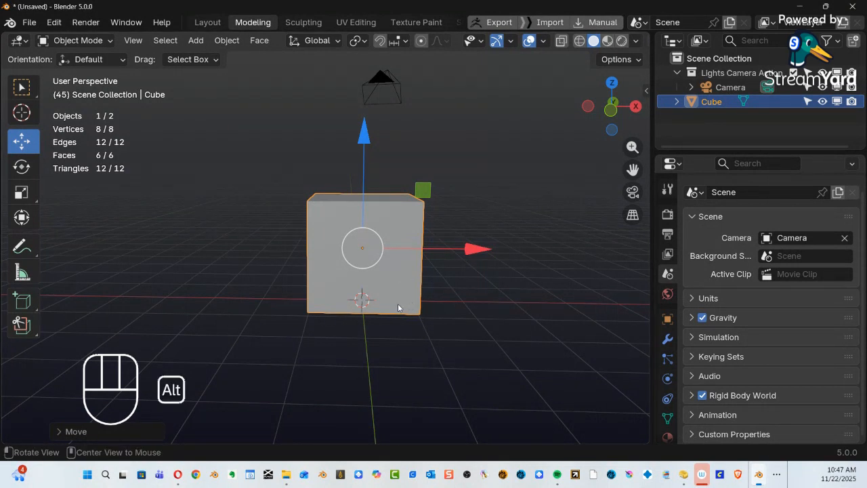
{"action": "middle_click_drag", "start_coordinate": [407, 295], "coordinate": [403, 316], "text": "alt"}
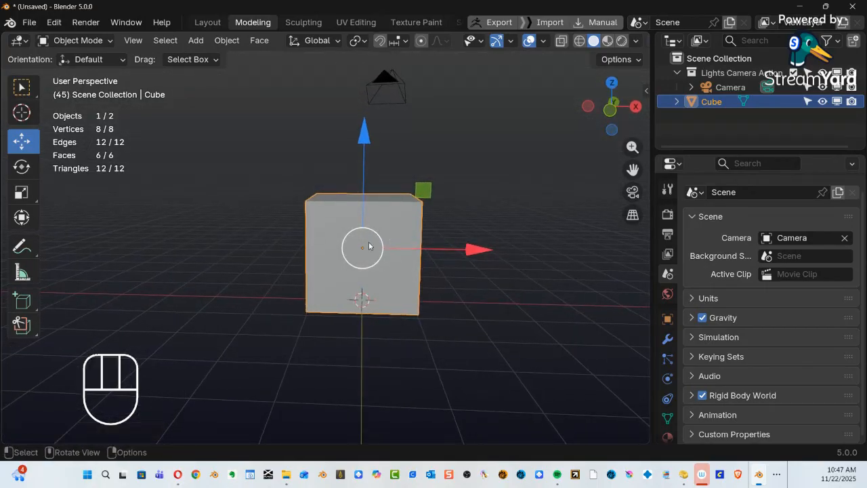
{"action": "key", "text": "Delete"}
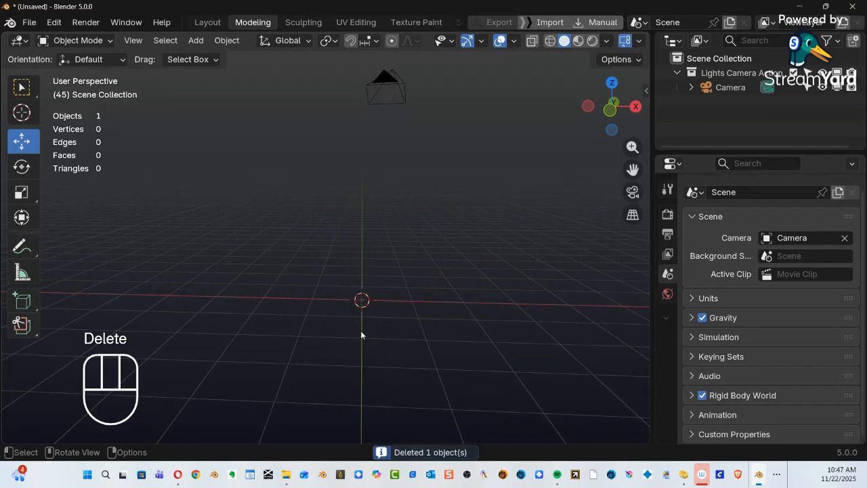
Save the current empty scene as the default startup file, overwriting the existing one.
{"action": "left_click", "coordinate": [29, 23]}
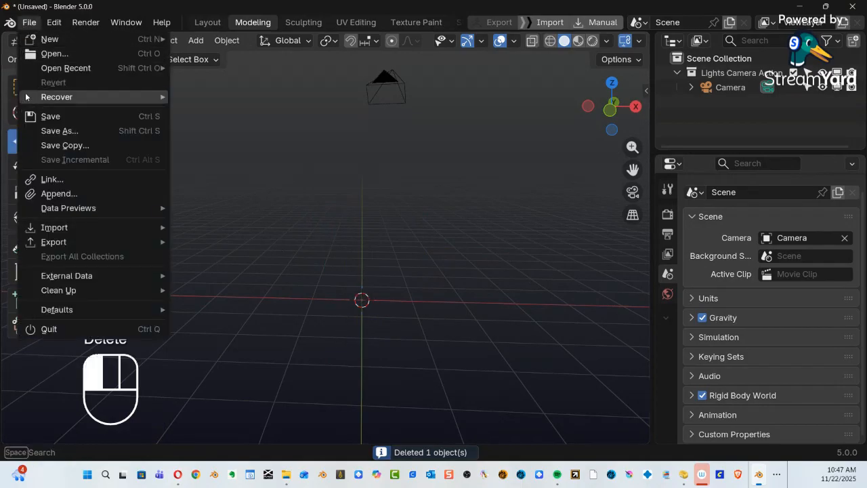
{"action": "mouse_move", "coordinate": [83, 308]}
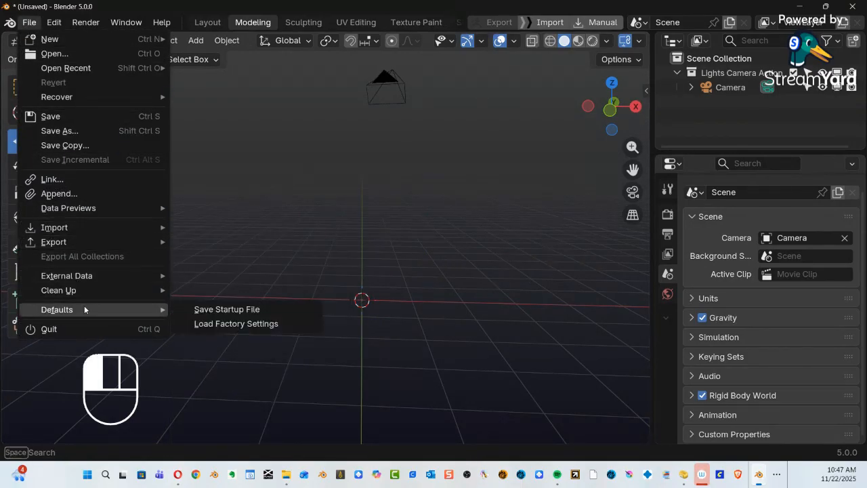
{"action": "left_click", "coordinate": [253, 311]}
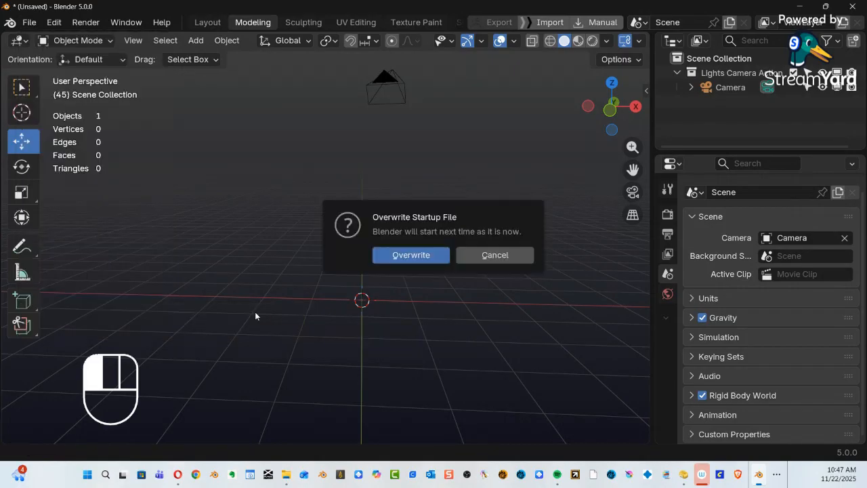
{"action": "left_click", "coordinate": [404, 256]}
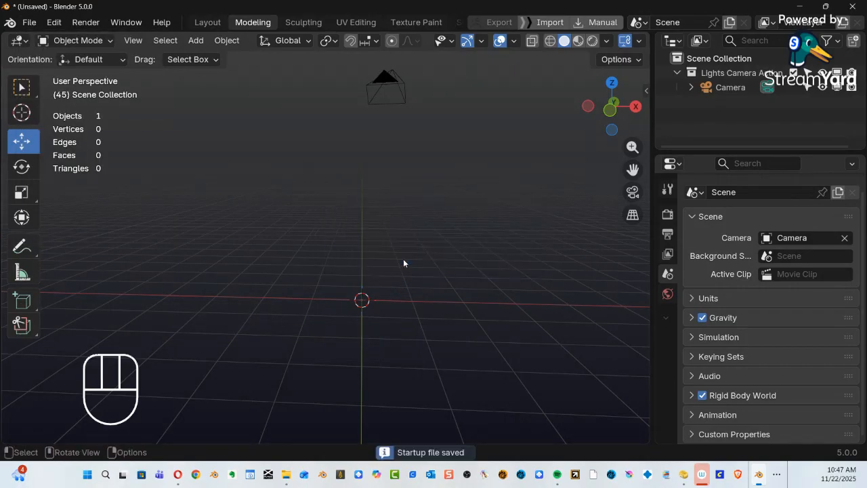
Add a mesh cylinder at the scene origin.
{"action": "middle_click_drag", "start_coordinate": [339, 343], "coordinate": [367, 242], "text": "alt"}
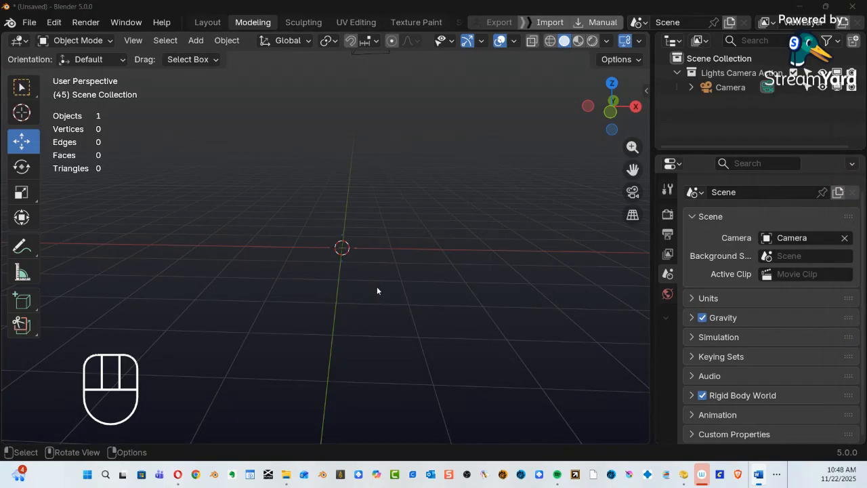
{"action": "key", "text": "shift+a"}
{"action": "mouse_move", "coordinate": [367, 167]}
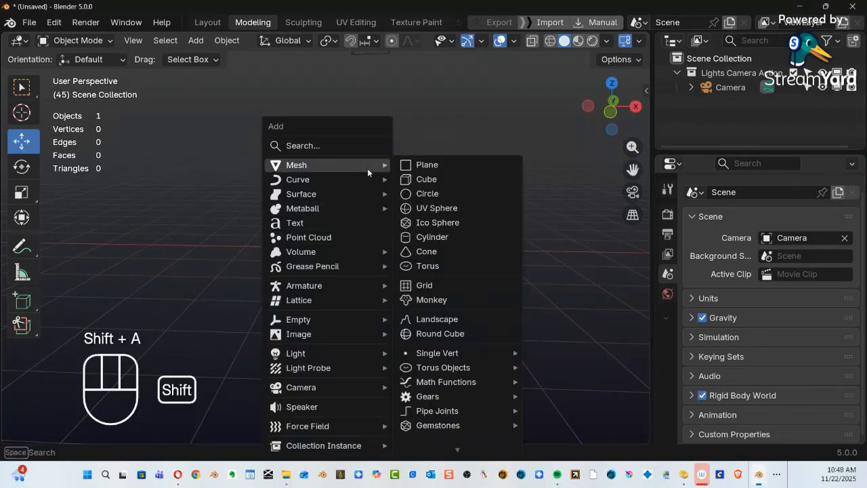
{"action": "left_click", "coordinate": [428, 238]}
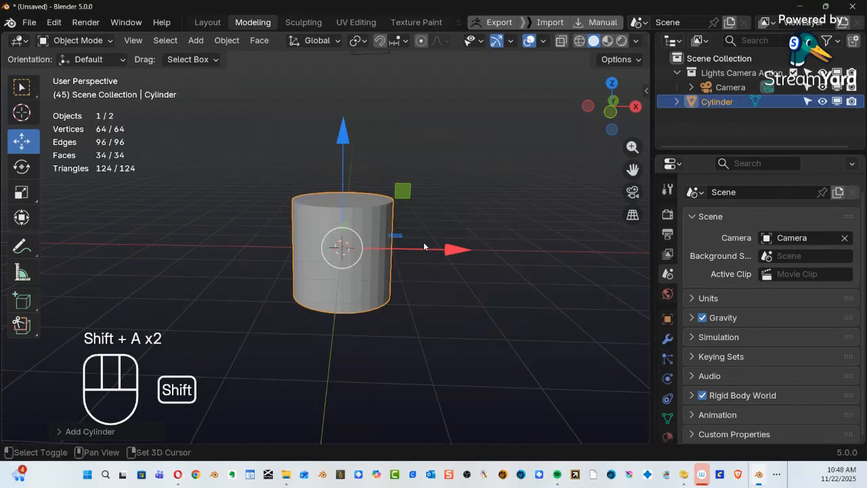
{"action": "middle_click_drag", "start_coordinate": [416, 269], "coordinate": [372, 304], "text": "ctrl+alt"}
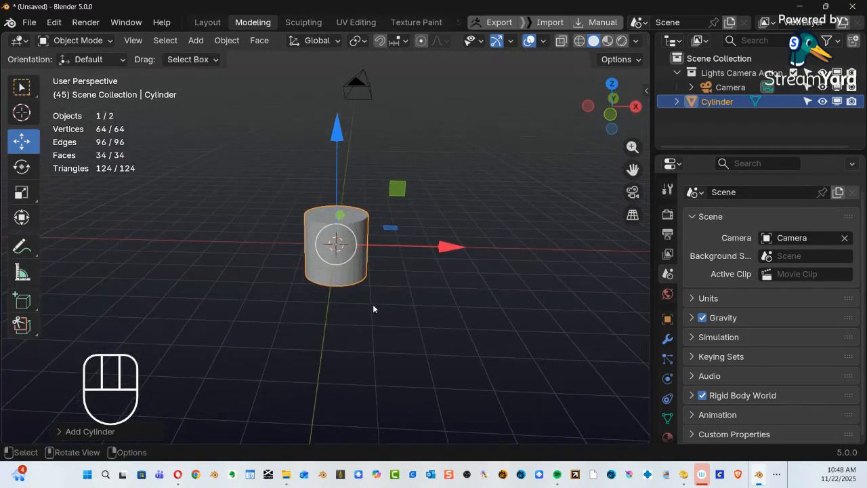
In Edit Mode, raise the cylinder's top face along Z to make a tall column, and return to Object Mode.
{"action": "key", "text": "Tab"}
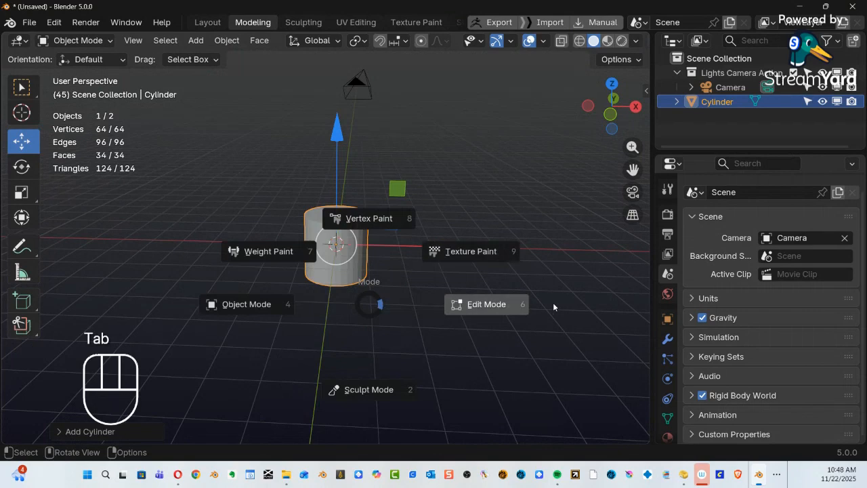
{"action": "left_click", "coordinate": [476, 309]}
{"action": "left_click", "coordinate": [355, 216]}
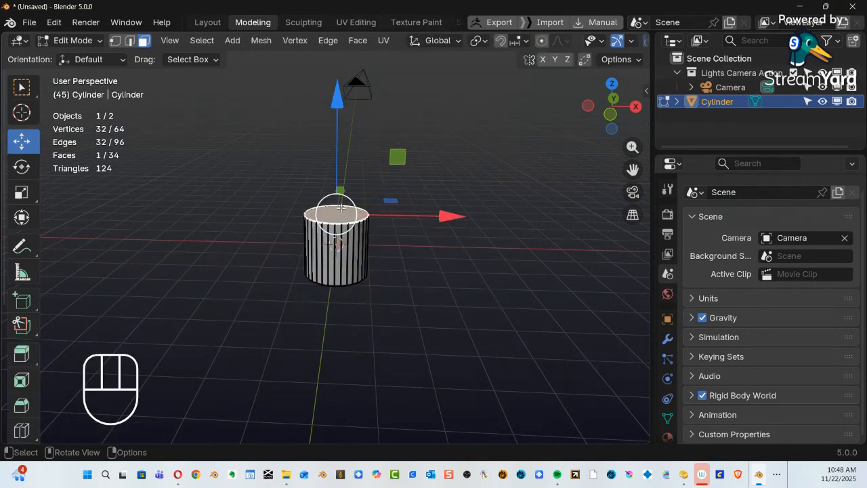
{"action": "left_click_drag", "start_coordinate": [345, 111], "coordinate": [347, 367]}
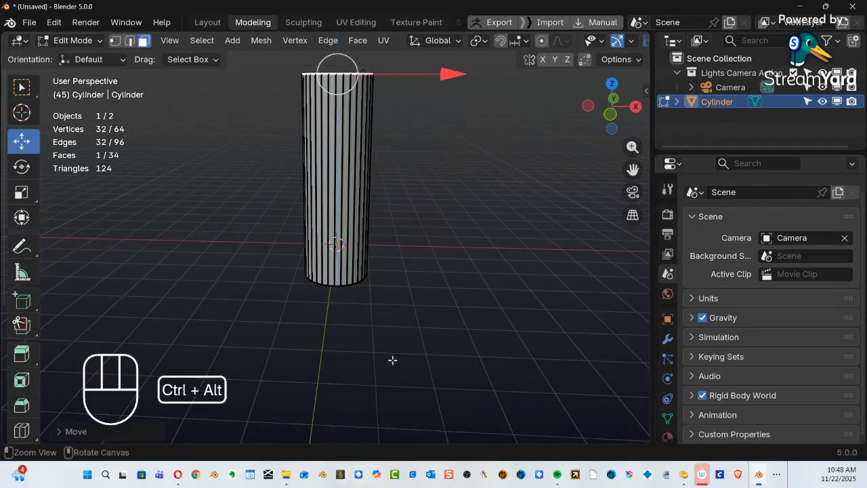
{"action": "middle_click_drag", "start_coordinate": [444, 287], "coordinate": [393, 414], "text": "ctrl"}
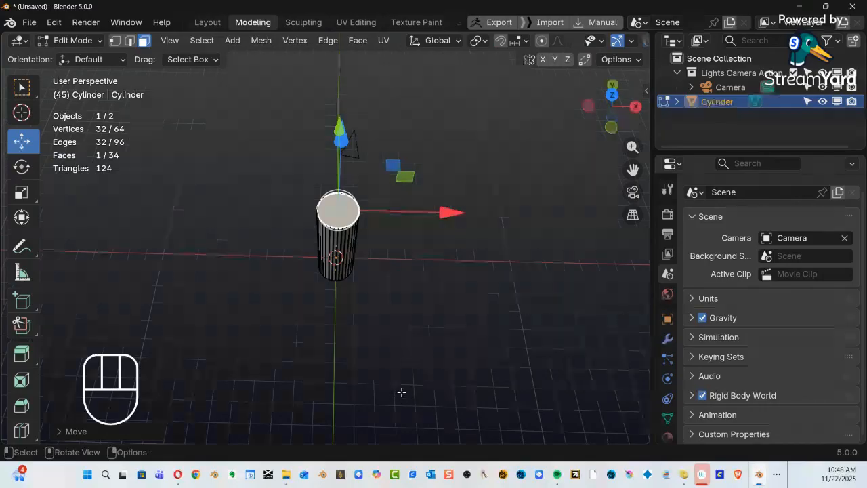
{"action": "key", "text": "Tab"}
{"action": "left_click", "coordinate": [289, 364]}
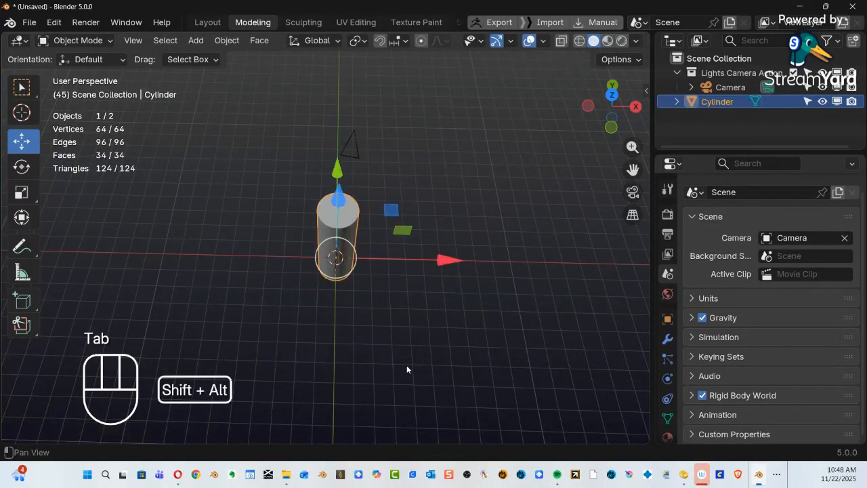
Add the new Array modifier from the Generate category to the cylinder.
{"action": "middle_click_drag", "start_coordinate": [407, 365], "coordinate": [348, 327], "text": "alt+shift"}
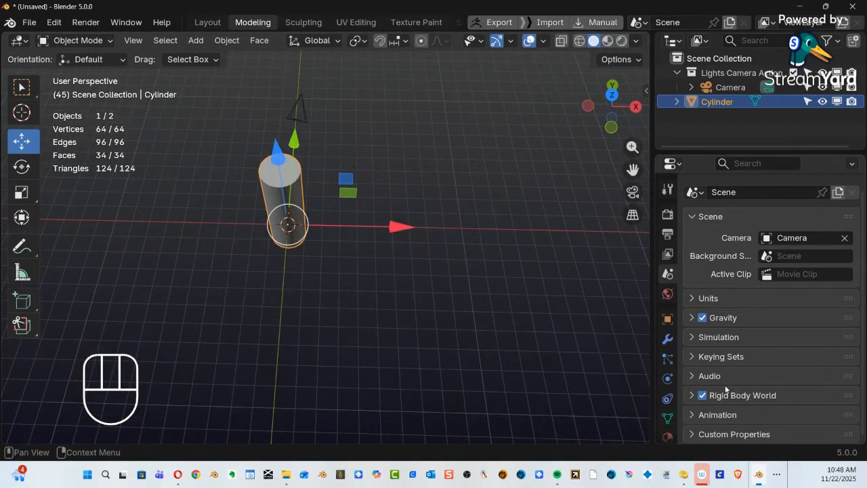
{"action": "left_click", "coordinate": [668, 339]}
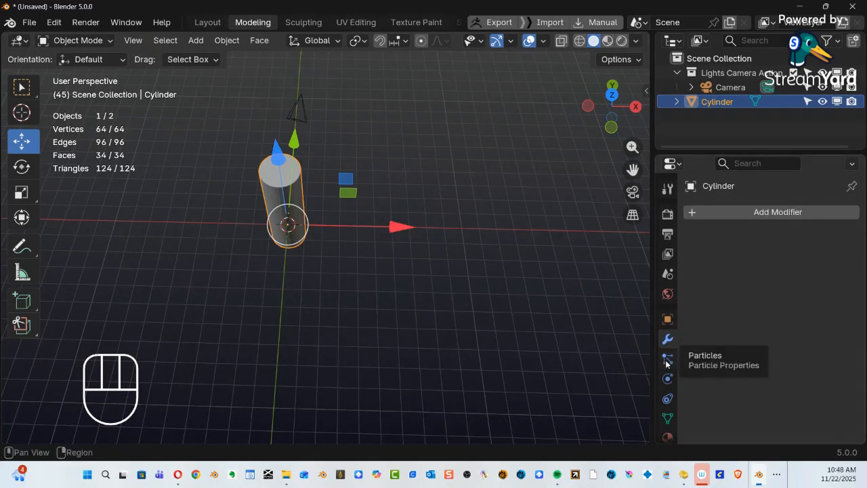
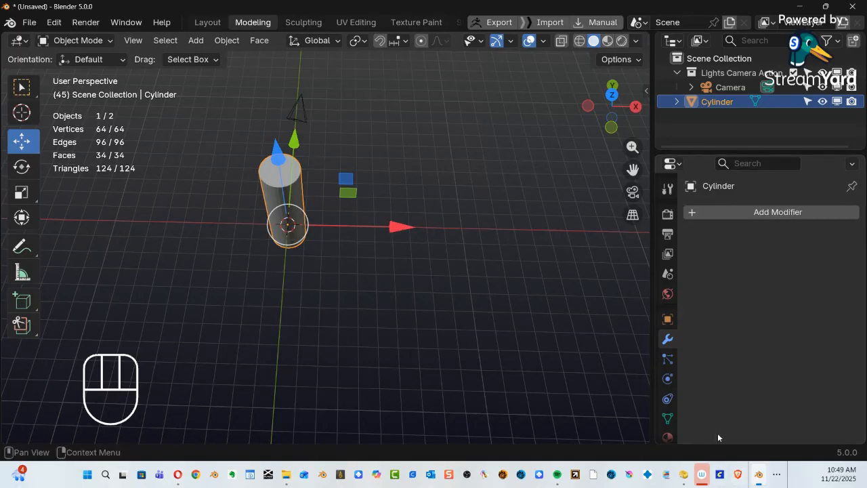
{"action": "left_click", "coordinate": [781, 214]}
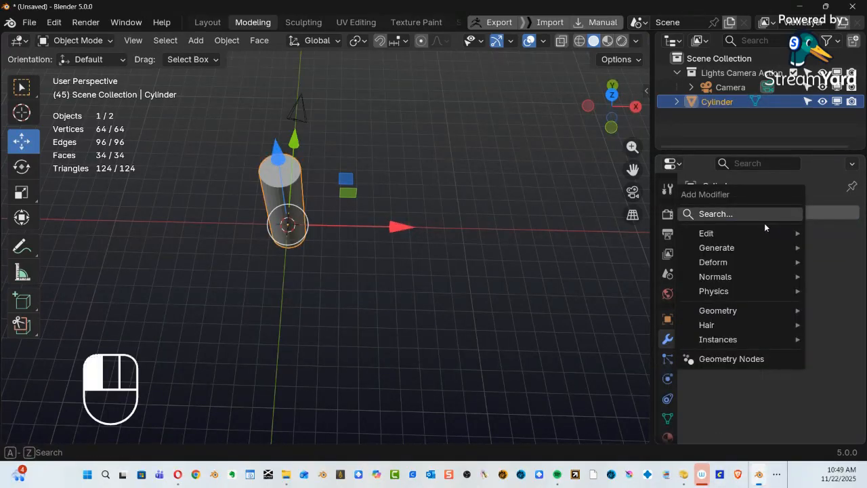
{"action": "key", "text": "Escape"}
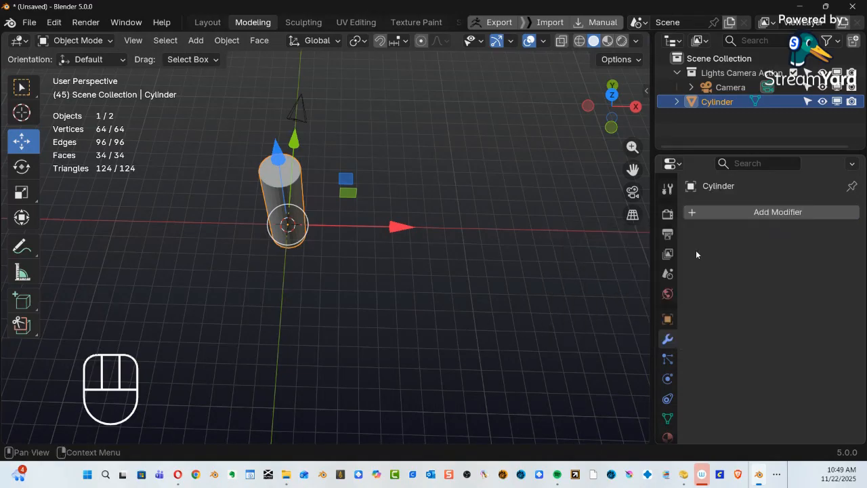
{"action": "left_click", "coordinate": [741, 221]}
{"action": "mouse_move", "coordinate": [726, 247]}
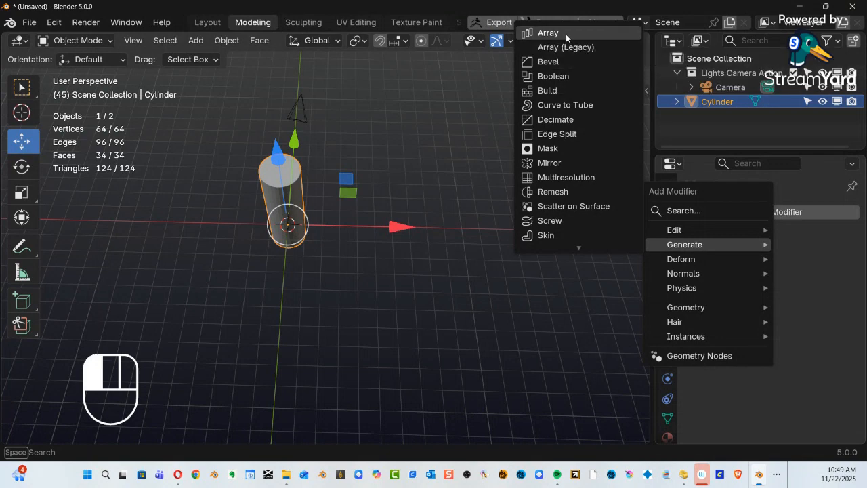
{"action": "left_click", "coordinate": [566, 34]}
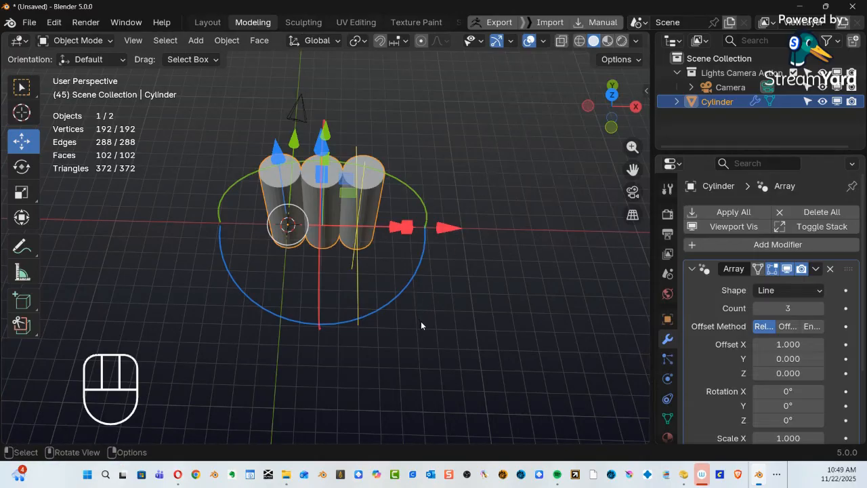
Enlarge the properties editor to show all Array settings and set the array's Count to 10.
{"action": "middle_click_drag", "start_coordinate": [455, 299], "coordinate": [389, 291], "text": "alt+shift"}
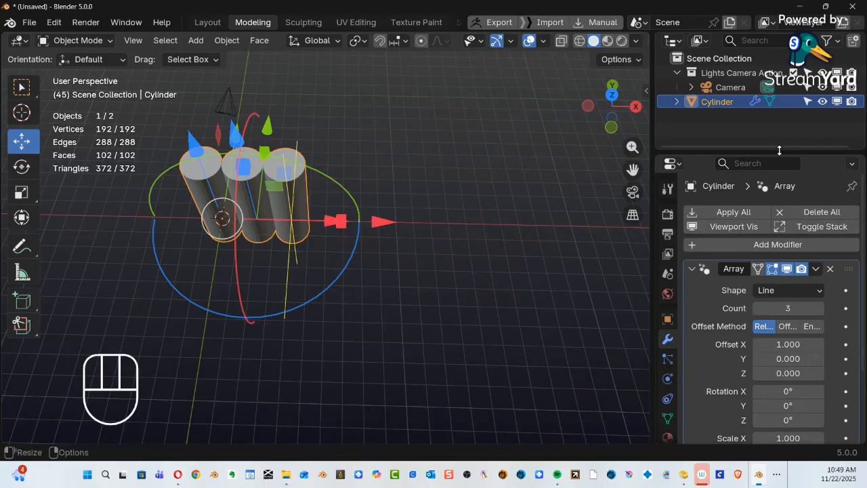
{"action": "left_click_drag", "start_coordinate": [781, 150], "coordinate": [780, 55]}
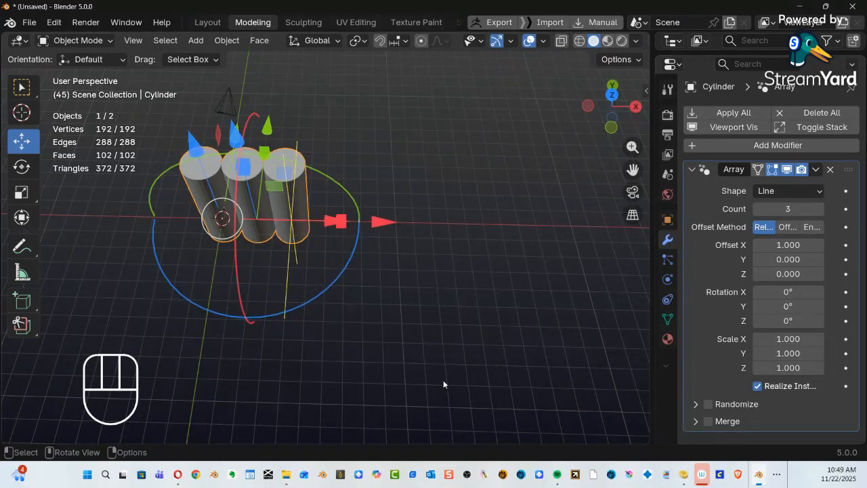
{"action": "left_click", "coordinate": [789, 211]}
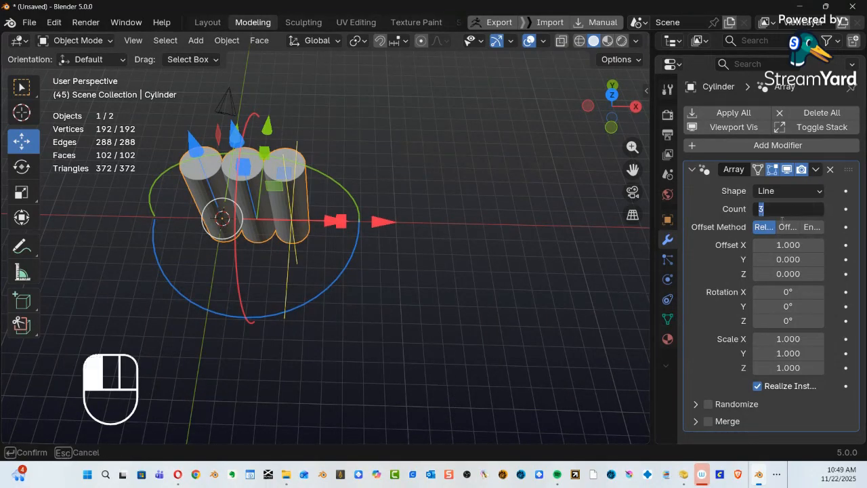
{"action": "key", "text": "Return"}
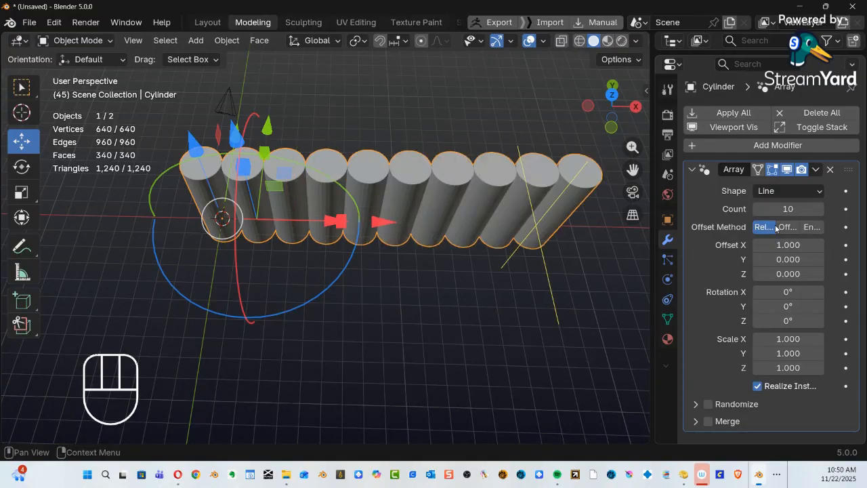
{"action": "left_click_drag", "start_coordinate": [652, 262], "coordinate": [619, 261]}
Adjust the array's relative Offset X to 1.590 to space the cylinders apart.
{"action": "left_click_drag", "start_coordinate": [779, 248], "coordinate": [573, 247]}
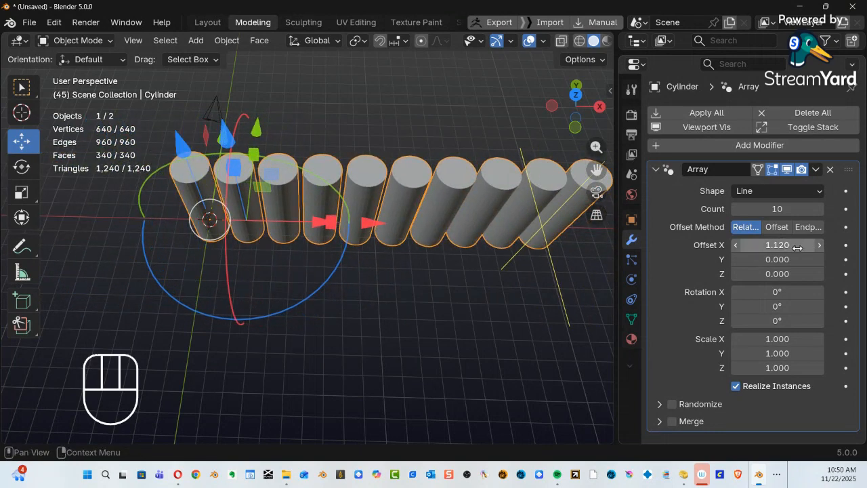
{"action": "left_click", "coordinate": [789, 244]}
{"action": "type", "text": "1"}
{"action": "key", "text": "Return"}
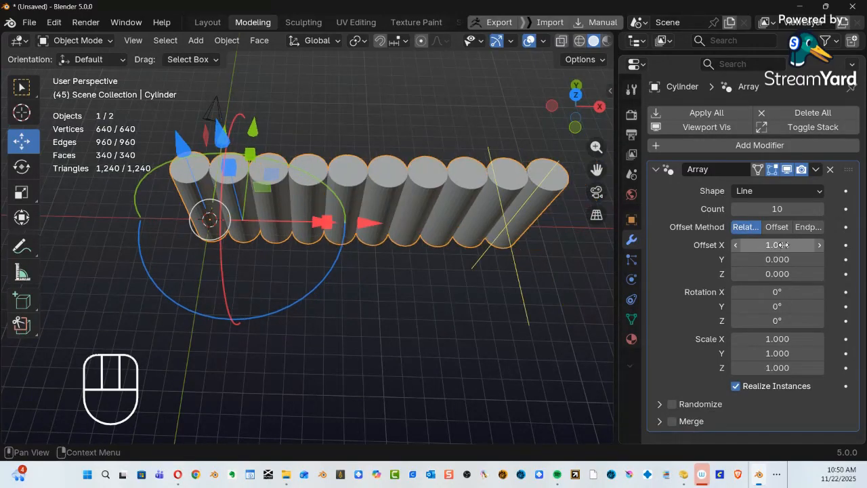
{"action": "left_click_drag", "start_coordinate": [754, 246], "coordinate": [794, 245]}
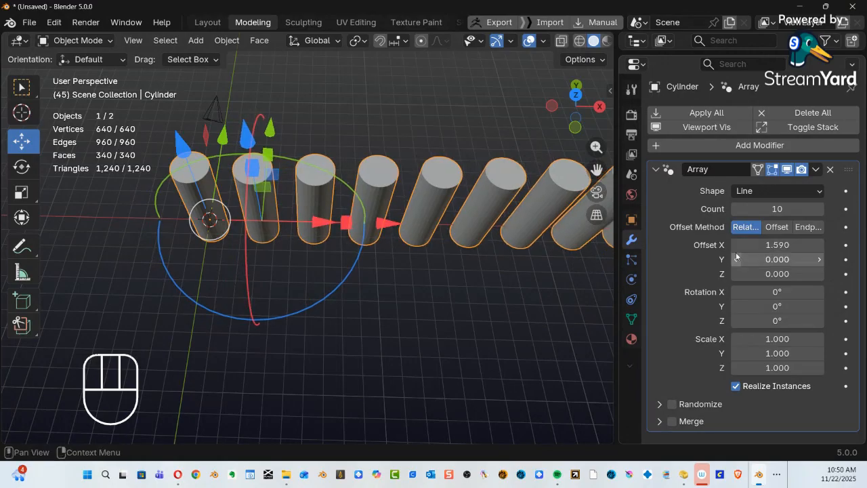
Enable the Array modifier's Randomize option and expand its settings.
{"action": "left_click", "coordinate": [671, 405]}
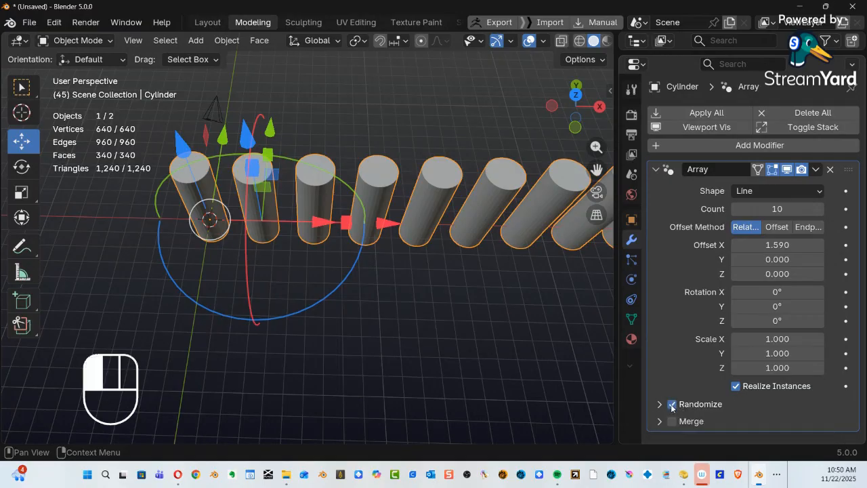
{"action": "left_click", "coordinate": [660, 405]}
{"action": "scroll", "coordinate": [708, 383], "scroll_direction": "down", "scroll_amount": 8}
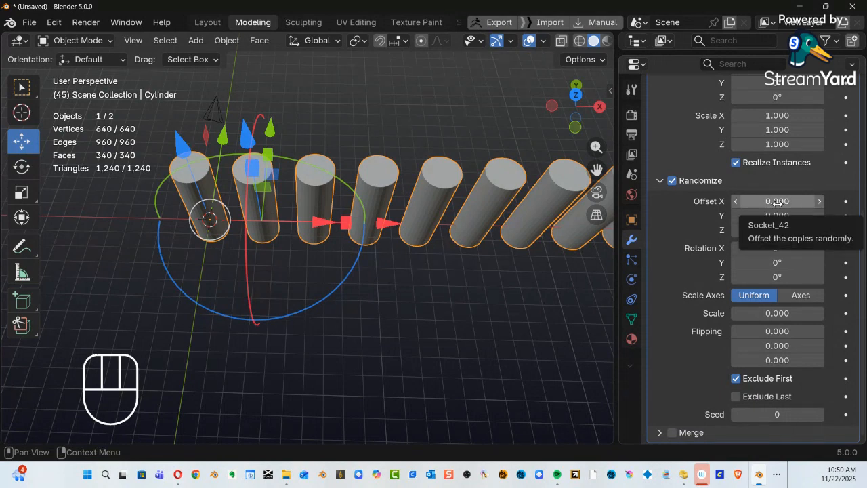
Try a Randomize Offset X of 0.010 on the copies and reset it to 0.
{"action": "mouse_move", "coordinate": [778, 202]}
{"action": "left_mouse_down"}
{"action": "mouse_move", "coordinate": [858, 202]}
{"action": "mouse_move", "coordinate": [734, 202]}
{"action": "mouse_move", "coordinate": [858, 202]}
{"action": "mouse_move", "coordinate": [732, 202]}
{"action": "mouse_move", "coordinate": [862, 202]}
{"action": "mouse_move", "coordinate": [752, 202]}
{"action": "mouse_move", "coordinate": [786, 202]}
{"action": "mouse_move", "coordinate": [776, 202]}
{"action": "left_mouse_up"}
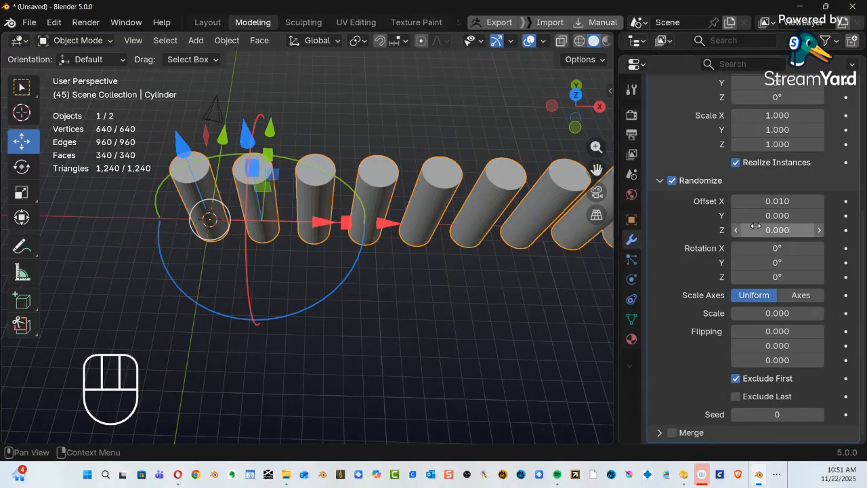
{"action": "left_click", "coordinate": [775, 204]}
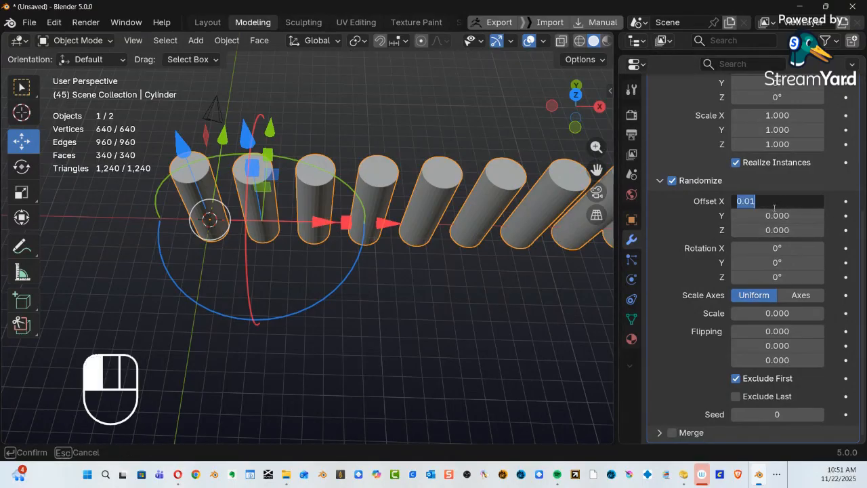
{"action": "type", "text": "0"}
{"action": "left_click", "coordinate": [768, 215]}
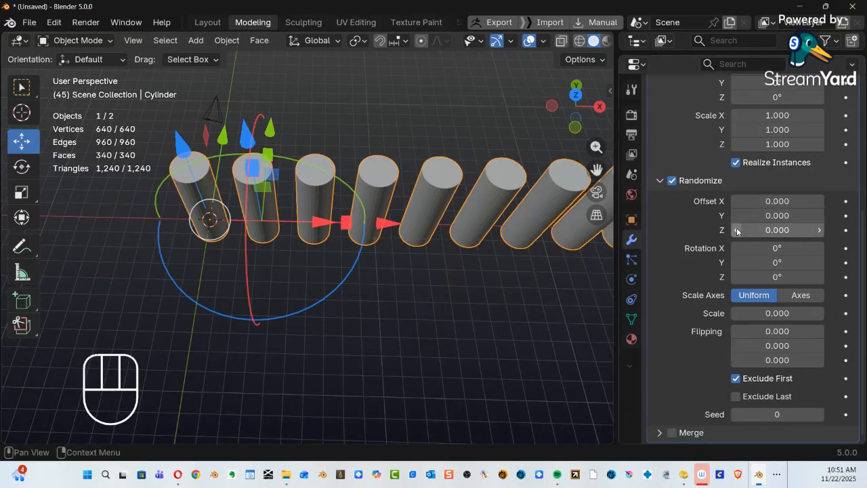
Change the array's Shape from Line to Circle.
{"action": "middle_click_drag", "start_coordinate": [420, 312], "coordinate": [412, 333], "text": "ctrl+alt"}
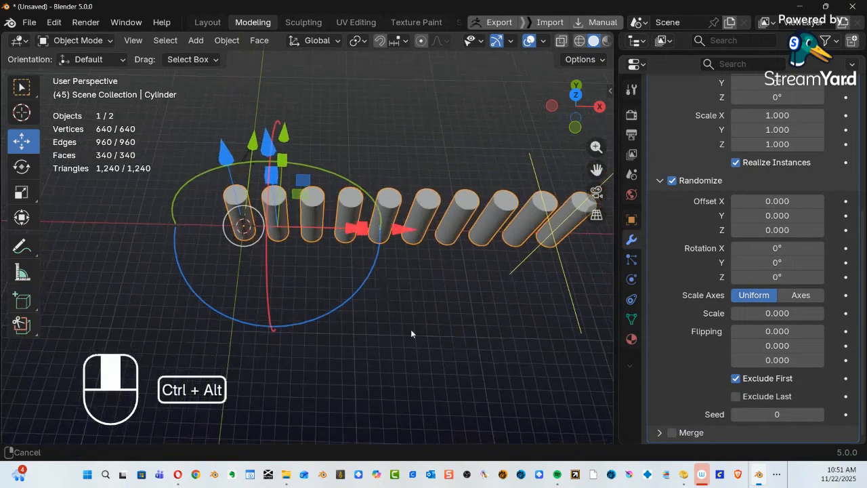
{"action": "middle_click_drag", "start_coordinate": [429, 284], "coordinate": [349, 235], "text": "alt+shift"}
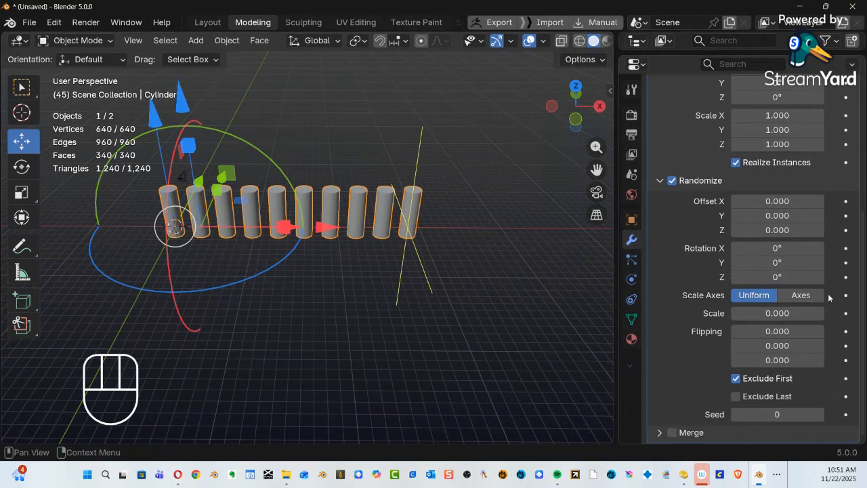
{"action": "left_click", "coordinate": [864, 286]}
{"action": "left_click_drag", "start_coordinate": [864, 285], "coordinate": [863, 185]}
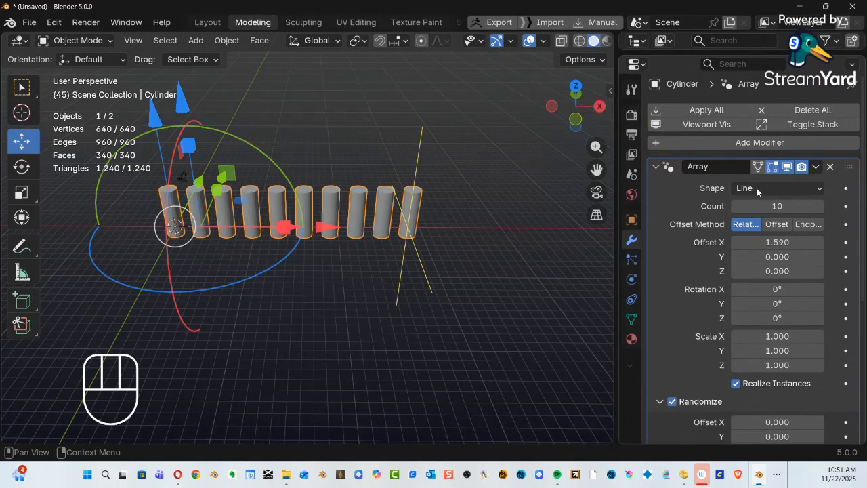
{"action": "left_click", "coordinate": [822, 190]}
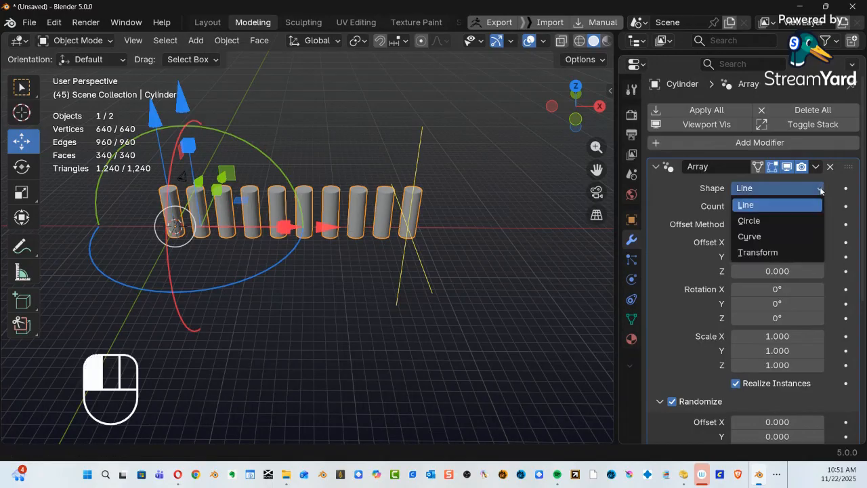
{"action": "left_click", "coordinate": [768, 220]}
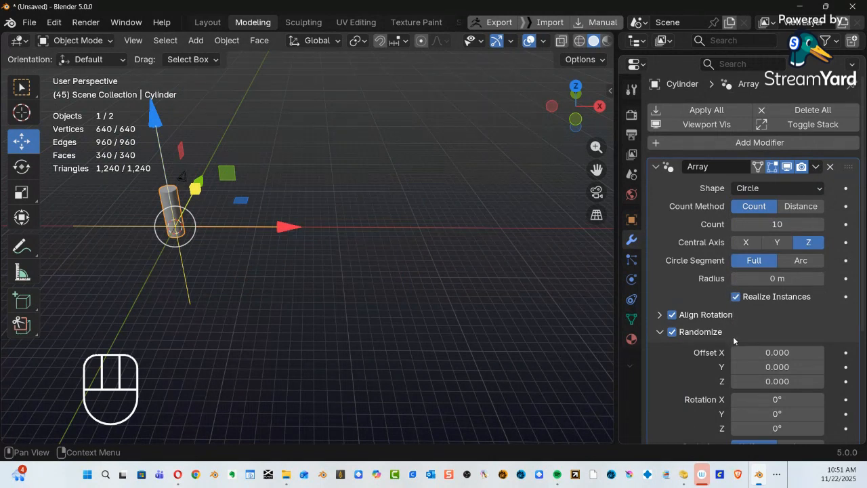
Move the cylinder object slightly along negative X and set the Randomize Offset X to -0.230.
{"action": "mouse_move", "coordinate": [289, 228]}
{"action": "left_mouse_down"}
{"action": "mouse_move", "coordinate": [303, 228]}
{"action": "mouse_move", "coordinate": [282, 231]}
{"action": "left_mouse_up"}
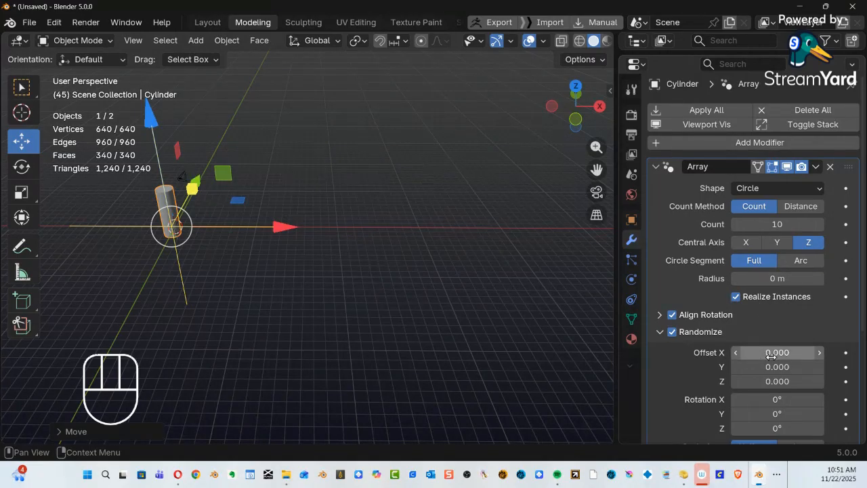
{"action": "mouse_move", "coordinate": [771, 353]}
{"action": "left_mouse_down"}
{"action": "mouse_move", "coordinate": [863, 353]}
{"action": "mouse_move", "coordinate": [807, 353]}
{"action": "left_mouse_up"}
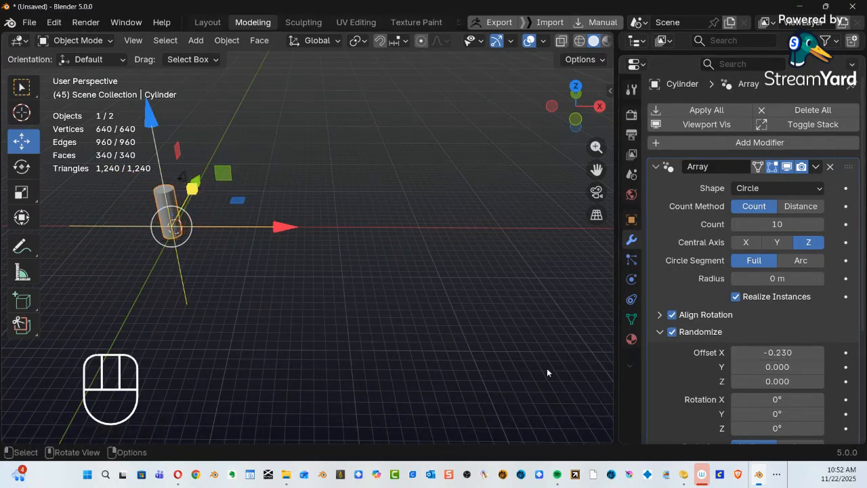
In Edit Mode, move the entire cylinder mesh along negative X away from its origin to spread the copies into a ring, and return to Object Mode.
{"action": "key", "text": "Tab"}
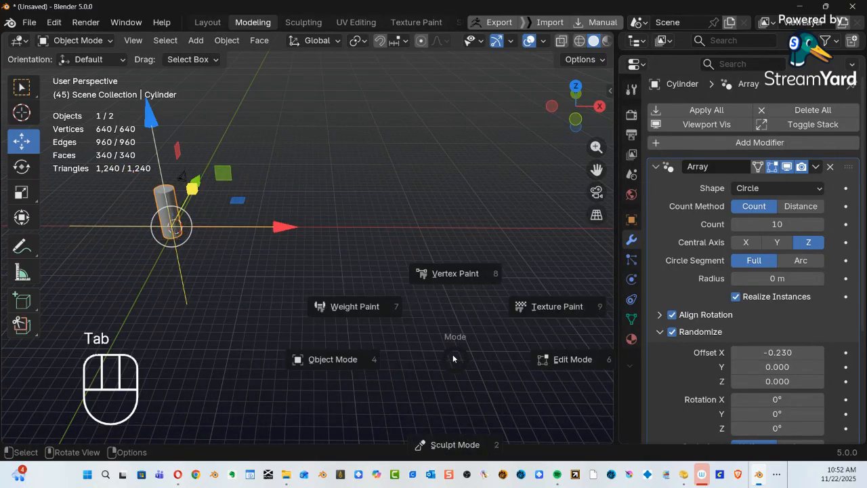
{"action": "left_click", "coordinate": [563, 363]}
{"action": "mouse_move", "coordinate": [279, 187]}
{"action": "left_mouse_down"}
{"action": "mouse_move", "coordinate": [85, 193]}
{"action": "mouse_move", "coordinate": [277, 200]}
{"action": "left_mouse_up"}
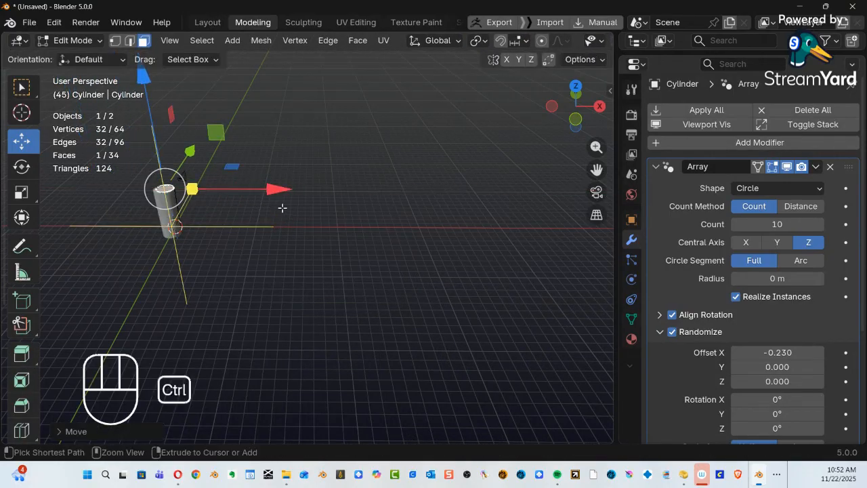
{"action": "key", "text": "ctrl+z"}
{"action": "key", "text": "a"}
{"action": "key", "text": "a"}
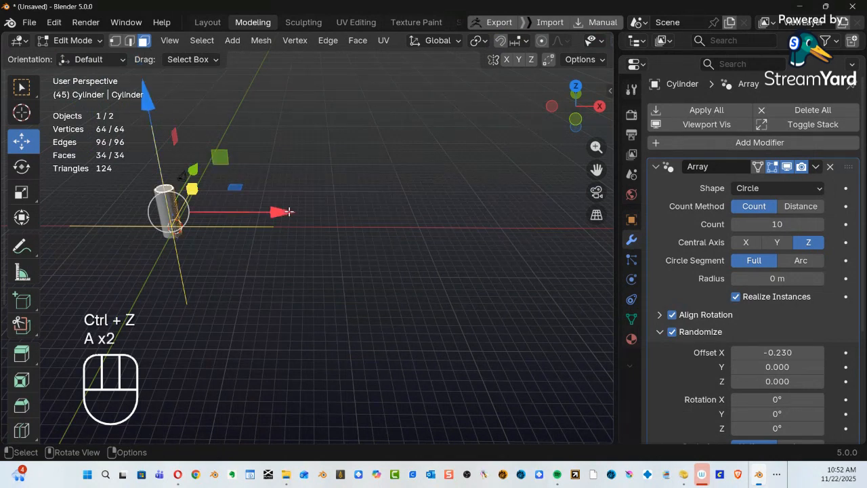
{"action": "left_click_drag", "start_coordinate": [289, 212], "coordinate": [219, 244]}
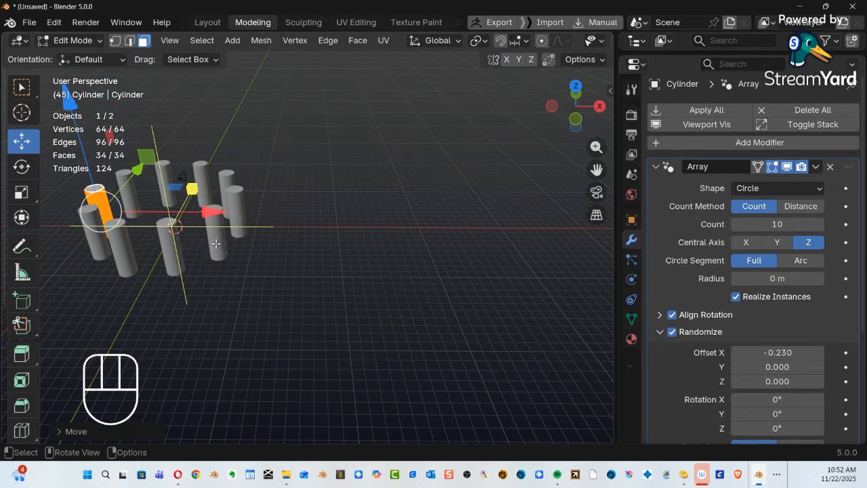
{"action": "middle_click_drag", "start_coordinate": [216, 243], "coordinate": [316, 288], "text": "alt"}
{"action": "left_click_drag", "start_coordinate": [311, 278], "coordinate": [283, 301]}
{"action": "middle_click_drag", "start_coordinate": [312, 298], "coordinate": [304, 317], "text": "ctrl+alt"}
{"action": "key", "text": "Tab"}
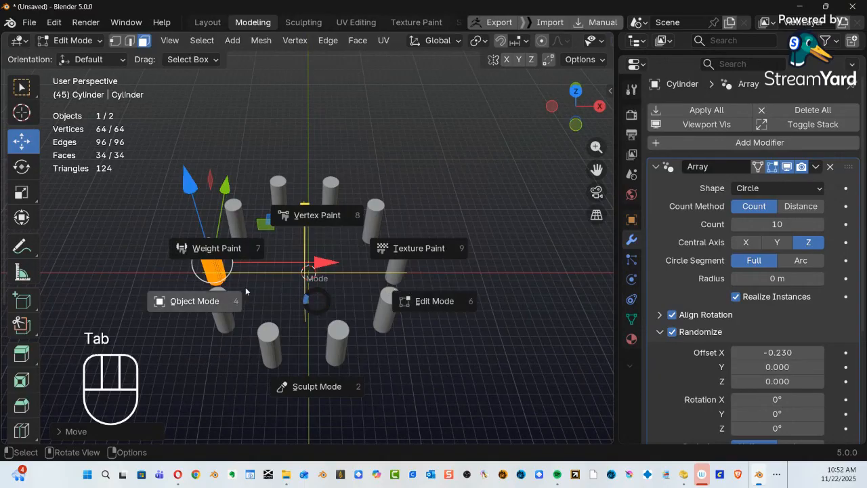
{"action": "left_click", "coordinate": [210, 302]}
Try rotating the ring of cylinders with the Rotate tool and undo the rotation.
{"action": "middle_click_drag", "start_coordinate": [308, 311], "coordinate": [203, 252], "text": "alt"}
{"action": "left_click", "coordinate": [21, 166]}
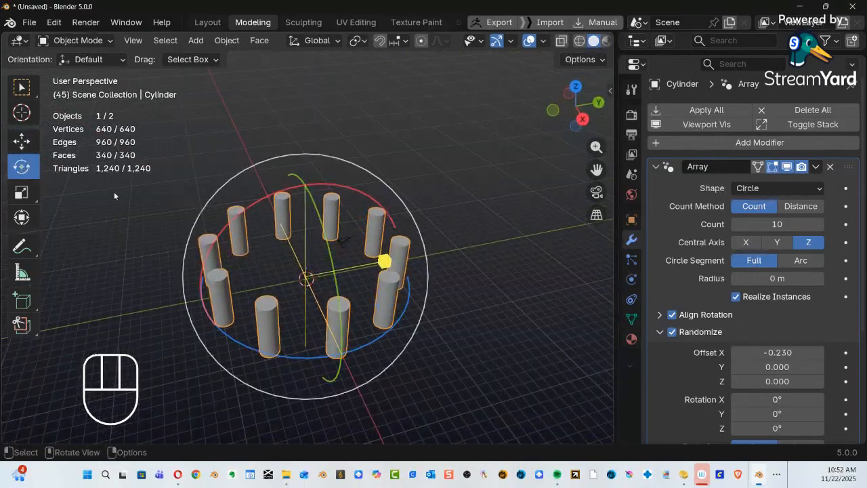
{"action": "left_click_drag", "start_coordinate": [334, 203], "coordinate": [164, 230]}
{"action": "left_click_drag", "start_coordinate": [361, 271], "coordinate": [260, 391]}
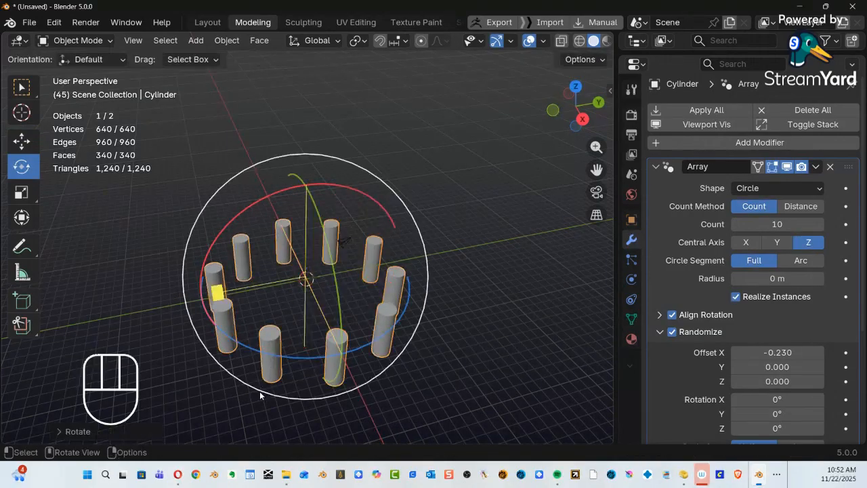
{"action": "key", "text": "ctrl+z"}
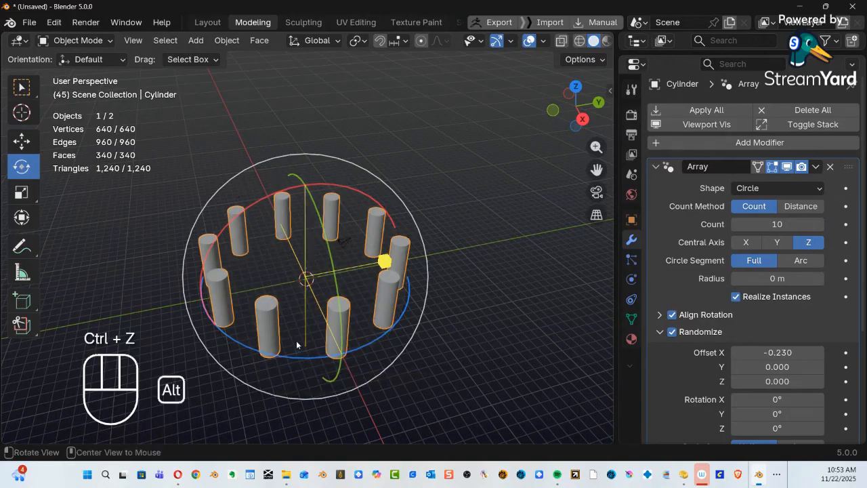
Try a Randomize Rotation Z of -3.41° on the copies and reset it to 0.
{"action": "middle_click_drag", "start_coordinate": [296, 340], "coordinate": [365, 308]}
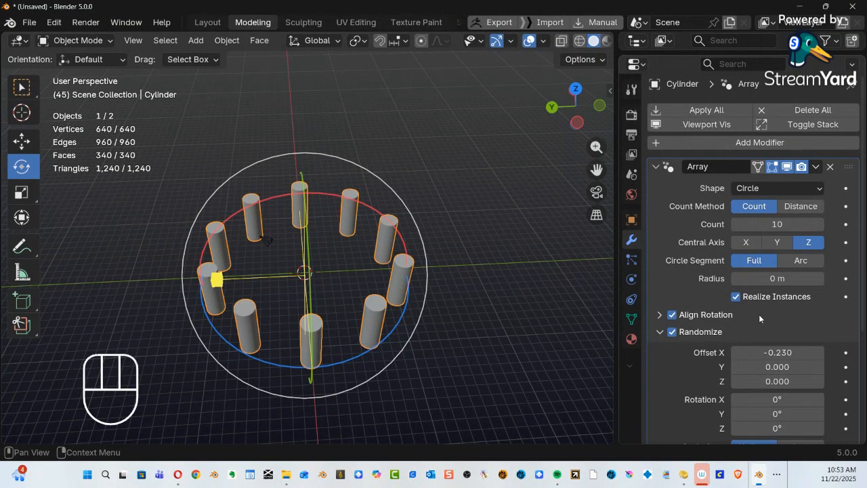
{"action": "scroll", "coordinate": [759, 314], "scroll_direction": "down", "scroll_amount": 2}
{"action": "scroll", "coordinate": [760, 312], "scroll_direction": "up", "scroll_amount": 1}
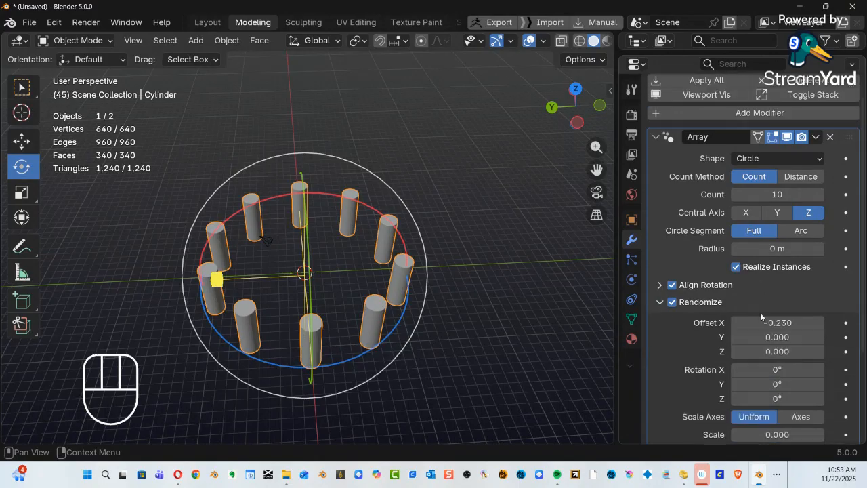
{"action": "scroll", "coordinate": [760, 312], "scroll_direction": "down", "scroll_amount": 4}
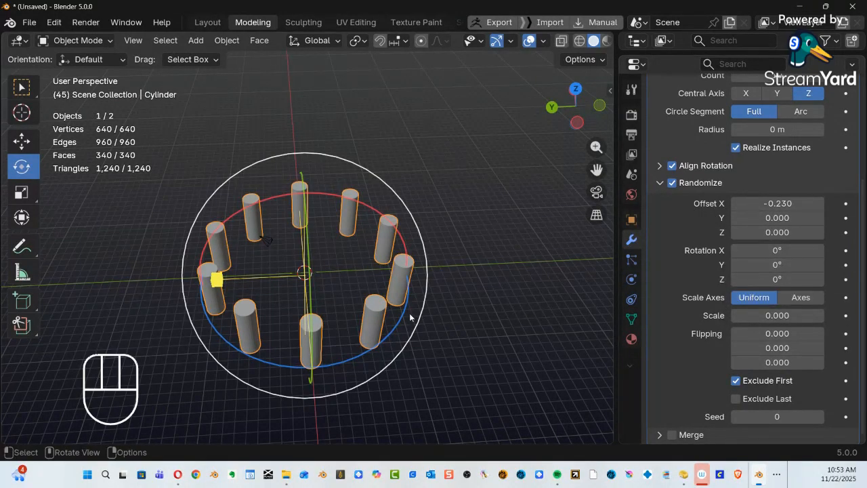
{"action": "middle_click_drag", "start_coordinate": [410, 317], "coordinate": [372, 277]}
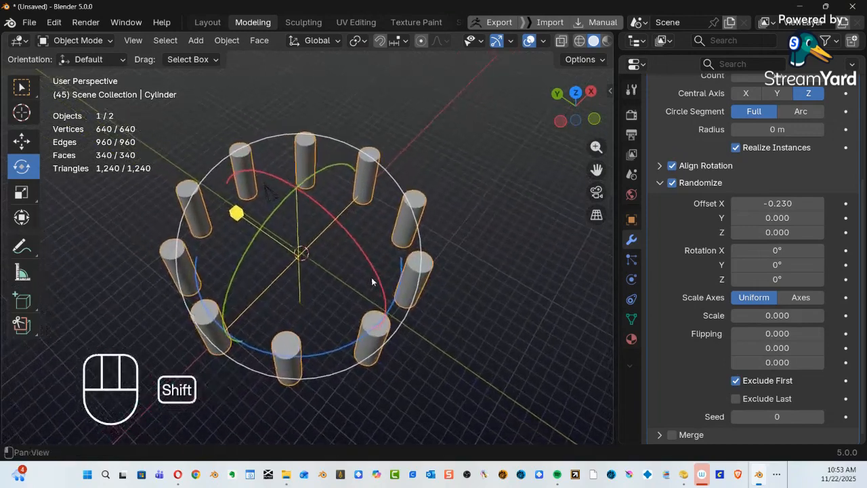
{"action": "mouse_move", "coordinate": [773, 281]}
{"action": "left_mouse_down"}
{"action": "mouse_move", "coordinate": [820, 282]}
{"action": "mouse_move", "coordinate": [762, 281]}
{"action": "mouse_move", "coordinate": [846, 281]}
{"action": "mouse_move", "coordinate": [740, 281]}
{"action": "mouse_move", "coordinate": [785, 281]}
{"action": "mouse_move", "coordinate": [762, 279]}
{"action": "left_mouse_up"}
{"action": "left_click", "coordinate": [775, 278]}
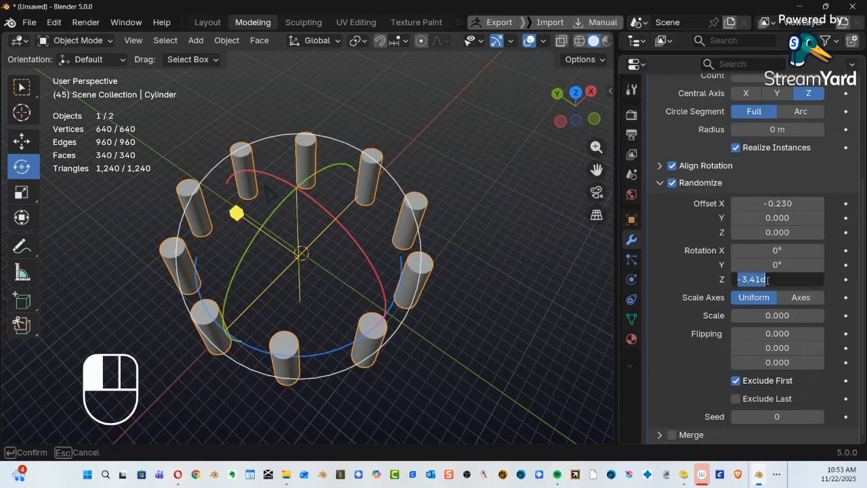
{"action": "type", "text": "0"}
{"action": "key", "text": "Return"}
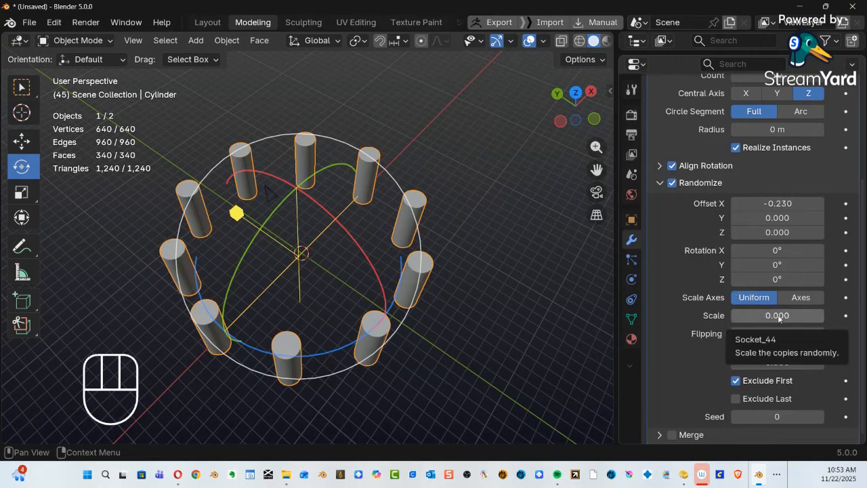
Try a uniform Randomize Scale of 0.654 on the copies, inspect the ring, and reset the scale to 0.
{"action": "left_click_drag", "start_coordinate": [755, 319], "coordinate": [789, 318]}
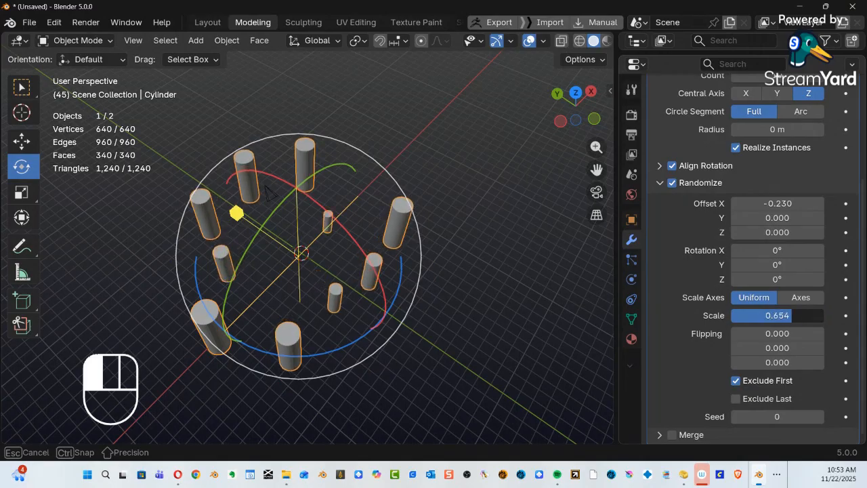
{"action": "middle_click_drag", "start_coordinate": [271, 319], "coordinate": [122, 260], "text": "alt"}
{"action": "middle_click_drag", "start_coordinate": [242, 269], "coordinate": [197, 283], "text": "alt"}
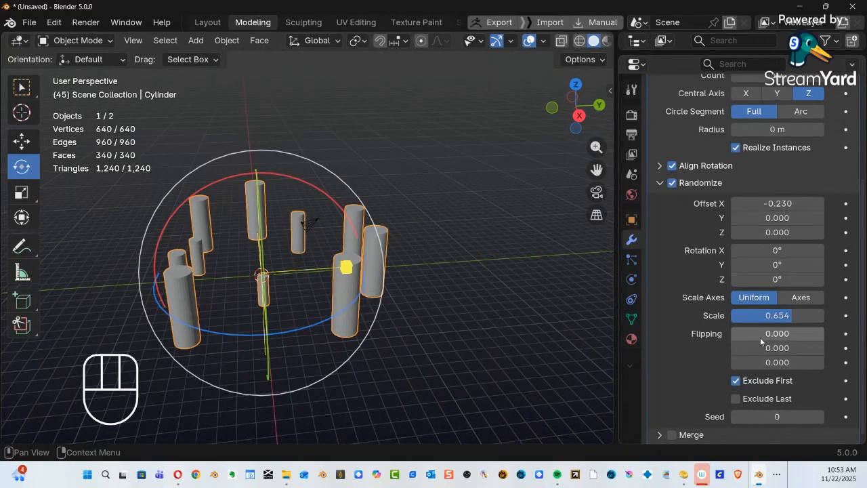
{"action": "left_click_drag", "start_coordinate": [778, 319], "coordinate": [742, 319]}
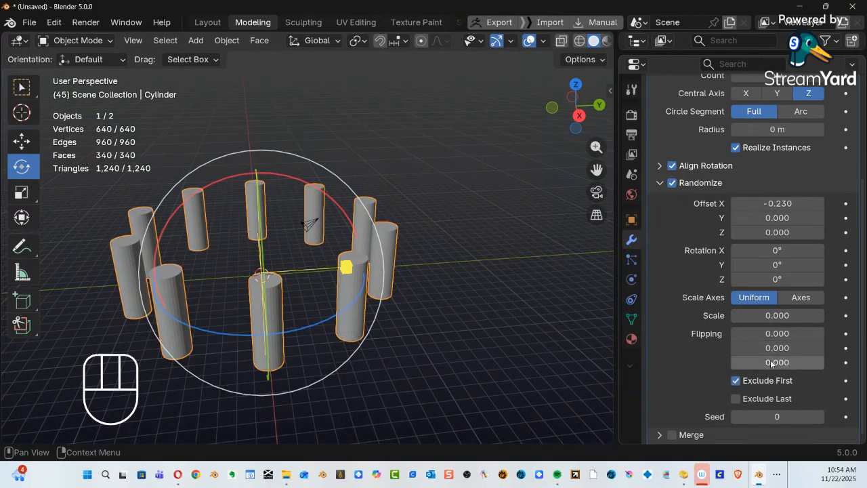
Try adjusting the third Randomize Flipping value and the circular array's Radius, leaving both at 0.
{"action": "mouse_move", "coordinate": [774, 362]}
{"action": "left_mouse_down"}
{"action": "mouse_move", "coordinate": [809, 362]}
{"action": "mouse_move", "coordinate": [669, 366]}
{"action": "left_mouse_up"}
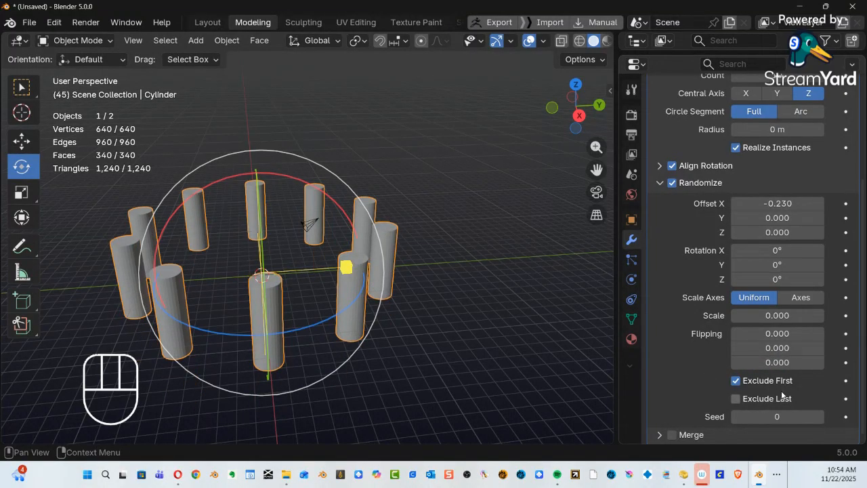
{"action": "scroll", "coordinate": [783, 394], "scroll_direction": "down", "scroll_amount": 1}
{"action": "scroll", "coordinate": [745, 393], "scroll_direction": "up", "scroll_amount": 5}
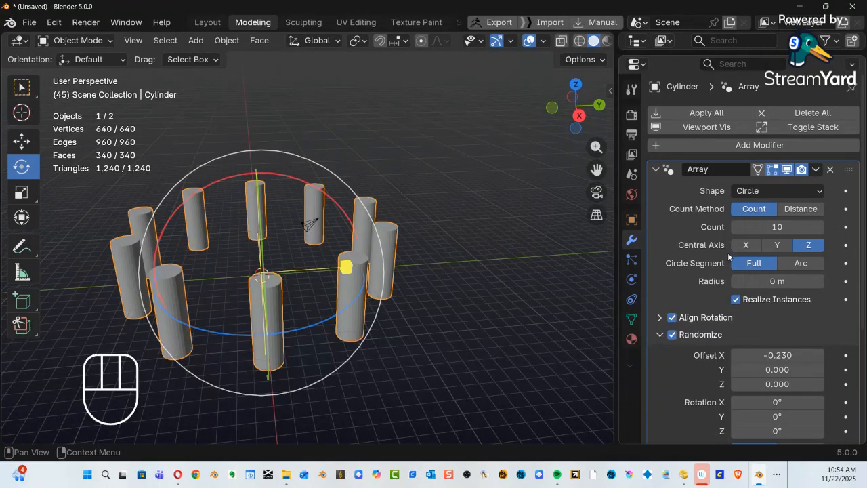
{"action": "mouse_move", "coordinate": [772, 281]}
{"action": "left_mouse_down"}
{"action": "mouse_move", "coordinate": [860, 281]}
{"action": "mouse_move", "coordinate": [776, 281]}
{"action": "left_mouse_up"}
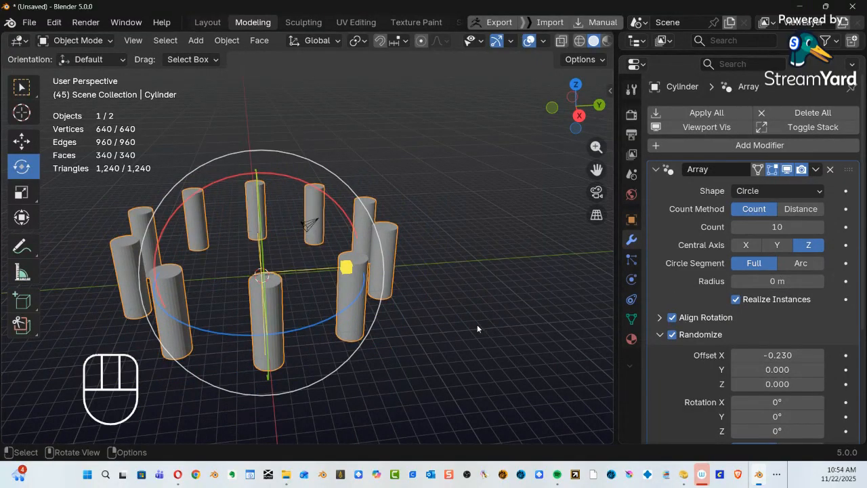
Try adjusting the circular array with its cube-shaped handle in the viewport.
{"action": "left_click_drag", "start_coordinate": [418, 275], "coordinate": [395, 309], "text": "alt"}
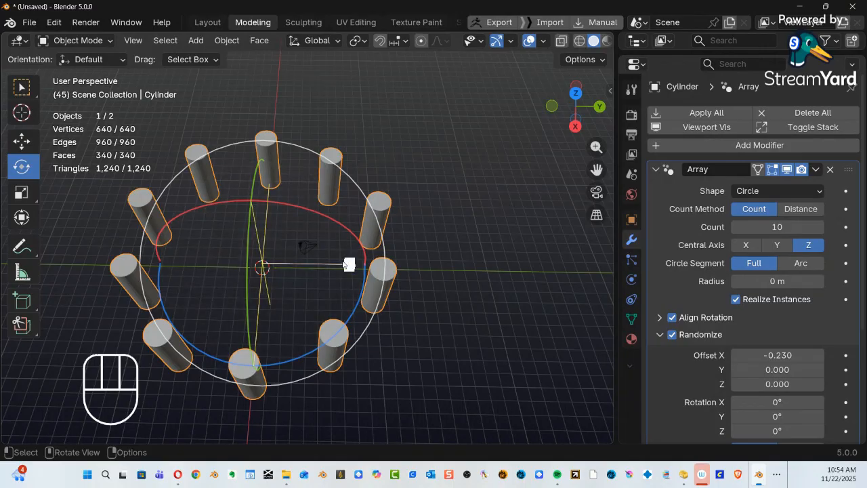
{"action": "mouse_move", "coordinate": [349, 265]}
{"action": "left_mouse_down"}
{"action": "mouse_move", "coordinate": [410, 268]}
{"action": "mouse_move", "coordinate": [586, 319]}
{"action": "mouse_move", "coordinate": [361, 309]}
{"action": "mouse_move", "coordinate": [305, 293]}
{"action": "mouse_move", "coordinate": [476, 320]}
{"action": "mouse_move", "coordinate": [241, 290]}
{"action": "left_mouse_up"}
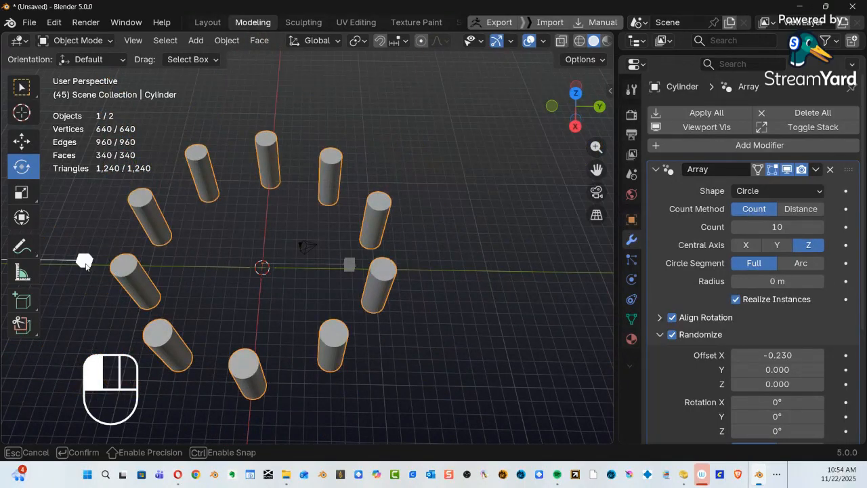
{"action": "left_click_drag", "start_coordinate": [595, 254], "coordinate": [306, 290]}
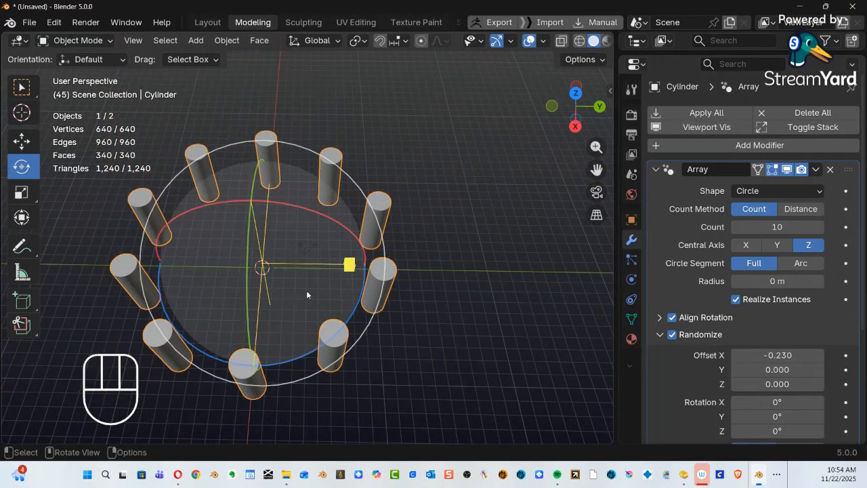
Try pulling the array's yellow handle toward the centre of the cylinder ring.
{"action": "key", "text": "alt"}
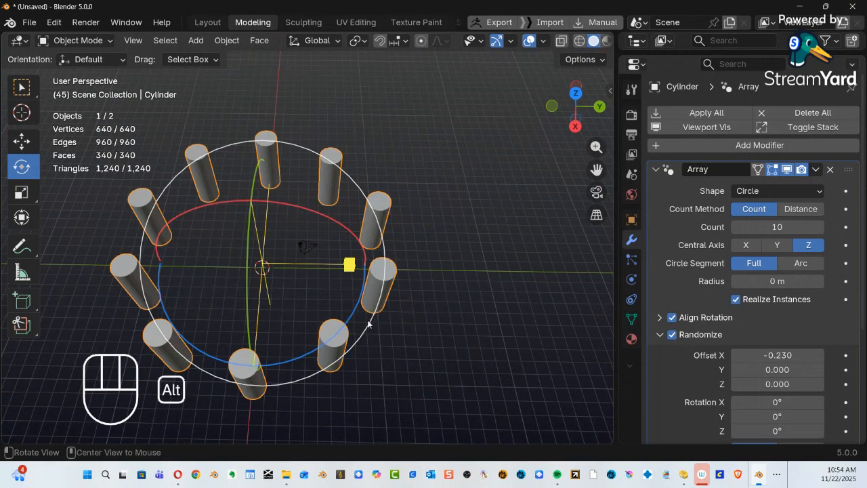
{"action": "middle_click_drag", "start_coordinate": [367, 347], "coordinate": [276, 318], "text": "alt"}
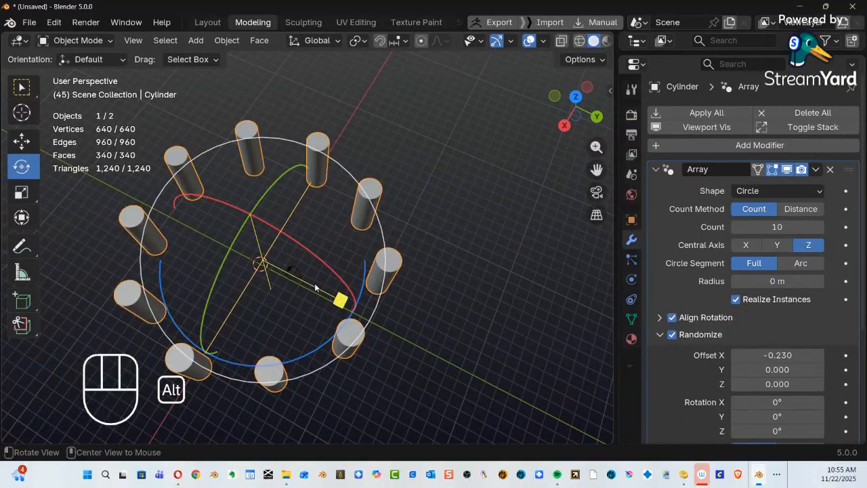
{"action": "middle_click_drag", "start_coordinate": [336, 336], "coordinate": [340, 276], "text": "alt"}
{"action": "left_click_drag", "start_coordinate": [344, 302], "coordinate": [290, 305]}
{"action": "middle_click_drag", "start_coordinate": [290, 304], "coordinate": [375, 251], "text": "ctrl+alt"}
Enter Edit Mode on the arrayed cylinder and select only its top face.
{"action": "key", "text": "Tab"}
{"action": "left_click", "coordinate": [471, 264]}
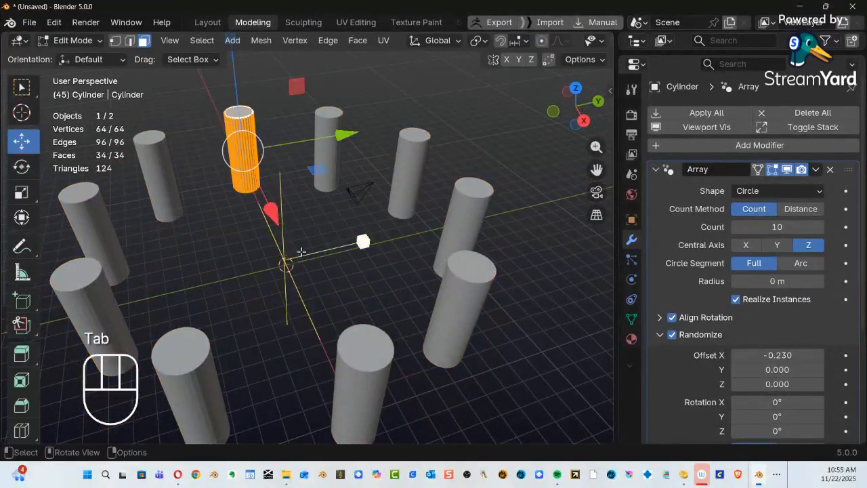
{"action": "middle_click_drag", "start_coordinate": [241, 107], "coordinate": [450, 266], "text": "alt+shift"}
{"action": "middle_click_drag", "start_coordinate": [450, 266], "coordinate": [444, 214], "text": "alt+shift"}
{"action": "key", "text": "2"}
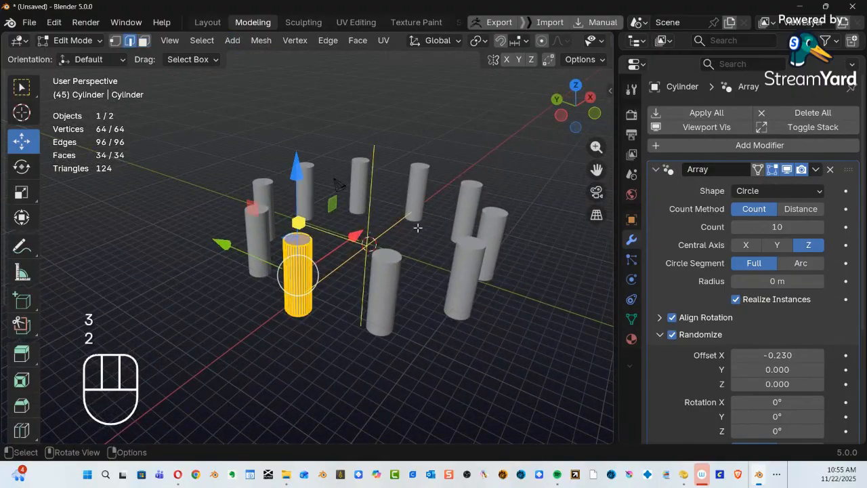
{"action": "key", "text": "3"}
{"action": "scroll", "coordinate": [336, 268], "scroll_direction": "up", "scroll_amount": 7}
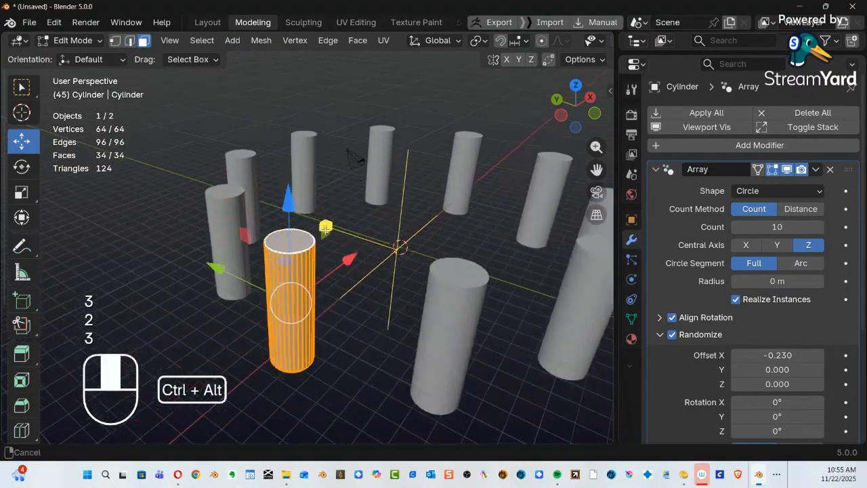
{"action": "left_click", "coordinate": [264, 245]}
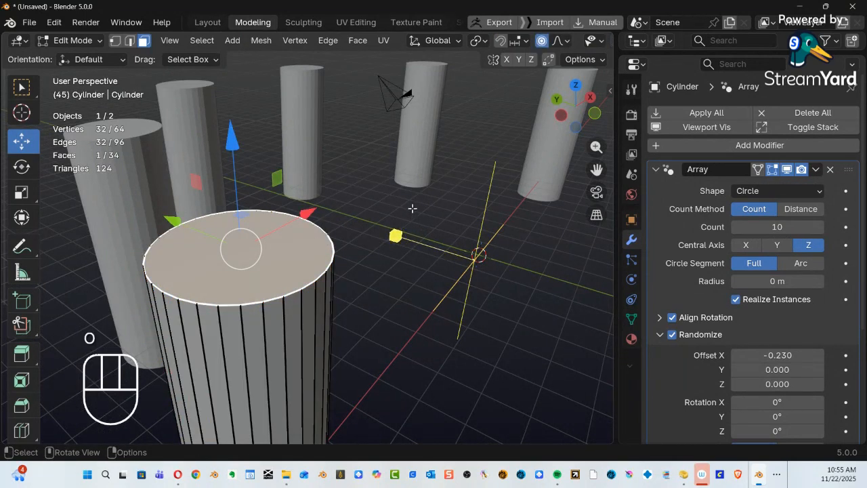
Inset the cylinder's top face and extrude the inner face upward to form a neck.
{"action": "key", "text": "i"}
{"action": "left_click", "coordinate": [385, 209]}
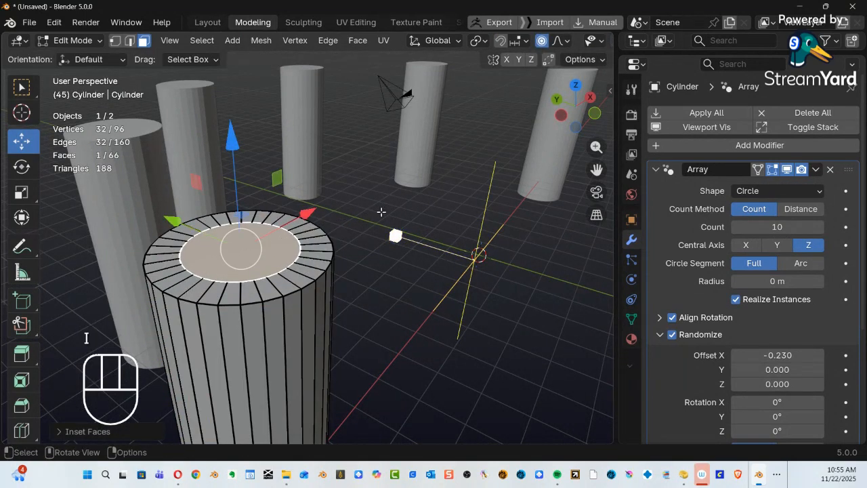
{"action": "key", "text": "e"}
{"action": "left_click", "coordinate": [372, 161]}
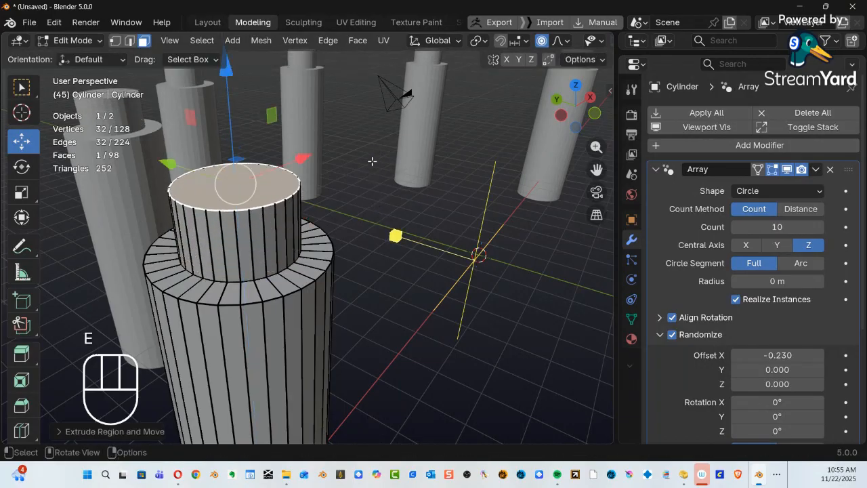
Bevel the top of the neck with 3 segments and an offset of about 0.26 m.
{"action": "middle_click_drag", "start_coordinate": [390, 192], "coordinate": [265, 313], "text": "ctrl+alt"}
{"action": "middle_click_drag", "start_coordinate": [312, 298], "coordinate": [338, 251], "text": "alt"}
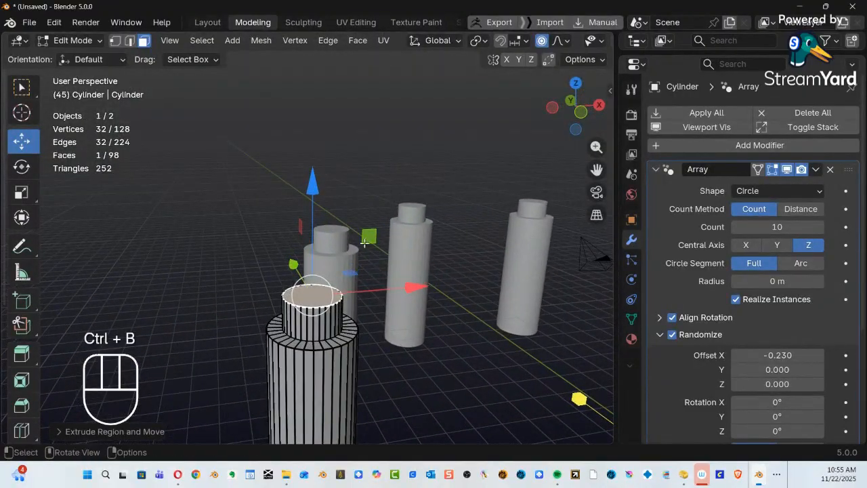
{"action": "key", "text": "ctrl+b"}
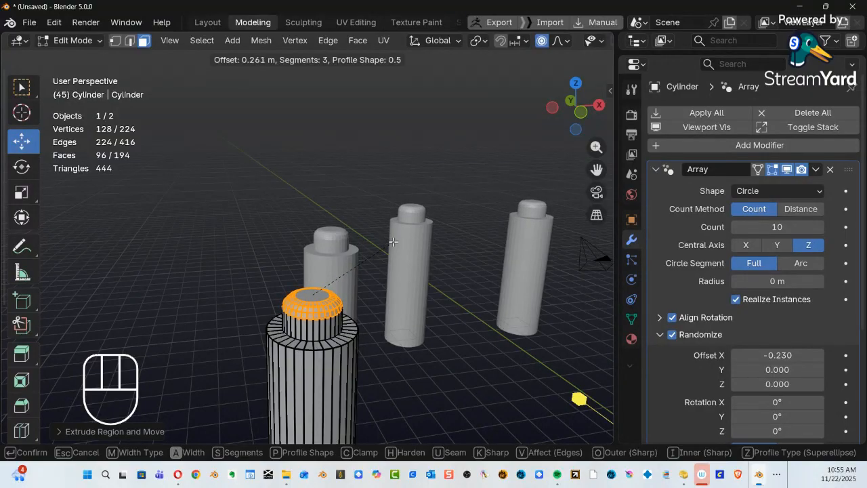
{"action": "left_click", "coordinate": [393, 242]}
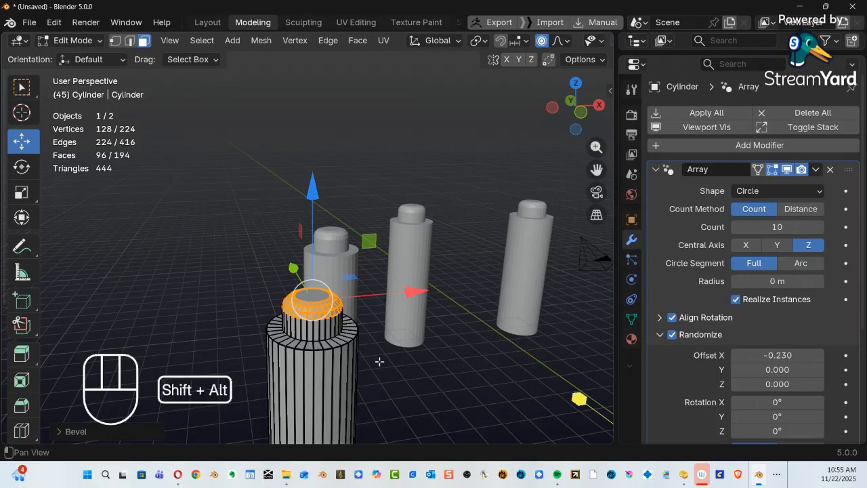
Add three evenly spaced horizontal loop cuts around the cylinder's body.
{"action": "middle_click_drag", "start_coordinate": [379, 362], "coordinate": [334, 217]}
{"action": "key", "text": "ctrl+r"}
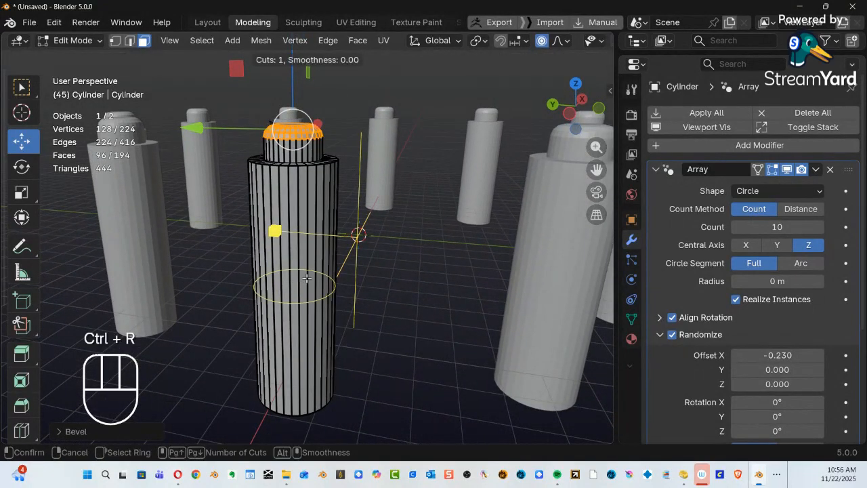
{"action": "left_click", "coordinate": [311, 275]}
{"action": "left_click", "coordinate": [311, 275]}
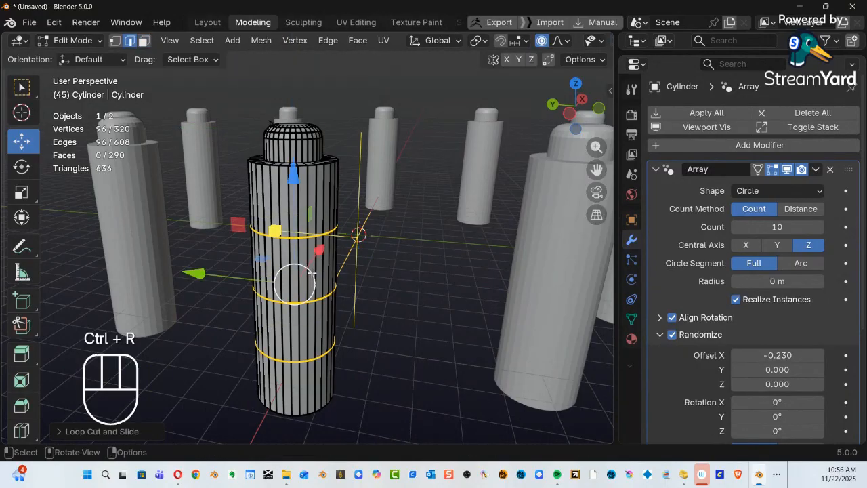
Bevel the three loop cuts into bands with an offset of about 0.275 m and one segment.
{"action": "key", "text": "ctrl+b"}
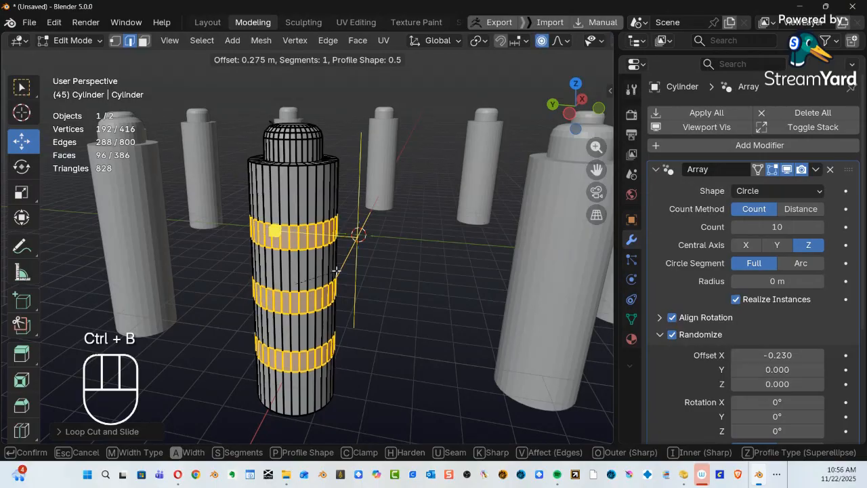
{"action": "left_click", "coordinate": [335, 269]}
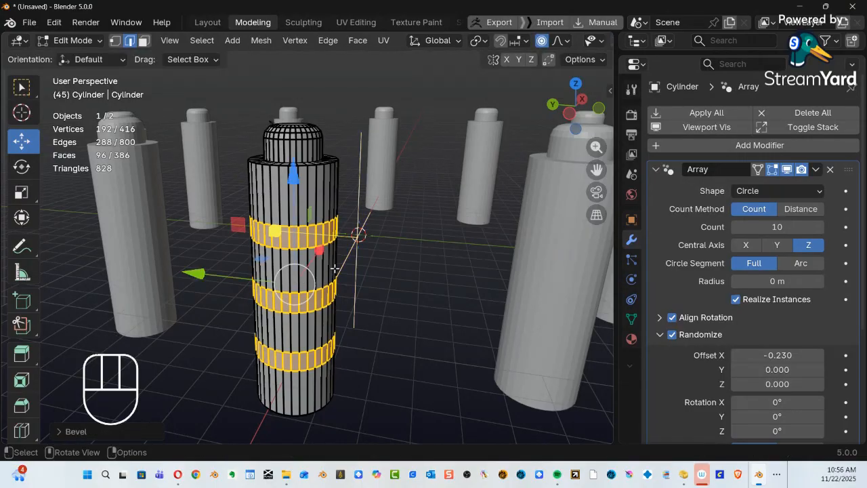
Extrude the three selected bands around the cylinder's body in place.
{"action": "key", "text": "alt"}
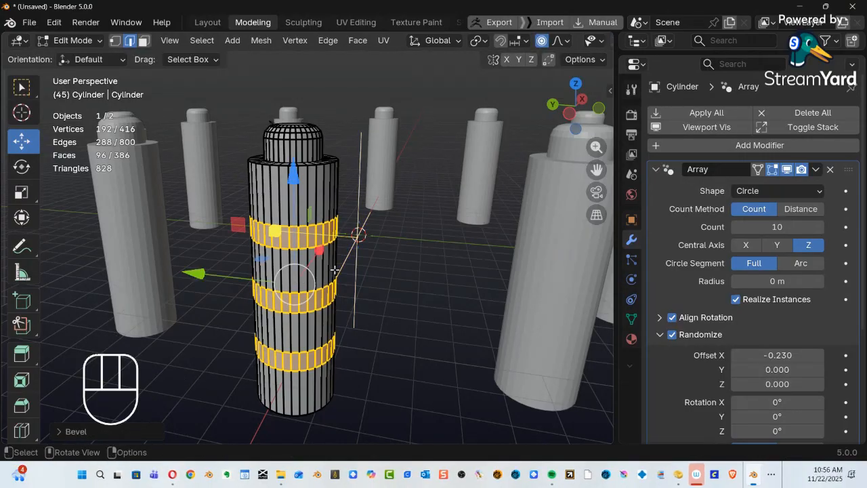
{"action": "key", "text": "alt"}
{"action": "key", "text": "alt"}
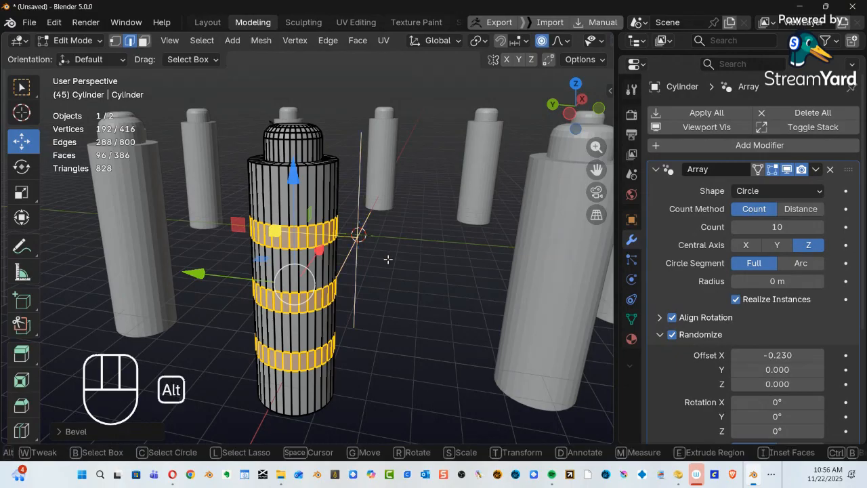
{"action": "middle_click", "coordinate": [391, 250], "text": "alt"}
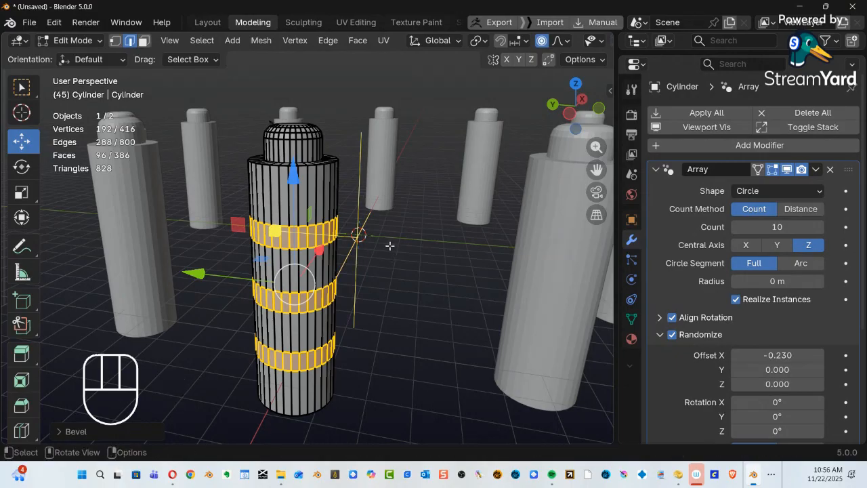
{"action": "key", "text": "alt"}
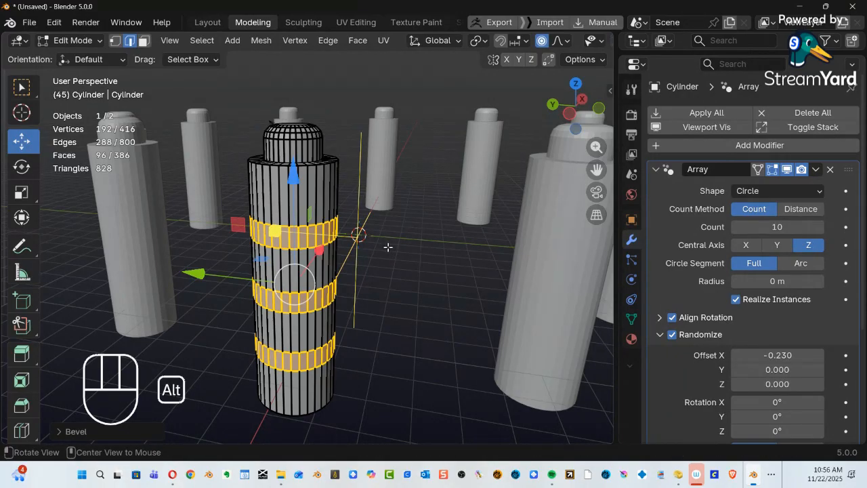
{"action": "middle_click_drag", "start_coordinate": [387, 247], "coordinate": [407, 298], "text": "alt"}
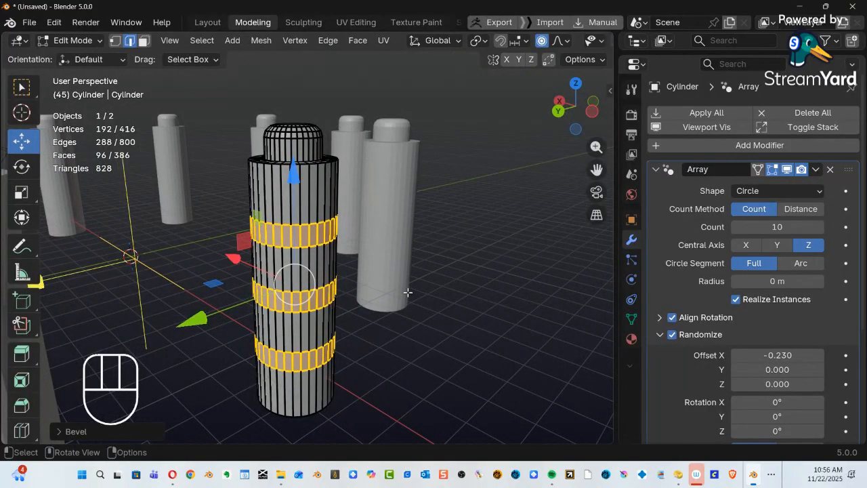
{"action": "key", "text": "alt"}
{"action": "key", "text": "e"}
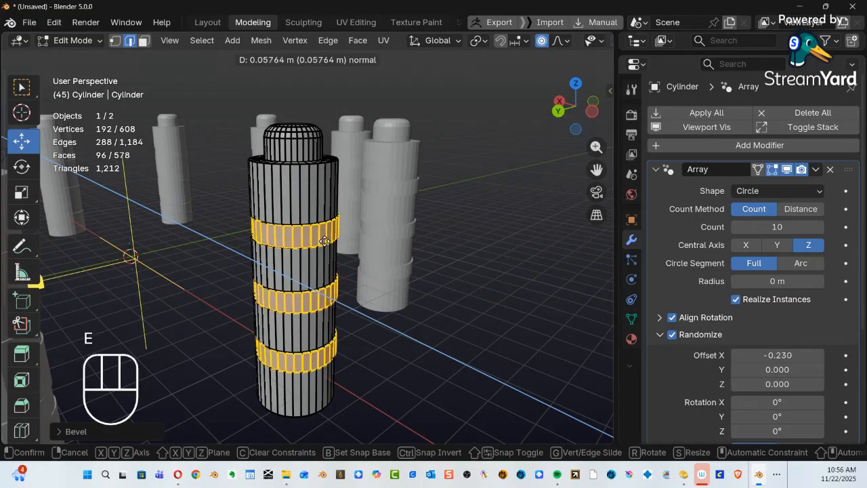
{"action": "left_click", "coordinate": [325, 241]}
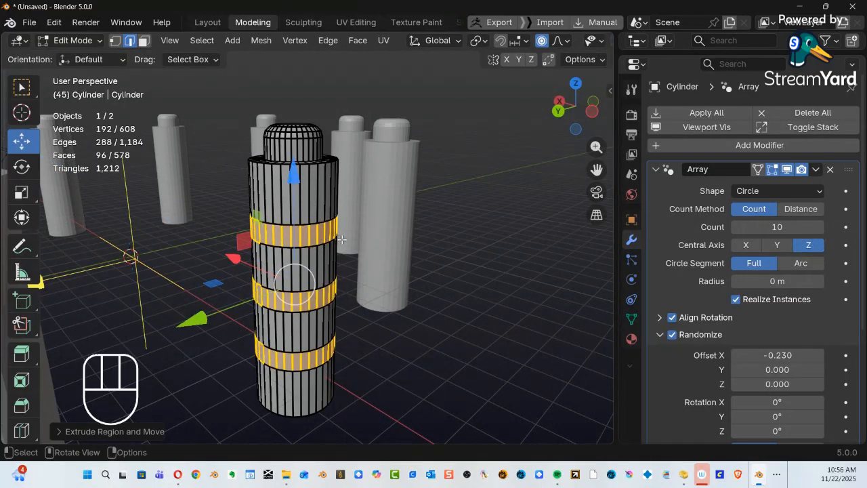
Set the transform pivot to Individual Origins and scale the extruded bands up by about 1.71.
{"action": "left_click", "coordinate": [527, 42]}
{"action": "left_click", "coordinate": [483, 44]}
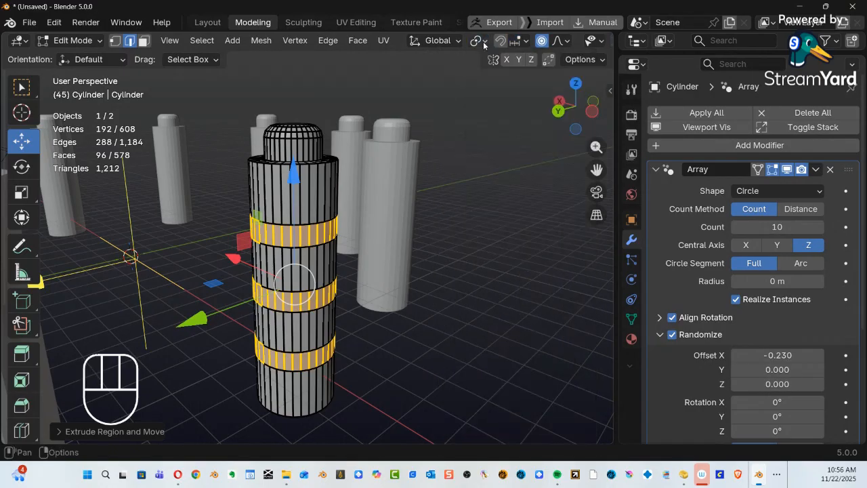
{"action": "left_click", "coordinate": [484, 44]}
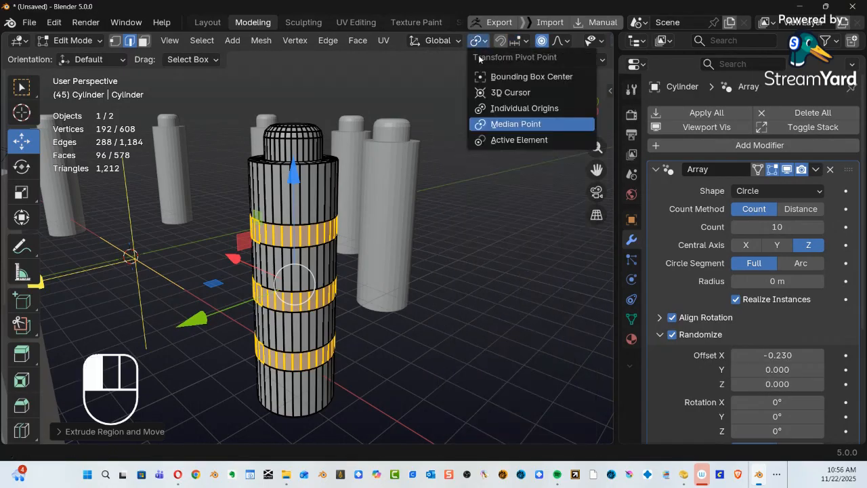
{"action": "left_click", "coordinate": [495, 108]}
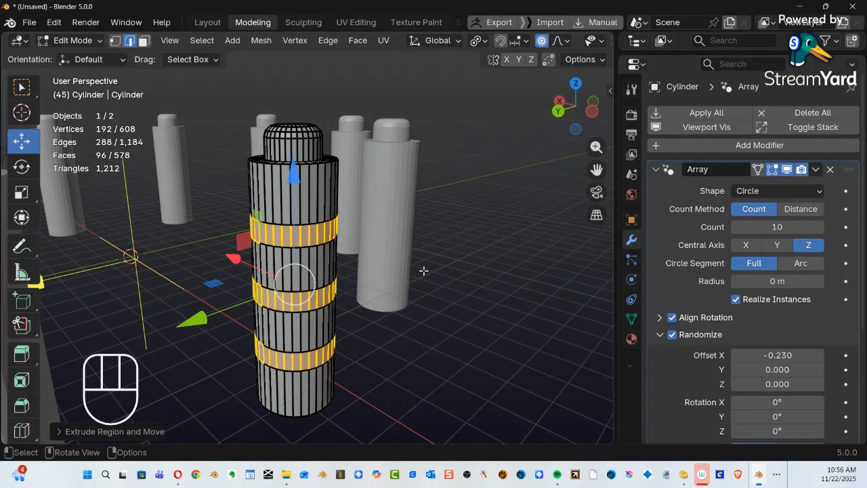
{"action": "key", "text": "s"}
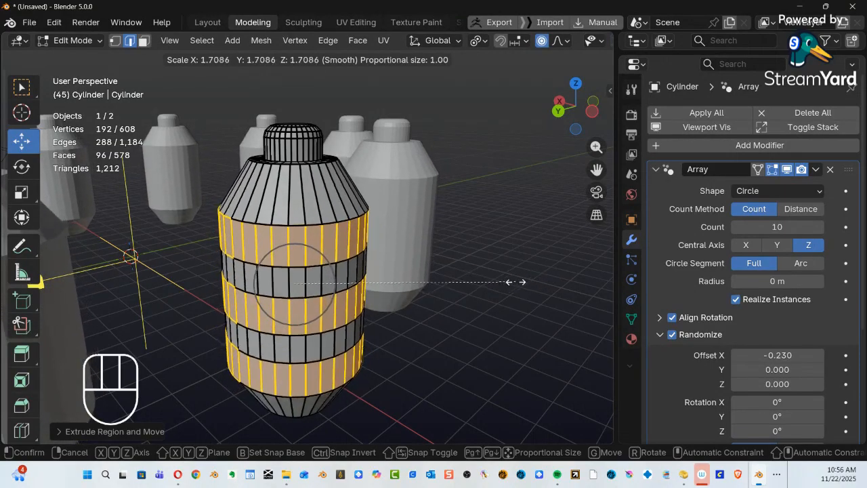
{"action": "left_click", "coordinate": [511, 288]}
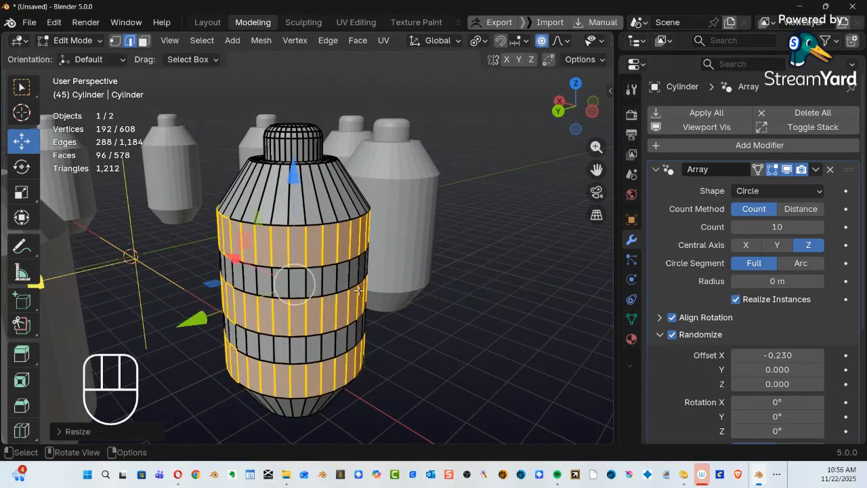
Return to Object Mode and inspect the reshaped copies around the ring.
{"action": "middle_click_drag", "start_coordinate": [344, 267], "coordinate": [334, 292], "text": "ctrl+alt"}
{"action": "middle_click_drag", "start_coordinate": [364, 248], "coordinate": [380, 234], "text": "alt"}
{"action": "key", "text": "Tab"}
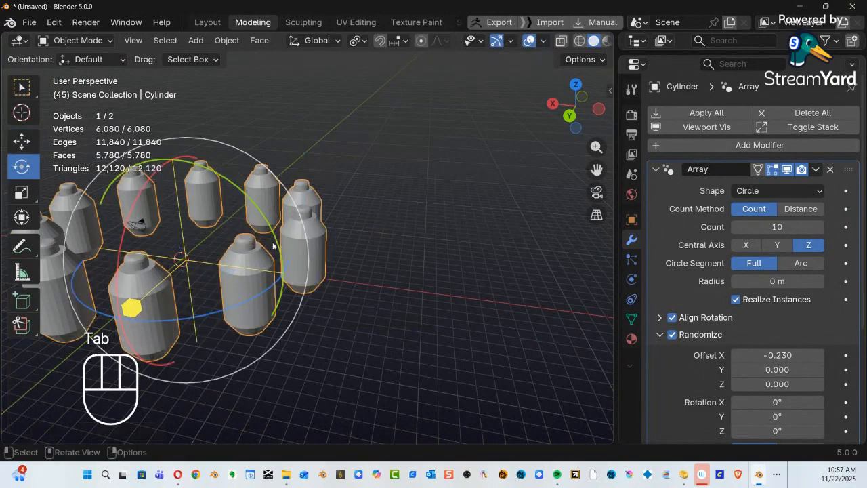
{"action": "middle_click_drag", "start_coordinate": [398, 198], "coordinate": [437, 189], "text": "ctrl+alt"}
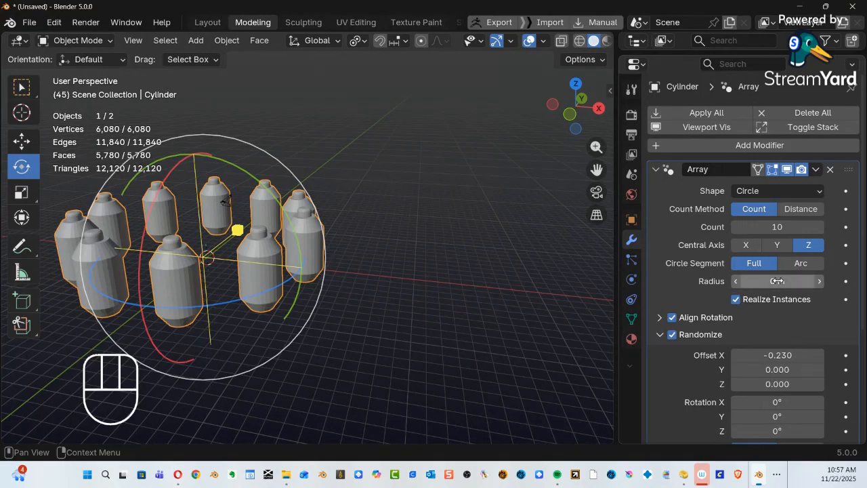
Try adjusting the bottle ring's size through the Radius value and the yellow viewport handle.
{"action": "mouse_move", "coordinate": [769, 280]}
{"action": "left_mouse_down"}
{"action": "mouse_move", "coordinate": [840, 281]}
{"action": "mouse_move", "coordinate": [768, 281]}
{"action": "left_mouse_up"}
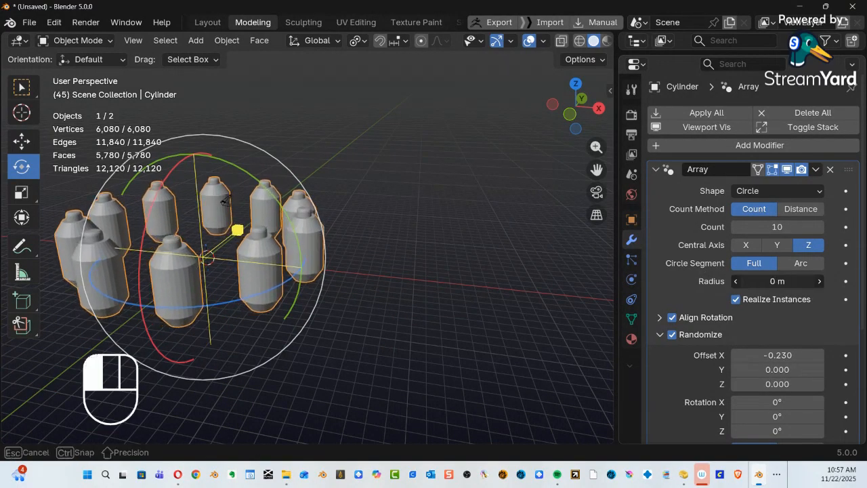
{"action": "left_click_drag", "start_coordinate": [235, 232], "coordinate": [235, 252]}
Collapse the Array modifier's settings, enlarge the Outliner, and disable the Cylinder in viewports.
{"action": "left_click", "coordinate": [681, 170]}
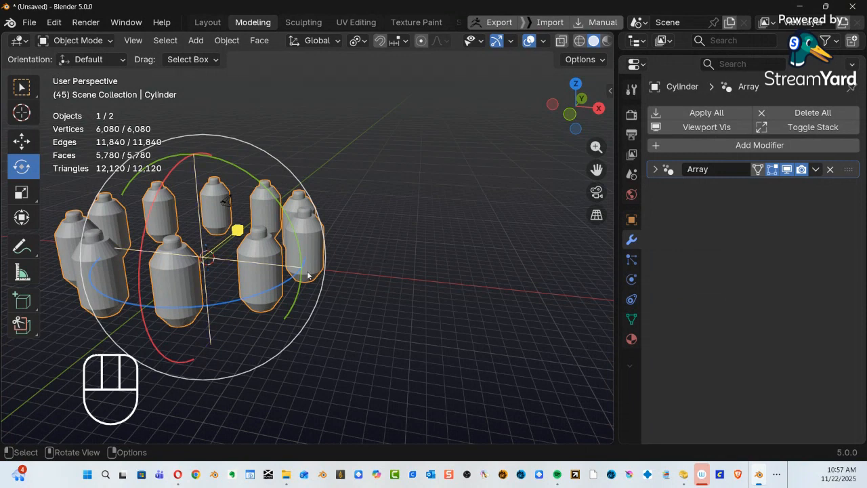
{"action": "left_click_drag", "start_coordinate": [734, 54], "coordinate": [707, 239]}
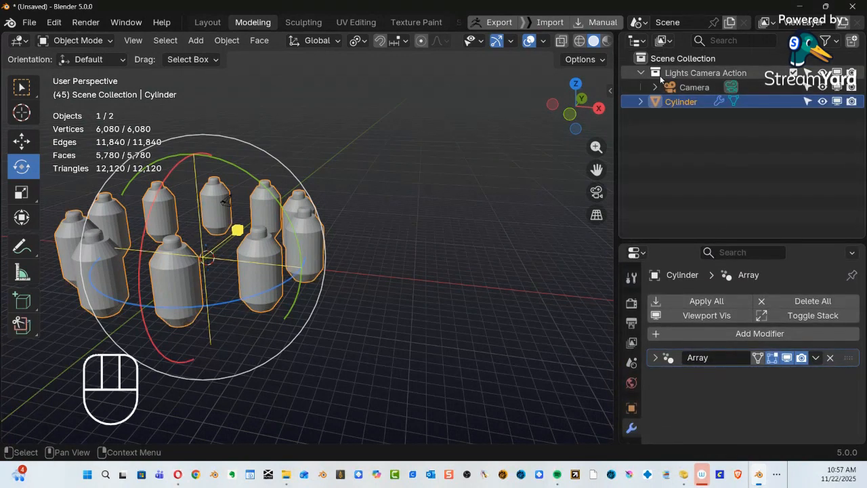
{"action": "left_click", "coordinate": [837, 102]}
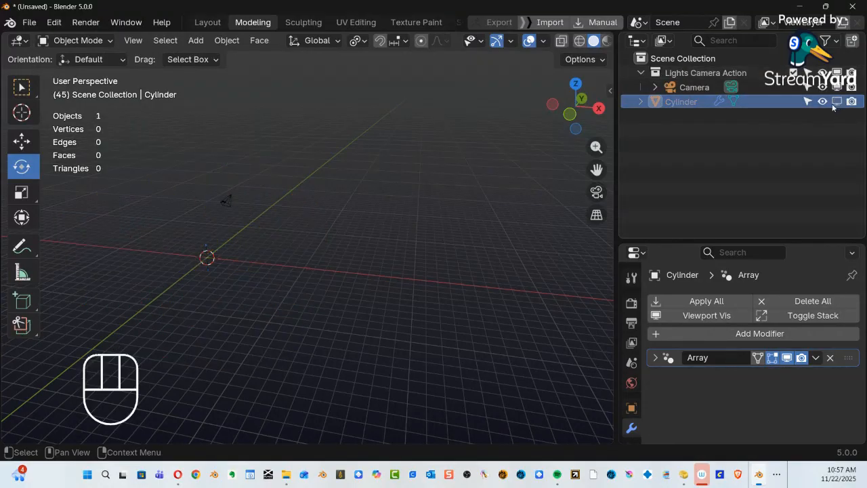
Start adding a new mesh object to the emptied scene.
{"action": "middle_click_drag", "start_coordinate": [287, 306], "coordinate": [290, 301], "text": "ctrl+alt"}
{"action": "key", "text": "shift+a"}
{"action": "mouse_move", "coordinate": [288, 164]}
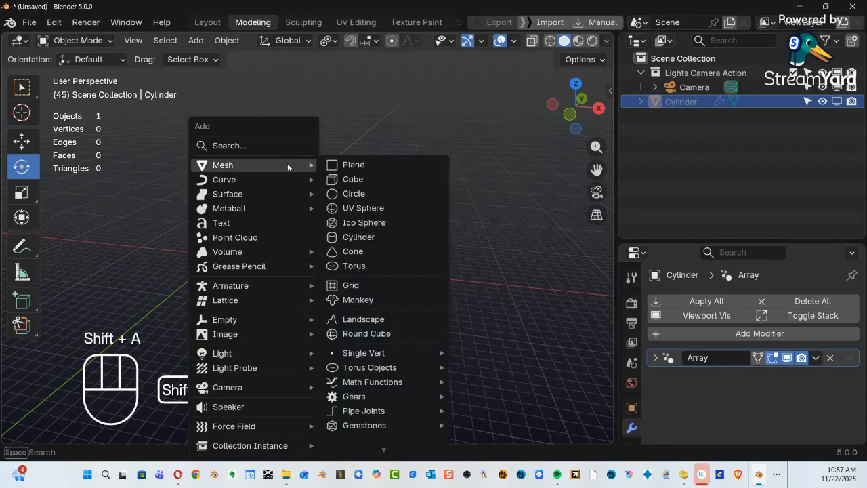
Add a plane enlarged to several times its default size and apply all its transforms.
{"action": "left_click", "coordinate": [385, 168]}
{"action": "key", "text": "s"}
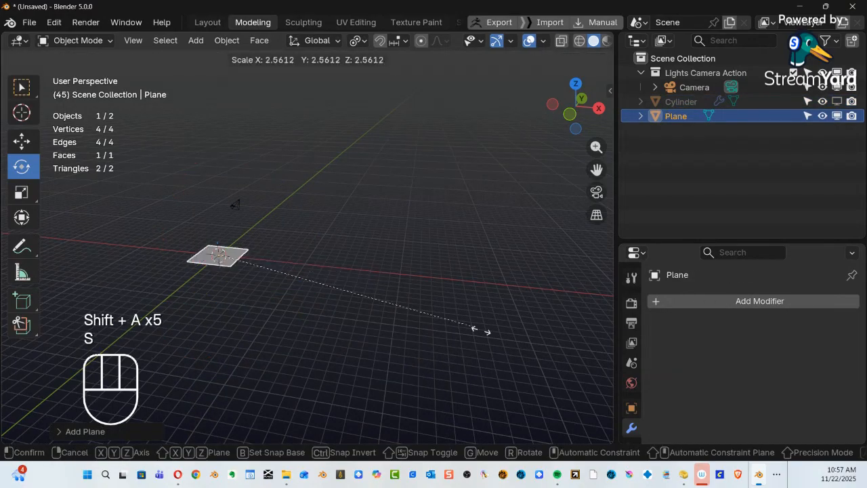
{"action": "left_click", "coordinate": [164, 201]}
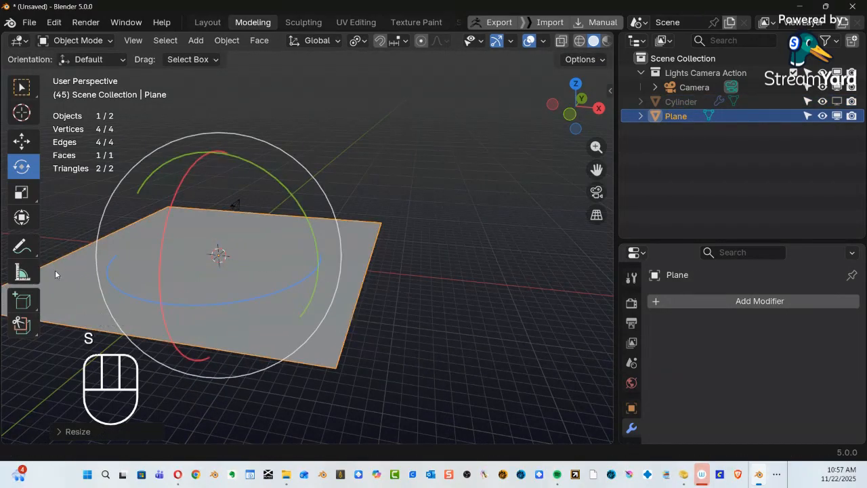
{"action": "key", "text": "ctrl+a"}
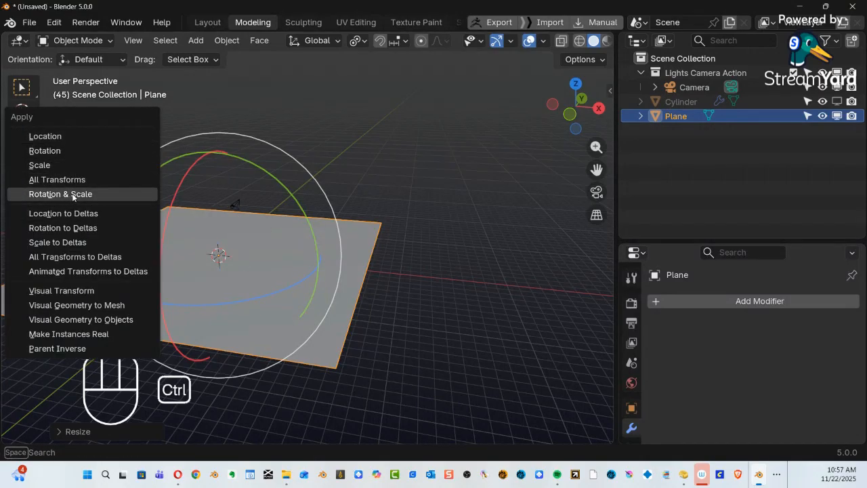
{"action": "left_click", "coordinate": [77, 179]}
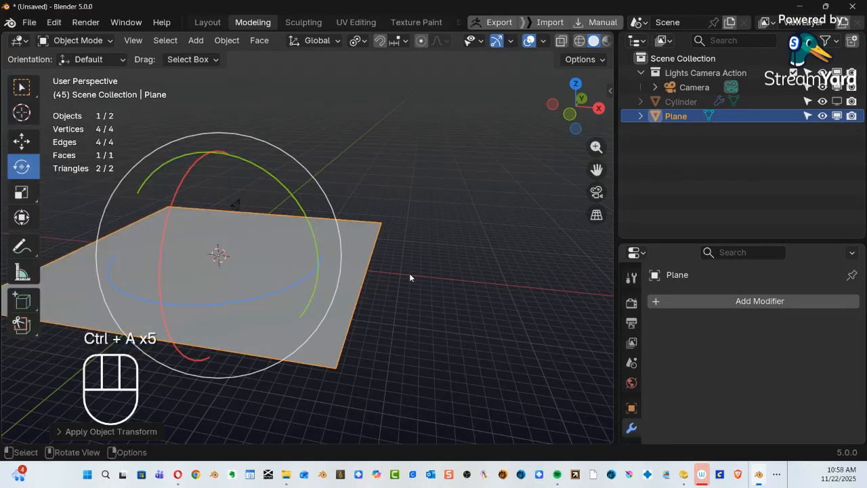
Subdivide the whole plane in Edit Mode with 100 cuts.
{"action": "key", "text": "Tab"}
{"action": "left_click", "coordinate": [509, 275]}
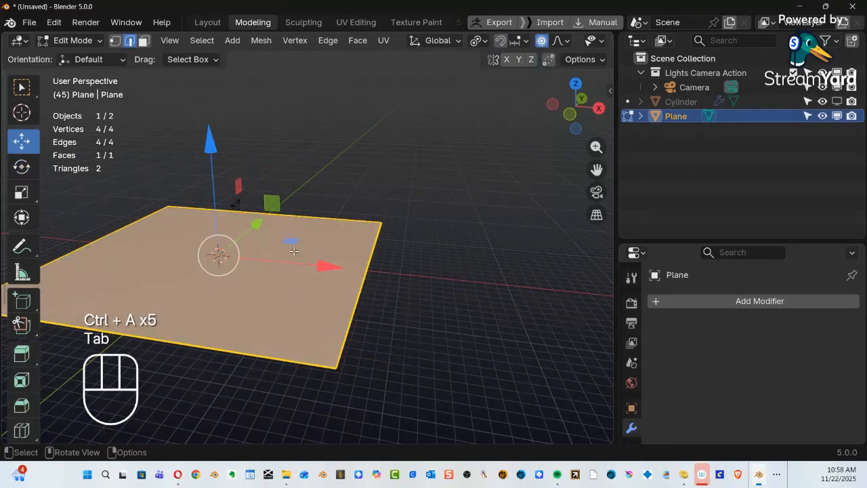
{"action": "right_click", "coordinate": [260, 242]}
{"action": "scroll", "coordinate": [217, 8], "scroll_direction": "up", "scroll_amount": 6}
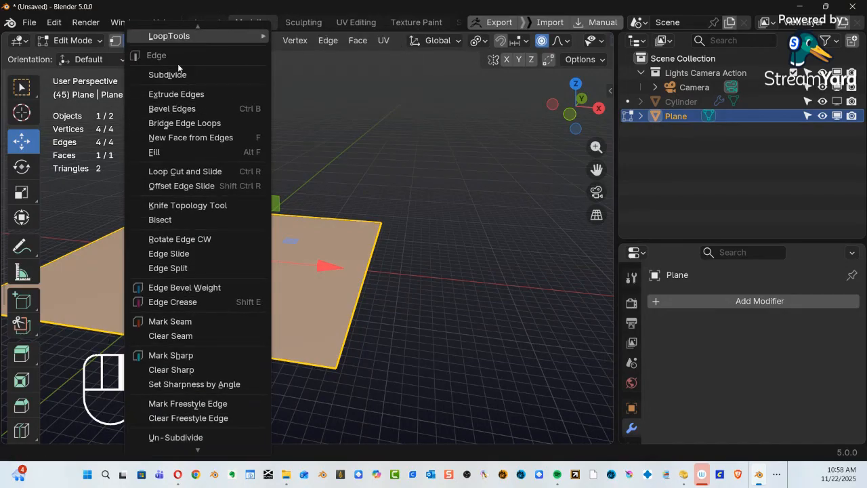
{"action": "left_click", "coordinate": [175, 75]}
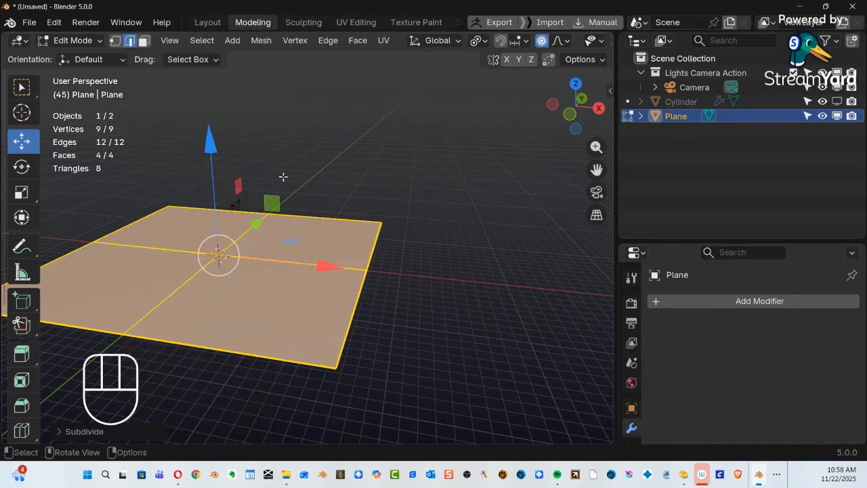
{"action": "left_click", "coordinate": [63, 431]}
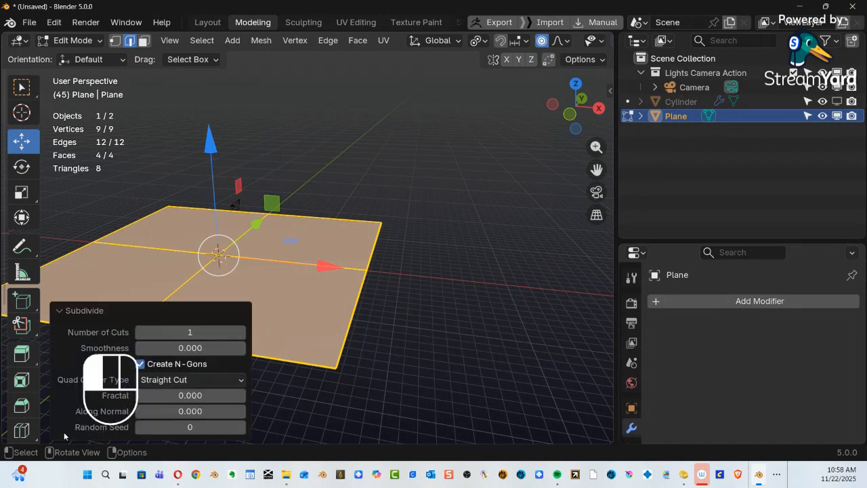
{"action": "left_click", "coordinate": [192, 335]}
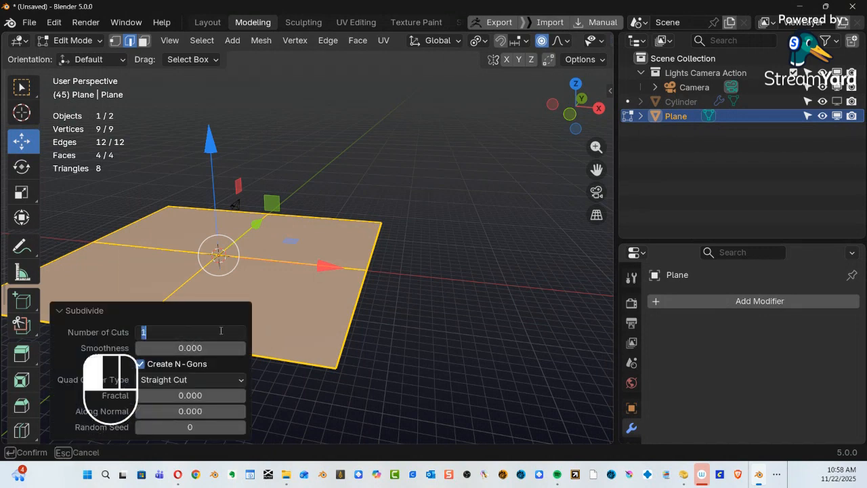
{"action": "type", "text": "100"}
{"action": "key", "text": "Return"}
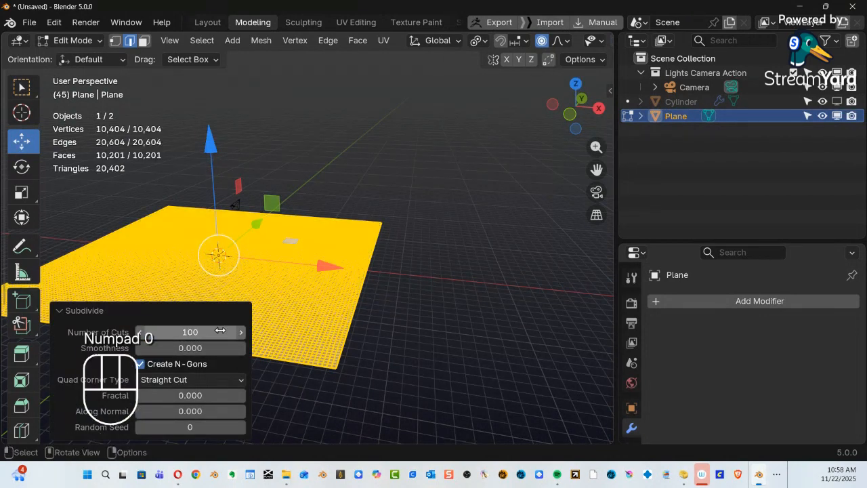
Return the plane to Object Mode.
{"action": "key", "text": "Tab"}
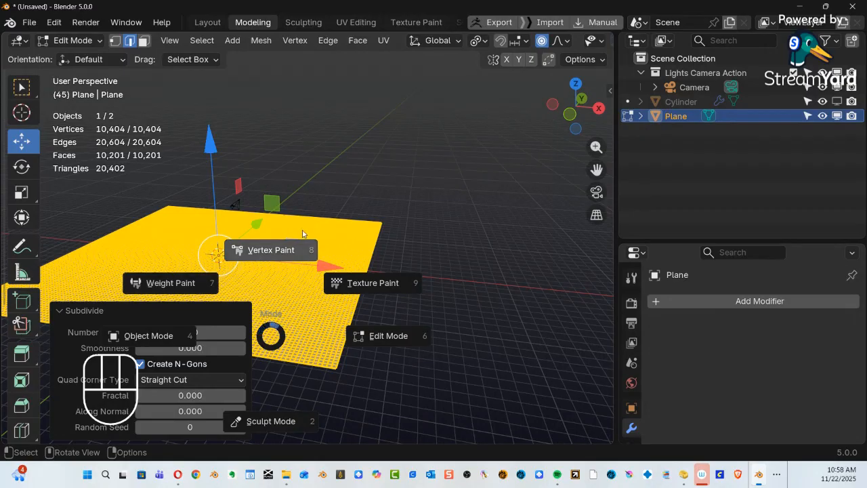
{"action": "left_click", "coordinate": [384, 170]}
{"action": "key", "text": "Tab"}
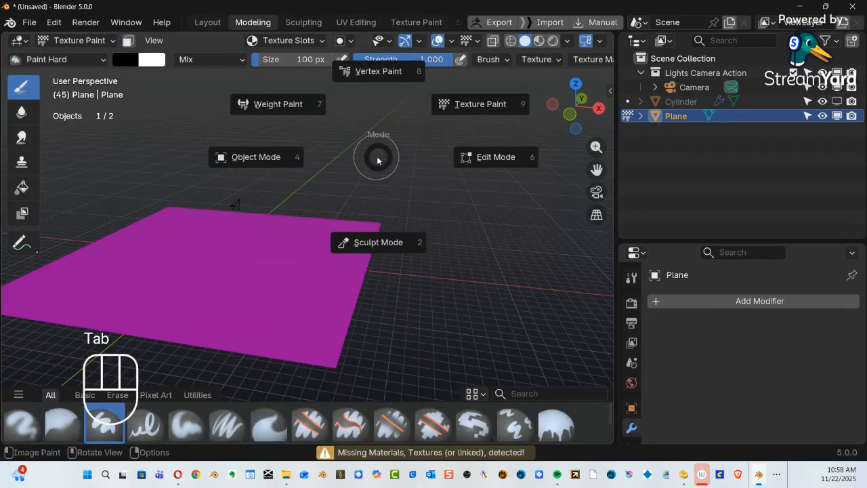
{"action": "left_click", "coordinate": [249, 164]}
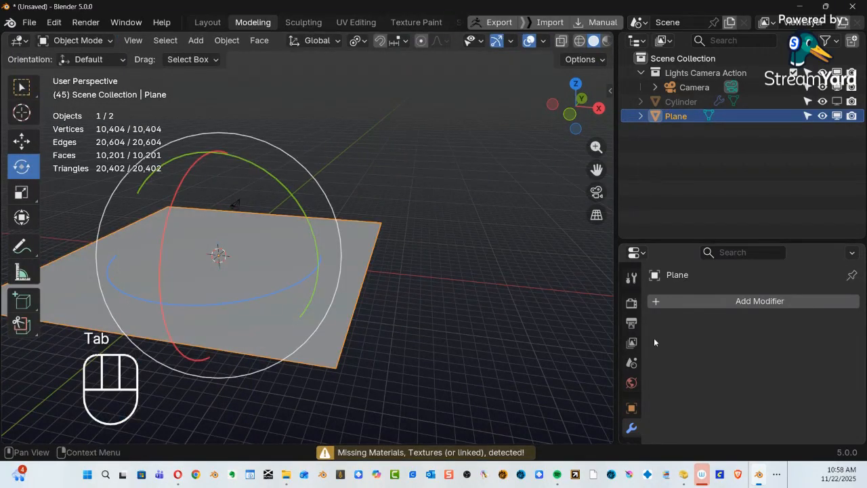
Enlarge the properties area and add a Displace modifier to the plane.
{"action": "left_click_drag", "start_coordinate": [756, 244], "coordinate": [755, 103]}
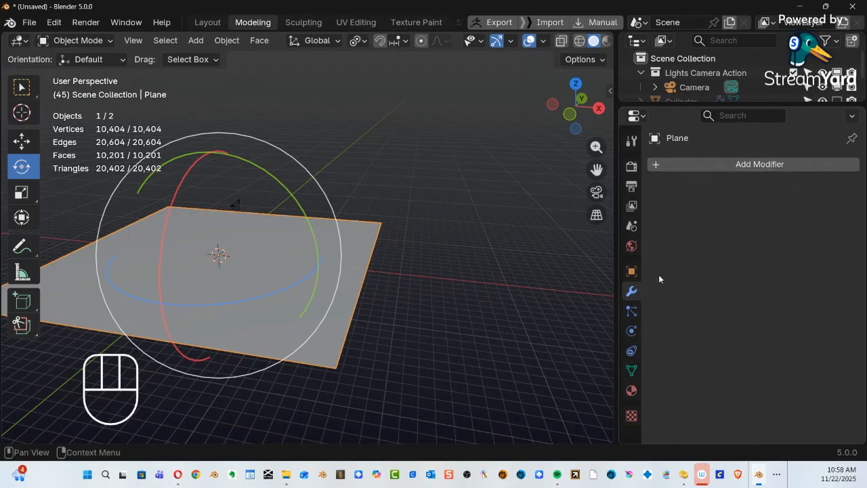
{"action": "left_click", "coordinate": [727, 164]}
{"action": "mouse_move", "coordinate": [728, 175]}
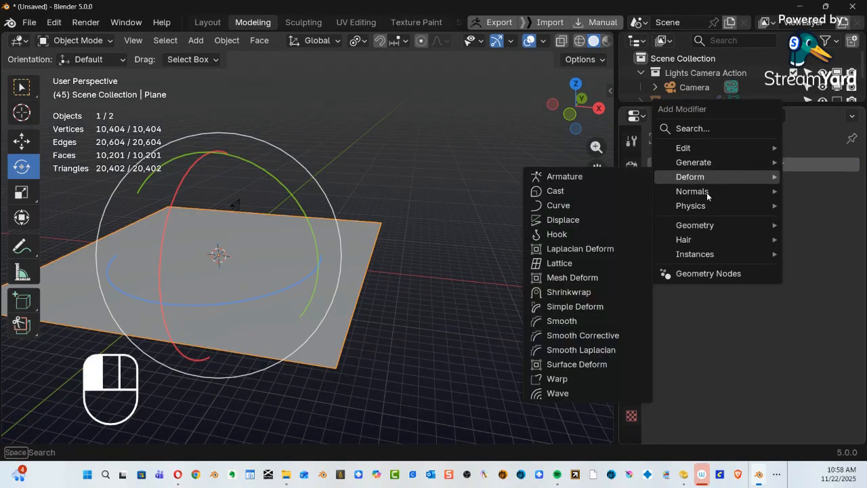
{"action": "left_click", "coordinate": [597, 224]}
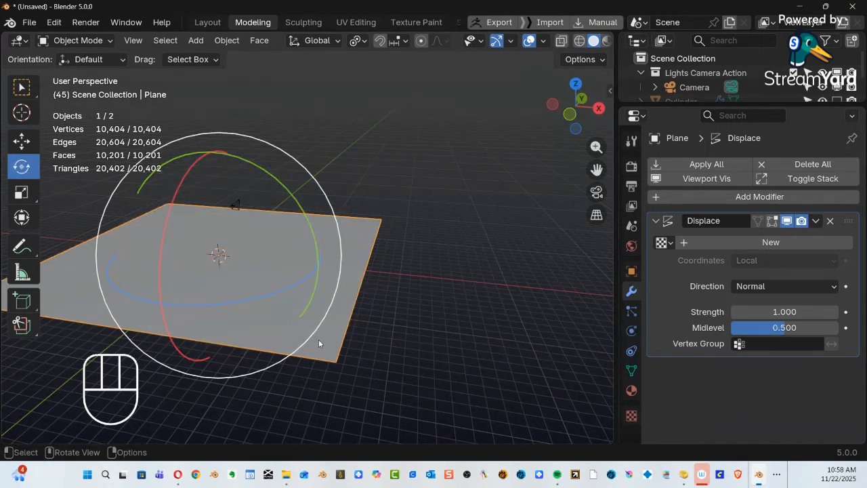
{"action": "middle_click_drag", "start_coordinate": [313, 351], "coordinate": [300, 332], "text": "alt"}
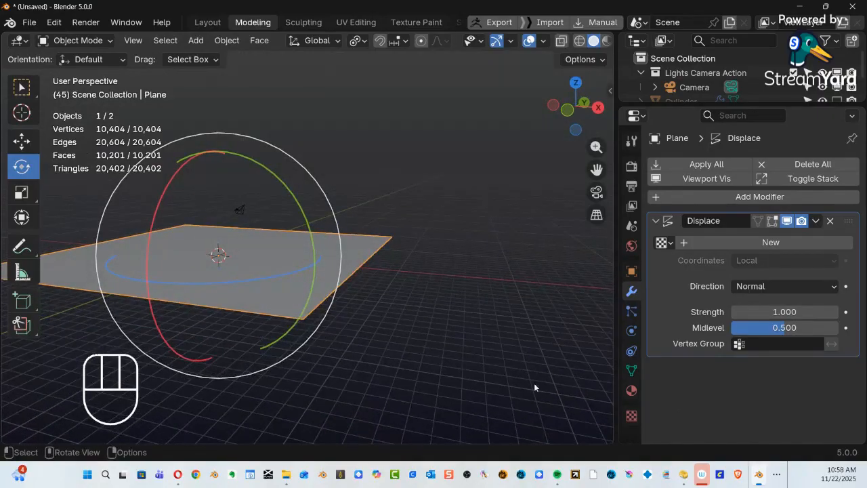
Create a new Clouds texture for the Displace modifier and raise the displacement strength to 2.600.
{"action": "left_click", "coordinate": [633, 417]}
{"action": "left_click", "coordinate": [774, 194]}
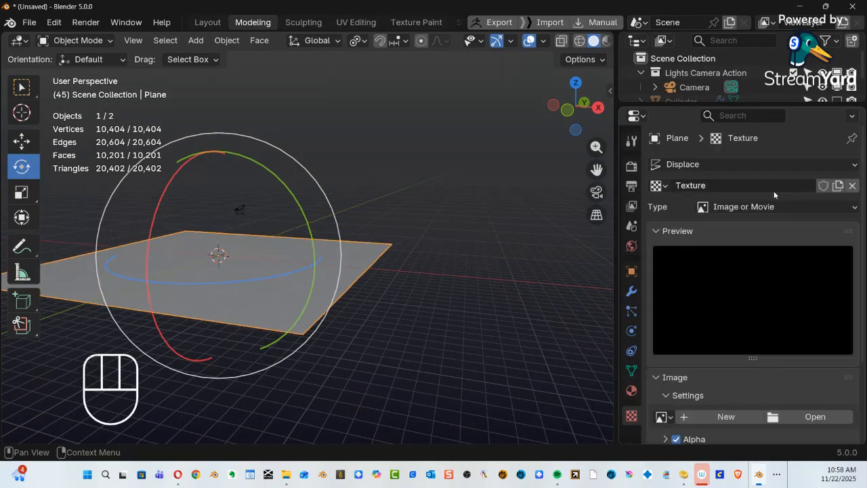
{"action": "left_click", "coordinate": [709, 208]}
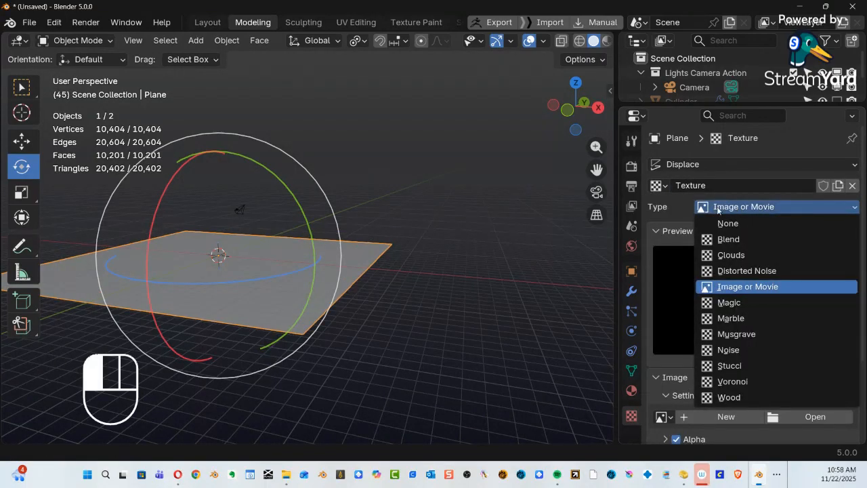
{"action": "left_click", "coordinate": [729, 255]}
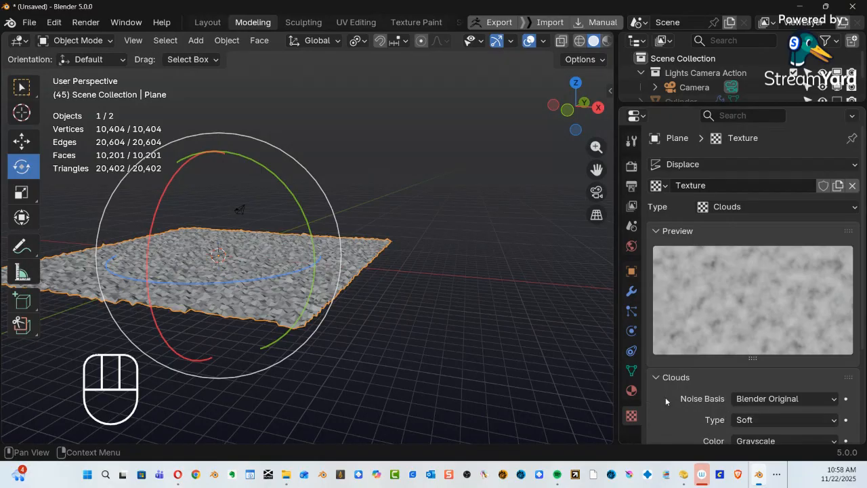
{"action": "left_click", "coordinate": [632, 292]}
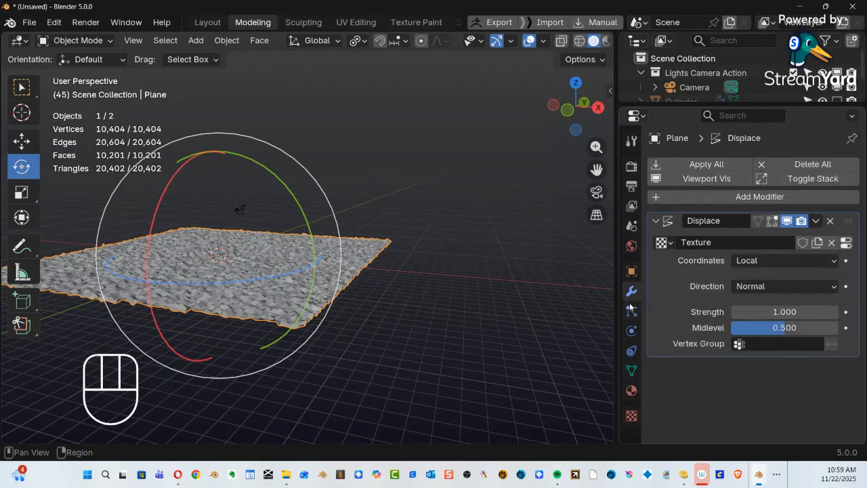
{"action": "mouse_move", "coordinate": [773, 312]}
{"action": "left_mouse_down"}
{"action": "mouse_move", "coordinate": [840, 312]}
{"action": "mouse_move", "coordinate": [787, 312]}
{"action": "left_mouse_up"}
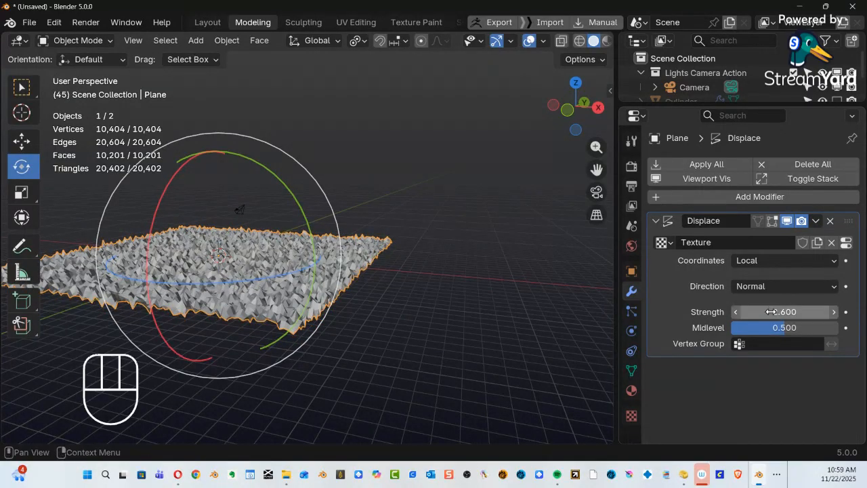
Set the Clouds texture's size to 10.
{"action": "left_click", "coordinate": [632, 417]}
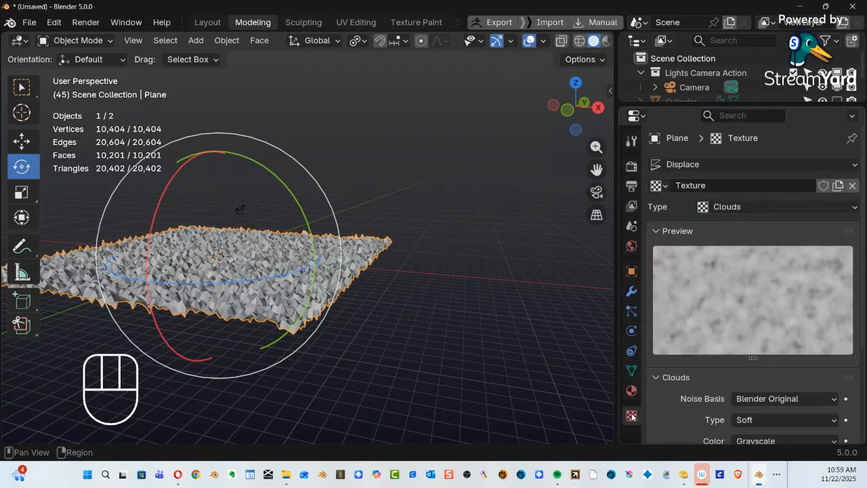
{"action": "scroll", "coordinate": [720, 400], "scroll_direction": "down", "scroll_amount": 4}
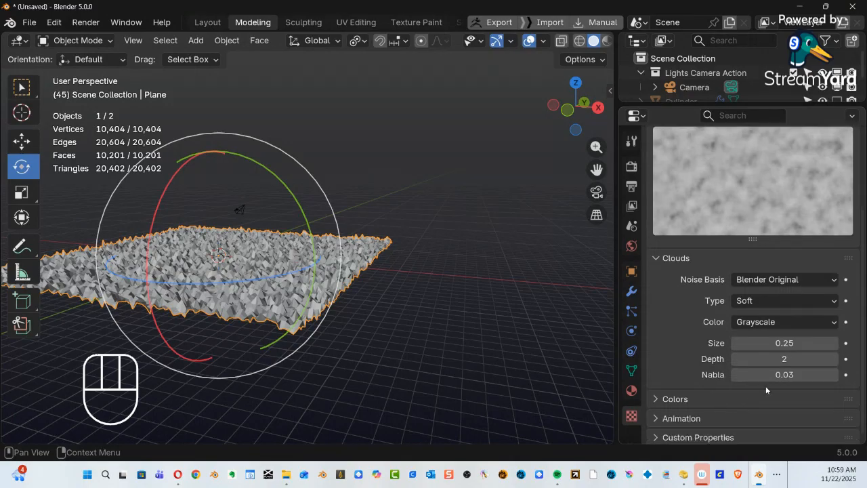
{"action": "left_click_drag", "start_coordinate": [776, 344], "coordinate": [838, 343]}
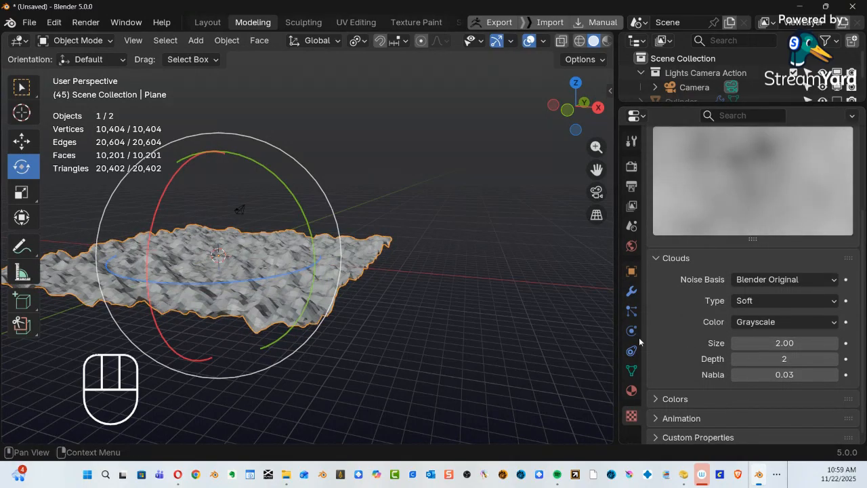
{"action": "left_click_drag", "start_coordinate": [768, 343], "coordinate": [786, 346]}
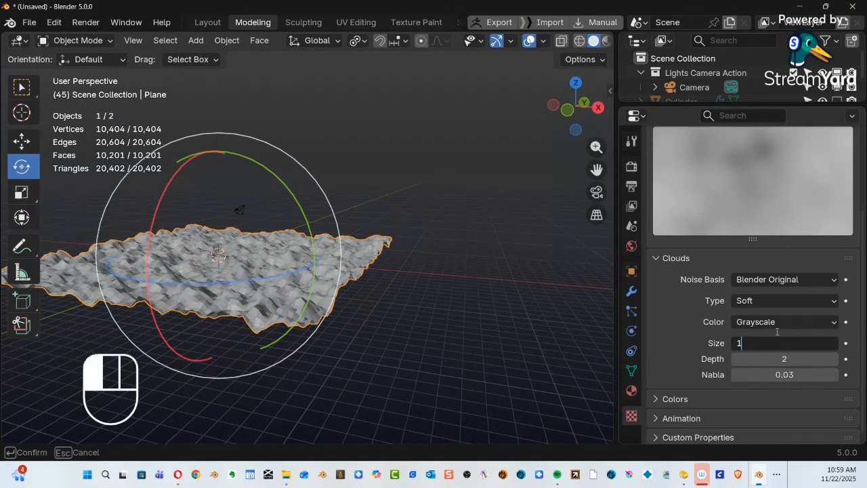
{"action": "type", "text": "10"}
{"action": "key", "text": "Return"}
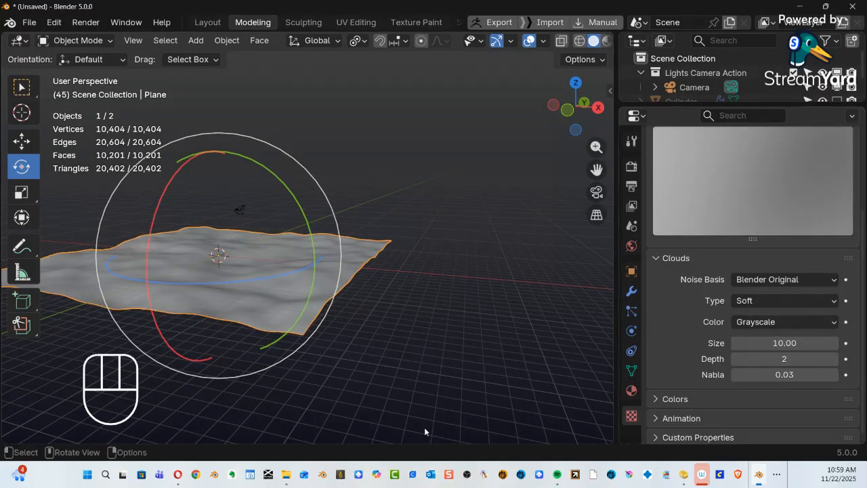
Raise the Displace modifier's strength to 9.000 to turn the plane into hilly terrain.
{"action": "left_click_drag", "start_coordinate": [385, 412], "coordinate": [359, 269], "text": "ctrl+alt"}
{"action": "left_click_drag", "start_coordinate": [359, 270], "coordinate": [246, 279], "text": "alt"}
{"action": "middle_click_drag", "start_coordinate": [245, 275], "coordinate": [311, 247], "text": "alt+shift"}
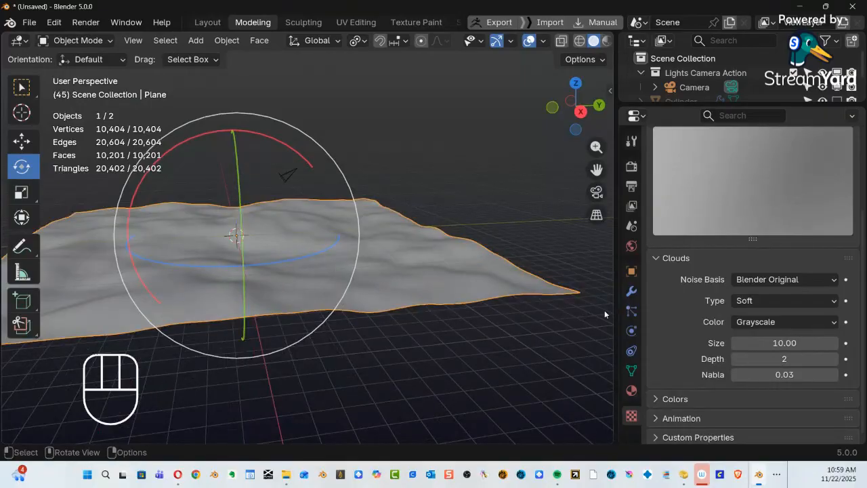
{"action": "left_click", "coordinate": [629, 295]}
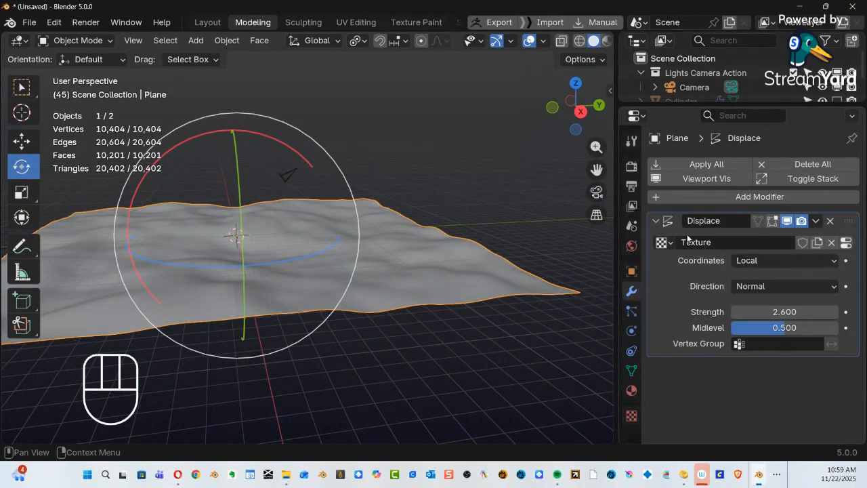
{"action": "left_click", "coordinate": [655, 222]}
{"action": "left_click", "coordinate": [654, 225]}
{"action": "left_click_drag", "start_coordinate": [782, 312], "coordinate": [840, 312]}
{"action": "left_click_drag", "start_coordinate": [785, 311], "coordinate": [800, 312]}
{"action": "middle_click_drag", "start_coordinate": [504, 296], "coordinate": [402, 260], "text": "alt"}
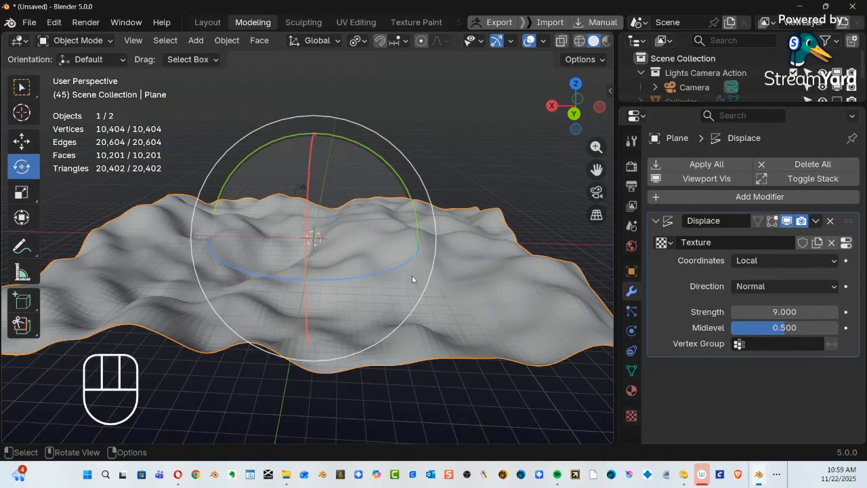
Add a Scatter on Surface modifier to the terrain and collapse the Displace modifier's settings.
{"action": "left_click", "coordinate": [745, 197]}
{"action": "mouse_move", "coordinate": [745, 197]}
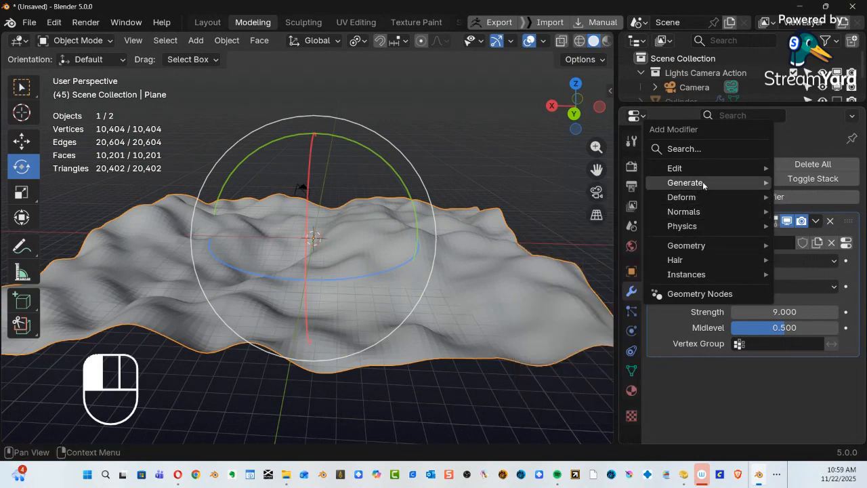
{"action": "mouse_move", "coordinate": [704, 183]}
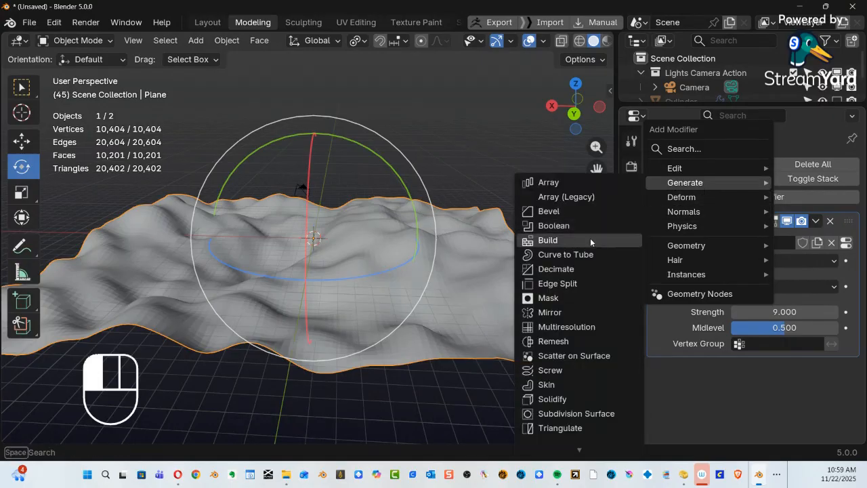
{"action": "left_click", "coordinate": [562, 360]}
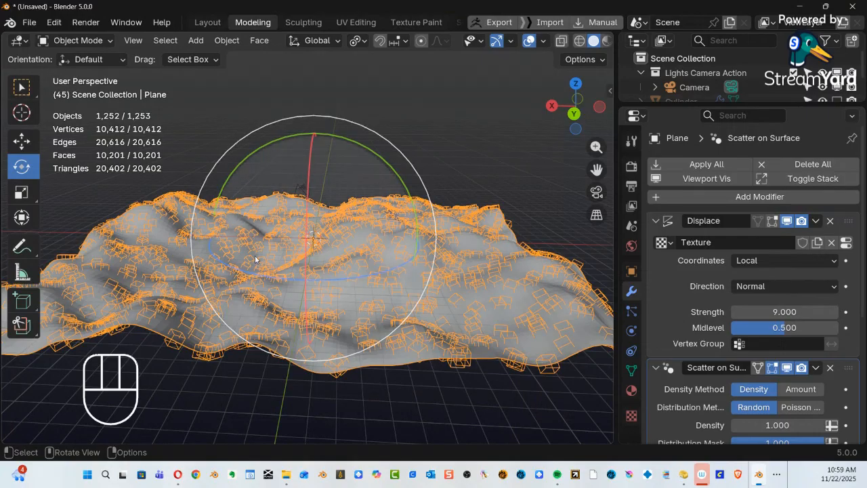
{"action": "middle_click_drag", "start_coordinate": [273, 291], "coordinate": [453, 254], "text": "alt"}
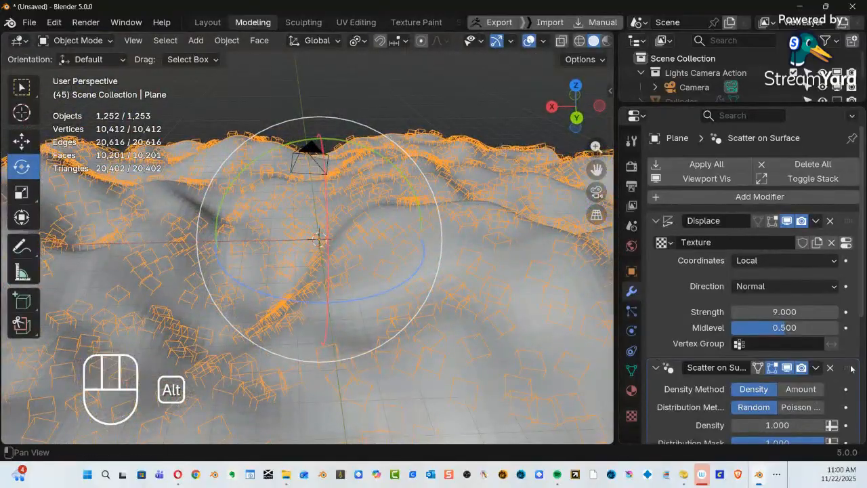
{"action": "left_click", "coordinate": [656, 221]}
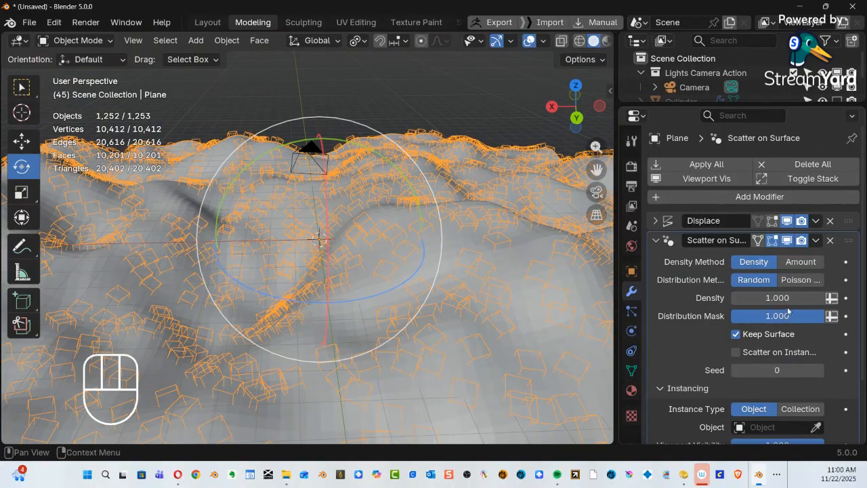
Lower the Scatter on Surface density to 0.410 and check the scattered instances across the terrain.
{"action": "left_click_drag", "start_coordinate": [771, 298], "coordinate": [678, 299]}
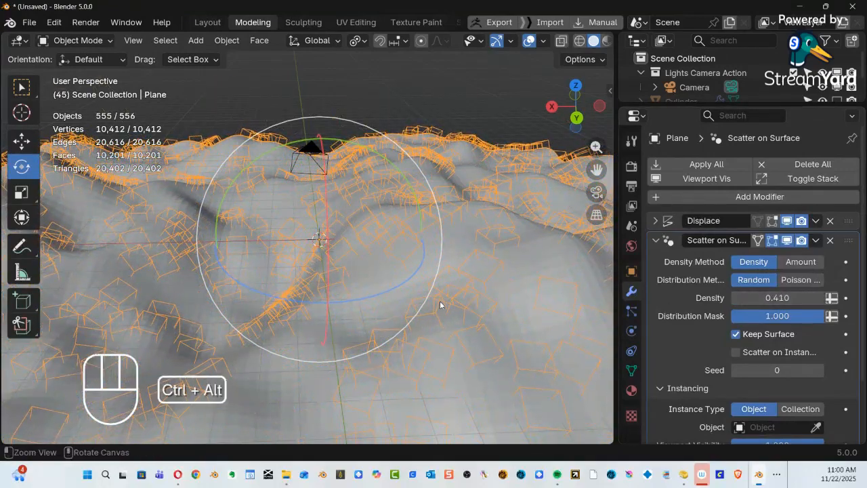
{"action": "middle_click_drag", "start_coordinate": [457, 267], "coordinate": [220, 225], "text": "ctrl+alt"}
{"action": "middle_click_drag", "start_coordinate": [292, 281], "coordinate": [309, 250], "text": "ctrl+alt"}
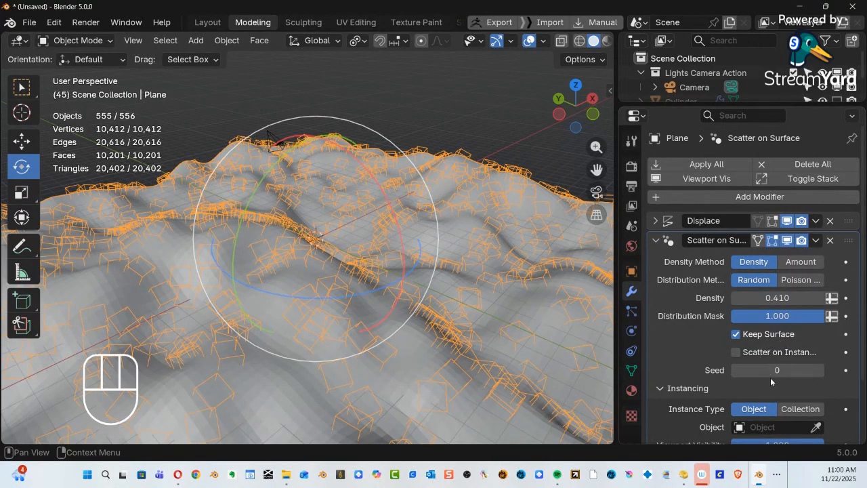
{"action": "scroll", "coordinate": [766, 380], "scroll_direction": "down", "scroll_amount": 3}
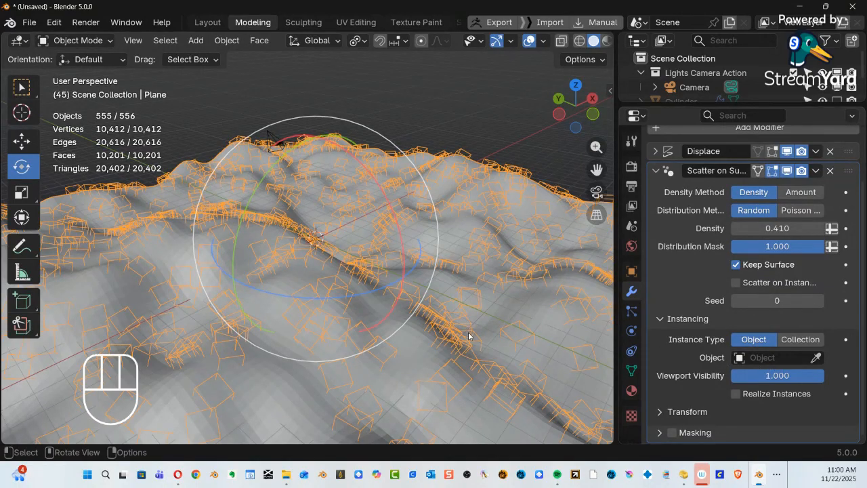
{"action": "left_click_drag", "start_coordinate": [455, 323], "coordinate": [379, 344], "text": "ctrl+alt"}
{"action": "left_click", "coordinate": [29, 22]}
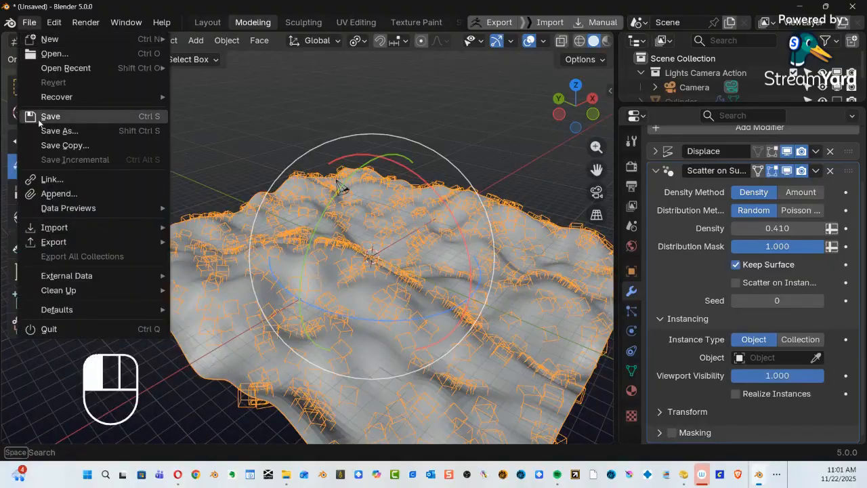
{"action": "mouse_move", "coordinate": [85, 229]}
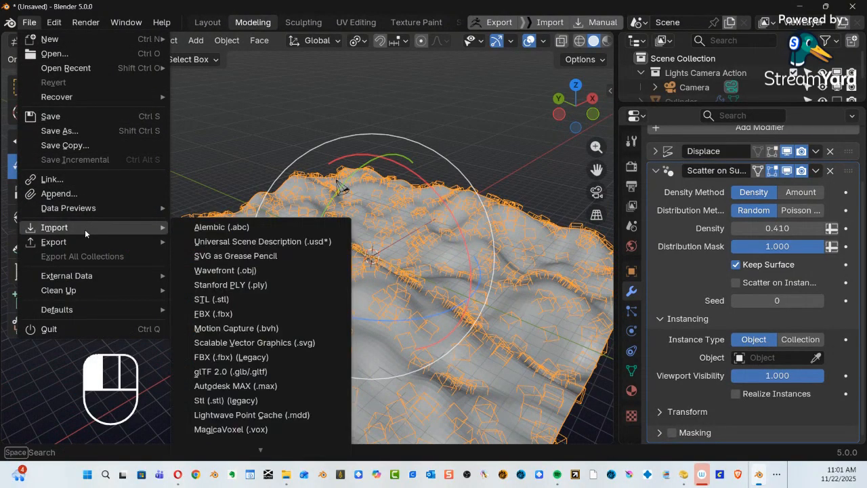
{"action": "mouse_move", "coordinate": [137, 236]}
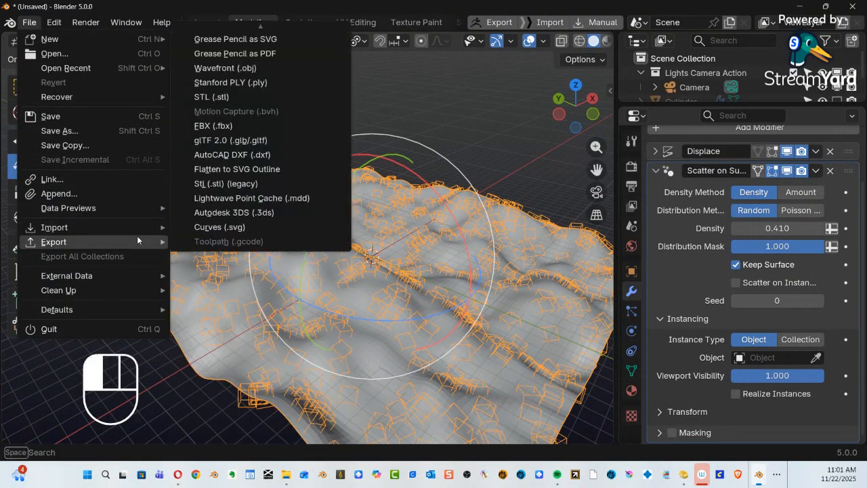
{"action": "mouse_move", "coordinate": [164, 225]}
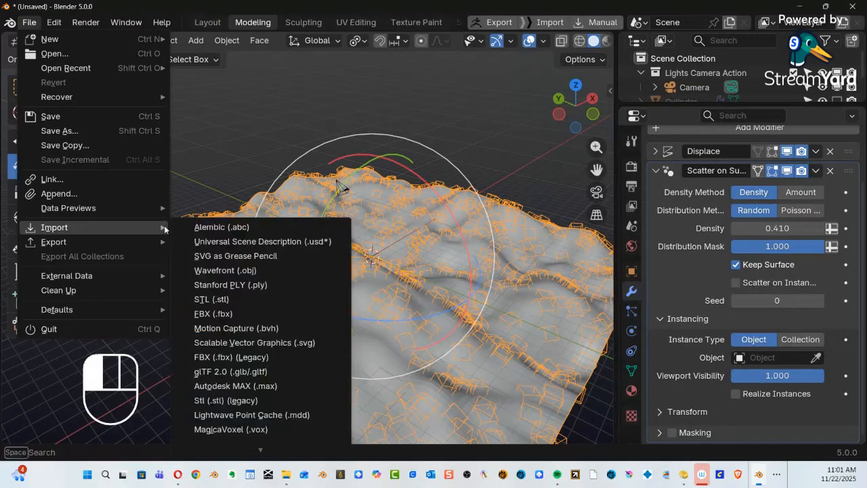
{"action": "left_click", "coordinate": [243, 312]}
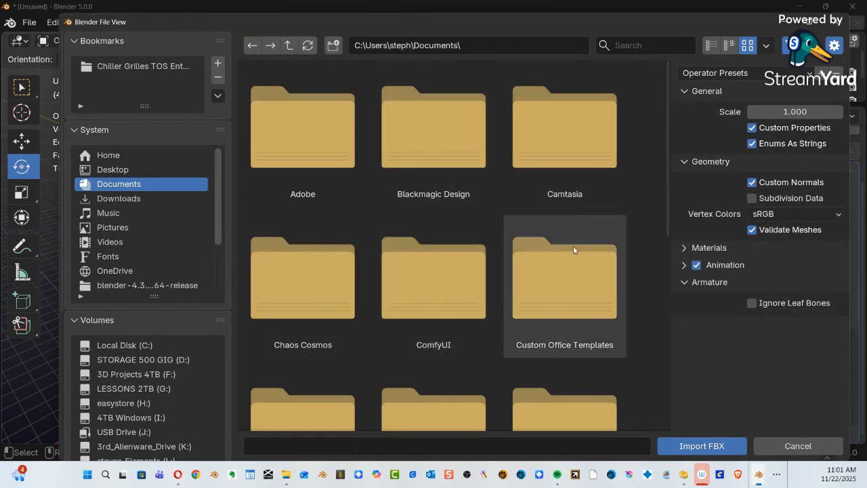
{"action": "left_click", "coordinate": [790, 444]}
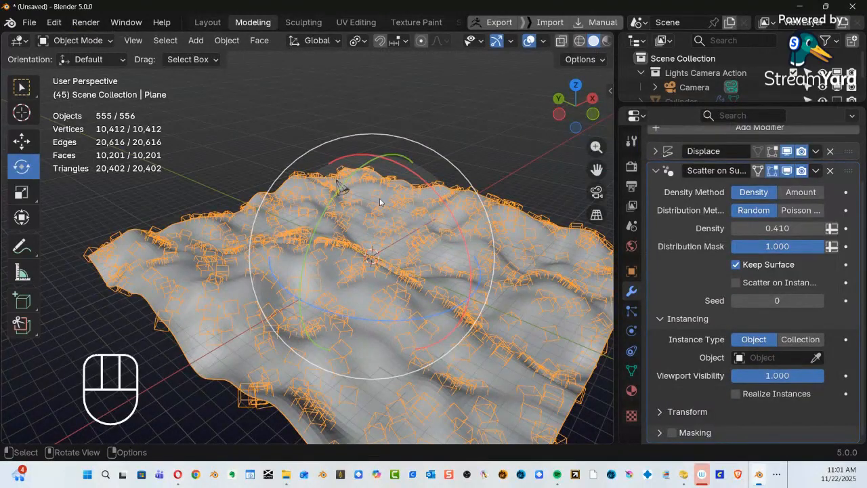
Save the scene as "Blend 5 Tutorial" in the Blender 5 New Features folder.
{"action": "key", "text": "ctrl+shift+s"}
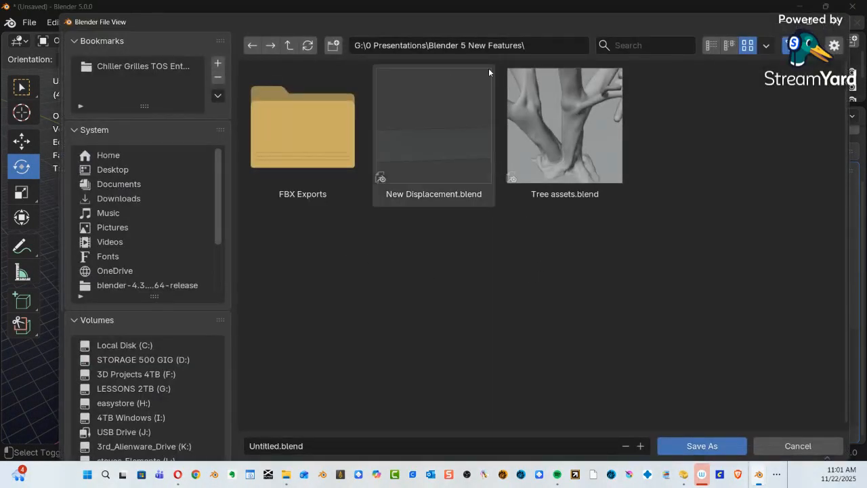
{"action": "left_click", "coordinate": [313, 448]}
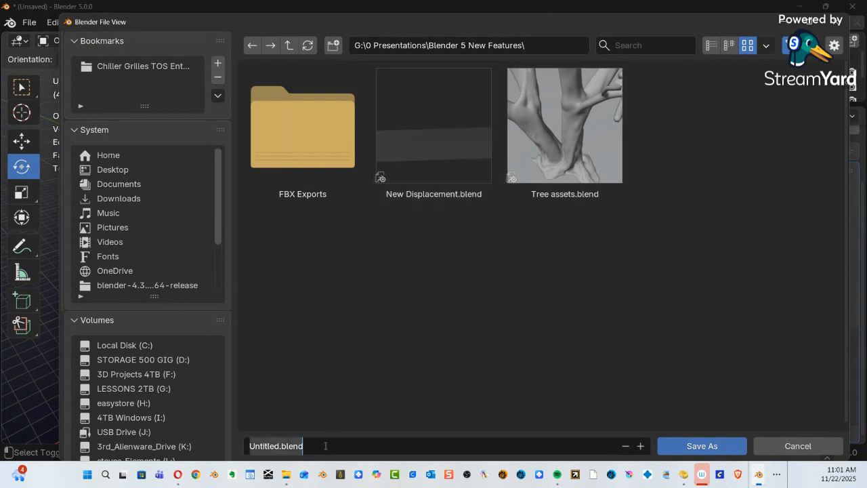
{"action": "type", "text": "Blend 5 Tutorial"}
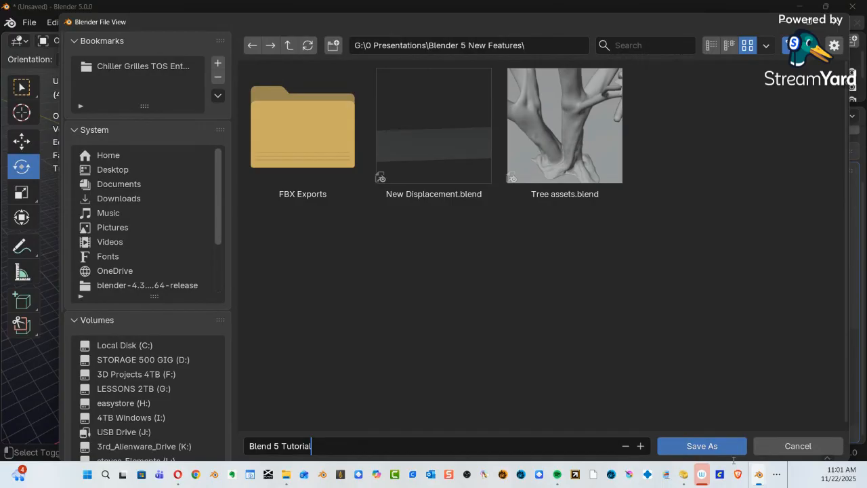
{"action": "left_click", "coordinate": [702, 446]}
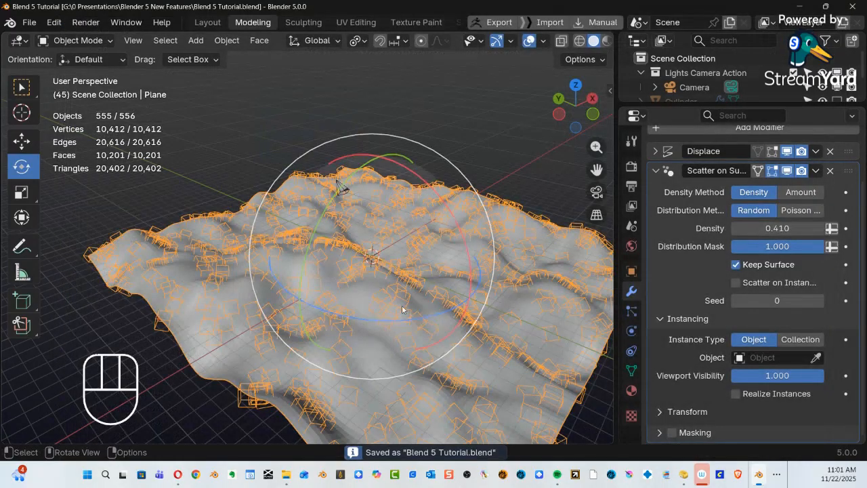
Import the FBX model tree_small_02_4k.fbx from its folder inside FBX Exports.
{"action": "mouse_move", "coordinate": [402, 310]}
{"action": "middle_mouse_down", "text": "alt+shift"}
{"action": "mouse_move", "coordinate": [375, 309]}
{"action": "mouse_move", "coordinate": [351, 331]}
{"action": "mouse_move", "coordinate": [418, 319]}
{"action": "mouse_move", "coordinate": [409, 317]}
{"action": "mouse_move", "coordinate": [416, 331]}
{"action": "mouse_move", "coordinate": [410, 325]}
{"action": "middle_mouse_up", "text": "alt+shift"}
{"action": "left_click", "coordinate": [29, 22]}
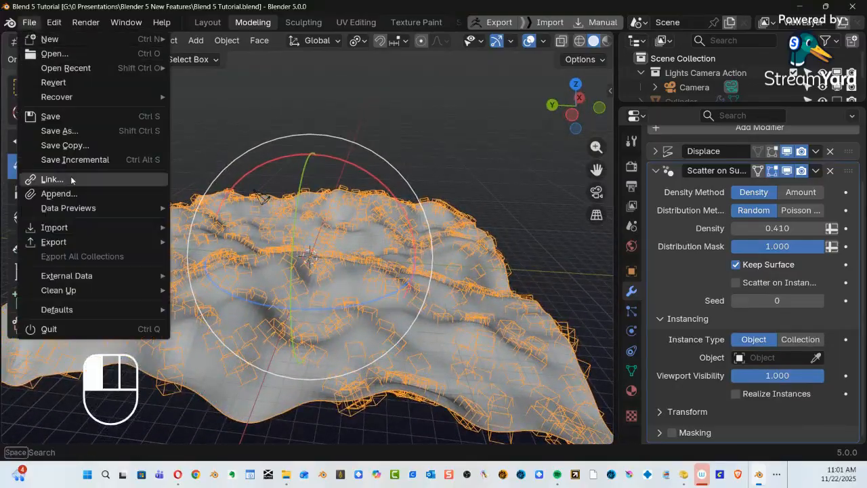
{"action": "mouse_move", "coordinate": [93, 226]}
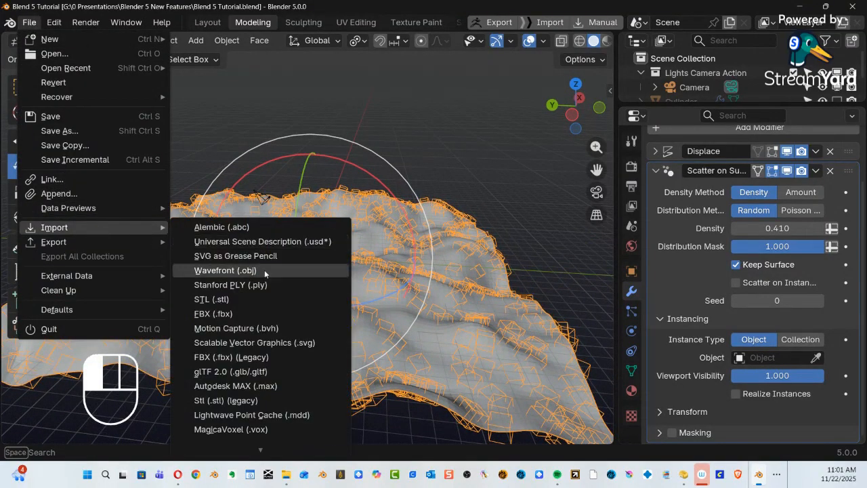
{"action": "left_click", "coordinate": [265, 313]}
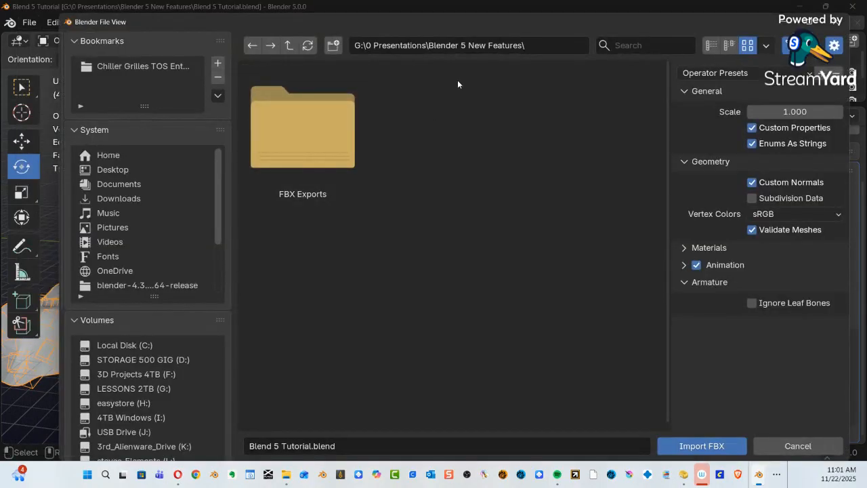
{"action": "double_click", "coordinate": [308, 140]}
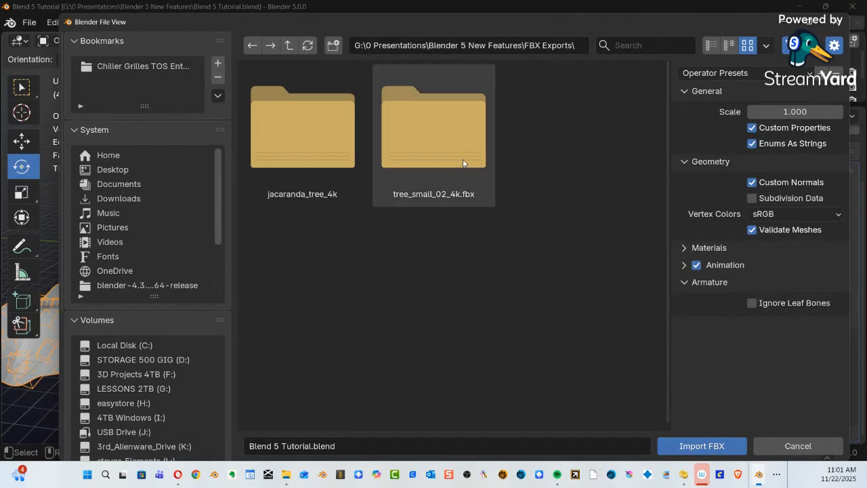
{"action": "double_click", "coordinate": [426, 166]}
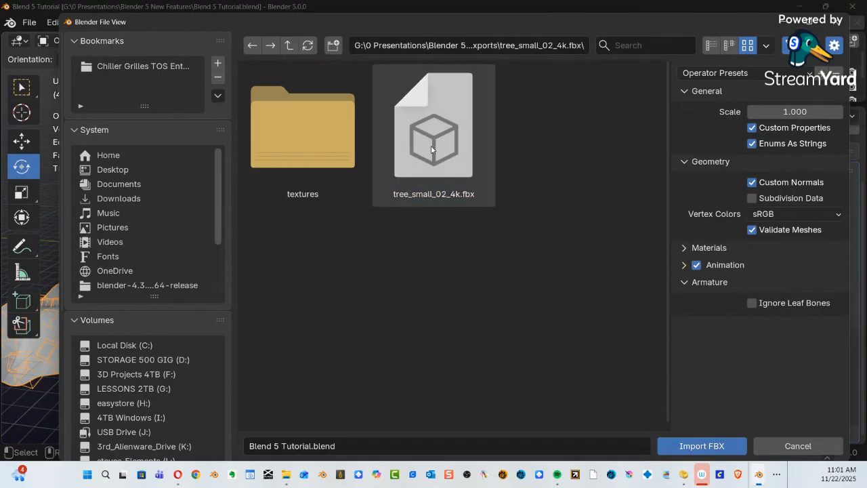
{"action": "double_click", "coordinate": [431, 149]}
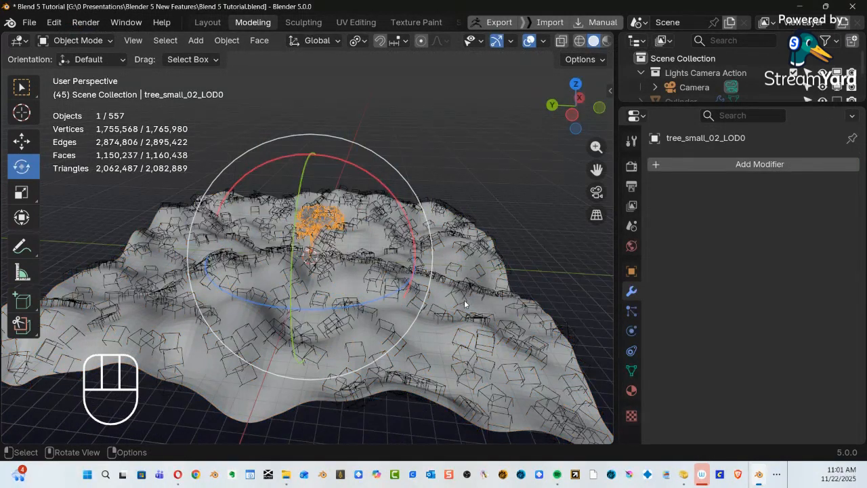
Move the imported tree about -32.3 m along the Y axis so it stands clear of the terrain.
{"action": "middle_click_drag", "start_coordinate": [381, 277], "coordinate": [377, 305], "text": "ctrl+alt"}
{"action": "middle_click_drag", "start_coordinate": [310, 242], "coordinate": [260, 232], "text": "alt+shift"}
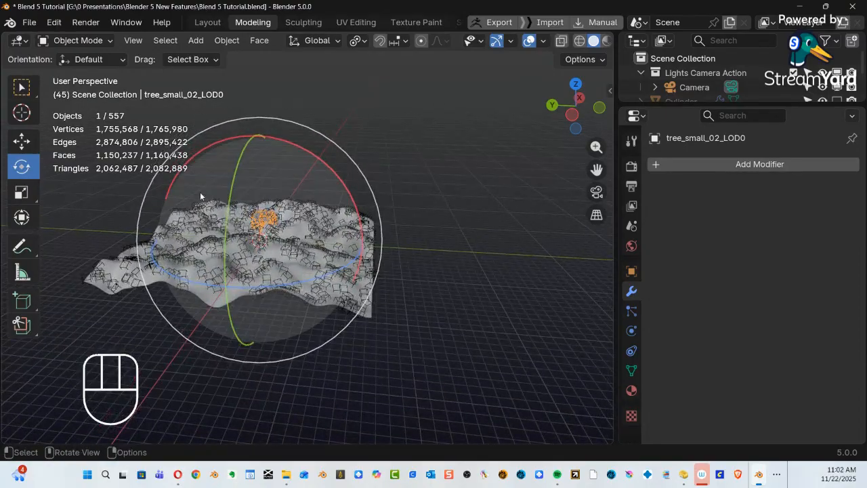
{"action": "left_click", "coordinate": [33, 140]}
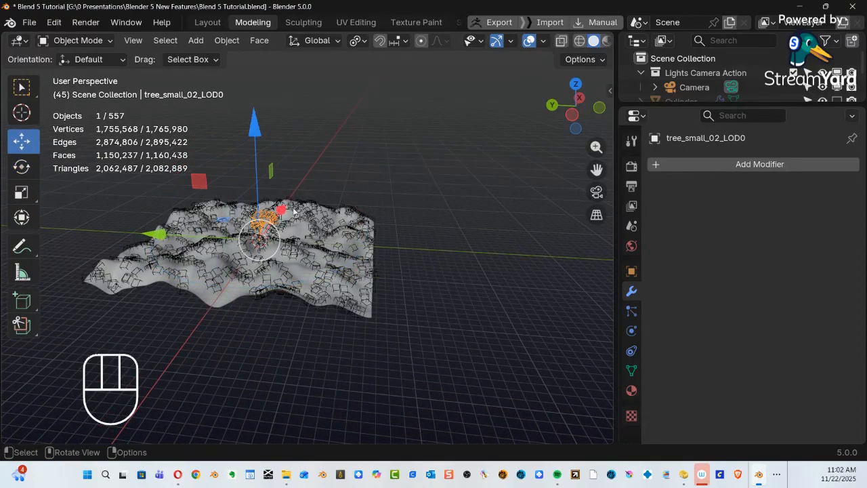
{"action": "left_click_drag", "start_coordinate": [180, 230], "coordinate": [385, 282]}
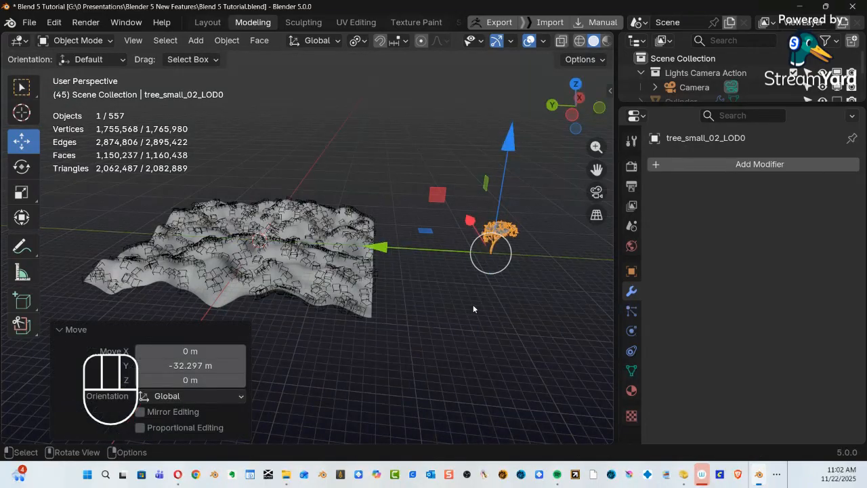
Select the terrain plane and set tree_small_02_LOD0 as the Scatter on Surface modifier's instance object.
{"action": "middle_click_drag", "start_coordinate": [307, 327], "coordinate": [308, 227], "text": "ctrl+alt"}
{"action": "middle_click_drag", "start_coordinate": [348, 200], "coordinate": [339, 247], "text": "alt+shift"}
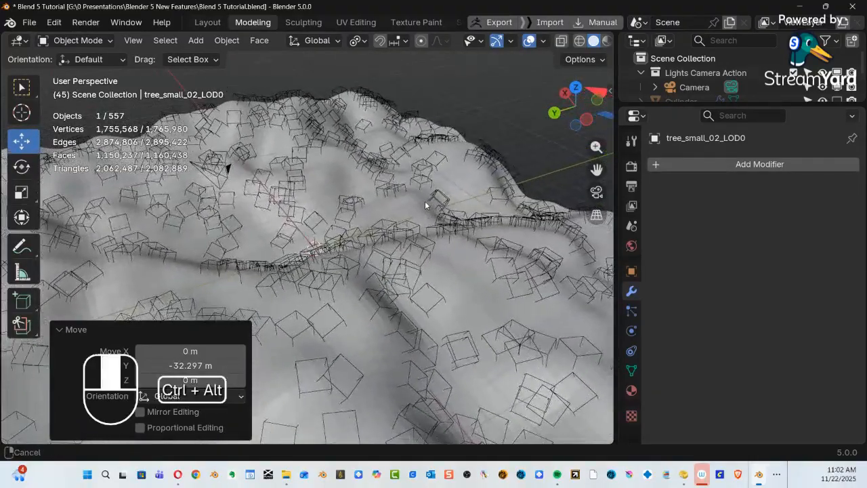
{"action": "left_click", "coordinate": [340, 294]}
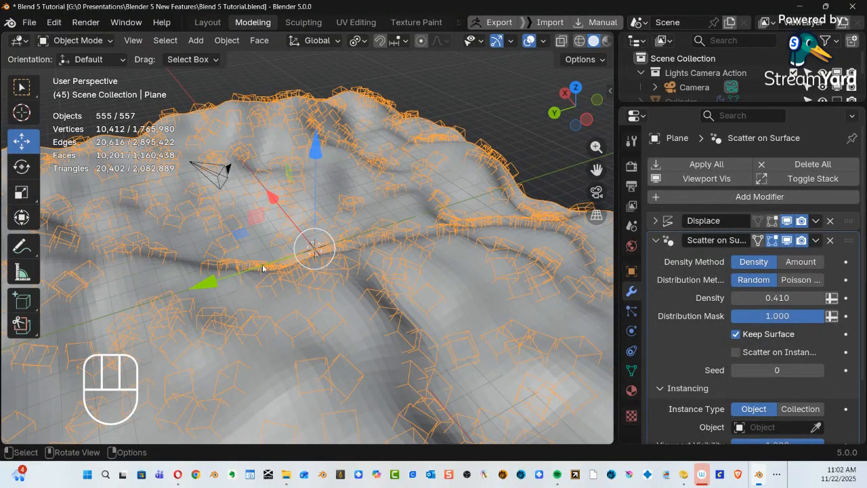
{"action": "middle_click_drag", "start_coordinate": [306, 277], "coordinate": [278, 243], "text": "ctrl+alt"}
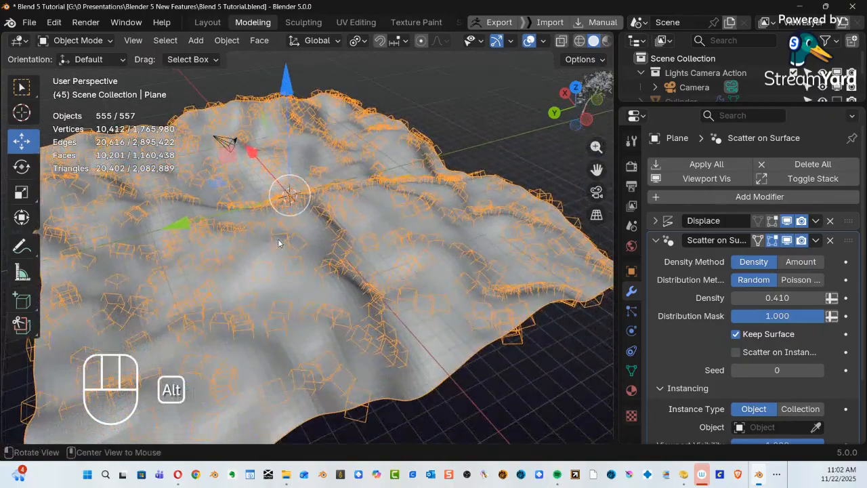
{"action": "scroll", "coordinate": [745, 371], "scroll_direction": "down", "scroll_amount": 3}
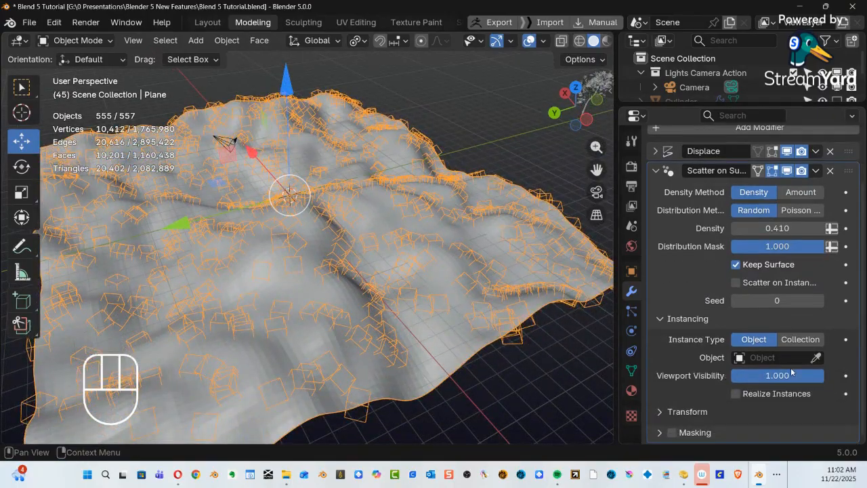
{"action": "left_click", "coordinate": [750, 359]}
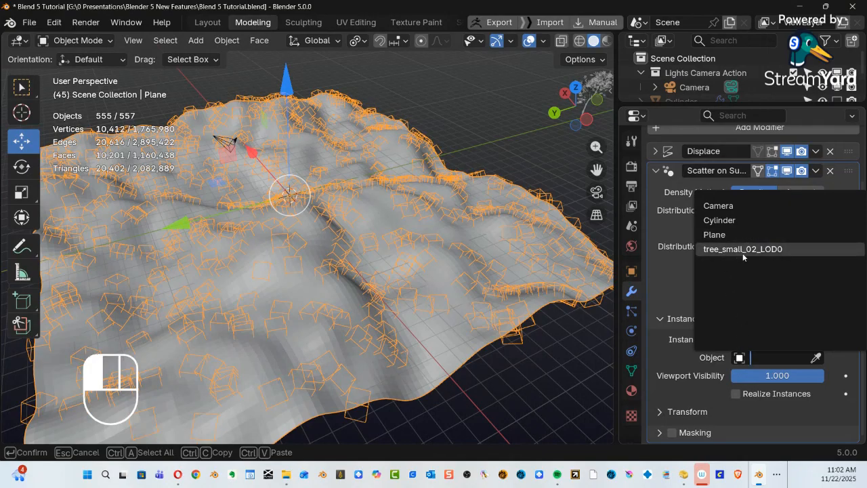
{"action": "key", "text": "Return"}
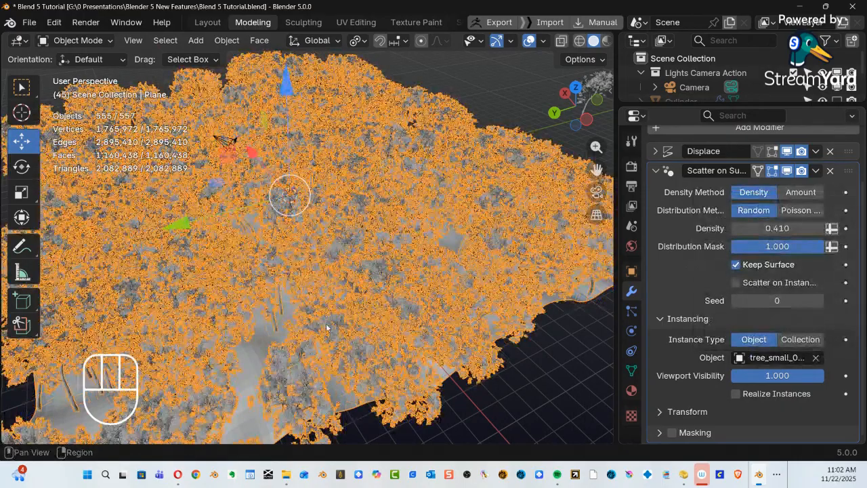
Widen the modifier settings area and thin out the scattered trees by lowering the density to 0.171.
{"action": "middle_click_drag", "start_coordinate": [409, 360], "coordinate": [511, 359]}
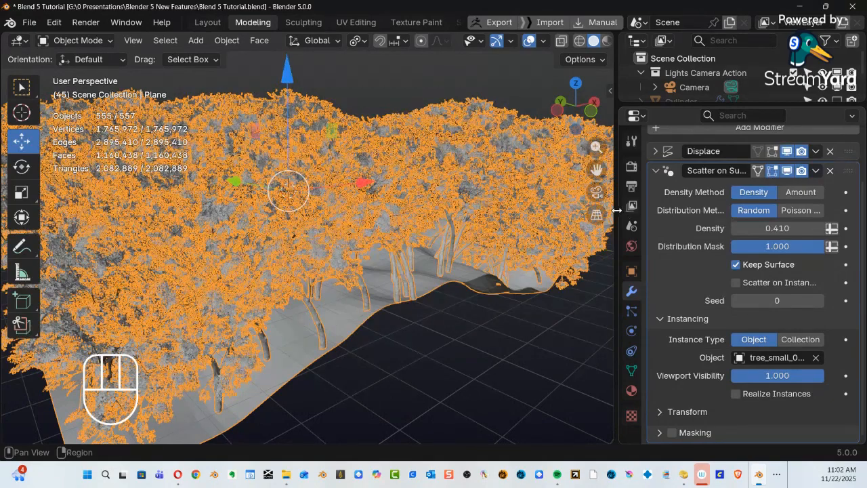
{"action": "left_click_drag", "start_coordinate": [616, 211], "coordinate": [549, 209]}
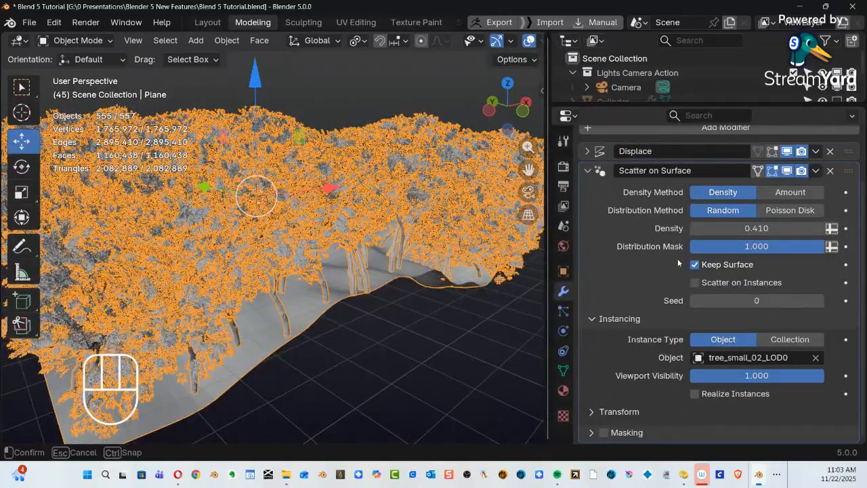
{"action": "left_click_drag", "start_coordinate": [679, 263], "coordinate": [756, 235]}
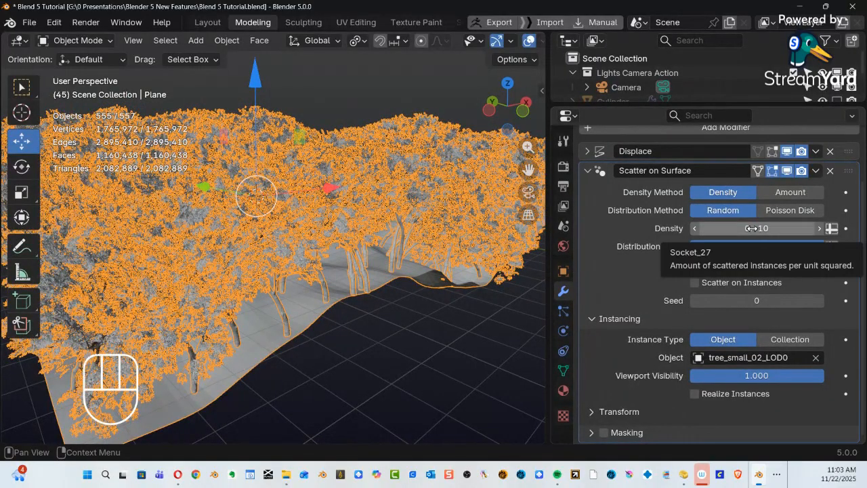
{"action": "left_click_drag", "start_coordinate": [752, 228], "coordinate": [569, 228], "text": "shift"}
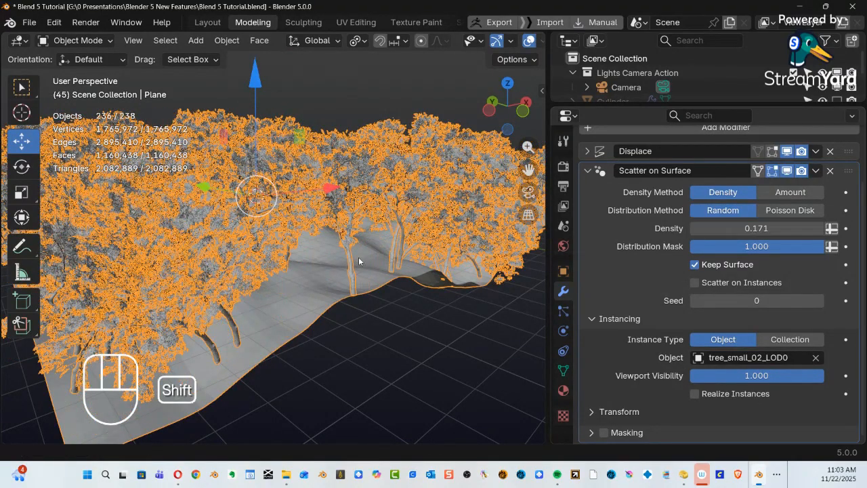
{"action": "middle_click_drag", "start_coordinate": [360, 261], "coordinate": [31, 260], "text": "alt"}
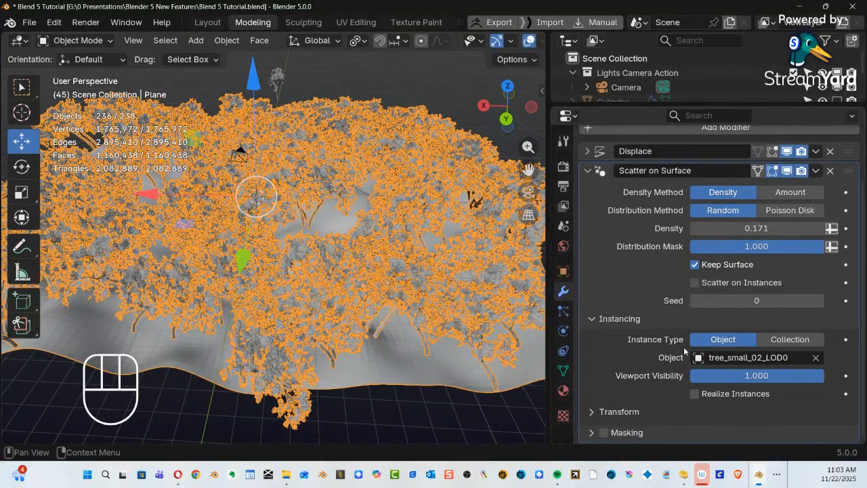
Enable Randomize in the Scatter on Surface transform settings and set the uniform random scale to 0.398.
{"action": "left_click", "coordinate": [588, 413]}
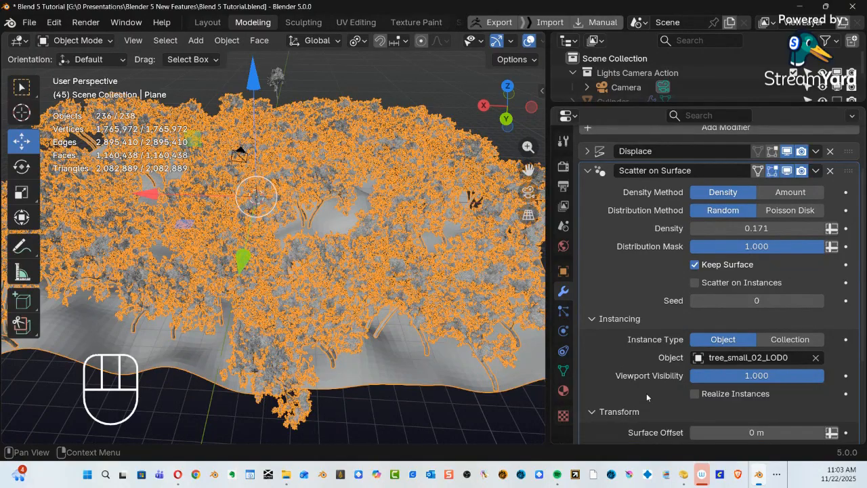
{"action": "scroll", "coordinate": [647, 394], "scroll_direction": "down", "scroll_amount": 5}
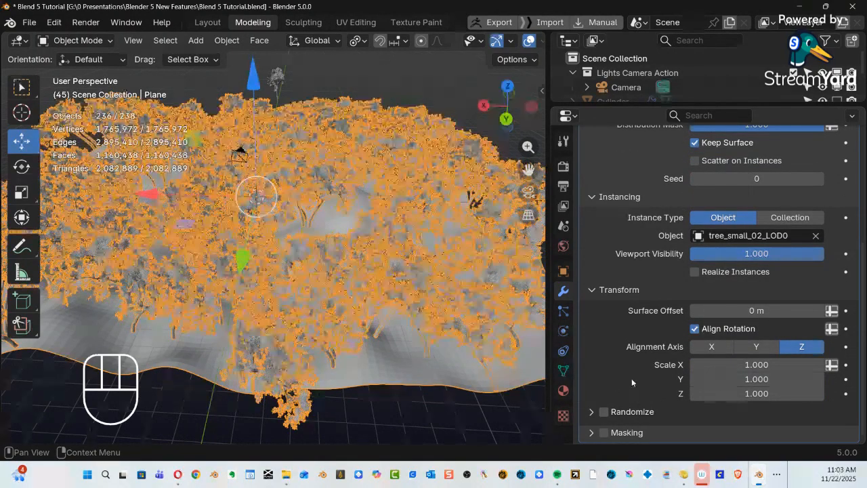
{"action": "key", "text": "alt"}
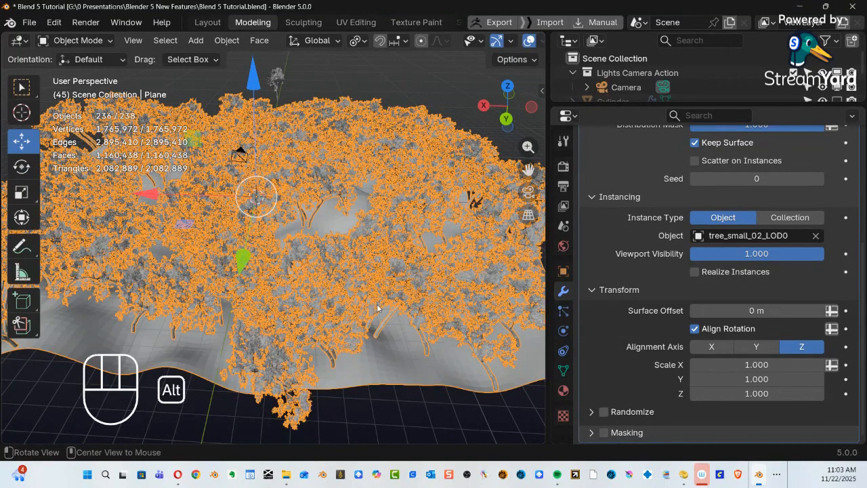
{"action": "middle_click_drag", "start_coordinate": [378, 309], "coordinate": [473, 323], "text": "alt"}
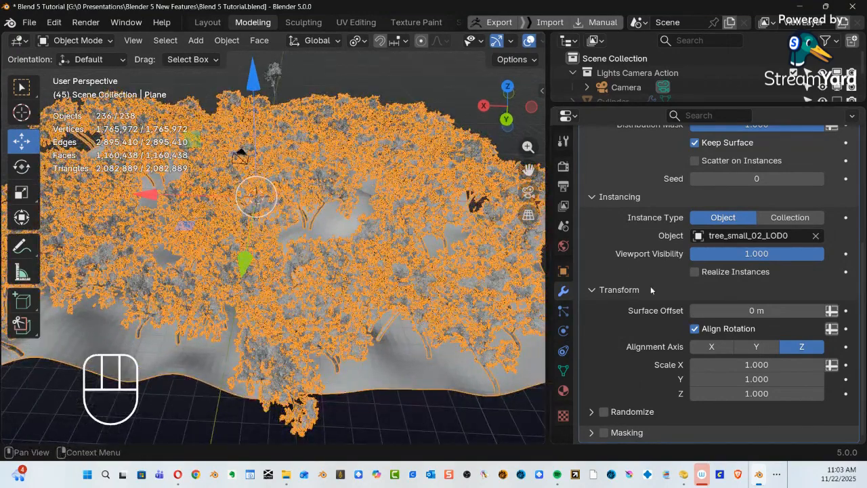
{"action": "scroll", "coordinate": [650, 286], "scroll_direction": "up", "scroll_amount": 3}
{"action": "scroll", "coordinate": [654, 284], "scroll_direction": "down", "scroll_amount": 3}
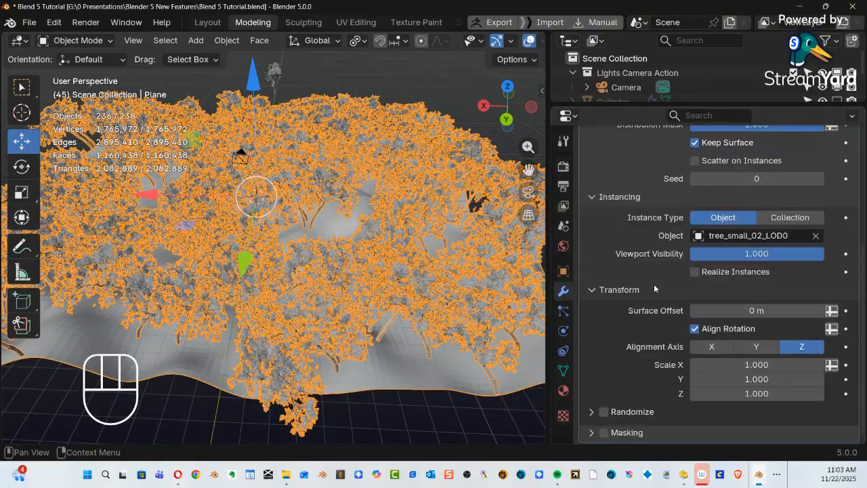
{"action": "left_click", "coordinate": [604, 412]}
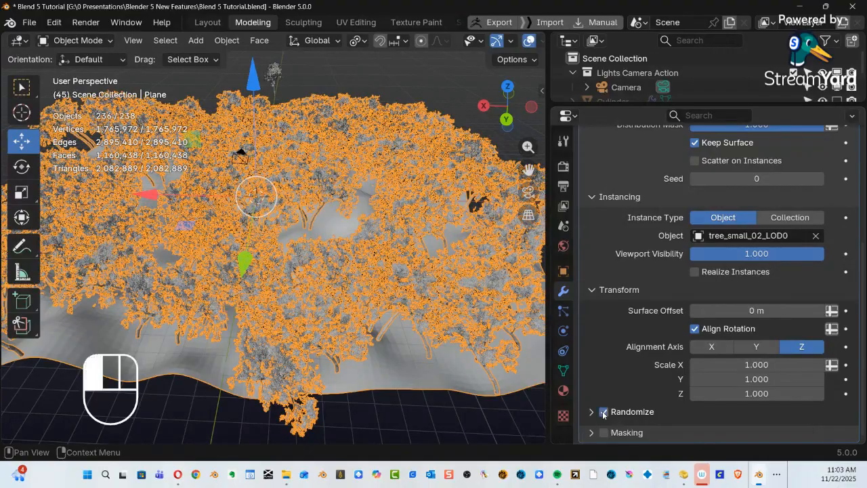
{"action": "left_click", "coordinate": [592, 413]}
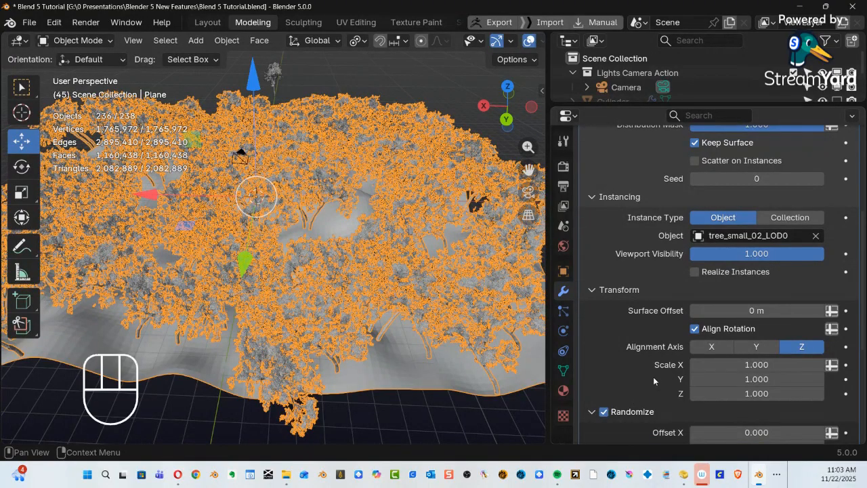
{"action": "scroll", "coordinate": [654, 379], "scroll_direction": "down", "scroll_amount": 7}
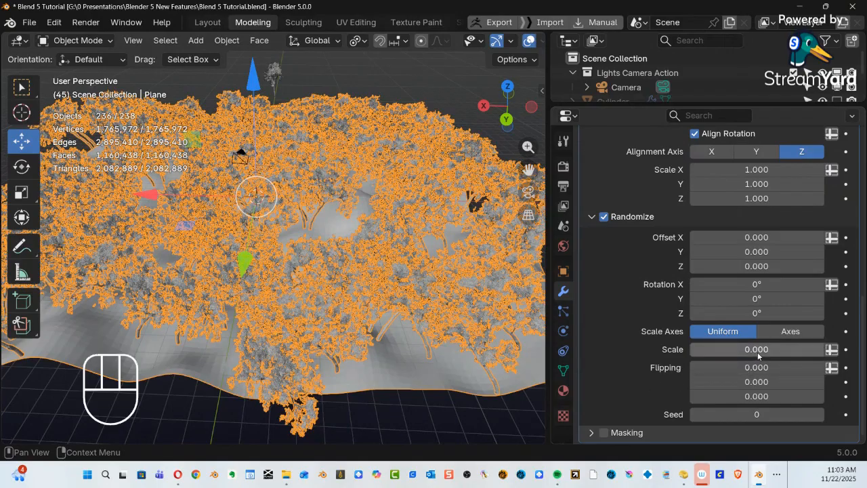
{"action": "left_click_drag", "start_coordinate": [752, 349], "coordinate": [800, 349]}
Deselect all objects and switch the viewport shading to Material Preview to view the scattered trees with their materials.
{"action": "key", "text": "alt"}
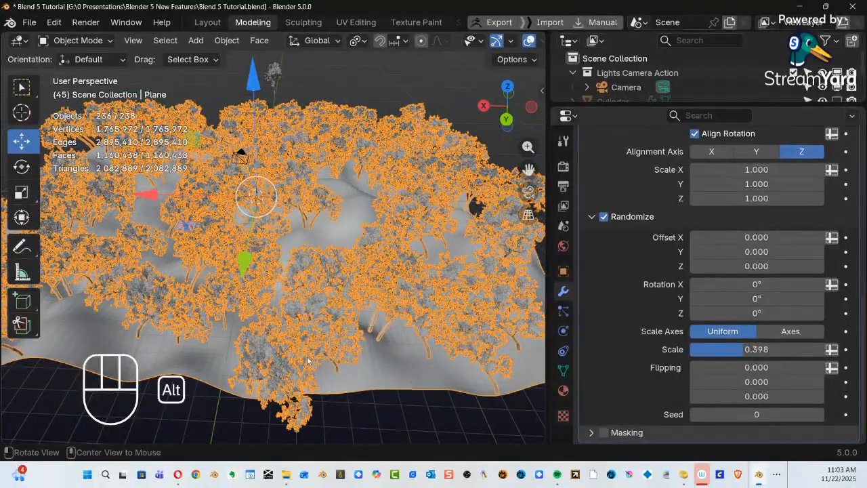
{"action": "middle_click_drag", "start_coordinate": [308, 319], "coordinate": [374, 88], "text": "alt"}
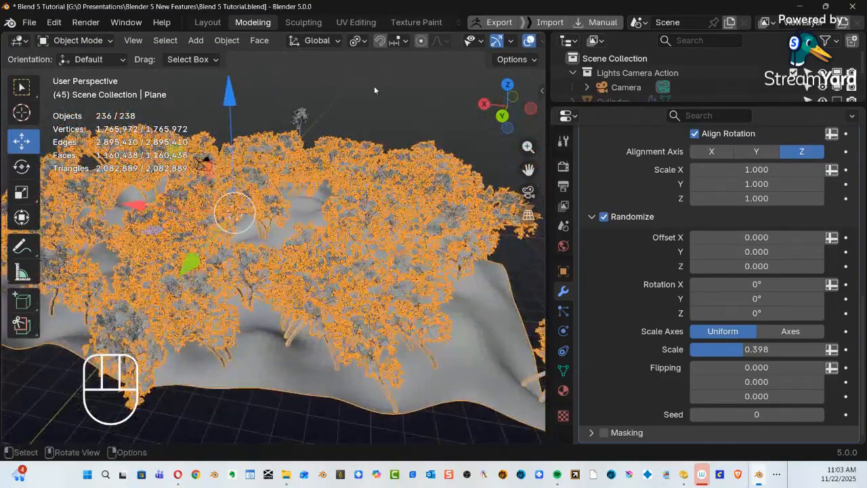
{"action": "key", "text": "alt+a"}
{"action": "middle_click", "coordinate": [320, 313], "text": "alt"}
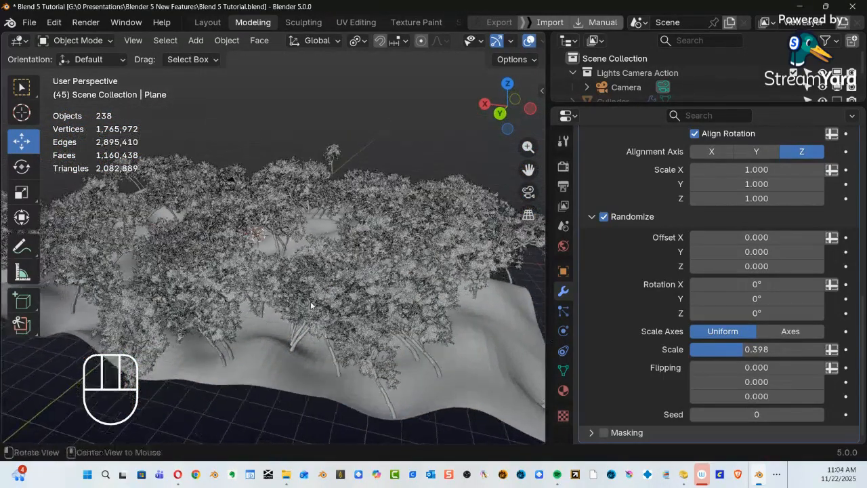
{"action": "key", "text": "z"}
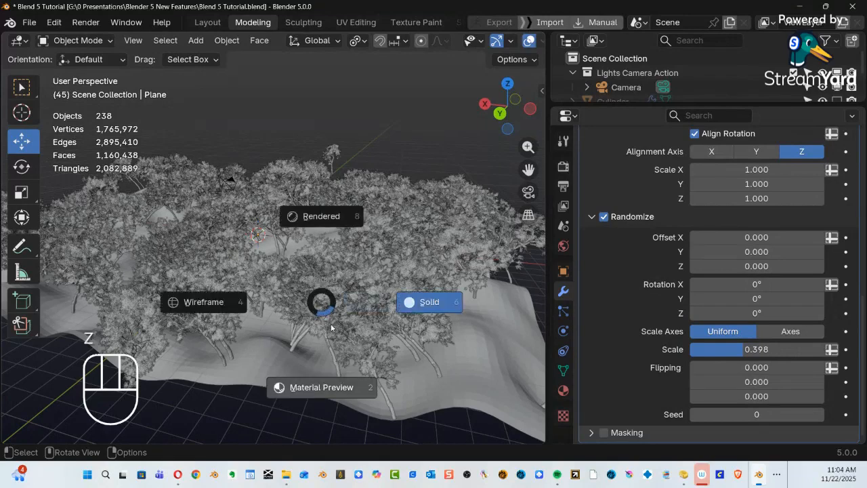
{"action": "left_click", "coordinate": [326, 391]}
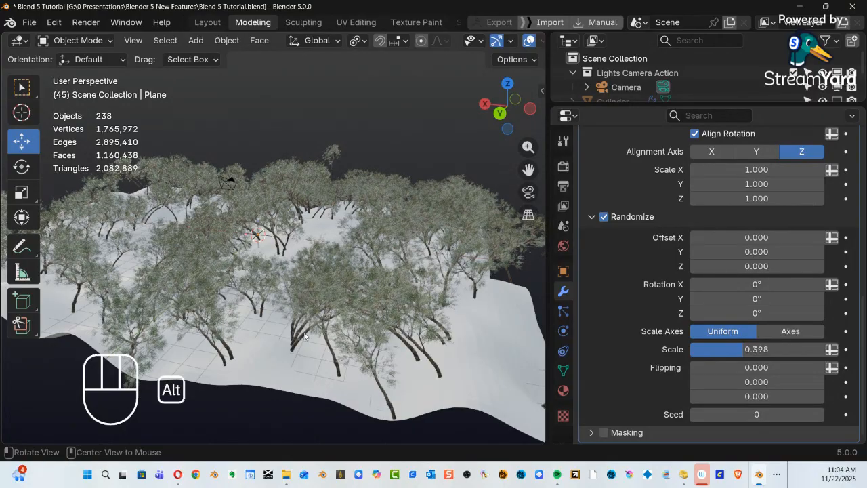
{"action": "middle_click_drag", "start_coordinate": [304, 335], "coordinate": [179, 204], "text": "alt"}
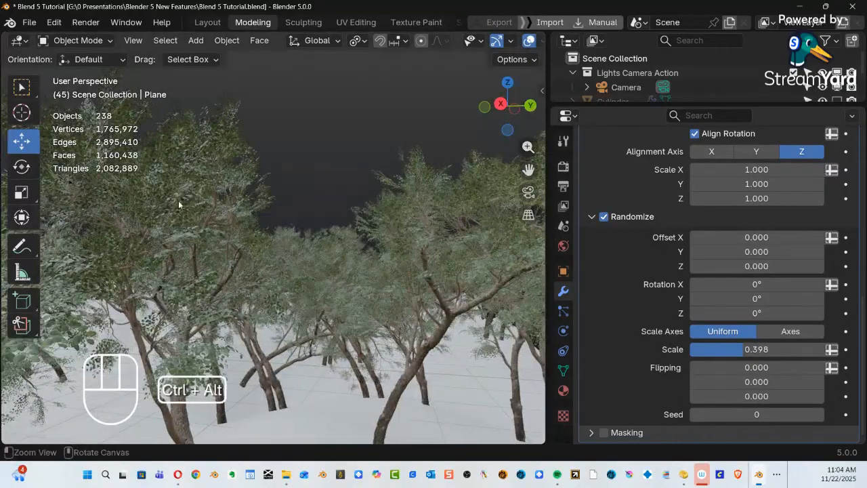
{"action": "middle_click_drag", "start_coordinate": [247, 208], "coordinate": [238, 21], "text": "ctrl+alt"}
{"action": "left_click_drag", "start_coordinate": [285, 6], "coordinate": [332, 5], "text": "alt+shift"}
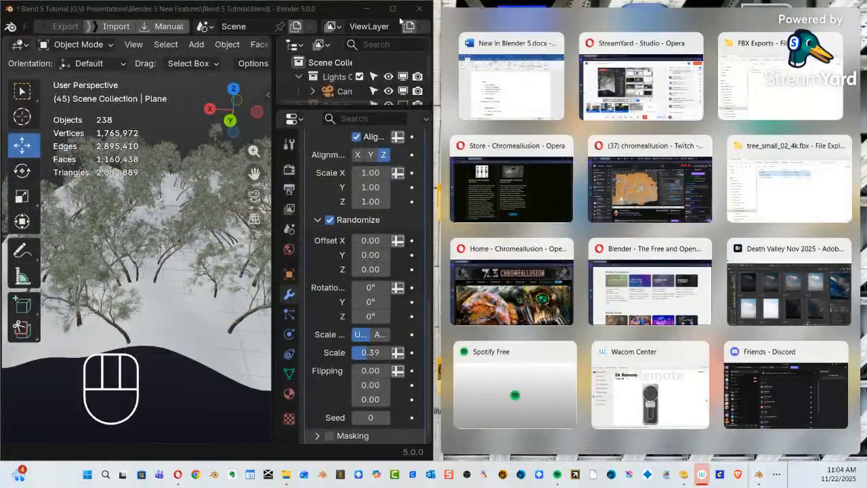
{"action": "left_click", "coordinate": [394, 9]}
{"action": "left_click", "coordinate": [394, 9]}
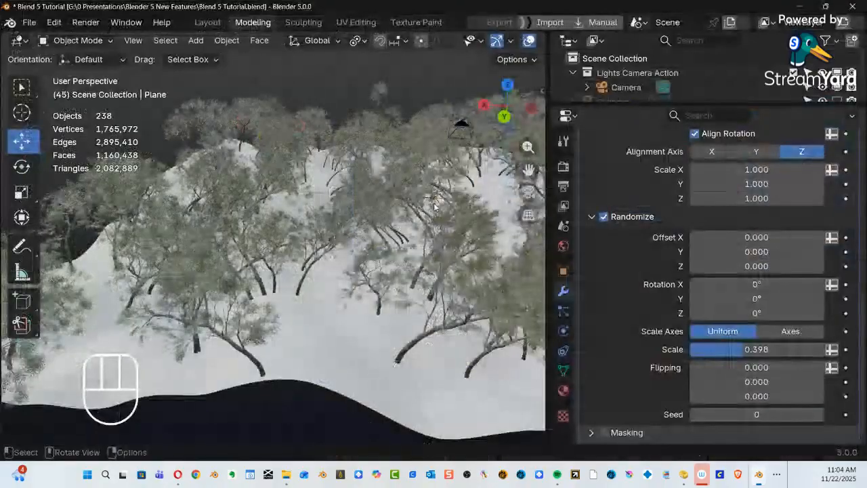
Increase the scattered trees' uniform random scale to 0.599.
{"action": "left_click_drag", "start_coordinate": [346, 268], "coordinate": [377, 255], "text": "alt"}
{"action": "middle_click_drag", "start_coordinate": [376, 254], "coordinate": [367, 258], "text": "alt+shift"}
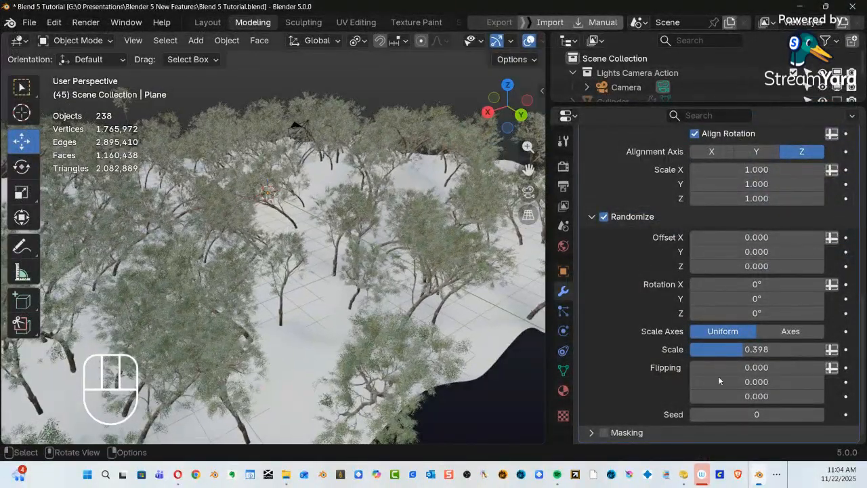
{"action": "mouse_move", "coordinate": [757, 351]}
{"action": "left_mouse_down"}
{"action": "mouse_move", "coordinate": [802, 351]}
{"action": "mouse_move", "coordinate": [768, 352]}
{"action": "left_mouse_up"}
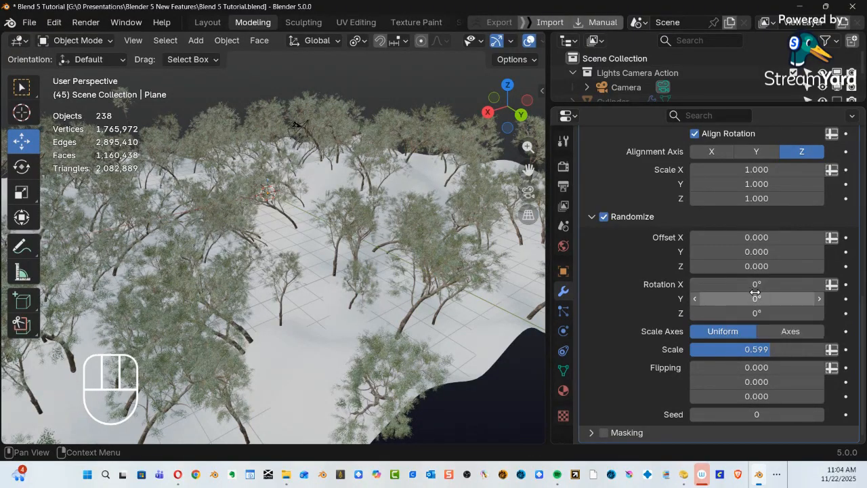
Randomize the trees' rotation by 22.6° on X, 26.3° on Y and 84.5° on Z, and set the random X offset to -1.100.
{"action": "left_click_drag", "start_coordinate": [752, 313], "coordinate": [740, 346]}
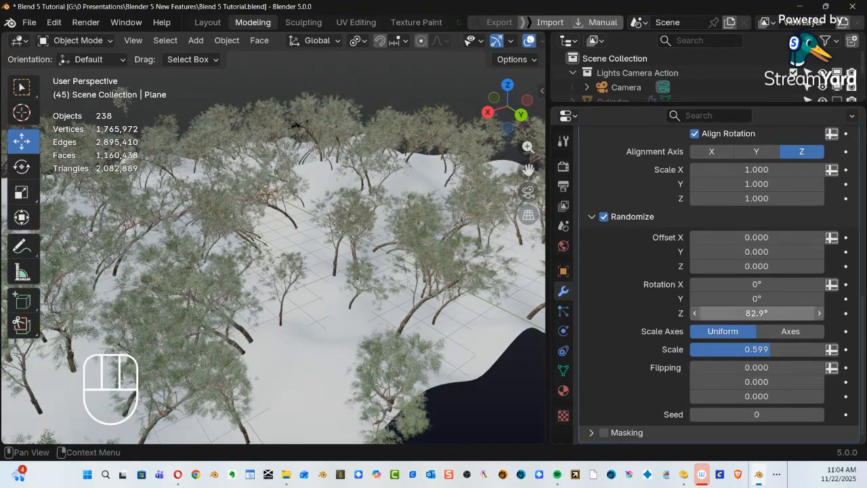
{"action": "left_click_drag", "start_coordinate": [749, 313], "coordinate": [747, 314]}
{"action": "left_click_drag", "start_coordinate": [668, 309], "coordinate": [697, 290]}
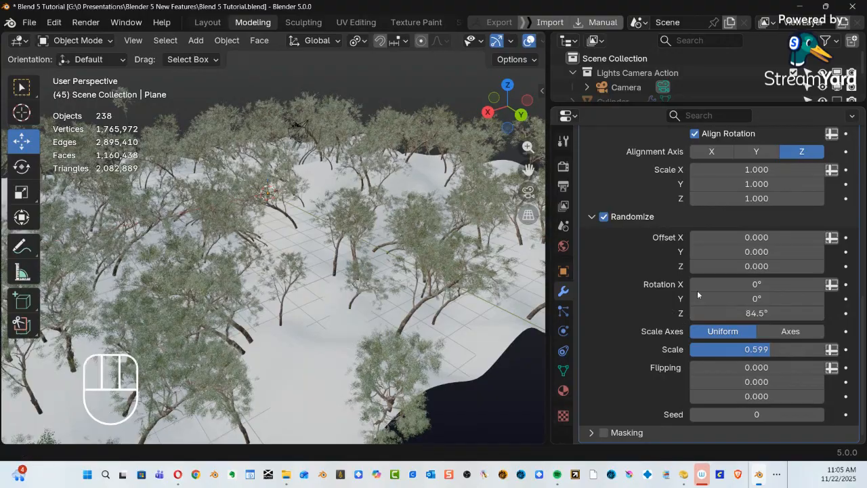
{"action": "left_click_drag", "start_coordinate": [754, 299], "coordinate": [847, 298]}
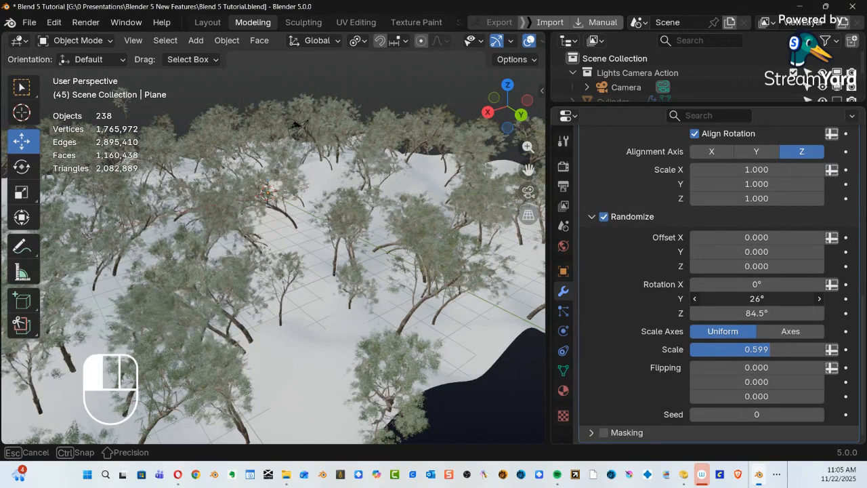
{"action": "left_click_drag", "start_coordinate": [735, 311], "coordinate": [735, 311]}
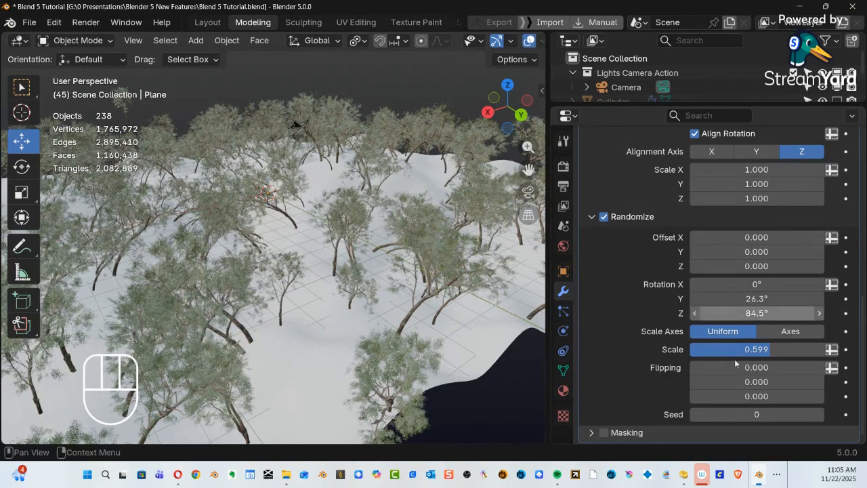
{"action": "left_click_drag", "start_coordinate": [754, 281], "coordinate": [783, 284]}
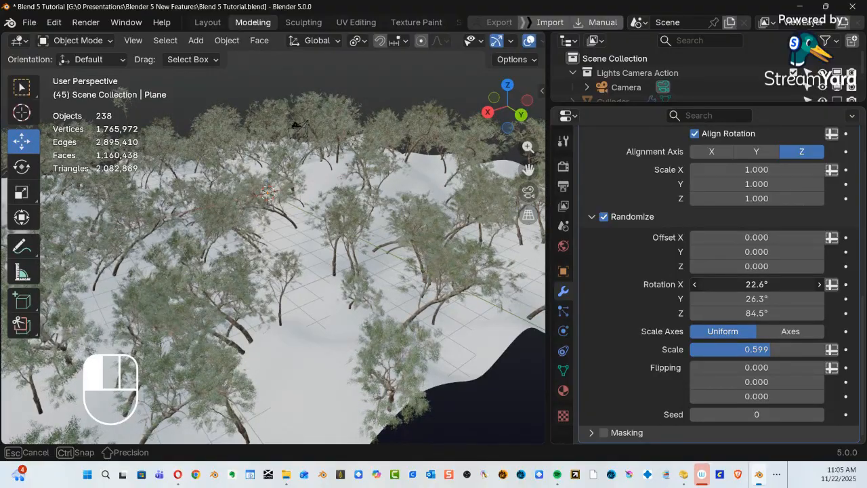
{"action": "left_click_drag", "start_coordinate": [699, 283], "coordinate": [700, 283]}
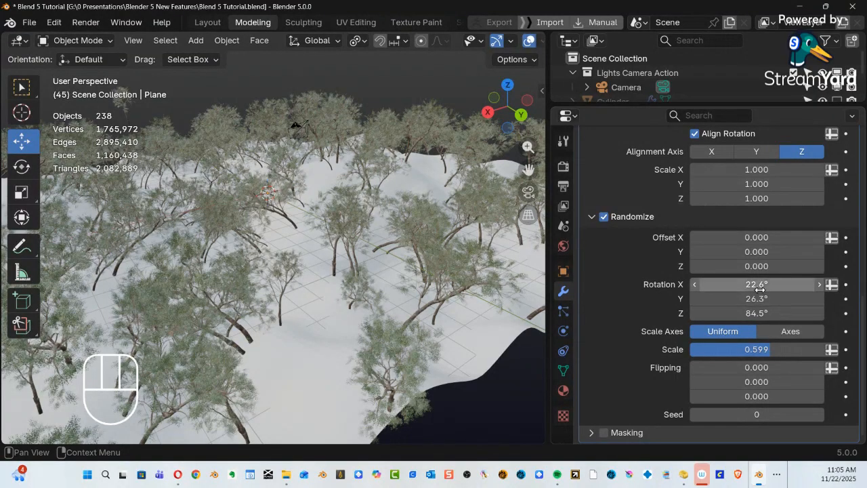
{"action": "mouse_move", "coordinate": [746, 240]}
{"action": "left_mouse_down"}
{"action": "mouse_move", "coordinate": [833, 241]}
{"action": "mouse_move", "coordinate": [735, 241]}
{"action": "left_mouse_up"}
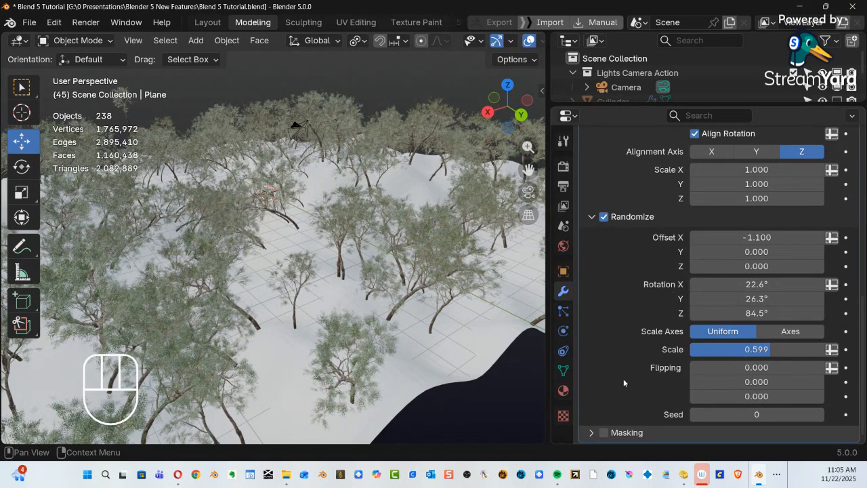
Try the Scatter on Instances option of the Scatter on Surface modifier and switch it back off.
{"action": "scroll", "coordinate": [651, 247], "scroll_direction": "up", "scroll_amount": 5}
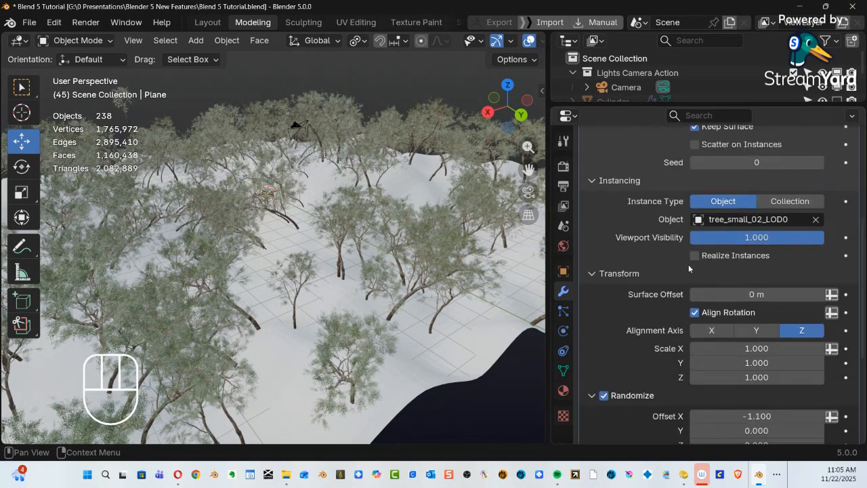
{"action": "scroll", "coordinate": [728, 285], "scroll_direction": "up", "scroll_amount": 3}
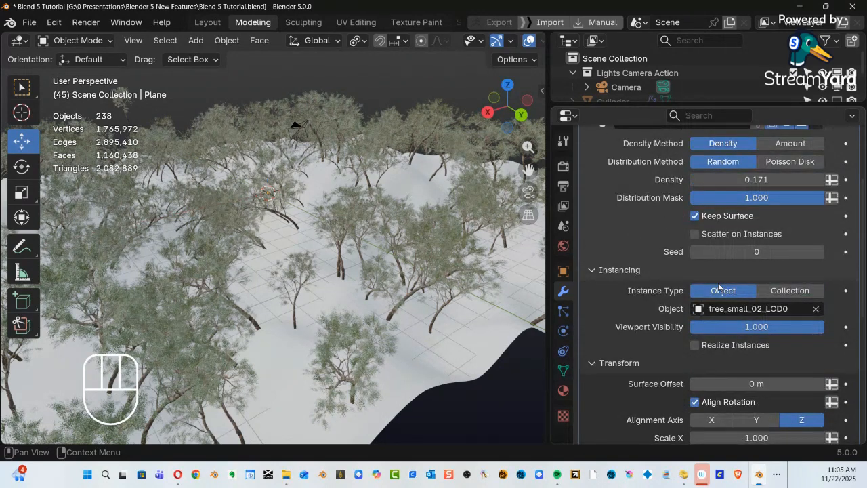
{"action": "scroll", "coordinate": [720, 286], "scroll_direction": "down", "scroll_amount": 2}
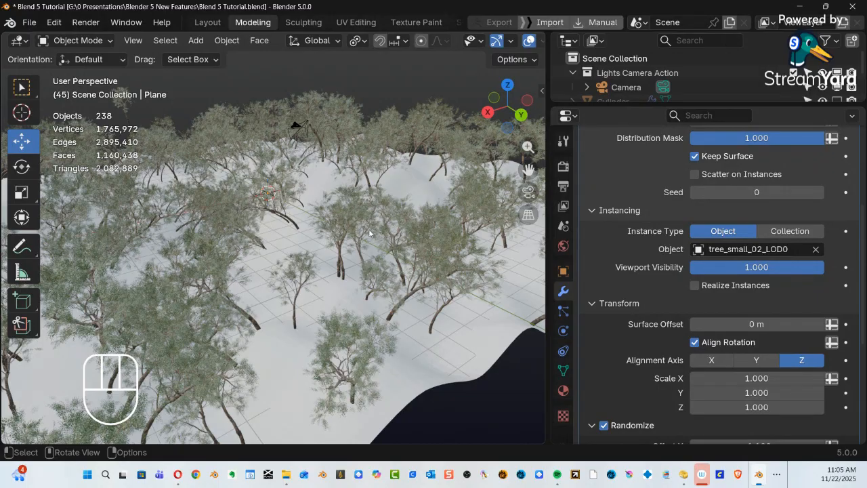
{"action": "scroll", "coordinate": [750, 230], "scroll_direction": "up", "scroll_amount": 2}
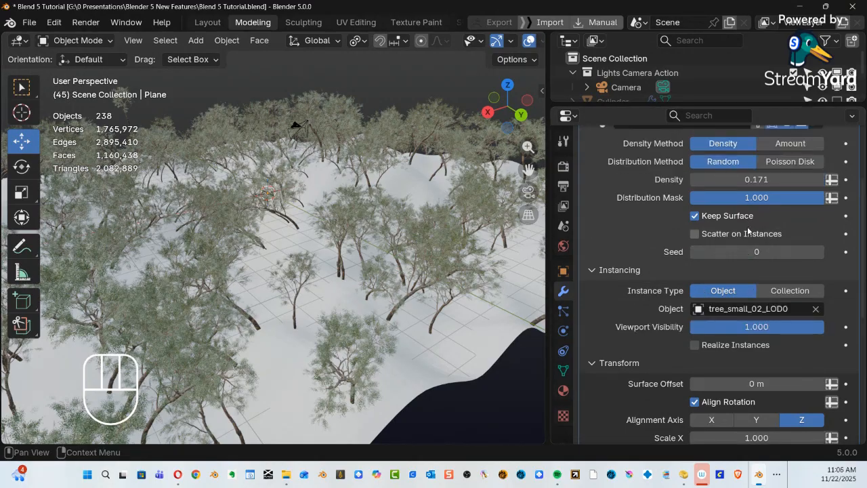
{"action": "scroll", "coordinate": [738, 270], "scroll_direction": "up", "scroll_amount": 1}
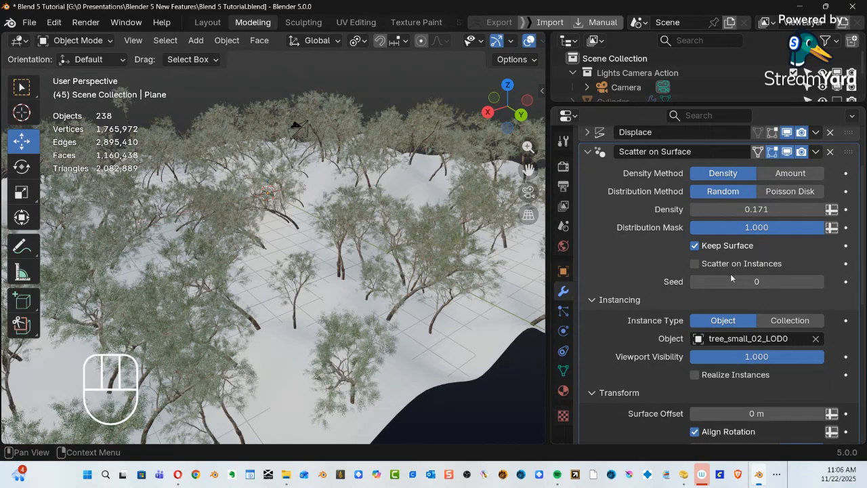
{"action": "left_click", "coordinate": [695, 263]}
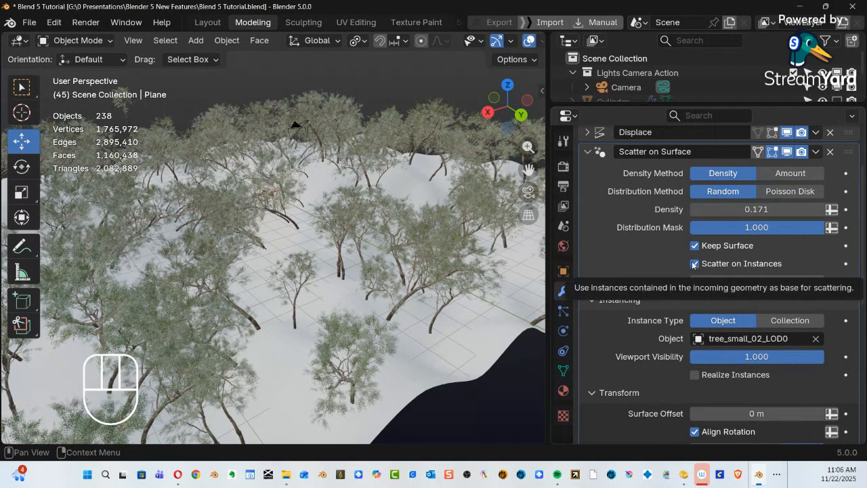
{"action": "left_click", "coordinate": [694, 264]}
{"action": "left_click", "coordinate": [694, 263]}
{"action": "left_click", "coordinate": [694, 264]}
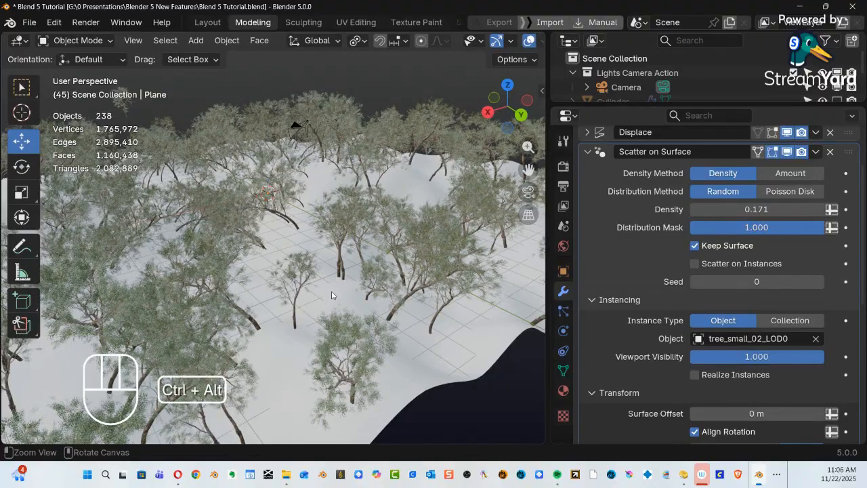
{"action": "middle_click_drag", "start_coordinate": [340, 272], "coordinate": [368, 291], "text": "ctrl+alt"}
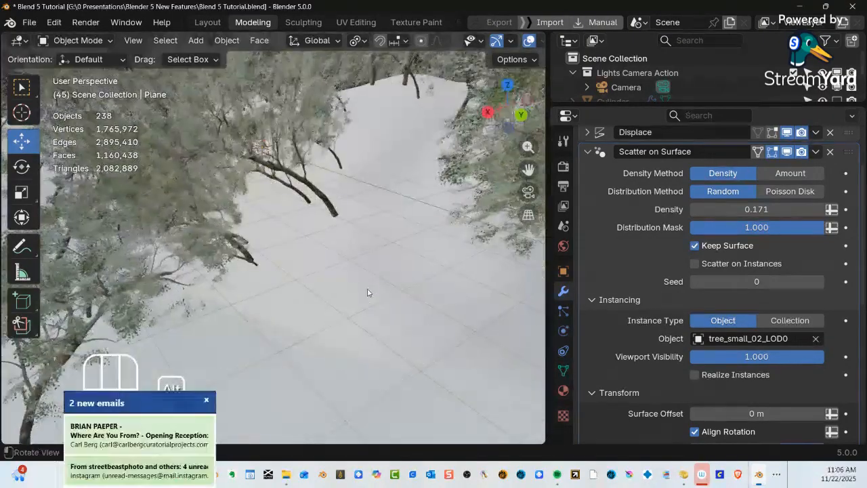
{"action": "middle_click_drag", "start_coordinate": [320, 257], "coordinate": [278, 227], "text": "alt+shift"}
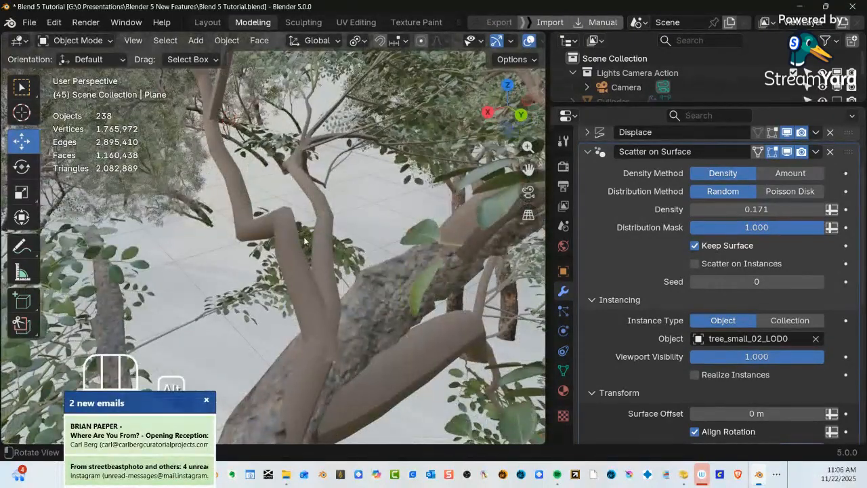
{"action": "middle_click_drag", "start_coordinate": [277, 303], "coordinate": [411, 288], "text": "ctrl+alt"}
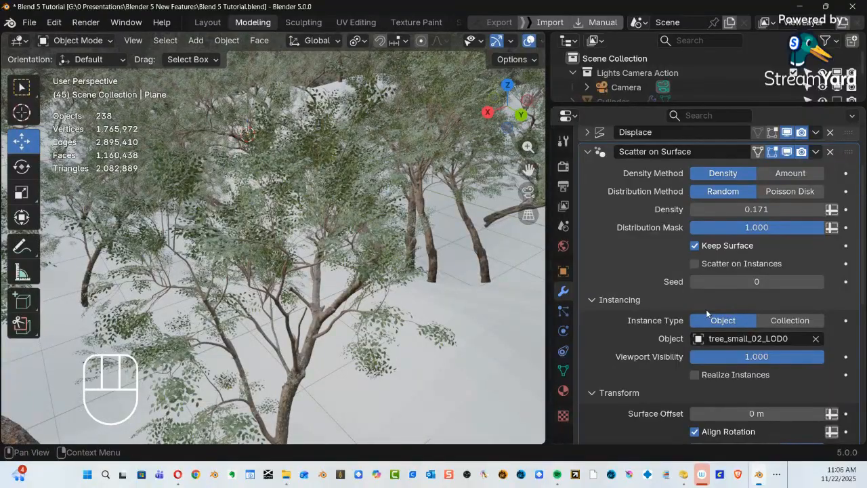
Enable Scatter on Instances in the Scatter on Surface modifier and set the distribution seed to 47.
{"action": "left_click", "coordinate": [694, 264]}
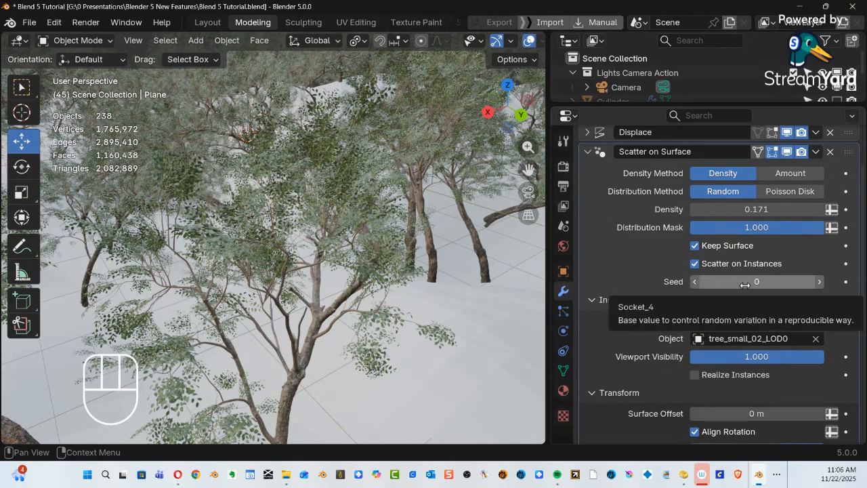
{"action": "left_click", "coordinate": [745, 283]}
{"action": "left_click_drag", "start_coordinate": [746, 283], "coordinate": [797, 283]}
{"action": "scroll", "coordinate": [354, 259], "scroll_direction": "down", "scroll_amount": 6}
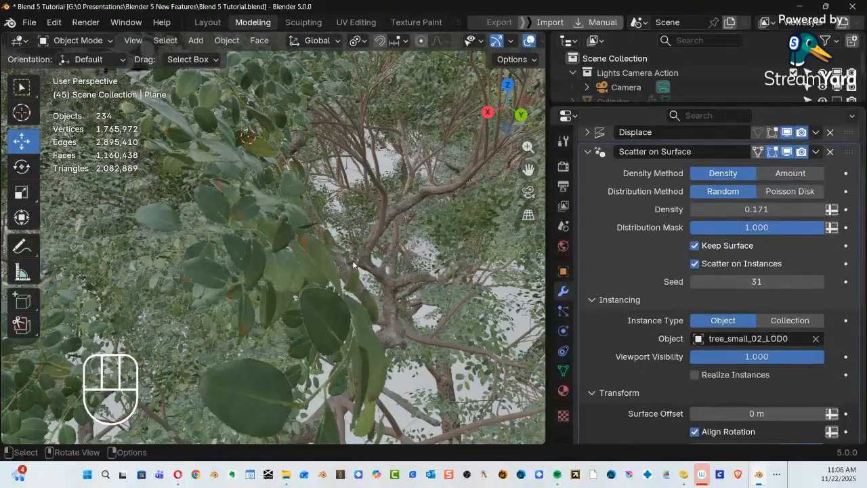
{"action": "scroll", "coordinate": [363, 256], "scroll_direction": "down", "scroll_amount": 6}
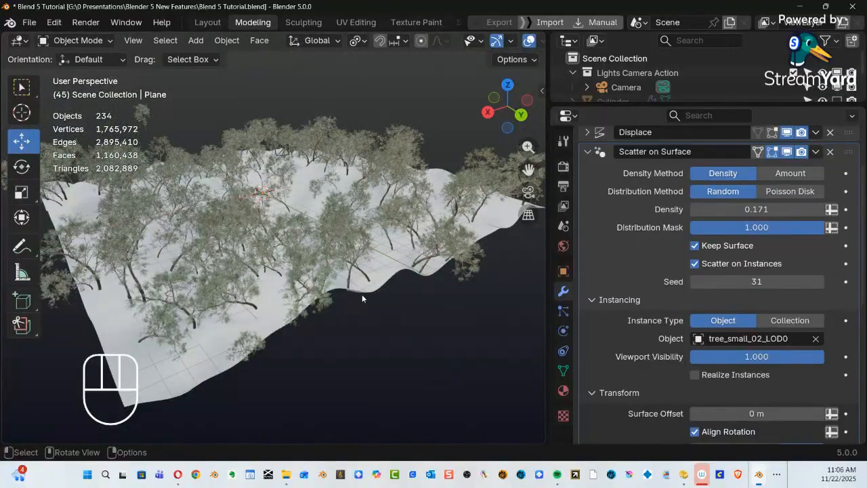
{"action": "left_click_drag", "start_coordinate": [742, 283], "coordinate": [832, 283]}
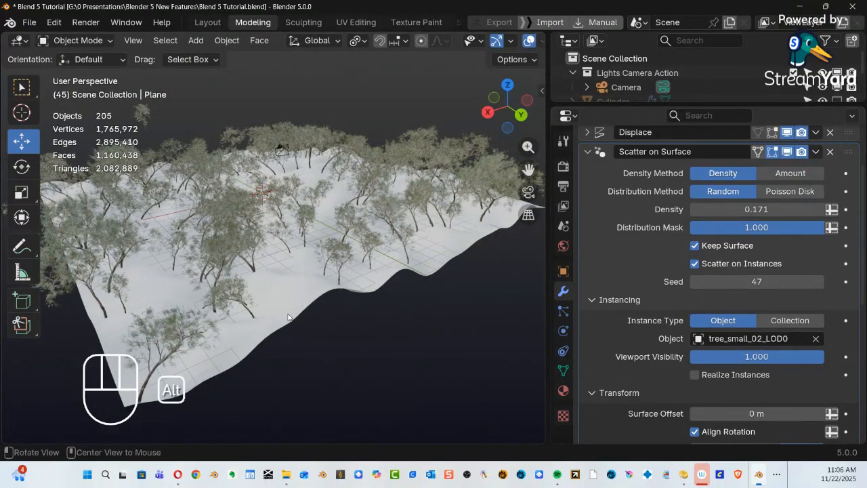
Set the density of the scattered trees to 0.501.
{"action": "left_click_drag", "start_coordinate": [296, 318], "coordinate": [440, 274], "text": "alt"}
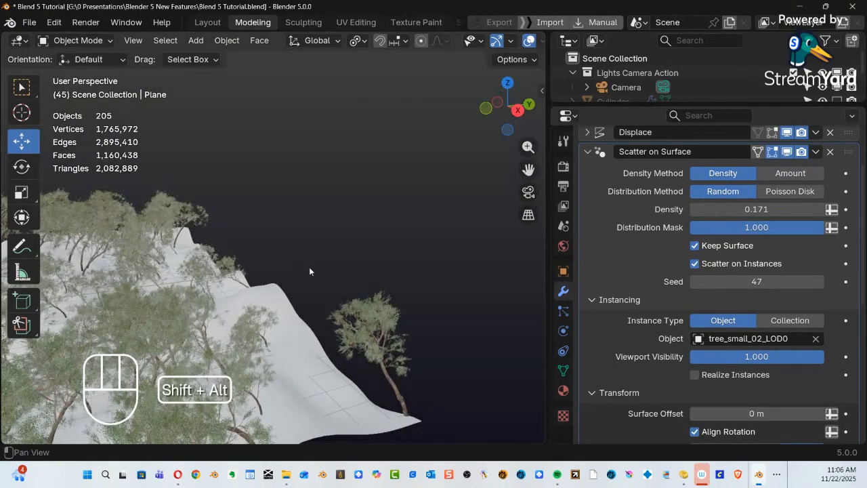
{"action": "left_click_drag", "start_coordinate": [310, 271], "coordinate": [338, 273], "text": "alt+shift"}
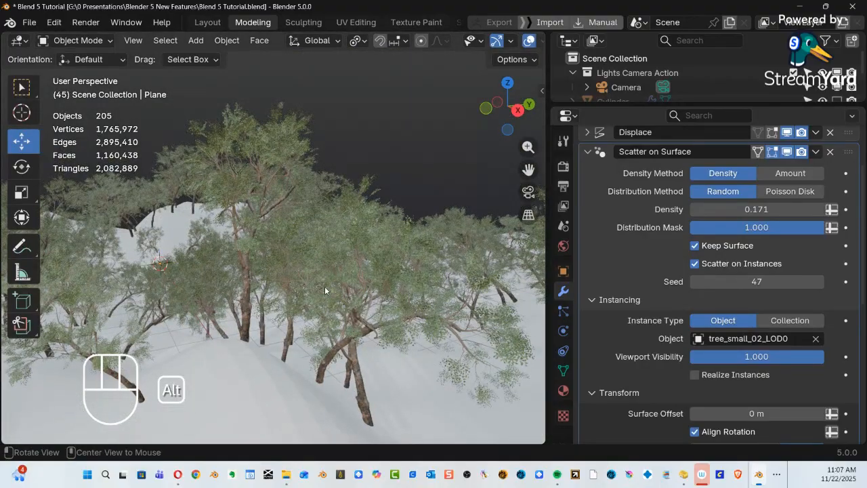
{"action": "middle_click_drag", "start_coordinate": [325, 290], "coordinate": [292, 290], "text": "alt"}
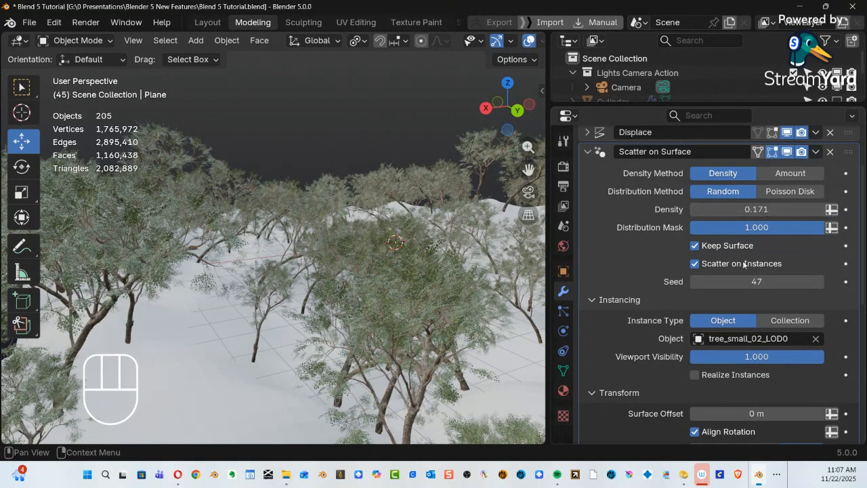
{"action": "mouse_move", "coordinate": [752, 210]}
{"action": "left_mouse_down"}
{"action": "mouse_move", "coordinate": [781, 210]}
{"action": "mouse_move", "coordinate": [753, 215]}
{"action": "left_mouse_up"}
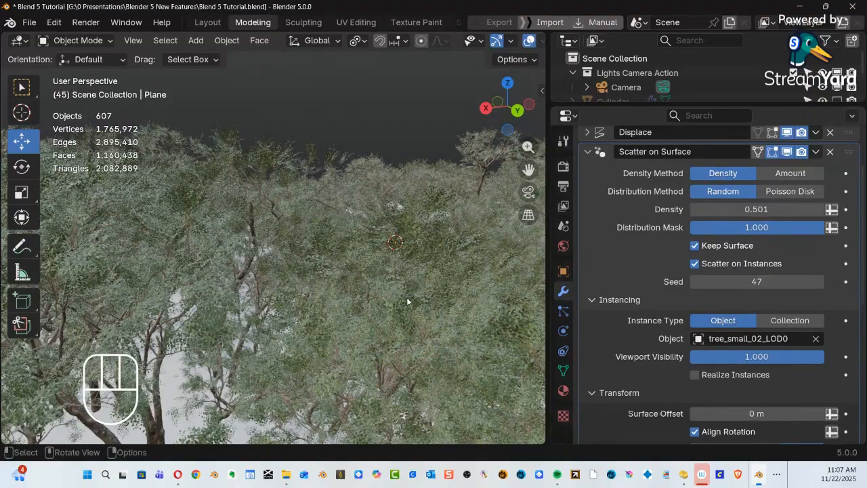
Examine the dense forest from among the trees, including the trunks and bark close up.
{"action": "middle_click_drag", "start_coordinate": [391, 293], "coordinate": [301, 257]}
{"action": "middle_click_drag", "start_coordinate": [299, 302], "coordinate": [291, 340], "text": "ctrl+alt"}
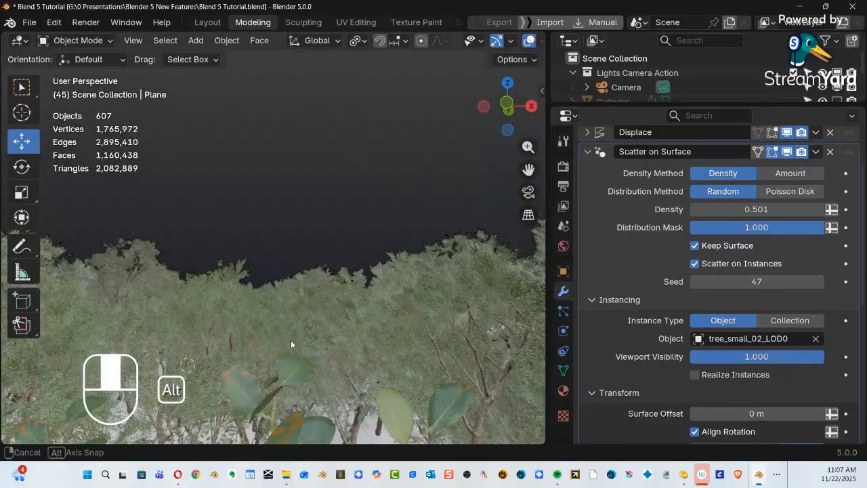
{"action": "middle_click_drag", "start_coordinate": [292, 301], "coordinate": [362, 447], "text": "alt+shift"}
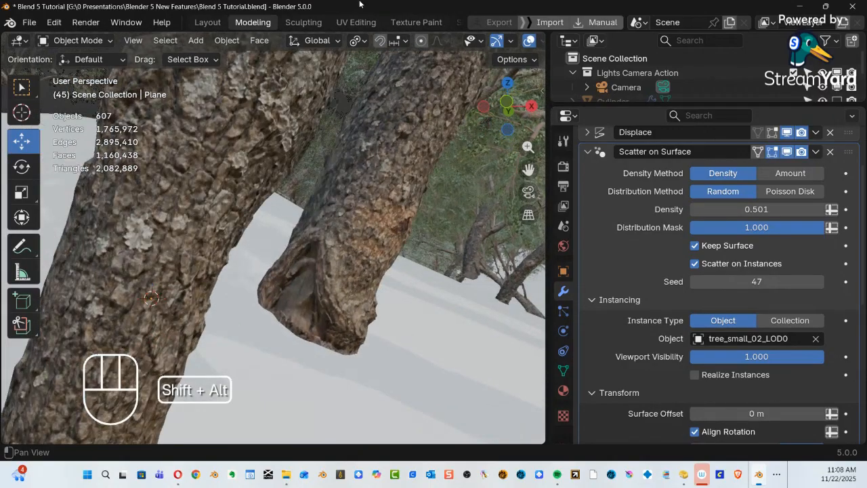
{"action": "middle_click_drag", "start_coordinate": [359, 3], "coordinate": [367, 124], "text": "alt+shift"}
{"action": "middle_click_drag", "start_coordinate": [360, 257], "coordinate": [379, 188], "text": "alt+shift"}
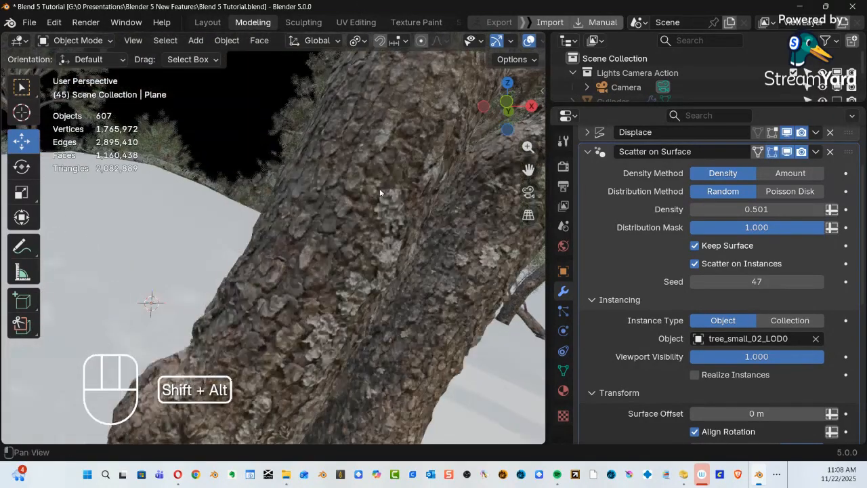
{"action": "middle_click_drag", "start_coordinate": [357, 220], "coordinate": [336, 219], "text": "alt+shift"}
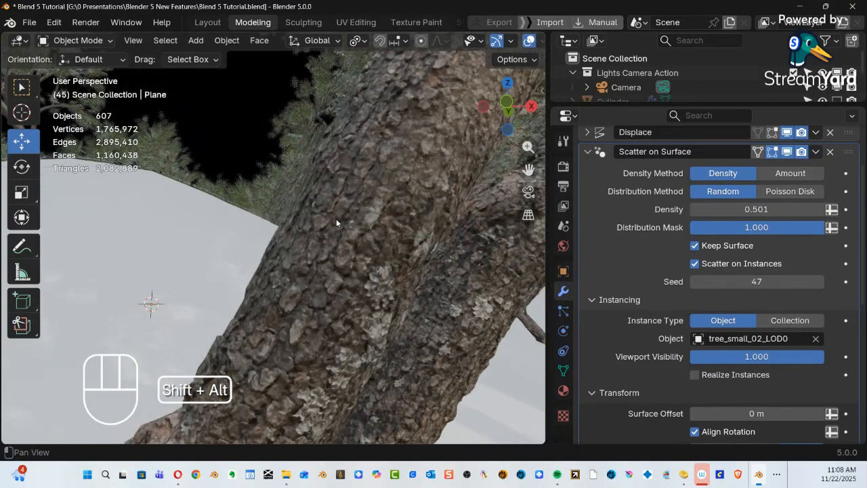
{"action": "middle_click_drag", "start_coordinate": [412, 240], "coordinate": [197, 36], "text": "alt"}
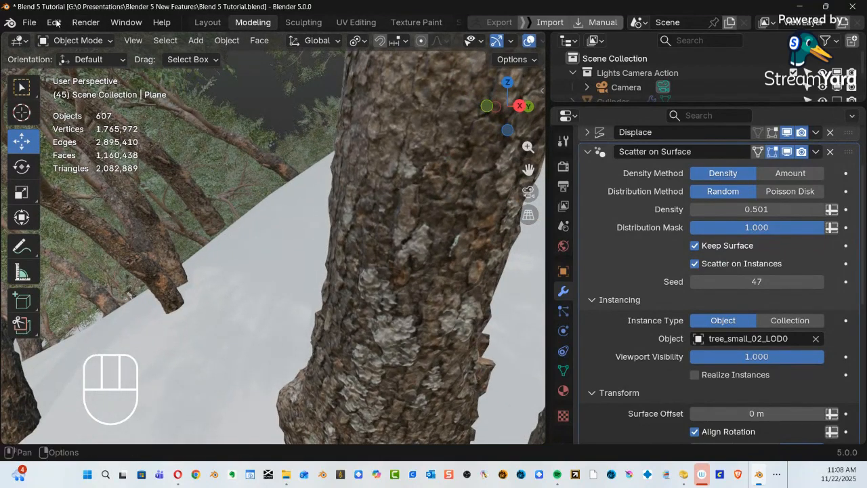
Save the Blend 5 Tutorial.blend file.
{"action": "left_click", "coordinate": [57, 22]}
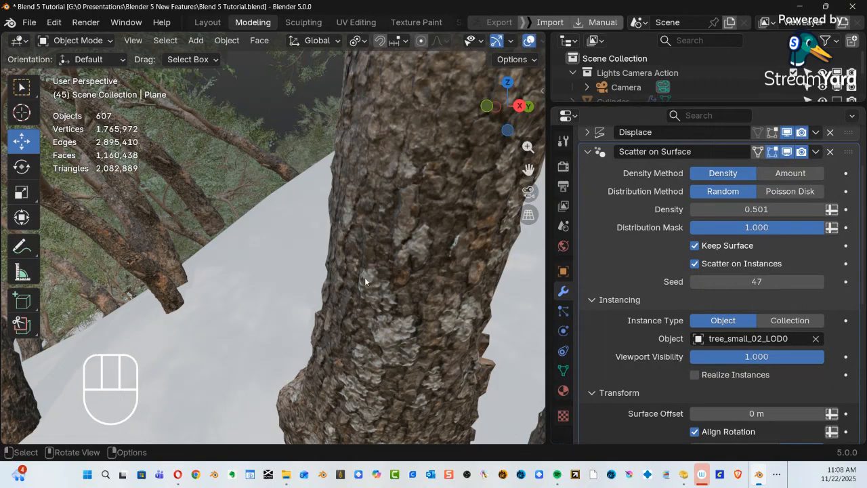
{"action": "key", "text": "ctrl"}
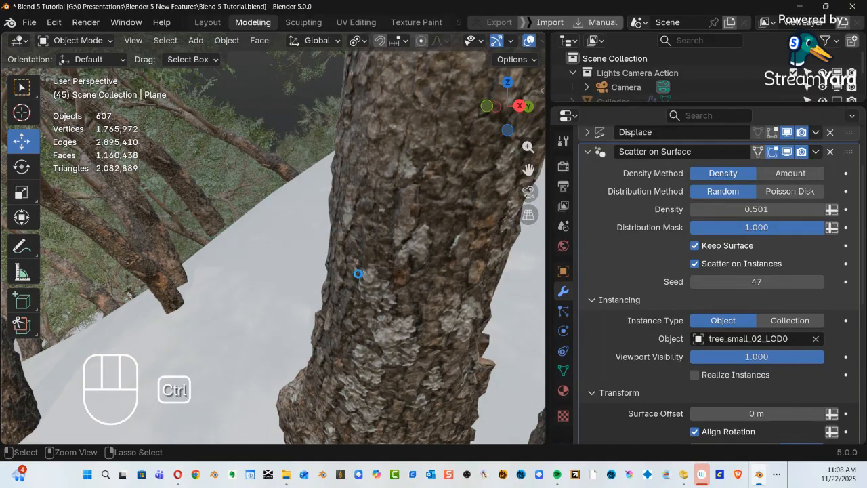
{"action": "key", "text": "ctrl+s"}
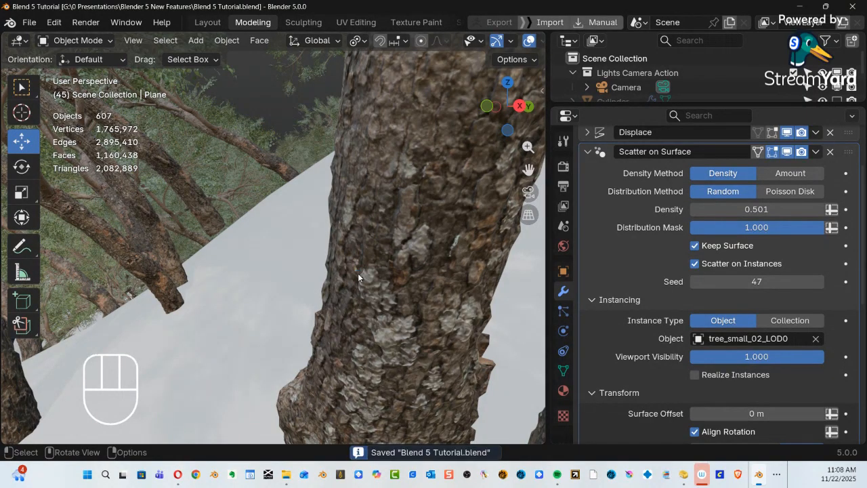
Check the available Display Graphics backends in the System preferences, keep the current choice and close the preferences.
{"action": "left_click", "coordinate": [56, 23]}
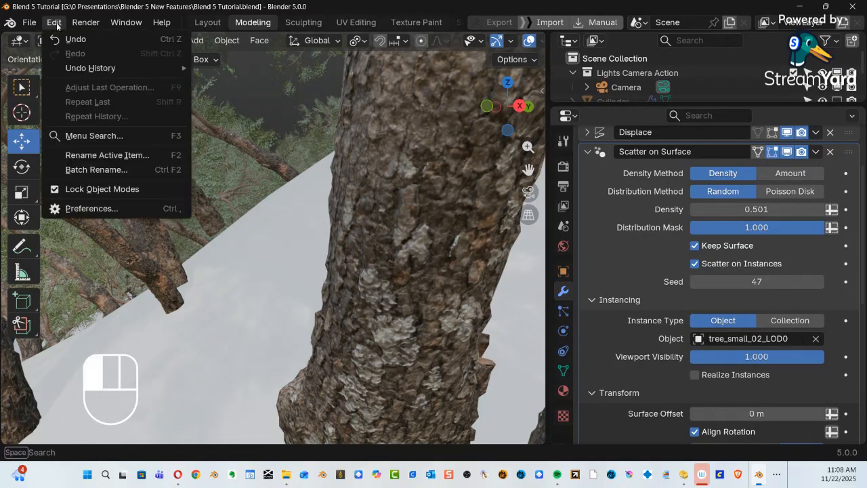
{"action": "left_click", "coordinate": [56, 23]}
{"action": "left_click", "coordinate": [56, 24]}
{"action": "left_click", "coordinate": [102, 215]}
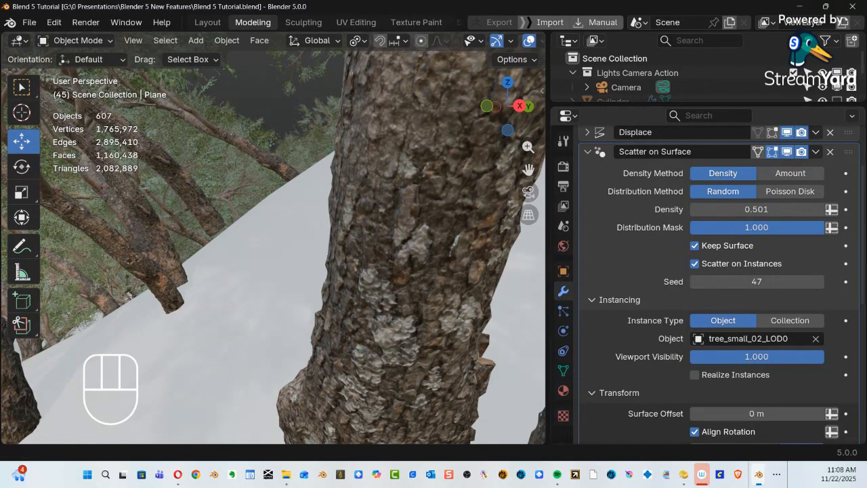
{"action": "left_click_drag", "start_coordinate": [866, 81], "coordinate": [360, 29]}
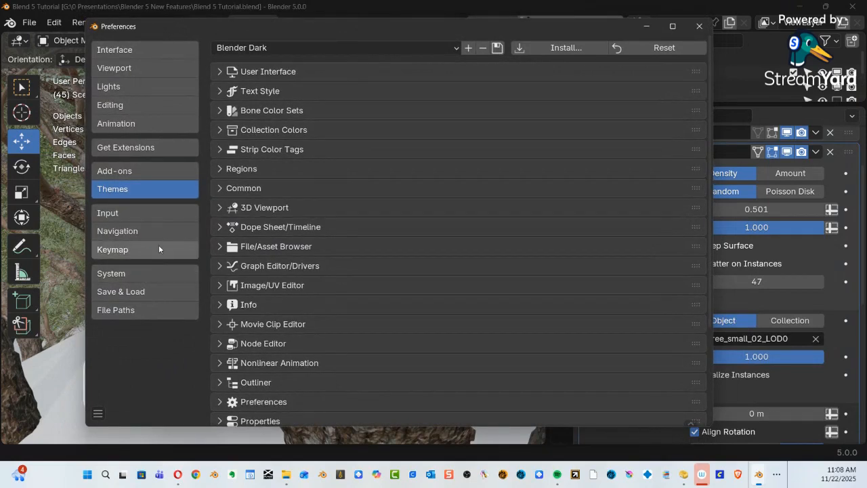
{"action": "left_click", "coordinate": [140, 273]}
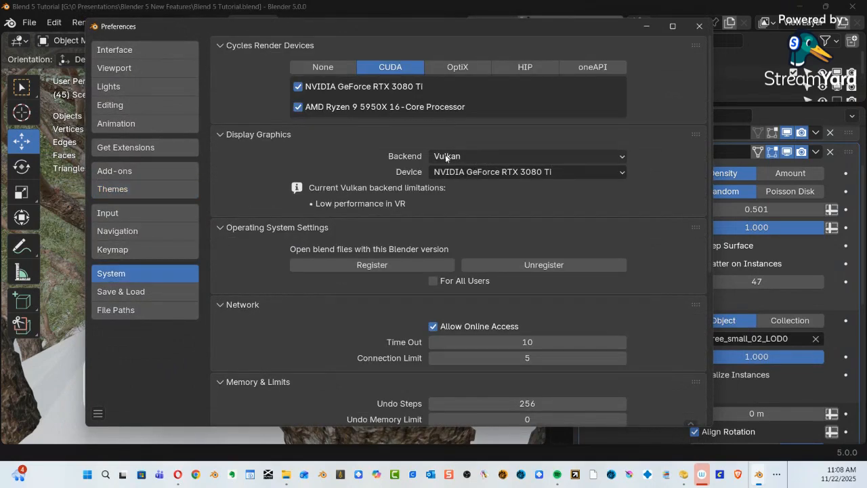
{"action": "left_click", "coordinate": [490, 155]}
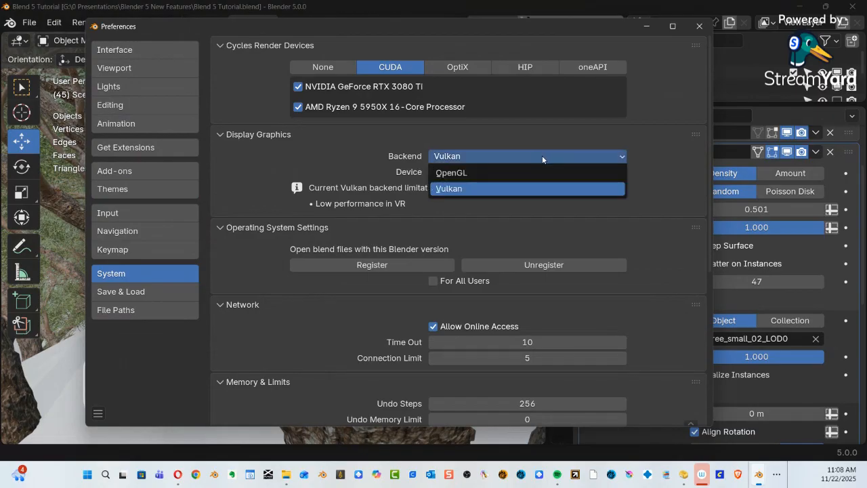
{"action": "left_click", "coordinate": [502, 144]}
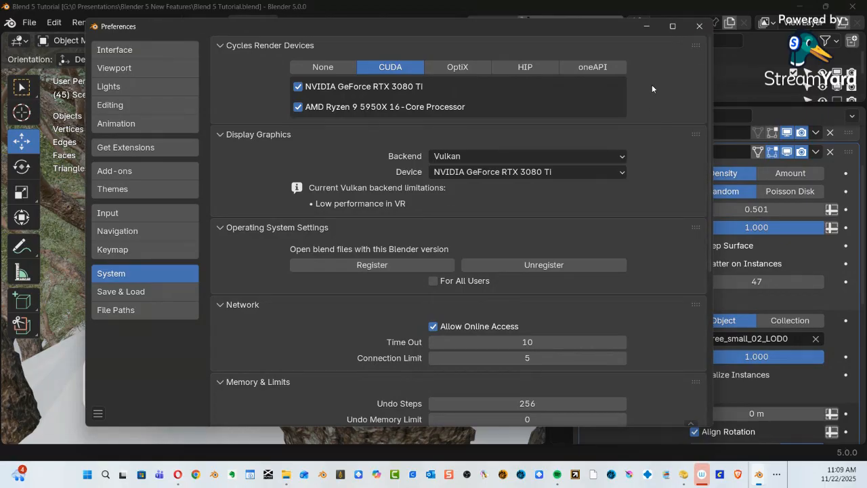
{"action": "left_click", "coordinate": [701, 28]}
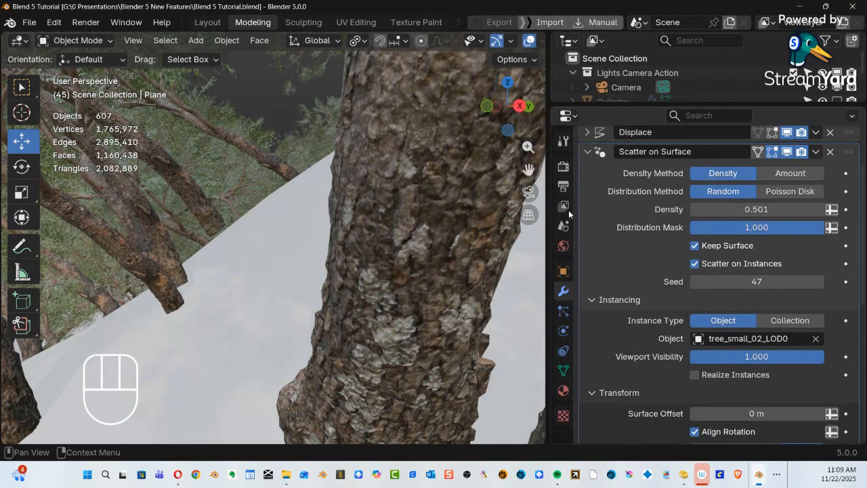
Reduce the density of the scattered trees to 0.131 and save the file.
{"action": "middle_click_drag", "start_coordinate": [360, 225], "coordinate": [406, 278], "text": "ctrl"}
{"action": "scroll", "coordinate": [406, 278], "scroll_direction": "down", "scroll_amount": 2, "text": "ctrl+alt"}
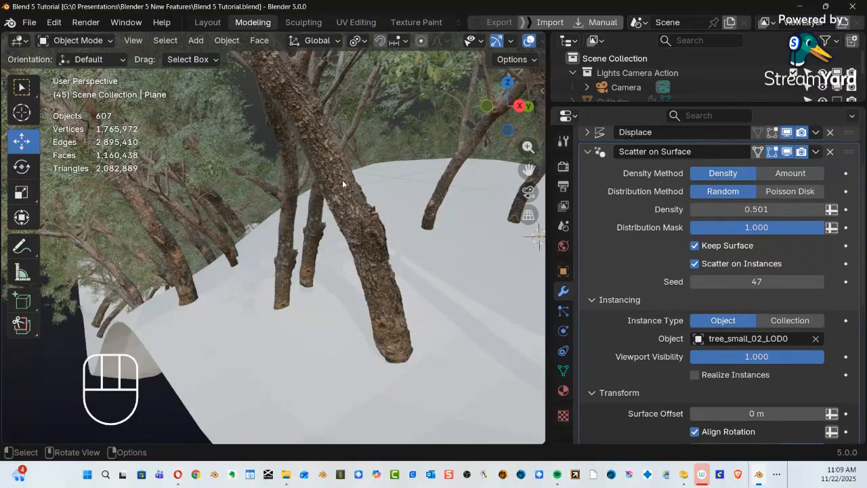
{"action": "left_click_drag", "start_coordinate": [786, 210], "coordinate": [757, 212]}
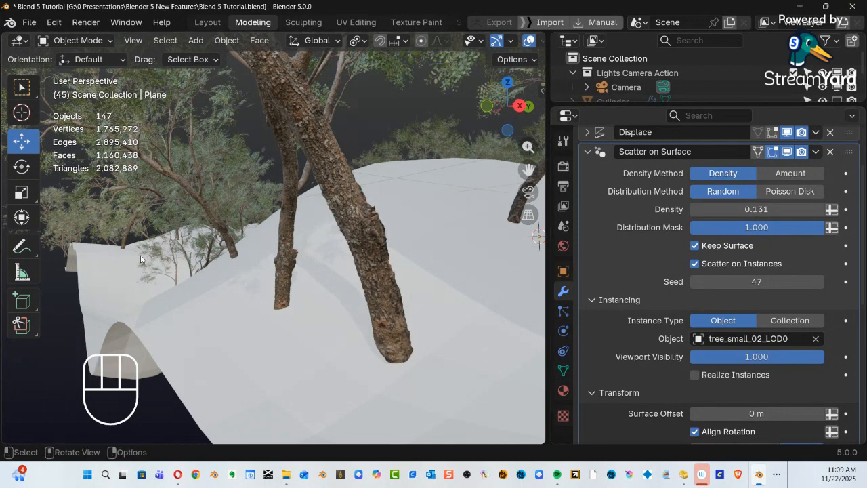
{"action": "key", "text": "ctrl"}
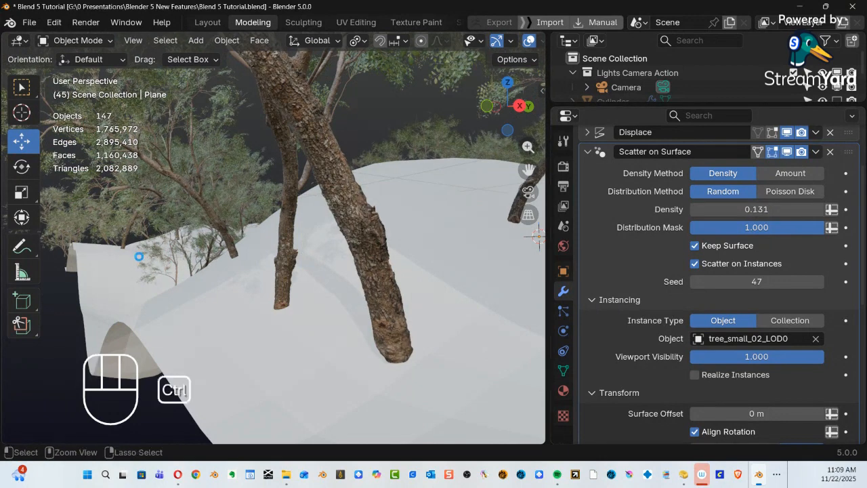
{"action": "key", "text": "ctrl+s"}
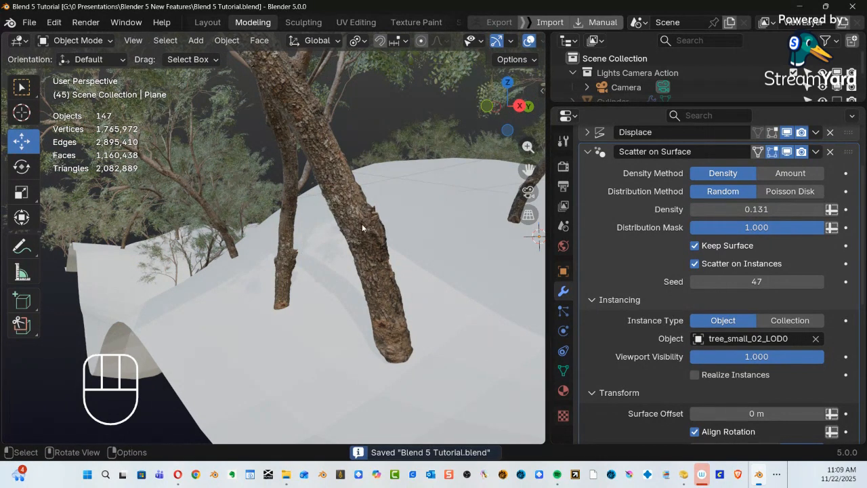
Collapse the settings of the plane's Scatter on Surface modifier.
{"action": "left_click_drag", "start_coordinate": [371, 216], "coordinate": [294, 337], "text": "ctrl+alt"}
{"action": "left_click_drag", "start_coordinate": [413, 233], "coordinate": [413, 254], "text": "ctrl+alt"}
{"action": "middle_click_drag", "start_coordinate": [413, 254], "coordinate": [328, 296], "text": "alt+shift"}
{"action": "middle_click_drag", "start_coordinate": [246, 329], "coordinate": [265, 320], "text": "alt"}
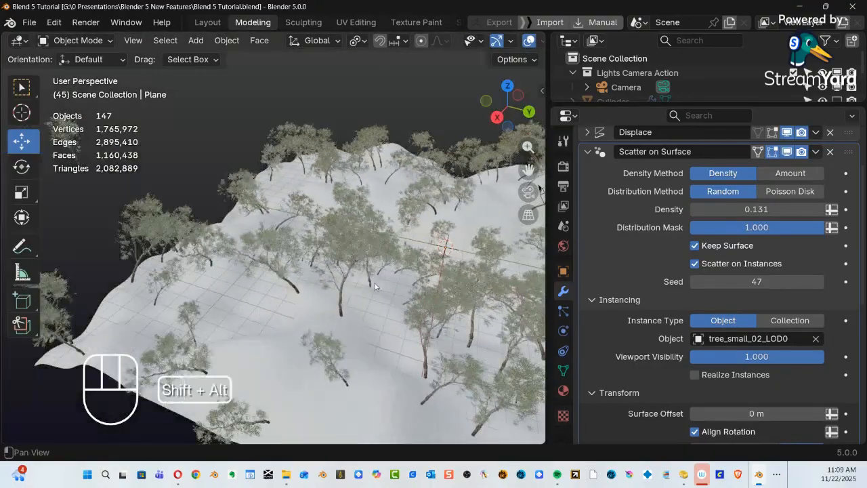
{"action": "middle_click_drag", "start_coordinate": [404, 274], "coordinate": [340, 286], "text": "alt+shift"}
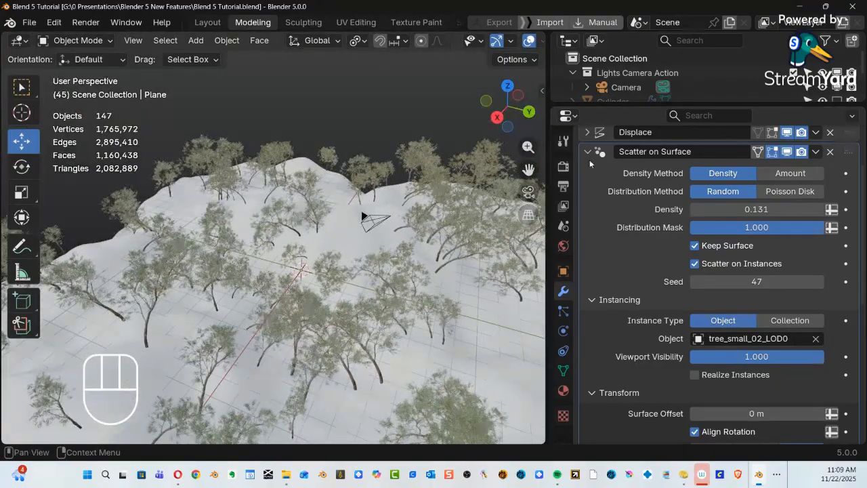
{"action": "left_click", "coordinate": [588, 152]}
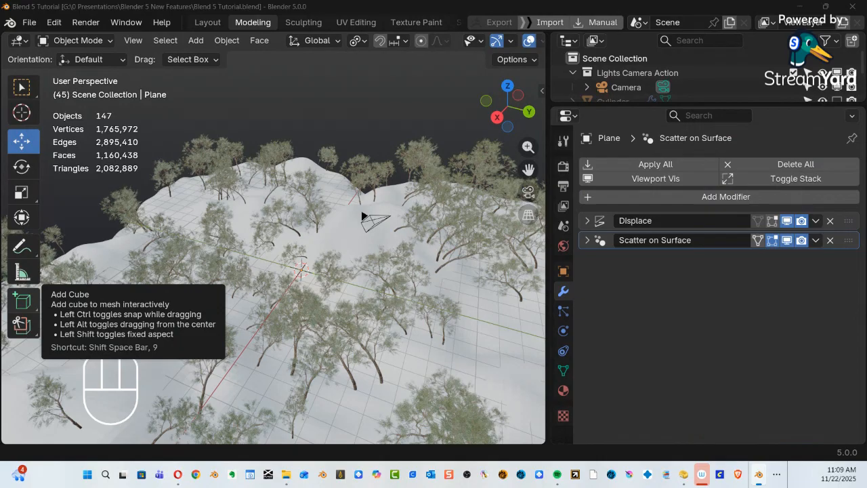
Switch to the Opera browser, go to polyhaven.com and open its Models library.
{"action": "left_click", "coordinate": [177, 475]}
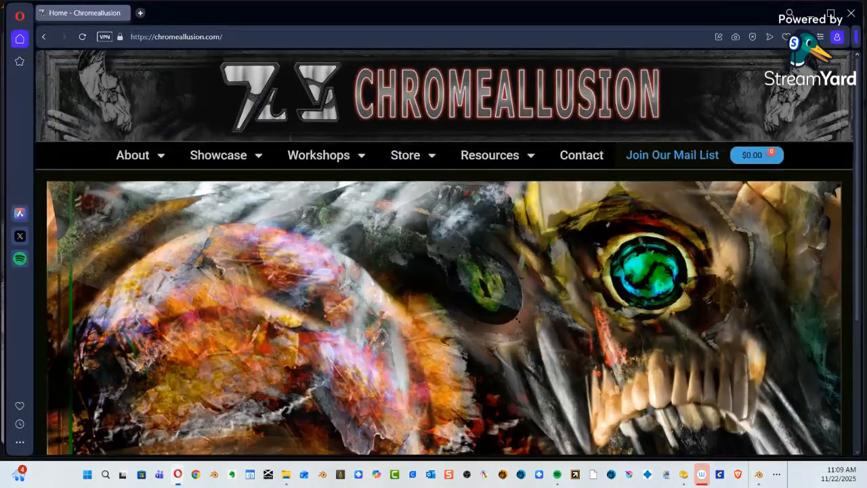
{"action": "left_click", "coordinate": [218, 37]}
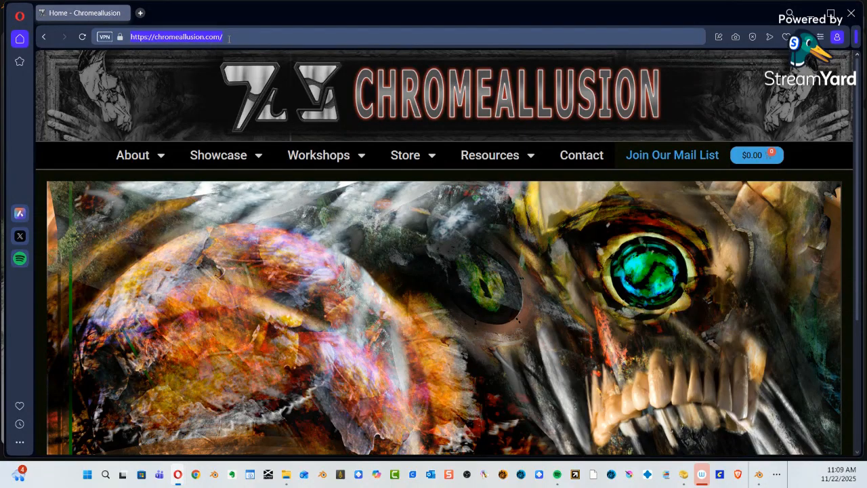
{"action": "type", "text": "POLY"}
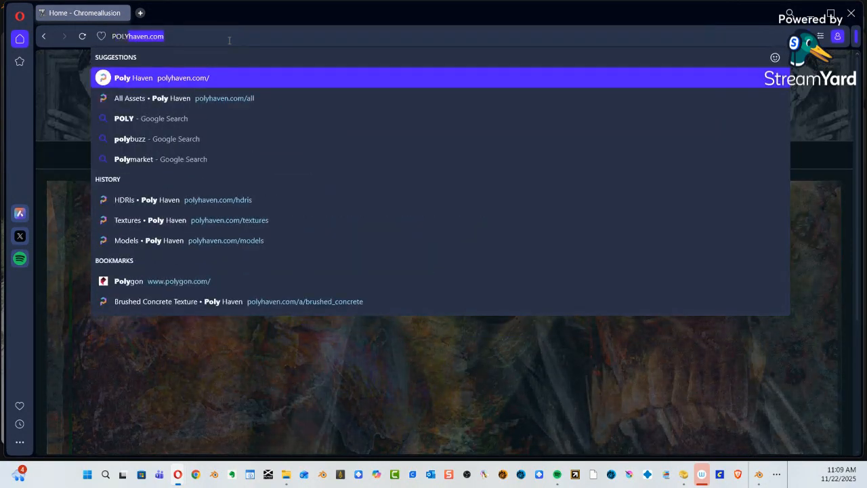
{"action": "key", "text": "Return"}
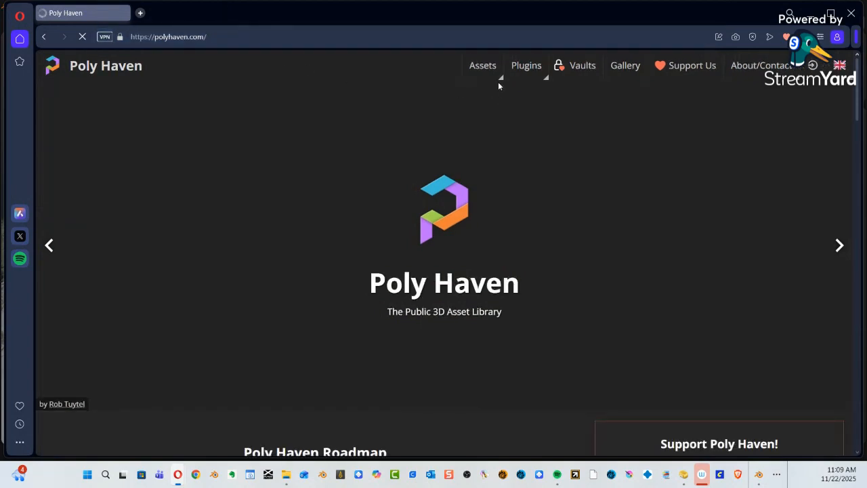
{"action": "mouse_move", "coordinate": [487, 69]}
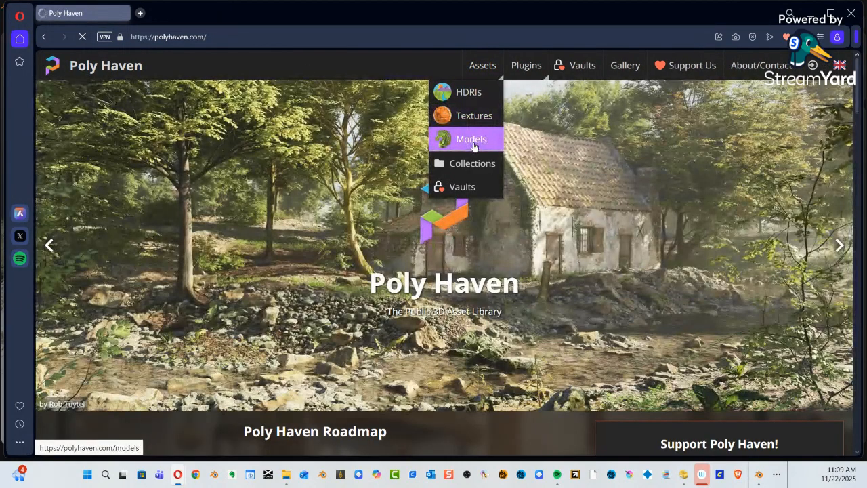
{"action": "left_click", "coordinate": [475, 140]}
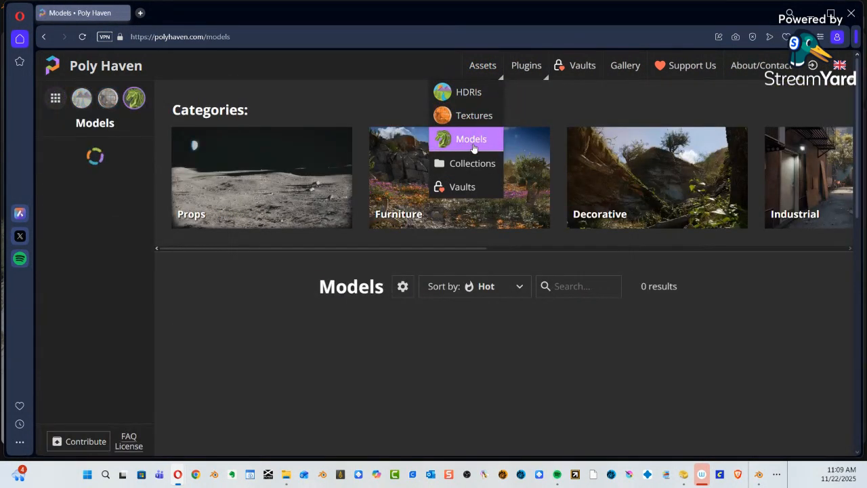
Find the Boulder 01 model in the library, open its page and start the 4K FBX download.
{"action": "scroll", "coordinate": [505, 327], "scroll_direction": "down", "scroll_amount": 10}
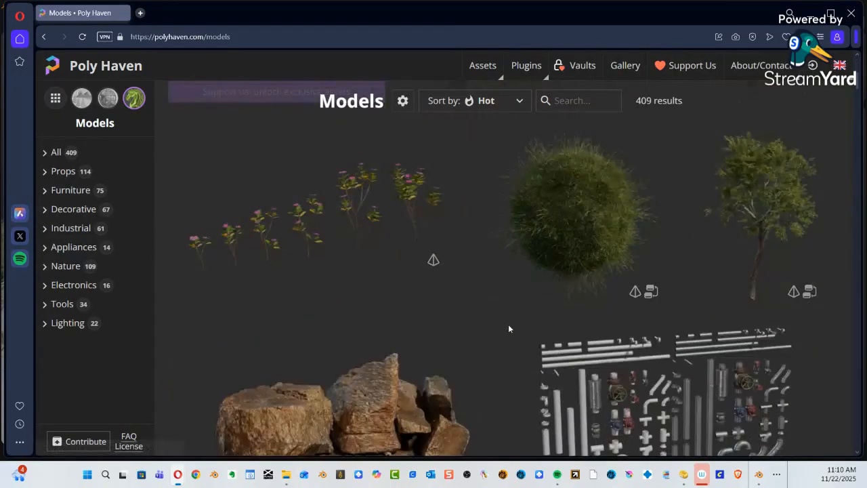
{"action": "scroll", "coordinate": [511, 328], "scroll_direction": "down", "scroll_amount": 3}
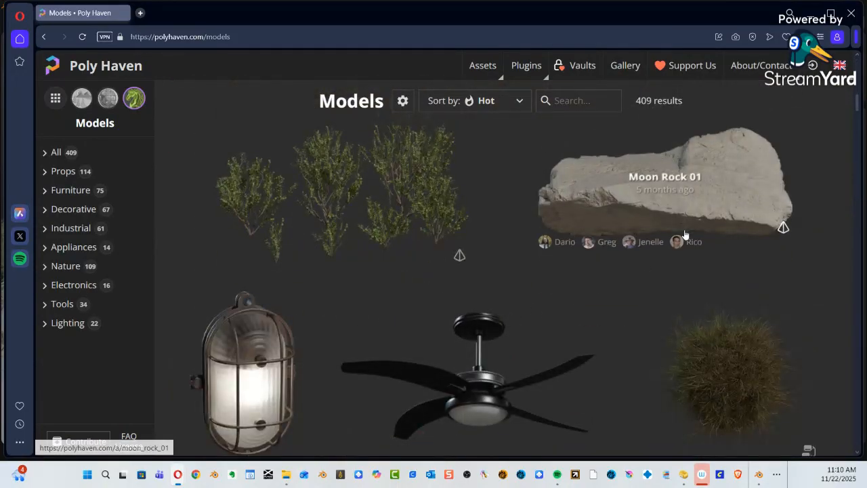
{"action": "scroll", "coordinate": [695, 212], "scroll_direction": "down", "scroll_amount": 8}
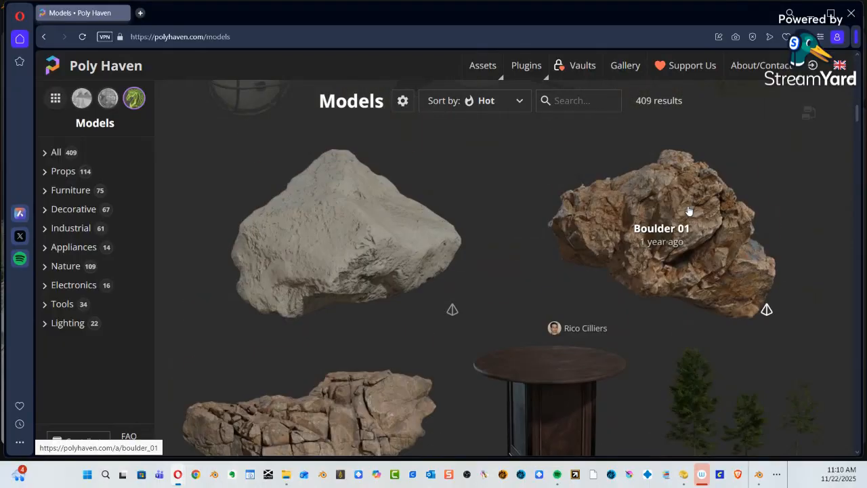
{"action": "scroll", "coordinate": [689, 211], "scroll_direction": "down", "scroll_amount": 2}
{"action": "scroll", "coordinate": [689, 211], "scroll_direction": "up", "scroll_amount": 2}
{"action": "left_click", "coordinate": [684, 234]}
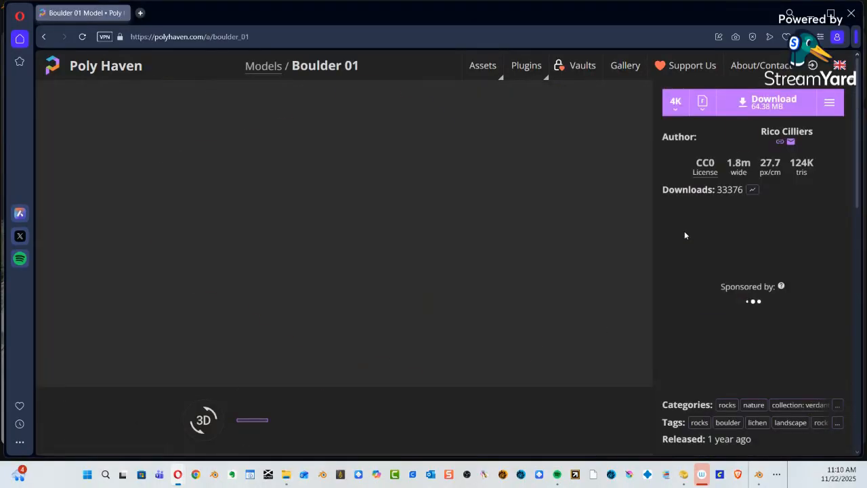
{"action": "left_click", "coordinate": [751, 103]}
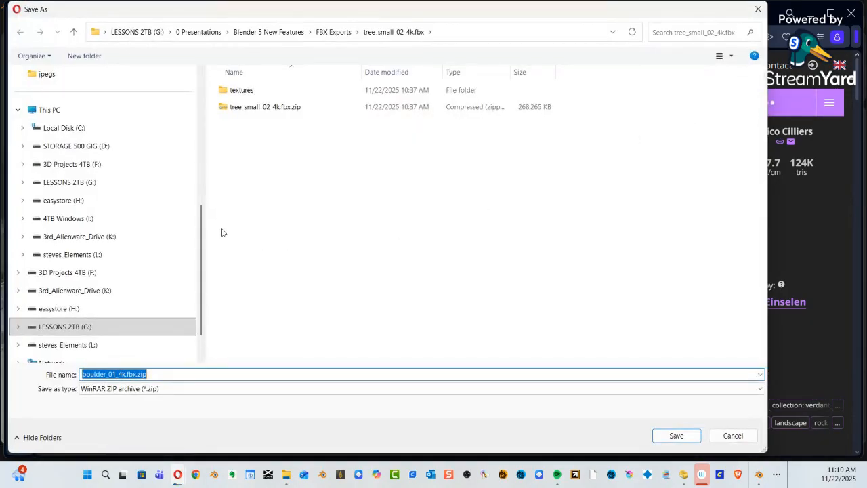
Create a folder named boulder_01_4k.fbx inside FBX Exports for the download.
{"action": "left_click", "coordinate": [332, 31]}
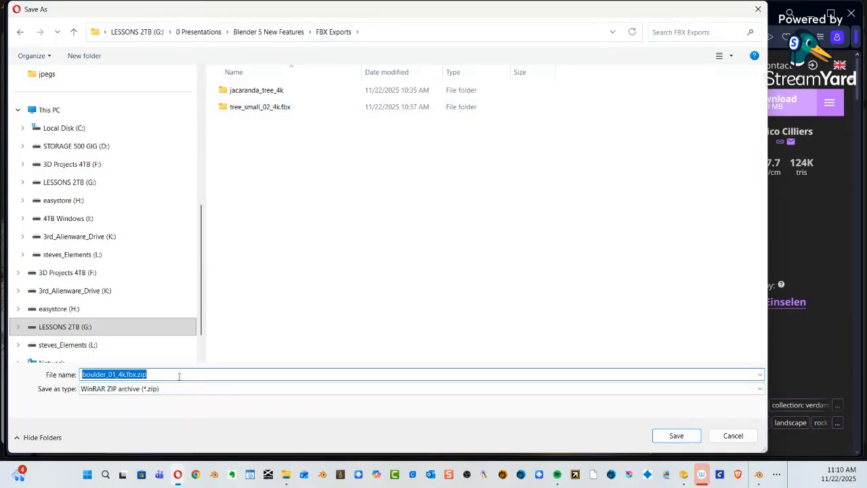
{"action": "left_click", "coordinate": [396, 284]}
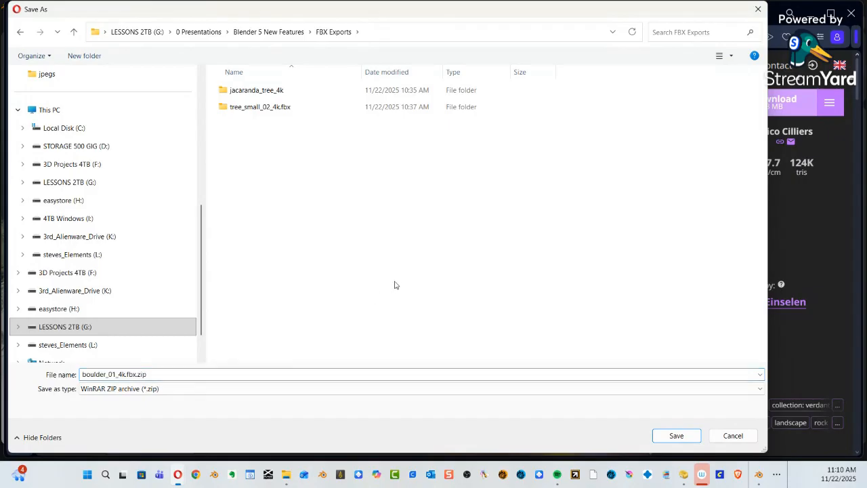
{"action": "key", "text": "ctrl+shift+n"}
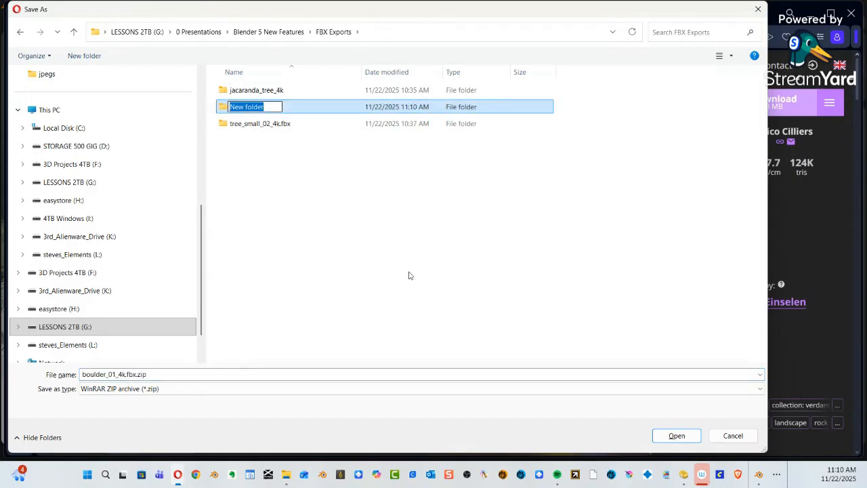
{"action": "type", "text": "boulder_01_4k.fbx.zip"}
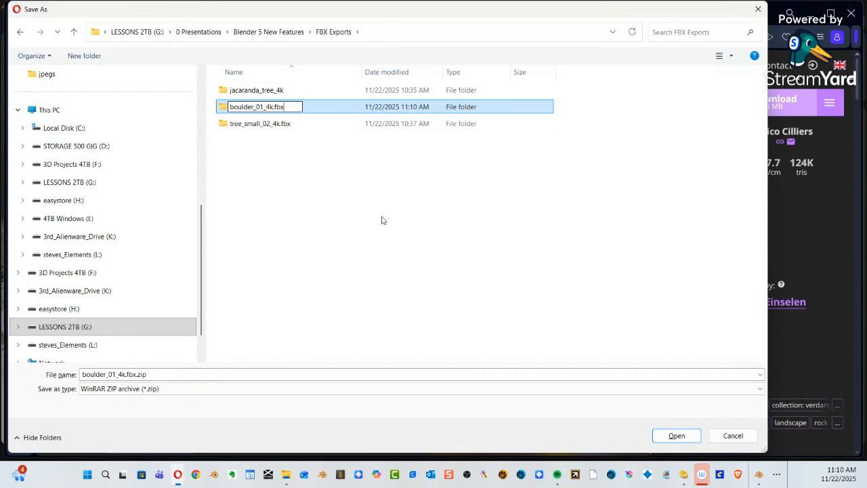
Save boulder_01_4k.fbx.zip into the new boulder_01_4k.fbx folder.
{"action": "left_click", "coordinate": [224, 109]}
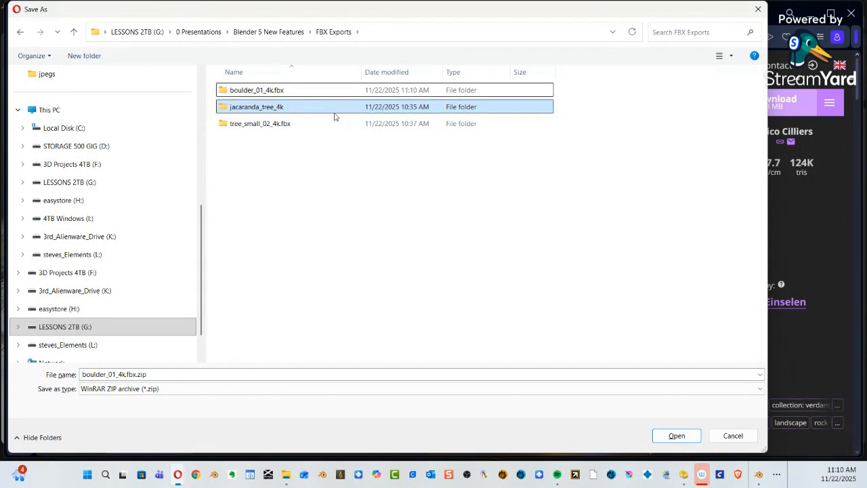
{"action": "left_click", "coordinate": [258, 93]}
{"action": "double_click", "coordinate": [258, 93]}
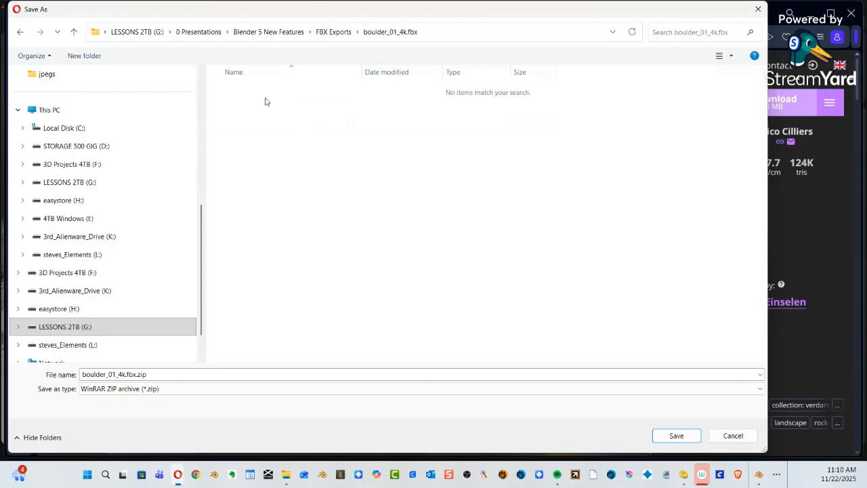
{"action": "left_click", "coordinate": [668, 440]}
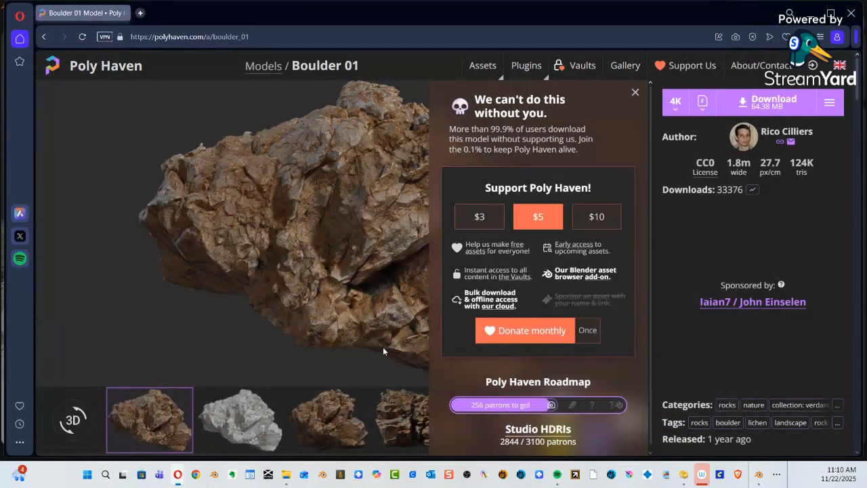
Look through the Boulder 01 page's similar assets, dismiss the donation panel and view the third preview image.
{"action": "scroll", "coordinate": [296, 319], "scroll_direction": "down", "scroll_amount": 10}
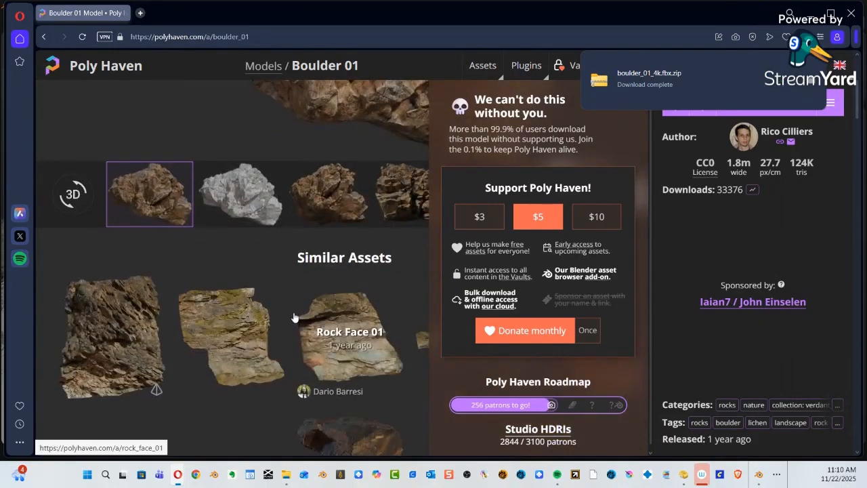
{"action": "scroll", "coordinate": [296, 316], "scroll_direction": "down", "scroll_amount": 10}
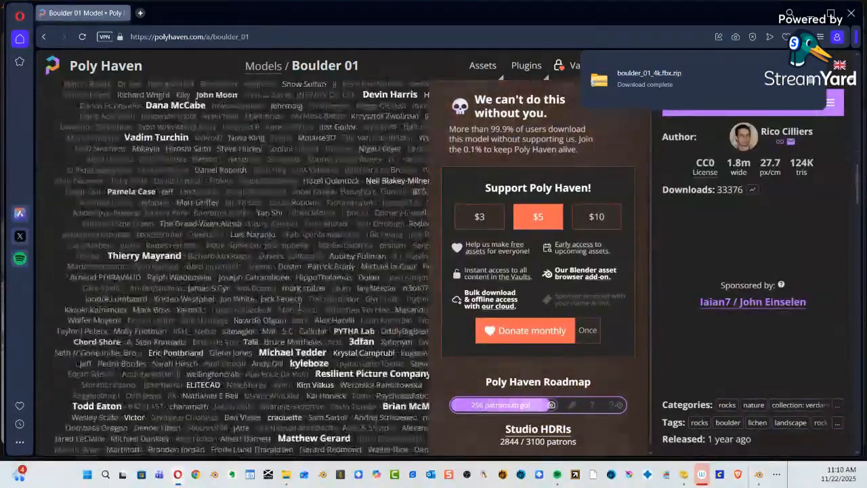
{"action": "scroll", "coordinate": [299, 309], "scroll_direction": "down", "scroll_amount": 5}
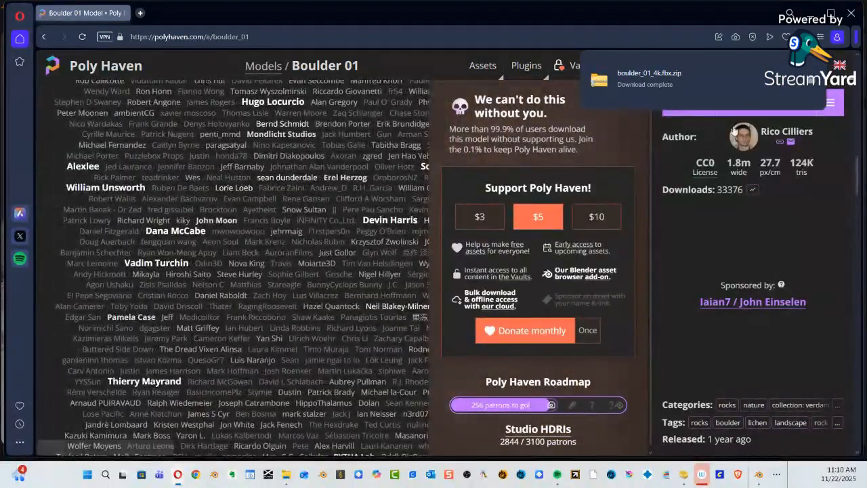
{"action": "left_click", "coordinate": [525, 38]}
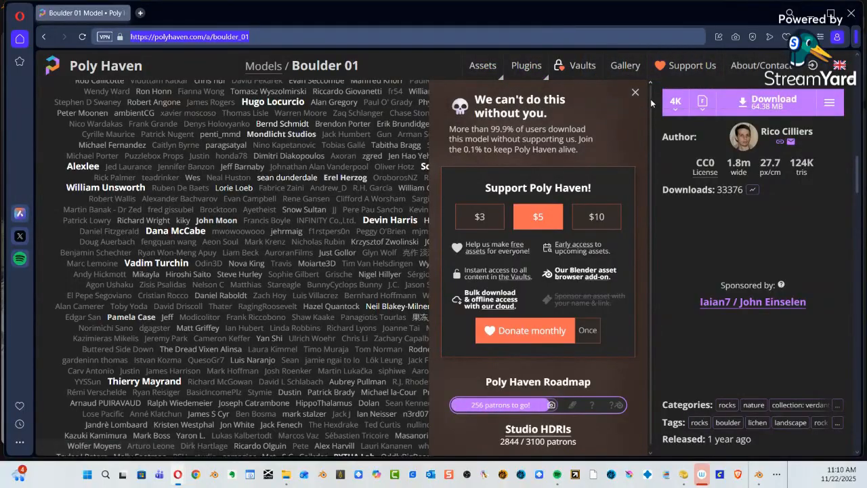
{"action": "left_click", "coordinate": [633, 91]}
{"action": "scroll", "coordinate": [577, 192], "scroll_direction": "up", "scroll_amount": 15}
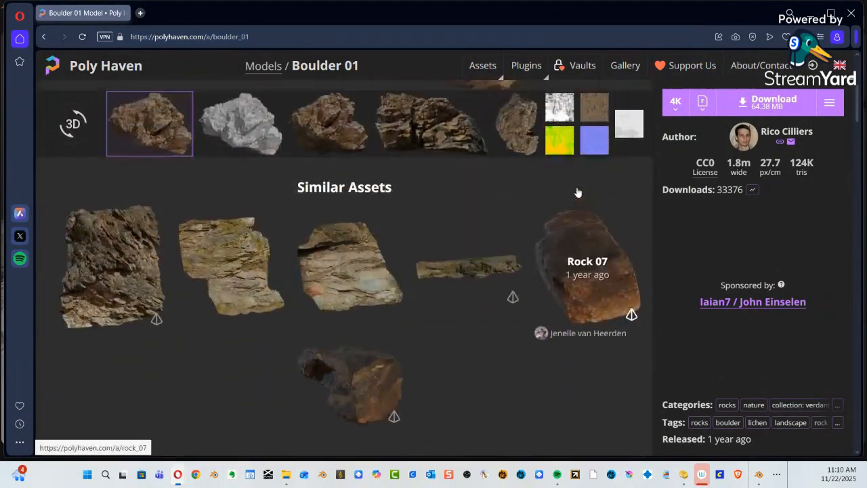
{"action": "scroll", "coordinate": [578, 192], "scroll_direction": "up", "scroll_amount": 3}
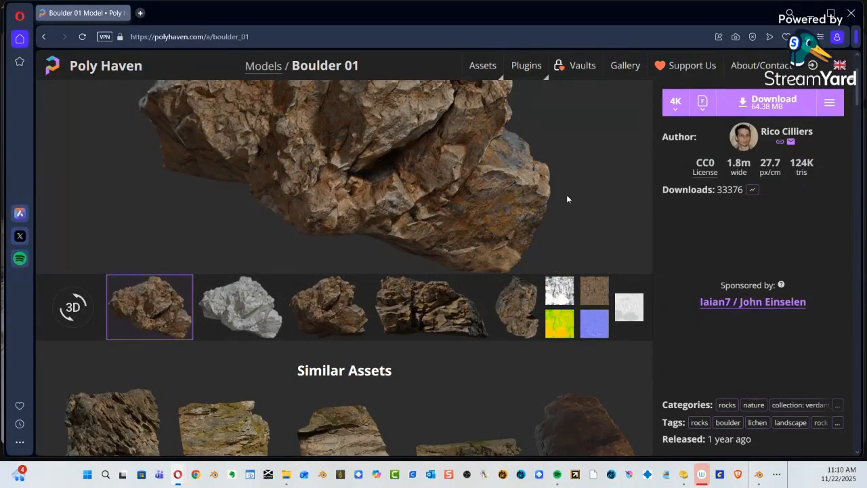
{"action": "scroll", "coordinate": [383, 309], "scroll_direction": "up", "scroll_amount": 1}
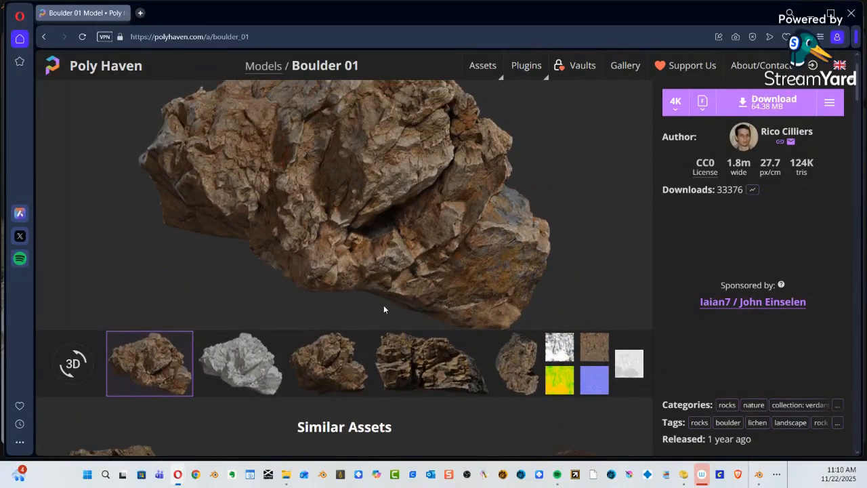
{"action": "left_click", "coordinate": [341, 363]}
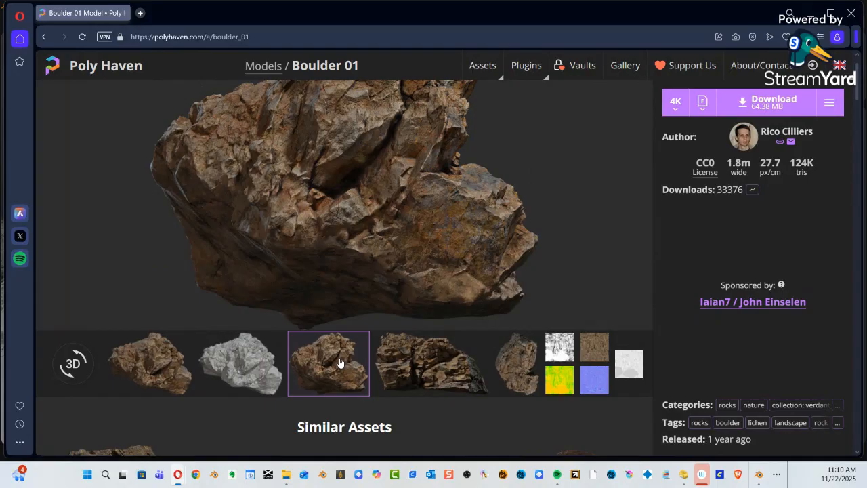
Return to the Models library, open the Namaqualand Boulder 03 rock and start its 4K FBX download.
{"action": "left_click", "coordinate": [44, 36]}
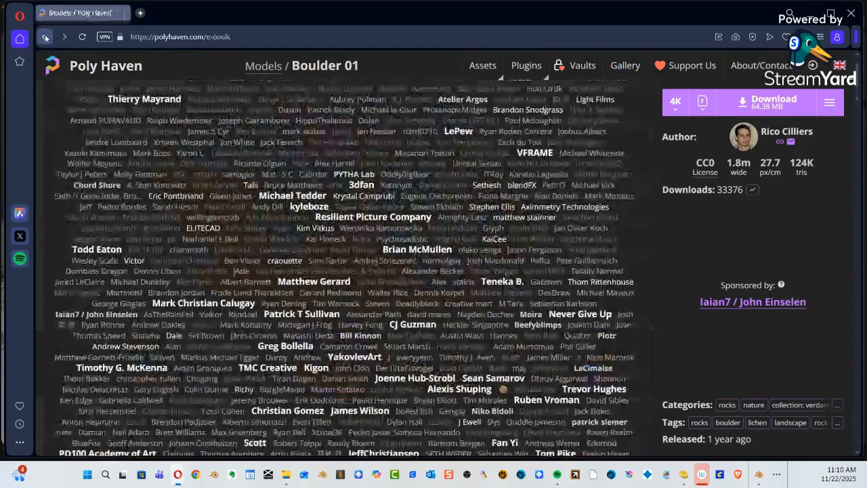
{"action": "scroll", "coordinate": [431, 310], "scroll_direction": "down", "scroll_amount": 15}
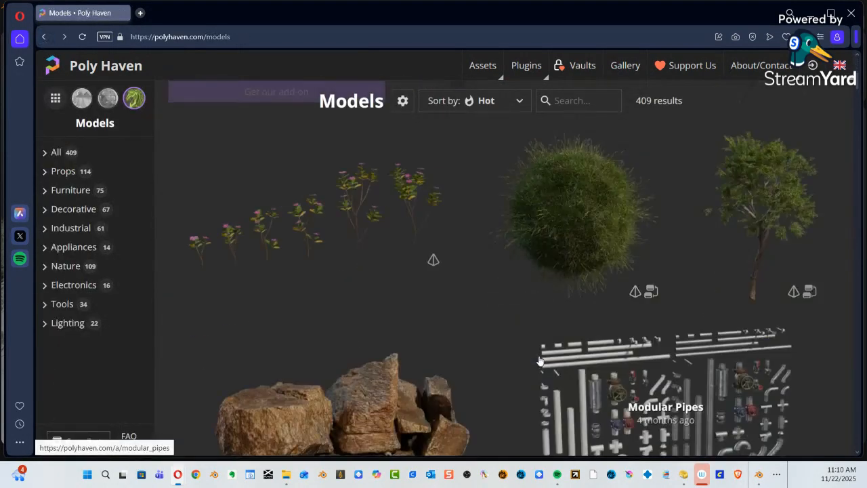
{"action": "scroll", "coordinate": [549, 360], "scroll_direction": "down", "scroll_amount": 5}
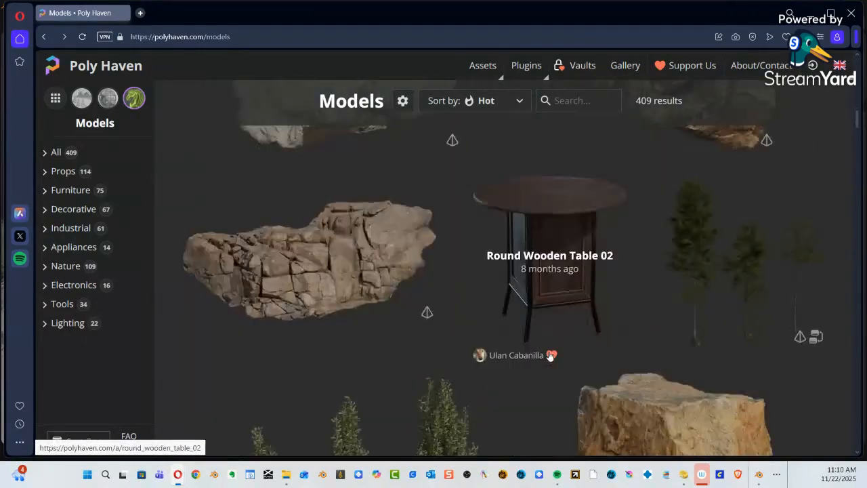
{"action": "scroll", "coordinate": [550, 357], "scroll_direction": "up", "scroll_amount": 3}
{"action": "scroll", "coordinate": [550, 352], "scroll_direction": "down", "scroll_amount": 6}
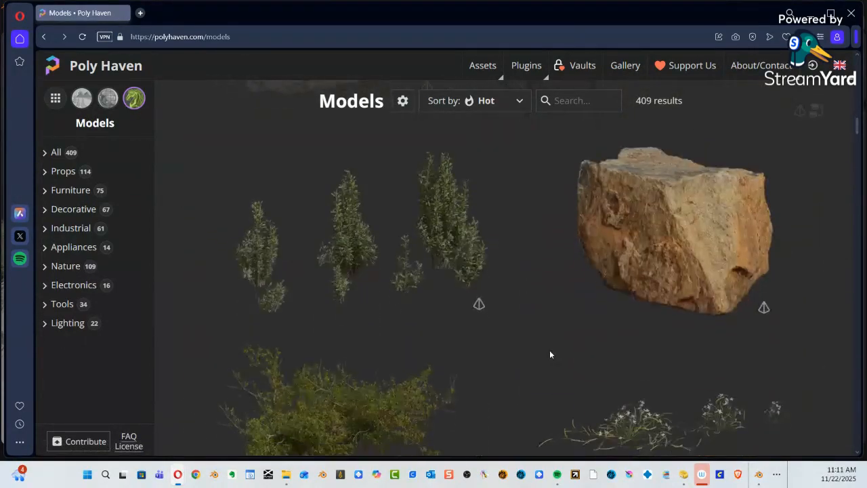
{"action": "scroll", "coordinate": [550, 353], "scroll_direction": "up", "scroll_amount": 2}
{"action": "scroll", "coordinate": [551, 355], "scroll_direction": "up", "scroll_amount": 2}
{"action": "scroll", "coordinate": [551, 355], "scroll_direction": "down", "scroll_amount": 3}
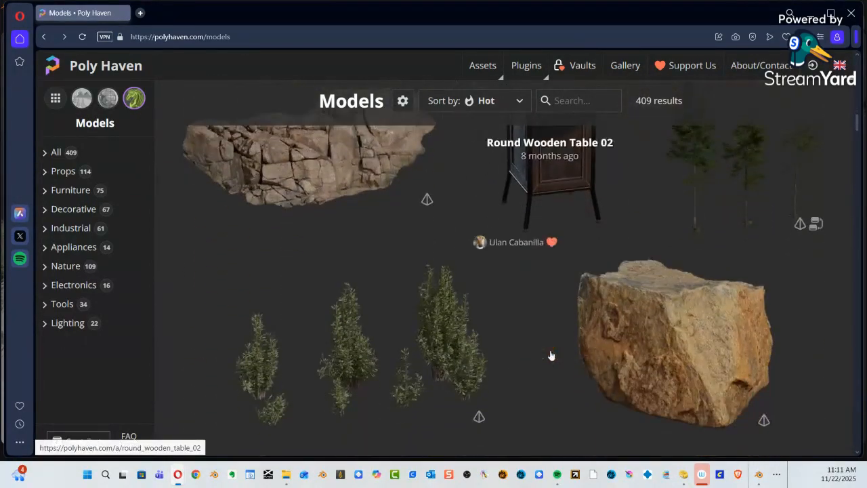
{"action": "left_click", "coordinate": [708, 337]}
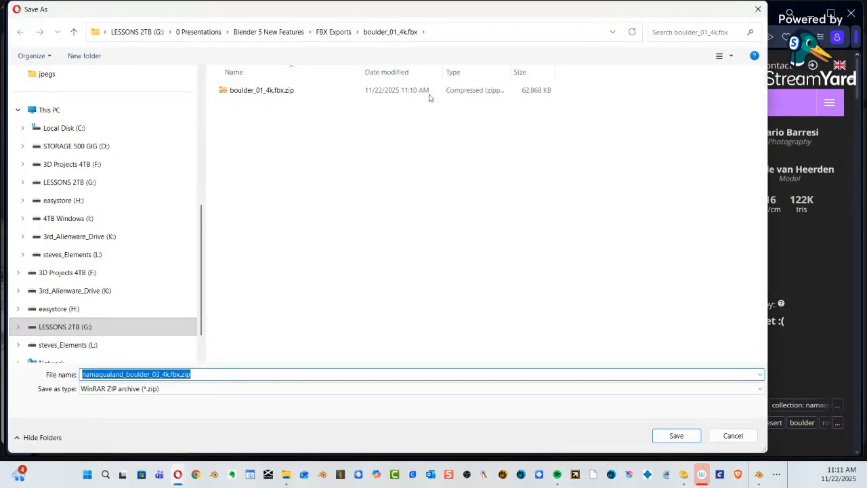
Create a folder named namaqualand_boulder_03_4k.fbx inside FBX Exports and save namaqualand_boulder_03_4k.fbx.zip into it.
{"action": "left_click", "coordinate": [333, 32]}
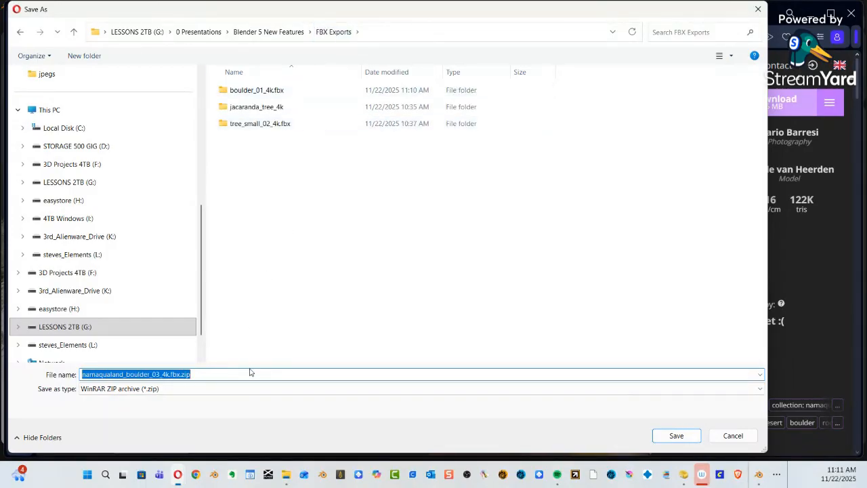
{"action": "key", "text": "ctrl+shift+n"}
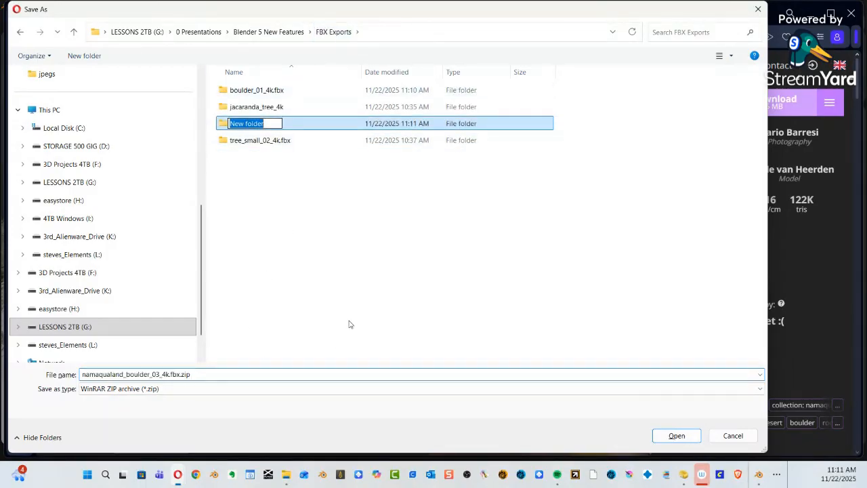
{"action": "type", "text": "namaqualand_boulder_03_4k.fbx.zip"}
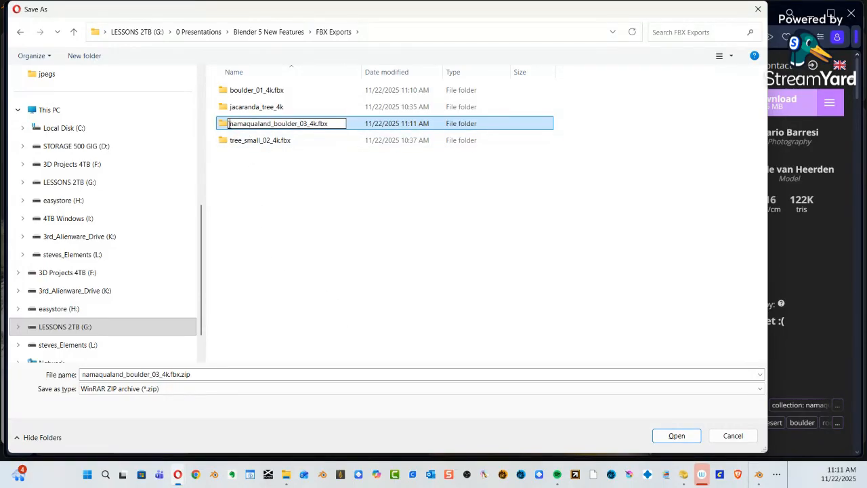
{"action": "left_click", "coordinate": [225, 126]}
{"action": "double_click", "coordinate": [225, 127]}
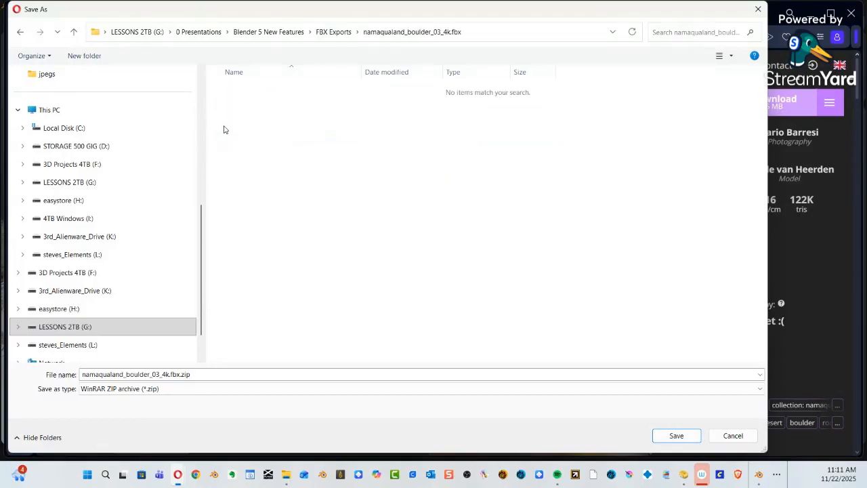
{"action": "key", "text": "Return"}
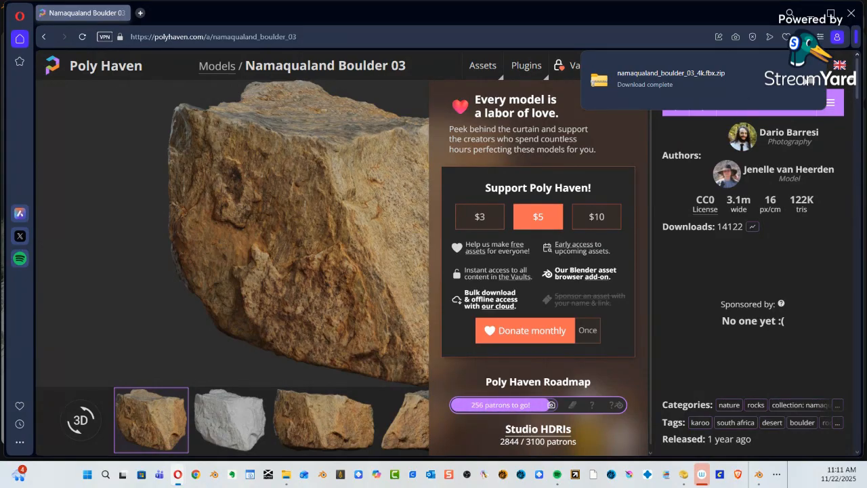
Copy the textures folder and FBX file out of the downloaded Namaqualand boulder archive into the folder that contains it.
{"action": "left_click", "coordinate": [809, 83]}
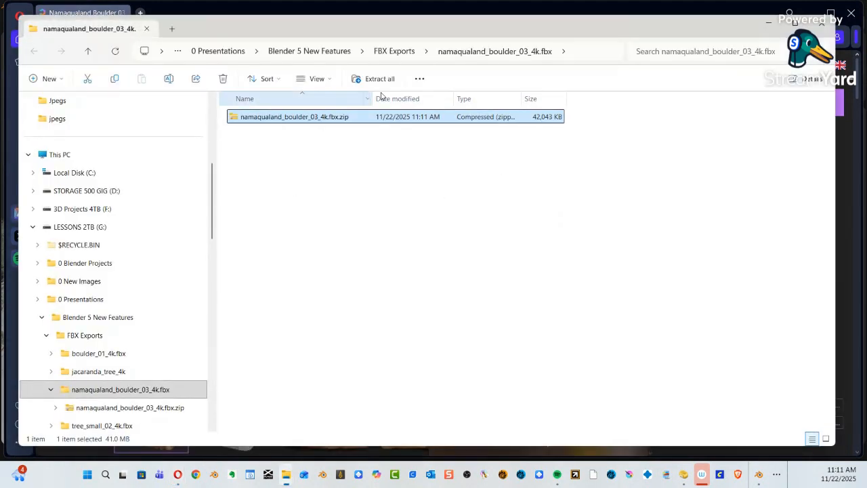
{"action": "double_click", "coordinate": [258, 120]}
{"action": "left_click_drag", "start_coordinate": [275, 172], "coordinate": [236, 118]}
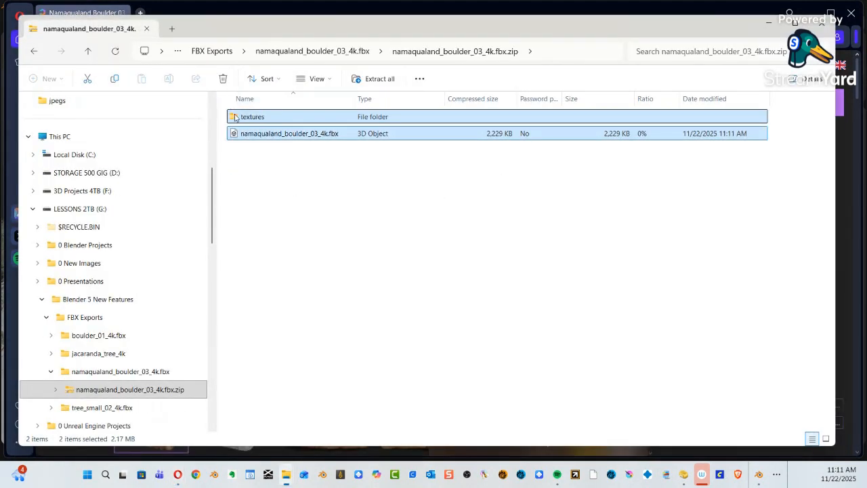
{"action": "left_click", "coordinate": [37, 57]}
{"action": "left_click", "coordinate": [308, 270]}
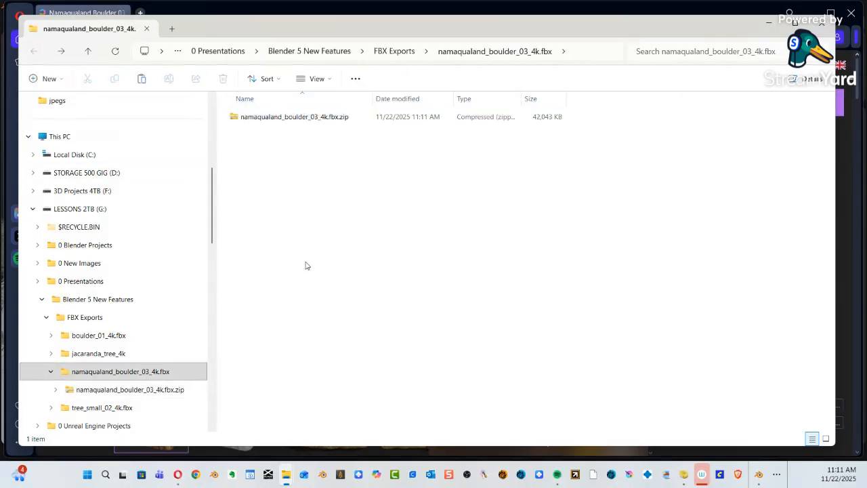
{"action": "key", "text": "ctrl+v"}
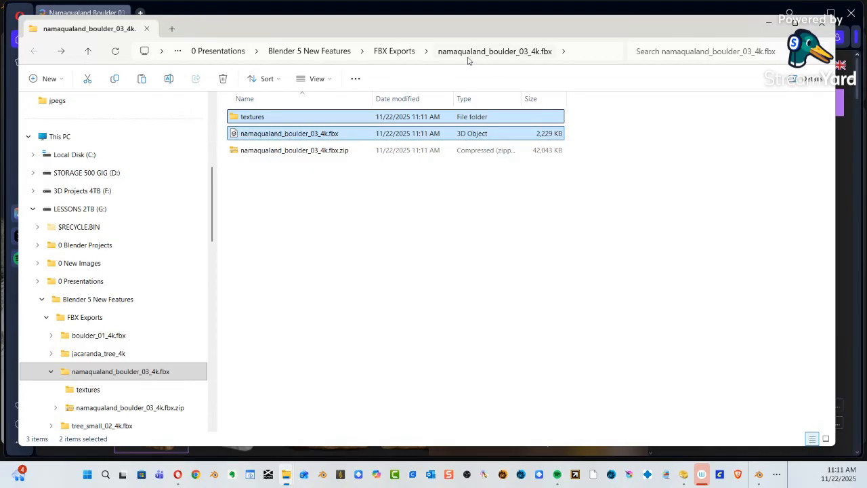
Copy the textures folder and FBX file from boulder_01_4k.fbx.zip into the boulder_01_4k.fbx folder.
{"action": "left_click", "coordinate": [397, 52]}
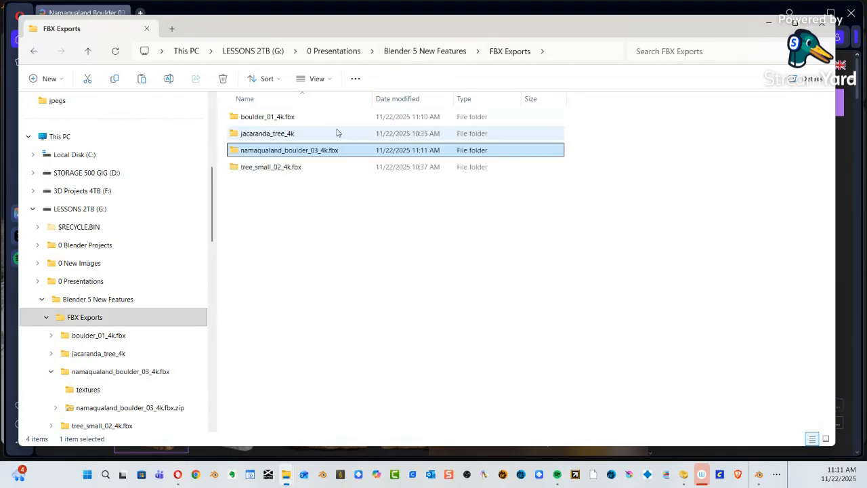
{"action": "double_click", "coordinate": [290, 119]}
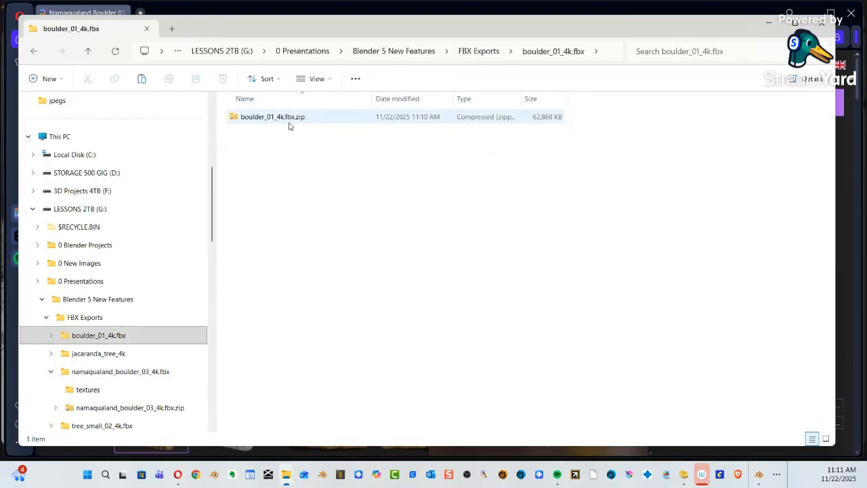
{"action": "left_click", "coordinate": [287, 121]}
{"action": "left_click_drag", "start_coordinate": [302, 152], "coordinate": [258, 121]}
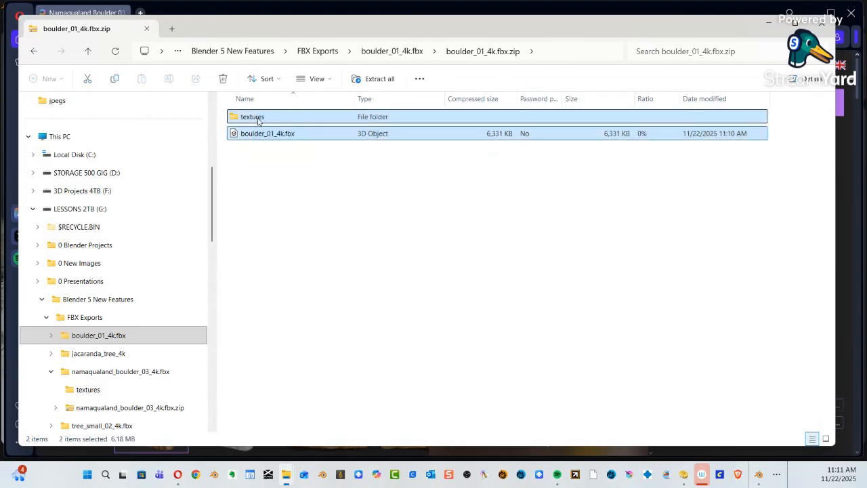
{"action": "left_click", "coordinate": [34, 51]}
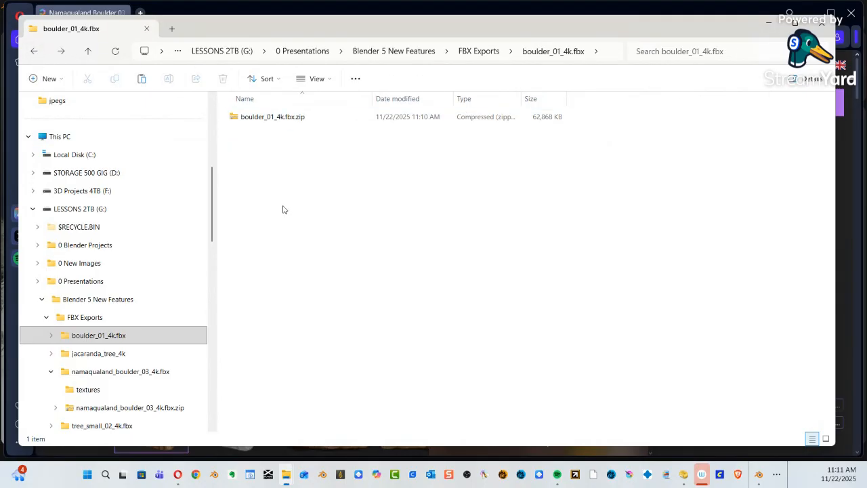
{"action": "key", "text": "ctrl+v"}
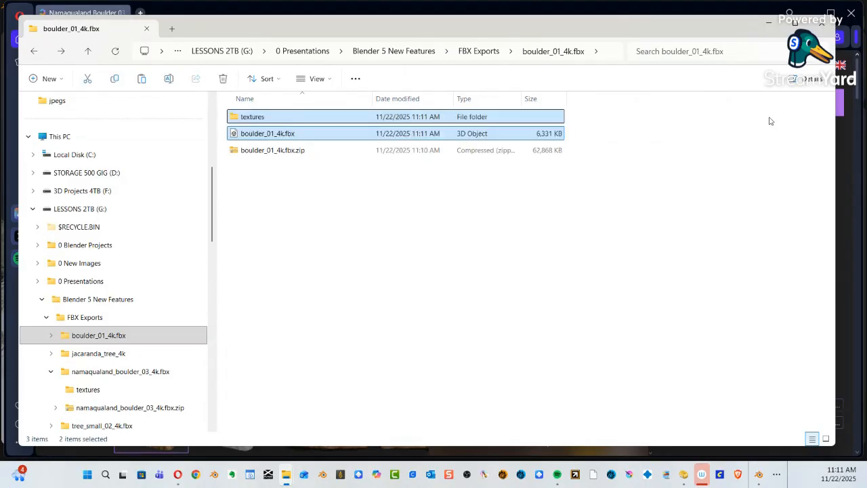
Switch to Blender and import boulder_01_4k.fbx from its folder in FBX Exports.
{"action": "left_click", "coordinate": [768, 28]}
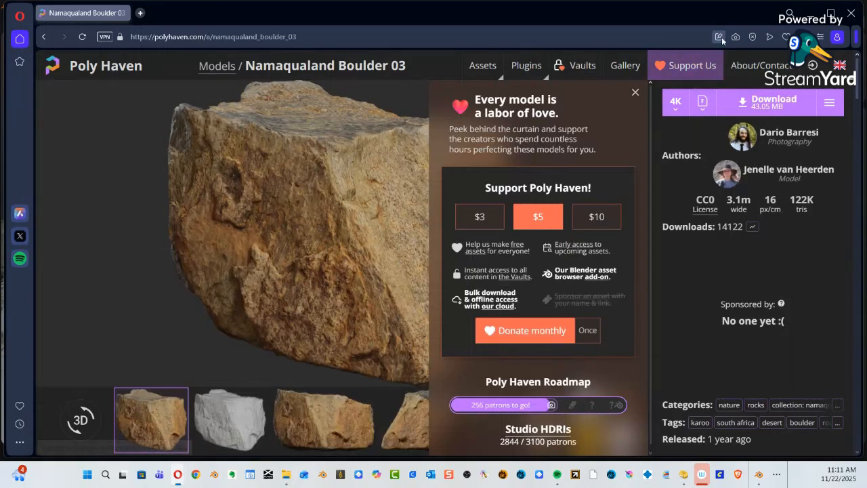
{"action": "left_click", "coordinate": [811, 13]}
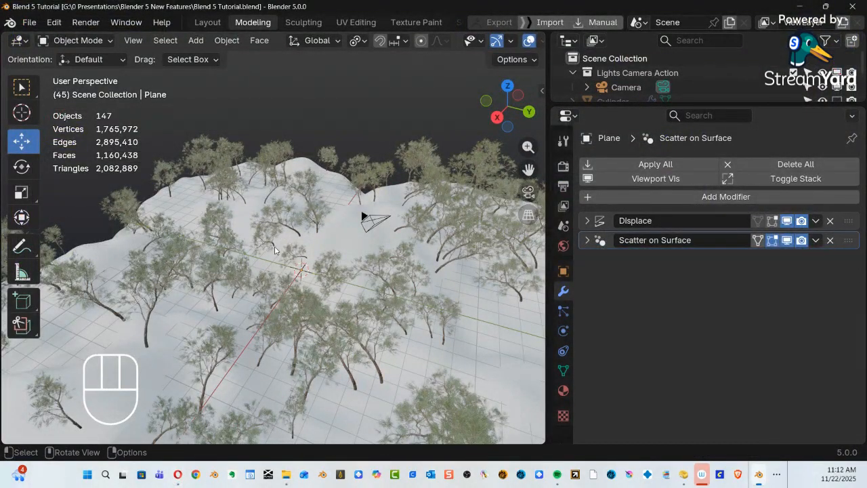
{"action": "key", "text": "shift"}
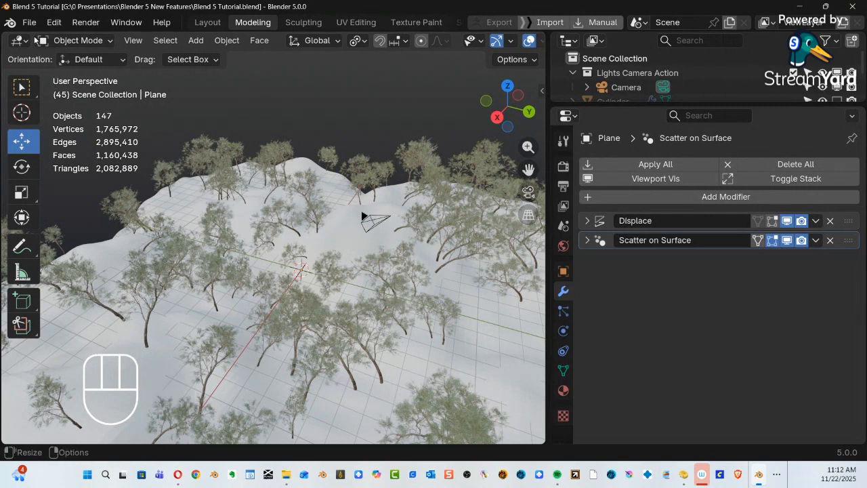
{"action": "left_click", "coordinate": [30, 22]}
{"action": "mouse_move", "coordinate": [64, 243]}
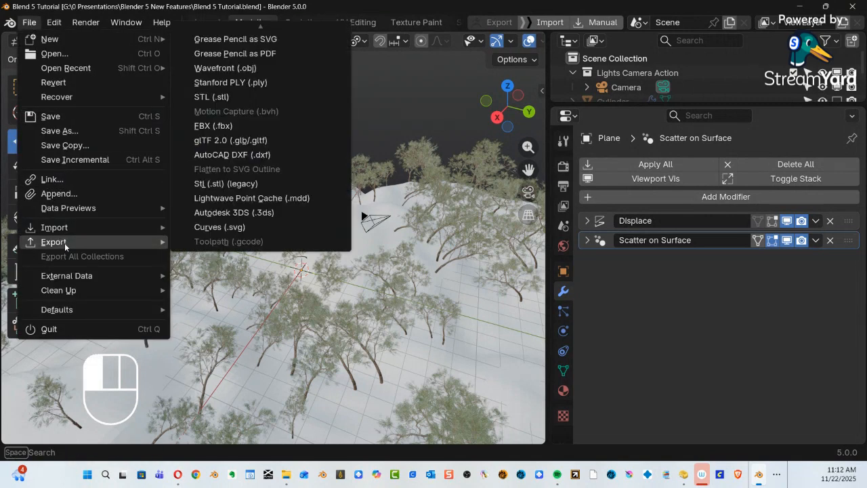
{"action": "mouse_move", "coordinate": [81, 231]}
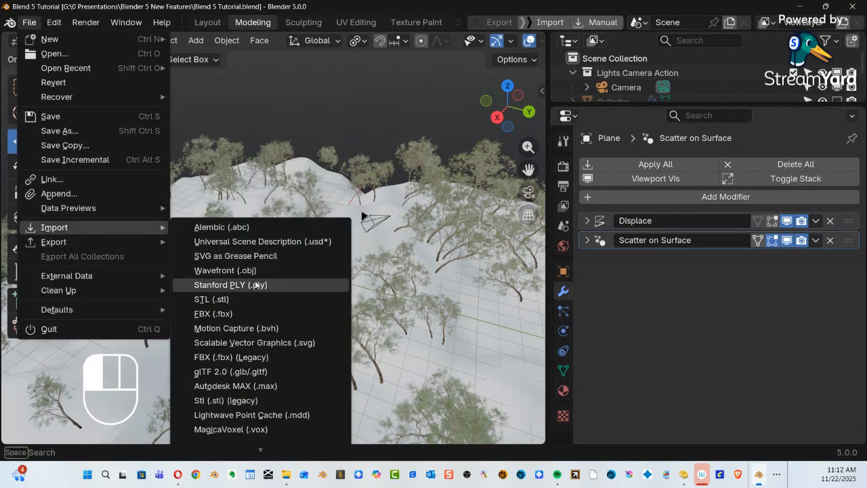
{"action": "left_click", "coordinate": [248, 311]}
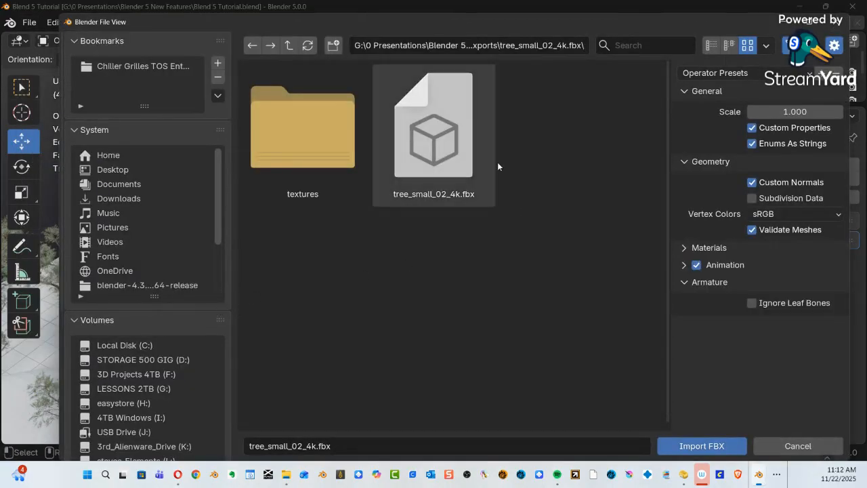
{"action": "left_click", "coordinate": [289, 45]}
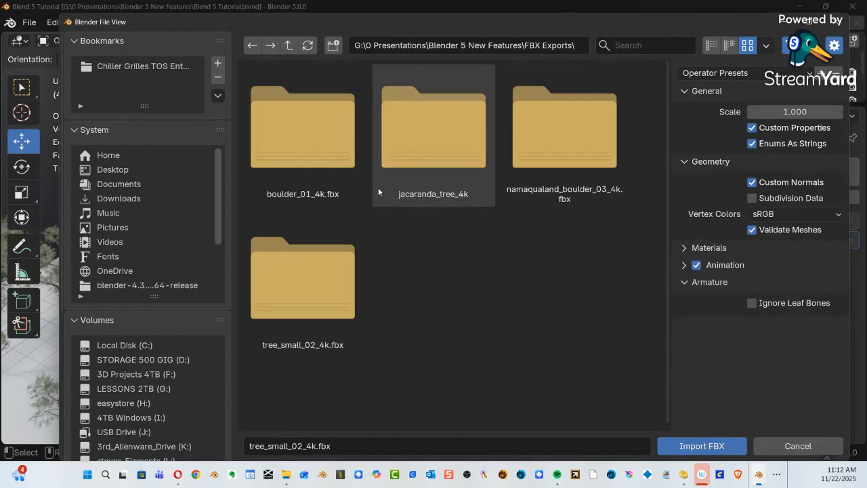
{"action": "double_click", "coordinate": [307, 167]}
{"action": "double_click", "coordinate": [437, 169]}
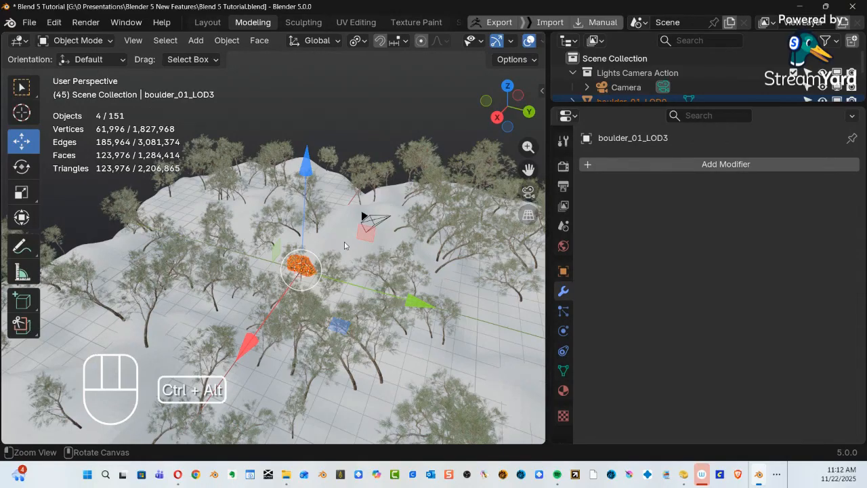
Set the viewport to solid shading and move the imported boulder_01 objects about -37.95 m along Y, clear of the terrain.
{"action": "left_click_drag", "start_coordinate": [330, 277], "coordinate": [309, 350], "text": "ctrl+alt"}
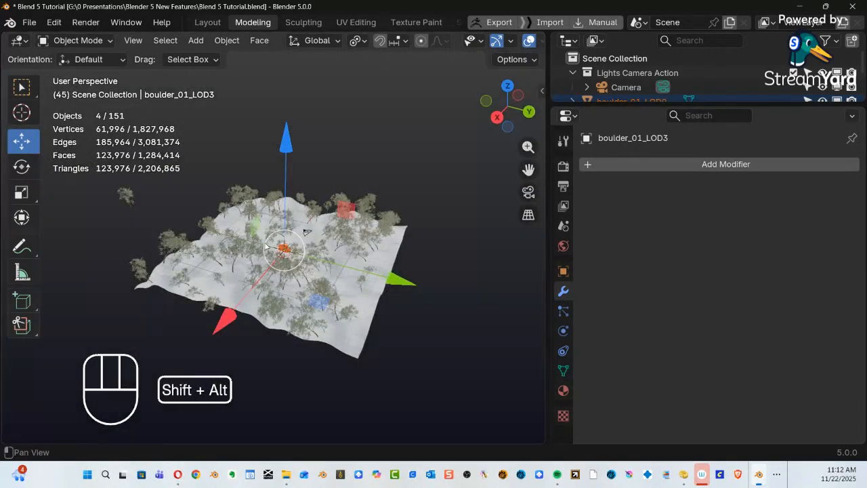
{"action": "mouse_move", "coordinate": [310, 351]}
{"action": "middle_mouse_down", "text": "alt+shift"}
{"action": "mouse_move", "coordinate": [219, 222]}
{"action": "mouse_move", "coordinate": [335, 263]}
{"action": "mouse_move", "coordinate": [350, 255]}
{"action": "mouse_move", "coordinate": [349, 244]}
{"action": "middle_mouse_up", "text": "alt+shift"}
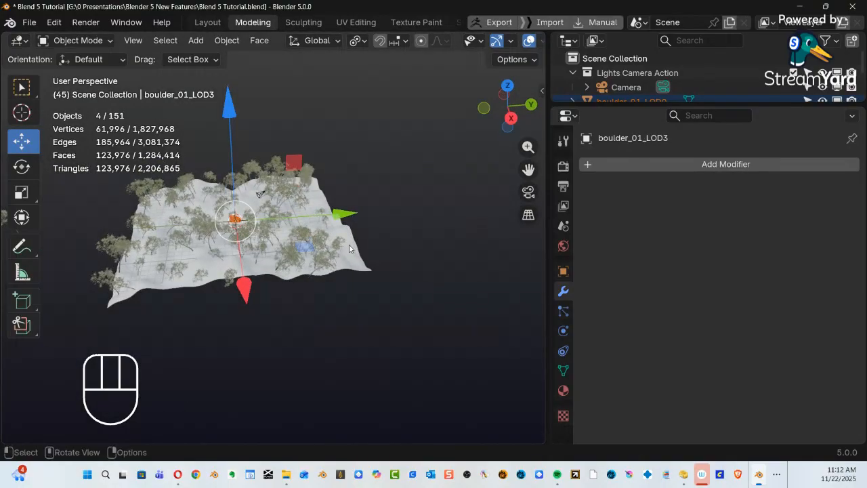
{"action": "key", "text": "z"}
{"action": "left_click", "coordinate": [443, 249]}
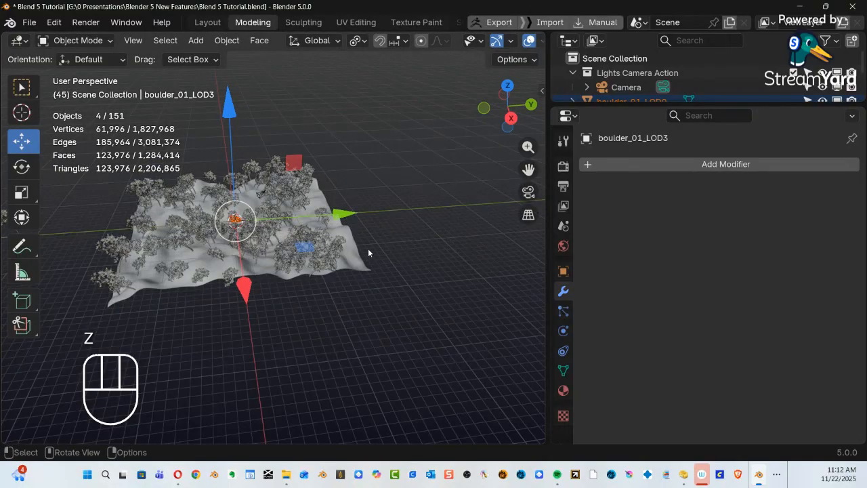
{"action": "middle_click_drag", "start_coordinate": [346, 238], "coordinate": [81, 242], "text": "alt"}
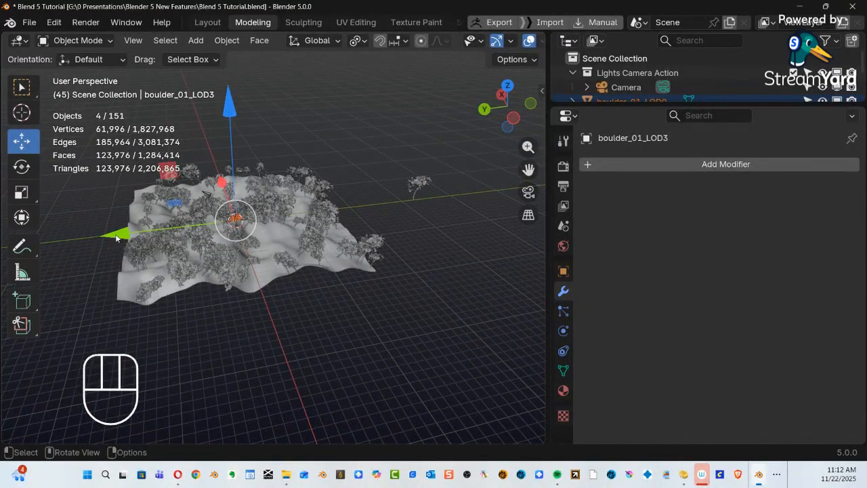
{"action": "left_click_drag", "start_coordinate": [116, 237], "coordinate": [325, 248]}
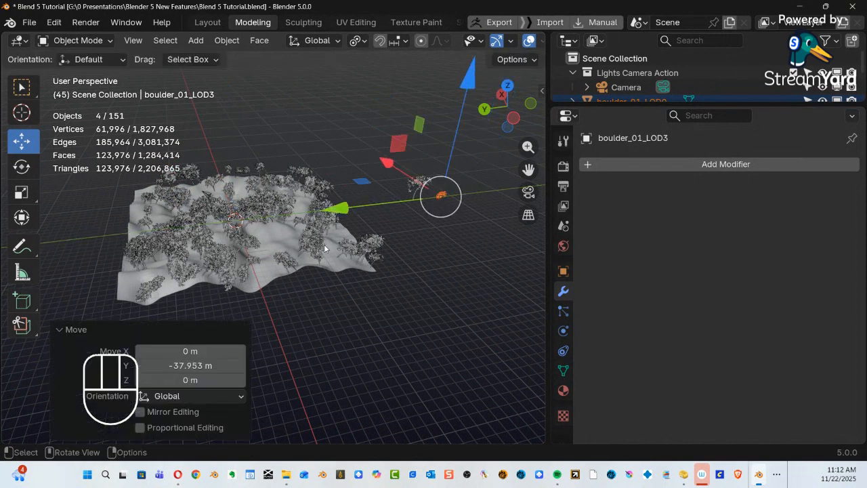
Import namaqualand_boulder_03_4k.fbx from its folder in FBX Exports.
{"action": "left_click", "coordinate": [38, 25]}
{"action": "mouse_move", "coordinate": [83, 210]}
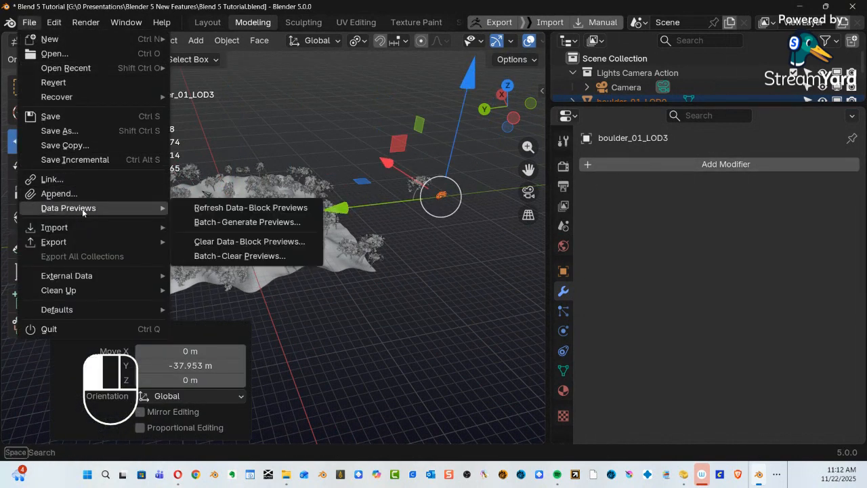
{"action": "mouse_move", "coordinate": [87, 225]}
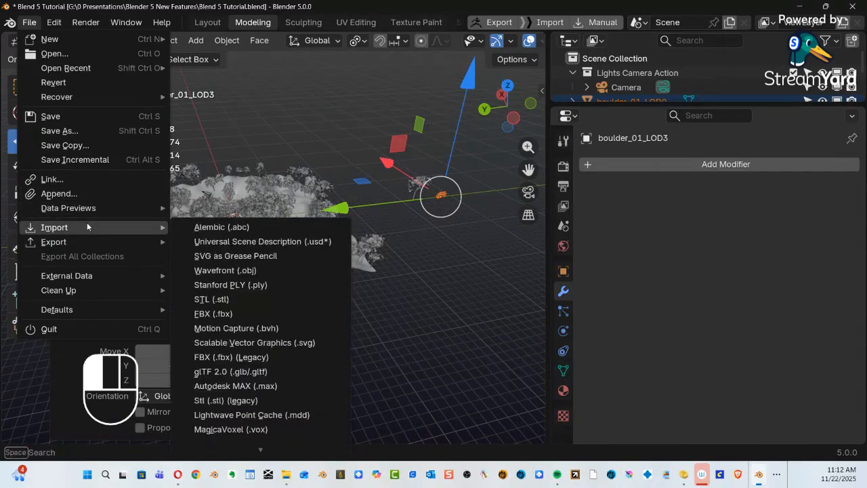
{"action": "left_click", "coordinate": [234, 313]}
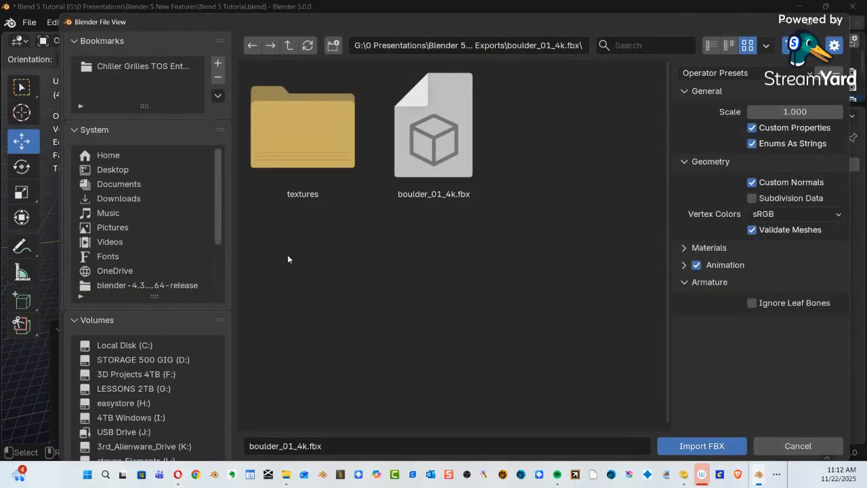
{"action": "left_click", "coordinate": [287, 46]}
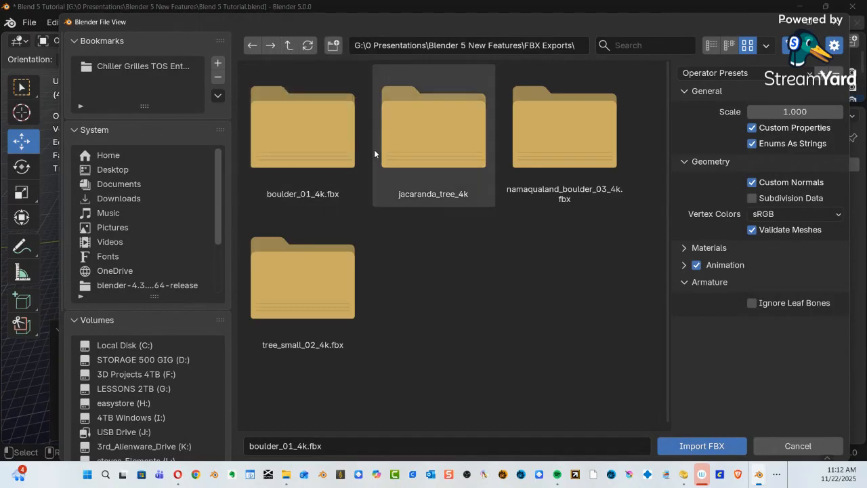
{"action": "left_click", "coordinate": [577, 162]}
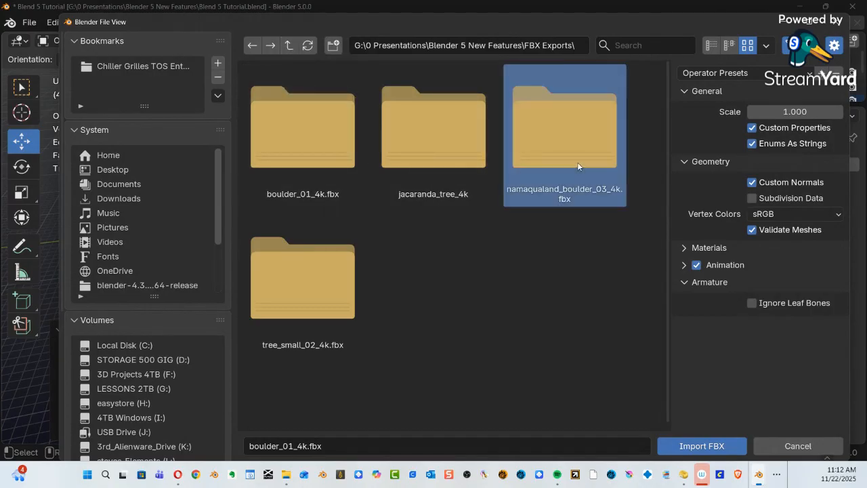
{"action": "double_click", "coordinate": [573, 159]}
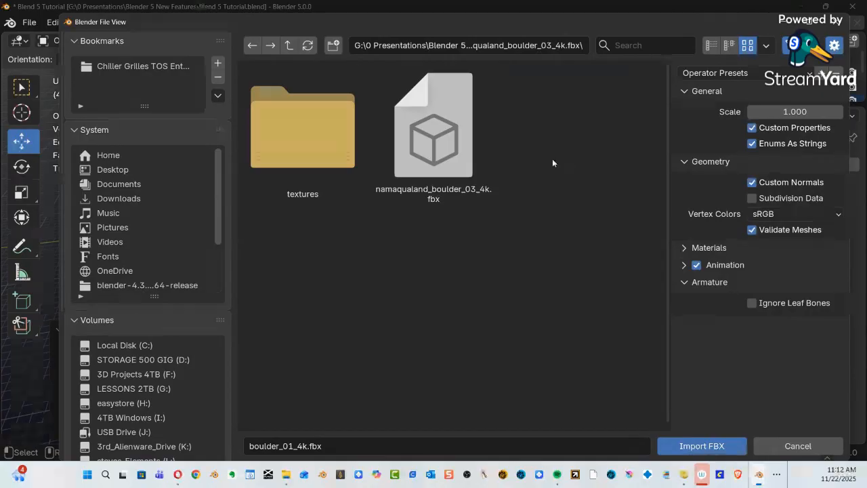
{"action": "double_click", "coordinate": [437, 159]}
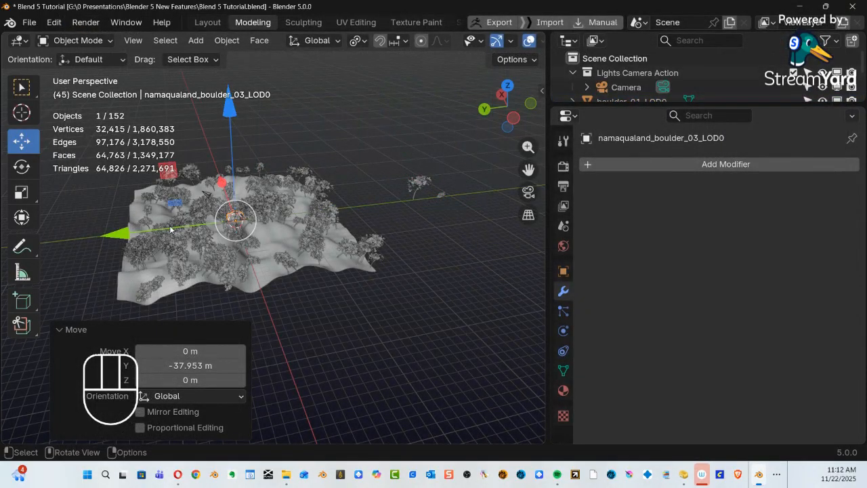
Move the Namaqualand boulder about -41.7 m along Y, beside the first boulder, and switch the viewport shading to show its textures.
{"action": "left_click_drag", "start_coordinate": [119, 234], "coordinate": [355, 248]}
{"action": "middle_click_drag", "start_coordinate": [441, 255], "coordinate": [357, 173], "text": "shift"}
{"action": "middle_click_drag", "start_coordinate": [406, 199], "coordinate": [130, 217], "text": "shift"}
{"action": "key", "text": "z"}
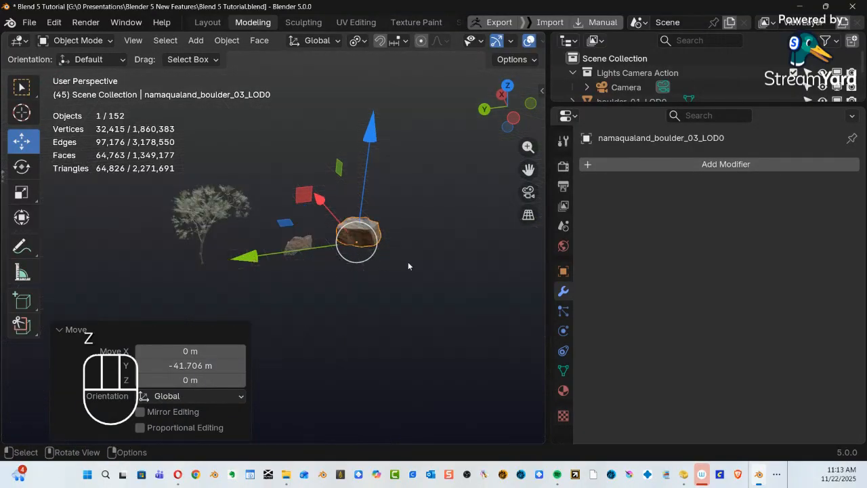
Inspect the imported boulders up close, enlarge the outliner, and compare the boulder_01 LOD0, LOD1 and LOD2 objects.
{"action": "middle_click_drag", "start_coordinate": [415, 235], "coordinate": [140, 208], "text": "alt"}
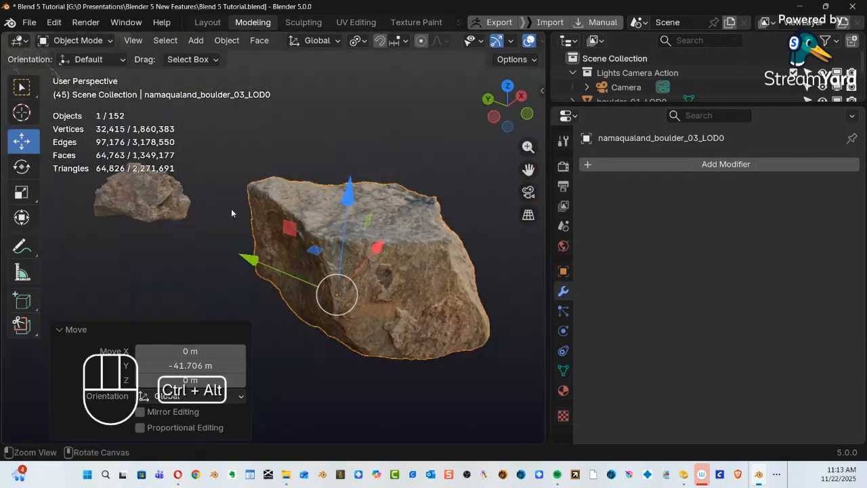
{"action": "middle_click_drag", "start_coordinate": [232, 210], "coordinate": [242, 286], "text": "ctrl+alt"}
{"action": "middle_click_drag", "start_coordinate": [242, 286], "coordinate": [253, 327], "text": "alt"}
{"action": "middle_click_drag", "start_coordinate": [227, 269], "coordinate": [391, 237], "text": "alt+shift"}
{"action": "left_click_drag", "start_coordinate": [677, 101], "coordinate": [651, 260]}
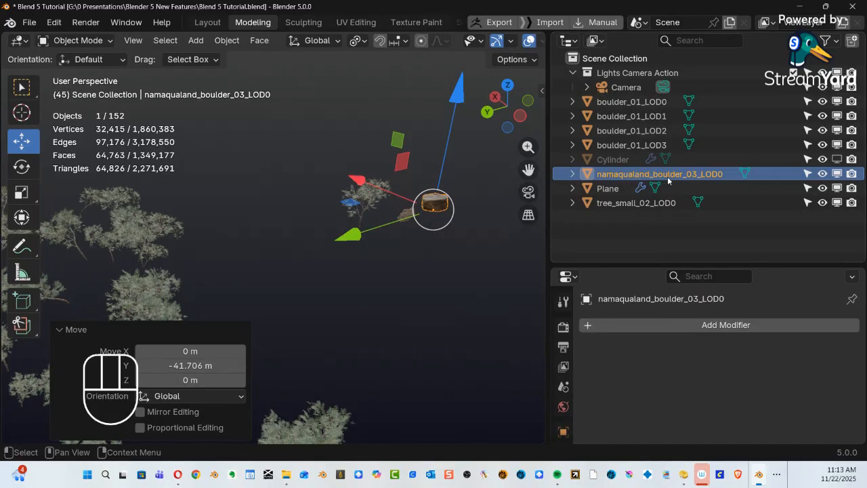
{"action": "left_click", "coordinate": [648, 103]}
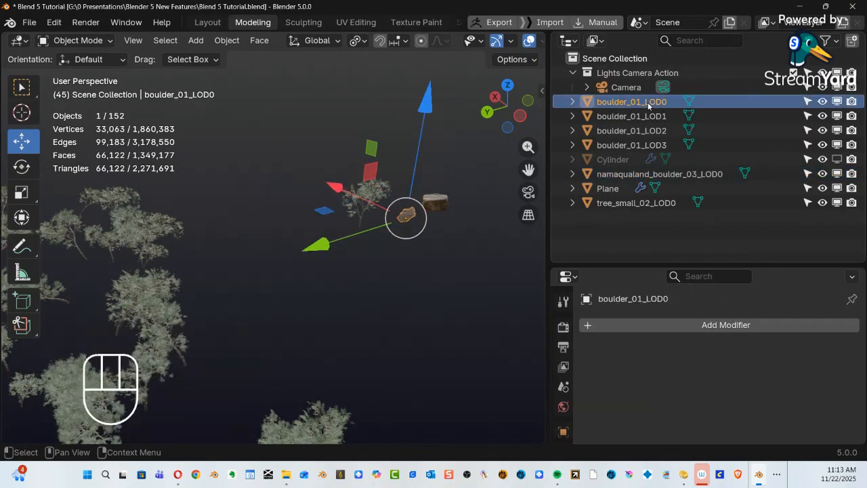
{"action": "left_click", "coordinate": [653, 120]}
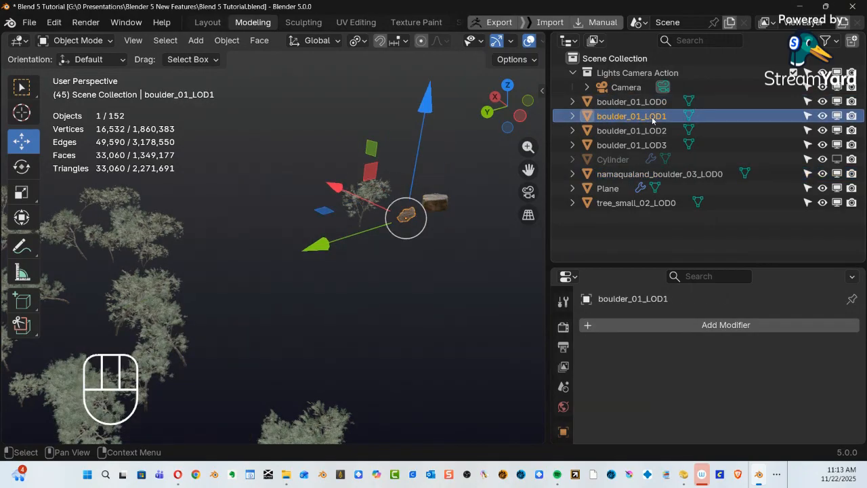
{"action": "left_click", "coordinate": [653, 133]}
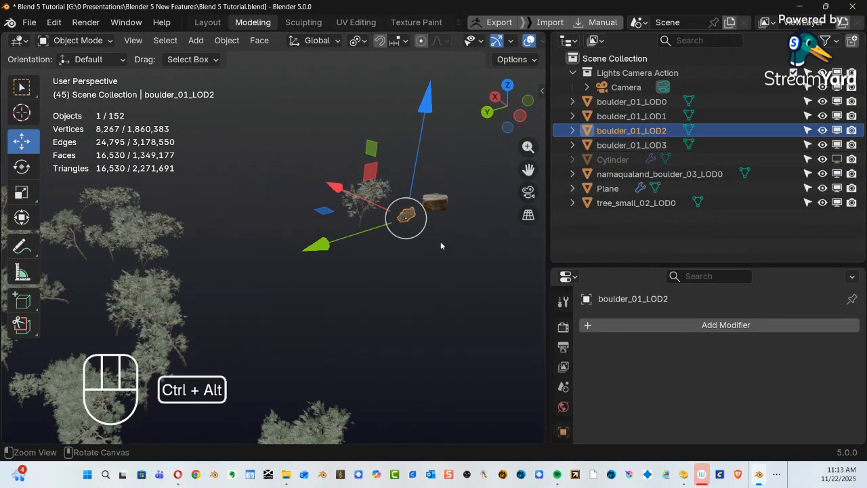
Try to move boulder_01_LOD1 by about 0.13 m along Y.
{"action": "middle_click_drag", "start_coordinate": [441, 242], "coordinate": [320, 230], "text": "ctrl+alt"}
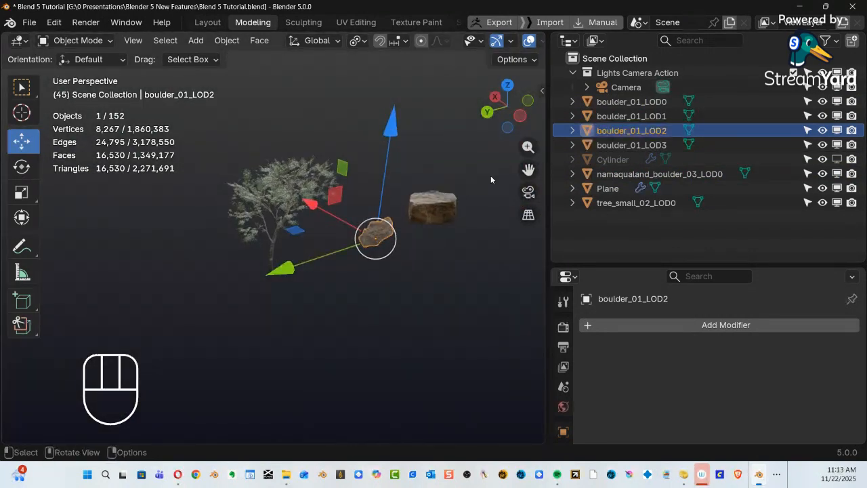
{"action": "left_click", "coordinate": [605, 118]}
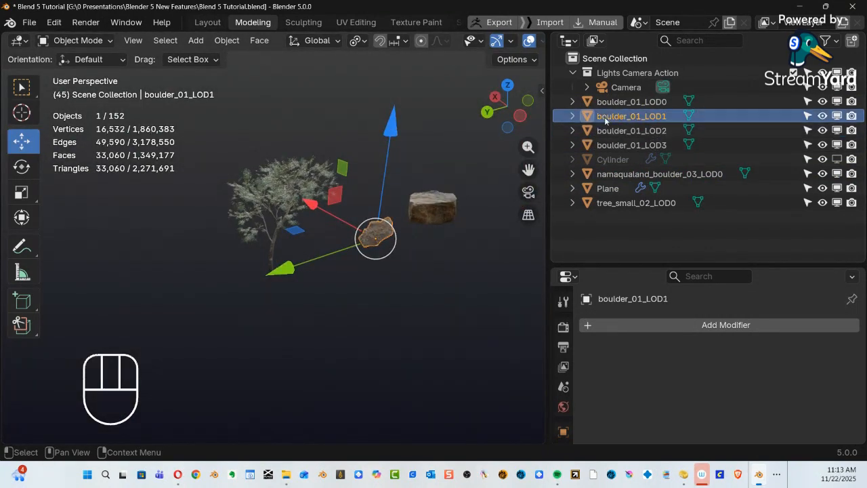
{"action": "mouse_move", "coordinate": [278, 271]}
{"action": "left_mouse_down"}
{"action": "mouse_move", "coordinate": [226, 288]}
{"action": "mouse_move", "coordinate": [280, 282]}
{"action": "left_mouse_up"}
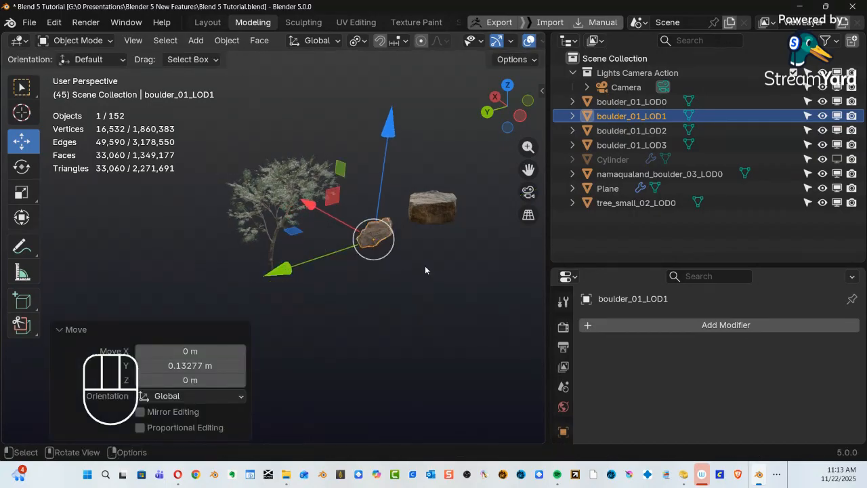
Delete the boulder_01_LOD1, boulder_01_LOD2 and boulder_01_LOD3 objects, keeping only boulder_01_LOD0.
{"action": "left_click", "coordinate": [659, 144]}
{"action": "left_click", "coordinate": [653, 118], "text": "shift"}
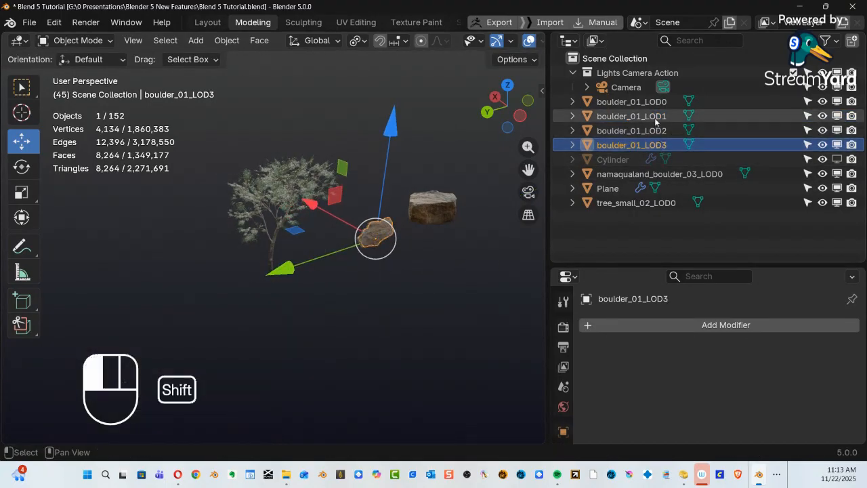
{"action": "key", "text": "Delete"}
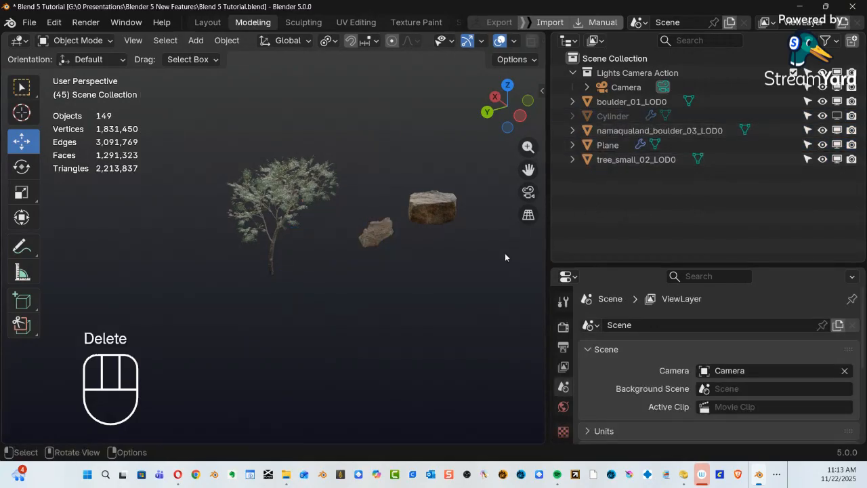
Move boulder_01_LOD0 and namaqualand_boulder_03_LOD0 into a new collection named BOULDER and collapse it in the outliner.
{"action": "left_click", "coordinate": [613, 131]}
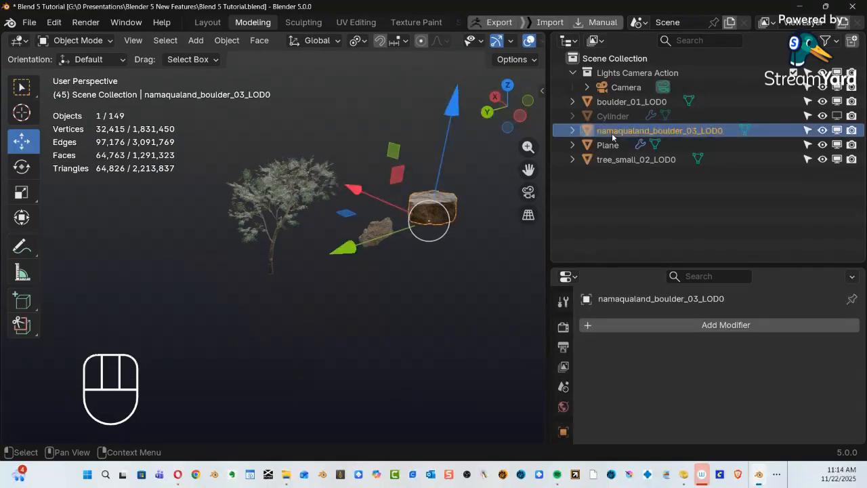
{"action": "left_click", "coordinate": [636, 103], "text": "ctrl"}
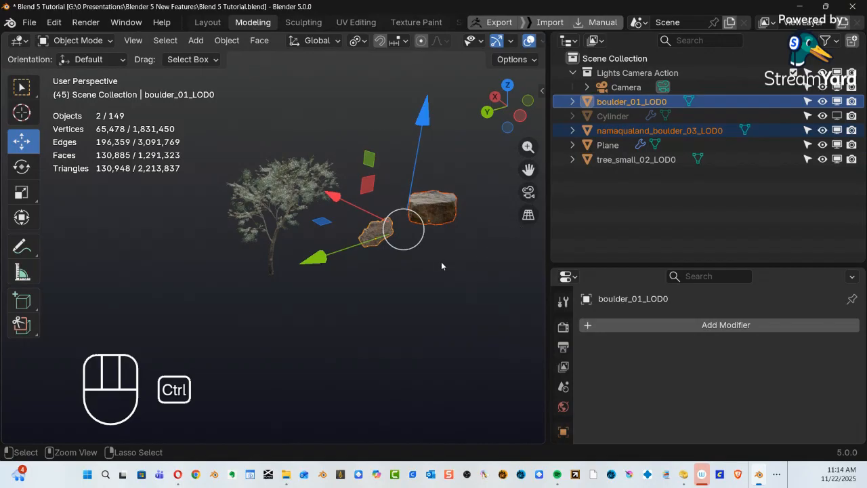
{"action": "key", "text": "m"}
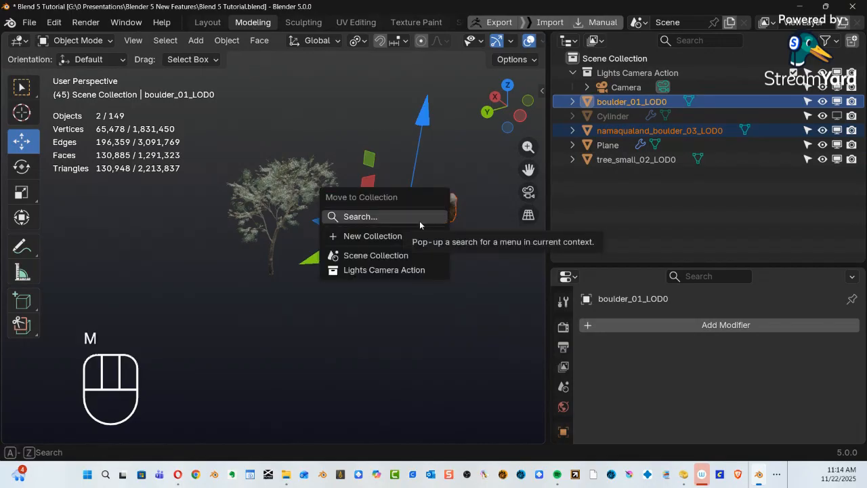
{"action": "left_click", "coordinate": [418, 235]}
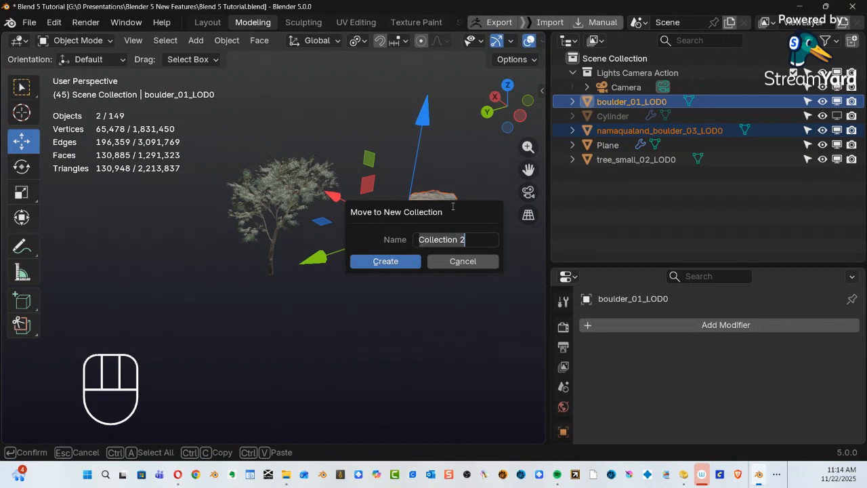
{"action": "type", "text": "bOUL"}
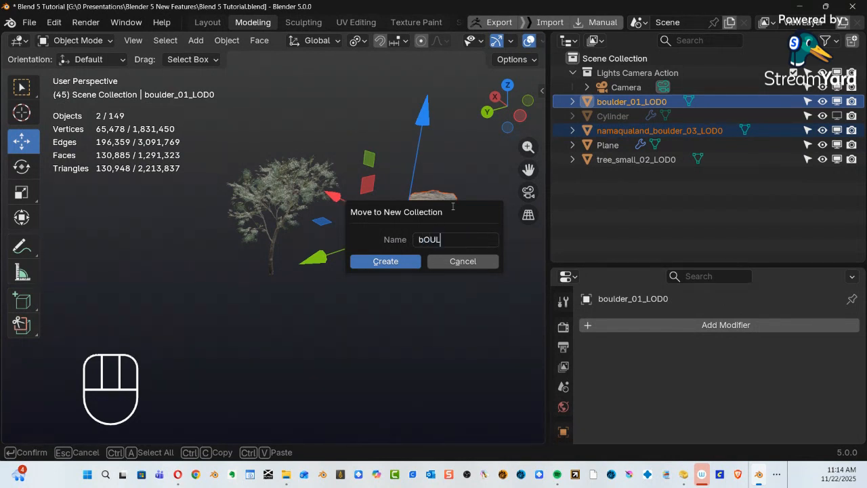
{"action": "type", "text": "DER"}
{"action": "key", "text": "Return"}
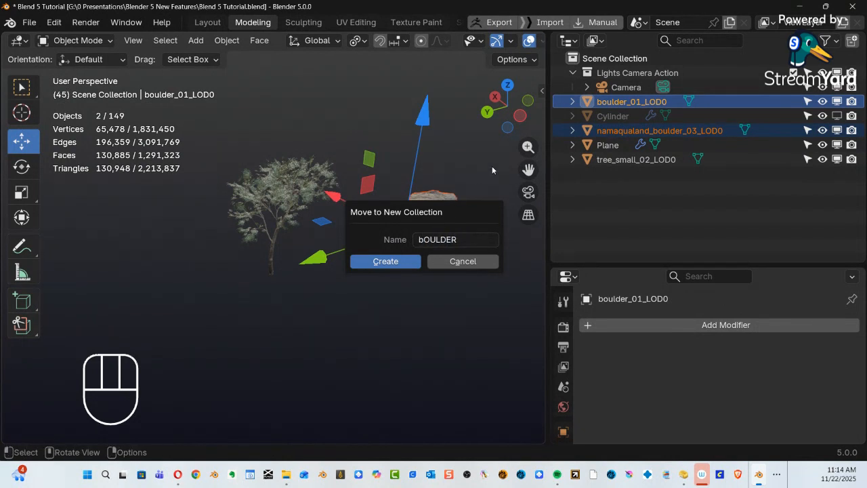
{"action": "left_click", "coordinate": [421, 239]}
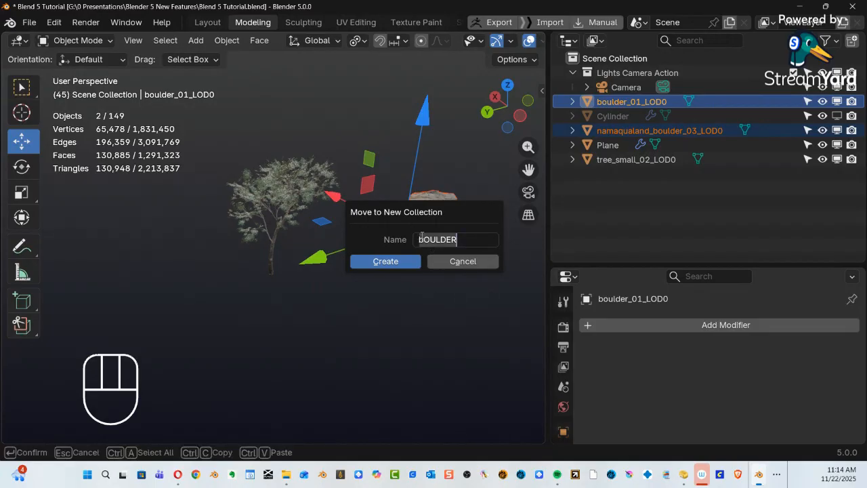
{"action": "left_click", "coordinate": [420, 239]}
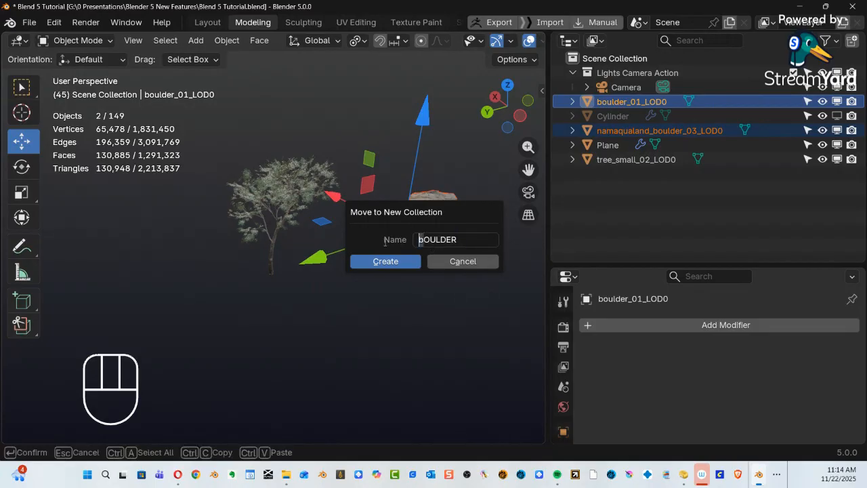
{"action": "key", "text": "Delete"}
{"action": "type", "text": "B"}
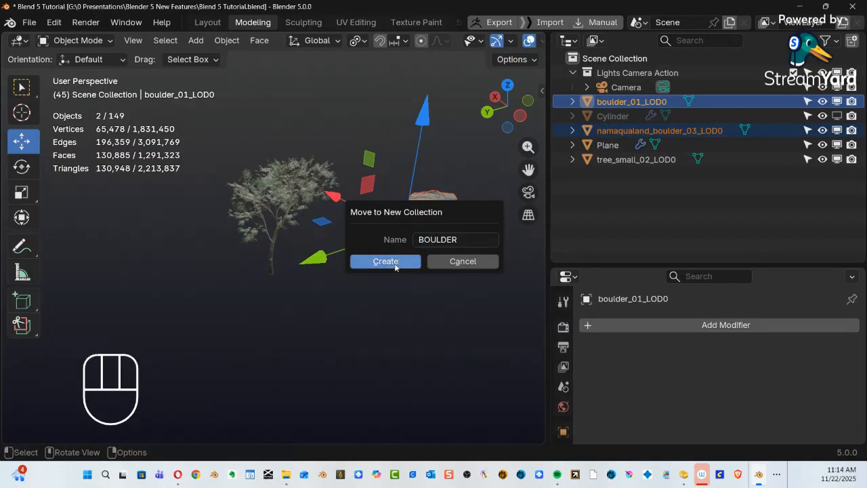
{"action": "left_click", "coordinate": [397, 263]}
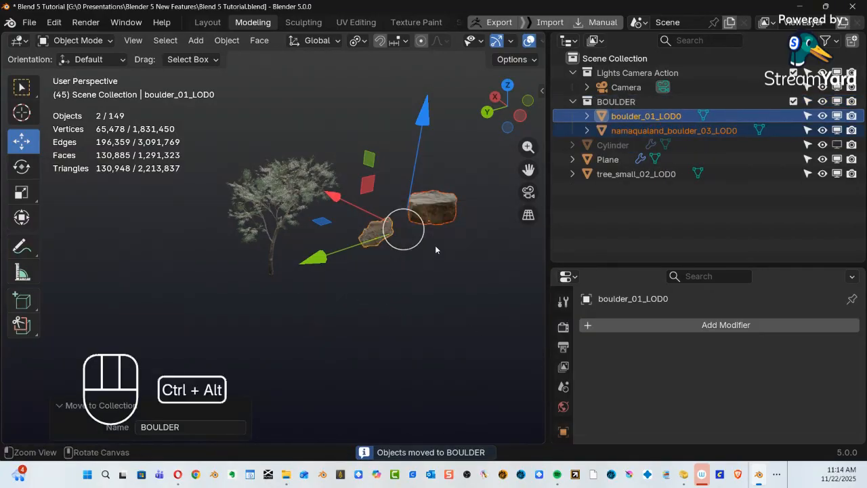
{"action": "left_click", "coordinate": [573, 102]}
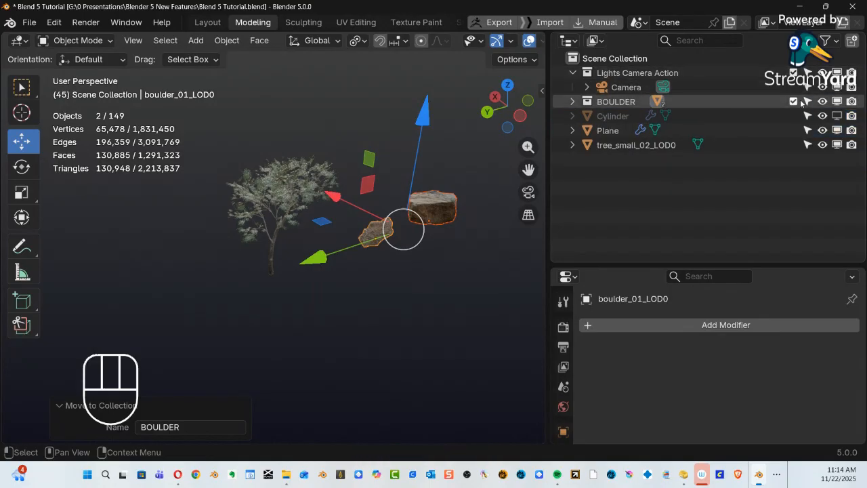
Hide the BOULDER collection in the viewport and show it again.
{"action": "left_click", "coordinate": [839, 101]}
{"action": "left_click", "coordinate": [839, 101]}
{"action": "left_click", "coordinate": [839, 101]}
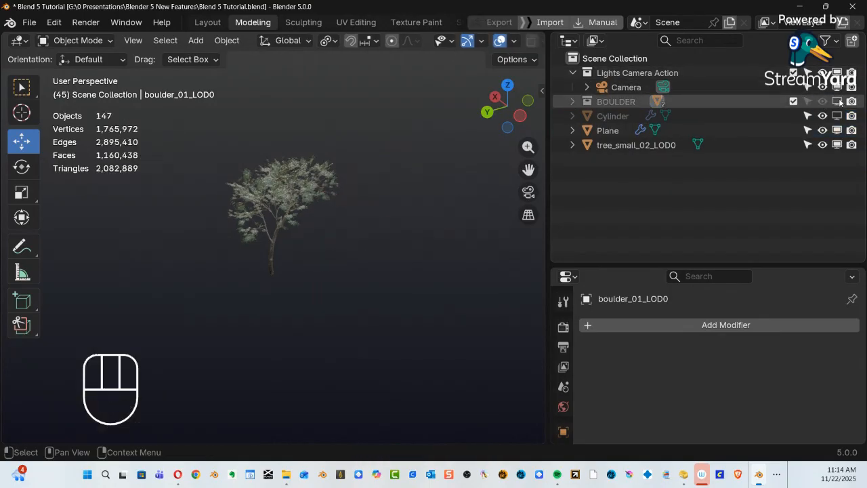
{"action": "left_click", "coordinate": [839, 102]}
Nudge the Namaqualand boulder about -0.08 m along Y.
{"action": "middle_click_drag", "start_coordinate": [393, 236], "coordinate": [393, 215], "text": "ctrl+alt"}
{"action": "left_click", "coordinate": [425, 210]}
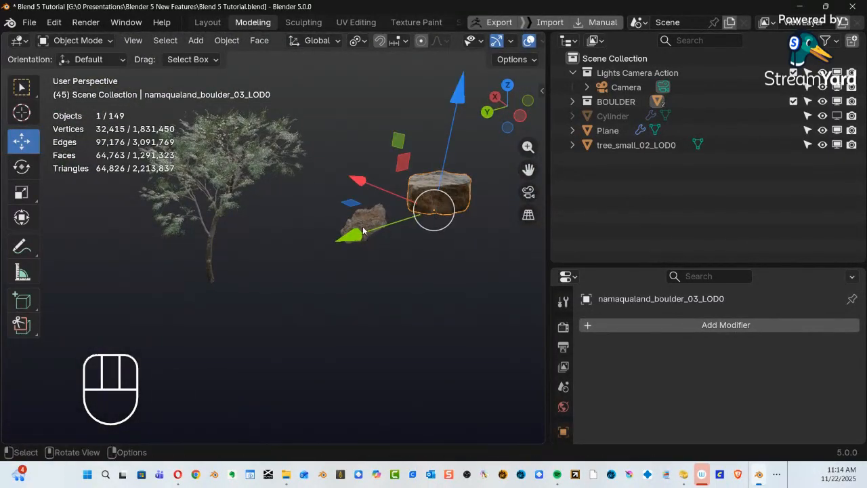
{"action": "left_click_drag", "start_coordinate": [364, 228], "coordinate": [373, 229]}
Select the terrain plane and add a second Scatter on Surface modifier to it.
{"action": "middle_click_drag", "start_coordinate": [377, 238], "coordinate": [352, 285], "text": "alt"}
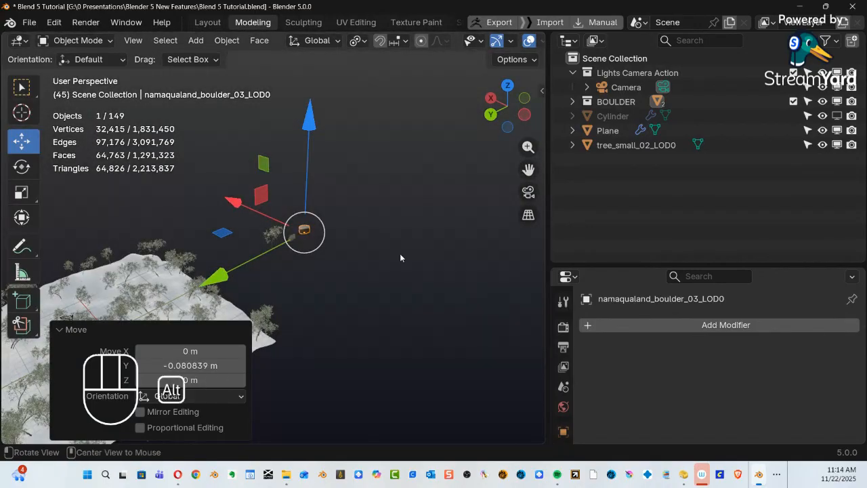
{"action": "middle_click_drag", "start_coordinate": [400, 258], "coordinate": [531, 196], "text": "alt+shift"}
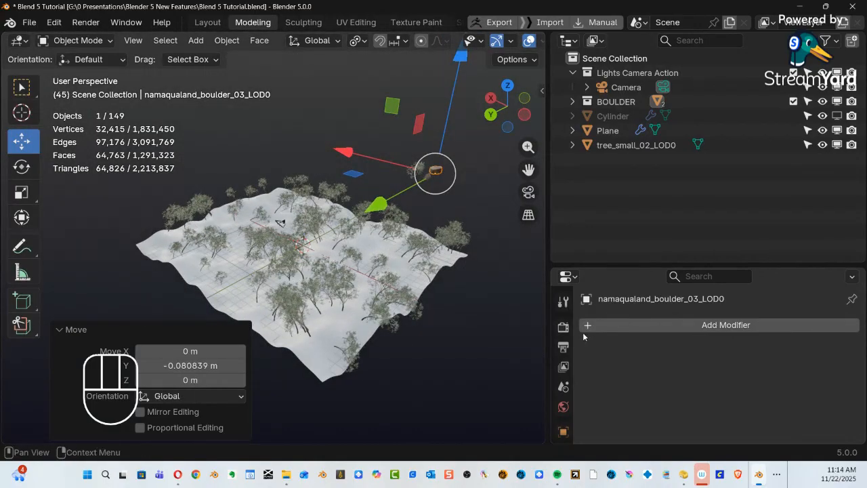
{"action": "left_click_drag", "start_coordinate": [585, 267], "coordinate": [584, 132]}
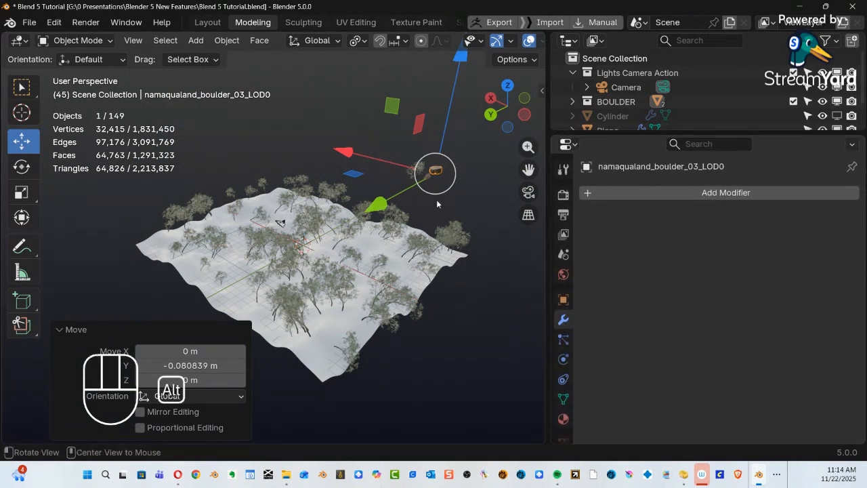
{"action": "middle_click_drag", "start_coordinate": [452, 190], "coordinate": [387, 229], "text": "alt"}
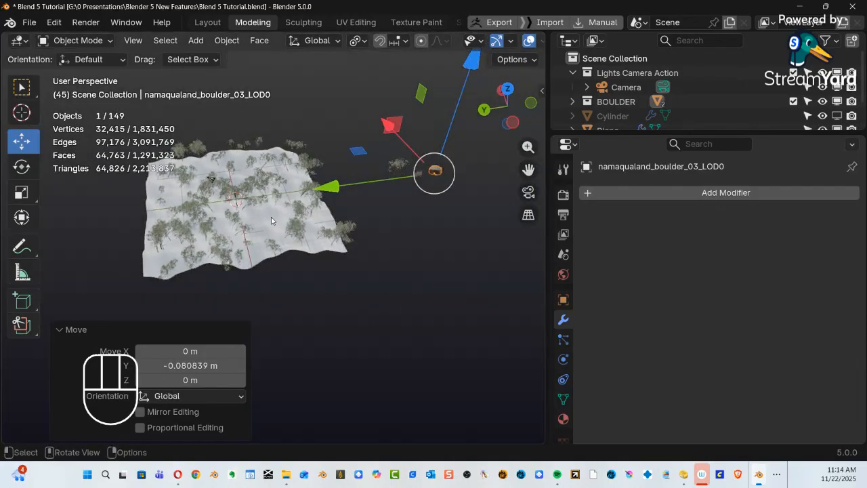
{"action": "left_click", "coordinate": [261, 221]}
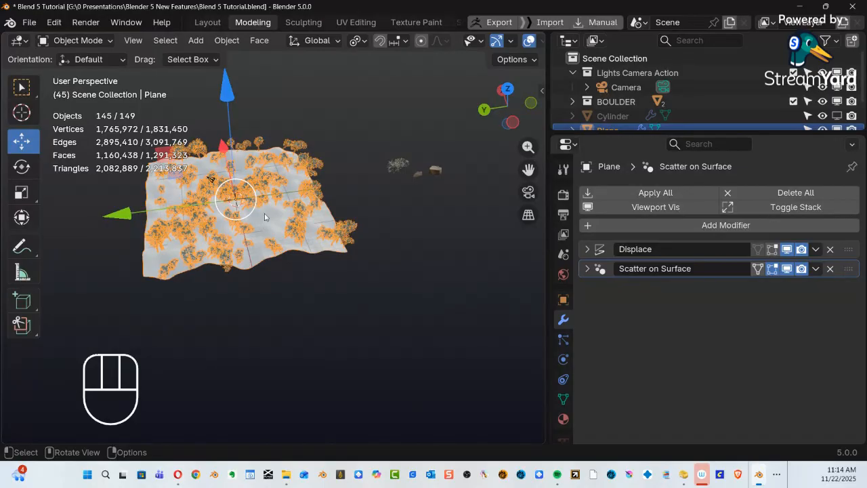
{"action": "mouse_move", "coordinate": [326, 236]}
{"action": "middle_mouse_down", "text": "alt+shift"}
{"action": "mouse_move", "coordinate": [331, 254]}
{"action": "mouse_move", "coordinate": [322, 249]}
{"action": "middle_mouse_up", "text": "alt+shift"}
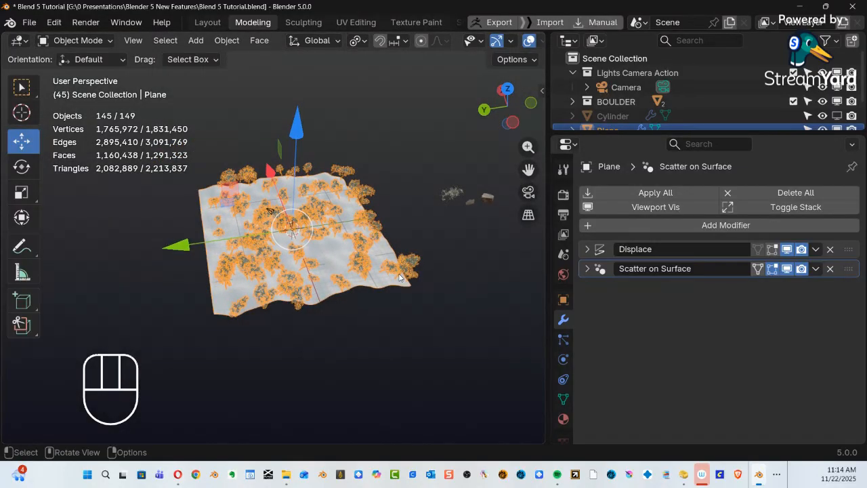
{"action": "left_click", "coordinate": [708, 225]}
{"action": "mouse_move", "coordinate": [667, 224]}
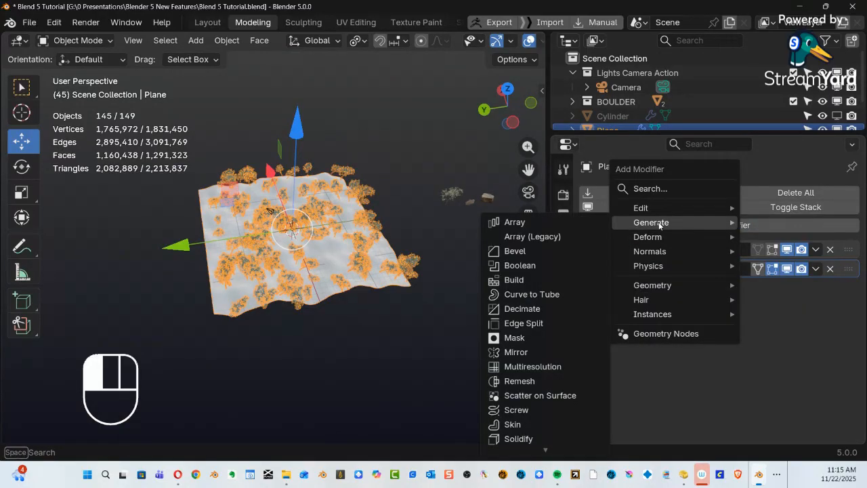
{"action": "right_click", "coordinate": [660, 226]}
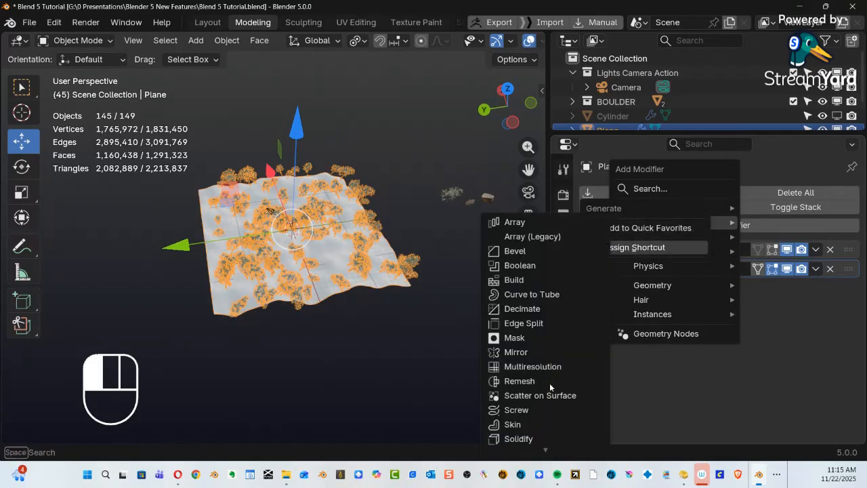
{"action": "left_click", "coordinate": [540, 398]}
{"action": "left_click", "coordinate": [539, 397]}
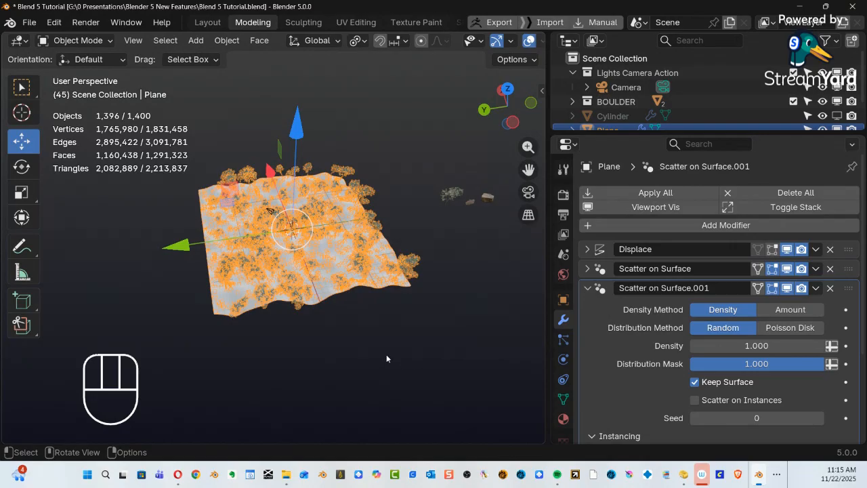
Set the instance type of the Scatter on Surface.001 modifier to Collection.
{"action": "middle_click_drag", "start_coordinate": [329, 296], "coordinate": [295, 232], "text": "alt"}
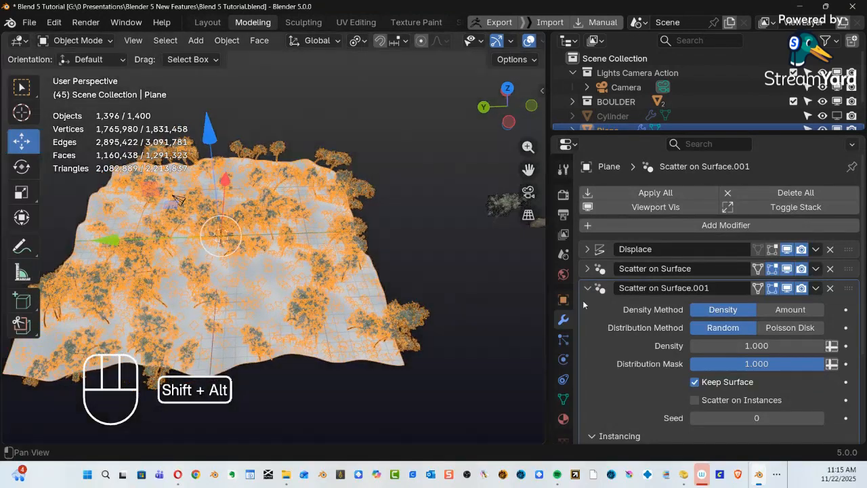
{"action": "scroll", "coordinate": [740, 391], "scroll_direction": "down", "scroll_amount": 5}
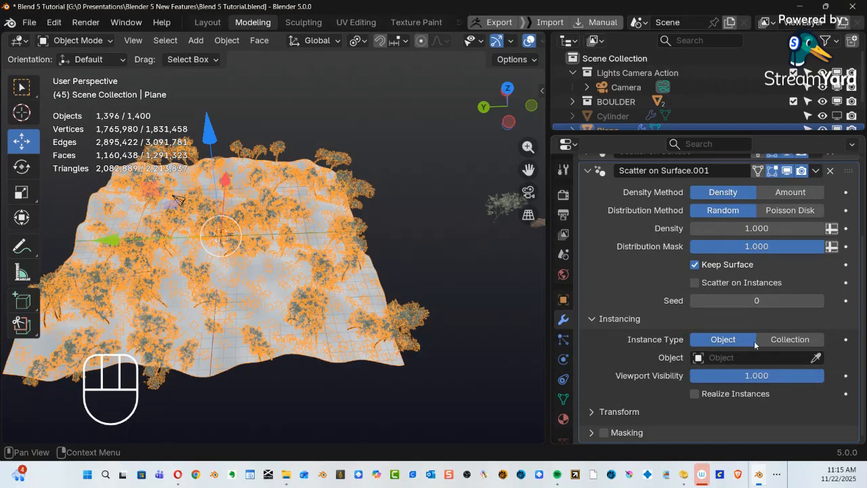
{"action": "left_click", "coordinate": [789, 341]}
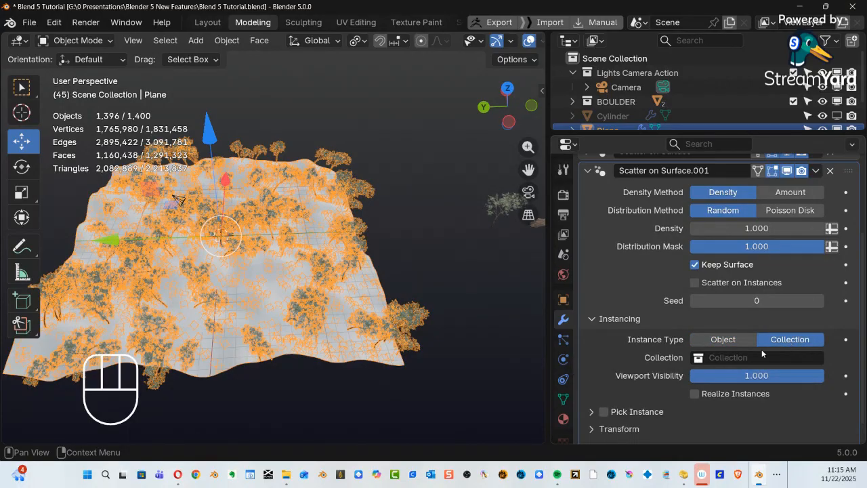
Assign the BOULDER collection as the instance source of the Scatter on Surface.001 modifier.
{"action": "left_click", "coordinate": [699, 358]}
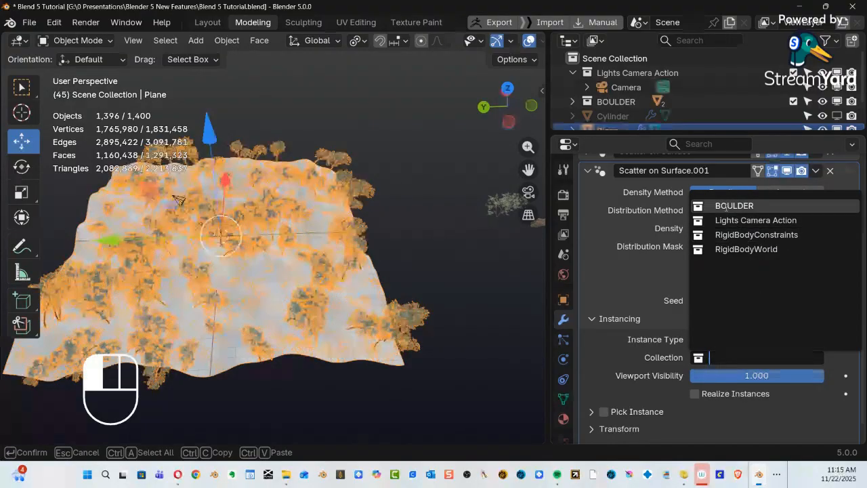
{"action": "left_click", "coordinate": [727, 207]}
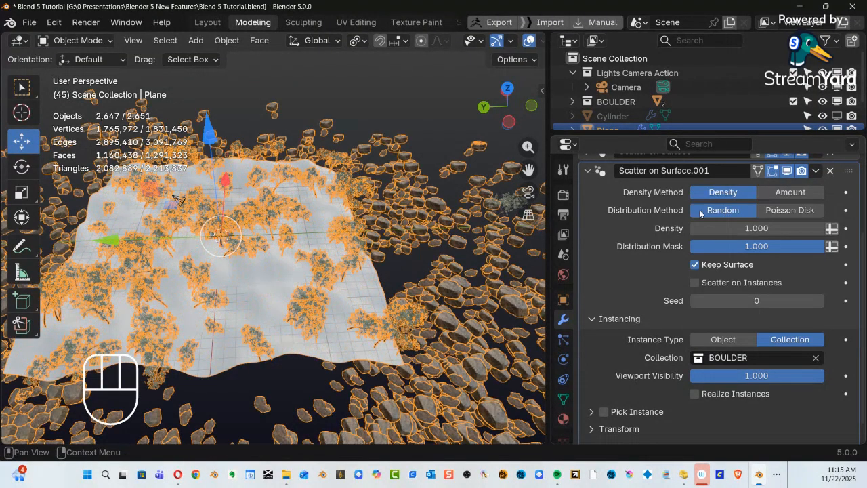
{"action": "key", "text": "ctrl+alt"}
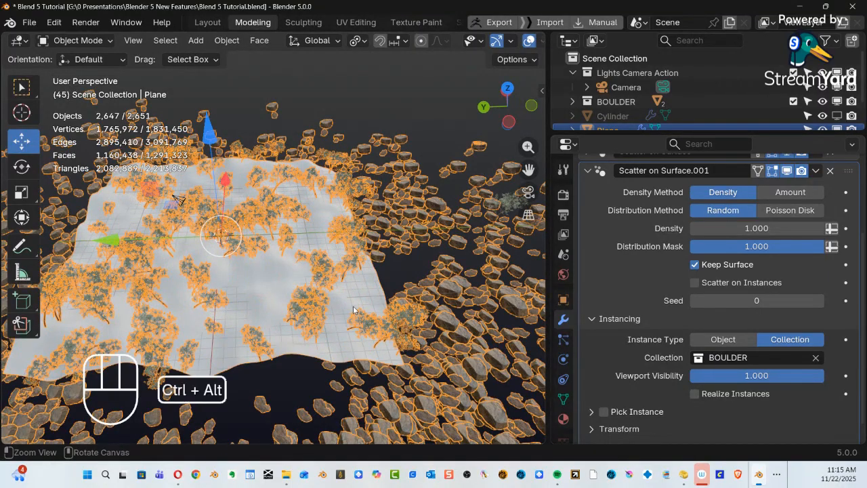
{"action": "middle_click_drag", "start_coordinate": [349, 318], "coordinate": [327, 330], "text": "ctrl+alt"}
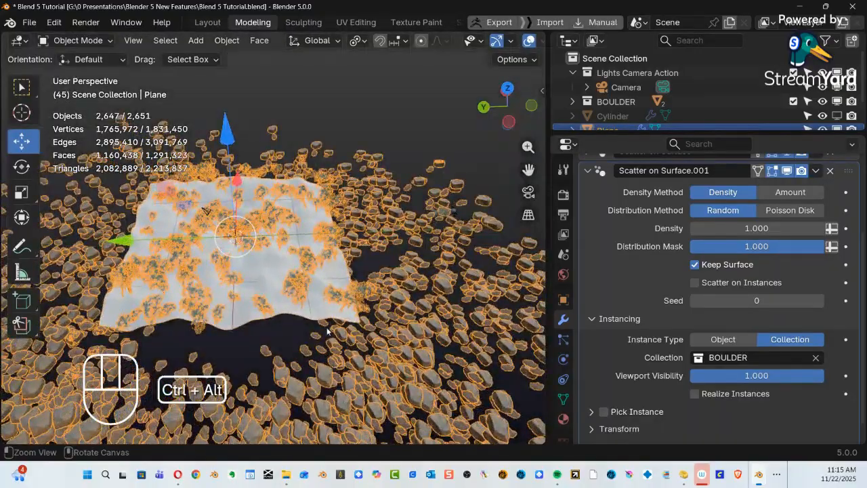
{"action": "left_click_drag", "start_coordinate": [318, 311], "coordinate": [326, 362], "text": "alt"}
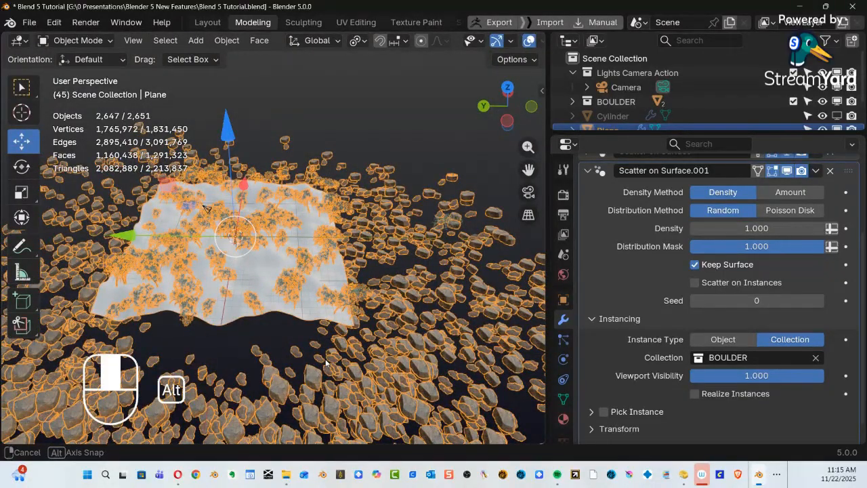
{"action": "middle_click_drag", "start_coordinate": [328, 361], "coordinate": [451, 345], "text": "alt"}
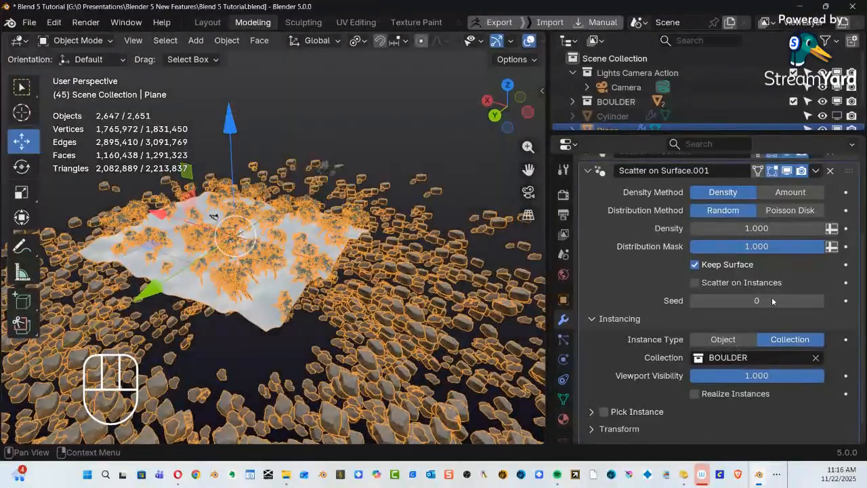
Lower the boulder scatter's Density to 0.012 in the Scatter on Surface.001 modifier.
{"action": "mouse_move", "coordinate": [695, 228]}
{"action": "left_mouse_down"}
{"action": "mouse_move", "coordinate": [705, 228]}
{"action": "mouse_move", "coordinate": [695, 228]}
{"action": "left_mouse_up"}
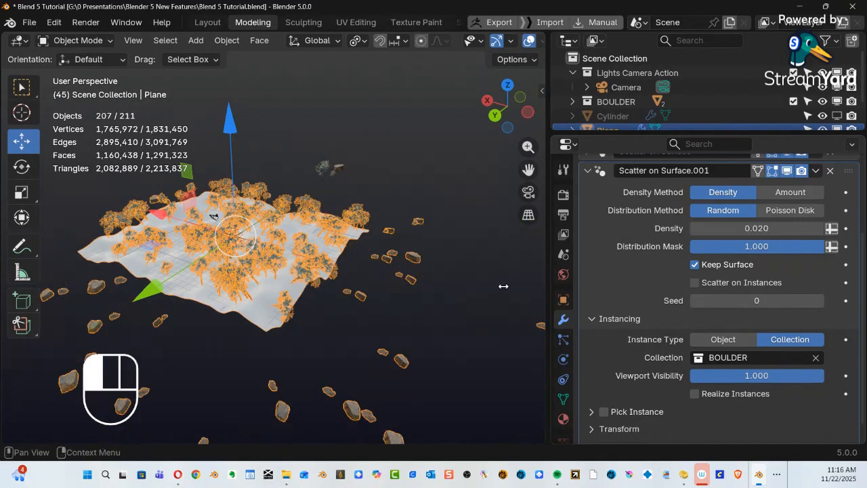
{"action": "middle_click_drag", "start_coordinate": [389, 345], "coordinate": [546, 255], "text": "alt"}
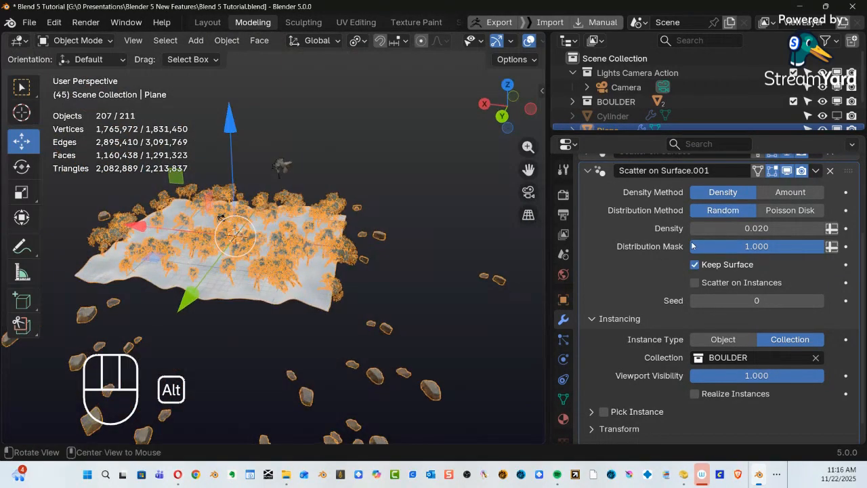
{"action": "left_click_drag", "start_coordinate": [757, 229], "coordinate": [757, 228], "text": "shift"}
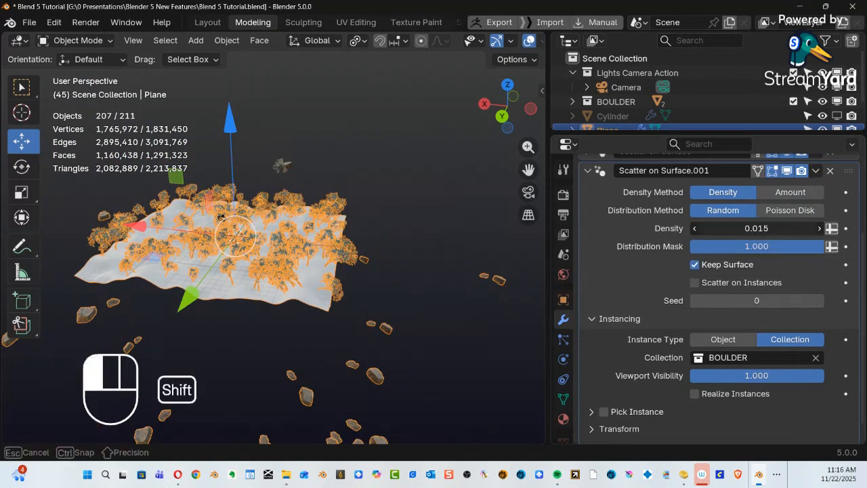
{"action": "left_click_drag", "start_coordinate": [692, 250], "coordinate": [692, 249], "text": "shift"}
{"action": "middle_click_drag", "start_coordinate": [393, 294], "coordinate": [809, 278], "text": "alt"}
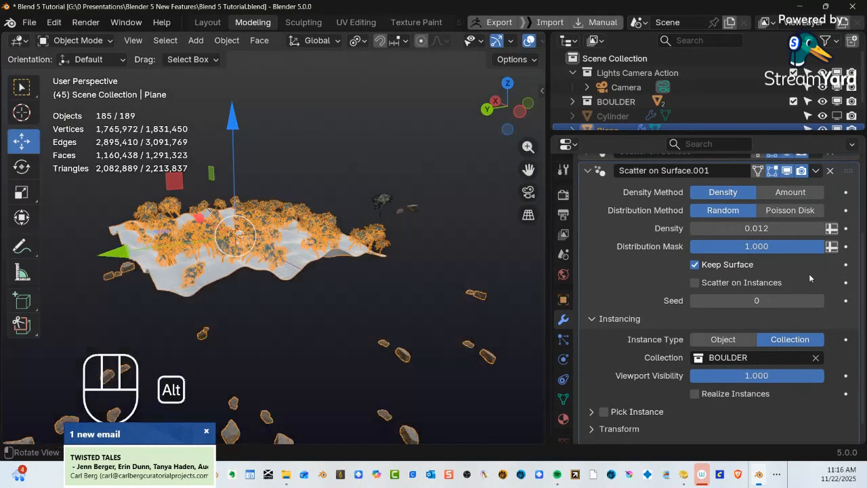
Turn Keep Surface off and back on, and turn Scatter on Instances on and back off.
{"action": "left_click", "coordinate": [695, 265]}
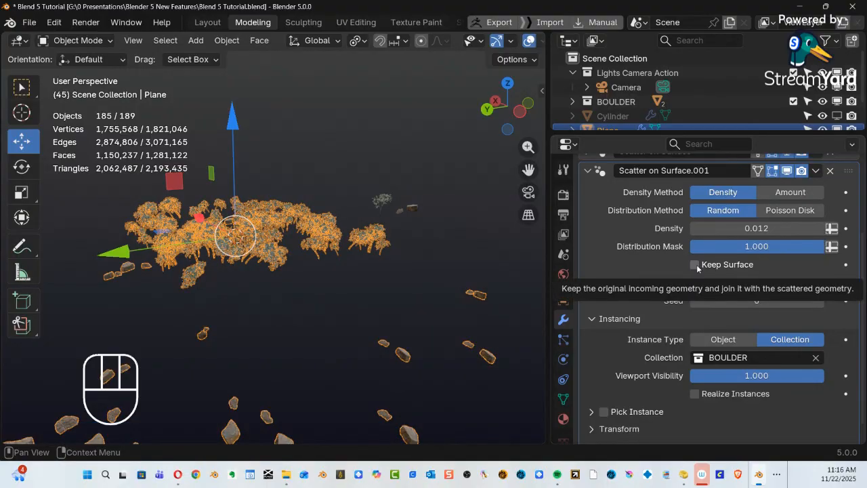
{"action": "left_click", "coordinate": [696, 265]}
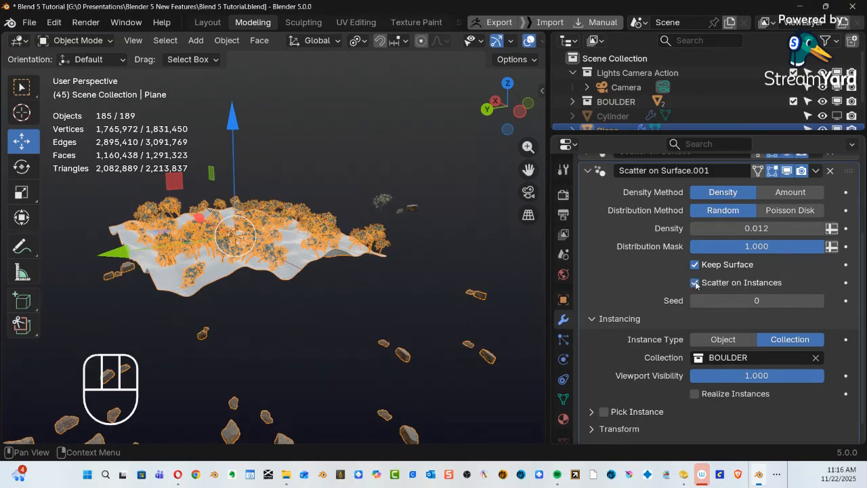
{"action": "left_click", "coordinate": [695, 283]}
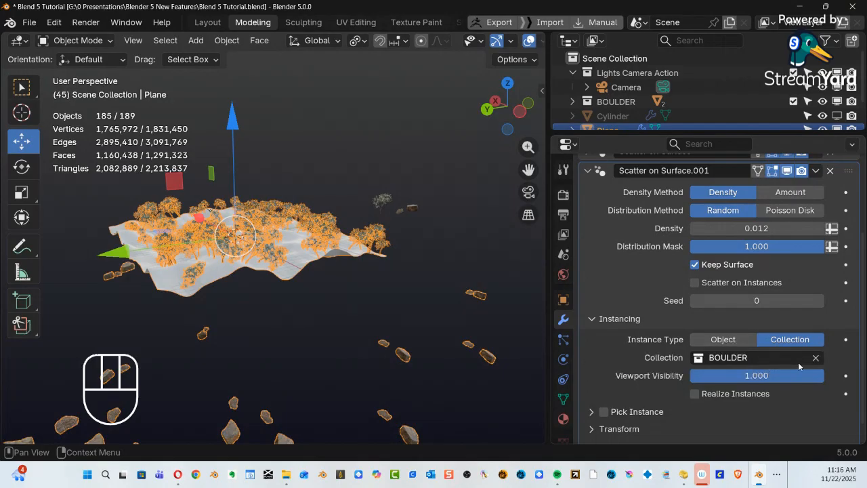
Enable Pick Instance for the scattered boulders and set its Instance Seed to 44.
{"action": "scroll", "coordinate": [802, 365], "scroll_direction": "down", "scroll_amount": 1}
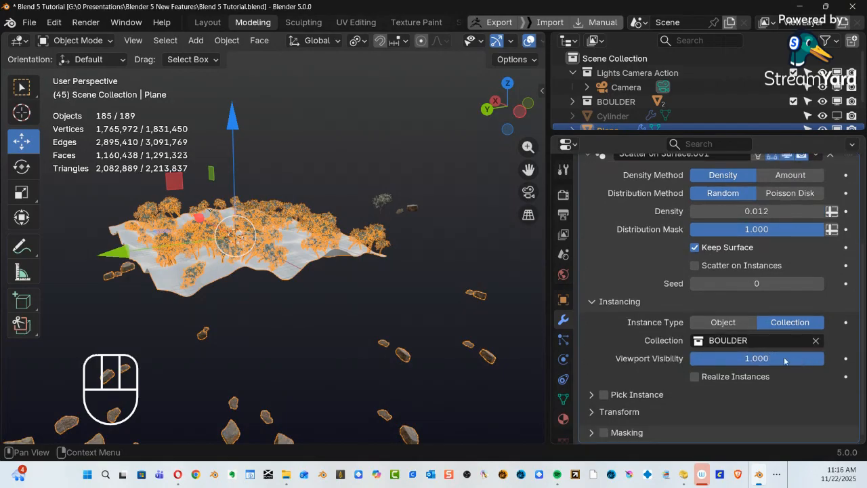
{"action": "left_click", "coordinate": [592, 395]}
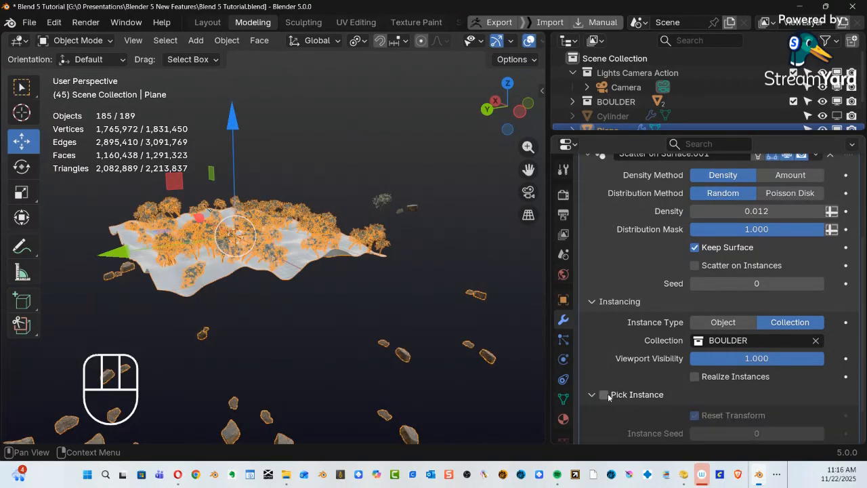
{"action": "left_click", "coordinate": [605, 395]}
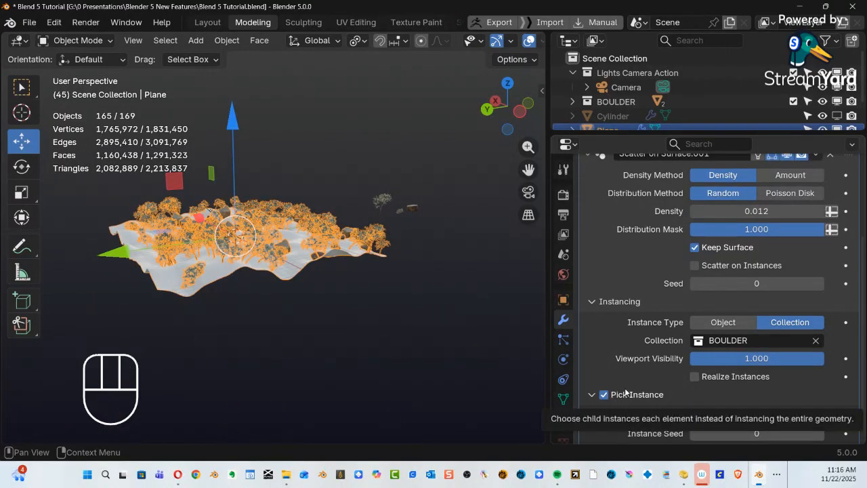
{"action": "middle_click_drag", "start_coordinate": [307, 307], "coordinate": [366, 366], "text": "alt"}
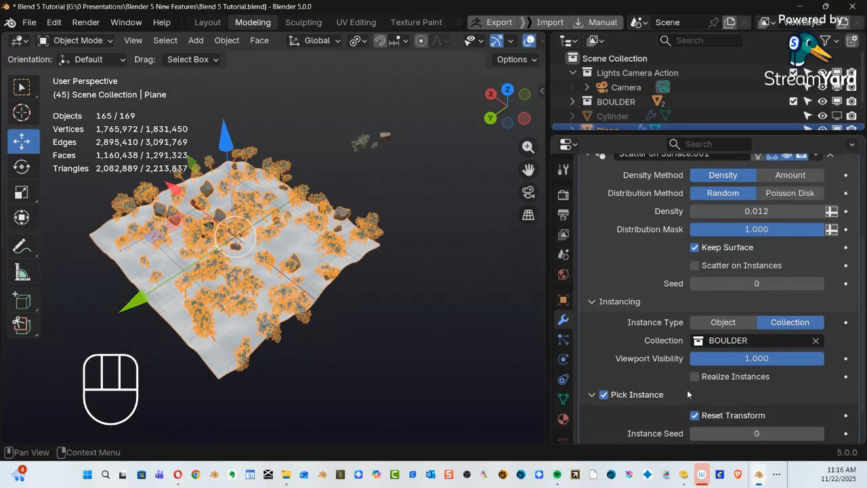
{"action": "scroll", "coordinate": [691, 388], "scroll_direction": "down", "scroll_amount": 2}
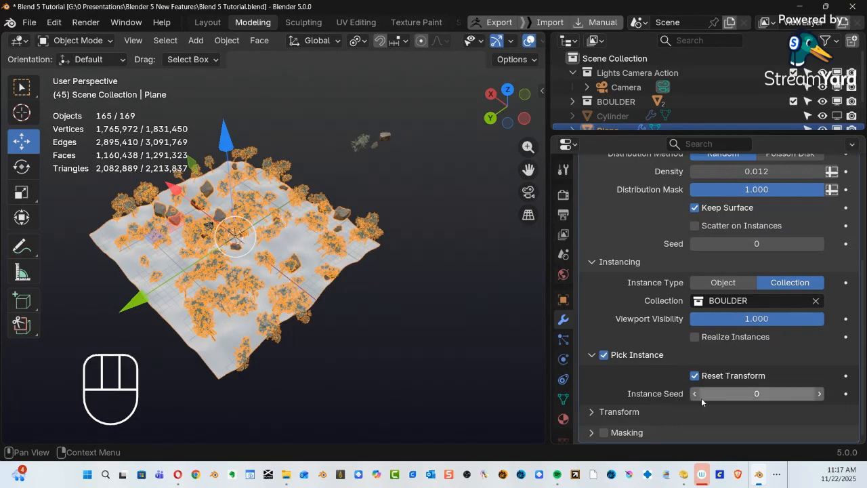
{"action": "left_click_drag", "start_coordinate": [756, 394], "coordinate": [757, 394]}
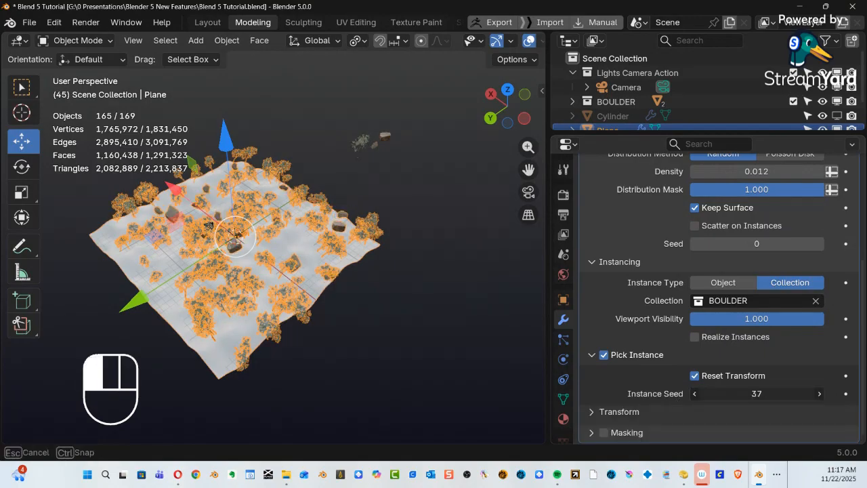
{"action": "mouse_move", "coordinate": [756, 394]}
{"action": "left_mouse_down"}
{"action": "mouse_move", "coordinate": [780, 394]}
{"action": "mouse_move", "coordinate": [756, 393]}
{"action": "left_mouse_up"}
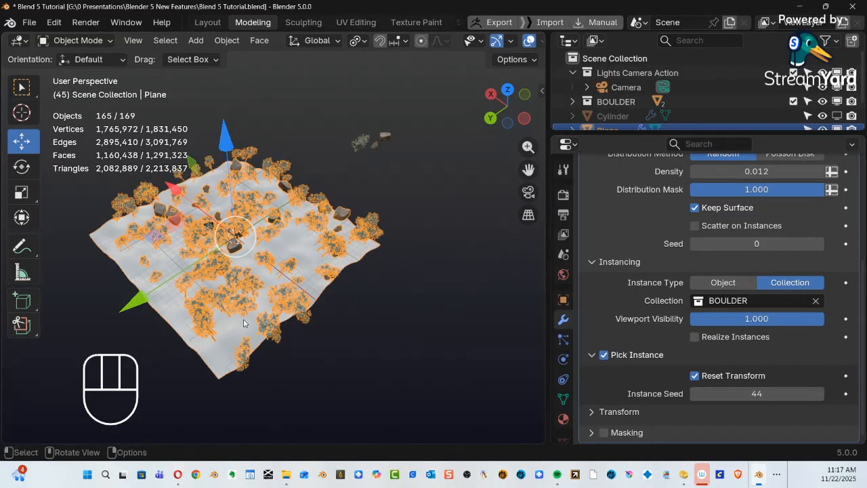
Set the boulders' Surface Offset to 0.44 m in the Scatter on Surface.001 transform settings.
{"action": "left_click", "coordinate": [589, 412]}
{"action": "scroll", "coordinate": [647, 401], "scroll_direction": "down", "scroll_amount": 4}
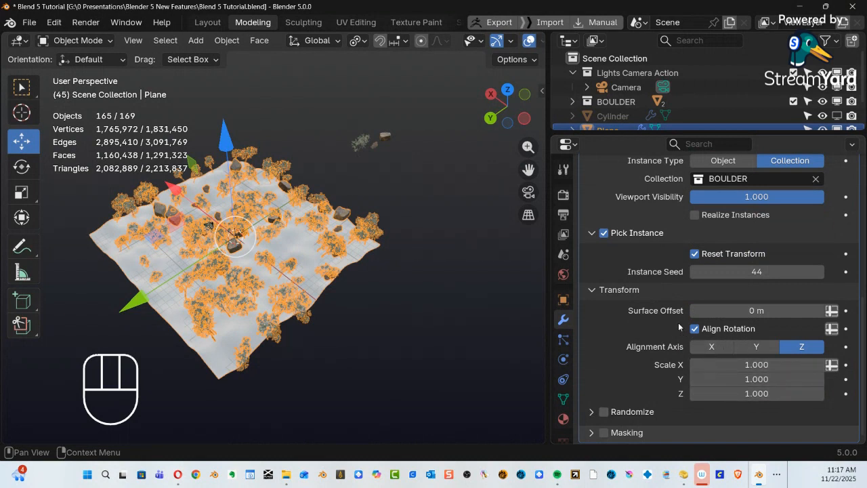
{"action": "left_click", "coordinate": [753, 311]}
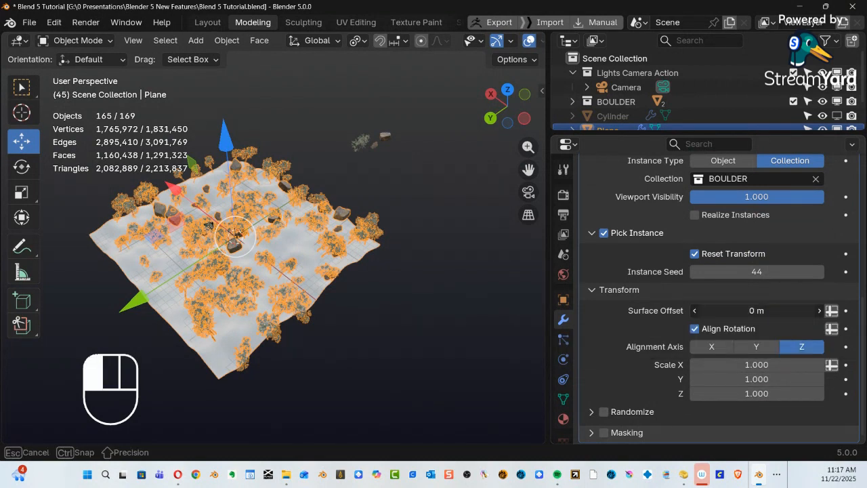
{"action": "left_click_drag", "start_coordinate": [752, 311], "coordinate": [776, 310]}
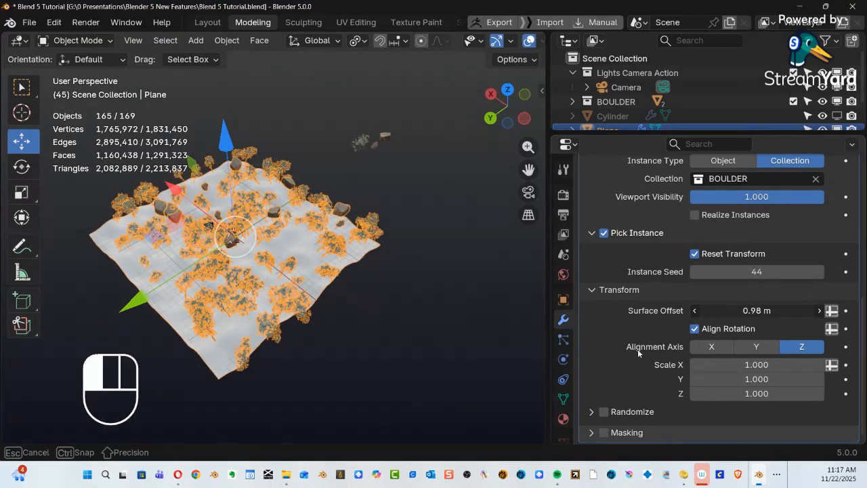
{"action": "left_click_drag", "start_coordinate": [638, 353], "coordinate": [638, 352]}
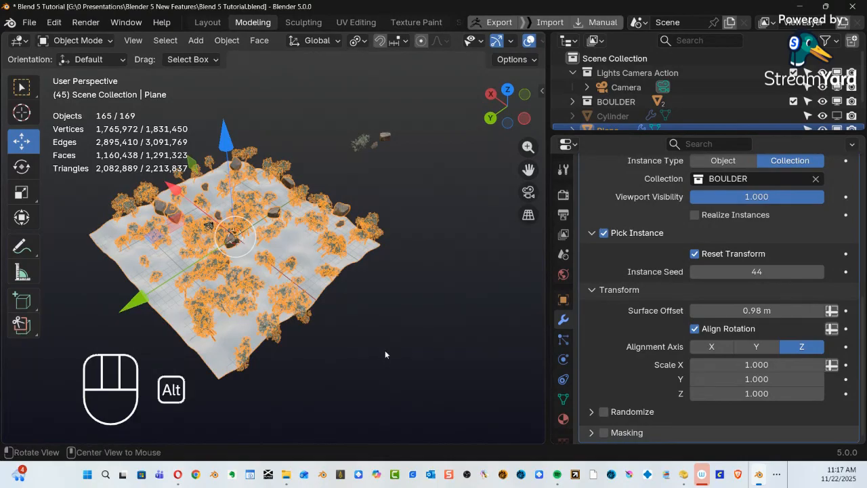
{"action": "middle_click_drag", "start_coordinate": [385, 350], "coordinate": [306, 258]}
{"action": "scroll", "coordinate": [324, 258], "scroll_direction": "up", "scroll_amount": 4}
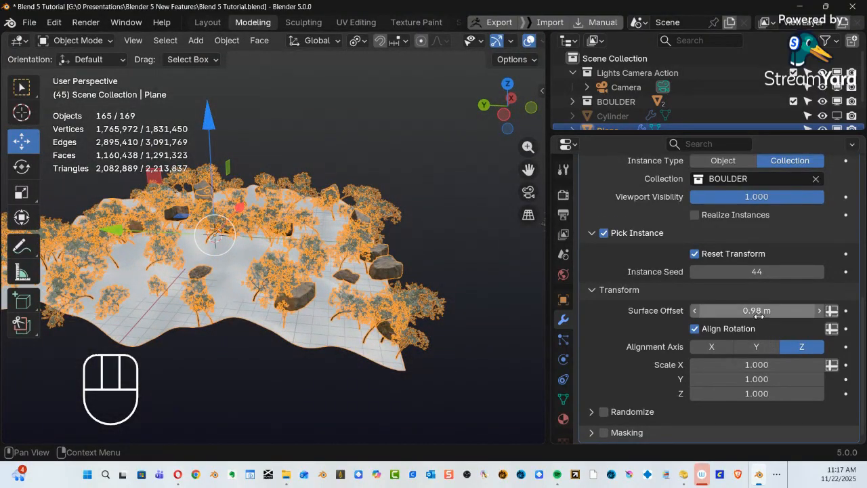
{"action": "mouse_move", "coordinate": [755, 312]}
{"action": "left_mouse_down"}
{"action": "mouse_move", "coordinate": [796, 311]}
{"action": "mouse_move", "coordinate": [617, 310]}
{"action": "mouse_move", "coordinate": [740, 318]}
{"action": "left_mouse_up"}
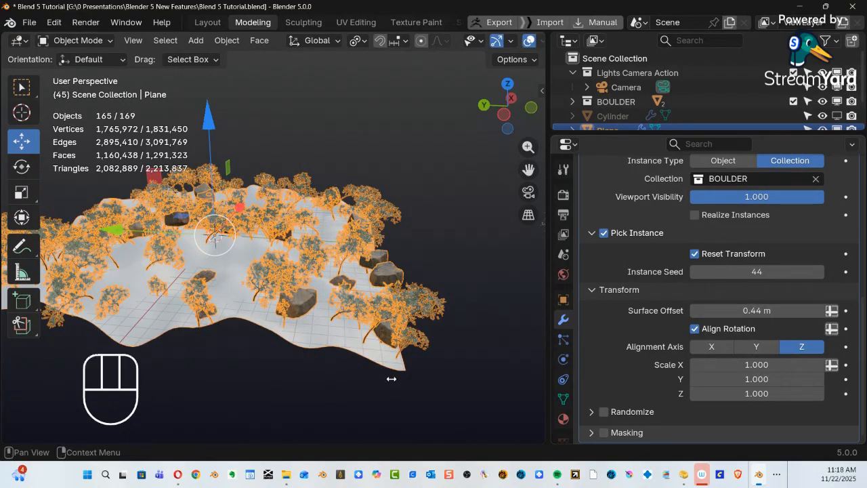
{"action": "left_click_drag", "start_coordinate": [212, 263], "coordinate": [88, 266], "text": "alt"}
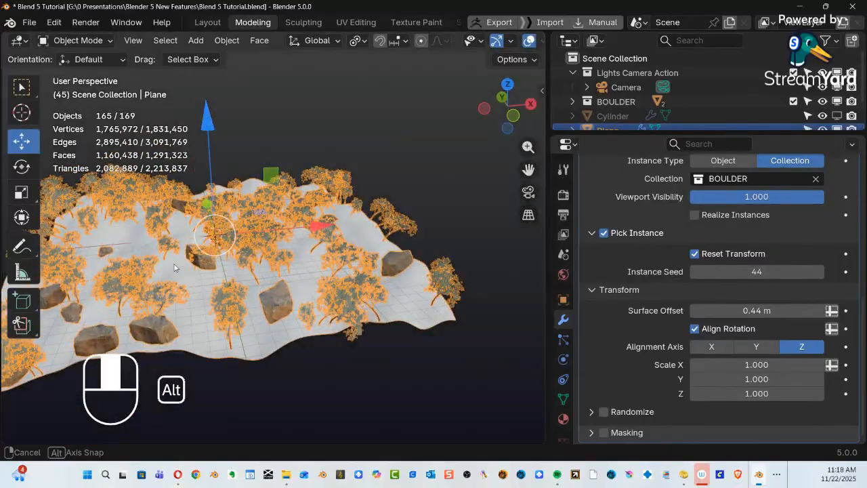
{"action": "left_click_drag", "start_coordinate": [193, 240], "coordinate": [181, 274], "text": "alt+shift"}
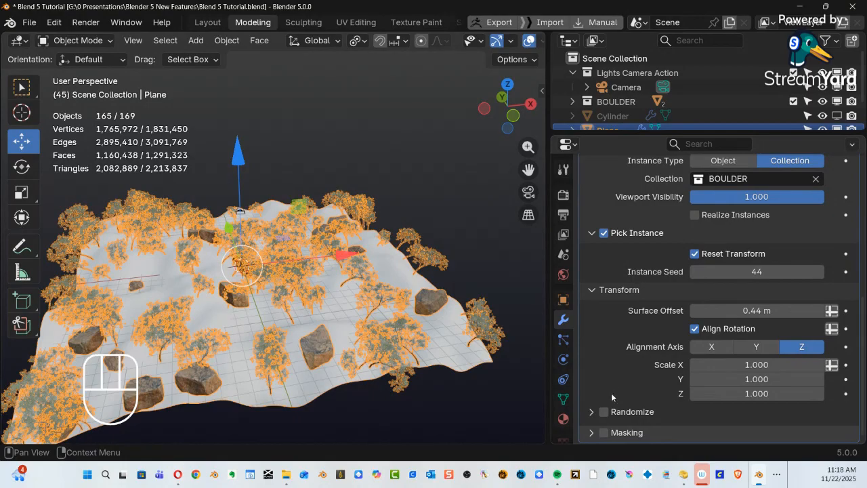
Enable Randomize for the boulder scatter and set its uniform random Scale to 0.639.
{"action": "left_click", "coordinate": [606, 413]}
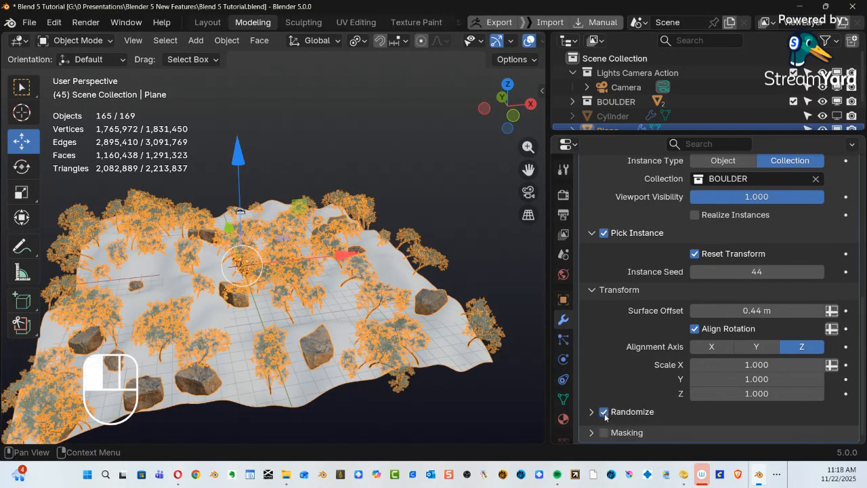
{"action": "left_click", "coordinate": [591, 413]}
{"action": "scroll", "coordinate": [640, 398], "scroll_direction": "down", "scroll_amount": 6}
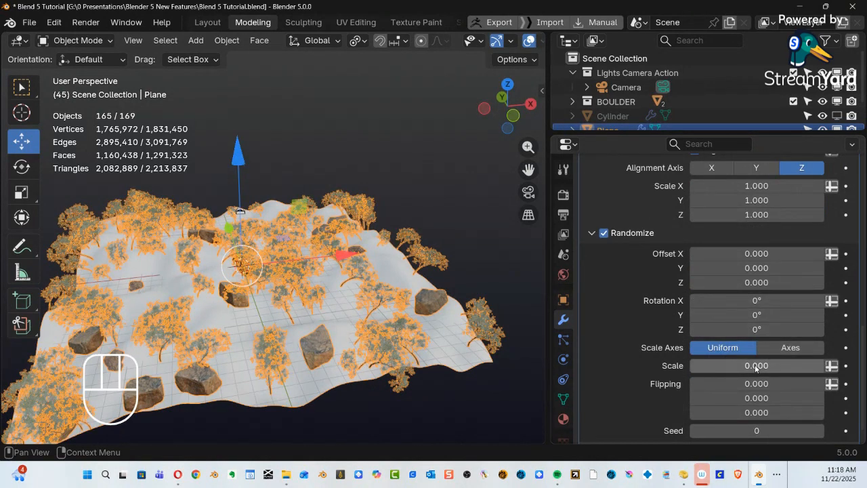
{"action": "left_click_drag", "start_coordinate": [756, 367], "coordinate": [838, 366]}
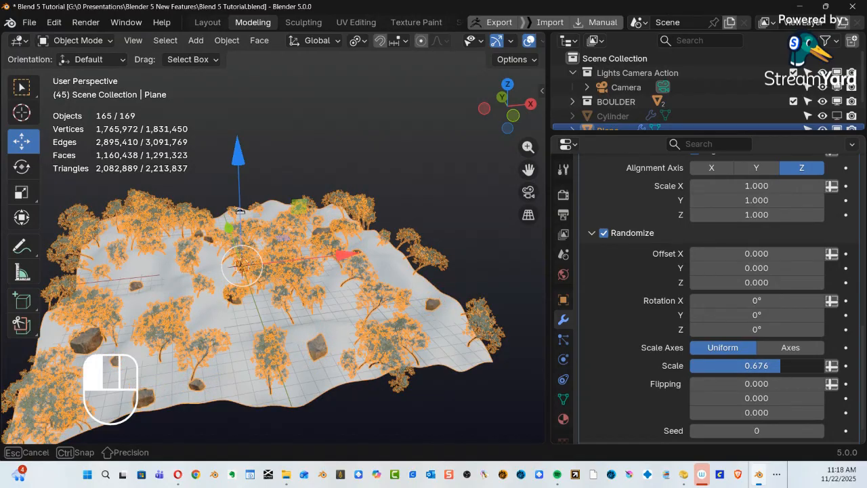
{"action": "left_click_drag", "start_coordinate": [757, 365], "coordinate": [757, 366]}
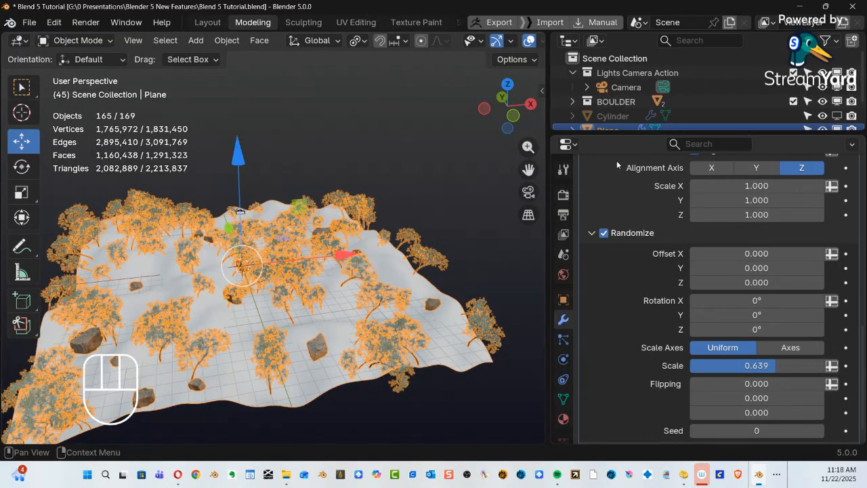
Enlarge the Outliner to list the tree object and bring the start of the plane's modifier stack into view.
{"action": "left_click_drag", "start_coordinate": [630, 132], "coordinate": [641, 159]}
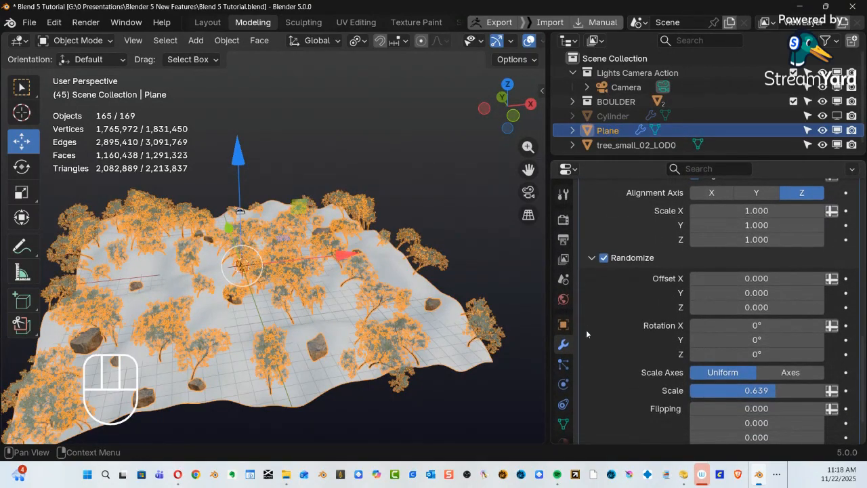
{"action": "scroll", "coordinate": [603, 351], "scroll_direction": "up", "scroll_amount": 15}
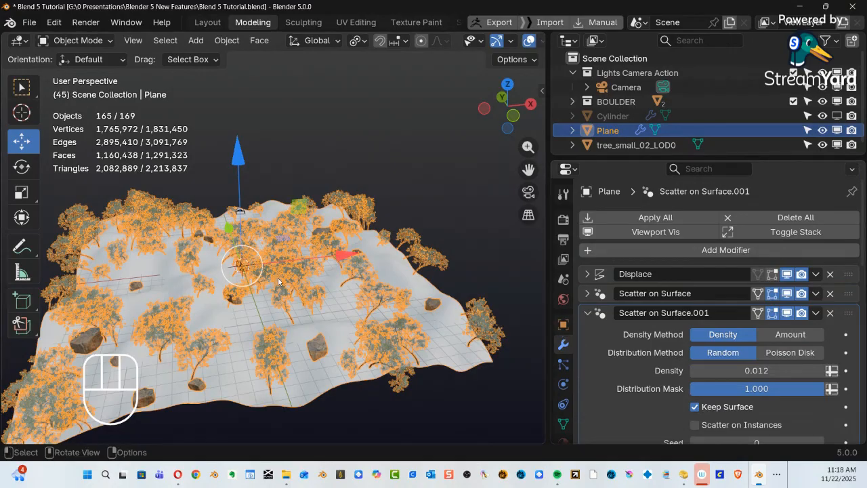
{"action": "middle_click_drag", "start_coordinate": [301, 283], "coordinate": [270, 347], "text": "alt"}
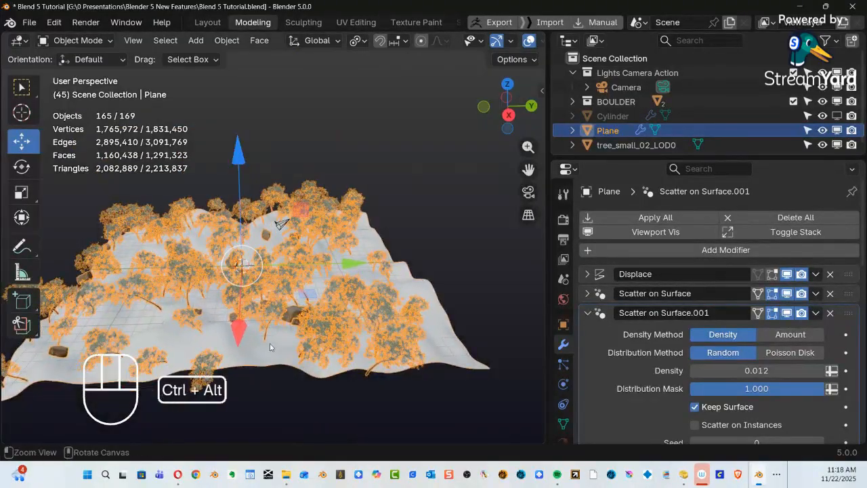
Examine the scattered trees and boulders on the terrain up close and from several angles, using wireframe shading.
{"action": "middle_click_drag", "start_coordinate": [341, 286], "coordinate": [347, 165], "text": "ctrl+alt"}
{"action": "middle_click_drag", "start_coordinate": [360, 370], "coordinate": [196, 339], "text": "alt"}
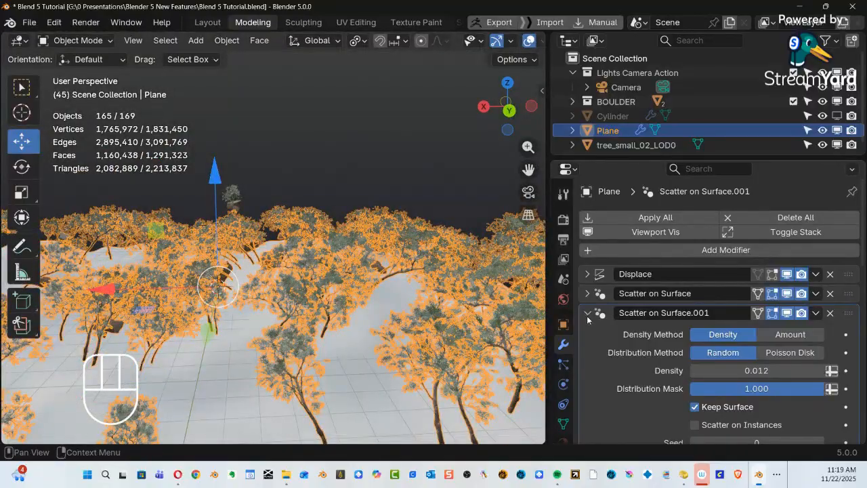
{"action": "scroll", "coordinate": [635, 338], "scroll_direction": "down", "scroll_amount": 10}
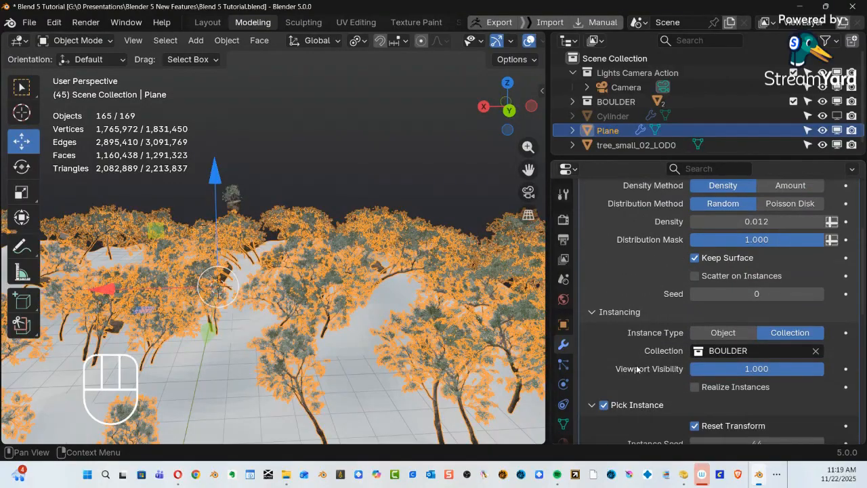
{"action": "scroll", "coordinate": [635, 367], "scroll_direction": "up", "scroll_amount": 3}
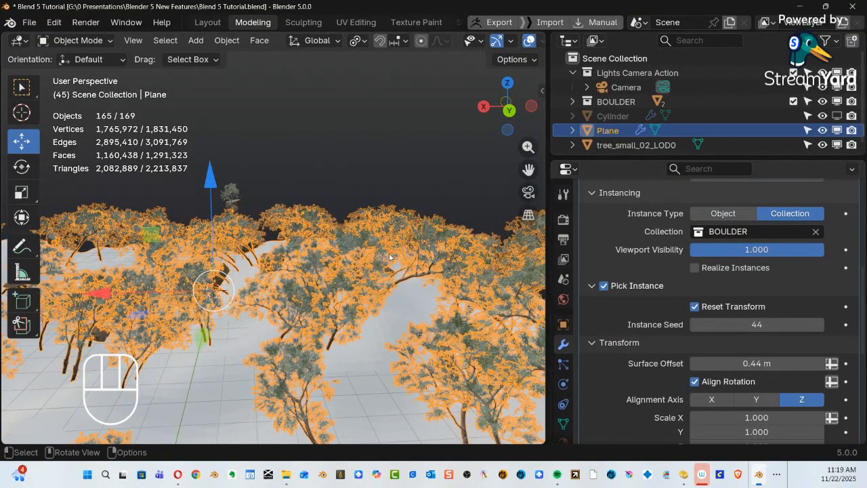
{"action": "middle_click_drag", "start_coordinate": [374, 246], "coordinate": [372, 278], "text": "ctrl+alt"}
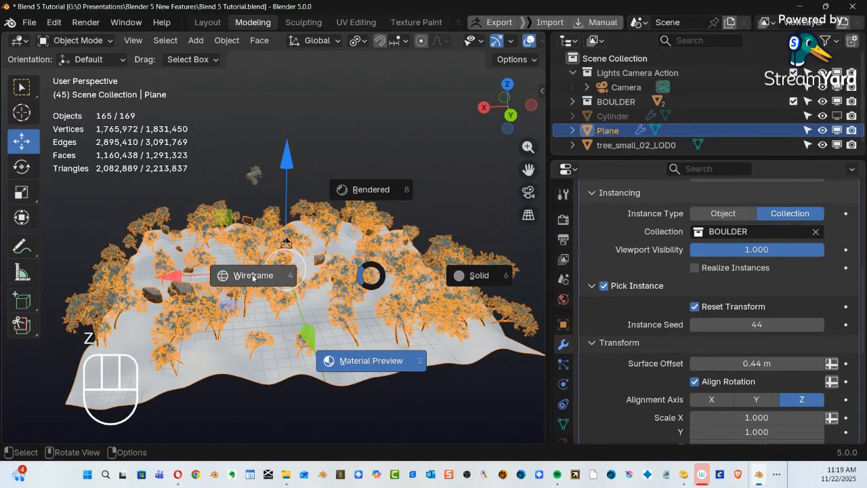
{"action": "left_click", "coordinate": [253, 276]}
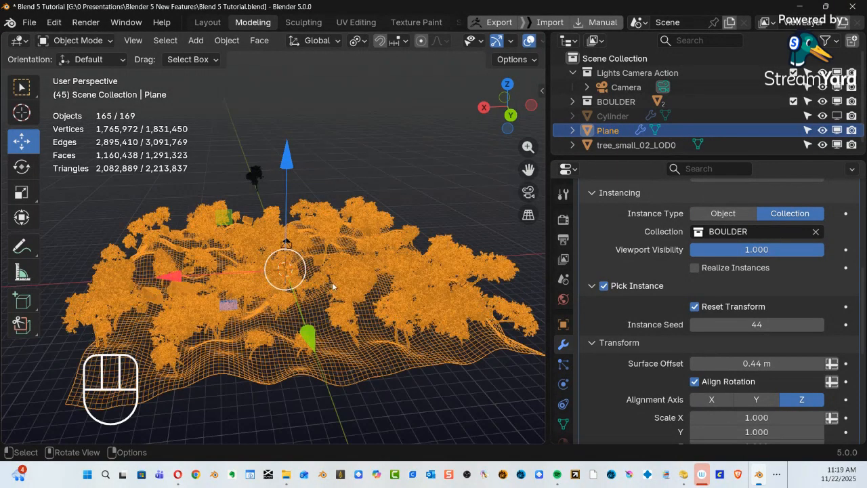
{"action": "middle_click_drag", "start_coordinate": [320, 378], "coordinate": [169, 253], "text": "alt"}
{"action": "middle_click_drag", "start_coordinate": [210, 232], "coordinate": [368, 306]}
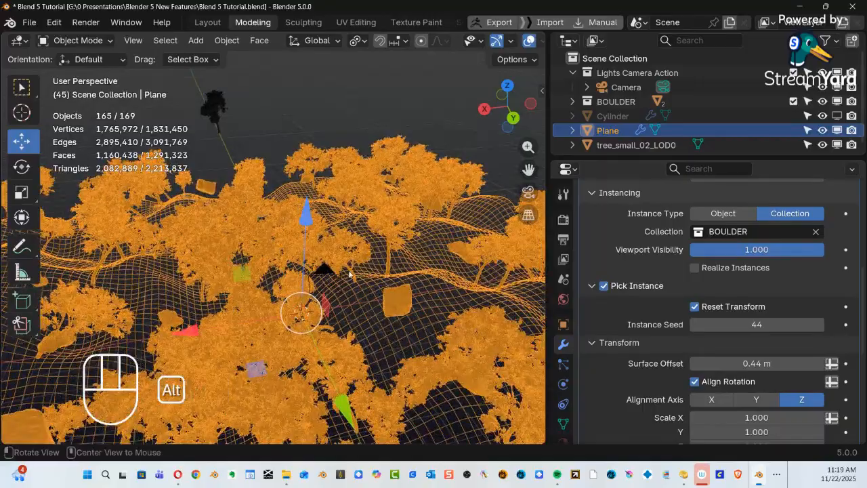
{"action": "middle_click_drag", "start_coordinate": [350, 273], "coordinate": [381, 265], "text": "alt"}
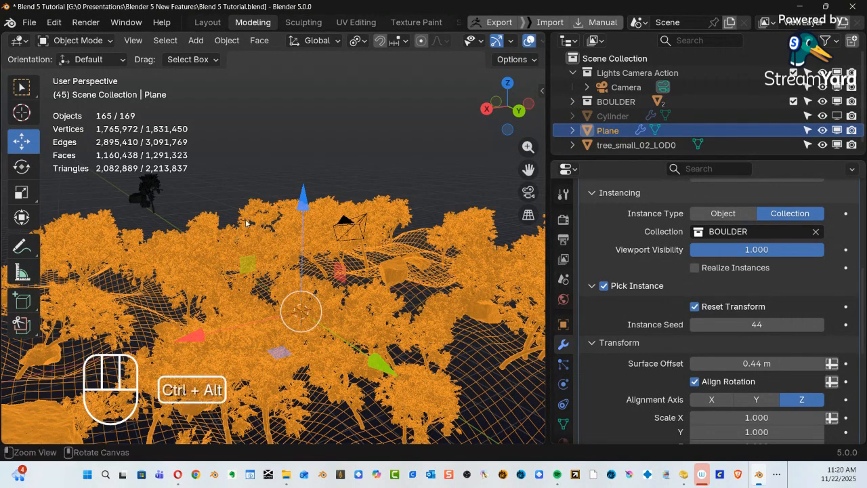
{"action": "left_click_drag", "start_coordinate": [240, 244], "coordinate": [271, 184], "text": "ctrl+alt"}
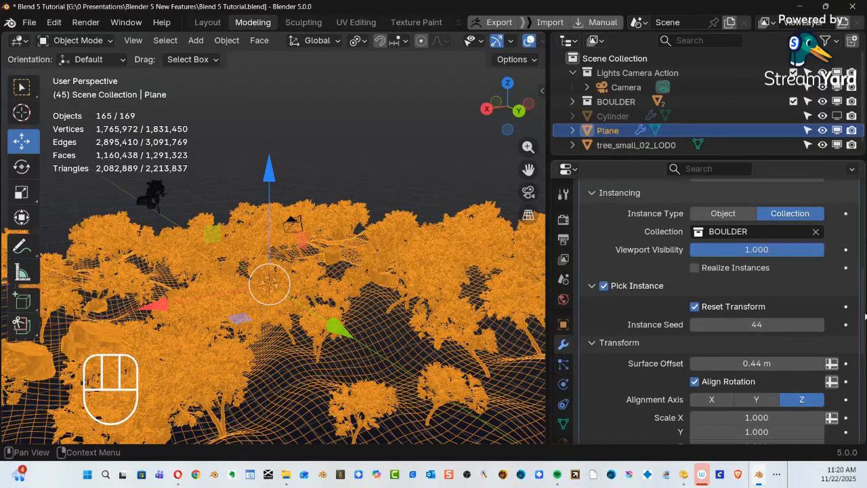
Compare the terrain with and without its trees by toggling the first Scatter on Surface modifier's viewport display, leaving it off.
{"action": "scroll", "coordinate": [863, 283], "scroll_direction": "up", "scroll_amount": 3}
{"action": "scroll", "coordinate": [863, 283], "scroll_direction": "up", "scroll_amount": 2}
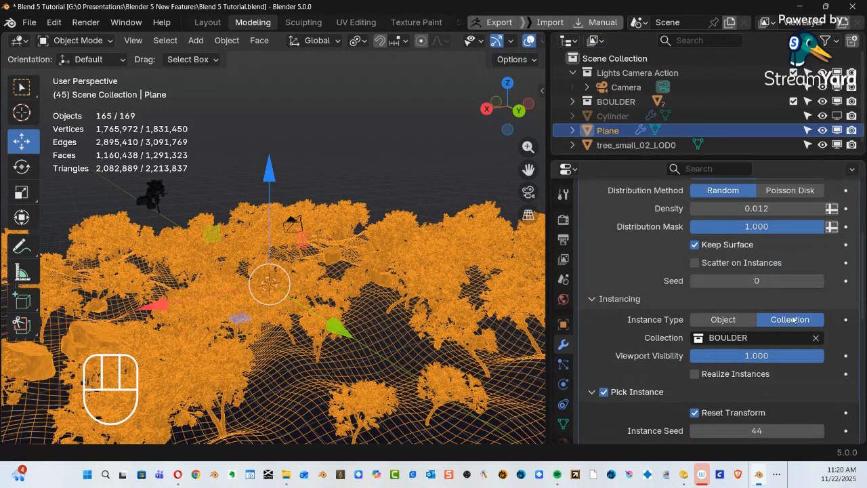
{"action": "scroll", "coordinate": [794, 298], "scroll_direction": "up", "scroll_amount": 6}
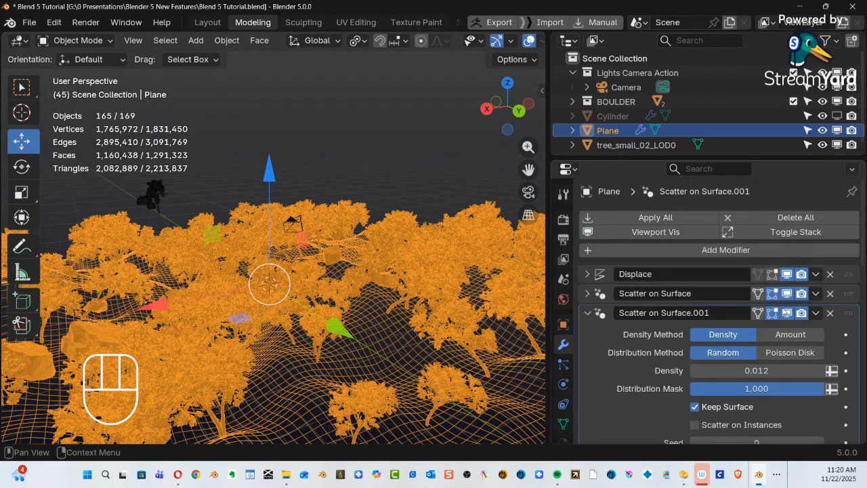
{"action": "left_click", "coordinate": [787, 292]}
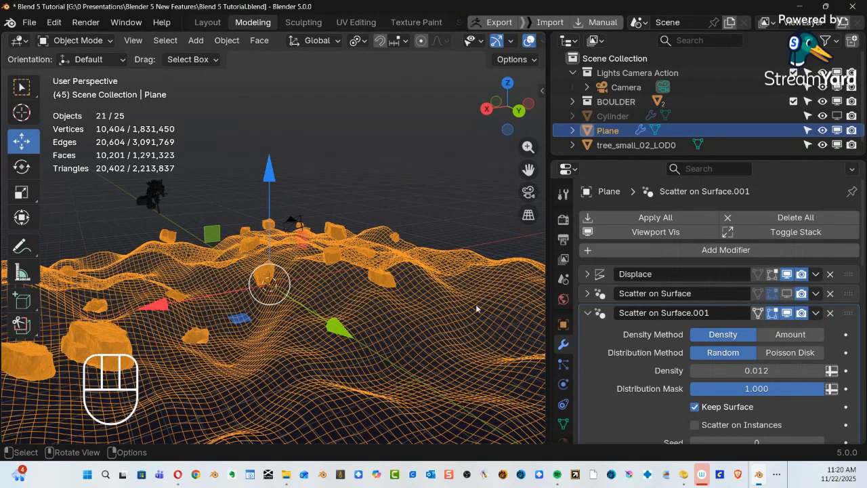
{"action": "left_click", "coordinate": [787, 294]}
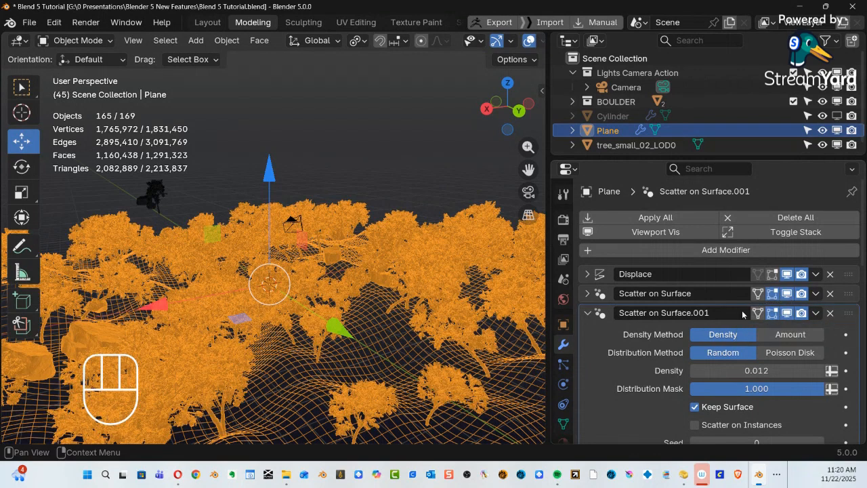
{"action": "left_click", "coordinate": [788, 294]}
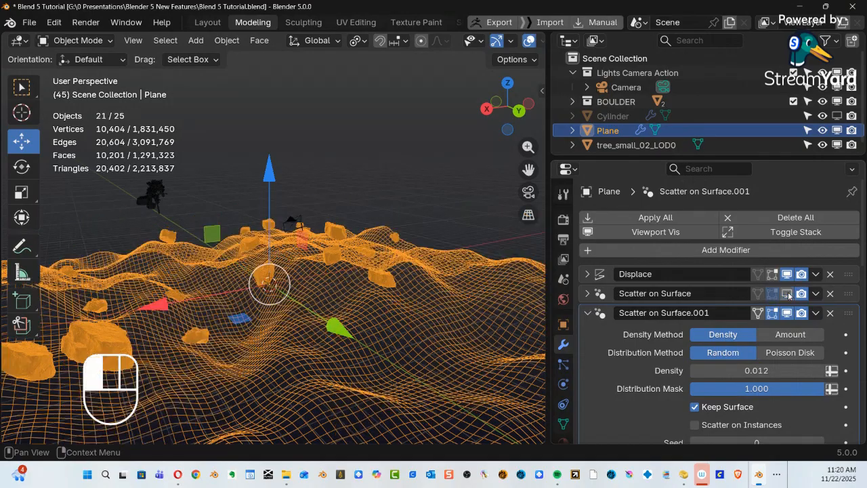
{"action": "left_click", "coordinate": [789, 294]}
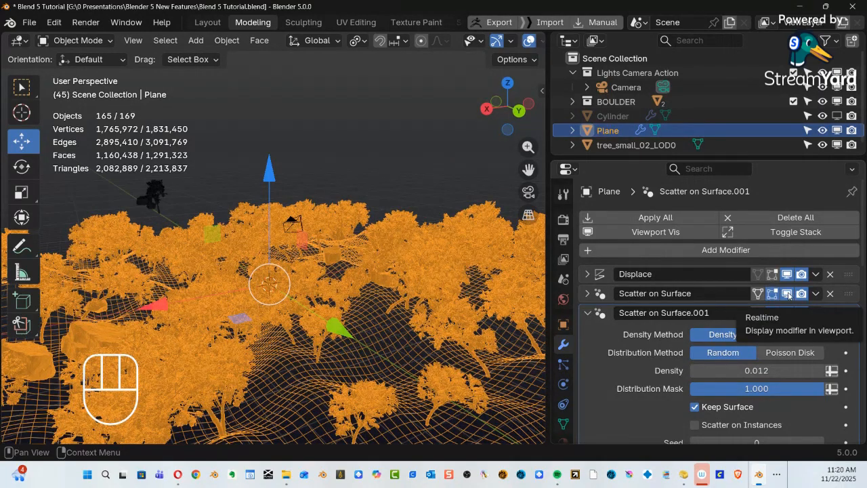
{"action": "left_click", "coordinate": [788, 293]}
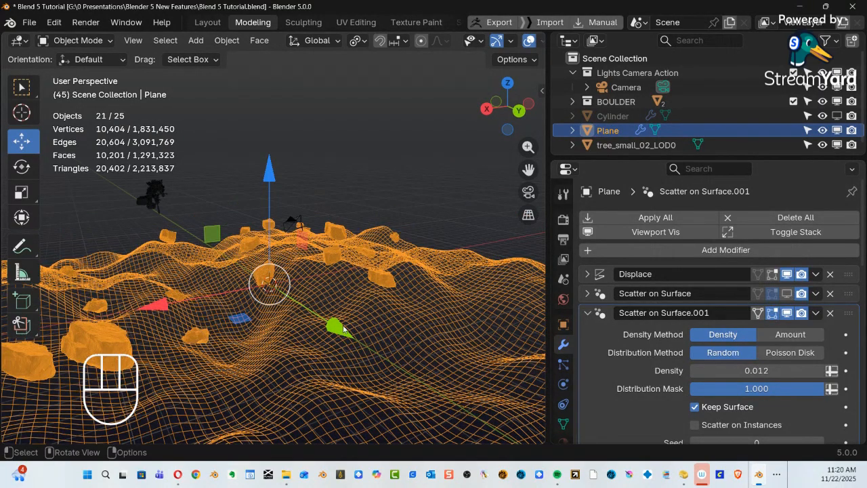
Inspect the boulders from other angles, showing the tree scatter for comparison and hiding it again in the viewport.
{"action": "left_click_drag", "start_coordinate": [306, 272], "coordinate": [349, 285], "text": "alt"}
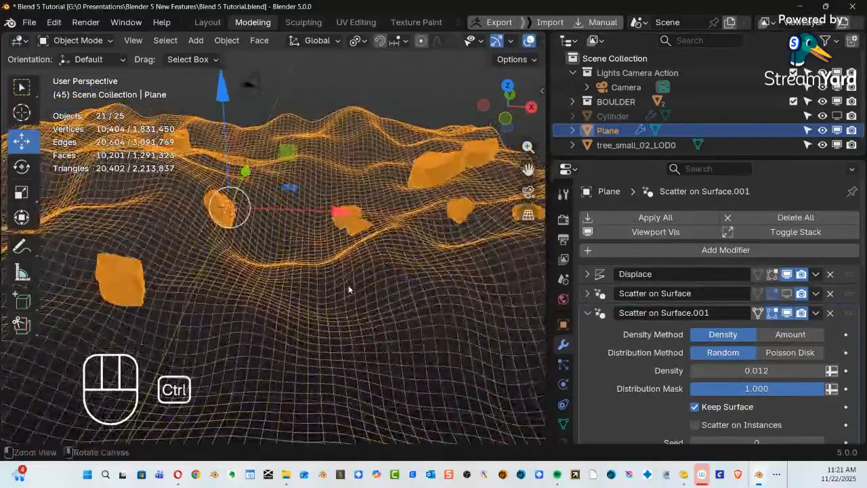
{"action": "left_click", "coordinate": [785, 294]}
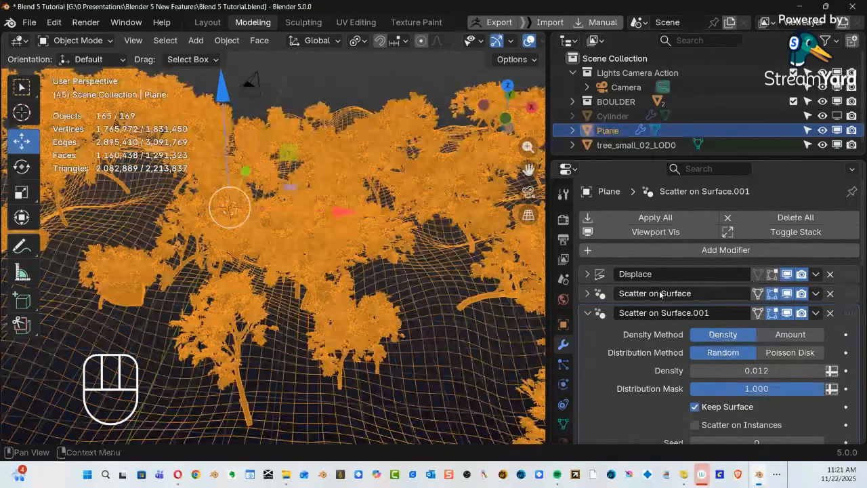
{"action": "left_click_drag", "start_coordinate": [351, 297], "coordinate": [572, 314], "text": "alt"}
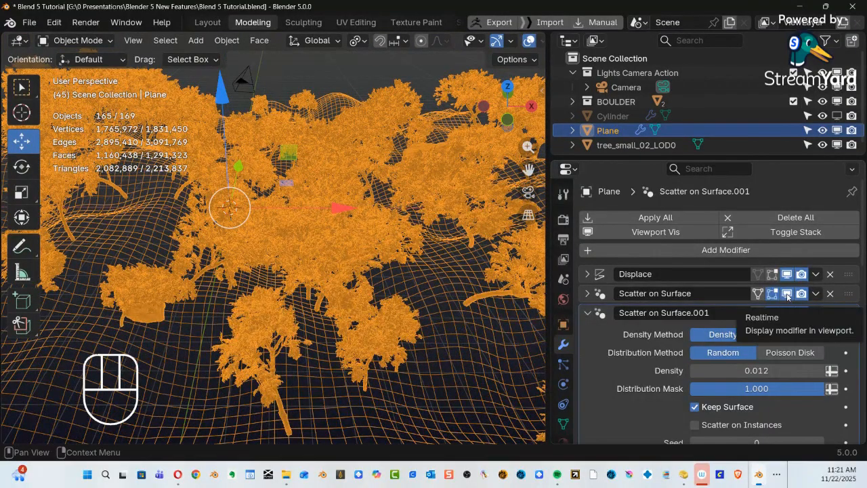
{"action": "left_click", "coordinate": [787, 297]}
{"action": "left_click_drag", "start_coordinate": [314, 314], "coordinate": [356, 282], "text": "alt"}
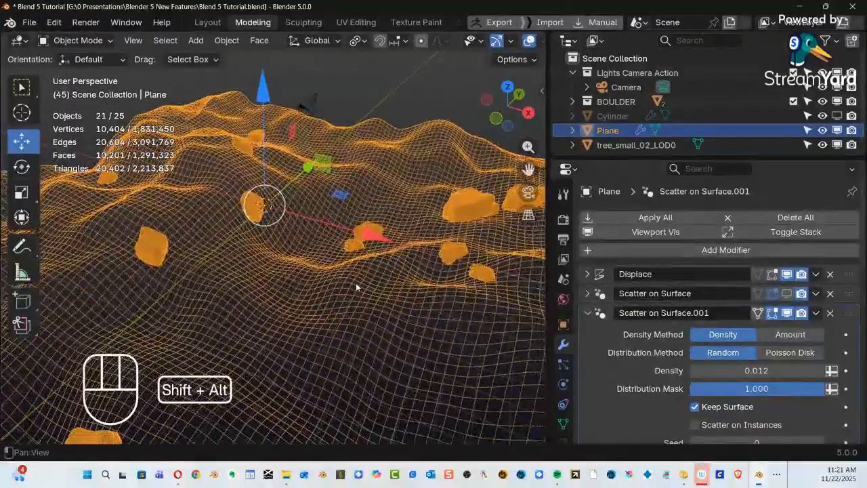
Collapse the Scatter on Surface.001 settings, enlarge the Outliner and disable the Plane in the viewport.
{"action": "left_click", "coordinate": [587, 313]}
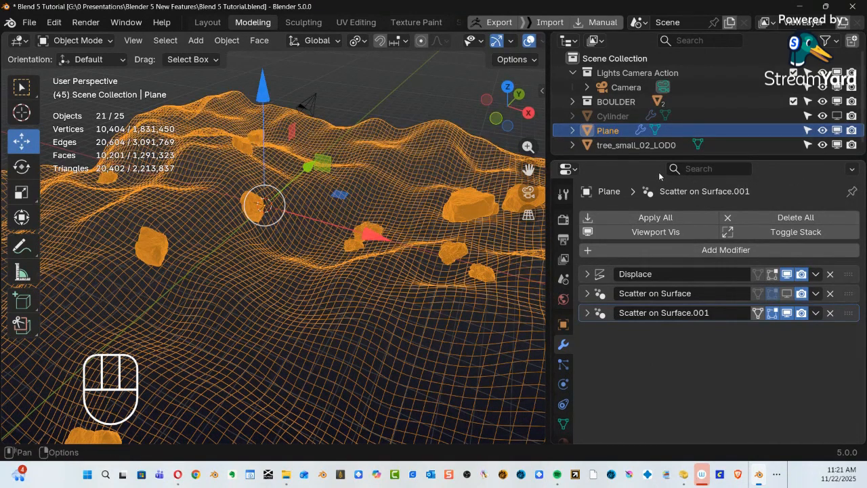
{"action": "left_click_drag", "start_coordinate": [708, 161], "coordinate": [648, 239]}
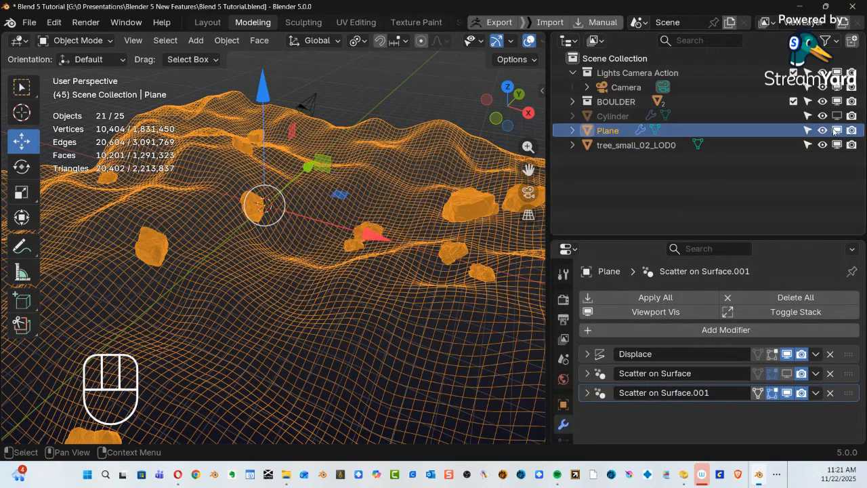
{"action": "left_click", "coordinate": [837, 130]}
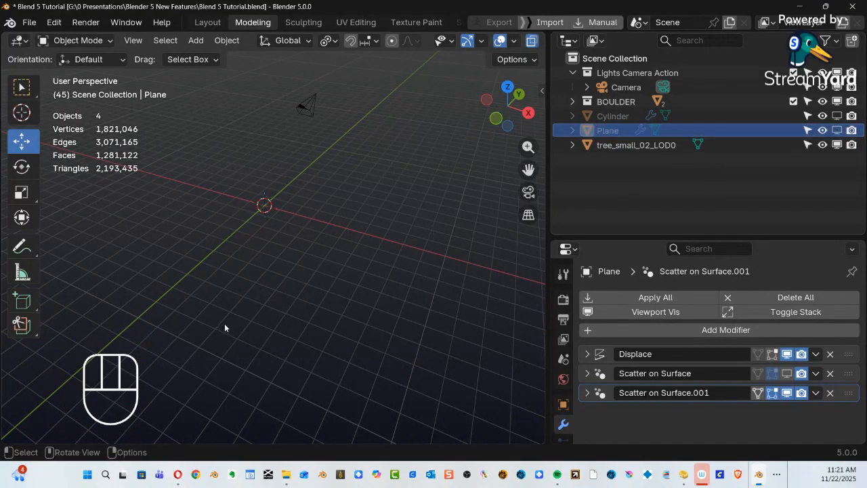
Add a Monkey mesh at the world origin and switch the viewport to solid shading.
{"action": "key", "text": "shift+a"}
{"action": "mouse_move", "coordinate": [265, 163]}
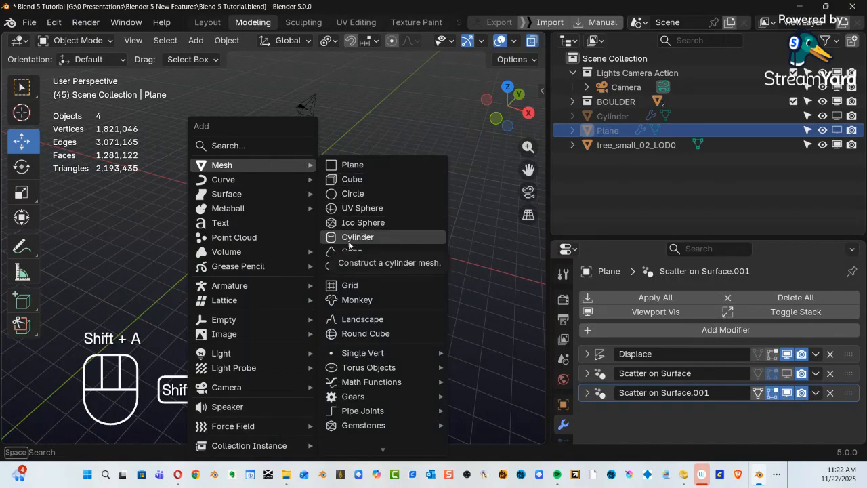
{"action": "left_click", "coordinate": [357, 300]}
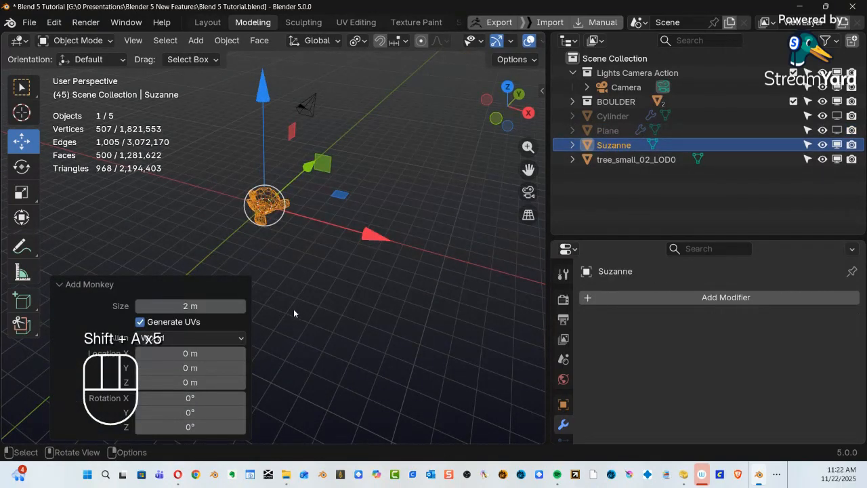
{"action": "key", "text": "z"}
{"action": "left_click", "coordinate": [514, 284]}
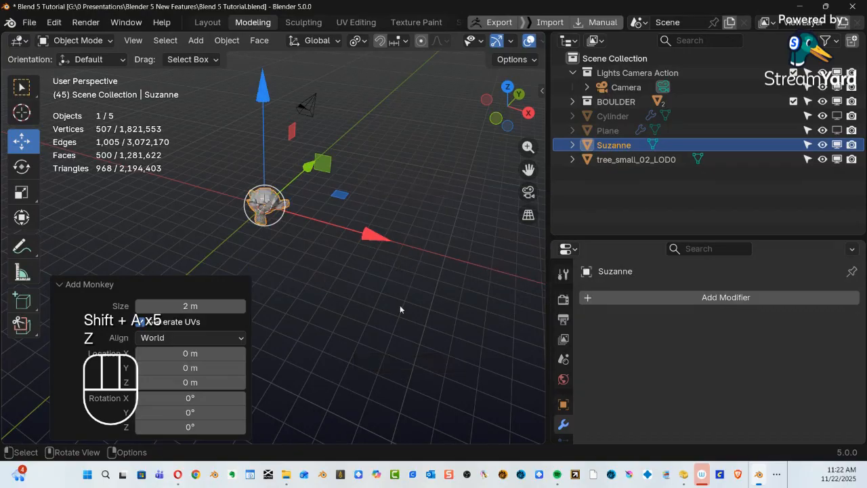
Add a Randomize Transforms modifier to the monkey.
{"action": "middle_click_drag", "start_coordinate": [294, 320], "coordinate": [311, 242], "text": "ctrl+alt"}
{"action": "left_click", "coordinate": [713, 297]}
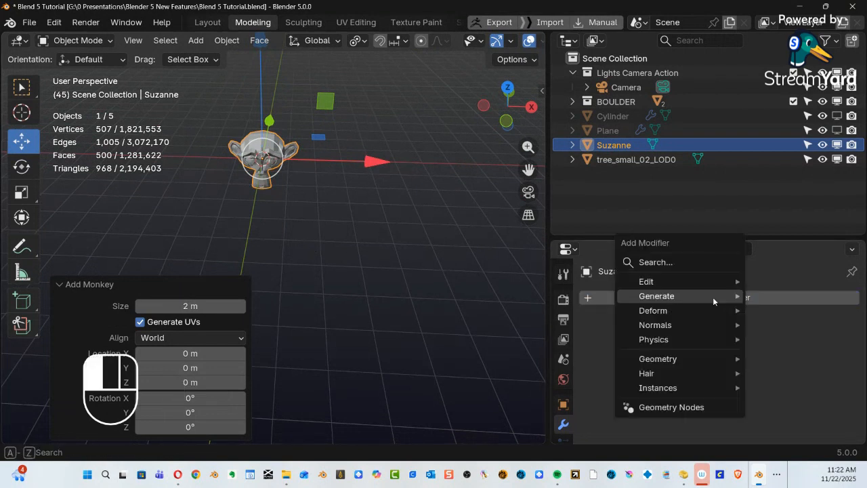
{"action": "mouse_move", "coordinate": [670, 299]}
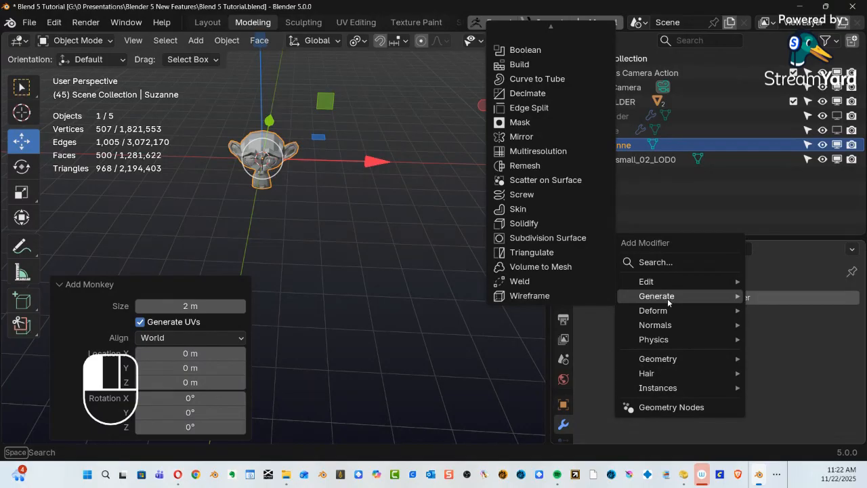
{"action": "right_click", "coordinate": [667, 298]}
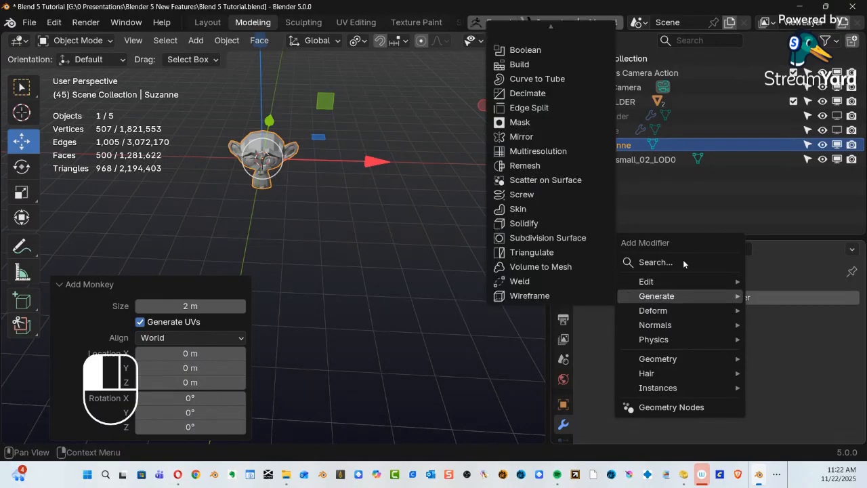
{"action": "mouse_move", "coordinate": [666, 298]}
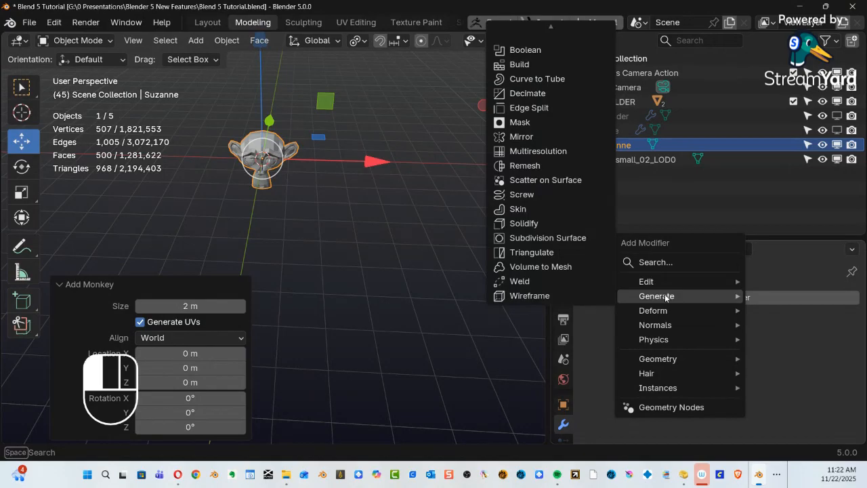
{"action": "mouse_move", "coordinate": [657, 392]}
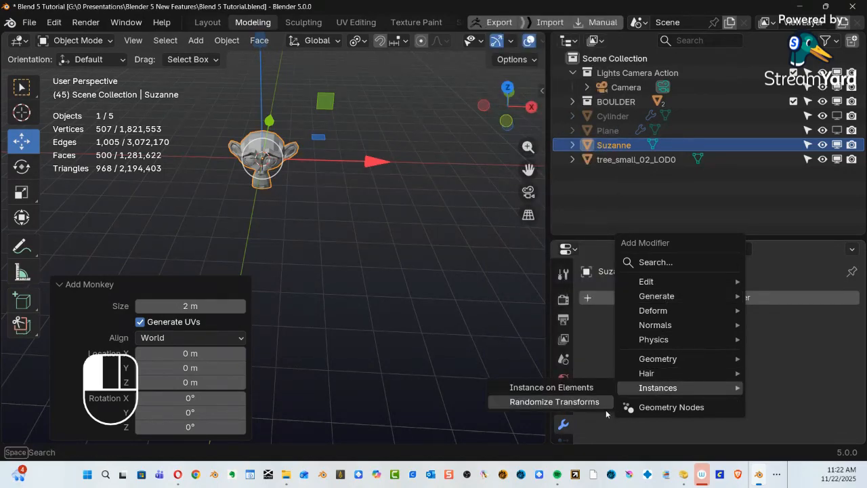
{"action": "left_click", "coordinate": [580, 405]}
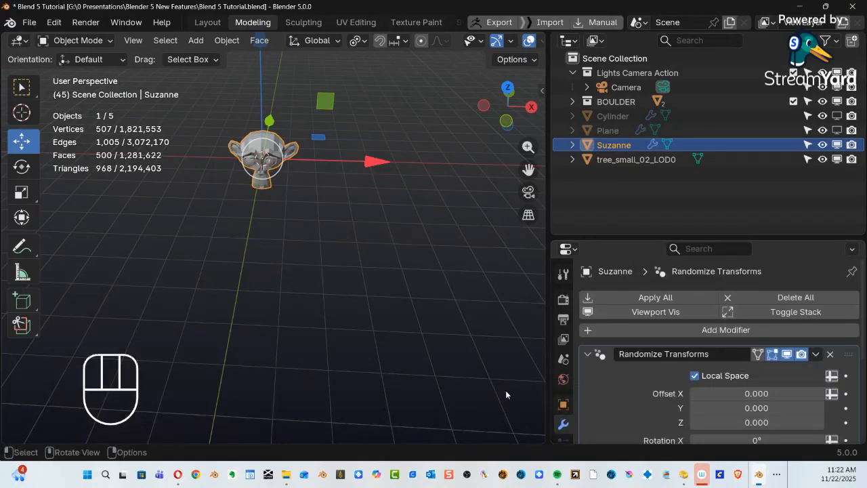
Enlarge the Properties editor to show all Randomize Transforms settings and set the monkey's Offset X to 0.580.
{"action": "left_click_drag", "start_coordinate": [674, 242], "coordinate": [654, 54]}
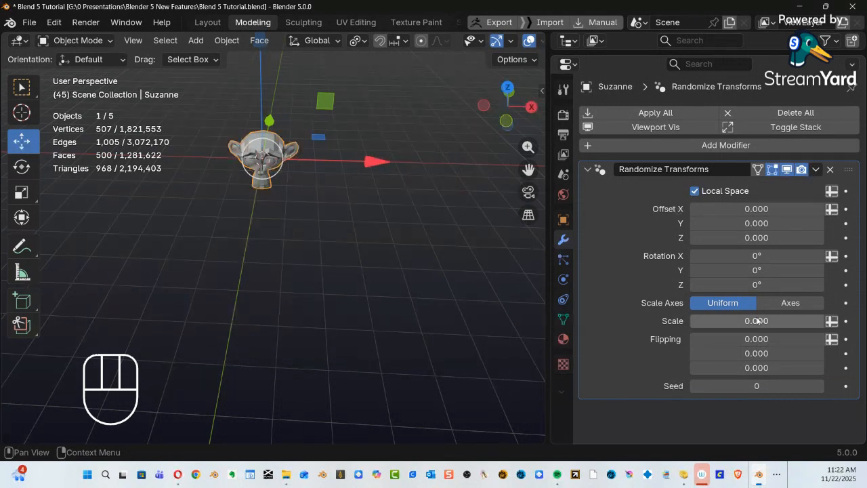
{"action": "left_click_drag", "start_coordinate": [752, 210], "coordinate": [353, 209]}
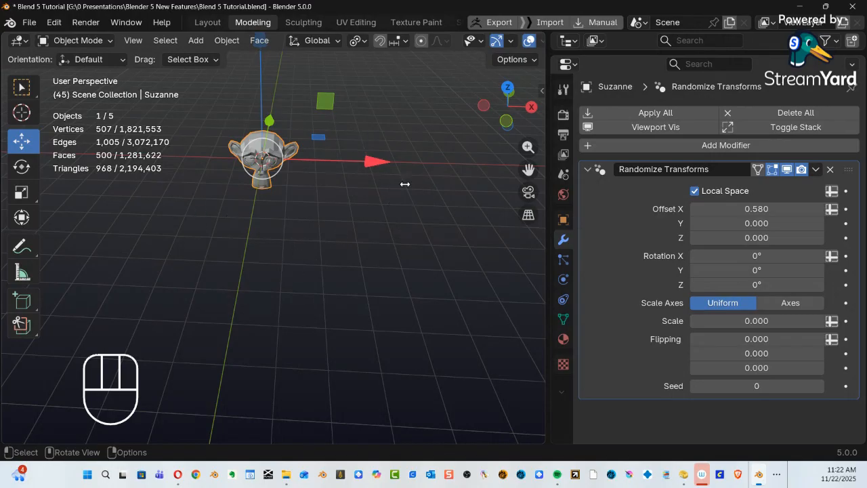
Add an Array modifier to the monkey, collapse Randomize Transforms and move the Array above it in the stack.
{"action": "left_click", "coordinate": [596, 169]}
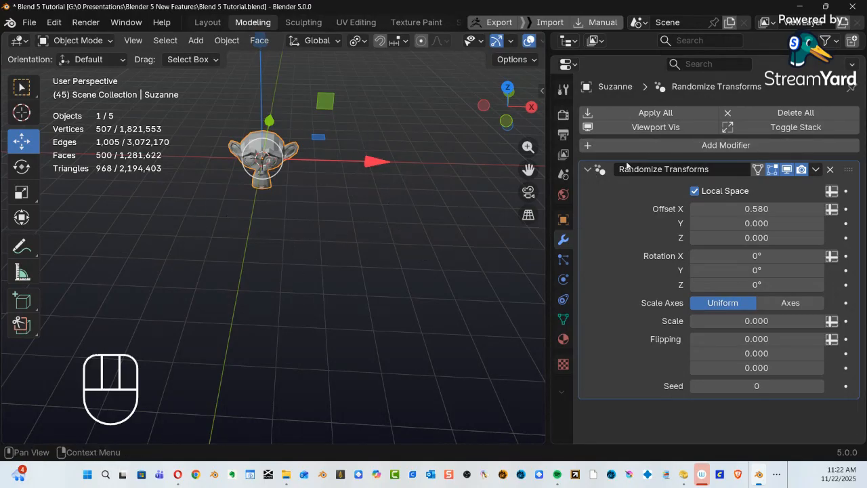
{"action": "left_click", "coordinate": [704, 145]}
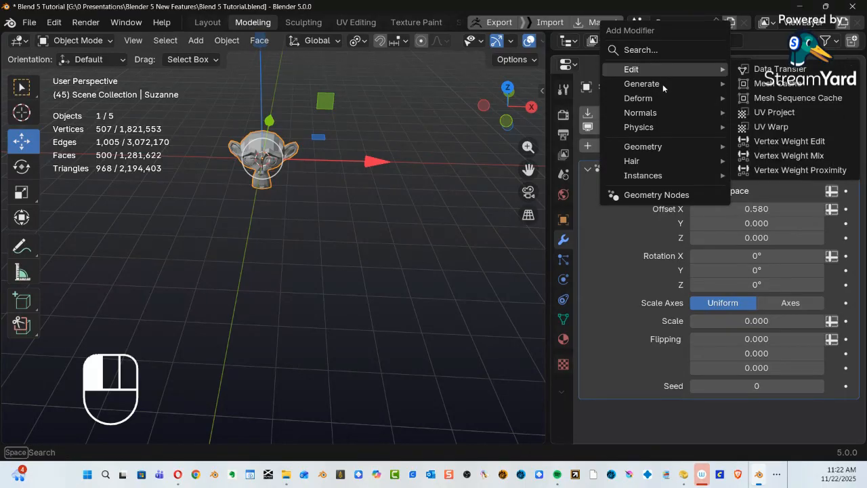
{"action": "mouse_move", "coordinate": [646, 83]}
{"action": "left_click", "coordinate": [758, 84]}
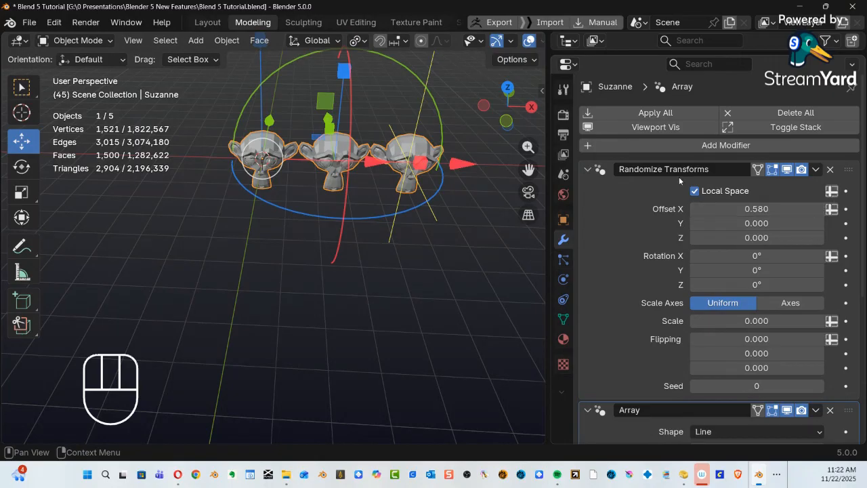
{"action": "left_click", "coordinate": [588, 170]}
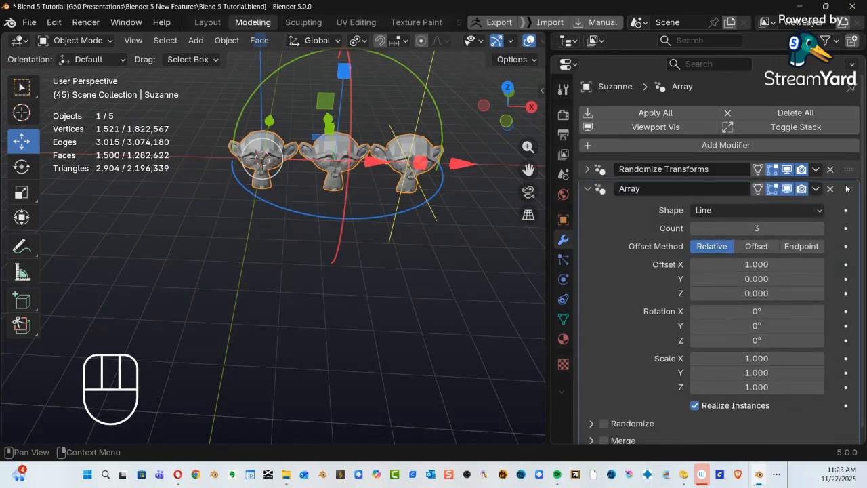
{"action": "left_click_drag", "start_coordinate": [846, 189], "coordinate": [847, 169]}
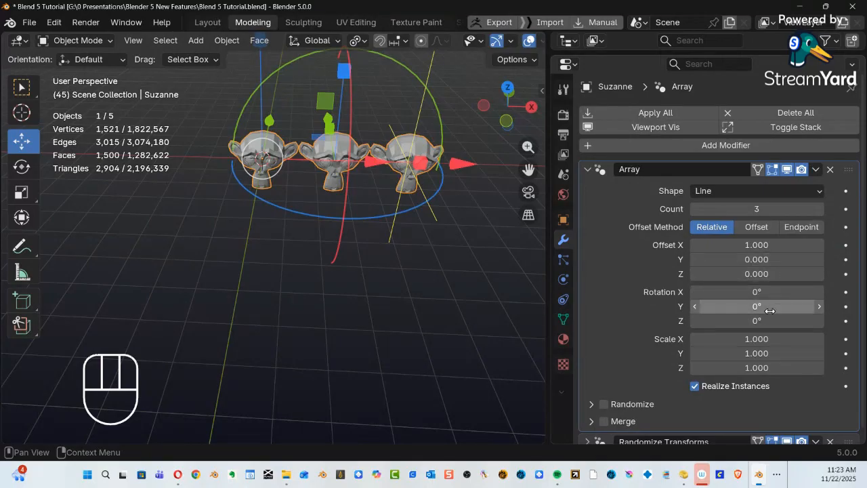
Set the monkey's Array count to 10 and bring the whole row of copies into view.
{"action": "left_click_drag", "start_coordinate": [755, 211], "coordinate": [796, 210]}
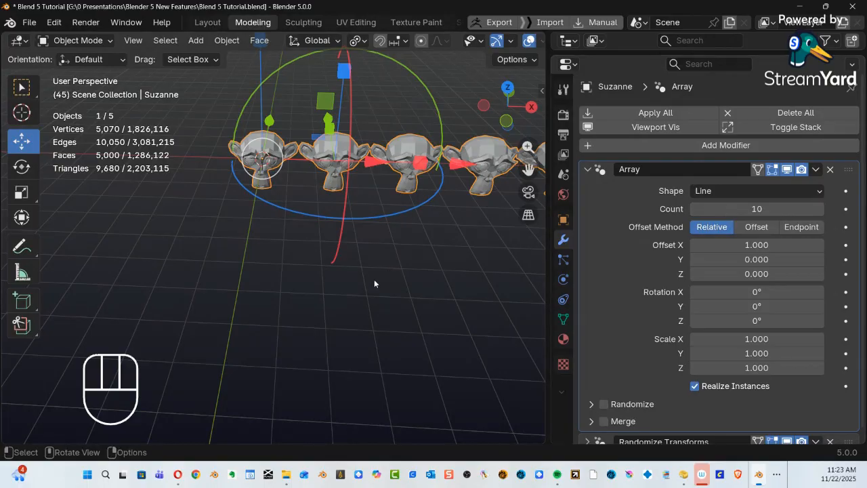
{"action": "middle_click_drag", "start_coordinate": [377, 296], "coordinate": [514, 387], "text": "alt+shift"}
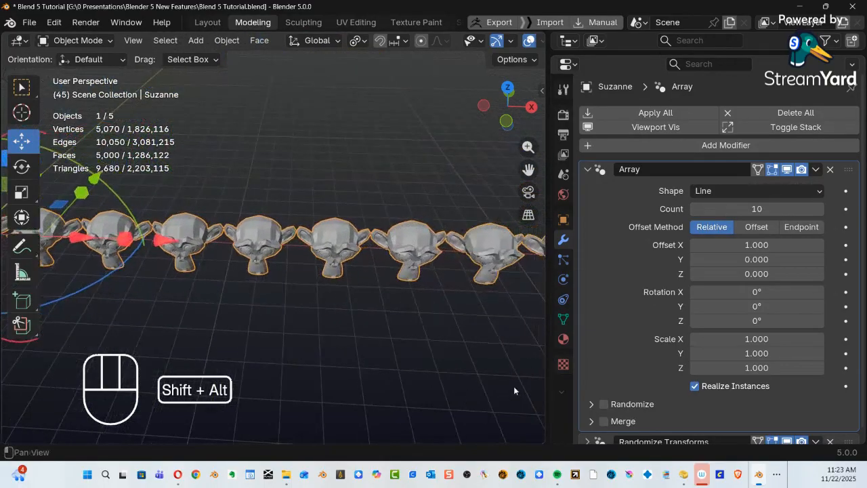
{"action": "middle_click_drag", "start_coordinate": [470, 318], "coordinate": [380, 401], "text": "ctrl+alt"}
{"action": "middle_click_drag", "start_coordinate": [451, 245], "coordinate": [431, 378], "text": "ctrl+alt"}
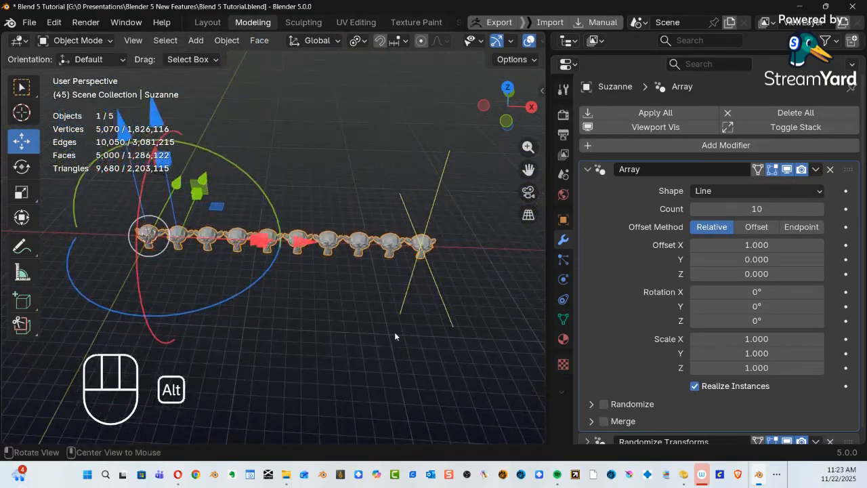
{"action": "mouse_move", "coordinate": [395, 332]}
{"action": "middle_mouse_down", "text": "alt"}
{"action": "mouse_move", "coordinate": [378, 360]}
{"action": "mouse_move", "coordinate": [410, 264]}
{"action": "middle_mouse_up", "text": "alt"}
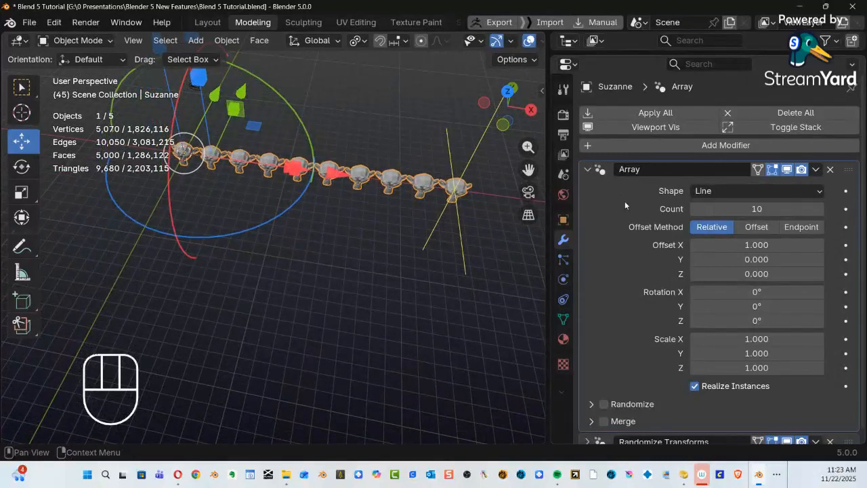
In Randomize Transforms, set Offset X 3.750, Y 0.620, Z 0.690 and uniform Scale 0.361, keeping both modifiers collapsed.
{"action": "left_click", "coordinate": [587, 170]}
{"action": "left_click", "coordinate": [588, 189]}
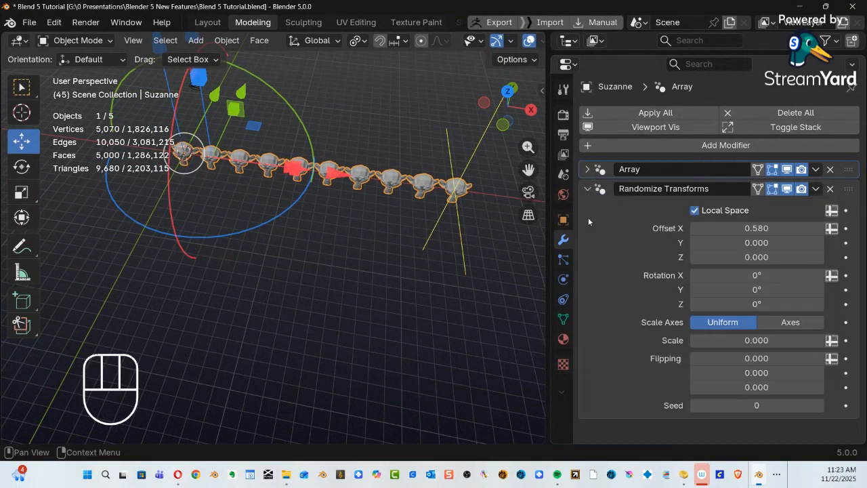
{"action": "left_click_drag", "start_coordinate": [749, 228], "coordinate": [783, 243]}
{"action": "left_click_drag", "start_coordinate": [757, 257], "coordinate": [762, 257]}
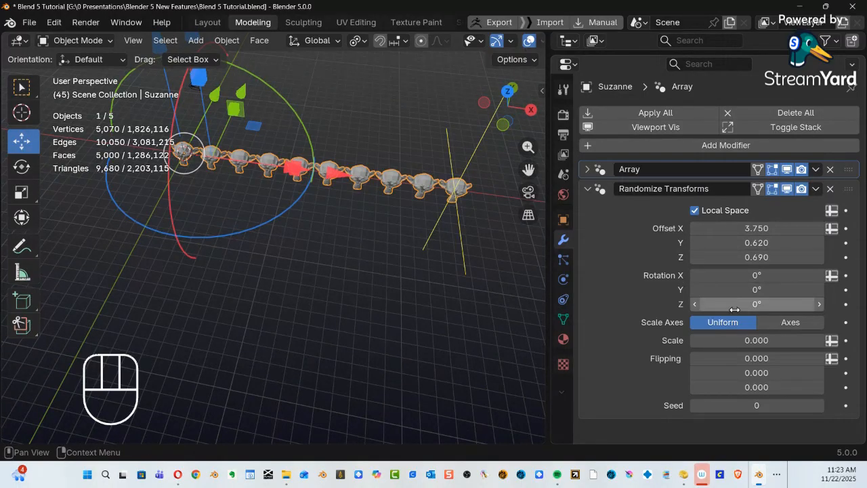
{"action": "left_click", "coordinate": [786, 327]}
{"action": "left_click", "coordinate": [736, 325]}
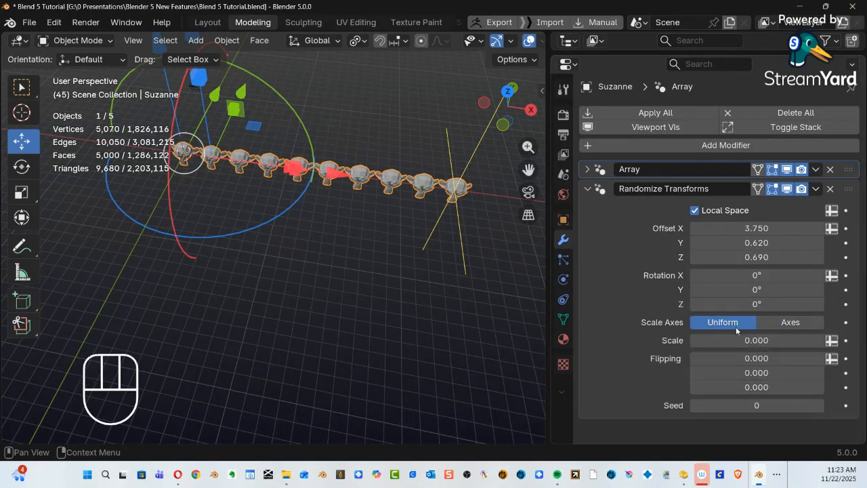
{"action": "left_click_drag", "start_coordinate": [760, 340], "coordinate": [738, 340]}
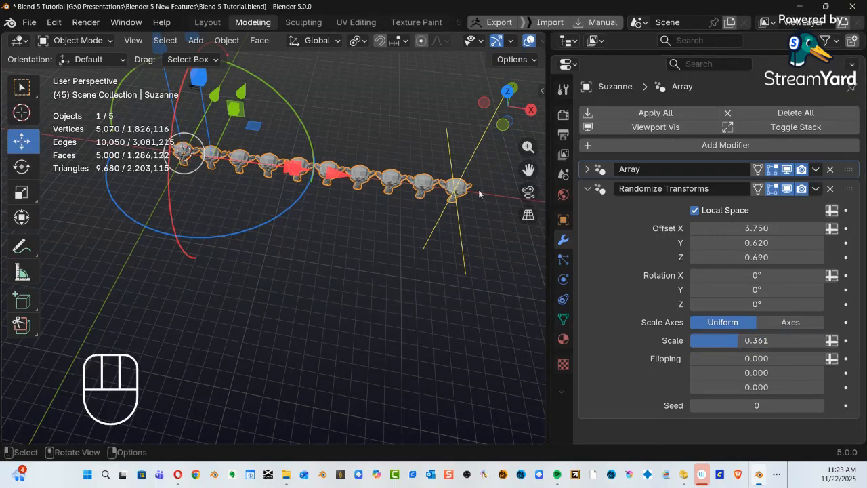
{"action": "left_click", "coordinate": [587, 190]}
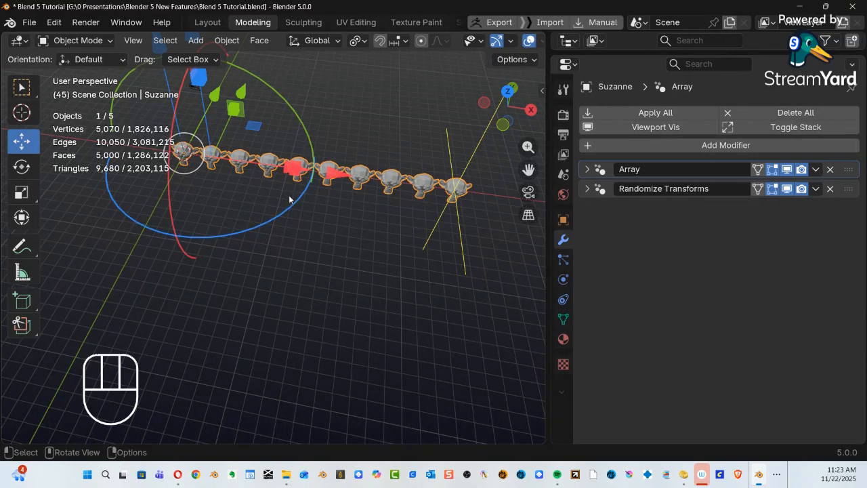
Remove the Array and Randomize Transforms modifiers from the monkey, and delete the monkey.
{"action": "middle_click_drag", "start_coordinate": [289, 255], "coordinate": [320, 317], "text": "ctrl+alt"}
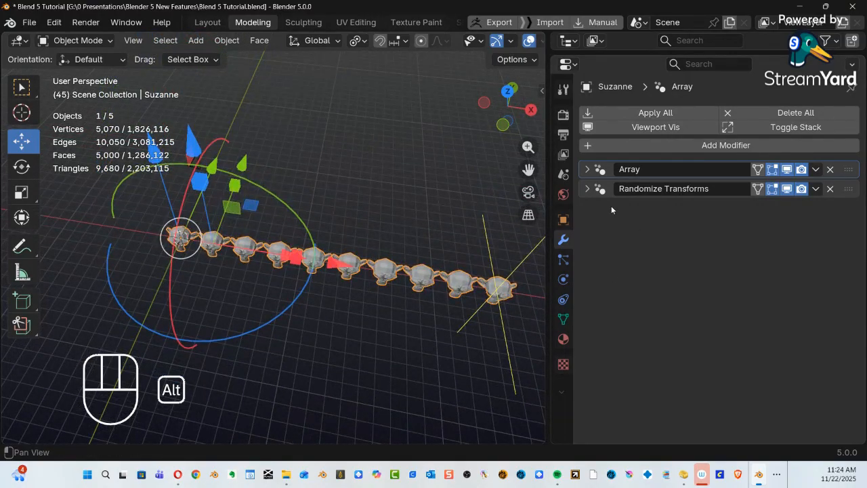
{"action": "left_click", "coordinate": [831, 170]}
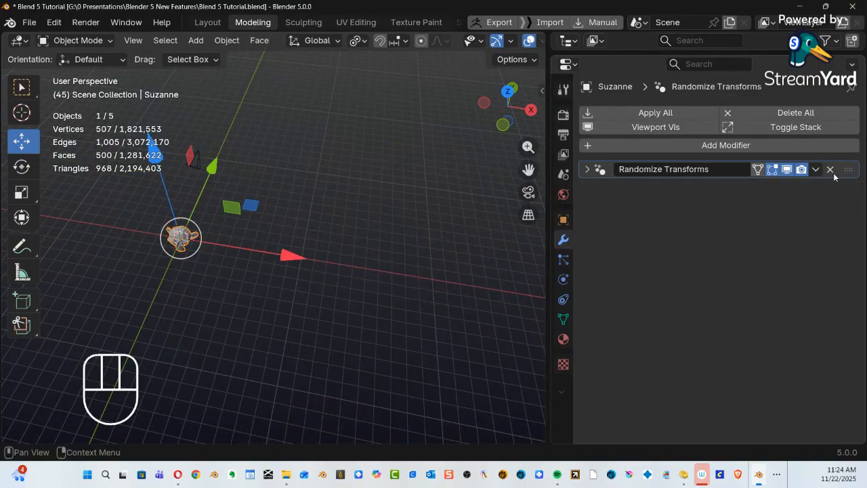
{"action": "left_click", "coordinate": [831, 170]}
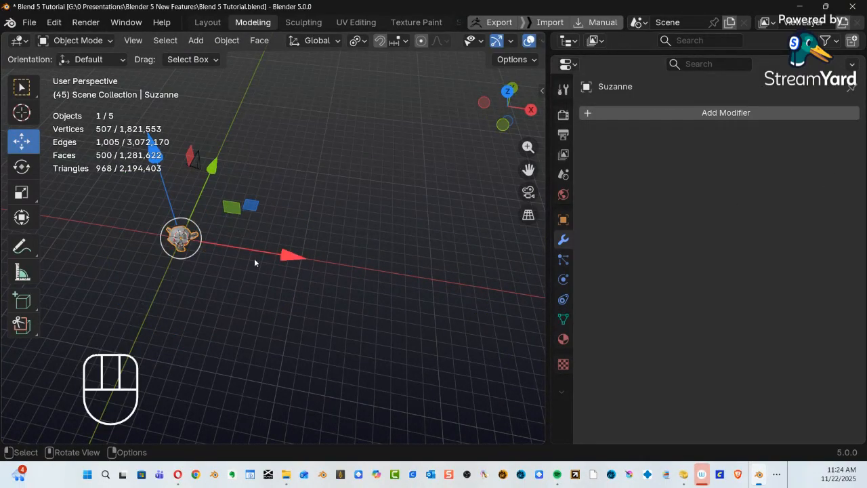
{"action": "middle_click_drag", "start_coordinate": [154, 267], "coordinate": [202, 232], "text": "ctrl+alt"}
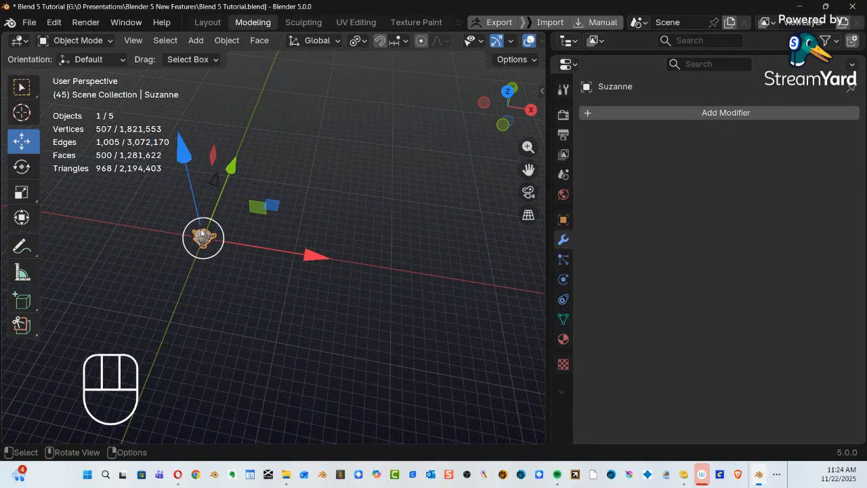
{"action": "key", "text": "Delete"}
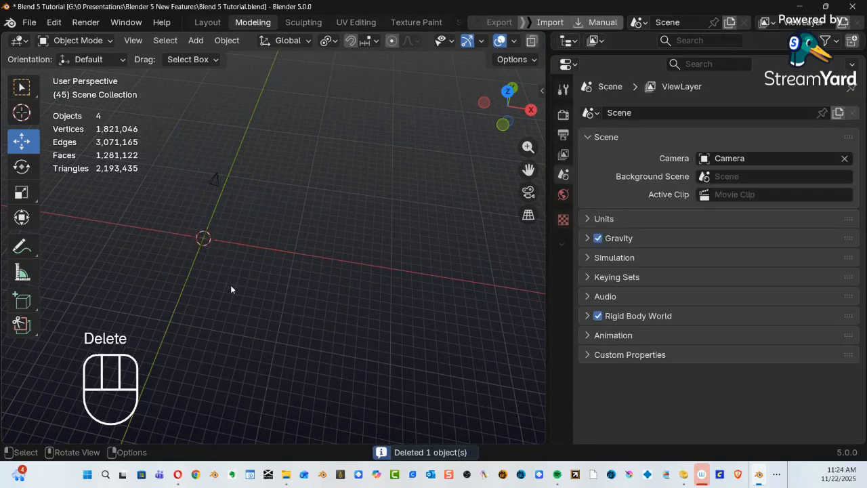
Add a 2 m plane mesh at the world origin and frame it in the view.
{"action": "key", "text": "shift+a"}
{"action": "mouse_move", "coordinate": [218, 165]}
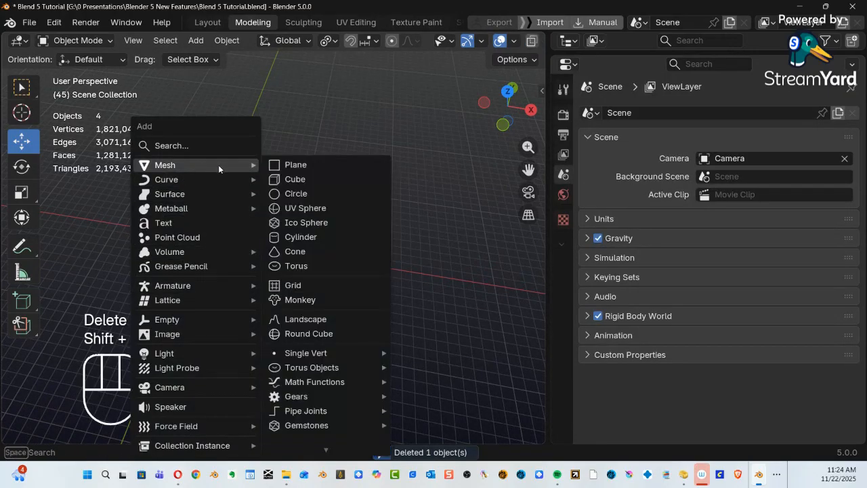
{"action": "left_click", "coordinate": [337, 169]}
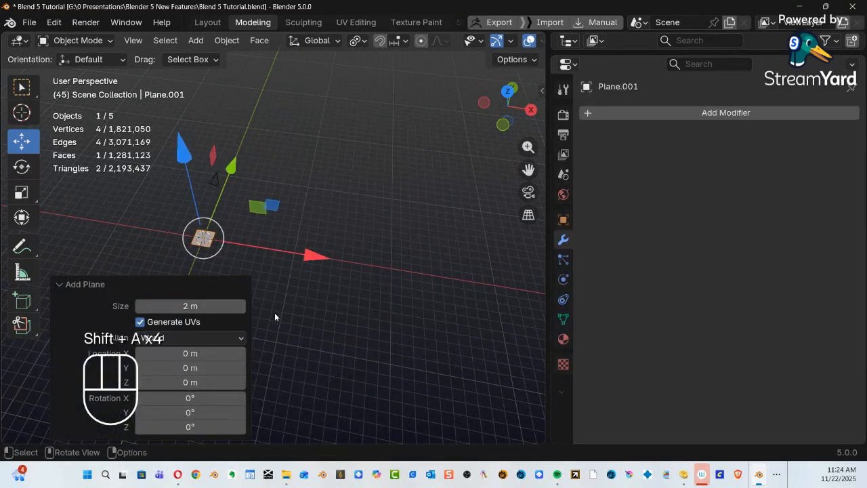
{"action": "key", "text": "KP_Decimal"}
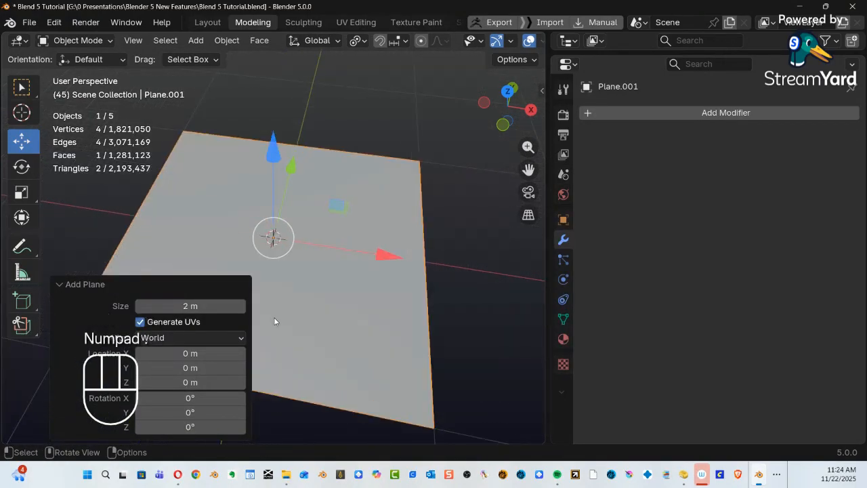
{"action": "scroll", "coordinate": [287, 366], "scroll_direction": "down", "scroll_amount": 3}
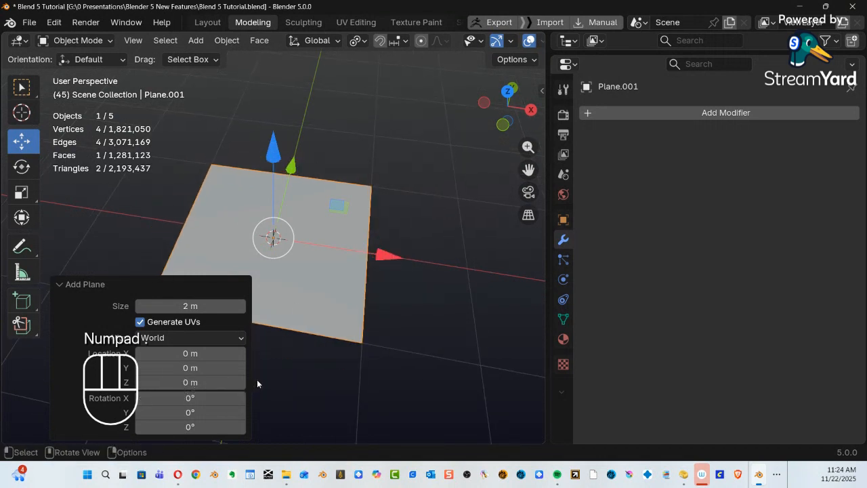
Scale the new plane up uniformly by about 7.3 and bring the whole plane into view.
{"action": "key", "text": "s"}
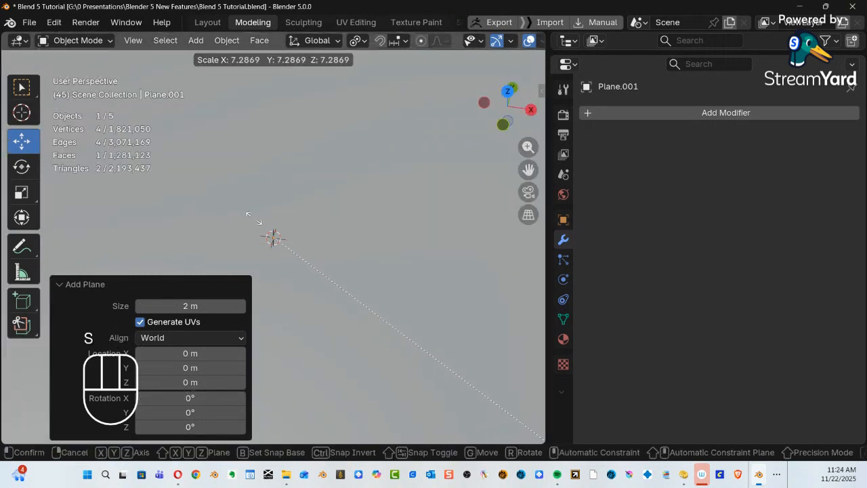
{"action": "left_click", "coordinate": [242, 229]}
{"action": "key", "text": "KP_Decimal"}
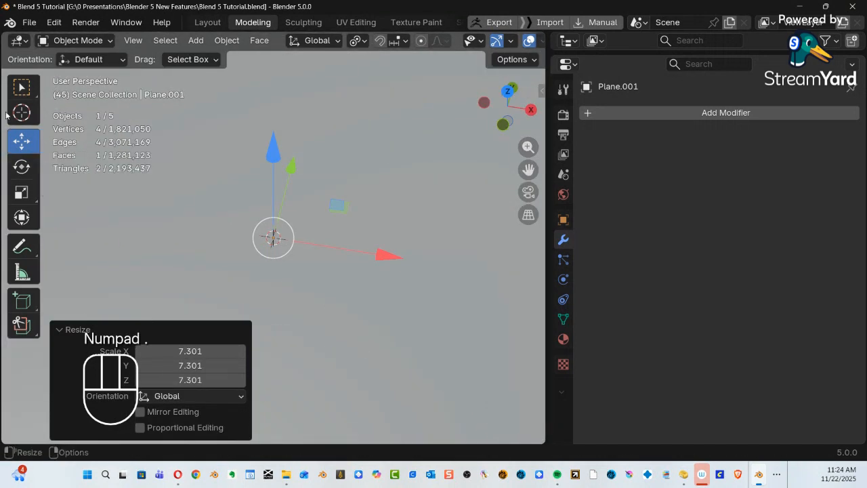
{"action": "left_click", "coordinate": [247, 145]}
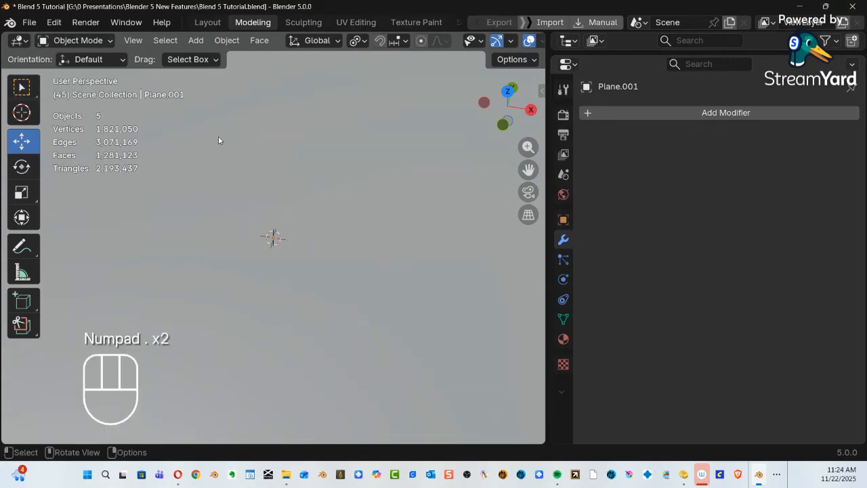
{"action": "middle_click_drag", "start_coordinate": [257, 174], "coordinate": [262, 226], "text": "ctrl+alt"}
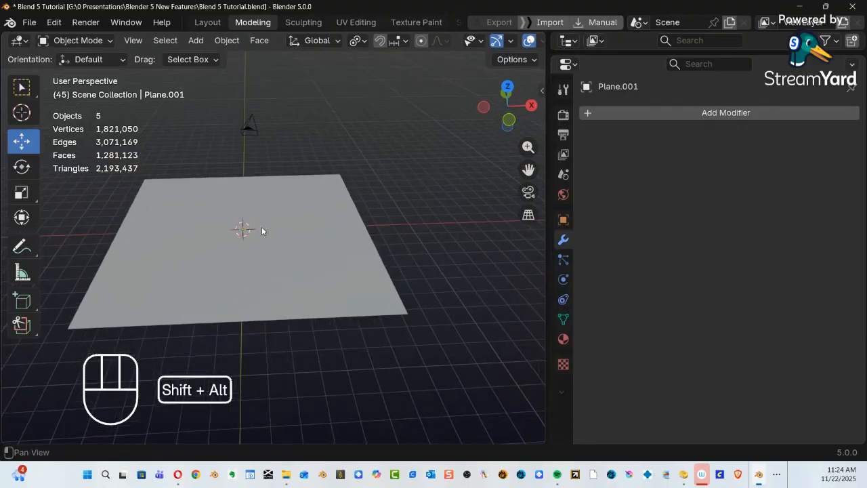
{"action": "key", "text": "ctrl+a"}
{"action": "key", "text": "ctrl+a"}
{"action": "key", "text": "ctrl+a"}
{"action": "key", "text": "ctrl+a"}
{"action": "key", "text": "ctrl+a"}
{"action": "key", "text": "ctrl+a"}
{"action": "key", "text": "ctrl+a"}
{"action": "key", "text": "ctrl+a"}
{"action": "key", "text": "ctrl+a"}
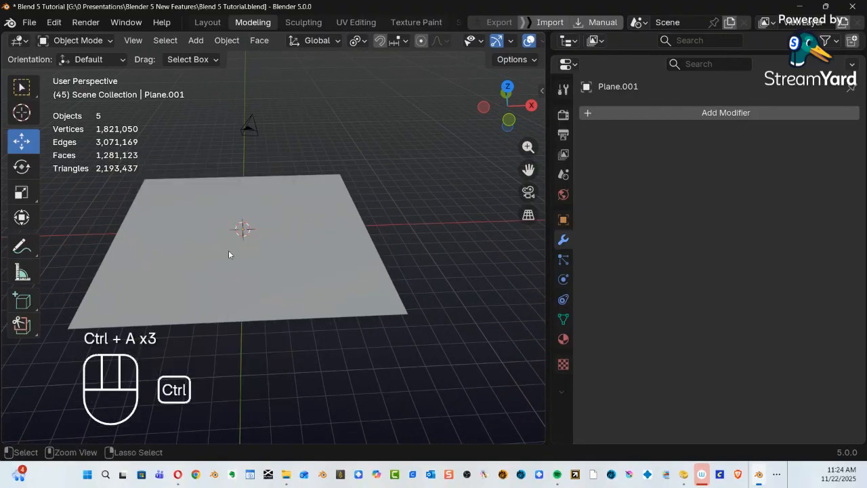
Subdivide the plane in Edit Mode with 100 cuts and return to Object Mode with the plane selected.
{"action": "key", "text": "Tab"}
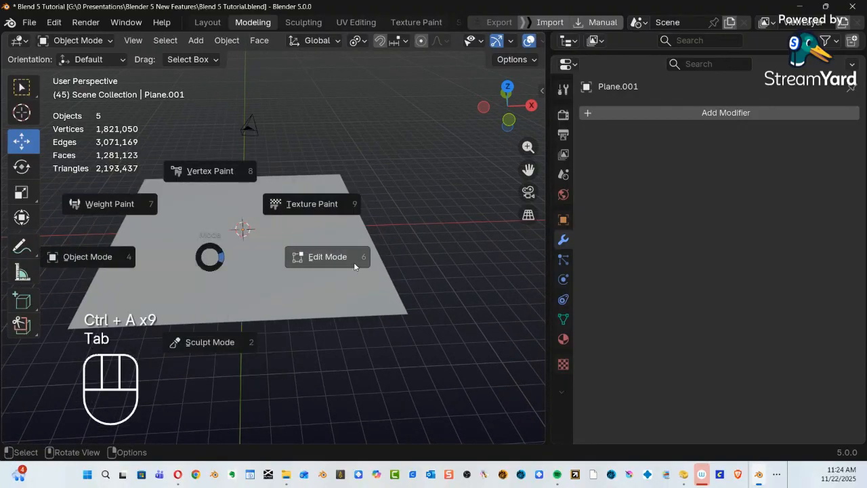
{"action": "left_click", "coordinate": [354, 266]}
{"action": "right_click", "coordinate": [217, 176]}
{"action": "mouse_move", "coordinate": [210, 32]}
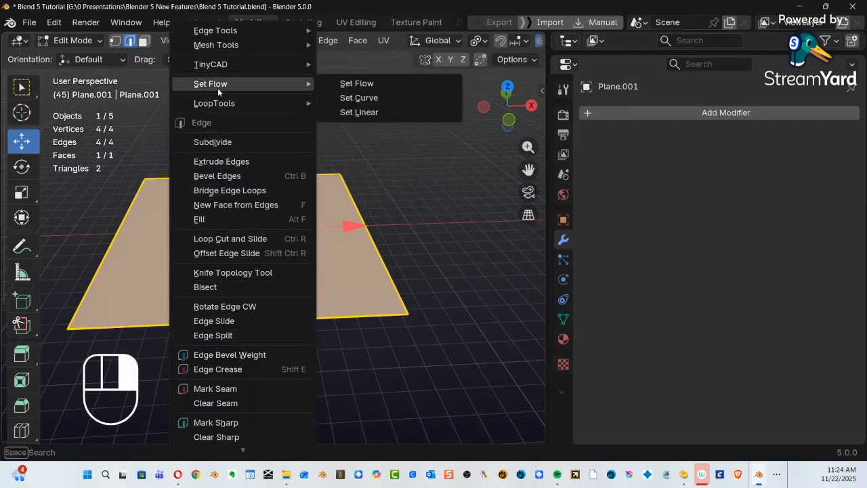
{"action": "left_click", "coordinate": [214, 142]}
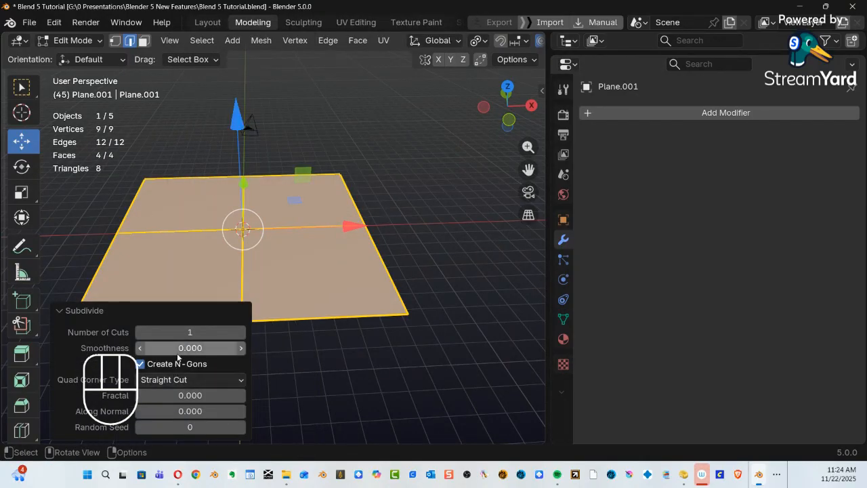
{"action": "left_click", "coordinate": [183, 333]}
{"action": "type", "text": "10"}
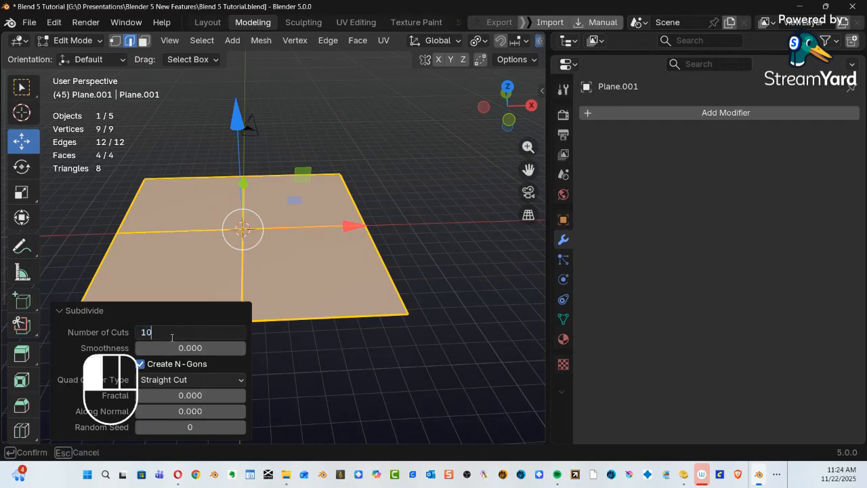
{"action": "type", "text": "0"}
{"action": "key", "text": "Return"}
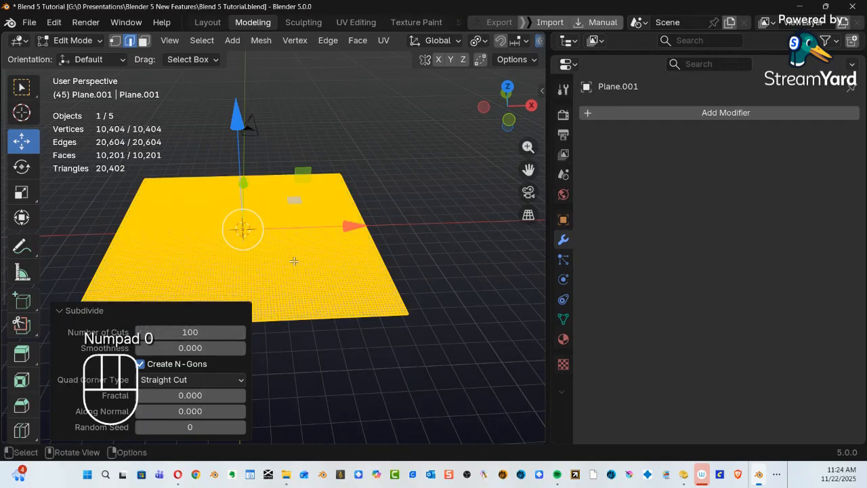
{"action": "key", "text": "Tab"}
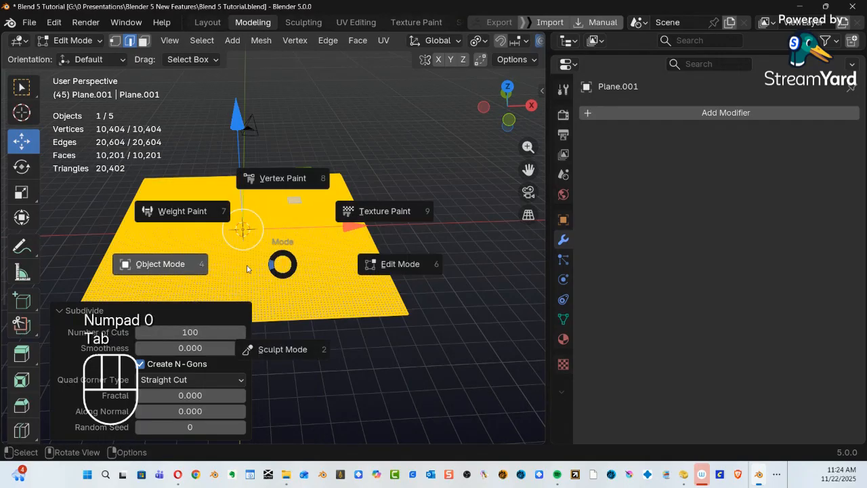
{"action": "left_click", "coordinate": [147, 269]}
{"action": "left_click", "coordinate": [305, 276]}
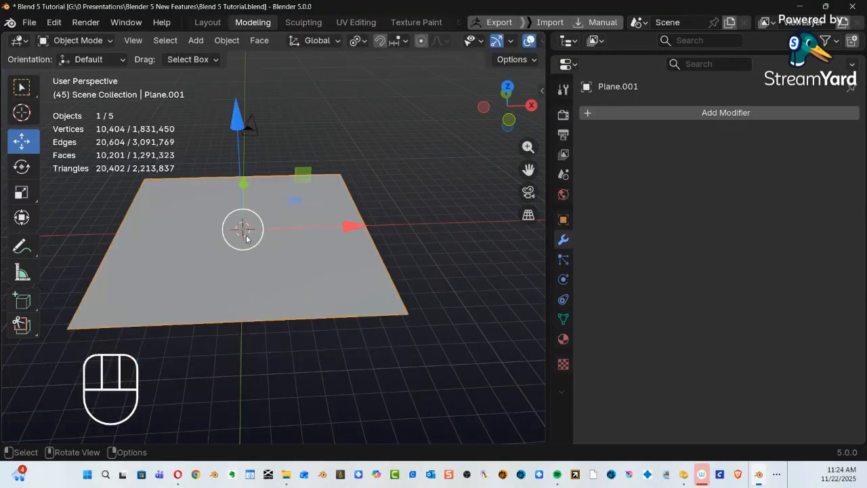
{"action": "mouse_move", "coordinate": [303, 254]}
{"action": "middle_mouse_down", "text": "ctrl"}
{"action": "mouse_move", "coordinate": [312, 204]}
{"action": "mouse_move", "coordinate": [315, 275]}
{"action": "mouse_move", "coordinate": [322, 262]}
{"action": "mouse_move", "coordinate": [311, 263]}
{"action": "middle_mouse_up", "text": "ctrl"}
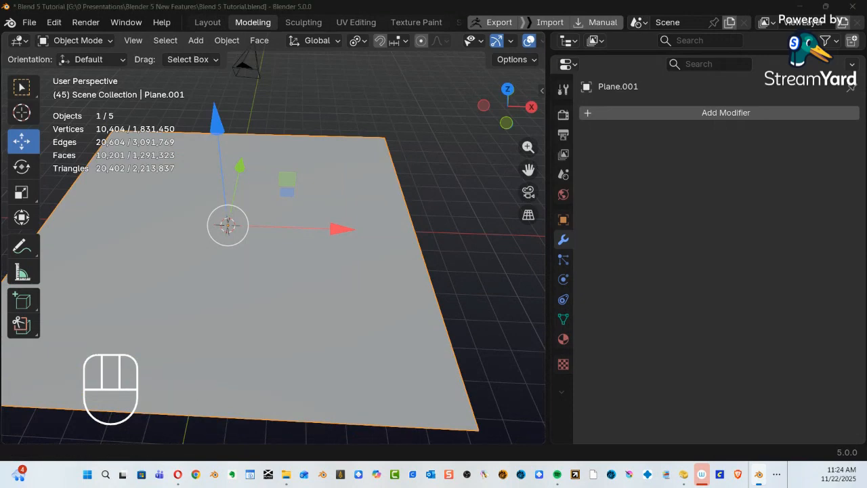
Switch to the Poly Haven site in the Opera browser, dismiss the donation panel and open the Textures library.
{"action": "key", "text": "alt+Tab"}
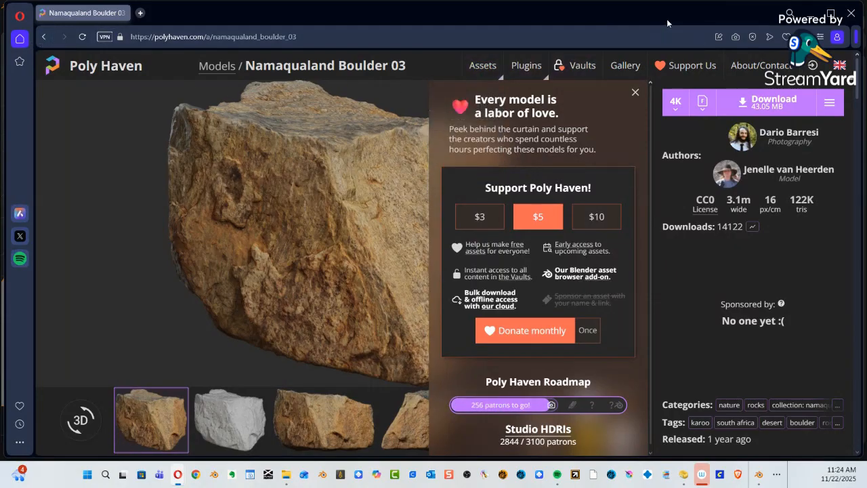
{"action": "left_click", "coordinate": [635, 92]}
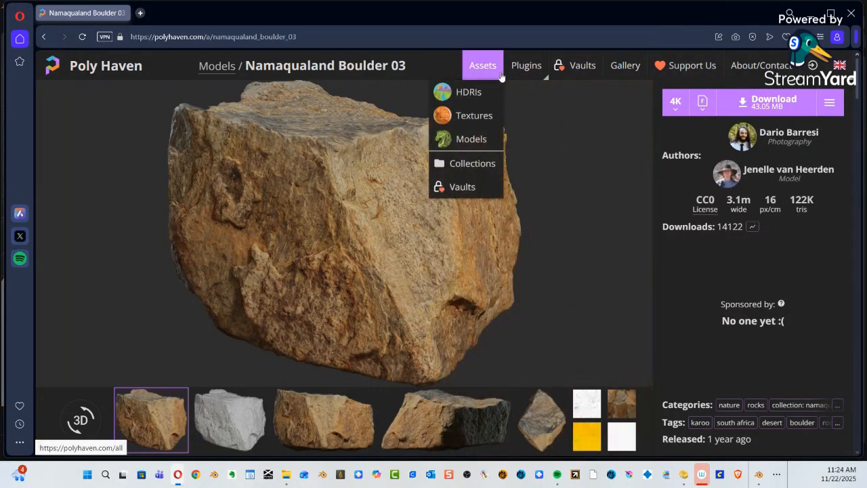
{"action": "left_click", "coordinate": [483, 66]}
{"action": "left_click", "coordinate": [481, 128]}
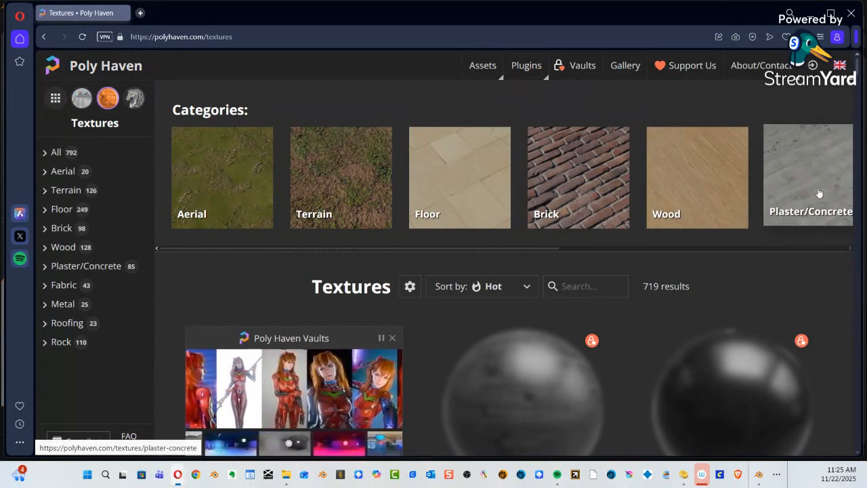
{"action": "left_click_drag", "start_coordinate": [755, 207], "coordinate": [480, 215]}
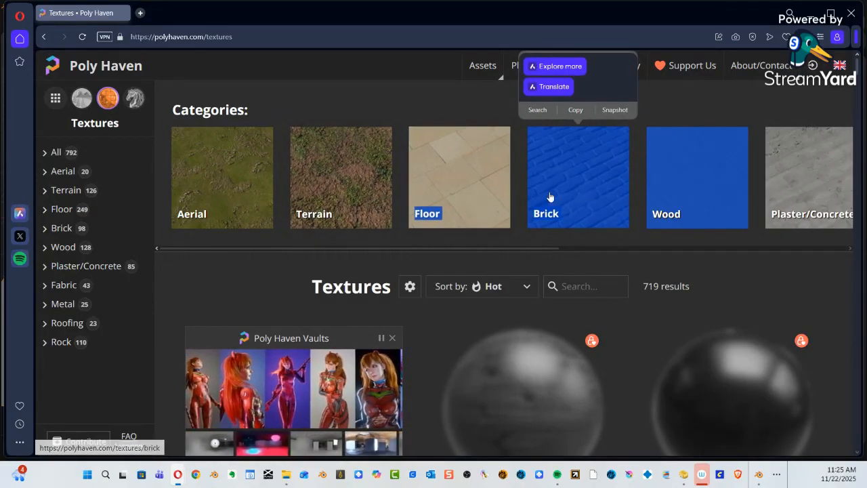
Open the Brick texture category and look through its materials for a suitable brick surface.
{"action": "left_click", "coordinate": [583, 183]}
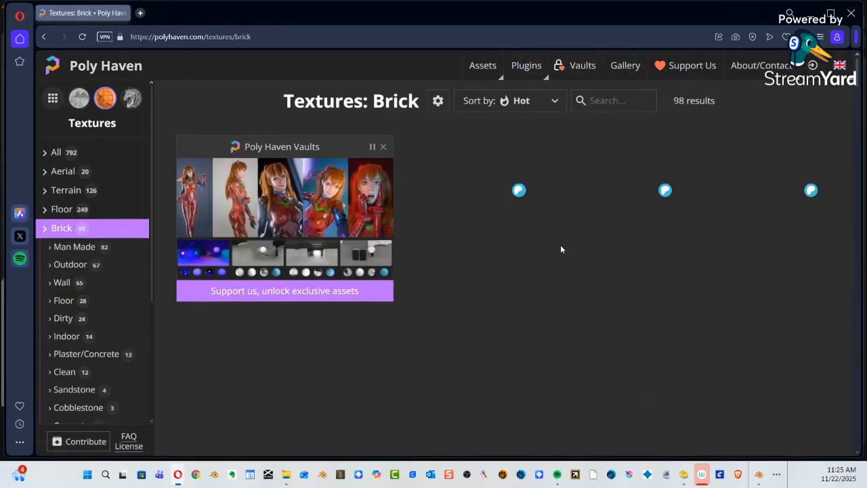
{"action": "scroll", "coordinate": [573, 285], "scroll_direction": "down", "scroll_amount": 5}
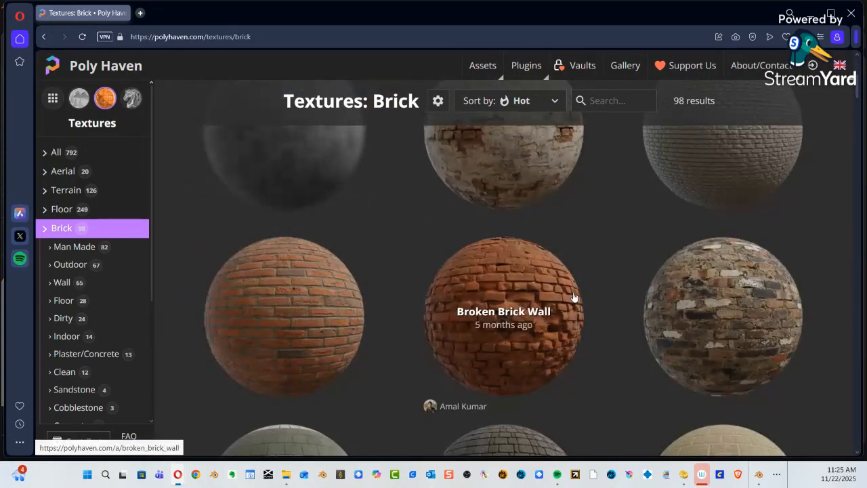
{"action": "scroll", "coordinate": [574, 297], "scroll_direction": "up", "scroll_amount": 3}
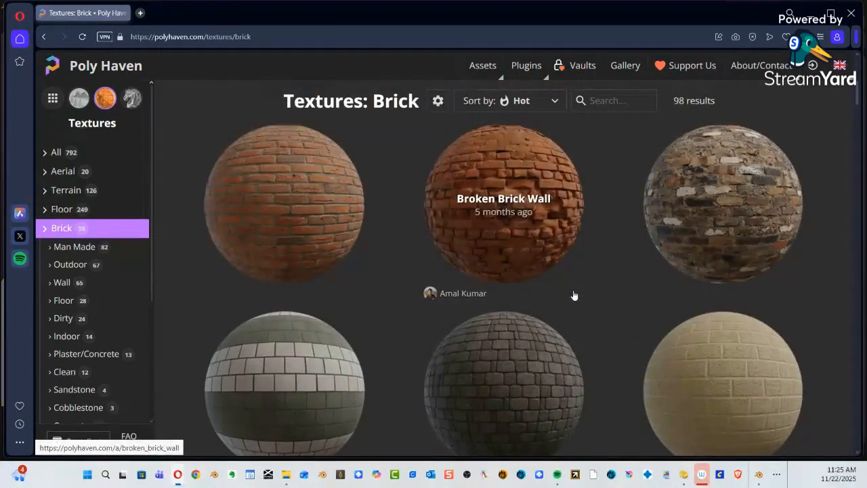
{"action": "scroll", "coordinate": [574, 295], "scroll_direction": "down", "scroll_amount": 6}
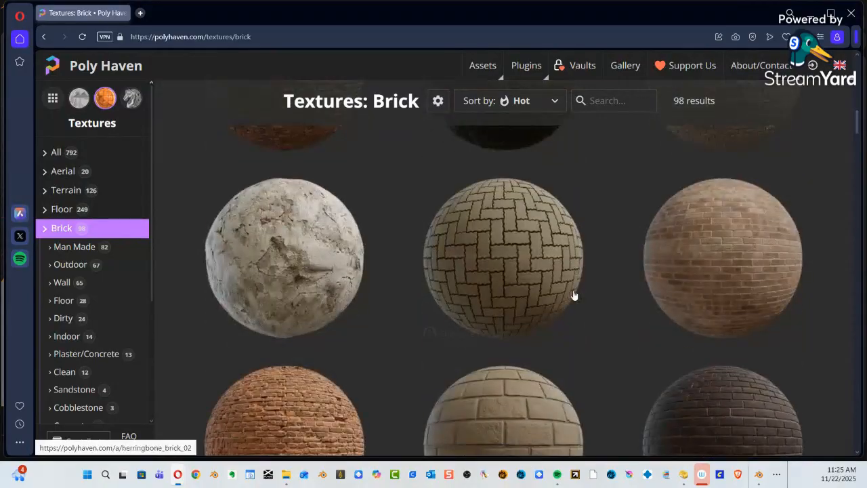
{"action": "scroll", "coordinate": [574, 296], "scroll_direction": "down", "scroll_amount": 8}
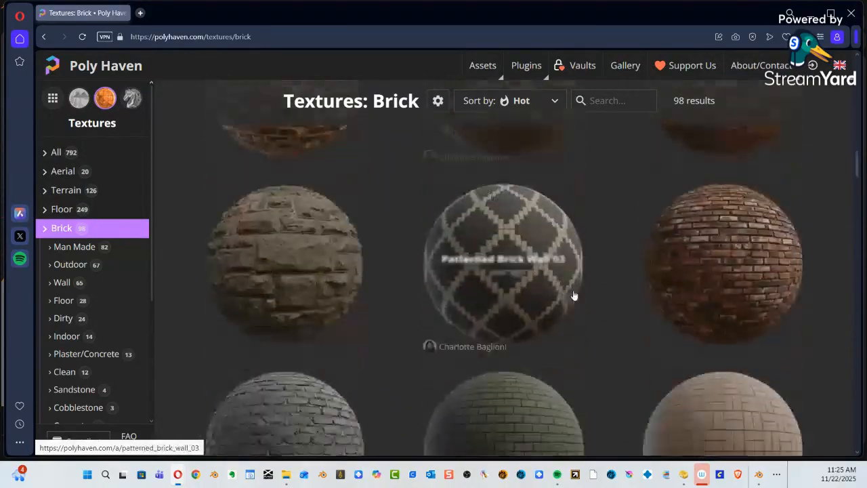
{"action": "scroll", "coordinate": [574, 295], "scroll_direction": "down", "scroll_amount": 8}
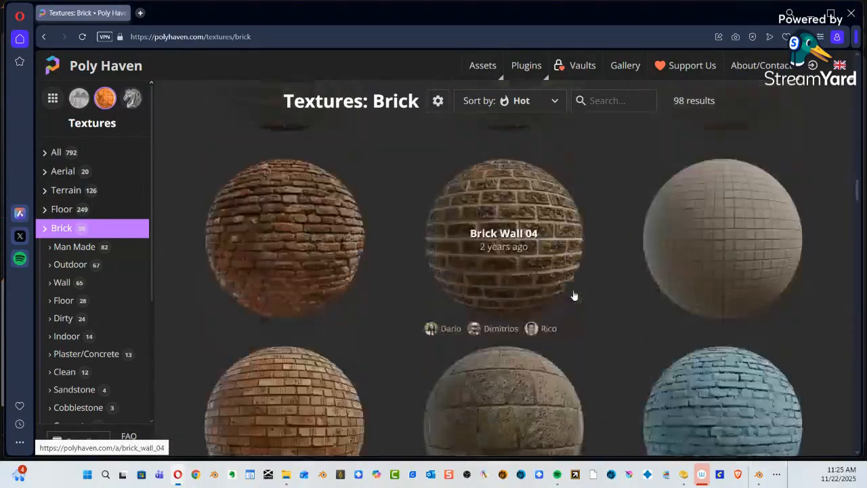
{"action": "scroll", "coordinate": [573, 294], "scroll_direction": "down", "scroll_amount": 6}
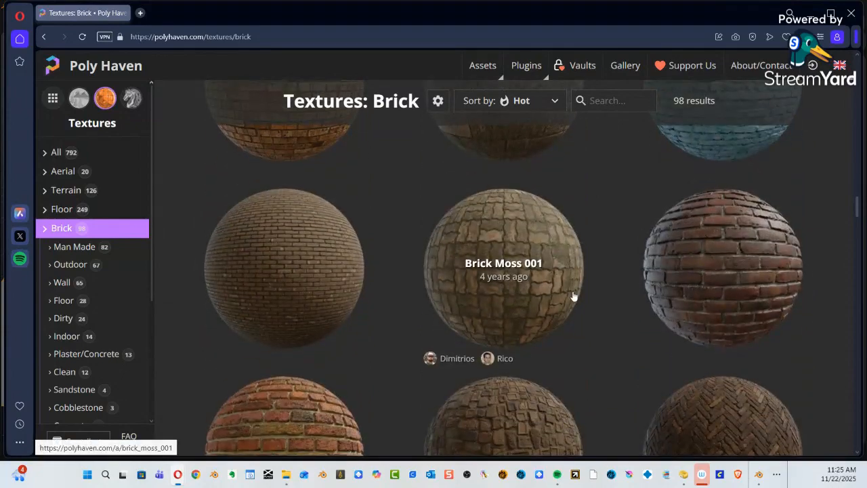
{"action": "scroll", "coordinate": [574, 296], "scroll_direction": "down", "scroll_amount": 5}
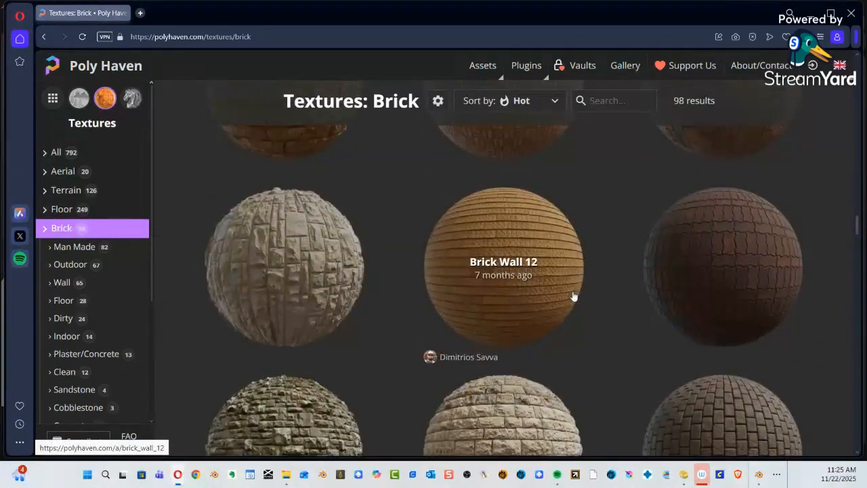
{"action": "scroll", "coordinate": [573, 296], "scroll_direction": "down", "scroll_amount": 2}
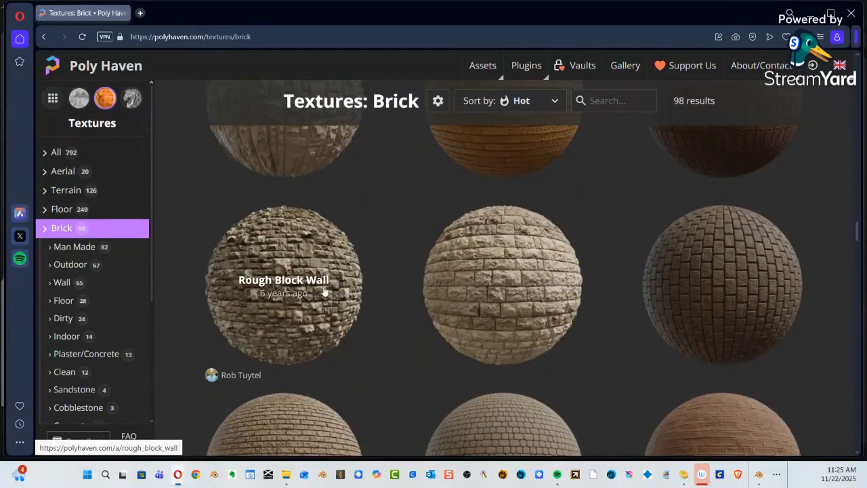
{"action": "scroll", "coordinate": [500, 283], "scroll_direction": "down", "scroll_amount": 6}
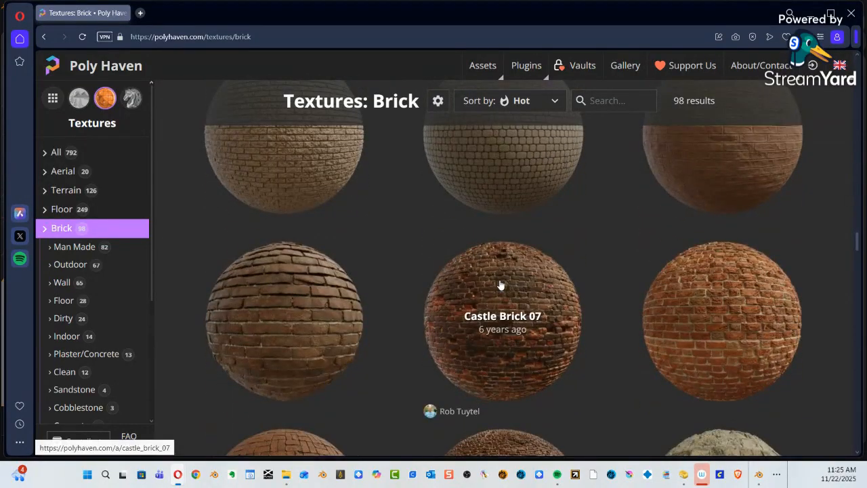
{"action": "scroll", "coordinate": [500, 285], "scroll_direction": "down", "scroll_amount": 1}
{"action": "scroll", "coordinate": [500, 284], "scroll_direction": "up", "scroll_amount": 5}
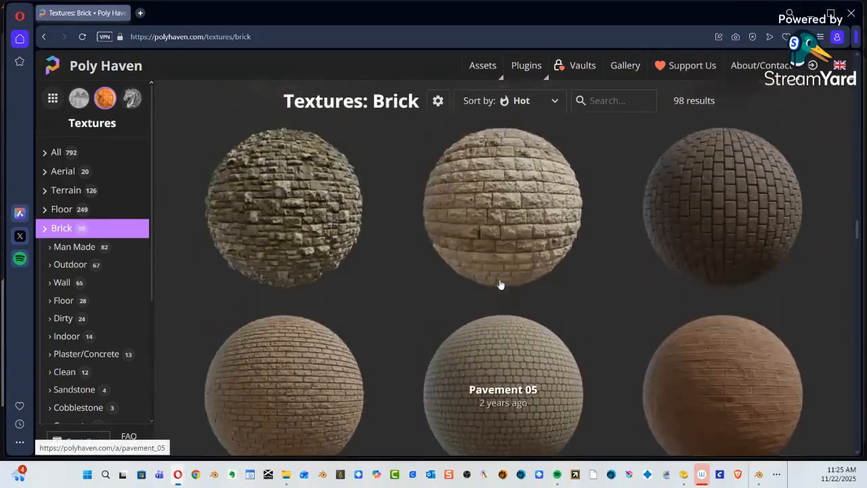
{"action": "scroll", "coordinate": [500, 284], "scroll_direction": "down", "scroll_amount": 5}
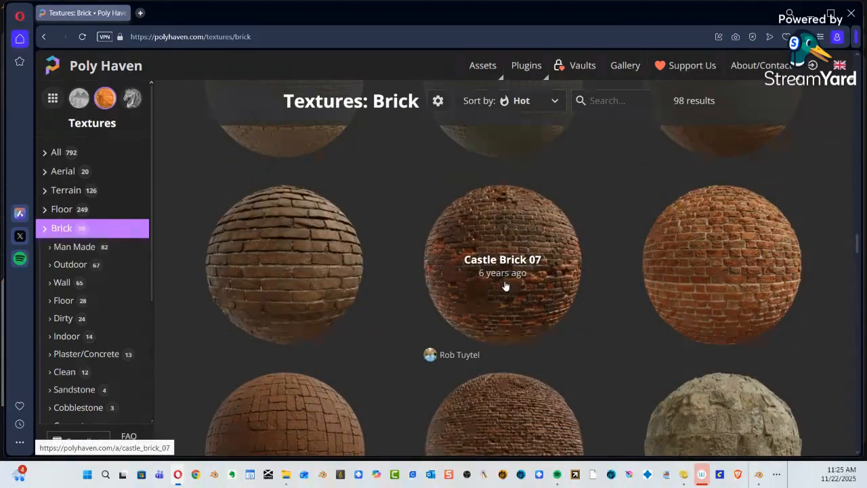
{"action": "scroll", "coordinate": [505, 286], "scroll_direction": "down", "scroll_amount": 6}
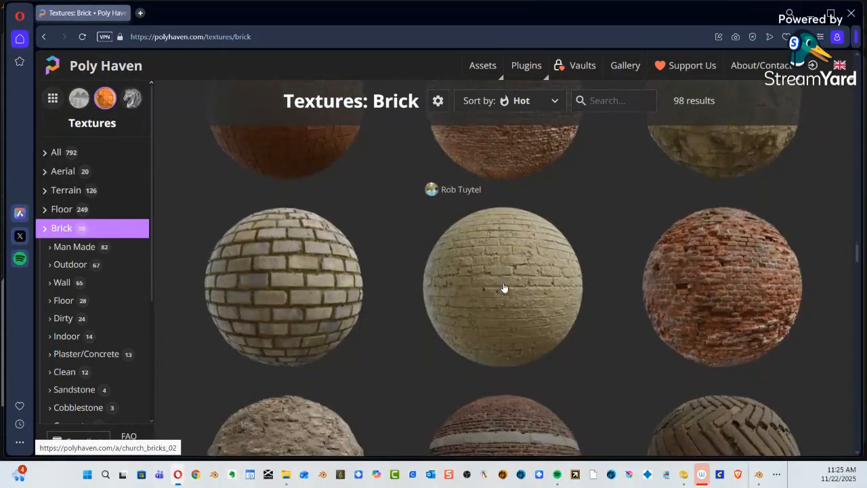
{"action": "scroll", "coordinate": [504, 288], "scroll_direction": "down", "scroll_amount": 3}
{"action": "scroll", "coordinate": [504, 287], "scroll_direction": "down", "scroll_amount": 8}
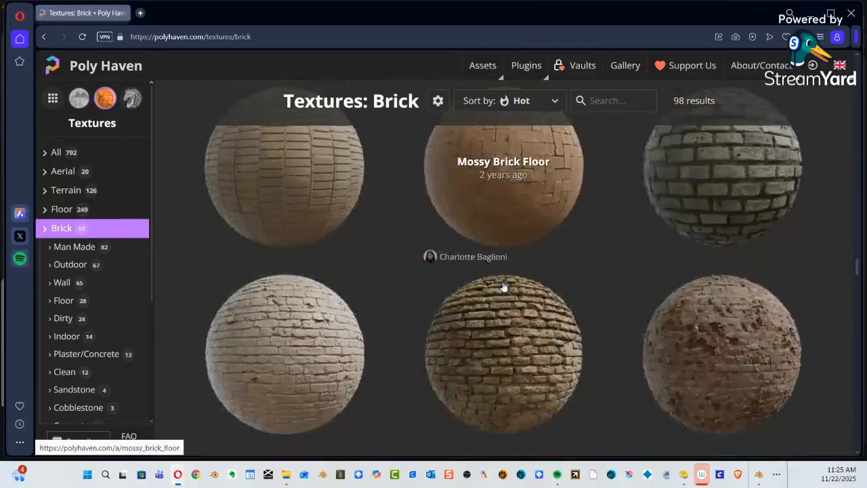
{"action": "scroll", "coordinate": [504, 285], "scroll_direction": "down", "scroll_amount": 10}
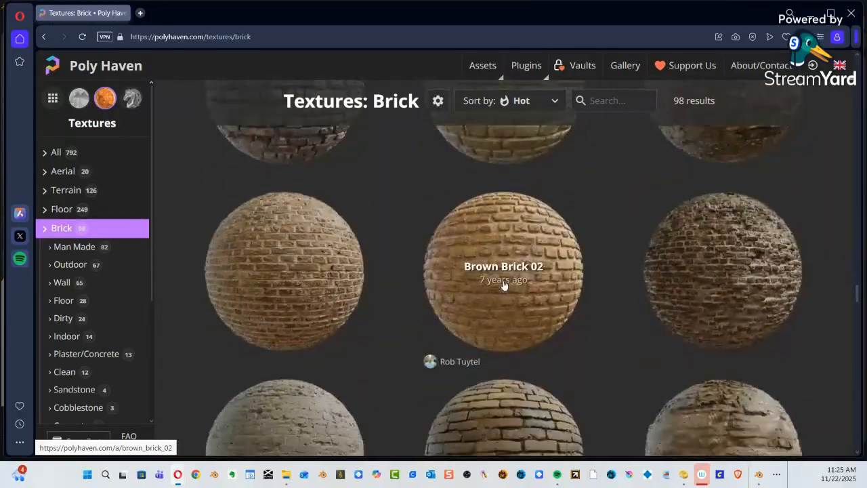
{"action": "scroll", "coordinate": [504, 283], "scroll_direction": "up", "scroll_amount": 8}
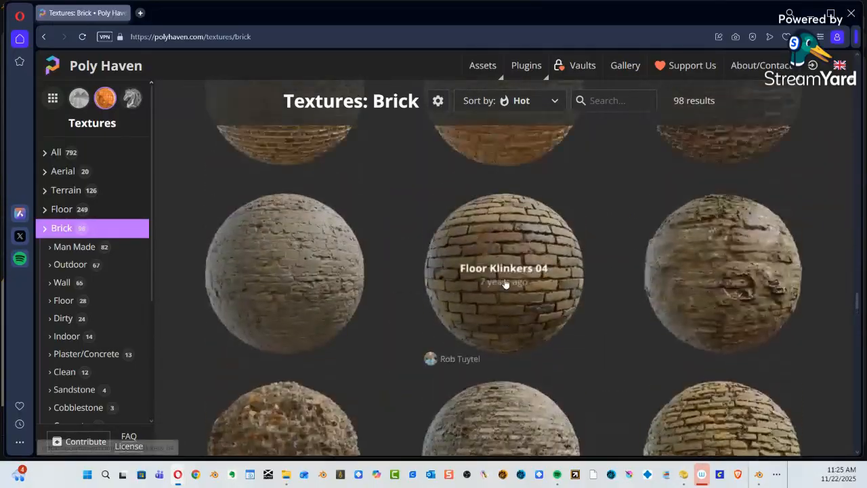
{"action": "scroll", "coordinate": [505, 271], "scroll_direction": "up", "scroll_amount": 10}
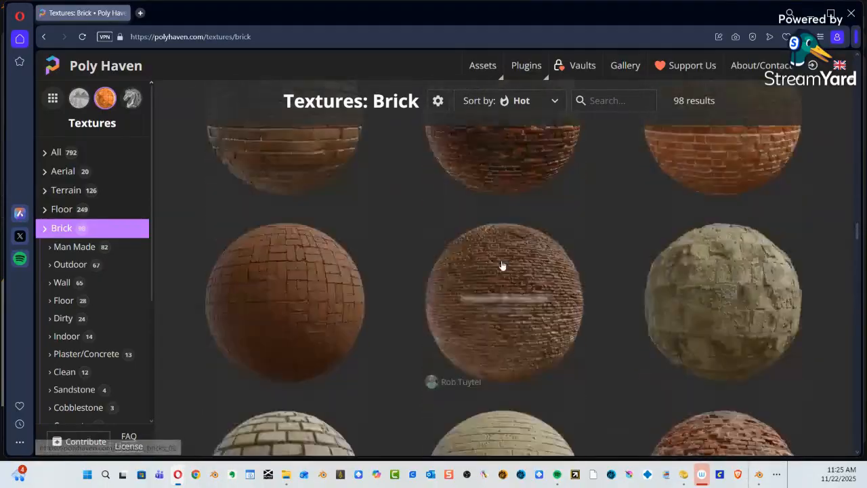
{"action": "scroll", "coordinate": [504, 265], "scroll_direction": "up", "scroll_amount": 3}
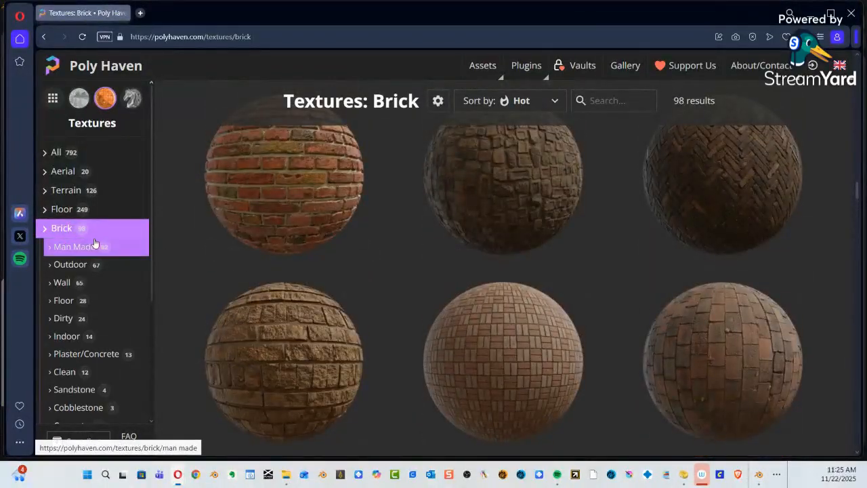
Narrow the brick textures to the Floor subcategory and examine the paving and floor materials it offers.
{"action": "left_click", "coordinate": [65, 303]}
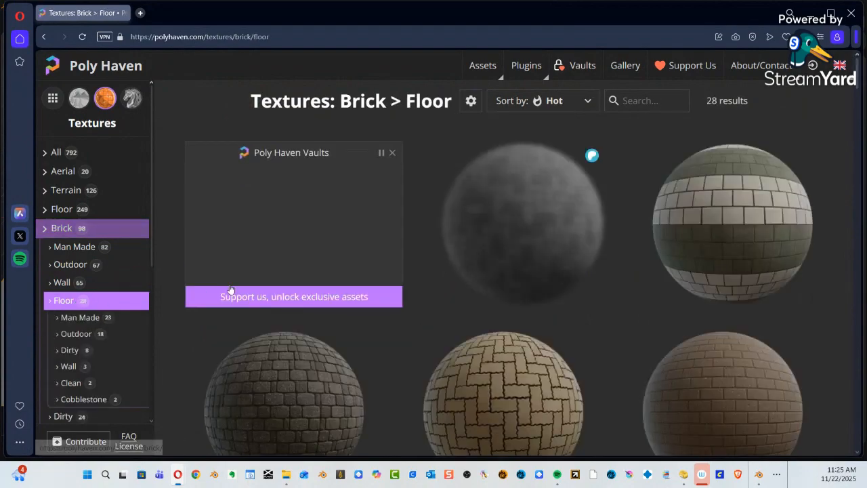
{"action": "scroll", "coordinate": [546, 272], "scroll_direction": "down", "scroll_amount": 8}
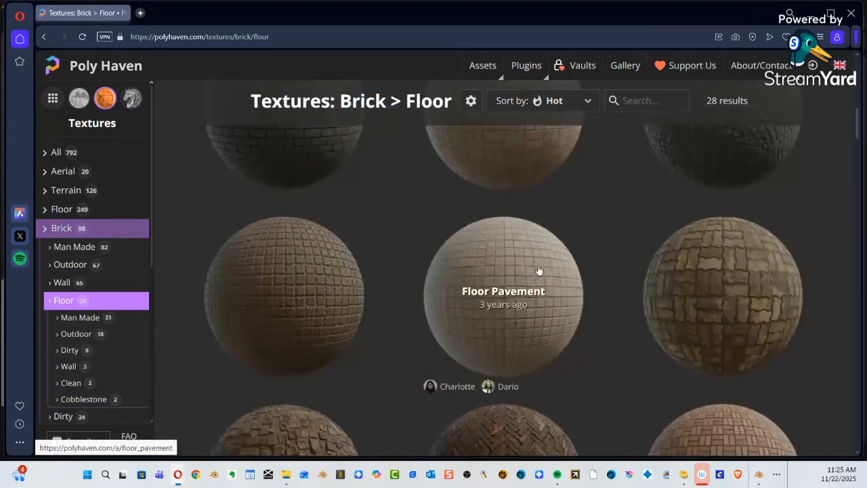
{"action": "scroll", "coordinate": [535, 270], "scroll_direction": "down", "scroll_amount": 5}
{"action": "scroll", "coordinate": [534, 268], "scroll_direction": "up", "scroll_amount": 6}
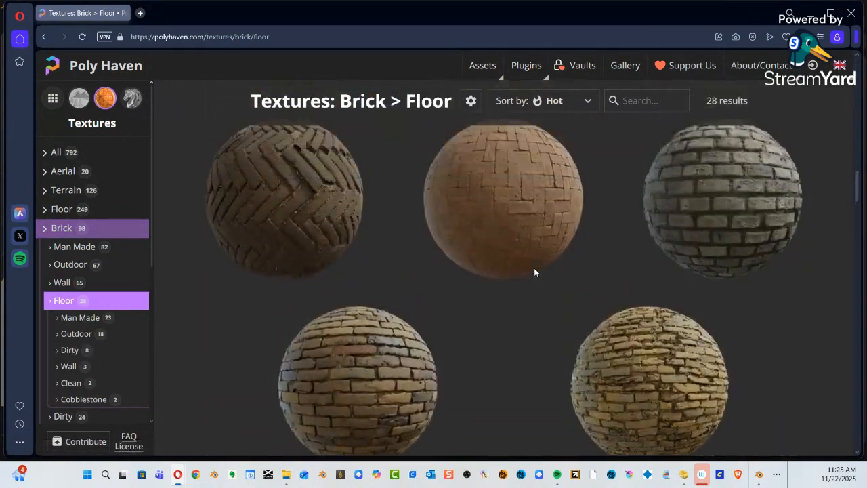
{"action": "scroll", "coordinate": [536, 274], "scroll_direction": "up", "scroll_amount": 4}
{"action": "scroll", "coordinate": [536, 273], "scroll_direction": "down", "scroll_amount": 5}
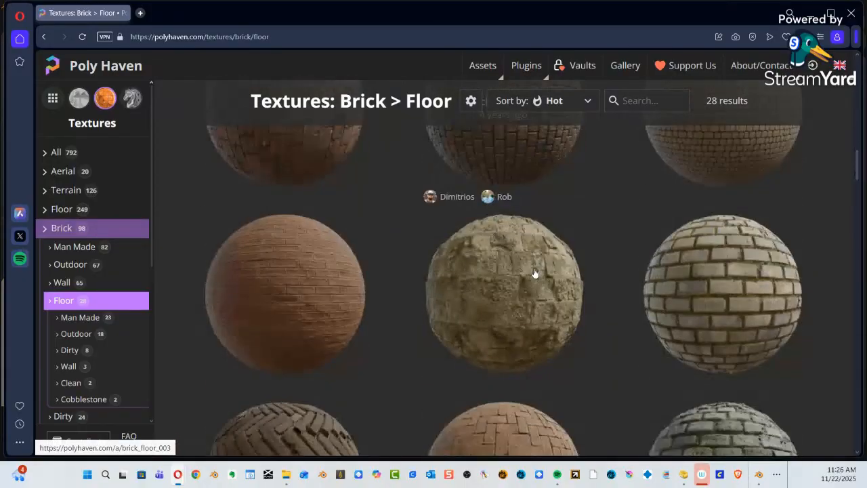
{"action": "scroll", "coordinate": [536, 272], "scroll_direction": "up", "scroll_amount": 5}
{"action": "scroll", "coordinate": [535, 273], "scroll_direction": "down", "scroll_amount": 5}
{"action": "scroll", "coordinate": [535, 272], "scroll_direction": "up", "scroll_amount": 5}
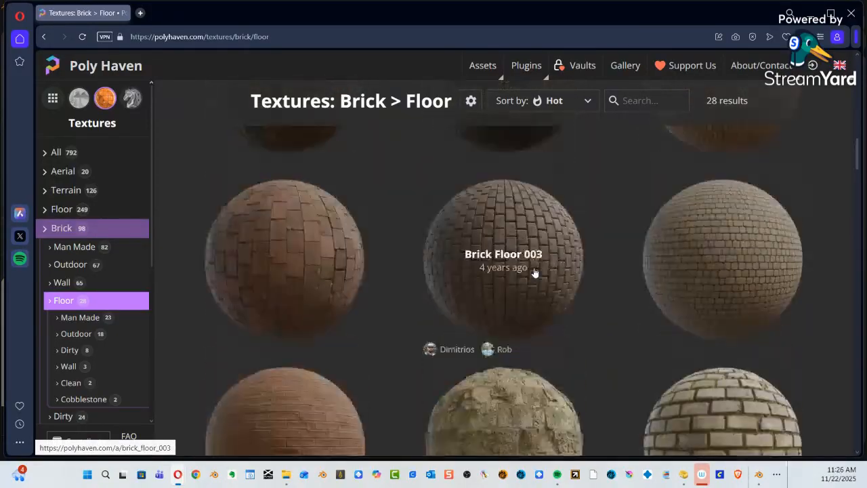
{"action": "scroll", "coordinate": [534, 273], "scroll_direction": "down", "scroll_amount": 5}
{"action": "scroll", "coordinate": [534, 272], "scroll_direction": "down", "scroll_amount": 1}
{"action": "scroll", "coordinate": [534, 272], "scroll_direction": "down", "scroll_amount": 8}
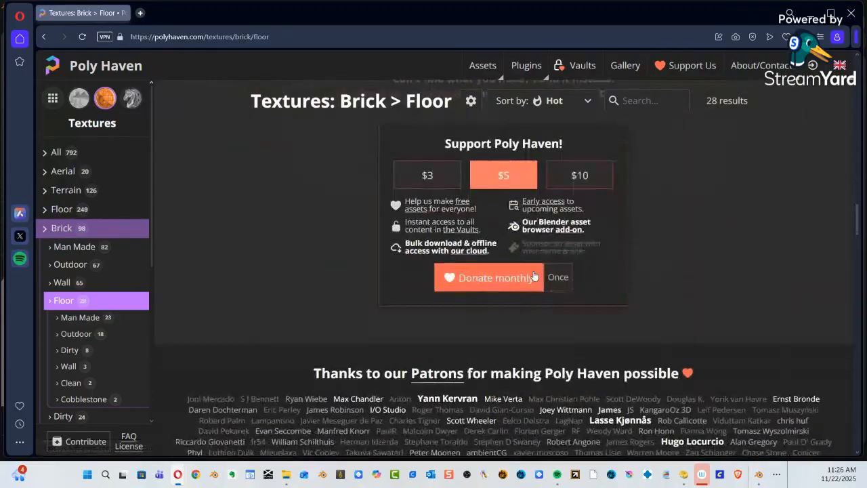
{"action": "scroll", "coordinate": [529, 274], "scroll_direction": "up", "scroll_amount": 5}
{"action": "scroll", "coordinate": [530, 274], "scroll_direction": "up", "scroll_amount": 1}
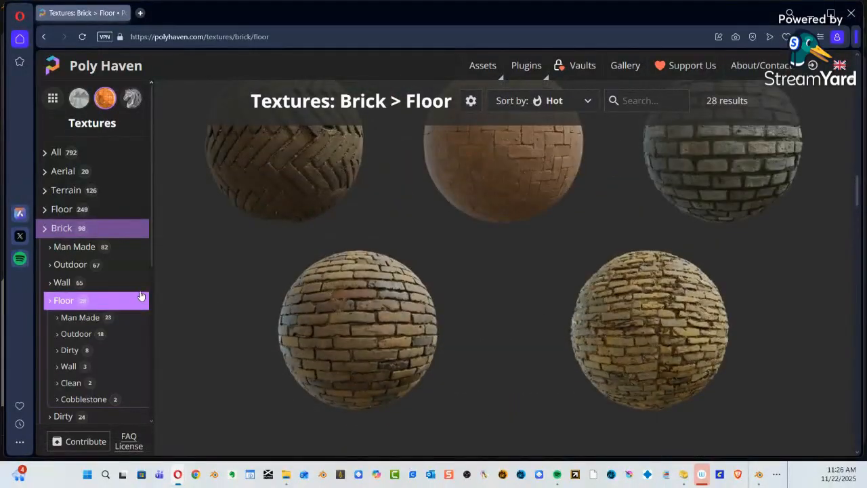
Narrow the brick textures to the Outdoor subcategory and look through its materials for a suitable brick surface.
{"action": "left_click", "coordinate": [80, 265]}
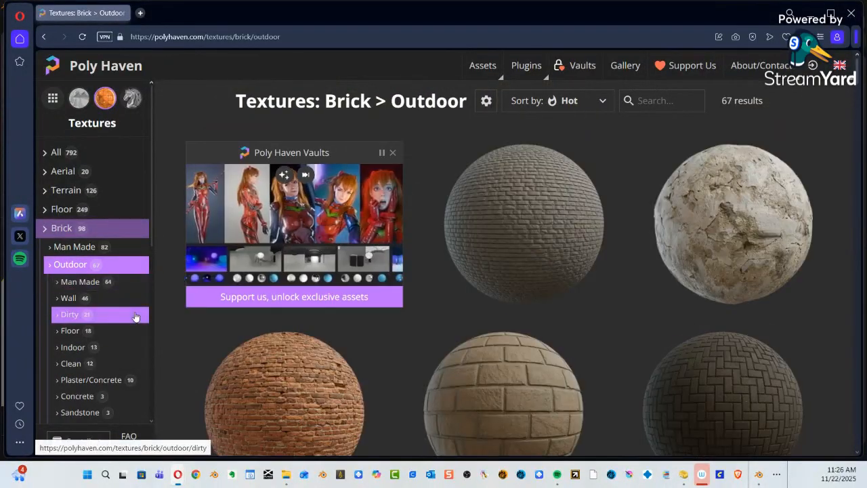
{"action": "scroll", "coordinate": [668, 308], "scroll_direction": "down", "scroll_amount": 5}
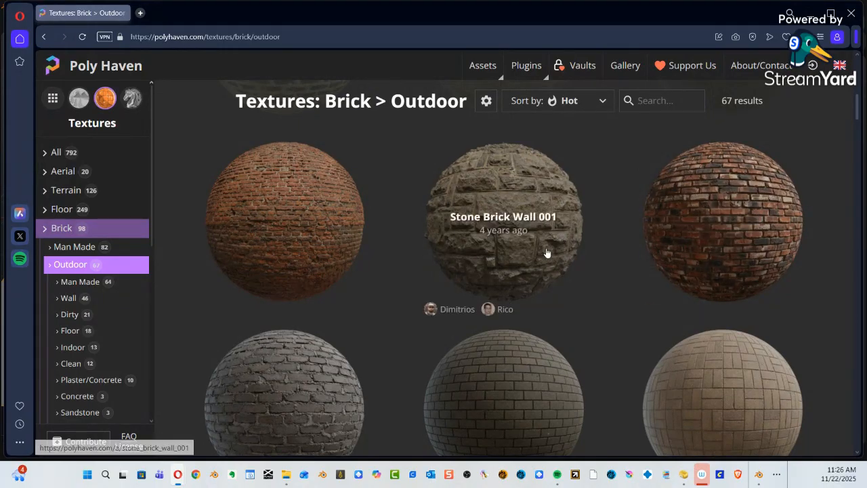
{"action": "scroll", "coordinate": [508, 234], "scroll_direction": "down", "scroll_amount": 1}
{"action": "scroll", "coordinate": [505, 174], "scroll_direction": "down", "scroll_amount": 5}
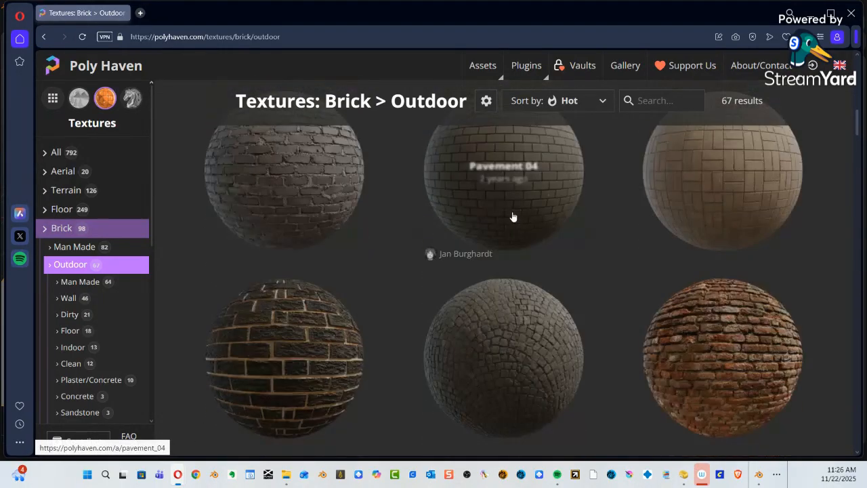
{"action": "scroll", "coordinate": [515, 217], "scroll_direction": "down", "scroll_amount": 1}
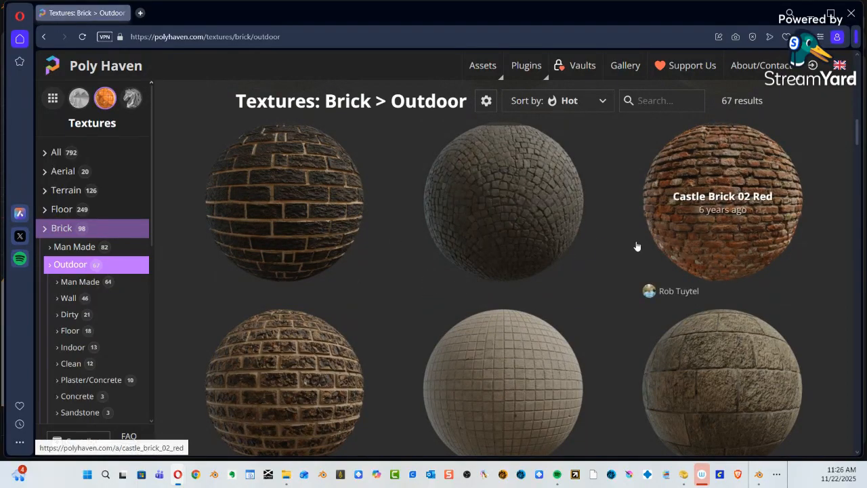
{"action": "scroll", "coordinate": [630, 275], "scroll_direction": "down", "scroll_amount": 1}
{"action": "scroll", "coordinate": [629, 273], "scroll_direction": "down", "scroll_amount": 10}
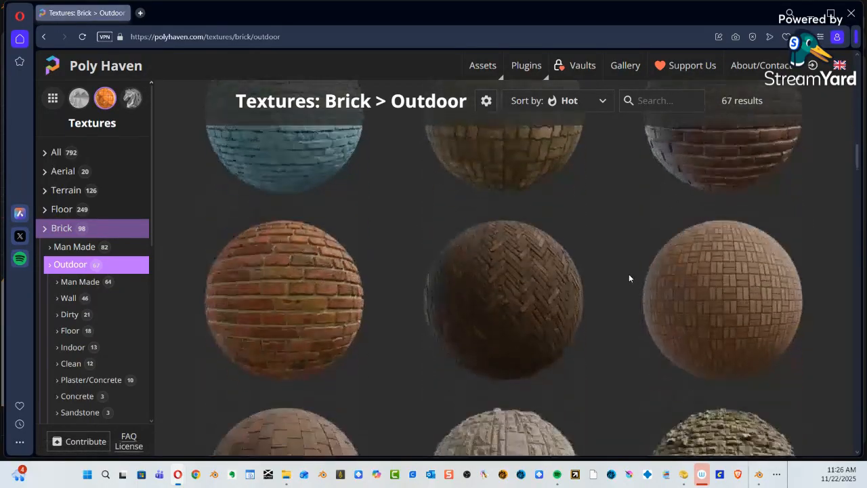
{"action": "scroll", "coordinate": [629, 274], "scroll_direction": "down", "scroll_amount": 10}
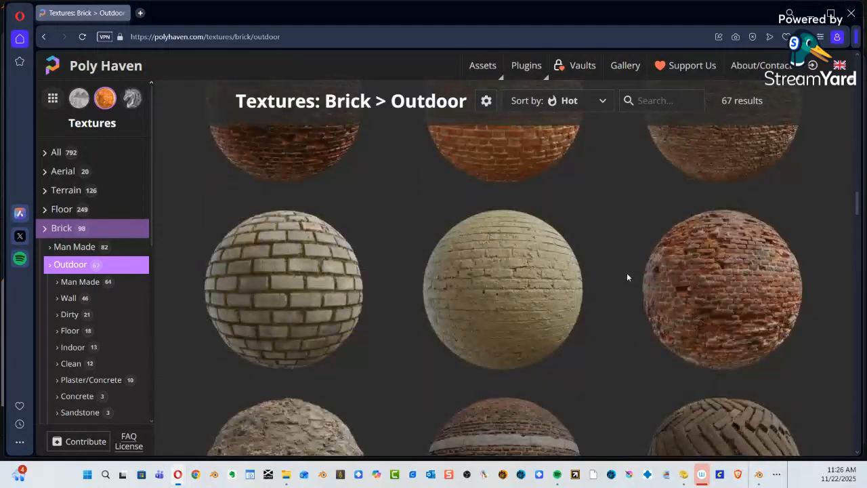
{"action": "scroll", "coordinate": [627, 274], "scroll_direction": "down", "scroll_amount": 8}
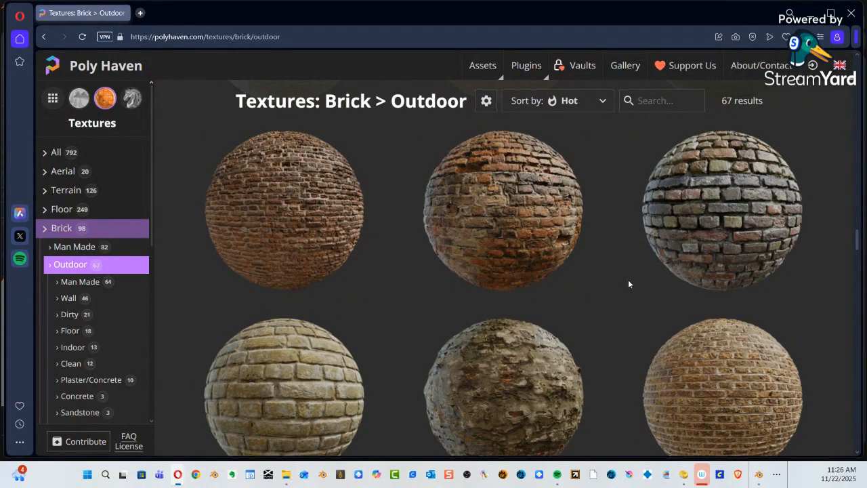
{"action": "scroll", "coordinate": [629, 283], "scroll_direction": "down", "scroll_amount": 10}
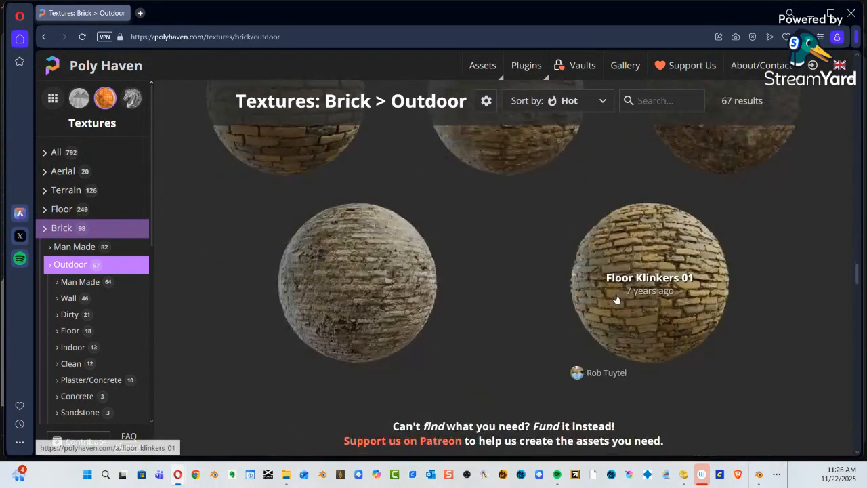
{"action": "scroll", "coordinate": [617, 299], "scroll_direction": "down", "scroll_amount": 2}
Open the Red Brick Plaster Patch 02 texture from the outdoor bricks and start its 4K zip download.
{"action": "scroll", "coordinate": [616, 296], "scroll_direction": "up", "scroll_amount": 8}
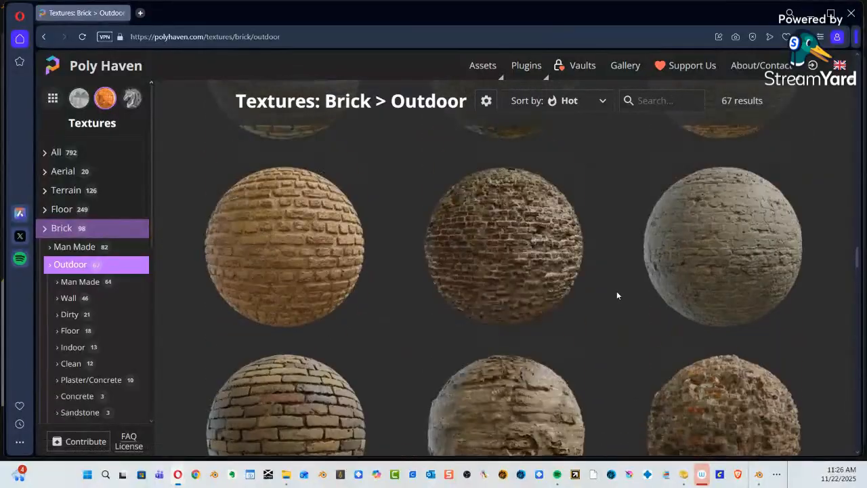
{"action": "scroll", "coordinate": [616, 295], "scroll_direction": "up", "scroll_amount": 6}
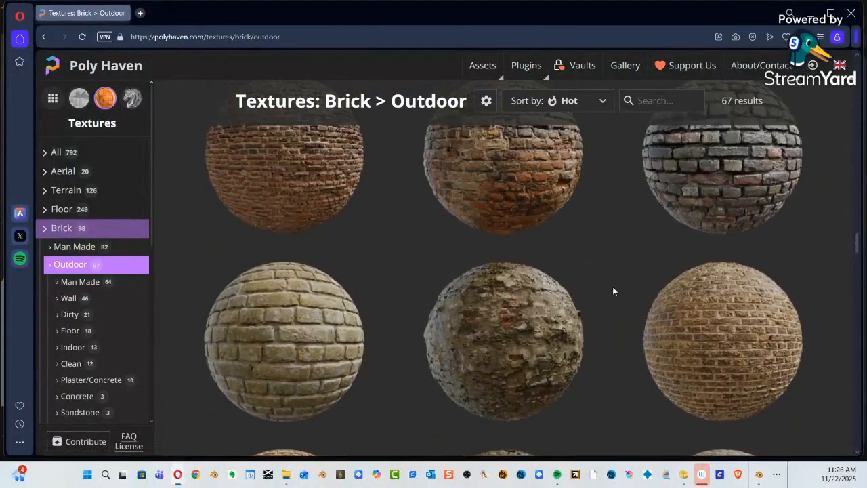
{"action": "scroll", "coordinate": [613, 292], "scroll_direction": "up", "scroll_amount": 2}
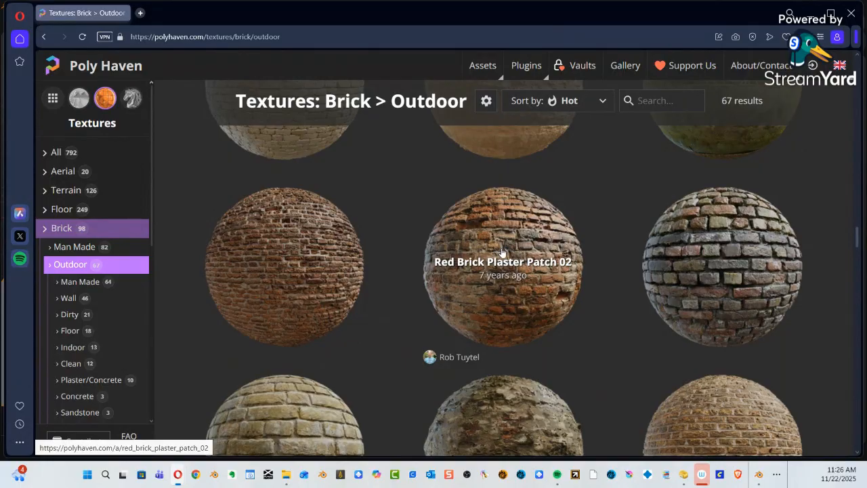
{"action": "left_click", "coordinate": [502, 252]}
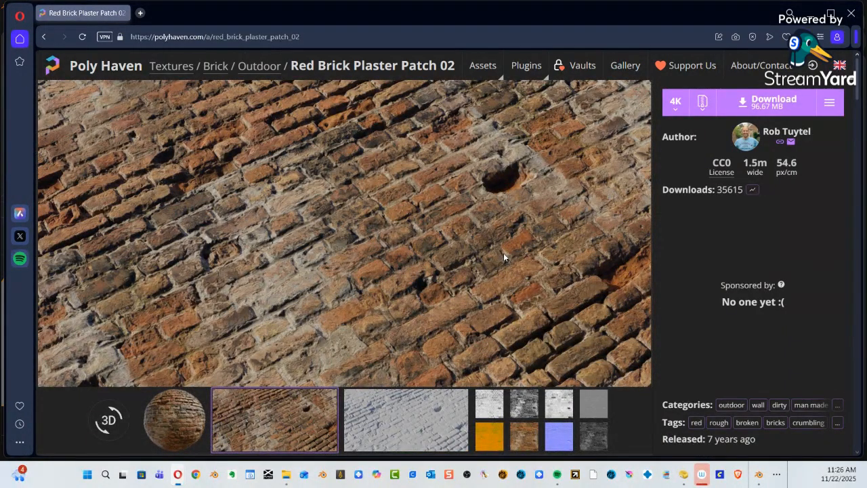
{"action": "left_click", "coordinate": [729, 114]}
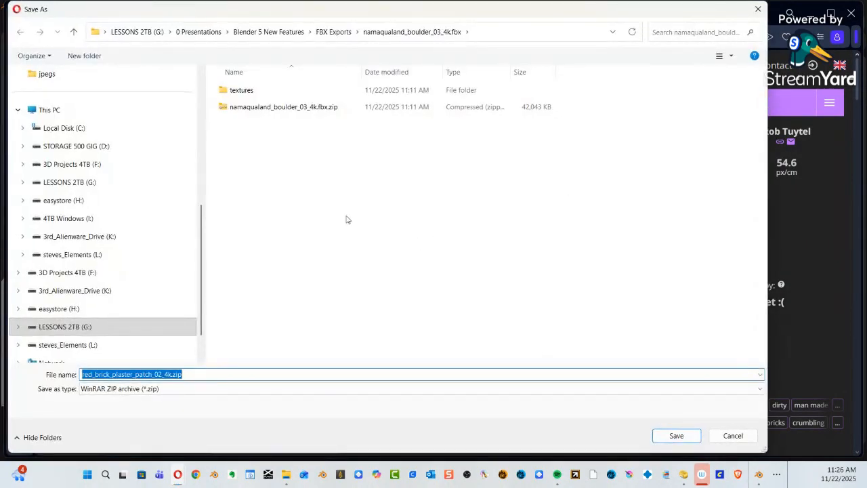
Create an Images folder inside Blender 5 New Features and open it as the save location.
{"action": "right_click", "coordinate": [328, 37]}
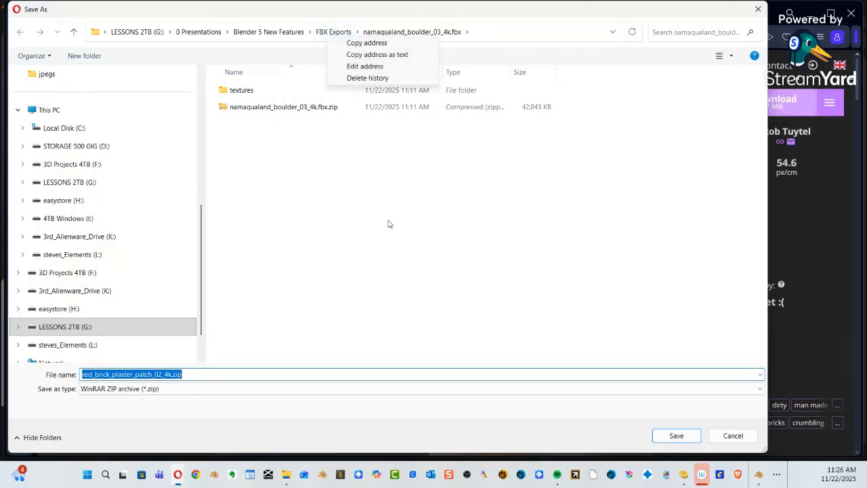
{"action": "left_click", "coordinate": [340, 18]}
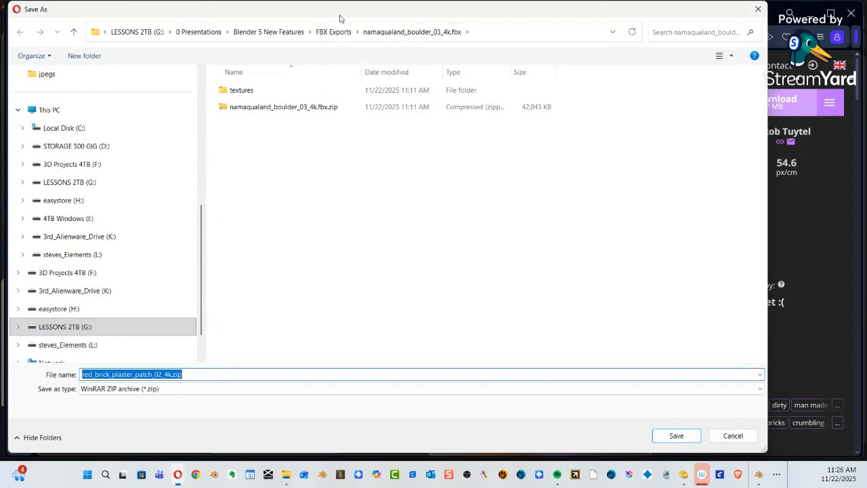
{"action": "left_click", "coordinate": [285, 37]}
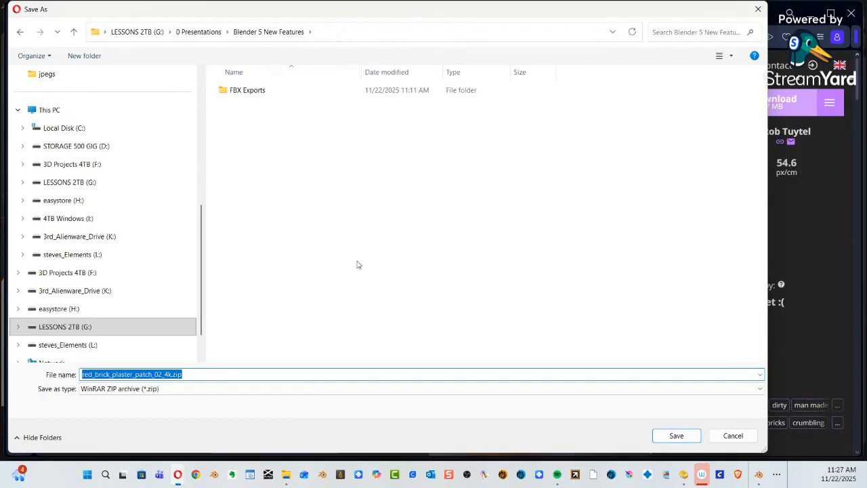
{"action": "key", "text": "ctrl+shift+n"}
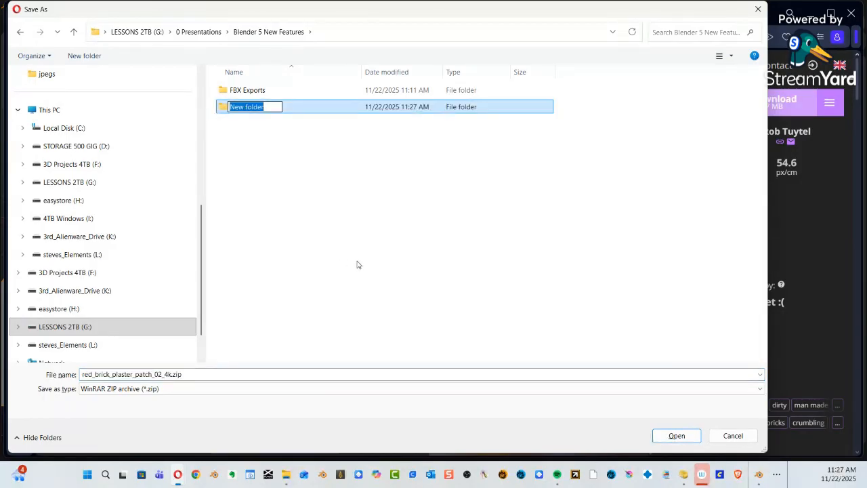
{"action": "type", "text": "Images"}
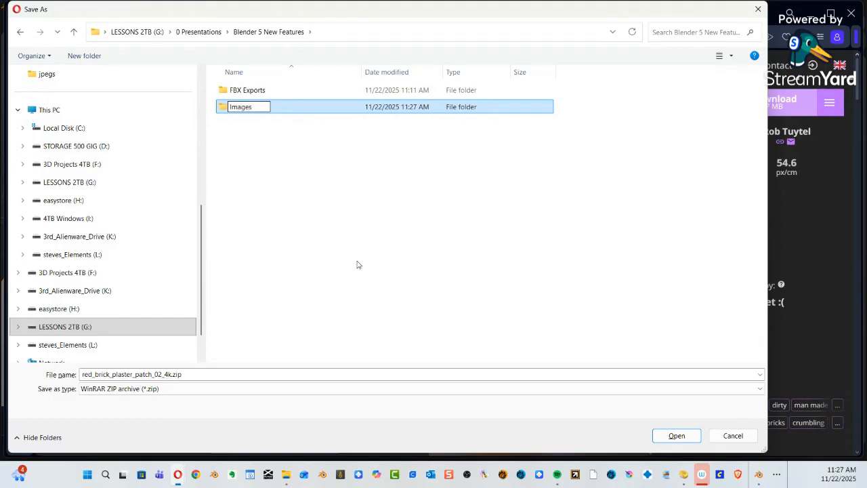
{"action": "left_click", "coordinate": [223, 109]}
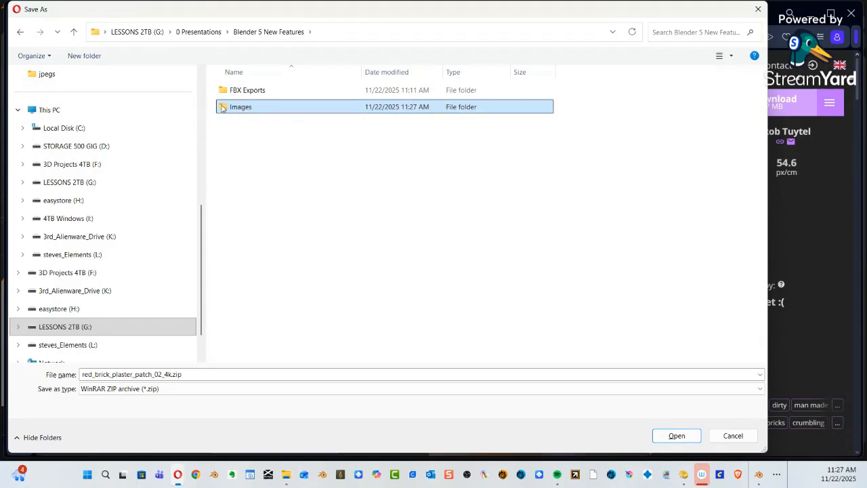
{"action": "double_click", "coordinate": [223, 108]}
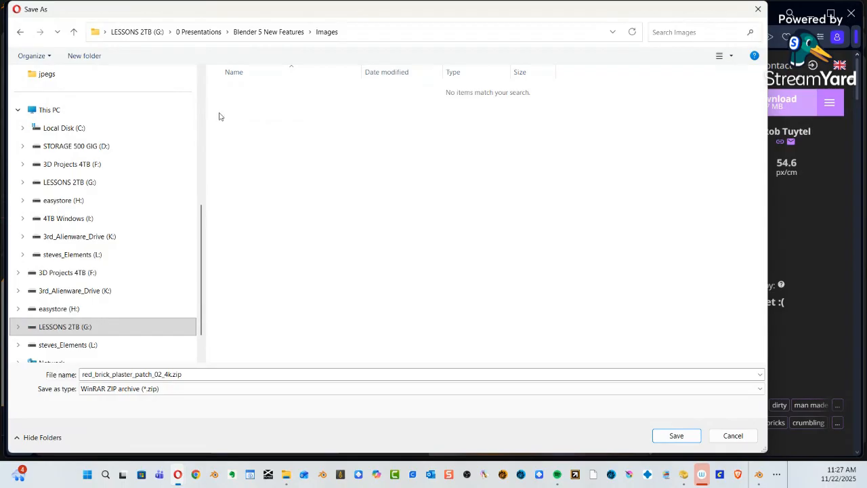
Create a subfolder named red_brick_plaster_patch_02_4k in Images and save the texture zip into it.
{"action": "left_click", "coordinate": [193, 374]}
{"action": "key", "text": "ctrl+c"}
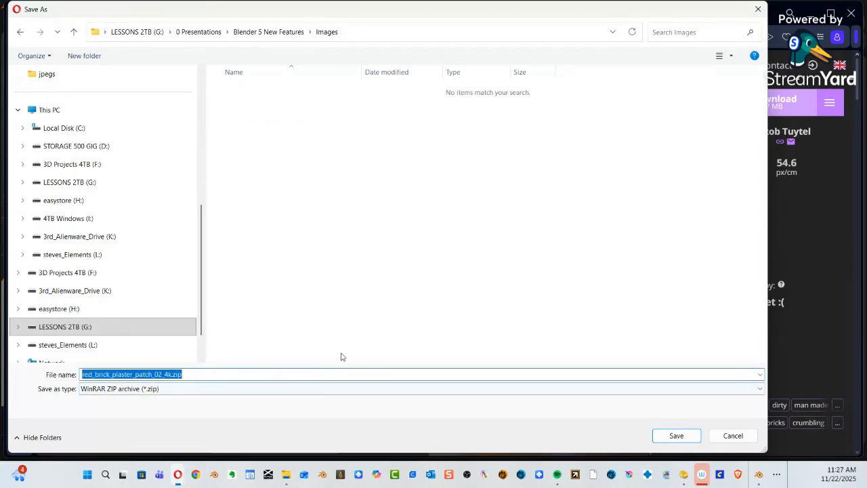
{"action": "key", "text": "ctrl+shift+n"}
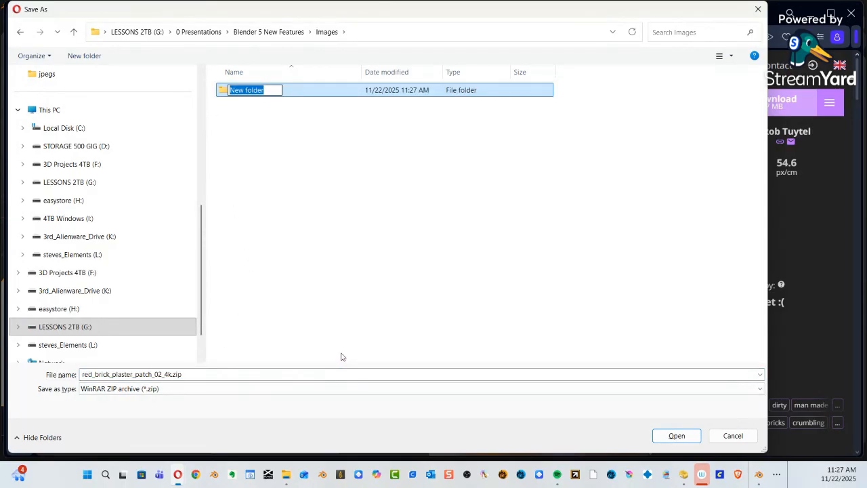
{"action": "key", "text": "ctrl+v"}
{"action": "key", "text": "BackSpace"}
{"action": "key", "text": "BackSpace"}
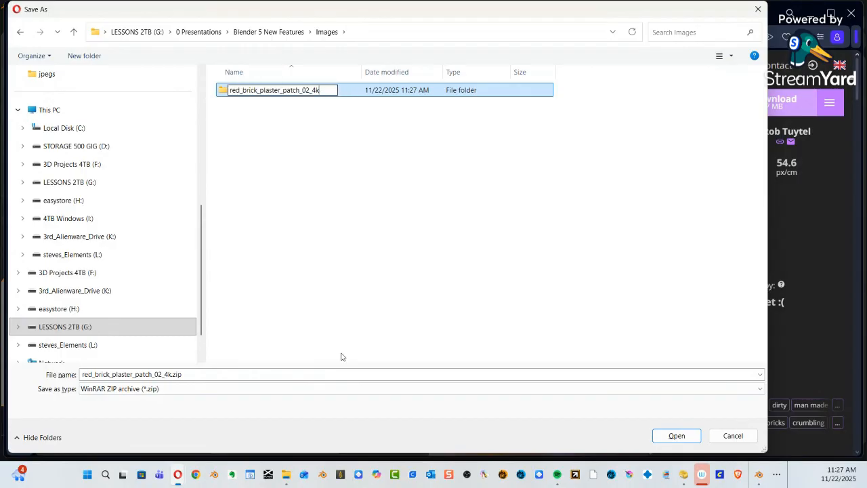
{"action": "key", "text": "Return"}
{"action": "double_click", "coordinate": [226, 93]}
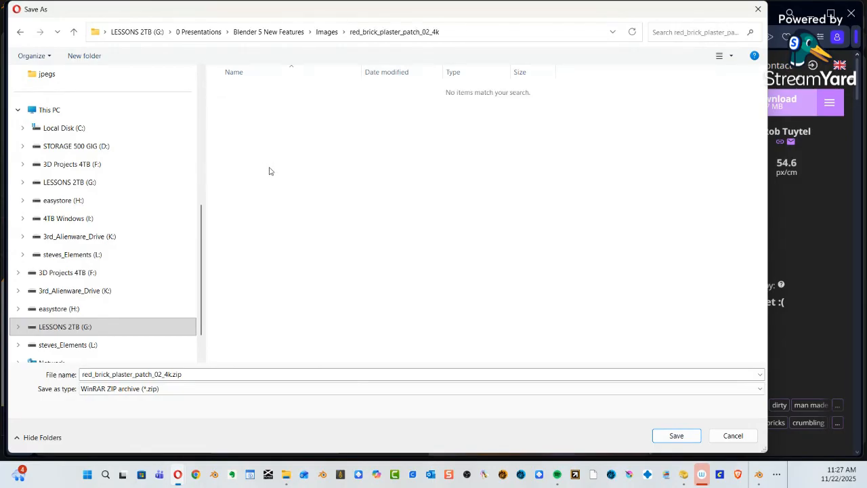
{"action": "left_click", "coordinate": [676, 436]}
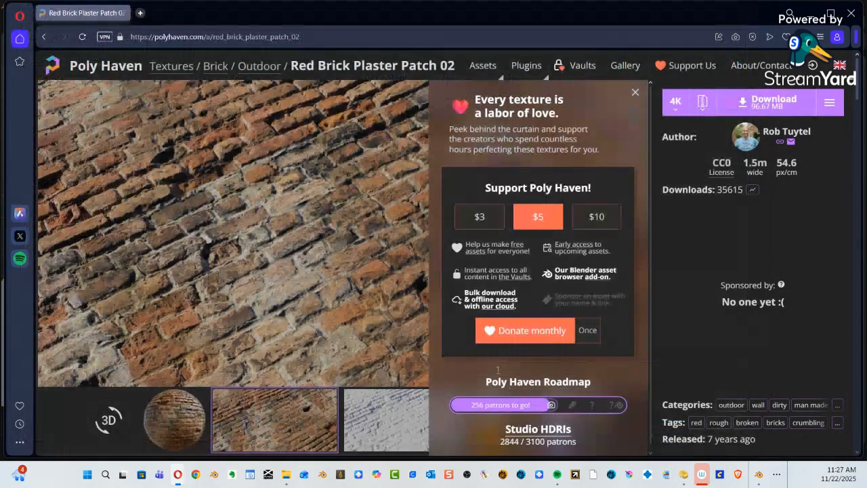
Open the saved zip archive from its download folder and examine the files in its textures folder.
{"action": "left_click", "coordinate": [688, 92]}
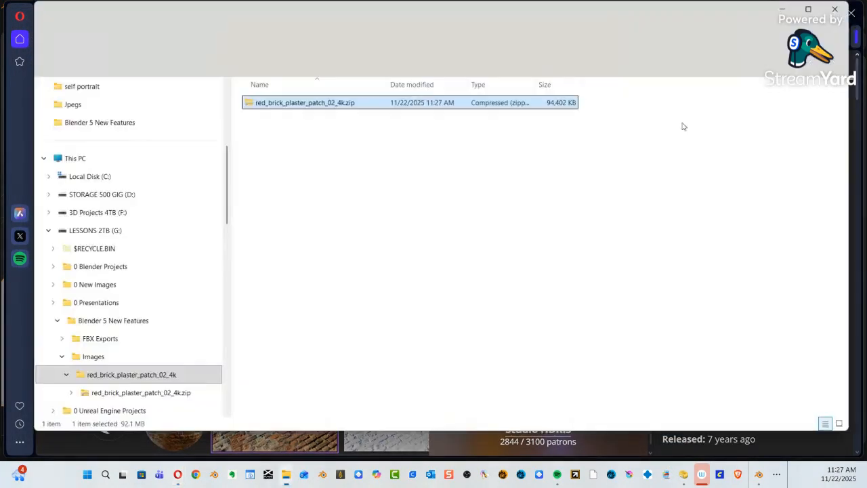
{"action": "double_click", "coordinate": [316, 103]}
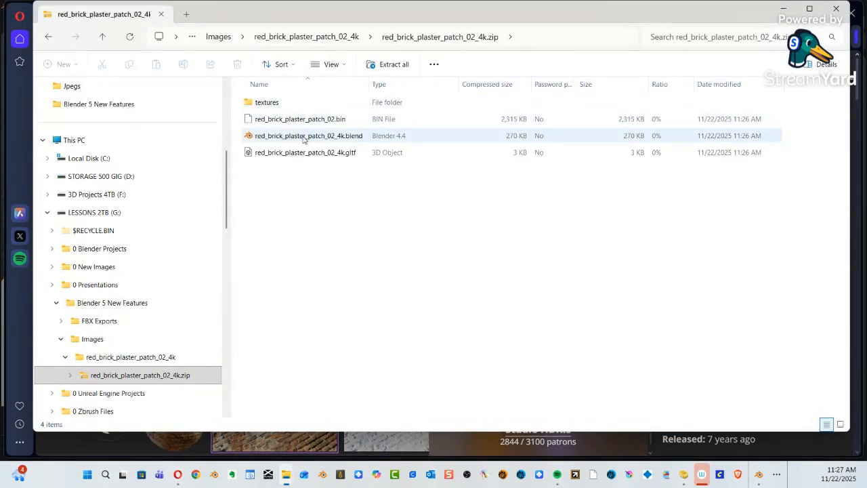
{"action": "double_click", "coordinate": [271, 103]}
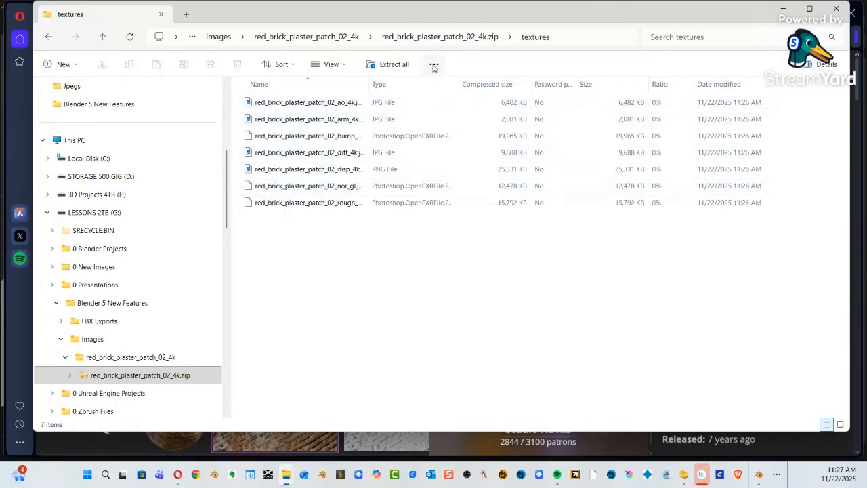
{"action": "left_click_drag", "start_coordinate": [452, 270], "coordinate": [263, 100]}
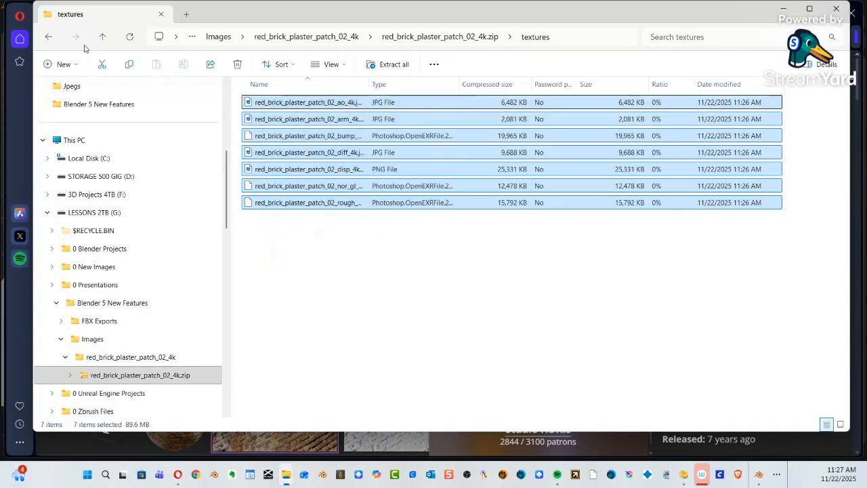
{"action": "left_click", "coordinate": [48, 38]}
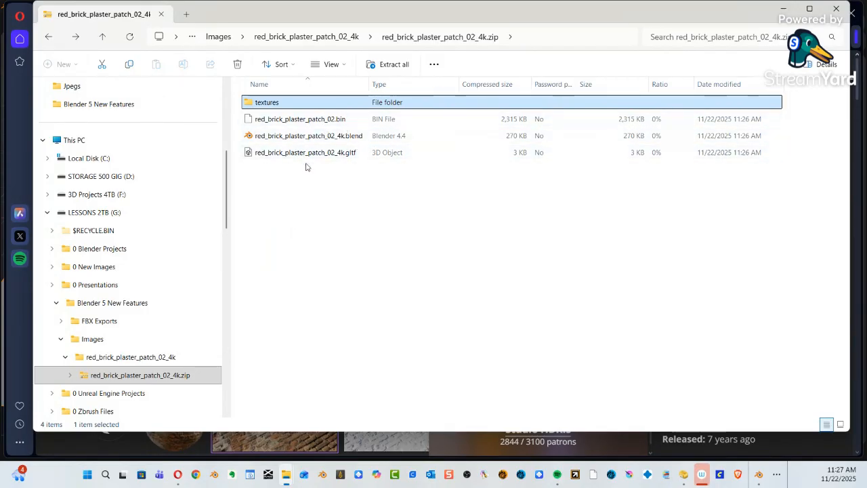
Copy all the texture map files from the archive's textures folder.
{"action": "left_click", "coordinate": [307, 207]}
{"action": "double_click", "coordinate": [270, 103]}
{"action": "left_click_drag", "start_coordinate": [344, 260], "coordinate": [267, 105]}
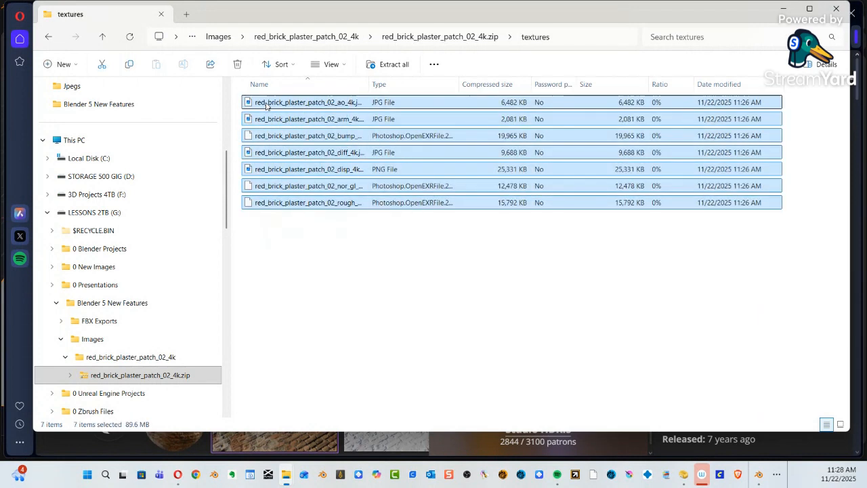
{"action": "right_click", "coordinate": [266, 105]}
{"action": "left_click", "coordinate": [294, 144]}
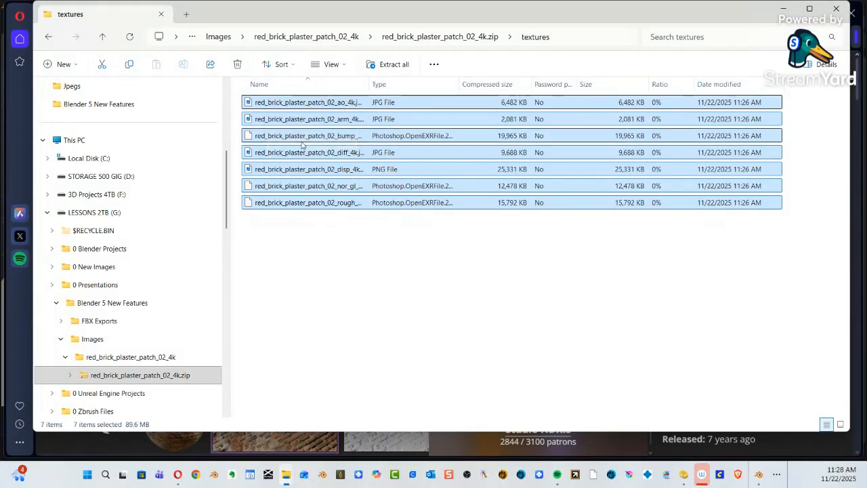
Paste the copied texture maps into the red_brick_plaster_patch_02_4k folder, beside the zip archive.
{"action": "left_click", "coordinate": [403, 38]}
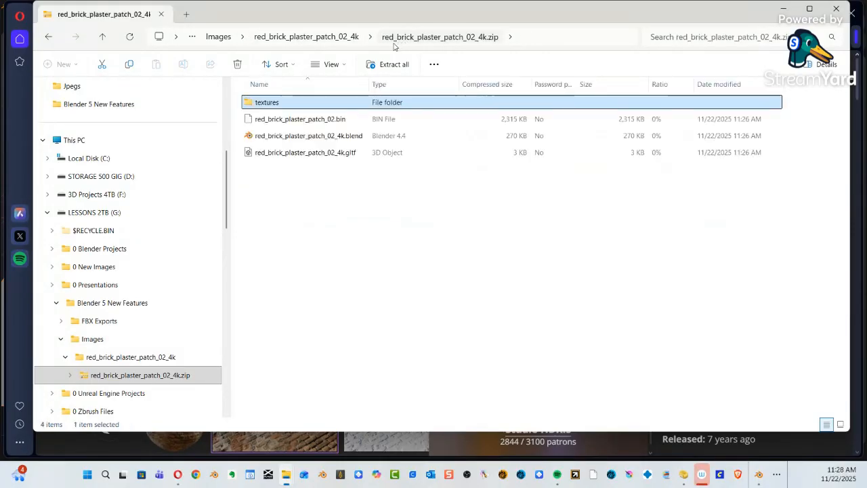
{"action": "right_click", "coordinate": [315, 212]}
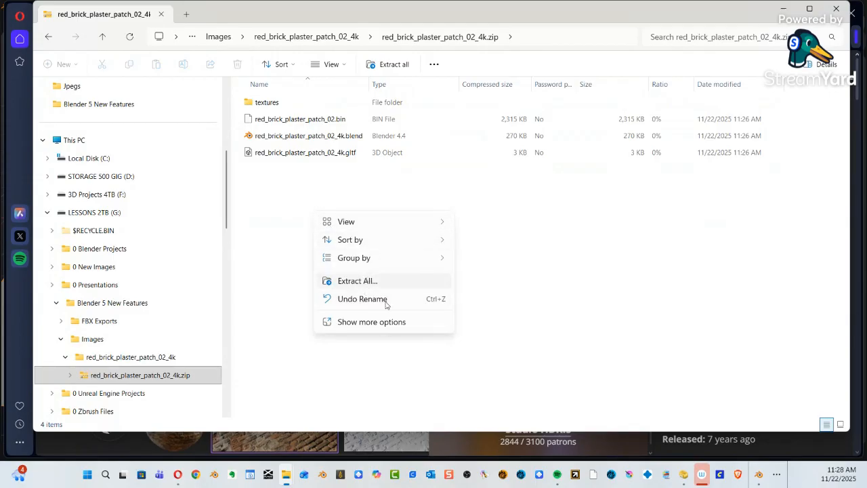
{"action": "left_click", "coordinate": [377, 380]}
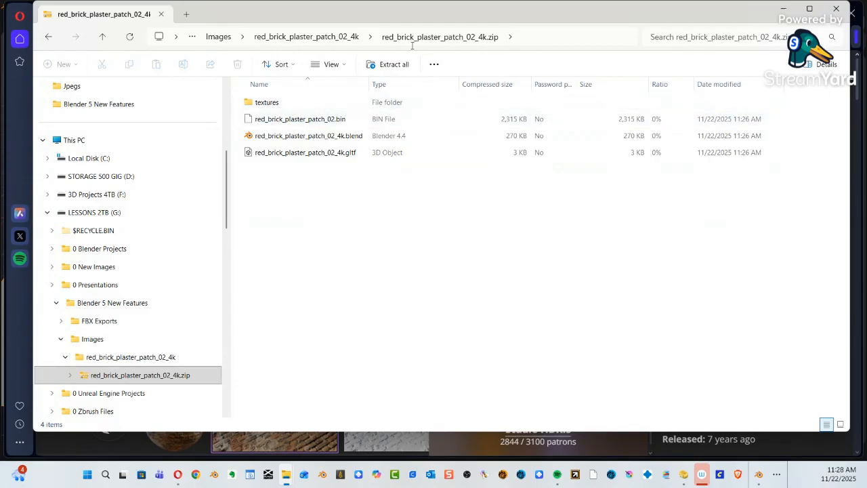
{"action": "left_click", "coordinate": [320, 40]}
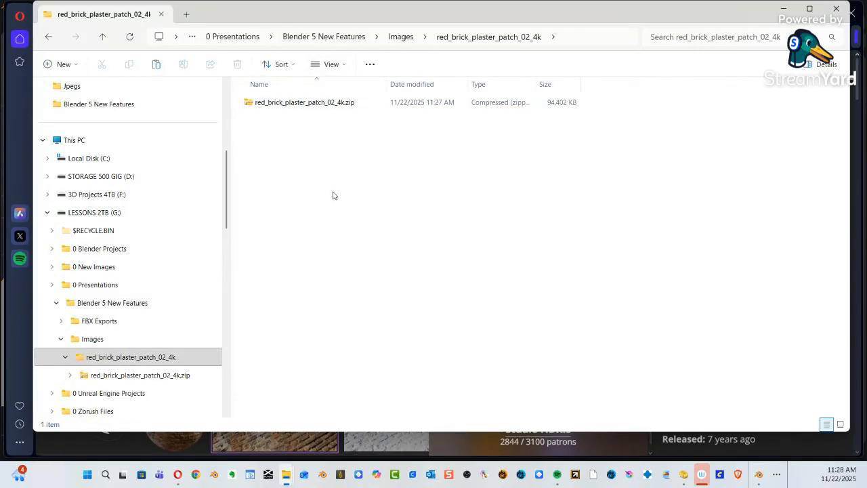
{"action": "key", "text": "ctrl+v"}
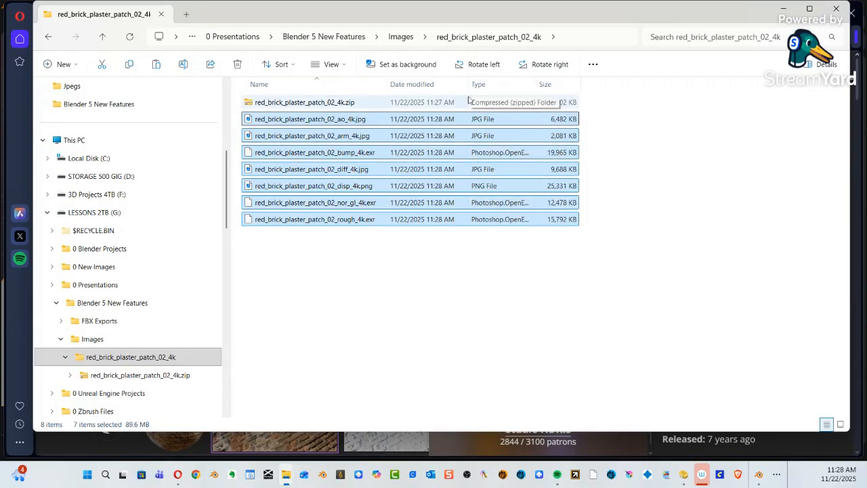
Show the folder's files as extra large icons to inspect the texture map previews.
{"action": "left_click", "coordinate": [330, 64]}
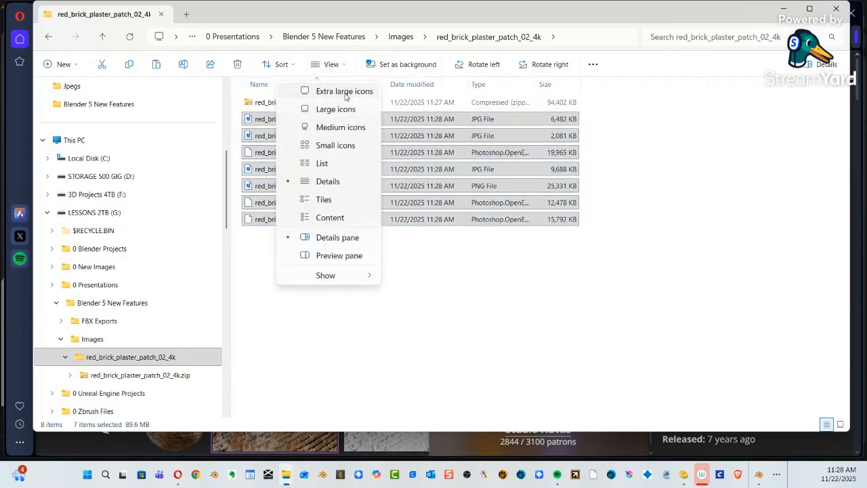
{"action": "left_click", "coordinate": [346, 91]}
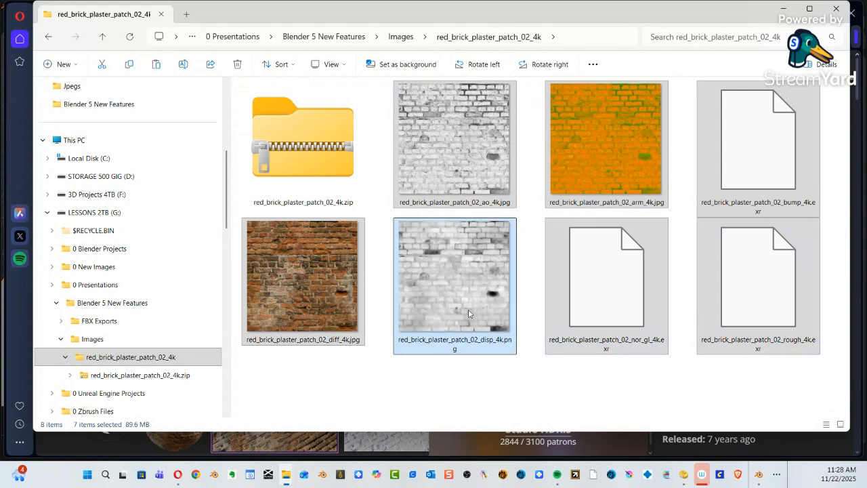
{"action": "mouse_move", "coordinate": [471, 292]}
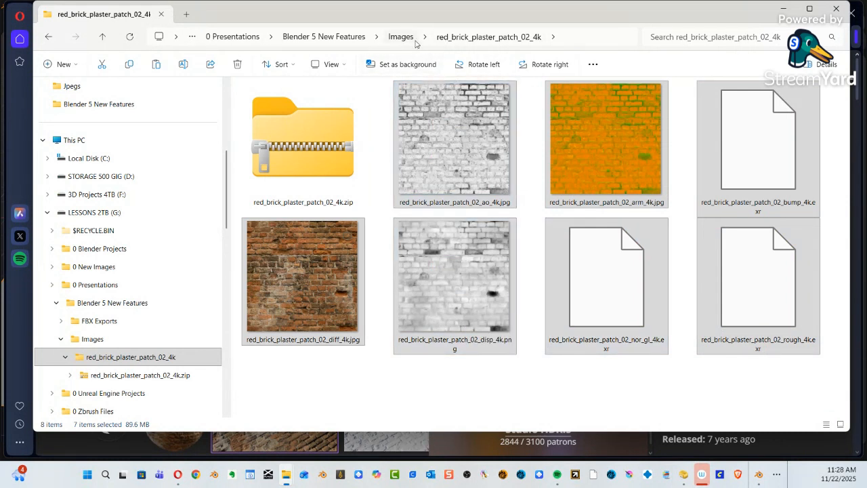
{"action": "left_click_drag", "start_coordinate": [427, 19], "coordinate": [415, 36]}
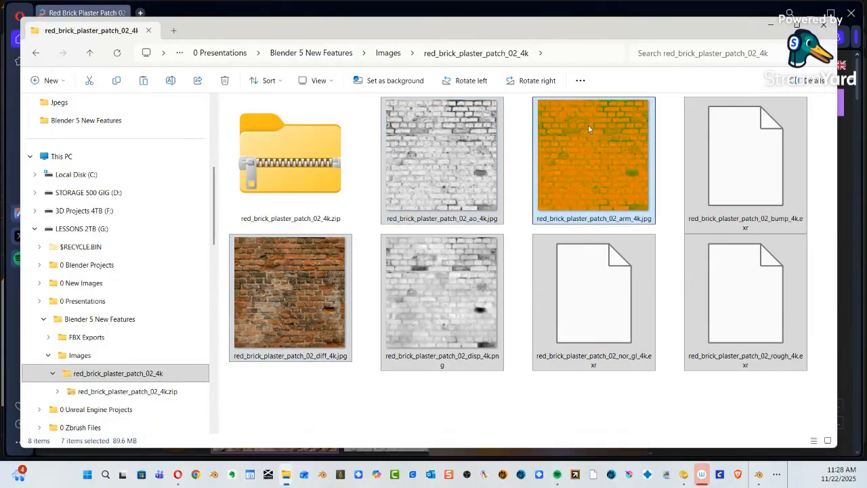
Switch back to Blender and create a new material on the large flat plane.
{"action": "left_click", "coordinate": [769, 21]}
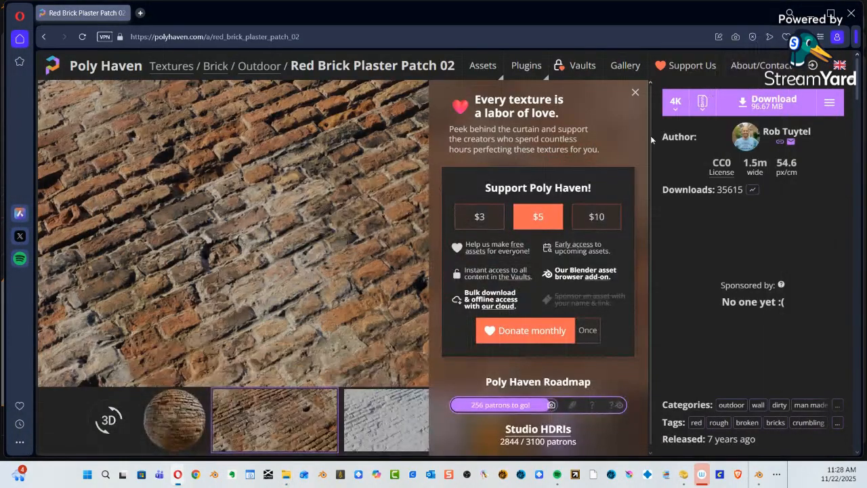
{"action": "left_click", "coordinate": [811, 17]}
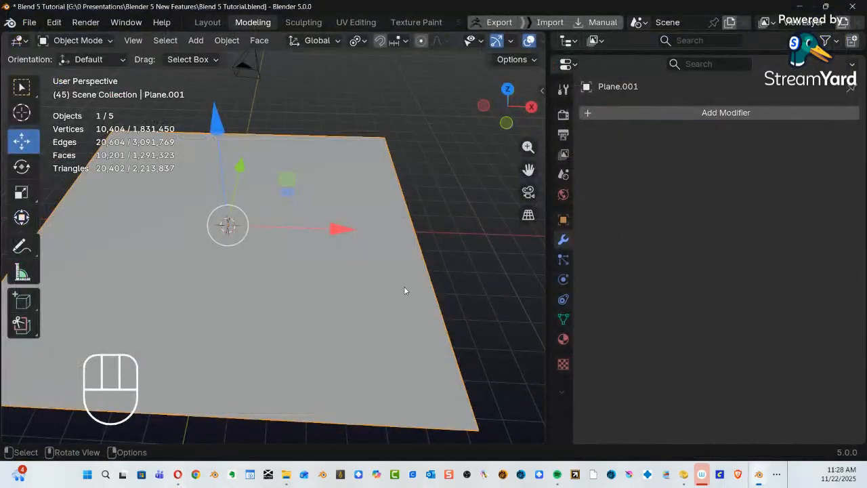
{"action": "middle_click_drag", "start_coordinate": [408, 305], "coordinate": [440, 290], "text": "alt+shift"}
{"action": "left_click", "coordinate": [426, 299]}
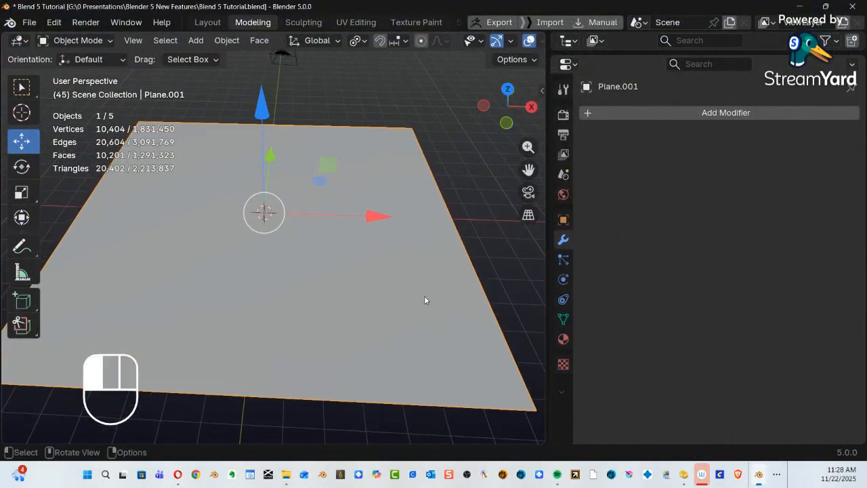
{"action": "left_click", "coordinate": [564, 339]}
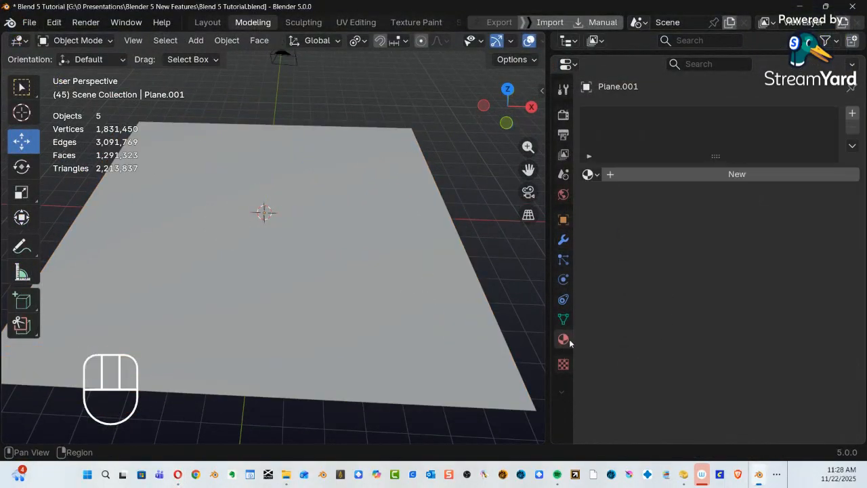
{"action": "left_click", "coordinate": [721, 175]}
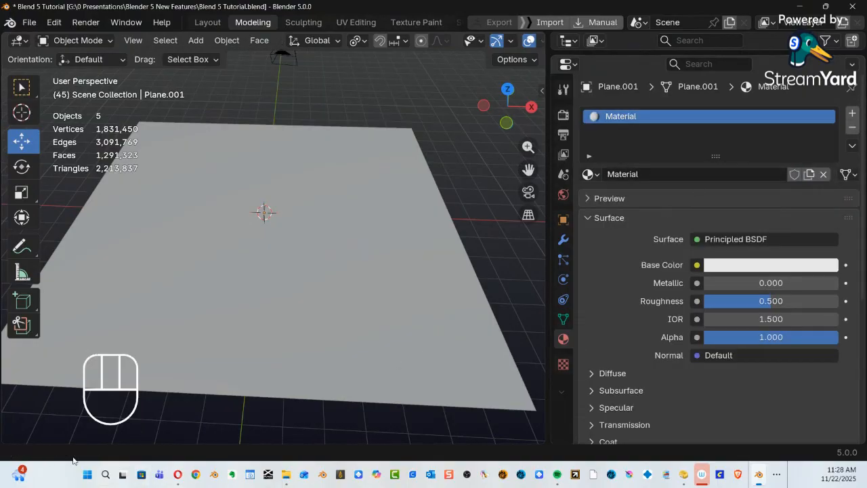
Split the 3D viewport into upper and lower areas and turn the lower one into a Shader Editor with its sidebar hidden.
{"action": "left_click_drag", "start_coordinate": [10, 444], "coordinate": [26, 256]}
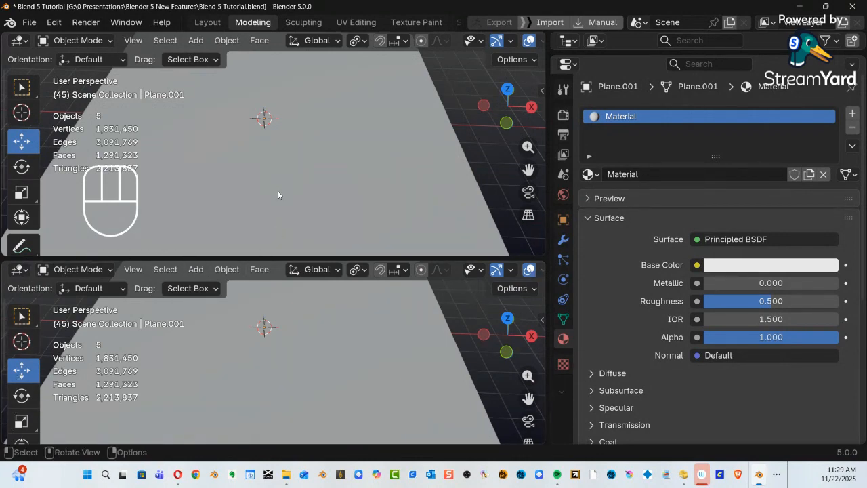
{"action": "left_click", "coordinate": [20, 270]}
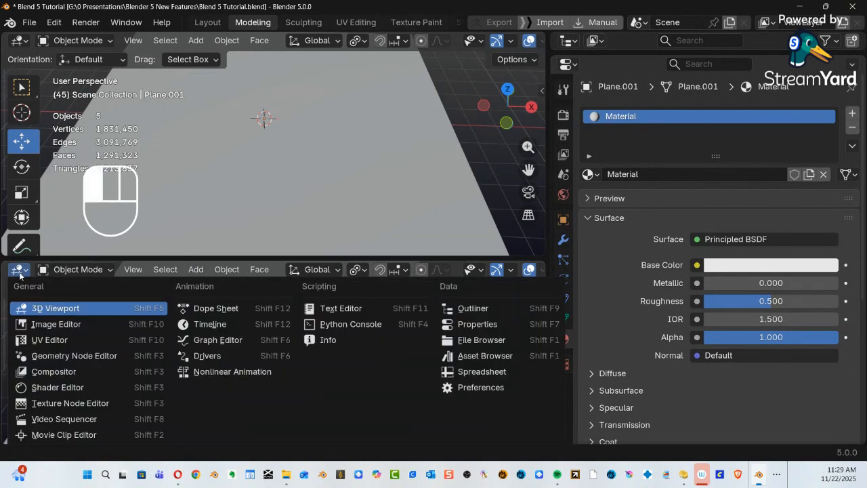
{"action": "left_click", "coordinate": [50, 387]}
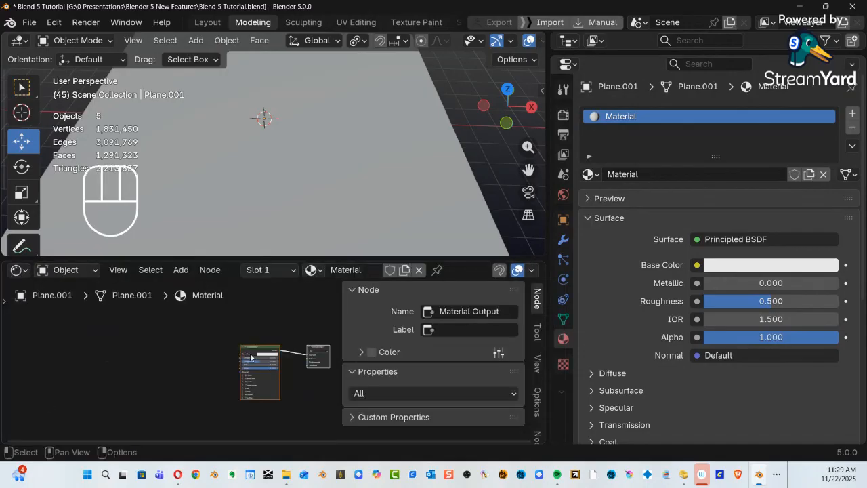
{"action": "key", "text": "n"}
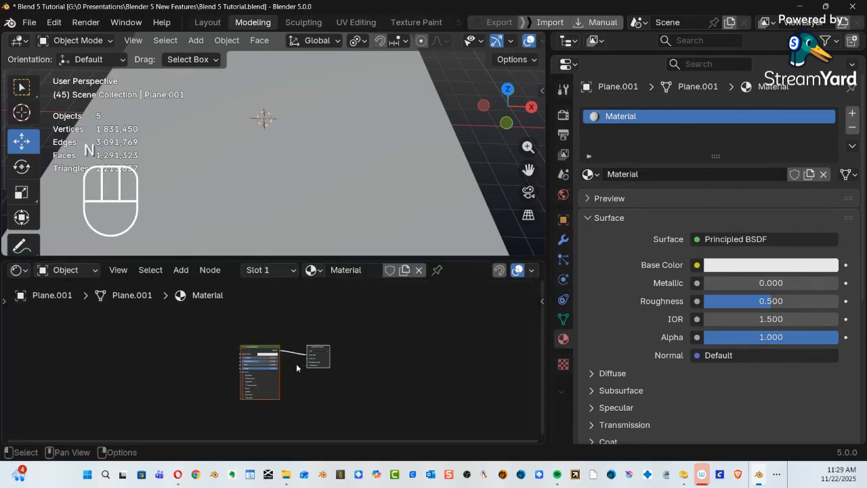
Start the Principled Texture Setup on the Principled BSDF node and browse to Images, red_brick_plaster_patch_02_4k.
{"action": "left_click_drag", "start_coordinate": [281, 374], "coordinate": [410, 398], "text": "ctrl+alt"}
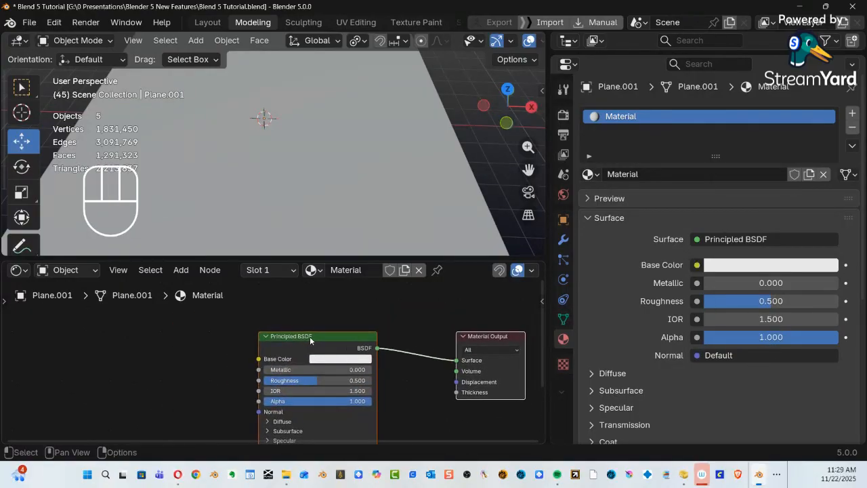
{"action": "left_click_drag", "start_coordinate": [320, 336], "coordinate": [330, 346]}
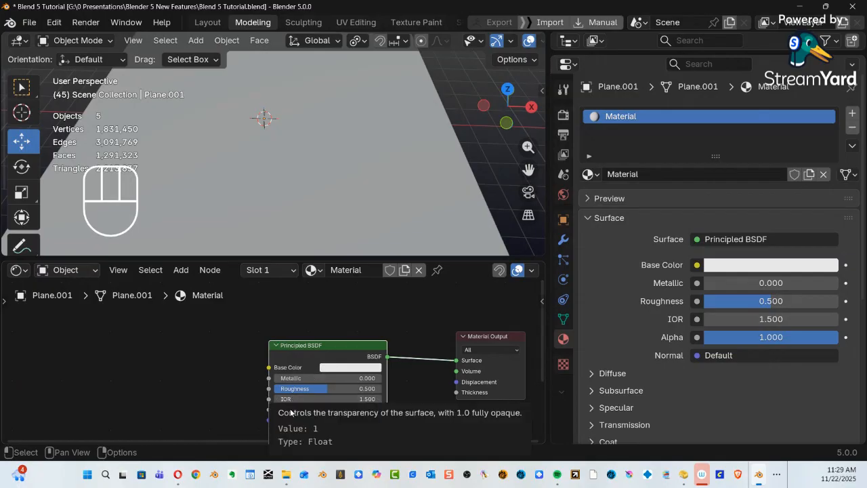
{"action": "key", "text": "ctrl"}
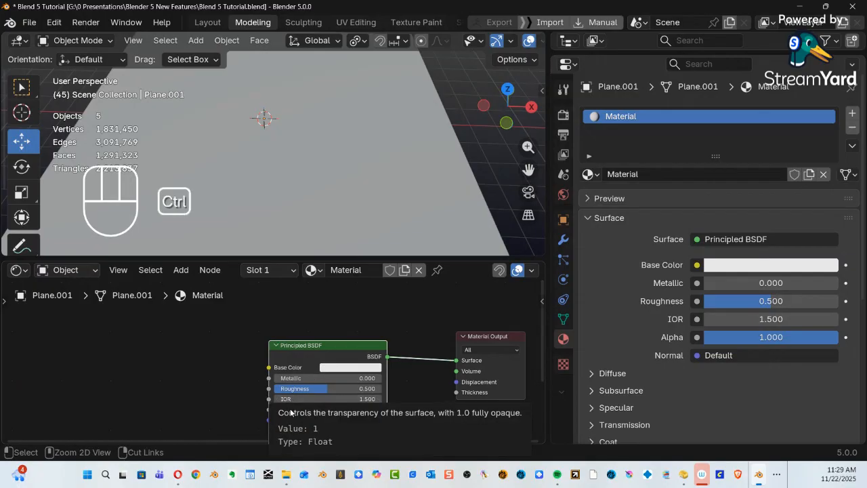
{"action": "key", "text": "ctrl+shift+t"}
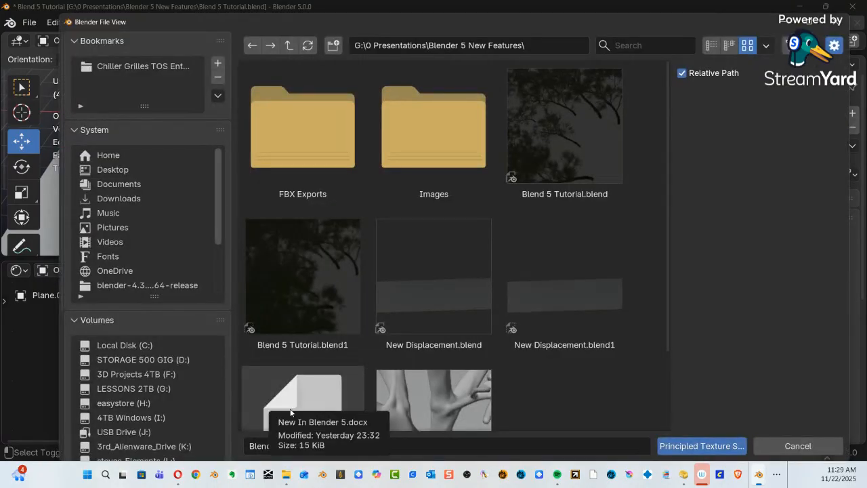
{"action": "left_click", "coordinate": [422, 157]}
{"action": "double_click", "coordinate": [318, 156]}
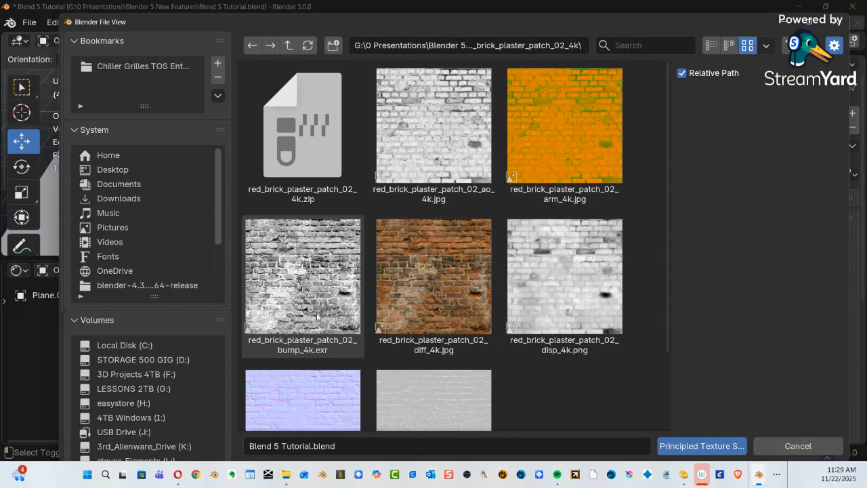
Load the diff, disp, nor_gl and rough maps of red_brick_plaster_patch_02 into the Principled texture setup.
{"action": "left_click", "coordinate": [461, 269]}
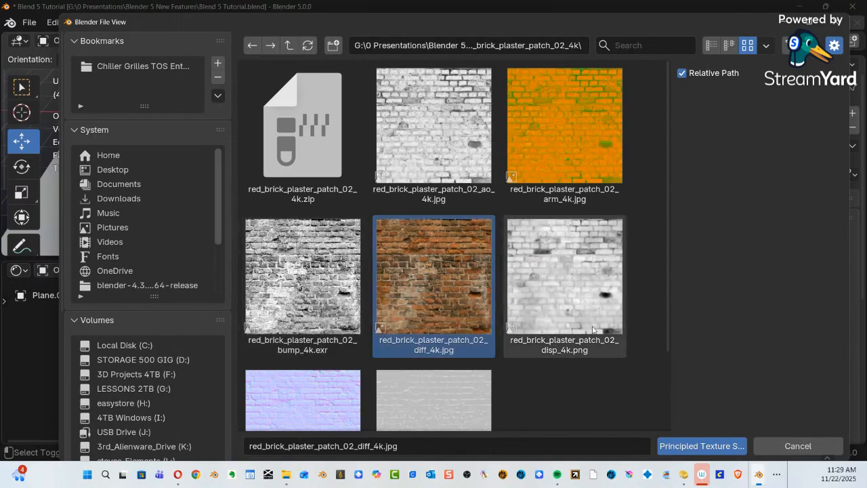
{"action": "scroll", "coordinate": [593, 329], "scroll_direction": "down", "scroll_amount": 3}
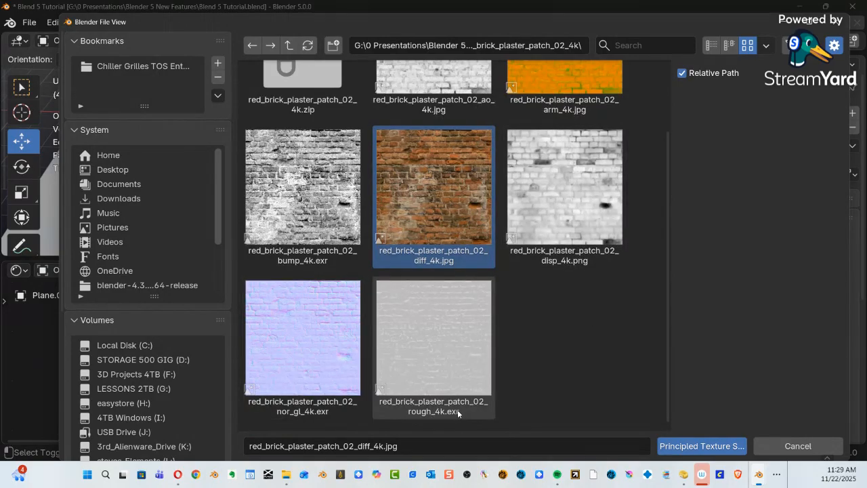
{"action": "left_click", "coordinate": [457, 370], "text": "shift"}
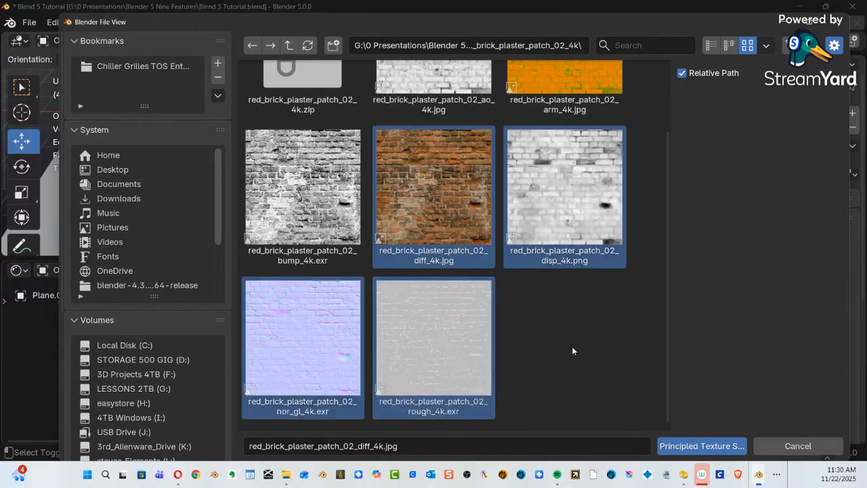
{"action": "left_click", "coordinate": [702, 446]}
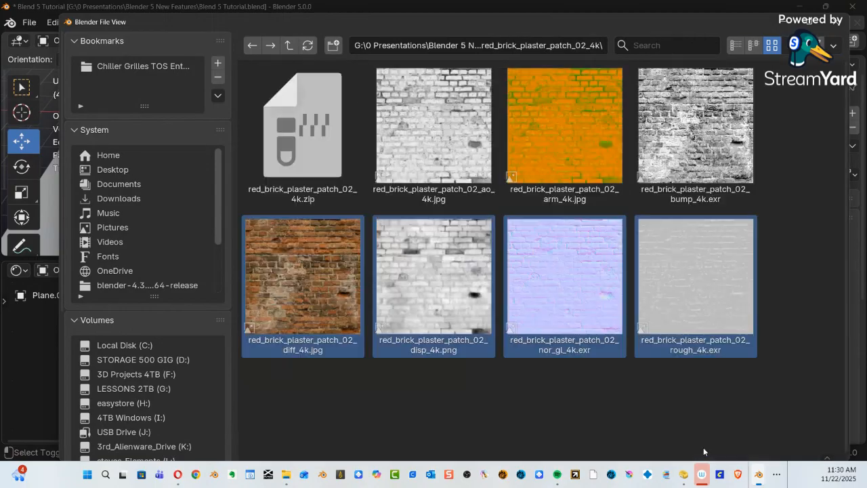
Display the plane in Material Preview shading and enlarge the 3D viewport by shrinking the Shader Editor.
{"action": "scroll", "coordinate": [387, 342], "scroll_direction": "down", "scroll_amount": 14}
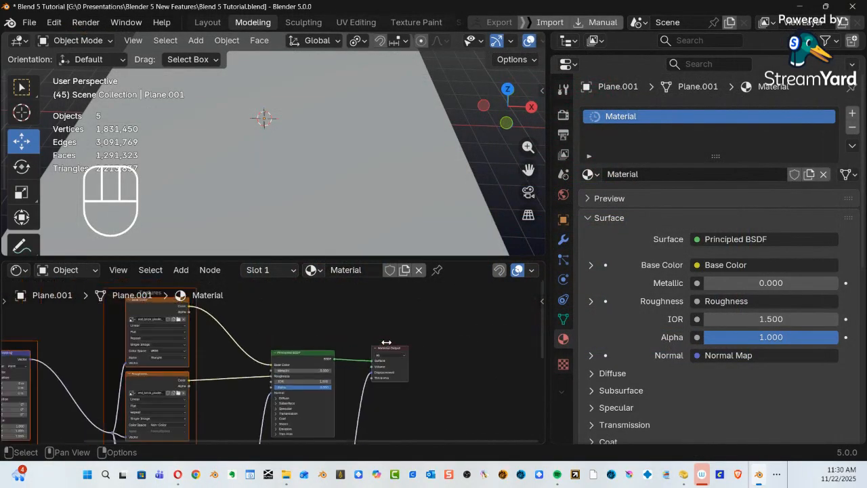
{"action": "middle_click_drag", "start_coordinate": [387, 372], "coordinate": [435, 357]}
{"action": "key", "text": "z"}
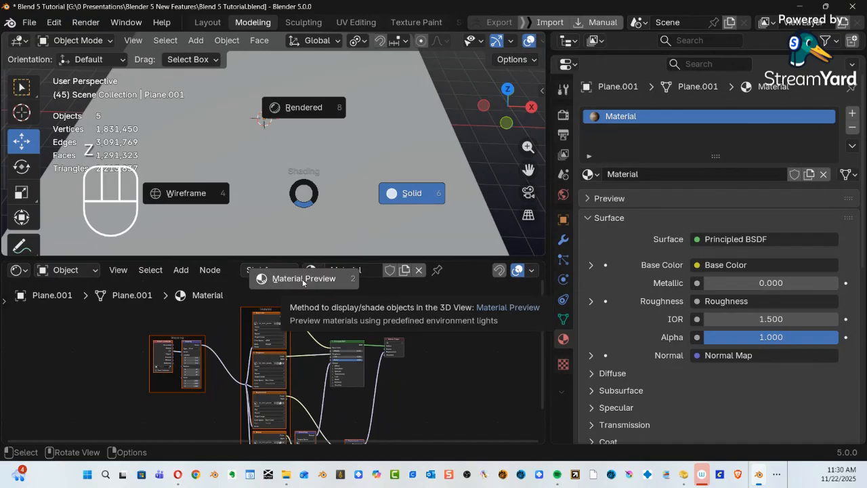
{"action": "left_click", "coordinate": [303, 283]}
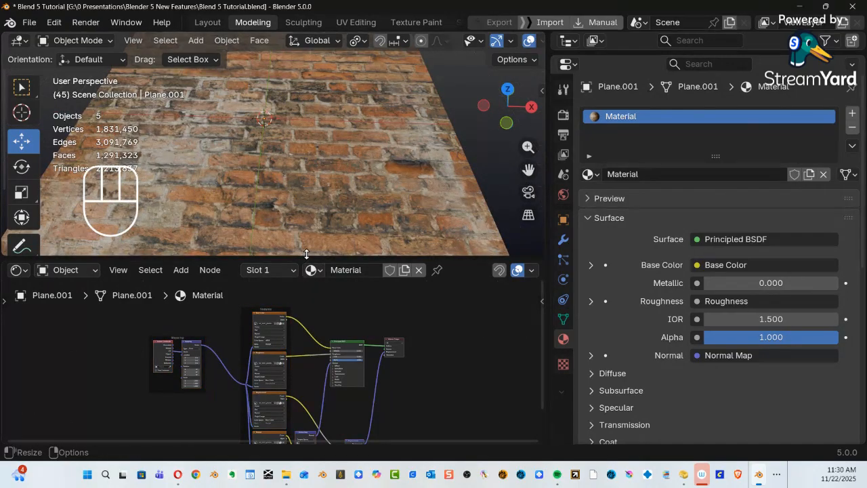
{"action": "mouse_move", "coordinate": [307, 259]}
{"action": "left_mouse_down"}
{"action": "mouse_move", "coordinate": [306, 407]}
{"action": "mouse_move", "coordinate": [305, 390]}
{"action": "left_mouse_up"}
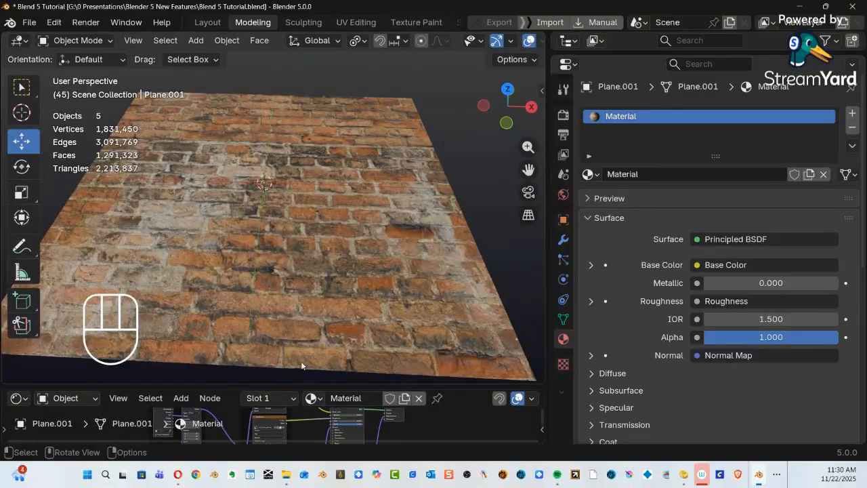
{"action": "mouse_move", "coordinate": [300, 288]}
{"action": "middle_mouse_down", "text": "alt+shift"}
{"action": "mouse_move", "coordinate": [304, 218]}
{"action": "mouse_move", "coordinate": [336, 179]}
{"action": "mouse_move", "coordinate": [397, 168]}
{"action": "mouse_move", "coordinate": [411, 141]}
{"action": "mouse_move", "coordinate": [315, 281]}
{"action": "middle_mouse_up", "text": "alt+shift"}
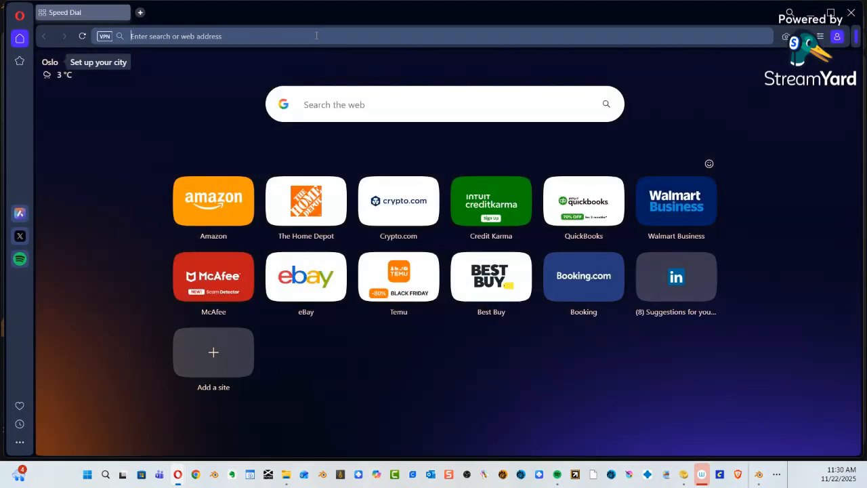
Search the web in the Opera browser for "15 min timer".
{"action": "type", "text": "15 min"}
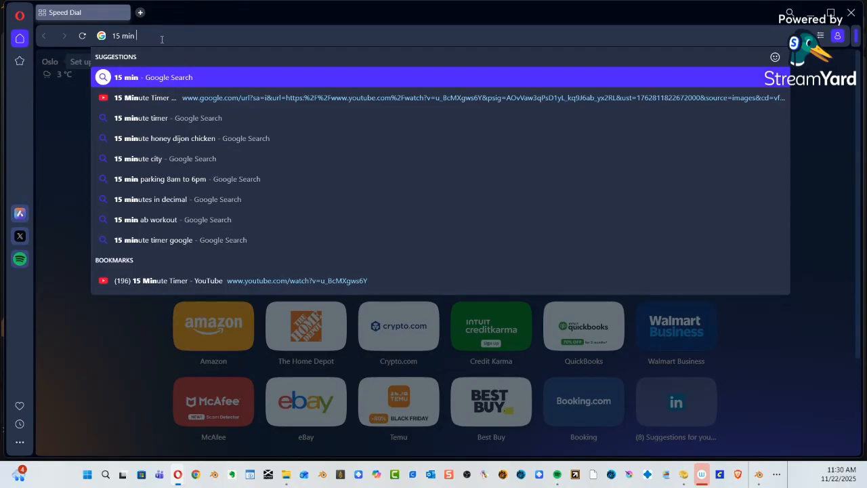
{"action": "type", "text": "timer"}
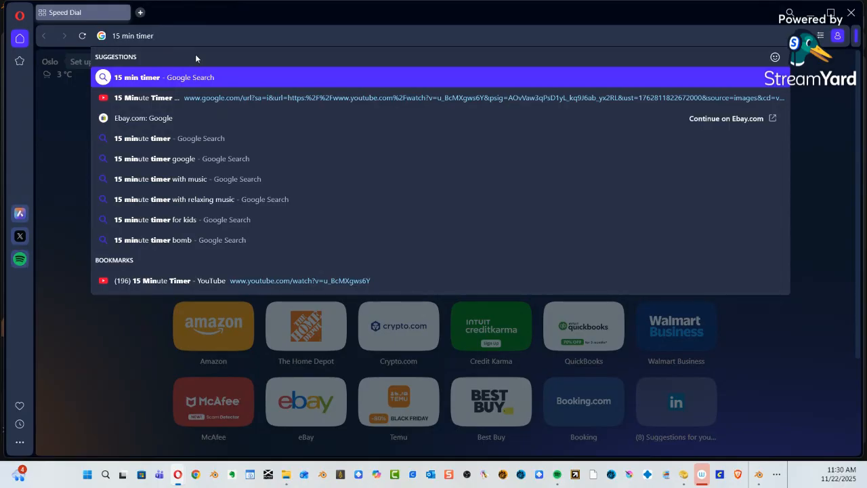
{"action": "key", "text": "Return"}
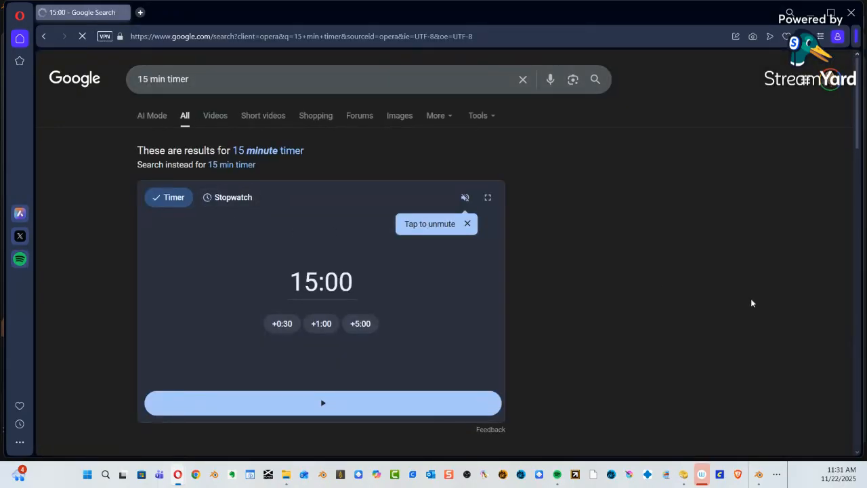
Open the YouTube "15 Minute Timer" video from the search results and play it full screen.
{"action": "scroll", "coordinate": [644, 304], "scroll_direction": "down", "scroll_amount": 7}
{"action": "scroll", "coordinate": [635, 277], "scroll_direction": "up", "scroll_amount": 2}
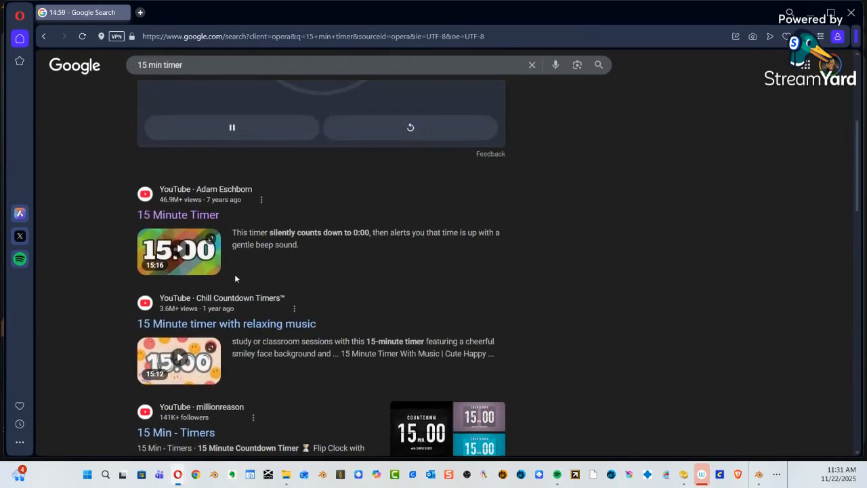
{"action": "left_click", "coordinate": [187, 253]}
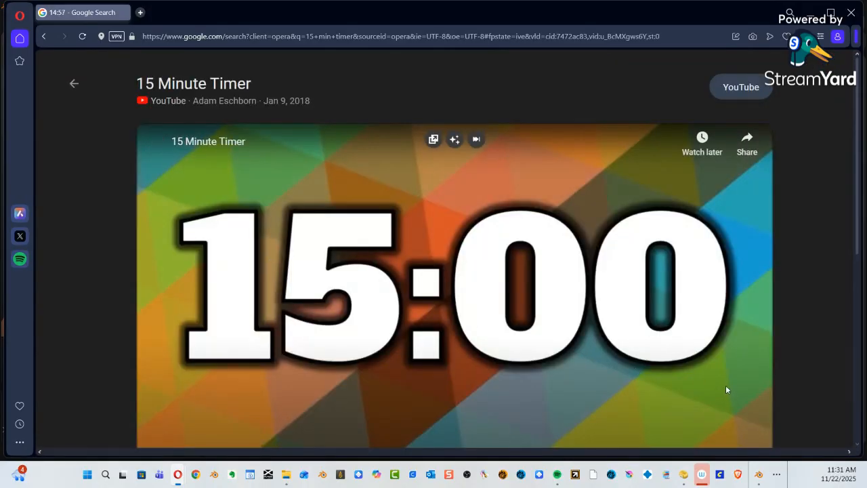
{"action": "scroll", "coordinate": [776, 406], "scroll_direction": "down", "scroll_amount": 1}
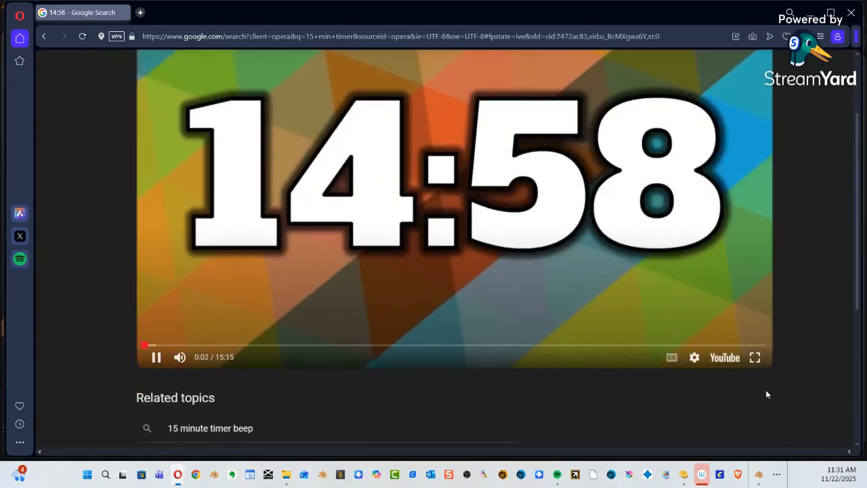
{"action": "left_click", "coordinate": [754, 358]}
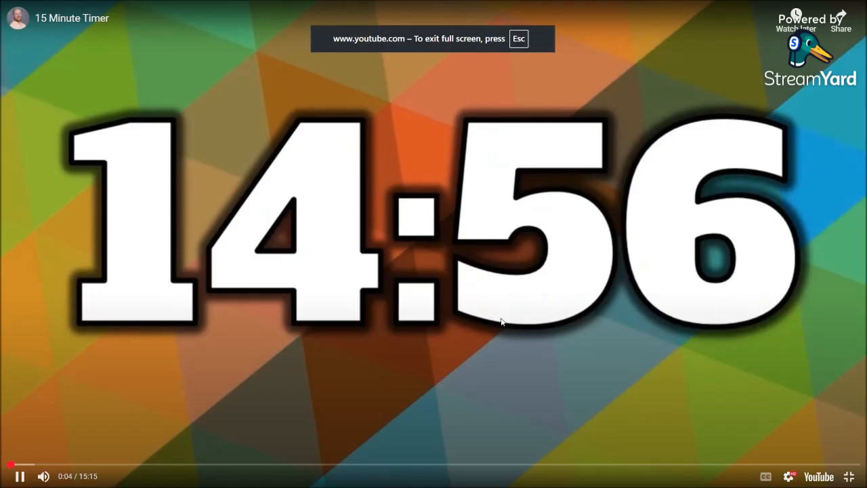
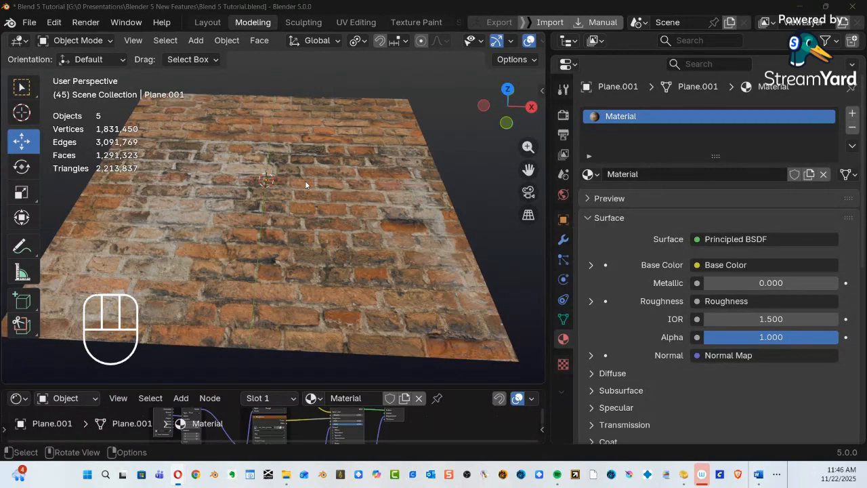
Switch the 3D viewport showing the brick plane from Material Preview to Rendered shading.
{"action": "middle_click_drag", "start_coordinate": [305, 180], "coordinate": [277, 185], "text": "alt"}
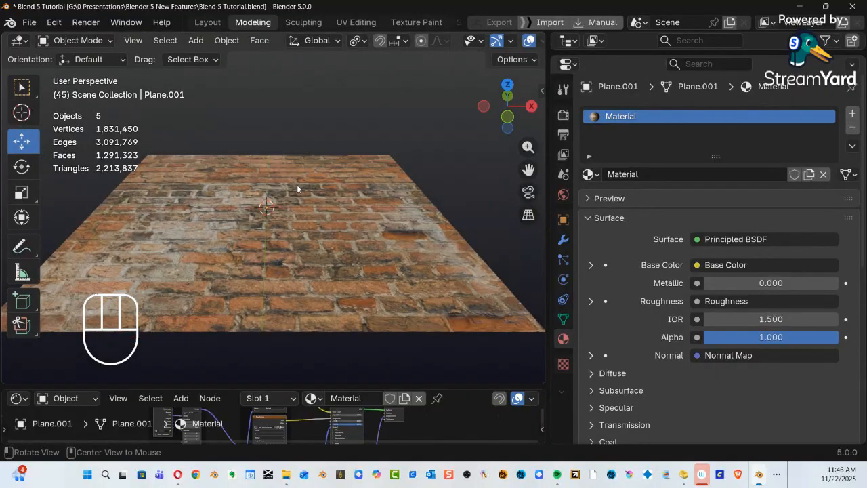
{"action": "middle_click_drag", "start_coordinate": [297, 185], "coordinate": [365, 154], "text": "alt"}
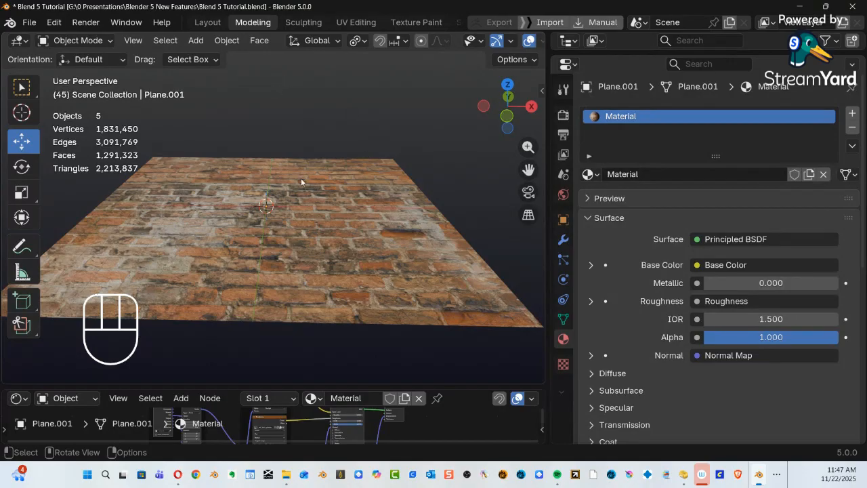
{"action": "key", "text": "alt"}
{"action": "mouse_move", "coordinate": [325, 195]}
{"action": "left_mouse_down", "text": "alt"}
{"action": "mouse_move", "coordinate": [303, 235]}
{"action": "mouse_move", "coordinate": [320, 185]}
{"action": "mouse_move", "coordinate": [330, 195]}
{"action": "mouse_move", "coordinate": [323, 211]}
{"action": "mouse_move", "coordinate": [331, 189]}
{"action": "mouse_move", "coordinate": [331, 197]}
{"action": "left_mouse_up", "text": "alt"}
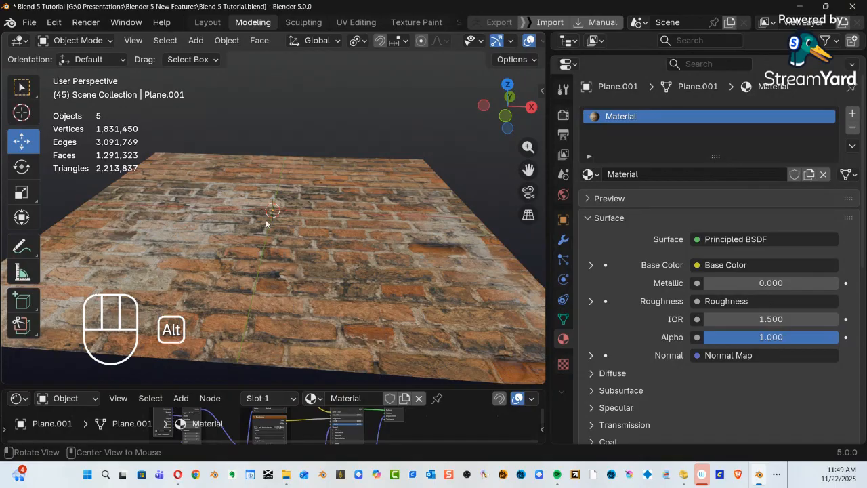
{"action": "middle_click_drag", "start_coordinate": [293, 271], "coordinate": [310, 244], "text": "alt"}
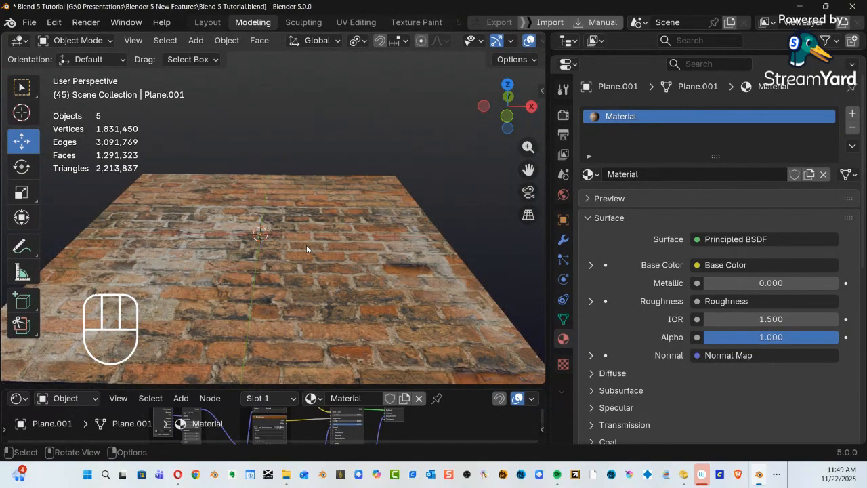
{"action": "key", "text": "z"}
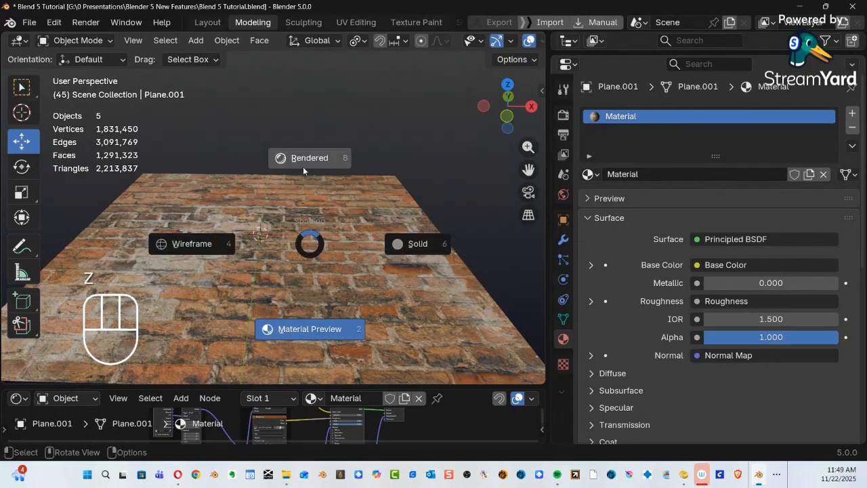
{"action": "left_click", "coordinate": [375, 168]}
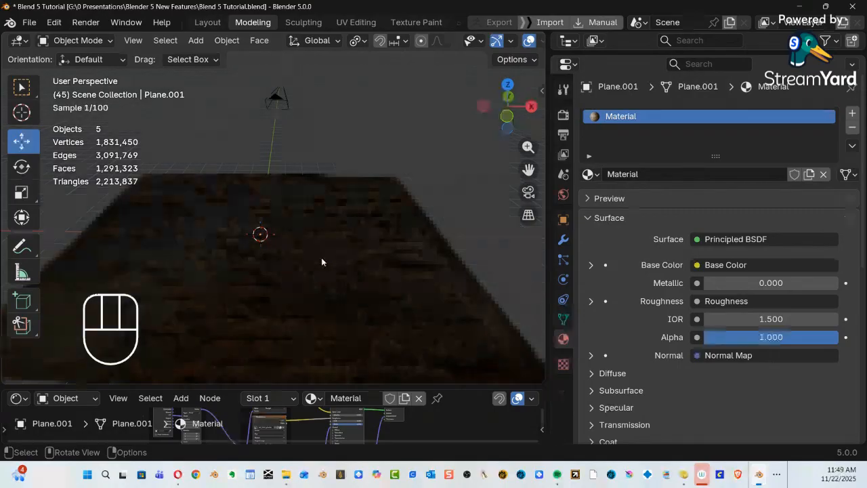
Add a point light and move it about 5.62 m in X, 1.52 m in Y and 3.01 m in Z above the plane.
{"action": "key", "text": "shift+a"}
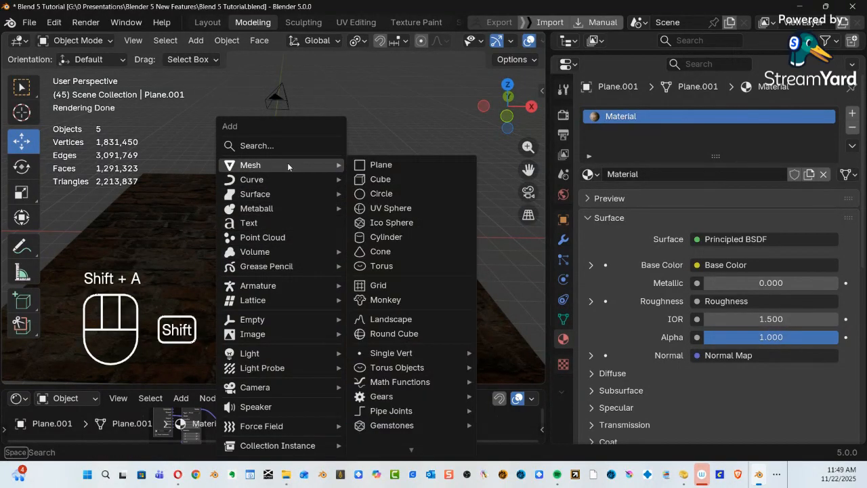
{"action": "mouse_move", "coordinate": [252, 322]}
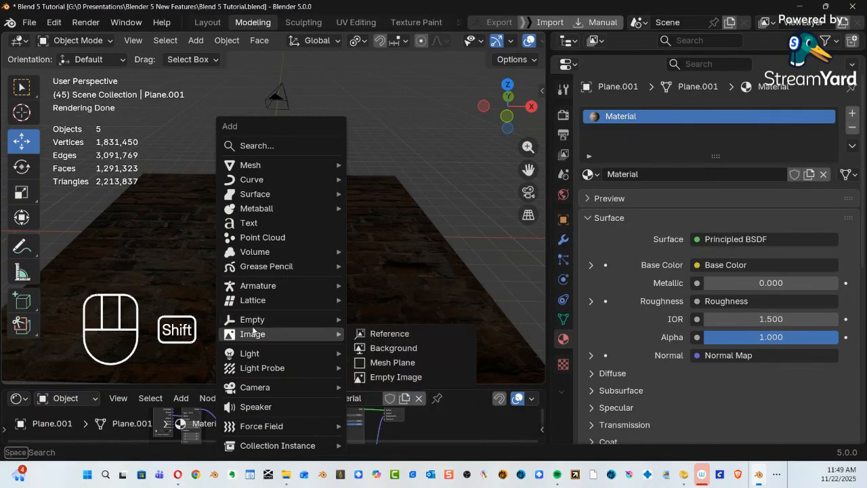
{"action": "mouse_move", "coordinate": [253, 360]}
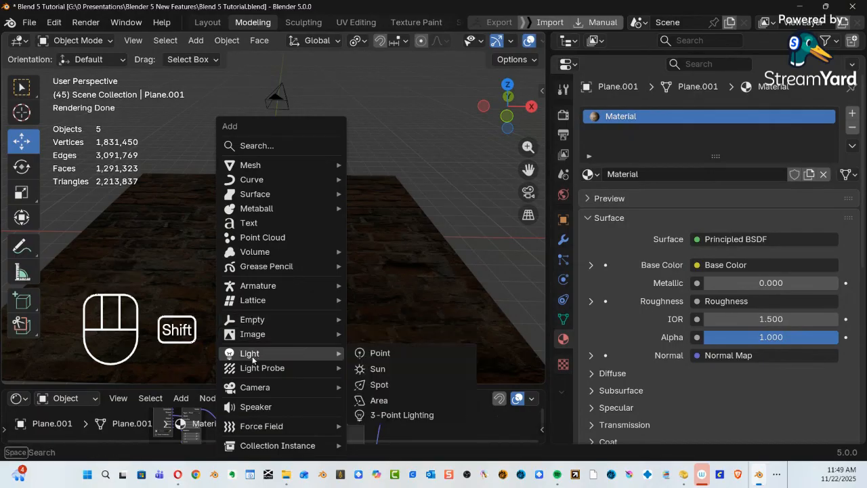
{"action": "left_click", "coordinate": [363, 354]}
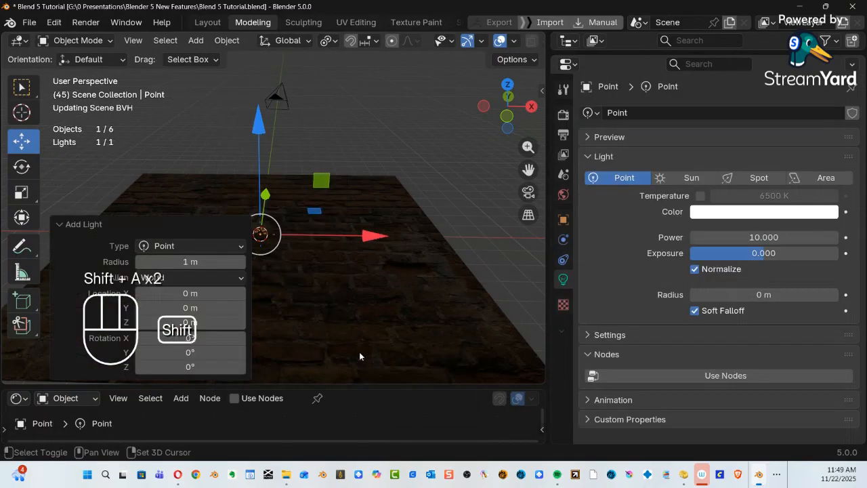
{"action": "left_click_drag", "start_coordinate": [265, 217], "coordinate": [402, 151]}
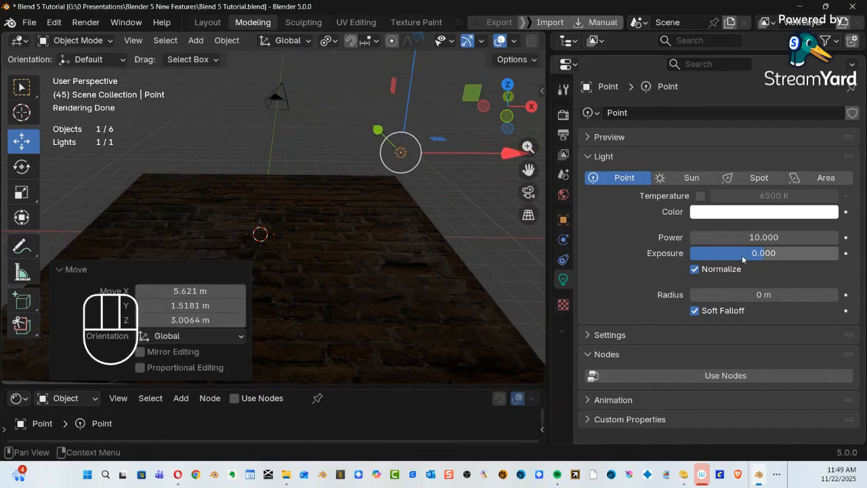
Raise the point light's exposure to 6.042 and shift the light about 1.23 m in X, 0.21 m in Y and 0.38 m in Z.
{"action": "left_click_drag", "start_coordinate": [756, 256], "coordinate": [805, 257]}
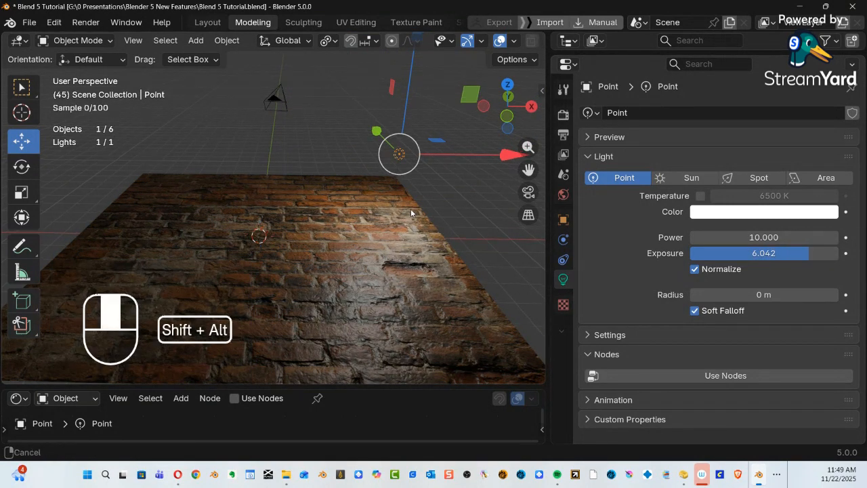
{"action": "middle_click_drag", "start_coordinate": [444, 246], "coordinate": [360, 189], "text": "shift"}
{"action": "left_click_drag", "start_coordinate": [359, 189], "coordinate": [382, 168]}
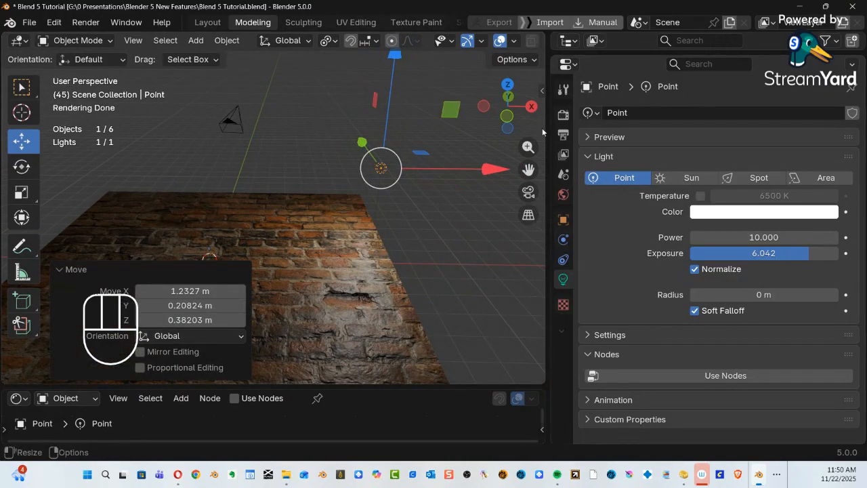
Show the render settings, reposition the point light above the brick plane and collapse the Move options.
{"action": "left_click", "coordinate": [561, 118]}
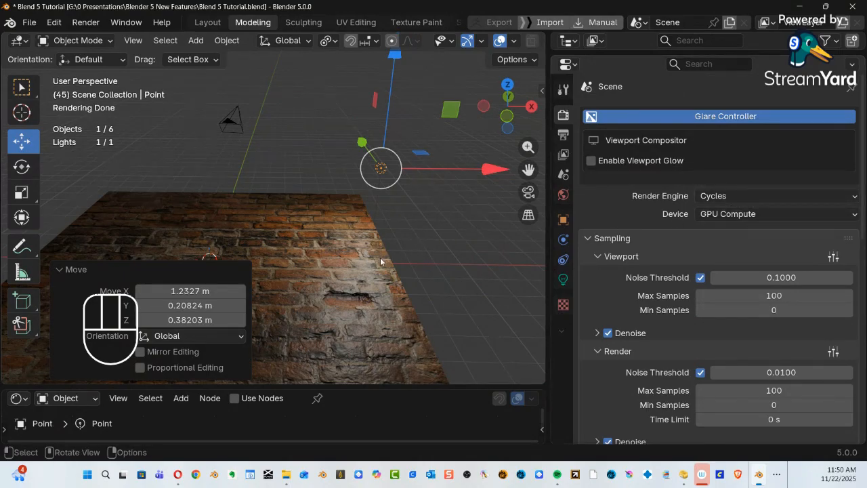
{"action": "middle_click_drag", "start_coordinate": [381, 262], "coordinate": [242, 254]}
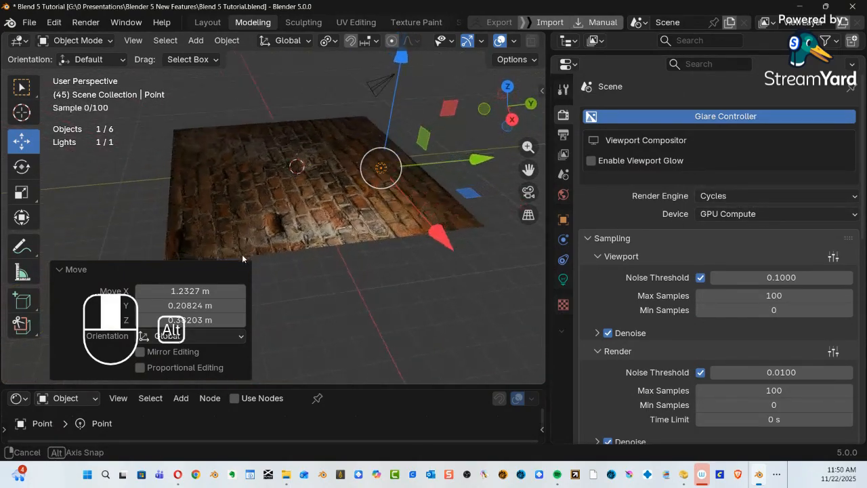
{"action": "middle_click_drag", "start_coordinate": [352, 221], "coordinate": [281, 249], "text": "alt+shift"}
{"action": "left_click_drag", "start_coordinate": [305, 205], "coordinate": [367, 198]}
{"action": "middle_click_drag", "start_coordinate": [368, 198], "coordinate": [386, 191], "text": "alt"}
{"action": "left_click", "coordinate": [61, 268]}
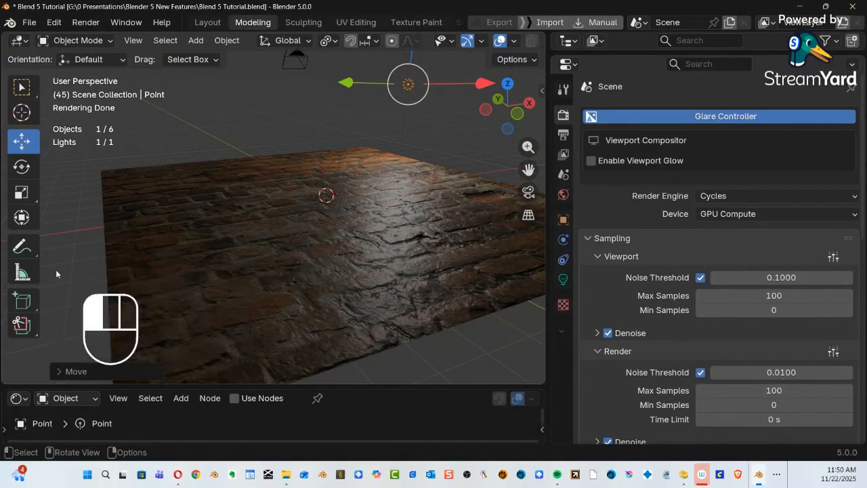
{"action": "mouse_move", "coordinate": [243, 250]}
{"action": "middle_mouse_down", "text": "alt+shift"}
{"action": "mouse_move", "coordinate": [200, 248]}
{"action": "mouse_move", "coordinate": [238, 234]}
{"action": "middle_mouse_up", "text": "alt+shift"}
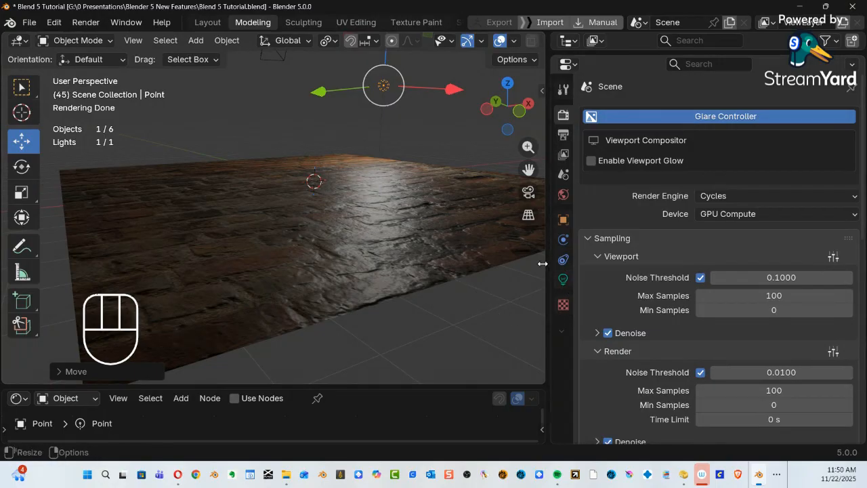
Select the brick plane and bring up its material's Displacement settings beside an enlarged Shader Editor.
{"action": "left_click", "coordinate": [299, 205]}
{"action": "left_click", "coordinate": [309, 189]}
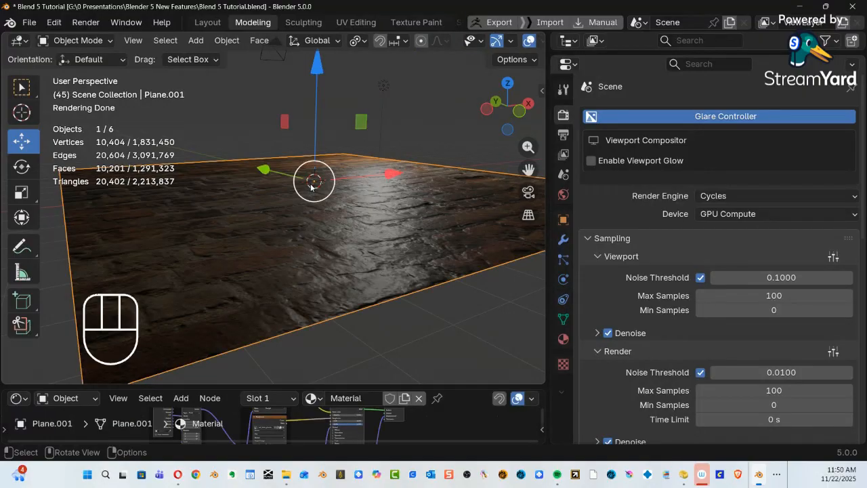
{"action": "left_click", "coordinate": [563, 339]}
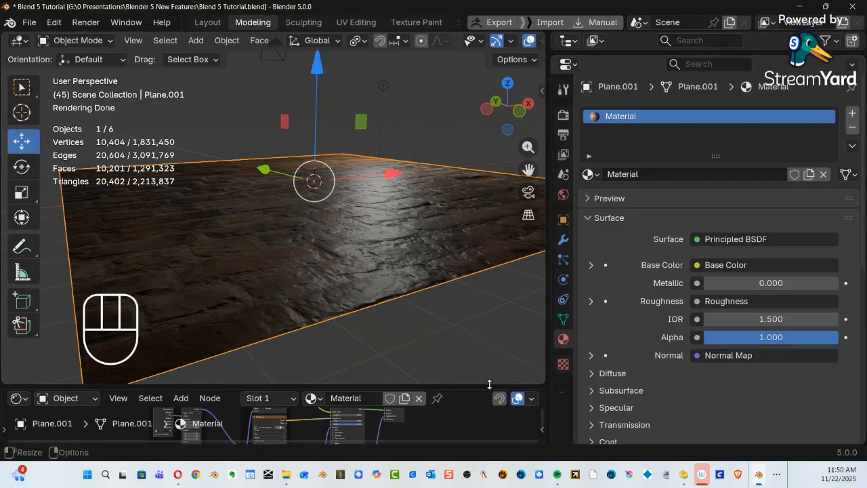
{"action": "left_click_drag", "start_coordinate": [489, 385], "coordinate": [465, 260]}
{"action": "scroll", "coordinate": [622, 344], "scroll_direction": "down", "scroll_amount": 10}
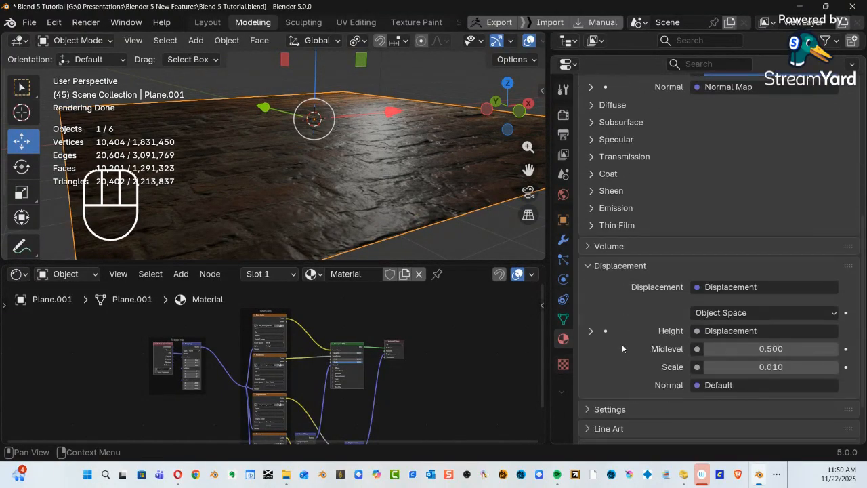
Shrink the Shader Editor and set the brick material's surface displacement method to Displacement and Bump.
{"action": "left_click_drag", "start_coordinate": [488, 262], "coordinate": [488, 415]}
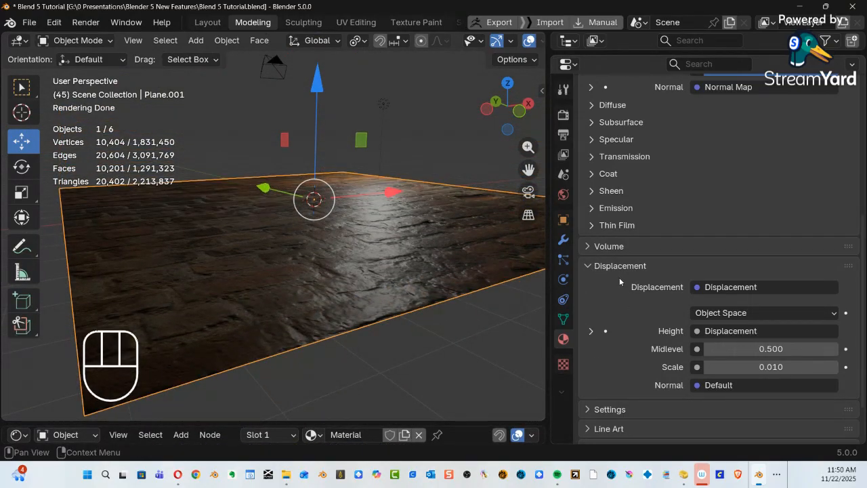
{"action": "scroll", "coordinate": [620, 283], "scroll_direction": "down", "scroll_amount": 2}
{"action": "left_click", "coordinate": [595, 357]}
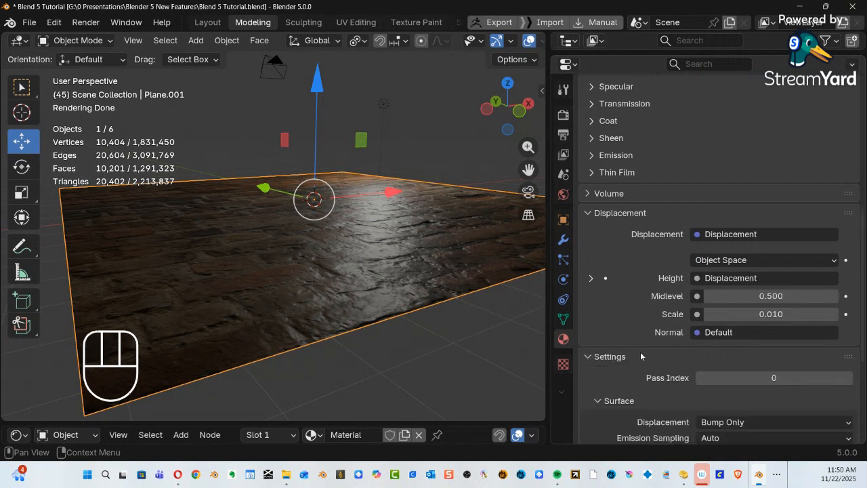
{"action": "scroll", "coordinate": [676, 347], "scroll_direction": "down", "scroll_amount": 4}
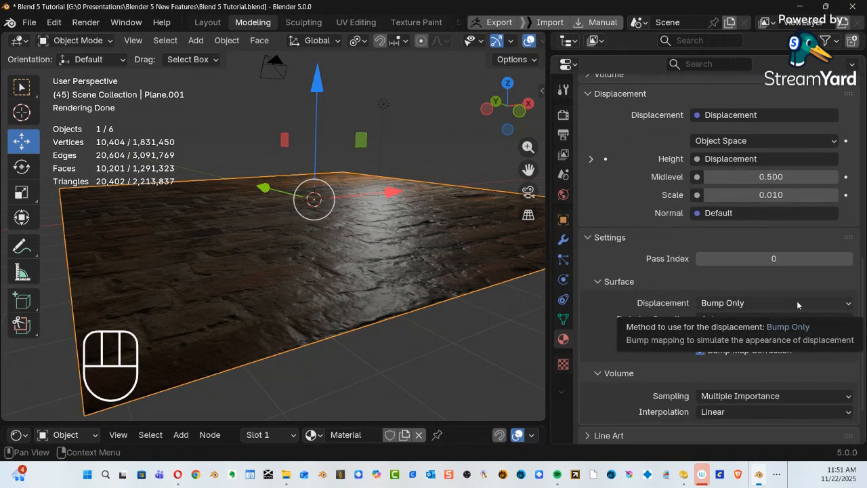
{"action": "left_click", "coordinate": [843, 306]}
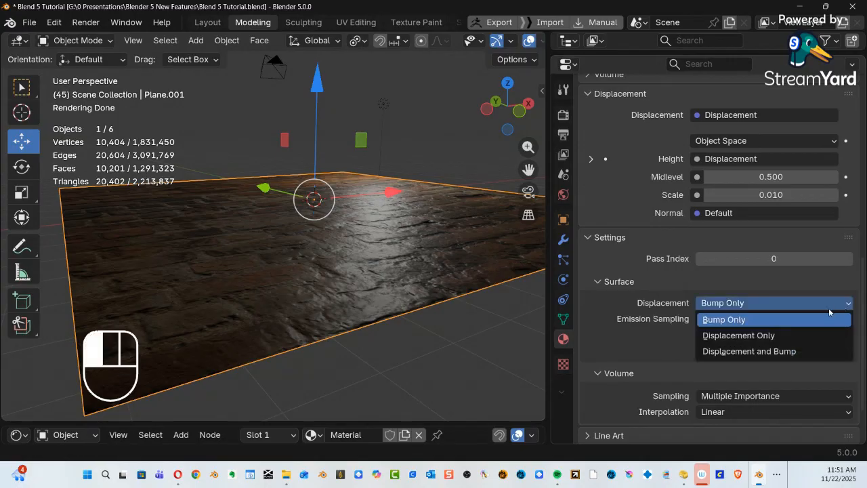
{"action": "left_click", "coordinate": [765, 352]}
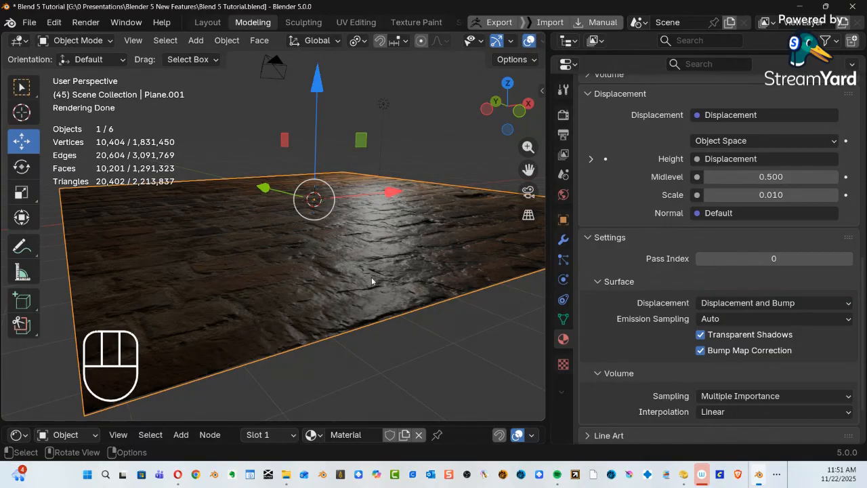
Raise the brick material's displacement scale to 0.180 and inspect the relief from a low angle.
{"action": "middle_click_drag", "start_coordinate": [347, 279], "coordinate": [252, 271], "text": "alt"}
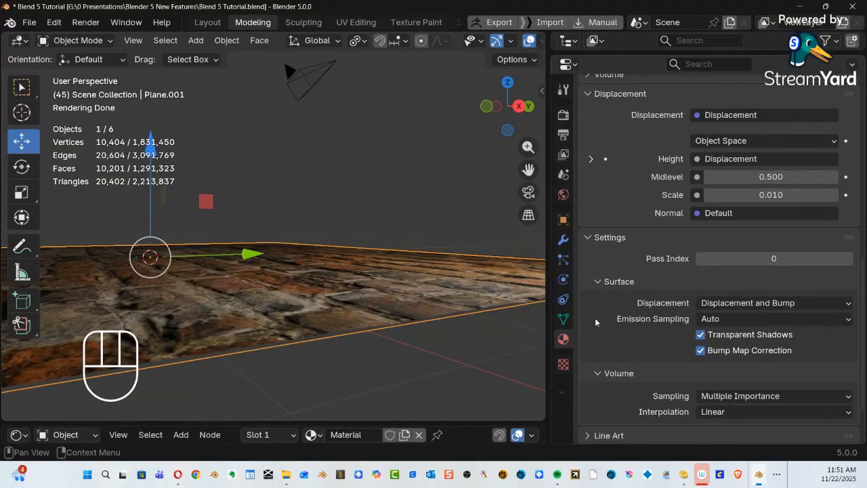
{"action": "scroll", "coordinate": [741, 315], "scroll_direction": "up", "scroll_amount": 2}
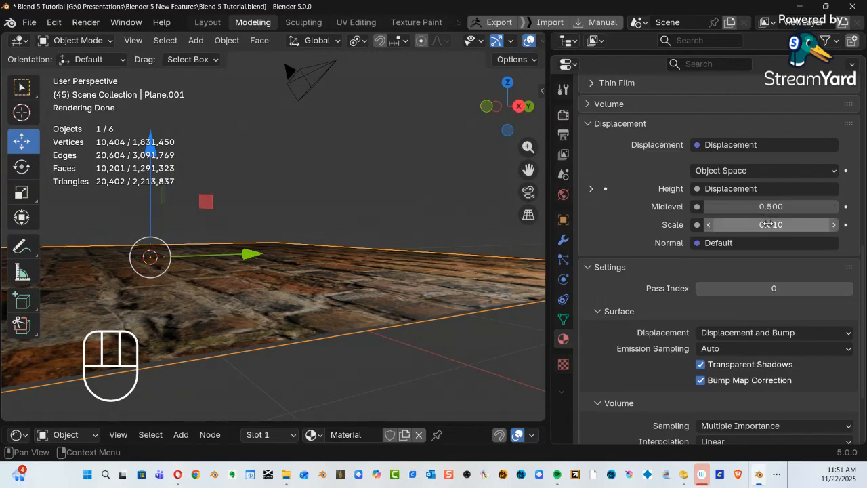
{"action": "left_click_drag", "start_coordinate": [763, 224], "coordinate": [785, 225], "text": "shift"}
{"action": "middle_click_drag", "start_coordinate": [332, 220], "coordinate": [353, 215], "text": "alt"}
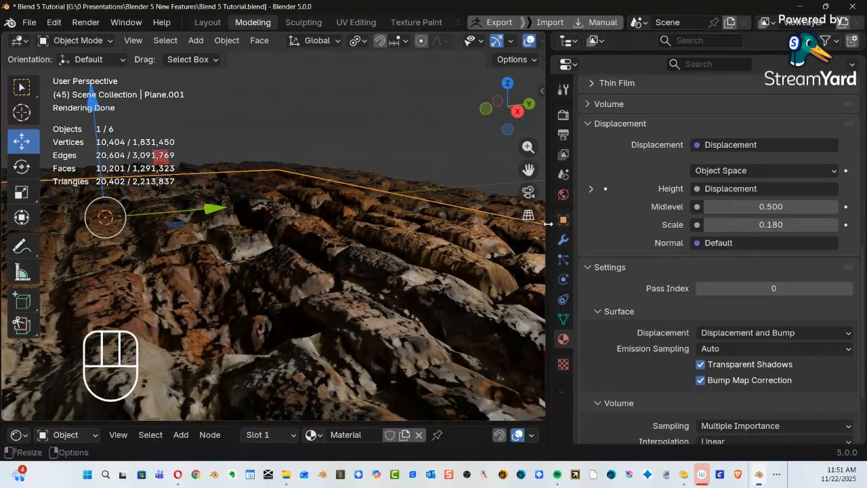
Lower the brick material's displacement scale to 0.020 and raise it back to about 0.18 to compare the relief.
{"action": "left_click_drag", "start_coordinate": [766, 227], "coordinate": [732, 227], "text": "shift"}
{"action": "mouse_move", "coordinate": [421, 285]}
{"action": "middle_mouse_down", "text": "alt"}
{"action": "mouse_move", "coordinate": [428, 281]}
{"action": "mouse_move", "coordinate": [424, 286]}
{"action": "middle_mouse_up", "text": "alt"}
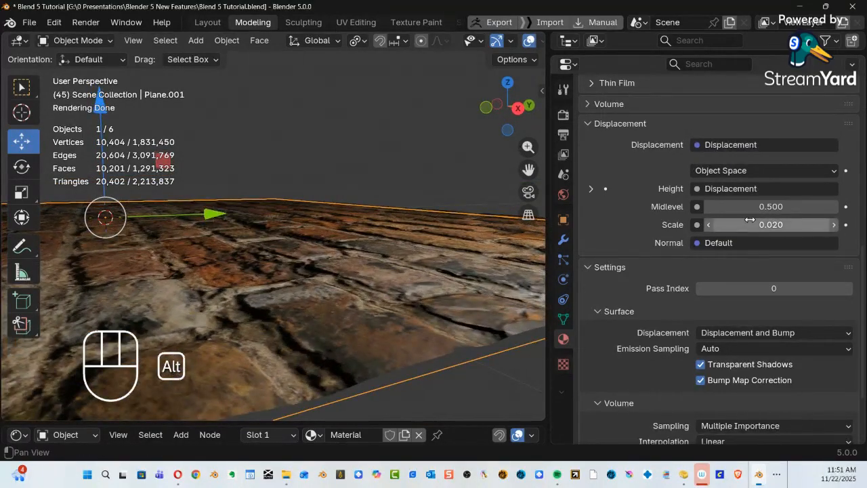
{"action": "left_click_drag", "start_coordinate": [753, 220], "coordinate": [753, 220], "text": "shift"}
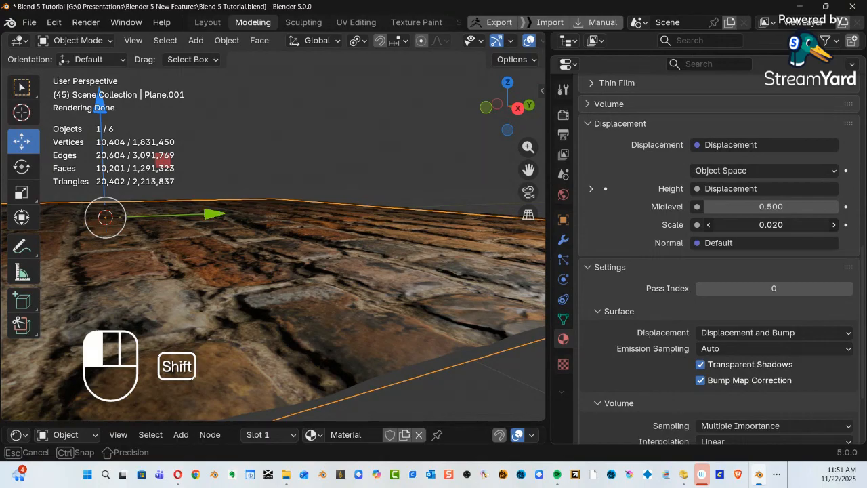
{"action": "left_click_drag", "start_coordinate": [753, 221], "coordinate": [771, 220], "text": "shift"}
{"action": "left_click_drag", "start_coordinate": [413, 183], "coordinate": [420, 200], "text": "alt+shift"}
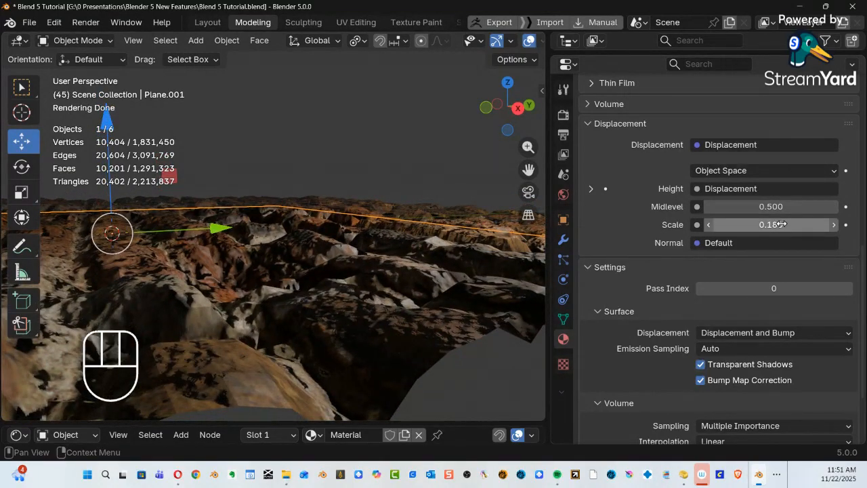
Try displacement scales of 0.15 and 0.13 on the brick material, inspecting the relief from a low angle.
{"action": "left_click", "coordinate": [762, 225]}
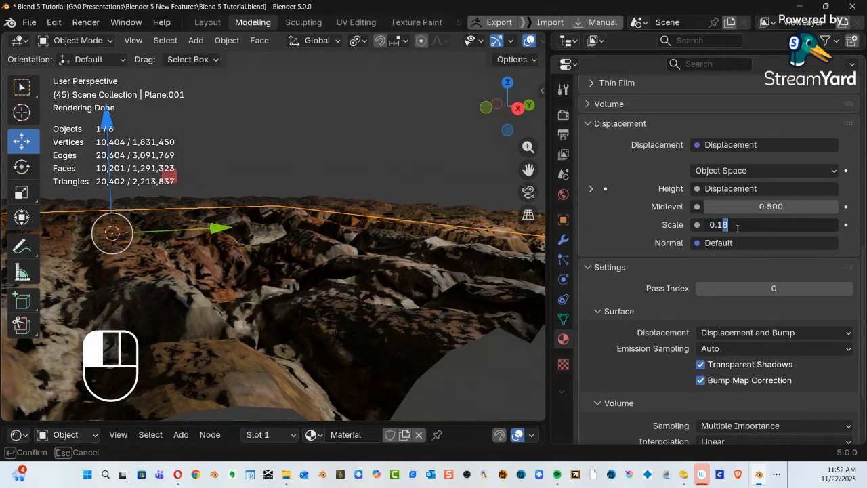
{"action": "type", "text": "0.15"}
{"action": "key", "text": "Return"}
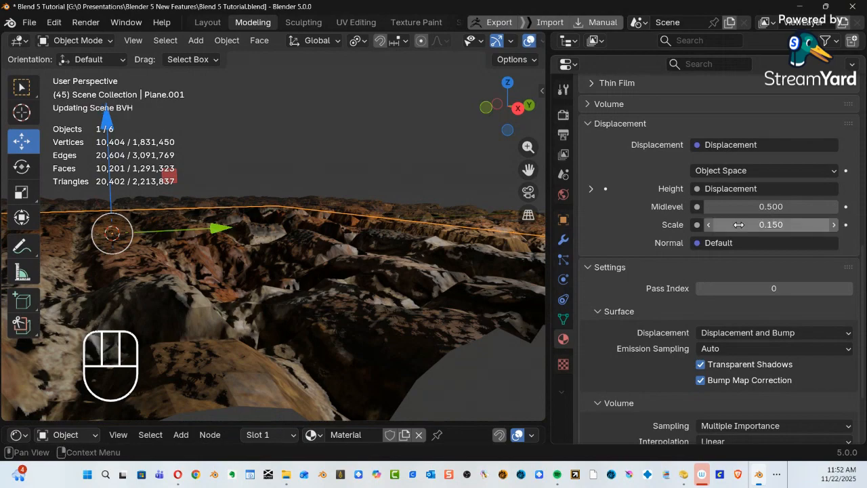
{"action": "left_click_drag", "start_coordinate": [407, 256], "coordinate": [436, 248], "text": "alt"}
{"action": "left_click", "coordinate": [763, 225]}
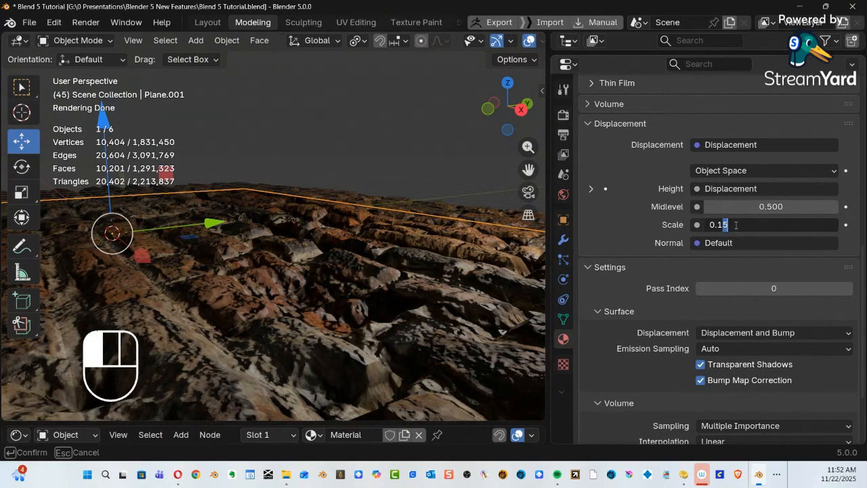
{"action": "type", "text": "0.13"}
{"action": "key", "text": "Return"}
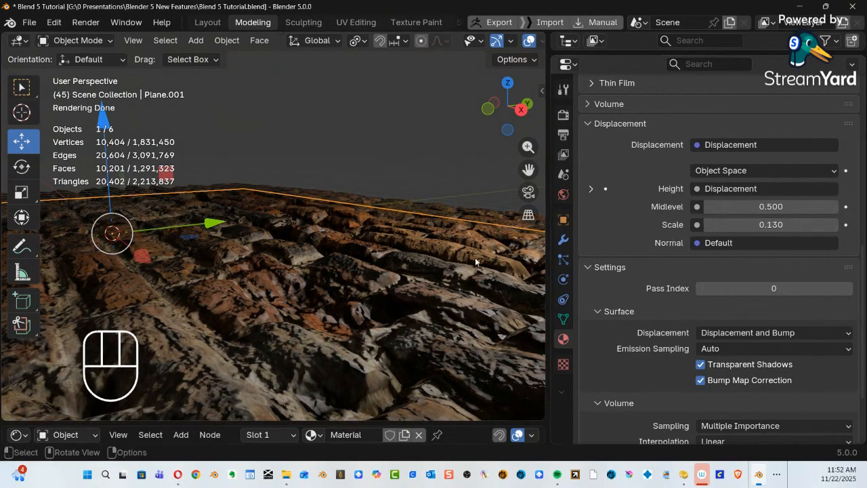
{"action": "middle_click_drag", "start_coordinate": [404, 299], "coordinate": [412, 260], "text": "alt"}
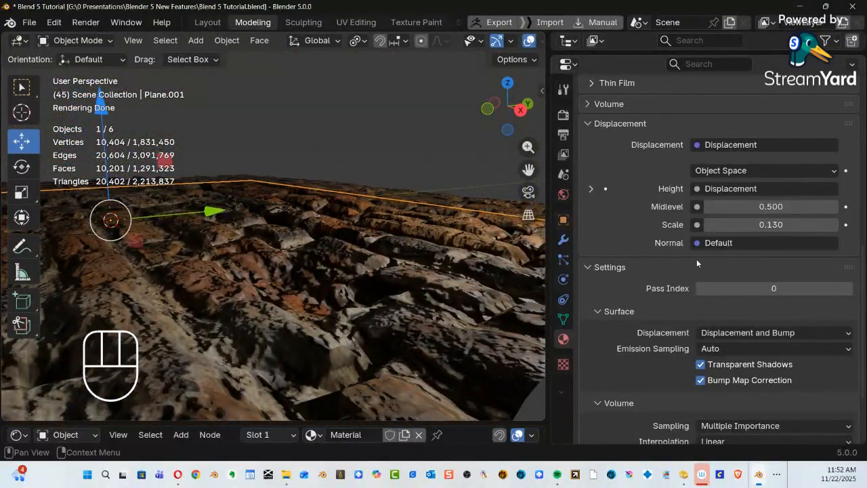
Set the brick material's displacement scale to 0.12 and inspect the relief from the opposite side of the plane.
{"action": "left_click", "coordinate": [768, 225]}
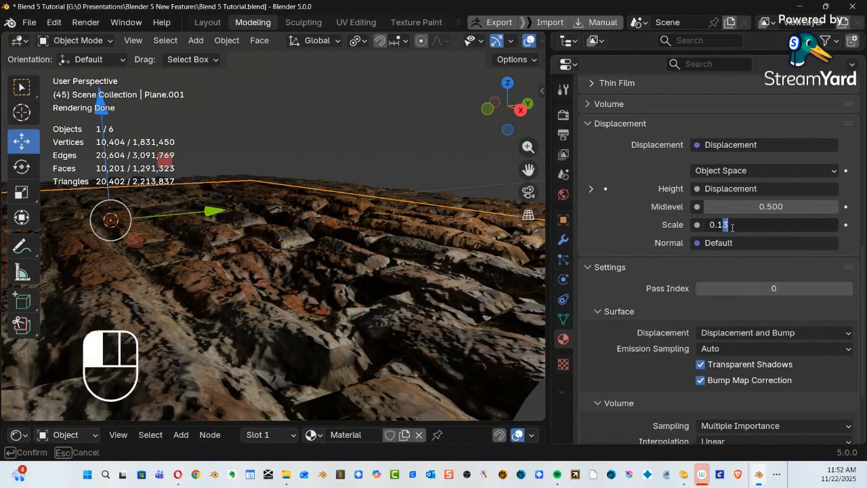
{"action": "type", "text": "0.12"}
{"action": "key", "text": "Return"}
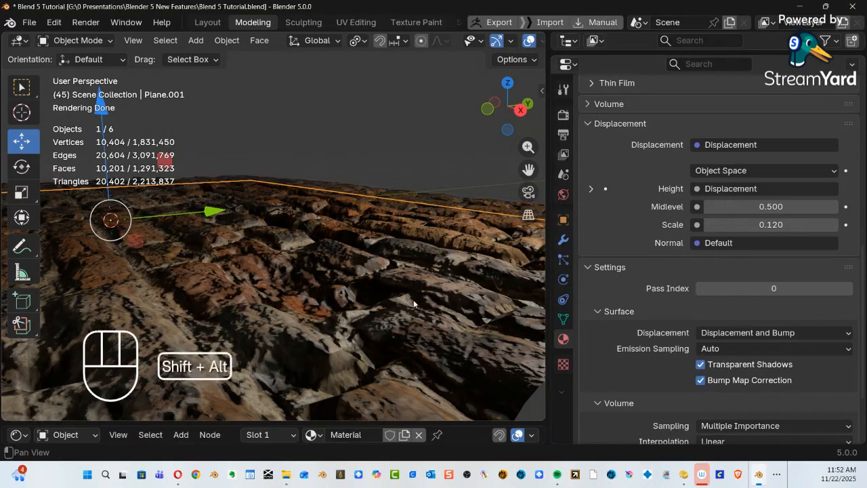
{"action": "middle_click_drag", "start_coordinate": [431, 286], "coordinate": [464, 243], "text": "alt+shift"}
{"action": "middle_click_drag", "start_coordinate": [442, 273], "coordinate": [293, 379], "text": "alt"}
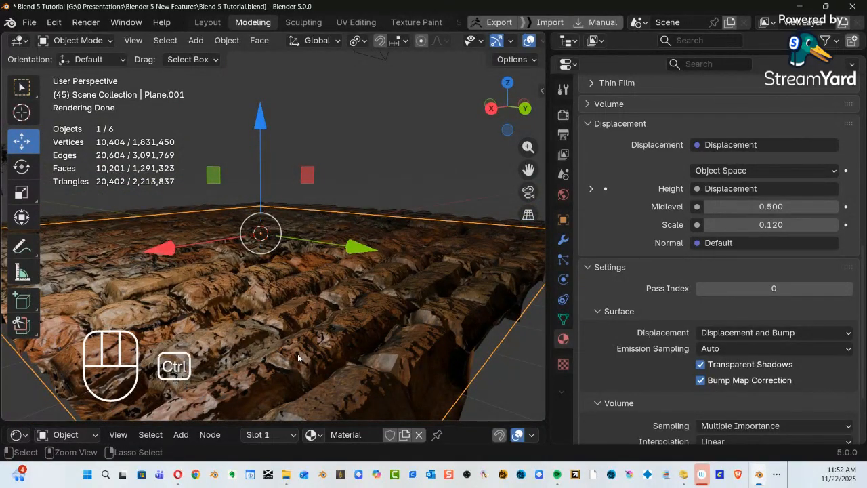
Align the camera to the current view of the brick plane and disable Camera to View, enlarging the camera frame.
{"action": "key", "text": "ctrl+alt+KP_0"}
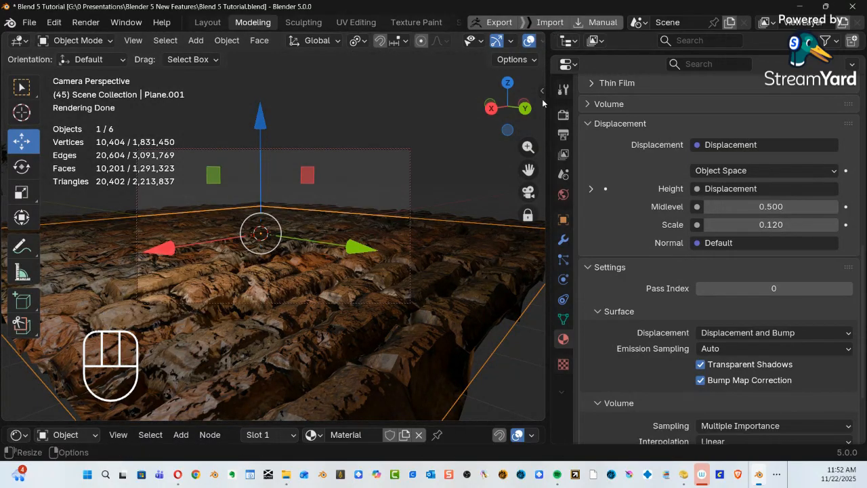
{"action": "key", "text": "n"}
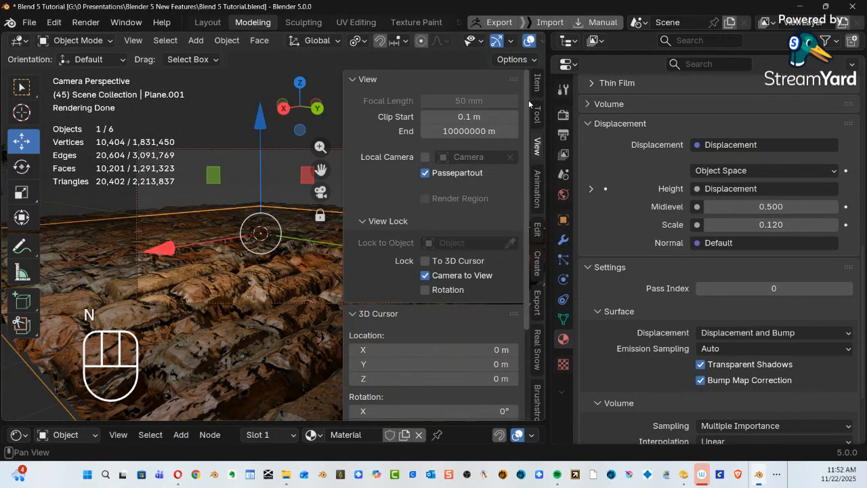
{"action": "left_click", "coordinate": [538, 149]}
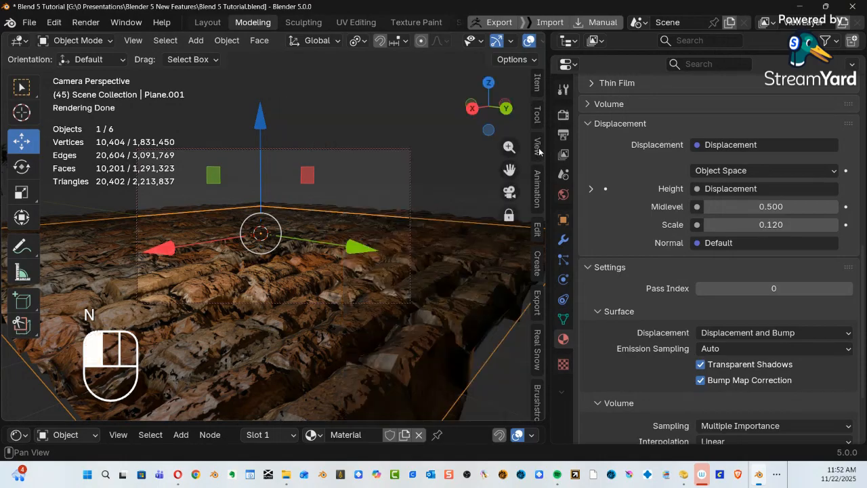
{"action": "left_click", "coordinate": [538, 147]}
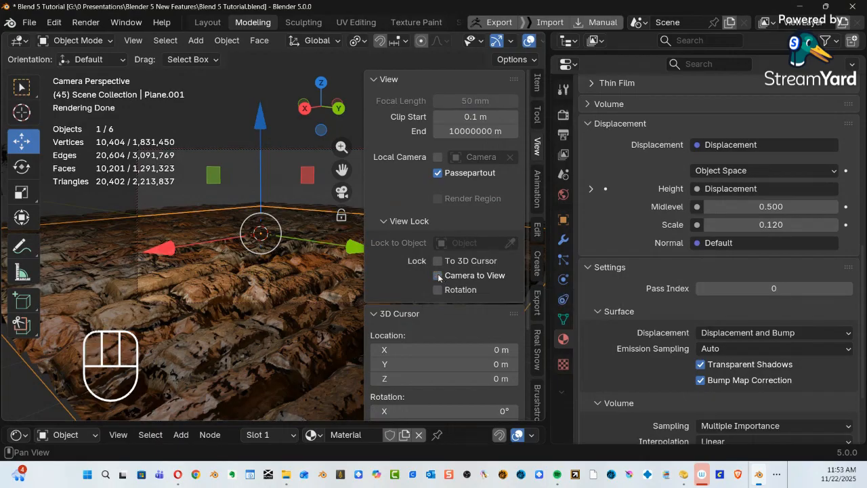
{"action": "key", "text": "n"}
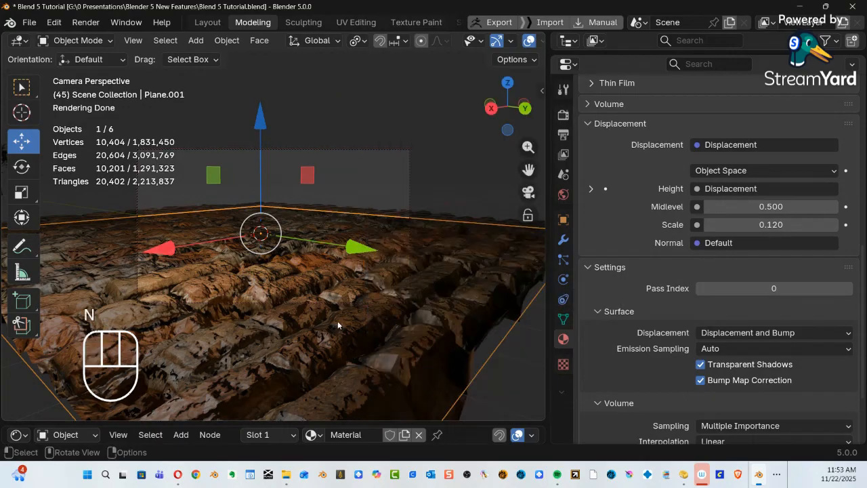
{"action": "middle_click_drag", "start_coordinate": [338, 325], "coordinate": [412, 261], "text": "ctrl+alt"}
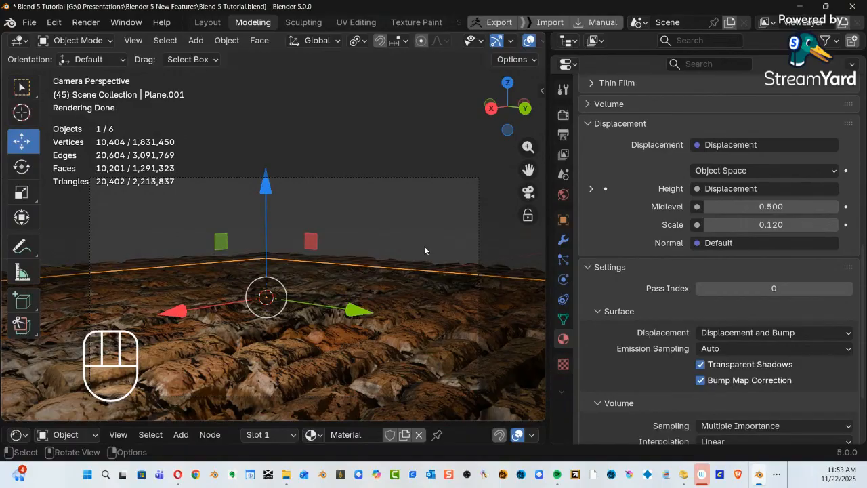
Enable Camera to View again and reframe the camera so the brick rows fill most of the frame.
{"action": "key", "text": "n"}
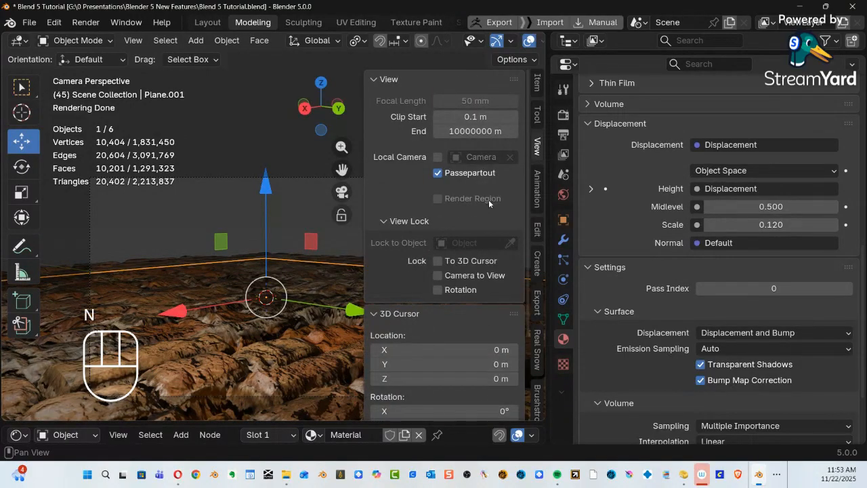
{"action": "left_click", "coordinate": [438, 275]}
{"action": "key", "text": "n"}
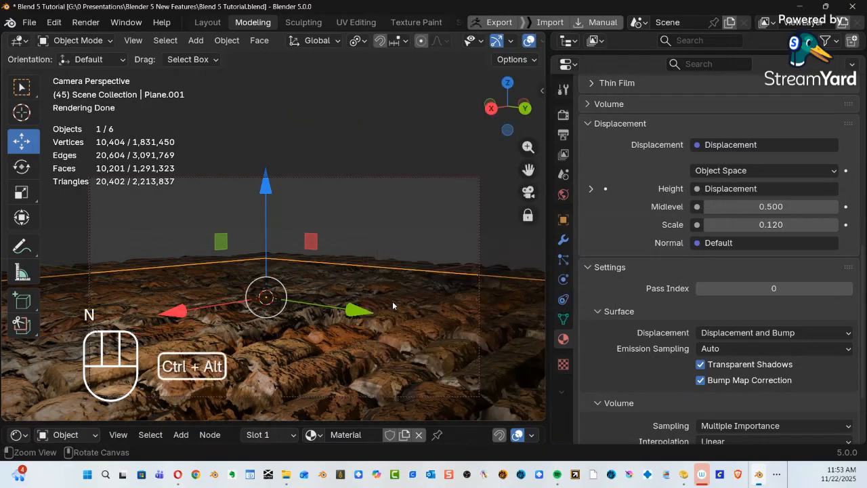
{"action": "middle_click_drag", "start_coordinate": [392, 301], "coordinate": [399, 277], "text": "ctrl+alt"}
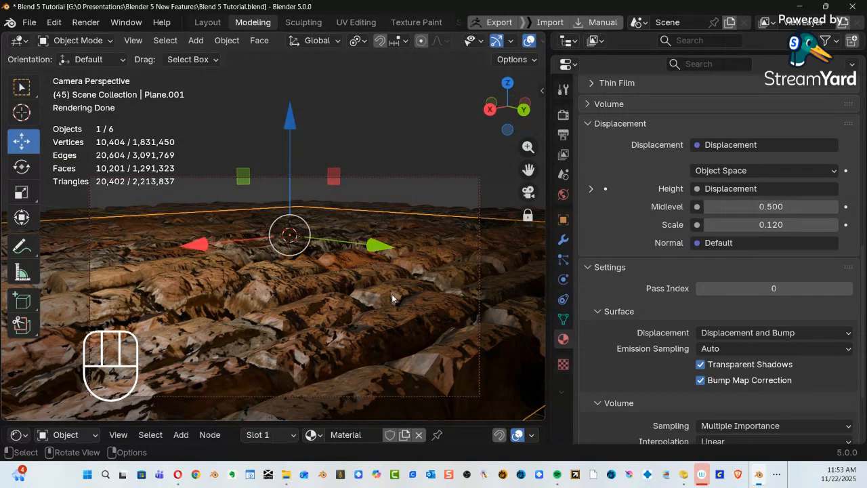
Switch to Poly Haven in the Opera browser, dismiss the support panel and open the Skies category of HDRIs.
{"action": "key", "text": "alt"}
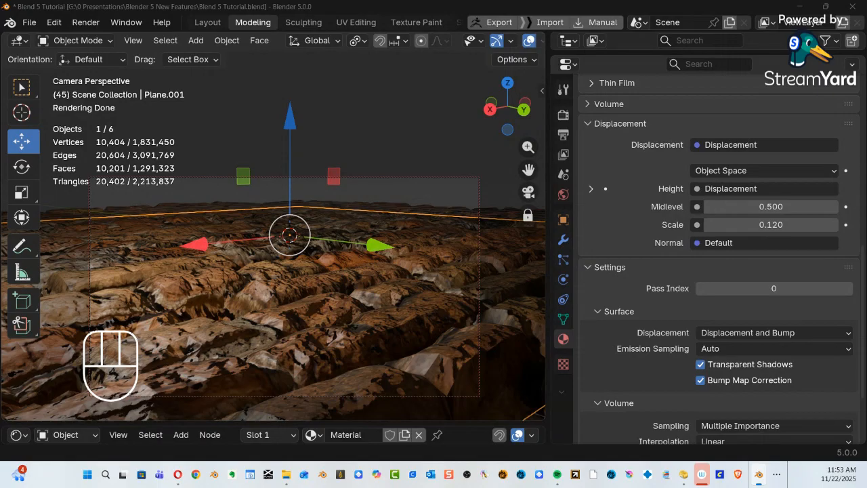
{"action": "key", "text": "alt+Tab"}
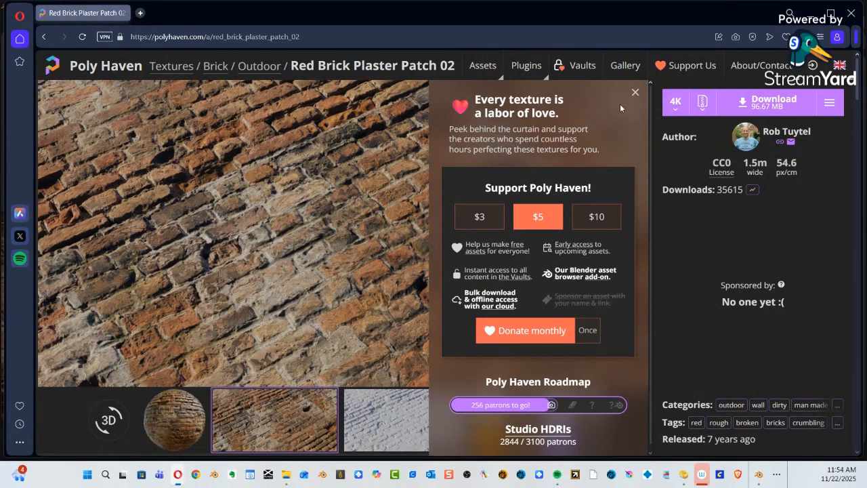
{"action": "left_click", "coordinate": [635, 92]}
{"action": "left_click", "coordinate": [483, 66]}
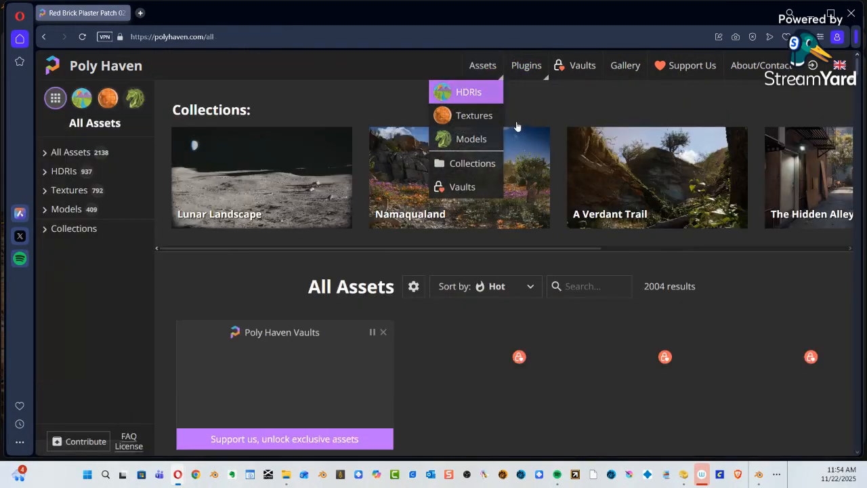
{"action": "mouse_move", "coordinate": [484, 71]}
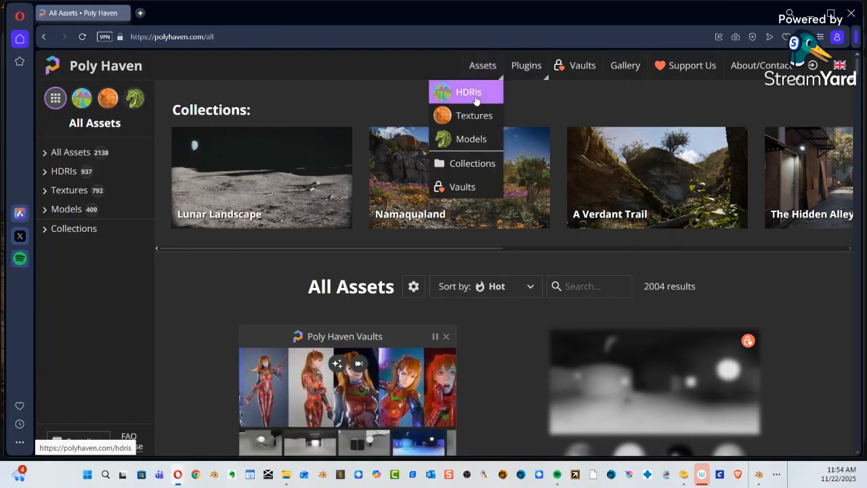
{"action": "left_click", "coordinate": [471, 90]}
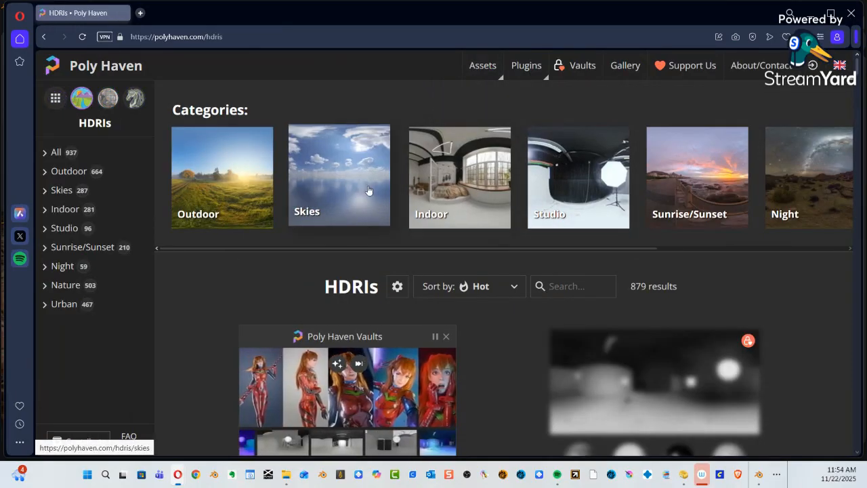
{"action": "left_click", "coordinate": [361, 192]}
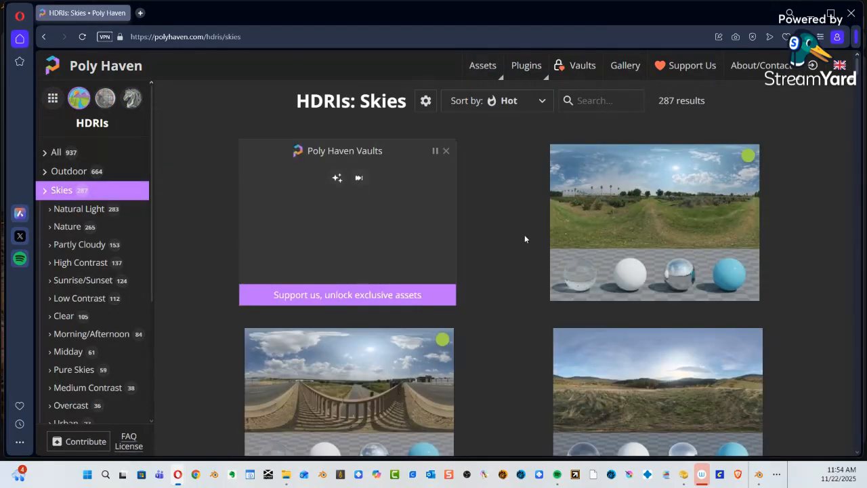
Open the Qwantani Sunset (Pure Sky) HDRI and save its 4K HDR file as qwantani_sunset_puresky_4k.hdr in the Images folder.
{"action": "scroll", "coordinate": [701, 291], "scroll_direction": "down", "scroll_amount": 3}
{"action": "scroll", "coordinate": [701, 291], "scroll_direction": "down", "scroll_amount": 5}
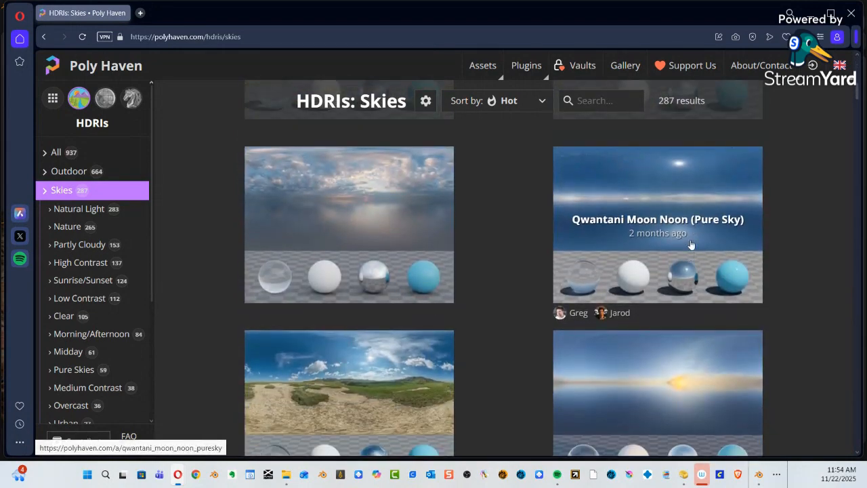
{"action": "left_click", "coordinate": [684, 374]}
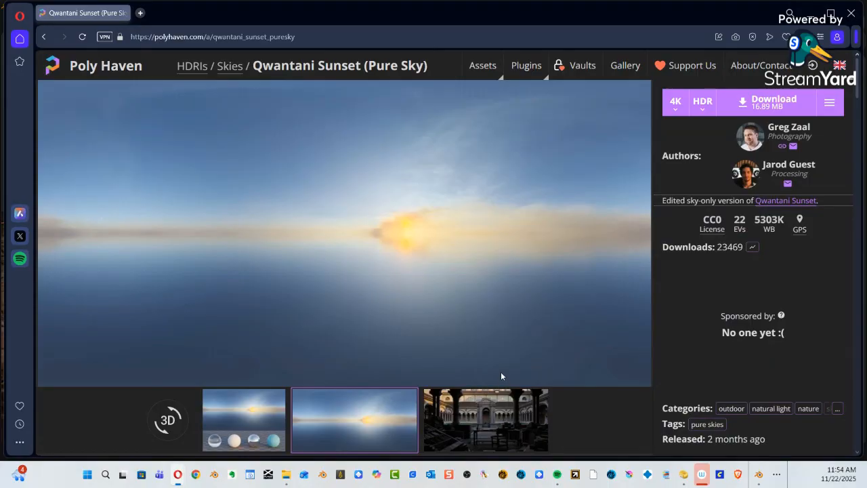
{"action": "left_click", "coordinate": [774, 103]}
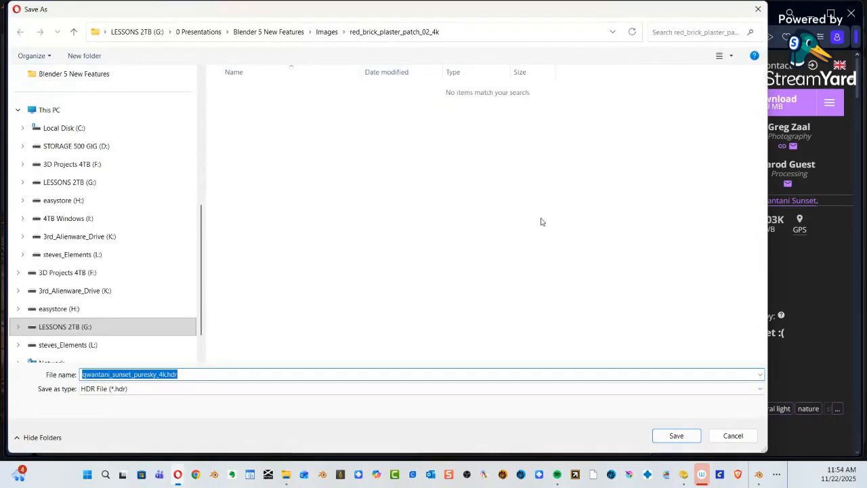
{"action": "left_click", "coordinate": [326, 32]}
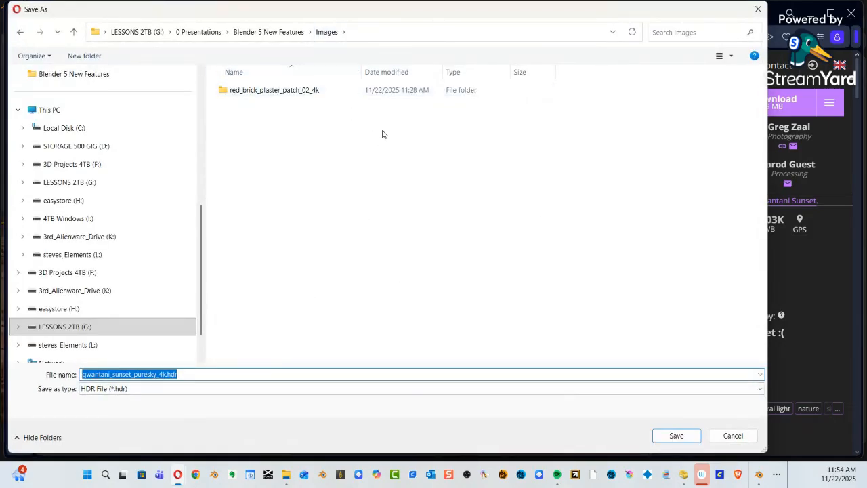
{"action": "left_click", "coordinate": [676, 436]}
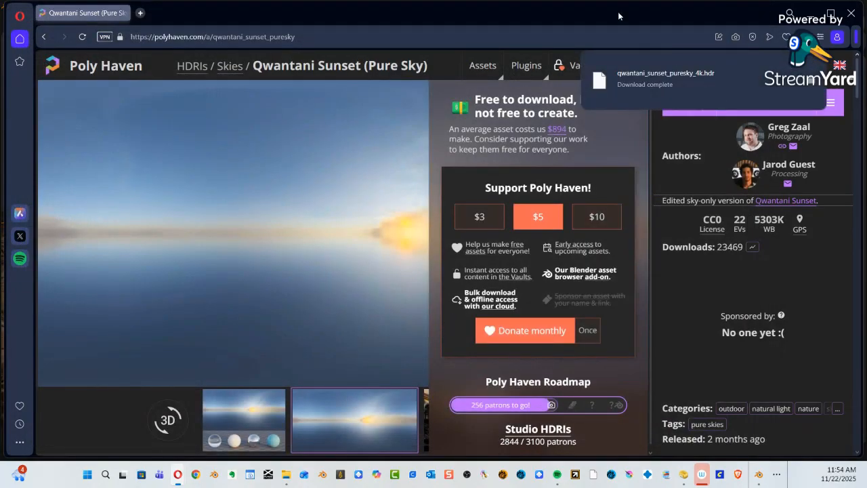
Return to Blender, enlarge the Shader Editor and switch its shader type to World.
{"action": "left_click", "coordinate": [810, 13]}
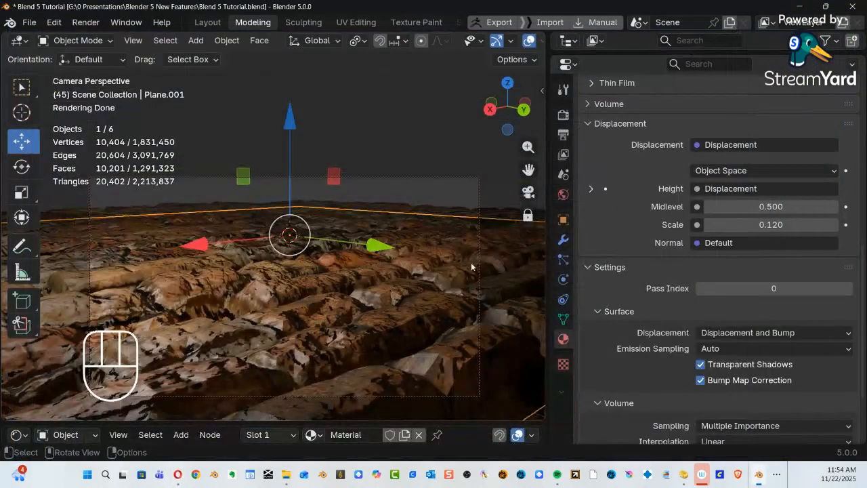
{"action": "left_click_drag", "start_coordinate": [354, 427], "coordinate": [421, 263]}
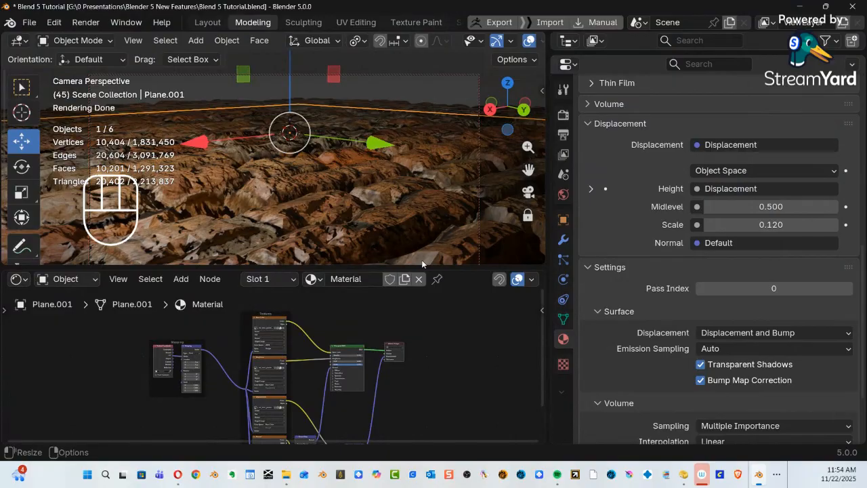
{"action": "left_click", "coordinate": [98, 282]}
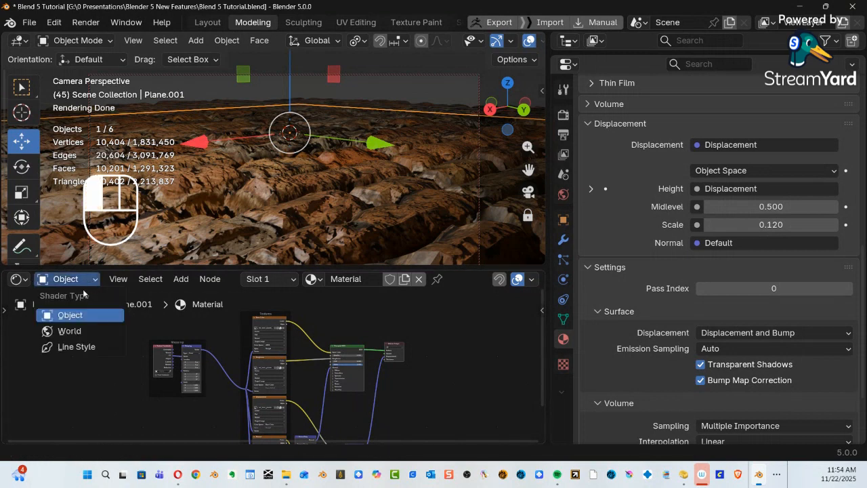
{"action": "left_click", "coordinate": [75, 332]}
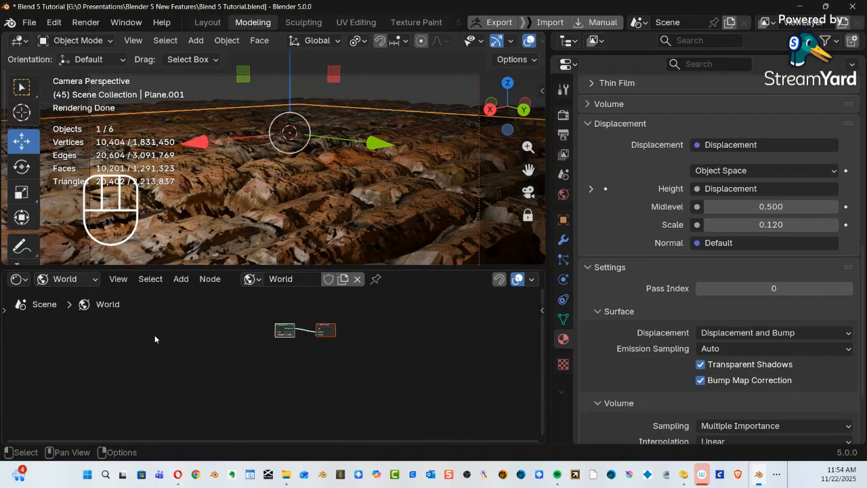
Frame the World nodes and add an Environment Texture with Mapping and Texture Coordinate nodes to the Background node's colour.
{"action": "key", "text": "KP_Enter"}
{"action": "key", "text": "KP_Decimal"}
{"action": "key", "text": "KP_Decimal"}
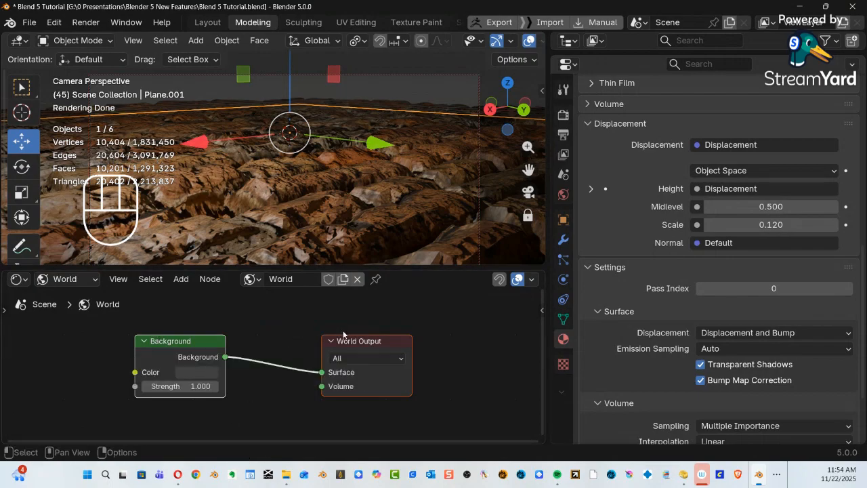
{"action": "left_click", "coordinate": [378, 342]}
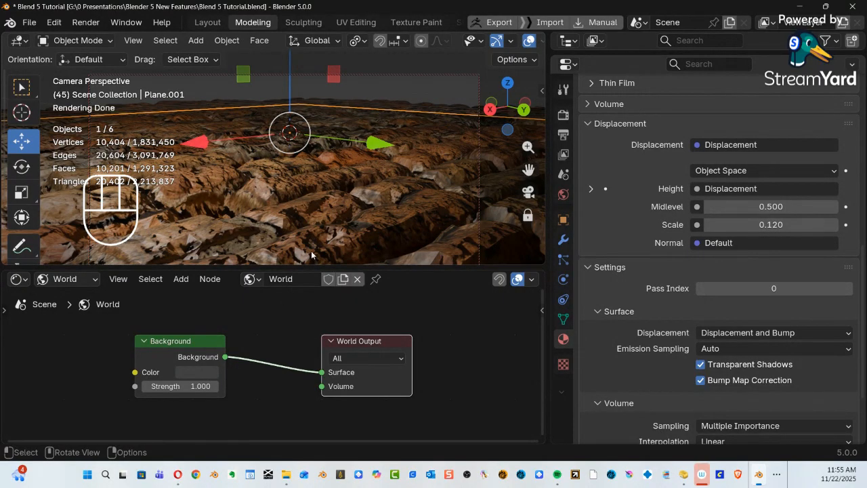
{"action": "left_click", "coordinate": [203, 359]}
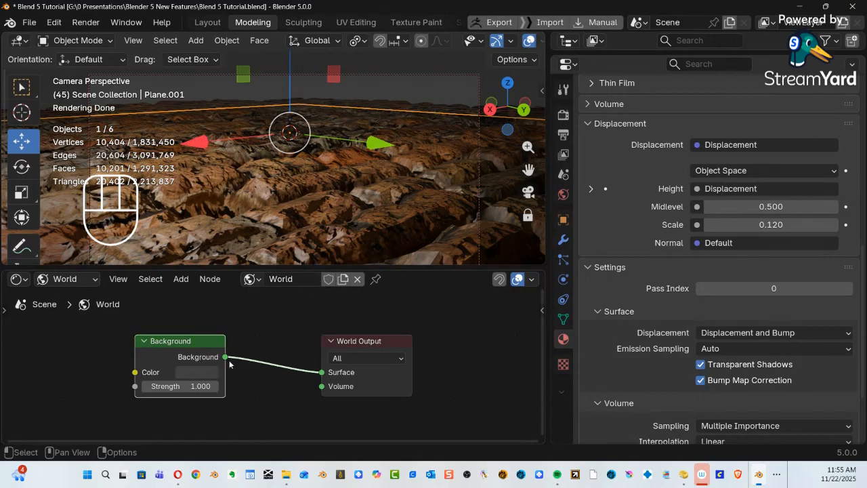
{"action": "key", "text": "ctrl"}
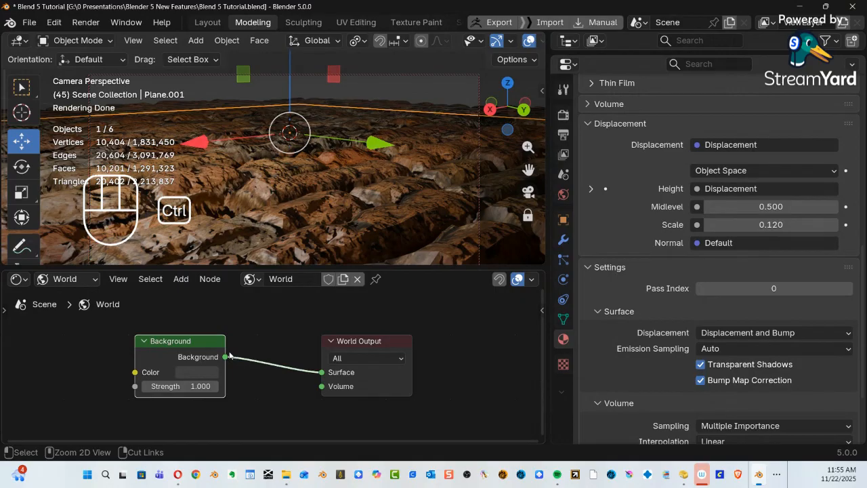
{"action": "key", "text": "ctrl+t"}
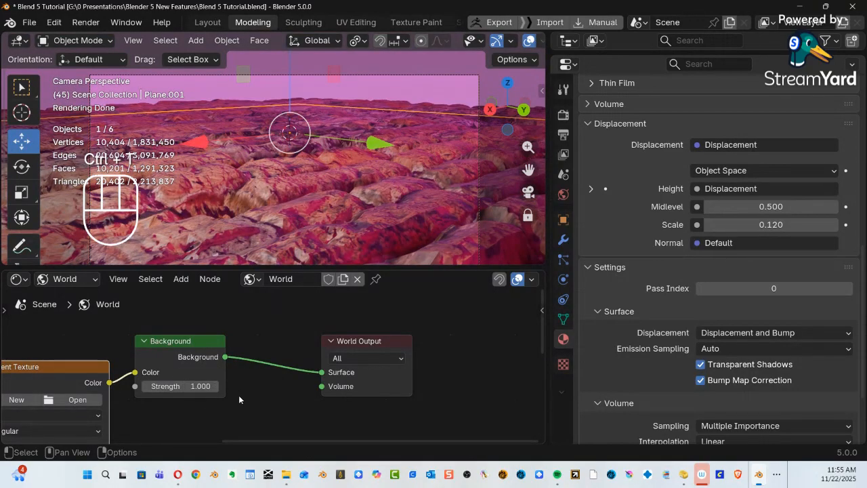
Load qwantani_sunset_puresky_4k.hdr from the Images folder into the Environment Texture node.
{"action": "middle_click_drag", "start_coordinate": [239, 395], "coordinate": [424, 372], "text": "ctrl+alt"}
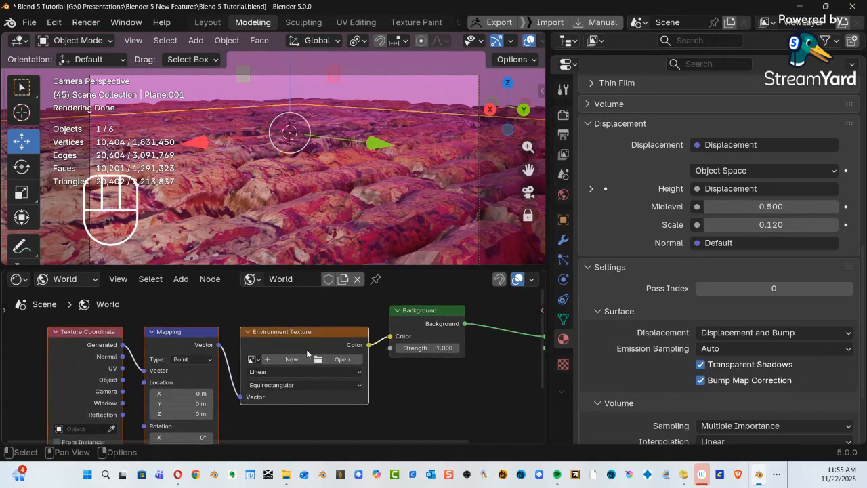
{"action": "middle_click_drag", "start_coordinate": [285, 373], "coordinate": [363, 353], "text": "alt+shift"}
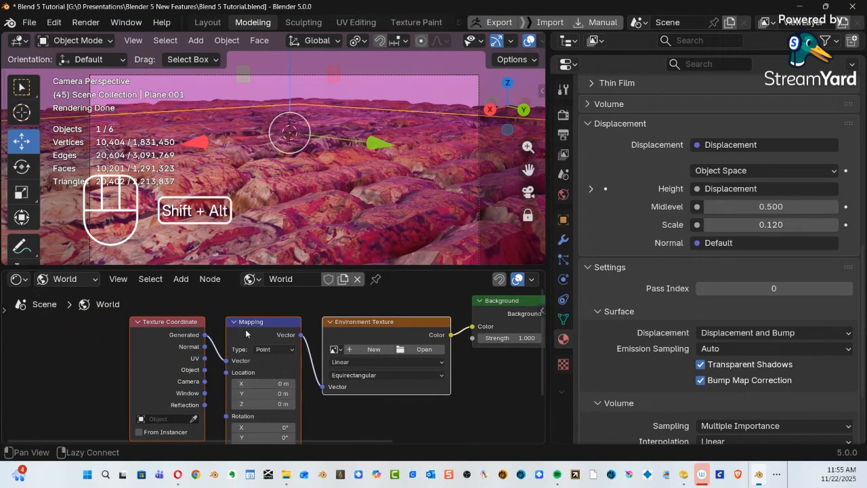
{"action": "middle_click_drag", "start_coordinate": [355, 424], "coordinate": [226, 427], "text": "alt+shift"}
{"action": "middle_click_drag", "start_coordinate": [320, 416], "coordinate": [325, 379], "text": "ctrl+alt"}
{"action": "left_click", "coordinate": [318, 348]}
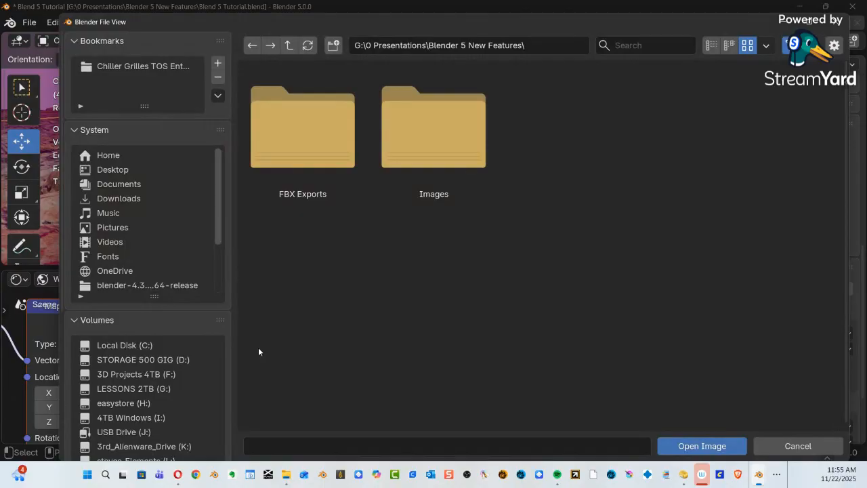
{"action": "double_click", "coordinate": [423, 170]}
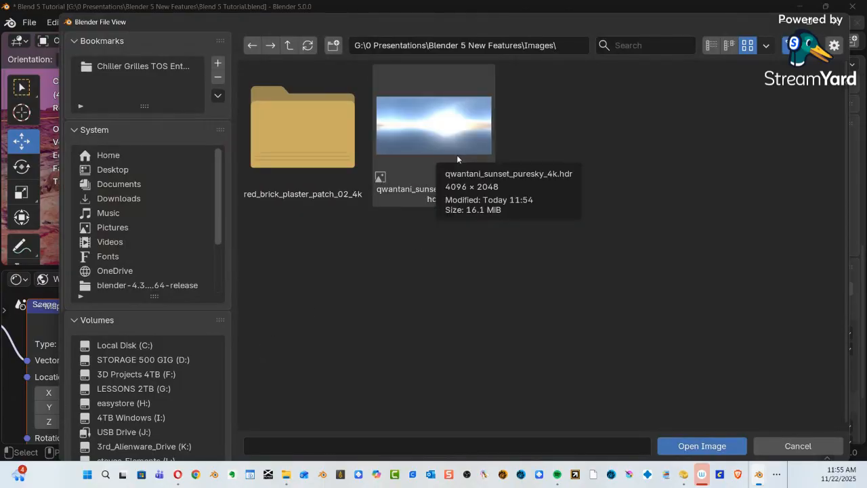
{"action": "double_click", "coordinate": [448, 144]}
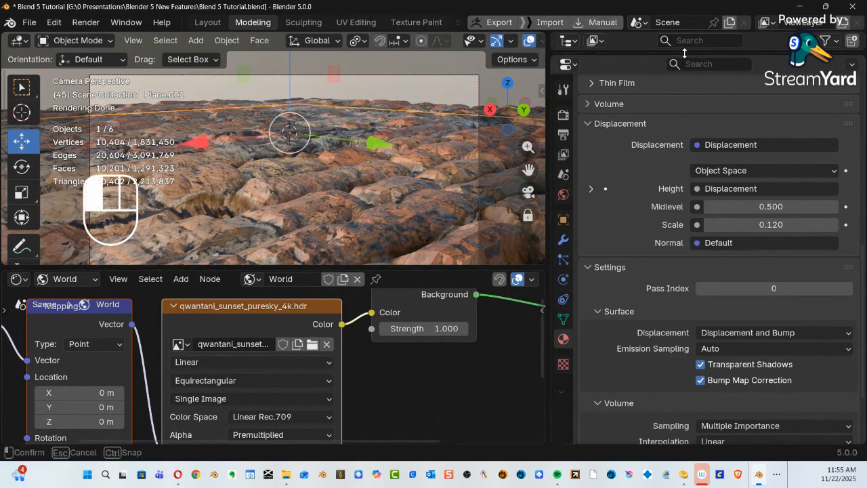
Enlarge the Outliner, disable the Point light in viewports and examine the HDRI lighting on the brick plane.
{"action": "left_click_drag", "start_coordinate": [684, 50], "coordinate": [687, 376]}
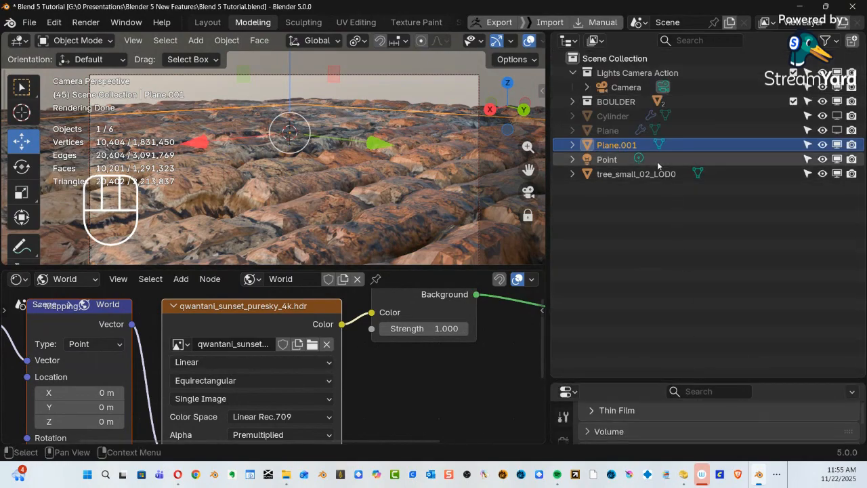
{"action": "left_click", "coordinate": [838, 159]}
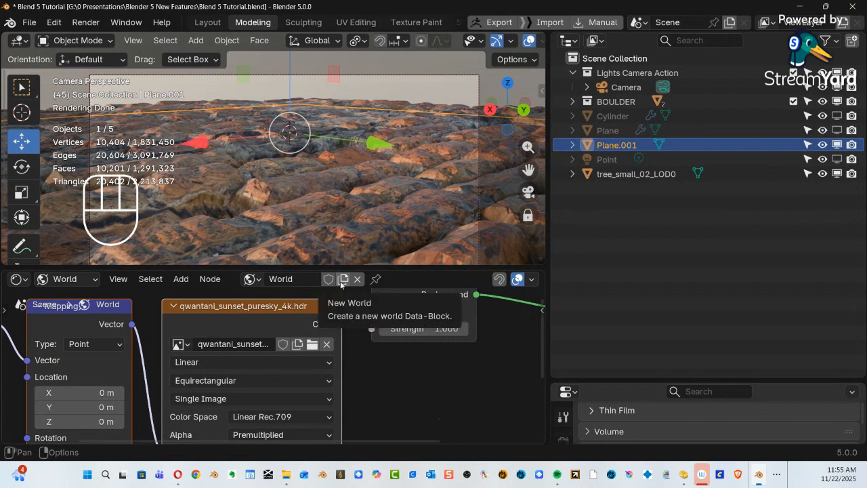
{"action": "key", "text": "shift+alt"}
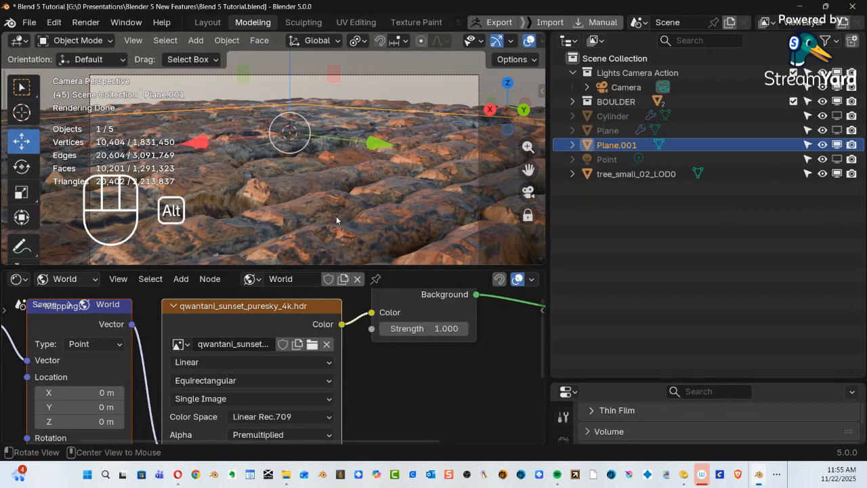
{"action": "middle_click_drag", "start_coordinate": [336, 216], "coordinate": [366, 191], "text": "ctrl"}
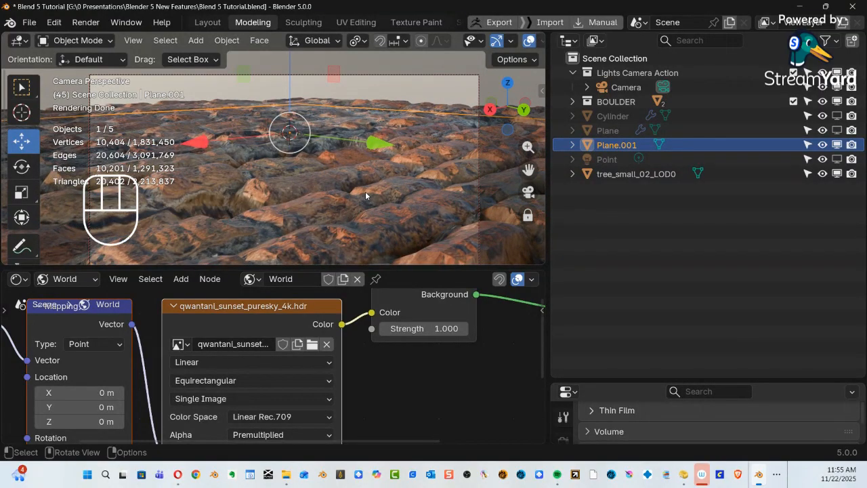
{"action": "key", "text": "KP_0"}
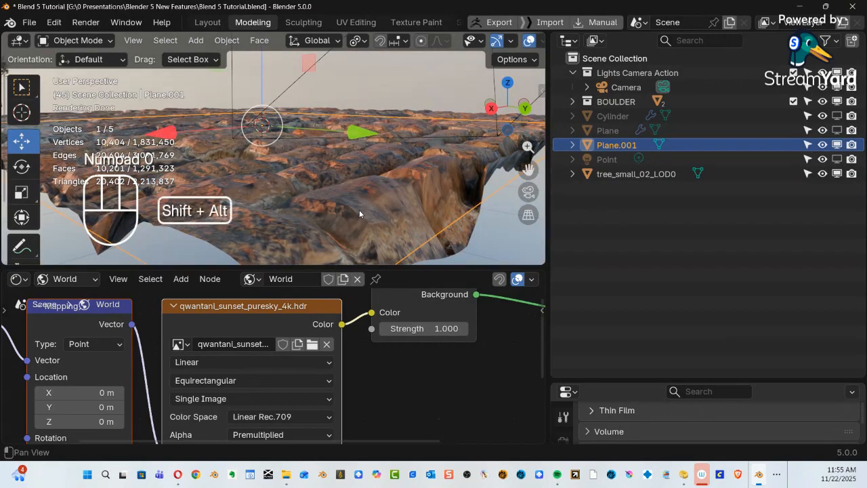
{"action": "mouse_move", "coordinate": [360, 211]}
{"action": "middle_mouse_down", "text": "alt+shift"}
{"action": "mouse_move", "coordinate": [338, 221]}
{"action": "mouse_move", "coordinate": [351, 209]}
{"action": "middle_mouse_up", "text": "alt+shift"}
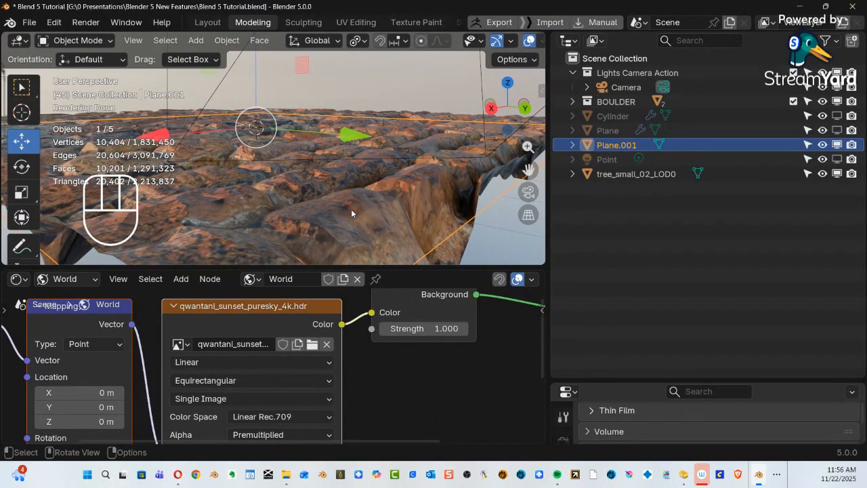
{"action": "key", "text": "KP_0"}
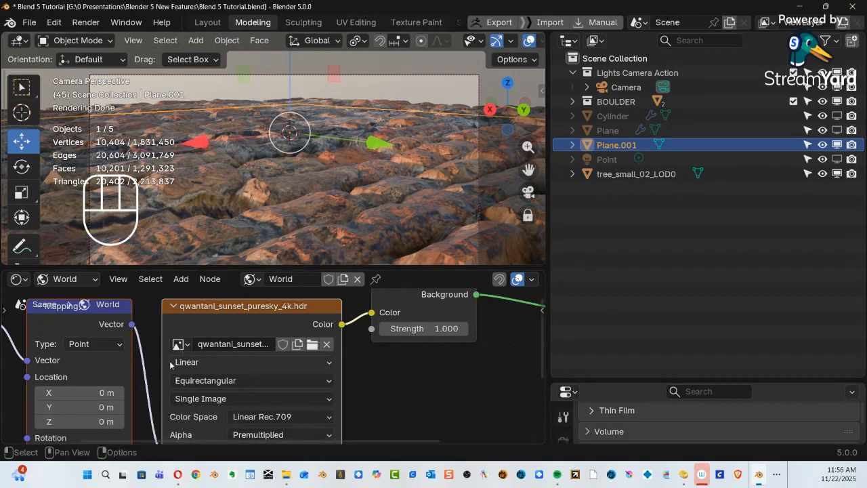
Change the Shader Editor area to a 3D Viewport, angle it over the brick plane in Rendered shading and deselect the plane.
{"action": "left_click", "coordinate": [19, 278]}
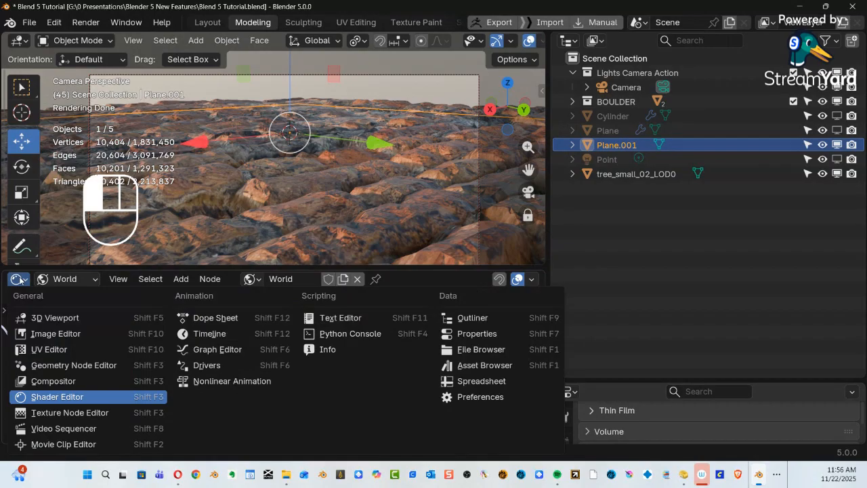
{"action": "left_click", "coordinate": [51, 317]}
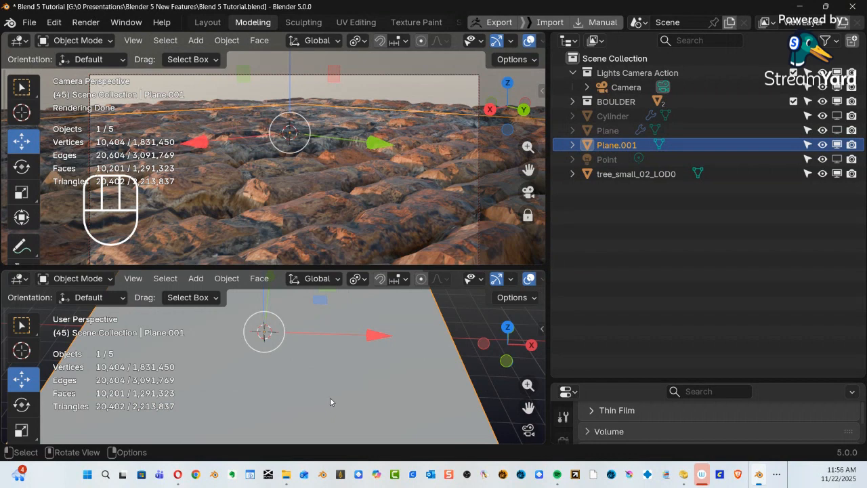
{"action": "middle_click_drag", "start_coordinate": [318, 410], "coordinate": [314, 389], "text": "alt"}
{"action": "left_click_drag", "start_coordinate": [313, 357], "coordinate": [334, 393], "text": "alt+shift"}
{"action": "key", "text": "z"}
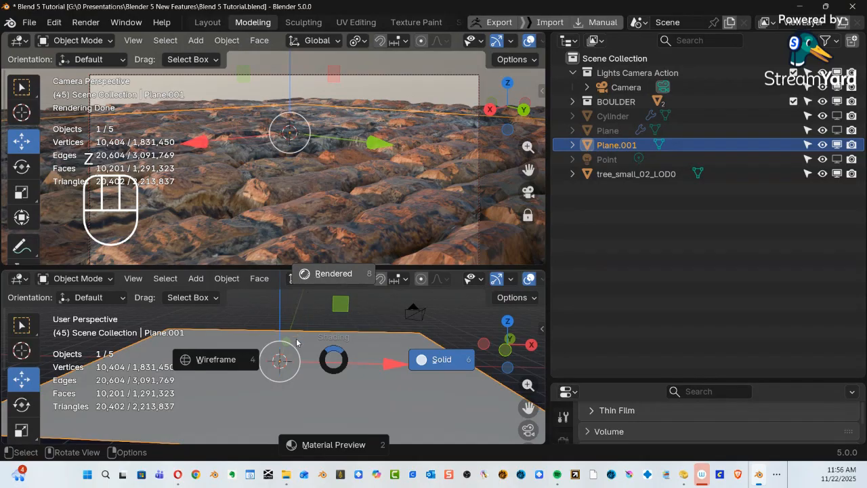
{"action": "left_click", "coordinate": [415, 366]}
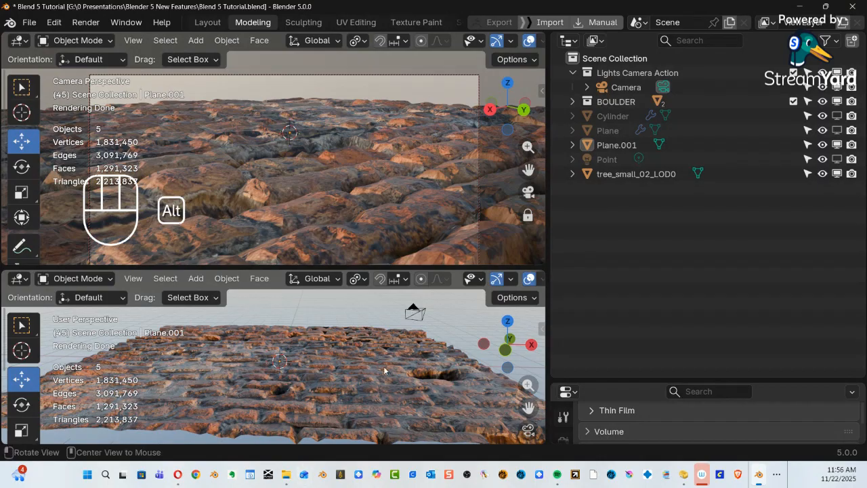
{"action": "mouse_move", "coordinate": [383, 387]}
{"action": "middle_mouse_down", "text": "alt"}
{"action": "mouse_move", "coordinate": [335, 374]}
{"action": "mouse_move", "coordinate": [341, 381]}
{"action": "mouse_move", "coordinate": [338, 353]}
{"action": "mouse_move", "coordinate": [405, 319]}
{"action": "mouse_move", "coordinate": [395, 336]}
{"action": "mouse_move", "coordinate": [354, 330]}
{"action": "mouse_move", "coordinate": [372, 377]}
{"action": "middle_mouse_up", "text": "alt"}
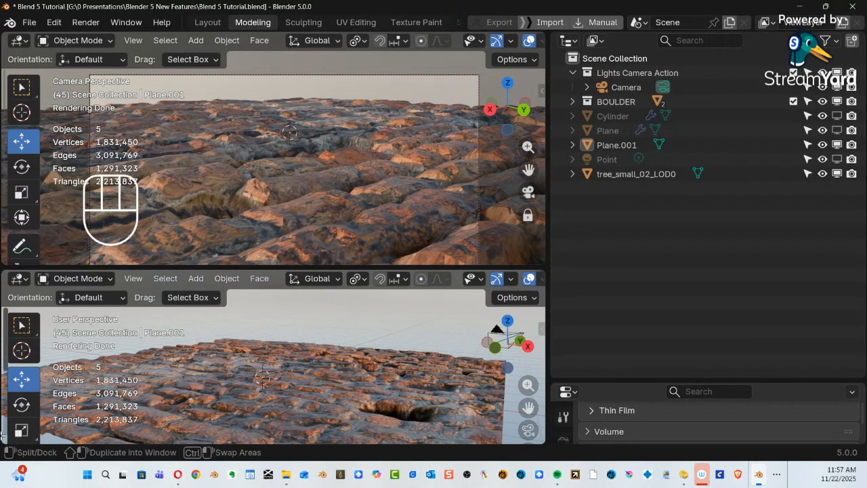
Split the lower viewport vertically and turn the new narrow area into a Shader Editor showing the World nodes.
{"action": "left_click_drag", "start_coordinate": [3, 438], "coordinate": [173, 439]}
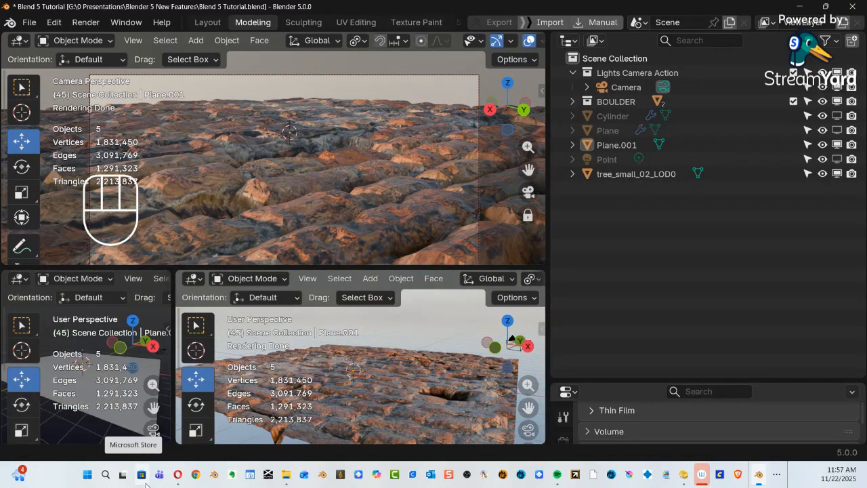
{"action": "left_click_drag", "start_coordinate": [175, 402], "coordinate": [213, 415]}
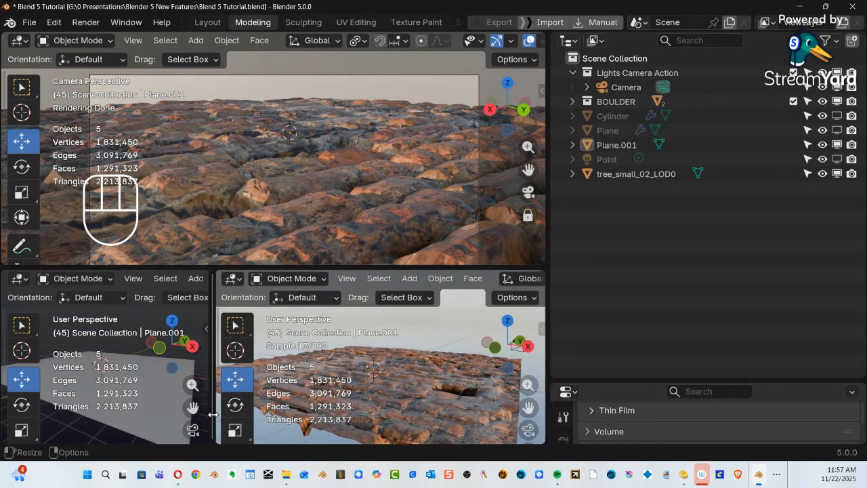
{"action": "left_click", "coordinate": [21, 279]}
{"action": "left_click", "coordinate": [39, 399]}
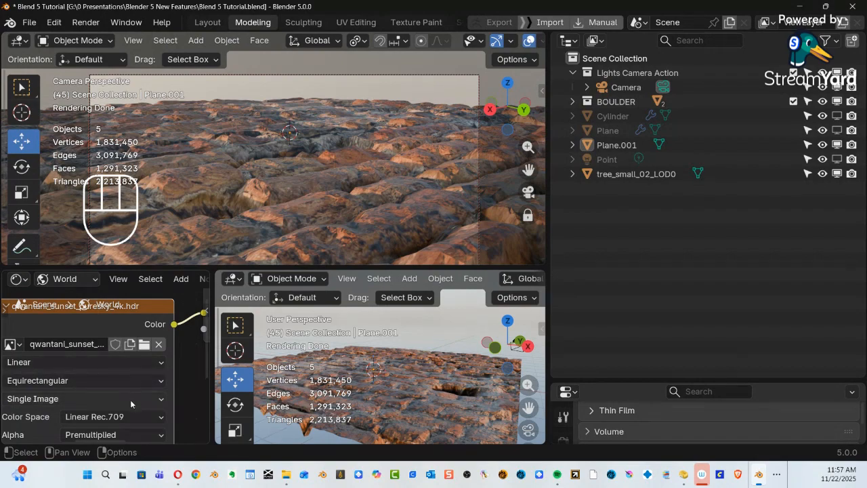
Rotate the sky HDRI by trying a Mapping node Z rotation of 149° and settling on 335°.
{"action": "middle_click_drag", "start_coordinate": [142, 383], "coordinate": [47, 364], "text": "ctrl+alt"}
{"action": "middle_click_drag", "start_coordinate": [112, 366], "coordinate": [134, 348]}
{"action": "middle_click_drag", "start_coordinate": [138, 358], "coordinate": [197, 314], "text": "ctrl+alt"}
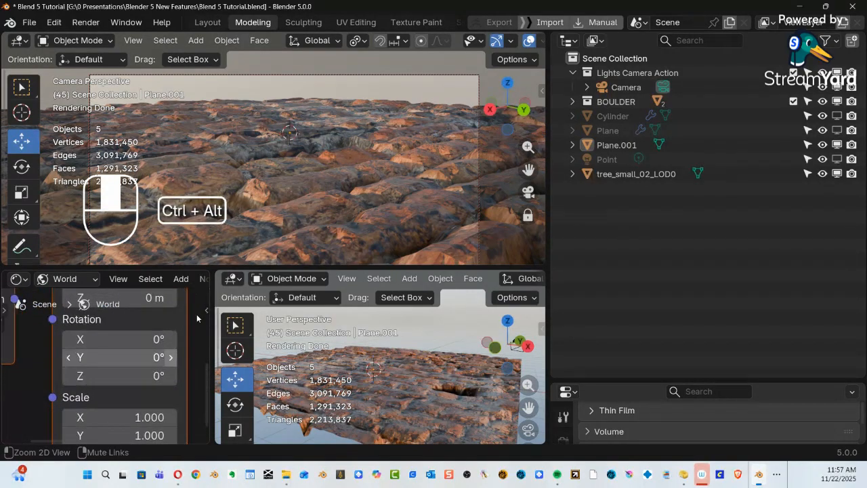
{"action": "middle_click_drag", "start_coordinate": [165, 351], "coordinate": [108, 351], "text": "alt+shift"}
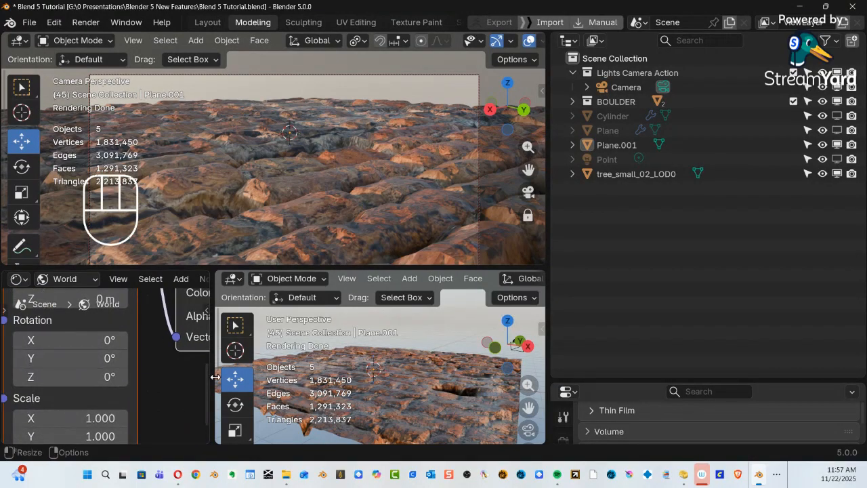
{"action": "left_click_drag", "start_coordinate": [215, 378], "coordinate": [183, 383]}
{"action": "middle_click_drag", "start_coordinate": [86, 397], "coordinate": [115, 402], "text": "alt+shift"}
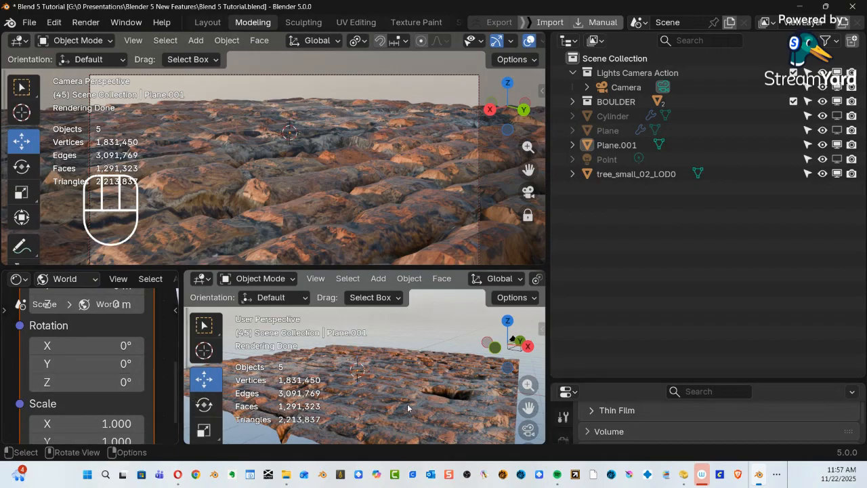
{"action": "middle_click_drag", "start_coordinate": [397, 410], "coordinate": [415, 406]}
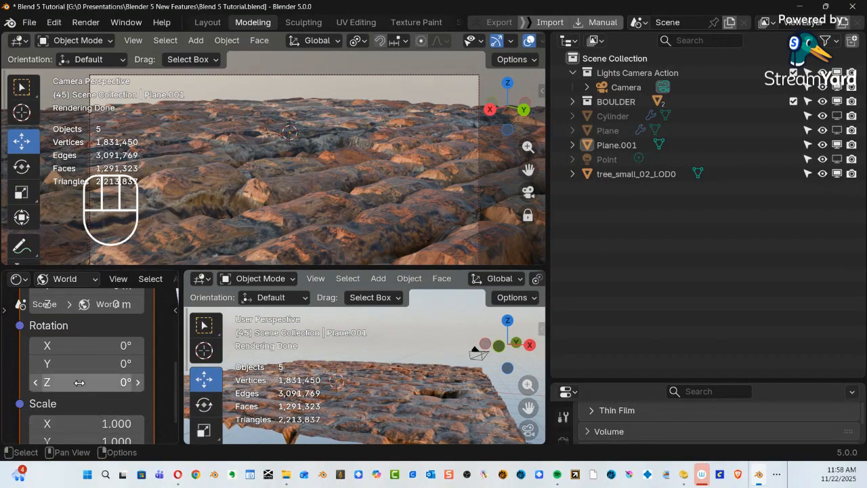
{"action": "left_click_drag", "start_coordinate": [78, 382], "coordinate": [37, 393]}
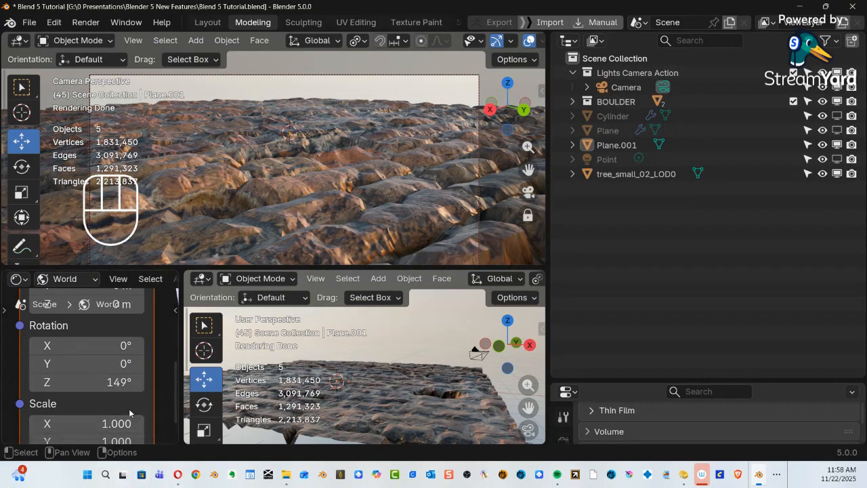
{"action": "left_click_drag", "start_coordinate": [86, 383], "coordinate": [36, 393]}
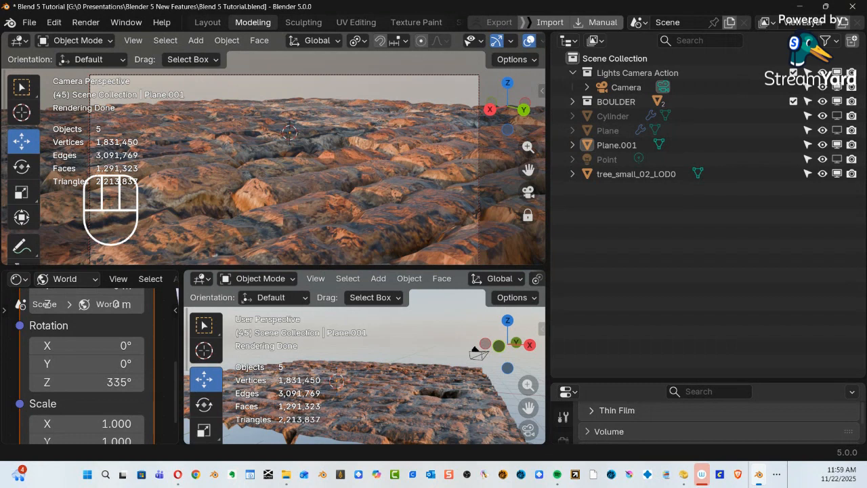
Examine the relit bricks from above and at a low angle in the lower rendered viewport, and select the brick plane.
{"action": "key", "text": "ctrl+alt"}
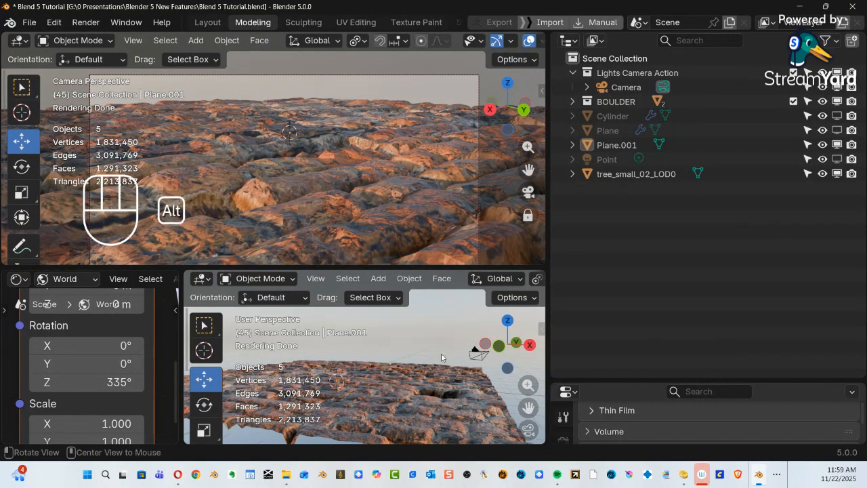
{"action": "middle_click_drag", "start_coordinate": [441, 353], "coordinate": [413, 290]}
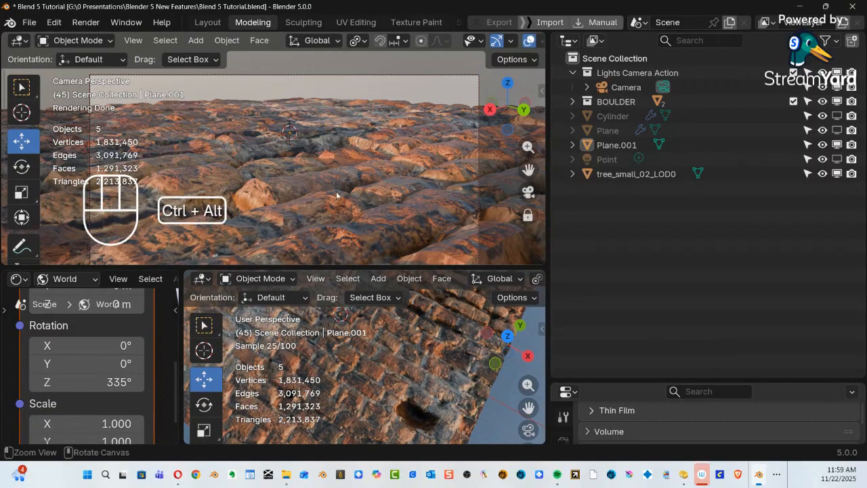
{"action": "left_click_drag", "start_coordinate": [443, 340], "coordinate": [410, 389], "text": "ctrl+alt"}
{"action": "mouse_move", "coordinate": [388, 359]}
{"action": "left_mouse_down", "text": "alt+shift"}
{"action": "mouse_move", "coordinate": [400, 414]}
{"action": "mouse_move", "coordinate": [434, 314]}
{"action": "mouse_move", "coordinate": [402, 379]}
{"action": "mouse_move", "coordinate": [394, 373]}
{"action": "mouse_move", "coordinate": [400, 358]}
{"action": "mouse_move", "coordinate": [425, 345]}
{"action": "mouse_move", "coordinate": [404, 381]}
{"action": "mouse_move", "coordinate": [399, 364]}
{"action": "mouse_move", "coordinate": [392, 370]}
{"action": "left_mouse_up", "text": "alt+shift"}
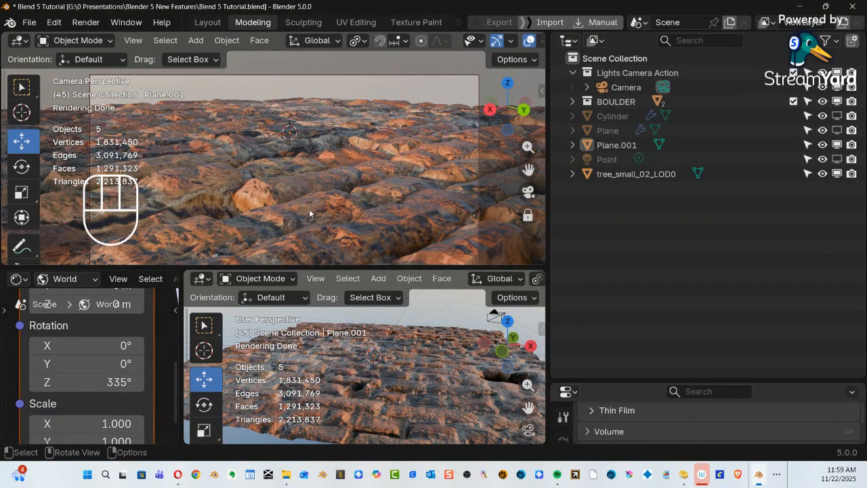
{"action": "left_click", "coordinate": [296, 193]}
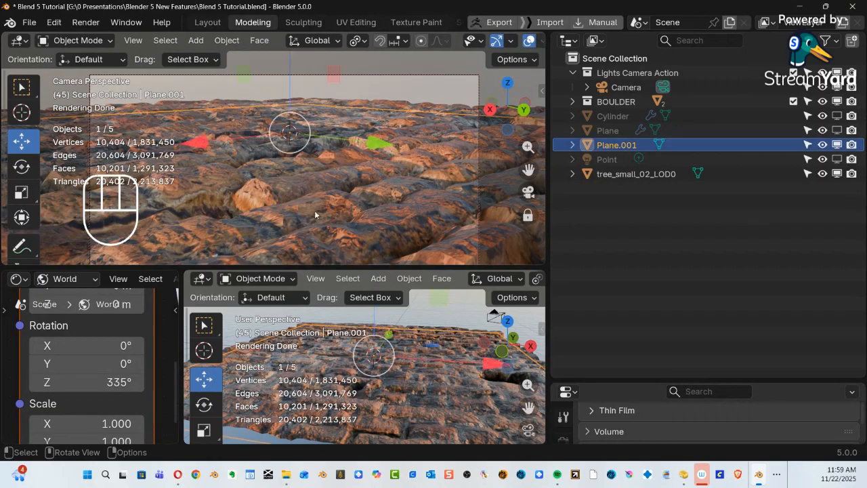
Enlarge the Properties editor, collapse the material's Displacement section and add a Subdivision Surface modifier to the brick plane.
{"action": "left_click_drag", "start_coordinate": [601, 381], "coordinate": [600, 181]}
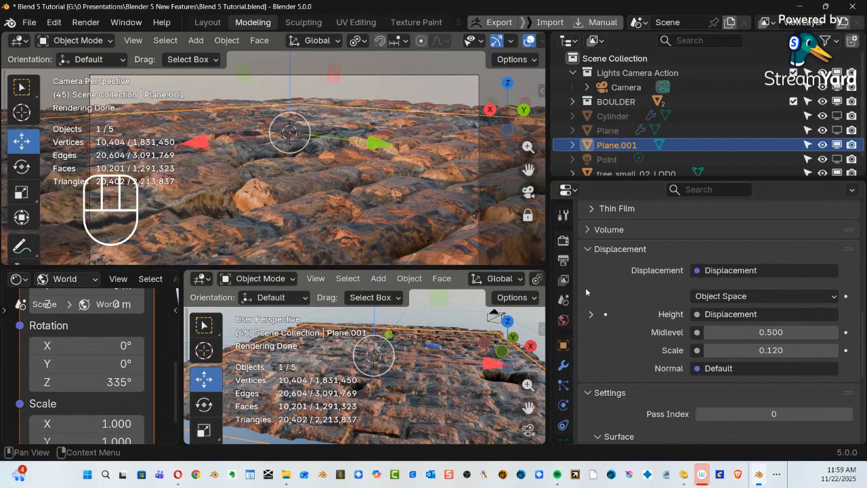
{"action": "left_click", "coordinate": [590, 249]}
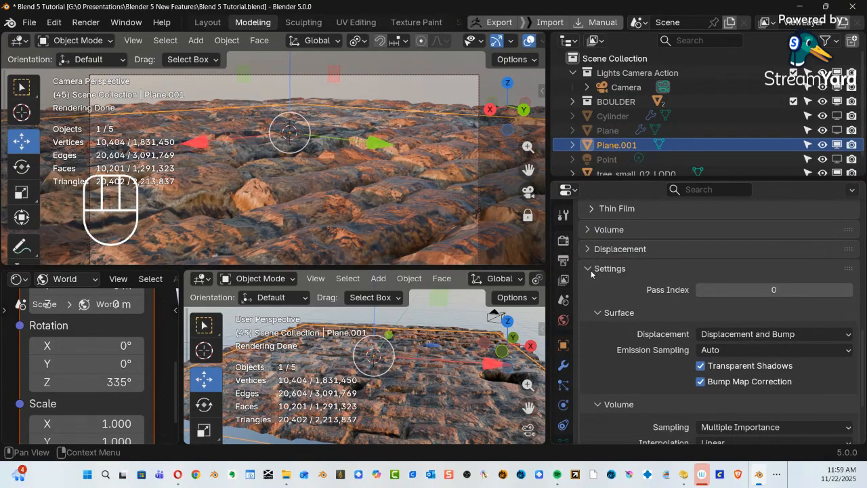
{"action": "left_click", "coordinate": [565, 366]}
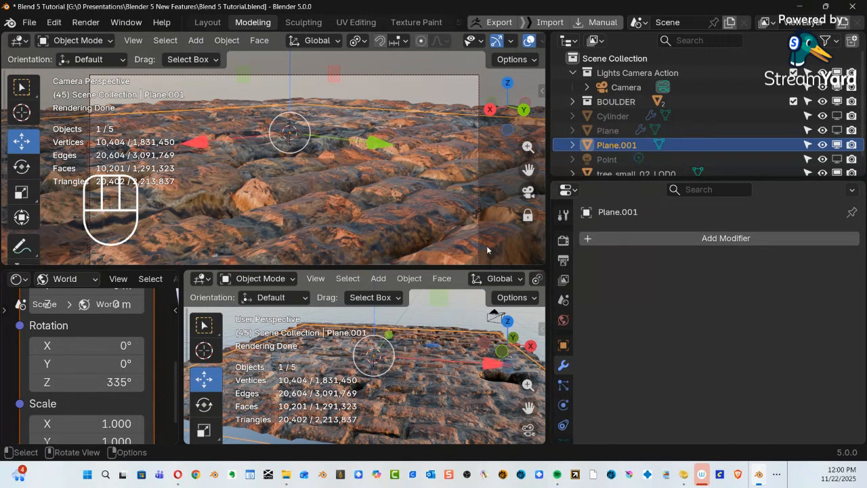
{"action": "left_click", "coordinate": [710, 241]}
{"action": "mouse_move", "coordinate": [707, 239]}
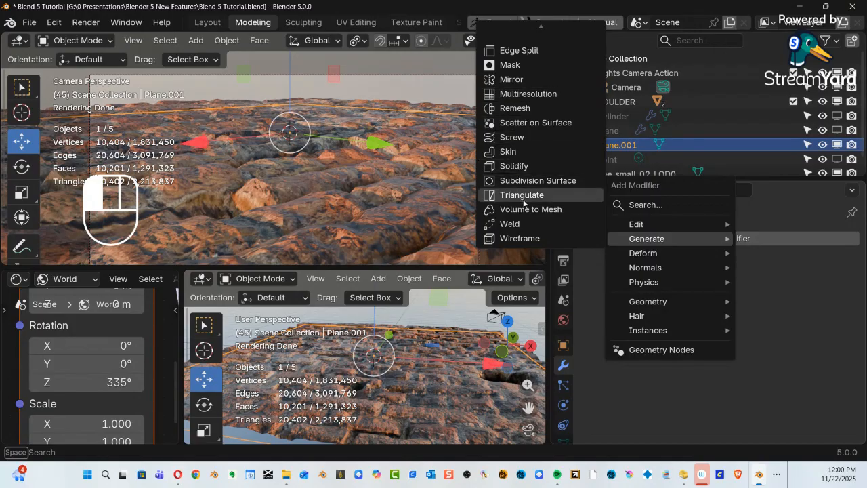
{"action": "left_click", "coordinate": [537, 181]}
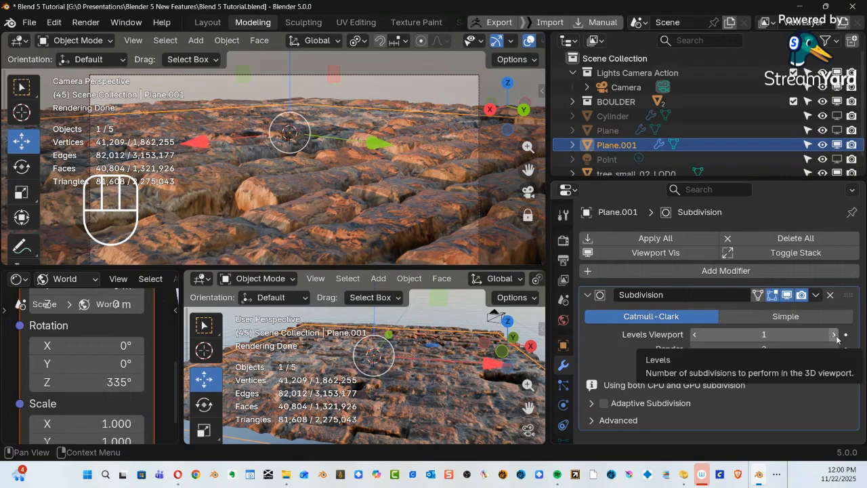
Set both the viewport and render levels of the plane's Subdivision modifier to 3.
{"action": "left_click", "coordinate": [835, 335]}
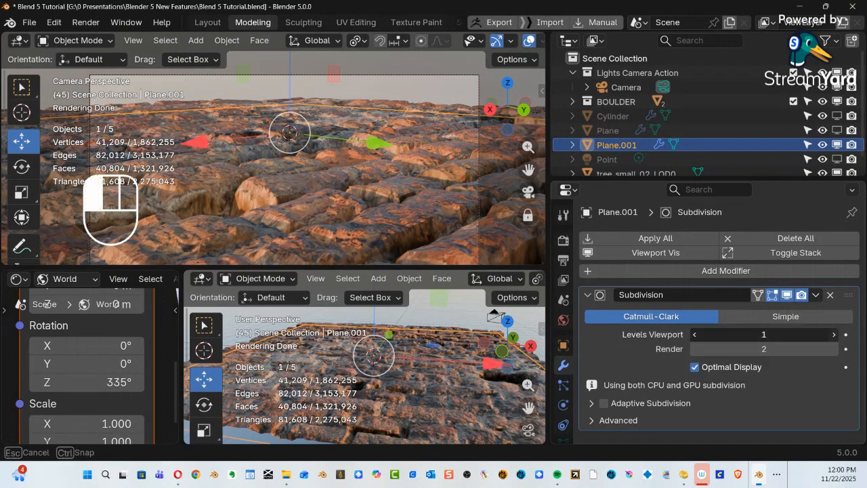
{"action": "left_click", "coordinate": [835, 335]}
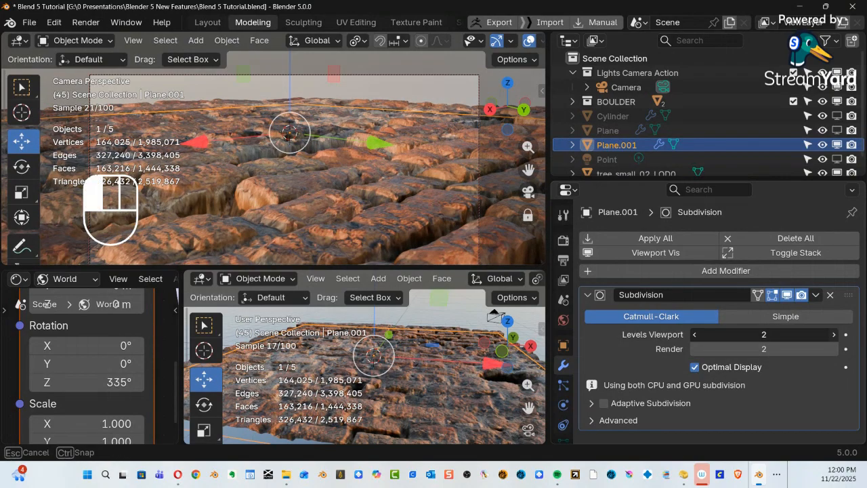
{"action": "left_click", "coordinate": [835, 349]}
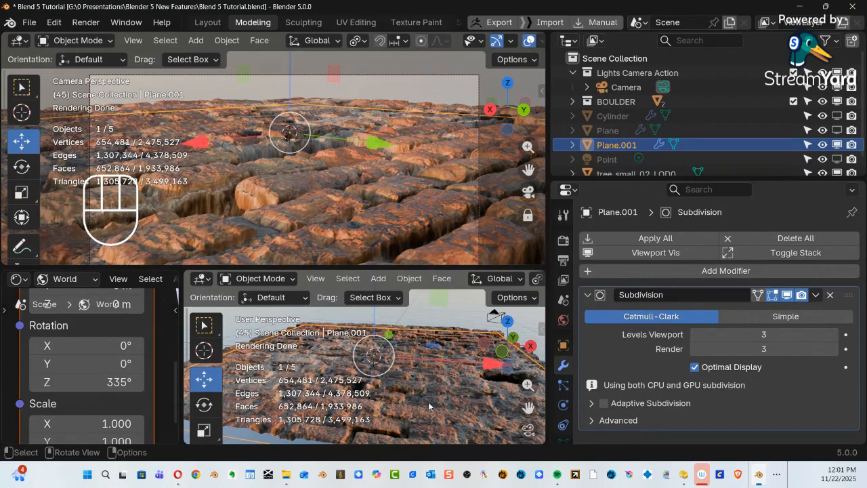
Widen the lower 3D viewport to view the whole brick plane, and enable Adaptive Subdivision on its Subdivision modifier.
{"action": "middle_click_drag", "start_coordinate": [463, 372], "coordinate": [430, 402], "text": "ctrl+alt"}
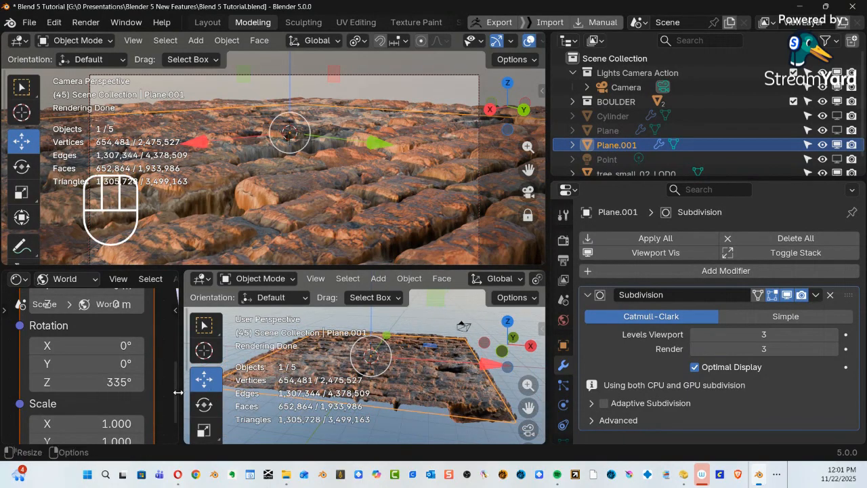
{"action": "left_click_drag", "start_coordinate": [183, 392], "coordinate": [52, 390]}
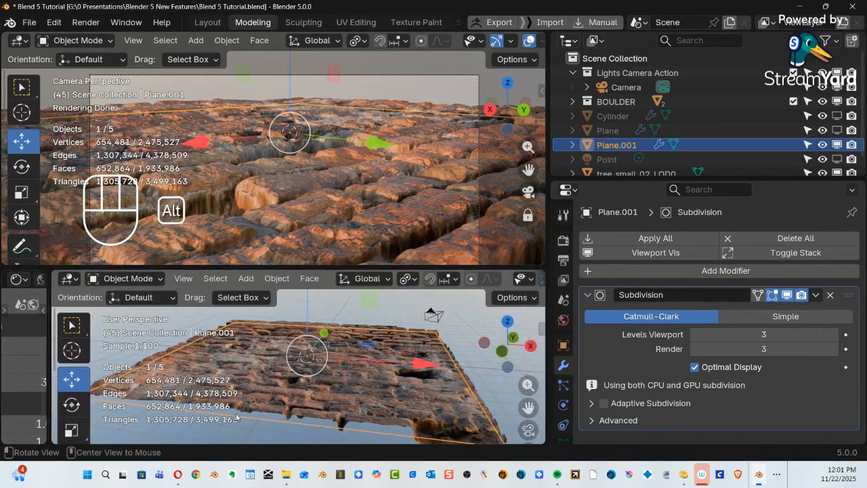
{"action": "middle_click", "coordinate": [390, 371], "text": "alt"}
{"action": "middle_click_drag", "start_coordinate": [391, 370], "coordinate": [306, 402], "text": "alt"}
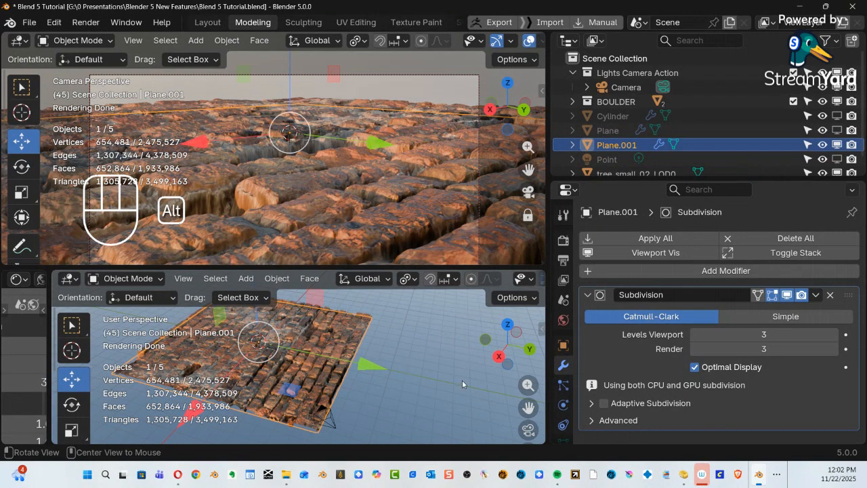
{"action": "left_click", "coordinate": [603, 404]}
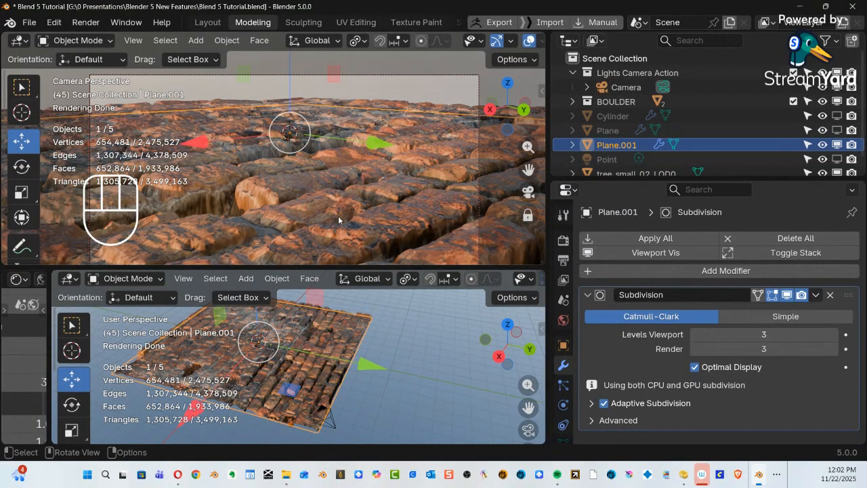
{"action": "key", "text": "ctrl+alt"}
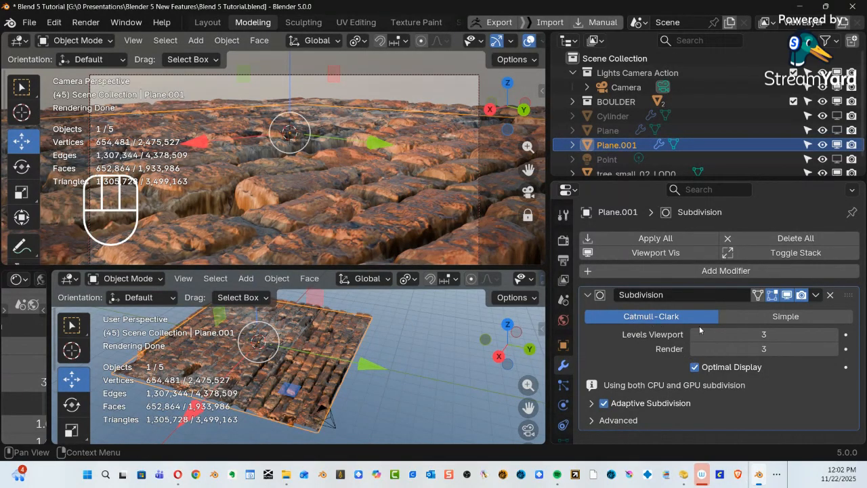
{"action": "left_click", "coordinate": [588, 295]}
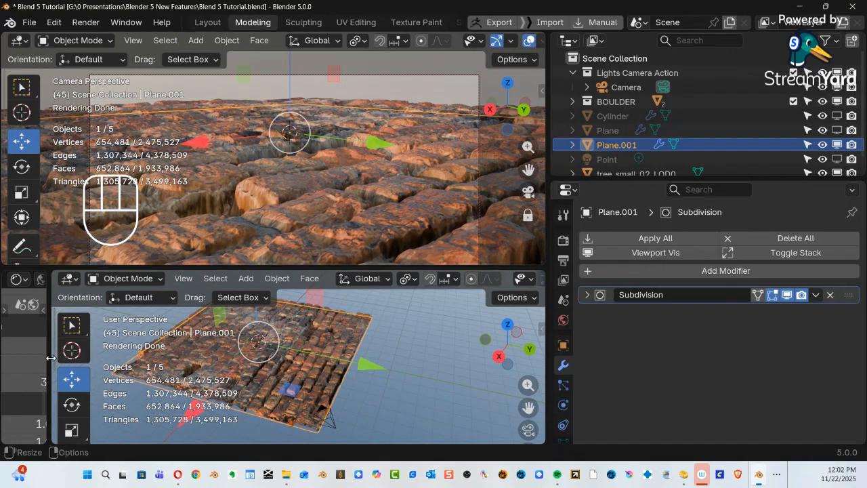
Widen the Shader Editor and switch it from the World nodes to the brick plane's Object material nodes.
{"action": "left_click_drag", "start_coordinate": [50, 358], "coordinate": [449, 358]}
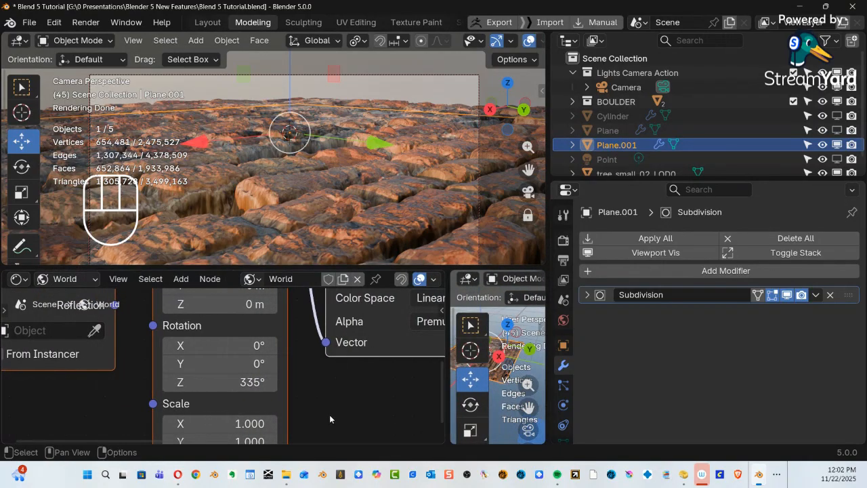
{"action": "scroll", "coordinate": [330, 415], "scroll_direction": "down", "scroll_amount": 2}
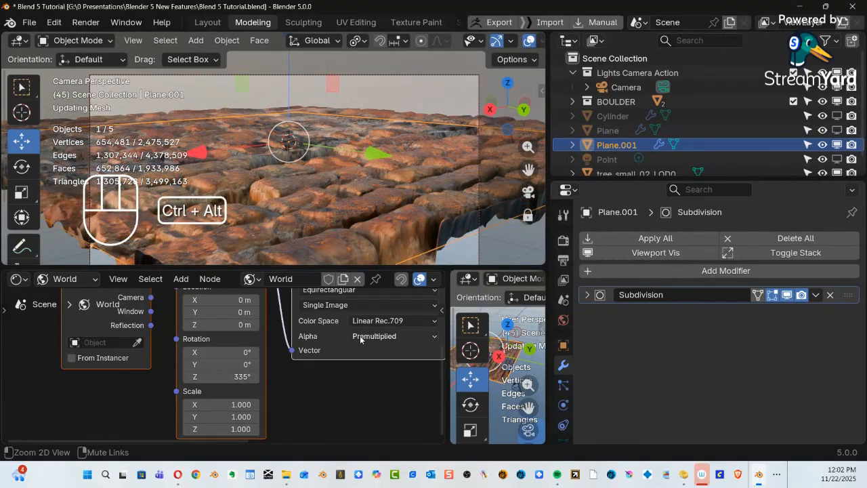
{"action": "middle_click_drag", "start_coordinate": [359, 335], "coordinate": [337, 415], "text": "ctrl"}
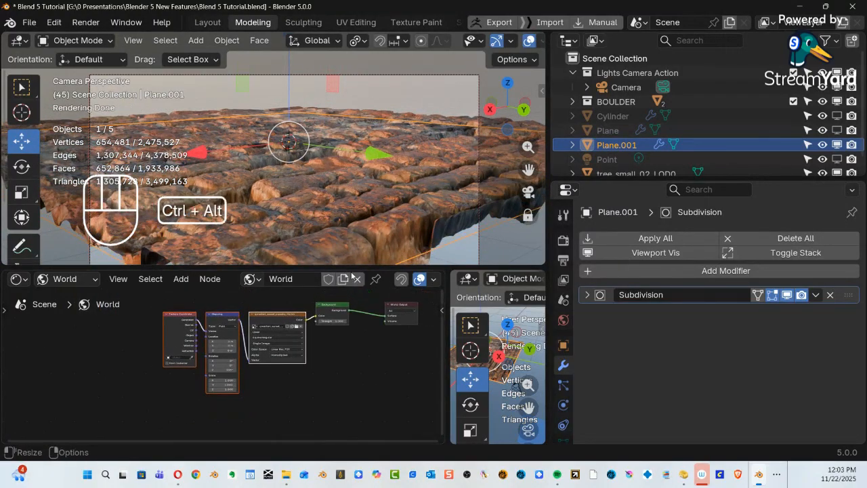
{"action": "middle_click_drag", "start_coordinate": [341, 350], "coordinate": [301, 381], "text": "ctrl+alt"}
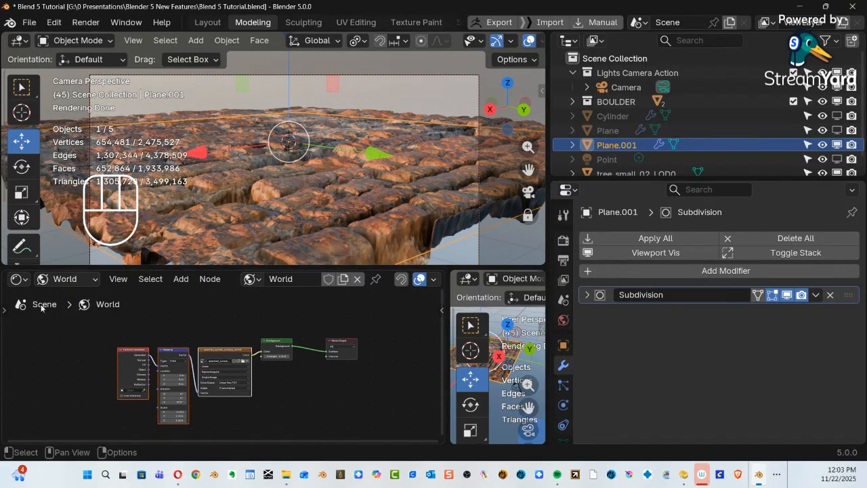
{"action": "left_click", "coordinate": [66, 279]}
{"action": "left_click", "coordinate": [71, 315]}
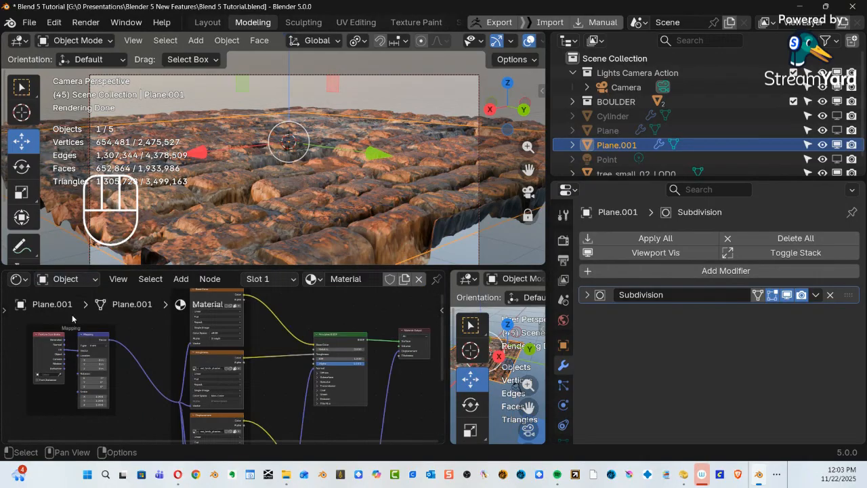
Cut the displacement link to the Material Output and delete the Displacement node and its displacement image texture node.
{"action": "middle_click_drag", "start_coordinate": [355, 382], "coordinate": [207, 344], "text": "ctrl+alt"}
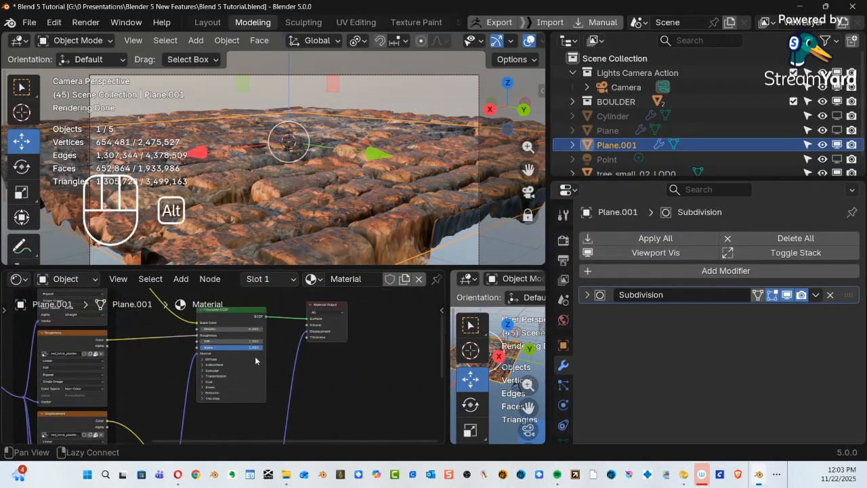
{"action": "middle_click_drag", "start_coordinate": [256, 360], "coordinate": [308, 328], "text": "ctrl+alt"}
{"action": "left_click_drag", "start_coordinate": [322, 325], "coordinate": [302, 384]}
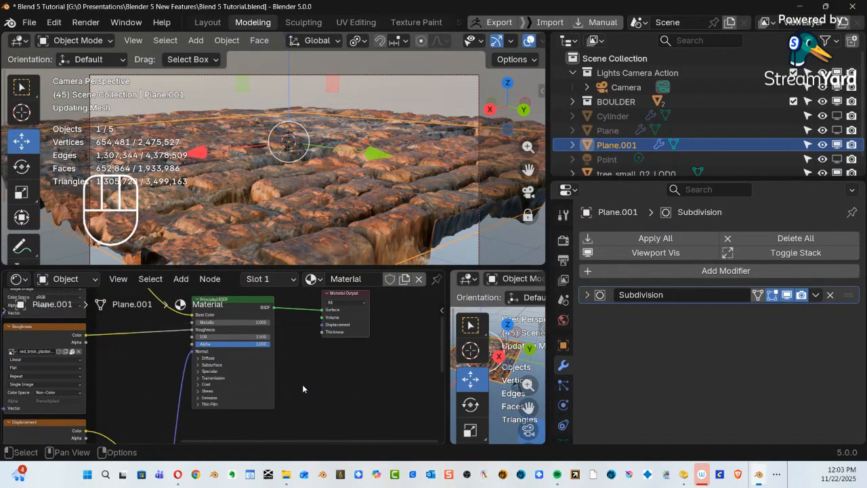
{"action": "middle_click_drag", "start_coordinate": [316, 353], "coordinate": [404, 362], "text": "alt+shift"}
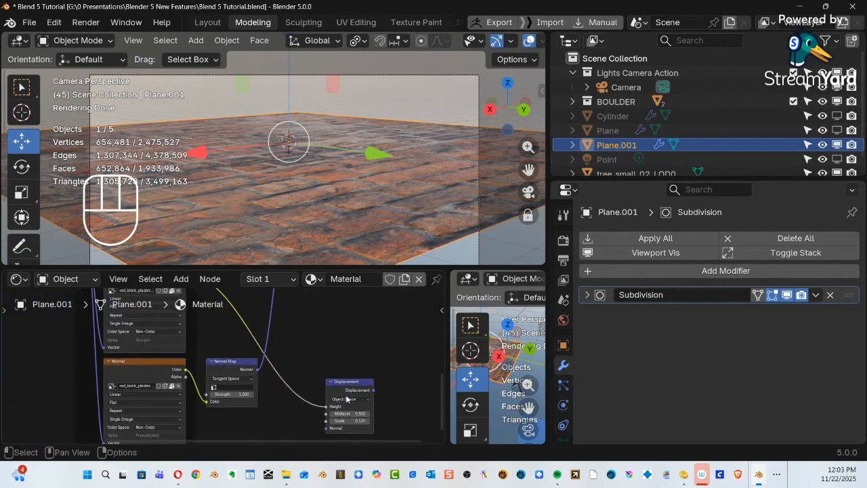
{"action": "key", "text": "Delete"}
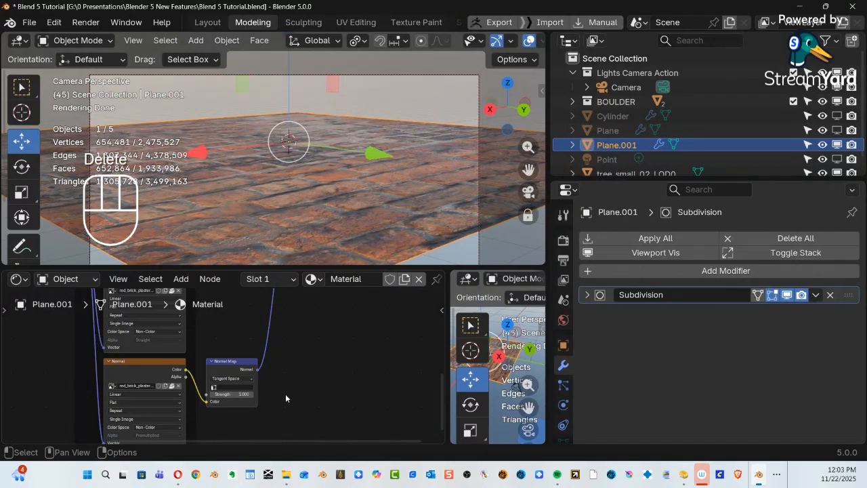
{"action": "middle_click_drag", "start_coordinate": [279, 383], "coordinate": [378, 295], "text": "alt+shift"}
{"action": "left_click", "coordinate": [248, 345]}
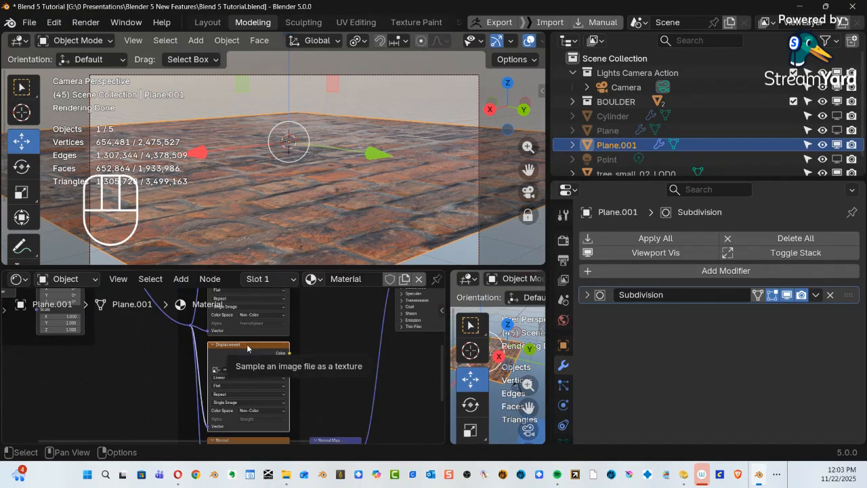
{"action": "key", "text": "Delete"}
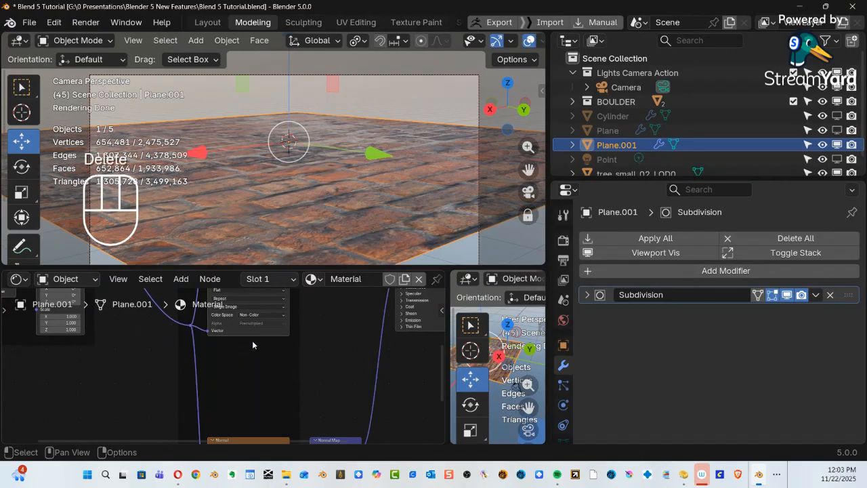
Make the camera viewport taller and add a Displace modifier to the brick plane below its Subdivision modifier.
{"action": "key", "text": "shift+space"}
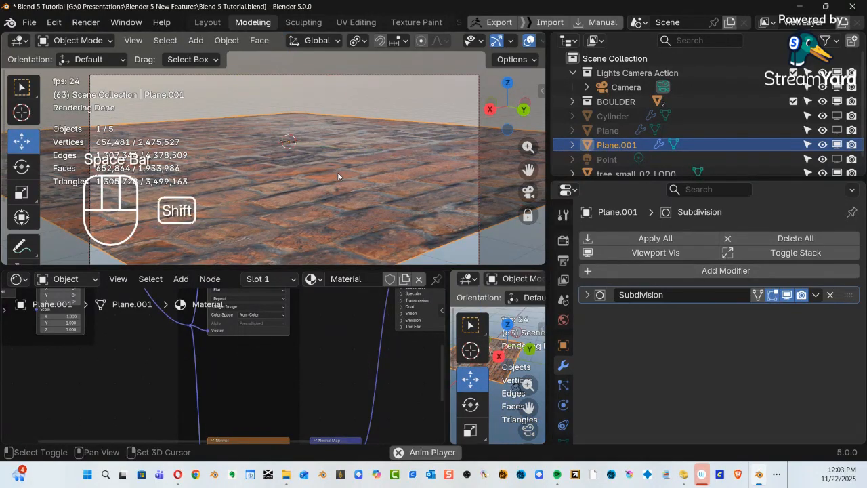
{"action": "left_click_drag", "start_coordinate": [340, 269], "coordinate": [291, 328]}
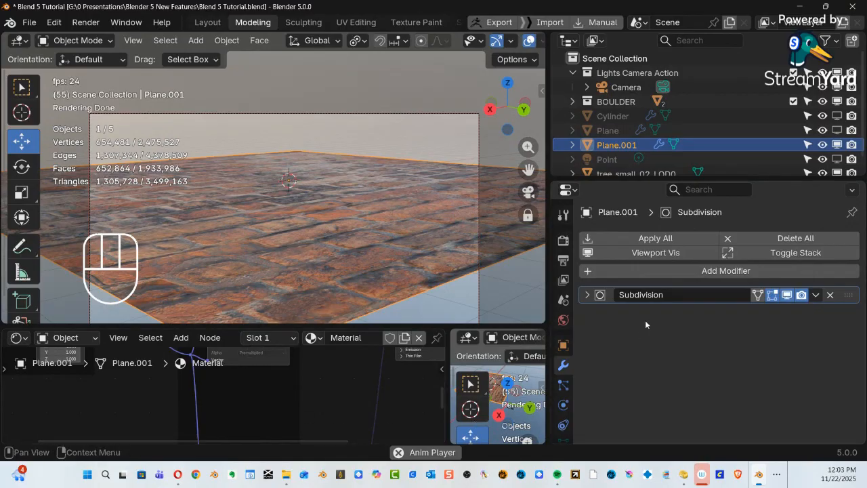
{"action": "left_click", "coordinate": [720, 272]}
{"action": "mouse_move", "coordinate": [719, 273]}
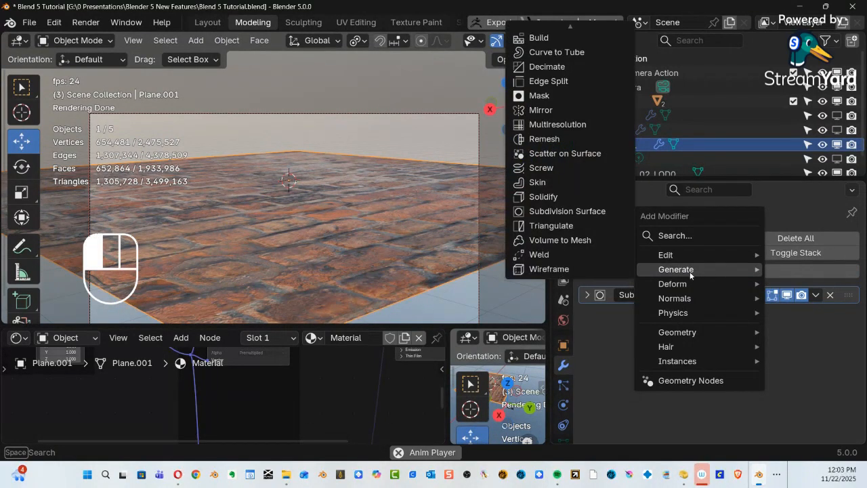
{"action": "mouse_move", "coordinate": [680, 290]}
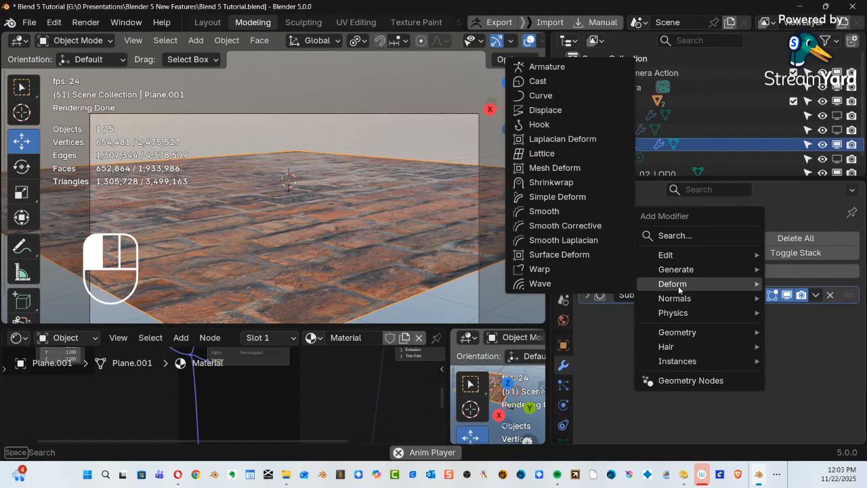
{"action": "left_click", "coordinate": [550, 111]}
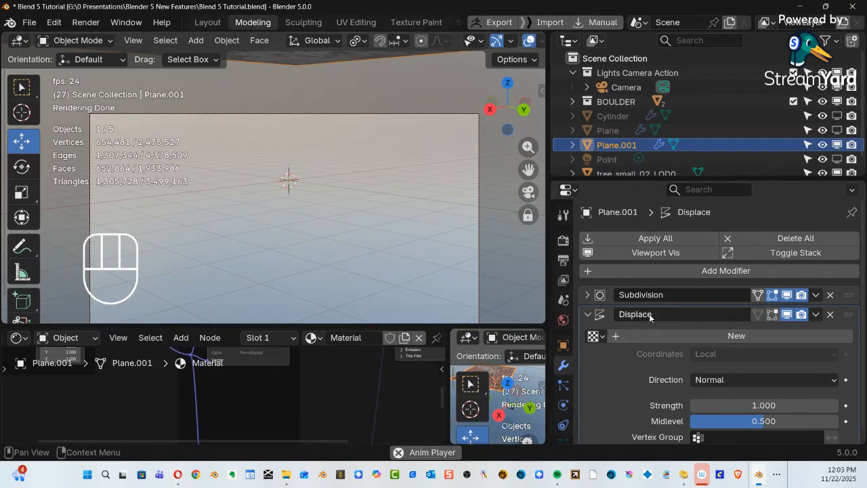
Assign the existing Texture to the Displace modifier and set its strength to 1.4.
{"action": "left_click", "coordinate": [595, 336]}
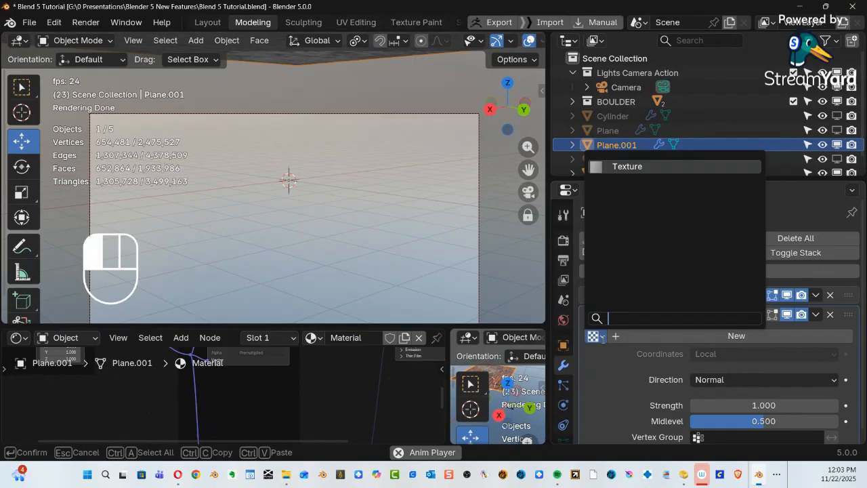
{"action": "left_click", "coordinate": [643, 167]}
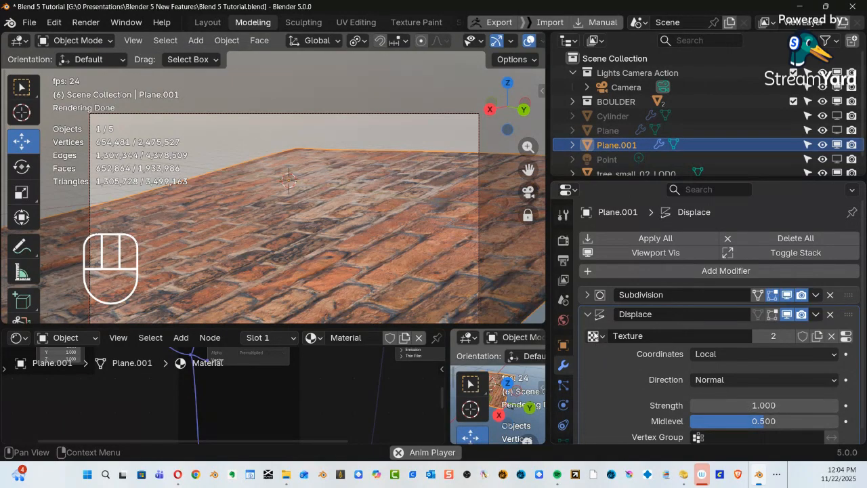
{"action": "left_click", "coordinate": [587, 315]}
{"action": "left_click", "coordinate": [594, 318]}
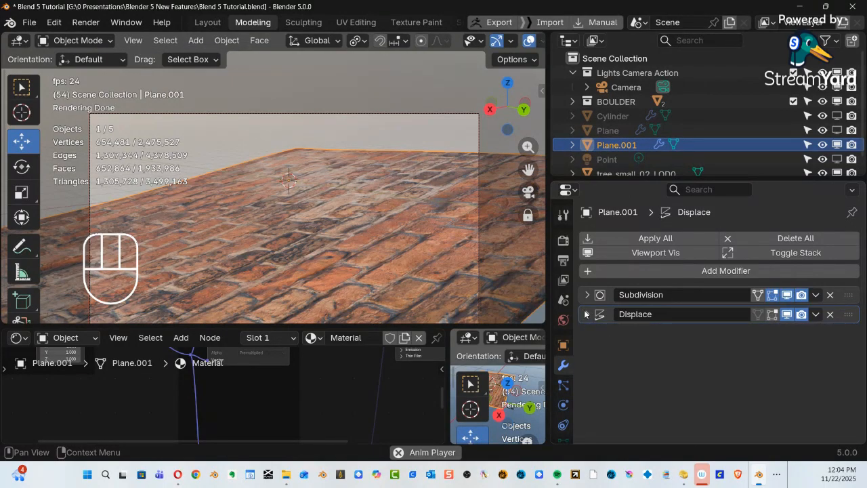
{"action": "mouse_move", "coordinate": [763, 408]}
{"action": "left_mouse_down"}
{"action": "mouse_move", "coordinate": [814, 407]}
{"action": "mouse_move", "coordinate": [762, 411]}
{"action": "left_mouse_up"}
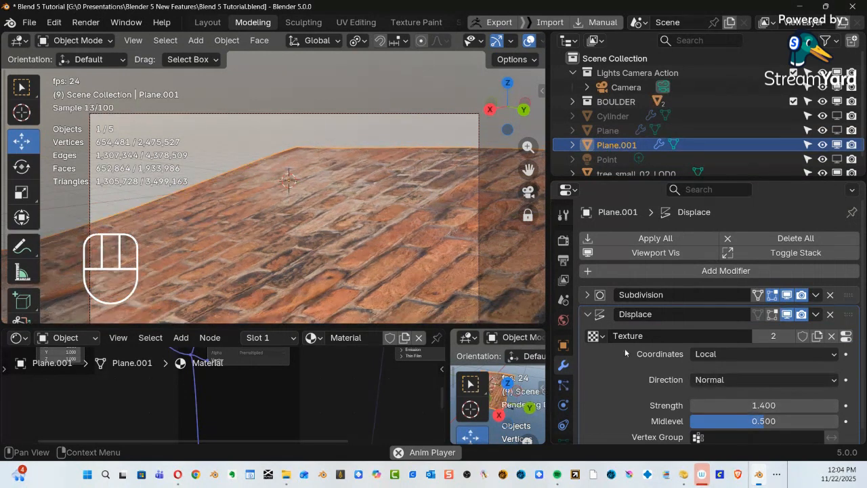
{"action": "left_click", "coordinate": [596, 336]}
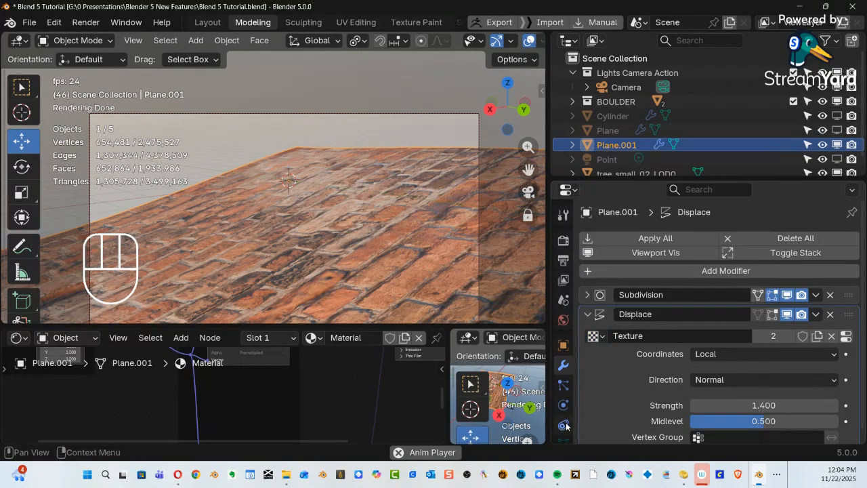
Open the Displace modifier's texture settings and change the texture type to Image or Movie.
{"action": "scroll", "coordinate": [567, 423], "scroll_direction": "down", "scroll_amount": 4}
{"action": "left_click", "coordinate": [563, 404]}
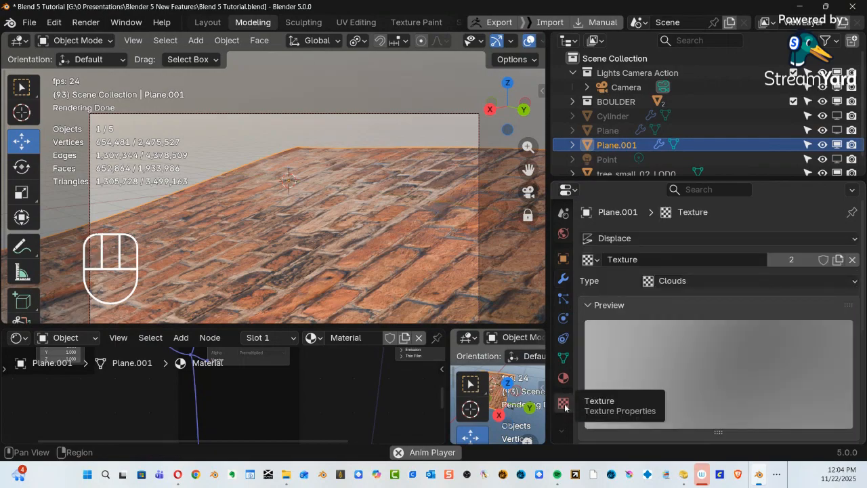
{"action": "left_click", "coordinate": [747, 283]}
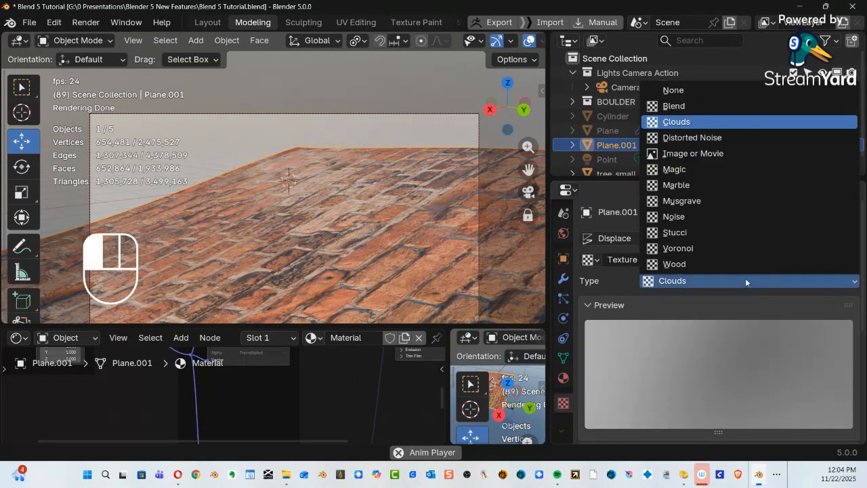
{"action": "left_click", "coordinate": [693, 154]}
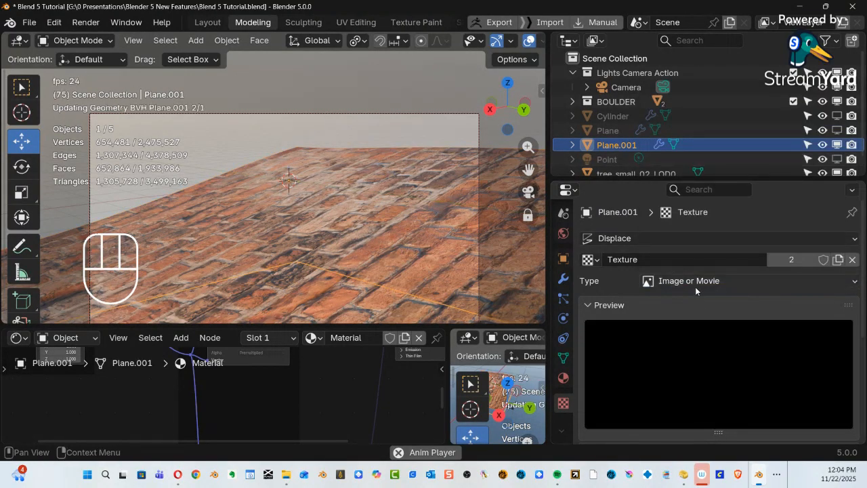
Load red_brick_plaster_patch_02_disp_4k.png from the Images folder's red_brick_plaster_patch_02_4k subfolder as the texture image.
{"action": "scroll", "coordinate": [753, 342], "scroll_direction": "down", "scroll_amount": 5}
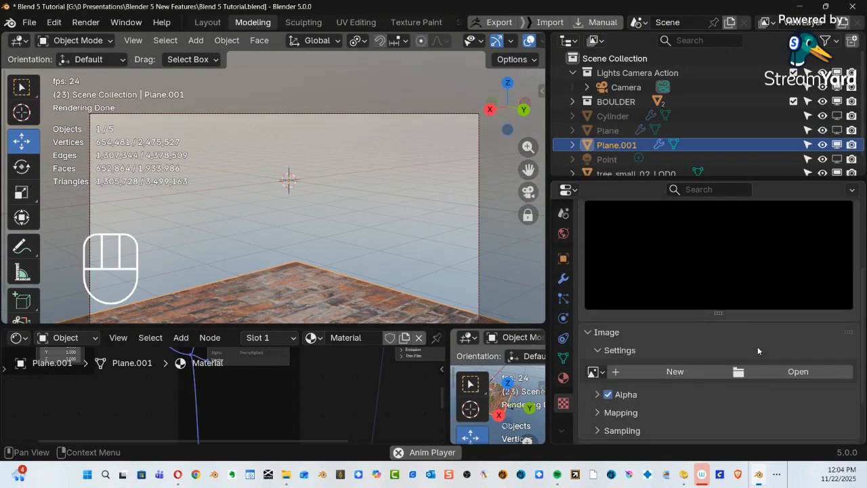
{"action": "scroll", "coordinate": [723, 299], "scroll_direction": "up", "scroll_amount": 4}
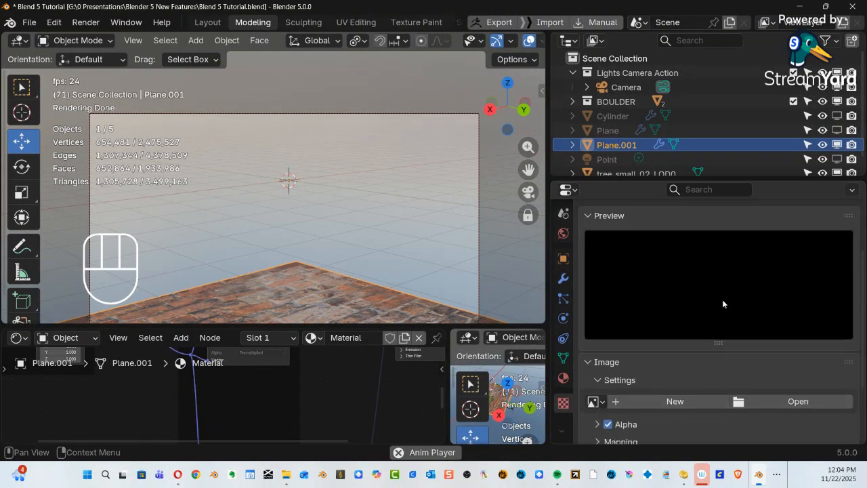
{"action": "scroll", "coordinate": [705, 265], "scroll_direction": "down", "scroll_amount": 3}
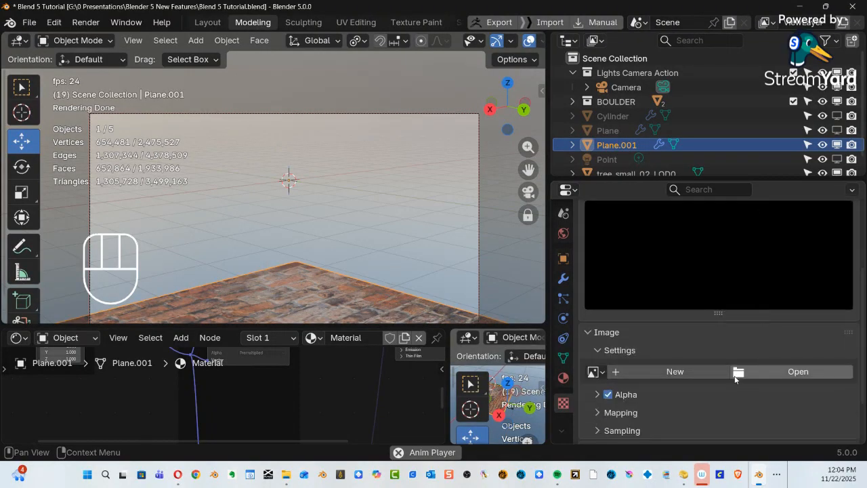
{"action": "left_click", "coordinate": [791, 373]}
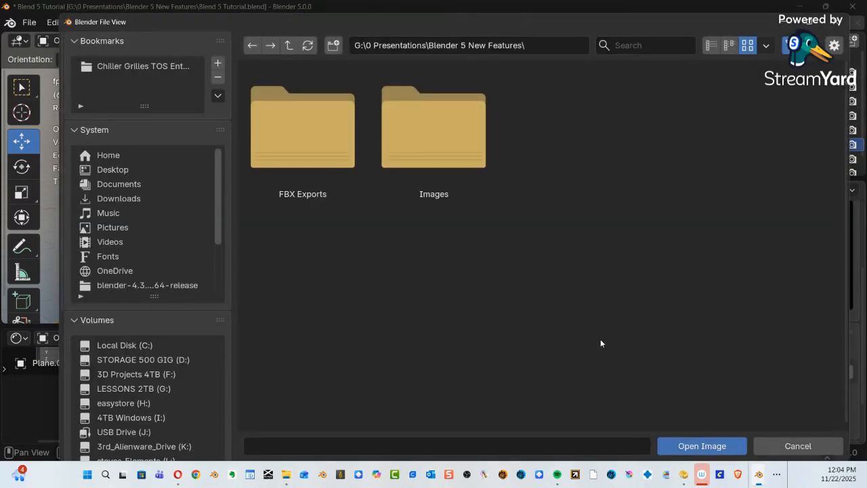
{"action": "double_click", "coordinate": [435, 149]}
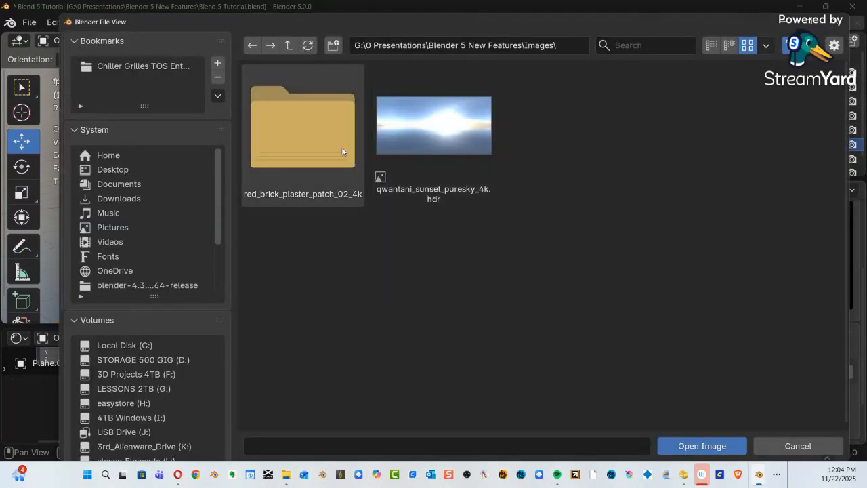
{"action": "double_click", "coordinate": [324, 143]}
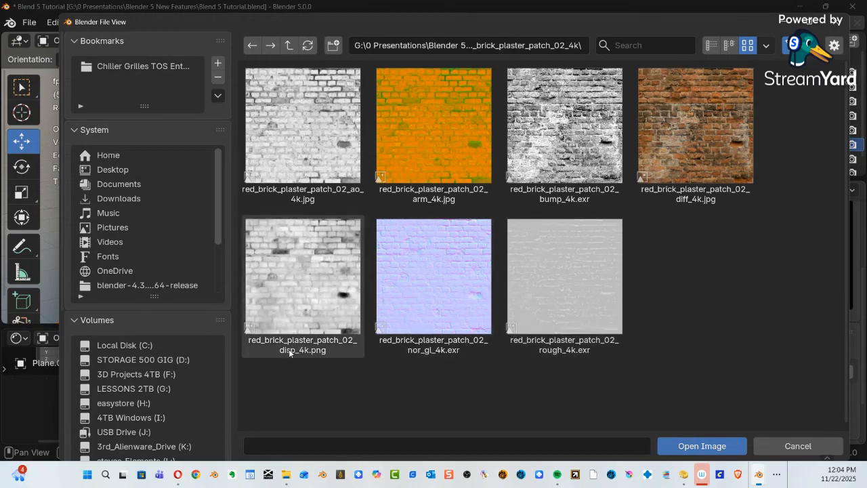
{"action": "left_click", "coordinate": [311, 333]}
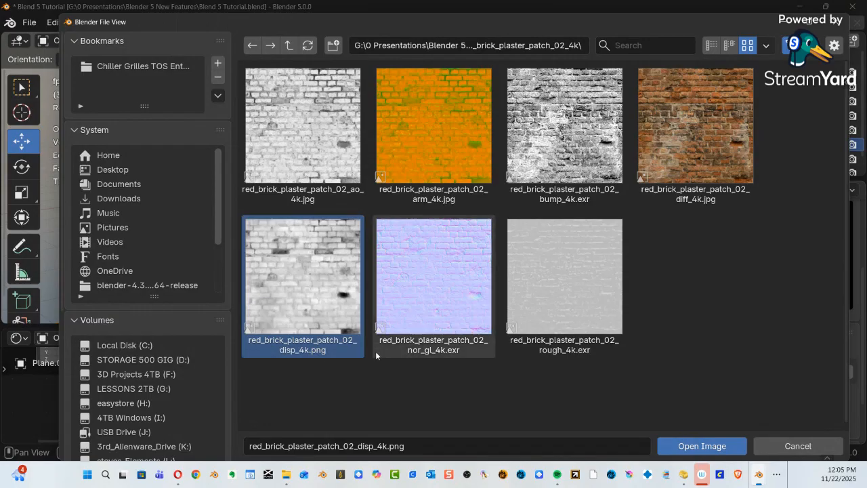
{"action": "left_click", "coordinate": [703, 446]}
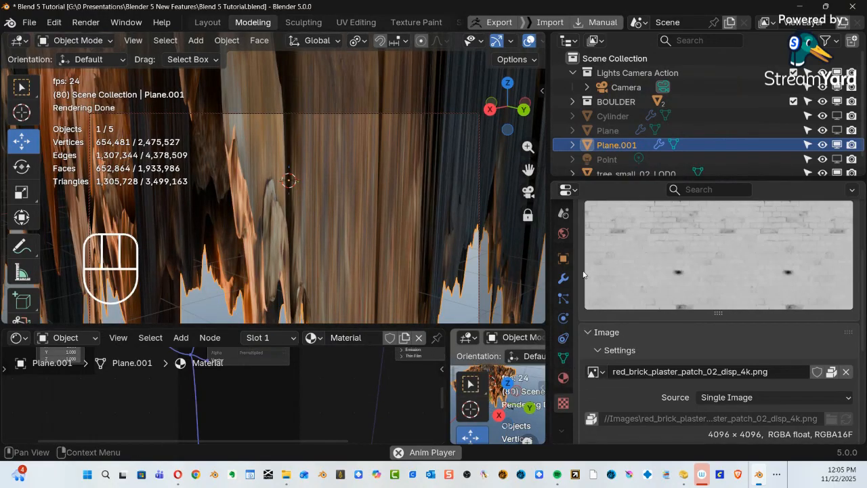
Set the Displace modifier's strength to 1, and reduce it to 0.1.
{"action": "left_click", "coordinate": [563, 278]}
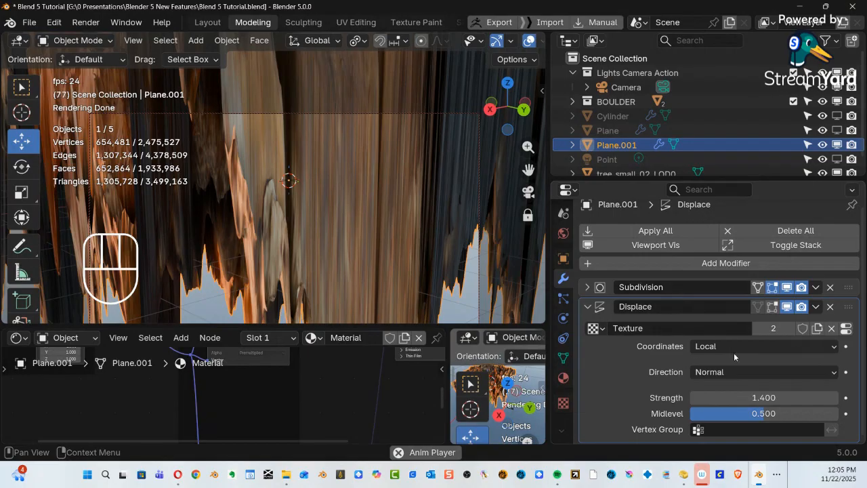
{"action": "left_click", "coordinate": [790, 403]}
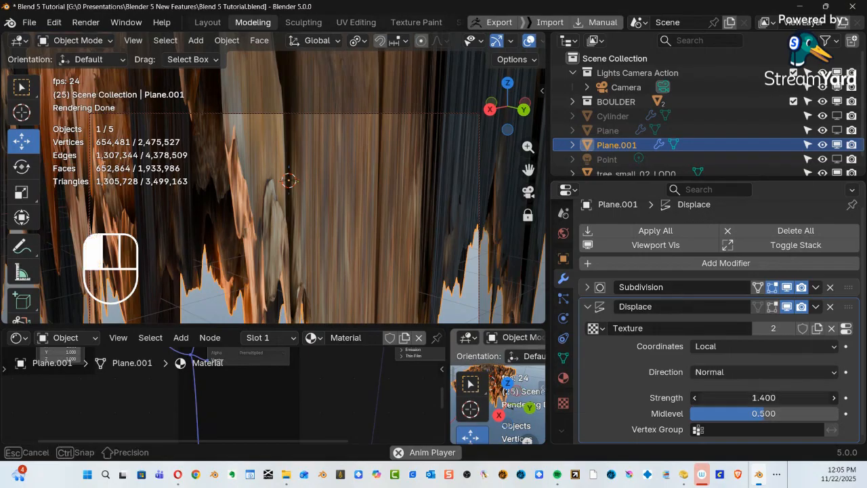
{"action": "type", "text": "1"}
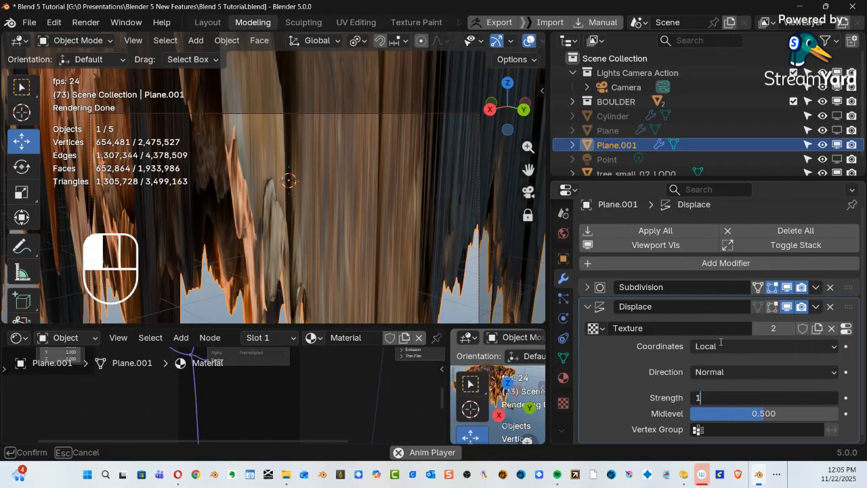
{"action": "key", "text": "Return"}
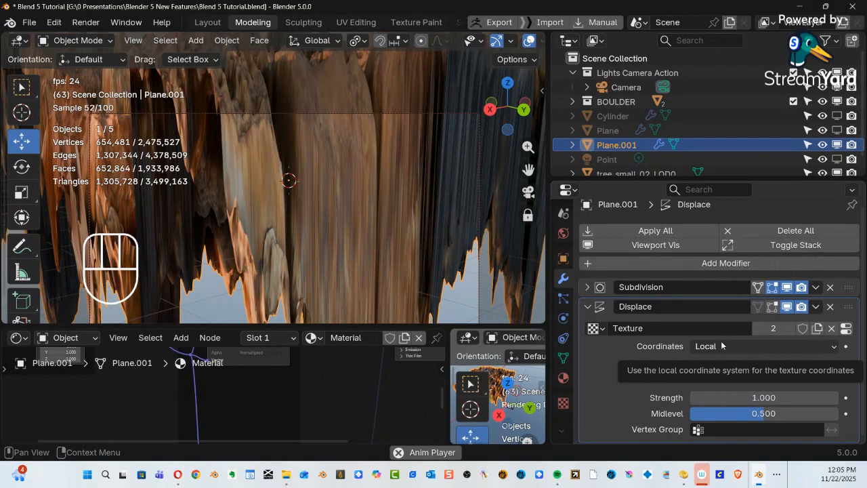
{"action": "left_click", "coordinate": [755, 402]}
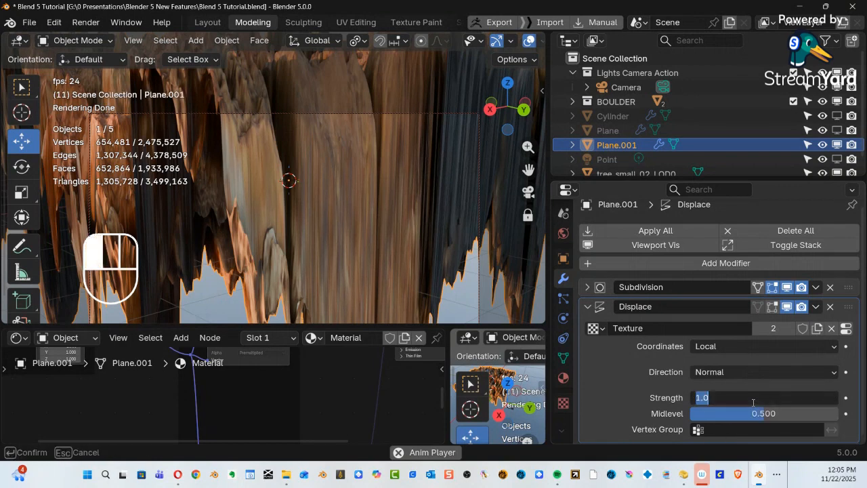
{"action": "type", "text": ".1"}
{"action": "key", "text": "Return"}
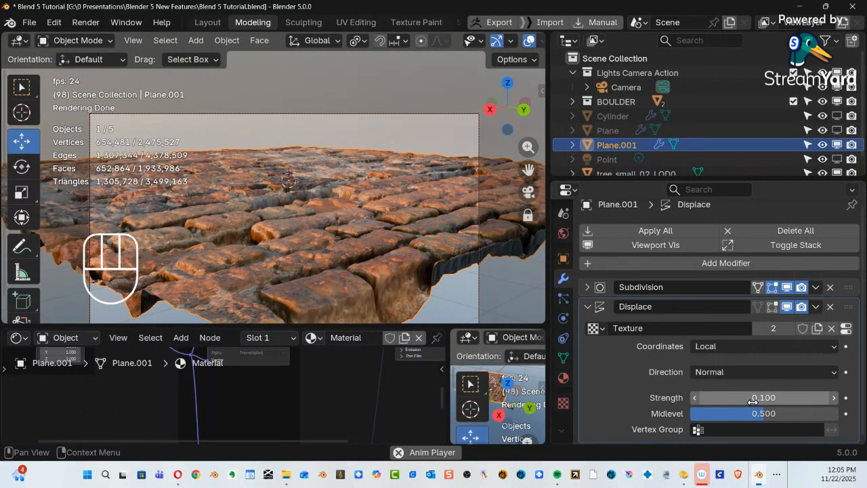
{"action": "key", "text": "KP_Enter"}
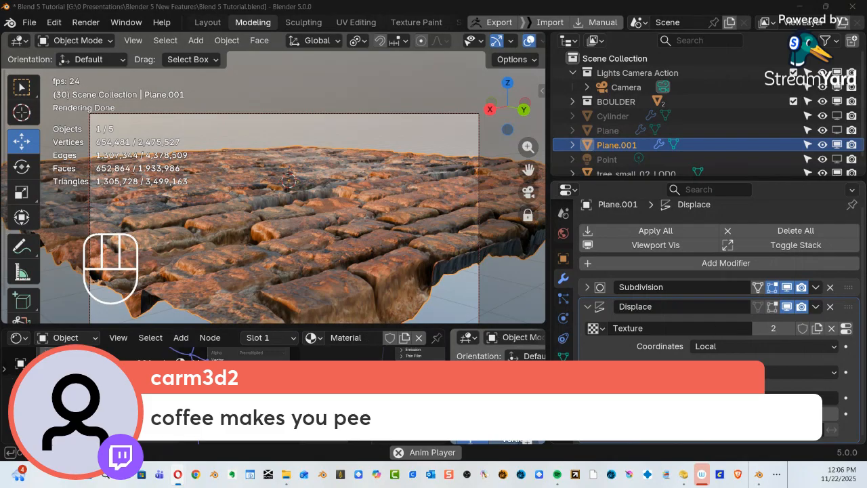
Stop the animation playback and further reduce the Displace modifier's strength for shallower bricks.
{"action": "key", "text": "space"}
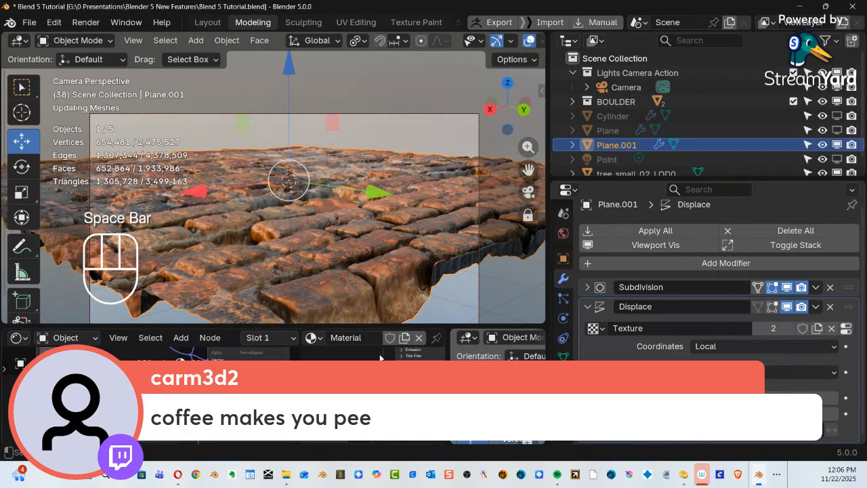
{"action": "left_click_drag", "start_coordinate": [386, 327], "coordinate": [386, 334]}
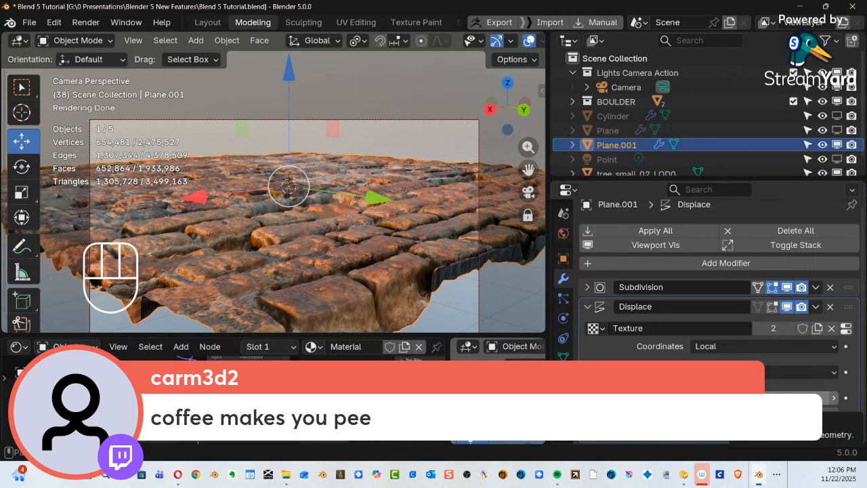
{"action": "left_click", "coordinate": [764, 398]}
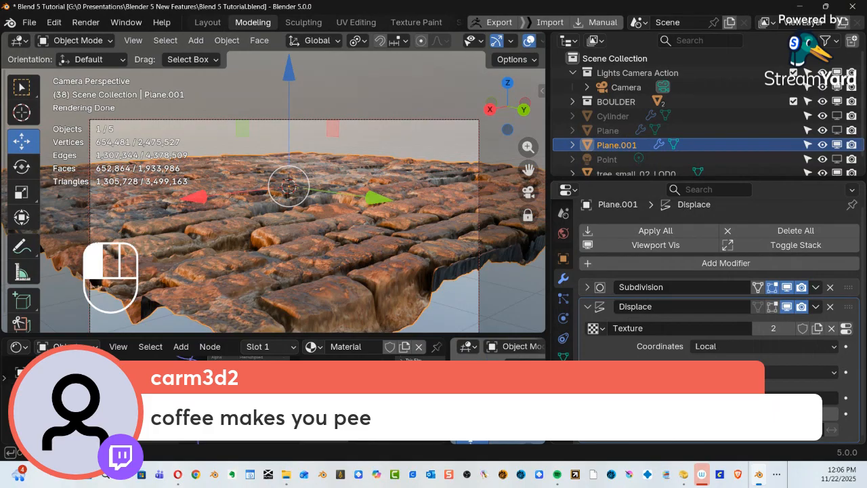
{"action": "left_click", "coordinate": [771, 366]}
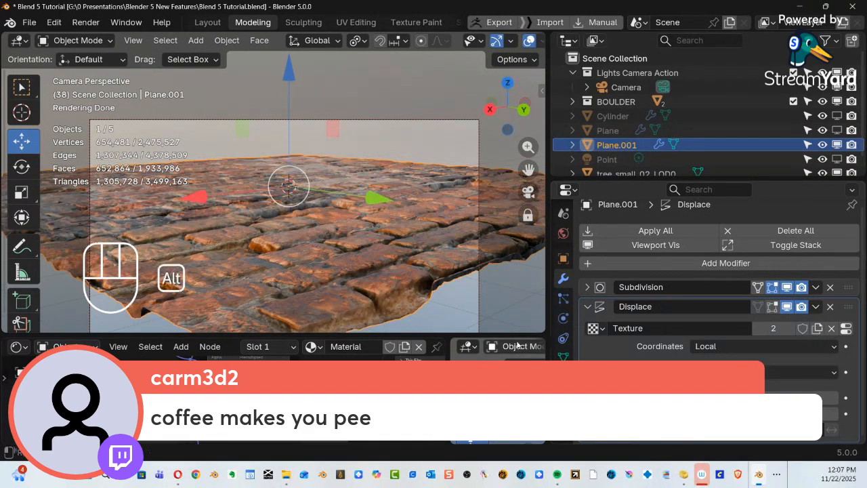
Collapse the Displace modifier, expand the Subdivision modifier and examine its levels and Advanced options.
{"action": "left_click_drag", "start_coordinate": [364, 255], "coordinate": [352, 234], "text": "alt"}
{"action": "middle_click_drag", "start_coordinate": [347, 213], "coordinate": [452, 285], "text": "alt+shift"}
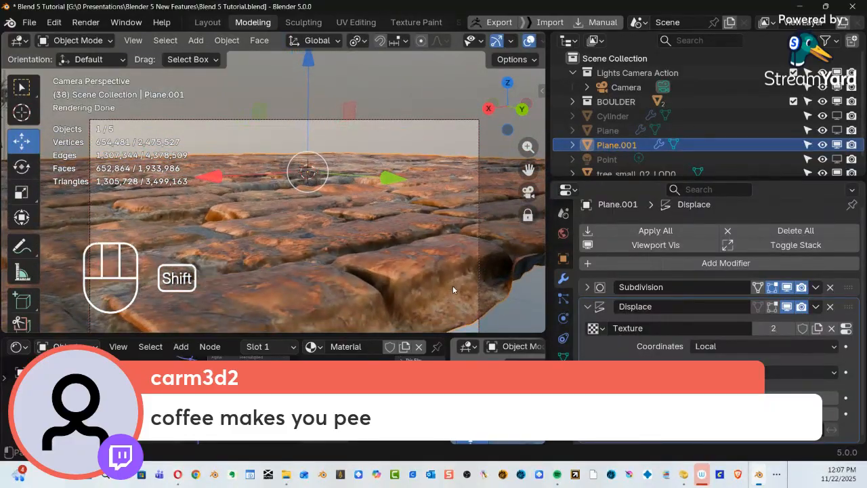
{"action": "left_click", "coordinate": [599, 309]}
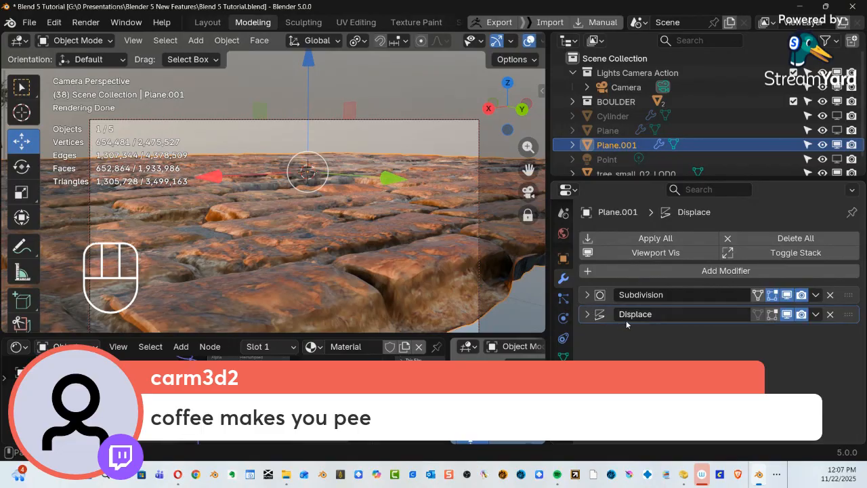
{"action": "left_click", "coordinate": [588, 295]}
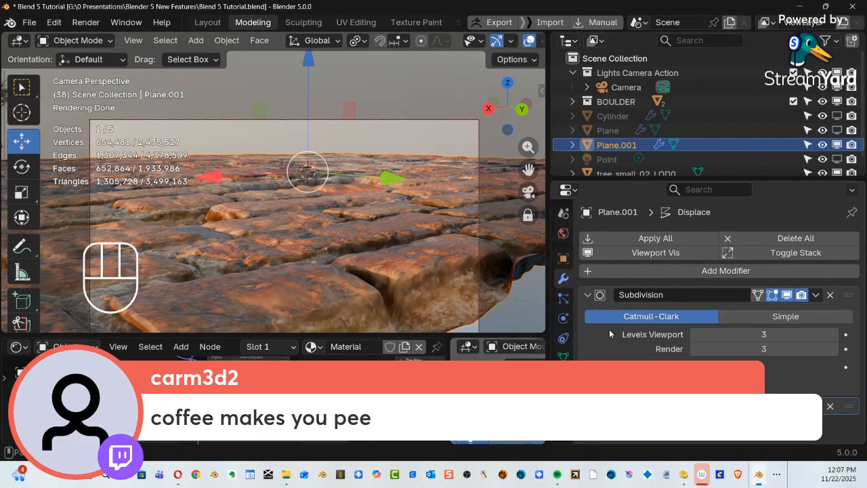
{"action": "scroll", "coordinate": [718, 305], "scroll_direction": "down", "scroll_amount": 2}
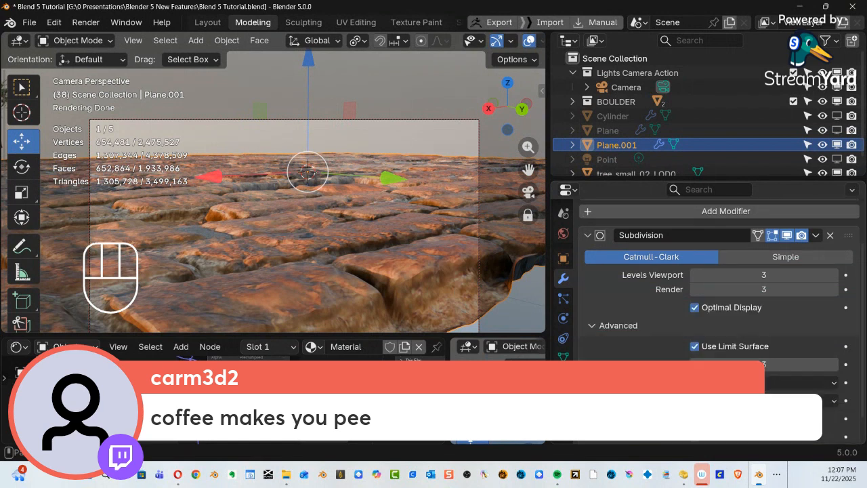
{"action": "scroll", "coordinate": [718, 285], "scroll_direction": "down", "scroll_amount": 1}
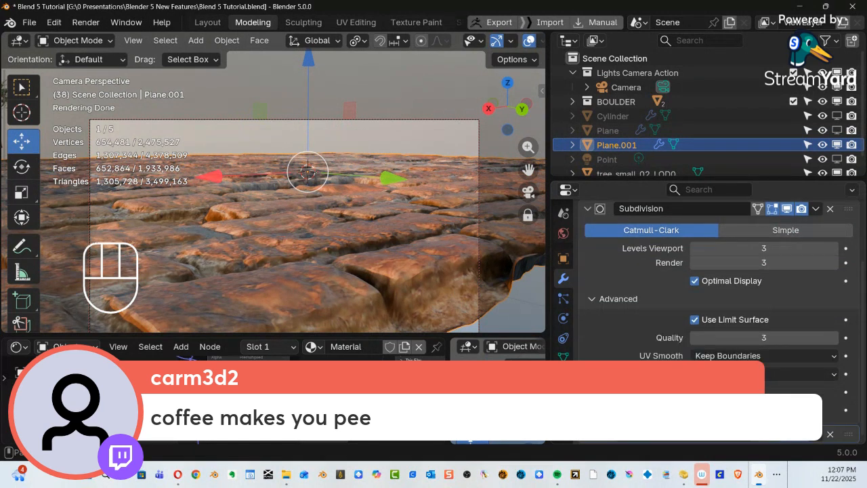
{"action": "scroll", "coordinate": [718, 305], "scroll_direction": "up", "scroll_amount": 5}
{"action": "scroll", "coordinate": [718, 305], "scroll_direction": "down", "scroll_amount": 4}
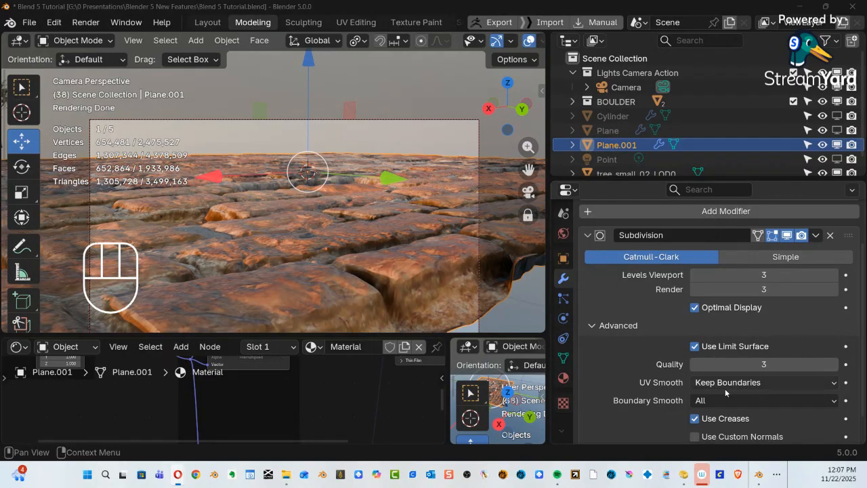
{"action": "scroll", "coordinate": [732, 386], "scroll_direction": "down", "scroll_amount": 1}
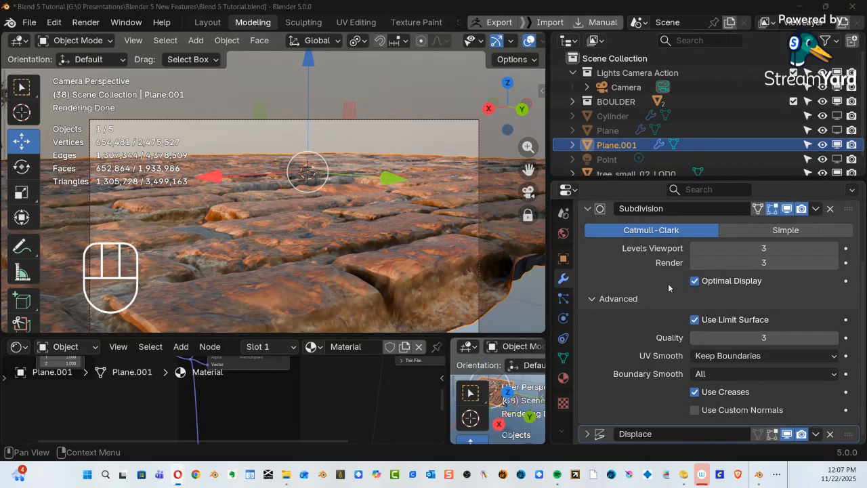
Move the Subdivision modifier below Displace, expand its Adaptive Subdivision settings, and restore the original modifier order.
{"action": "left_click_drag", "start_coordinate": [846, 211], "coordinate": [817, 232]}
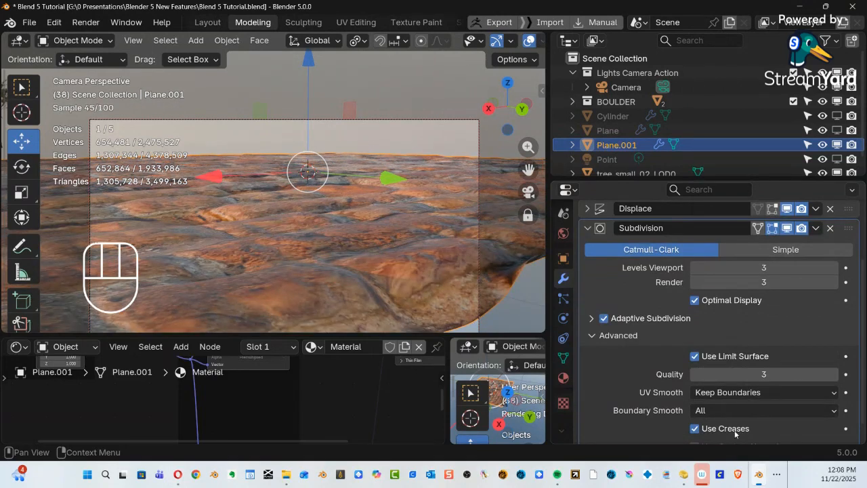
{"action": "scroll", "coordinate": [752, 416], "scroll_direction": "down", "scroll_amount": 1}
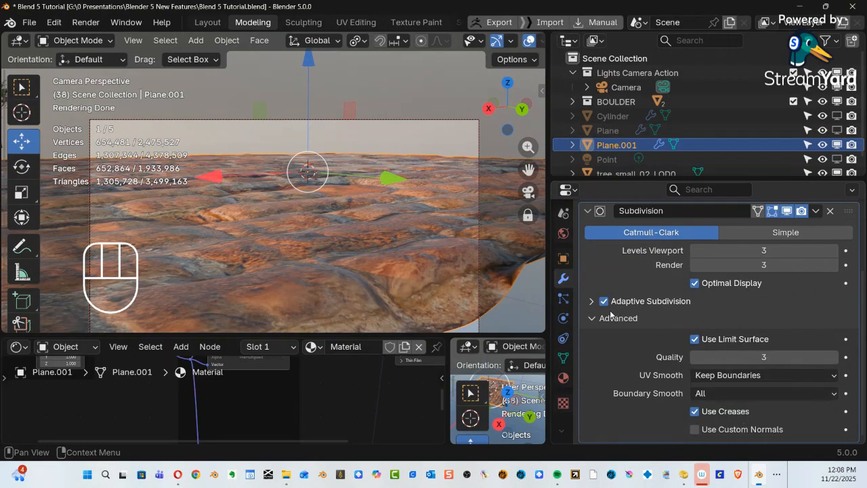
{"action": "left_click", "coordinate": [592, 302]}
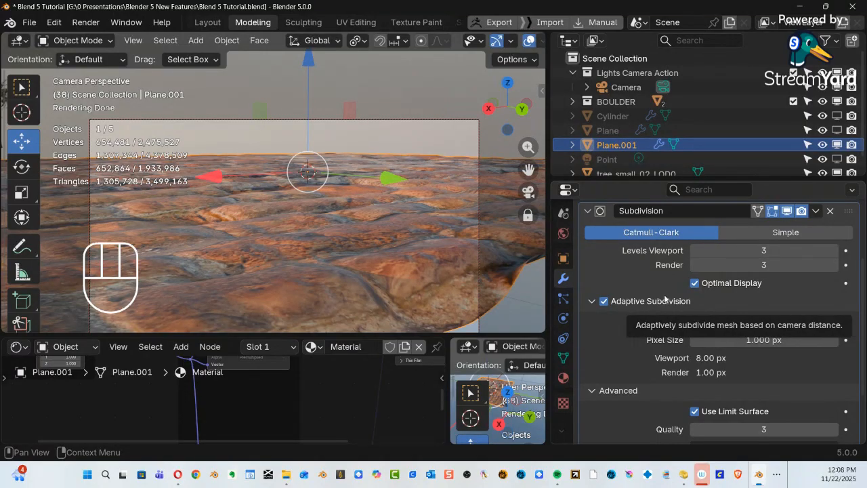
{"action": "scroll", "coordinate": [666, 298], "scroll_direction": "up", "scroll_amount": 3}
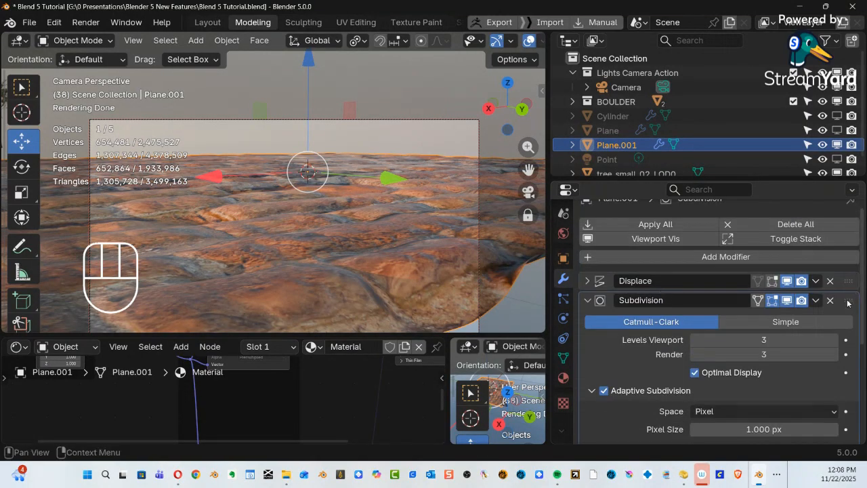
{"action": "left_click_drag", "start_coordinate": [848, 303], "coordinate": [851, 279]}
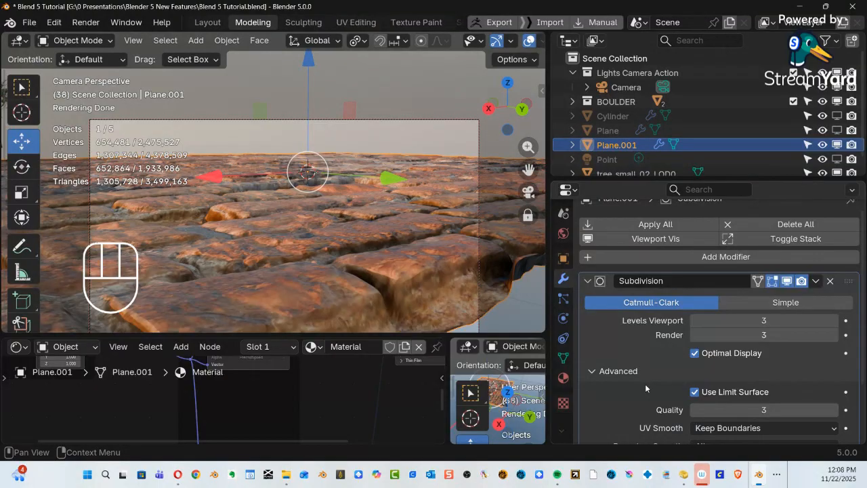
Try to reorder the Subdivision modifier, and enlarge the Properties editor so the whole modifier stack fits.
{"action": "left_click_drag", "start_coordinate": [848, 281], "coordinate": [783, 467]}
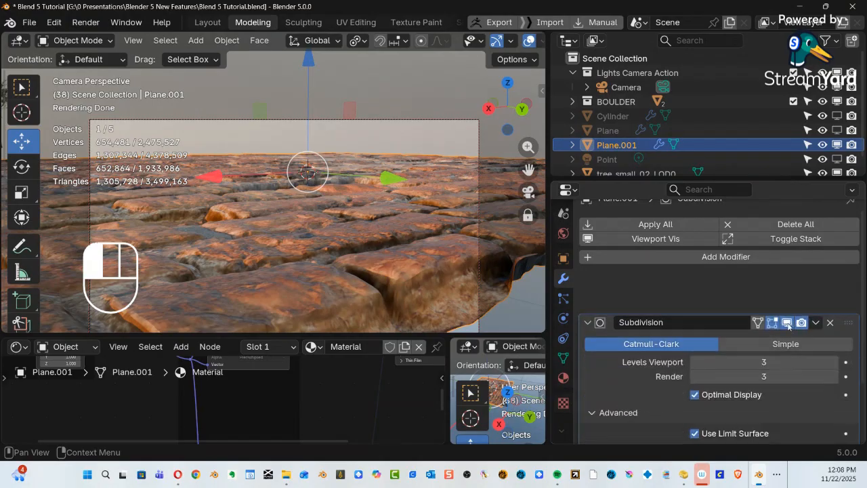
{"action": "scroll", "coordinate": [783, 270], "scroll_direction": "down", "scroll_amount": 2}
{"action": "scroll", "coordinate": [784, 270], "scroll_direction": "up", "scroll_amount": 3}
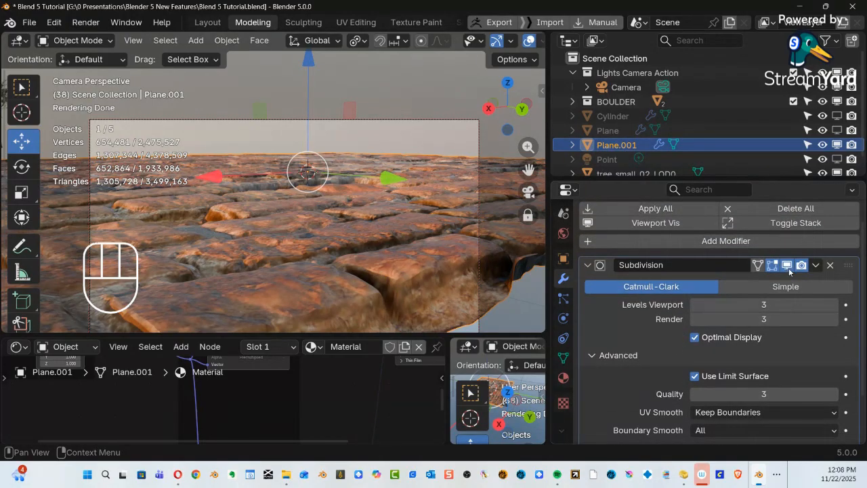
{"action": "left_click_drag", "start_coordinate": [846, 270], "coordinate": [728, 260]}
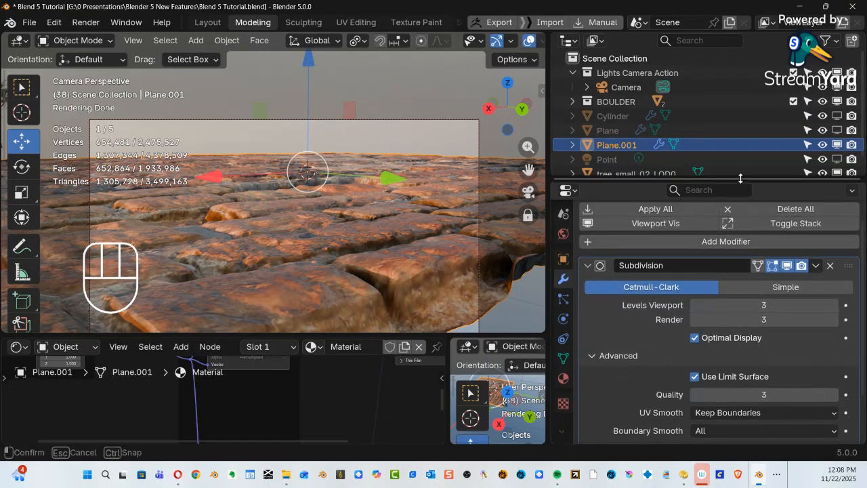
{"action": "left_click_drag", "start_coordinate": [740, 177], "coordinate": [746, 14]}
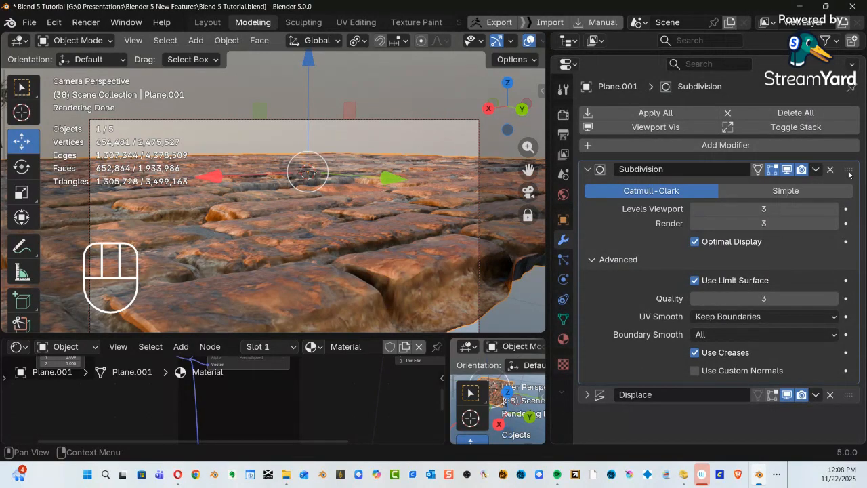
Move the Subdivision modifier below Displace and examine the bricks from a slightly changed view.
{"action": "left_click_drag", "start_coordinate": [843, 170], "coordinate": [813, 190]}
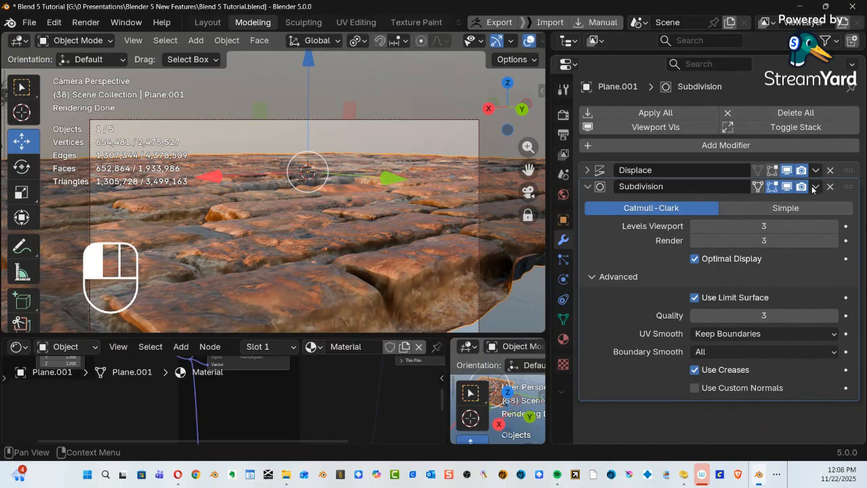
{"action": "left_click_drag", "start_coordinate": [814, 190], "coordinate": [813, 192]}
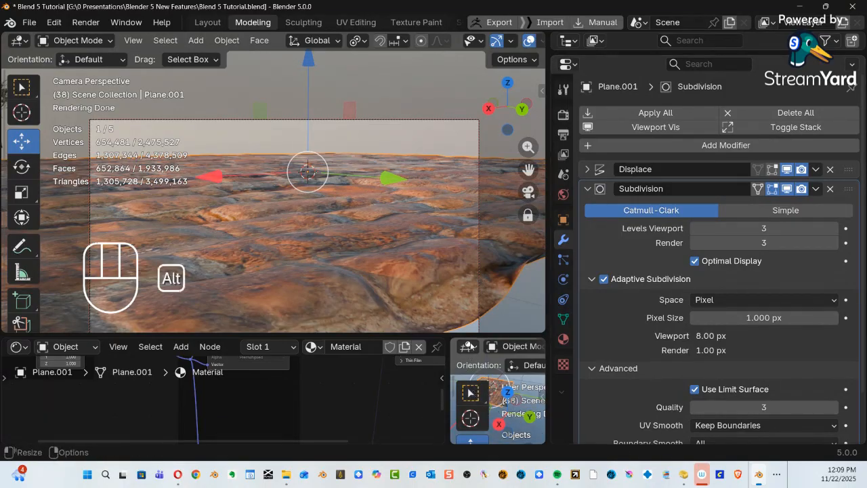
{"action": "mouse_move", "coordinate": [398, 253]}
{"action": "middle_mouse_down", "text": "alt"}
{"action": "mouse_move", "coordinate": [408, 275]}
{"action": "mouse_move", "coordinate": [397, 257]}
{"action": "middle_mouse_up", "text": "alt"}
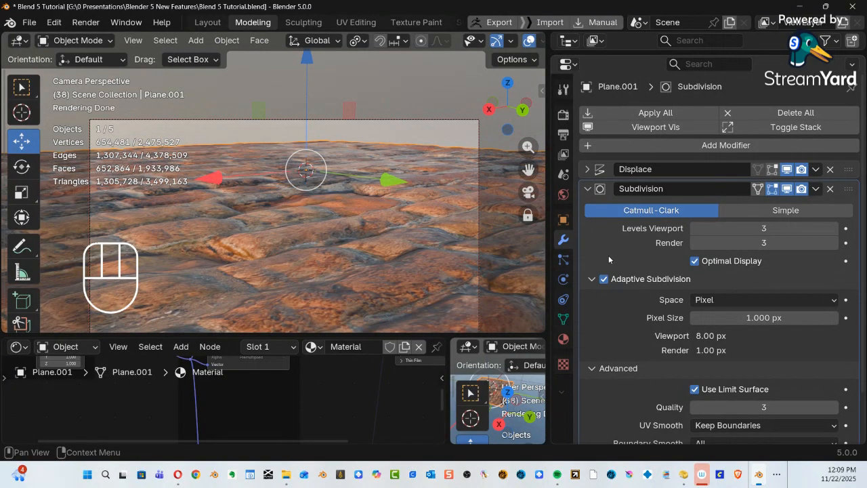
Collapse the Subdivision modifier, set the Displace modifier's strength to 0.1, and inspect the brick surface.
{"action": "left_click", "coordinate": [587, 189]}
{"action": "left_click", "coordinate": [587, 169]}
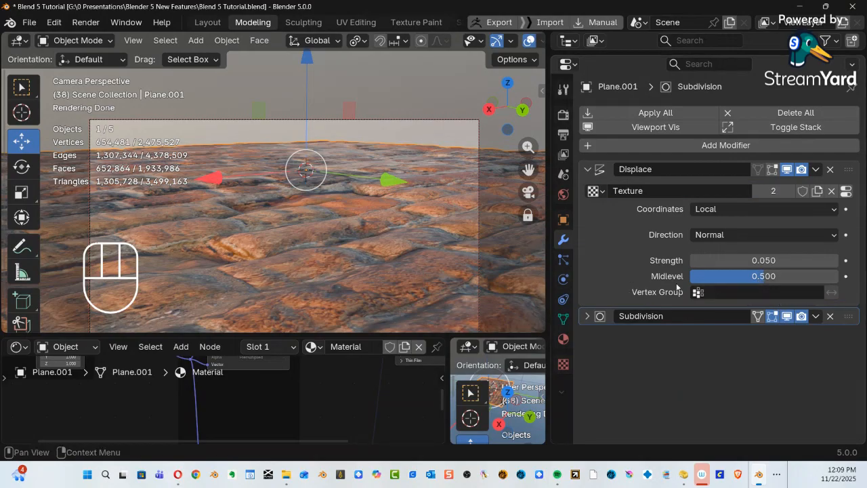
{"action": "left_click", "coordinate": [764, 278]}
{"action": "key", "text": "Return"}
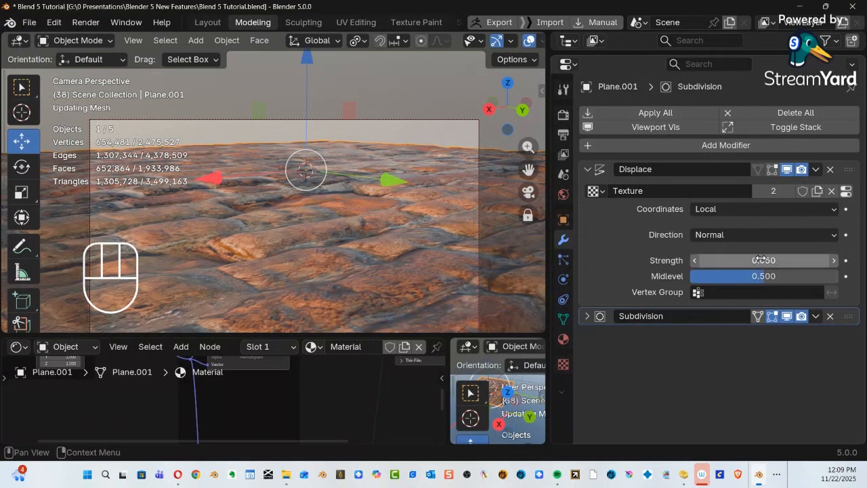
{"action": "left_click", "coordinate": [761, 262]}
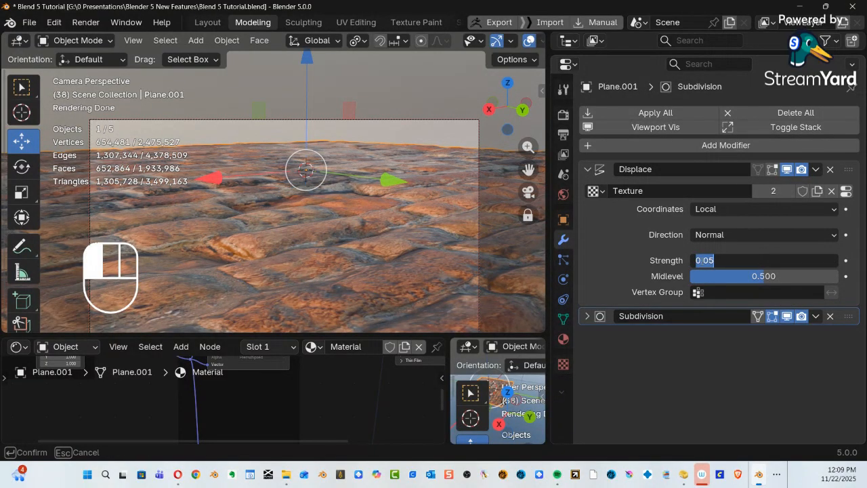
{"action": "left_click_drag", "start_coordinate": [703, 260], "coordinate": [737, 275]}
{"action": "type", "text": "1"}
{"action": "key", "text": "Return"}
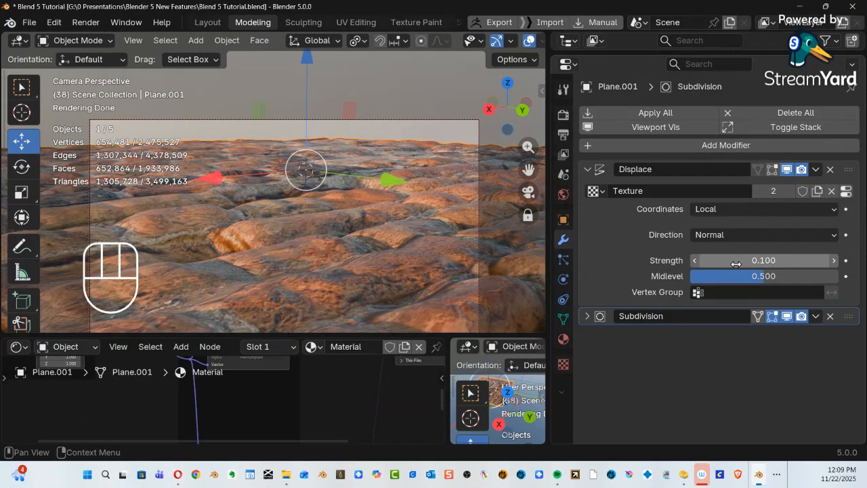
{"action": "key", "text": "ctrl+alt"}
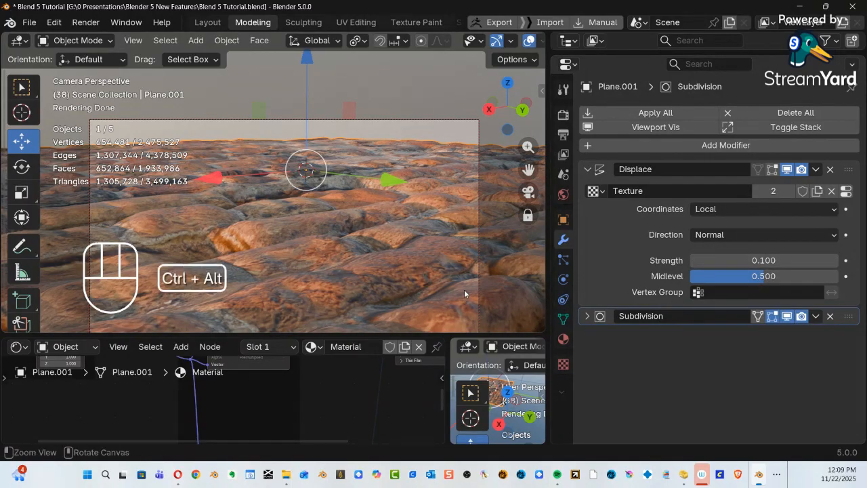
{"action": "middle_click_drag", "start_coordinate": [414, 224], "coordinate": [372, 260], "text": "ctrl+alt"}
{"action": "middle_click_drag", "start_coordinate": [368, 258], "coordinate": [364, 237], "text": "ctrl+alt"}
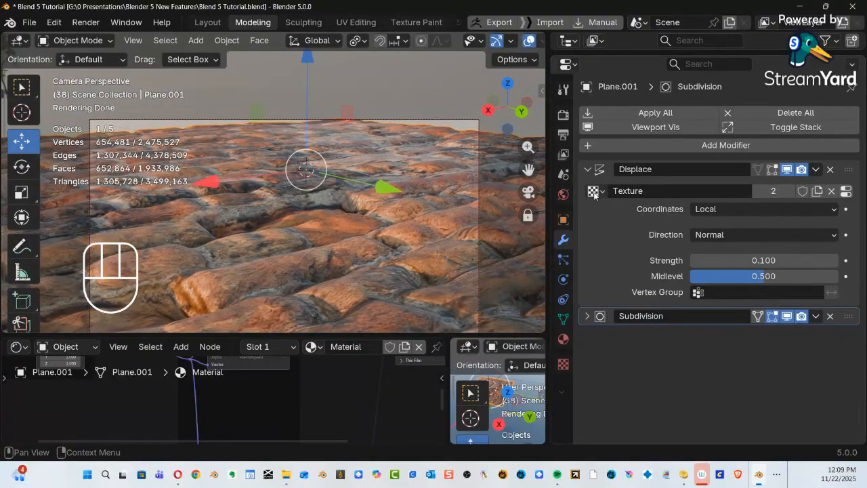
Switch Adaptive Subdivision off and on again to compare the surface, and collapse both modifiers.
{"action": "left_click", "coordinate": [587, 169]}
{"action": "left_click", "coordinate": [587, 189]}
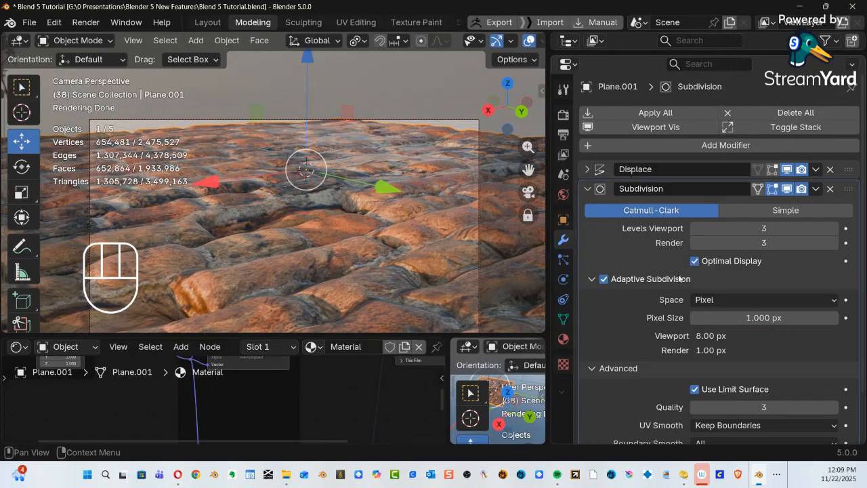
{"action": "left_click", "coordinate": [605, 280]}
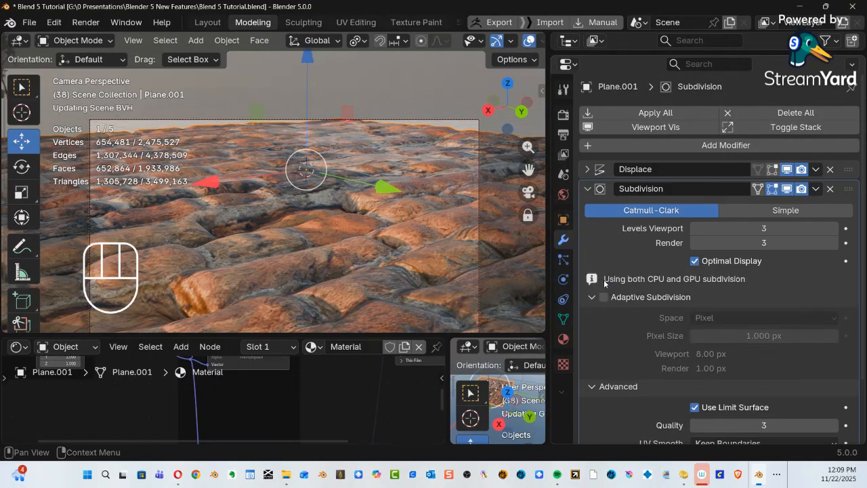
{"action": "left_click", "coordinate": [604, 298]}
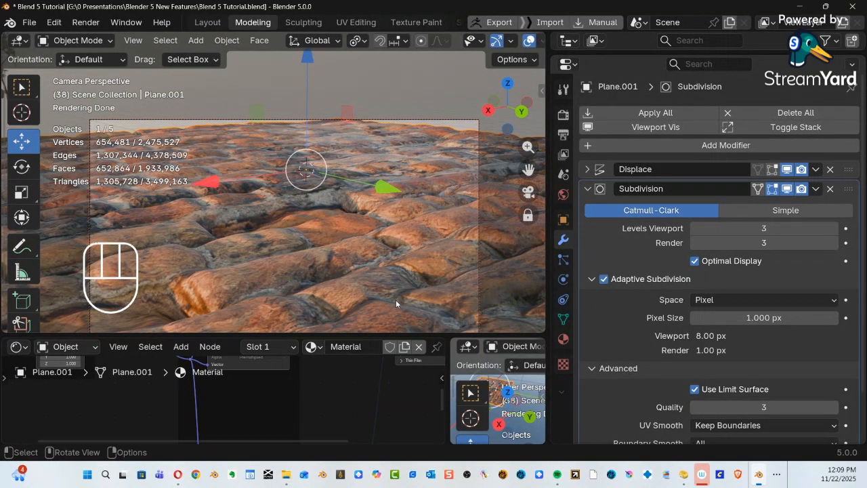
{"action": "right_click", "coordinate": [608, 292]}
{"action": "left_click", "coordinate": [587, 193]}
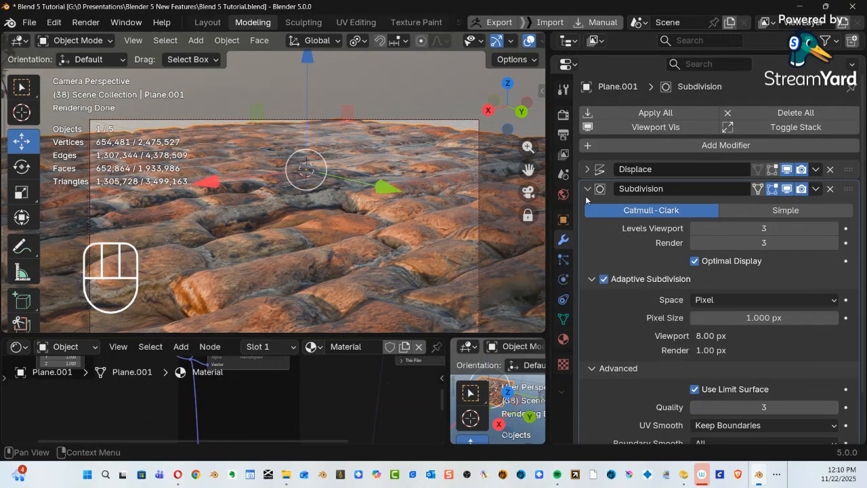
{"action": "left_click", "coordinate": [587, 190]}
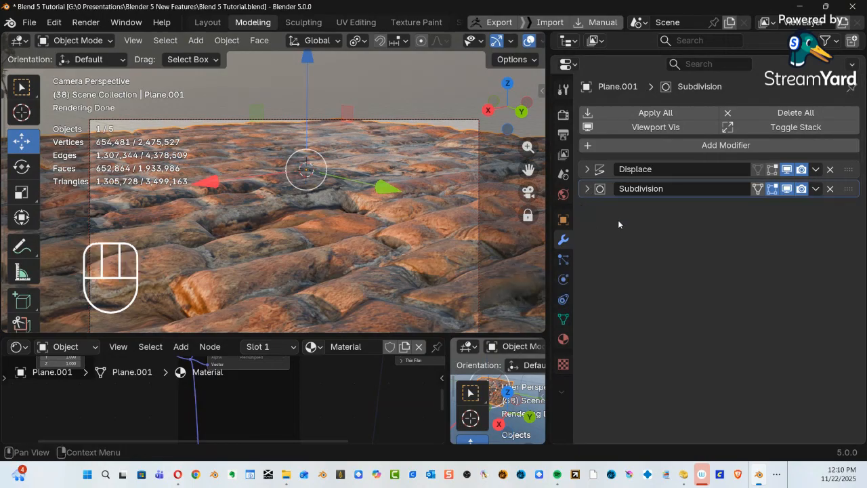
Swap the Subdivision and Displace order to compare the bricks, ending with Subdivision above Displace.
{"action": "left_click_drag", "start_coordinate": [850, 192], "coordinate": [846, 178]}
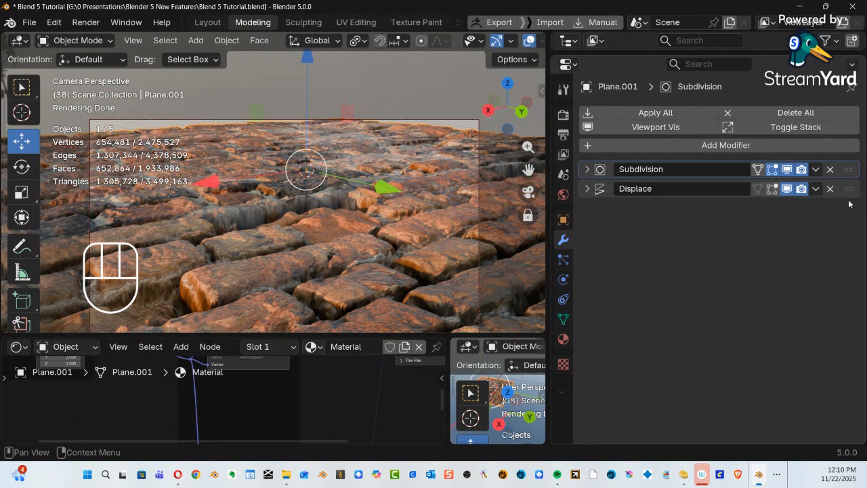
{"action": "left_click_drag", "start_coordinate": [847, 169], "coordinate": [839, 194]}
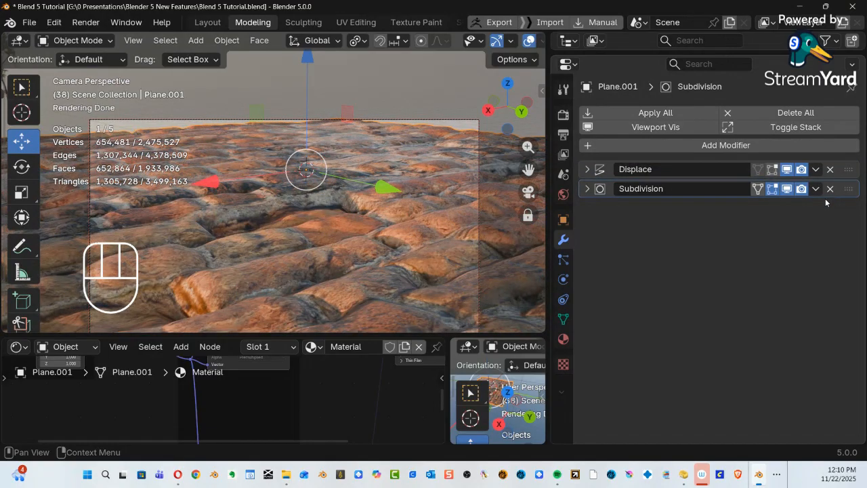
{"action": "left_click_drag", "start_coordinate": [839, 189], "coordinate": [842, 169]}
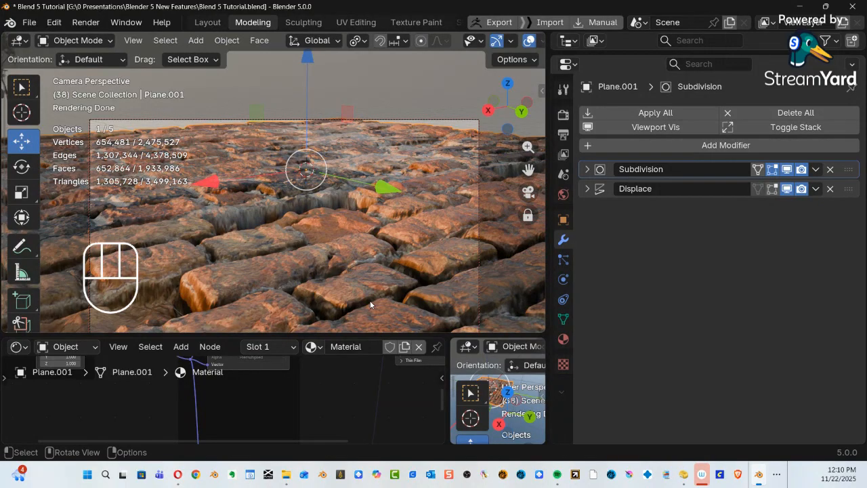
{"action": "left_click_drag", "start_coordinate": [372, 303], "coordinate": [370, 279], "text": "alt"}
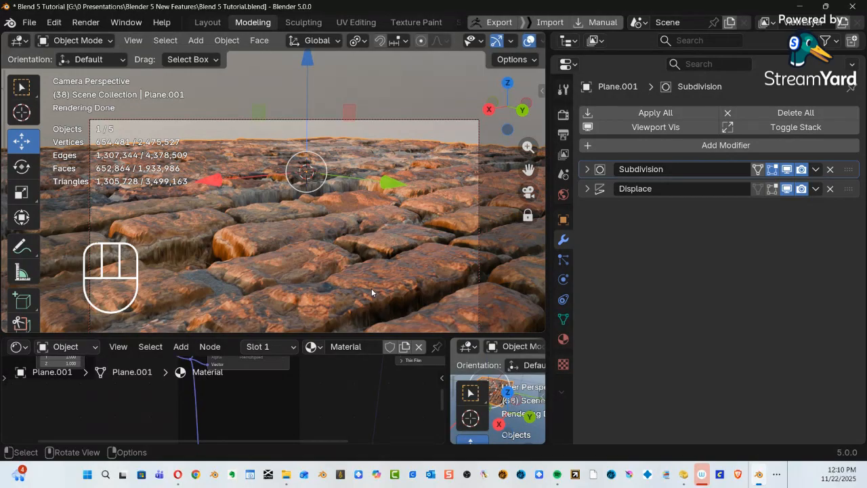
Enlarge the 3D viewport, leave the camera view, and examine the whole displaced brick plane.
{"action": "key", "text": "KP_Enter"}
{"action": "left_click_drag", "start_coordinate": [261, 336], "coordinate": [273, 389]}
{"action": "key", "text": "KP_0"}
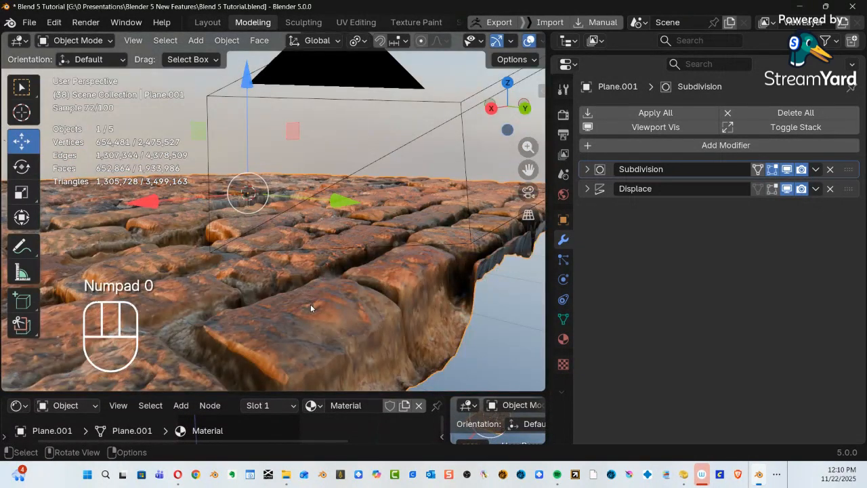
{"action": "middle_click_drag", "start_coordinate": [310, 304], "coordinate": [313, 244], "text": "ctrl+alt"}
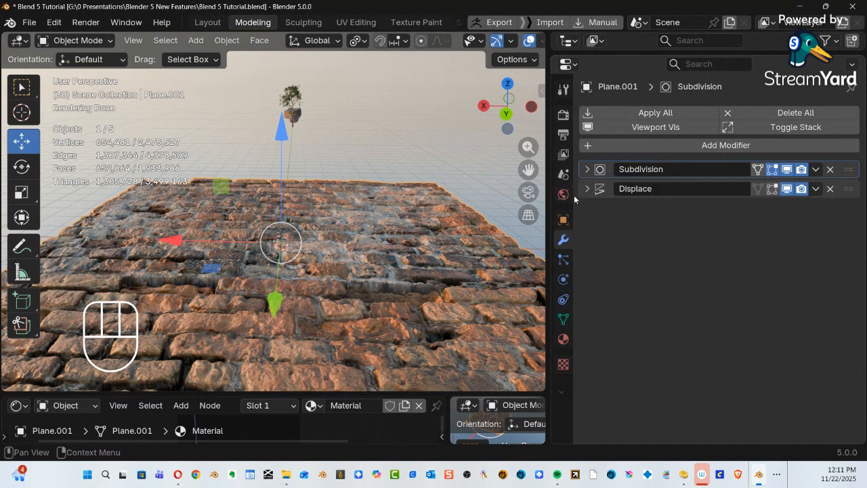
Add a Scatter on Surface modifier to the brick plane and raise its density to 2.18.
{"action": "left_click", "coordinate": [687, 144]}
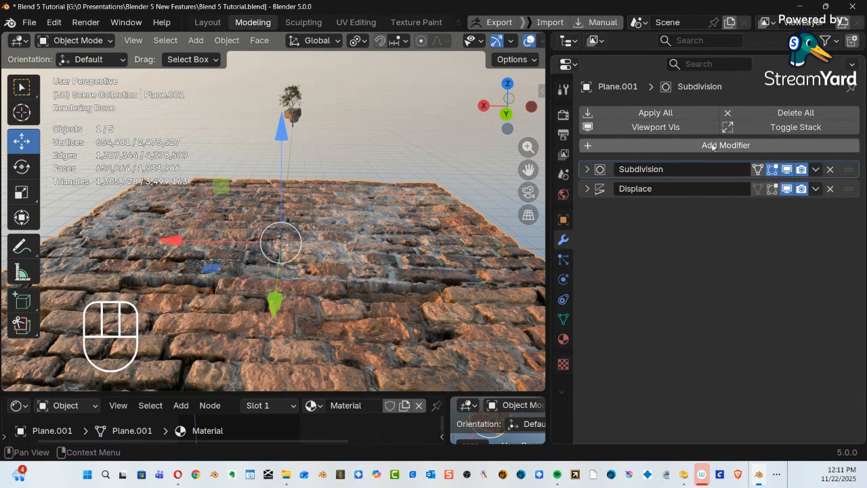
{"action": "mouse_move", "coordinate": [684, 134]}
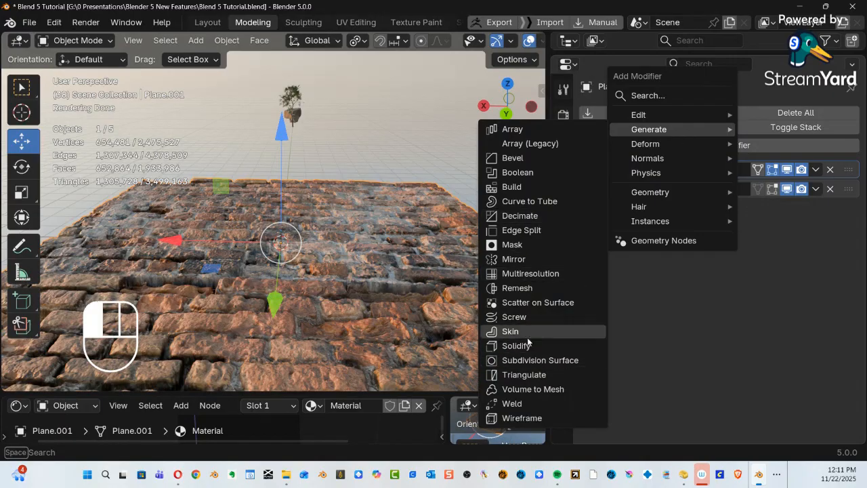
{"action": "left_click", "coordinate": [528, 305]}
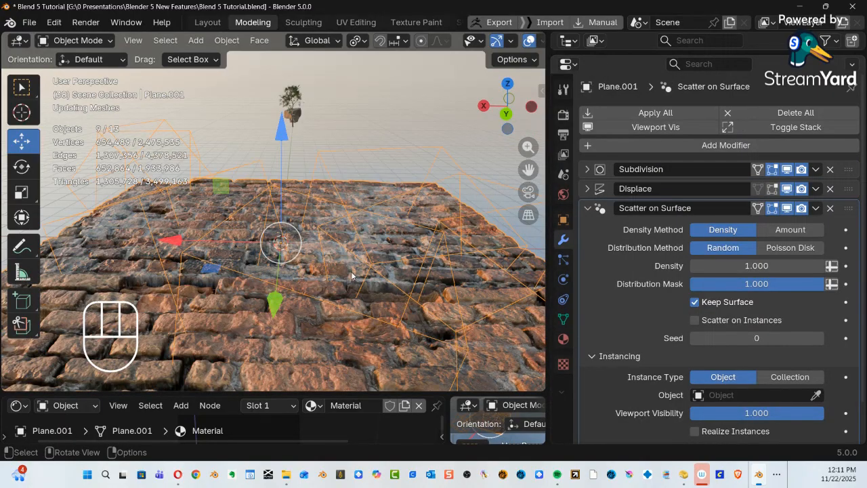
{"action": "middle_click_drag", "start_coordinate": [368, 273], "coordinate": [395, 282]}
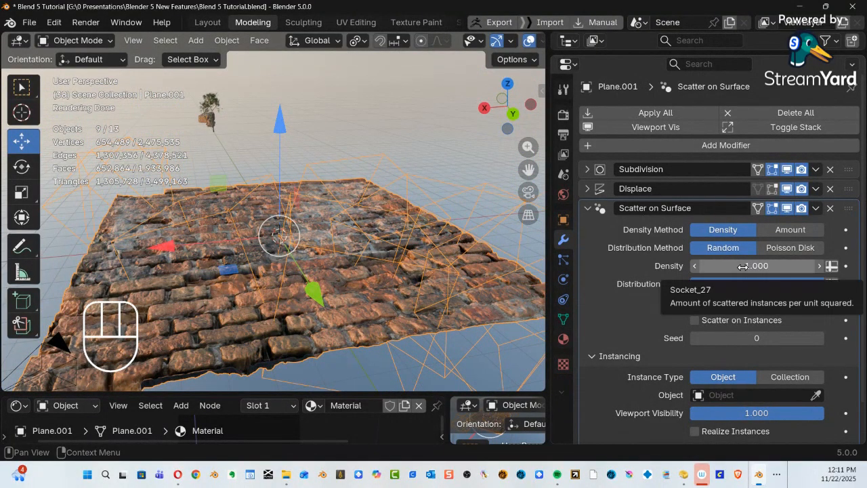
{"action": "left_click_drag", "start_coordinate": [743, 266], "coordinate": [773, 266]}
{"action": "left_click_drag", "start_coordinate": [667, 259], "coordinate": [661, 259]}
{"action": "mouse_move", "coordinate": [421, 271]}
{"action": "middle_mouse_down", "text": "alt"}
{"action": "mouse_move", "coordinate": [356, 306]}
{"action": "mouse_move", "coordinate": [241, 270]}
{"action": "mouse_move", "coordinate": [427, 261]}
{"action": "middle_mouse_up", "text": "alt"}
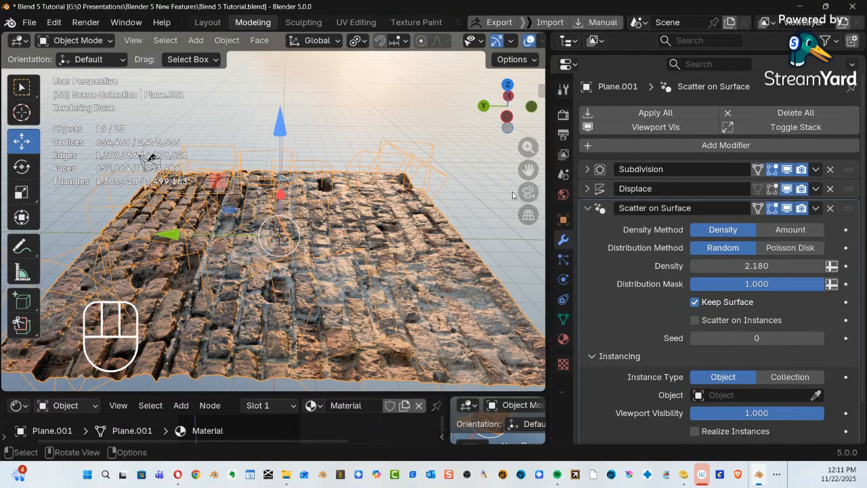
Import the FBX model namaqualand_boulder_03_4k.fbx into the scene.
{"action": "left_click", "coordinate": [29, 22]}
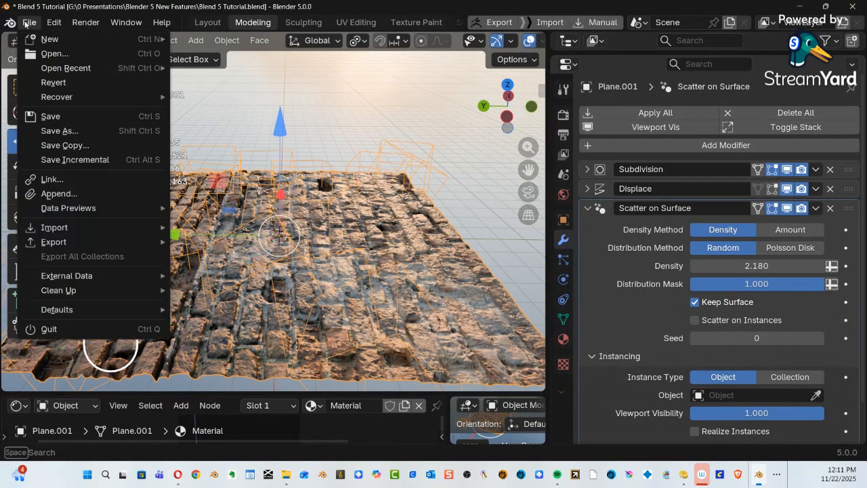
{"action": "mouse_move", "coordinate": [77, 227]}
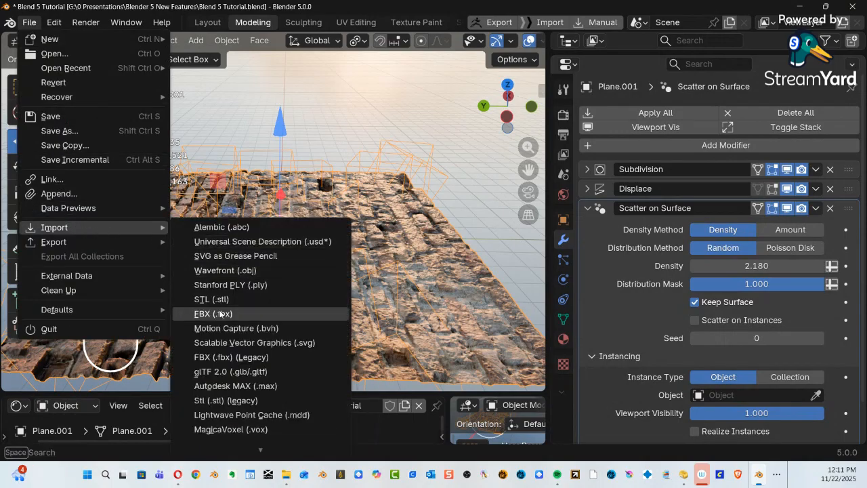
{"action": "left_click", "coordinate": [271, 310]}
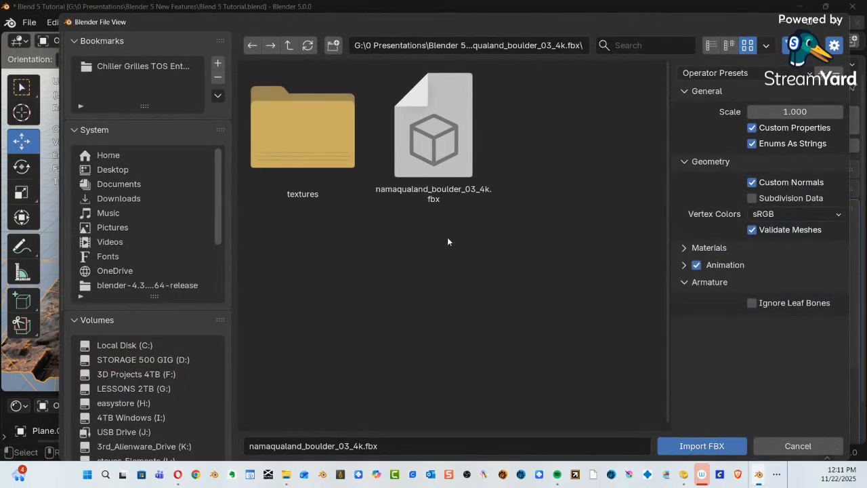
{"action": "double_click", "coordinate": [444, 155]}
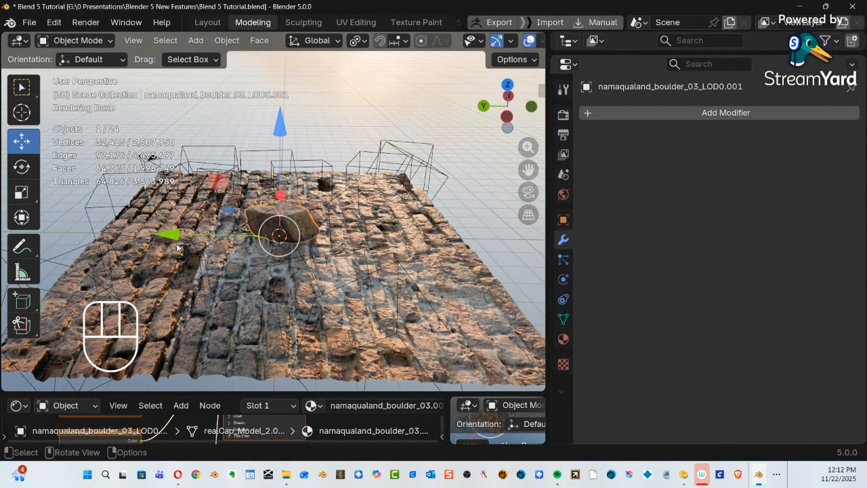
Move the imported boulder along the Y axis off the brick plane, and enlarge the Outliner.
{"action": "left_click_drag", "start_coordinate": [177, 247], "coordinate": [413, 258]}
{"action": "middle_click_drag", "start_coordinate": [412, 257], "coordinate": [339, 242], "text": "alt+shift"}
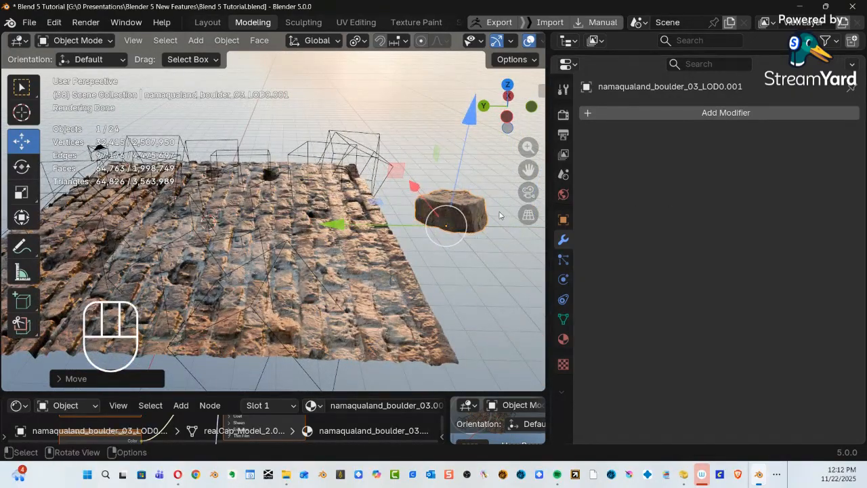
{"action": "left_click_drag", "start_coordinate": [659, 52], "coordinate": [691, 284]}
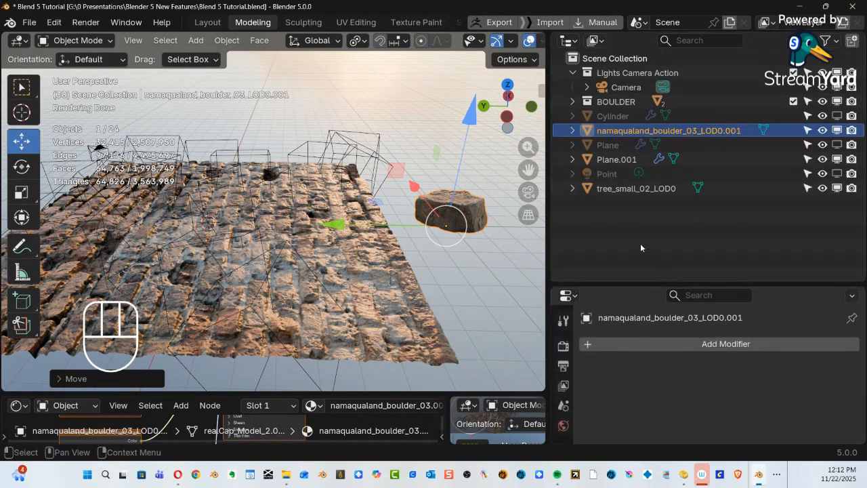
Rename the imported boulder object namaqualand_boulder_03_LOD0.001 as "new boulder".
{"action": "double_click", "coordinate": [647, 130]}
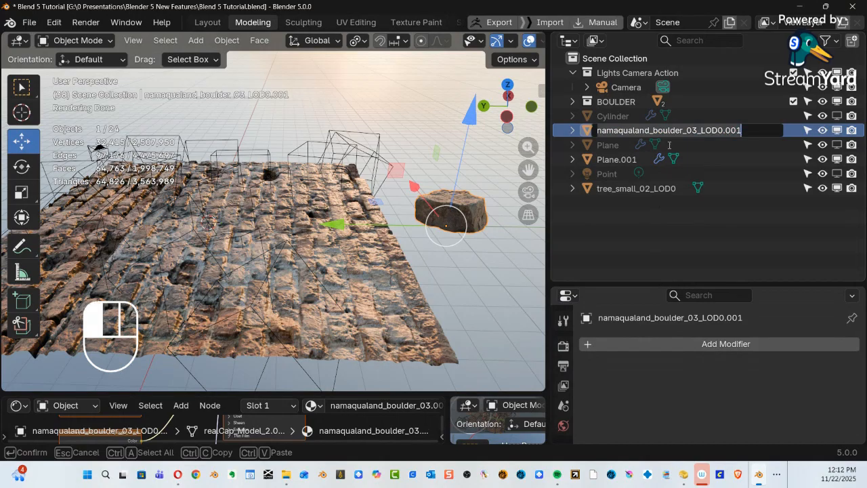
{"action": "type", "text": "new boulder"}
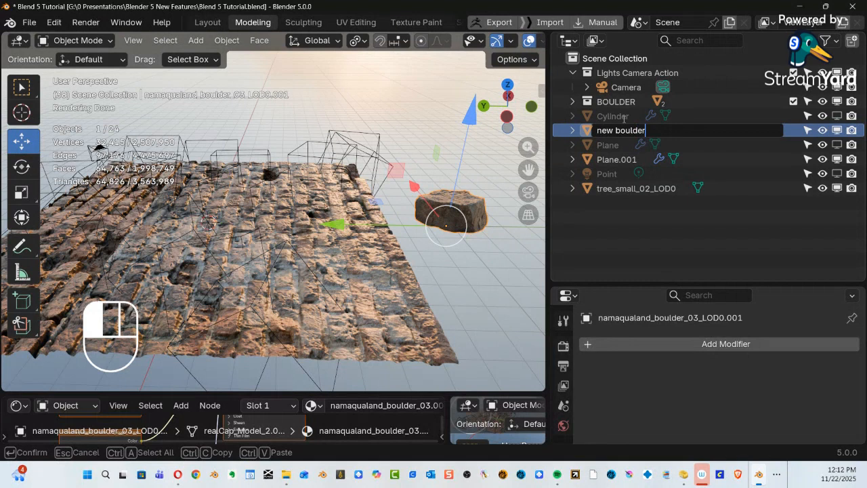
{"action": "key", "text": "Return"}
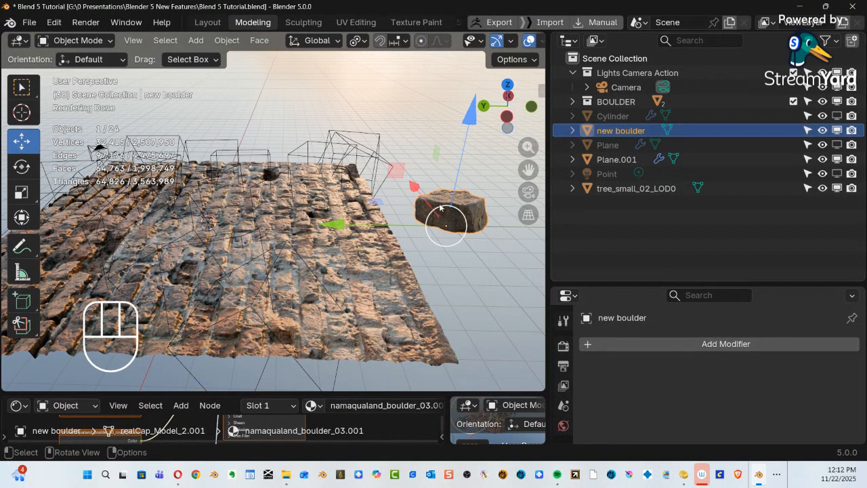
Select the brick plane, enlarge its modifier settings, and assign new boulder as the Scatter on Surface instance object.
{"action": "left_click", "coordinate": [223, 236]}
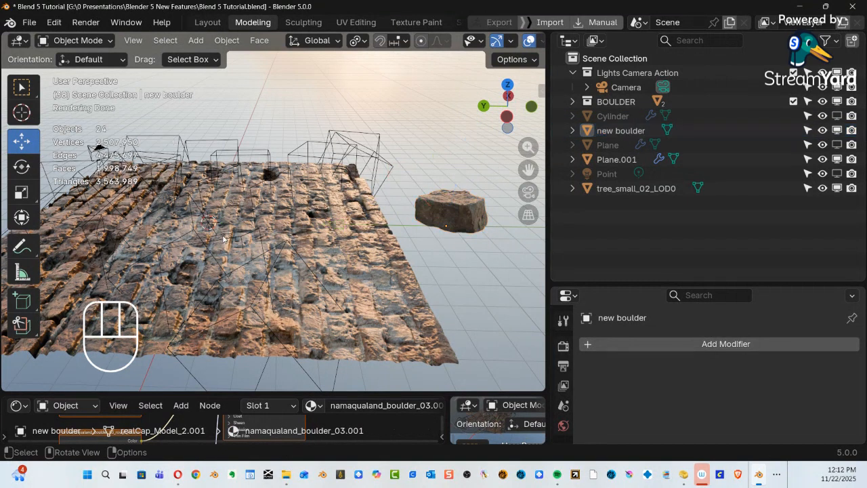
{"action": "left_click", "coordinate": [225, 230]}
{"action": "left_click", "coordinate": [211, 222]}
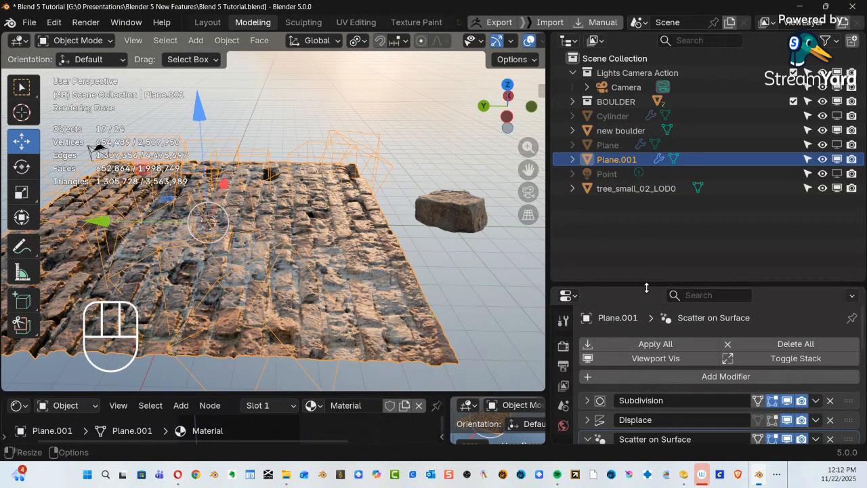
{"action": "left_click_drag", "start_coordinate": [647, 287], "coordinate": [646, 54]}
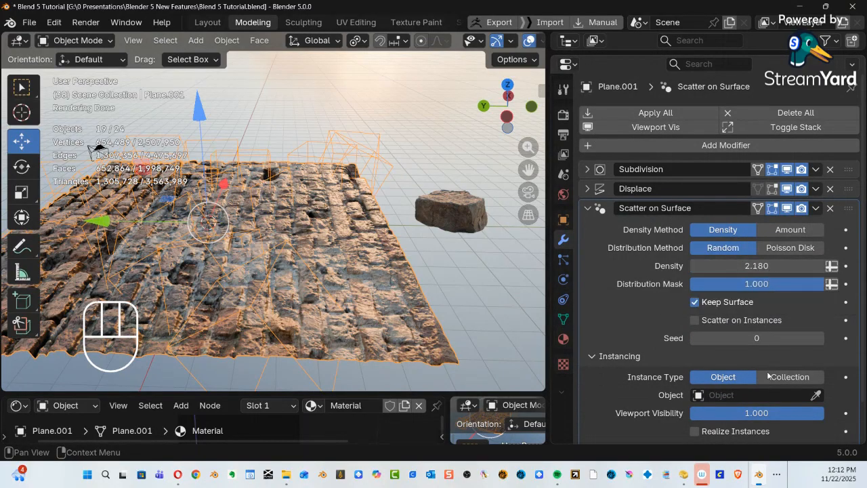
{"action": "left_click", "coordinate": [718, 397]}
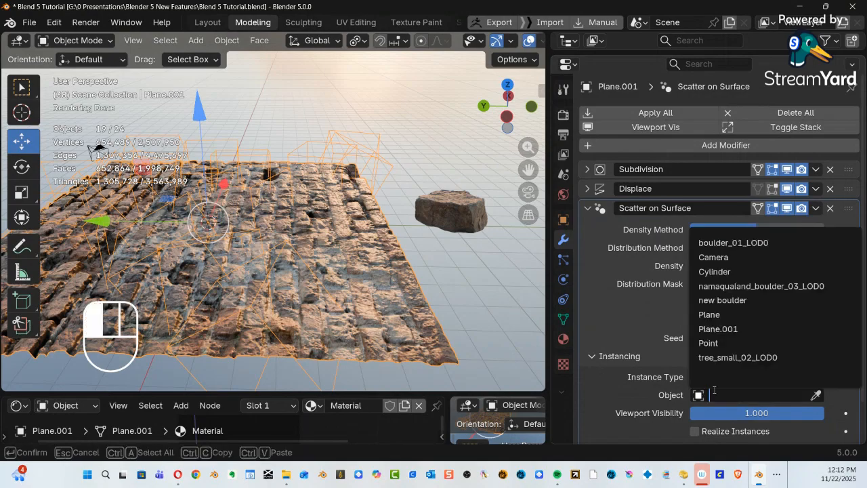
{"action": "left_click", "coordinate": [732, 301]}
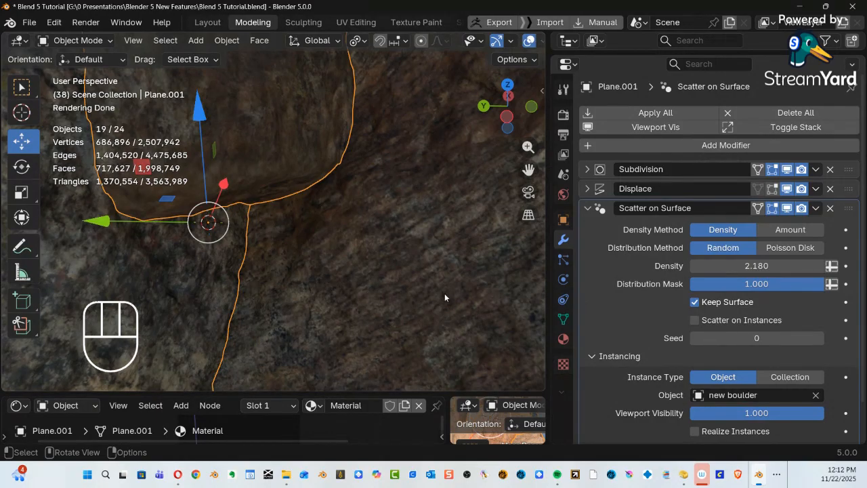
Expand the Transform settings of the brick plane's Scatter on Surface modifier.
{"action": "middle_click_drag", "start_coordinate": [446, 296], "coordinate": [445, 298]}
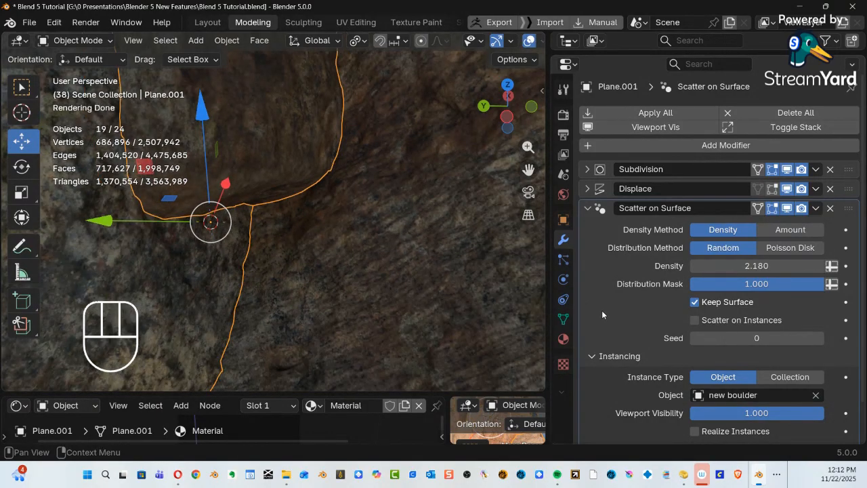
{"action": "scroll", "coordinate": [644, 290], "scroll_direction": "down", "scroll_amount": 2}
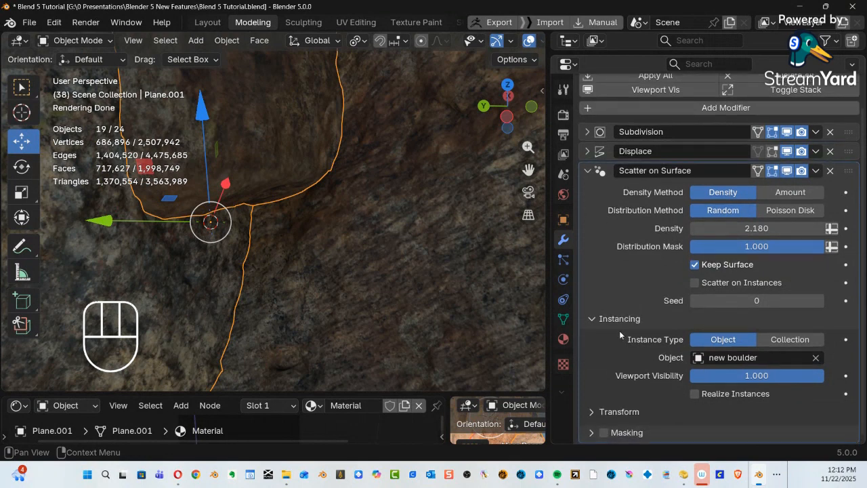
{"action": "left_click", "coordinate": [593, 411]}
{"action": "scroll", "coordinate": [659, 363], "scroll_direction": "down", "scroll_amount": 5}
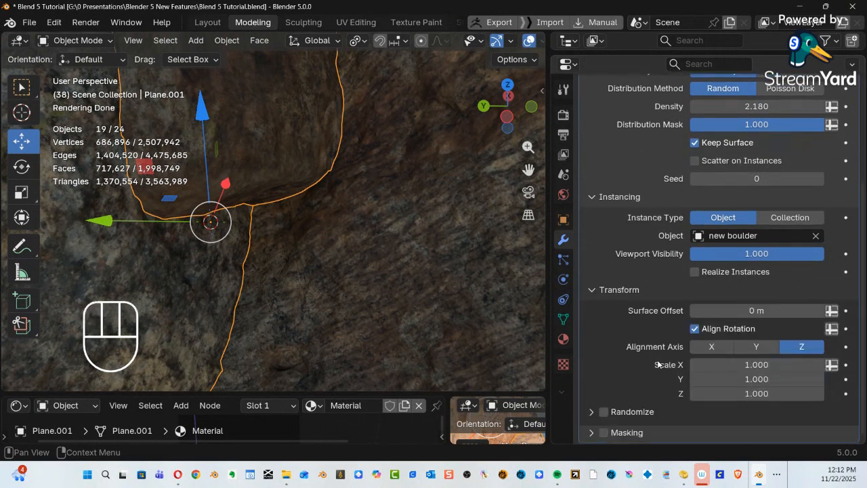
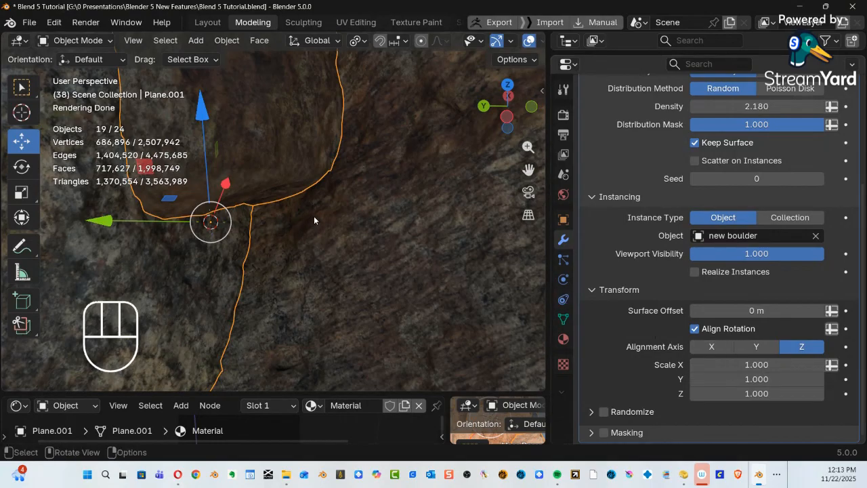
Enter Edit Mode on new boulder and scale its entire mesh down to about 0.21.
{"action": "left_click_drag", "start_coordinate": [686, 54], "coordinate": [697, 254]}
{"action": "left_click", "coordinate": [621, 130]}
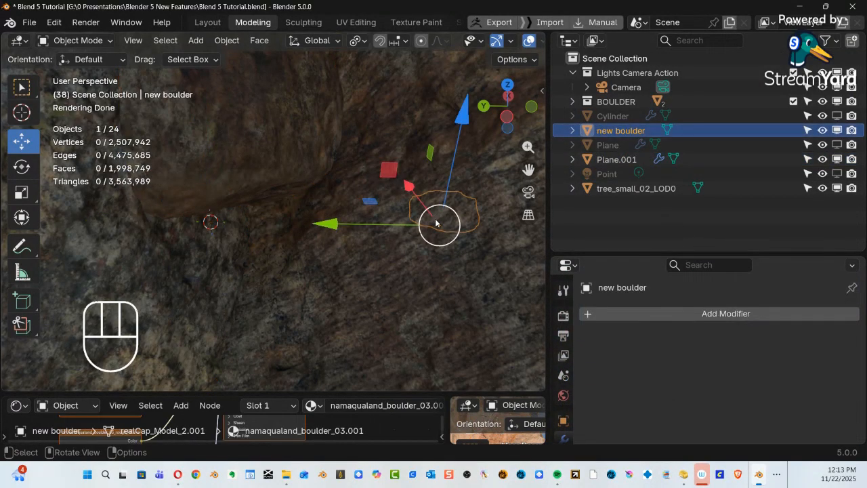
{"action": "key", "text": "Tab"}
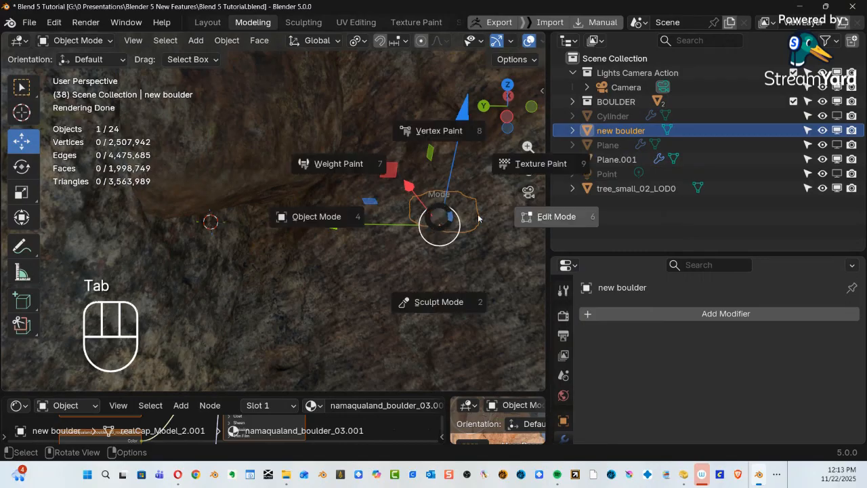
{"action": "left_click", "coordinate": [532, 217]}
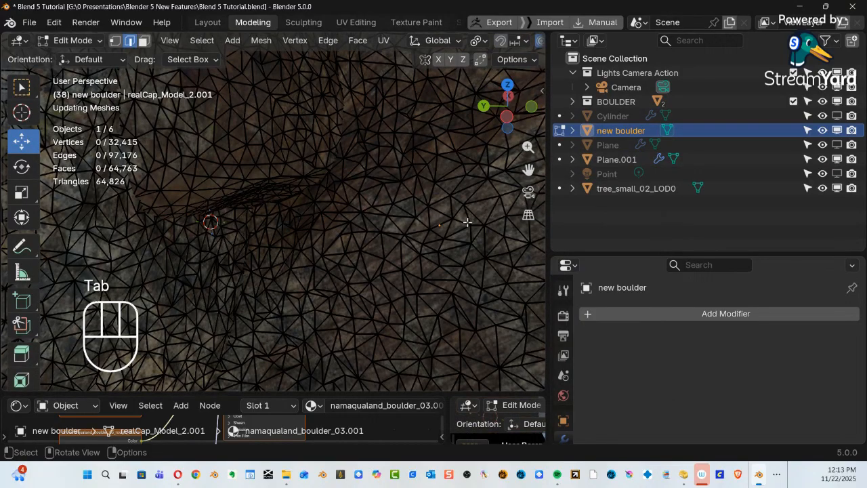
{"action": "key", "text": "a"}
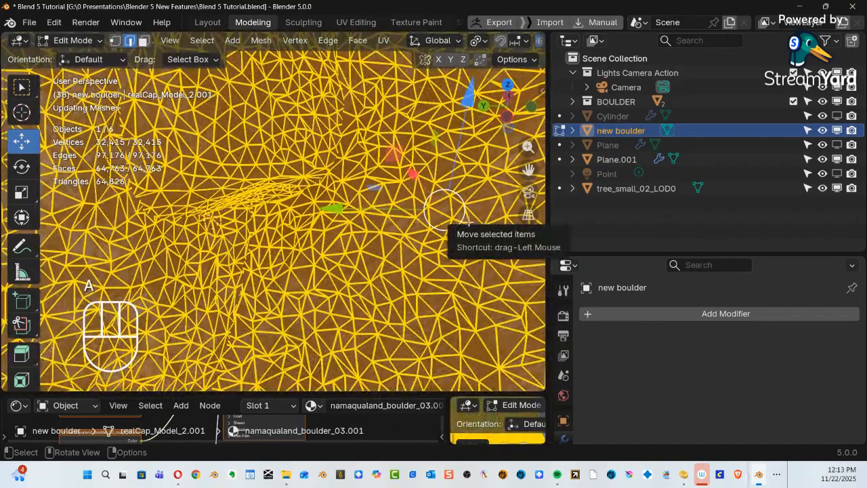
{"action": "key", "text": "s"}
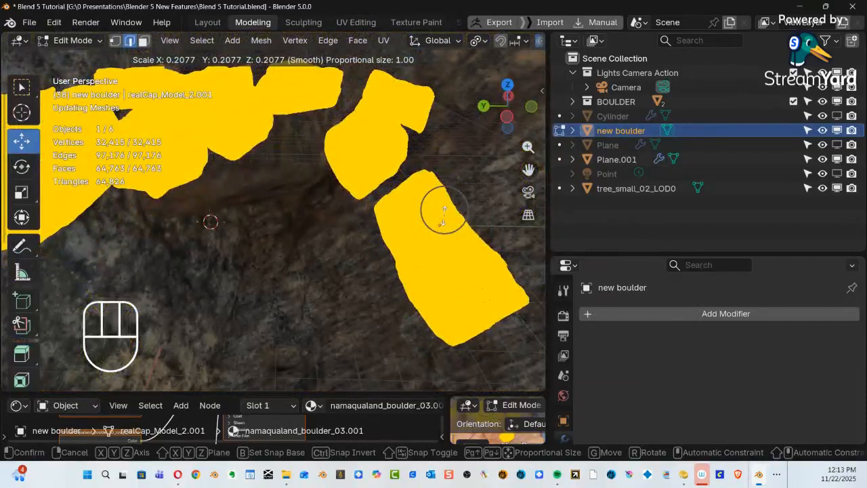
{"action": "left_click", "coordinate": [444, 216]}
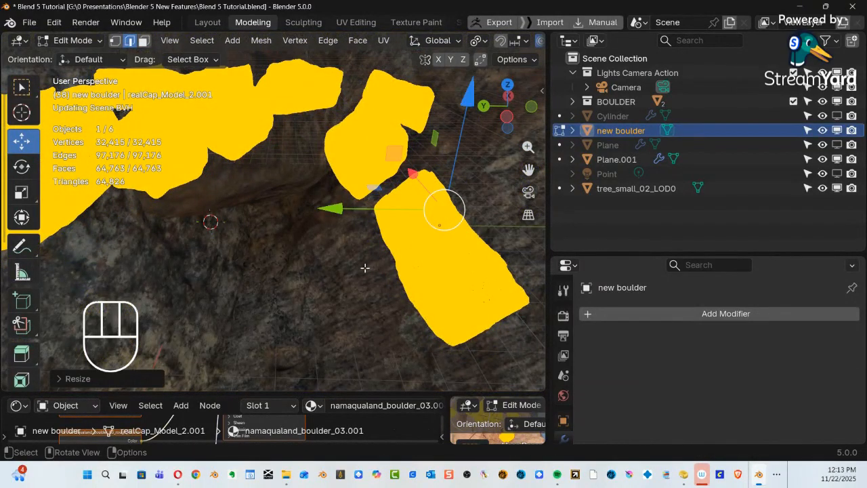
Scale the boulder mesh down further in several passes until the scattered copies are separate, small rocks.
{"action": "middle_click_drag", "start_coordinate": [364, 267], "coordinate": [305, 297]}
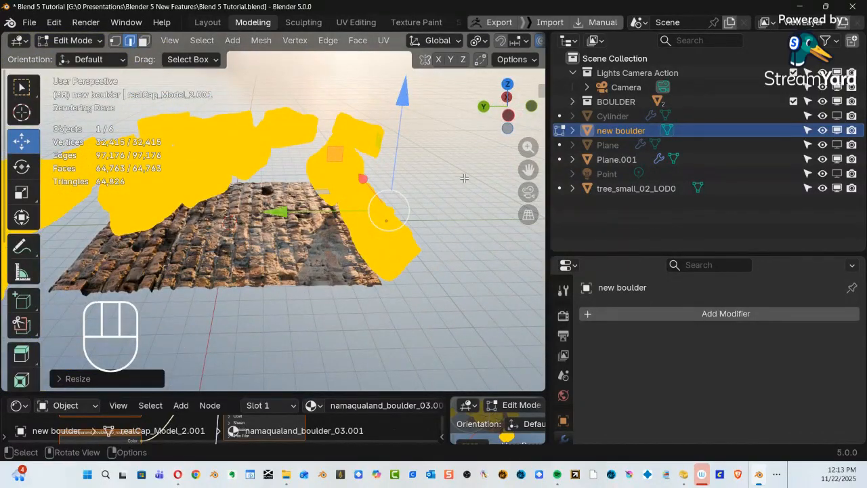
{"action": "key", "text": "s"}
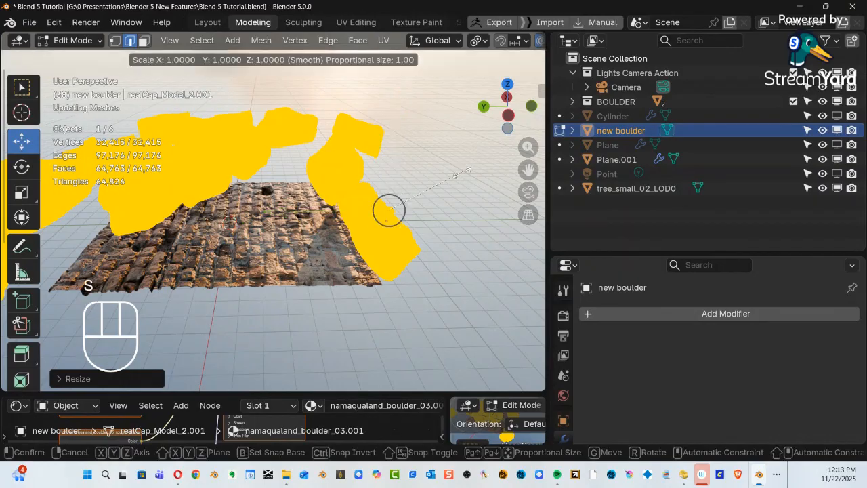
{"action": "left_click", "coordinate": [426, 191]}
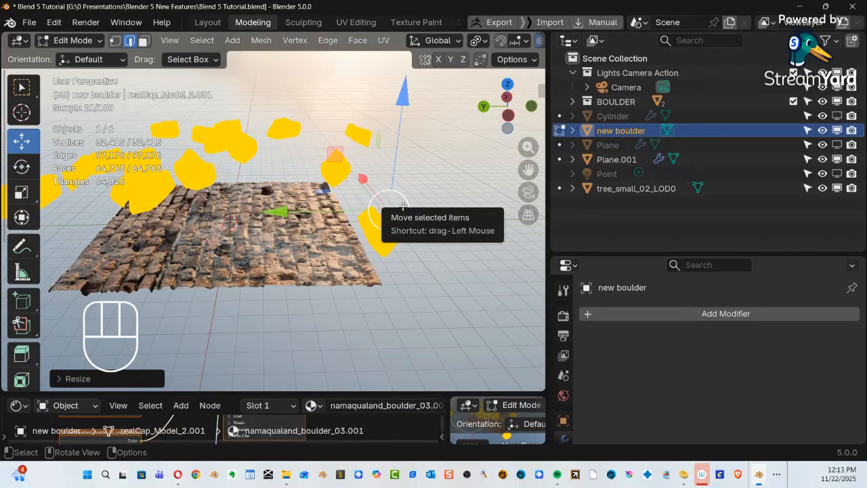
{"action": "middle_click_drag", "start_coordinate": [410, 198], "coordinate": [323, 218], "text": "ctrl+alt"}
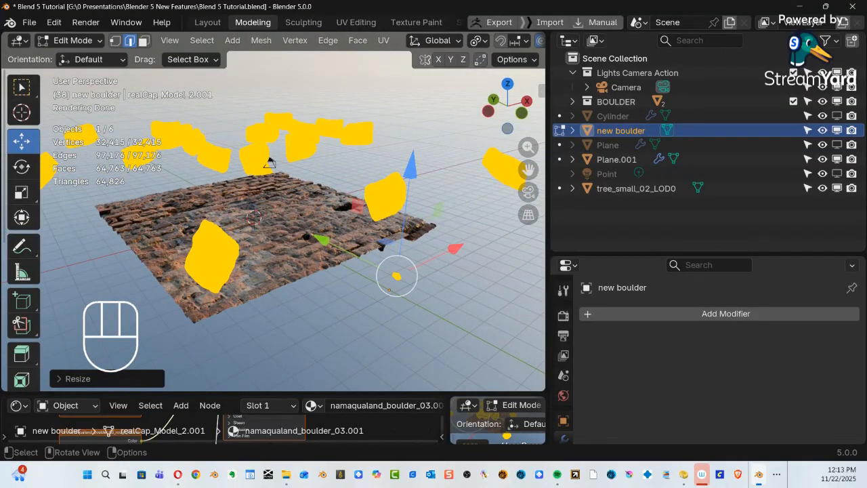
{"action": "key", "text": "s"}
{"action": "key", "text": "s"}
{"action": "key", "text": "s"}
{"action": "key", "text": "s"}
{"action": "key", "text": "s"}
{"action": "left_click", "coordinate": [471, 236]}
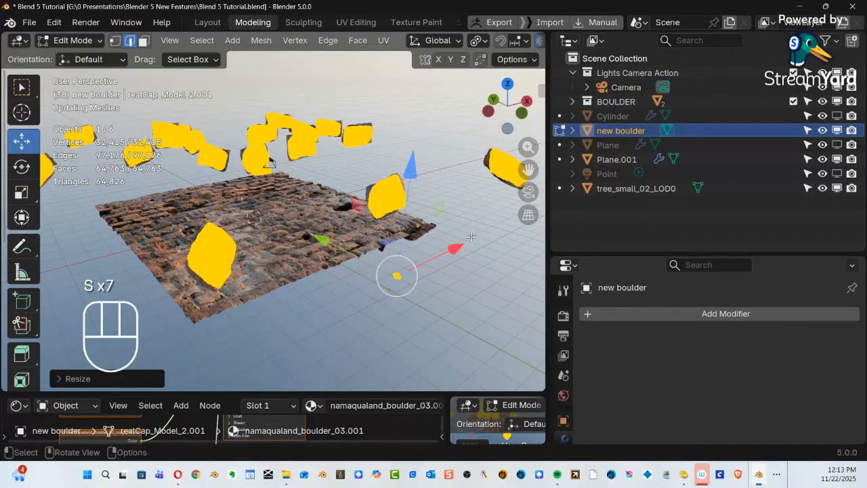
{"action": "key", "text": "s"}
{"action": "key", "text": "s"}
{"action": "right_click", "coordinate": [463, 239]}
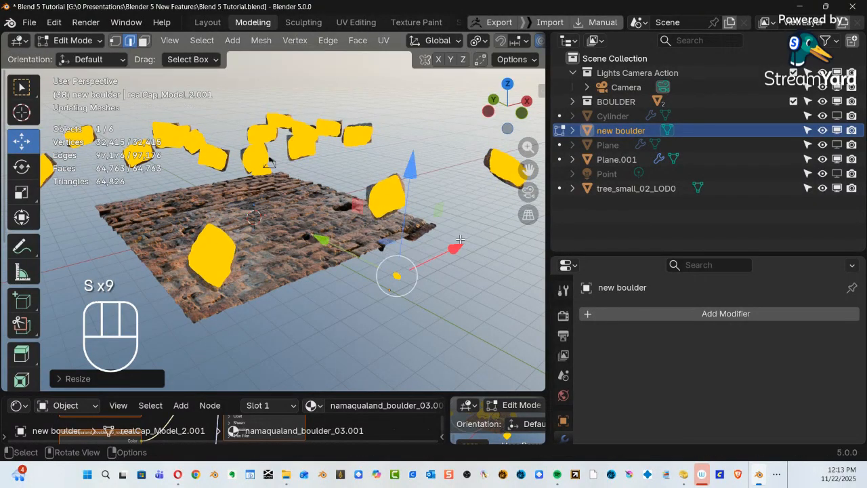
Return new boulder to Object Mode and switch the viewport to Solid shading.
{"action": "key", "text": "Tab"}
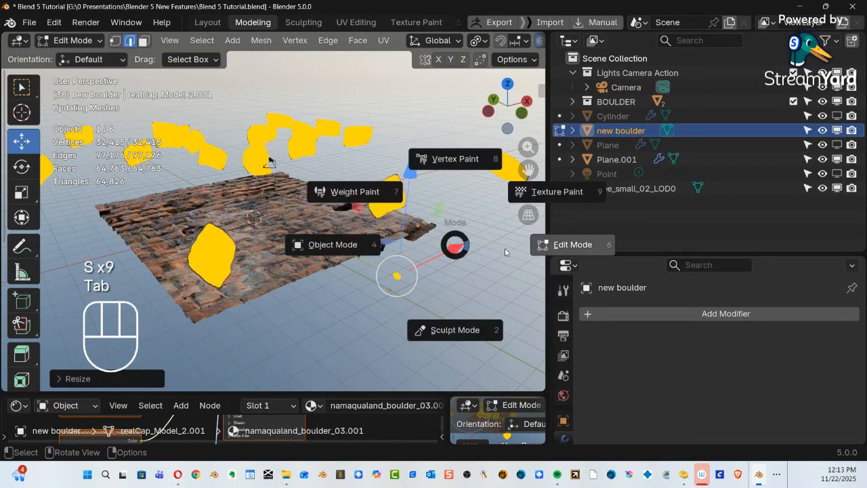
{"action": "key", "text": "Tab"}
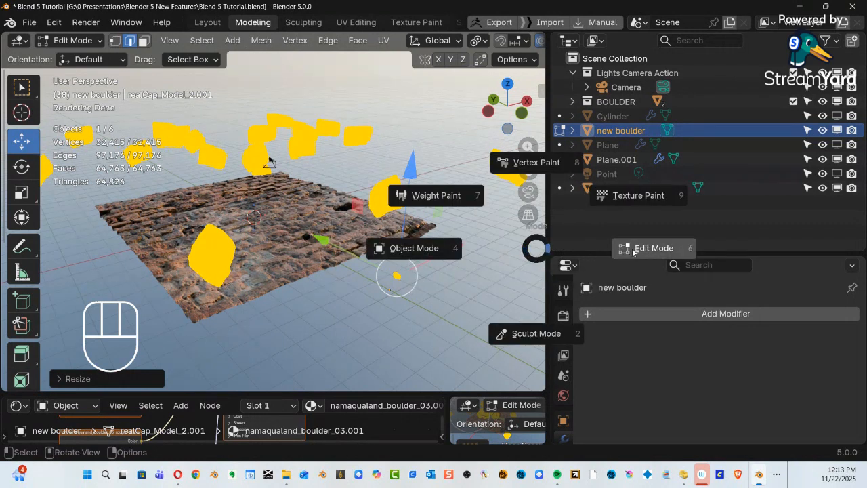
{"action": "left_click", "coordinate": [410, 249]}
{"action": "key", "text": "z"}
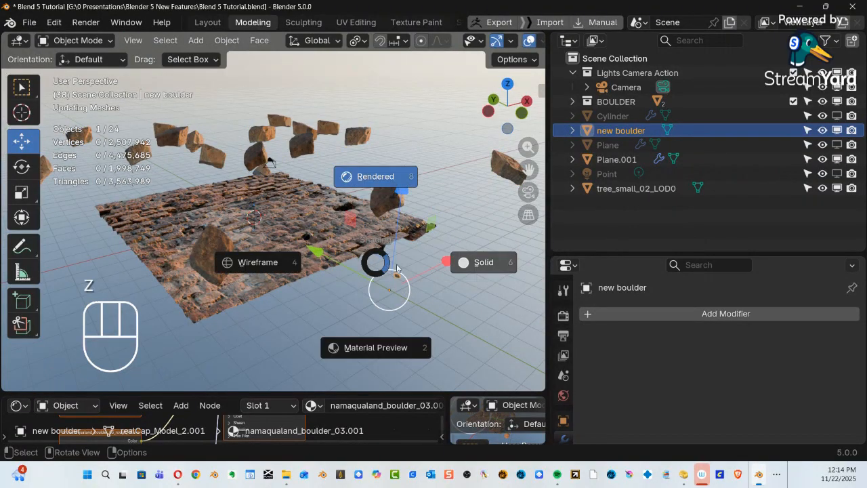
{"action": "left_click", "coordinate": [471, 266]}
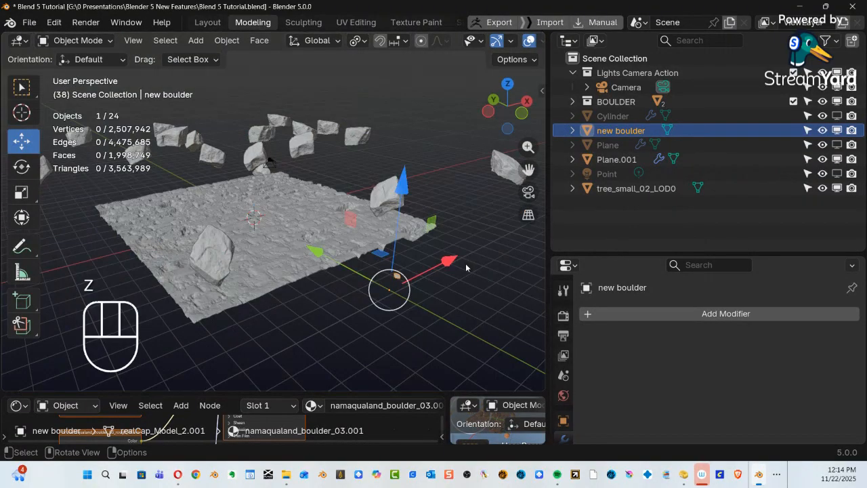
Set the brick plane's Scatter on Surface offset to -0.48 m and its instance scale to 0.760 on all axes.
{"action": "middle_click_drag", "start_coordinate": [384, 273], "coordinate": [425, 252], "text": "alt"}
{"action": "left_click", "coordinate": [345, 216]}
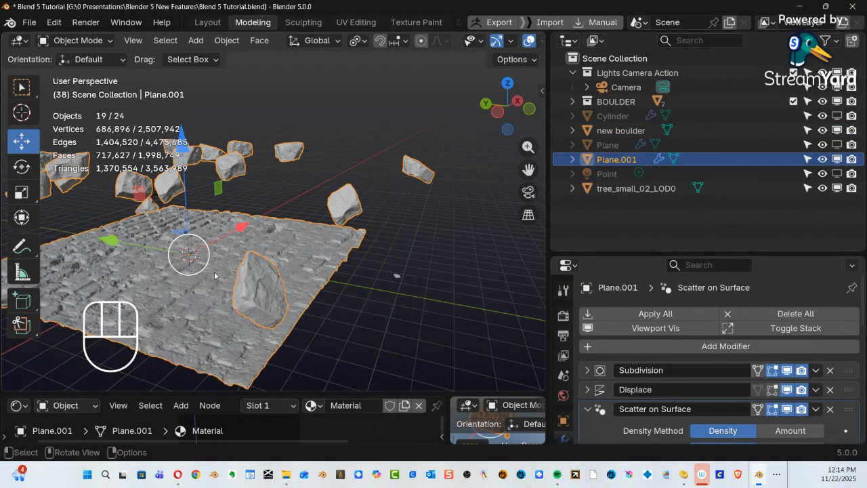
{"action": "key", "text": "alt+a"}
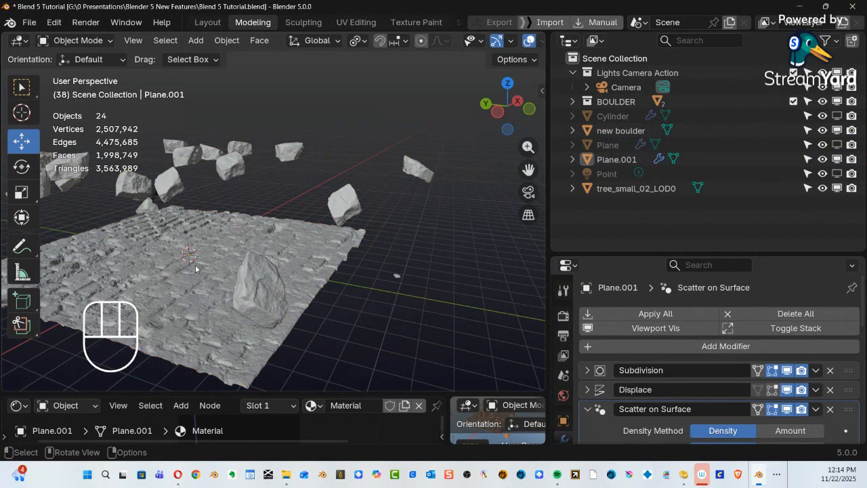
{"action": "left_click", "coordinate": [194, 264]}
{"action": "left_click_drag", "start_coordinate": [335, 205], "coordinate": [405, 249], "text": "alt"}
{"action": "left_click_drag", "start_coordinate": [674, 255], "coordinate": [673, 51]}
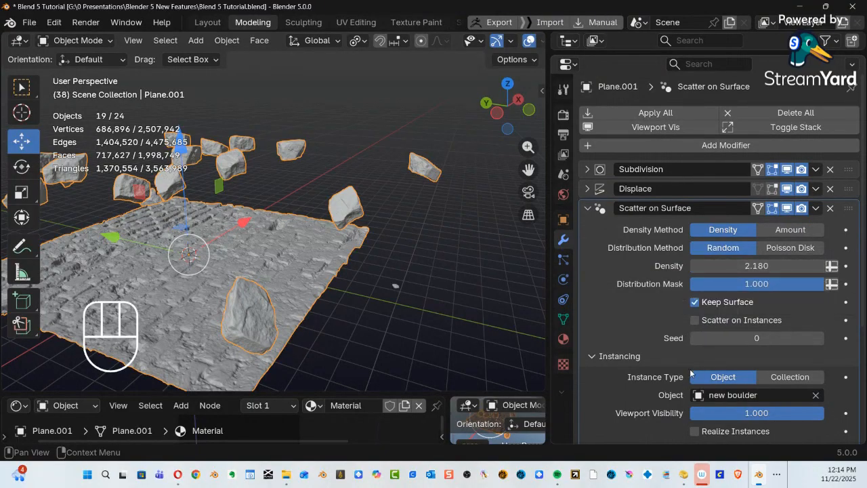
{"action": "scroll", "coordinate": [702, 369], "scroll_direction": "down", "scroll_amount": 3}
{"action": "scroll", "coordinate": [702, 363], "scroll_direction": "down", "scroll_amount": 2}
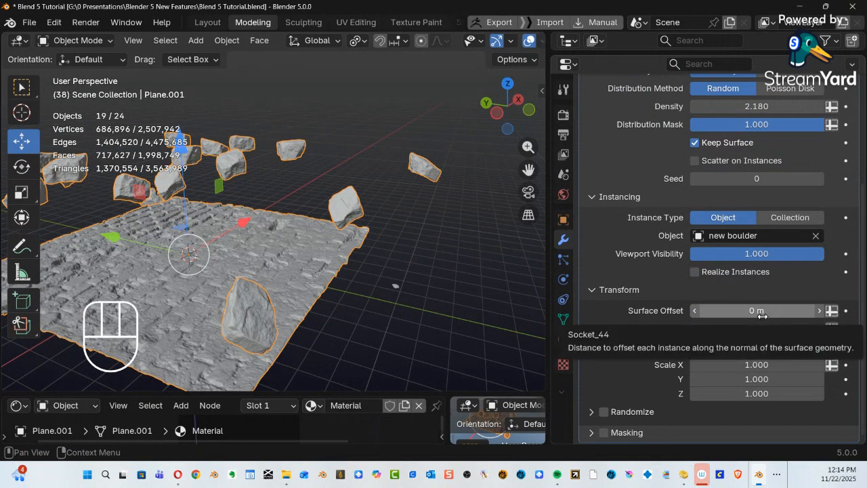
{"action": "left_click_drag", "start_coordinate": [763, 314], "coordinate": [741, 313]}
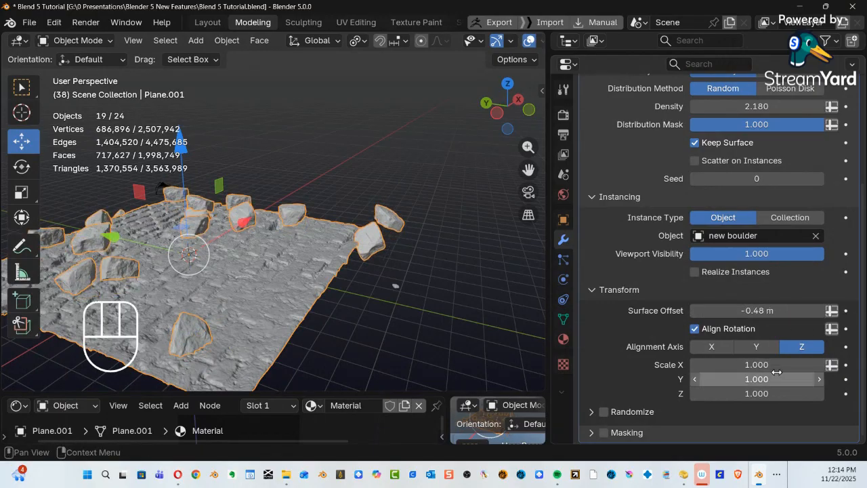
{"action": "left_click_drag", "start_coordinate": [766, 365], "coordinate": [744, 393]}
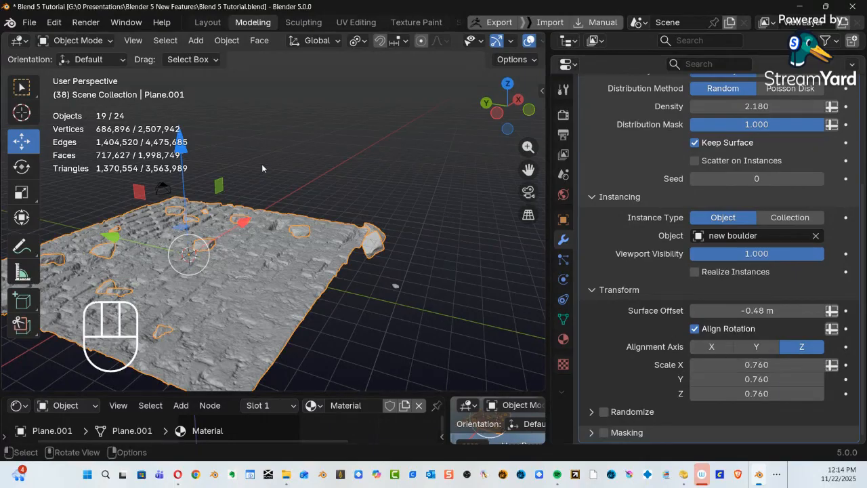
{"action": "left_click_drag", "start_coordinate": [180, 150], "coordinate": [181, 148]}
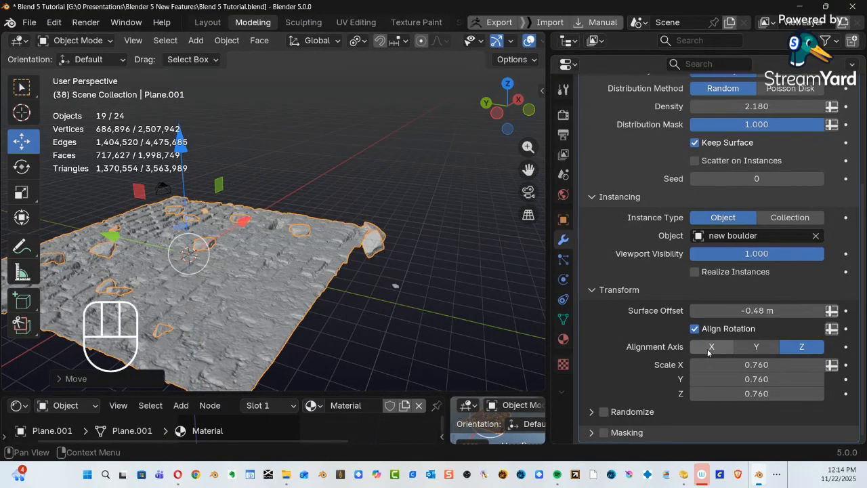
Raise the brick plane's Scatter on Surface offset to -0.432 m.
{"action": "middle_click_drag", "start_coordinate": [416, 333], "coordinate": [325, 312]}
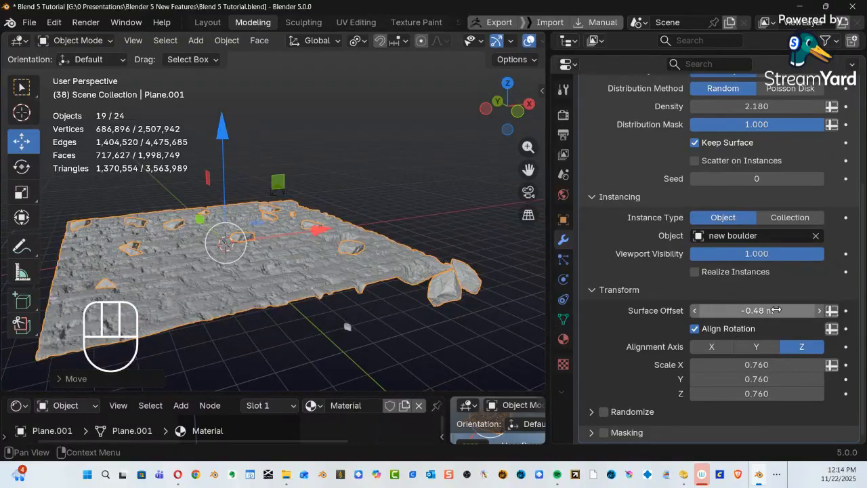
{"action": "mouse_move", "coordinate": [764, 311]}
{"action": "left_mouse_down", "text": "shift"}
{"action": "mouse_move", "coordinate": [787, 311]}
{"action": "mouse_move", "coordinate": [776, 311]}
{"action": "left_mouse_up", "text": "shift"}
{"action": "mouse_move", "coordinate": [735, 314]}
{"action": "middle_mouse_down", "text": "ctrl+alt"}
{"action": "mouse_move", "coordinate": [728, 333]}
{"action": "mouse_move", "coordinate": [744, 324]}
{"action": "middle_mouse_up", "text": "ctrl+alt"}
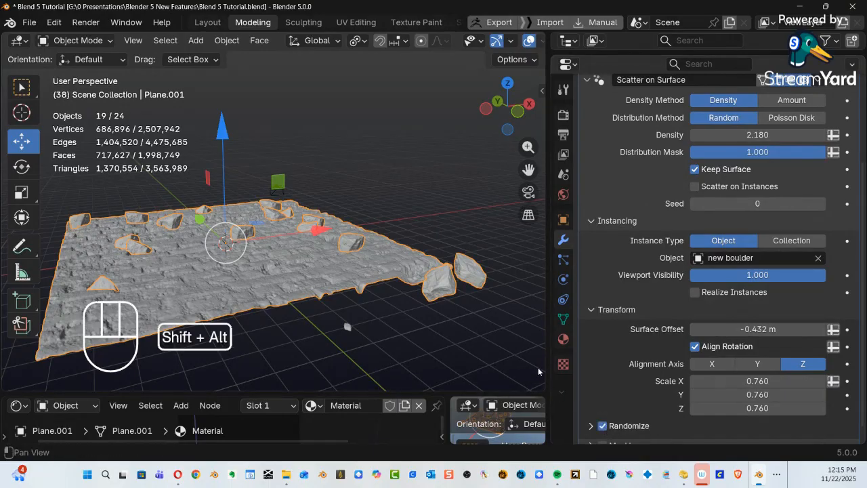
Enable Randomize for the scattered boulders and set their uniform random scale to 0.403.
{"action": "middle_click_drag", "start_coordinate": [539, 363], "coordinate": [549, 379], "text": "alt+shift"}
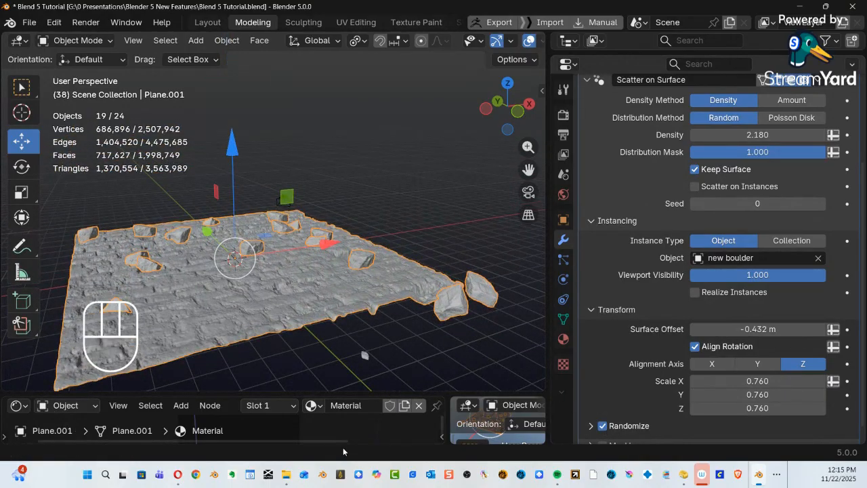
{"action": "left_click", "coordinate": [590, 426]}
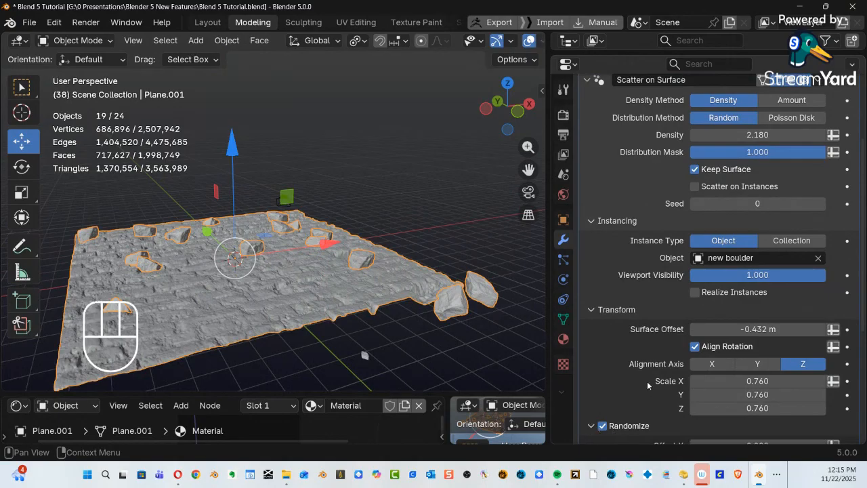
{"action": "scroll", "coordinate": [647, 386], "scroll_direction": "down", "scroll_amount": 6}
{"action": "middle_click_drag", "start_coordinate": [447, 311], "coordinate": [342, 245], "text": "alt"}
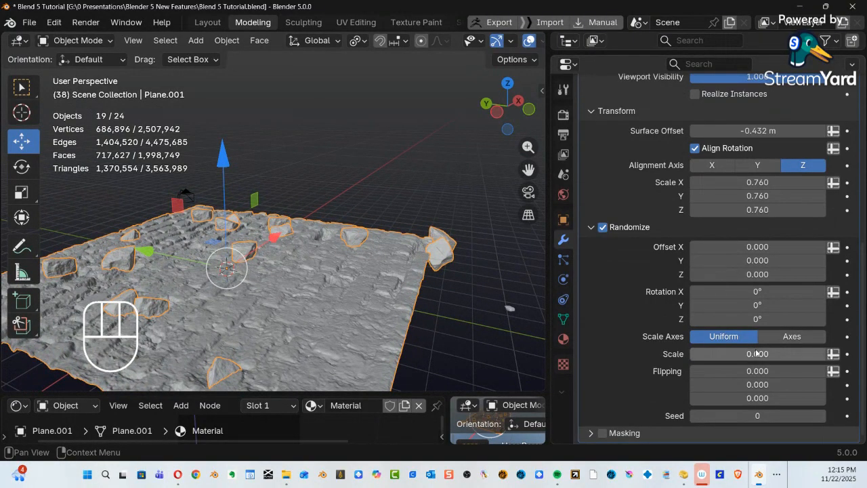
{"action": "left_click_drag", "start_coordinate": [756, 354], "coordinate": [809, 355]}
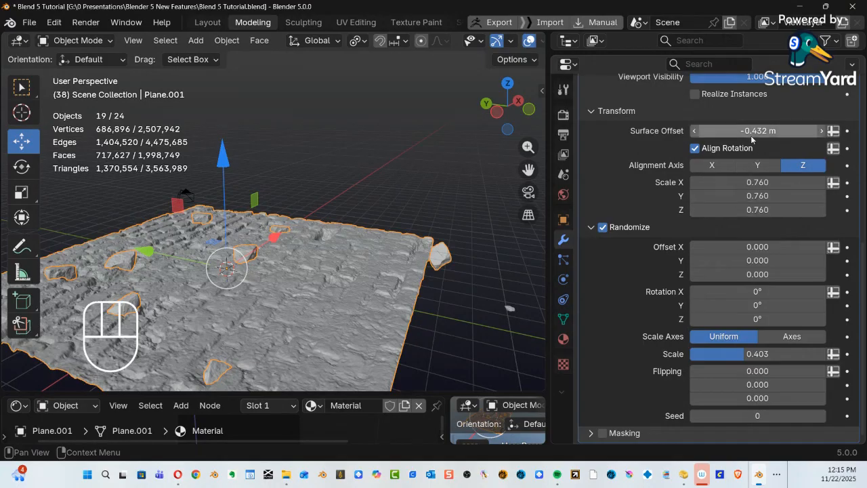
Try a surface offset of -0.301 m for the scattered boulders and reset the offset to 0 m.
{"action": "left_click_drag", "start_coordinate": [752, 134], "coordinate": [790, 133], "text": "shift"}
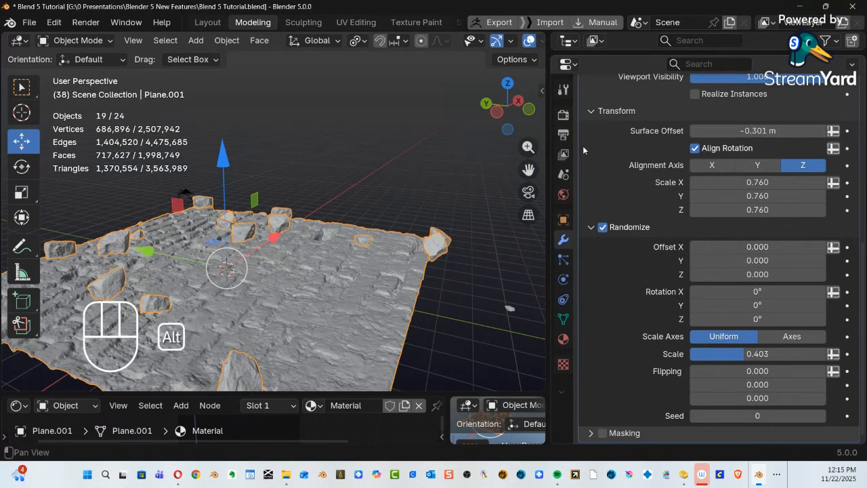
{"action": "middle_click_drag", "start_coordinate": [317, 204], "coordinate": [222, 202], "text": "alt"}
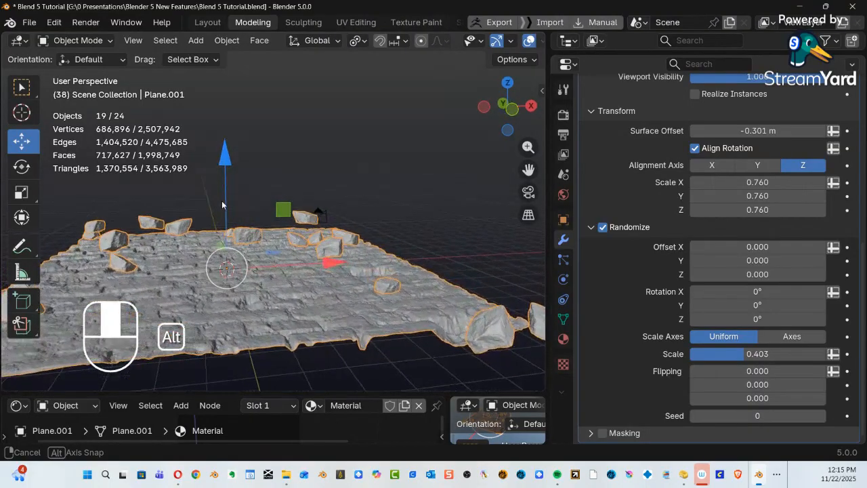
{"action": "left_click", "coordinate": [762, 131]}
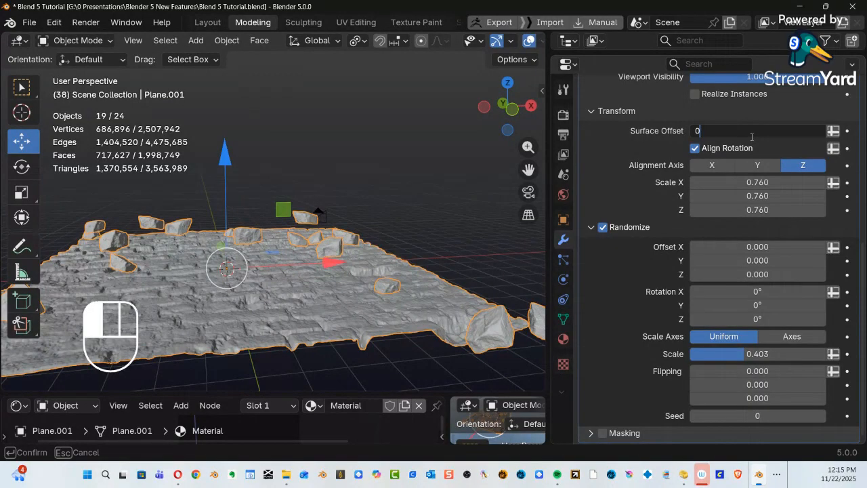
{"action": "key", "text": "Return"}
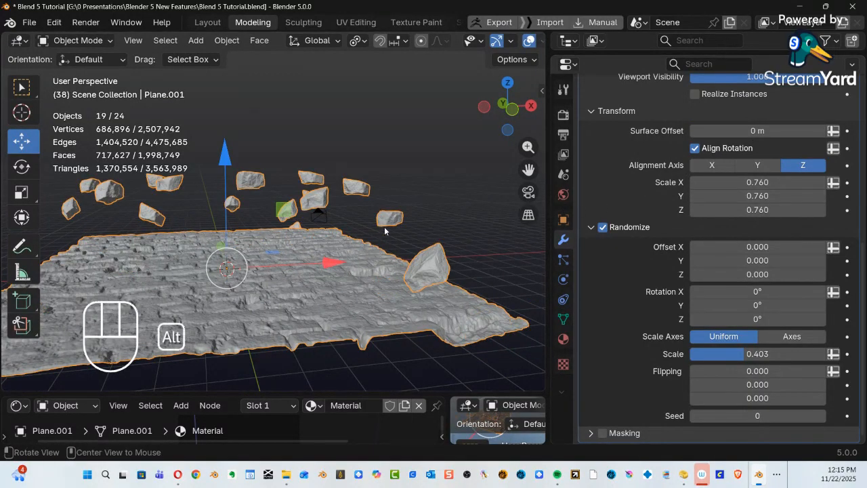
Examine how high the scattered boulders sit above the brick plane, also checking the plane in Edit Mode.
{"action": "mouse_move", "coordinate": [385, 231]}
{"action": "left_mouse_down", "text": "alt"}
{"action": "mouse_move", "coordinate": [347, 259]}
{"action": "mouse_move", "coordinate": [282, 217]}
{"action": "mouse_move", "coordinate": [430, 217]}
{"action": "mouse_move", "coordinate": [389, 223]}
{"action": "left_mouse_up", "text": "alt"}
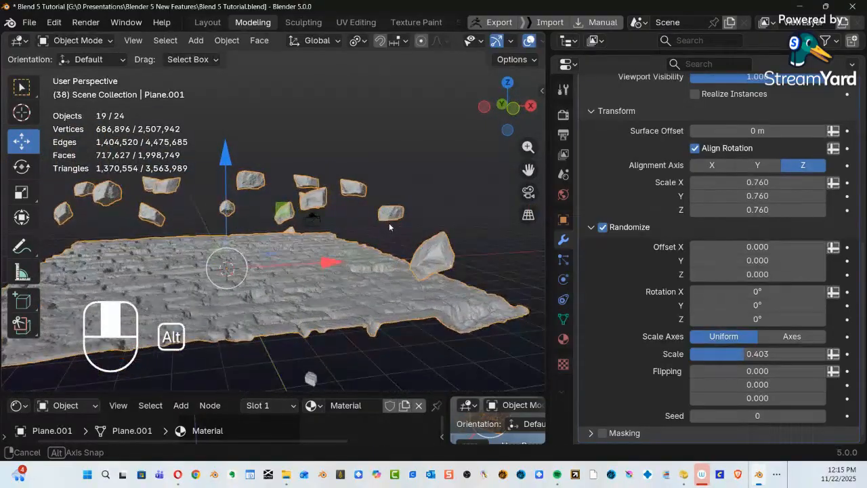
{"action": "middle_click_drag", "start_coordinate": [389, 227], "coordinate": [358, 277], "text": "alt"}
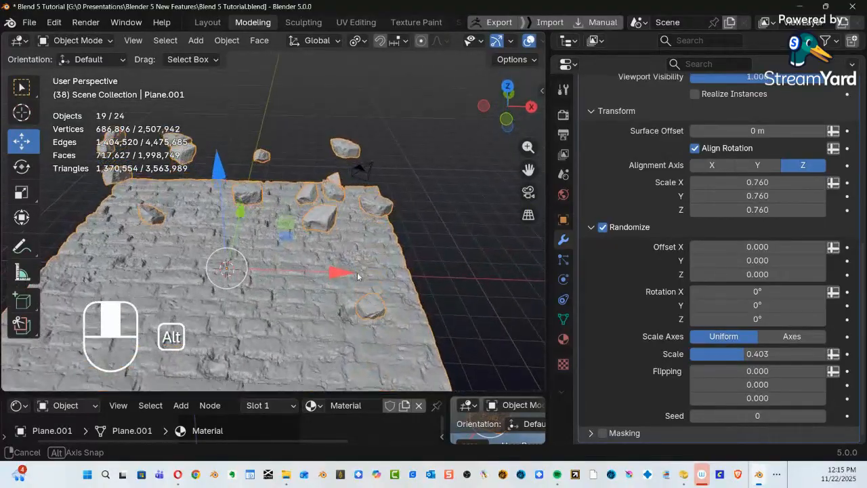
{"action": "left_click_drag", "start_coordinate": [357, 276], "coordinate": [370, 235], "text": "alt"}
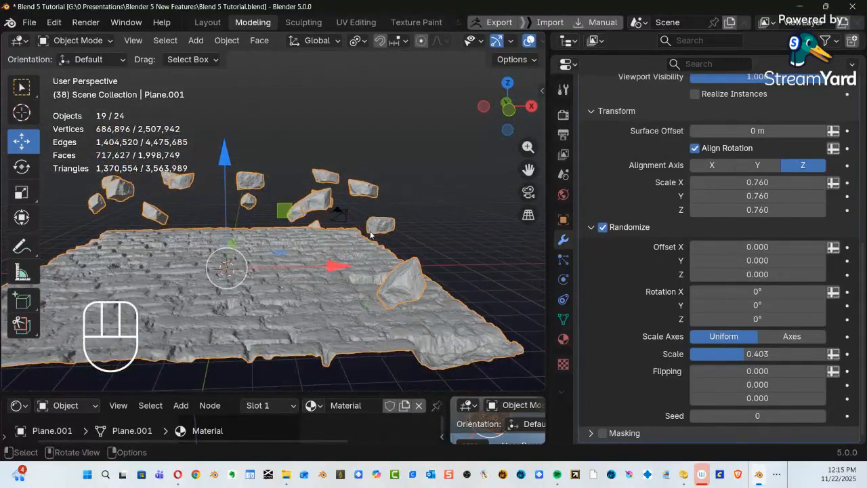
{"action": "key", "text": "Tab"}
{"action": "left_click", "coordinate": [510, 228]}
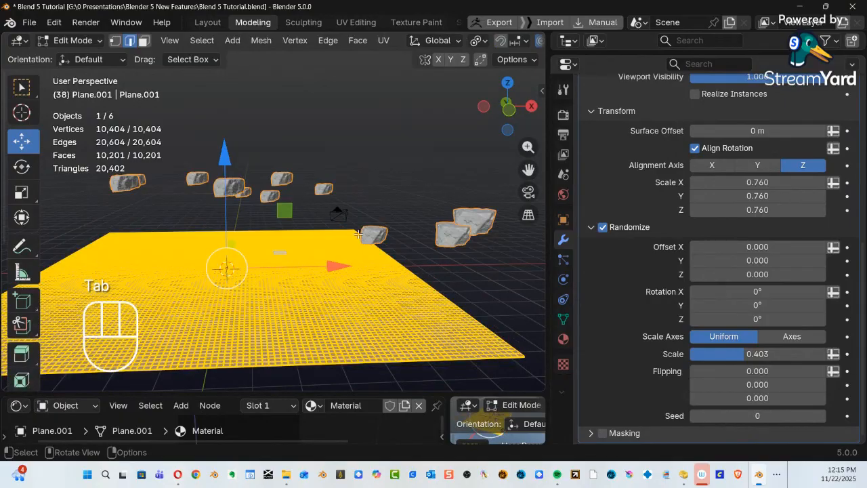
{"action": "mouse_move", "coordinate": [322, 247]}
{"action": "middle_mouse_down", "text": "alt"}
{"action": "mouse_move", "coordinate": [278, 241]}
{"action": "mouse_move", "coordinate": [310, 245]}
{"action": "middle_mouse_up", "text": "alt"}
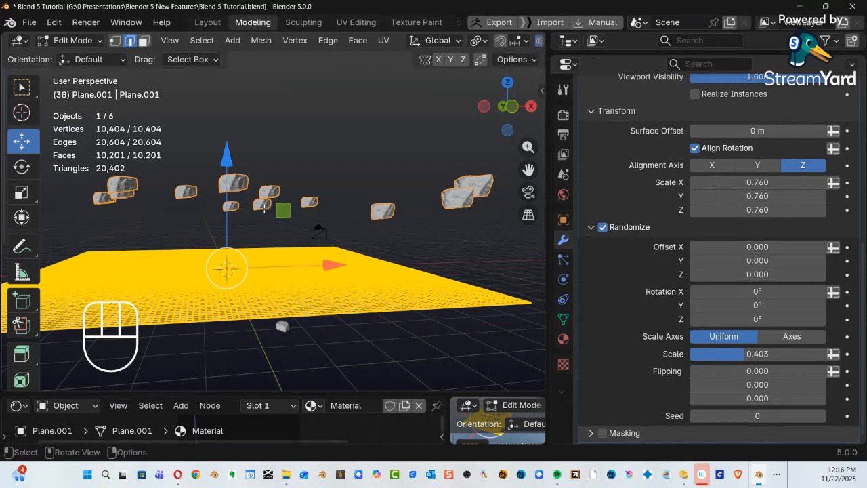
{"action": "key", "text": "Tab"}
{"action": "left_click", "coordinate": [156, 219]}
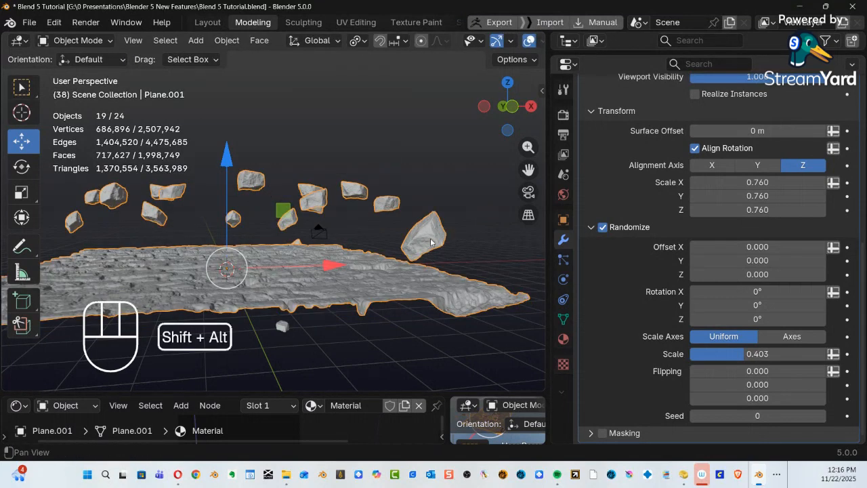
{"action": "middle_click_drag", "start_coordinate": [430, 243], "coordinate": [366, 275], "text": "alt+shift"}
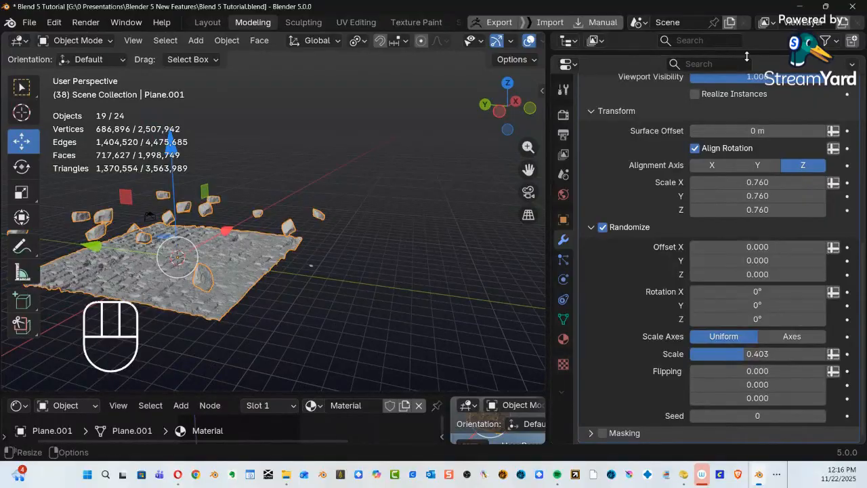
Select the new boulder object and move its entire mesh down along Z in Edit Mode, bringing the scattered rocks to the brick surface.
{"action": "left_click_drag", "start_coordinate": [747, 56], "coordinate": [748, 270]}
{"action": "left_click", "coordinate": [630, 130]}
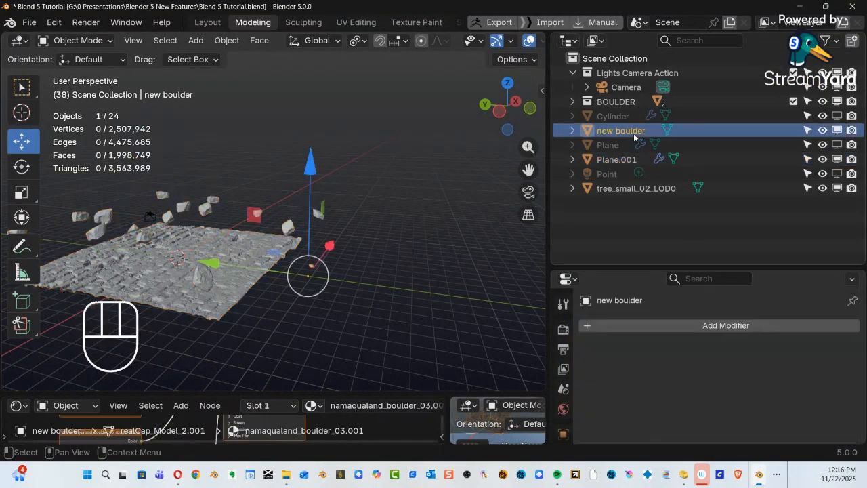
{"action": "middle_click_drag", "start_coordinate": [405, 241], "coordinate": [420, 216], "text": "alt+shift"}
{"action": "middle_click_drag", "start_coordinate": [391, 233], "coordinate": [379, 278], "text": "alt"}
{"action": "key", "text": "Tab"}
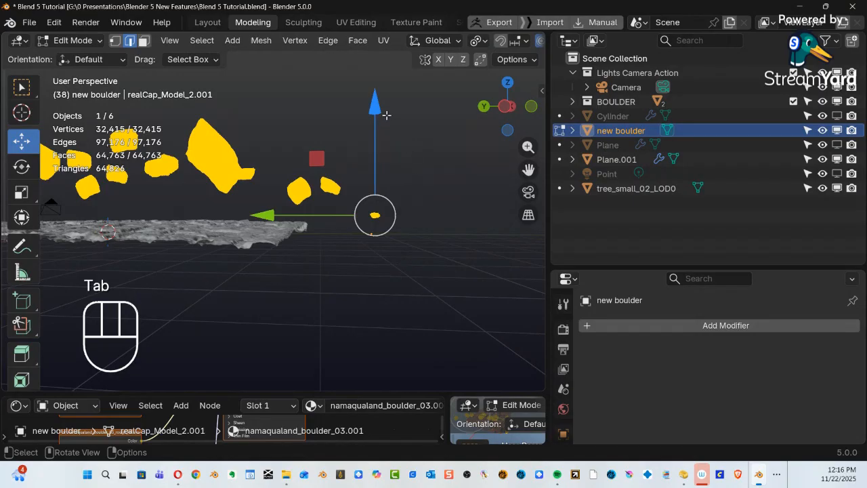
{"action": "left_click_drag", "start_coordinate": [385, 115], "coordinate": [380, 121]}
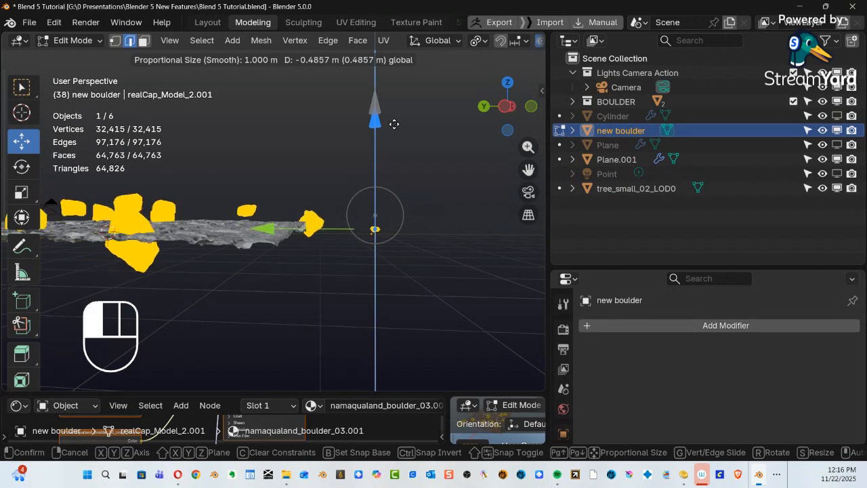
{"action": "left_click_drag", "start_coordinate": [394, 124], "coordinate": [376, 161]}
Nudge the new boulder's mesh slightly further down along Z and return to Object Mode.
{"action": "middle_click_drag", "start_coordinate": [294, 275], "coordinate": [389, 258], "text": "alt"}
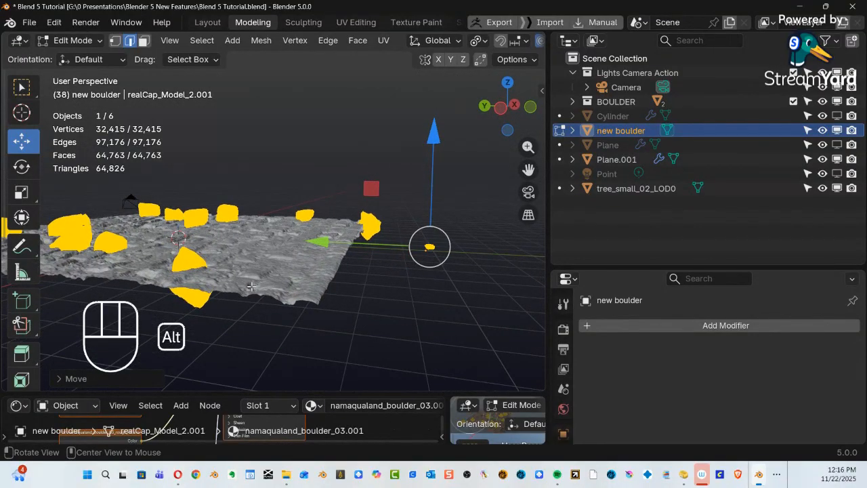
{"action": "middle_click_drag", "start_coordinate": [341, 281], "coordinate": [360, 250], "text": "alt"}
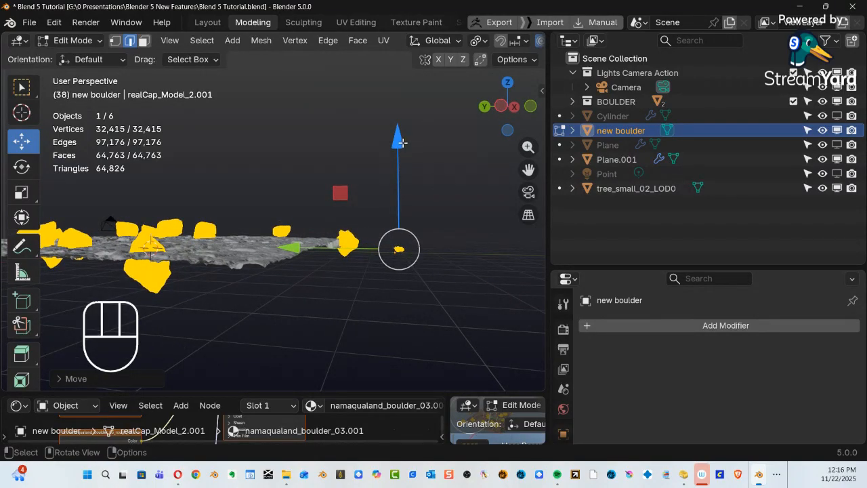
{"action": "left_click_drag", "start_coordinate": [402, 144], "coordinate": [402, 148]}
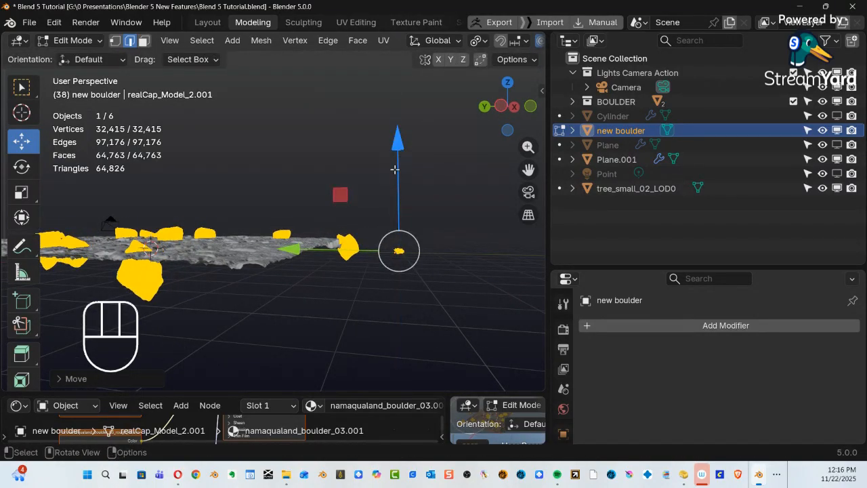
{"action": "mouse_move", "coordinate": [293, 249]}
{"action": "left_mouse_down"}
{"action": "mouse_move", "coordinate": [209, 238]}
{"action": "mouse_move", "coordinate": [294, 262]}
{"action": "left_mouse_up"}
{"action": "middle_click_drag", "start_coordinate": [371, 233], "coordinate": [404, 235]}
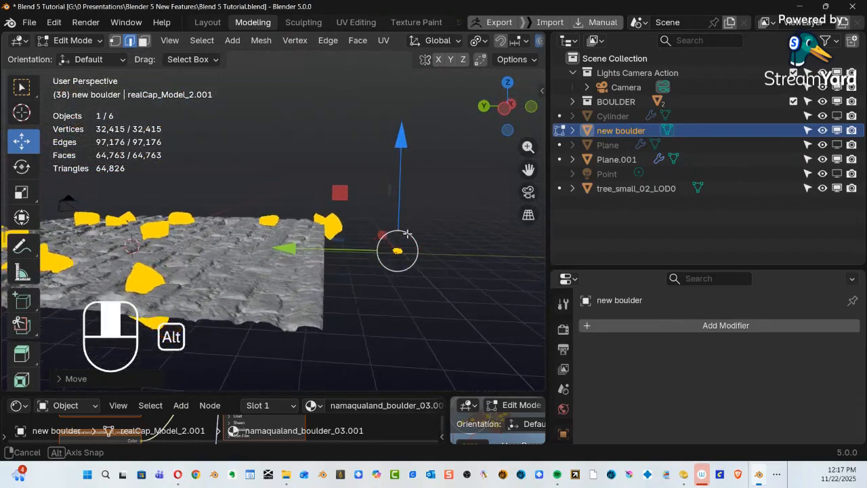
{"action": "key", "text": "Tab"}
{"action": "left_click", "coordinate": [286, 235]}
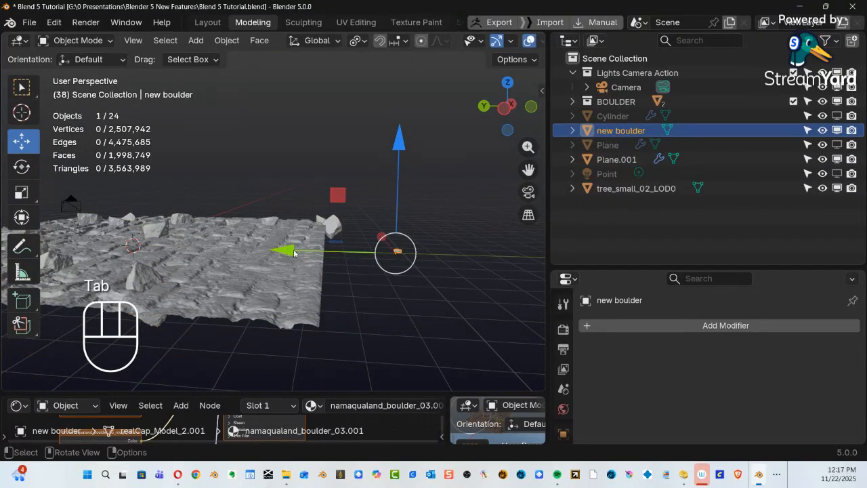
Set the brick plane's Scatter on Surface random rotation to about 43.1° on X and 69.7° on Y.
{"action": "middle_click_drag", "start_coordinate": [359, 274], "coordinate": [496, 251]}
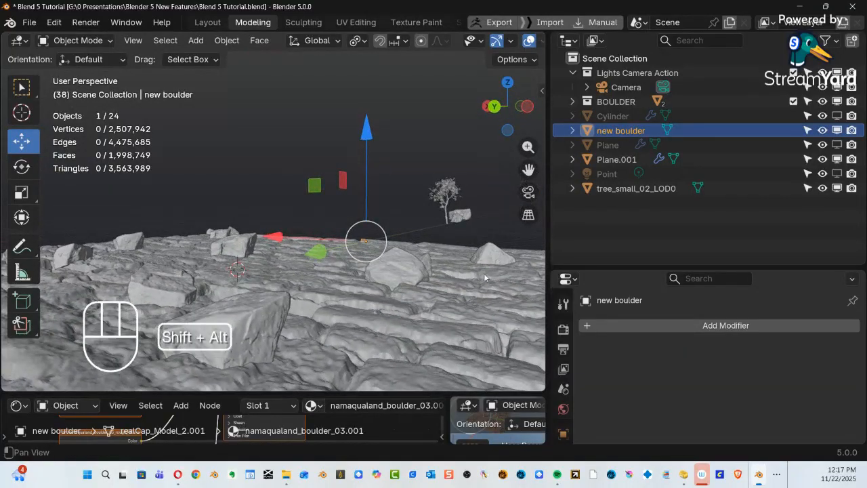
{"action": "middle_click_drag", "start_coordinate": [385, 250], "coordinate": [303, 291]}
{"action": "middle_click_drag", "start_coordinate": [285, 327], "coordinate": [347, 278], "text": "shift"}
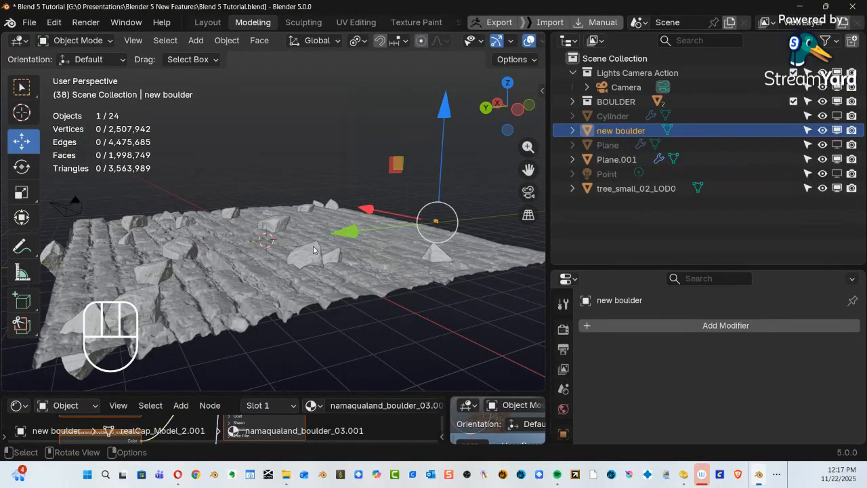
{"action": "left_click", "coordinate": [263, 248]}
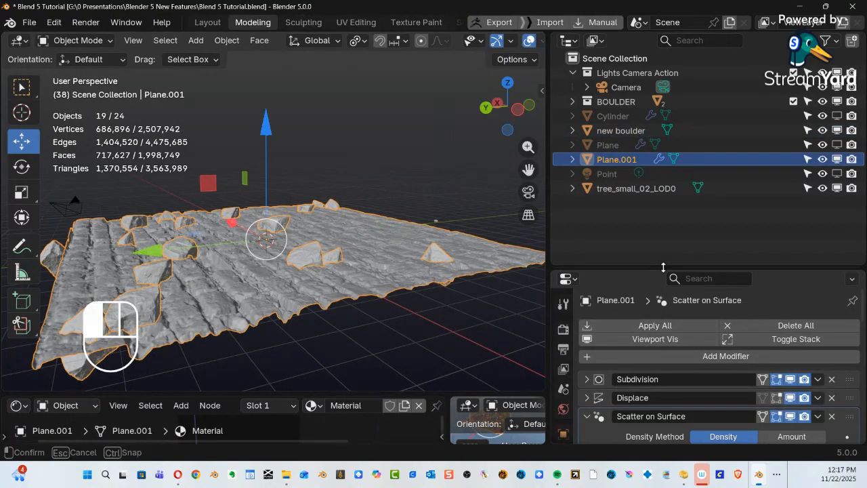
{"action": "left_click_drag", "start_coordinate": [664, 267], "coordinate": [661, 54]}
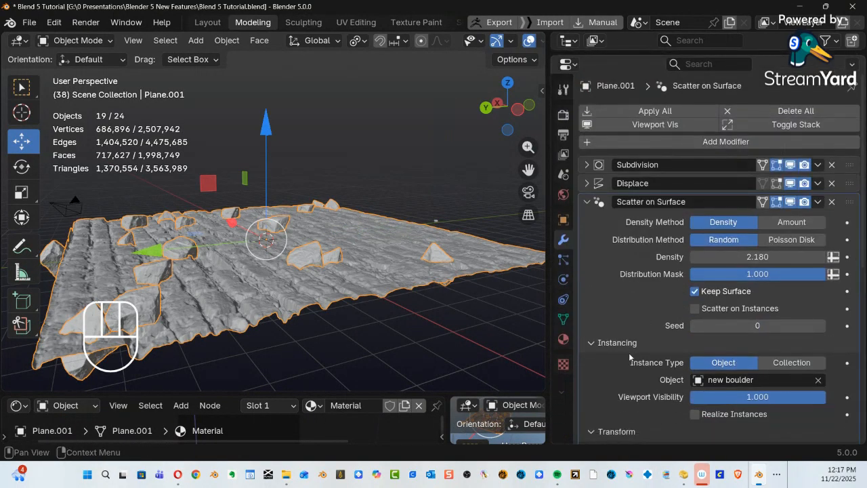
{"action": "scroll", "coordinate": [631, 345], "scroll_direction": "down", "scroll_amount": 10}
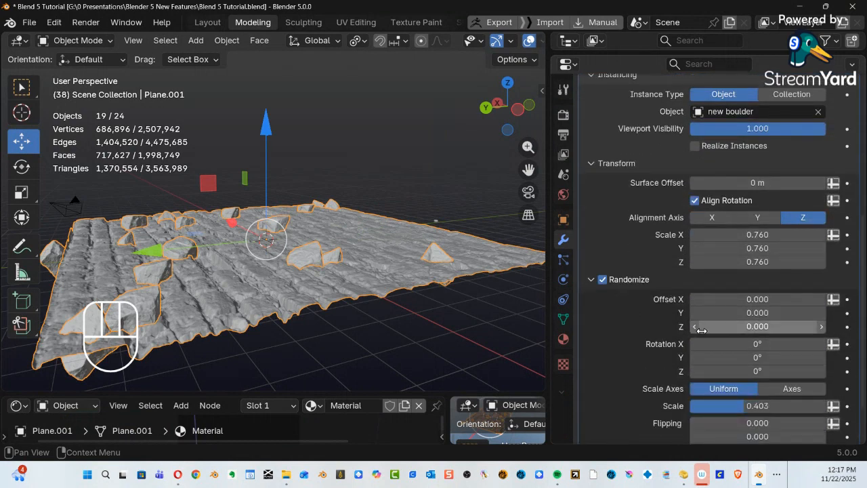
{"action": "scroll", "coordinate": [708, 349], "scroll_direction": "down", "scroll_amount": 2}
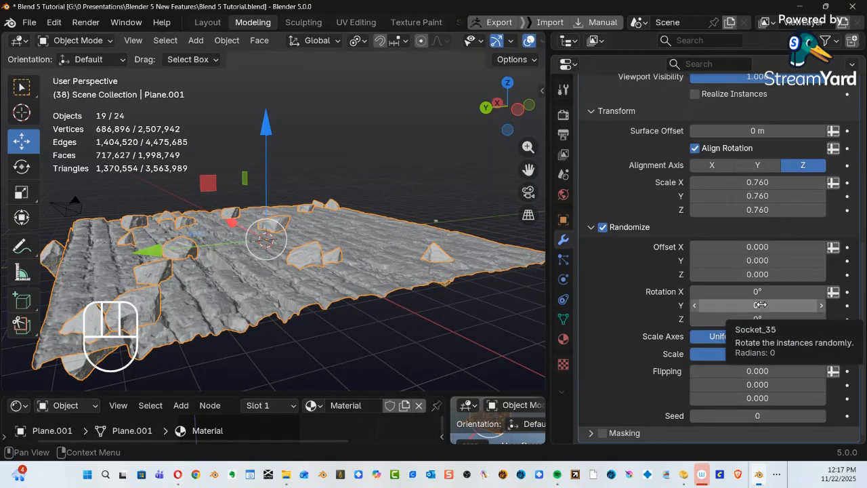
{"action": "left_click_drag", "start_coordinate": [761, 305], "coordinate": [761, 306]}
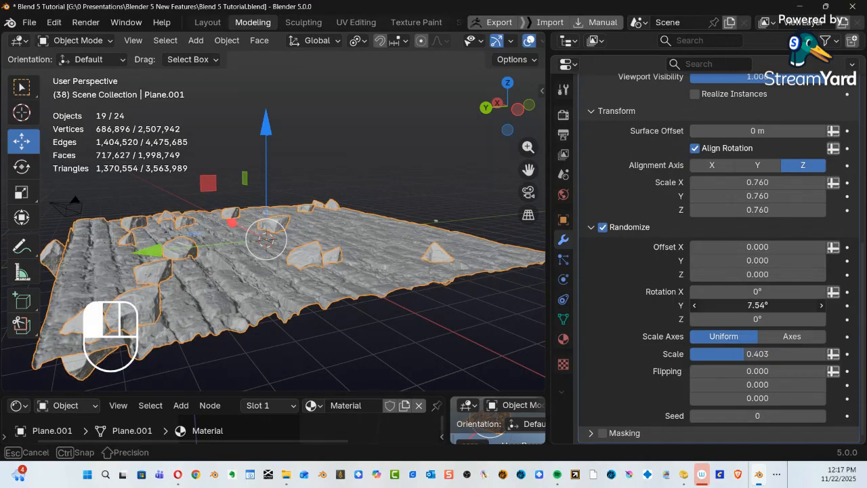
{"action": "left_click_drag", "start_coordinate": [763, 308], "coordinate": [758, 305]}
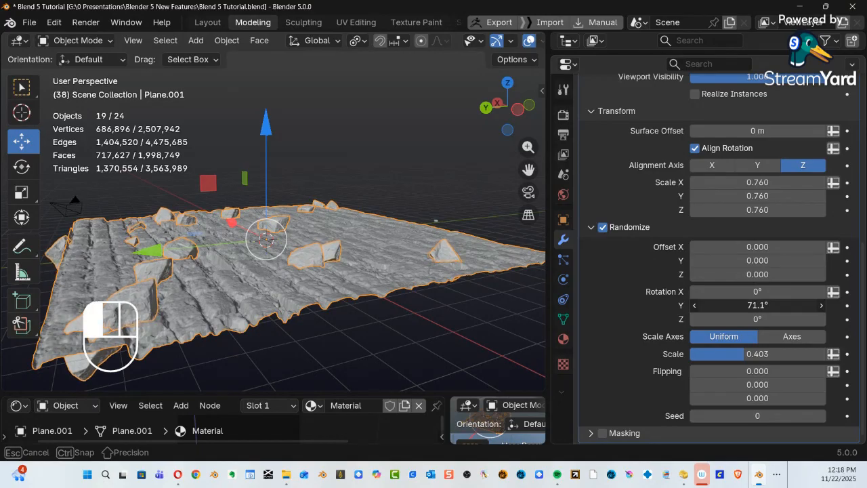
{"action": "left_click_drag", "start_coordinate": [757, 305], "coordinate": [755, 292]}
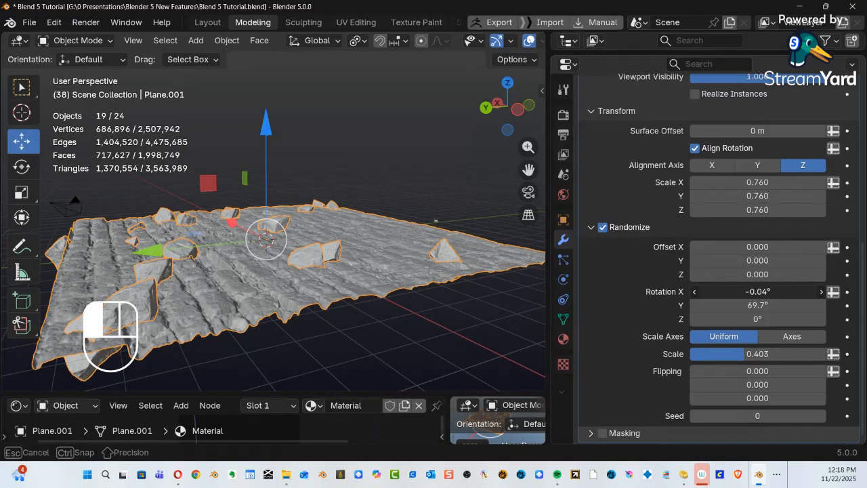
{"action": "left_click_drag", "start_coordinate": [755, 292], "coordinate": [755, 293]}
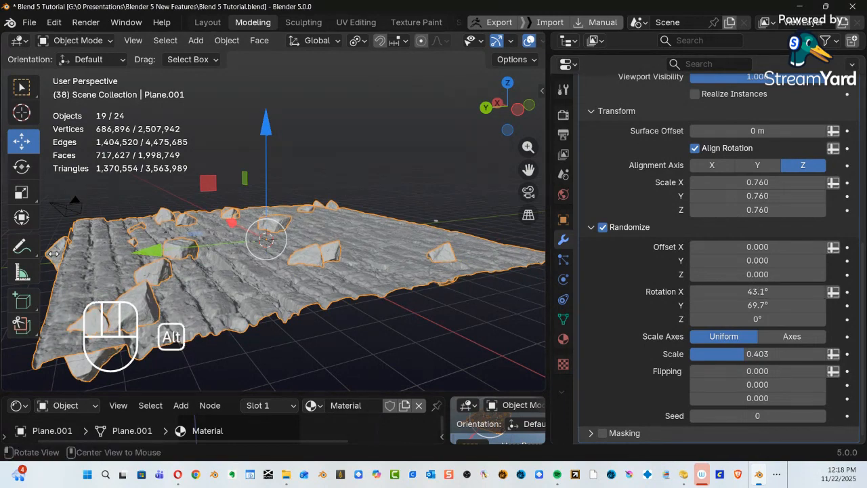
{"action": "middle_click_drag", "start_coordinate": [53, 253], "coordinate": [155, 203], "text": "alt"}
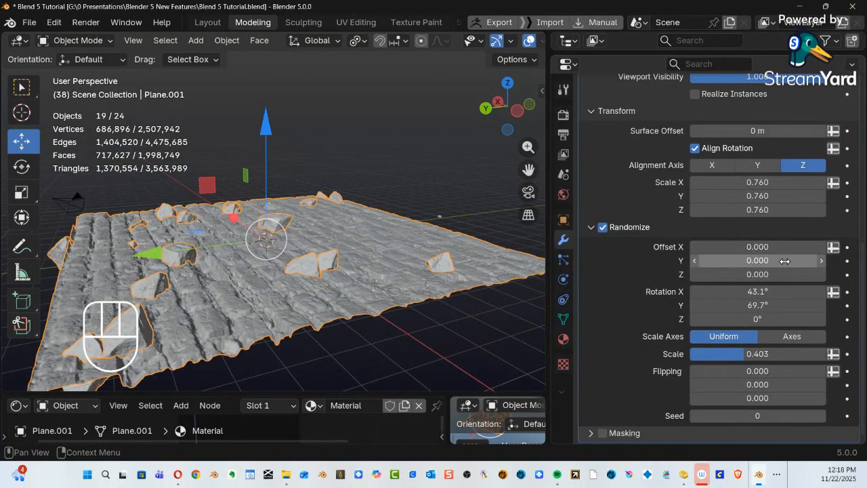
Set the scatter's random Flipping on the first axis to about 0.874 and the Randomize seed to 69.
{"action": "left_click", "coordinate": [596, 228]}
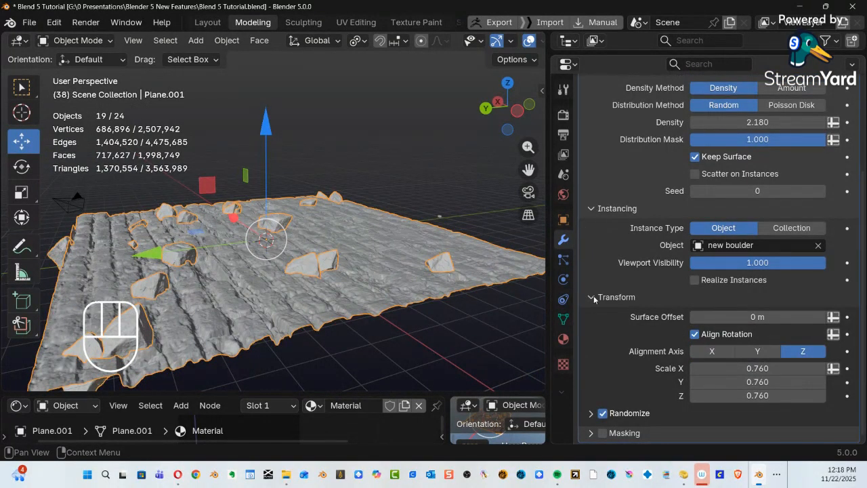
{"action": "left_click", "coordinate": [599, 414]}
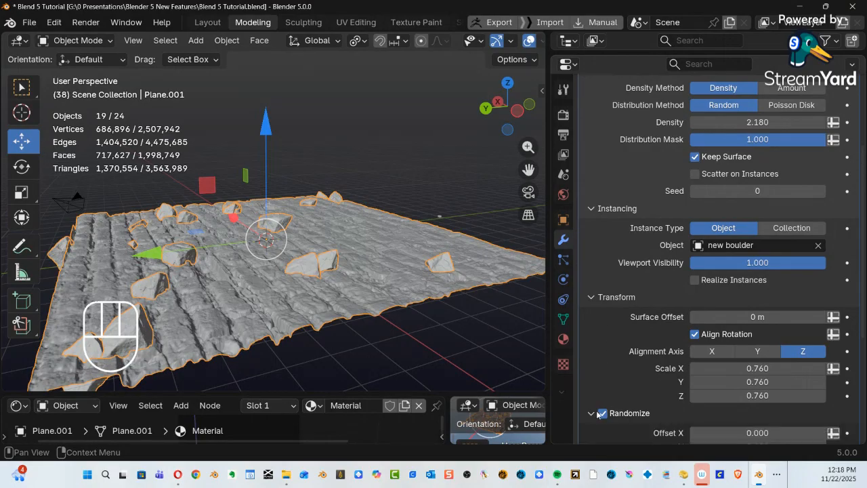
{"action": "scroll", "coordinate": [671, 366], "scroll_direction": "down", "scroll_amount": 7}
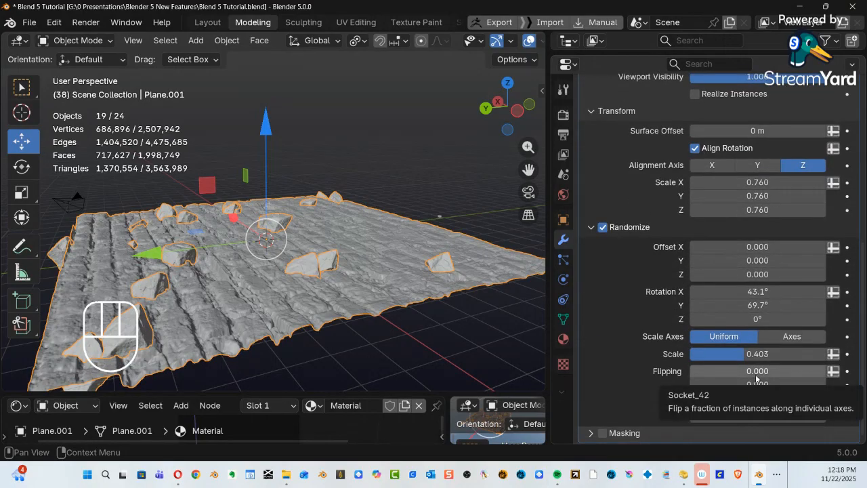
{"action": "left_click_drag", "start_coordinate": [757, 378], "coordinate": [834, 377]}
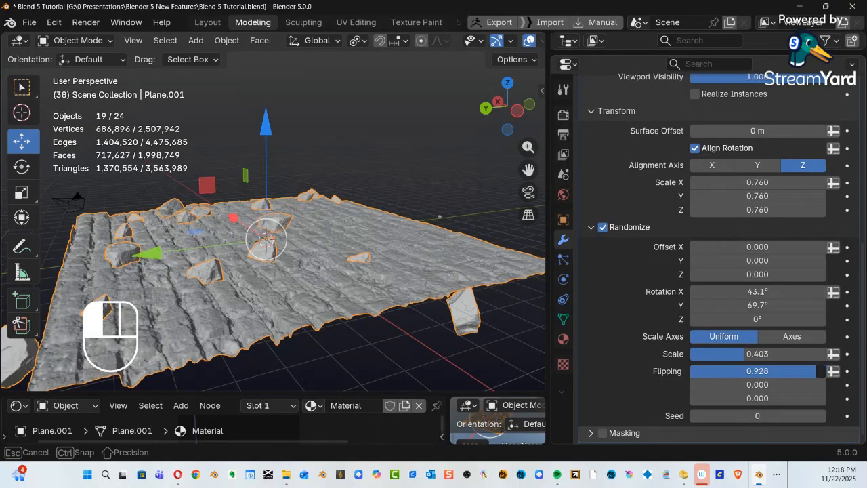
{"action": "left_click_drag", "start_coordinate": [808, 377], "coordinate": [811, 378]}
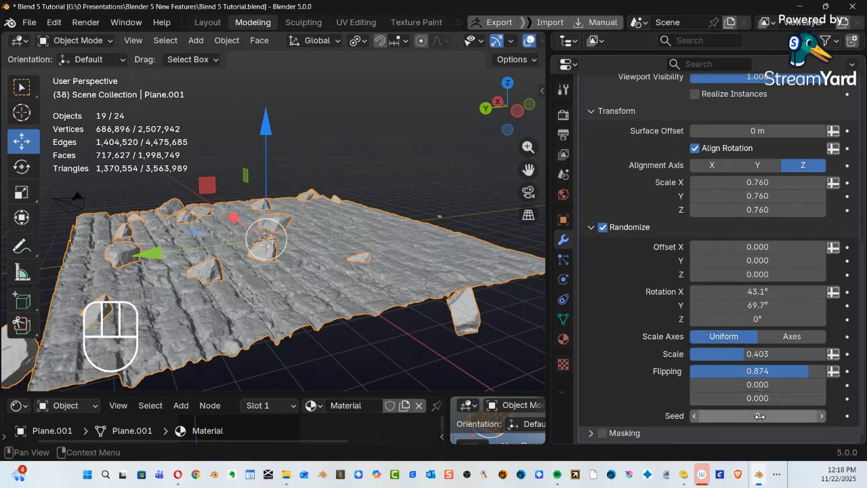
{"action": "left_click_drag", "start_coordinate": [760, 416], "coordinate": [786, 416]}
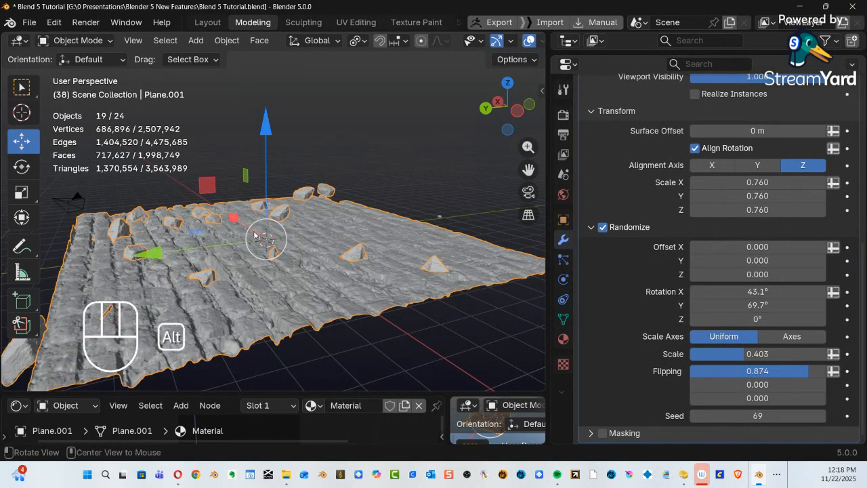
{"action": "middle_click_drag", "start_coordinate": [255, 235], "coordinate": [135, 248], "text": "alt"}
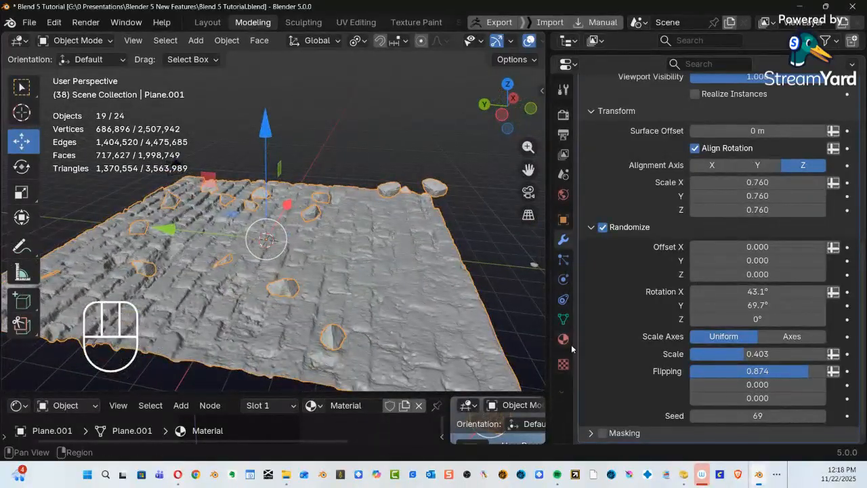
{"action": "scroll", "coordinate": [688, 368], "scroll_direction": "up", "scroll_amount": 3}
{"action": "scroll", "coordinate": [688, 366], "scroll_direction": "down", "scroll_amount": 3}
{"action": "scroll", "coordinate": [688, 366], "scroll_direction": "up", "scroll_amount": 4}
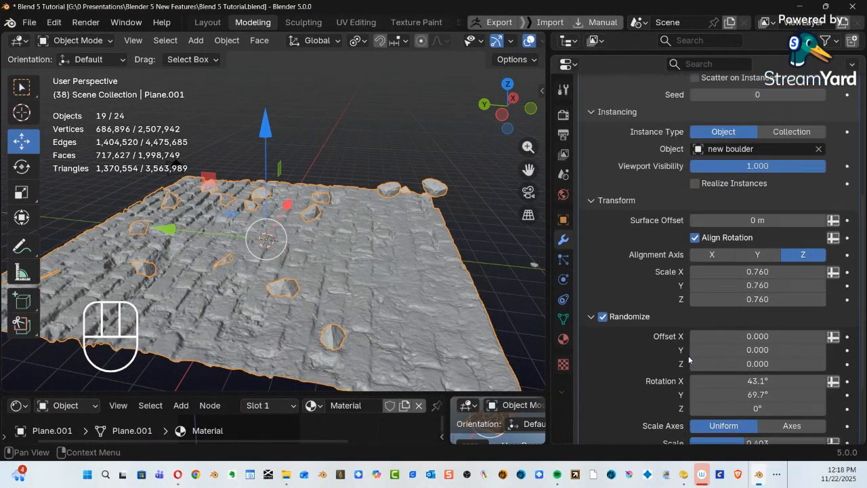
{"action": "scroll", "coordinate": [689, 359], "scroll_direction": "up", "scroll_amount": 7}
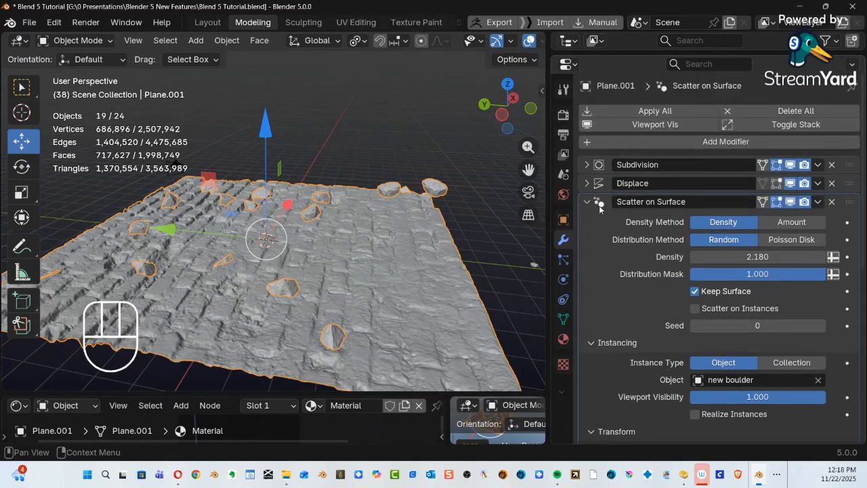
Place the 3D cursor in empty space beside the brick plane and add a new plane mesh there.
{"action": "left_click", "coordinate": [586, 202]}
{"action": "middle_click_drag", "start_coordinate": [319, 305], "coordinate": [359, 319], "text": "ctrl+alt"}
{"action": "middle_click_drag", "start_coordinate": [309, 278], "coordinate": [486, 274], "text": "alt"}
{"action": "middle_click_drag", "start_coordinate": [342, 256], "coordinate": [319, 259], "text": "alt"}
{"action": "key", "text": "shift"}
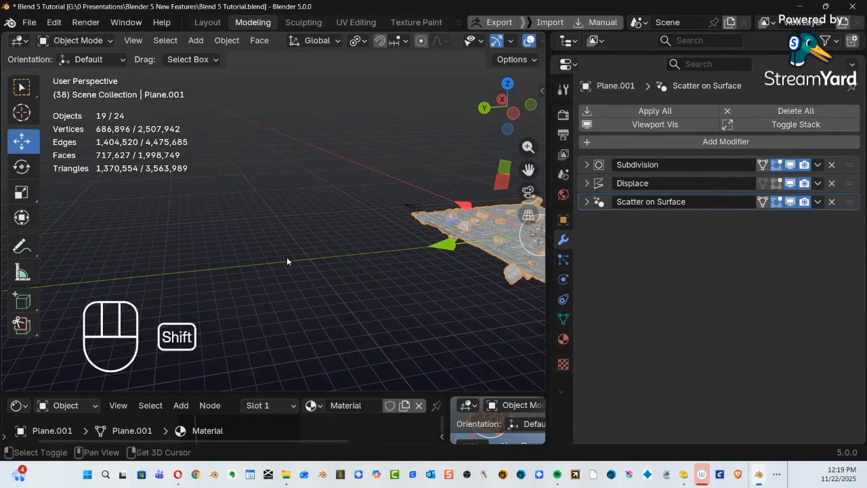
{"action": "key", "text": "shift"}
{"action": "key", "text": "shift+a"}
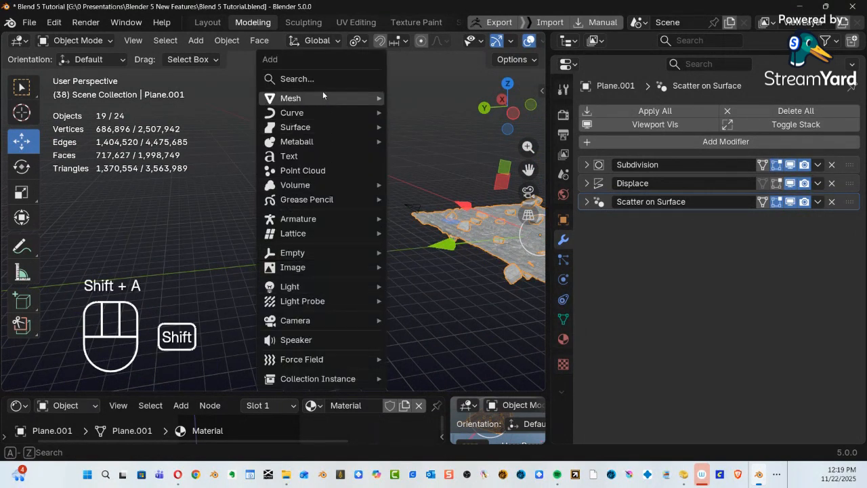
{"action": "mouse_move", "coordinate": [338, 98]}
{"action": "left_click", "coordinate": [417, 98]}
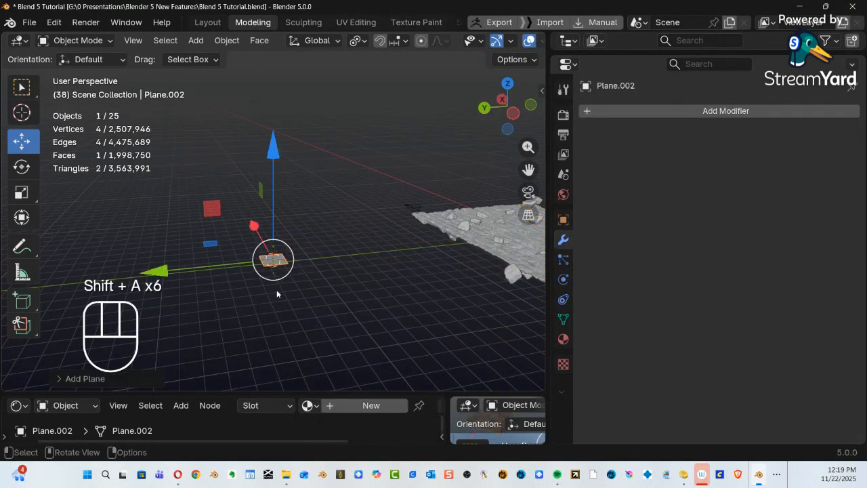
Enter Edit Mode on the new plane and scale its mesh along global Y into a long rectangle.
{"action": "middle_click_drag", "start_coordinate": [279, 282], "coordinate": [389, 149], "text": "ctrl+alt"}
{"action": "middle_click_drag", "start_coordinate": [327, 310], "coordinate": [359, 145], "text": "alt+shift"}
{"action": "middle_click_drag", "start_coordinate": [316, 291], "coordinate": [332, 130], "text": "alt+shift"}
{"action": "middle_click_drag", "start_coordinate": [333, 269], "coordinate": [324, 335], "text": "alt+shift"}
{"action": "key", "text": "Tab"}
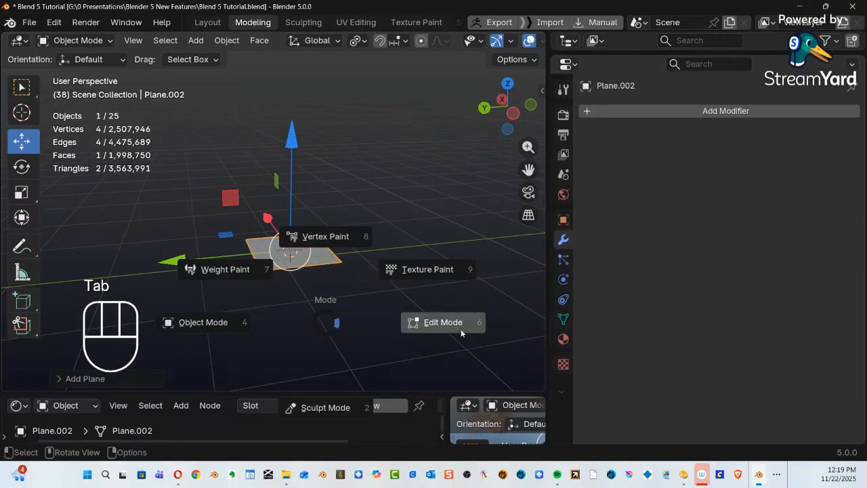
{"action": "left_click", "coordinate": [461, 331]}
{"action": "key", "text": "KP_Decimal"}
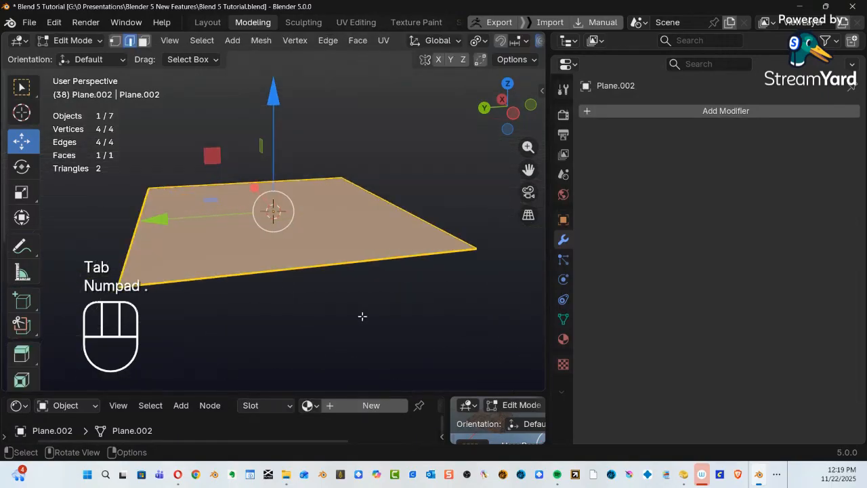
{"action": "middle_click_drag", "start_coordinate": [361, 246], "coordinate": [354, 296]}
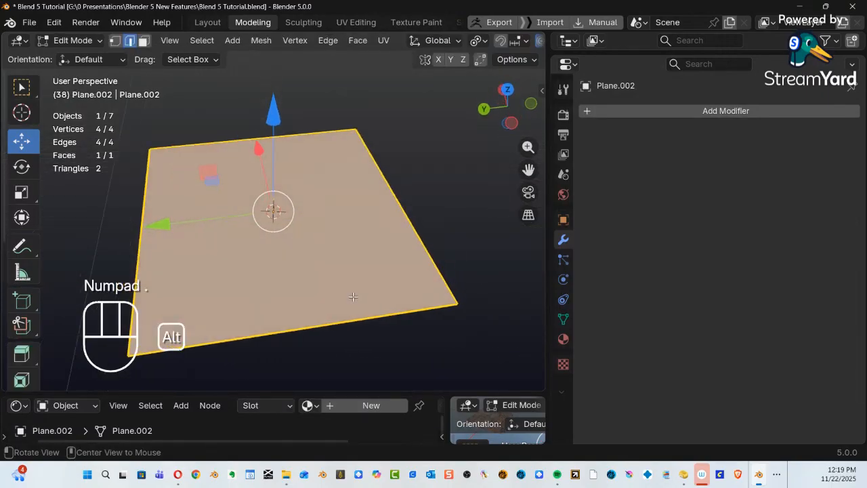
{"action": "left_click", "coordinate": [22, 195]}
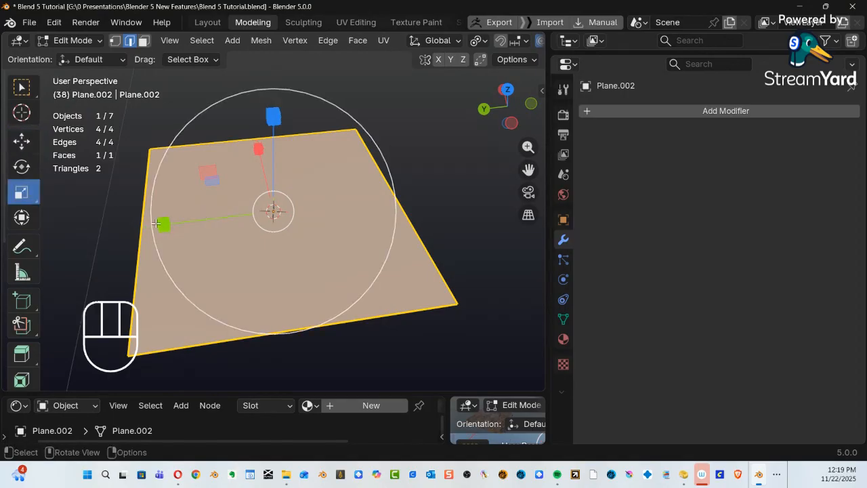
{"action": "left_click_drag", "start_coordinate": [156, 224], "coordinate": [6, 242]}
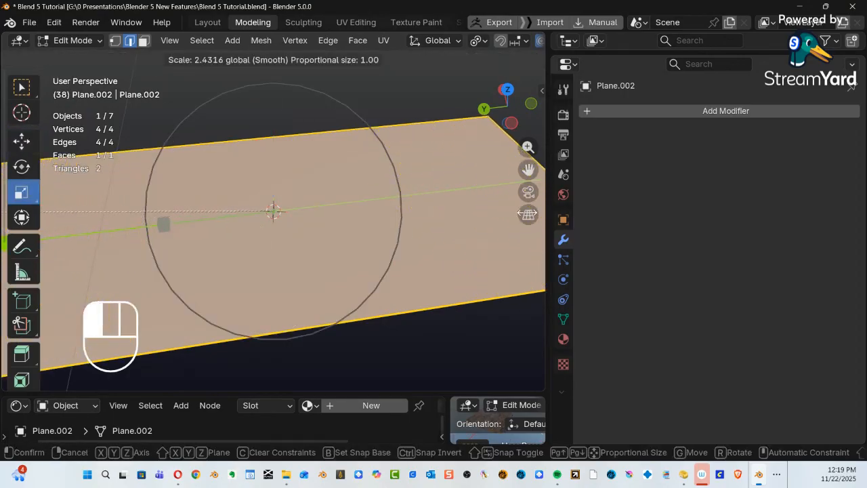
{"action": "left_click_drag", "start_coordinate": [517, 212], "coordinate": [501, 214]}
{"action": "middle_click_drag", "start_coordinate": [461, 195], "coordinate": [509, 244], "text": "ctrl+alt"}
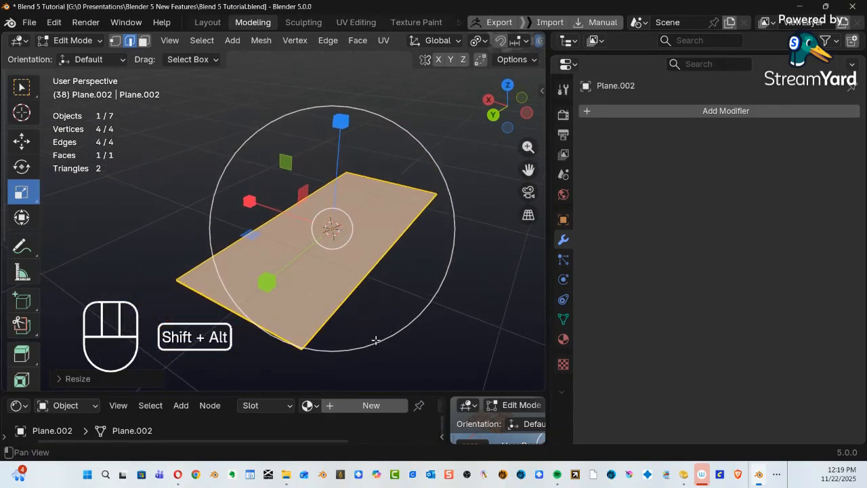
Bevel the rectangle's four corner vertices with 3 segments and an offset of about 0.145 m, finishing in Object Mode.
{"action": "mouse_move", "coordinate": [376, 340]}
{"action": "middle_mouse_down", "text": "alt+shift"}
{"action": "mouse_move", "coordinate": [381, 329]}
{"action": "mouse_move", "coordinate": [379, 339]}
{"action": "middle_mouse_up", "text": "alt+shift"}
{"action": "middle_click_drag", "start_coordinate": [370, 351], "coordinate": [357, 353], "text": "alt+shift"}
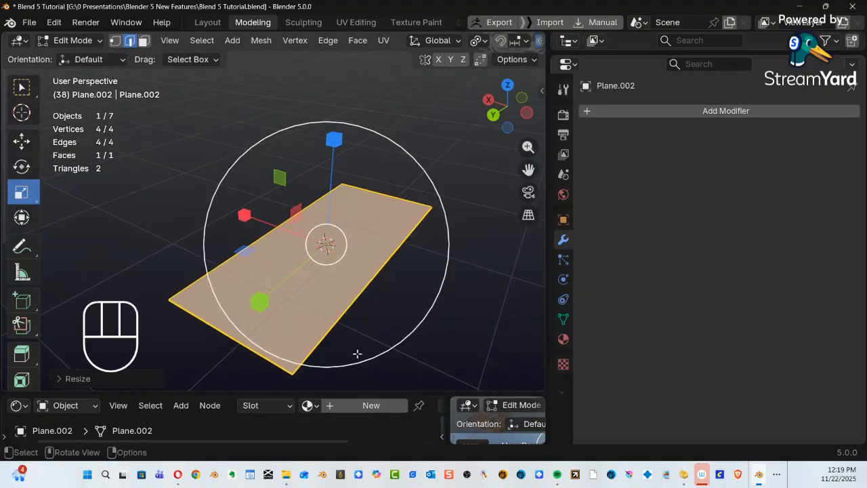
{"action": "key", "text": "1"}
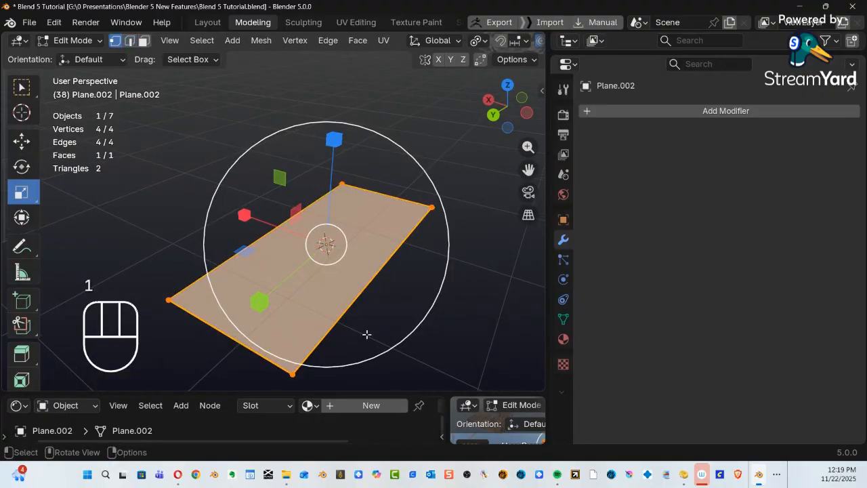
{"action": "key", "text": "ctrl"}
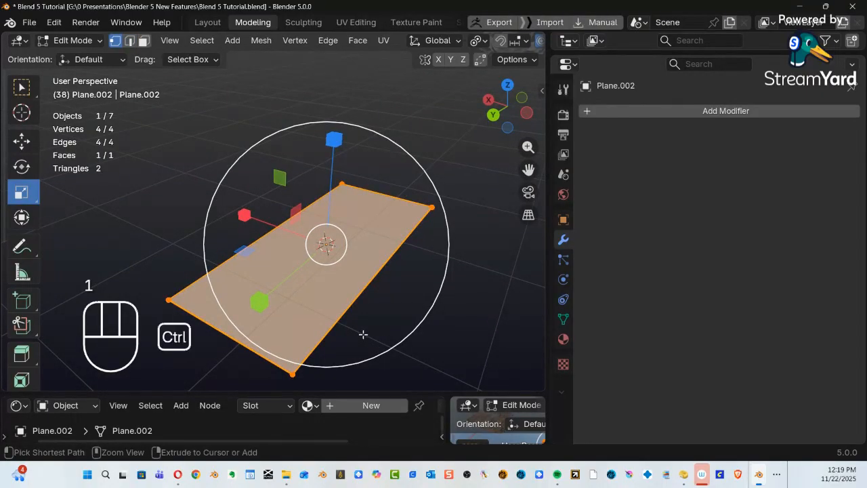
{"action": "key", "text": "shift"}
{"action": "key", "text": "shift+ctrl+b"}
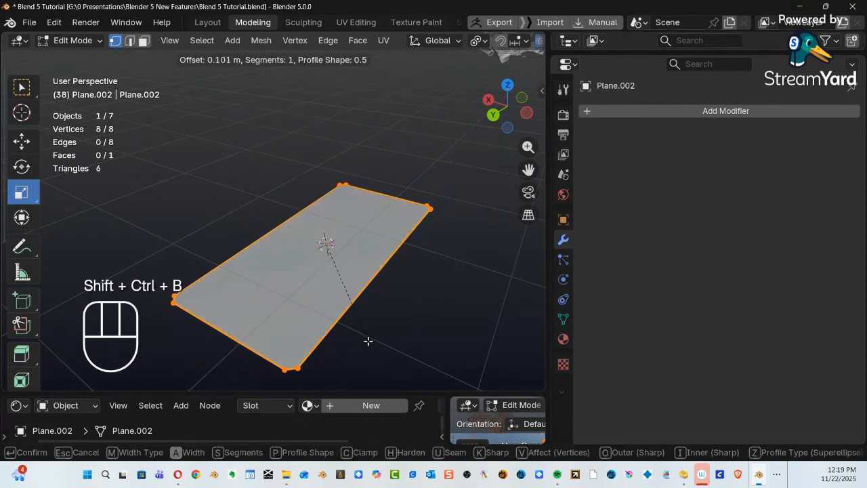
{"action": "scroll", "coordinate": [370, 344], "scroll_direction": "up", "scroll_amount": 1}
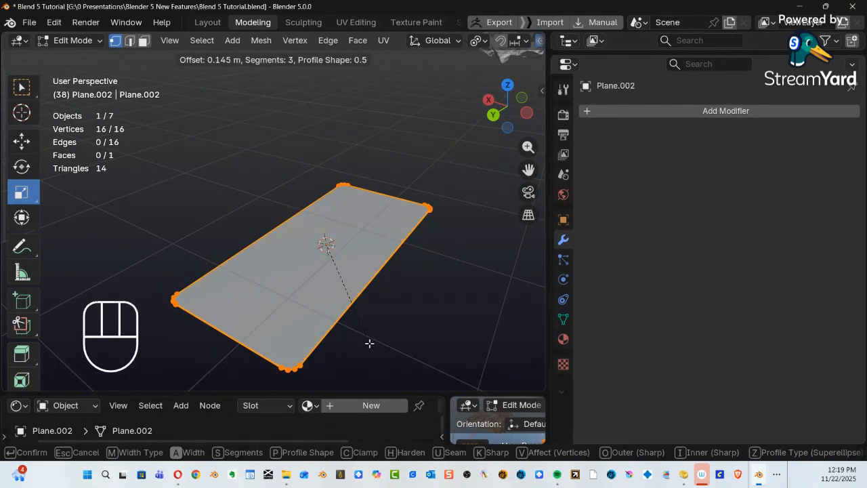
{"action": "left_click", "coordinate": [369, 344]}
{"action": "left_click", "coordinate": [376, 342]}
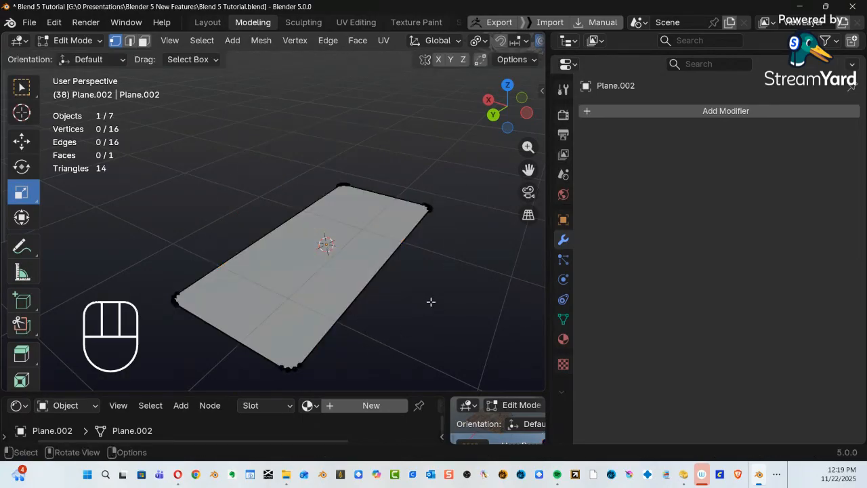
{"action": "key", "text": "Tab"}
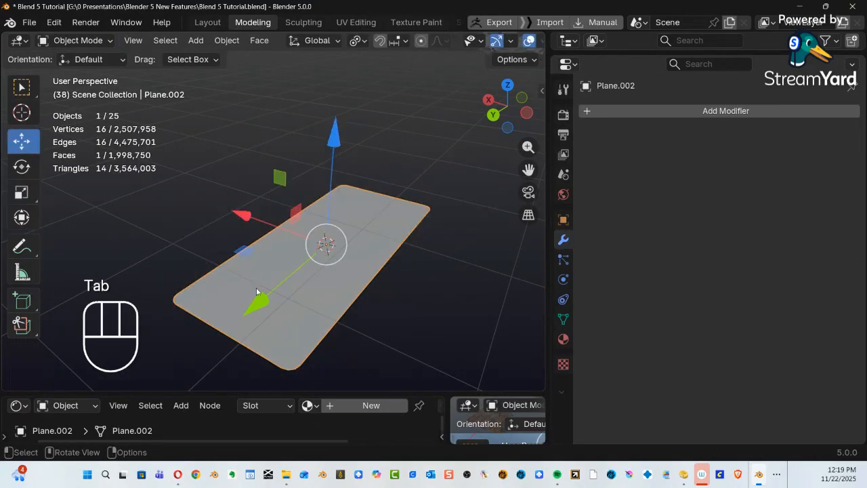
Add a Solidify modifier to the rounded plane with a thickness of 0.07 m and collapse its settings.
{"action": "left_click", "coordinate": [727, 114]}
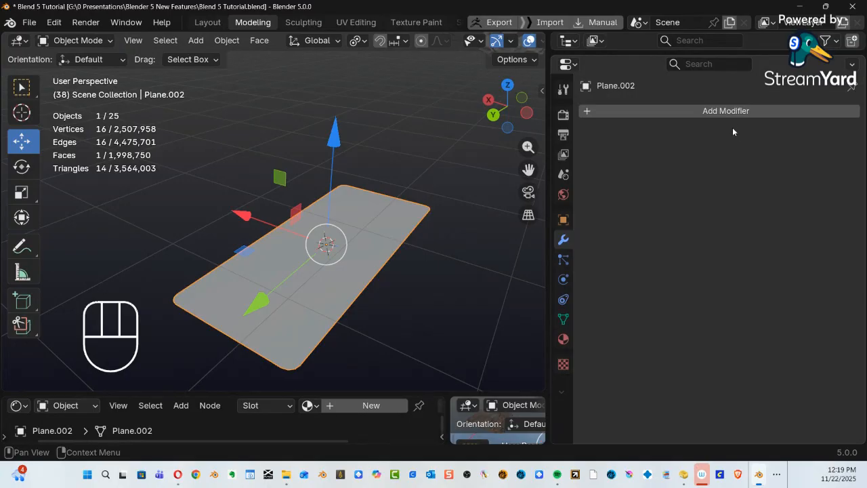
{"action": "left_click", "coordinate": [732, 112]}
{"action": "left_click", "coordinate": [732, 113]}
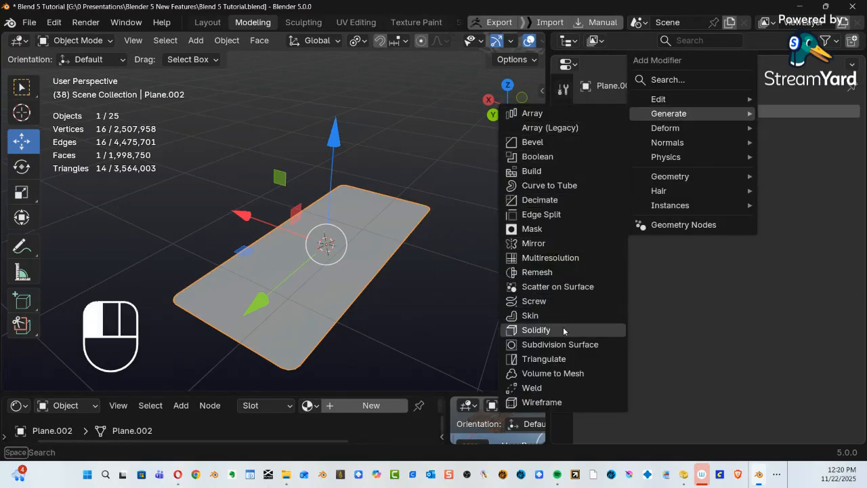
{"action": "left_click", "coordinate": [563, 329]}
{"action": "left_click_drag", "start_coordinate": [452, 333], "coordinate": [419, 238], "text": "alt"}
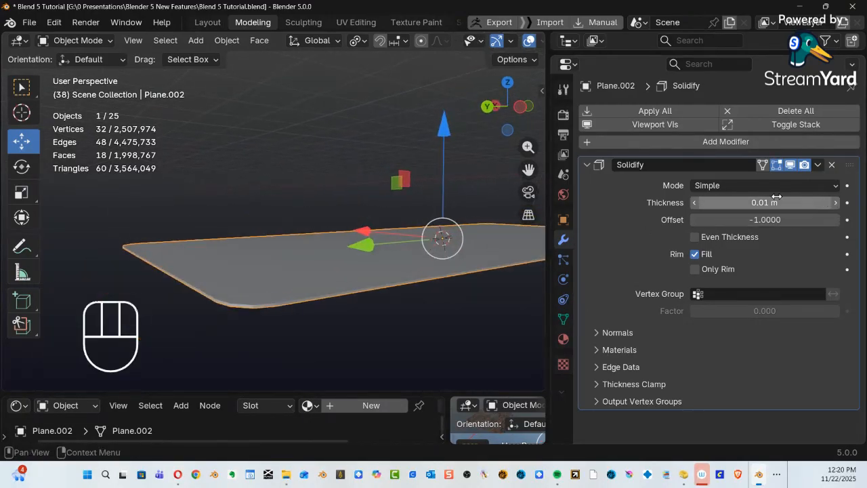
{"action": "mouse_move", "coordinate": [776, 203]}
{"action": "left_mouse_down"}
{"action": "mouse_move", "coordinate": [807, 203]}
{"action": "mouse_move", "coordinate": [782, 203]}
{"action": "left_mouse_up"}
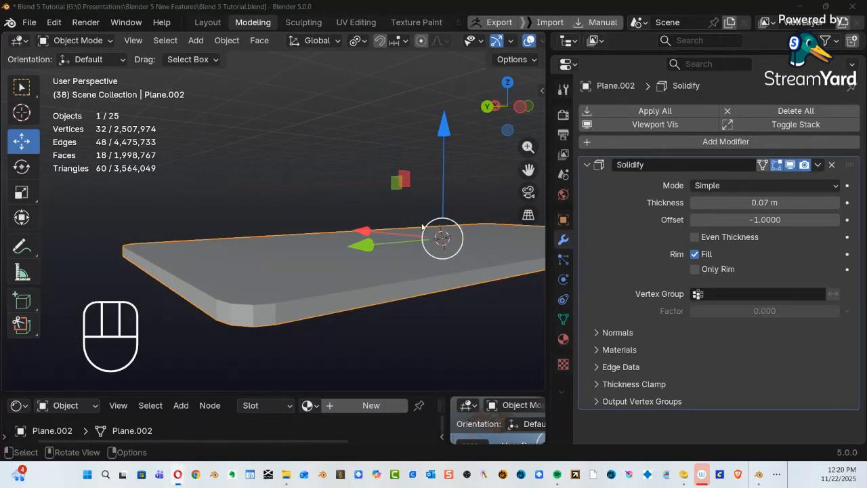
{"action": "middle_click_drag", "start_coordinate": [399, 267], "coordinate": [284, 256], "text": "shift"}
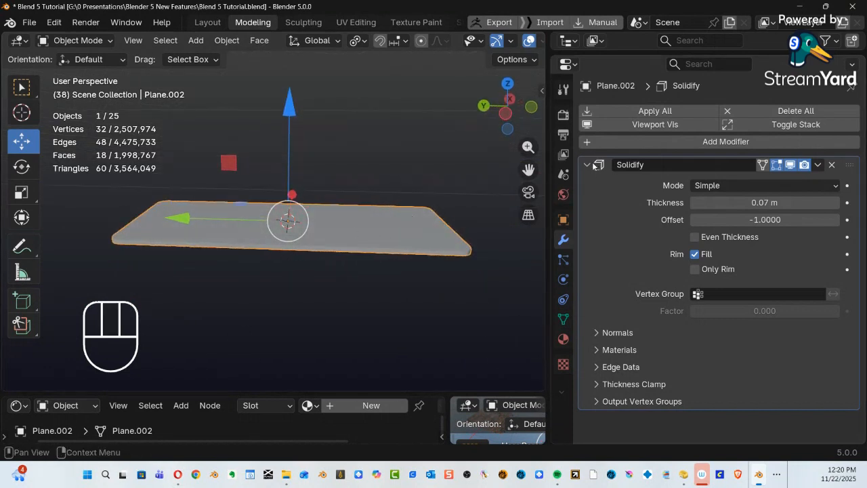
{"action": "left_click", "coordinate": [588, 165]}
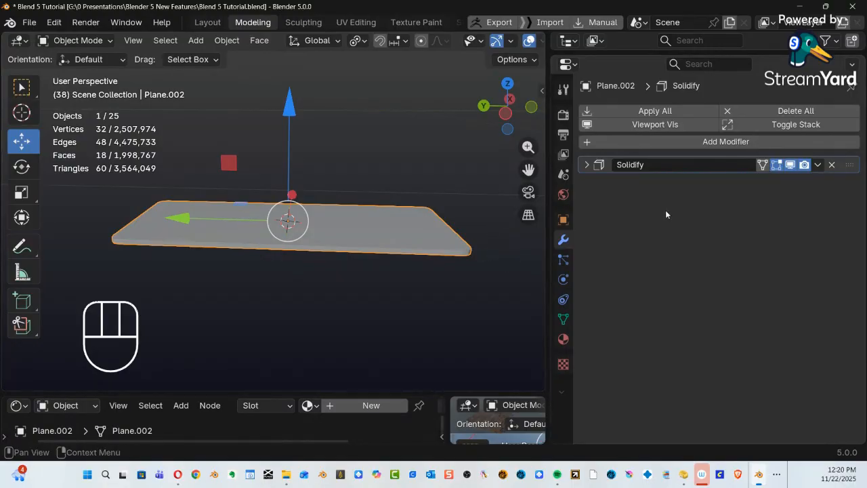
Add the new Array modifier to the slab and set its count to 15.
{"action": "left_click", "coordinate": [726, 144]}
{"action": "left_click", "coordinate": [694, 141]}
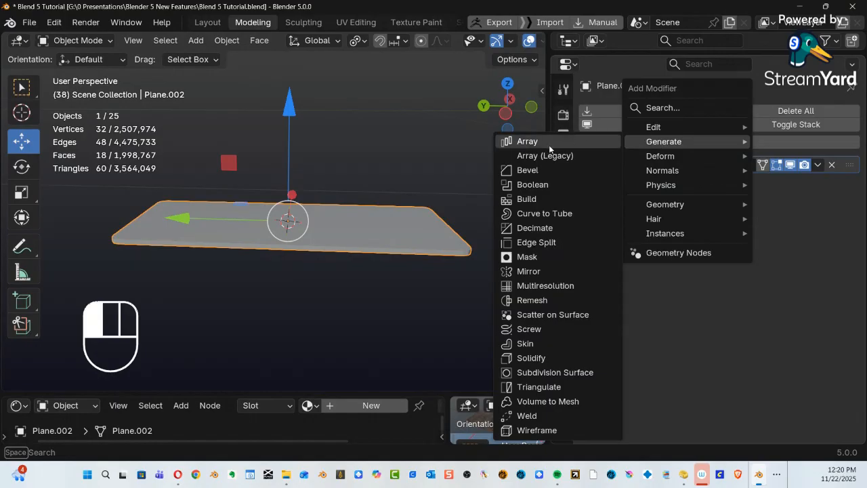
{"action": "left_click", "coordinate": [528, 142]}
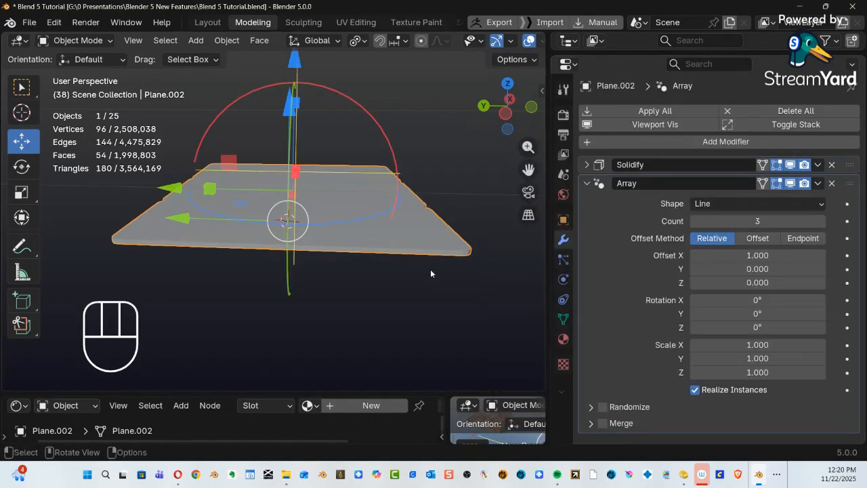
{"action": "middle_click_drag", "start_coordinate": [430, 279], "coordinate": [467, 298]}
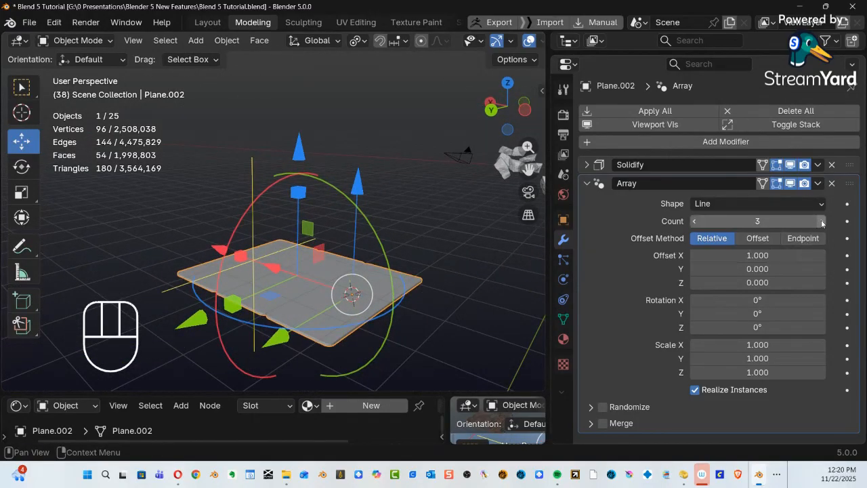
{"action": "left_click", "coordinate": [764, 221]}
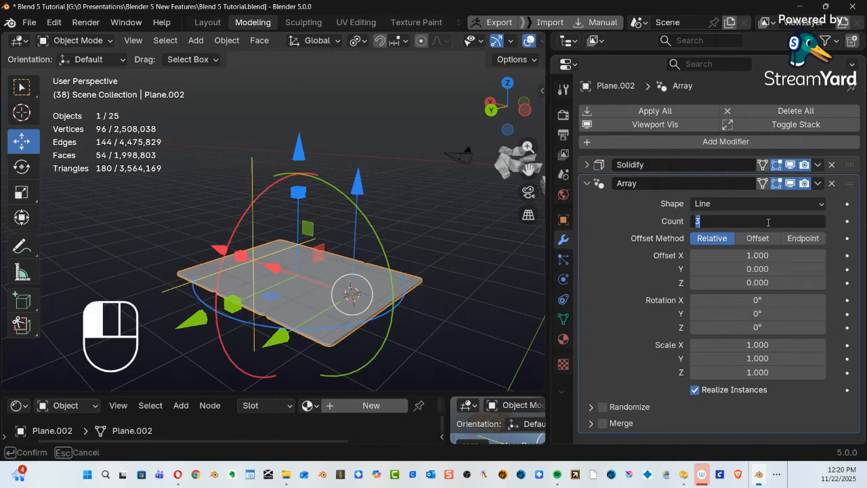
{"action": "type", "text": "15"}
{"action": "key", "text": "Return"}
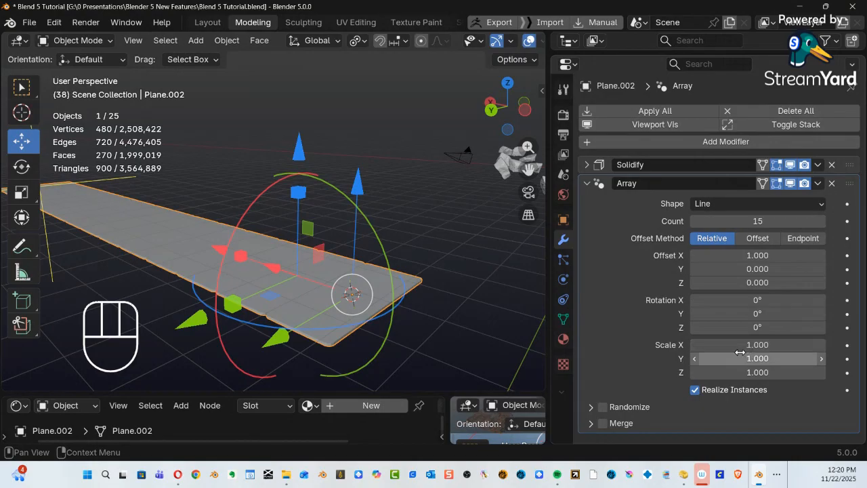
Stack the array copies vertically by setting the relative offset to 0 on X and 1 on Z.
{"action": "left_click", "coordinate": [760, 255]}
{"action": "type", "text": "0"}
{"action": "key", "text": "Return"}
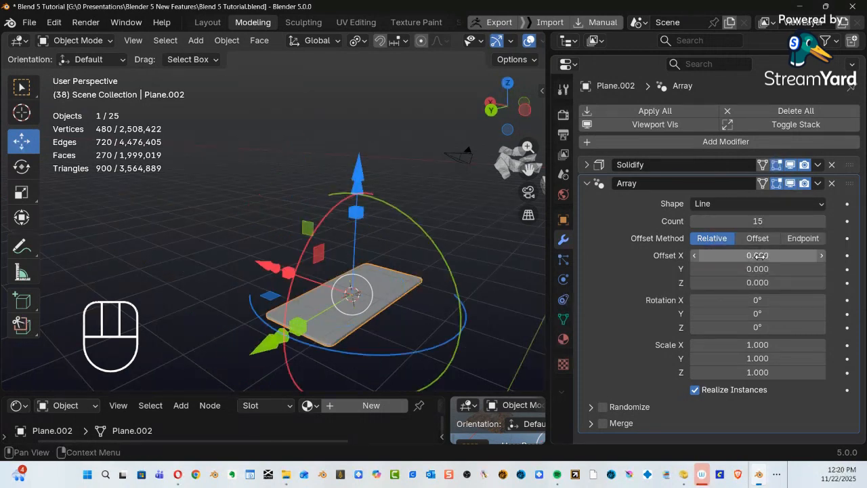
{"action": "left_click", "coordinate": [760, 283]}
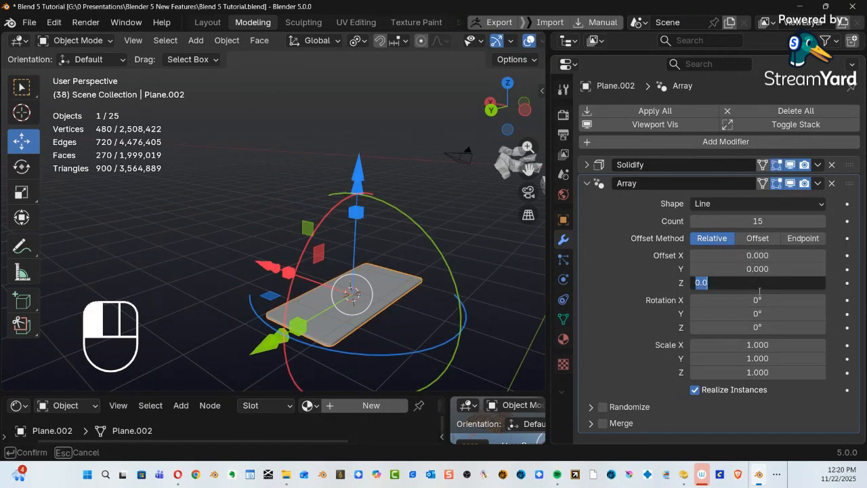
{"action": "type", "text": "1"}
{"action": "key", "text": "Return"}
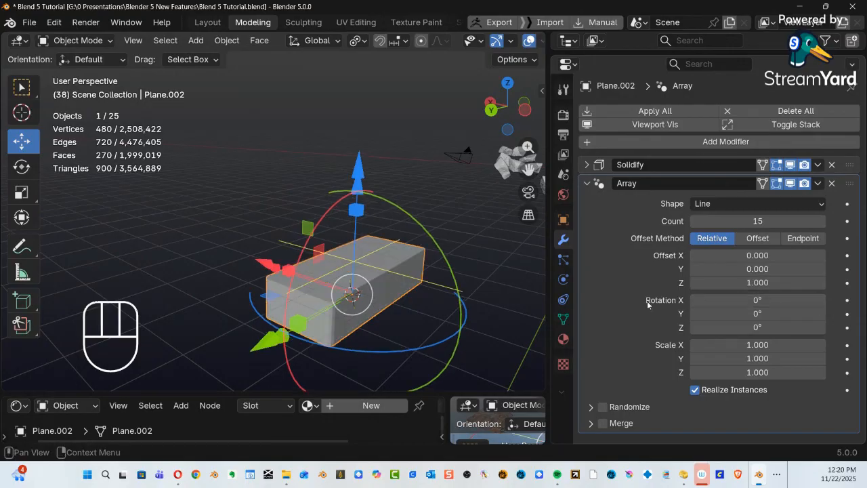
Use the array's viewport gizmo to set its Z scale to about 0.925 and its relative Z offset to about 6.567.
{"action": "middle_click_drag", "start_coordinate": [427, 345], "coordinate": [438, 223], "text": "ctrl+alt"}
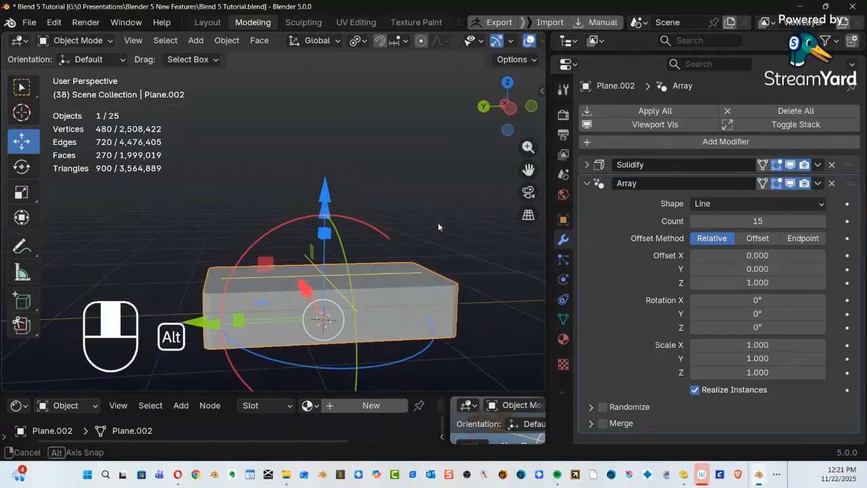
{"action": "middle_click_drag", "start_coordinate": [324, 306], "coordinate": [356, 235], "text": "alt"}
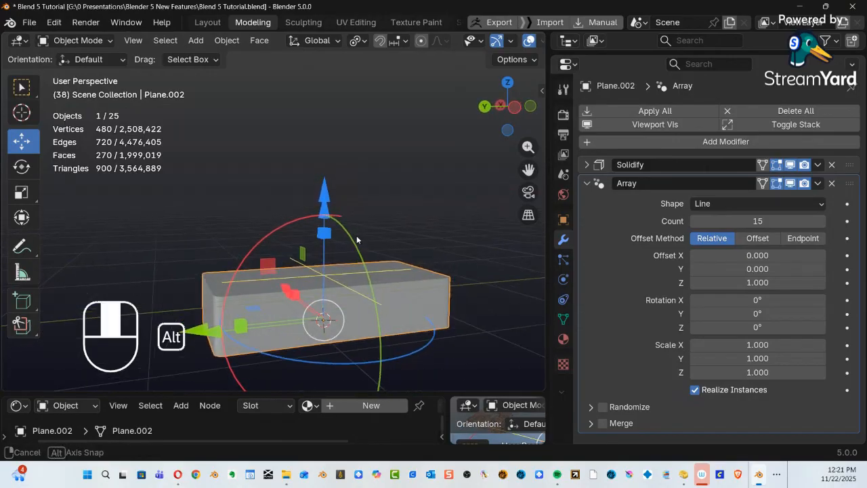
{"action": "left_click_drag", "start_coordinate": [325, 191], "coordinate": [348, 185]}
{"action": "key", "text": "ctrl+z"}
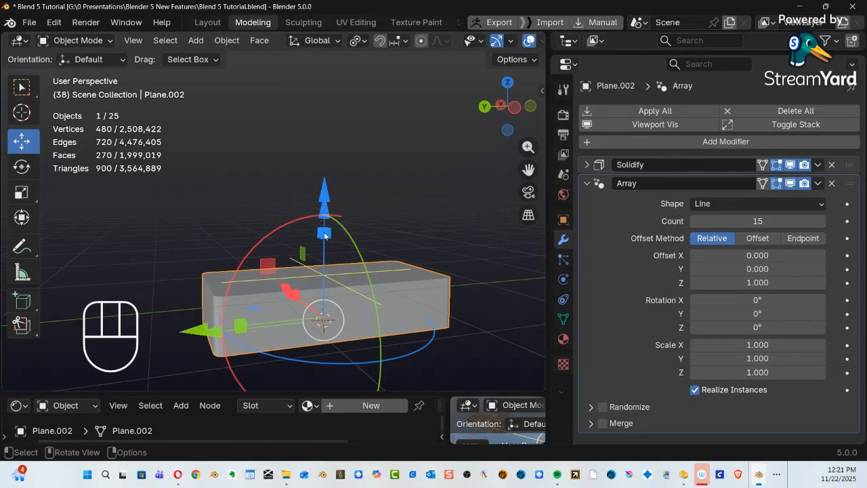
{"action": "left_click_drag", "start_coordinate": [321, 234], "coordinate": [338, 227]}
{"action": "left_click_drag", "start_coordinate": [424, 232], "coordinate": [336, 174]}
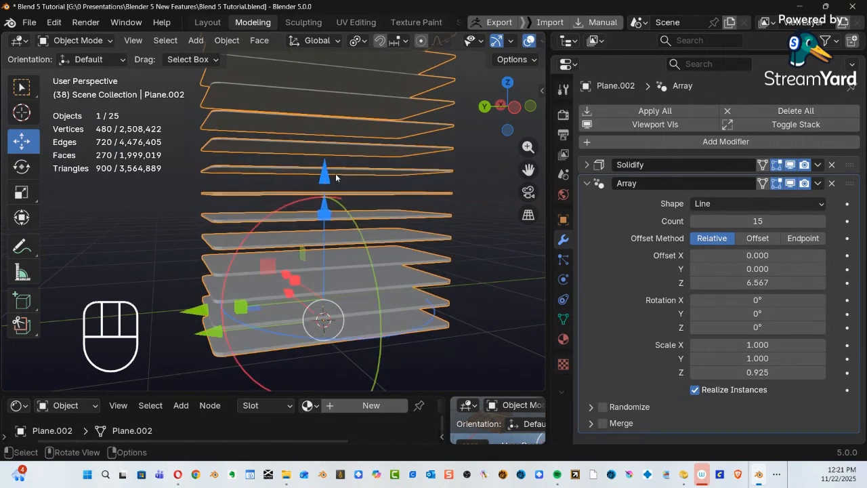
{"action": "left_click_drag", "start_coordinate": [326, 217], "coordinate": [371, 241]}
{"action": "middle_click_drag", "start_coordinate": [376, 243], "coordinate": [329, 212]}
{"action": "left_click_drag", "start_coordinate": [321, 196], "coordinate": [322, 147]}
{"action": "middle_click_drag", "start_coordinate": [322, 147], "coordinate": [371, 152], "text": "alt"}
{"action": "key", "text": "ctrl+z"}
{"action": "key", "text": "ctrl+z"}
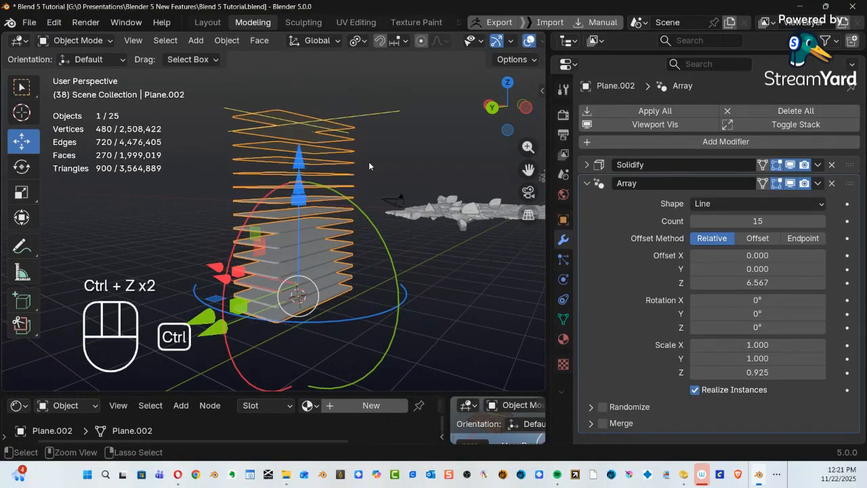
Undo the gizmo changes to the array's Z offset and Z scale.
{"action": "key", "text": "ctrl+z"}
{"action": "middle_click_drag", "start_coordinate": [366, 240], "coordinate": [343, 229], "text": "alt"}
{"action": "key", "text": "ctrl+z"}
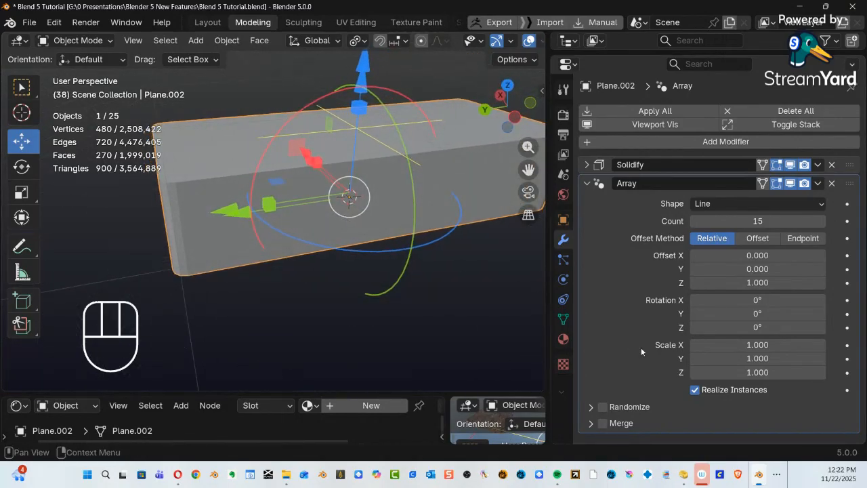
Enable Randomize on the Array modifier and set its random Z rotation to 19.8°.
{"action": "left_click", "coordinate": [603, 407]}
{"action": "left_click", "coordinate": [591, 406]}
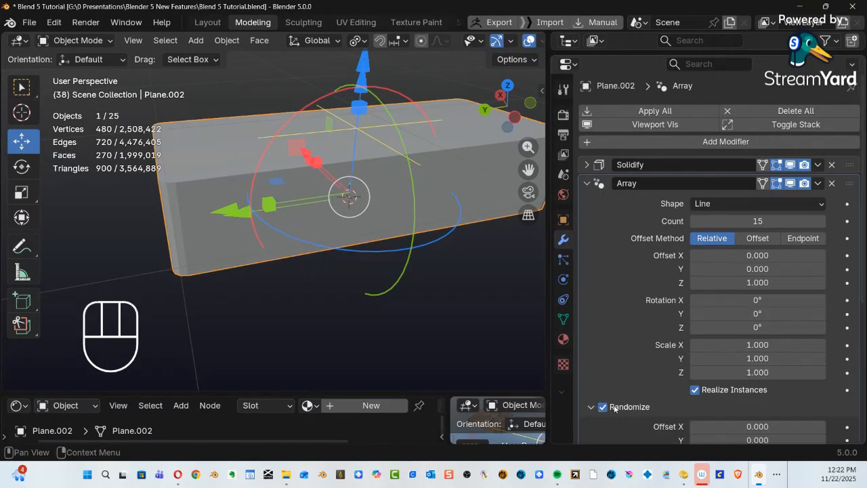
{"action": "scroll", "coordinate": [633, 371], "scroll_direction": "down", "scroll_amount": 5}
{"action": "scroll", "coordinate": [675, 362], "scroll_direction": "down", "scroll_amount": 2}
{"action": "scroll", "coordinate": [779, 332], "scroll_direction": "down", "scroll_amount": 1}
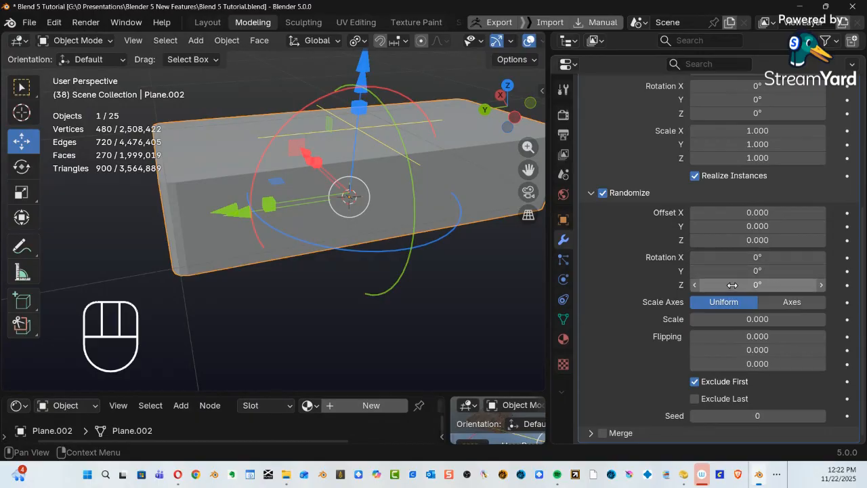
{"action": "left_click_drag", "start_coordinate": [732, 286], "coordinate": [766, 285]}
{"action": "key", "text": "ctrl+alt"}
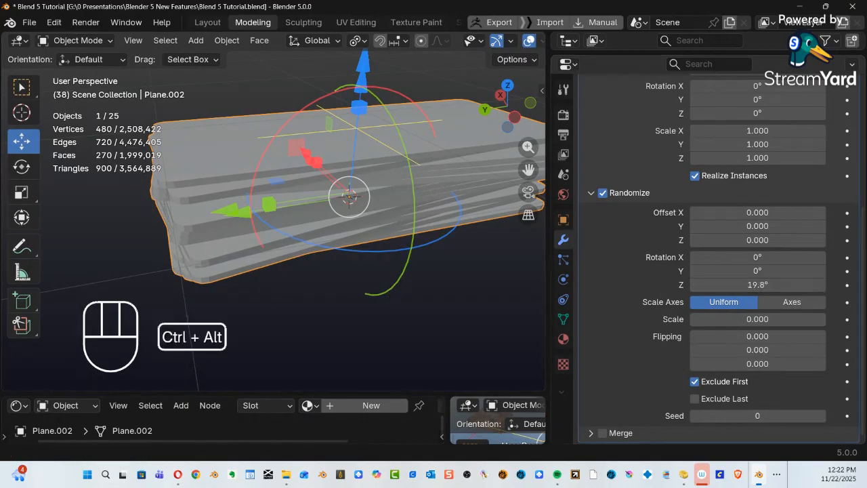
Set the array's random offset to 0.210 on X and 0.190 on Y, and save the file.
{"action": "middle_click_drag", "start_coordinate": [147, 181], "coordinate": [244, 246], "text": "alt"}
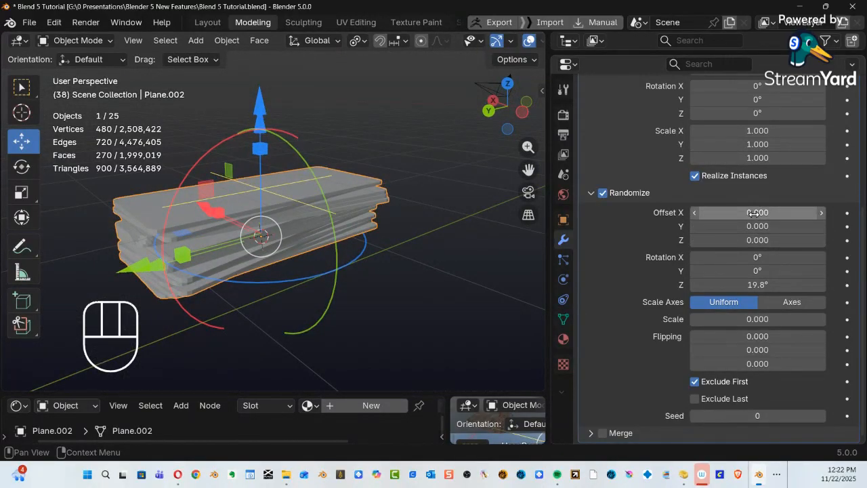
{"action": "left_click_drag", "start_coordinate": [754, 214], "coordinate": [769, 226]}
{"action": "left_click_drag", "start_coordinate": [457, 264], "coordinate": [110, 209], "text": "alt"}
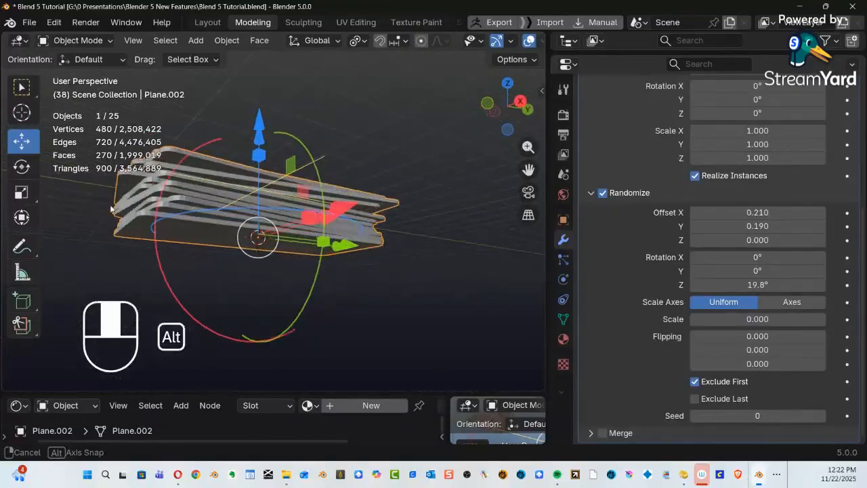
{"action": "middle_click_drag", "start_coordinate": [110, 209], "coordinate": [68, 218], "text": "alt"}
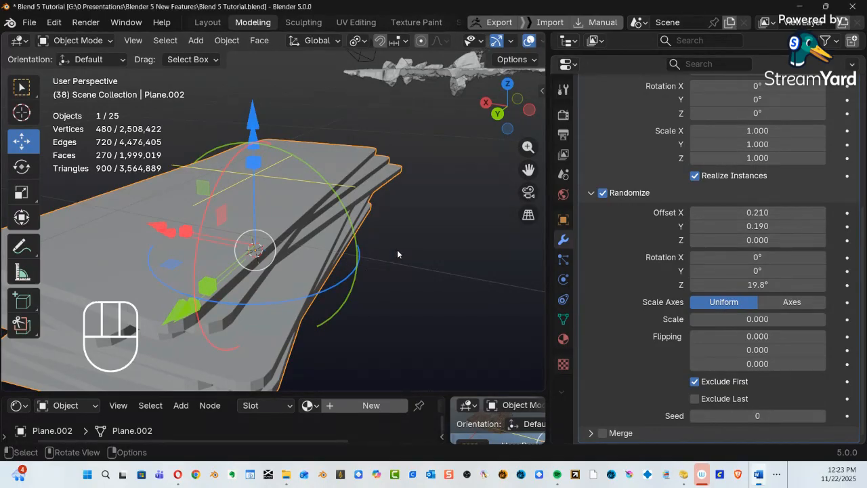
{"action": "middle_click_drag", "start_coordinate": [397, 249], "coordinate": [380, 312], "text": "ctrl"}
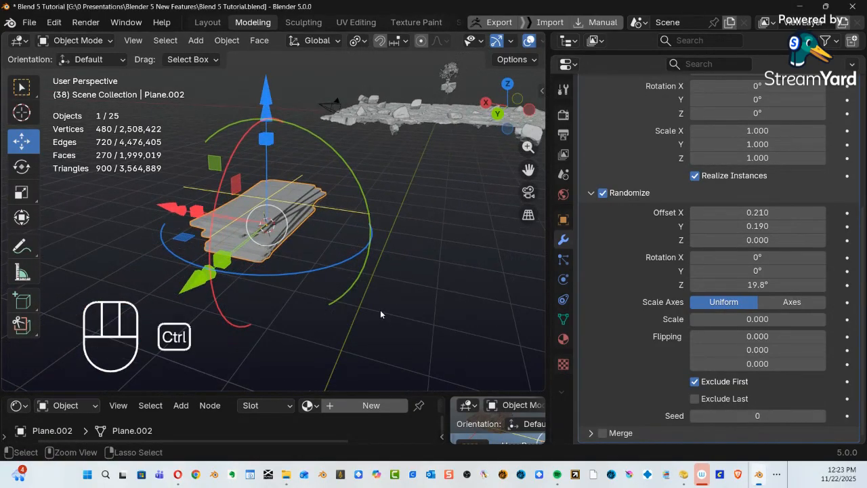
{"action": "key", "text": "ctrl+s"}
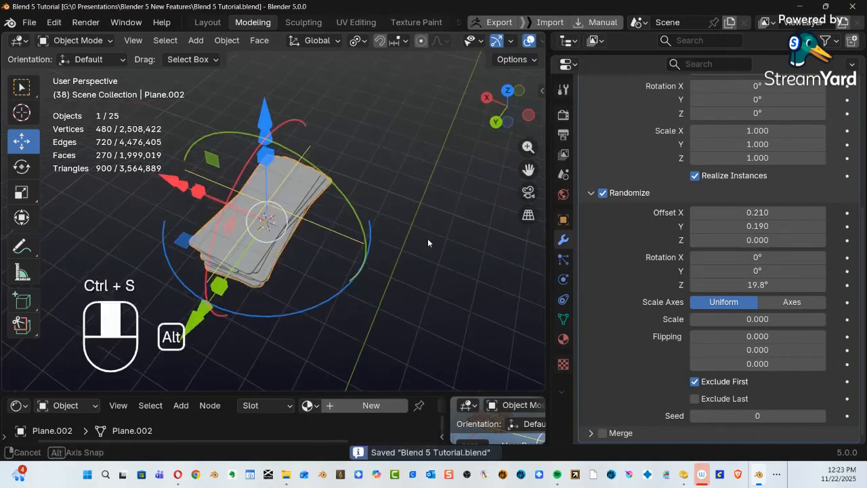
Try shifting the array copies along Y with the viewport gizmo and undo the shift.
{"action": "middle_click_drag", "start_coordinate": [427, 238], "coordinate": [315, 216], "text": "alt"}
{"action": "middle_click_drag", "start_coordinate": [303, 253], "coordinate": [231, 318], "text": "ctrl+alt"}
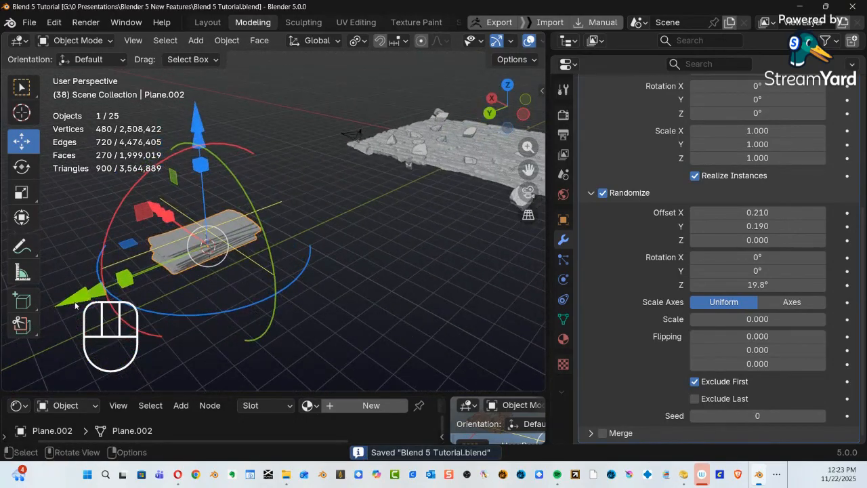
{"action": "left_click_drag", "start_coordinate": [80, 301], "coordinate": [81, 302]}
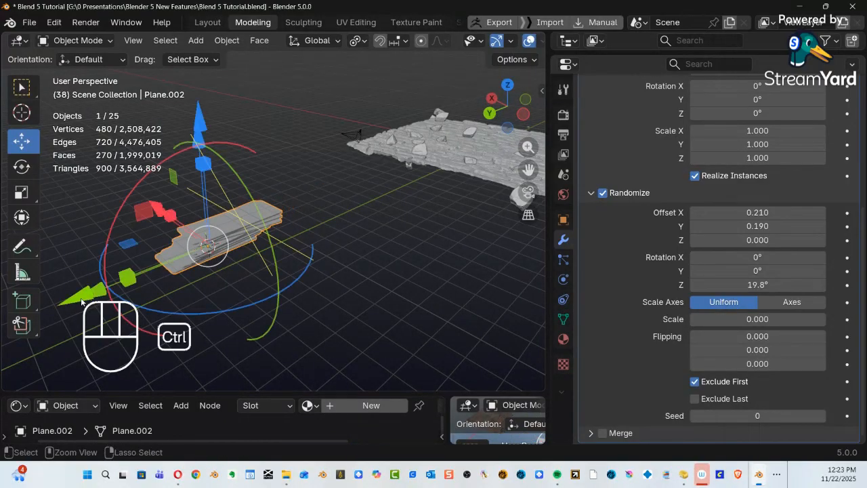
{"action": "key", "text": "ctrl+z"}
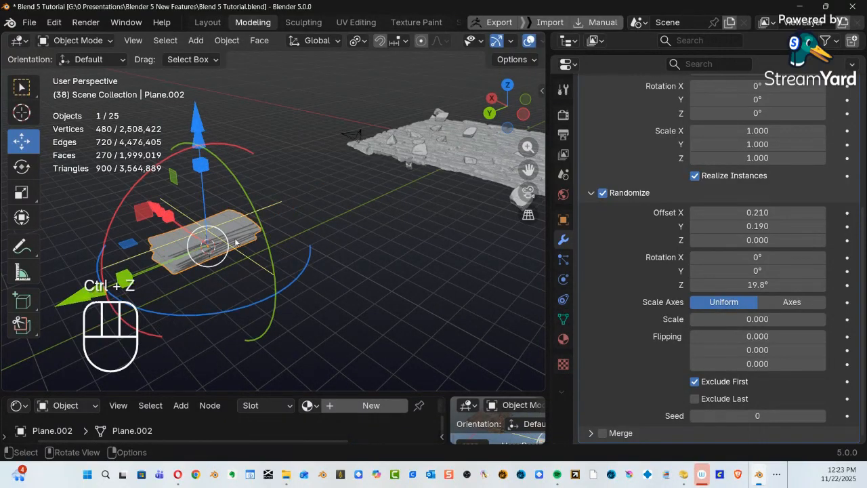
Enlarge the scene outliner and disable Plane.002 and Plane.001 in the viewport.
{"action": "middle_click_drag", "start_coordinate": [452, 281], "coordinate": [400, 327], "text": "ctrl+alt"}
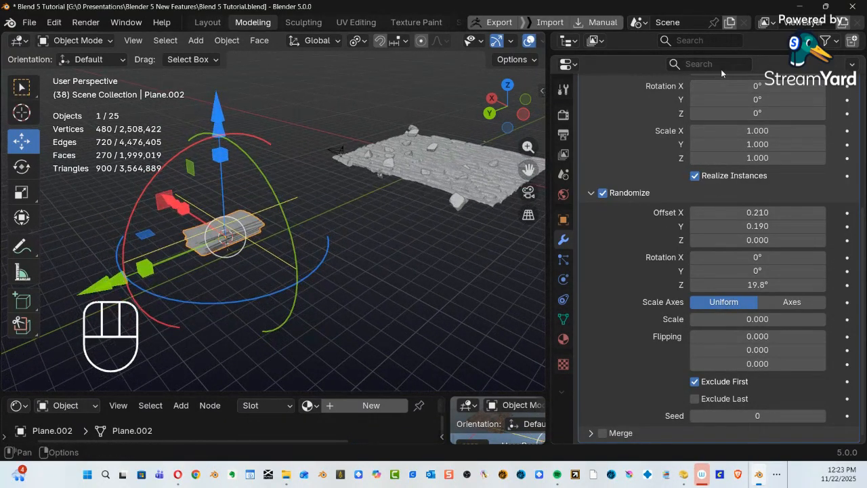
{"action": "left_click_drag", "start_coordinate": [721, 53], "coordinate": [708, 354]}
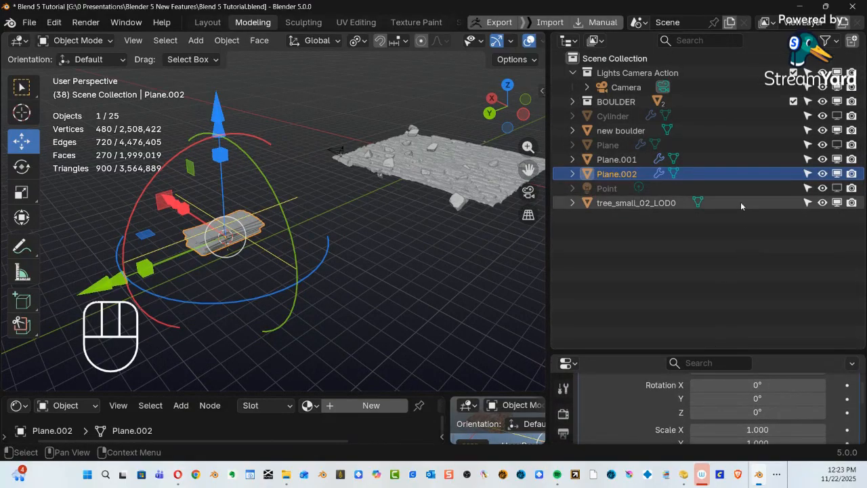
{"action": "left_click", "coordinate": [837, 173]}
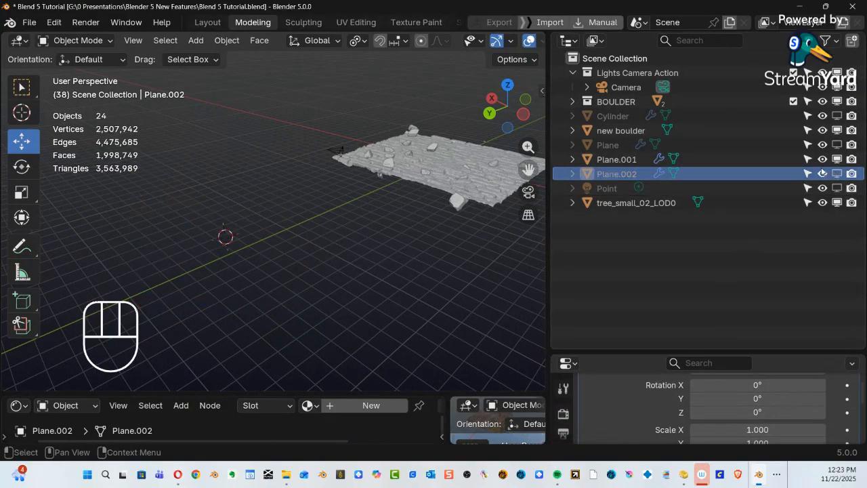
{"action": "left_click", "coordinate": [816, 160]}
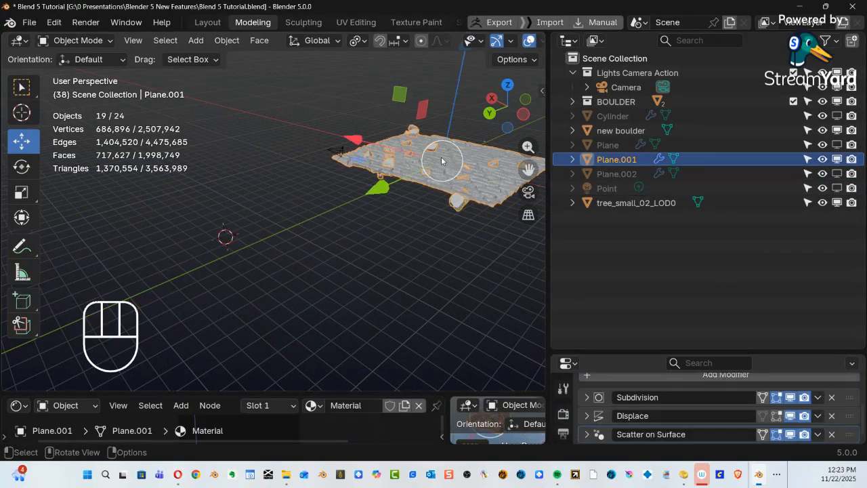
{"action": "left_click", "coordinate": [836, 160]}
Add a Bézier curve at the 3D cursor and frame it in the top view.
{"action": "middle_click_drag", "start_coordinate": [307, 261], "coordinate": [278, 280], "text": "alt"}
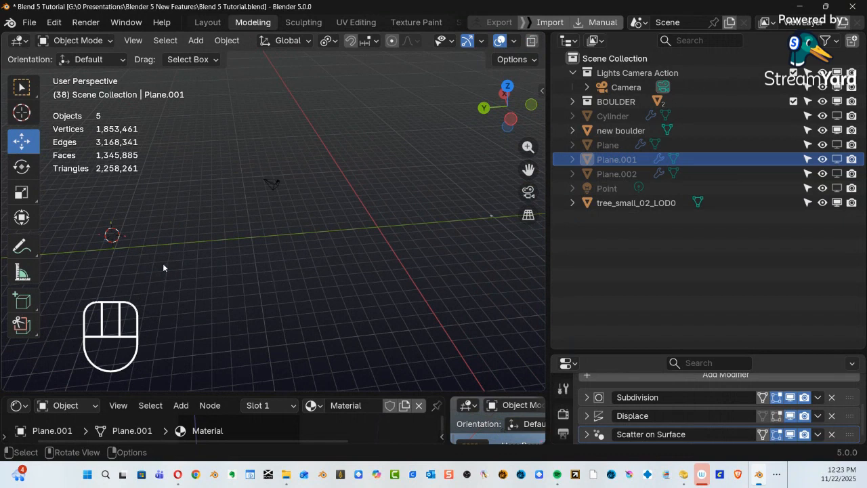
{"action": "middle_click_drag", "start_coordinate": [161, 266], "coordinate": [368, 257], "text": "alt+shift"}
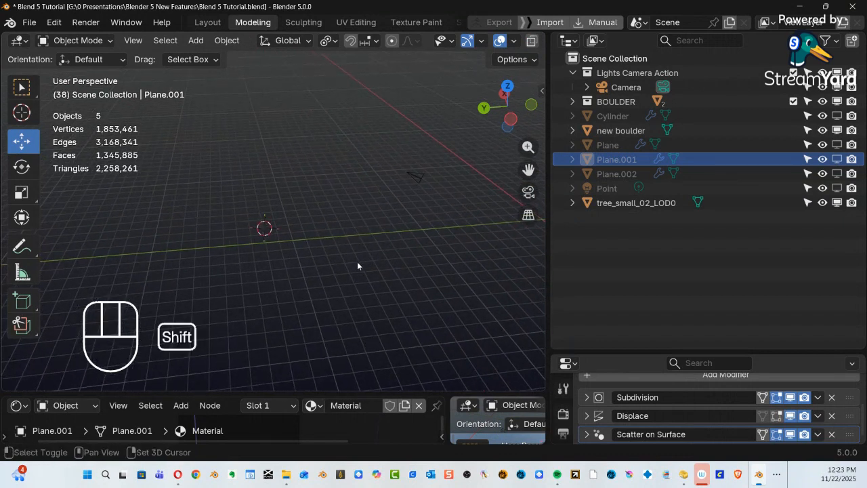
{"action": "key", "text": "shift+a"}
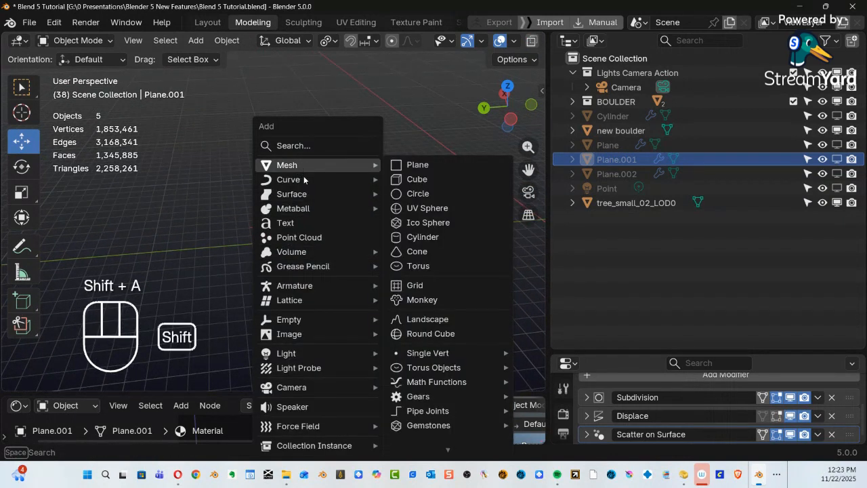
{"action": "mouse_move", "coordinate": [303, 182]}
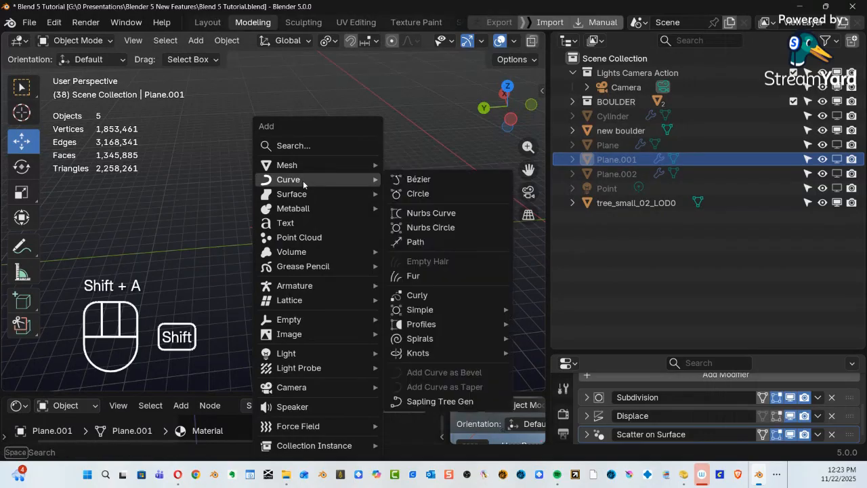
{"action": "left_click", "coordinate": [454, 181]}
{"action": "key", "text": "alt"}
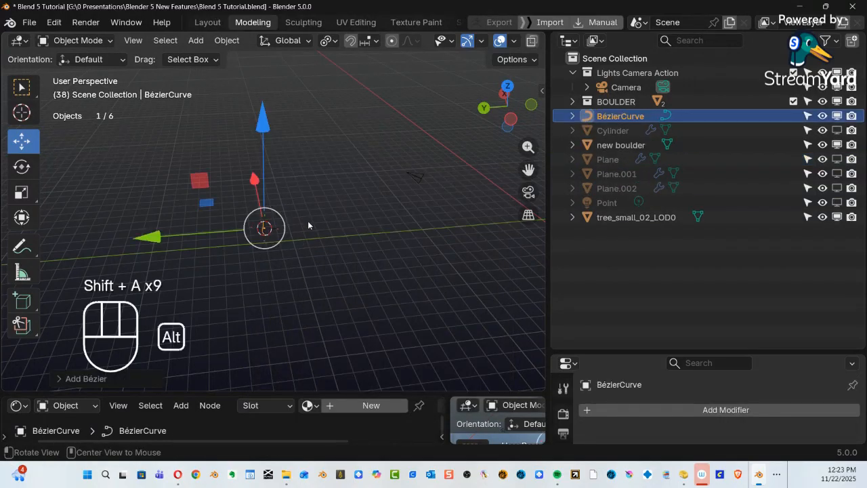
{"action": "key", "text": "KP_7"}
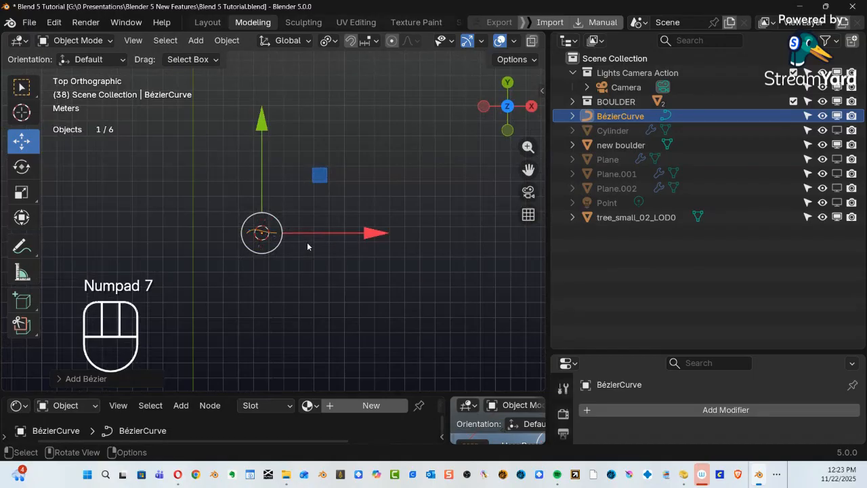
{"action": "key", "text": "KP_Decimal"}
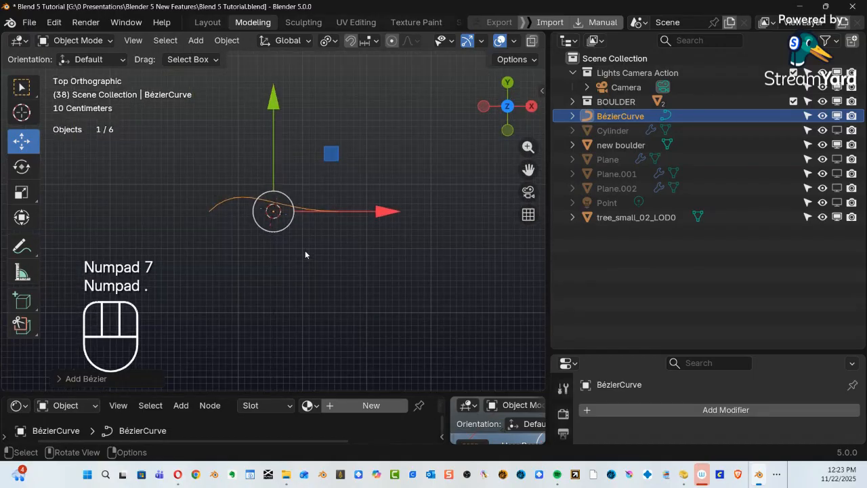
In Edit Mode, extrude the curve's right endpoint about 3.5 m in X and -1.3 m in Y, and extrude again toward the upper right.
{"action": "key", "text": "Tab"}
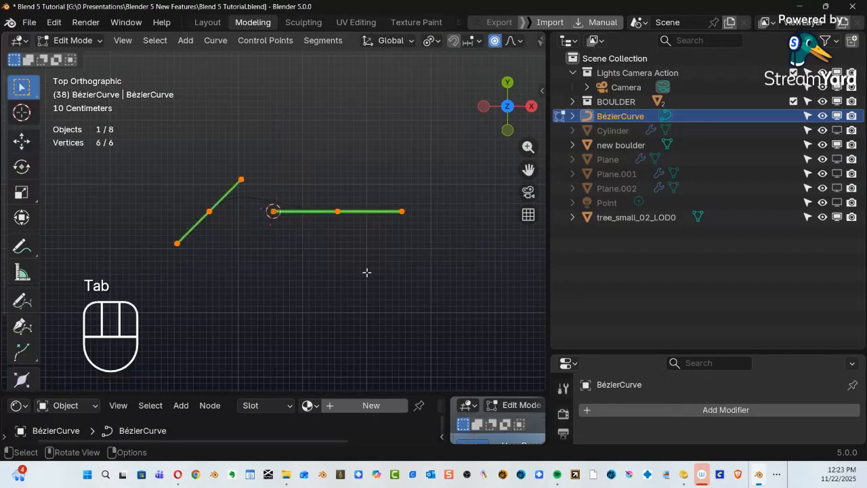
{"action": "left_click_drag", "start_coordinate": [387, 187], "coordinate": [288, 258]}
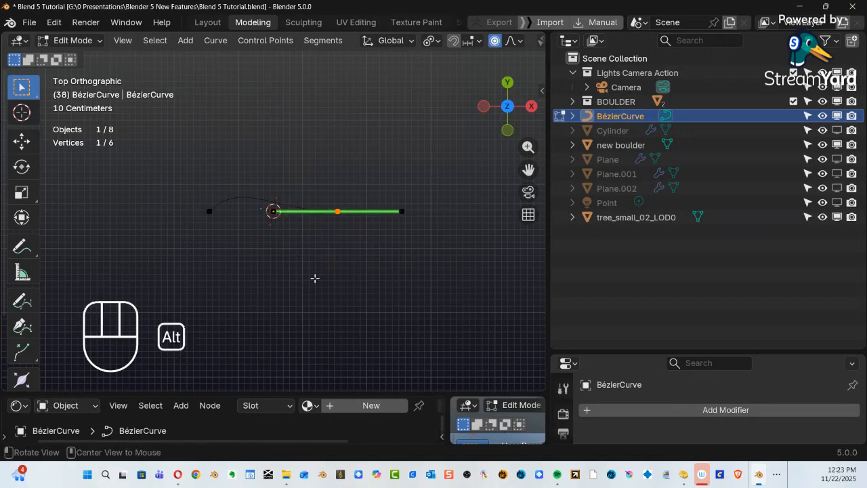
{"action": "left_click_drag", "start_coordinate": [370, 256], "coordinate": [289, 298], "text": "ctrl+alt"}
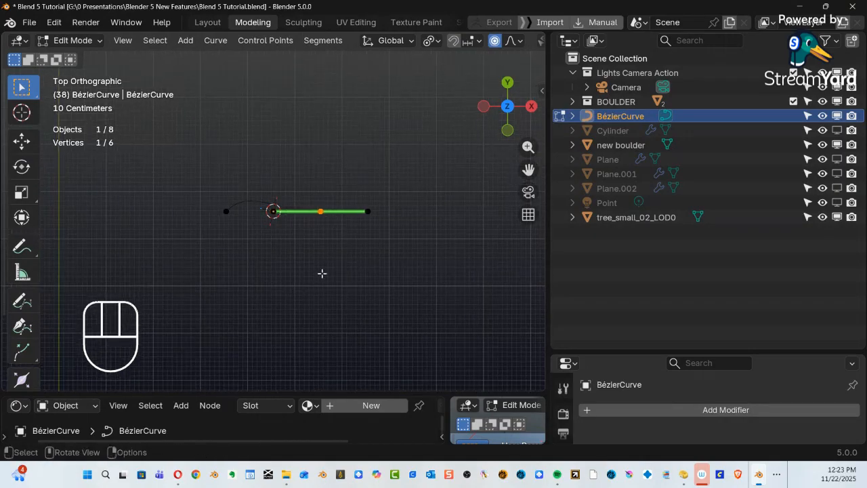
{"action": "key", "text": "e"}
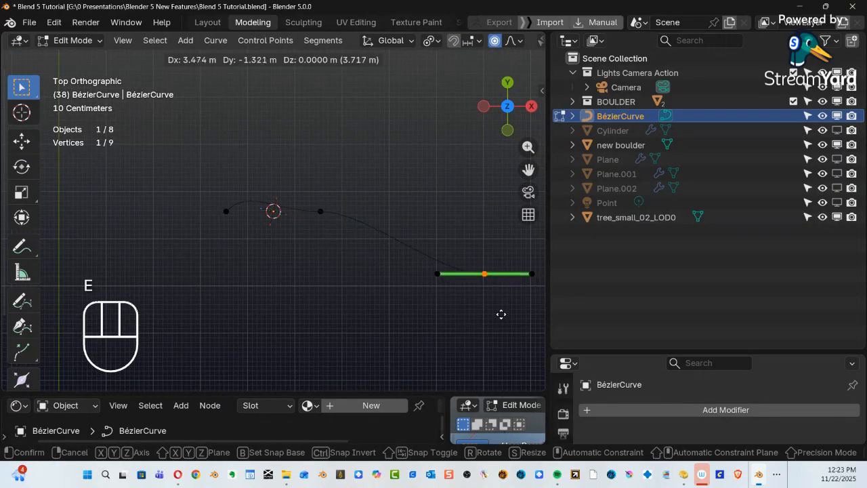
{"action": "left_click", "coordinate": [500, 315]}
{"action": "left_click_drag", "start_coordinate": [419, 337], "coordinate": [239, 303], "text": "alt+shift"}
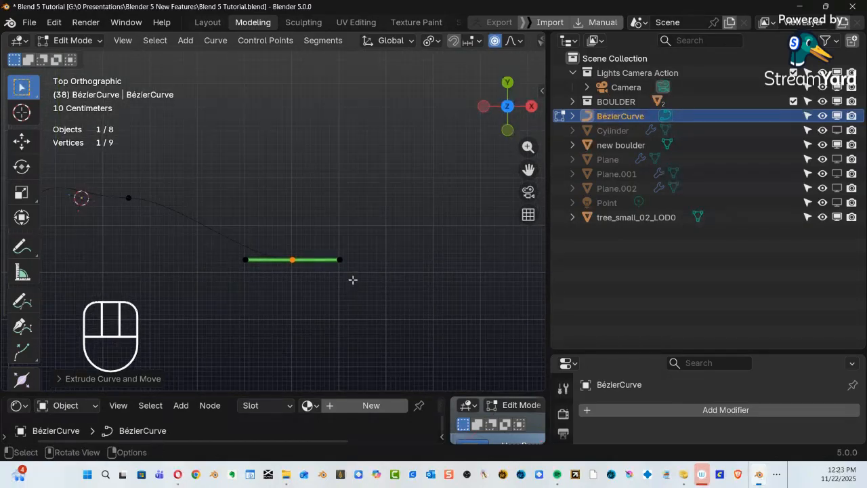
{"action": "key", "text": "e"}
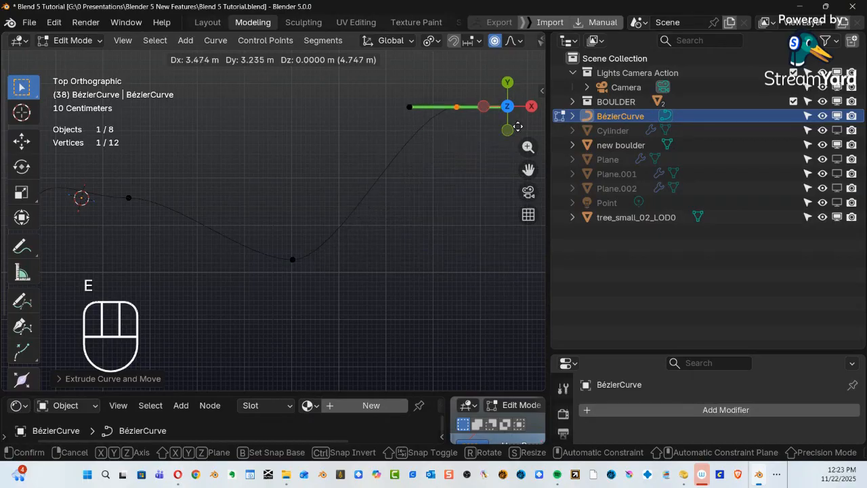
{"action": "left_click", "coordinate": [509, 153]}
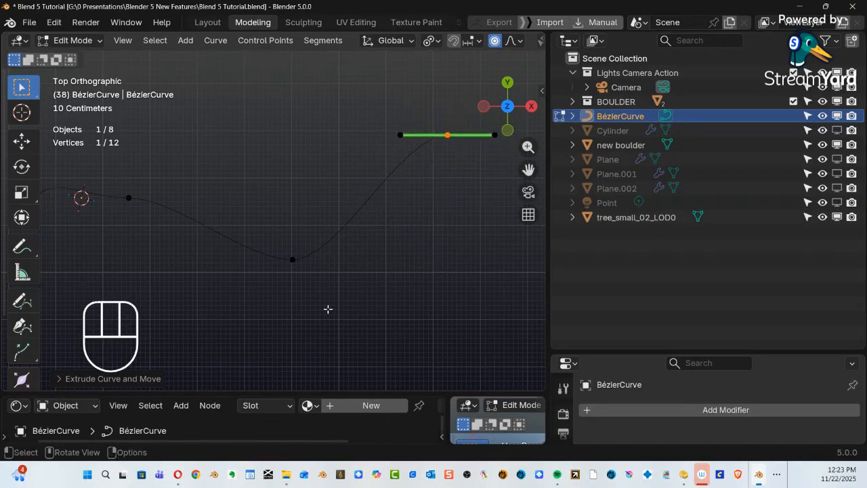
Extrude the curve's left endpoint with its handles toward the upper left, across the Y axis line.
{"action": "left_click_drag", "start_coordinate": [385, 227], "coordinate": [464, 305], "text": "ctrl+alt"}
{"action": "left_click_drag", "start_coordinate": [318, 195], "coordinate": [352, 260]}
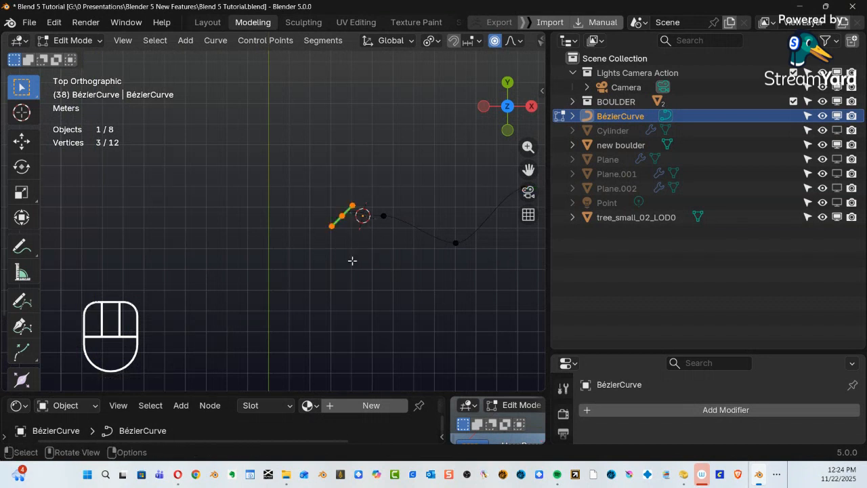
{"action": "key", "text": "e"}
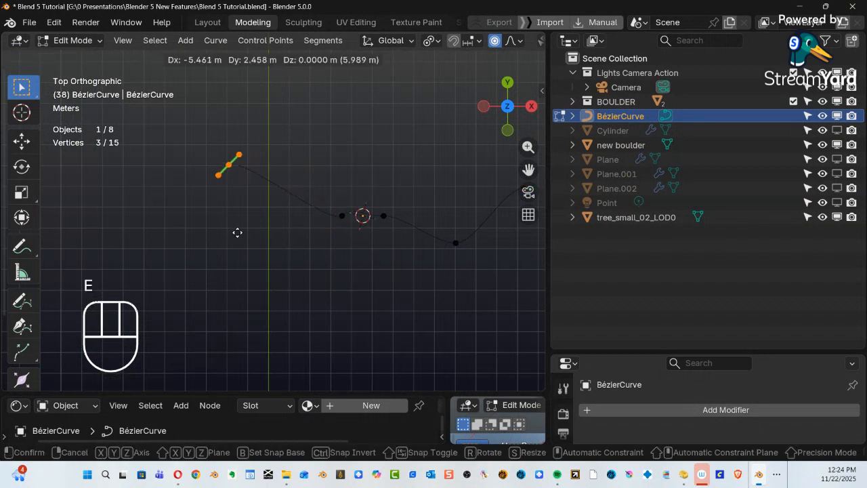
{"action": "left_click", "coordinate": [229, 245]}
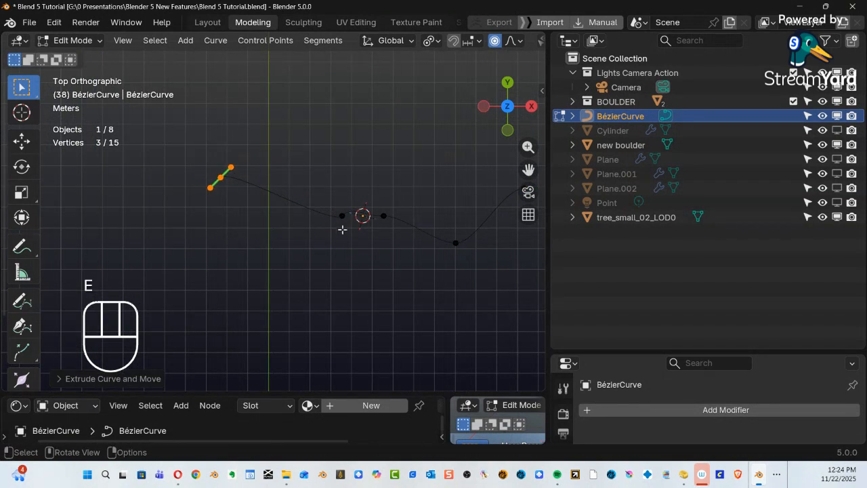
Switch to the Tweak selection tool and nudge the curve's far-left endpoint slightly further left.
{"action": "left_click", "coordinate": [344, 216]}
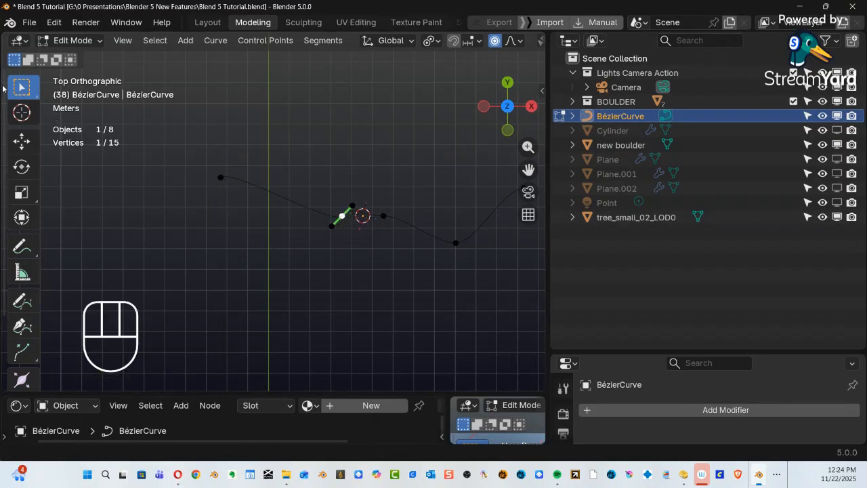
{"action": "left_click", "coordinate": [26, 88]}
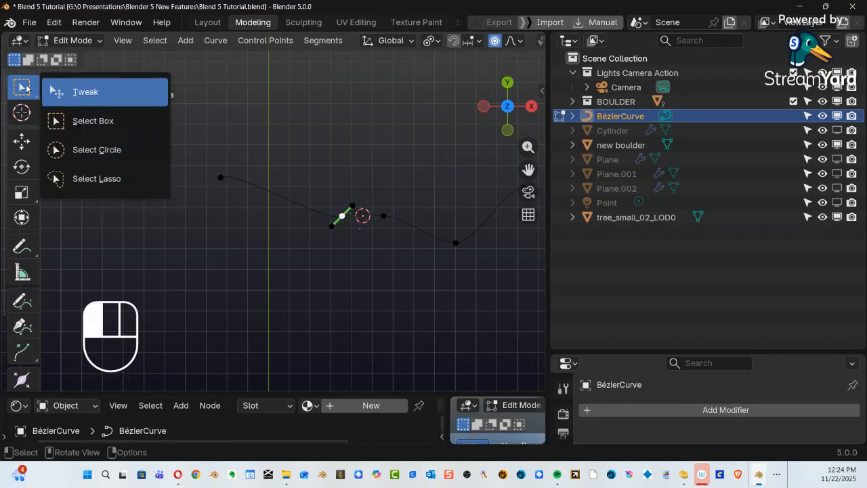
{"action": "left_click", "coordinate": [97, 92]}
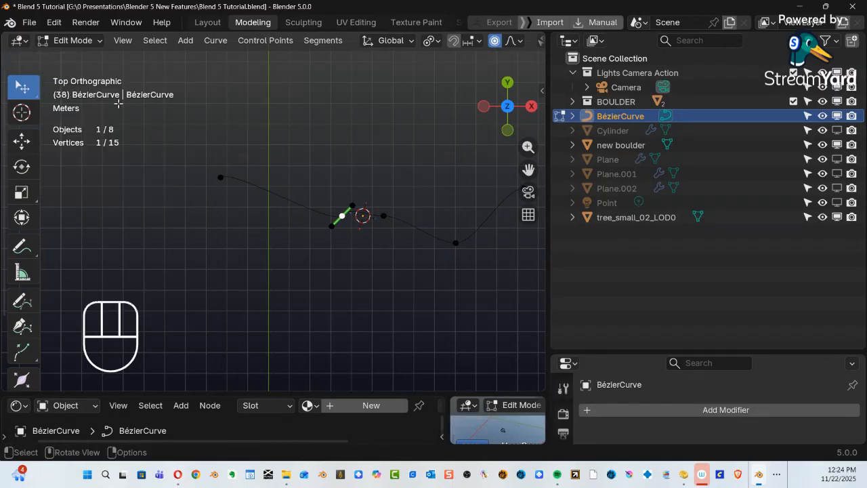
{"action": "key", "text": "w"}
{"action": "key", "text": "w"}
{"action": "key", "text": "w"}
{"action": "key", "text": "w"}
{"action": "key", "text": "w"}
{"action": "key", "text": "w"}
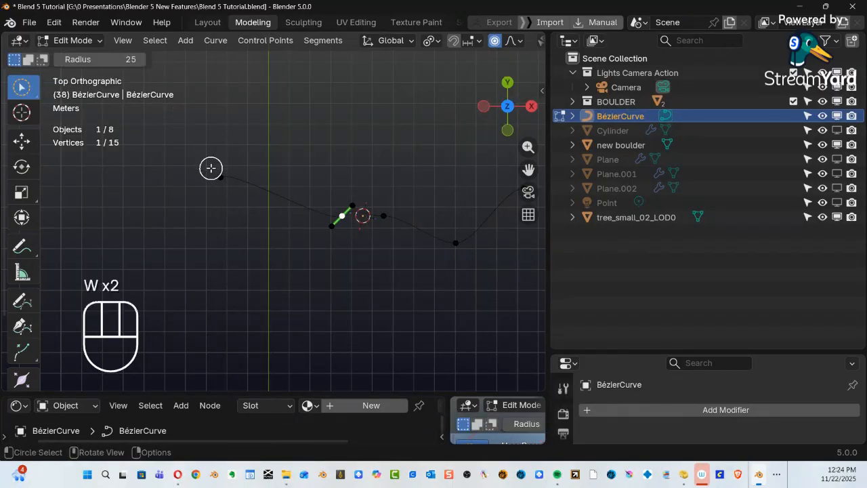
{"action": "key", "text": "w"}
{"action": "key", "text": "w"}
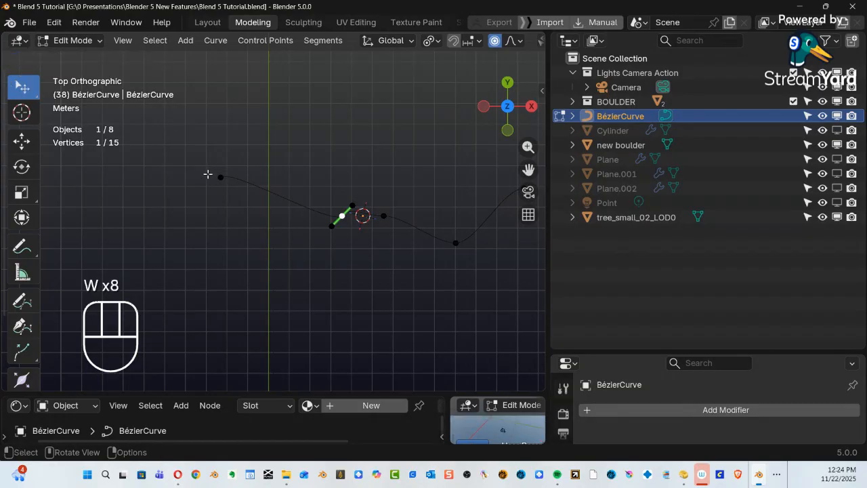
{"action": "left_click_drag", "start_coordinate": [221, 178], "coordinate": [208, 192]}
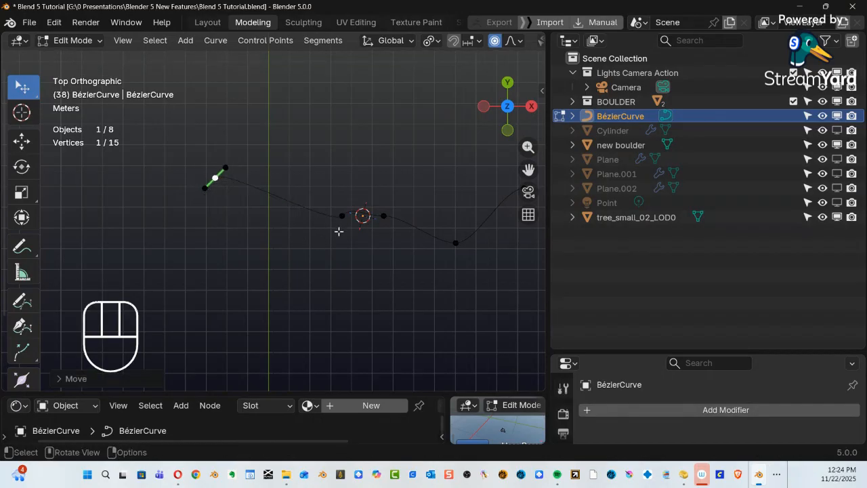
Turn off proportional editing, then lengthen and re-angle both handles of the control point just left of the 3D cursor.
{"action": "middle_click_drag", "start_coordinate": [339, 246], "coordinate": [309, 205], "text": "ctrl"}
{"action": "left_click", "coordinate": [312, 210]}
{"action": "left_click_drag", "start_coordinate": [332, 188], "coordinate": [315, 181]}
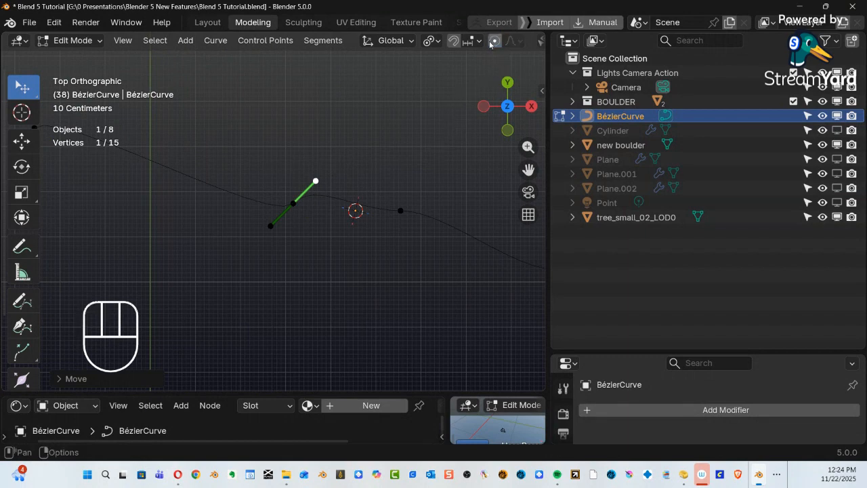
{"action": "left_click_drag", "start_coordinate": [317, 180], "coordinate": [345, 140]}
{"action": "left_click_drag", "start_coordinate": [292, 205], "coordinate": [142, 246]}
{"action": "scroll", "coordinate": [295, 254], "scroll_direction": "down", "scroll_amount": 8}
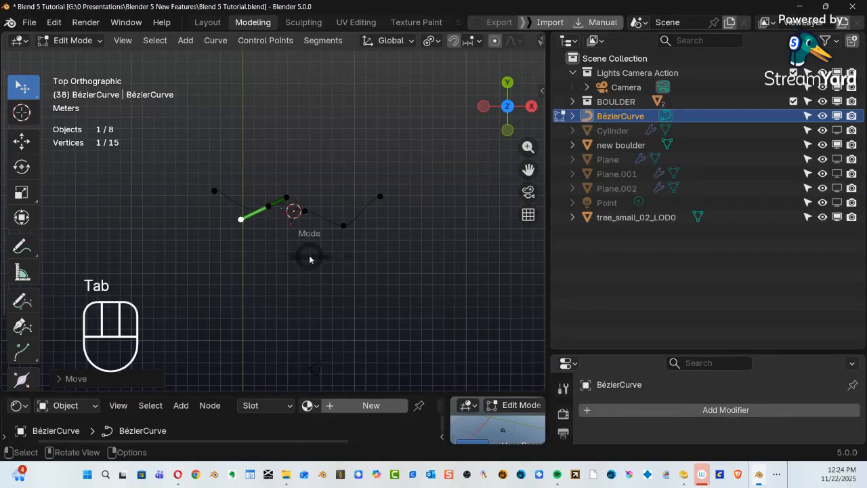
Return to Object Mode and raise the whole curve along Z above the 3D cursor.
{"action": "left_click", "coordinate": [217, 257]}
{"action": "middle_click_drag", "start_coordinate": [366, 268], "coordinate": [346, 185]}
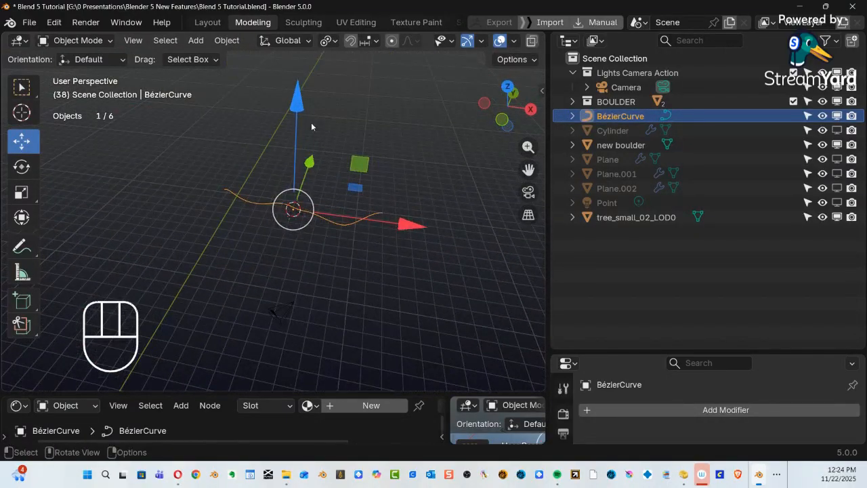
{"action": "left_click_drag", "start_coordinate": [297, 103], "coordinate": [297, 65]}
{"action": "middle_click_drag", "start_coordinate": [319, 176], "coordinate": [347, 130], "text": "alt"}
In Edit Mode, pull the curve's middle control point up into a tall peak, and return to Object Mode.
{"action": "key", "text": "Tab"}
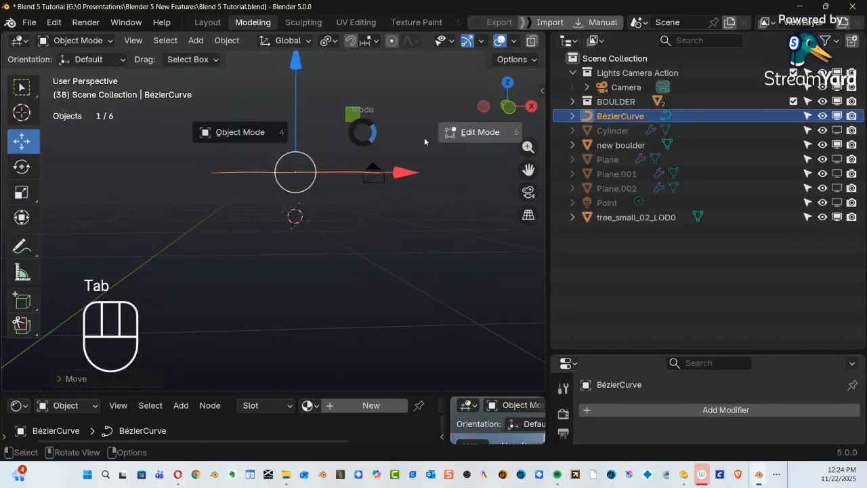
{"action": "left_click", "coordinate": [463, 140]}
{"action": "left_click_drag", "start_coordinate": [314, 155], "coordinate": [300, 120]}
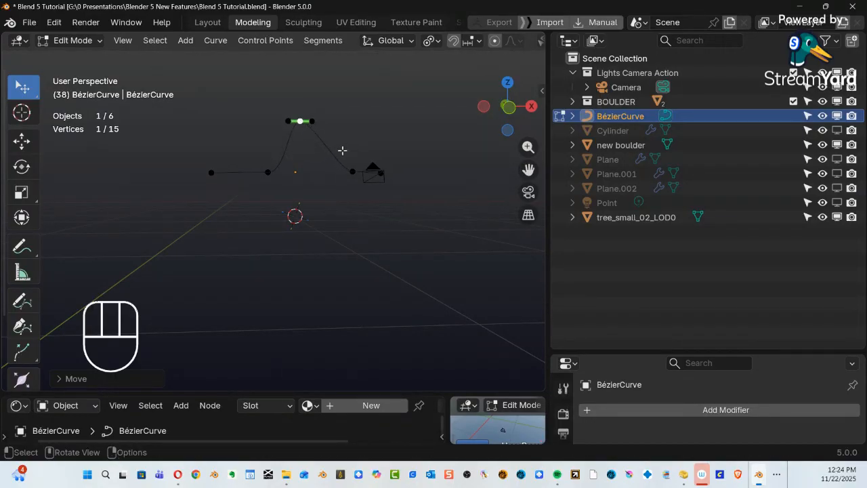
{"action": "key", "text": "Tab"}
{"action": "left_click", "coordinate": [204, 164]}
{"action": "middle_click_drag", "start_coordinate": [389, 139], "coordinate": [392, 247], "text": "alt"}
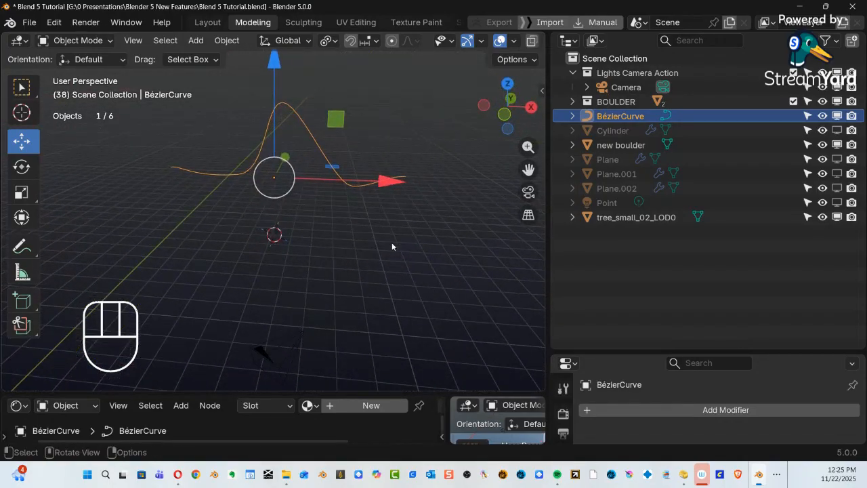
Add a Curve to Tube modifier to the Bézier curve and set its scale to 0.196 m.
{"action": "left_click_drag", "start_coordinate": [661, 353], "coordinate": [677, 134]}
{"action": "left_click", "coordinate": [711, 192]}
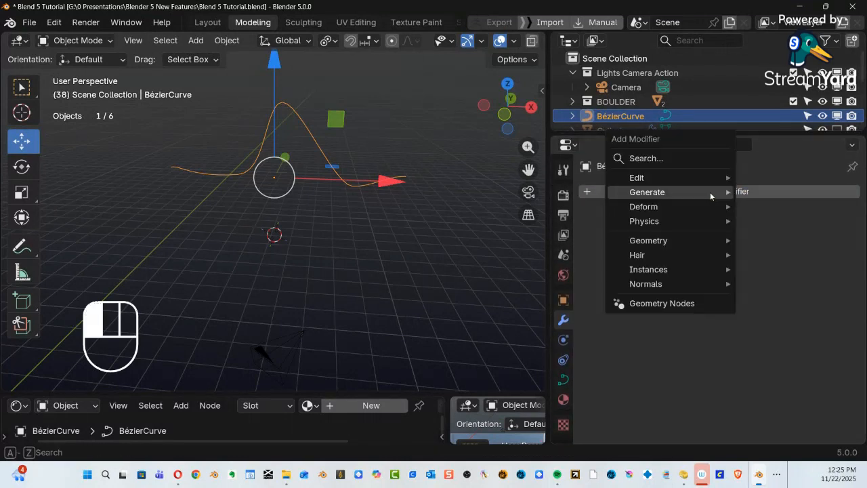
{"action": "mouse_move", "coordinate": [704, 197]}
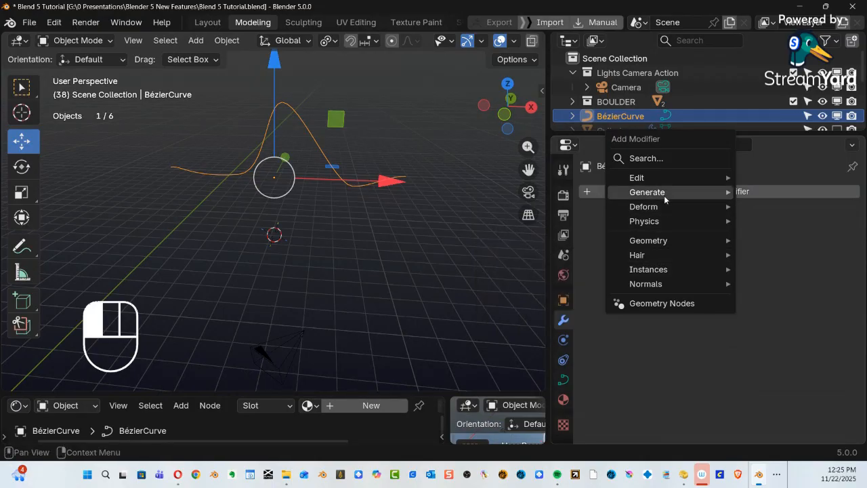
{"action": "mouse_move", "coordinate": [667, 192]}
{"action": "left_click", "coordinate": [544, 253]}
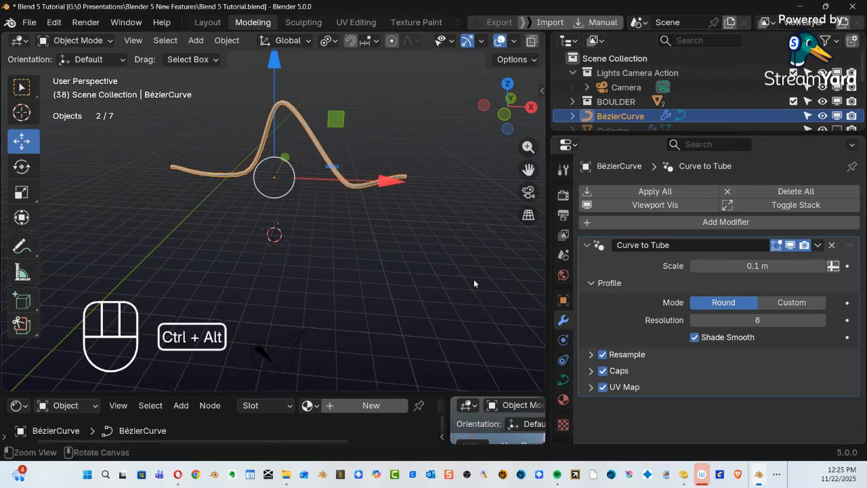
{"action": "middle_click_drag", "start_coordinate": [363, 170], "coordinate": [328, 237], "text": "ctrl+alt"}
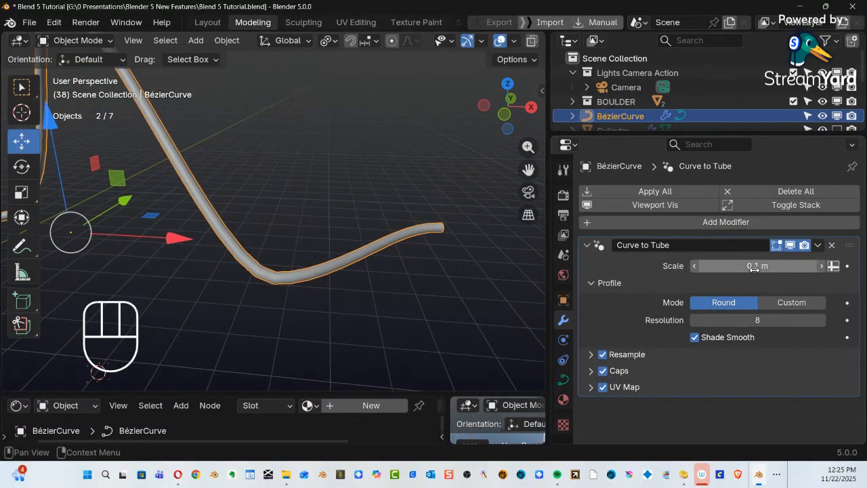
{"action": "left_click_drag", "start_coordinate": [754, 268], "coordinate": [777, 268], "text": "shift"}
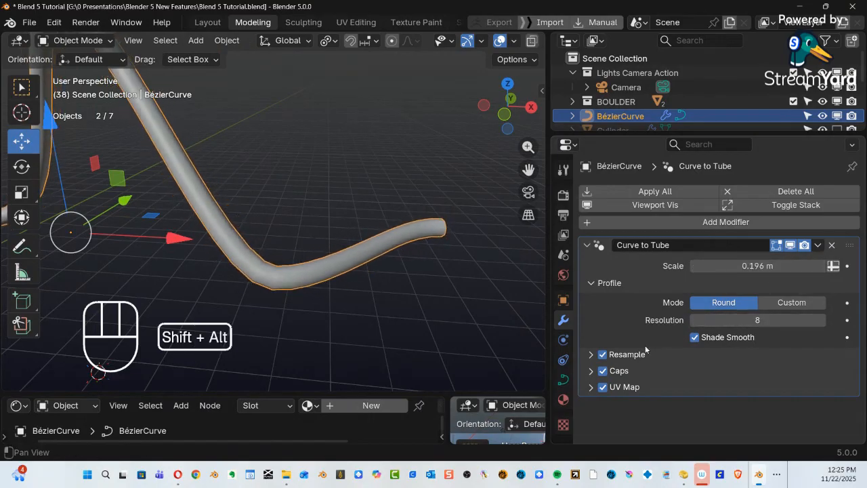
Turn the tube's end caps off and on again to compare the open and closed ends.
{"action": "middle_click_drag", "start_coordinate": [504, 323], "coordinate": [446, 322], "text": "alt"}
{"action": "middle_click_drag", "start_coordinate": [490, 362], "coordinate": [277, 291], "text": "alt"}
{"action": "left_click", "coordinate": [604, 372]}
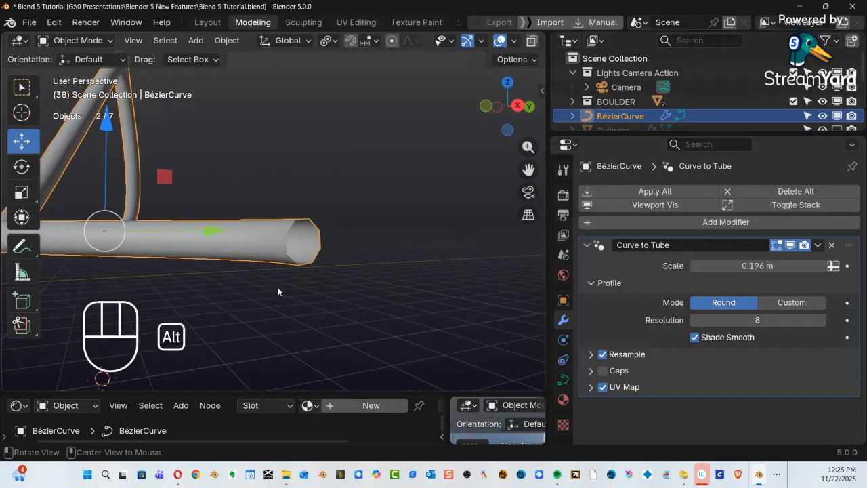
{"action": "left_click", "coordinate": [603, 372]}
{"action": "middle_click_drag", "start_coordinate": [304, 242], "coordinate": [235, 282], "text": "ctrl+alt"}
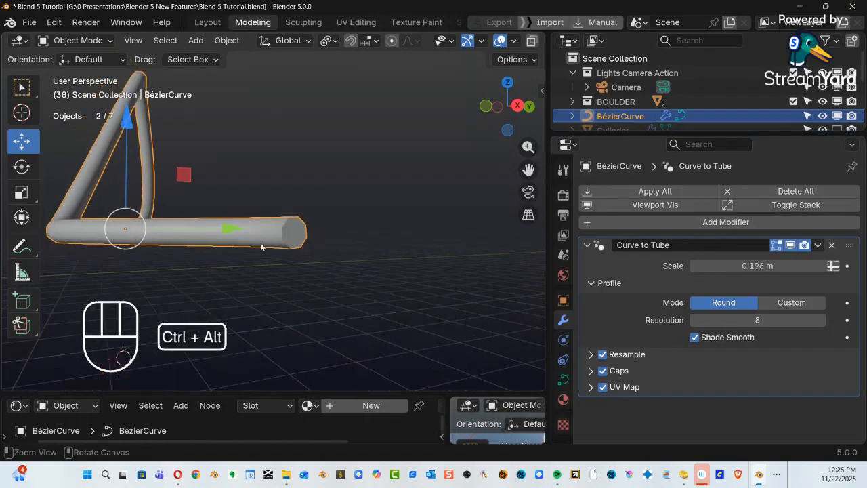
{"action": "middle_click_drag", "start_coordinate": [263, 246], "coordinate": [378, 328], "text": "ctrl+alt"}
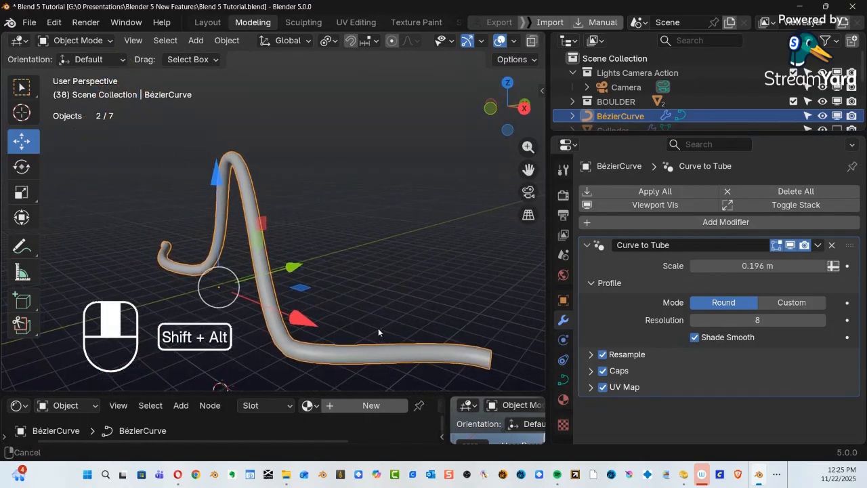
In Edit Mode, pull the tube's peak control point down and sideways, and lengthen both its handles into a broad bend.
{"action": "key", "text": "Tab"}
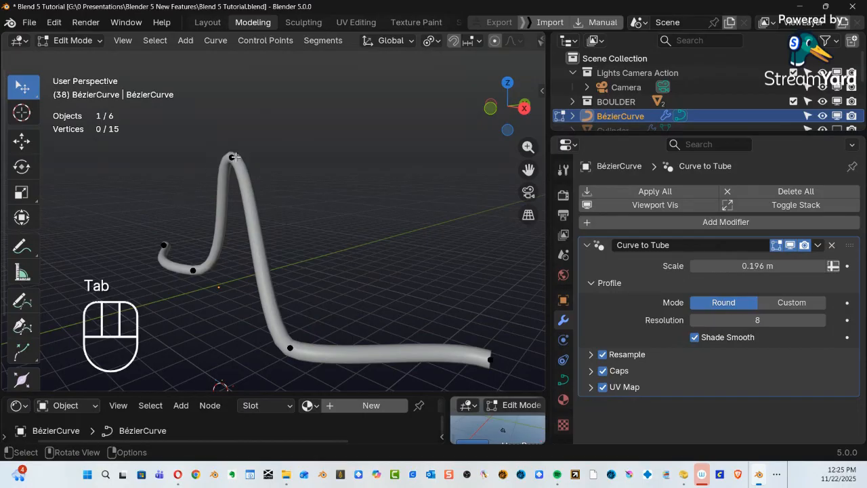
{"action": "left_click_drag", "start_coordinate": [232, 157], "coordinate": [103, 255]}
{"action": "middle_click_drag", "start_coordinate": [181, 265], "coordinate": [359, 283], "text": "alt"}
{"action": "middle_click_drag", "start_coordinate": [226, 260], "coordinate": [349, 254], "text": "alt+shift"}
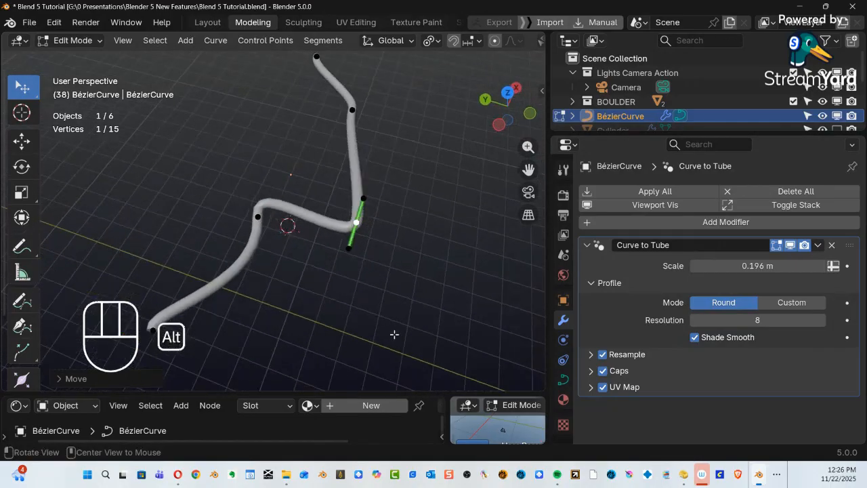
{"action": "left_click_drag", "start_coordinate": [349, 249], "coordinate": [253, 292]}
{"action": "left_click_drag", "start_coordinate": [382, 208], "coordinate": [445, 174]}
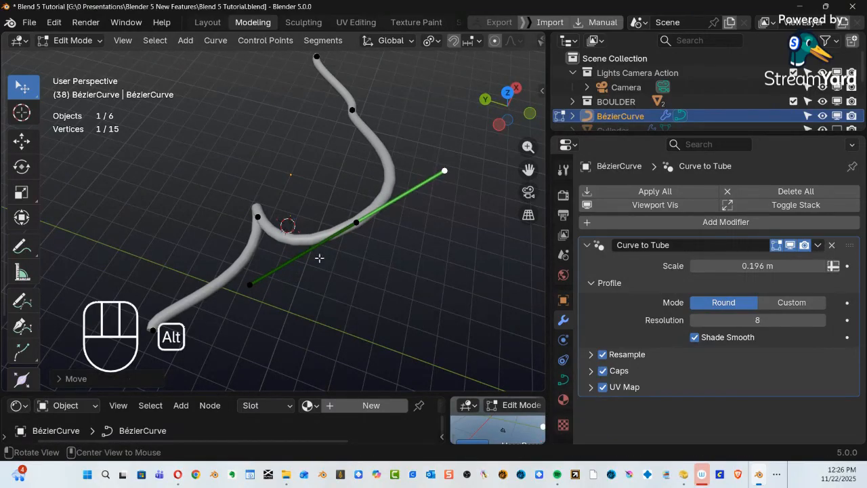
Lengthen and tilt the handle of the control point next to the broad bend, and return to Object Mode.
{"action": "middle_click_drag", "start_coordinate": [319, 255], "coordinate": [300, 242], "text": "alt"}
{"action": "left_click", "coordinate": [284, 254]}
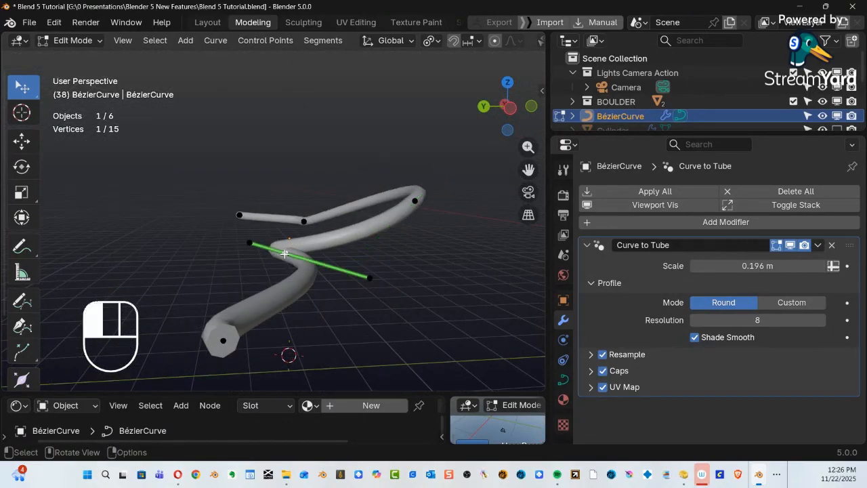
{"action": "left_click_drag", "start_coordinate": [252, 242], "coordinate": [337, 182]}
{"action": "middle_click_drag", "start_coordinate": [319, 244], "coordinate": [246, 295], "text": "alt"}
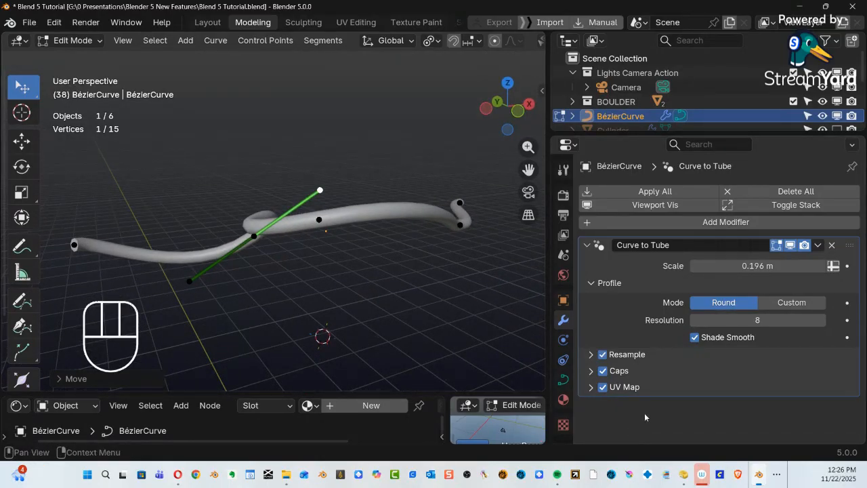
{"action": "right_click", "coordinate": [363, 267]}
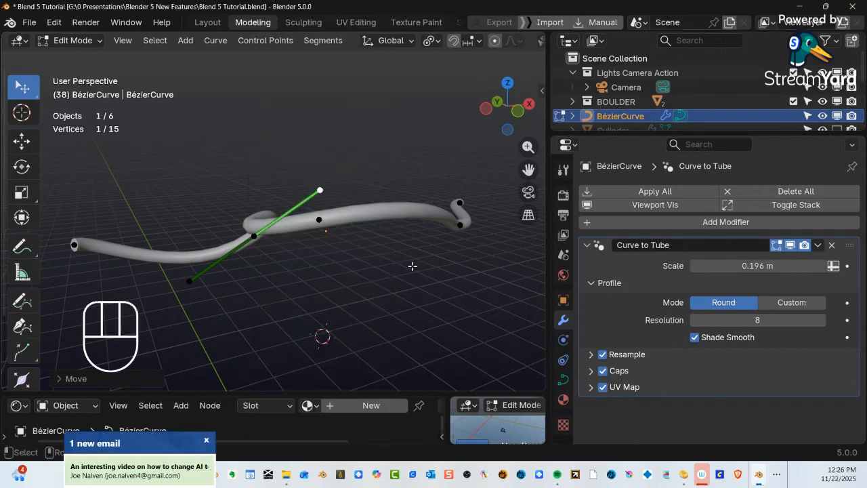
{"action": "key", "text": "Tab"}
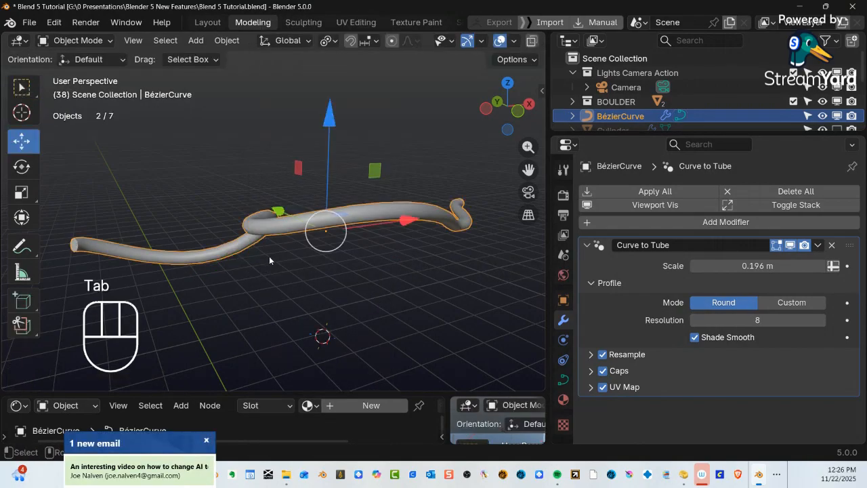
Add a Simple Star mesh from the extra objects at the 3D cursor.
{"action": "middle_click_drag", "start_coordinate": [271, 259], "coordinate": [367, 376]}
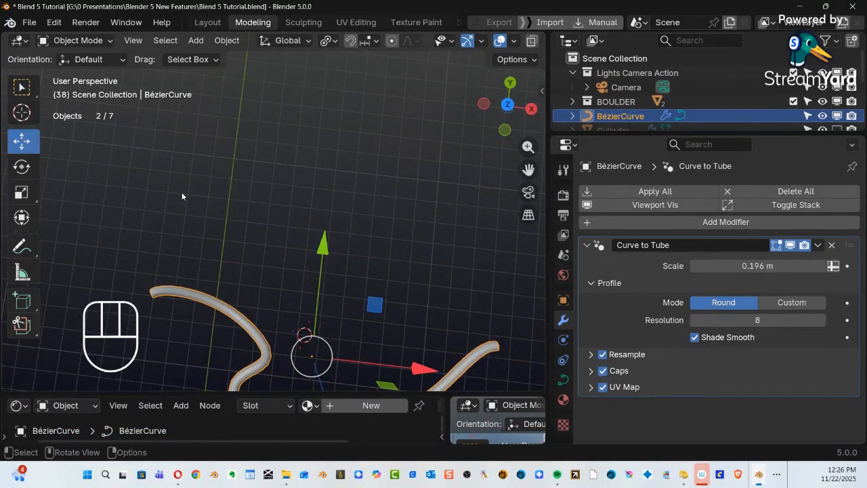
{"action": "key", "text": "shift+a"}
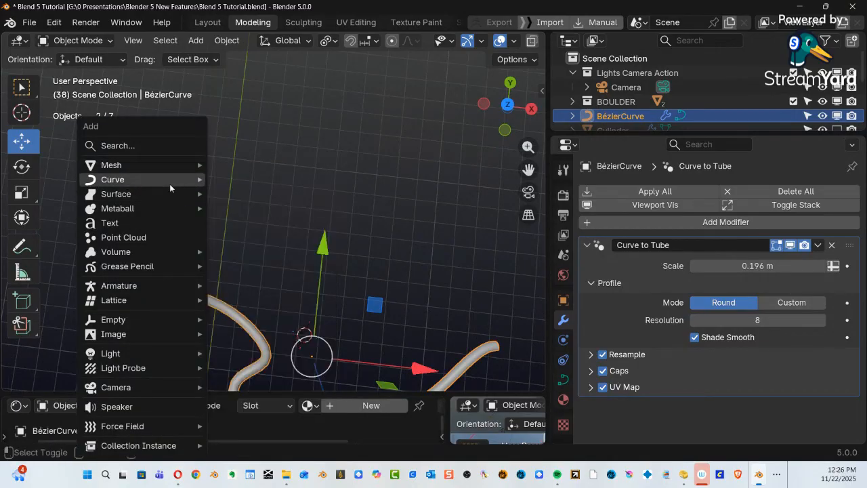
{"action": "mouse_move", "coordinate": [171, 184]}
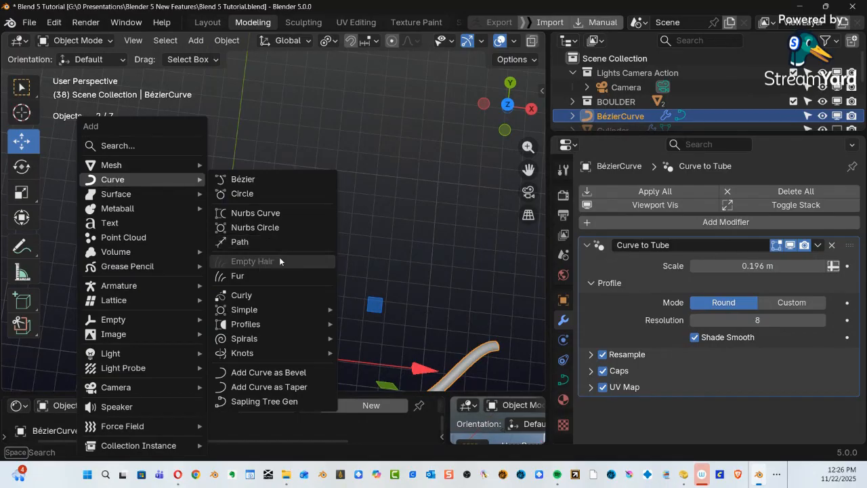
{"action": "mouse_move", "coordinate": [268, 314]}
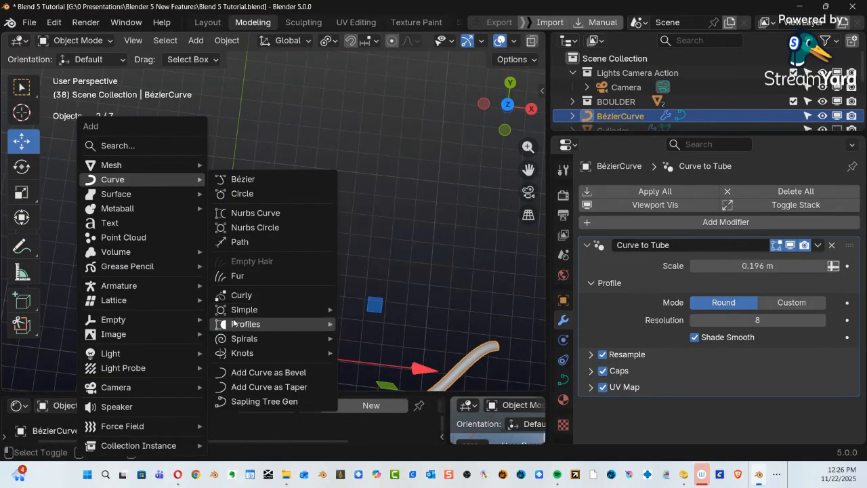
{"action": "mouse_move", "coordinate": [314, 311]}
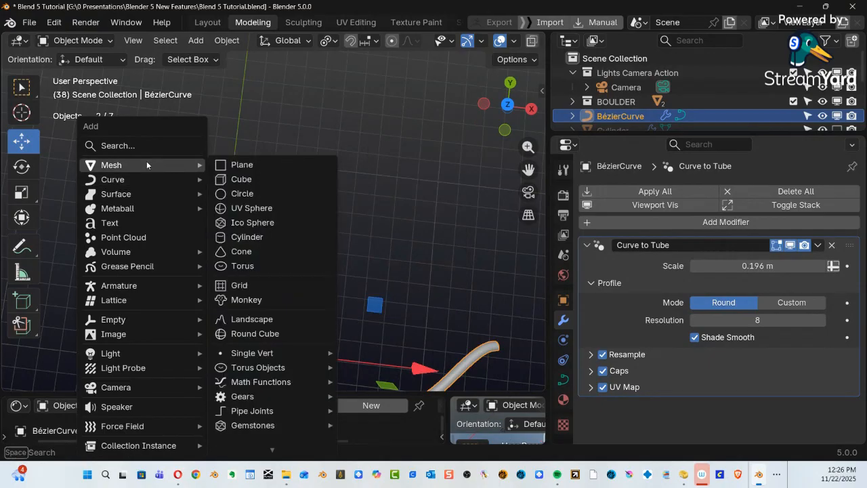
{"action": "mouse_move", "coordinate": [165, 166]}
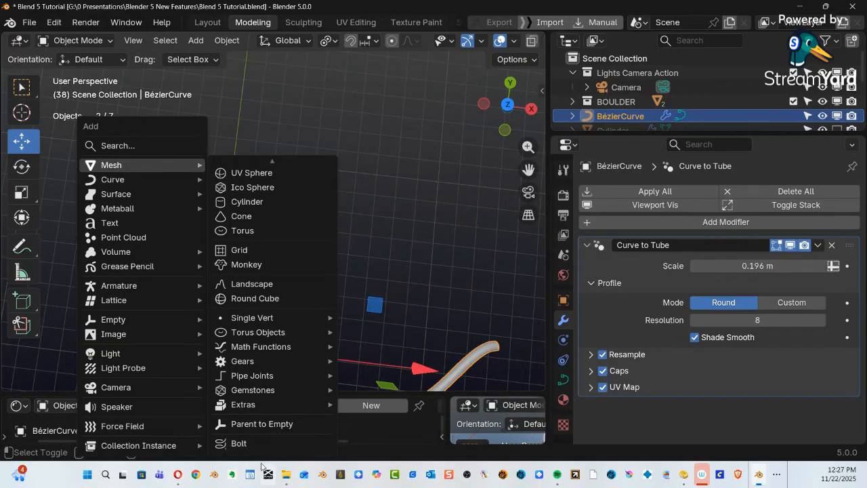
{"action": "mouse_move", "coordinate": [289, 404]}
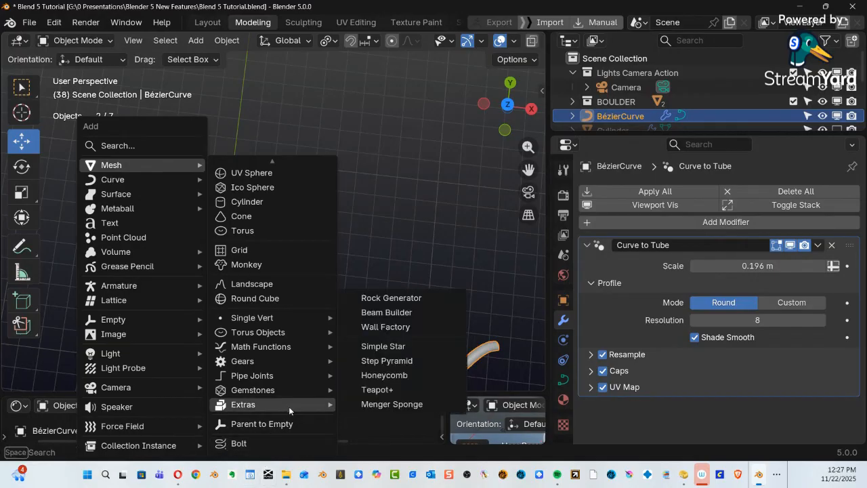
{"action": "left_click", "coordinate": [415, 347]}
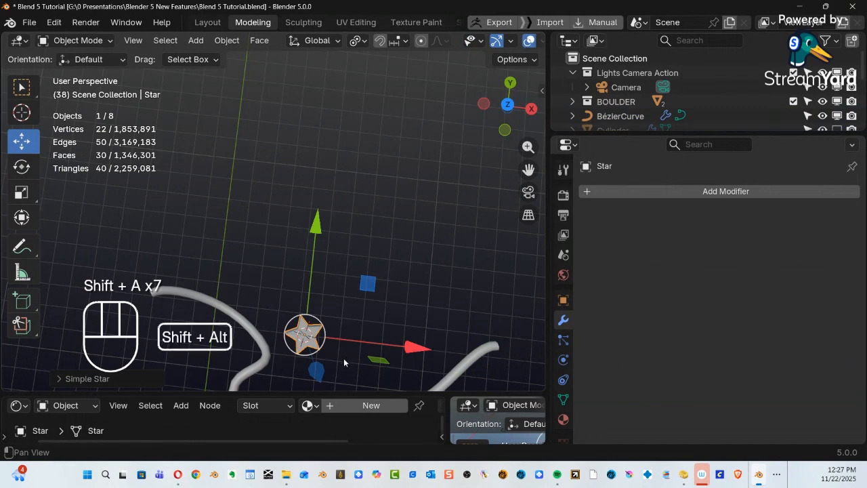
Raise the star above the grid and move it clear of the tube.
{"action": "middle_click_drag", "start_coordinate": [344, 358], "coordinate": [315, 222], "text": "alt"}
{"action": "left_click_drag", "start_coordinate": [306, 155], "coordinate": [304, 105]}
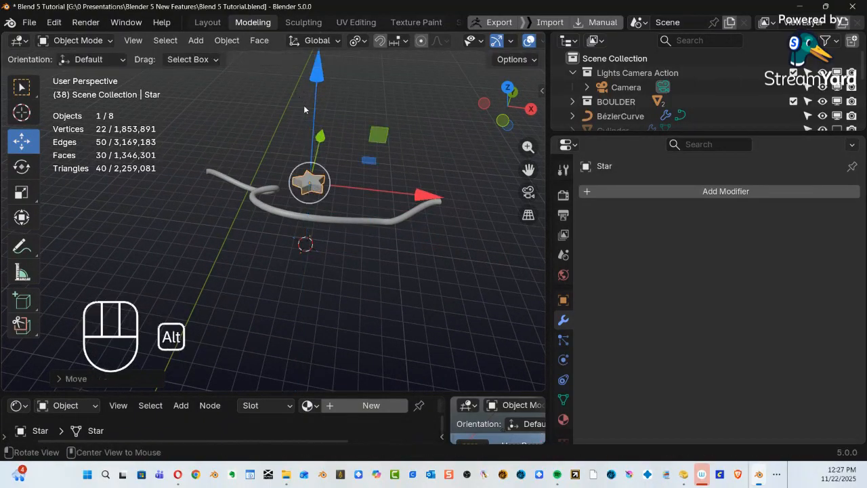
{"action": "middle_click_drag", "start_coordinate": [304, 105], "coordinate": [228, 201], "text": "alt+shift"}
{"action": "left_click_drag", "start_coordinate": [229, 201], "coordinate": [280, 140]}
{"action": "middle_click_drag", "start_coordinate": [281, 140], "coordinate": [390, 278], "text": "ctrl+alt"}
In Edit Mode with X-ray on, select the star's upper layer of vertices in front view and delete it to leave a flat star.
{"action": "key", "text": "Tab"}
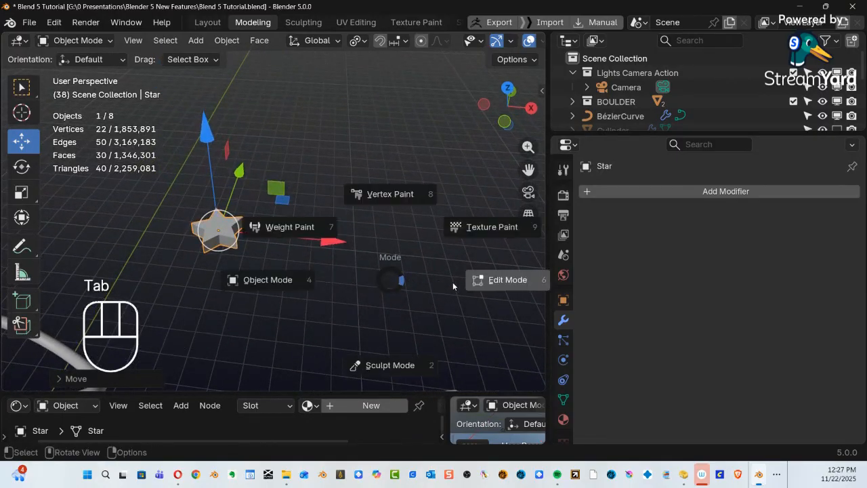
{"action": "left_click", "coordinate": [484, 284]}
{"action": "middle_click_drag", "start_coordinate": [343, 306], "coordinate": [233, 127], "text": "alt"}
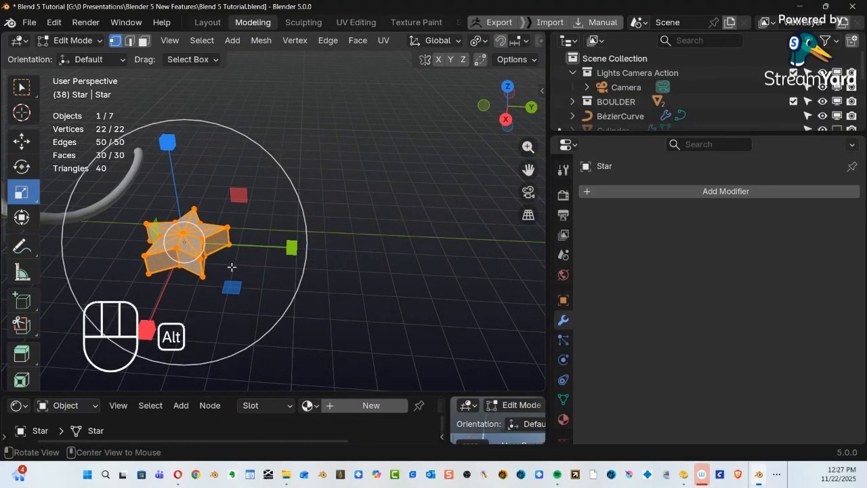
{"action": "middle_click_drag", "start_coordinate": [232, 267], "coordinate": [267, 209], "text": "alt"}
{"action": "key", "text": "alt+z"}
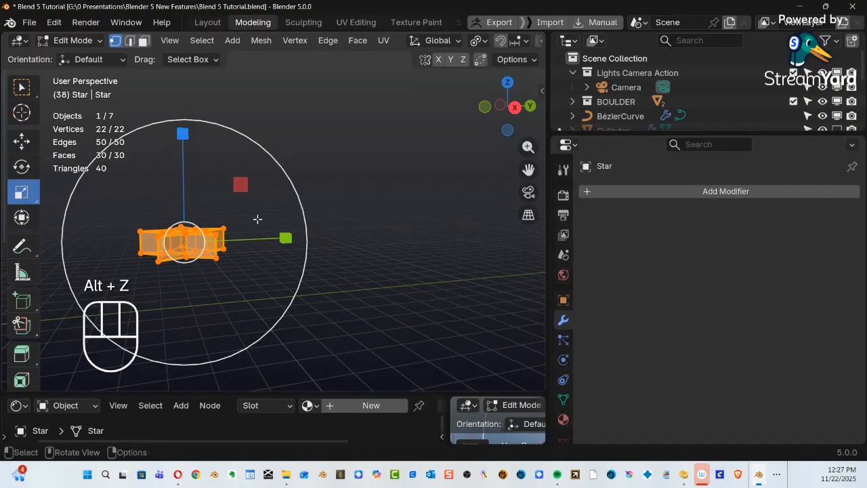
{"action": "key", "text": "KP_1"}
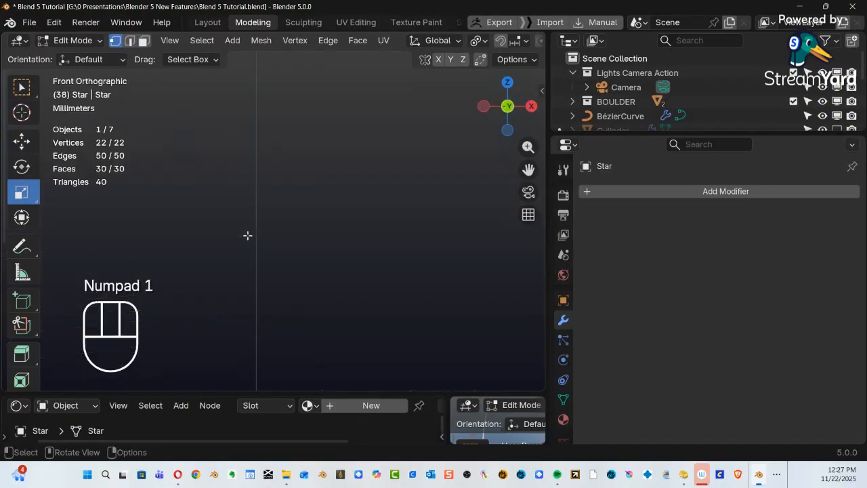
{"action": "key", "text": "KP_Decimal"}
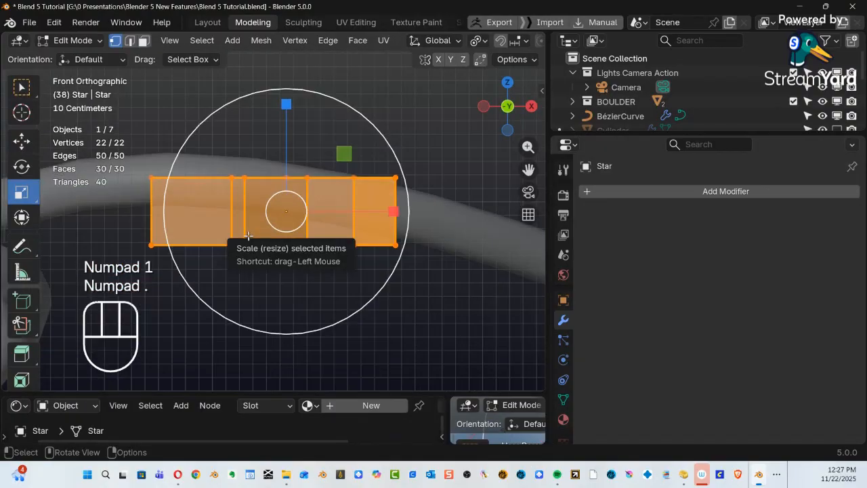
{"action": "left_click", "coordinate": [152, 125]}
{"action": "left_click_drag", "start_coordinate": [145, 126], "coordinate": [442, 205]}
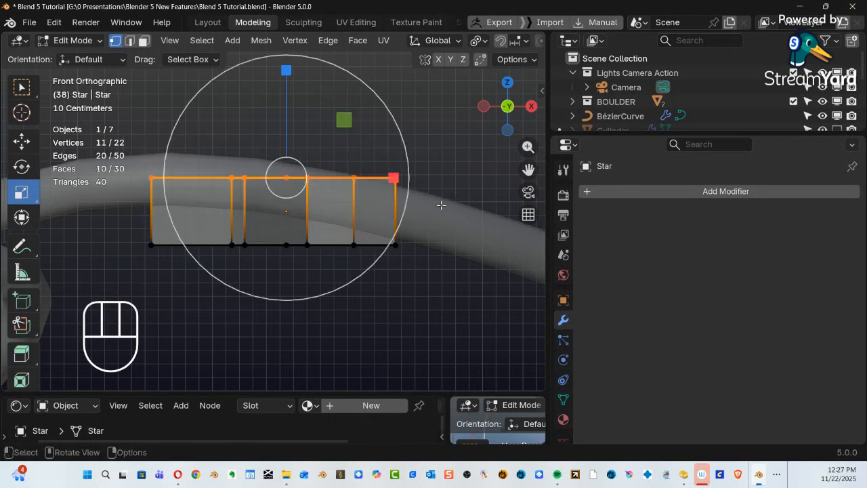
{"action": "key", "text": "x"}
{"action": "left_click", "coordinate": [372, 245]}
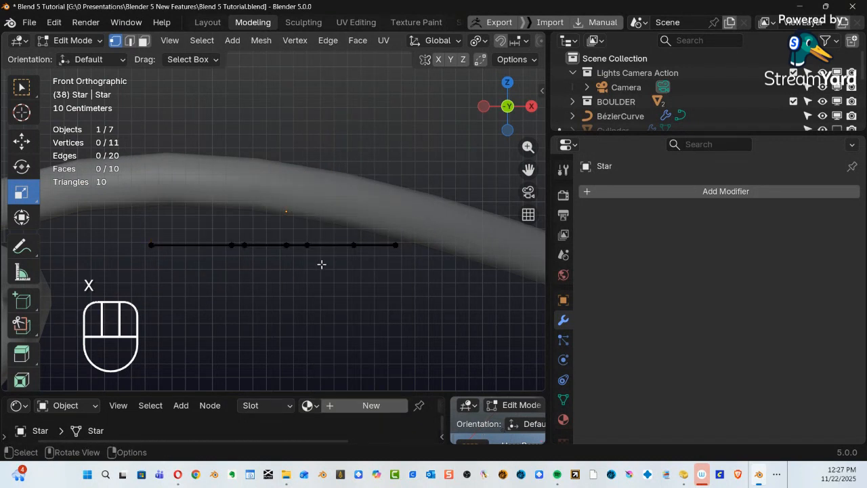
Return to Object Mode and set the flat star's origin to its geometry.
{"action": "middle_click_drag", "start_coordinate": [333, 201], "coordinate": [318, 237], "text": "alt"}
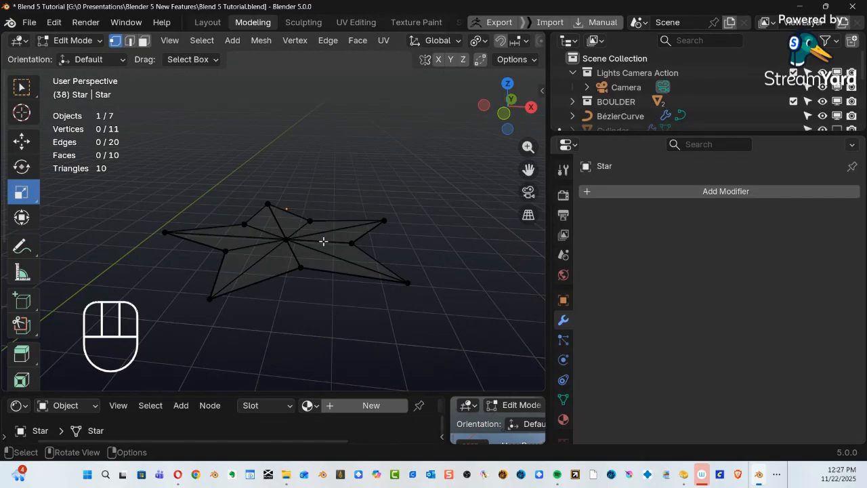
{"action": "key", "text": "Tab"}
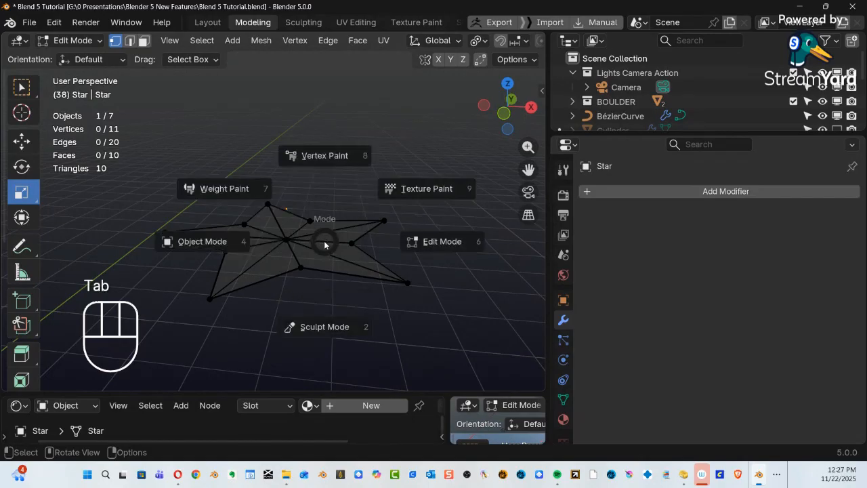
{"action": "left_click", "coordinate": [219, 244]}
{"action": "middle_click_drag", "start_coordinate": [368, 253], "coordinate": [313, 242], "text": "alt"}
{"action": "right_click", "coordinate": [312, 242]}
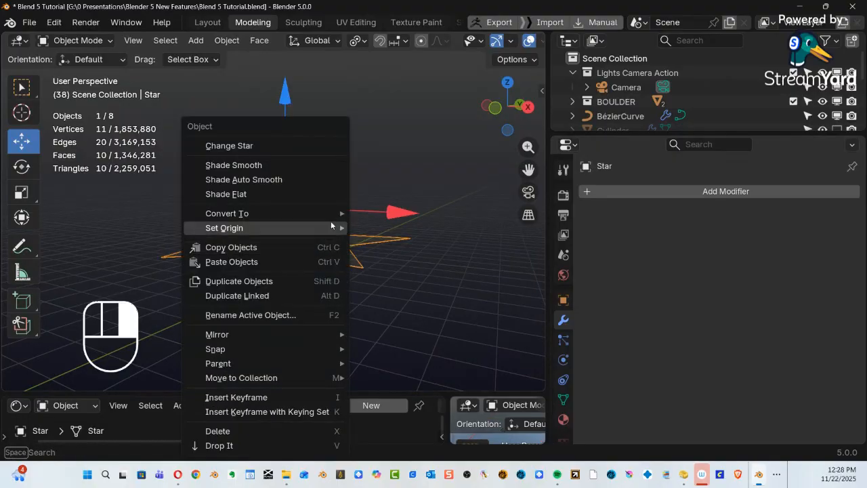
{"action": "mouse_move", "coordinate": [327, 221]}
{"action": "left_click", "coordinate": [420, 243]}
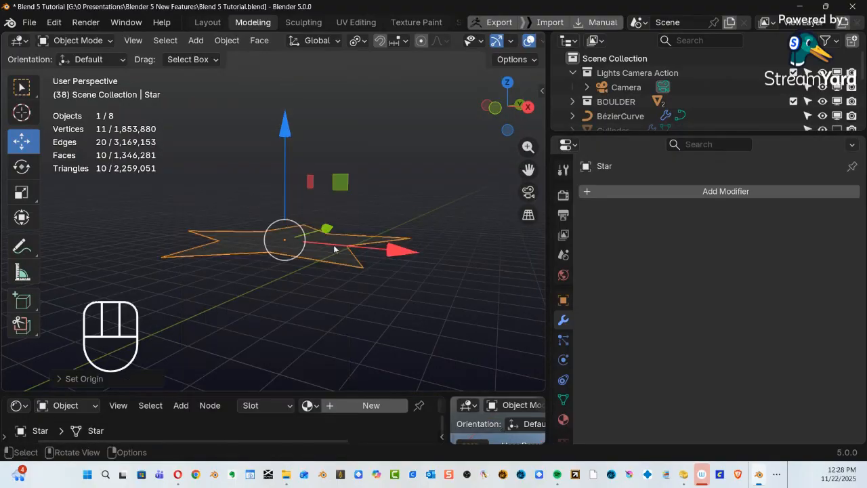
In Edit Mode, select the star's outer edge loop, invert the selection and delete the inner edges so only the outline remains.
{"action": "middle_click_drag", "start_coordinate": [315, 234], "coordinate": [351, 206], "text": "alt"}
{"action": "key", "text": "Tab"}
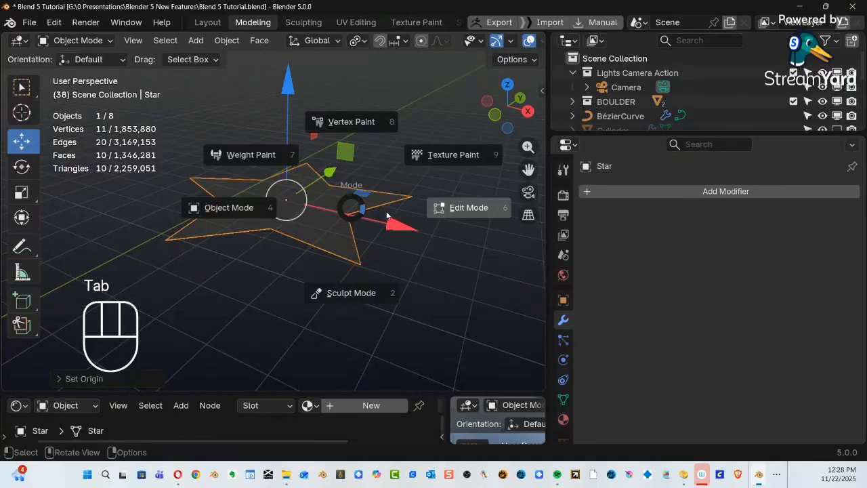
{"action": "left_click", "coordinate": [434, 219]}
{"action": "middle_click_drag", "start_coordinate": [319, 227], "coordinate": [330, 291], "text": "alt"}
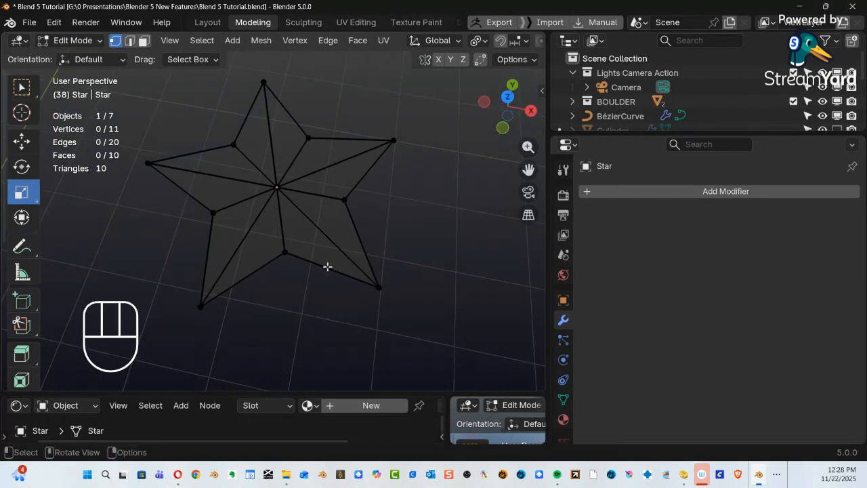
{"action": "key", "text": "2"}
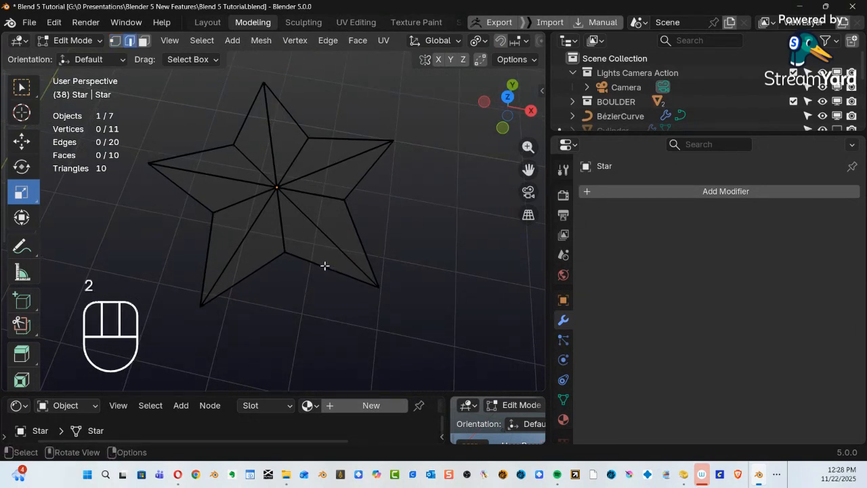
{"action": "left_click", "coordinate": [326, 266], "text": "alt"}
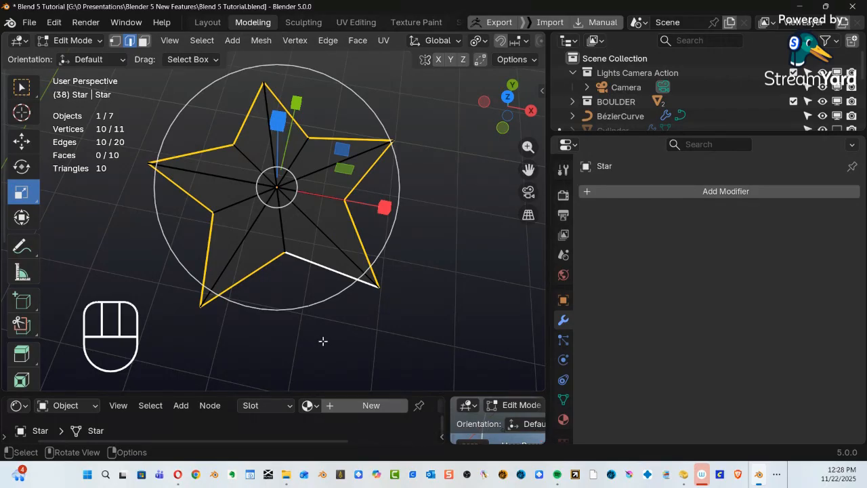
{"action": "key", "text": "ctrl"}
{"action": "key", "text": "ctrl+i"}
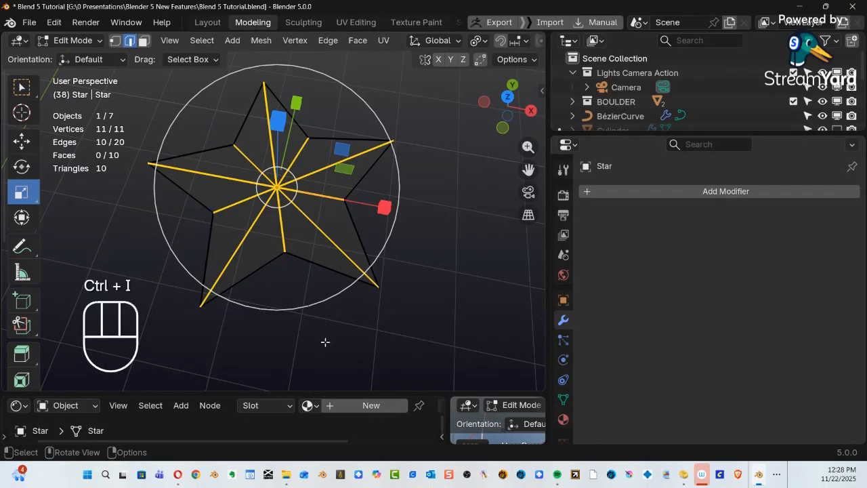
{"action": "key", "text": "x"}
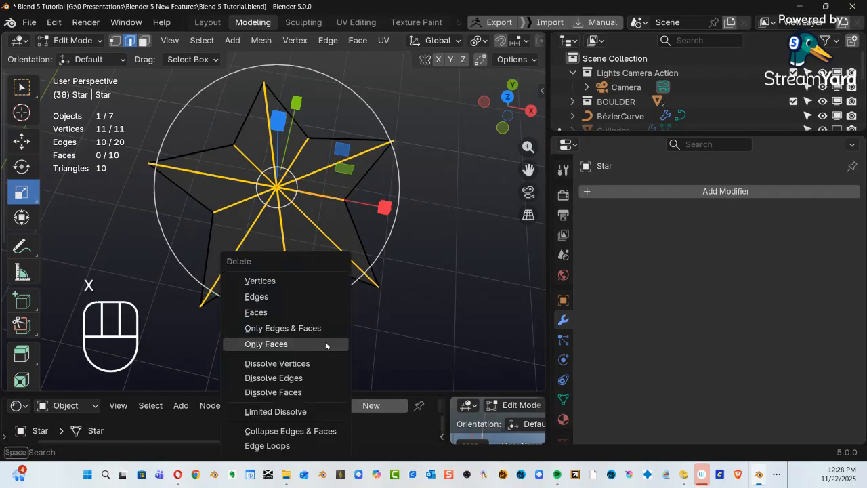
{"action": "left_click", "coordinate": [283, 301]}
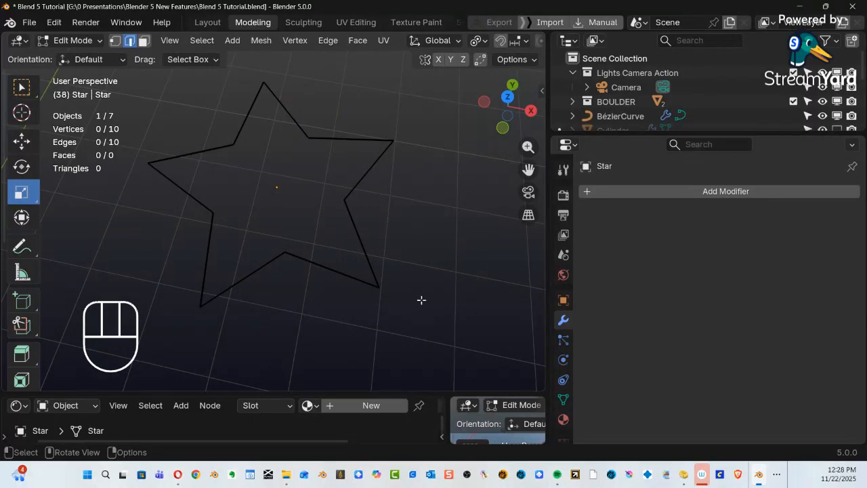
{"action": "left_click", "coordinate": [381, 273]}
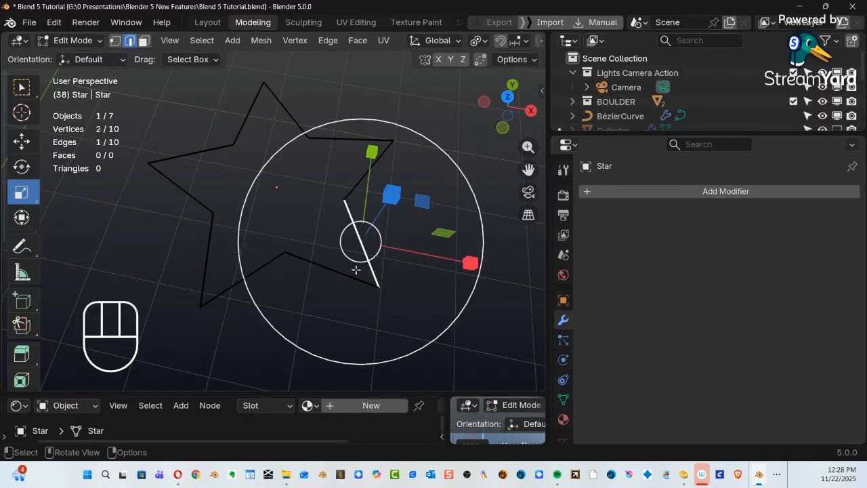
{"action": "key", "text": "3"}
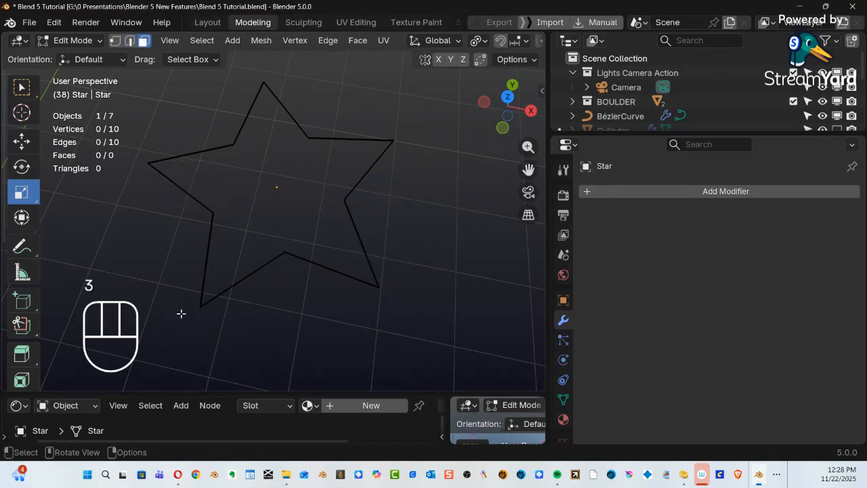
Return to Object Mode and convert the star outline from a mesh to a curve.
{"action": "key", "text": "Tab"}
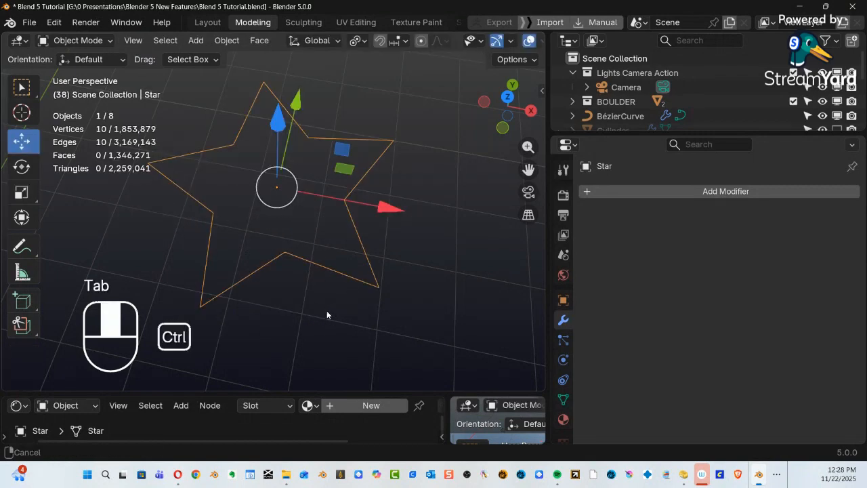
{"action": "middle_click_drag", "start_coordinate": [325, 313], "coordinate": [314, 232]}
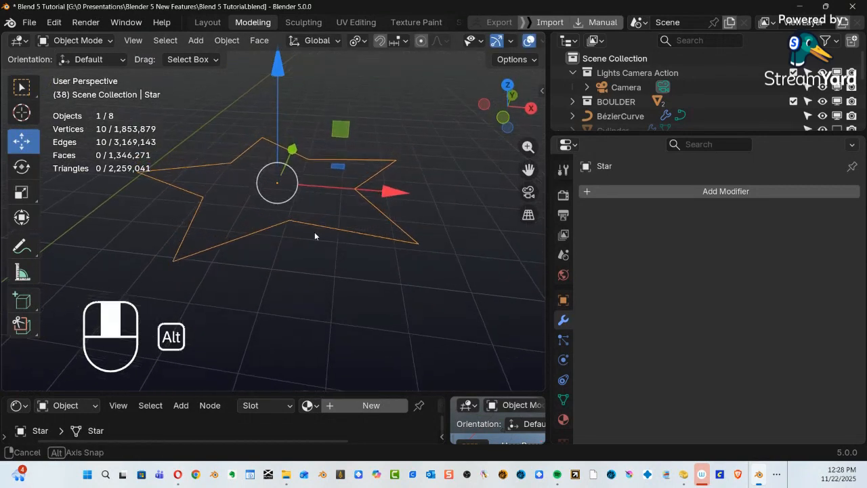
{"action": "right_click", "coordinate": [307, 198]}
{"action": "mouse_move", "coordinate": [306, 199]}
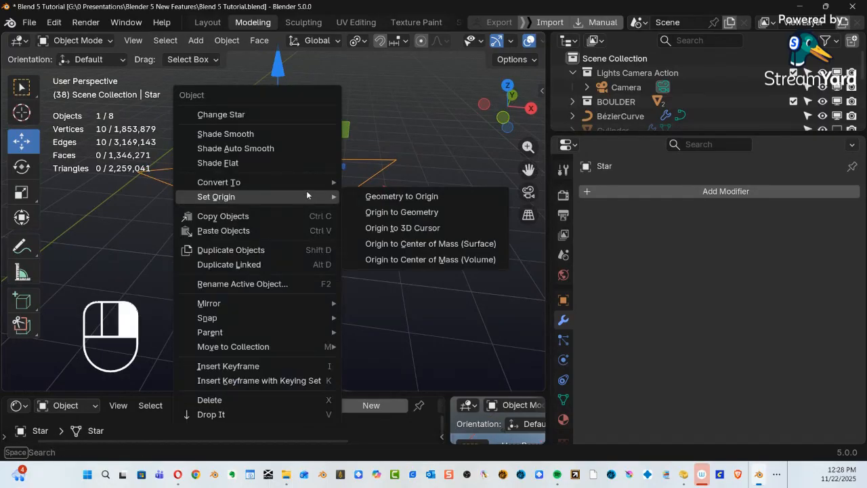
{"action": "mouse_move", "coordinate": [283, 186]}
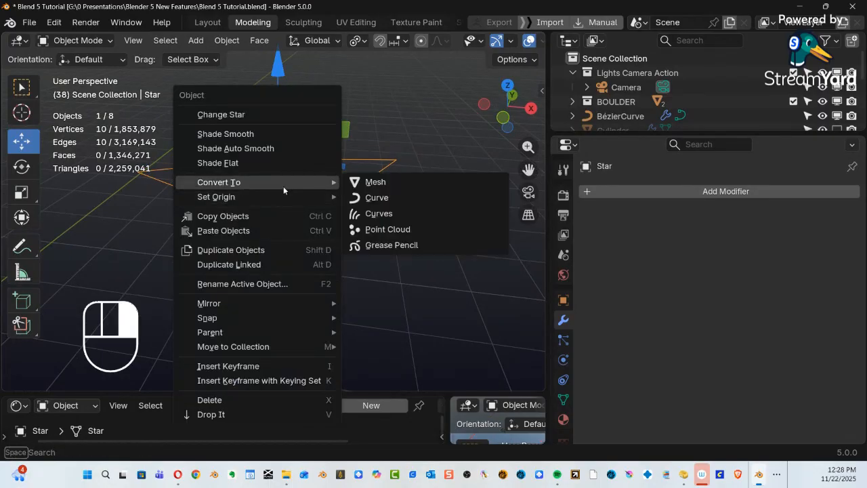
{"action": "left_click", "coordinate": [359, 199]}
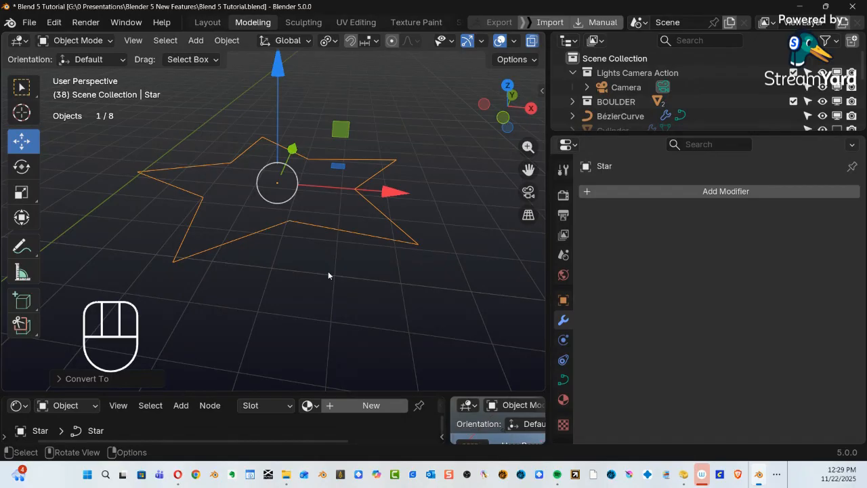
Select the tube, set its Curve to Tube profile to Custom with the Star object, and turn off X-ray.
{"action": "middle_click_drag", "start_coordinate": [196, 203], "coordinate": [285, 329], "text": "ctrl+alt"}
{"action": "middle_click_drag", "start_coordinate": [257, 267], "coordinate": [197, 191], "text": "ctrl+alt"}
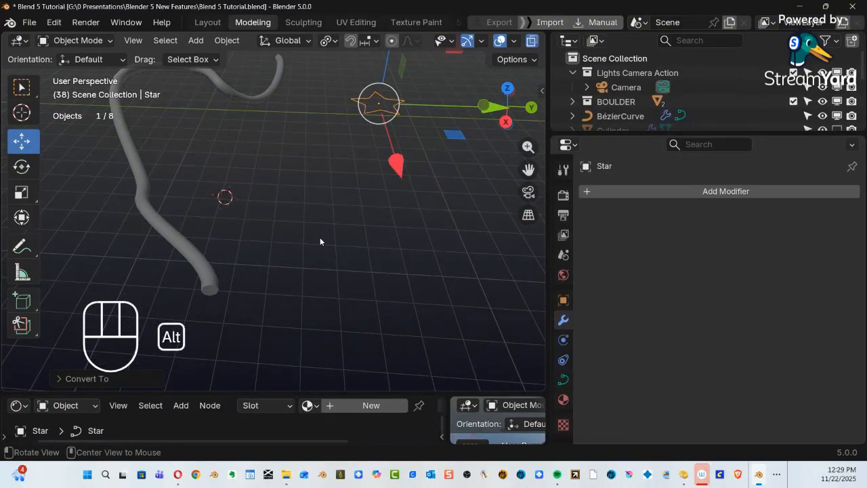
{"action": "middle_click_drag", "start_coordinate": [330, 227], "coordinate": [391, 211], "text": "alt"}
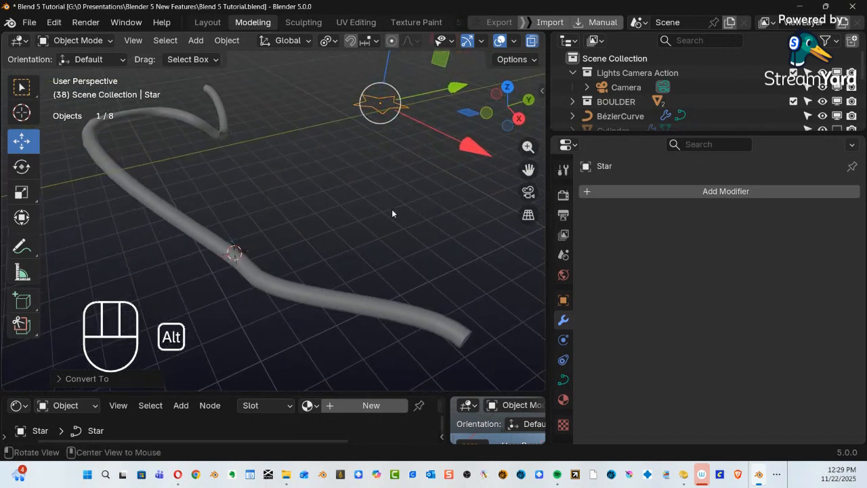
{"action": "left_click", "coordinate": [311, 302]}
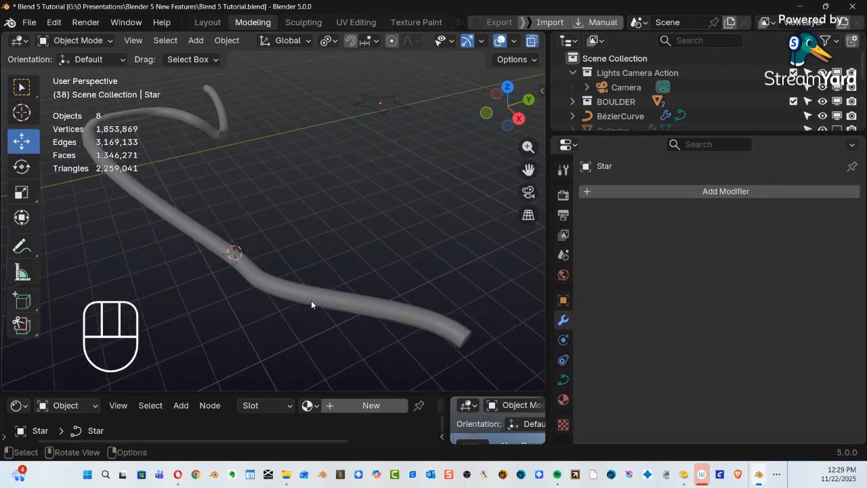
{"action": "left_click", "coordinate": [234, 262]}
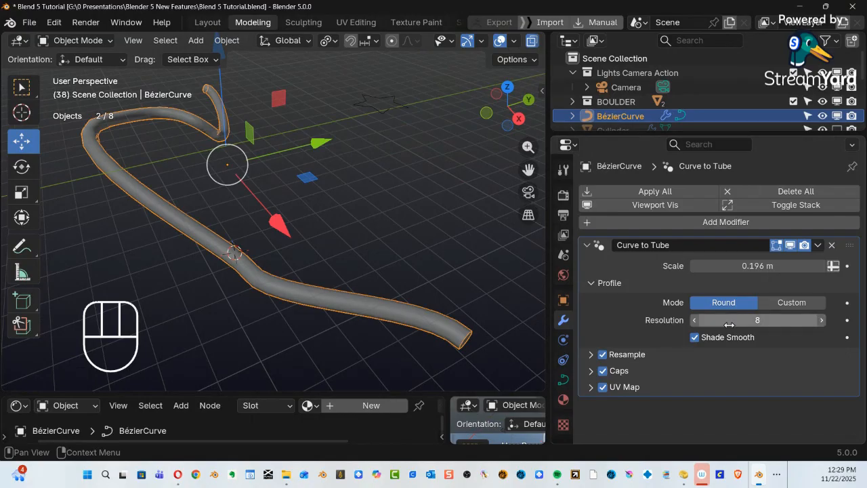
{"action": "left_click", "coordinate": [781, 305]}
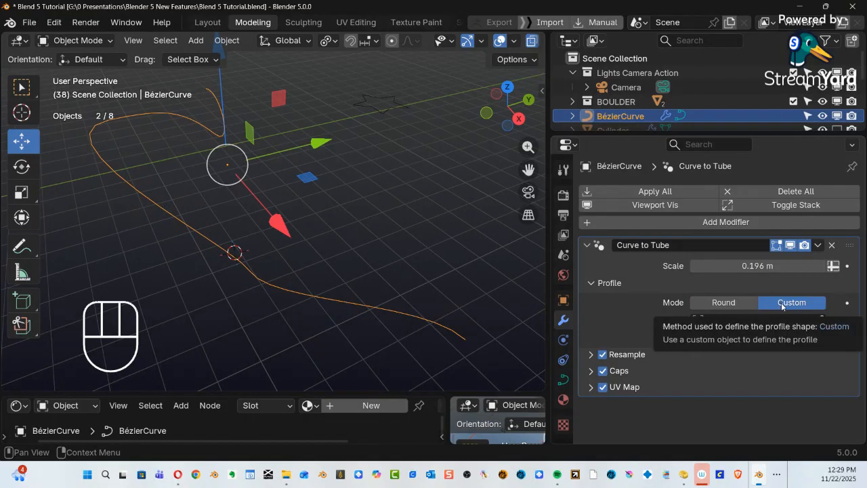
{"action": "left_click", "coordinate": [713, 321]}
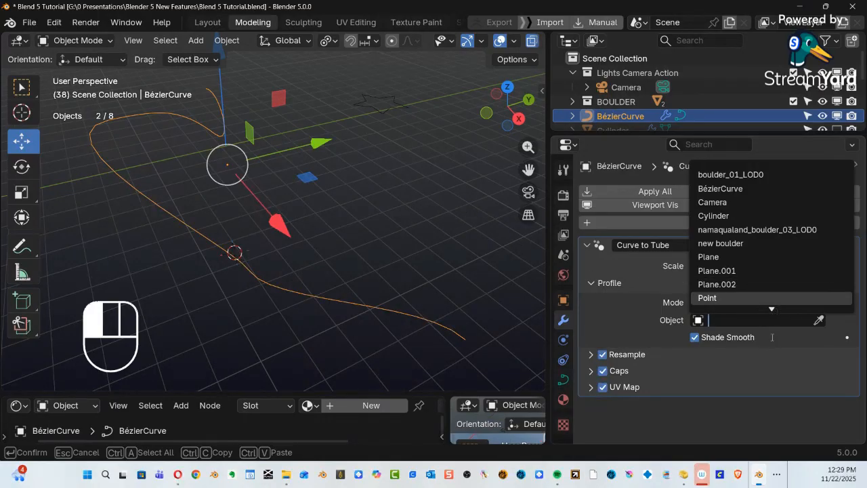
{"action": "scroll", "coordinate": [774, 320], "scroll_direction": "down", "scroll_amount": 2}
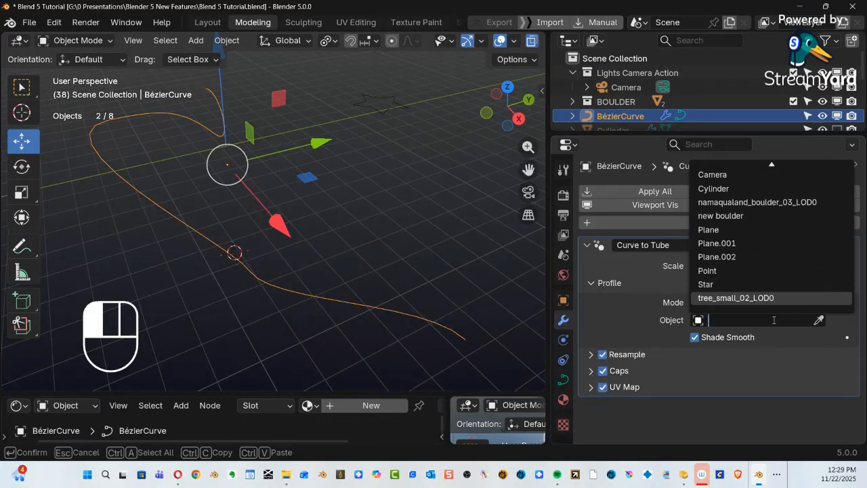
{"action": "left_click", "coordinate": [708, 285]}
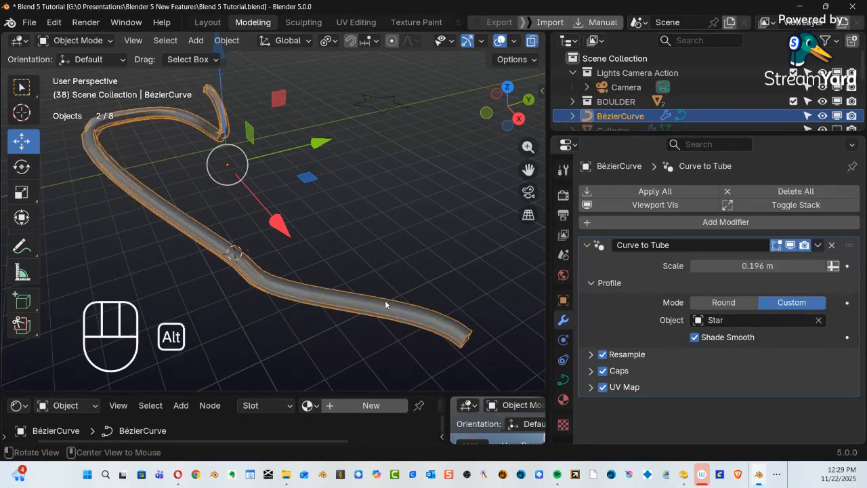
{"action": "middle_click_drag", "start_coordinate": [385, 304], "coordinate": [347, 239], "text": "alt"}
{"action": "key", "text": "alt+z"}
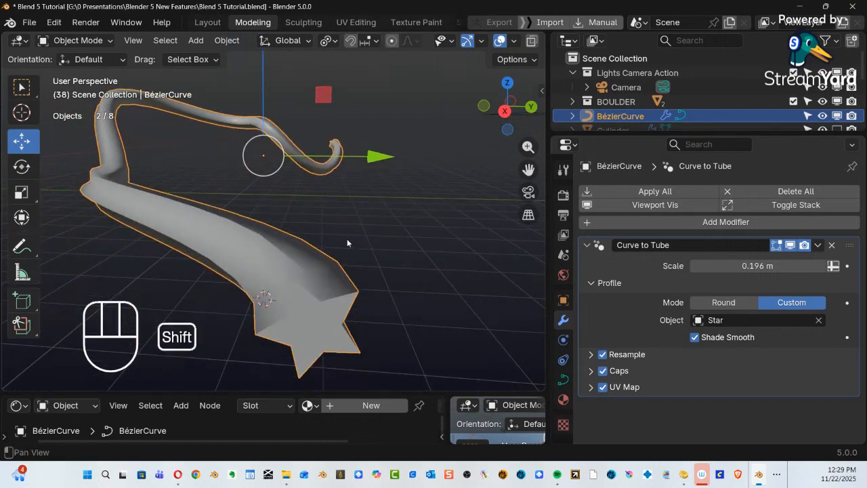
Apply flat shading to the star-profiled tube and check its surface from several angles.
{"action": "right_click", "coordinate": [311, 247]}
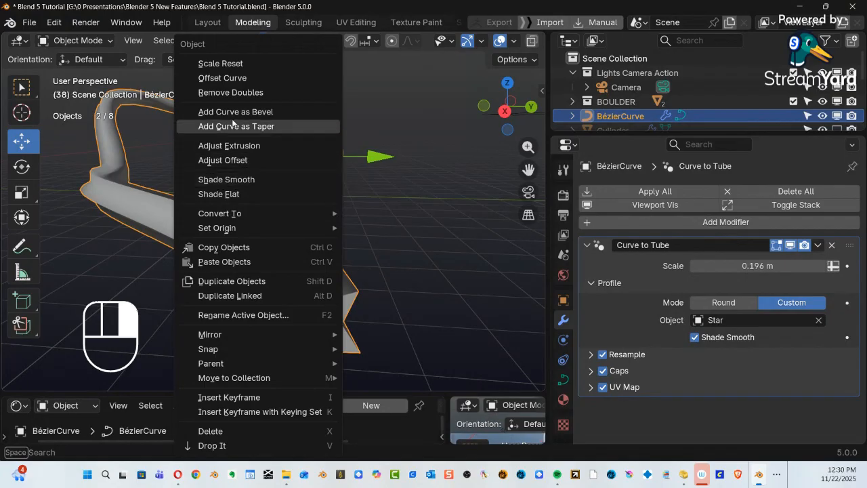
{"action": "left_click", "coordinate": [234, 194]}
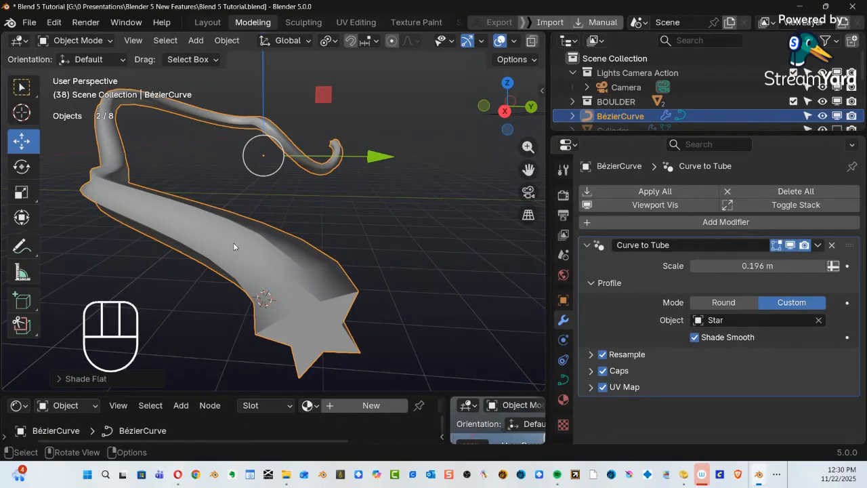
{"action": "middle_click_drag", "start_coordinate": [250, 246], "coordinate": [154, 145], "text": "ctrl+alt"}
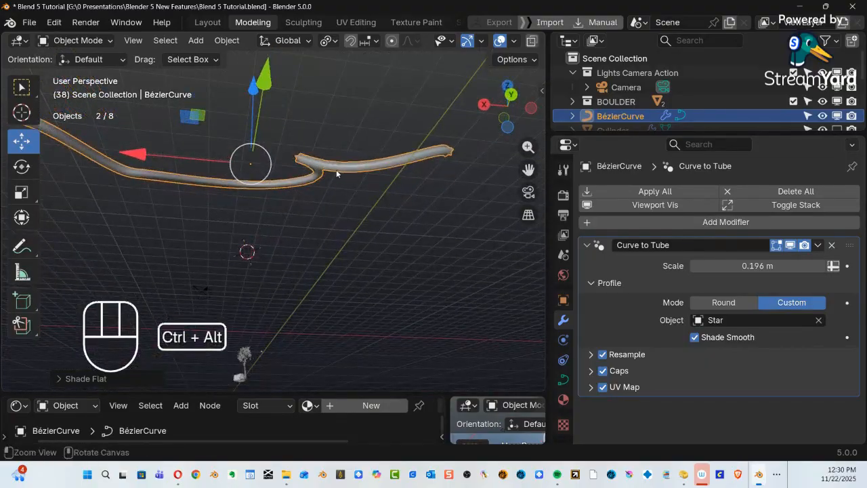
{"action": "middle_click_drag", "start_coordinate": [337, 171], "coordinate": [314, 308], "text": "ctrl+alt"}
{"action": "scroll", "coordinate": [315, 312], "scroll_direction": "down", "scroll_amount": 2}
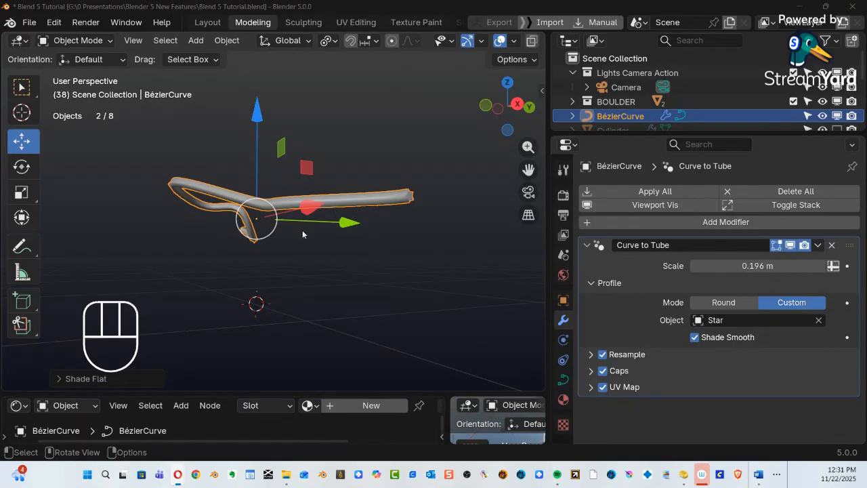
{"action": "middle_click_drag", "start_coordinate": [325, 165], "coordinate": [514, 297], "text": "alt"}
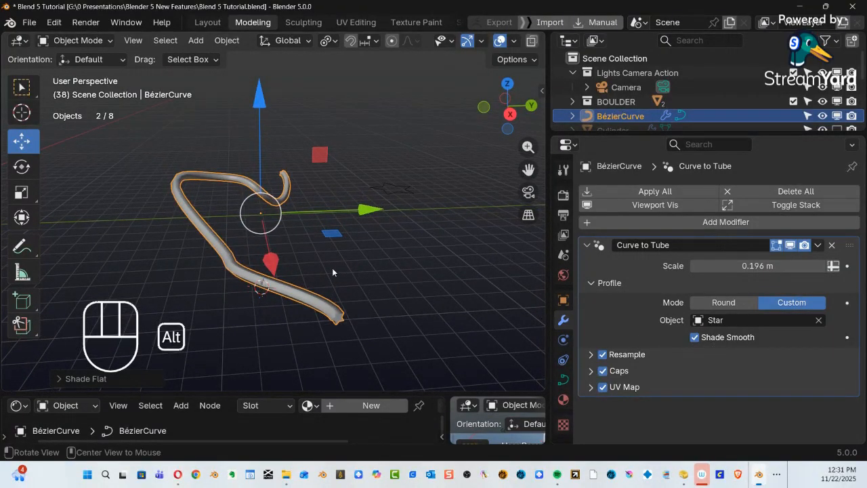
{"action": "middle_click_drag", "start_coordinate": [332, 268], "coordinate": [384, 261], "text": "alt"}
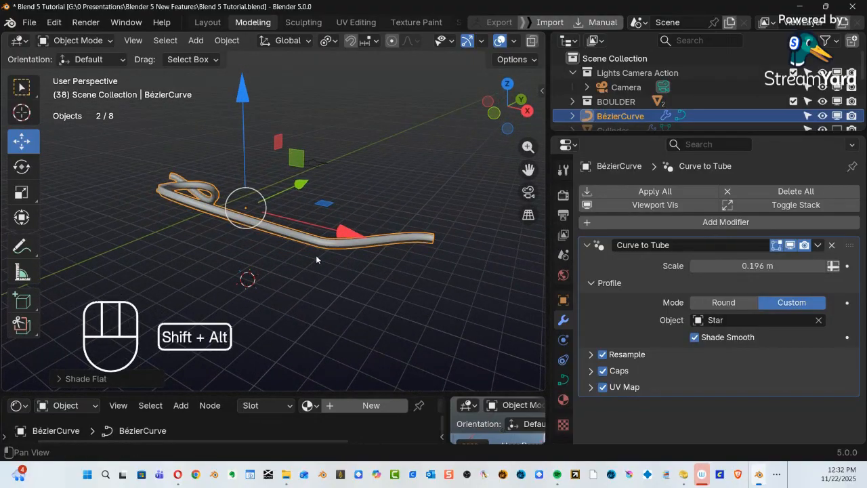
{"action": "middle_click_drag", "start_coordinate": [305, 248], "coordinate": [287, 255], "text": "alt+shift"}
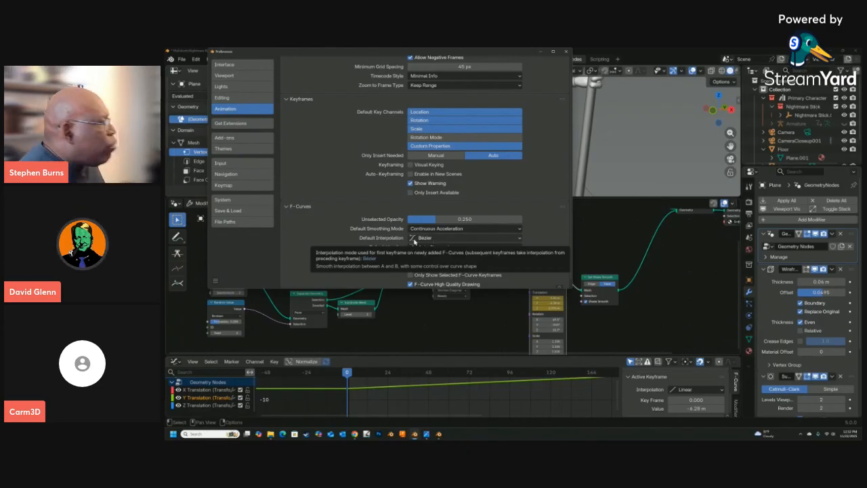
Set the default F-Curve interpolation to Linear in the animation preferences.
{"action": "left_click", "coordinate": [519, 239]}
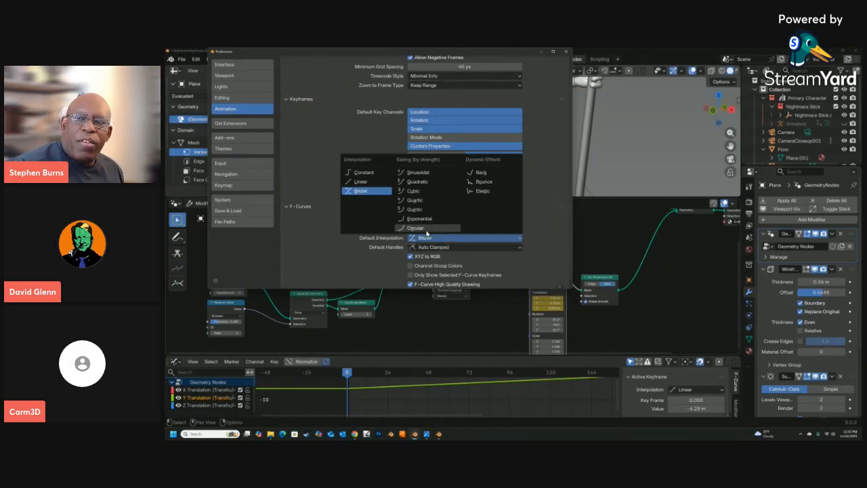
{"action": "left_click", "coordinate": [360, 183]}
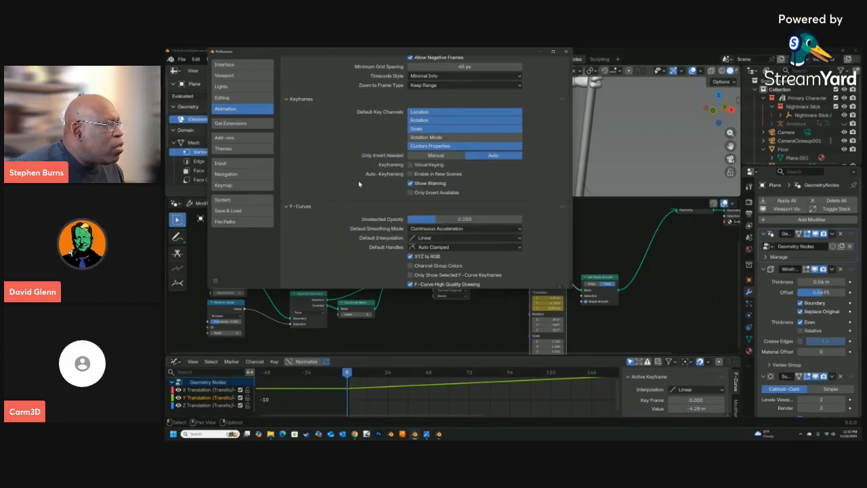
{"action": "left_click", "coordinate": [444, 242]}
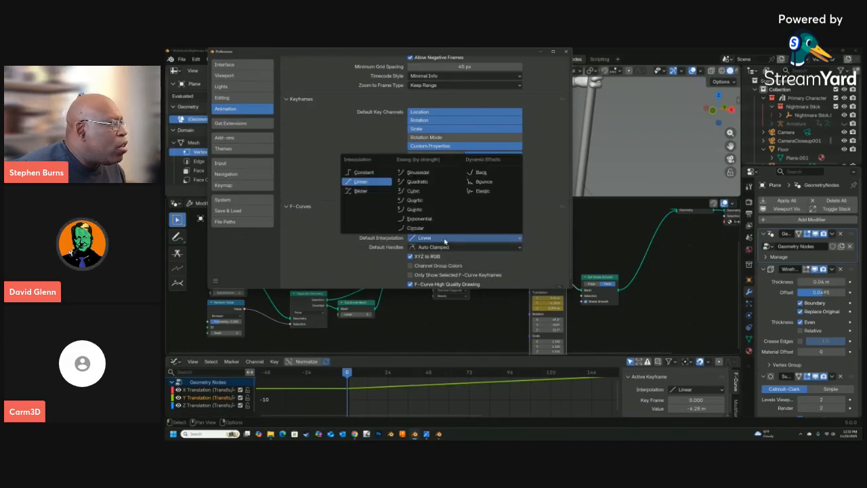
{"action": "left_click", "coordinate": [448, 247]}
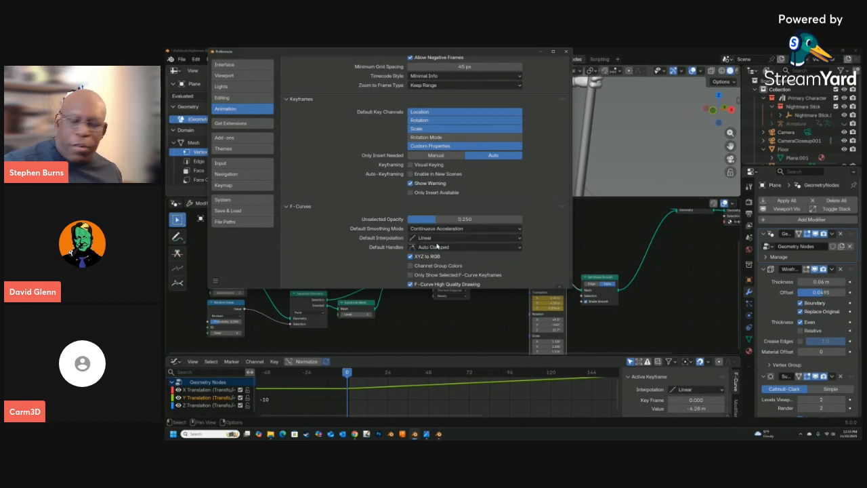
Set the default F-Curve interpolation back to Bézier and close the Preferences window.
{"action": "left_click", "coordinate": [456, 238]}
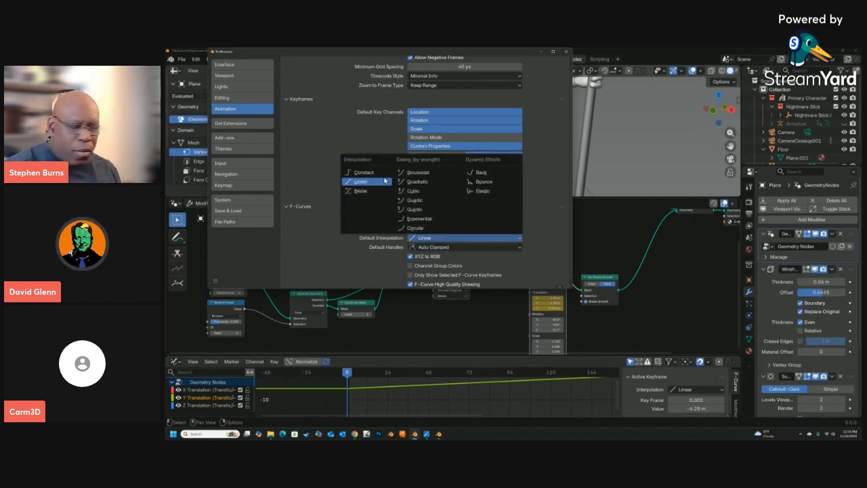
{"action": "left_click", "coordinate": [357, 193]}
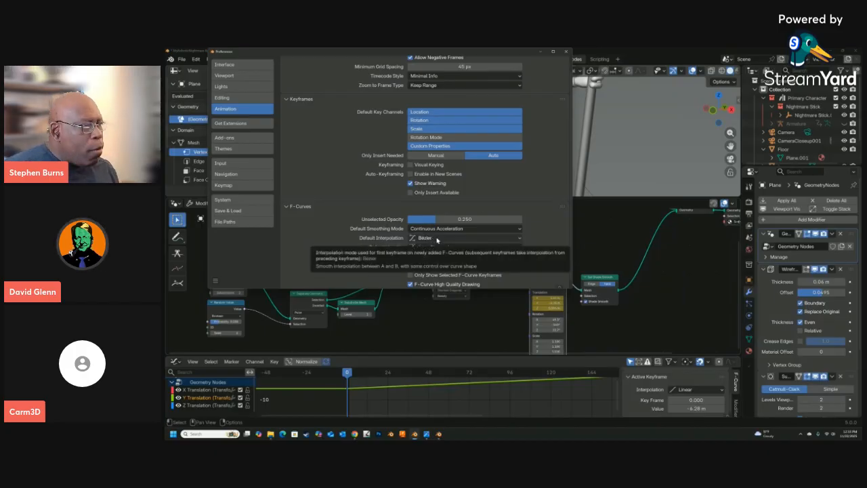
{"action": "left_click", "coordinate": [426, 239]}
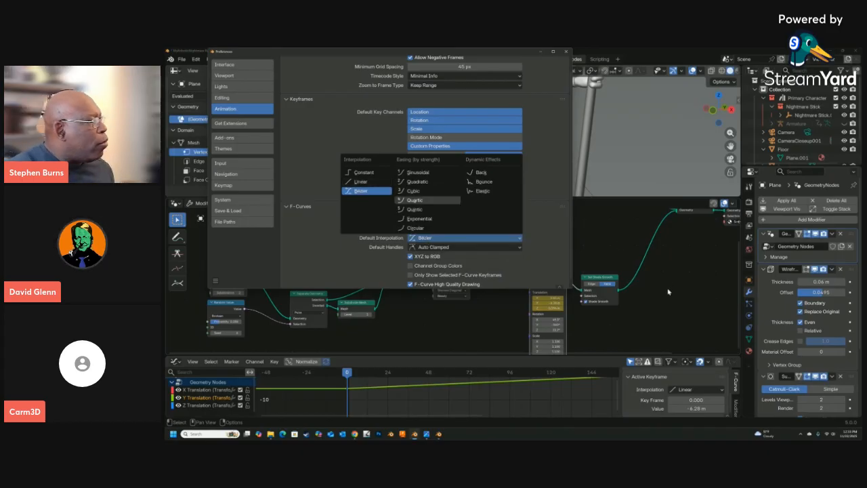
{"action": "left_click", "coordinate": [685, 305]}
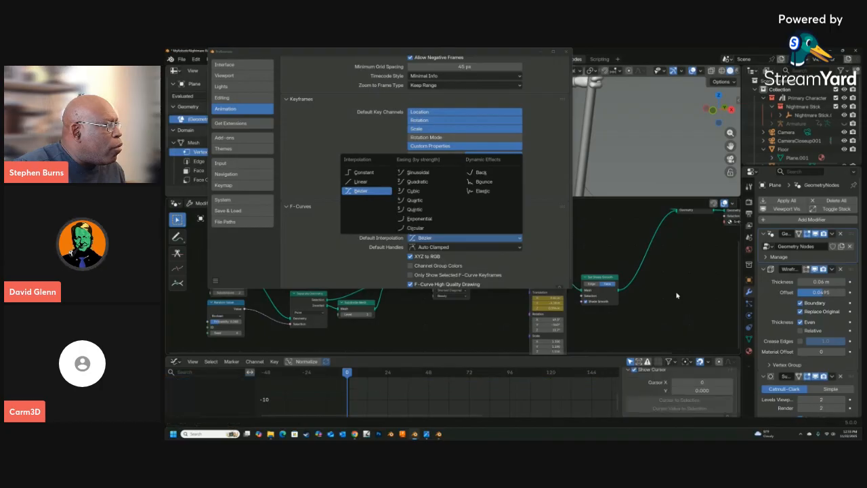
{"action": "left_click", "coordinate": [567, 53]}
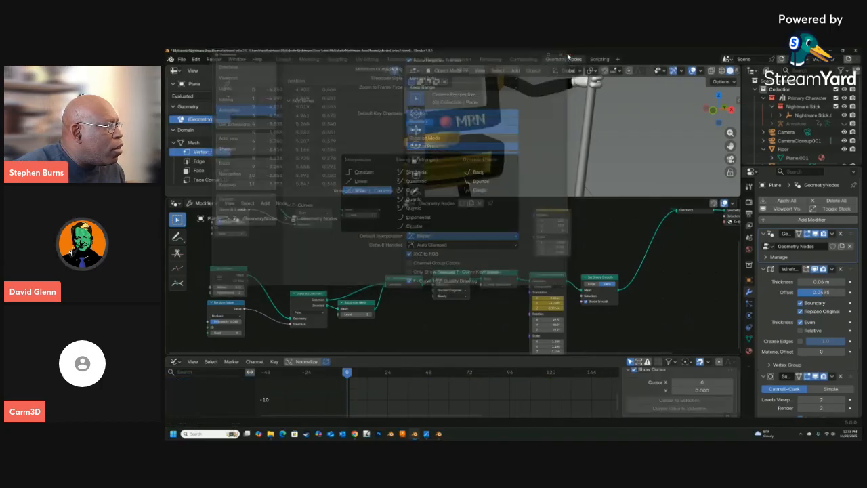
Look over the plane's geometry node tree and return to the Layout workspace.
{"action": "scroll", "coordinate": [647, 309], "scroll_direction": "down", "scroll_amount": 5}
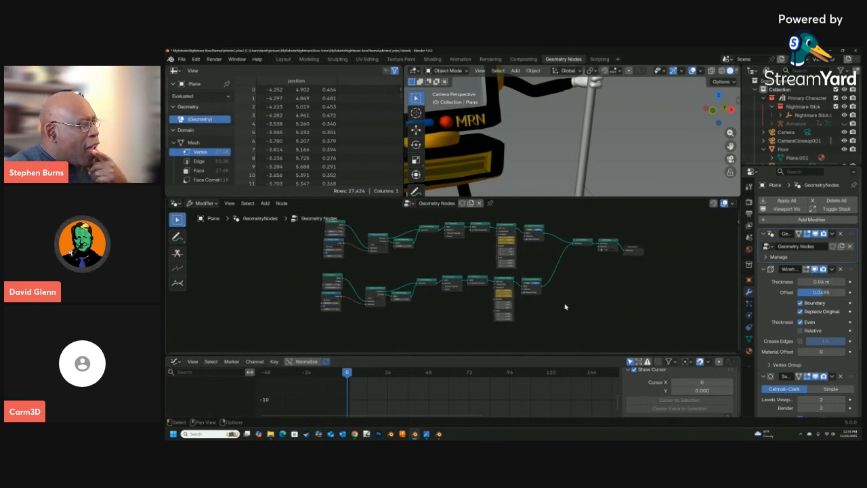
{"action": "scroll", "coordinate": [566, 307], "scroll_direction": "up", "scroll_amount": 4}
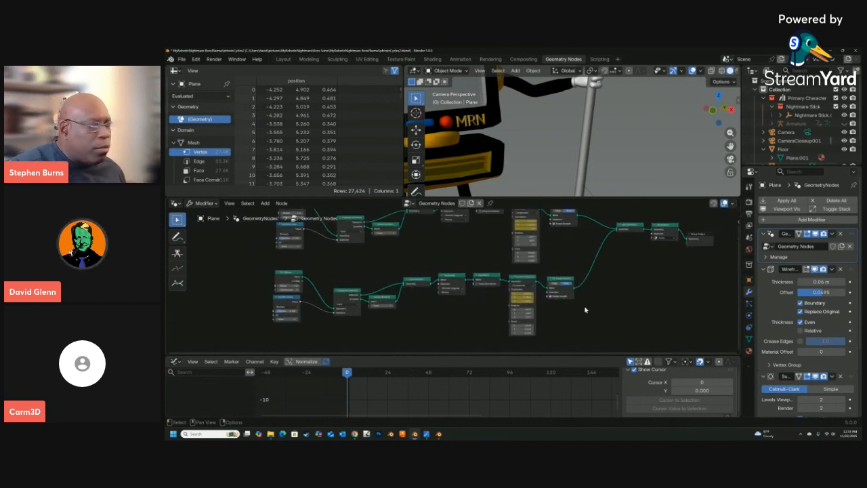
{"action": "left_click", "coordinate": [281, 60]}
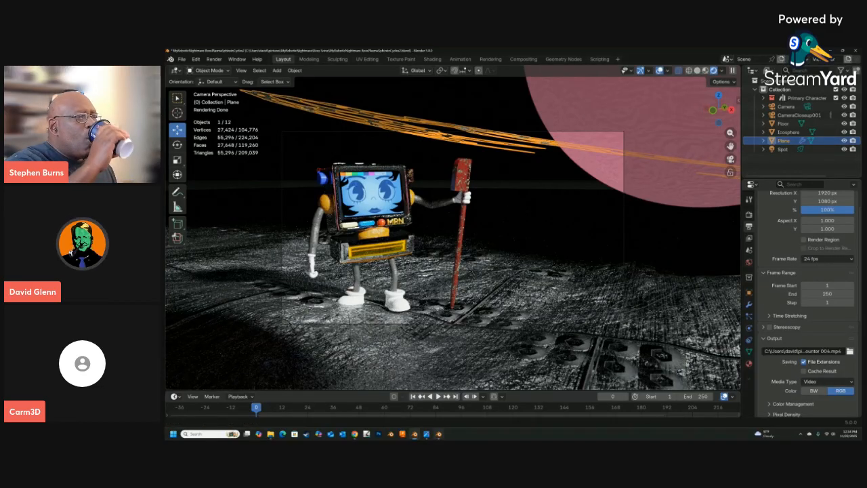
Switch to the Blender 4.5 window and play the plane's animation, changing the viewport to Material Preview shading.
{"action": "left_click", "coordinate": [440, 435]}
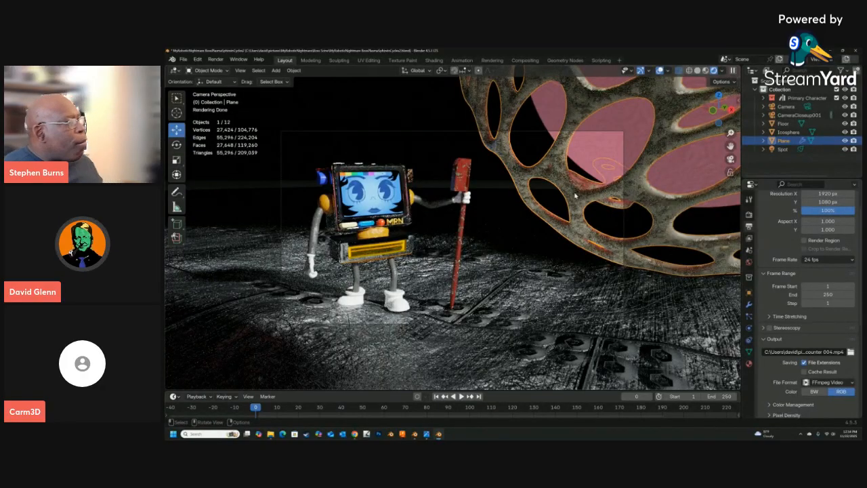
{"action": "scroll", "coordinate": [578, 201], "scroll_direction": "down", "scroll_amount": 1}
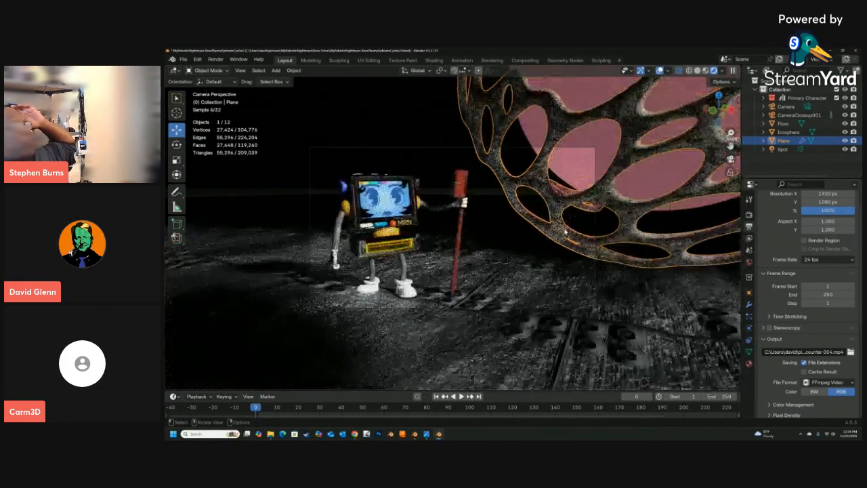
{"action": "left_click", "coordinate": [456, 397]}
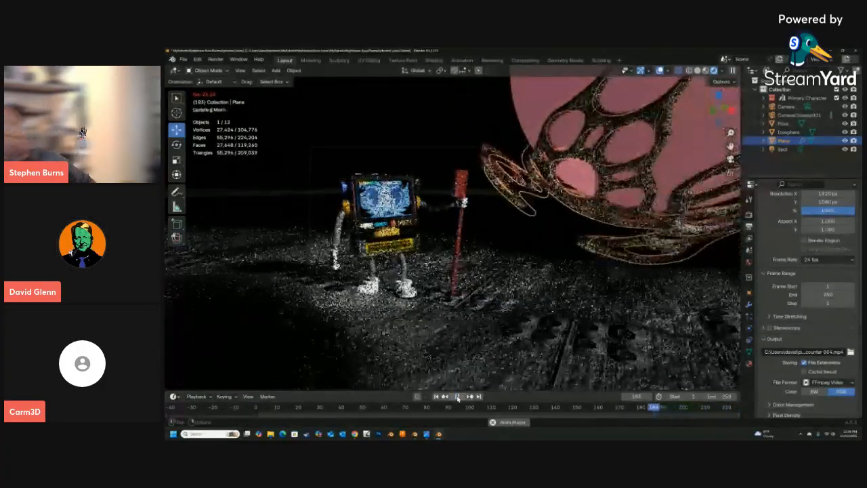
{"action": "left_click", "coordinate": [456, 398]}
{"action": "left_click", "coordinate": [461, 397]}
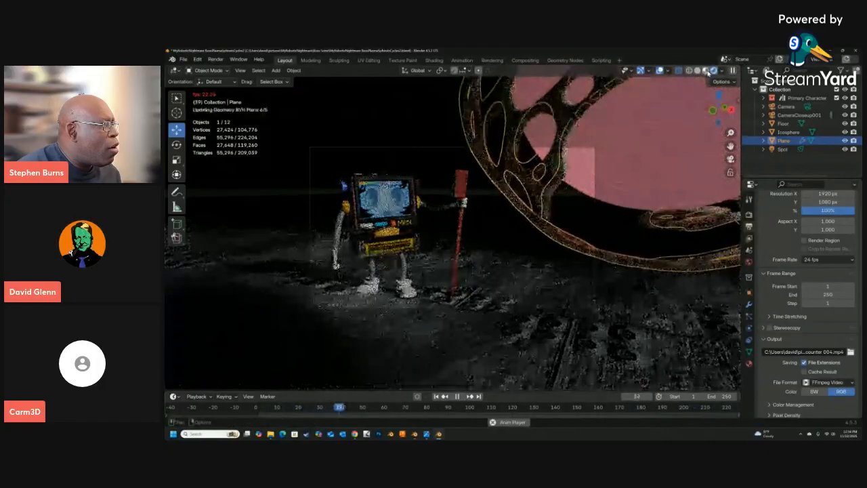
{"action": "left_click", "coordinate": [708, 72]}
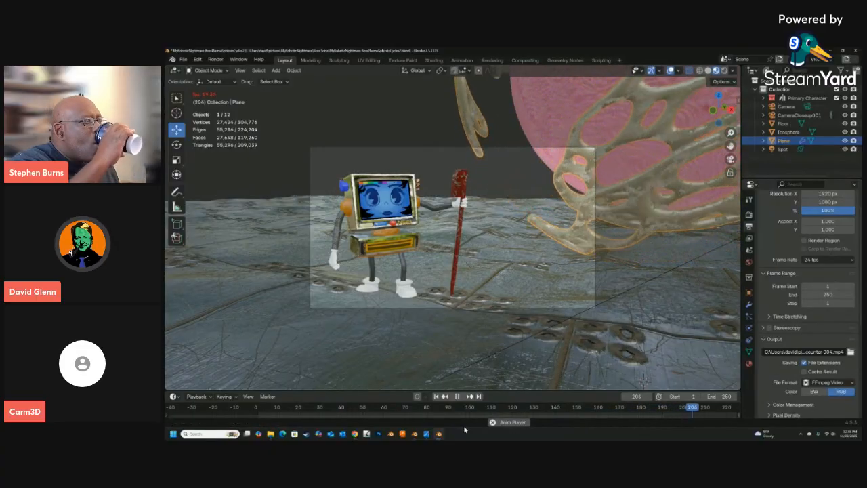
Open the Geometry Nodes workspace in the 4.5 file and examine both node branches and their Transform Geometry nodes.
{"action": "left_click", "coordinate": [564, 61]}
{"action": "scroll", "coordinate": [584, 337], "scroll_direction": "down", "scroll_amount": 4}
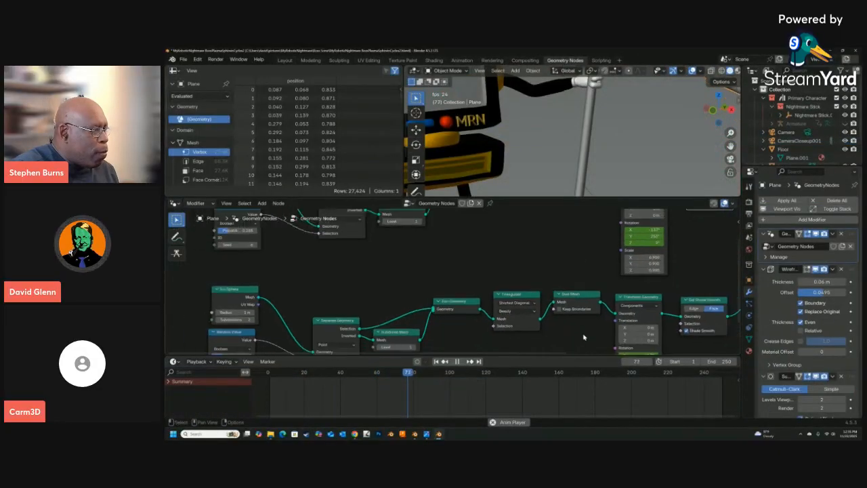
{"action": "scroll", "coordinate": [588, 335], "scroll_direction": "down", "scroll_amount": 2}
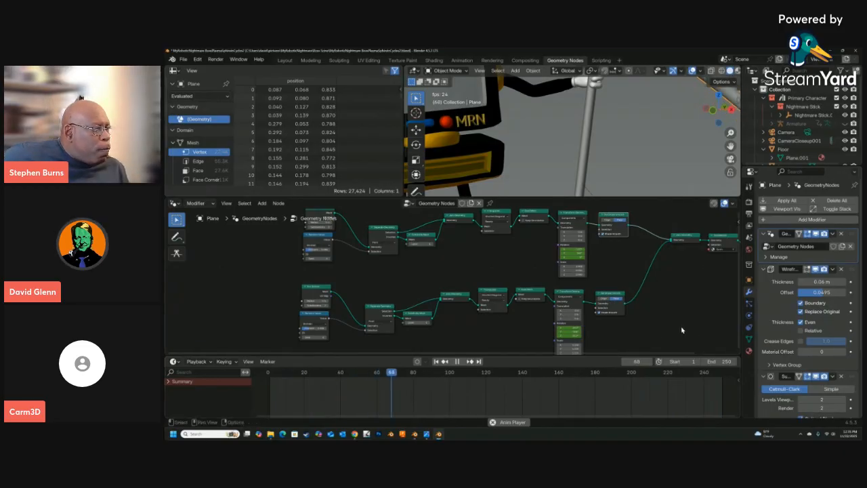
{"action": "scroll", "coordinate": [681, 330], "scroll_direction": "up", "scroll_amount": 1}
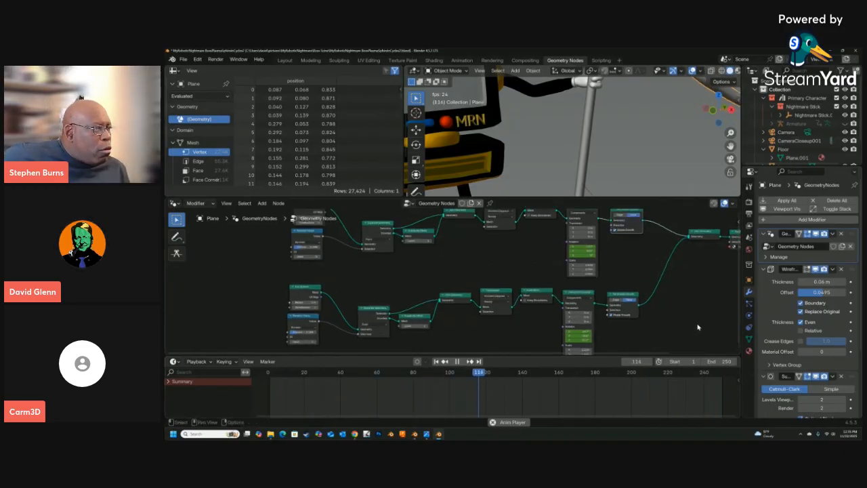
{"action": "mouse_move", "coordinate": [696, 326]}
{"action": "middle_mouse_down"}
{"action": "mouse_move", "coordinate": [693, 294]}
{"action": "mouse_move", "coordinate": [688, 330]}
{"action": "middle_mouse_up"}
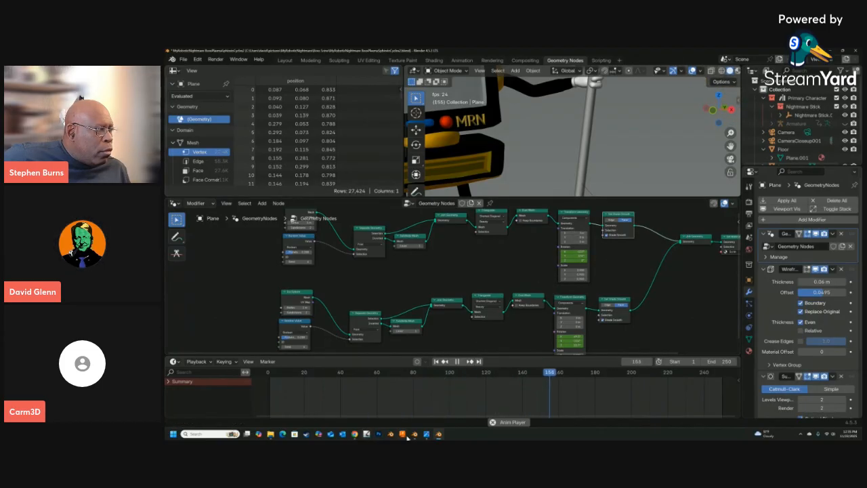
Switch to the Blender 5.0 window and examine the same node tree in the Geometry Nodes workspace.
{"action": "mouse_move", "coordinate": [414, 437]}
{"action": "left_click", "coordinate": [415, 400]}
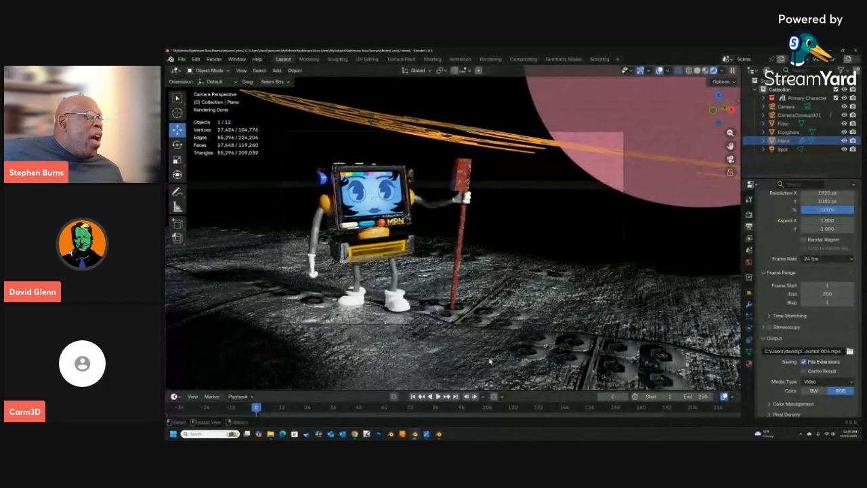
{"action": "left_click", "coordinate": [565, 59]}
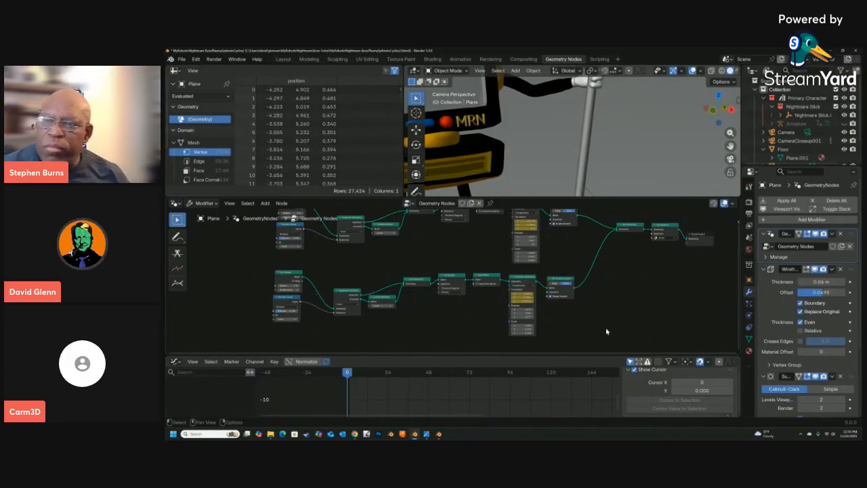
{"action": "scroll", "coordinate": [569, 267], "scroll_direction": "down", "scroll_amount": 3}
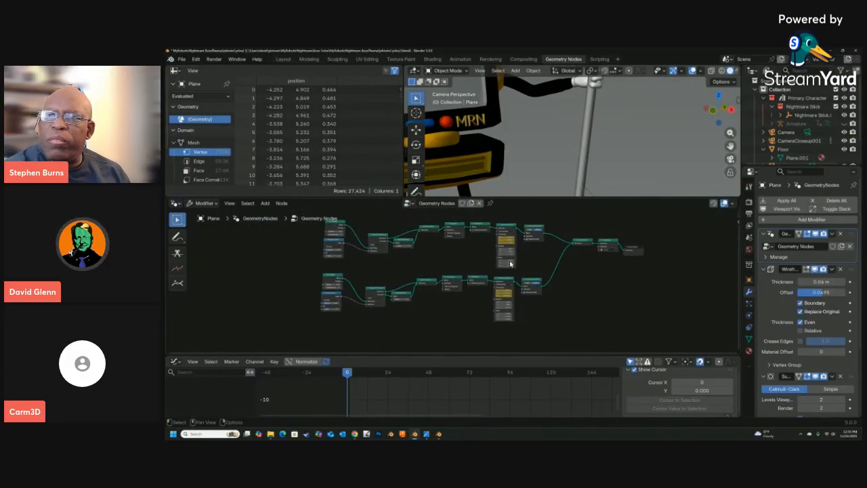
{"action": "scroll", "coordinate": [524, 255], "scroll_direction": "up", "scroll_amount": 2}
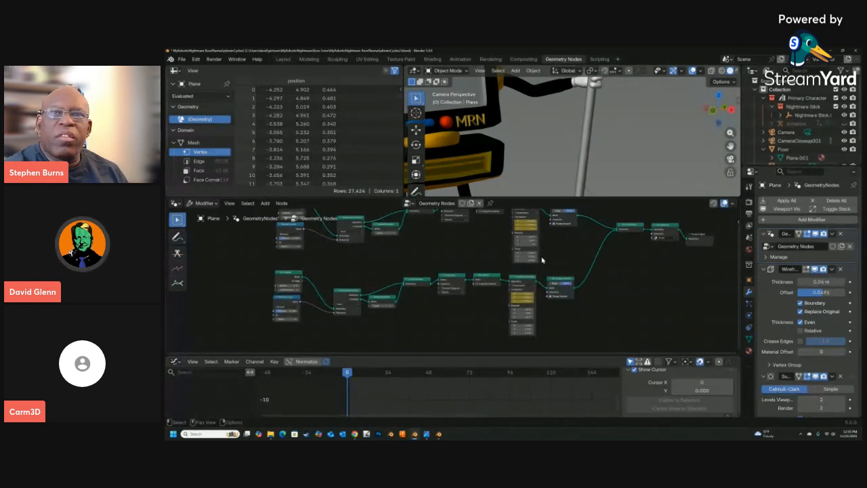
{"action": "scroll", "coordinate": [559, 264], "scroll_direction": "down", "scroll_amount": 1}
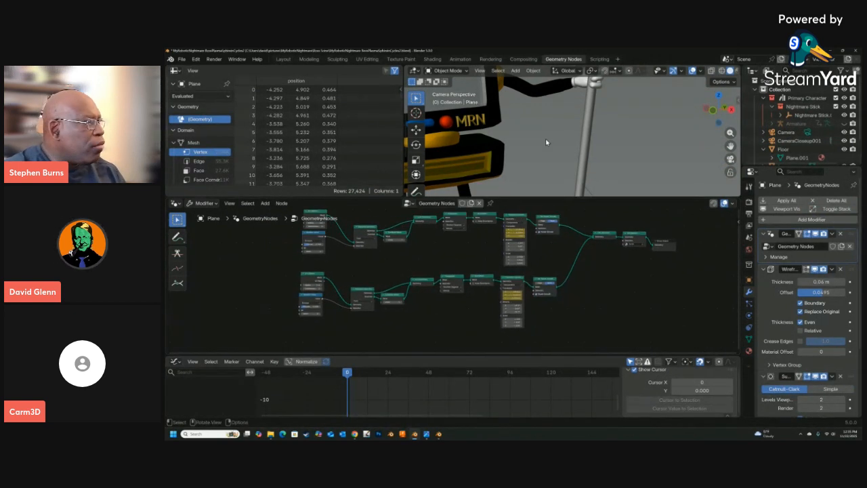
Compare the Transform Geometry rotation settings between the Blender 4.5 window and the Blender 5.0 window.
{"action": "left_click", "coordinate": [441, 435]}
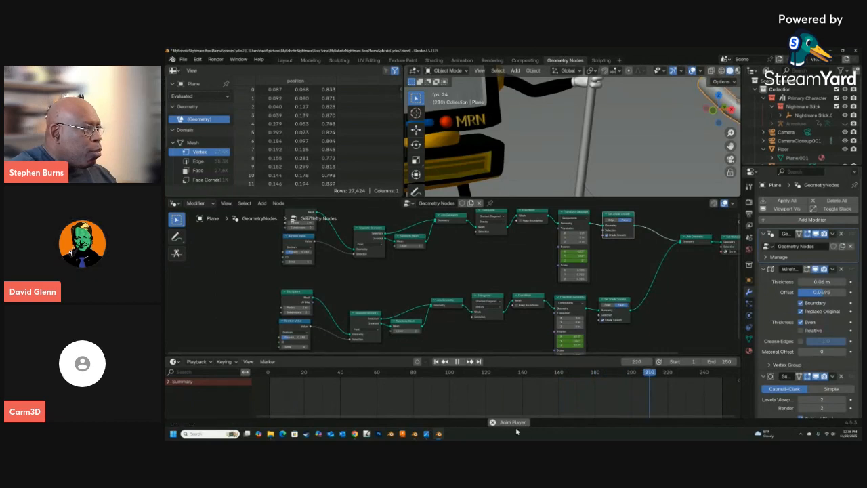
{"action": "mouse_move", "coordinate": [415, 437]}
{"action": "left_click", "coordinate": [416, 436]}
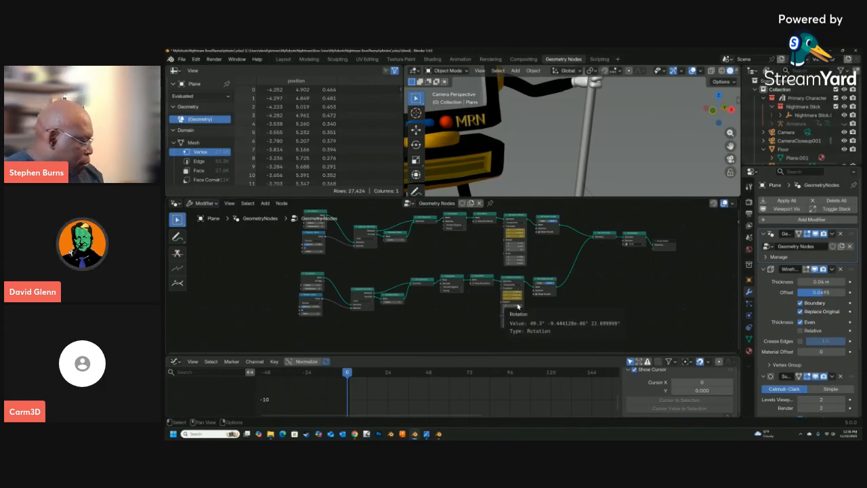
Examine the rotation values of the lower and upper Transform Geometry nodes in the 5.0 node tree.
{"action": "mouse_move", "coordinate": [515, 326]}
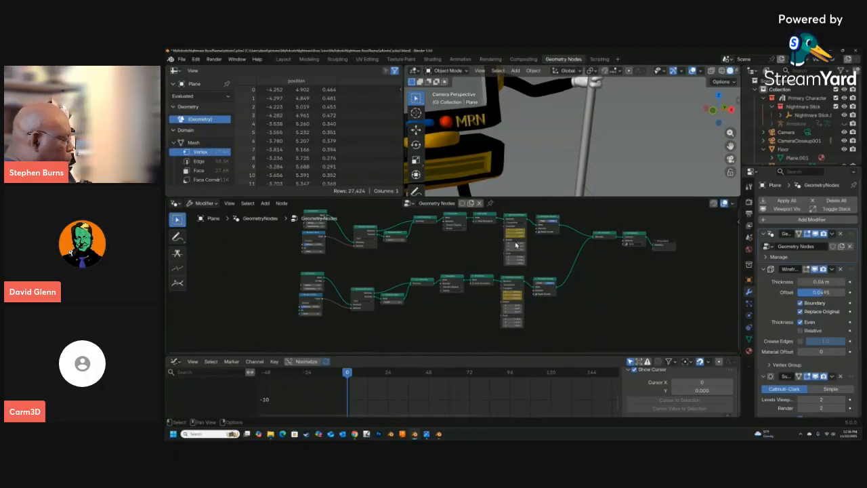
{"action": "mouse_move", "coordinate": [515, 242]}
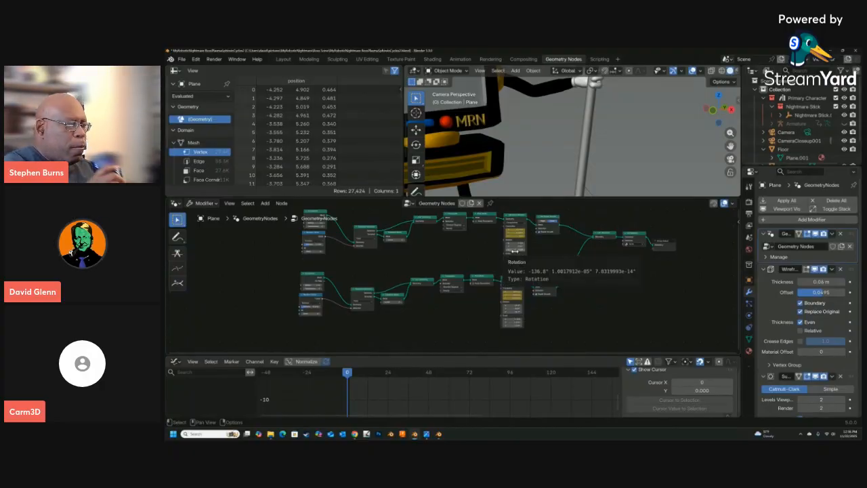
{"action": "scroll", "coordinate": [540, 244], "scroll_direction": "up", "scroll_amount": 4}
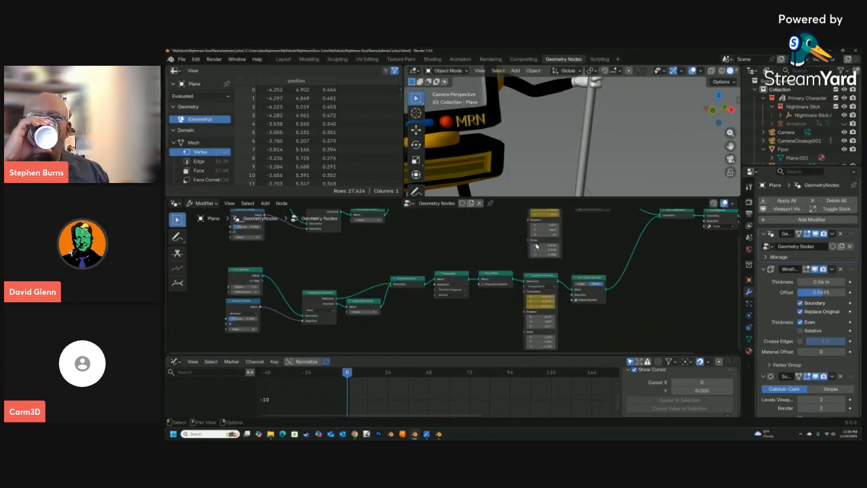
{"action": "middle_click_drag", "start_coordinate": [639, 235], "coordinate": [594, 292]}
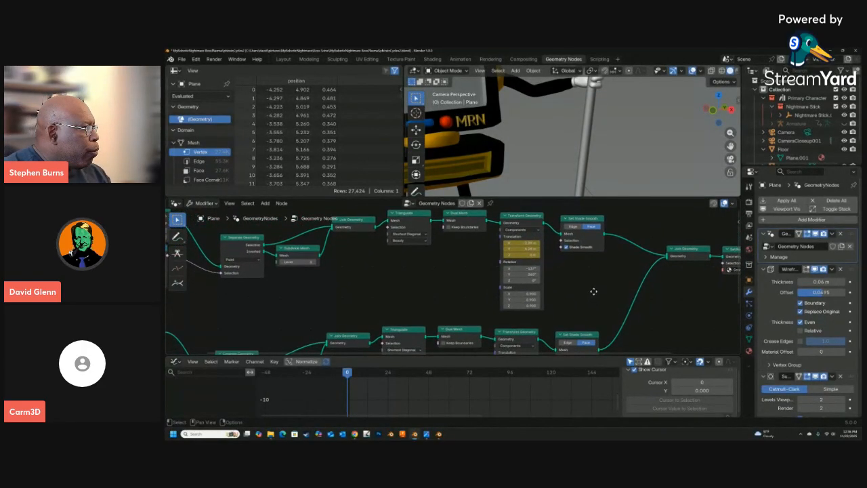
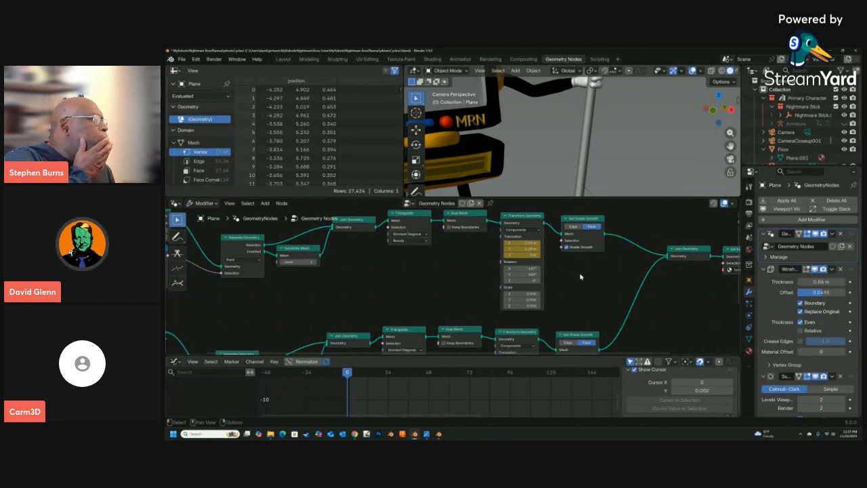
Select the upper branch's Transform Geometry node and examine its animated translation channels and curves in the Graph Editor.
{"action": "left_click", "coordinate": [522, 219]}
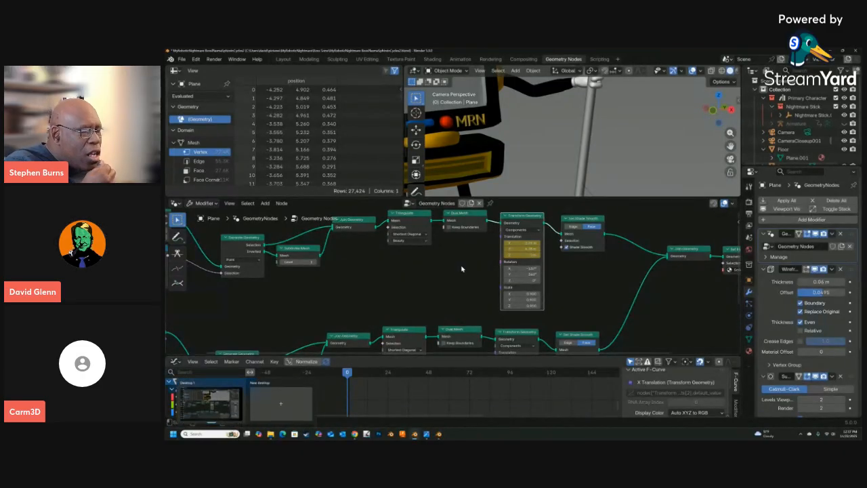
{"action": "scroll", "coordinate": [189, 410], "scroll_direction": "down", "scroll_amount": 1}
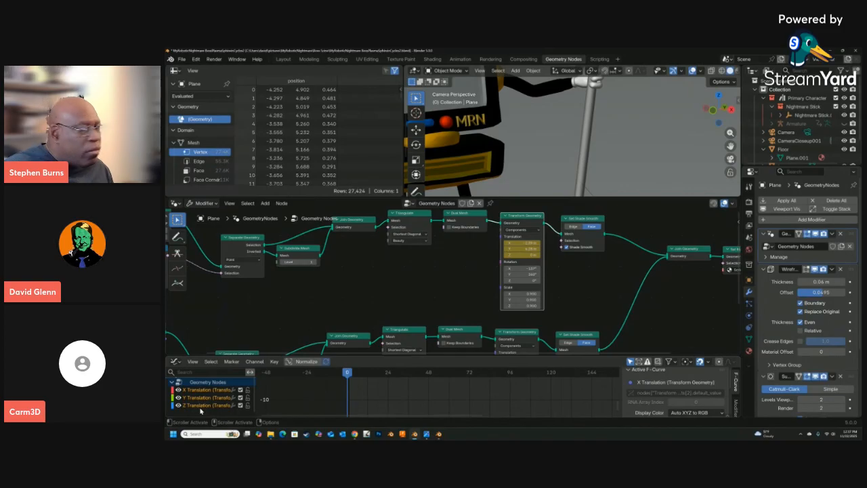
{"action": "scroll", "coordinate": [201, 411], "scroll_direction": "up", "scroll_amount": 1}
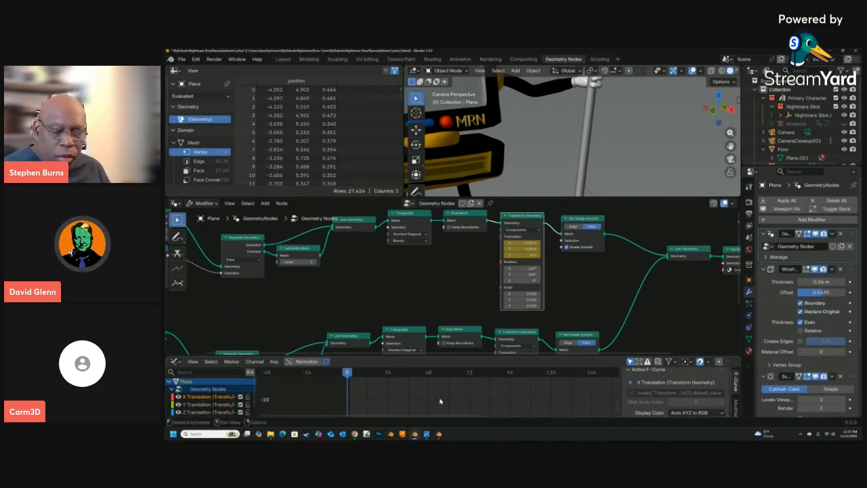
{"action": "scroll", "coordinate": [502, 406], "scroll_direction": "down", "scroll_amount": 5}
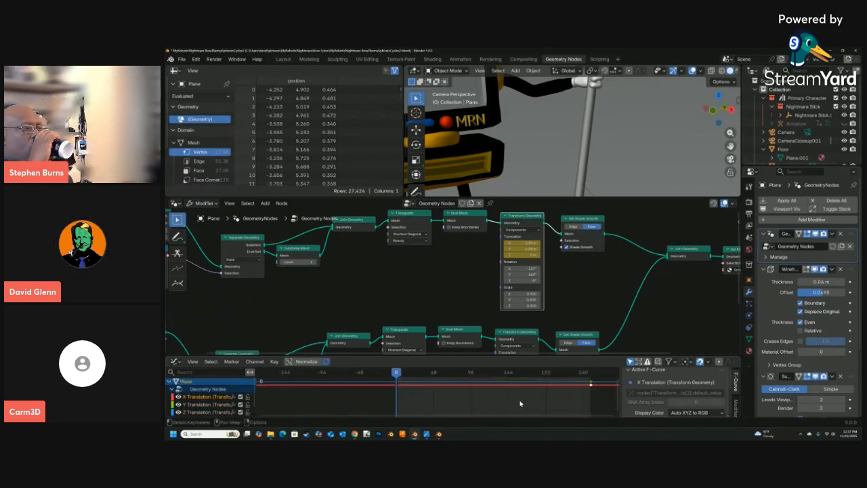
{"action": "scroll", "coordinate": [468, 400], "scroll_direction": "down", "scroll_amount": 1}
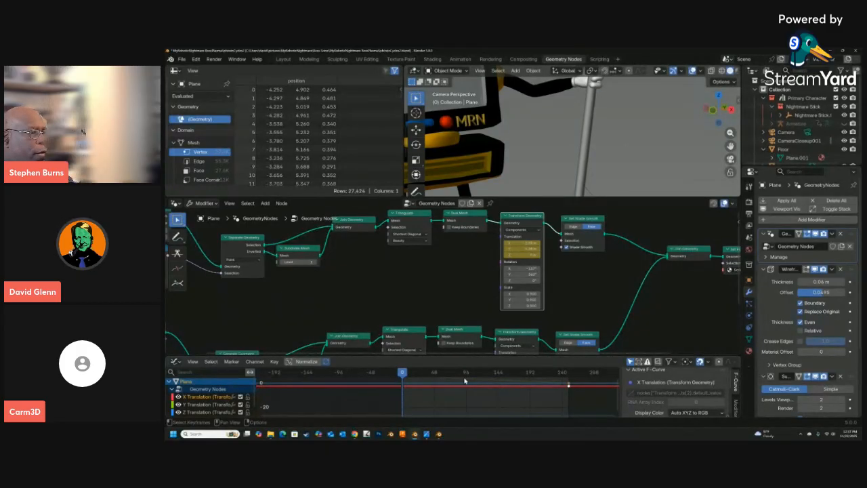
{"action": "scroll", "coordinate": [545, 384], "scroll_direction": "up", "scroll_amount": 3}
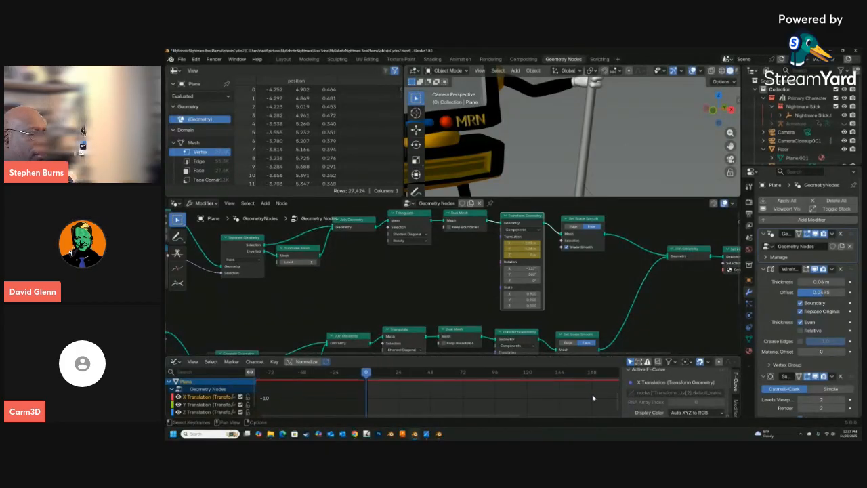
{"action": "left_click_drag", "start_coordinate": [617, 404], "coordinate": [621, 387]}
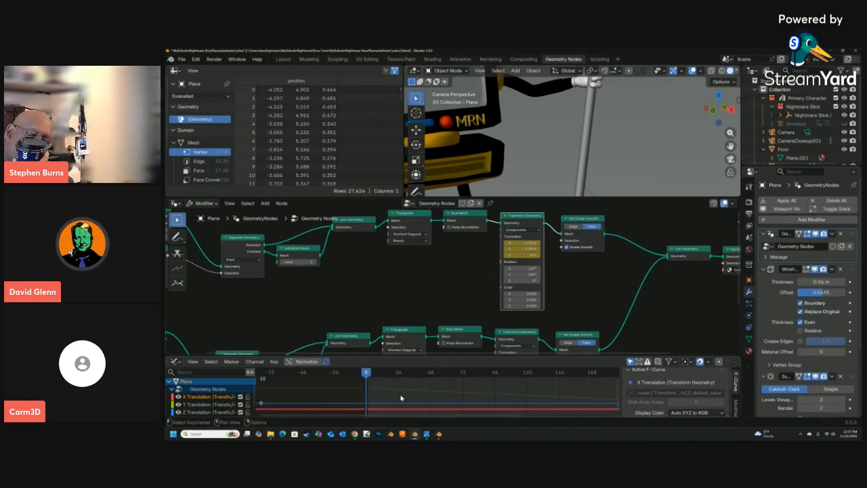
Inspect the Y Translation curve and scrub between frames 0 and 251 to review the upper Transform Geometry node's animation.
{"action": "left_click", "coordinate": [366, 391]}
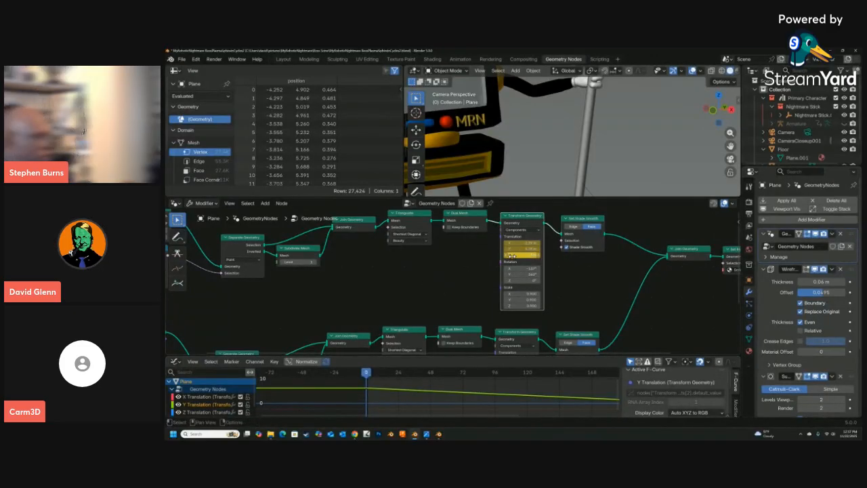
{"action": "scroll", "coordinate": [498, 393], "scroll_direction": "down", "scroll_amount": 2}
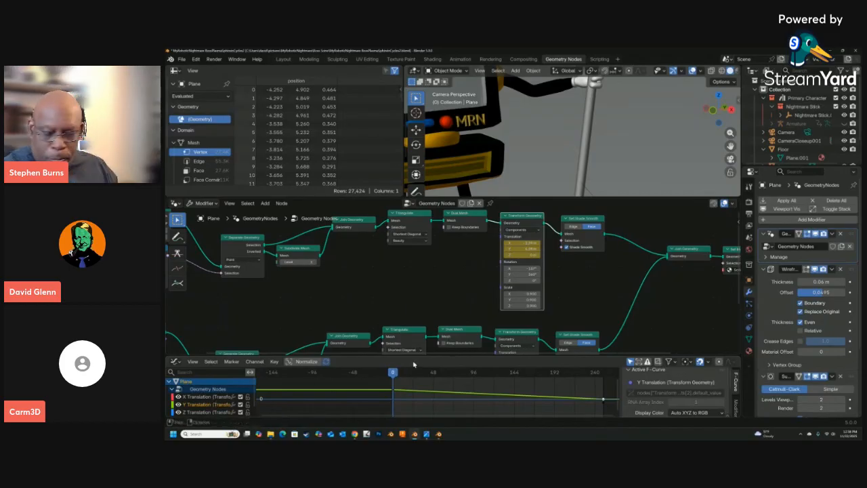
{"action": "left_click", "coordinate": [603, 372]}
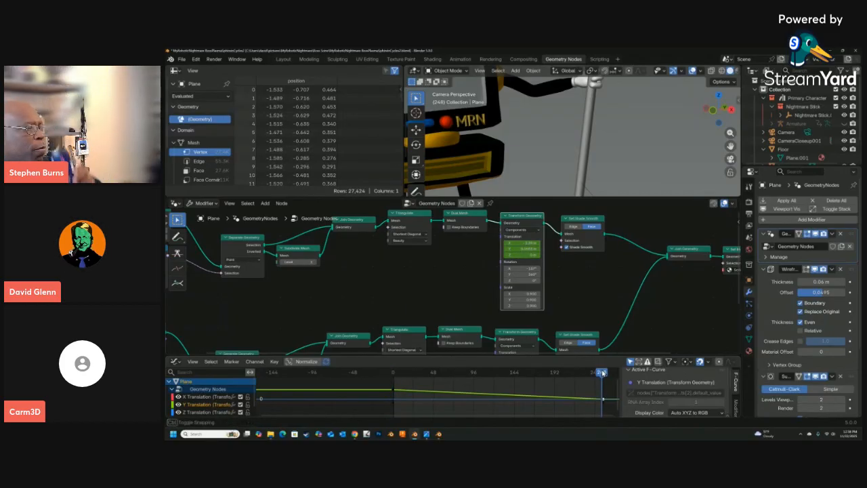
{"action": "left_click", "coordinate": [605, 372]}
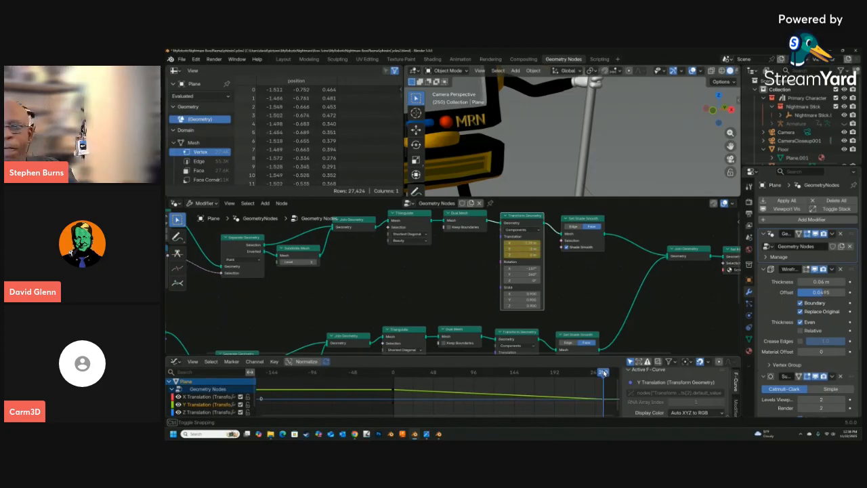
{"action": "left_click_drag", "start_coordinate": [604, 372], "coordinate": [428, 372]}
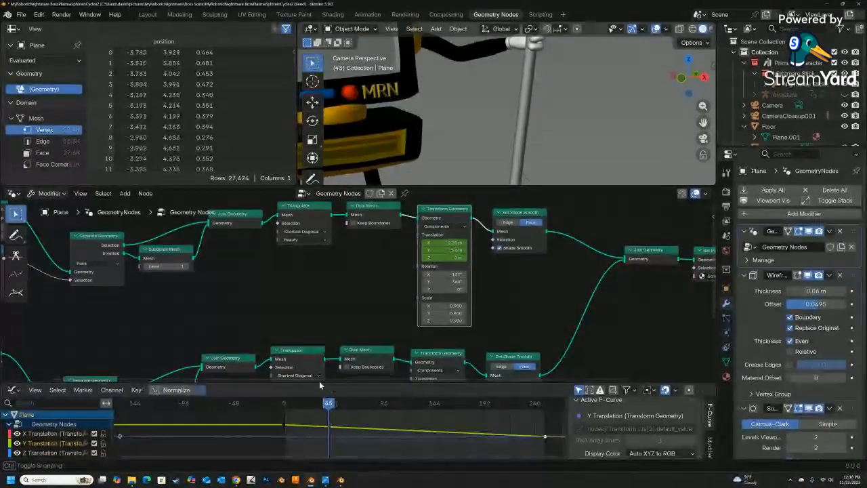
{"action": "left_click_drag", "start_coordinate": [320, 385], "coordinate": [284, 382]}
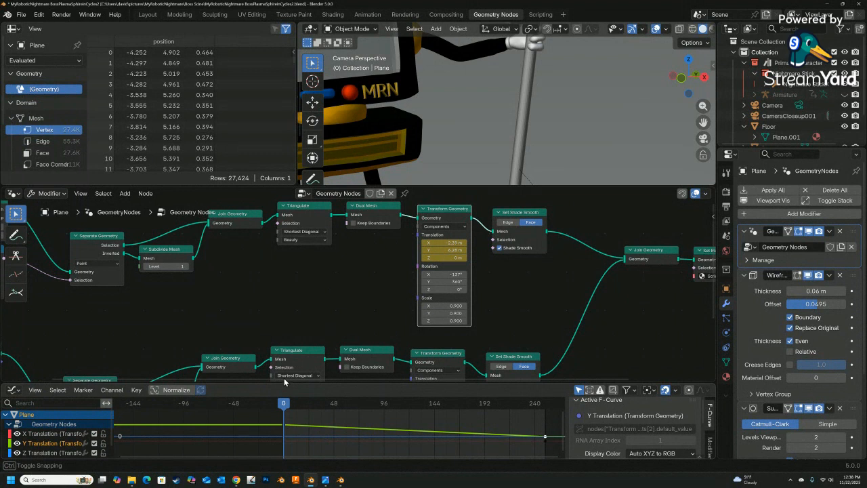
{"action": "left_click_drag", "start_coordinate": [284, 378], "coordinate": [547, 402]}
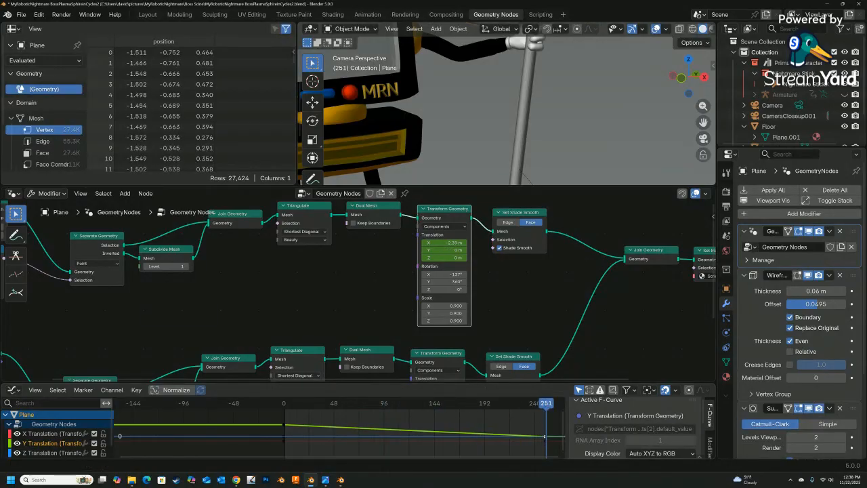
Switch to the Blender 4.5 window and scrub from frame 0 to 250 to check the Transform Geometry nodes' animated rotation.
{"action": "left_click", "coordinate": [341, 451]}
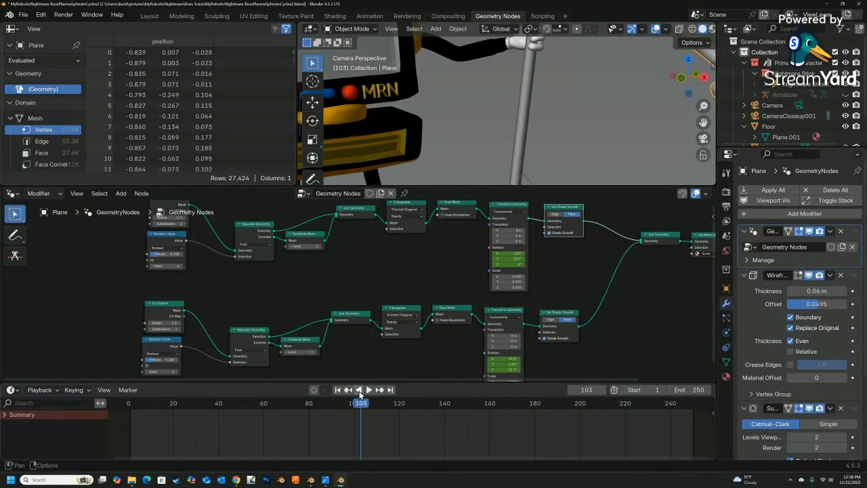
{"action": "left_click_drag", "start_coordinate": [360, 405], "coordinate": [128, 401]}
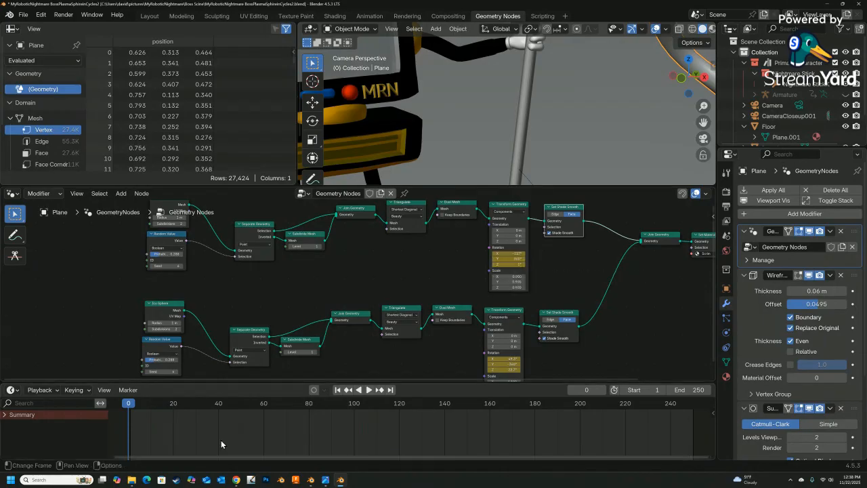
{"action": "left_click_drag", "start_coordinate": [130, 402], "coordinate": [694, 412]}
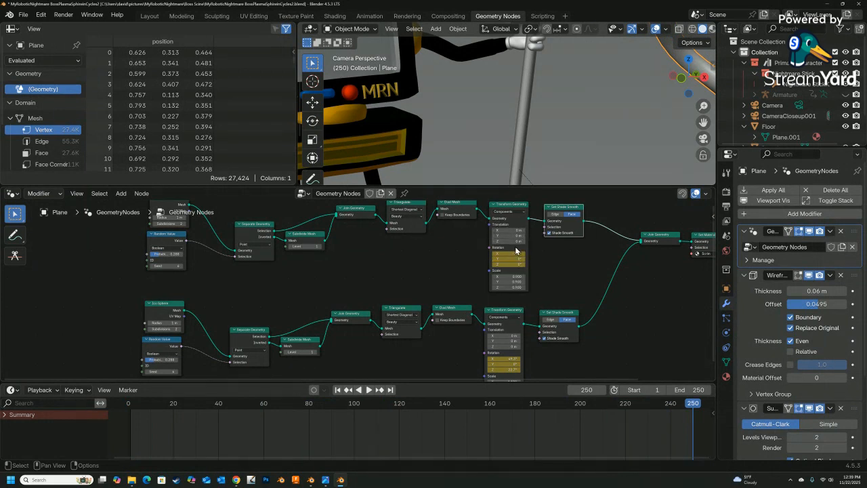
{"action": "left_click_drag", "start_coordinate": [514, 254], "coordinate": [518, 254]}
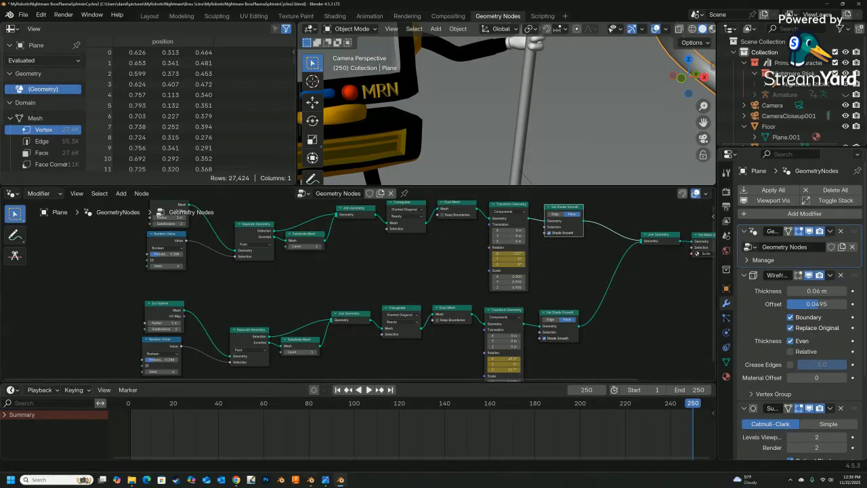
Switch to the Blender 5.0 window and set the upper Transform Geometry node's X, Y and Z translation to 0 m.
{"action": "left_click", "coordinate": [312, 482]}
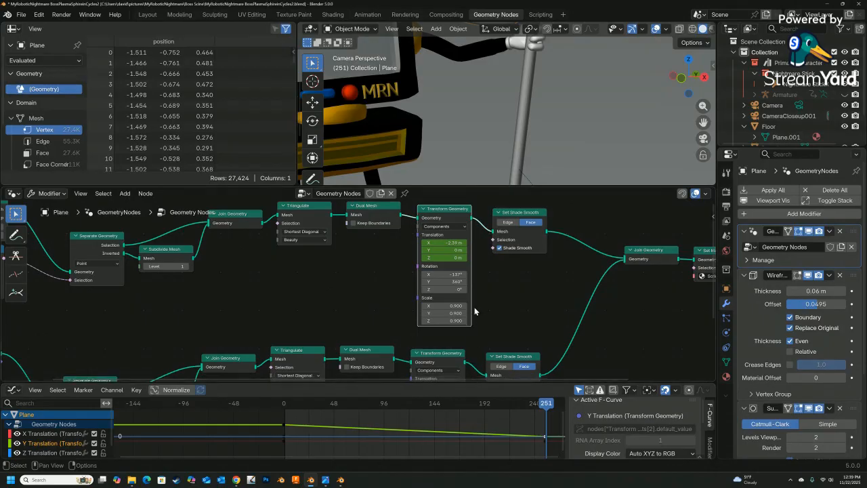
{"action": "left_click_drag", "start_coordinate": [432, 243], "coordinate": [432, 258]}
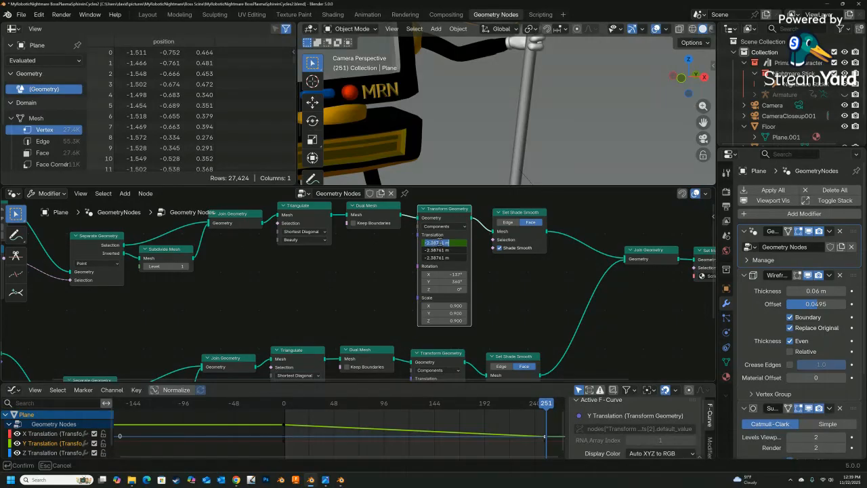
{"action": "type", "text": "0"}
{"action": "left_click", "coordinate": [511, 282]}
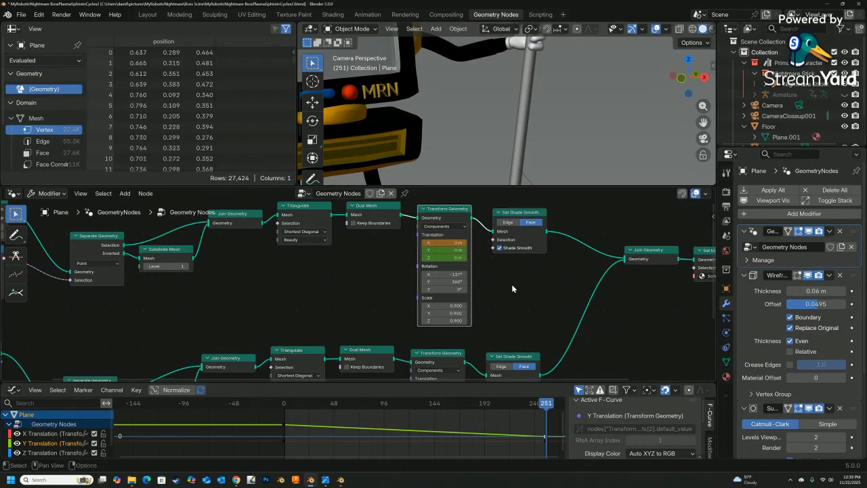
Clear all translation keyframes from the upper Transform Geometry node.
{"action": "left_click", "coordinate": [433, 243]}
{"action": "left_click_drag", "start_coordinate": [433, 243], "coordinate": [433, 258]}
{"action": "key", "text": "Return"}
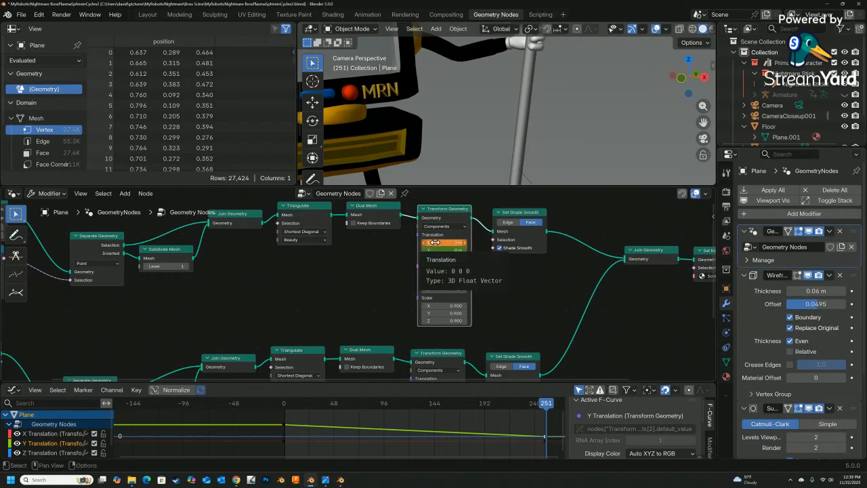
{"action": "right_click", "coordinate": [435, 243]}
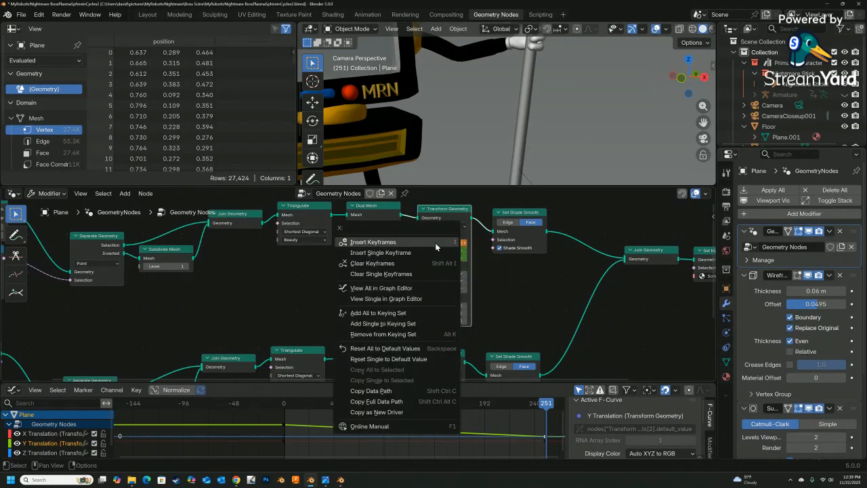
{"action": "left_click", "coordinate": [374, 264]}
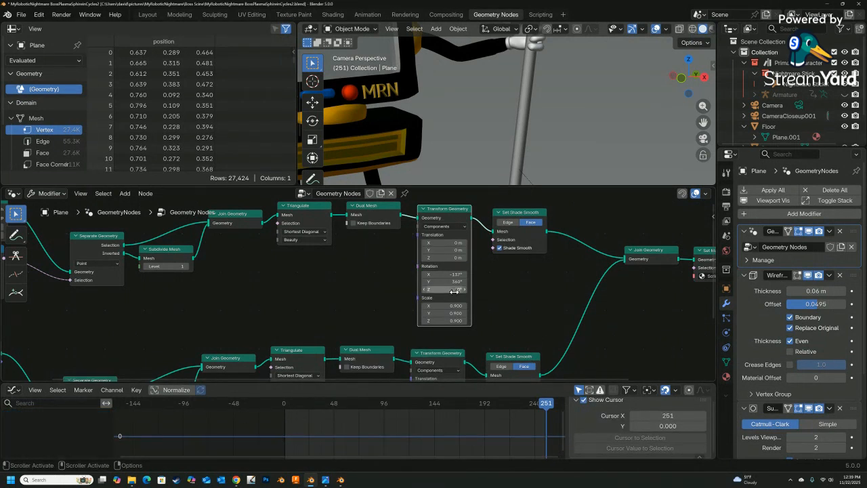
Insert a single keyframe at frame 0 for the upper Transform Geometry node's Y rotation of 360°.
{"action": "left_click_drag", "start_coordinate": [435, 283], "coordinate": [437, 283]}
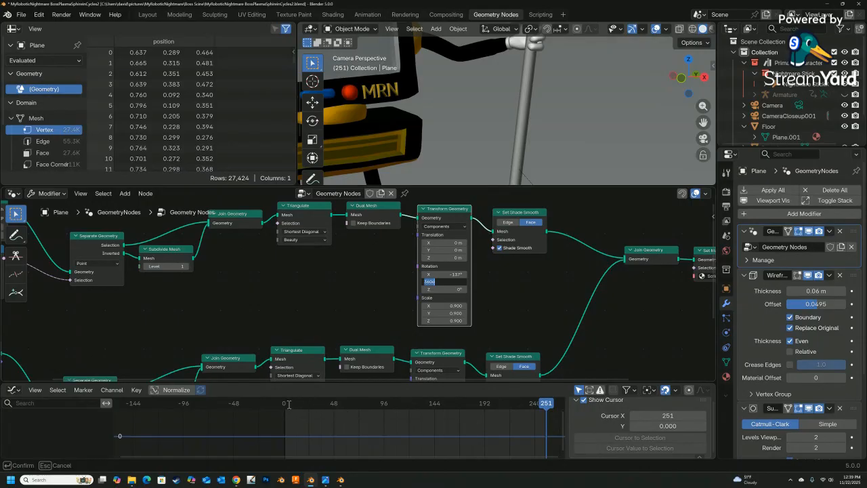
{"action": "key", "text": "Return"}
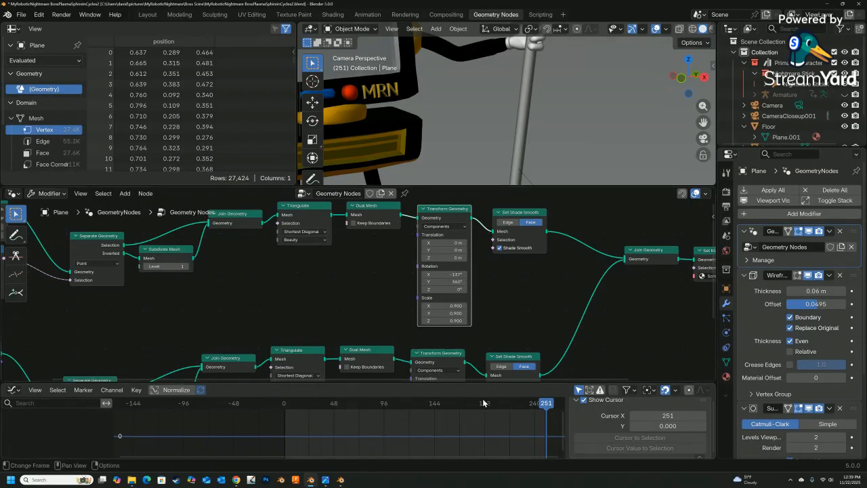
{"action": "left_click_drag", "start_coordinate": [502, 401], "coordinate": [284, 398]}
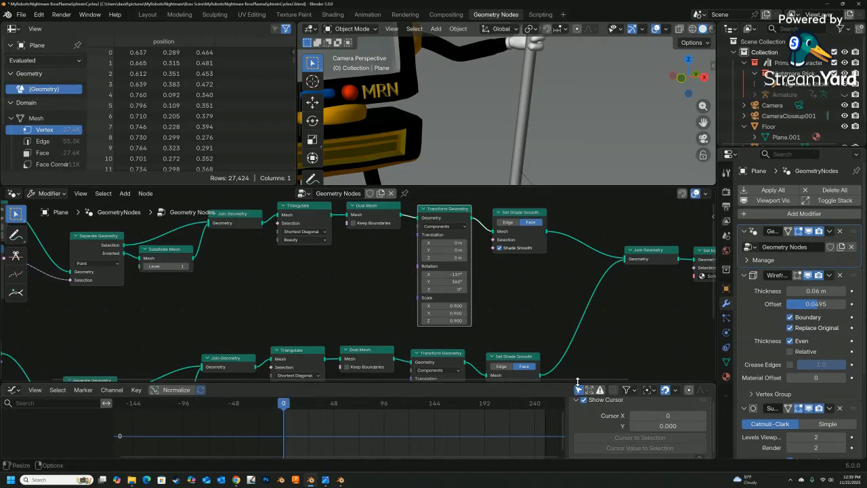
{"action": "right_click", "coordinate": [440, 276]}
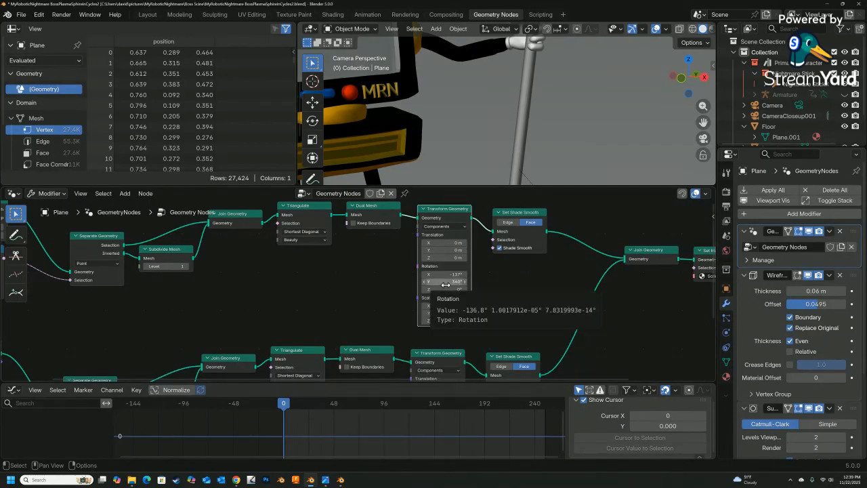
{"action": "left_click", "coordinate": [446, 281]}
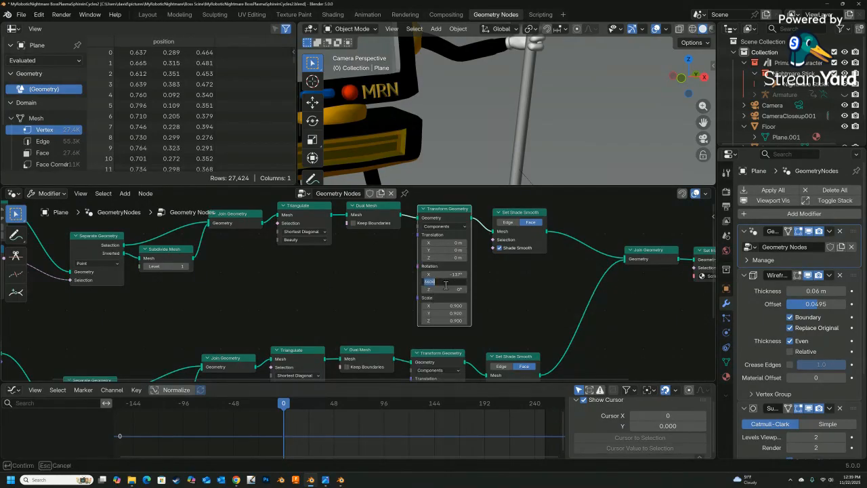
{"action": "left_click", "coordinate": [505, 288]}
{"action": "right_click", "coordinate": [454, 284]}
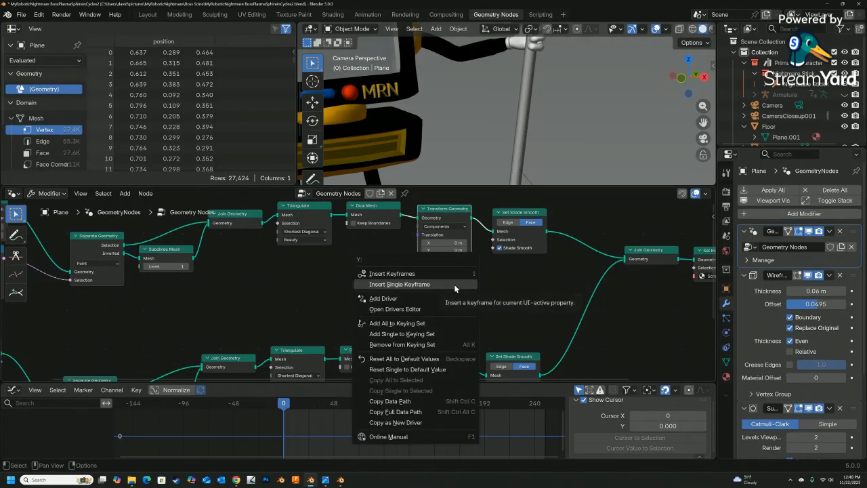
{"action": "left_click", "coordinate": [405, 286]}
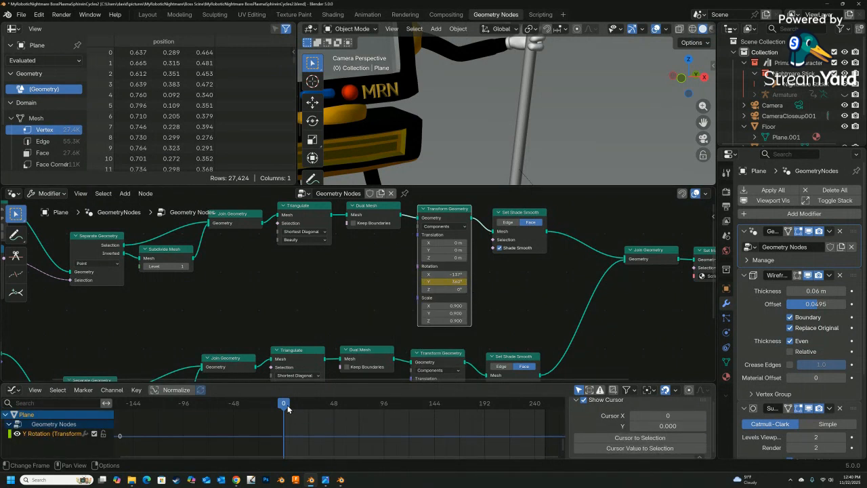
At frame 250, set the upper Transform Geometry node's Y rotation to 0° and insert a single keyframe for it.
{"action": "left_click_drag", "start_coordinate": [287, 406], "coordinate": [545, 425]}
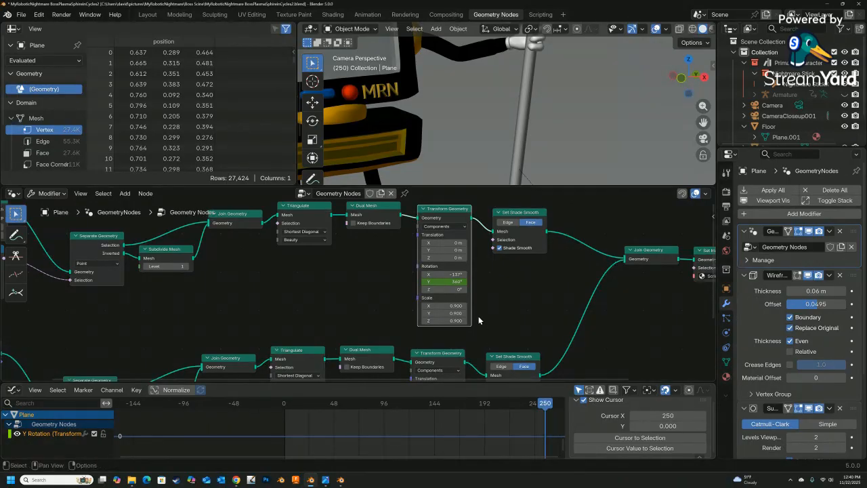
{"action": "left_click", "coordinate": [447, 283]}
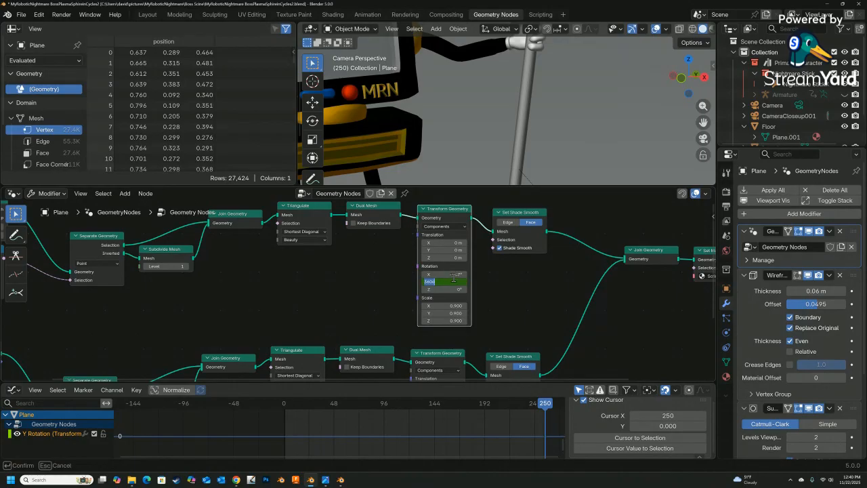
{"action": "type", "text": "0"}
{"action": "key", "text": "Return"}
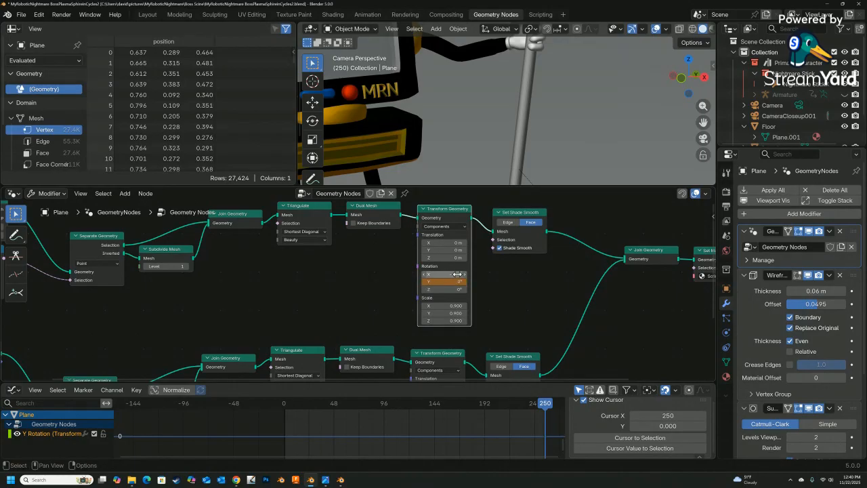
{"action": "right_click", "coordinate": [448, 282]}
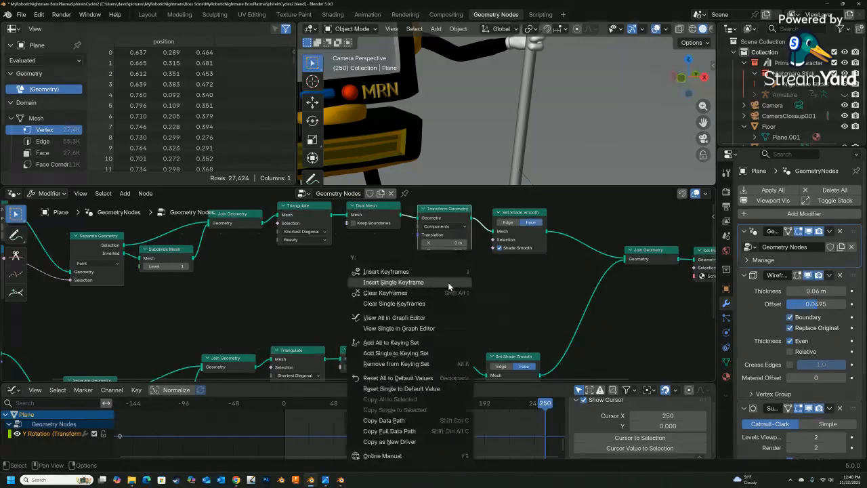
{"action": "left_click", "coordinate": [412, 282]}
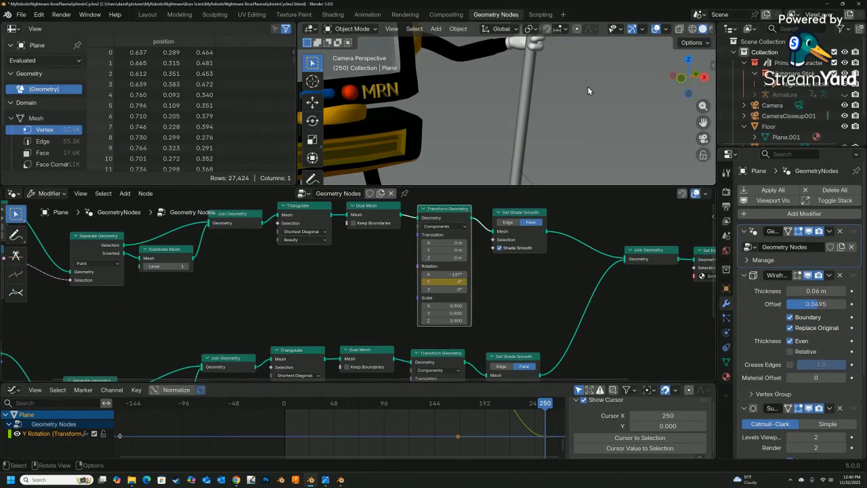
Examine the sphere and its surrounding mesh in the front orthographic view.
{"action": "scroll", "coordinate": [585, 91], "scroll_direction": "down", "scroll_amount": 8}
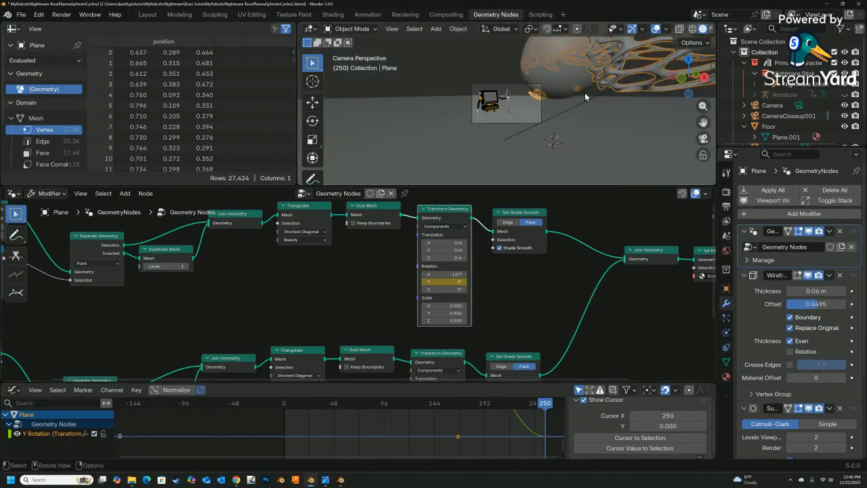
{"action": "scroll", "coordinate": [580, 114], "scroll_direction": "up", "scroll_amount": 2}
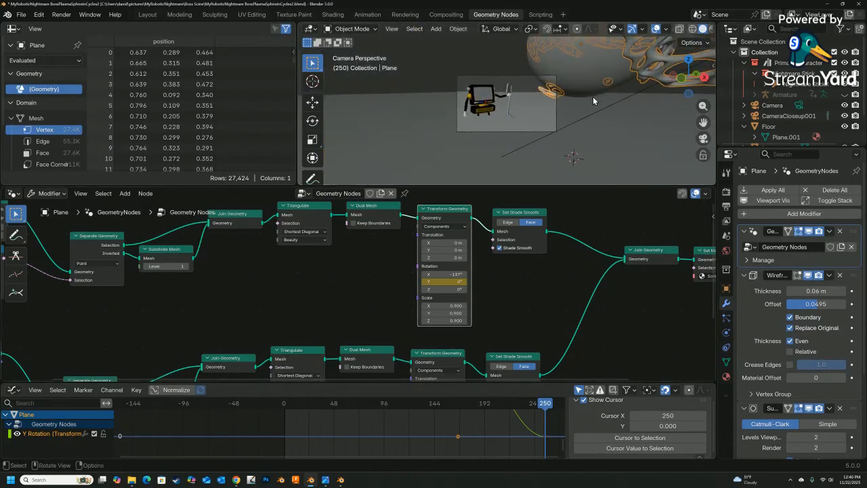
{"action": "scroll", "coordinate": [593, 97], "scroll_direction": "up", "scroll_amount": 3}
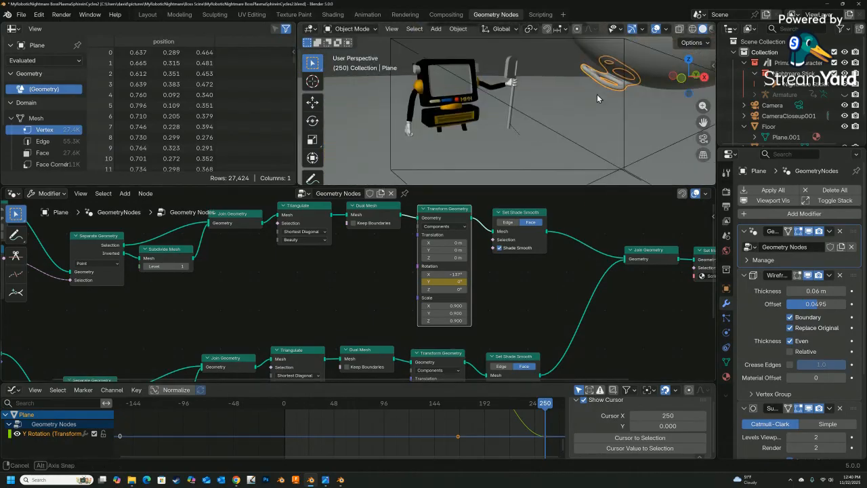
{"action": "middle_click_drag", "start_coordinate": [597, 94], "coordinate": [668, 103]}
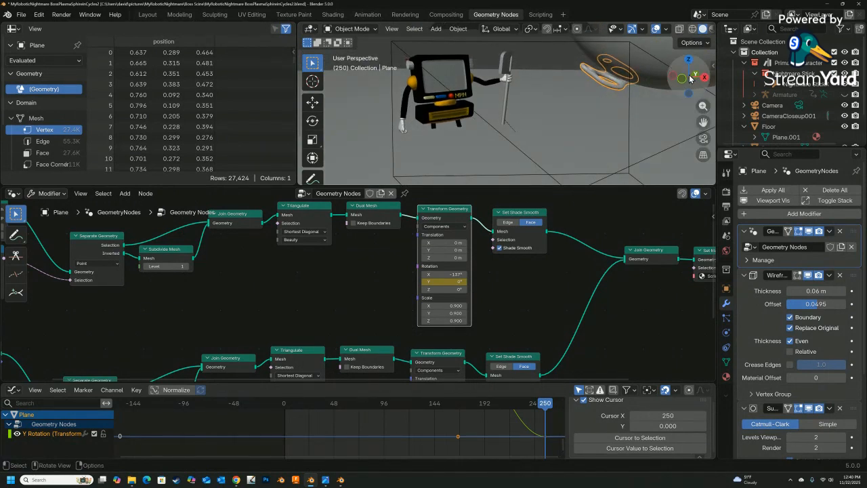
{"action": "left_click", "coordinate": [683, 80]}
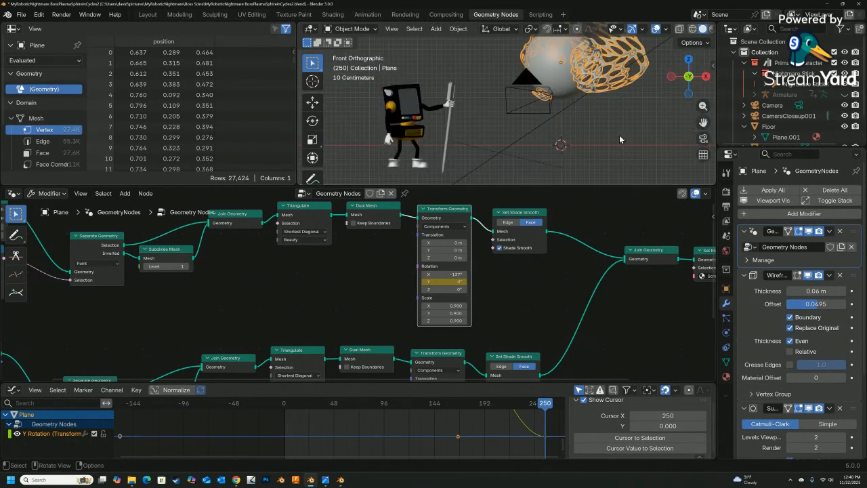
{"action": "scroll", "coordinate": [596, 128], "scroll_direction": "down", "scroll_amount": 2}
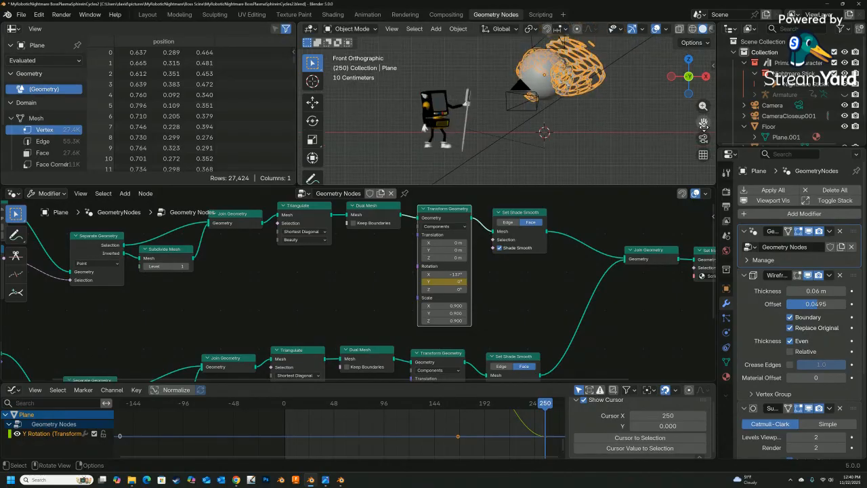
{"action": "left_click_drag", "start_coordinate": [703, 122], "coordinate": [690, 136]}
{"action": "scroll", "coordinate": [542, 128], "scroll_direction": "up", "scroll_amount": 8}
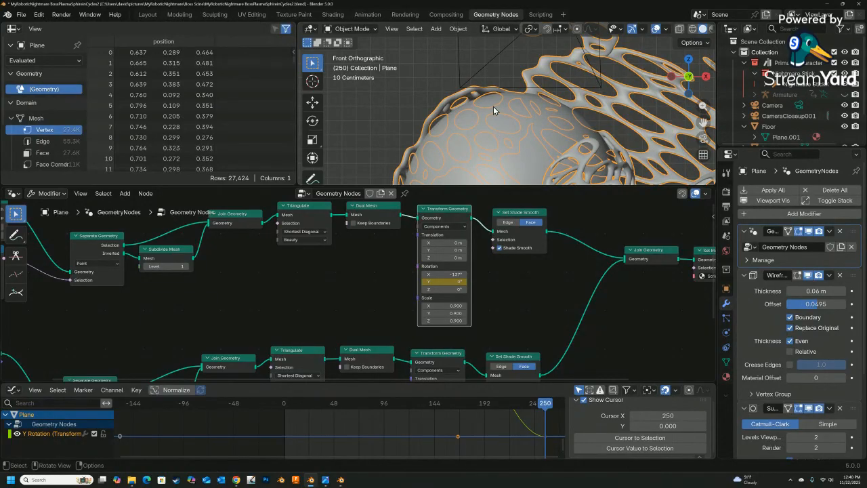
{"action": "scroll", "coordinate": [487, 108], "scroll_direction": "down", "scroll_amount": 5}
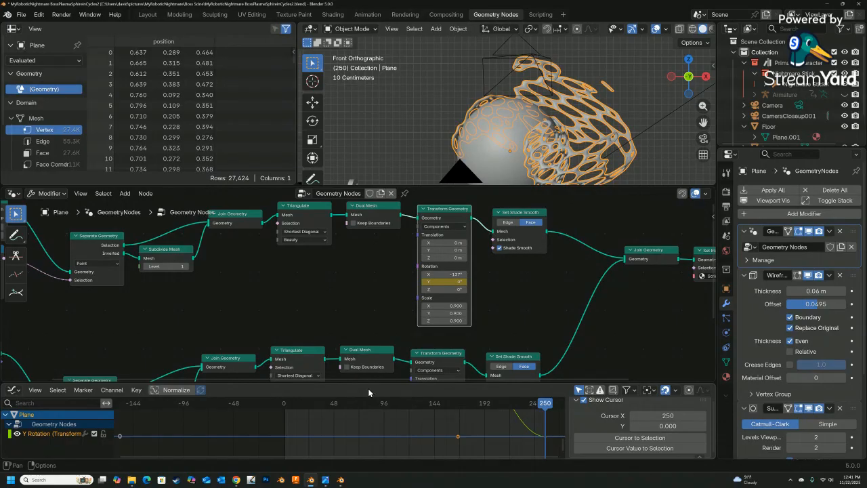
Play the animation to review the mesh's rotation, inspect the Y Rotation curve around its keyframes, and stop playback.
{"action": "key", "text": "space"}
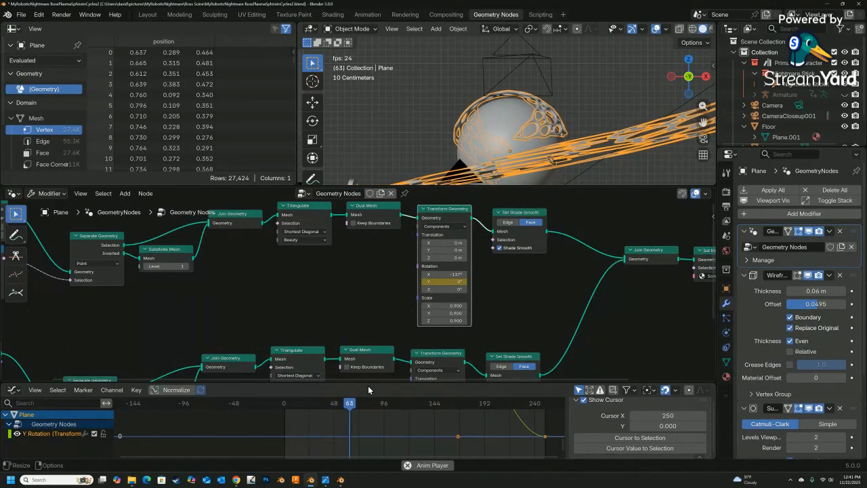
{"action": "scroll", "coordinate": [518, 429], "scroll_direction": "down", "scroll_amount": 1}
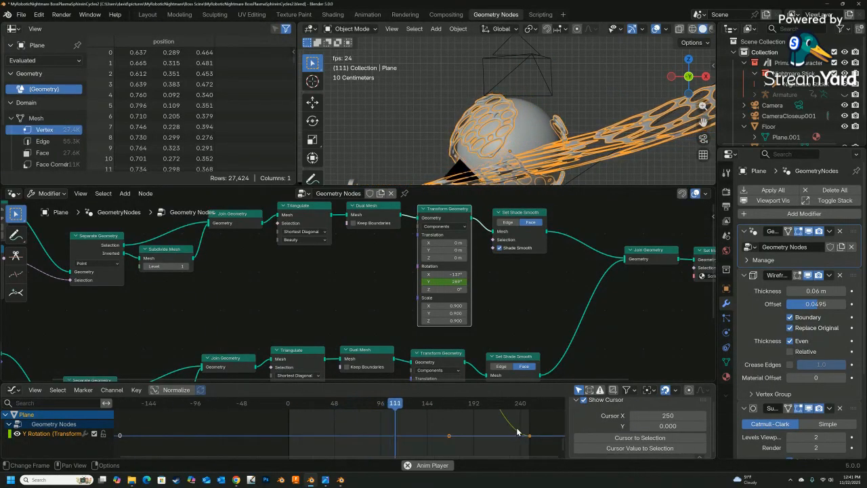
{"action": "scroll", "coordinate": [515, 430], "scroll_direction": "down", "scroll_amount": 3}
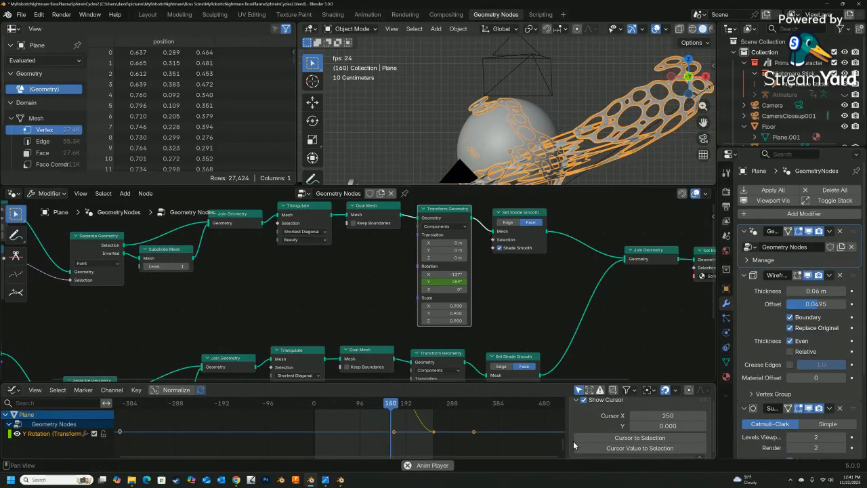
{"action": "left_click_drag", "start_coordinate": [563, 445], "coordinate": [562, 416]}
{"action": "scroll", "coordinate": [464, 439], "scroll_direction": "down", "scroll_amount": 2}
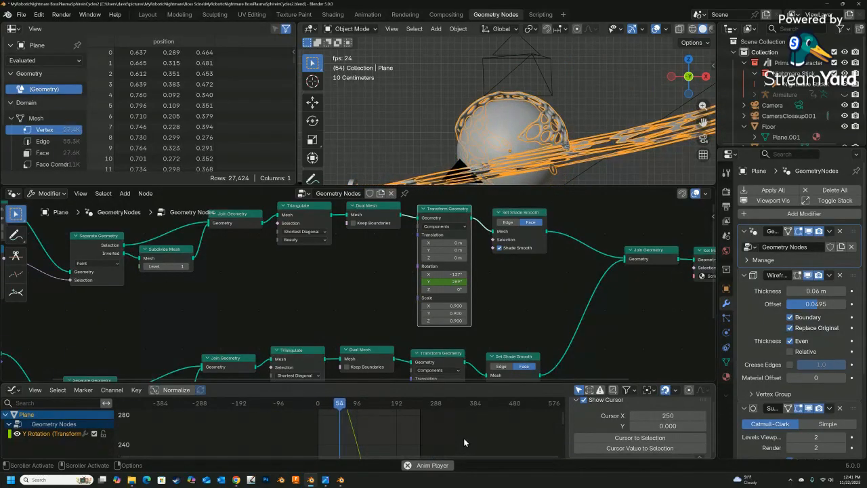
{"action": "scroll", "coordinate": [464, 437], "scroll_direction": "down", "scroll_amount": 8}
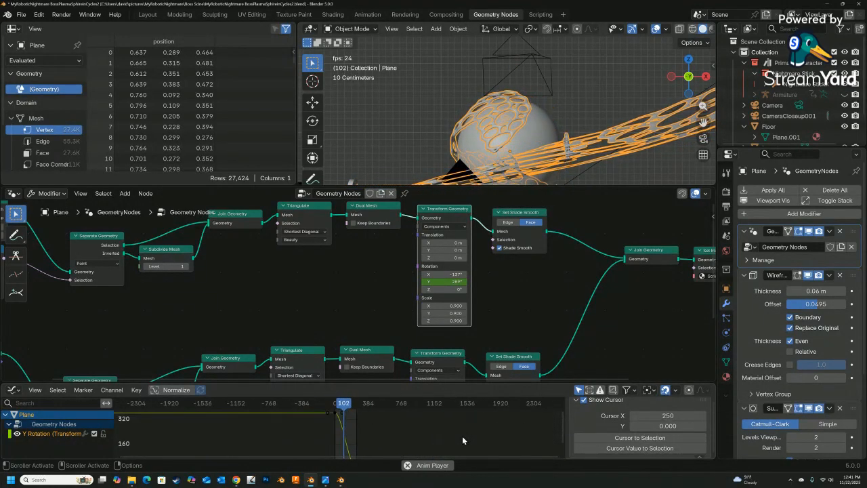
{"action": "scroll", "coordinate": [462, 435], "scroll_direction": "down", "scroll_amount": 1}
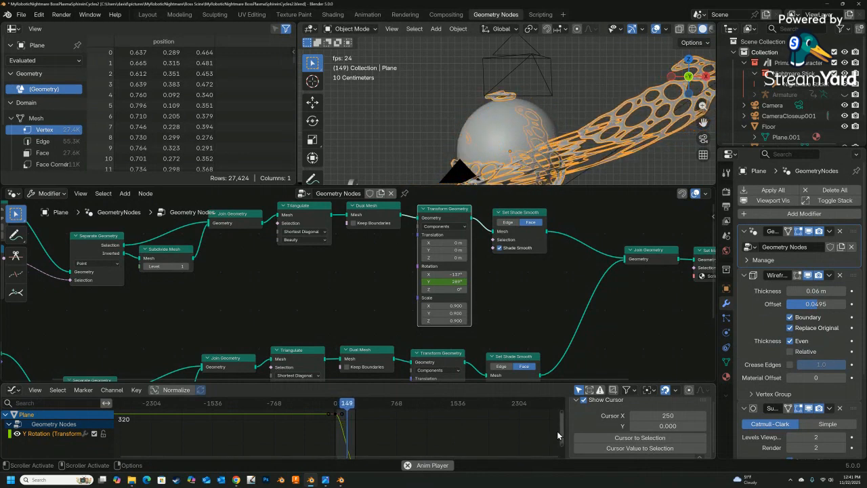
{"action": "mouse_move", "coordinate": [559, 431]}
{"action": "left_mouse_down"}
{"action": "mouse_move", "coordinate": [559, 442]}
{"action": "mouse_move", "coordinate": [559, 425]}
{"action": "left_mouse_up"}
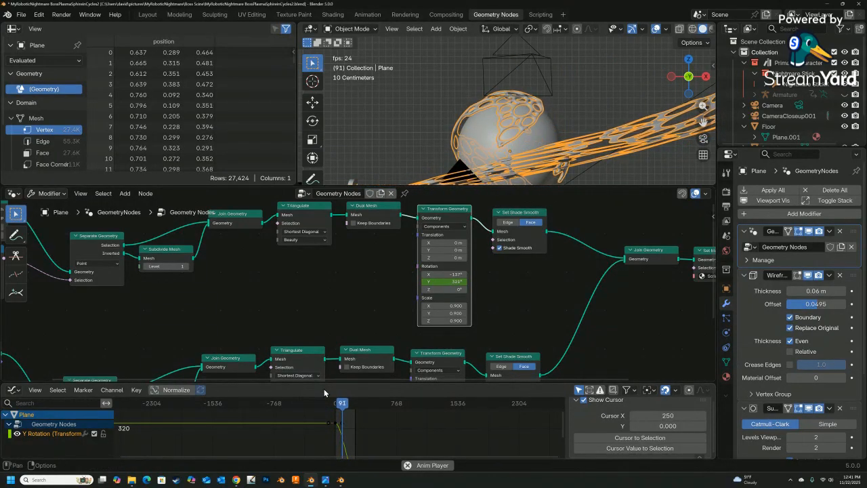
{"action": "key", "text": "space"}
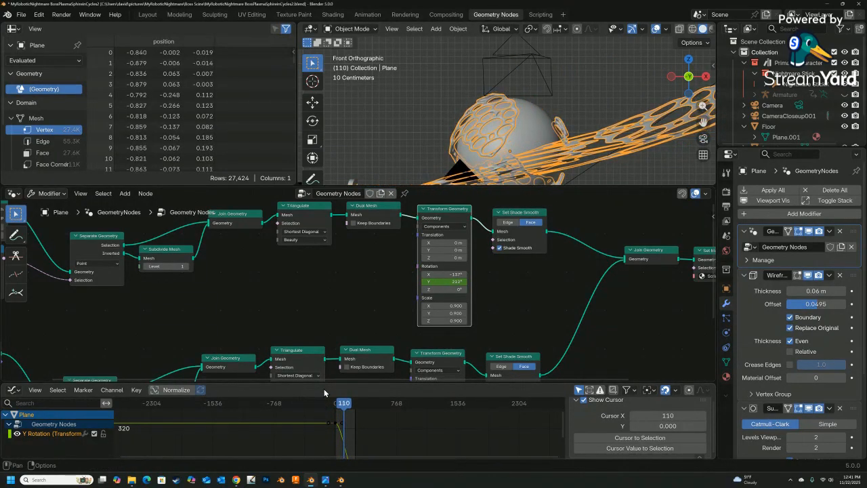
Set the interpolation of the Y Rotation curve's keyframe at frame 0 to Linear.
{"action": "left_click", "coordinate": [337, 424]}
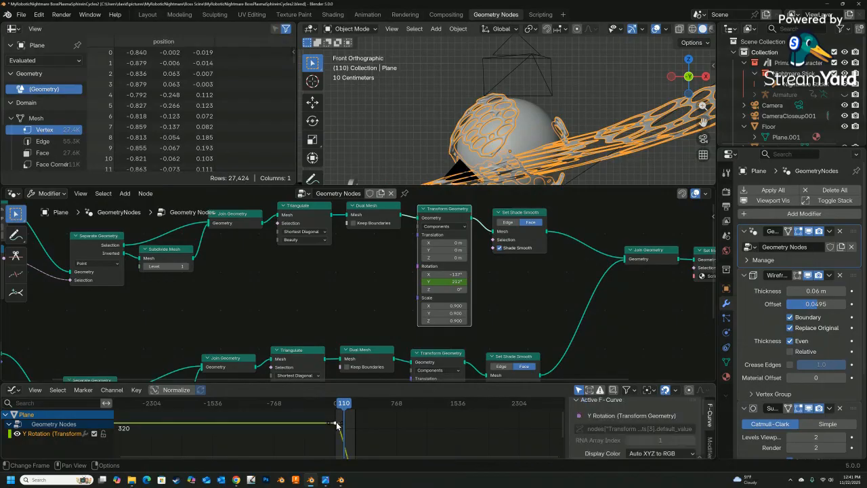
{"action": "scroll", "coordinate": [674, 437], "scroll_direction": "down", "scroll_amount": 3}
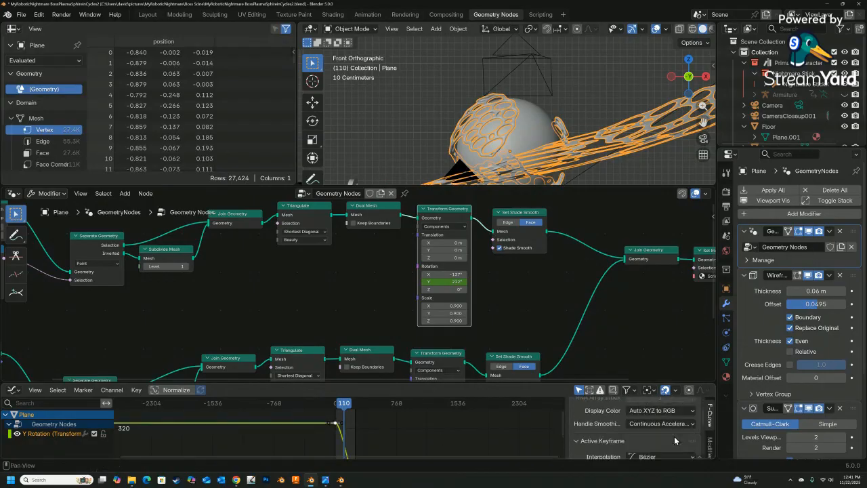
{"action": "scroll", "coordinate": [671, 448], "scroll_direction": "up", "scroll_amount": 3}
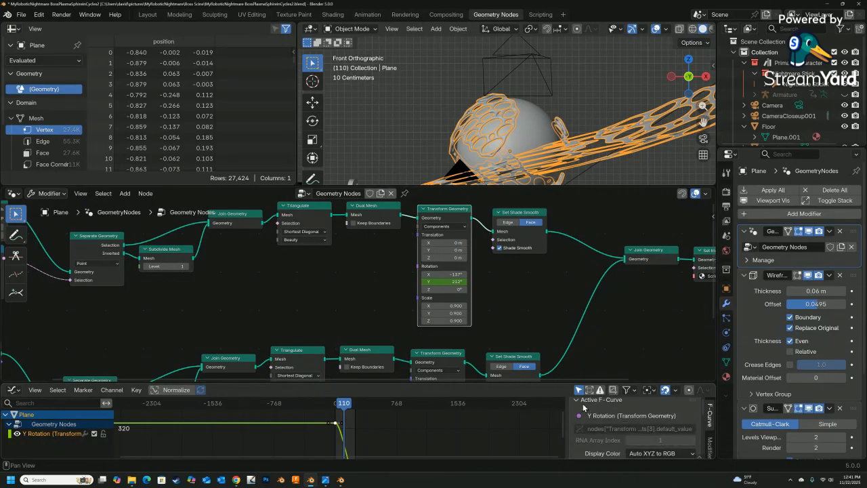
{"action": "scroll", "coordinate": [661, 419], "scroll_direction": "down", "scroll_amount": 1}
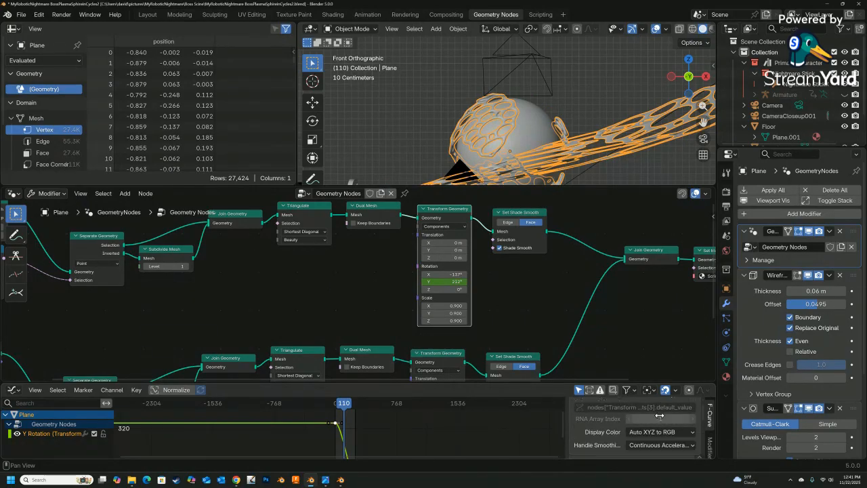
{"action": "scroll", "coordinate": [660, 425], "scroll_direction": "down", "scroll_amount": 3}
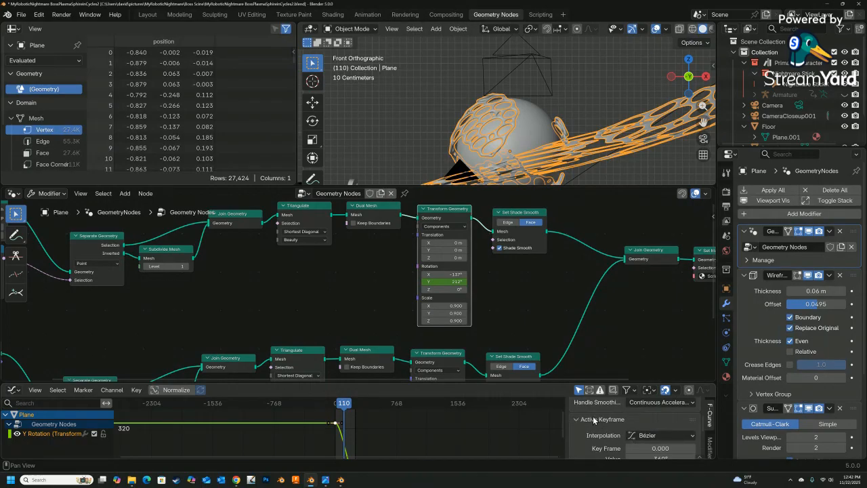
{"action": "left_click", "coordinate": [665, 436]}
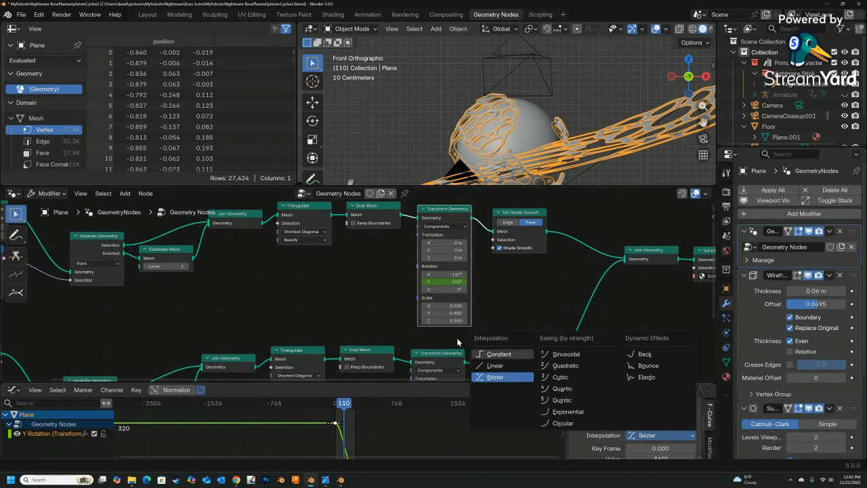
{"action": "left_click", "coordinate": [499, 368]}
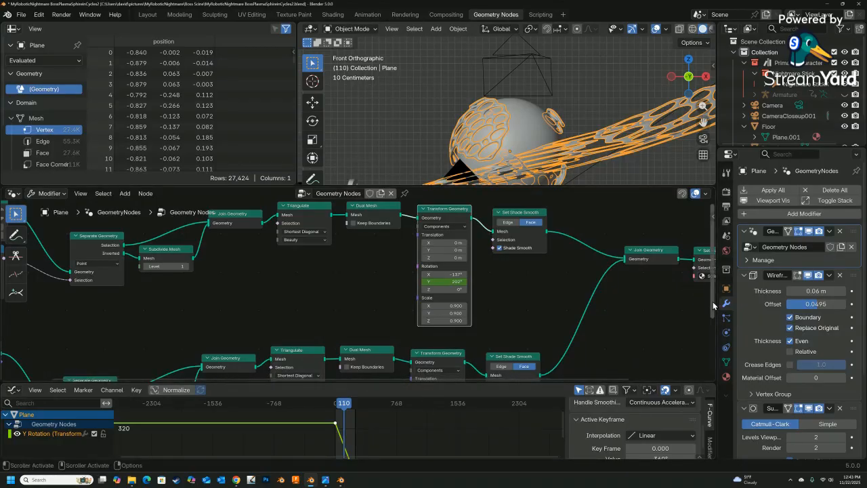
Set the X, Y and Z translation of the lower Transform Geometry node to 0 m.
{"action": "left_click_drag", "start_coordinate": [713, 306], "coordinate": [725, 346]}
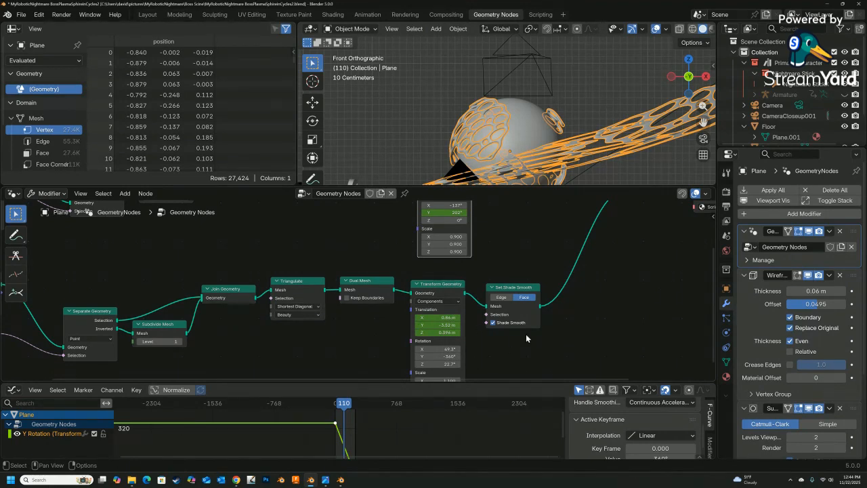
{"action": "scroll", "coordinate": [549, 332], "scroll_direction": "down", "scroll_amount": 1}
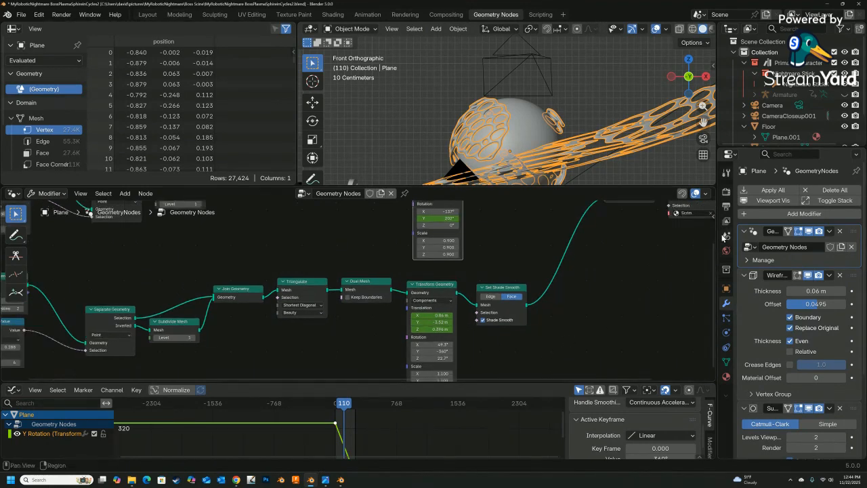
{"action": "left_click_drag", "start_coordinate": [712, 253], "coordinate": [721, 279]}
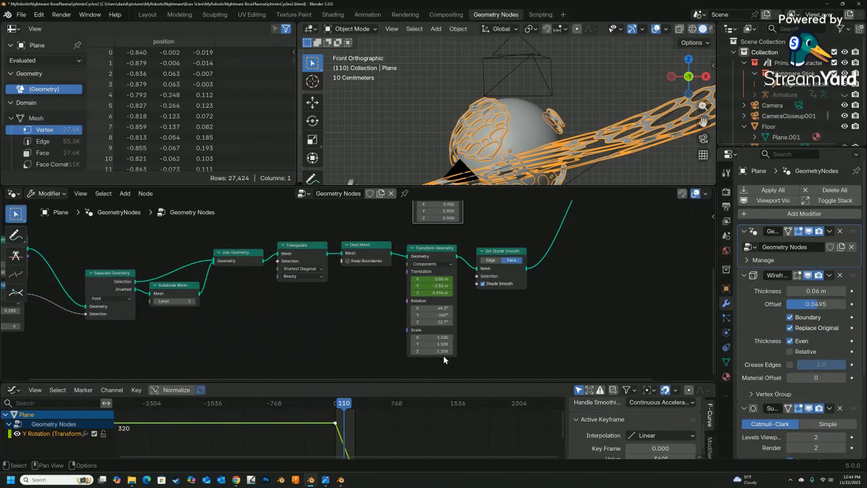
{"action": "left_click_drag", "start_coordinate": [433, 279], "coordinate": [434, 292]}
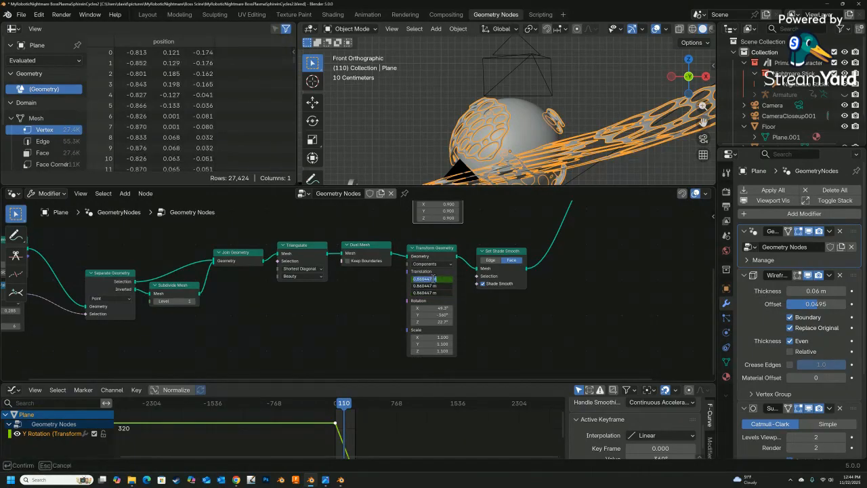
{"action": "left_click", "coordinate": [434, 277]}
{"action": "type", "text": "0"}
{"action": "left_click", "coordinate": [495, 303]}
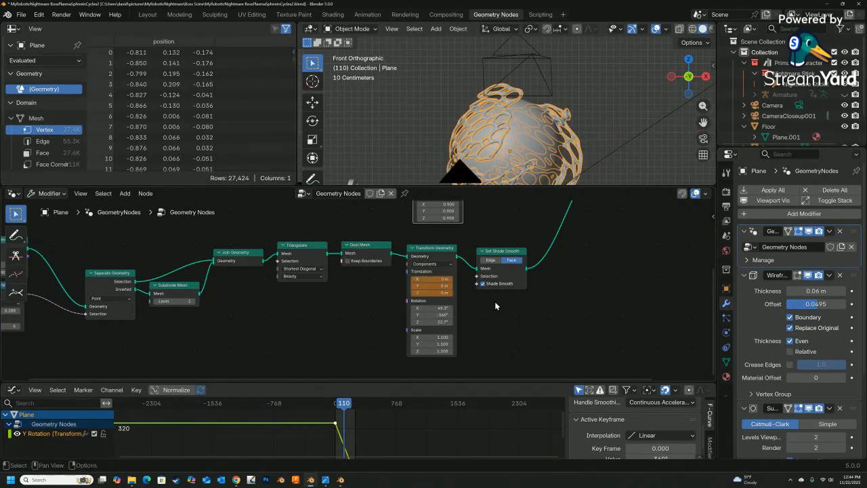
Clear all keyframes from the lower Transform Geometry node's Translation values.
{"action": "left_click_drag", "start_coordinate": [433, 278], "coordinate": [432, 287]}
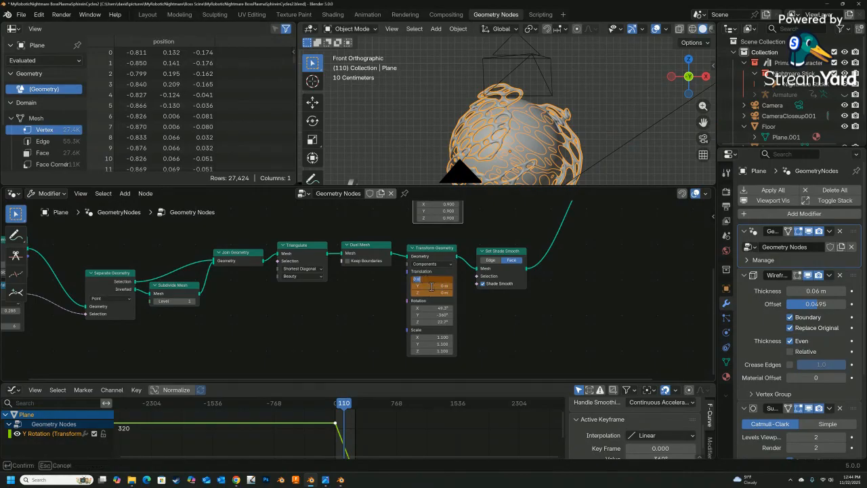
{"action": "left_click", "coordinate": [532, 315]}
{"action": "right_click", "coordinate": [433, 286]}
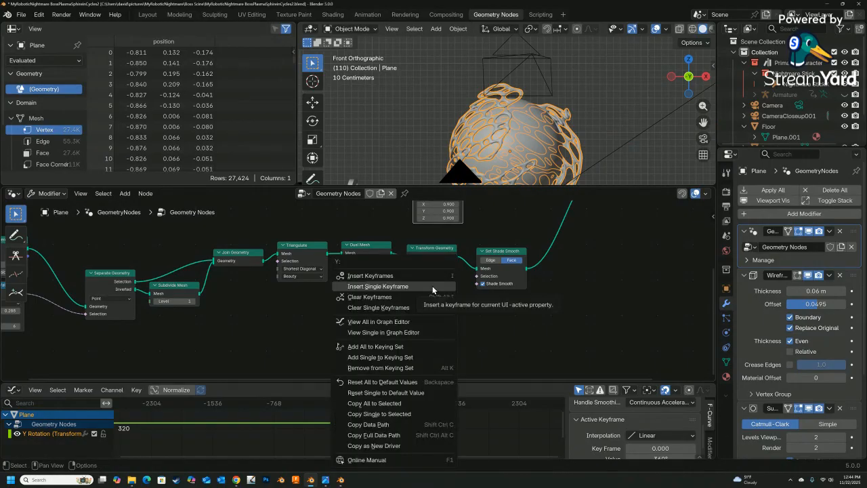
{"action": "left_click", "coordinate": [386, 296]}
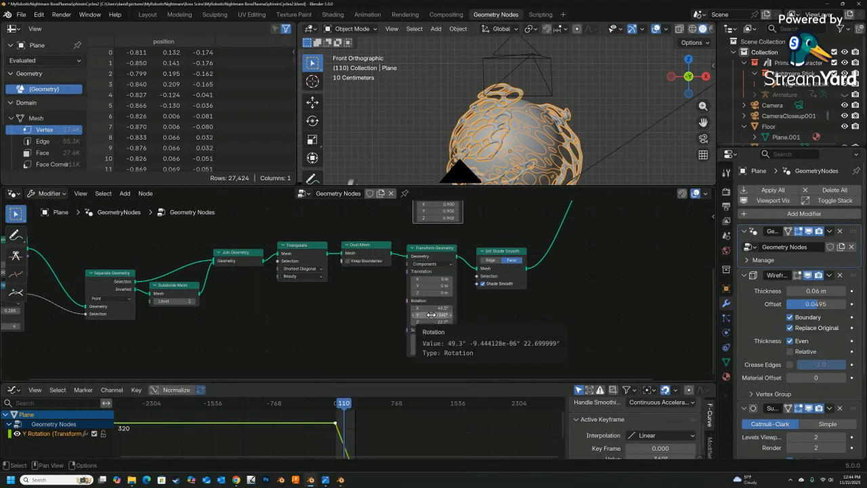
At frame 0, insert a single keyframe for the lower Transform Geometry node's Y rotation of -360°.
{"action": "left_click_drag", "start_coordinate": [344, 405], "coordinate": [336, 407]}
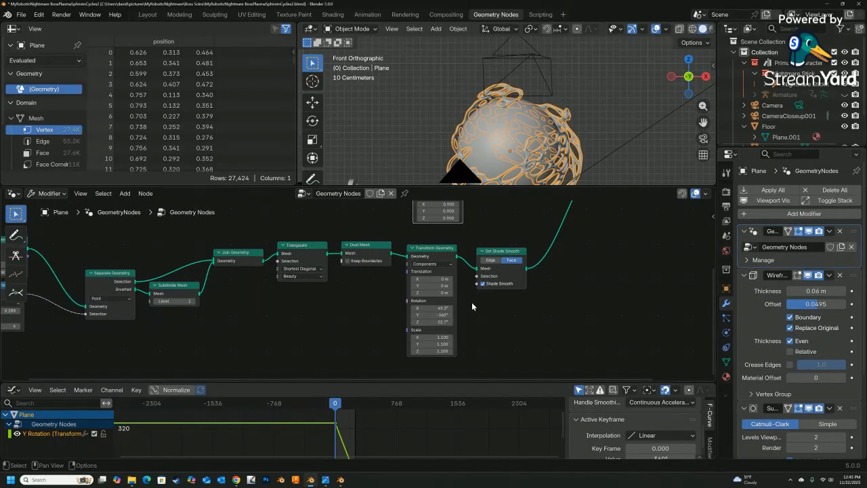
{"action": "right_click", "coordinate": [440, 316]}
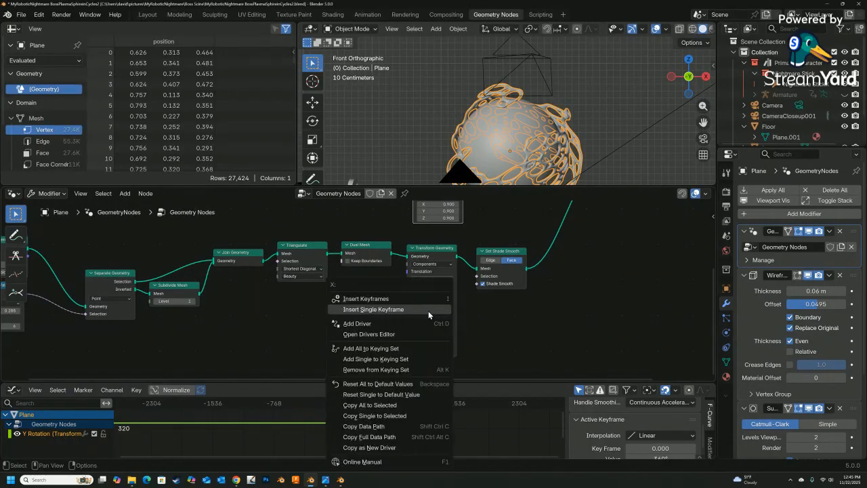
{"action": "left_click", "coordinate": [371, 311]}
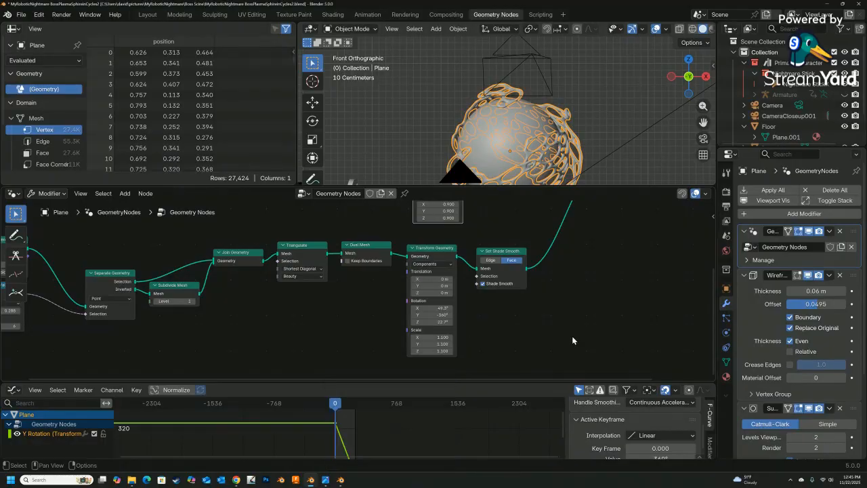
{"action": "right_click", "coordinate": [424, 315]}
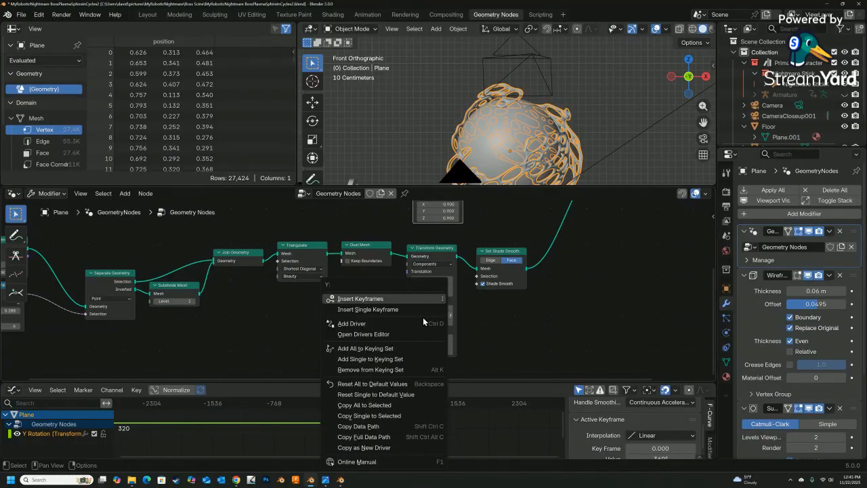
{"action": "left_click", "coordinate": [378, 310]}
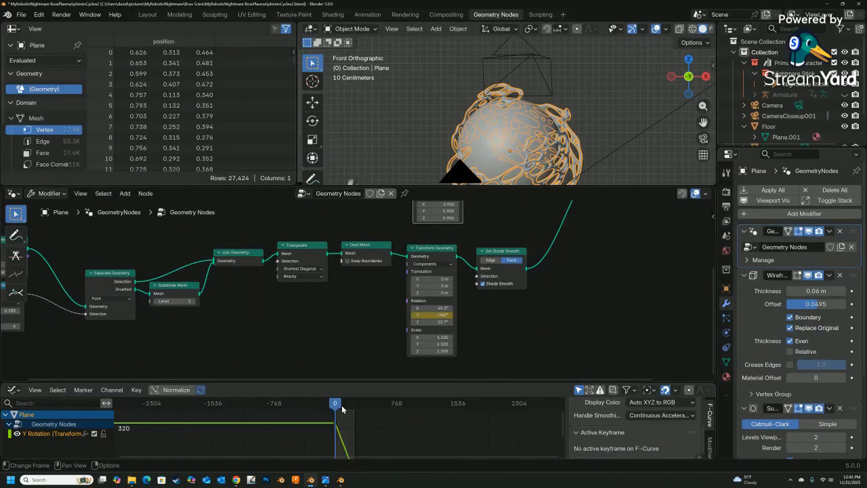
At frame 250, set the lower Transform Geometry node's Y rotation to 0° and insert a single keyframe for it.
{"action": "left_click_drag", "start_coordinate": [341, 405], "coordinate": [357, 412]}
{"action": "scroll", "coordinate": [357, 413], "scroll_direction": "up", "scroll_amount": 2}
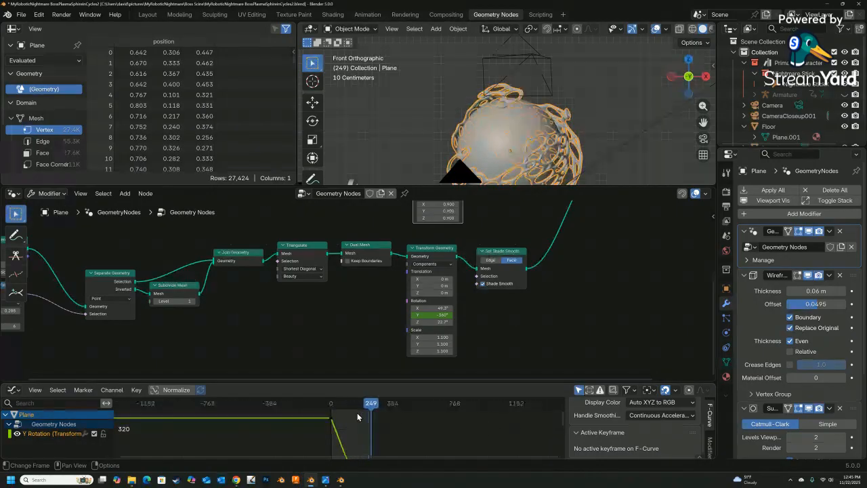
{"action": "scroll", "coordinate": [357, 413], "scroll_direction": "up", "scroll_amount": 6}
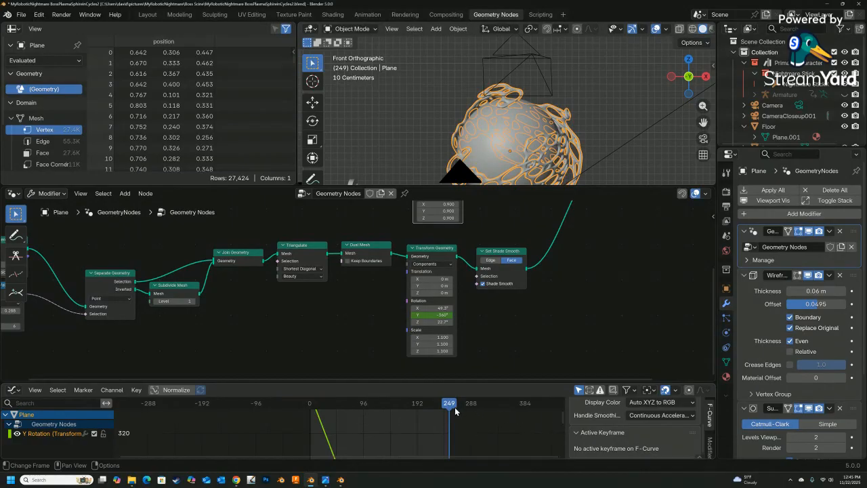
{"action": "left_click_drag", "start_coordinate": [451, 405], "coordinate": [451, 407]}
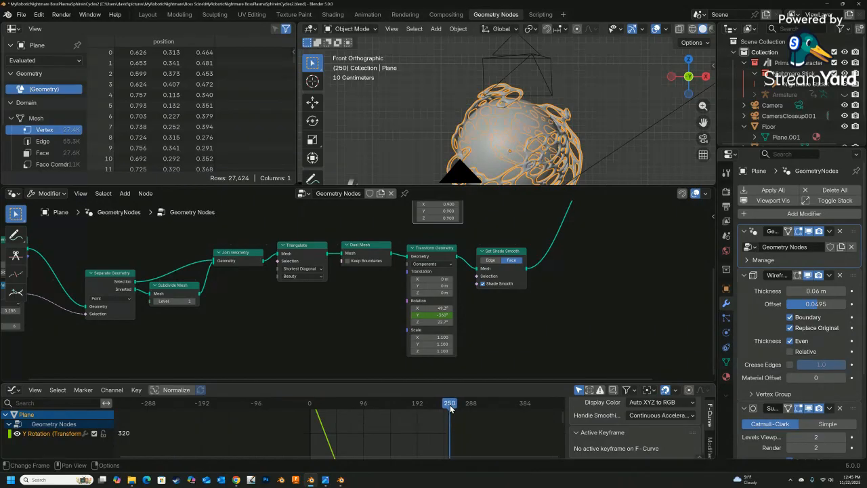
{"action": "left_click", "coordinate": [437, 316]}
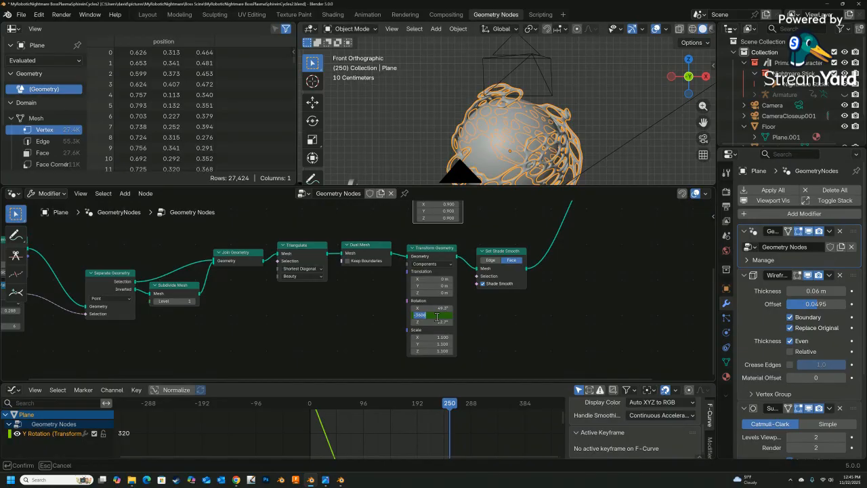
{"action": "type", "text": "0"}
{"action": "key", "text": "Return"}
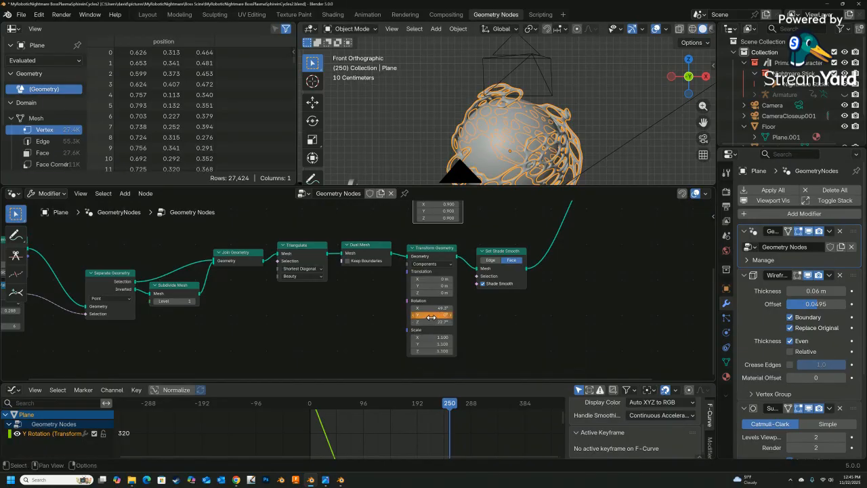
{"action": "right_click", "coordinate": [432, 323]}
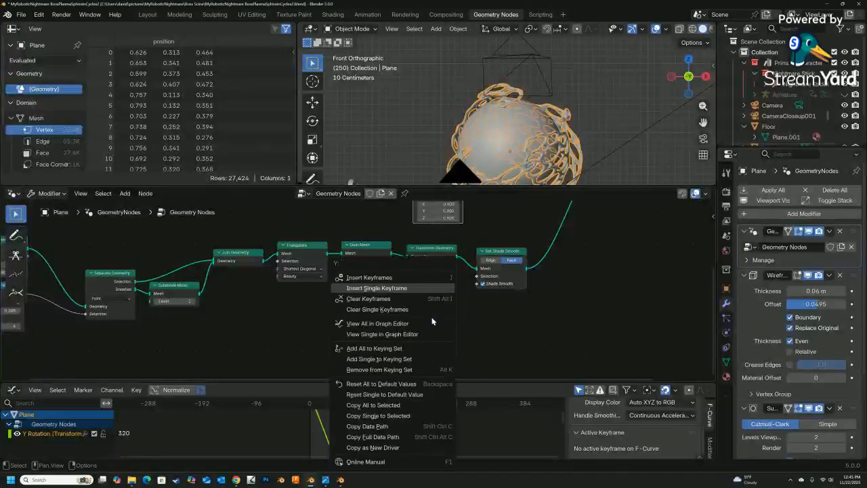
{"action": "left_click", "coordinate": [376, 288]}
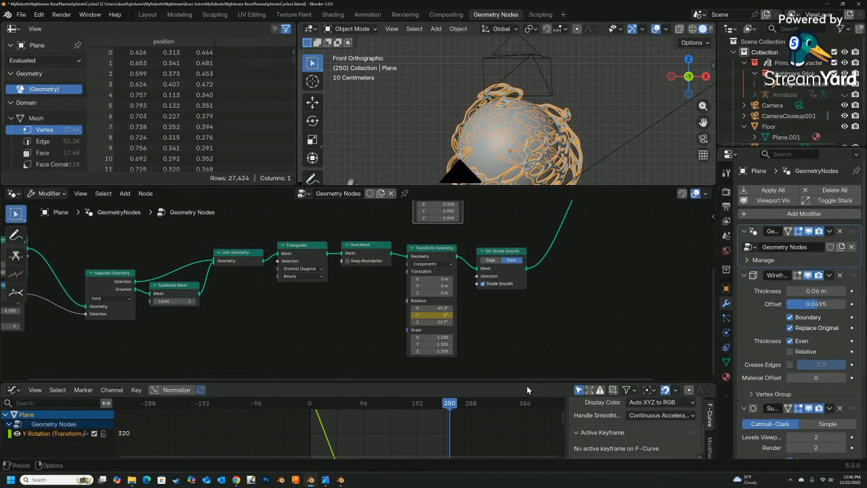
Enlarge the Graph Editor to inspect the Y Rotation curve between frames 0 and 250, and shrink the editor again.
{"action": "left_click_drag", "start_coordinate": [530, 381], "coordinate": [530, 308]}
{"action": "mouse_move", "coordinate": [560, 343]}
{"action": "left_mouse_down"}
{"action": "mouse_move", "coordinate": [560, 359]}
{"action": "mouse_move", "coordinate": [561, 337]}
{"action": "left_mouse_up"}
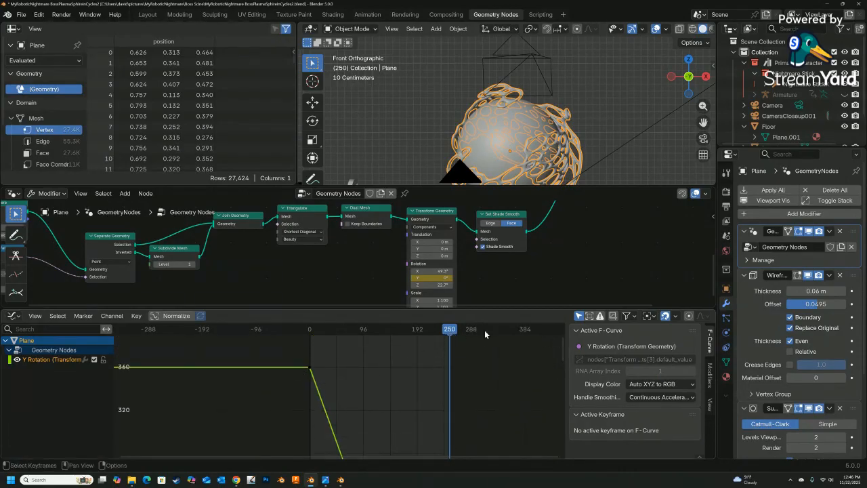
{"action": "mouse_move", "coordinate": [560, 340]}
{"action": "left_mouse_down"}
{"action": "mouse_move", "coordinate": [548, 469]}
{"action": "mouse_move", "coordinate": [564, 343]}
{"action": "mouse_move", "coordinate": [550, 355]}
{"action": "left_mouse_up"}
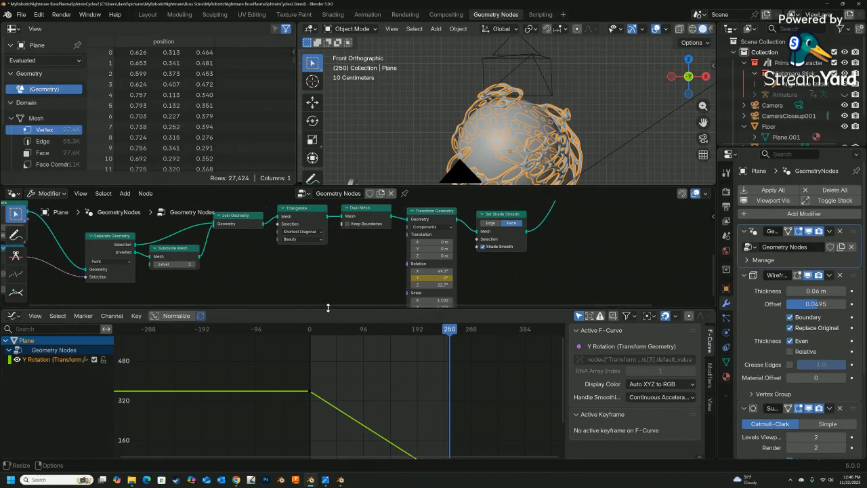
{"action": "left_click_drag", "start_coordinate": [329, 307], "coordinate": [339, 366]}
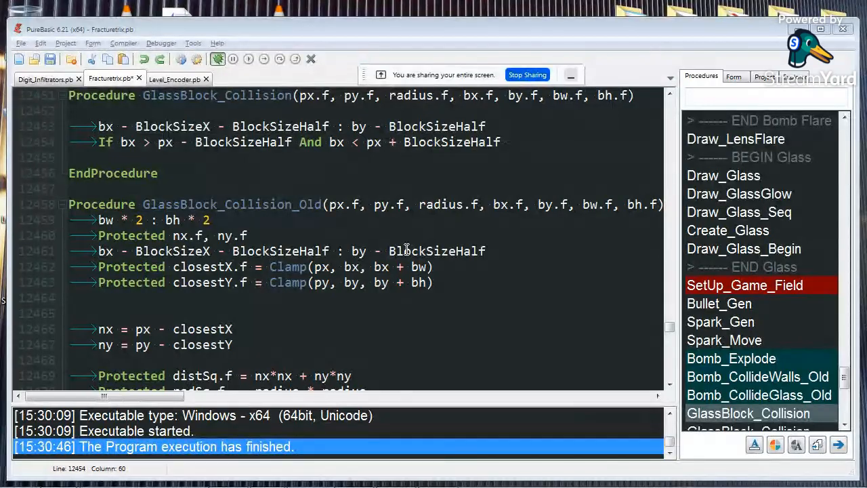
Bring up the Levels_Raw folder window over PureBasic, go up to its parent folder __Fracturetrix, and reposition the window.
{"action": "mouse_move", "coordinate": [231, 473]}
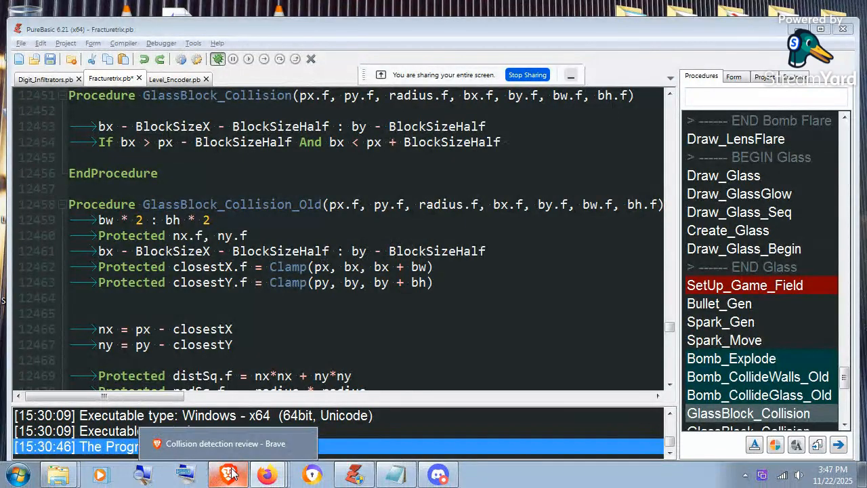
{"action": "mouse_move", "coordinate": [63, 478]}
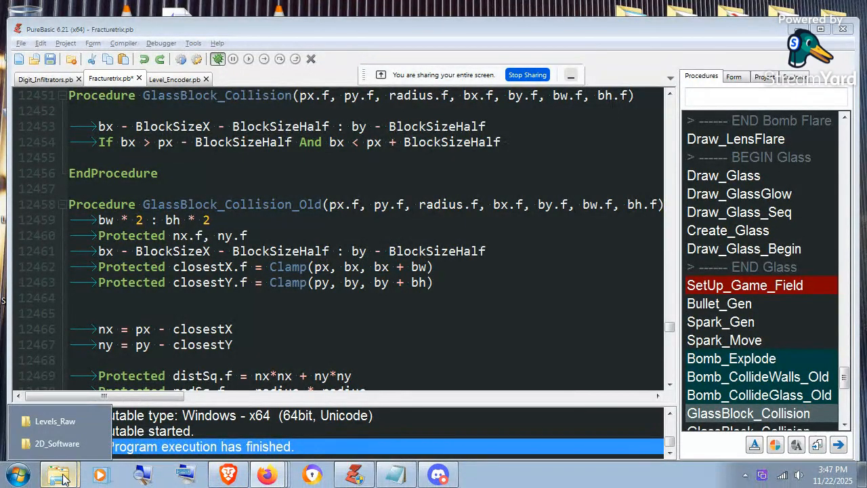
{"action": "left_click", "coordinate": [51, 421]}
{"action": "left_click", "coordinate": [321, 97]}
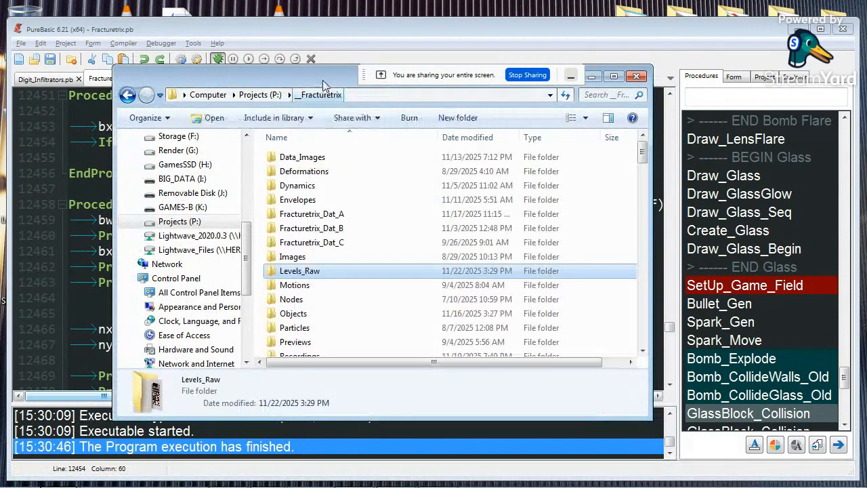
{"action": "left_click_drag", "start_coordinate": [324, 76], "coordinate": [278, 119]}
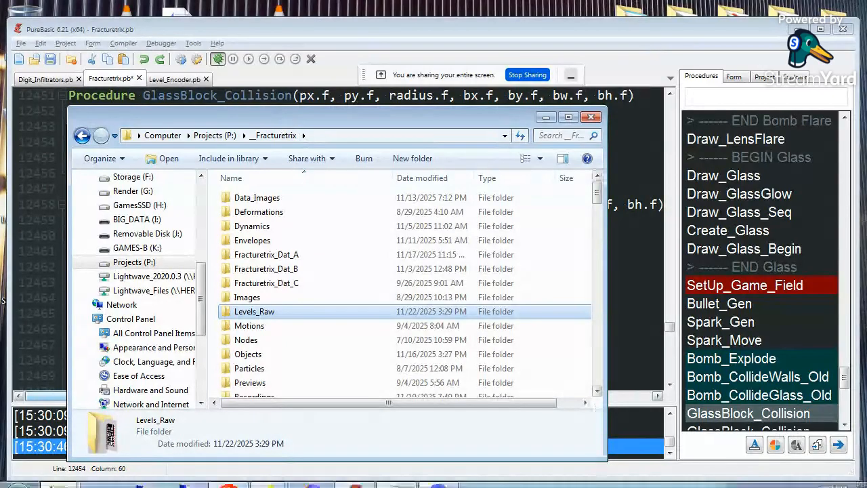
Adjust the system volume and move the __Fracturetrix folder window down to uncover the GlassBlock_Collision code.
{"action": "left_click", "coordinate": [801, 481]}
{"action": "left_click_drag", "start_coordinate": [798, 372], "coordinate": [798, 368]}
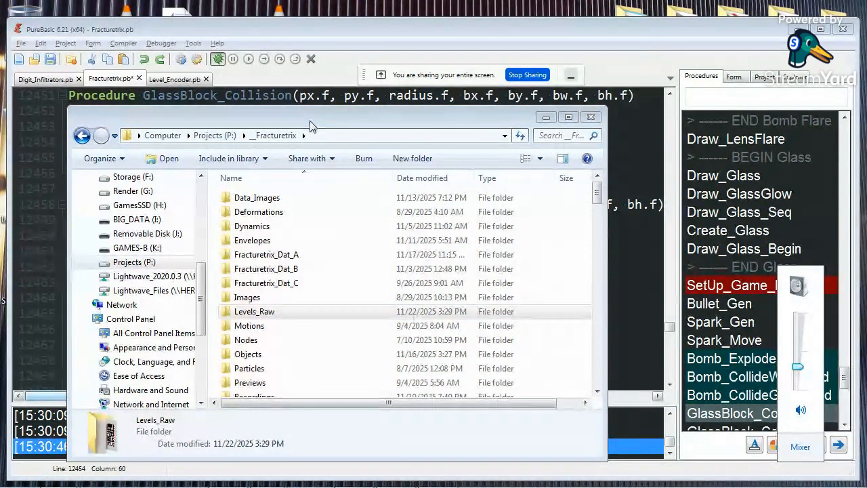
{"action": "left_click_drag", "start_coordinate": [297, 107], "coordinate": [321, 187]}
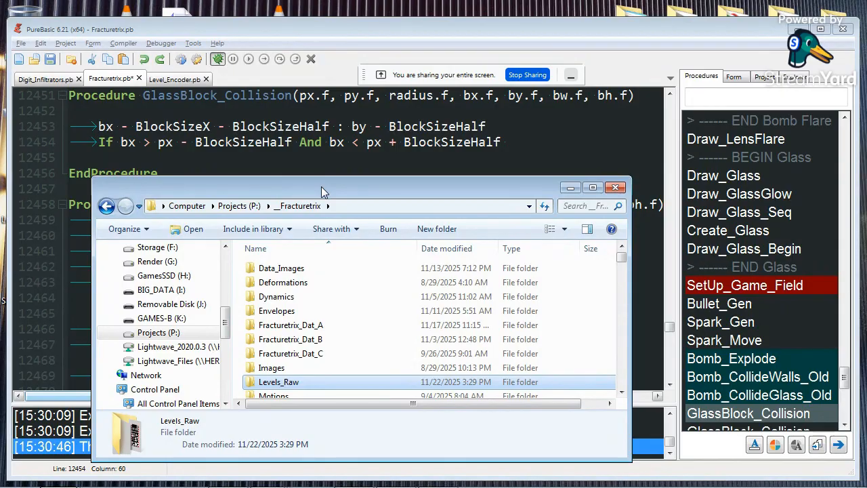
Try twice to compile and run Fracturetrix.pb in PureBasic, dismissing the compiler dialog each time.
{"action": "left_click", "coordinate": [181, 60]}
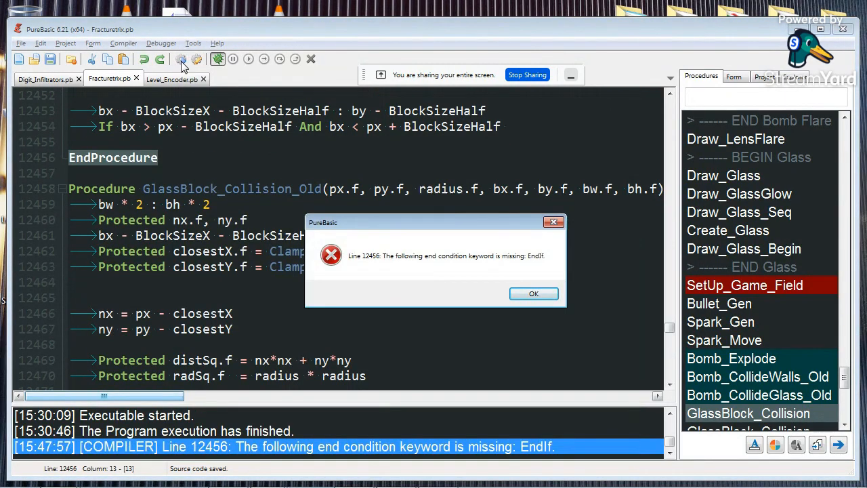
{"action": "left_click", "coordinate": [534, 294]}
{"action": "scroll", "coordinate": [220, 244], "scroll_direction": "up", "scroll_amount": 2}
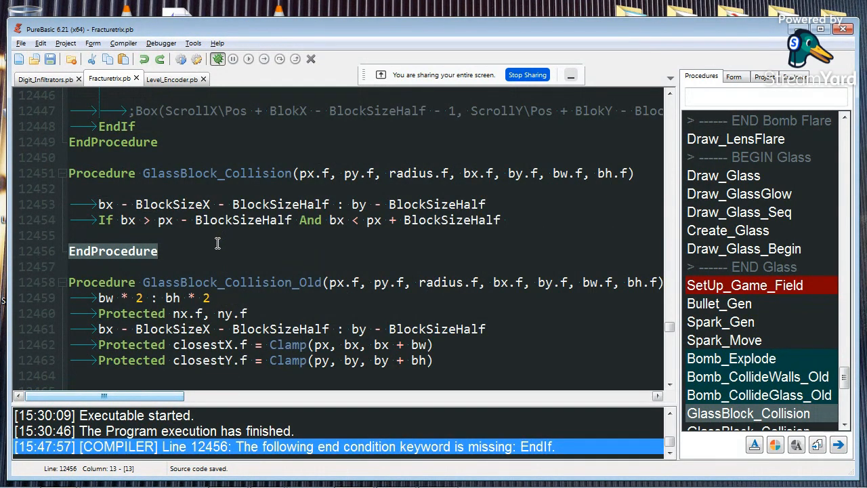
{"action": "left_click", "coordinate": [190, 247]}
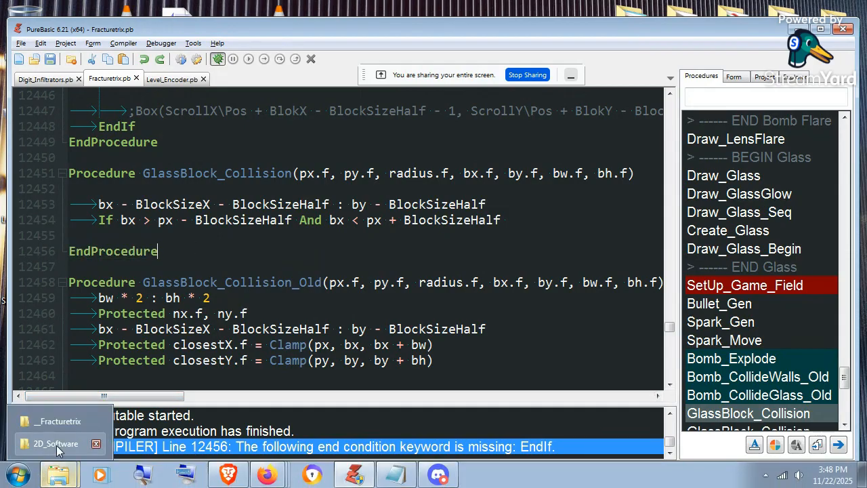
{"action": "left_click", "coordinate": [180, 59]}
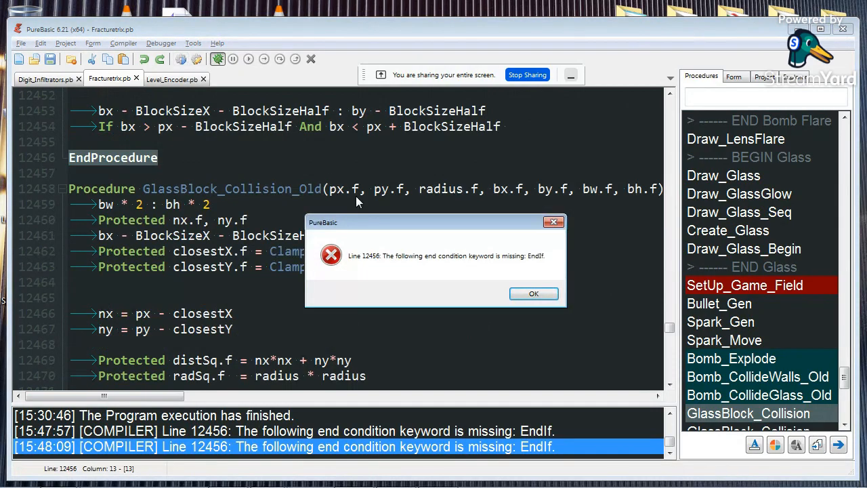
{"action": "left_click", "coordinate": [526, 296]}
Comment out the unfinished If condition on line 12454 of GlassBlock_Collision and save the source file.
{"action": "left_click", "coordinate": [538, 127]}
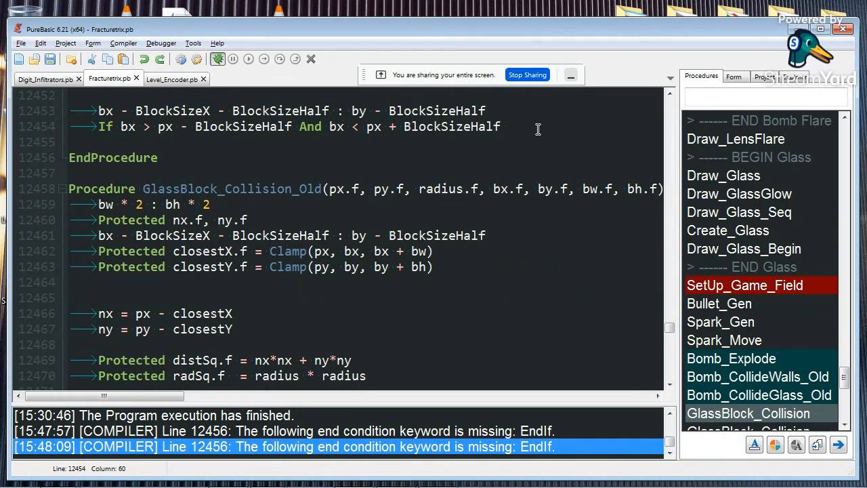
{"action": "left_click", "coordinate": [97, 129]}
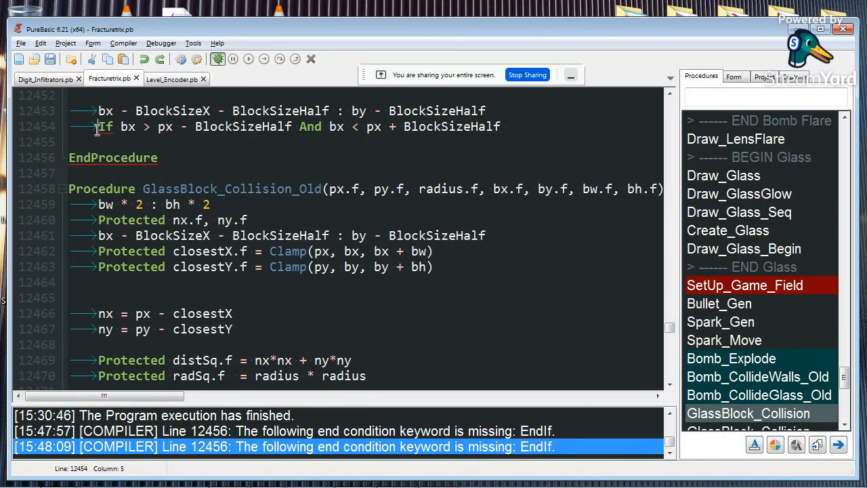
{"action": "type", "text": ";"}
{"action": "left_click", "coordinate": [51, 59]}
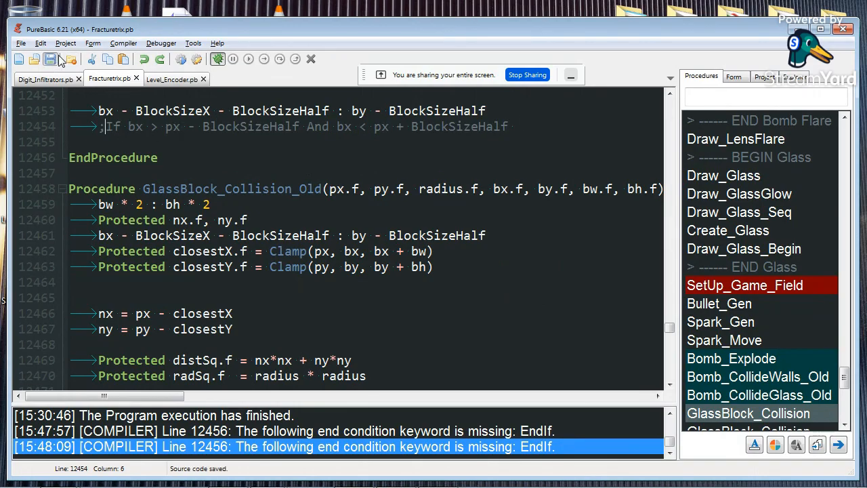
Compile and run Fracturetrix in the 1280x720 Window display mode, and minimize the Debug Output window covering the game.
{"action": "left_click", "coordinate": [181, 60]}
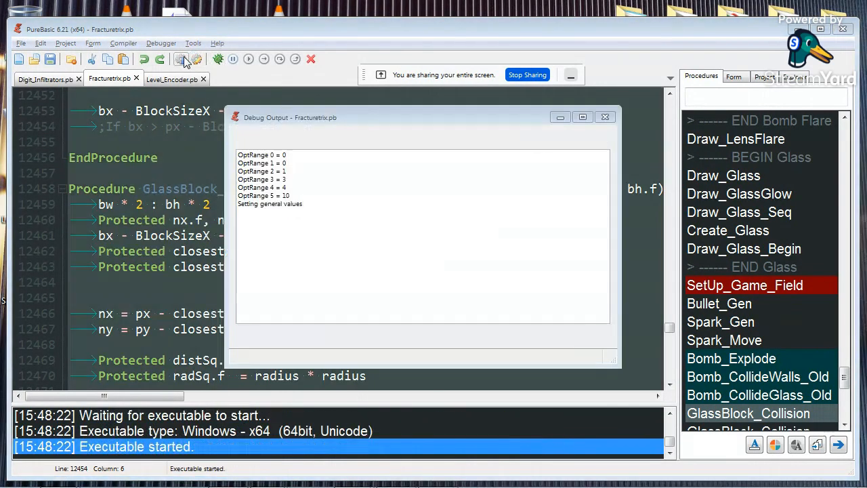
{"action": "key", "text": "Down"}
{"action": "key", "text": "Down"}
{"action": "key", "text": "Down"}
{"action": "key", "text": "Down"}
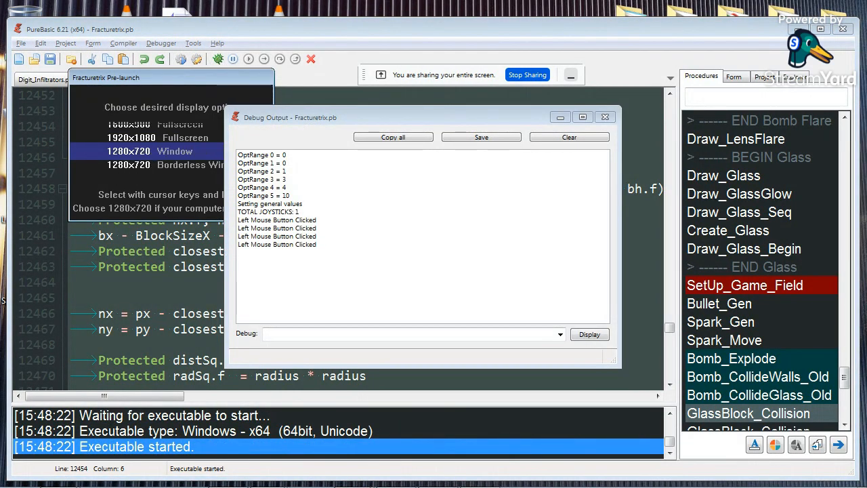
{"action": "key", "text": "Return"}
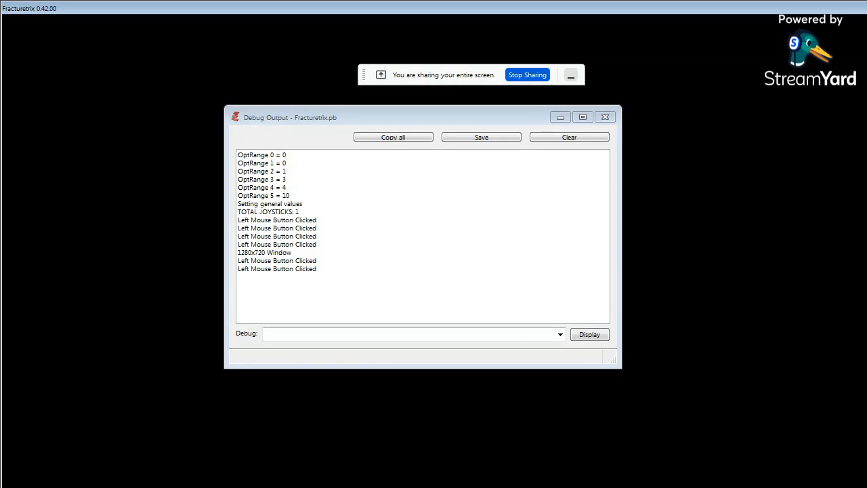
{"action": "left_click", "coordinate": [528, 85]}
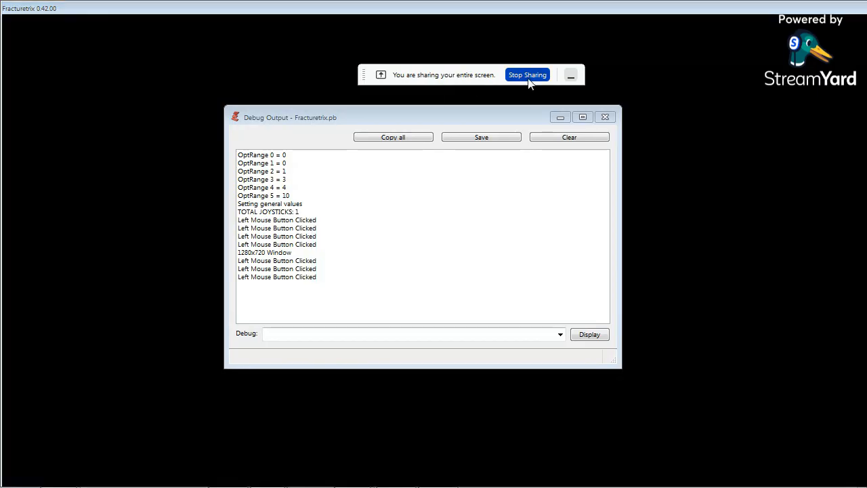
{"action": "left_click", "coordinate": [559, 118]}
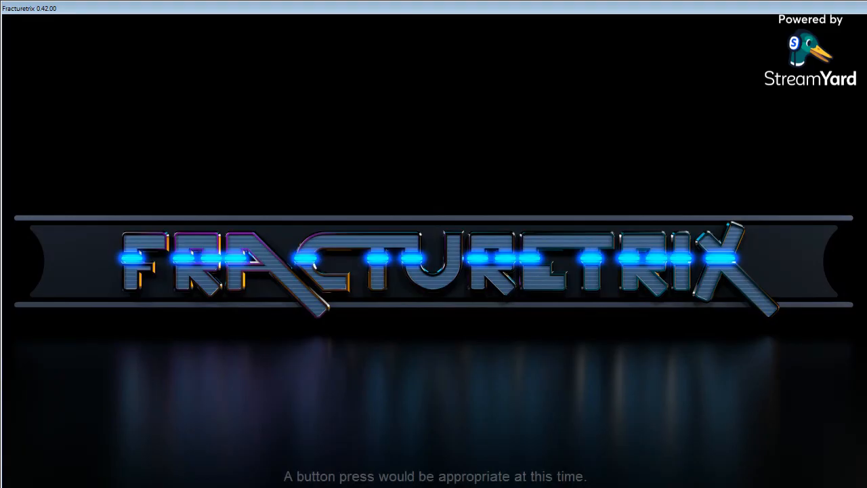
Enter the game's level selection, browse to level 03 and back to the first level, and playtest that level.
{"action": "key", "text": "Return"}
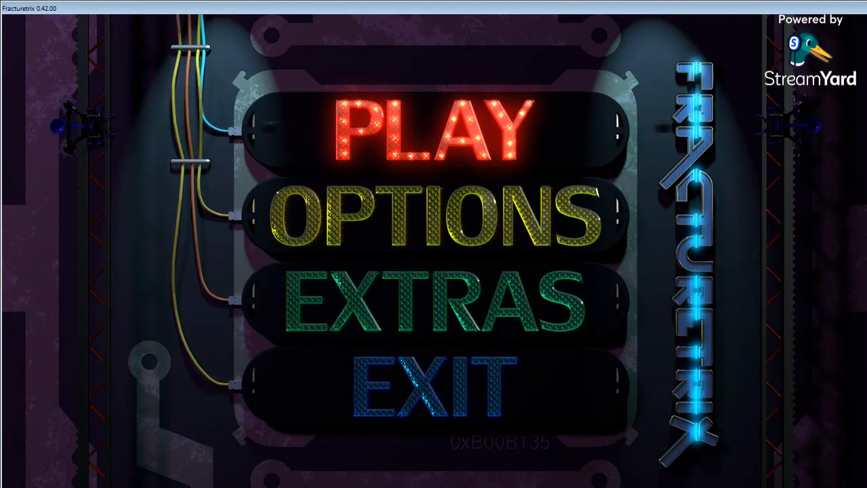
{"action": "key", "text": "Return"}
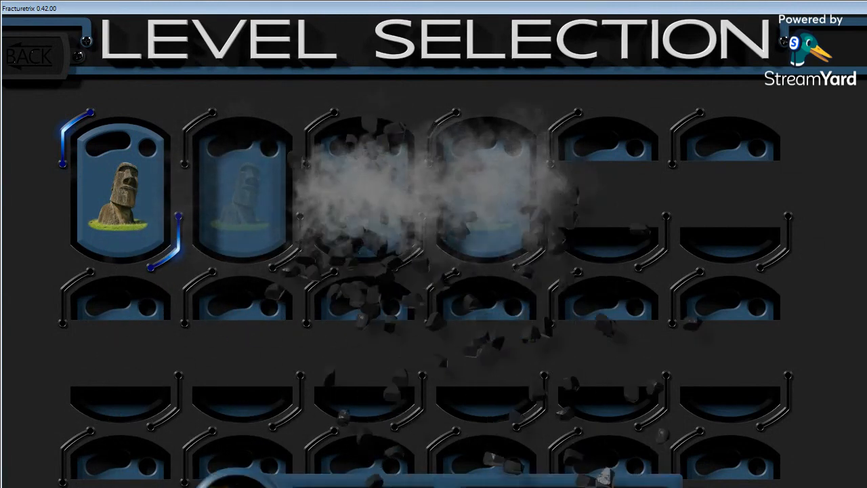
{"action": "key", "text": "Right"}
{"action": "key", "text": "Right"}
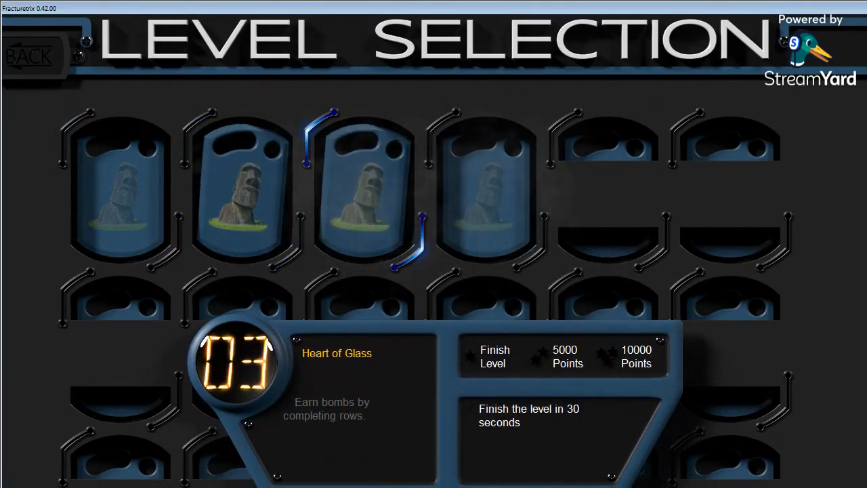
{"action": "key", "text": "Left"}
{"action": "key", "text": "Left"}
{"action": "key", "text": "Return"}
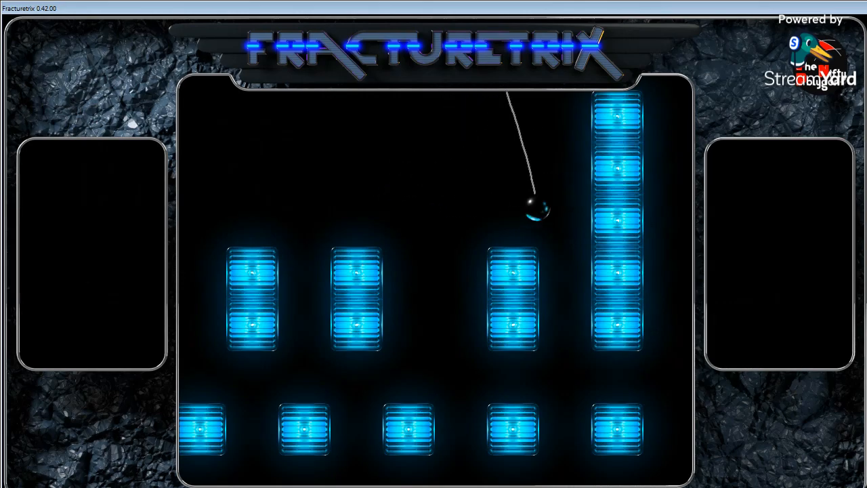
{"action": "key", "text": "space"}
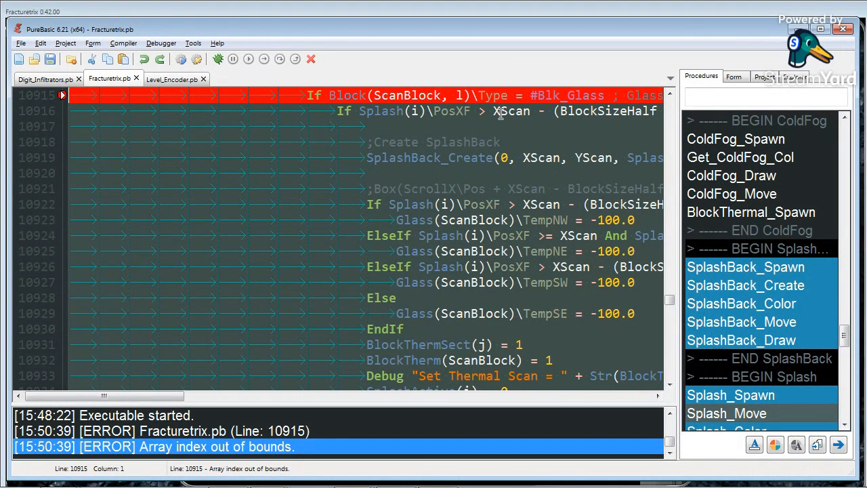
Review the Splash_Move code above the error on line 10915 and kill the running program.
{"action": "left_click_drag", "start_coordinate": [671, 303], "coordinate": [671, 302]}
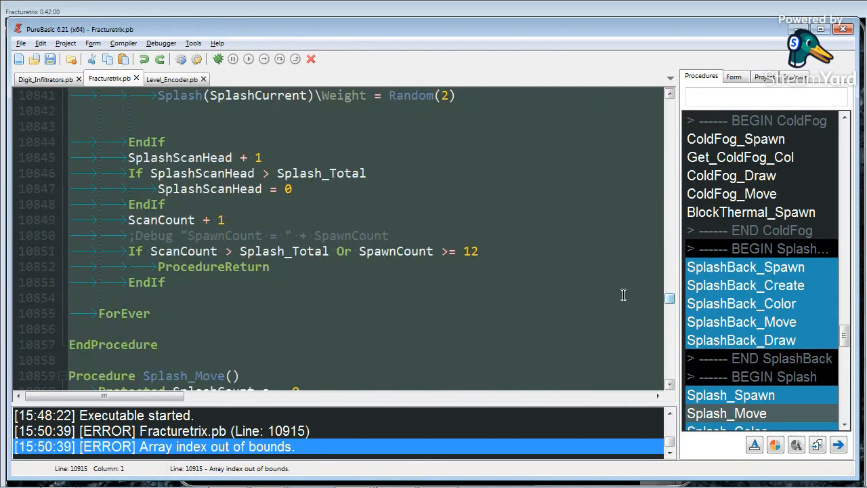
{"action": "scroll", "coordinate": [535, 233], "scroll_direction": "down", "scroll_amount": 10}
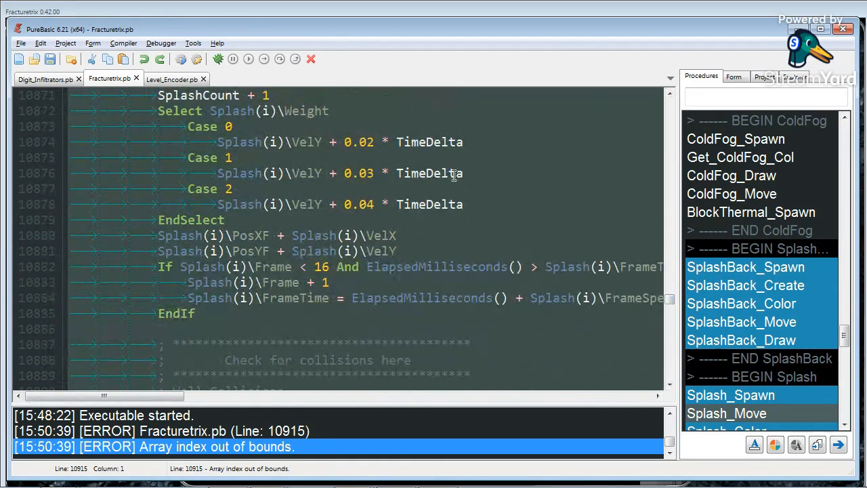
{"action": "left_click", "coordinate": [311, 59]}
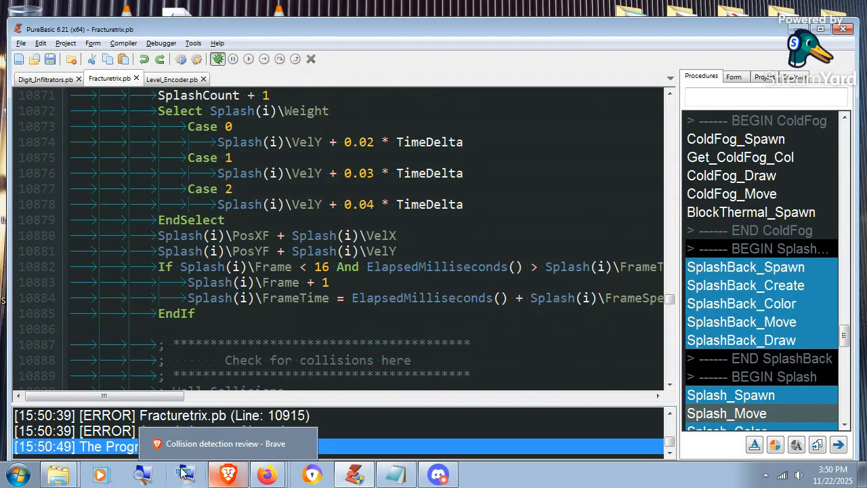
Bring up the __Fracturetrix folder window and open its Recordings folder.
{"action": "mouse_move", "coordinate": [58, 474]}
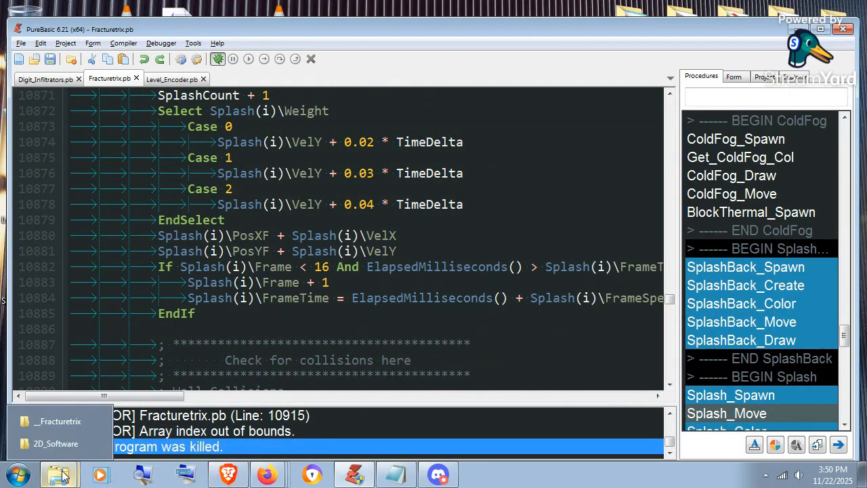
{"action": "left_click", "coordinate": [58, 422]}
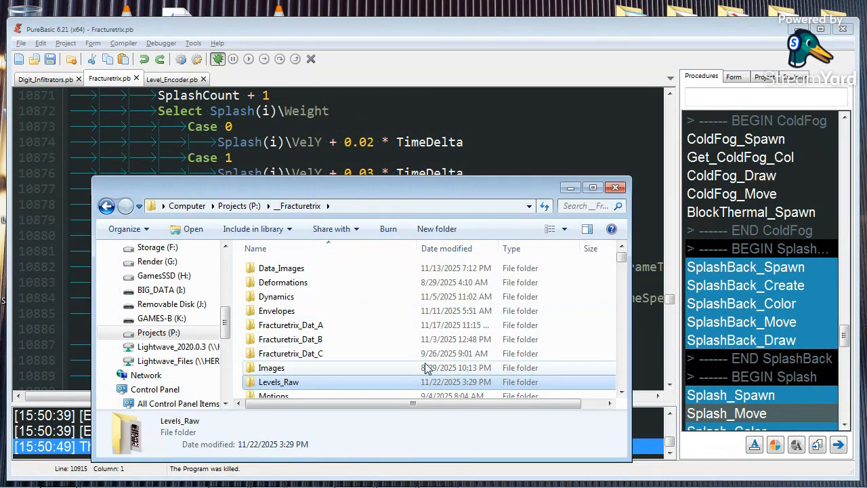
{"action": "left_click_drag", "start_coordinate": [622, 263], "coordinate": [622, 274]}
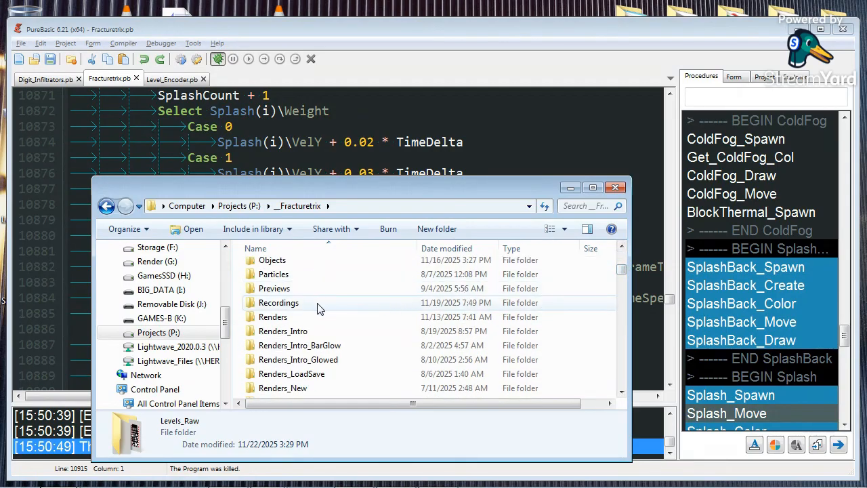
{"action": "double_click", "coordinate": [292, 306]}
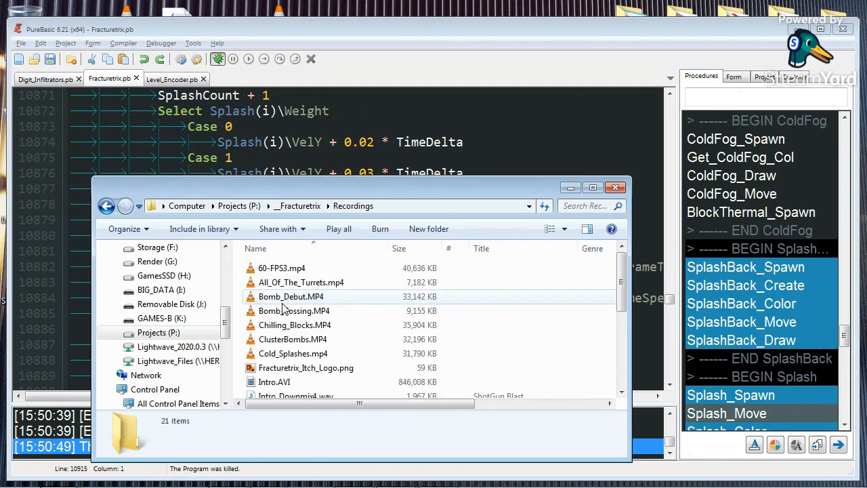
Find ScreenRecorderProject2.mov in the Recordings folder, watch it full screen, and close the player.
{"action": "scroll", "coordinate": [315, 318], "scroll_direction": "down", "scroll_amount": 1}
{"action": "scroll", "coordinate": [315, 318], "scroll_direction": "down", "scroll_amount": 1}
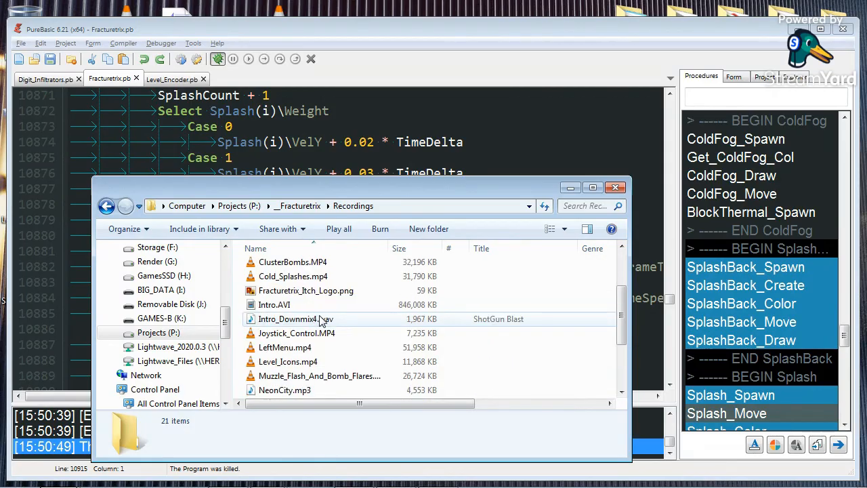
{"action": "scroll", "coordinate": [323, 321], "scroll_direction": "down", "scroll_amount": 1}
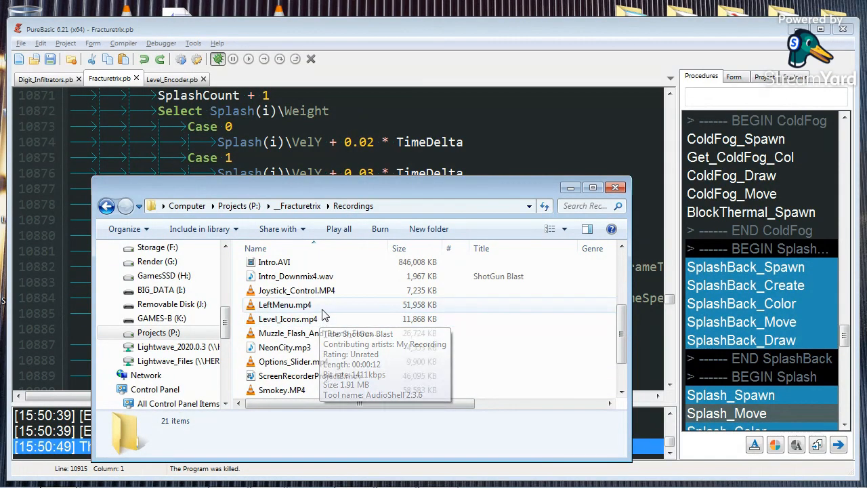
{"action": "scroll", "coordinate": [324, 316], "scroll_direction": "up", "scroll_amount": 1}
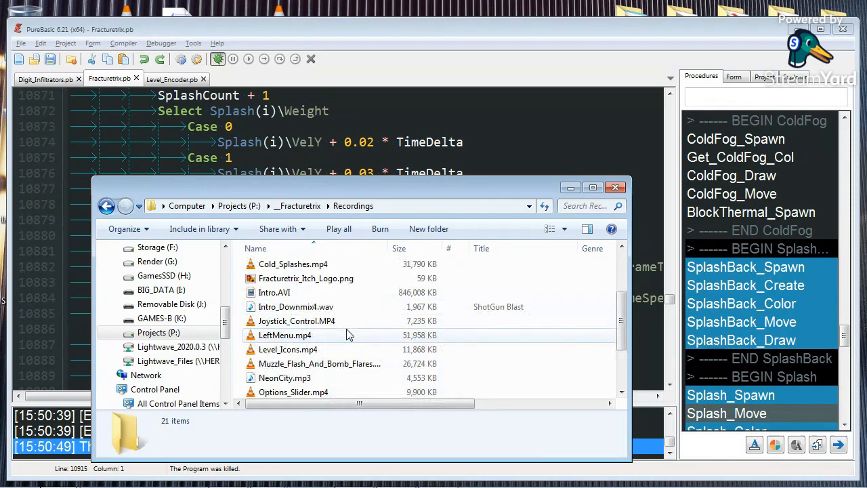
{"action": "scroll", "coordinate": [343, 333], "scroll_direction": "down", "scroll_amount": 2}
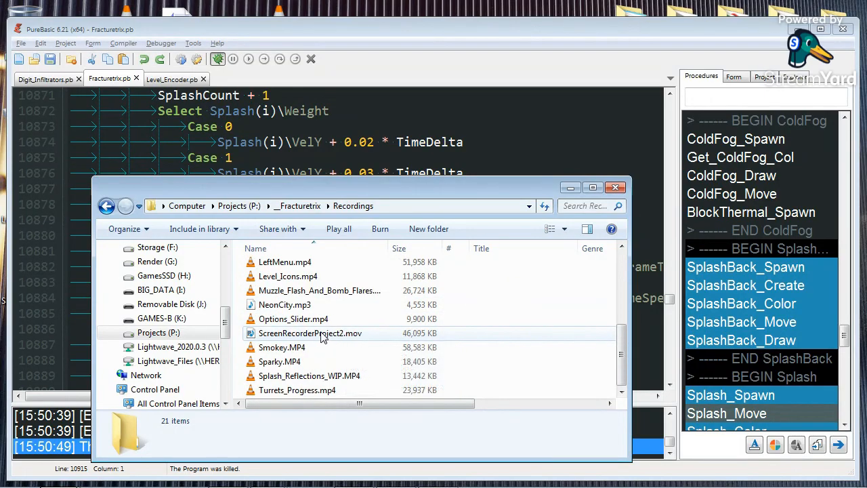
{"action": "double_click", "coordinate": [323, 334]}
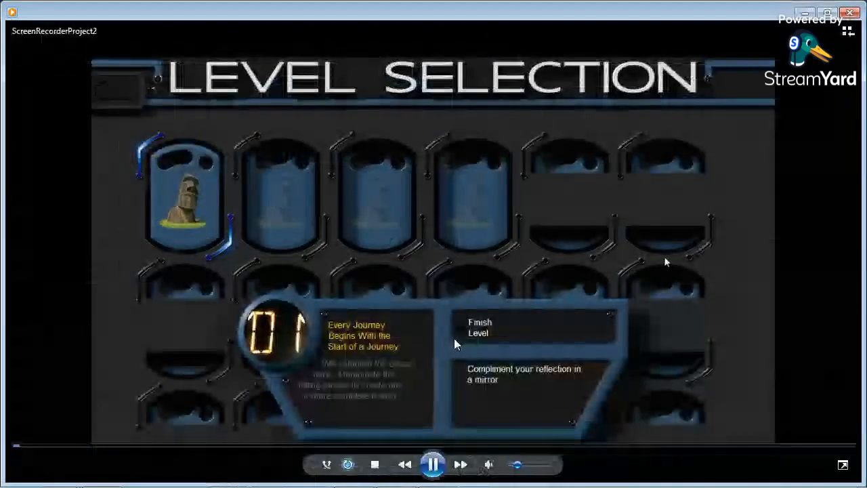
{"action": "left_click", "coordinate": [844, 465]}
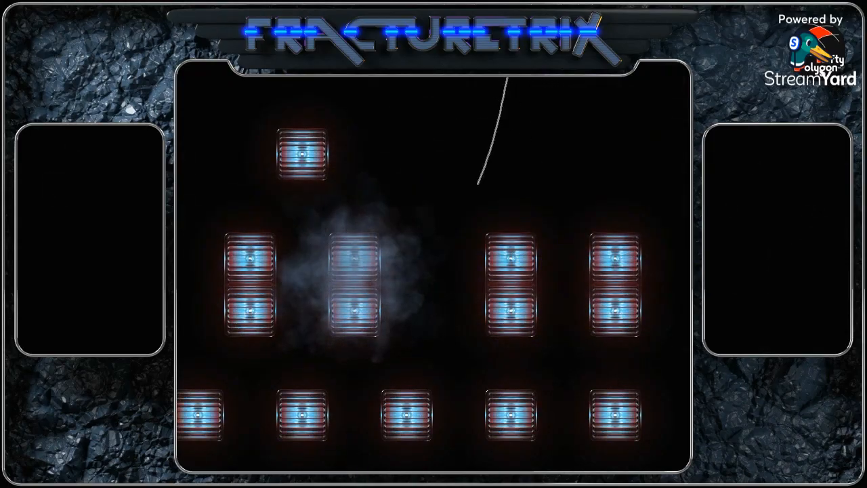
{"action": "key", "text": "Escape"}
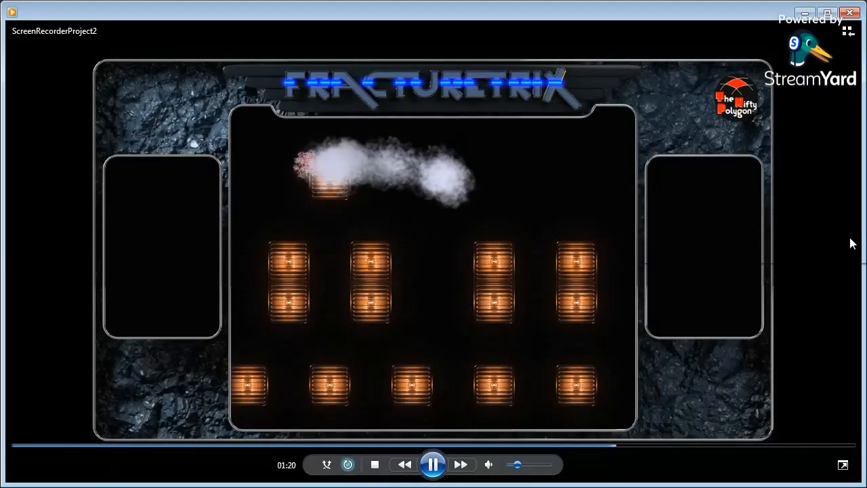
{"action": "left_click", "coordinate": [850, 12]}
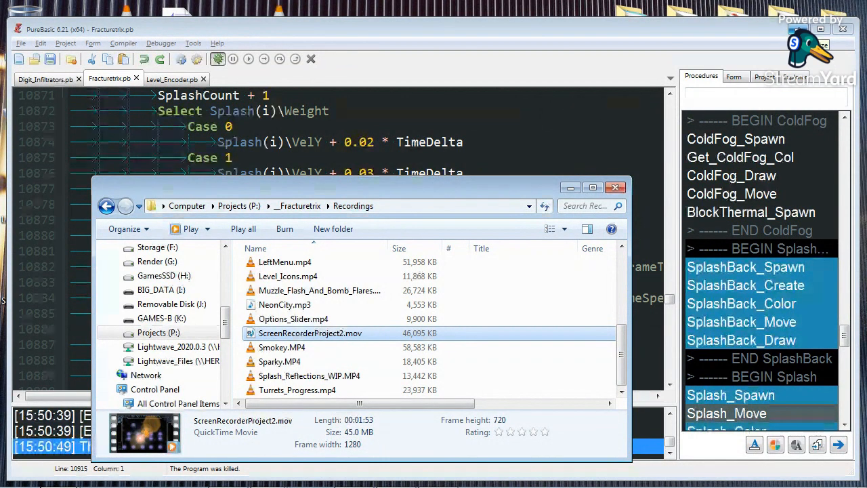
Minimize PureBasic, open the Misc_Files folder from the desktop, and reposition its window.
{"action": "left_click", "coordinate": [802, 30]}
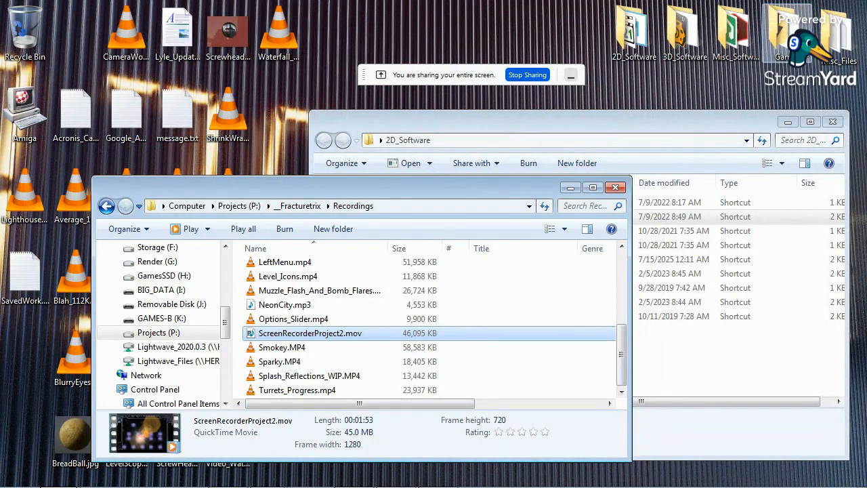
{"action": "double_click", "coordinate": [837, 39]}
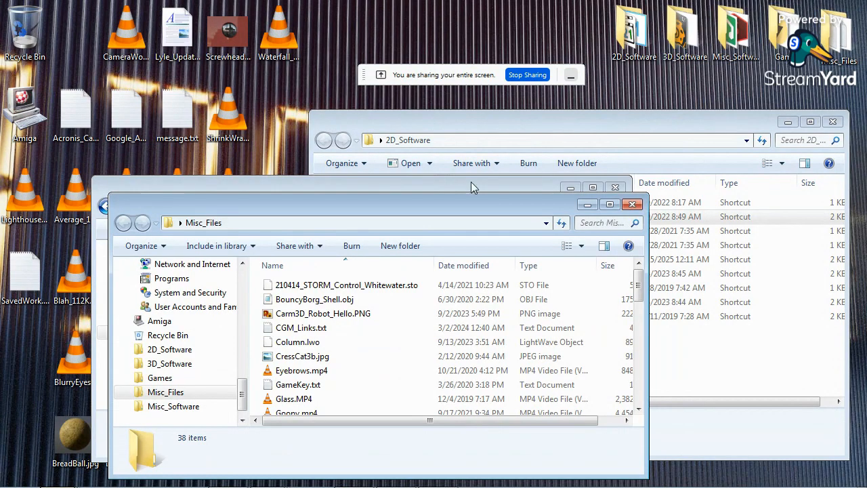
{"action": "left_click_drag", "start_coordinate": [421, 208], "coordinate": [339, 209]}
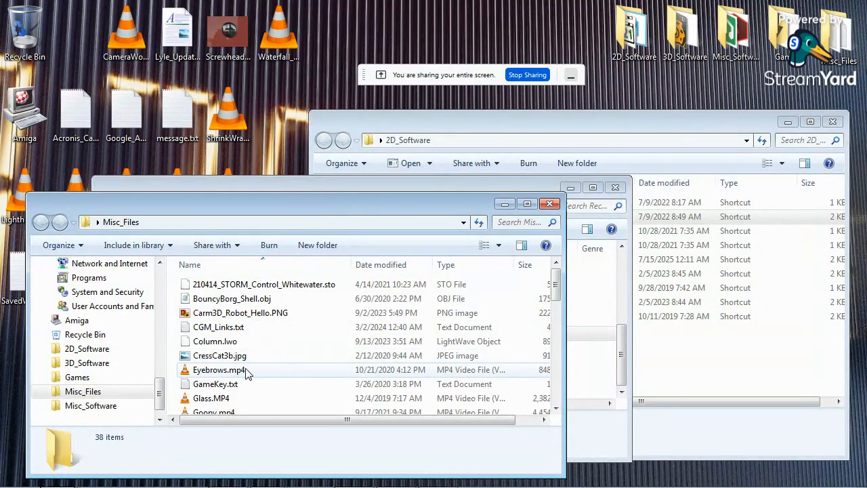
Open CressCat3b.jpg from Misc_Files and resize the viewer window around the cat head render.
{"action": "double_click", "coordinate": [224, 356]}
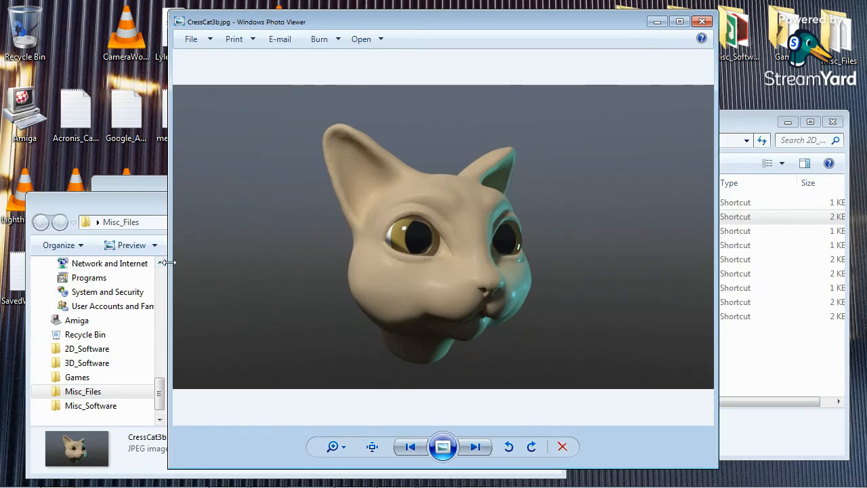
{"action": "left_click_drag", "start_coordinate": [168, 263], "coordinate": [41, 266]}
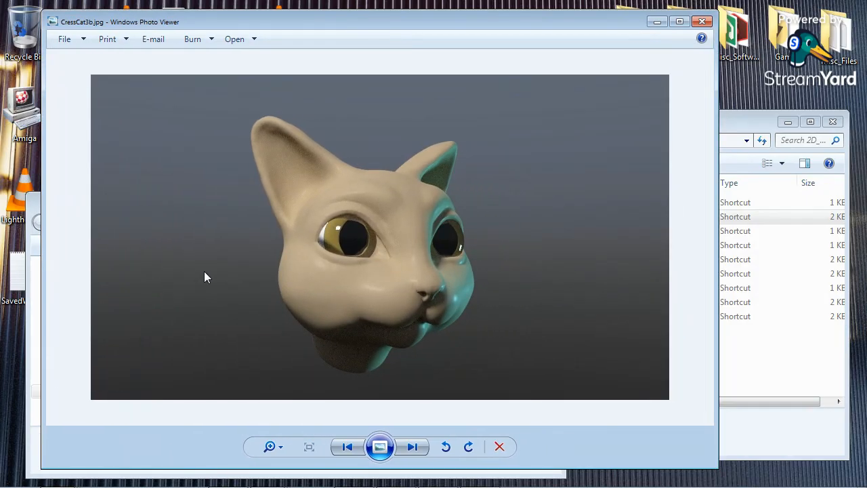
{"action": "left_click_drag", "start_coordinate": [718, 469], "coordinate": [837, 484]}
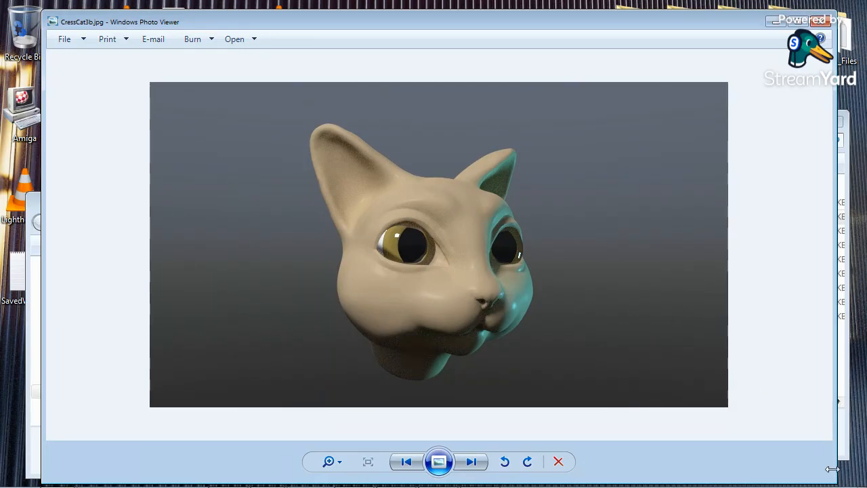
{"action": "left_click_drag", "start_coordinate": [832, 477], "coordinate": [771, 477]}
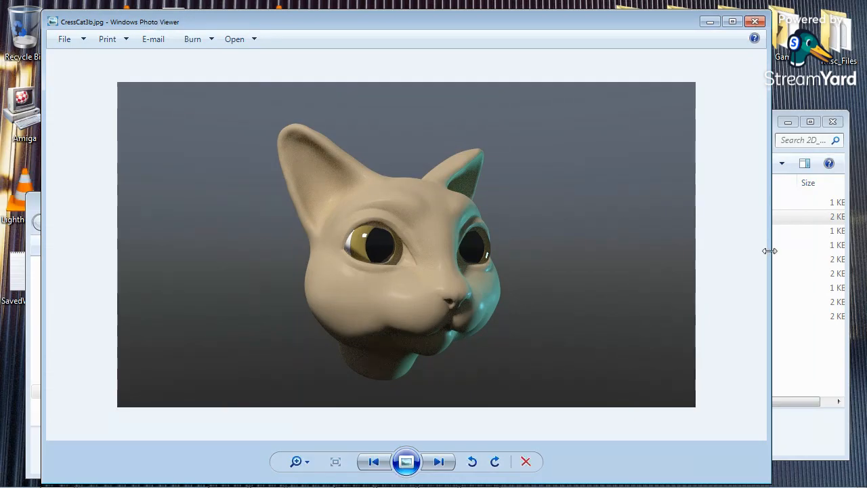
{"action": "left_click_drag", "start_coordinate": [771, 248], "coordinate": [669, 262]}
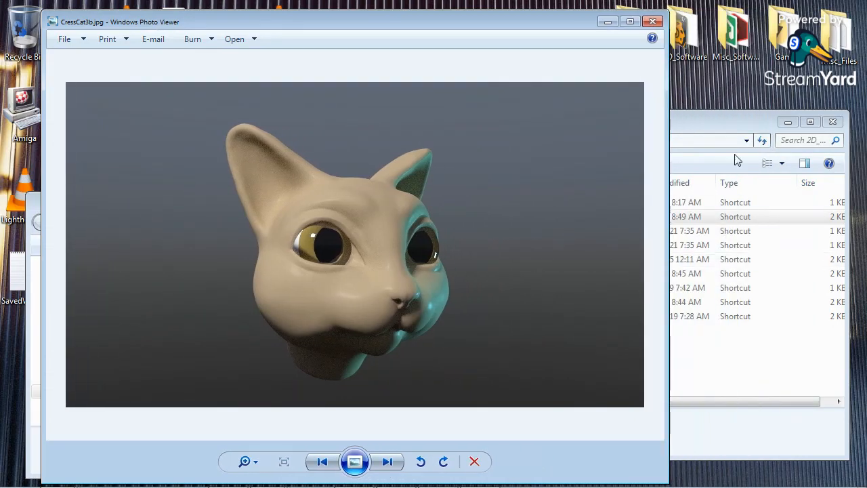
Bring the 2D_Software folder window to the front and close it.
{"action": "left_click", "coordinate": [731, 126]}
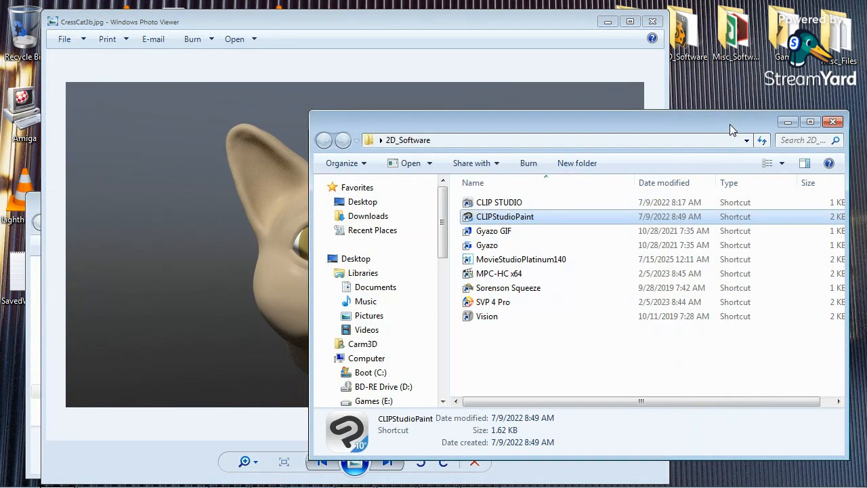
{"action": "left_click", "coordinate": [833, 122]}
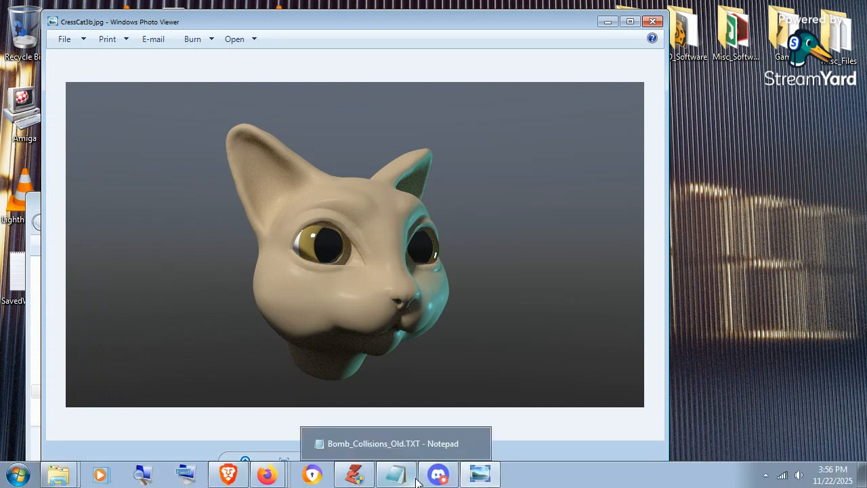
{"action": "mouse_move", "coordinate": [422, 479]}
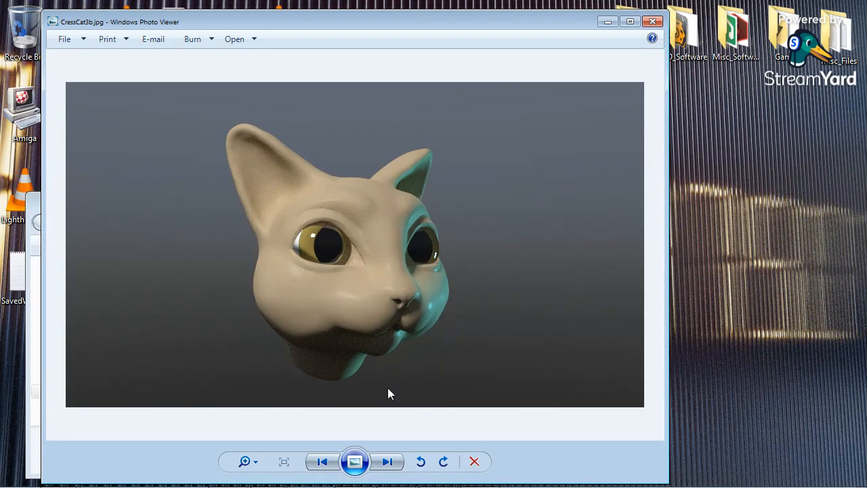
{"action": "left_click_drag", "start_coordinate": [866, 40], "coordinate": [106, 19]}
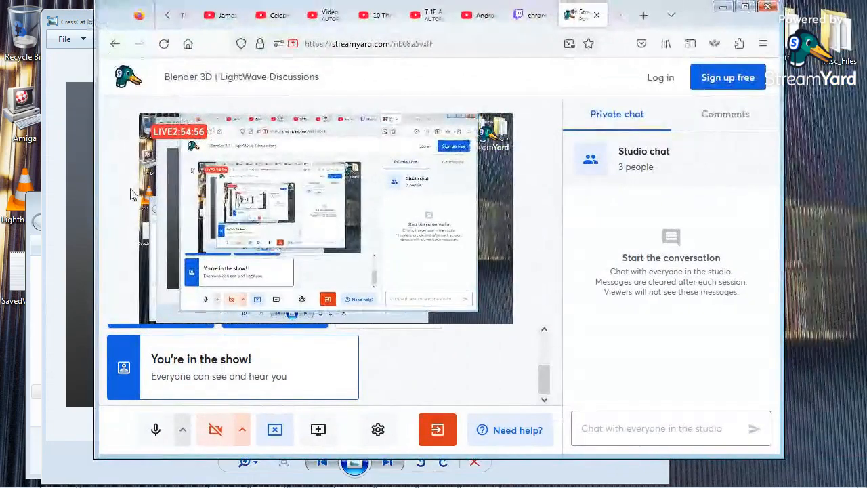
{"action": "mouse_move", "coordinate": [274, 476]}
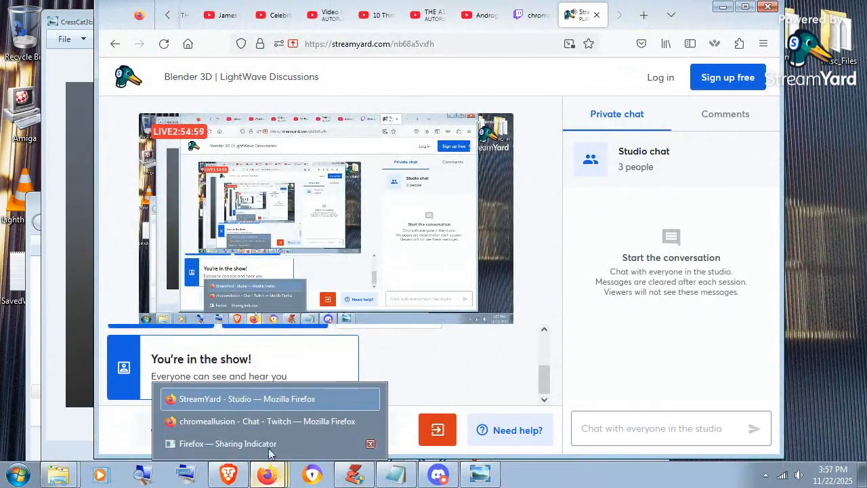
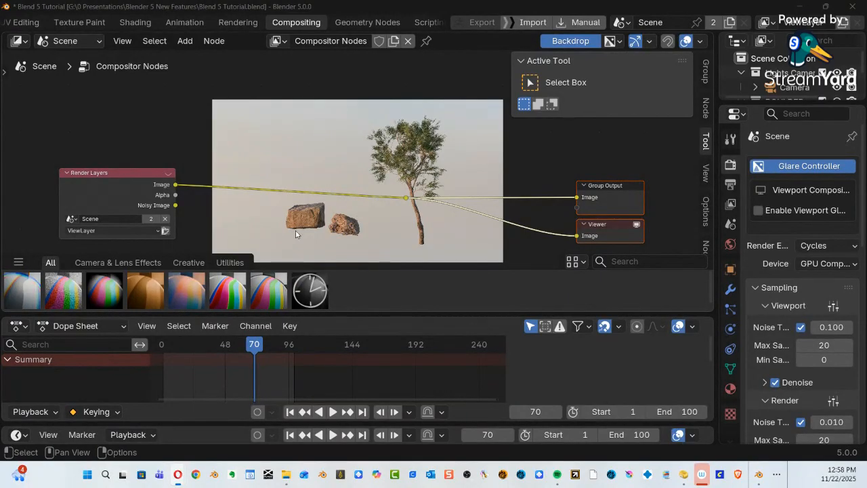
Open the Modeling workspace and switch the tree from Edit Mode to Object Mode.
{"action": "mouse_move", "coordinate": [374, 202]}
{"action": "middle_mouse_down"}
{"action": "mouse_move", "coordinate": [332, 188]}
{"action": "mouse_move", "coordinate": [361, 202]}
{"action": "middle_mouse_up"}
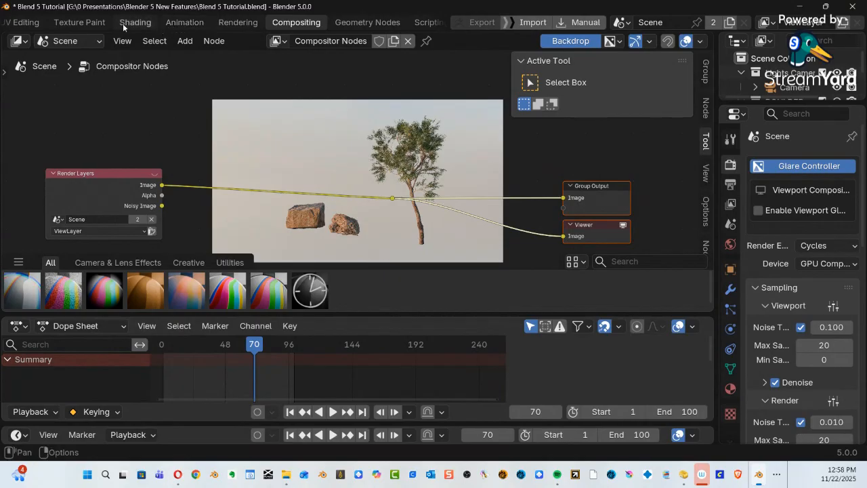
{"action": "scroll", "coordinate": [86, 26], "scroll_direction": "up", "scroll_amount": 8}
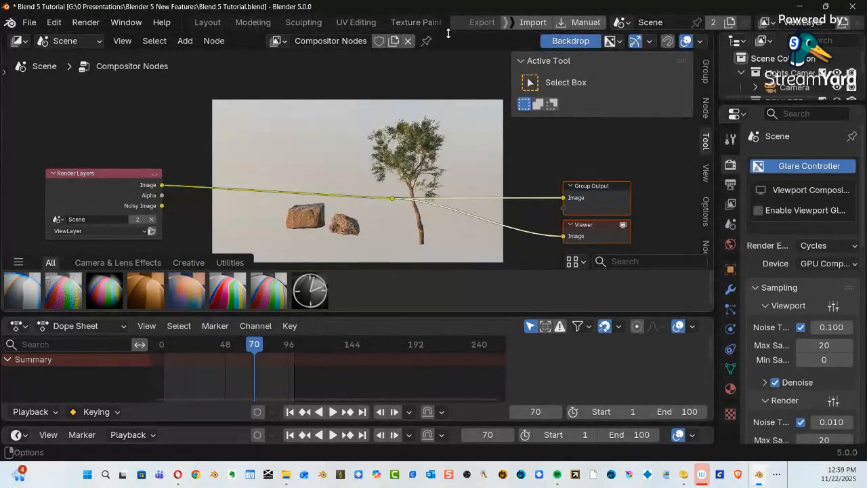
{"action": "left_click", "coordinate": [214, 29]}
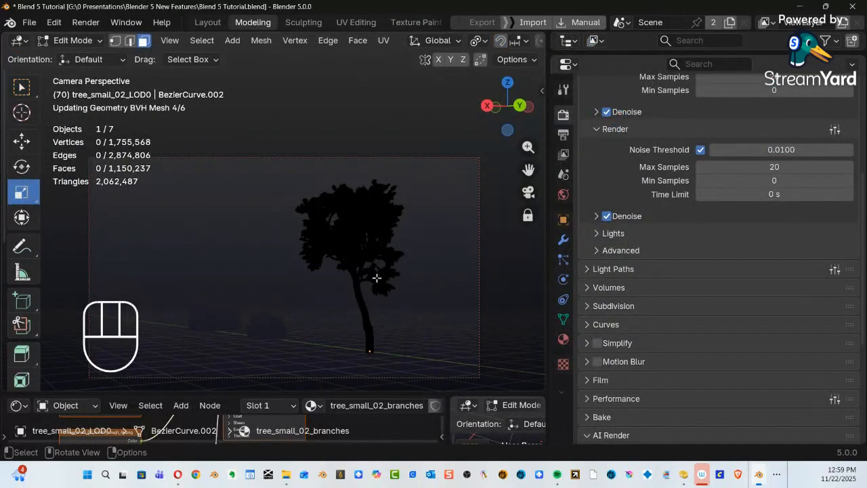
{"action": "middle_click_drag", "start_coordinate": [377, 277], "coordinate": [390, 262]}
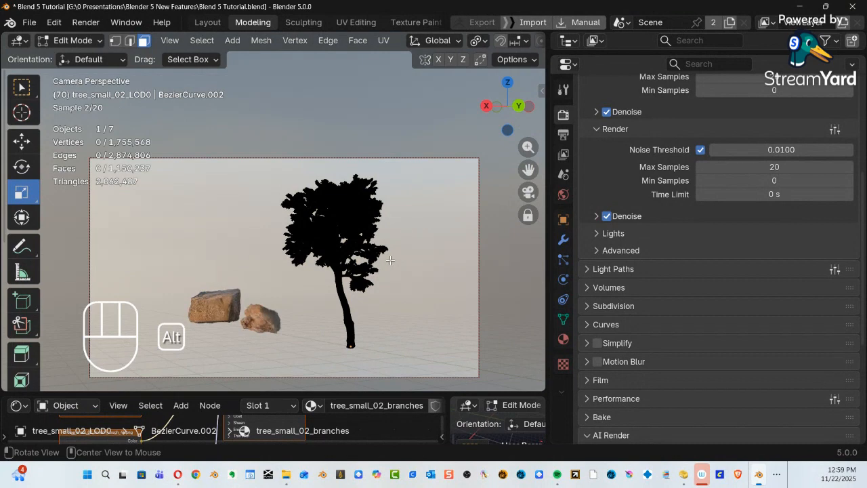
{"action": "middle_click_drag", "start_coordinate": [390, 261], "coordinate": [426, 267], "text": "alt"}
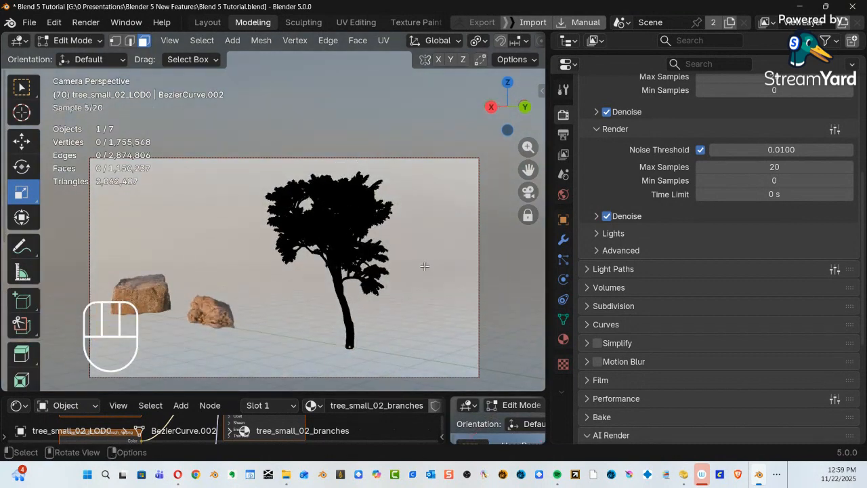
{"action": "key", "text": "Tab"}
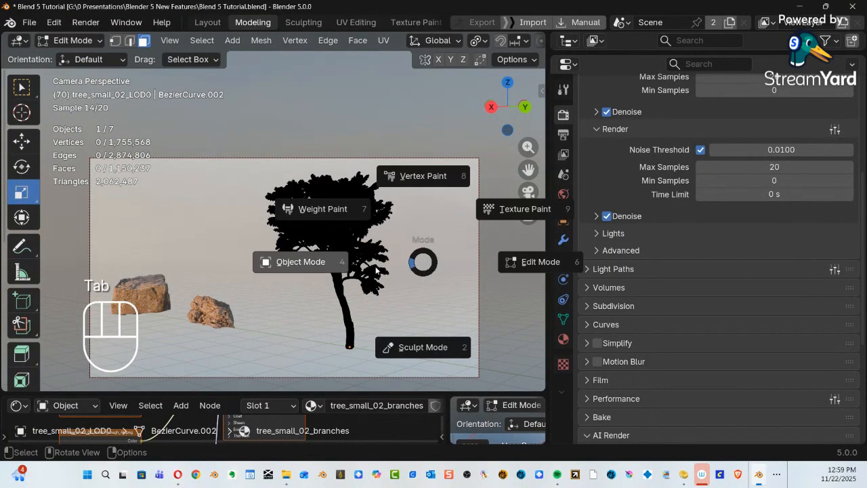
{"action": "left_click", "coordinate": [300, 264]}
{"action": "mouse_move", "coordinate": [326, 279]}
{"action": "middle_mouse_down", "text": "alt"}
{"action": "mouse_move", "coordinate": [304, 272]}
{"action": "mouse_move", "coordinate": [316, 272]}
{"action": "middle_mouse_up", "text": "alt"}
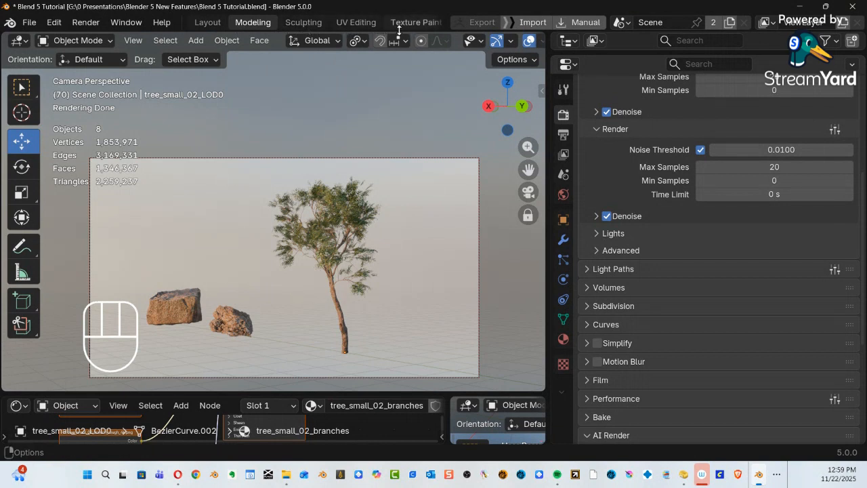
Return to the Compositing workspace and make the node editor area slightly shorter.
{"action": "middle_click_drag", "start_coordinate": [399, 26], "coordinate": [4, 51], "text": "alt"}
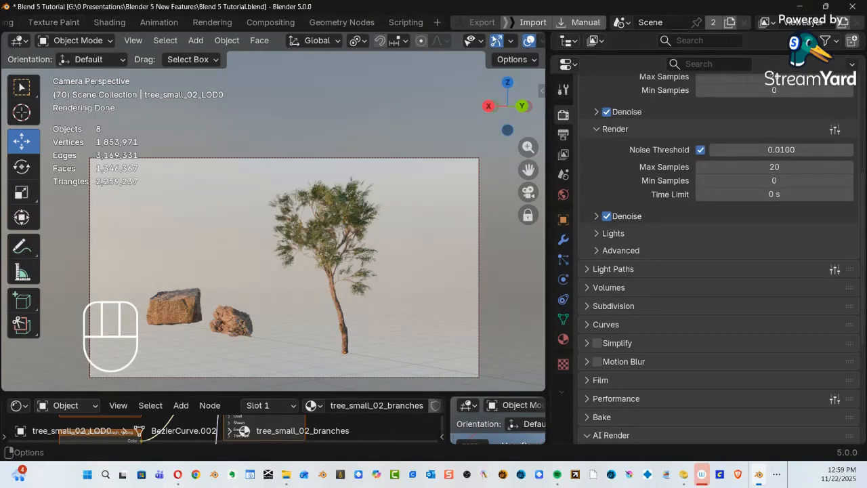
{"action": "left_click", "coordinate": [256, 25]}
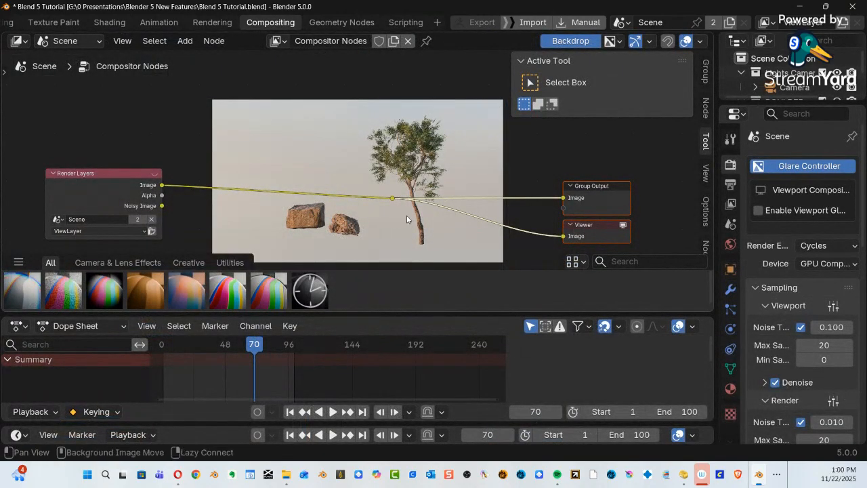
{"action": "middle_click_drag", "start_coordinate": [519, 241], "coordinate": [502, 243], "text": "ctrl"}
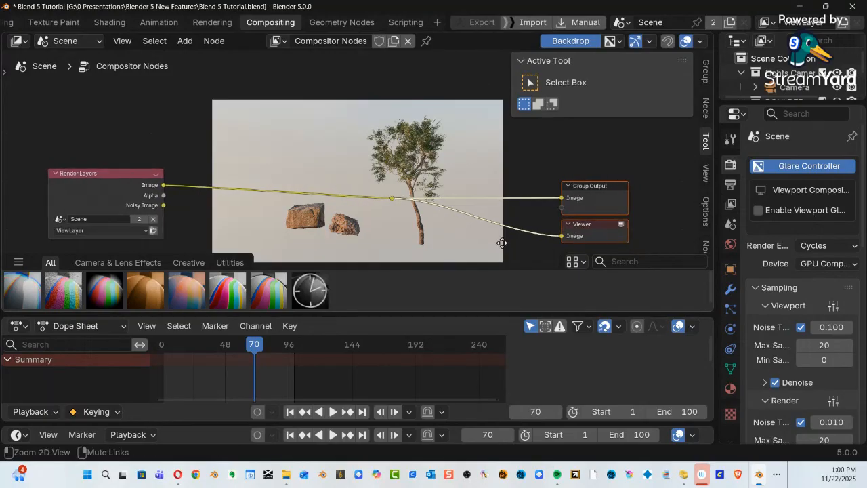
{"action": "mouse_move", "coordinate": [401, 314]}
{"action": "left_mouse_down"}
{"action": "mouse_move", "coordinate": [410, 258]}
{"action": "mouse_move", "coordinate": [416, 308]}
{"action": "left_mouse_up"}
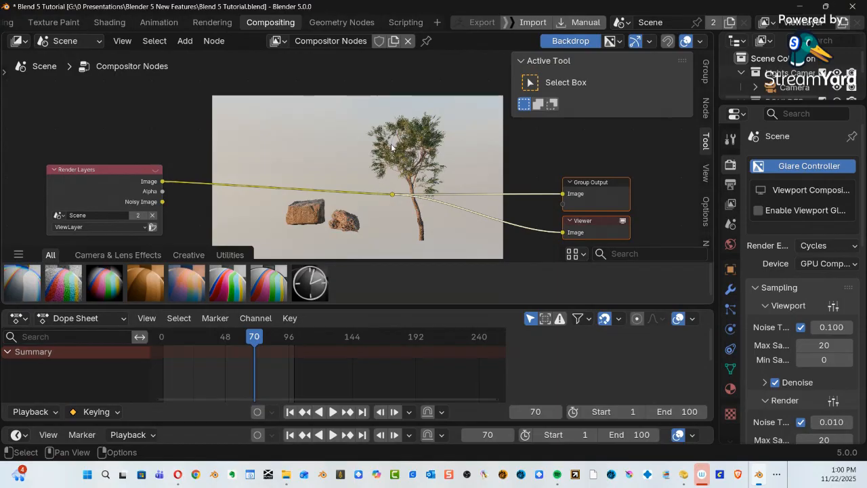
{"action": "middle_click_drag", "start_coordinate": [395, 170], "coordinate": [405, 180]}
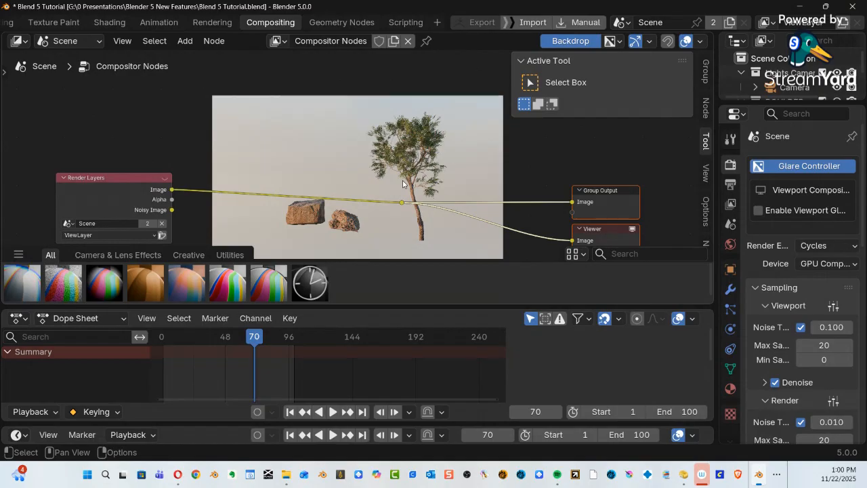
Zoom the compositor's backdrop image out and in to view the render at different sizes.
{"action": "key", "text": "v"}
{"action": "key", "text": "v"}
{"action": "key", "text": "v"}
{"action": "key", "text": "v"}
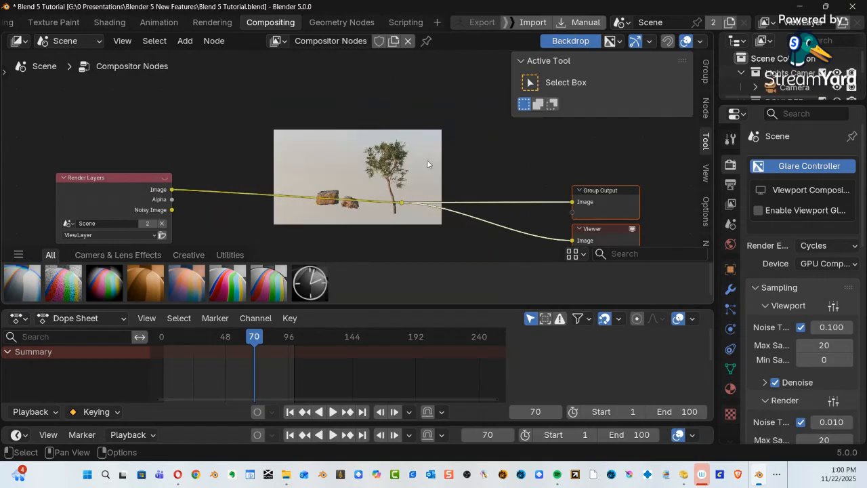
{"action": "key", "text": "v"}
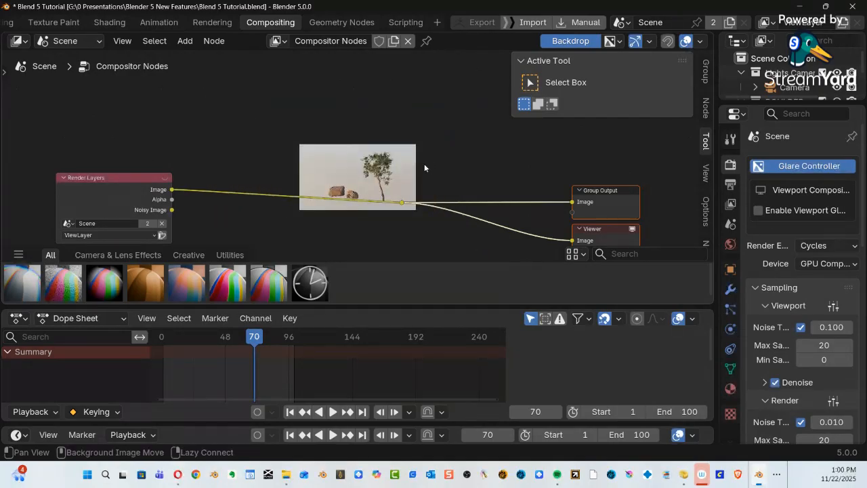
{"action": "key", "text": "alt+v"}
{"action": "key", "text": "alt+v"}
{"action": "key", "text": "alt+v"}
{"action": "key", "text": "alt+v"}
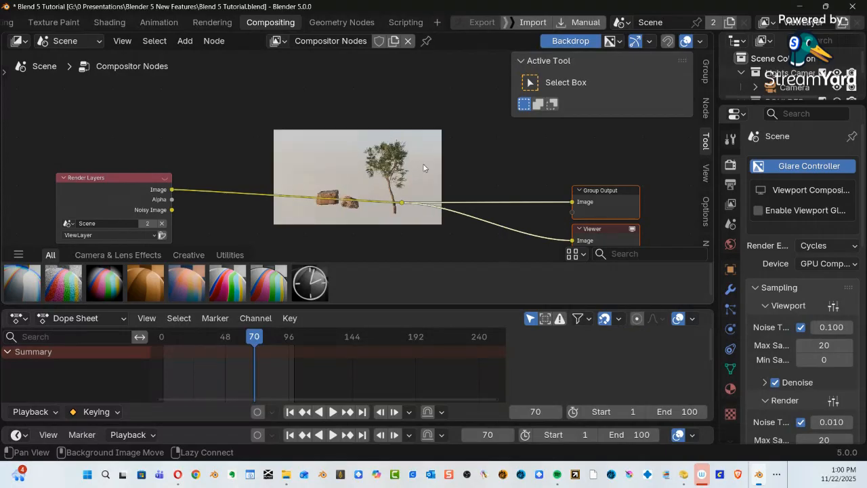
{"action": "key", "text": "alt+v"}
{"action": "key", "text": "alt+v"}
{"action": "key", "text": "alt+v"}
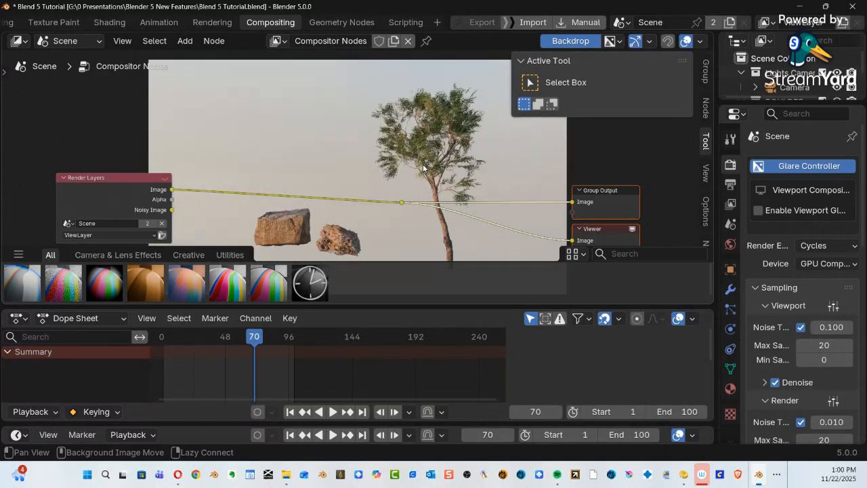
{"action": "key", "text": "v"}
{"action": "key", "text": "v"}
{"action": "key", "text": "v"}
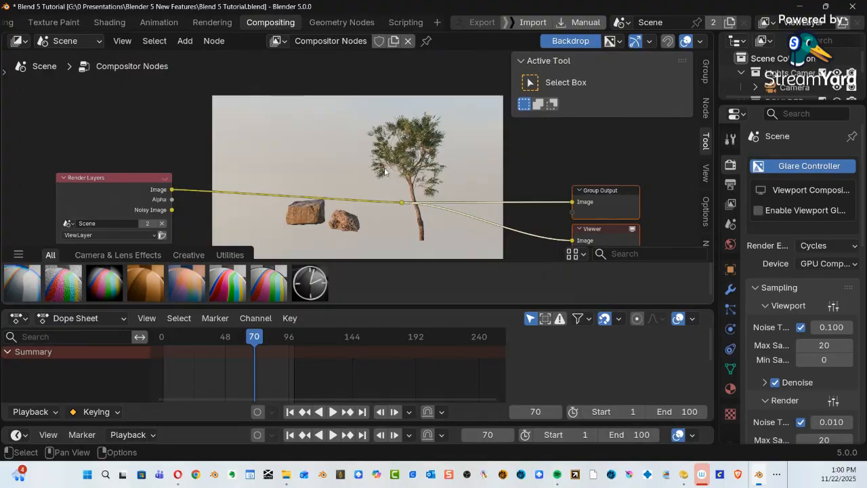
Insert the Sepia effect asset on the link between the Render Layers image output and the reroute.
{"action": "left_click", "coordinate": [149, 284]}
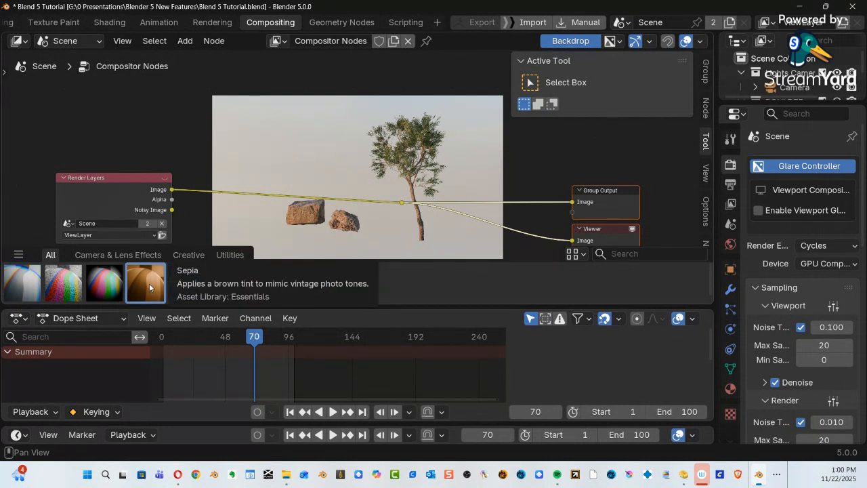
{"action": "left_click_drag", "start_coordinate": [154, 283], "coordinate": [277, 182]}
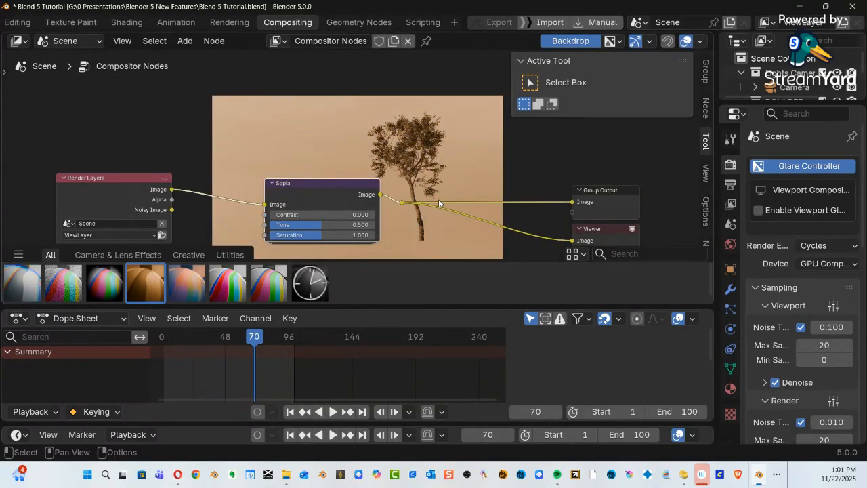
{"action": "middle_click_drag", "start_coordinate": [439, 199], "coordinate": [533, 245]}
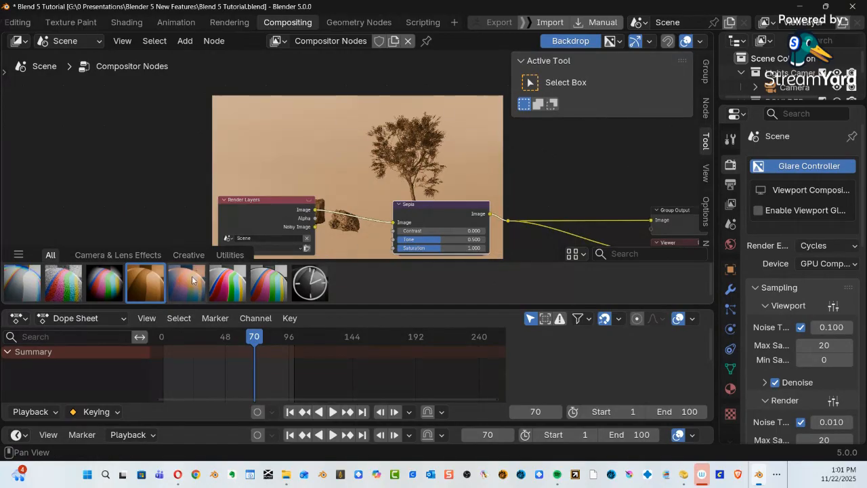
Replace the Sepia node with the Split Toning effect, wired from the Render Layers image output to the reroute.
{"action": "left_click_drag", "start_coordinate": [192, 283], "coordinate": [410, 228]}
{"action": "left_click", "coordinate": [442, 207]}
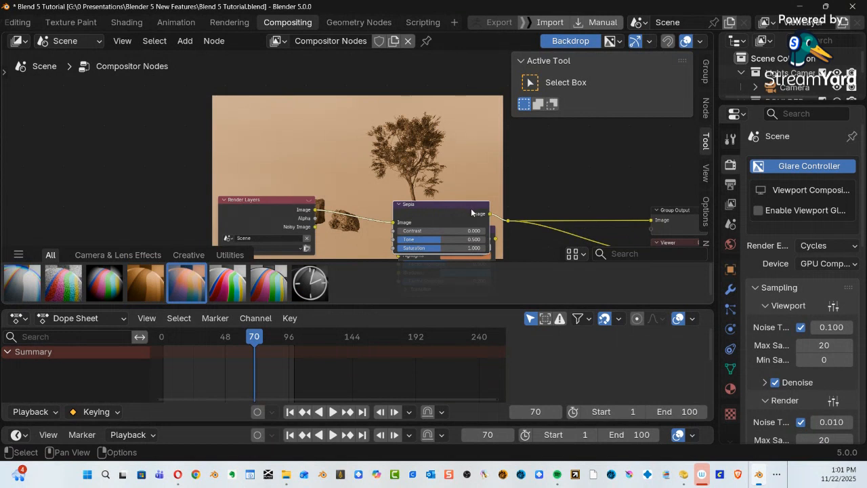
{"action": "key", "text": "x"}
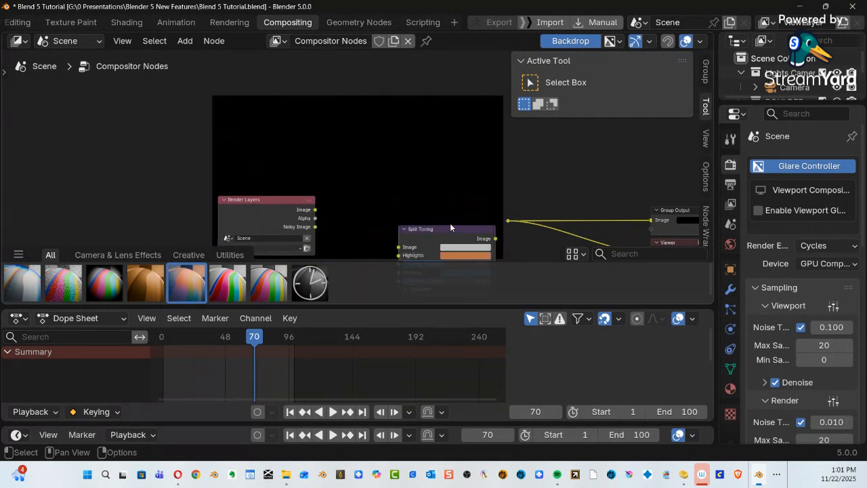
{"action": "left_click_drag", "start_coordinate": [433, 229], "coordinate": [404, 210]}
{"action": "left_click_drag", "start_coordinate": [315, 210], "coordinate": [364, 226]}
{"action": "left_click_drag", "start_coordinate": [467, 217], "coordinate": [507, 221]}
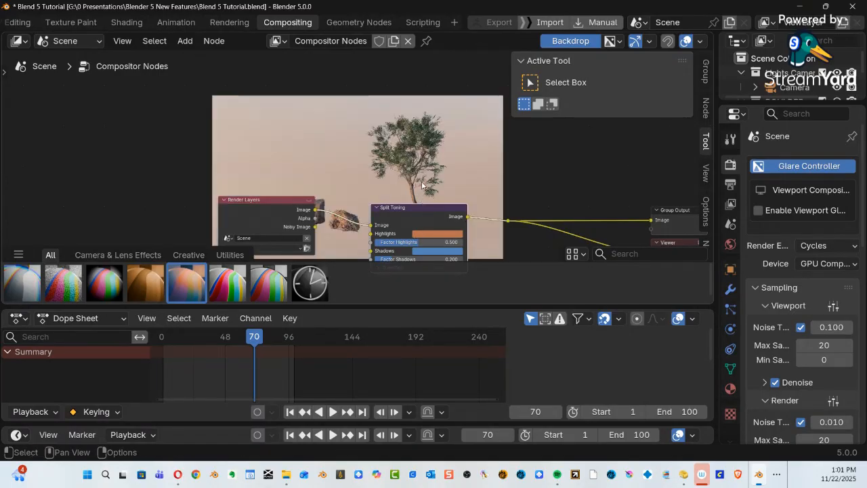
Set the Split Toning highlights colour to green and its shadows colour to red.
{"action": "middle_click_drag", "start_coordinate": [424, 184], "coordinate": [572, 166], "text": "ctrl"}
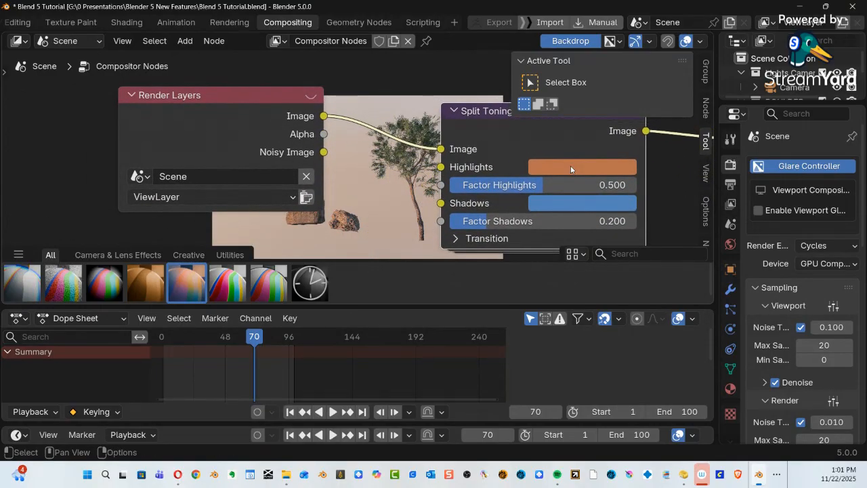
{"action": "left_click", "coordinate": [570, 168]}
{"action": "left_click_drag", "start_coordinate": [575, 206], "coordinate": [548, 207]}
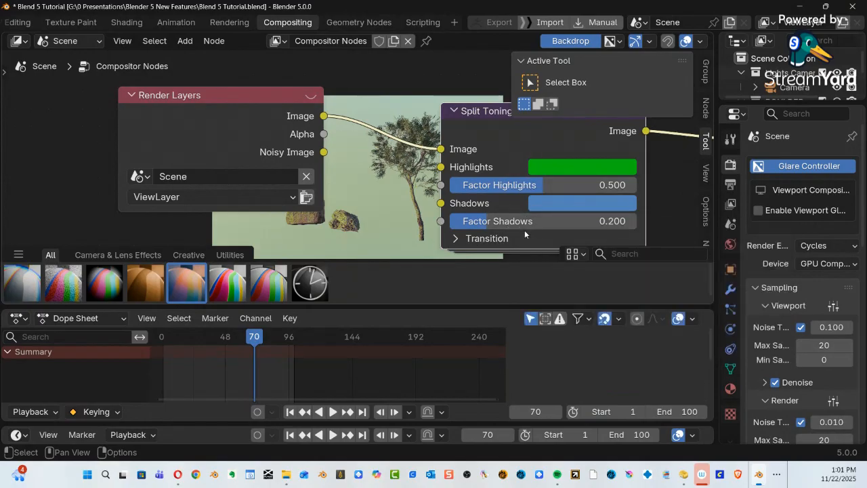
{"action": "left_click", "coordinate": [574, 205]}
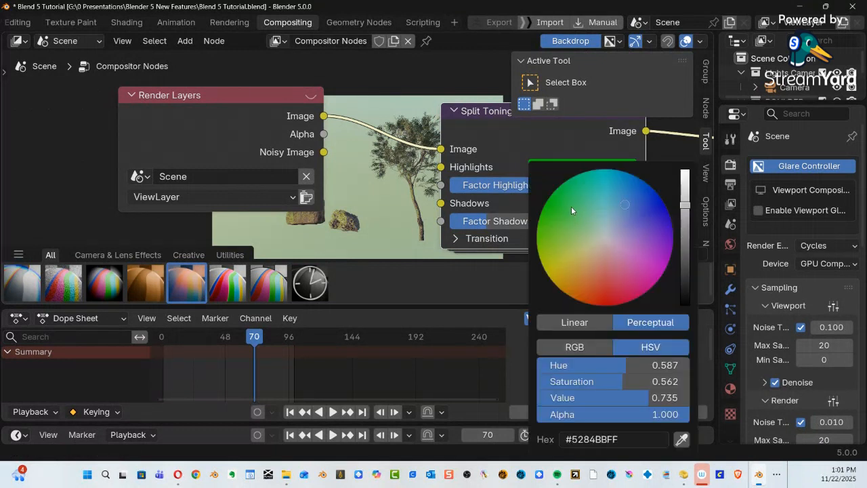
{"action": "left_click_drag", "start_coordinate": [597, 276], "coordinate": [600, 302]}
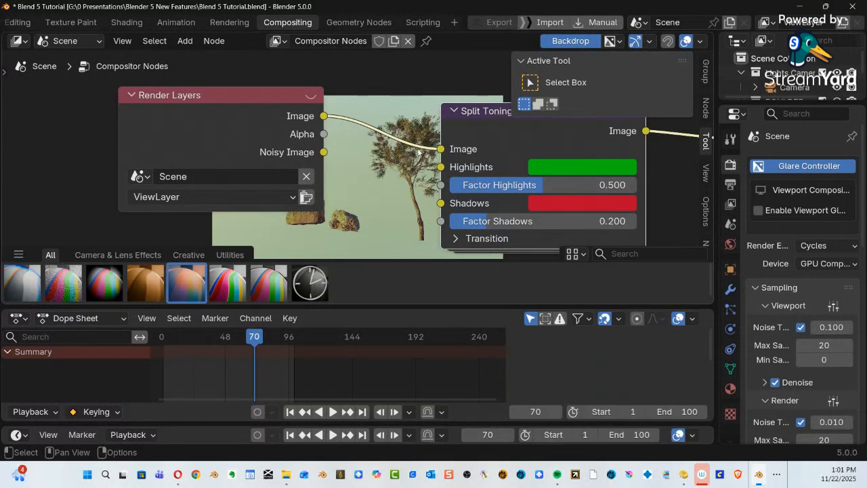
Enlarge the backdrop image behind the nodes to inspect the split-toned tree up close.
{"action": "middle_click_drag", "start_coordinate": [418, 166], "coordinate": [392, 229], "text": "ctrl"}
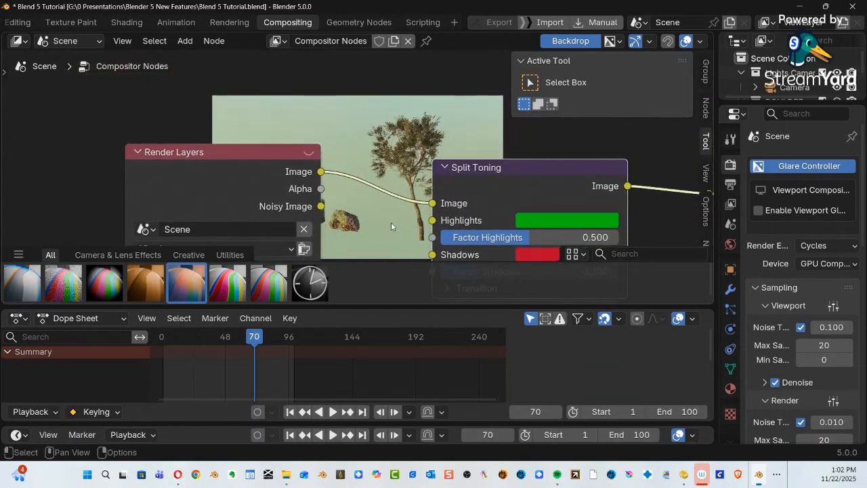
{"action": "key", "text": "alt+v"}
{"action": "key", "text": "alt+v"}
{"action": "key", "text": "alt+v"}
{"action": "key", "text": "alt+v"}
{"action": "key", "text": "alt+v"}
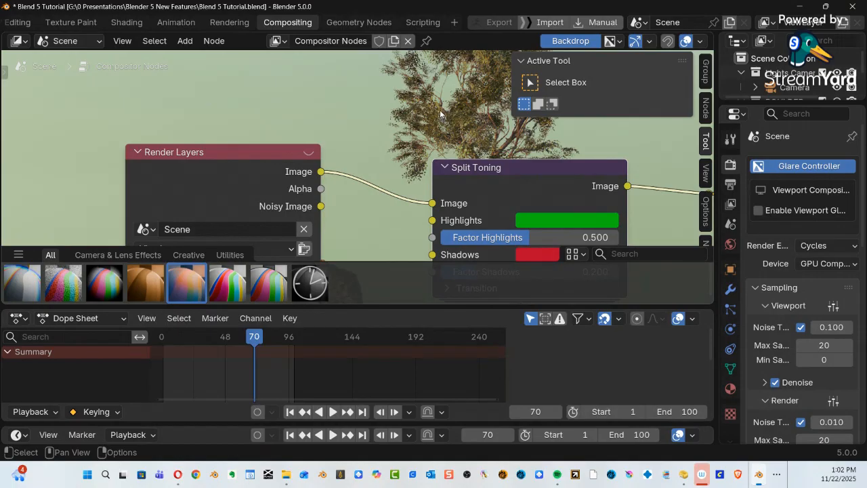
Play the animation briefly, stopping at frame 91, and view the full node chain against the backdrop.
{"action": "key", "text": "space"}
{"action": "key", "text": "space"}
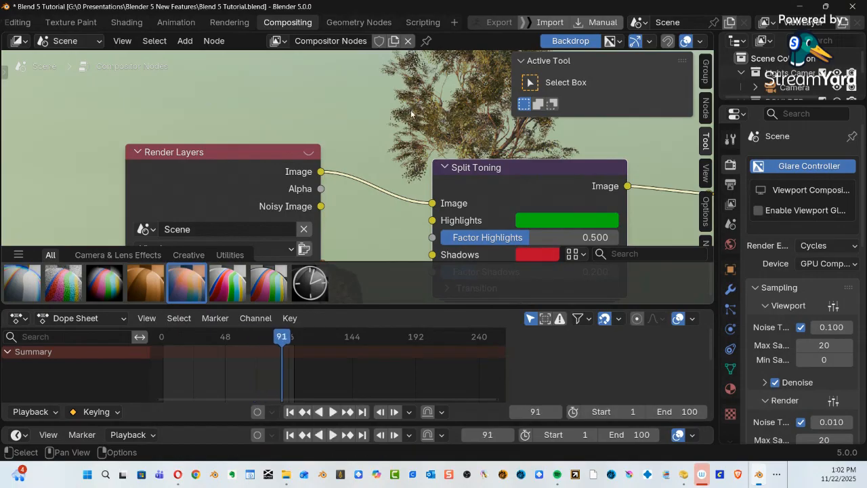
{"action": "left_click_drag", "start_coordinate": [429, 120], "coordinate": [474, 196], "text": "alt"}
{"action": "middle_click_drag", "start_coordinate": [483, 148], "coordinate": [386, 71]}
{"action": "scroll", "coordinate": [440, 101], "scroll_direction": "down", "scroll_amount": 1}
{"action": "scroll", "coordinate": [447, 106], "scroll_direction": "down", "scroll_amount": 2}
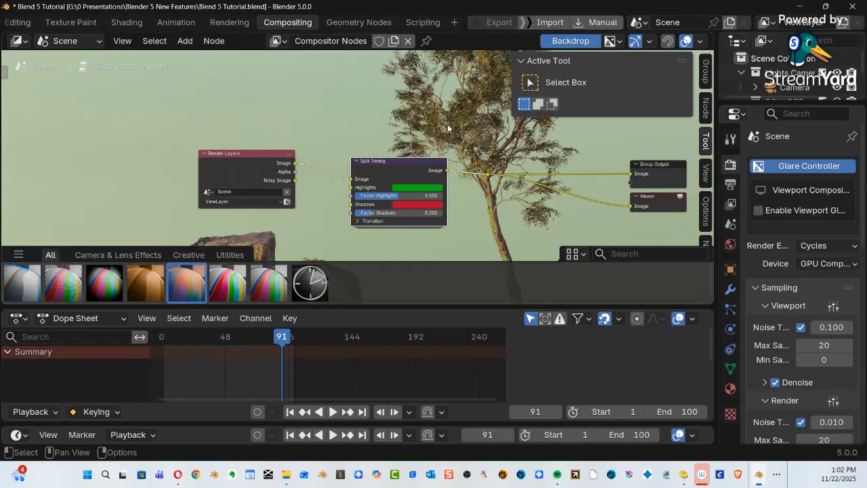
Render frame 91 with the split toning, inspect the result, and return to the compositor nodes.
{"action": "key", "text": "F12"}
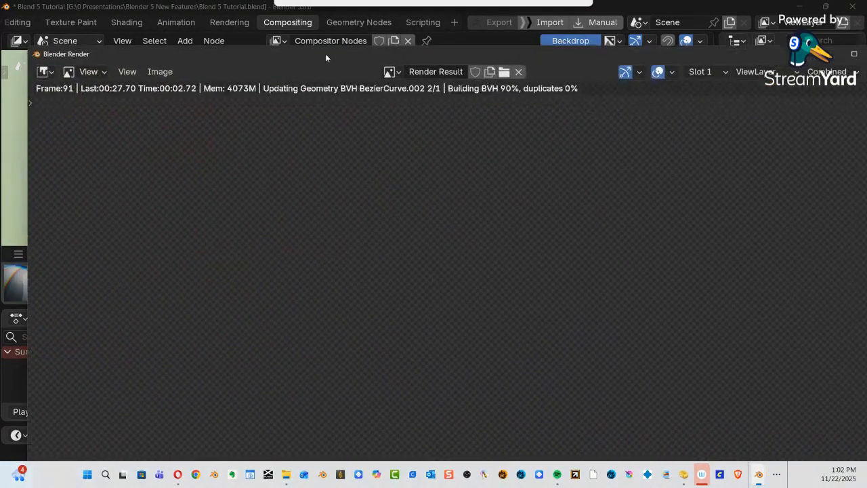
{"action": "left_click_drag", "start_coordinate": [299, 29], "coordinate": [291, 17]}
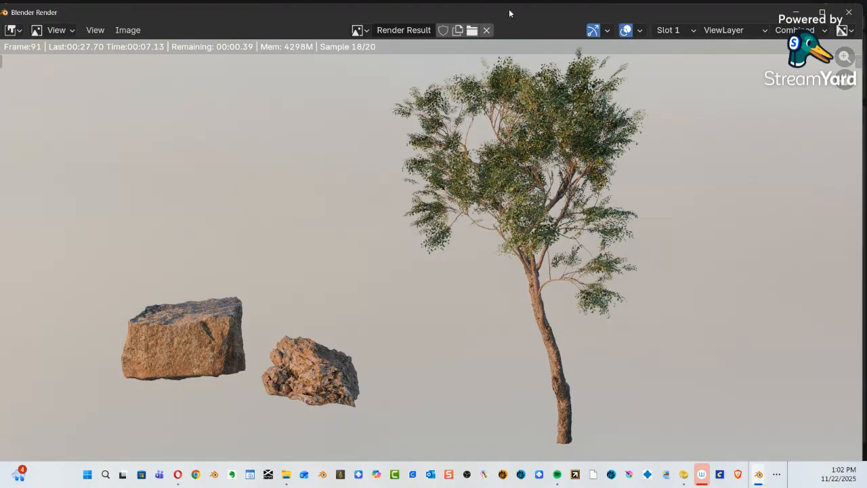
{"action": "left_click_drag", "start_coordinate": [510, 10], "coordinate": [514, 16]}
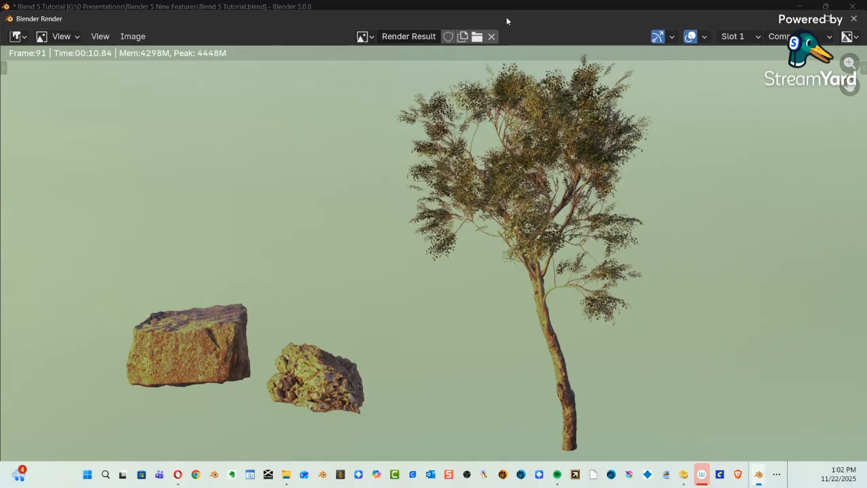
{"action": "left_click_drag", "start_coordinate": [279, 17], "coordinate": [866, 122]}
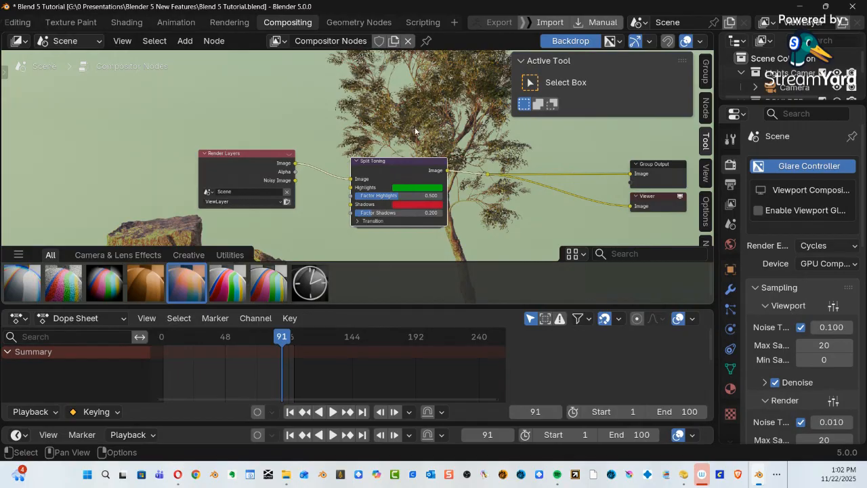
{"action": "middle_click_drag", "start_coordinate": [419, 138], "coordinate": [410, 172], "text": "ctrl"}
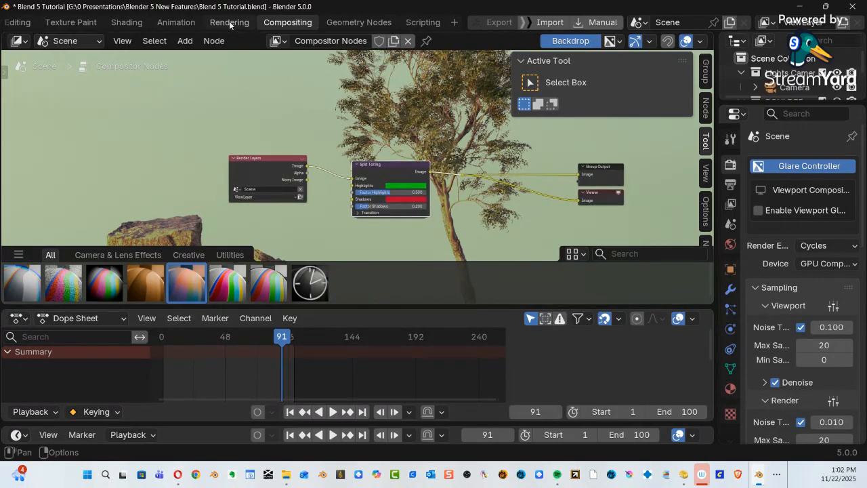
Go to the Modeling workspace, return the tree to Object Mode, deselect it and slightly adjust the camera framing.
{"action": "scroll", "coordinate": [265, 25], "scroll_direction": "up", "scroll_amount": 2}
{"action": "scroll", "coordinate": [265, 25], "scroll_direction": "up", "scroll_amount": 5}
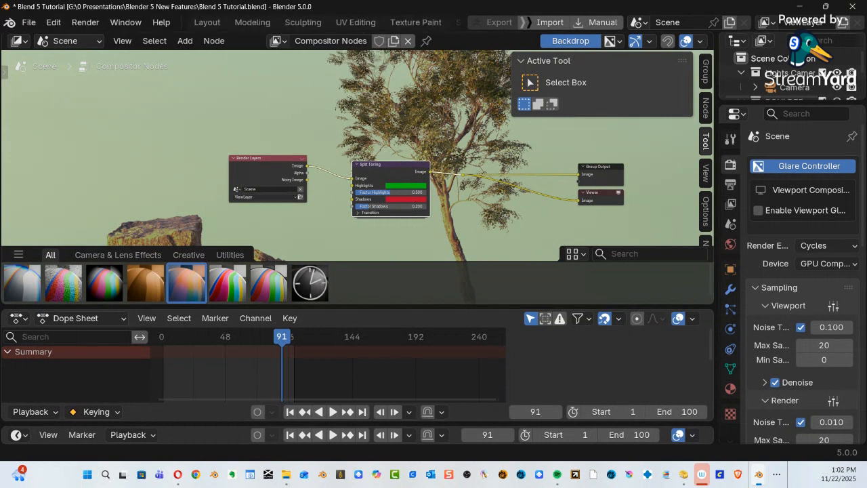
{"action": "left_click", "coordinate": [257, 23]}
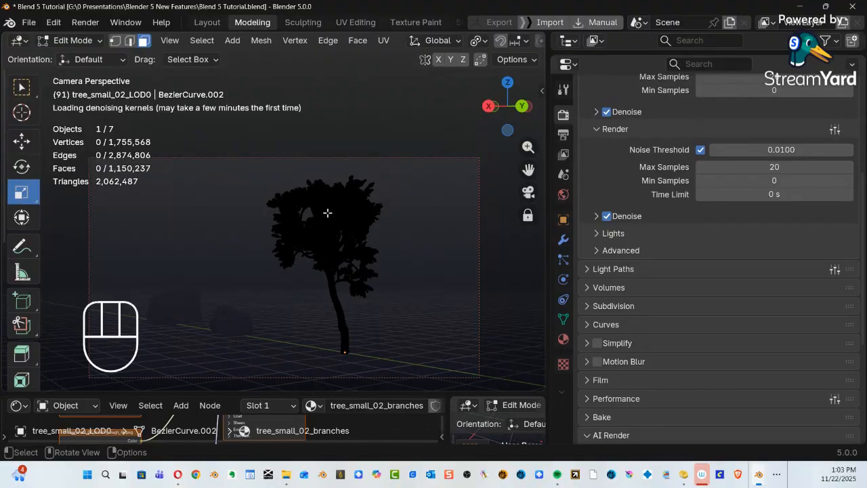
{"action": "key", "text": "Tab"}
{"action": "left_click", "coordinate": [238, 221]}
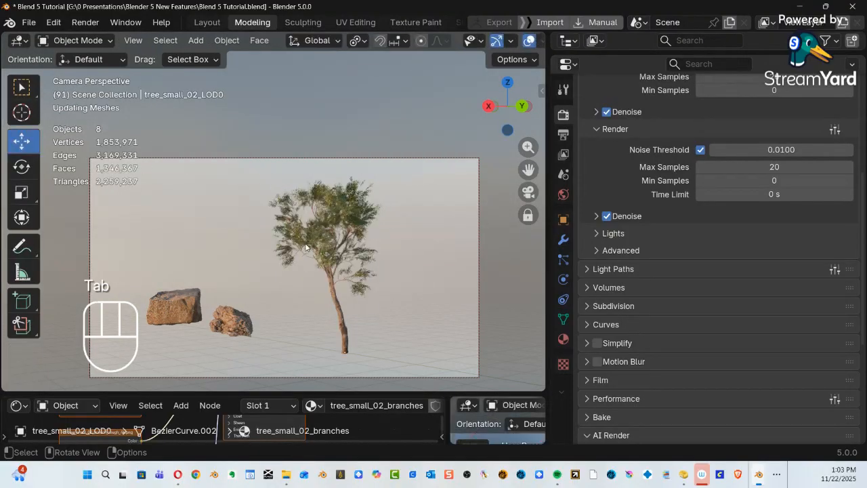
{"action": "middle_click_drag", "start_coordinate": [296, 247], "coordinate": [321, 244], "text": "shift"}
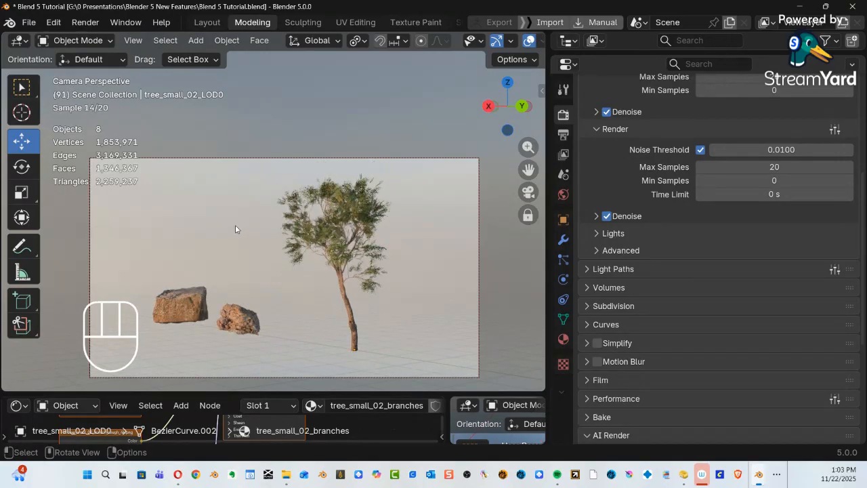
Add an ico sphere in the empty area above the rocks and scale it down to about 0.155.
{"action": "right_click", "coordinate": [201, 195], "text": "shift"}
{"action": "key", "text": "shift+a"}
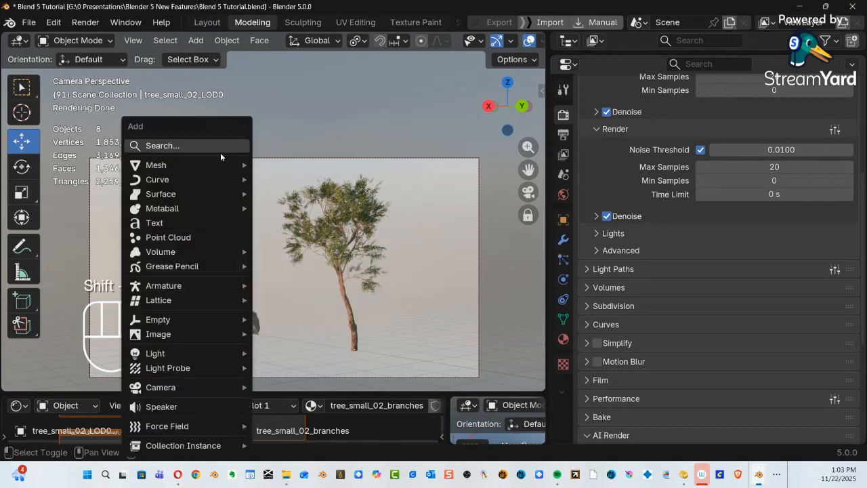
{"action": "mouse_move", "coordinate": [238, 166]}
{"action": "left_click", "coordinate": [290, 223]}
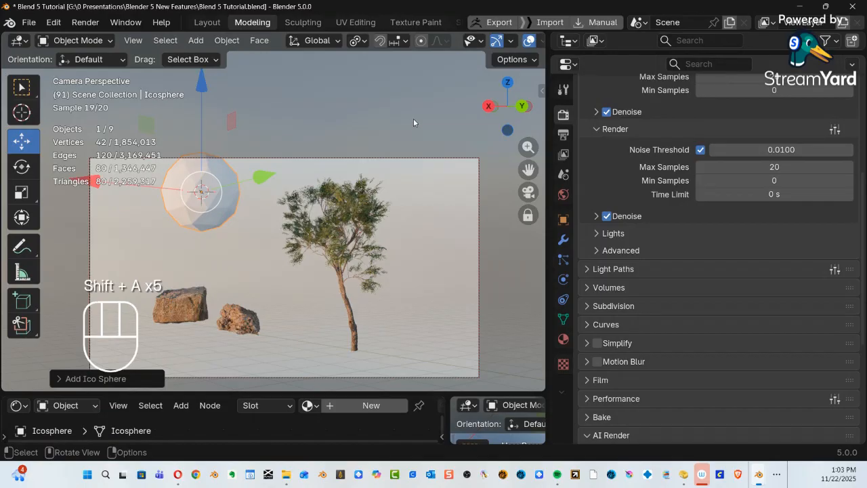
{"action": "key", "text": "s"}
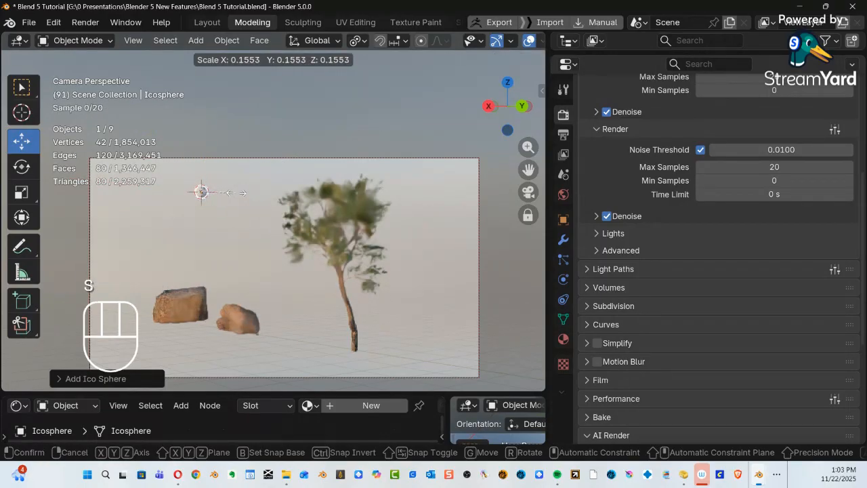
{"action": "left_click", "coordinate": [231, 203]}
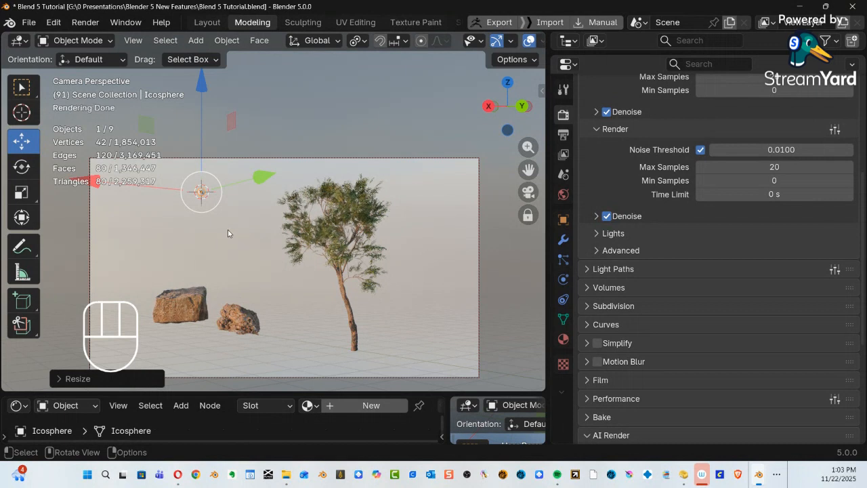
Move the small sphere to the near edge of the tree's crown and apply its rotation and scale.
{"action": "left_click_drag", "start_coordinate": [195, 193], "coordinate": [282, 215]}
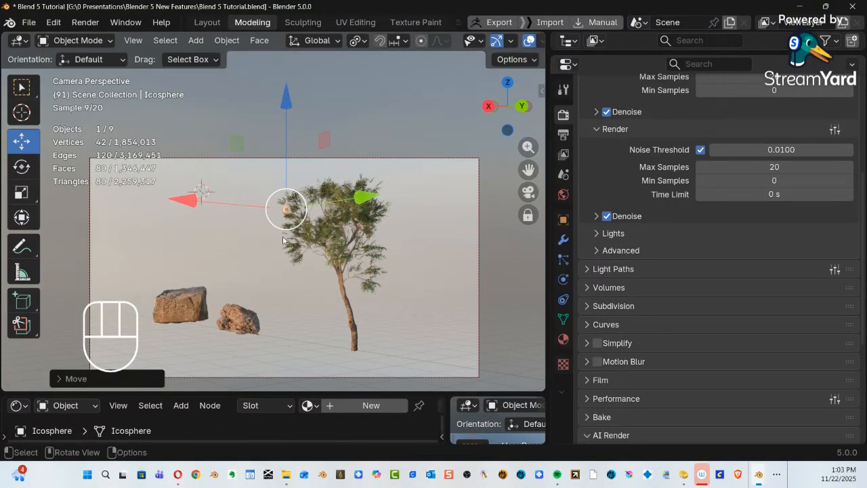
{"action": "key", "text": "ctrl+a"}
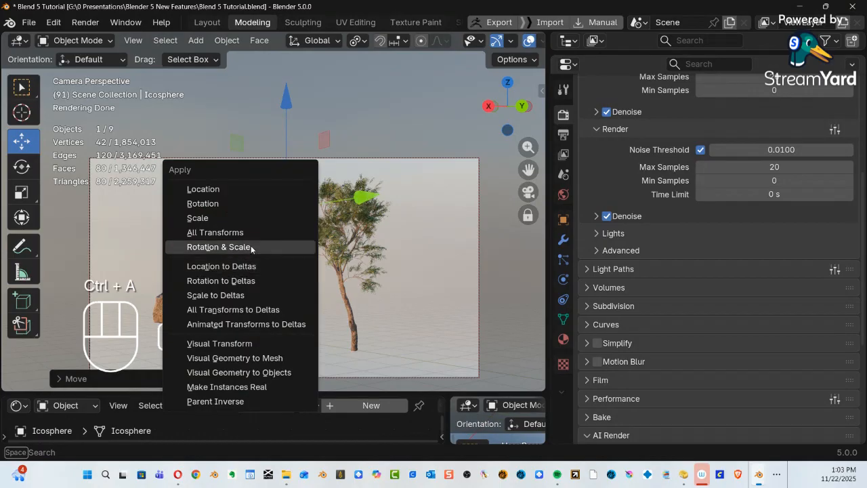
{"action": "left_click", "coordinate": [261, 247]}
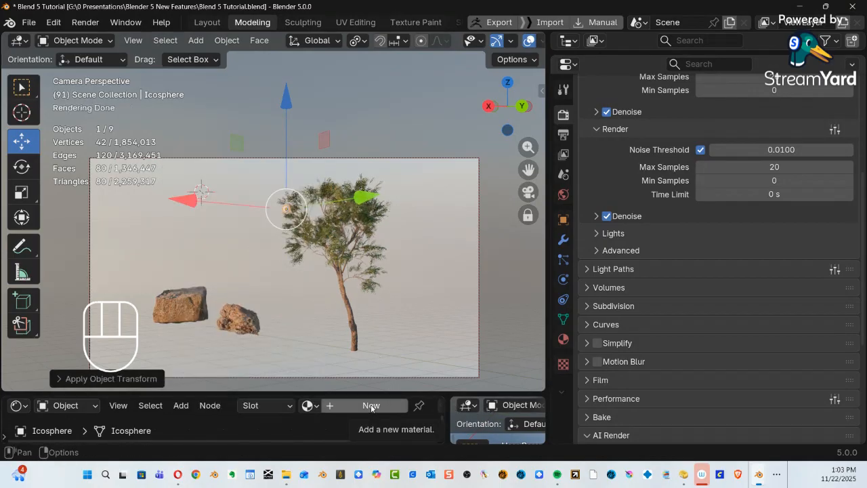
Create a new material for the small sphere with a bright red base colour (#E70802FF).
{"action": "mouse_move", "coordinate": [375, 391]}
{"action": "left_mouse_down"}
{"action": "mouse_move", "coordinate": [375, 383]}
{"action": "mouse_move", "coordinate": [375, 395]}
{"action": "left_mouse_up"}
{"action": "left_click", "coordinate": [563, 340]}
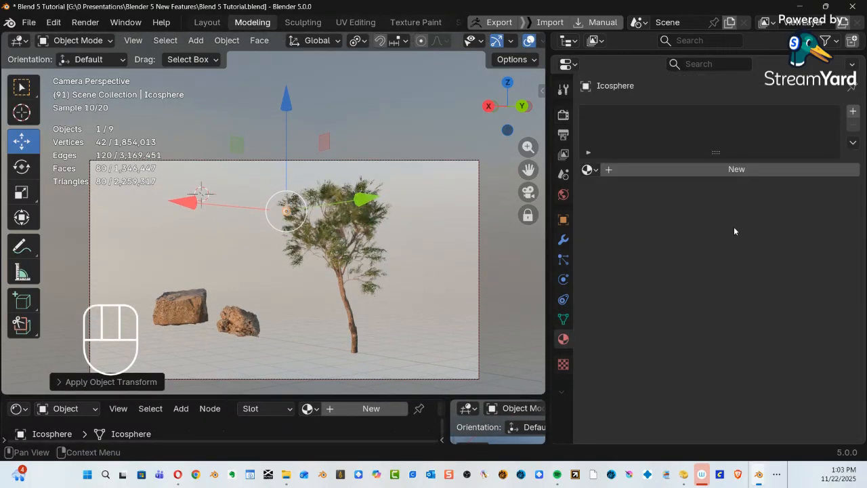
{"action": "left_click_drag", "start_coordinate": [736, 171], "coordinate": [714, 193]}
{"action": "left_click_drag", "start_coordinate": [713, 313], "coordinate": [713, 313]}
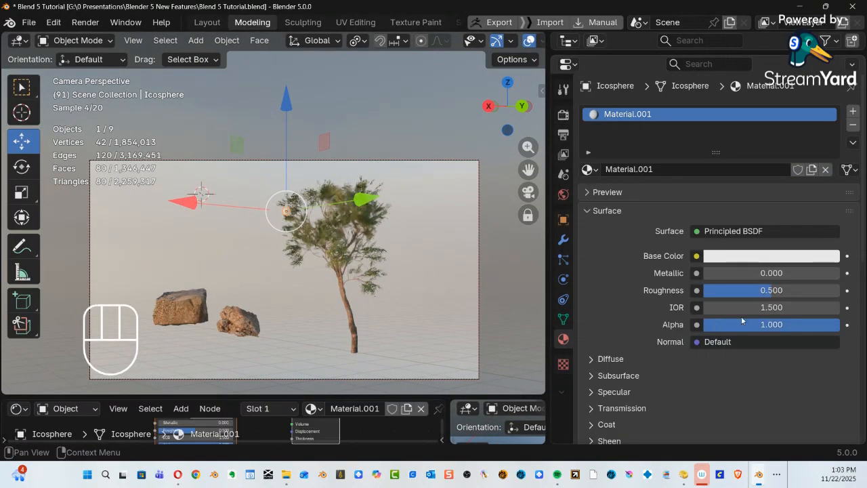
{"action": "left_click", "coordinate": [773, 256]}
{"action": "left_click_drag", "start_coordinate": [753, 136], "coordinate": [762, 140]}
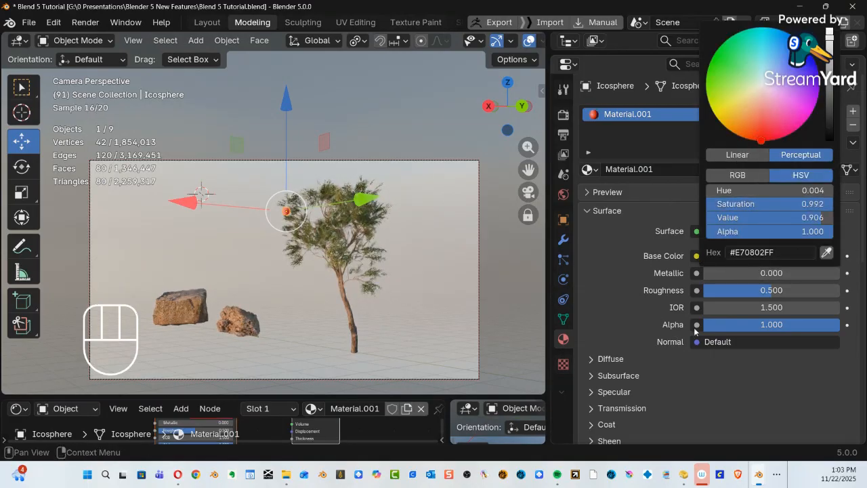
Copy the sphere's red base colour to its emission colour and set the emission strength to 21.4.
{"action": "scroll", "coordinate": [656, 373], "scroll_direction": "down", "scroll_amount": 2}
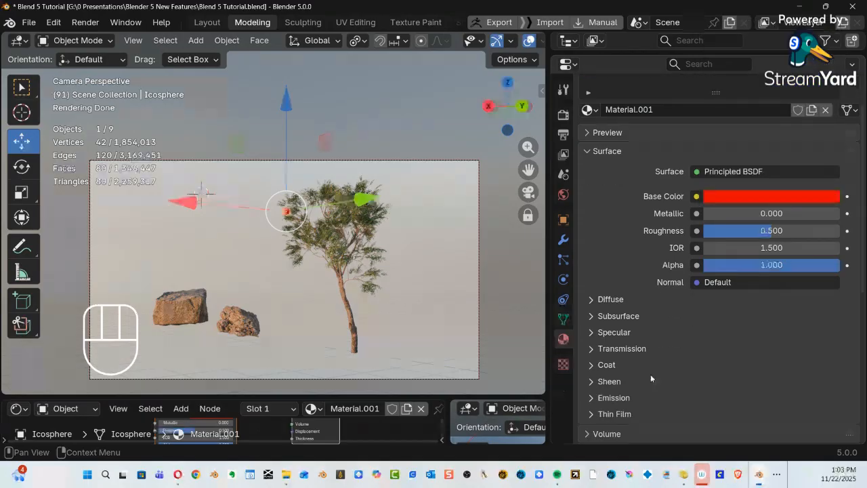
{"action": "left_click", "coordinate": [589, 399]}
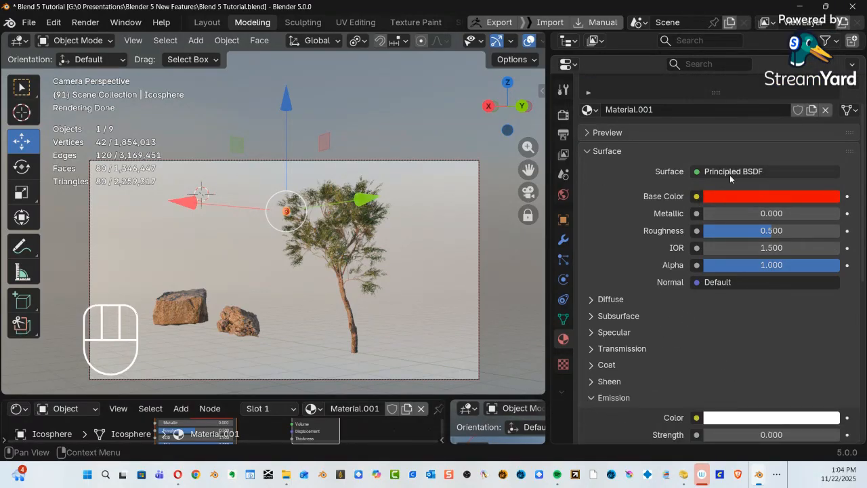
{"action": "mouse_move", "coordinate": [735, 195]}
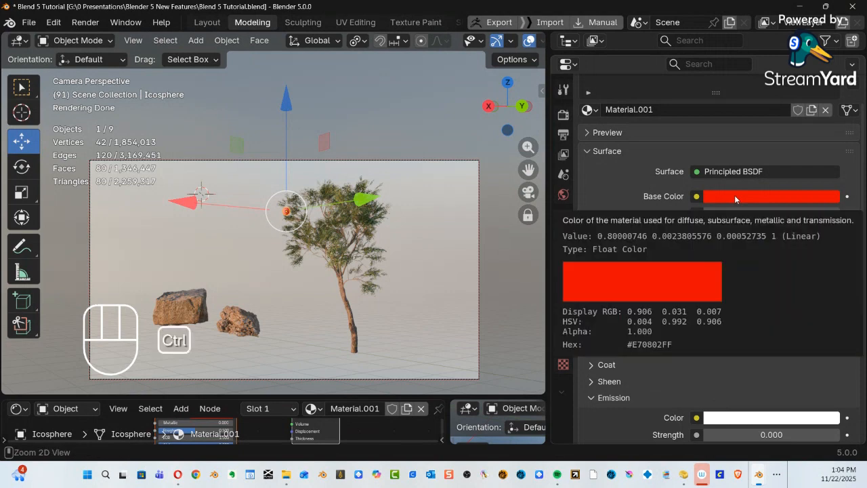
{"action": "key", "text": "ctrl+c"}
{"action": "key", "text": "ctrl+c"}
{"action": "key", "text": "ctrl+c"}
{"action": "key", "text": "ctrl+c"}
{"action": "key", "text": "ctrl+c"}
{"action": "key", "text": "ctrl+c"}
{"action": "key", "text": "ctrl+c"}
{"action": "key", "text": "ctrl+c"}
{"action": "key", "text": "ctrl+c"}
{"action": "key", "text": "ctrl+c"}
{"action": "key", "text": "ctrl+c"}
{"action": "key", "text": "ctrl+c"}
{"action": "key", "text": "ctrl+c"}
{"action": "key", "text": "ctrl+c"}
{"action": "key", "text": "ctrl+c"}
{"action": "key", "text": "ctrl+c"}
{"action": "key", "text": "ctrl+c"}
{"action": "key", "text": "ctrl+c"}
{"action": "key", "text": "ctrl+c"}
{"action": "key", "text": "ctrl+c"}
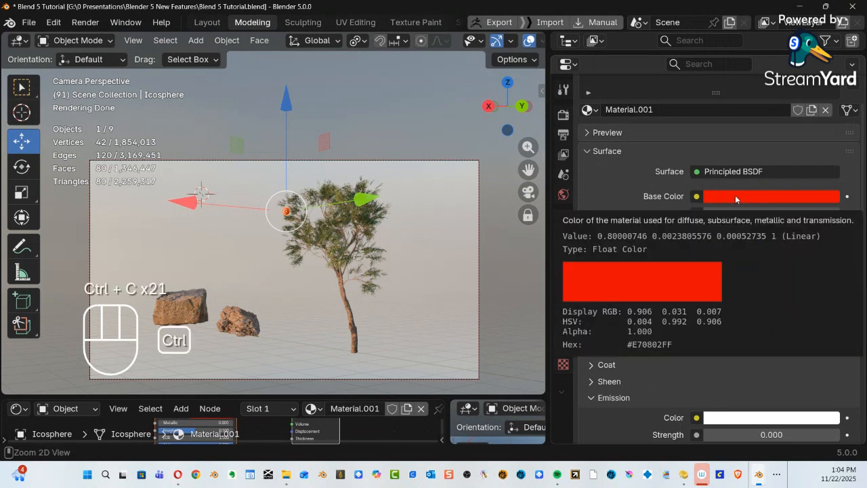
{"action": "key", "text": "ctrl+c"}
{"action": "key", "text": "ctrl+c"}
{"action": "key", "text": "ctrl+c"}
{"action": "key", "text": "ctrl+c"}
{"action": "key", "text": "ctrl+c"}
{"action": "mouse_move", "coordinate": [717, 414]}
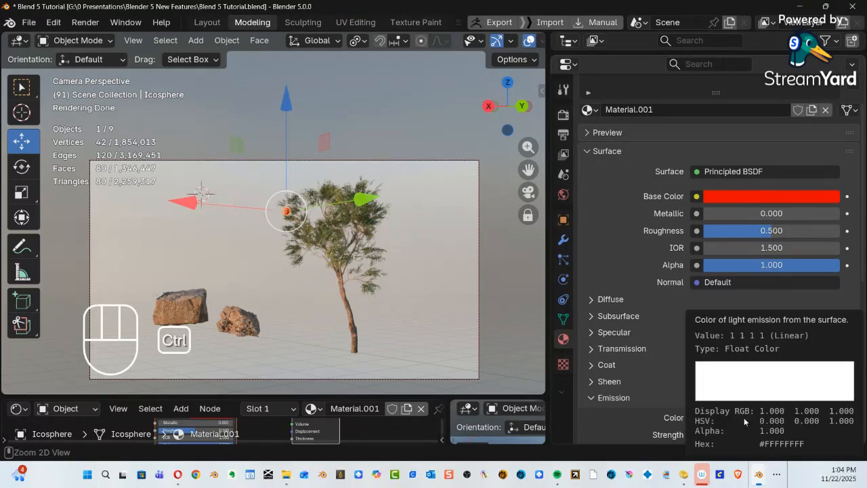
{"action": "key", "text": "ctrl+v"}
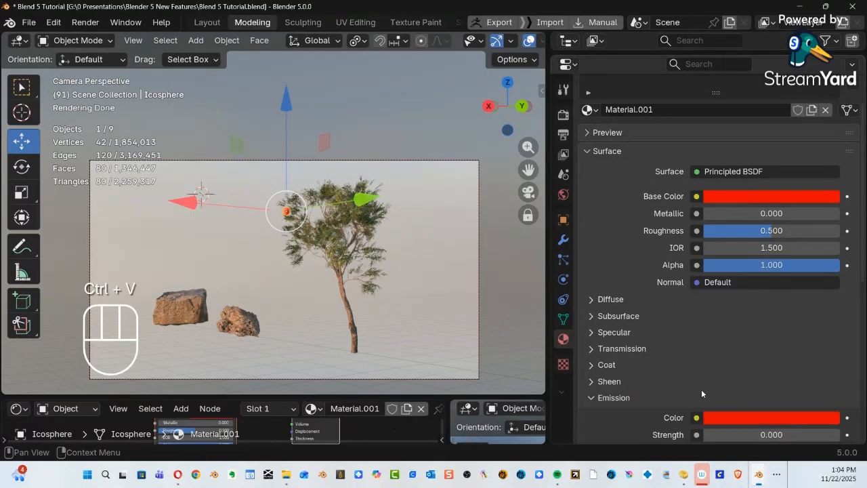
{"action": "left_click_drag", "start_coordinate": [759, 434], "coordinate": [837, 435]}
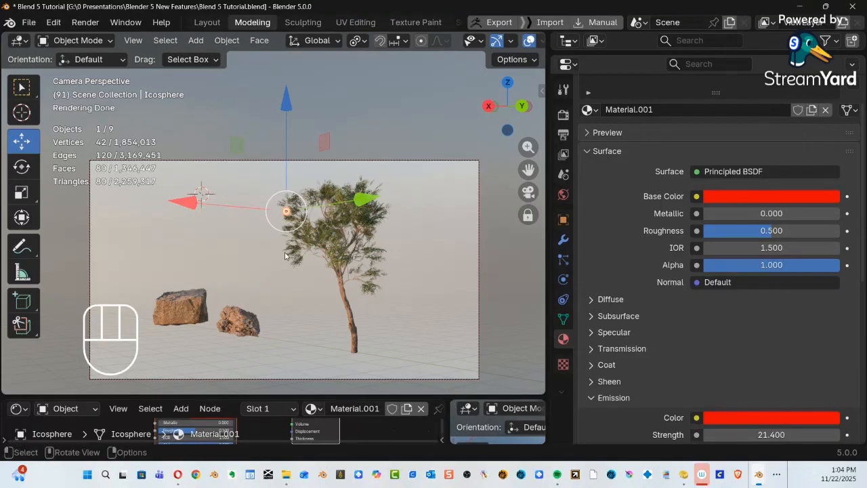
Duplicate the glowing sphere to the opposite side of the tree's crown and make the copy's material single-user.
{"action": "key", "text": "shift+d"}
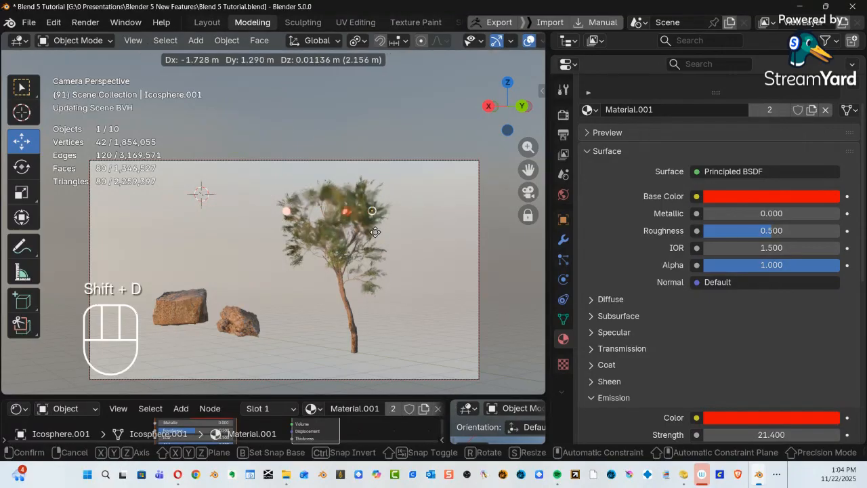
{"action": "left_click", "coordinate": [373, 216]}
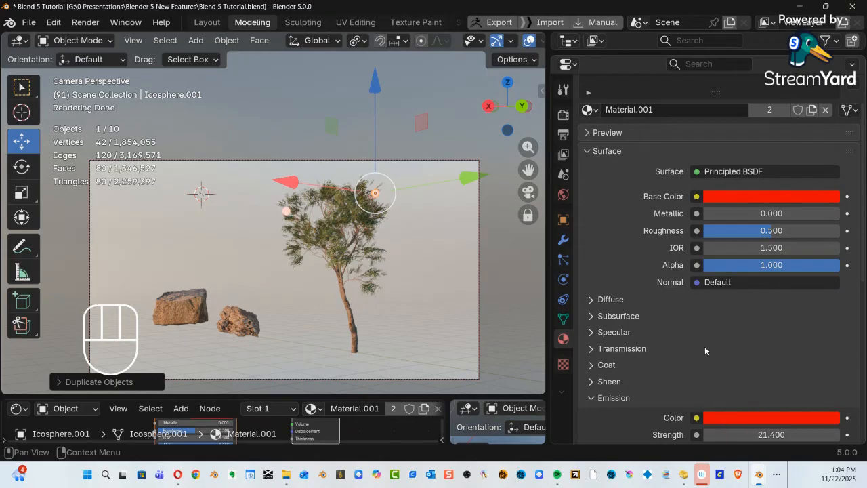
{"action": "scroll", "coordinate": [705, 346], "scroll_direction": "up", "scroll_amount": 3}
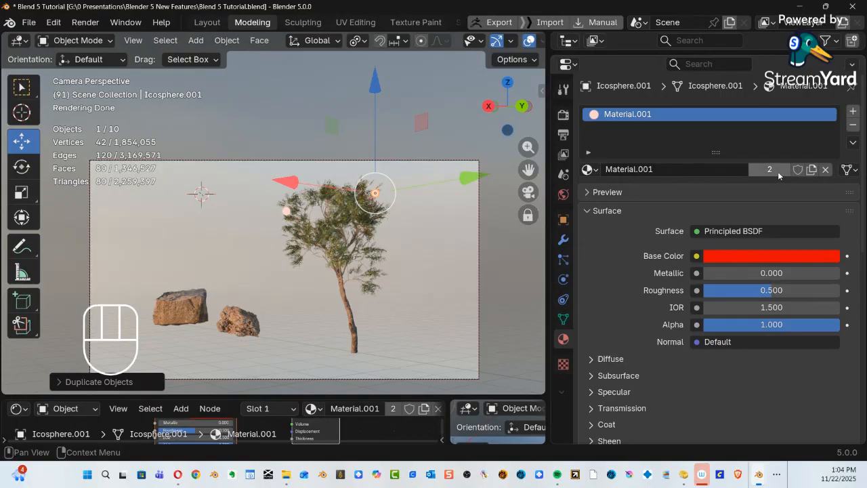
{"action": "left_click", "coordinate": [771, 170]}
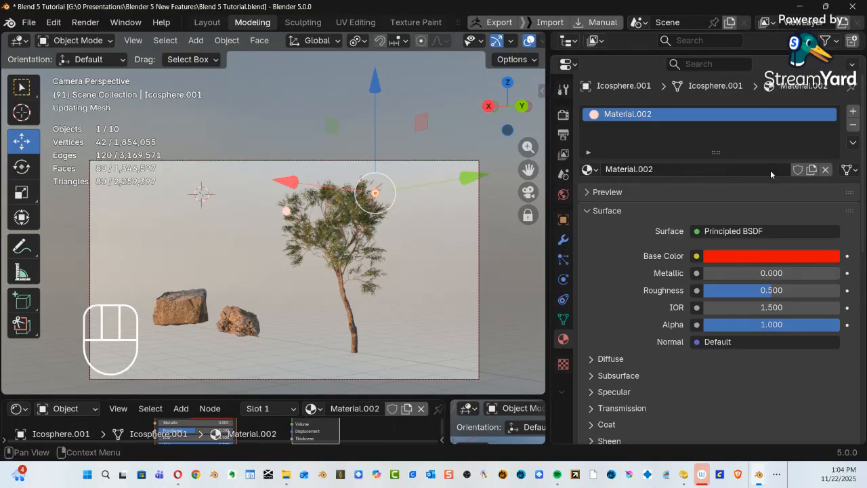
Set the base colour of the duplicated sphere's material to blue (#000AE7FF).
{"action": "left_click", "coordinate": [761, 256]}
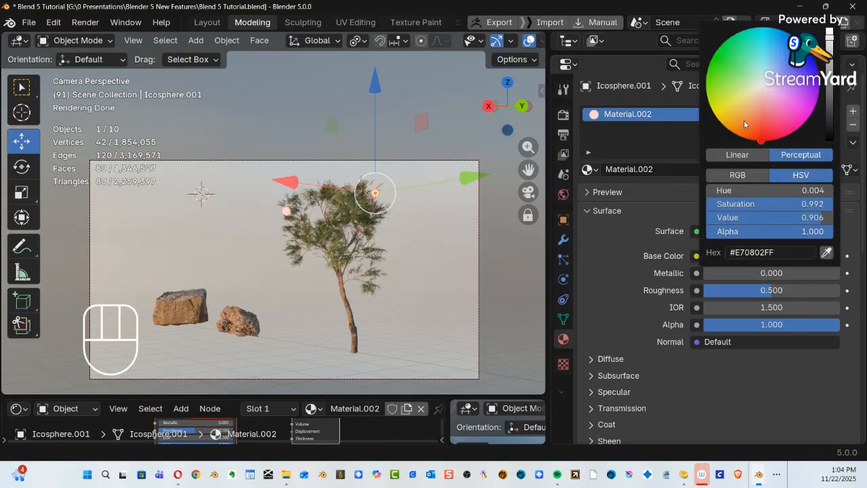
{"action": "left_click_drag", "start_coordinate": [813, 66], "coordinate": [811, 55]}
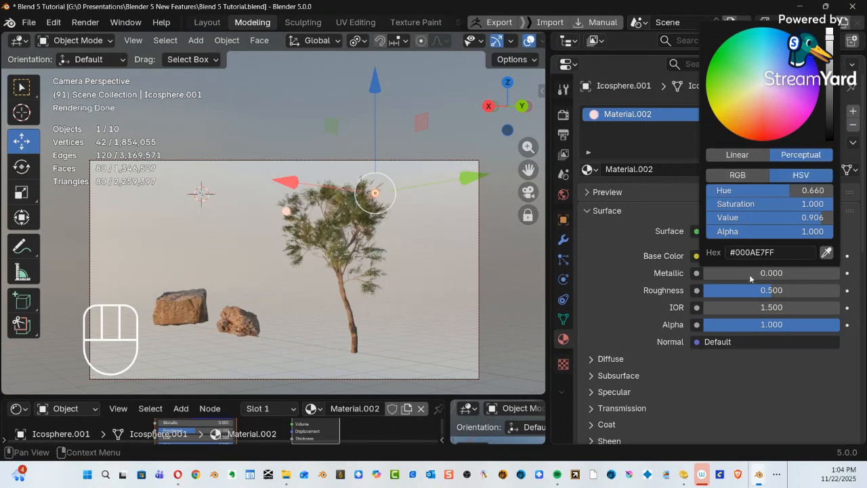
{"action": "scroll", "coordinate": [751, 379], "scroll_direction": "down", "scroll_amount": 6}
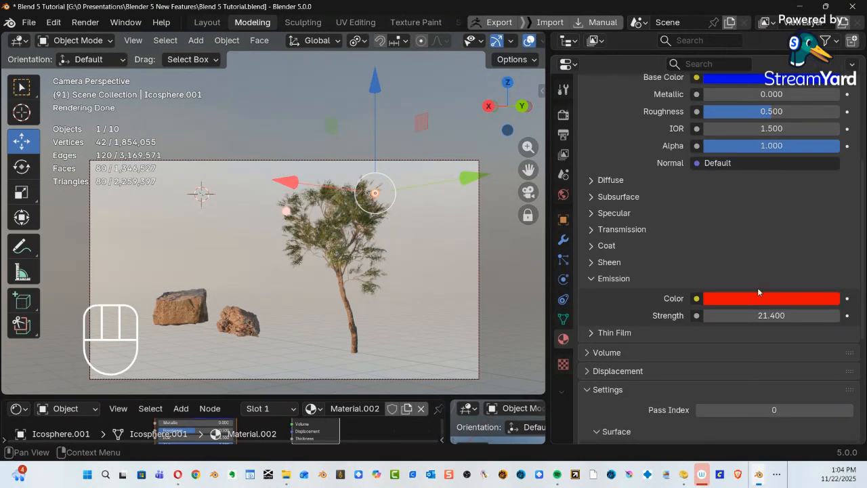
{"action": "scroll", "coordinate": [764, 264], "scroll_direction": "up", "scroll_amount": 3}
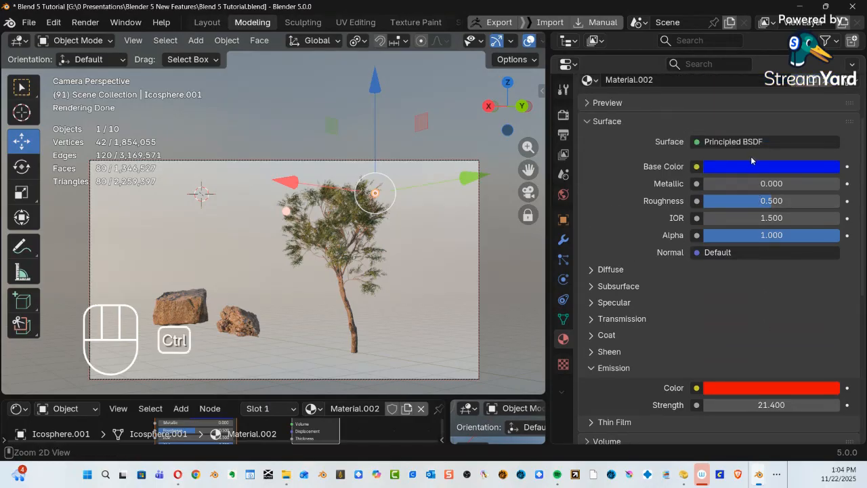
Try to copy the duplicated sphere's blue base colour over to its emission colour.
{"action": "key", "text": "ctrl+c"}
{"action": "key", "text": "ctrl+f"}
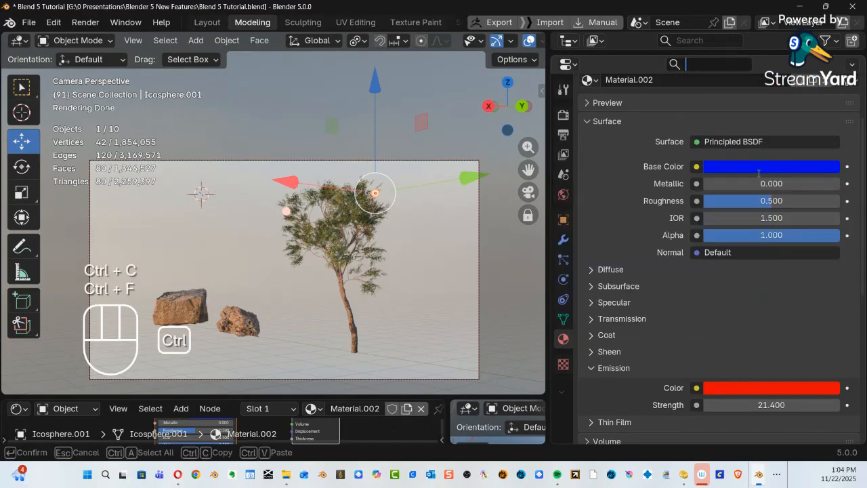
{"action": "key", "text": "ctrl+v"}
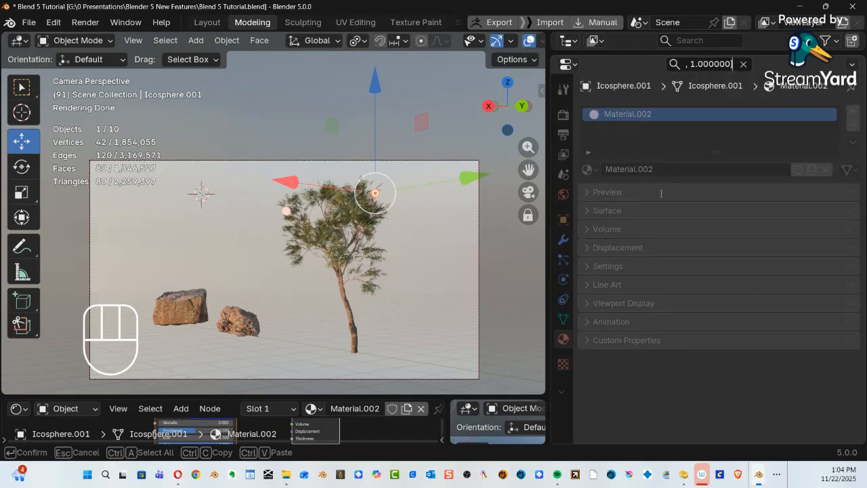
{"action": "left_click", "coordinate": [625, 177]}
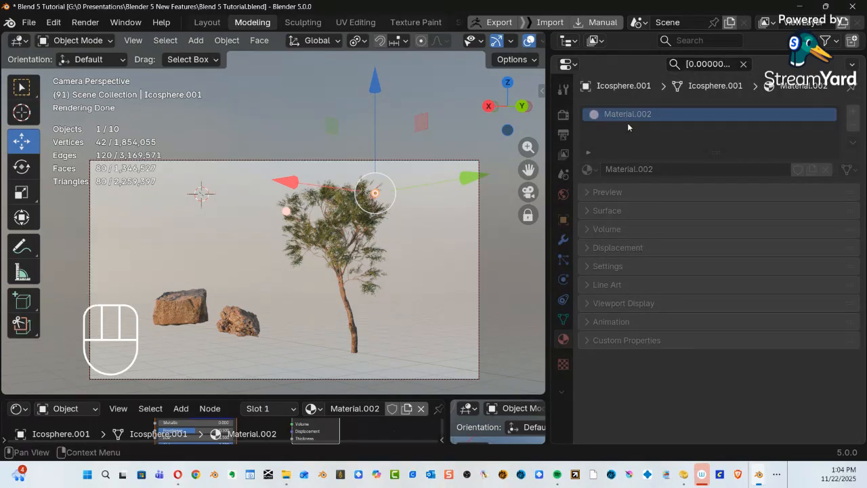
{"action": "left_click", "coordinate": [376, 194]}
{"action": "key", "text": "ctrl"}
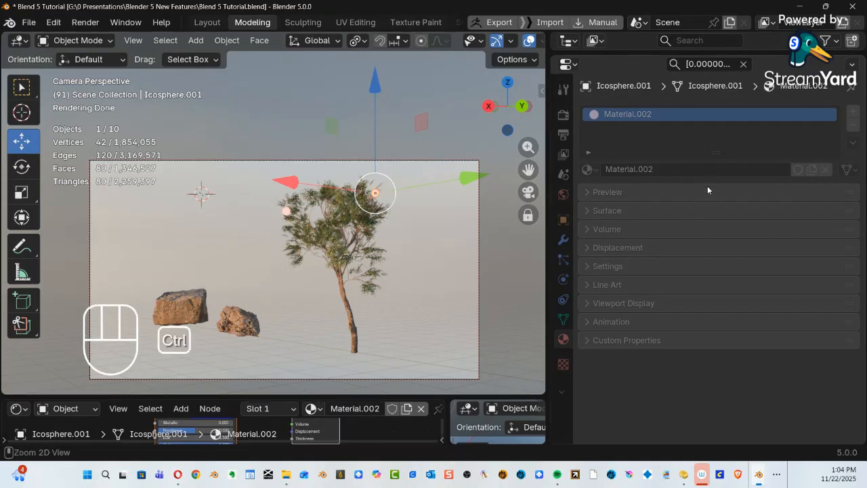
Undo the base colour change on the duplicated sphere and reselect that sphere.
{"action": "key", "text": "ctrl+z"}
{"action": "key", "text": "ctrl+z"}
{"action": "key", "text": "ctrl+z"}
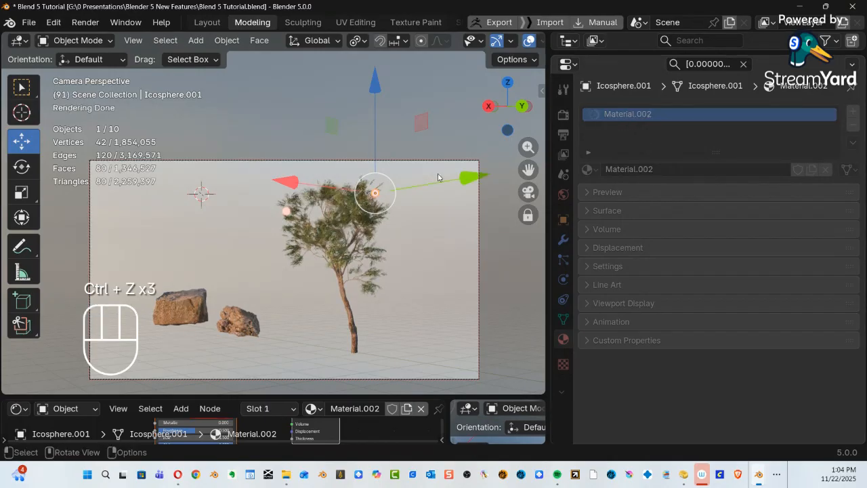
{"action": "left_click", "coordinate": [375, 195]}
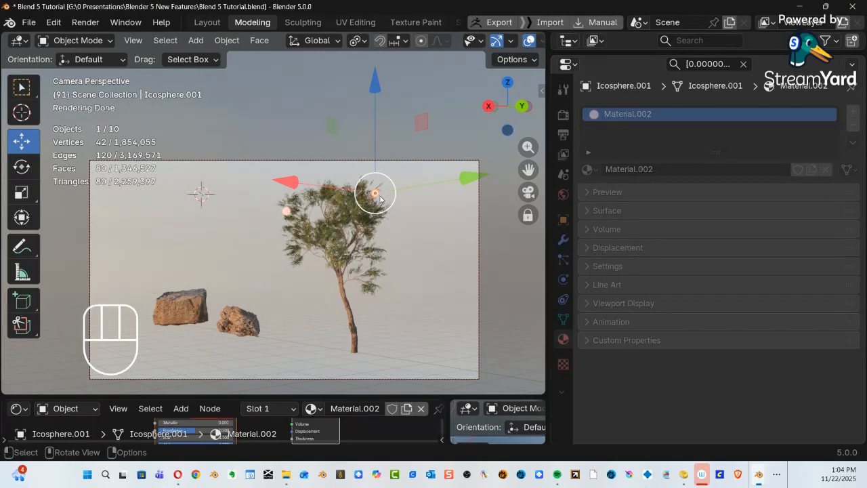
Expand the surface settings of the duplicated sphere's material, then set its emission colour to blue and emission strength to 61.3.
{"action": "left_click", "coordinate": [699, 192]}
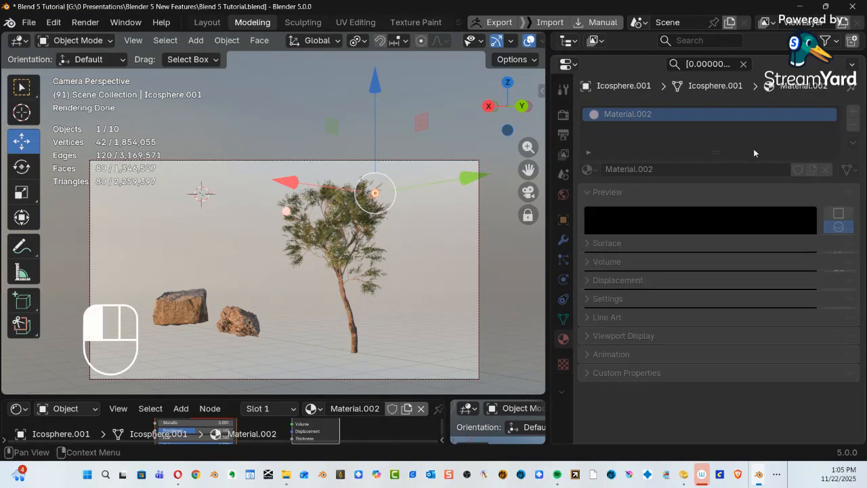
{"action": "left_click", "coordinate": [695, 173]}
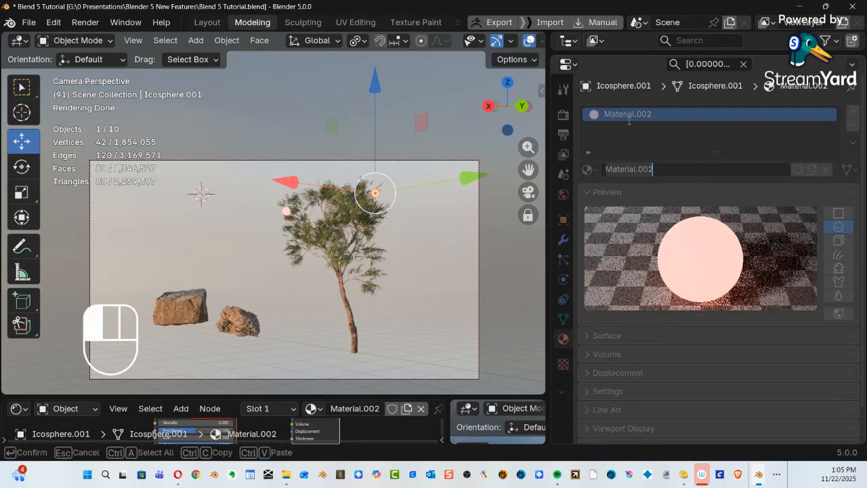
{"action": "left_click", "coordinate": [589, 335]}
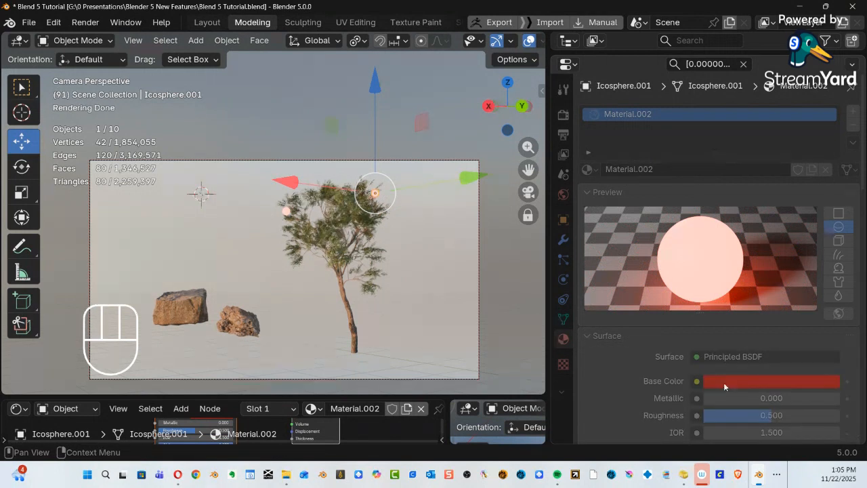
{"action": "scroll", "coordinate": [671, 363], "scroll_direction": "down", "scroll_amount": 10}
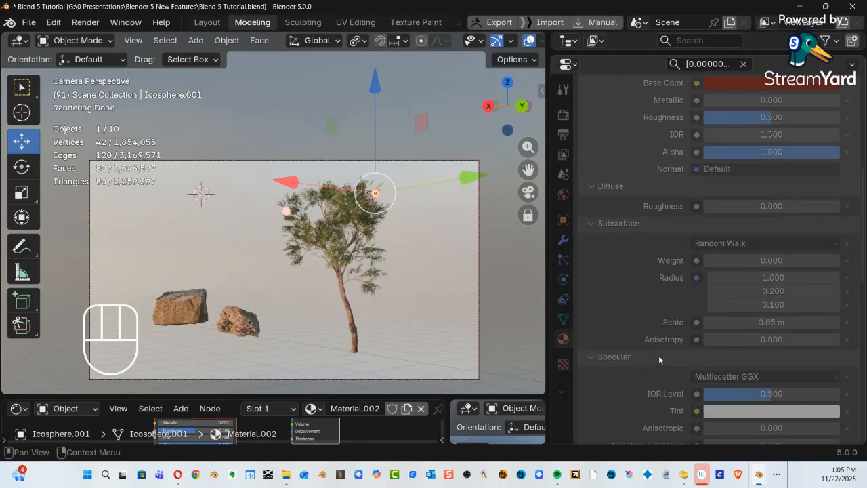
{"action": "scroll", "coordinate": [659, 355], "scroll_direction": "down", "scroll_amount": 8}
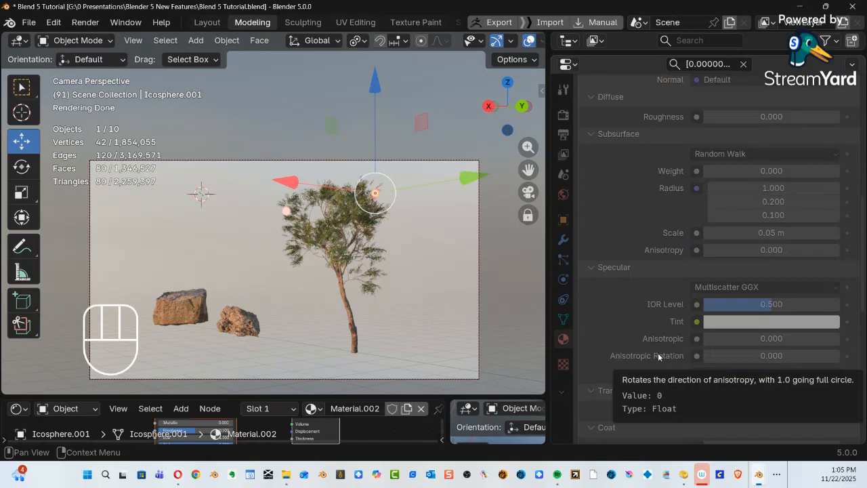
{"action": "scroll", "coordinate": [659, 351], "scroll_direction": "down", "scroll_amount": 8}
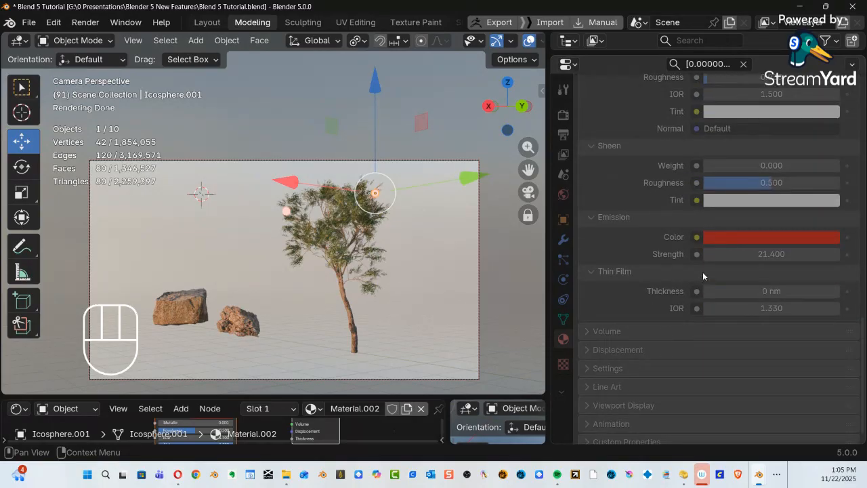
{"action": "scroll", "coordinate": [719, 262], "scroll_direction": "down", "scroll_amount": 2}
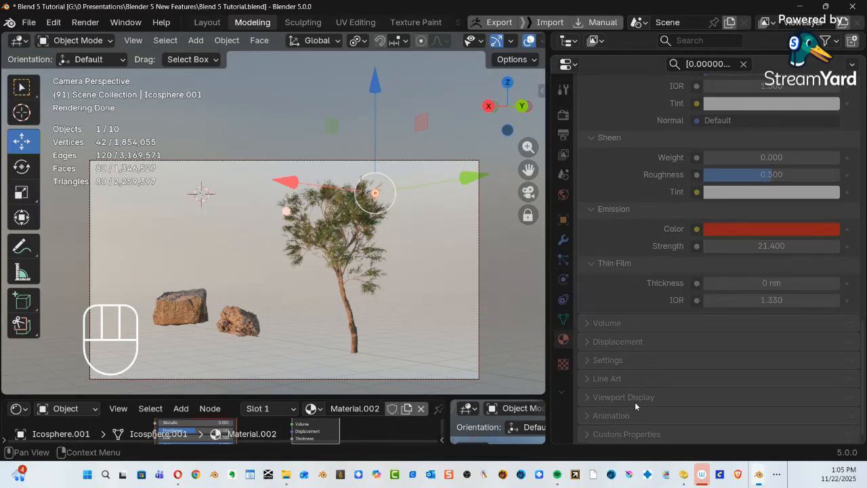
{"action": "left_click", "coordinate": [755, 228]}
{"action": "left_click_drag", "start_coordinate": [793, 263], "coordinate": [812, 241]}
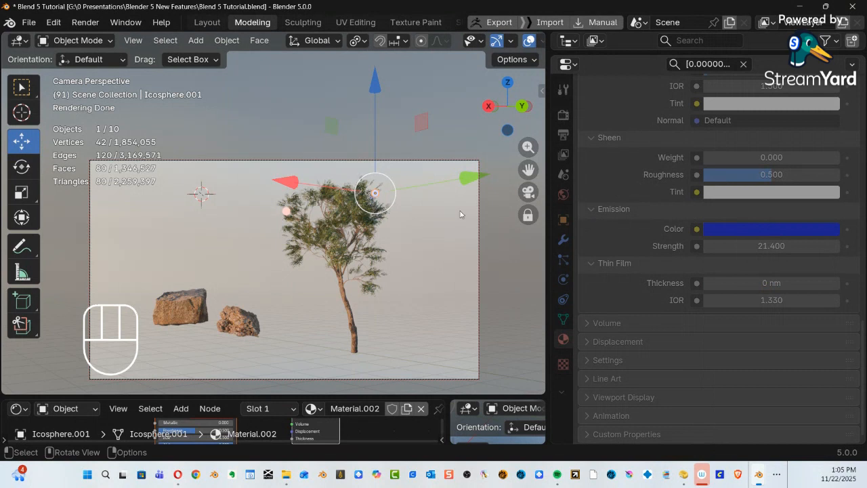
{"action": "left_click_drag", "start_coordinate": [760, 249], "coordinate": [820, 246]}
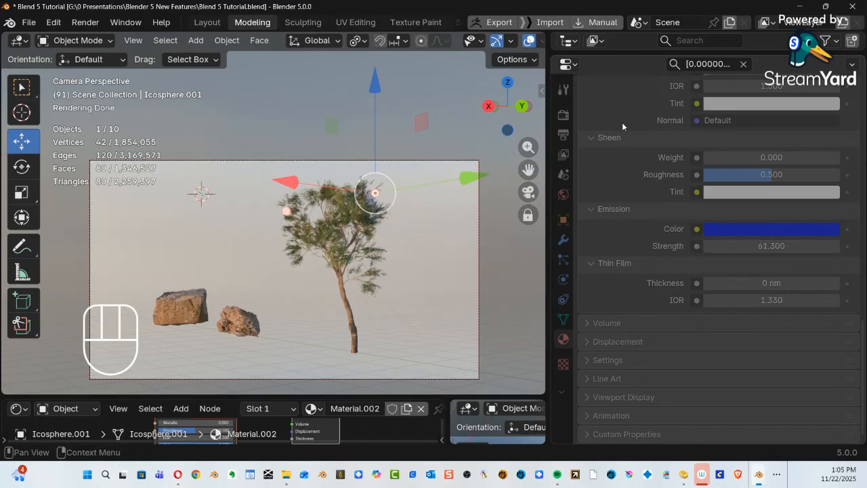
Duplicate the red glowing Icosphere and place the copy in the middle of the tree's crown.
{"action": "left_click_drag", "start_coordinate": [624, 52], "coordinate": [654, 258]}
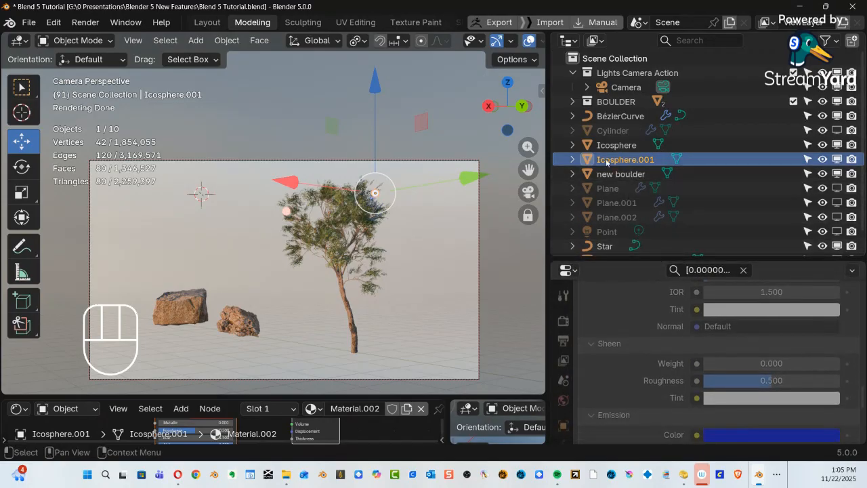
{"action": "left_click", "coordinate": [614, 145]}
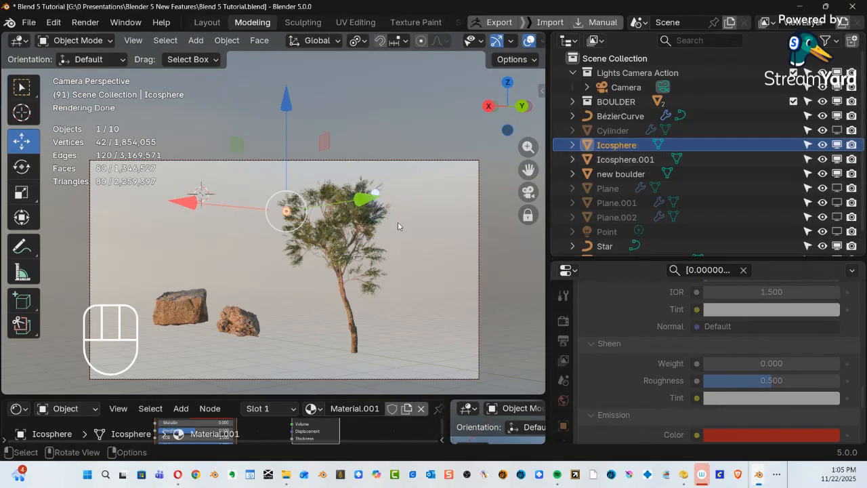
{"action": "key", "text": "shift"}
{"action": "key", "text": "shift+d"}
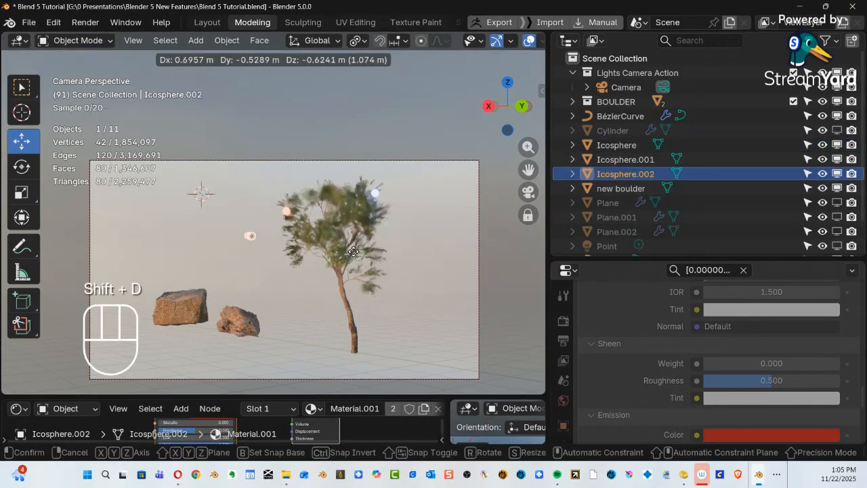
{"action": "left_click", "coordinate": [450, 256]}
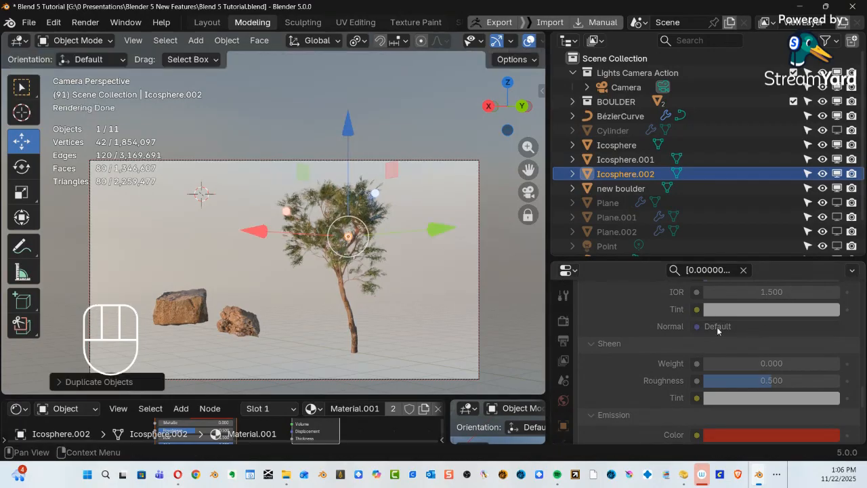
Make the material of the middle sphere single-user.
{"action": "scroll", "coordinate": [733, 296], "scroll_direction": "up", "scroll_amount": 8}
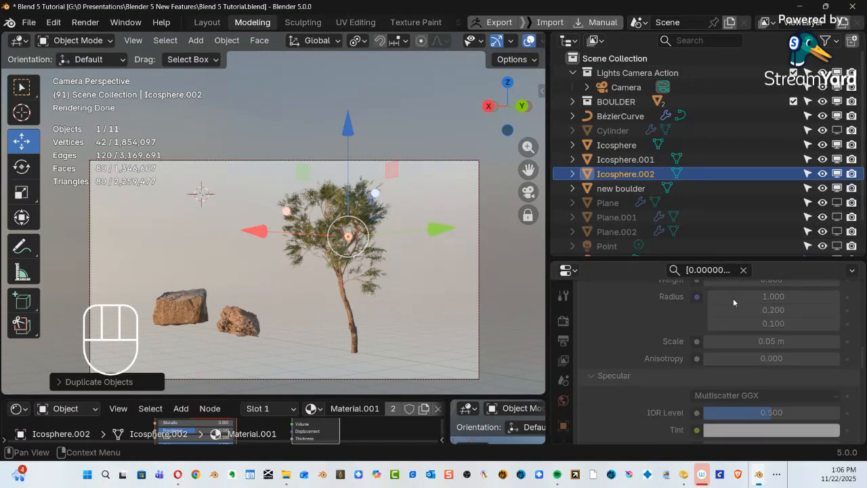
{"action": "scroll", "coordinate": [733, 299], "scroll_direction": "up", "scroll_amount": 8}
{"action": "scroll", "coordinate": [734, 296], "scroll_direction": "up", "scroll_amount": 10}
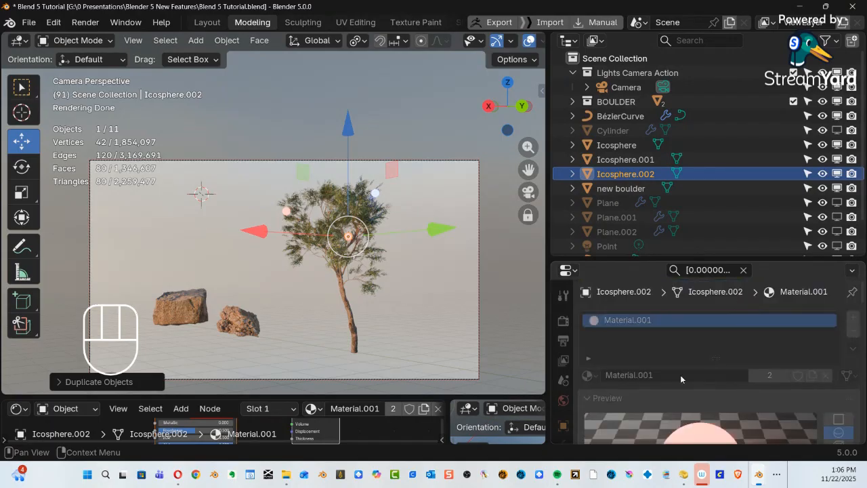
{"action": "left_click", "coordinate": [769, 377]}
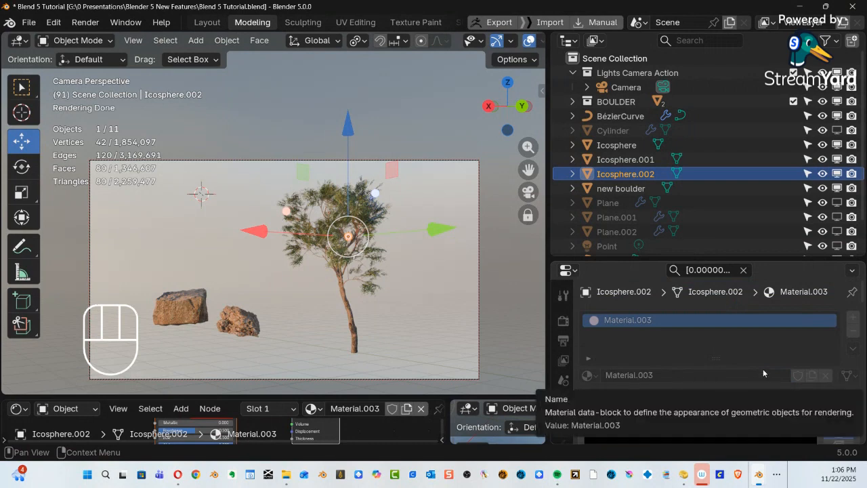
Set the emission colour of the middle sphere's material to bright green (#00FF13FF).
{"action": "scroll", "coordinate": [763, 369], "scroll_direction": "down", "scroll_amount": 15}
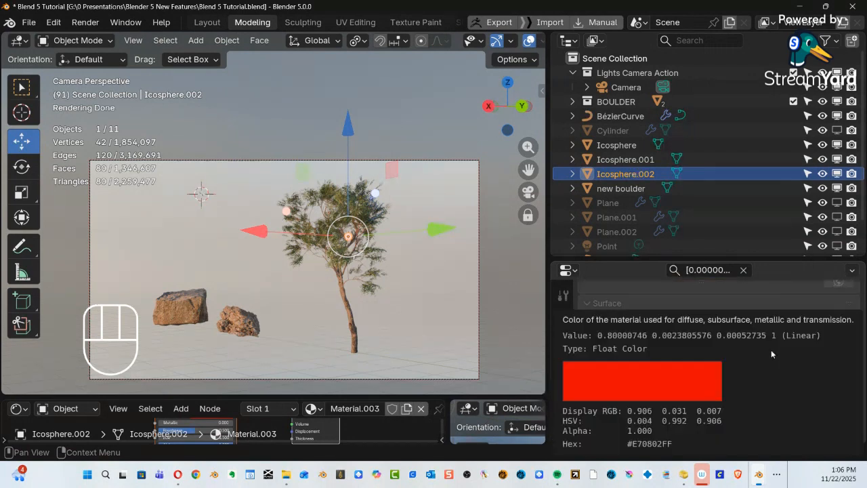
{"action": "scroll", "coordinate": [745, 343], "scroll_direction": "down", "scroll_amount": 8}
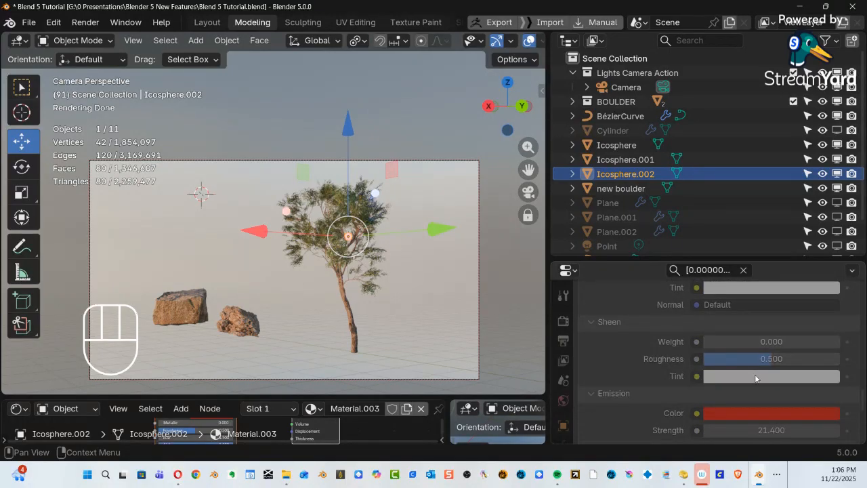
{"action": "left_click", "coordinate": [752, 413]}
{"action": "left_click_drag", "start_coordinate": [784, 218], "coordinate": [717, 192]}
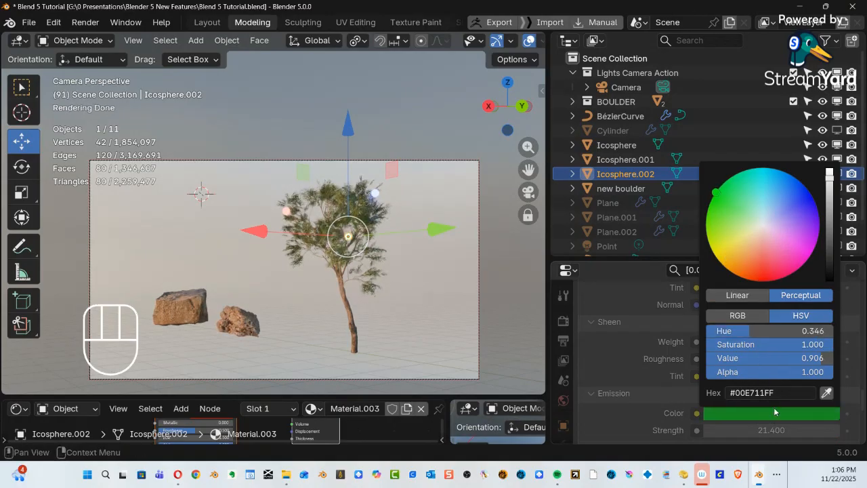
{"action": "left_click_drag", "start_coordinate": [781, 357], "coordinate": [806, 357]}
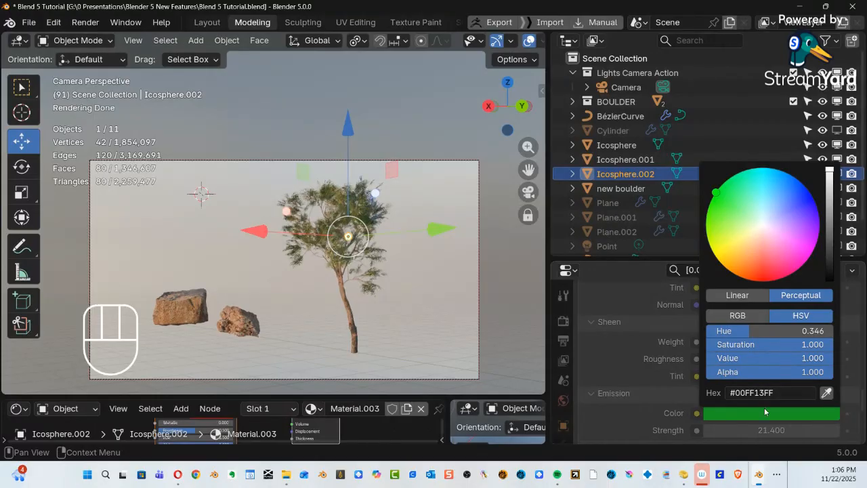
Paste the copied blue (#000AE7FF) into the base colour of the middle sphere's material.
{"action": "key", "text": "ctrl"}
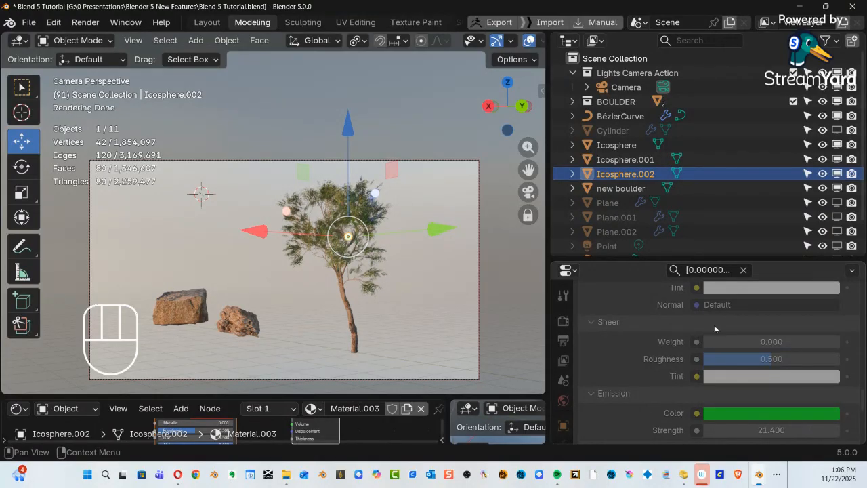
{"action": "scroll", "coordinate": [751, 301], "scroll_direction": "up", "scroll_amount": 10}
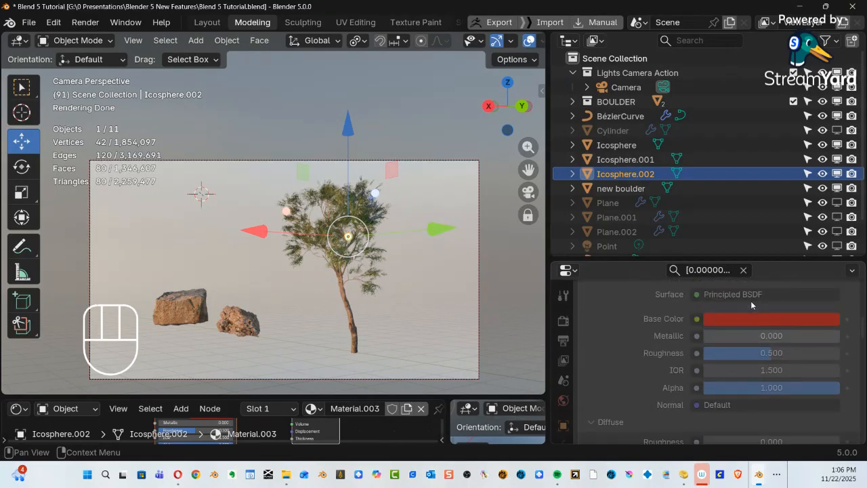
{"action": "scroll", "coordinate": [750, 304], "scroll_direction": "up", "scroll_amount": 1}
{"action": "scroll", "coordinate": [751, 304], "scroll_direction": "up", "scroll_amount": 4}
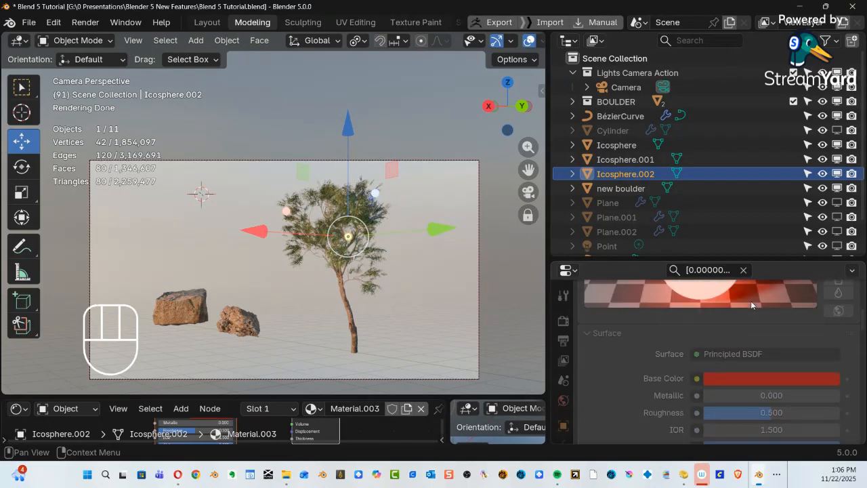
{"action": "scroll", "coordinate": [753, 374], "scroll_direction": "down", "scroll_amount": 4}
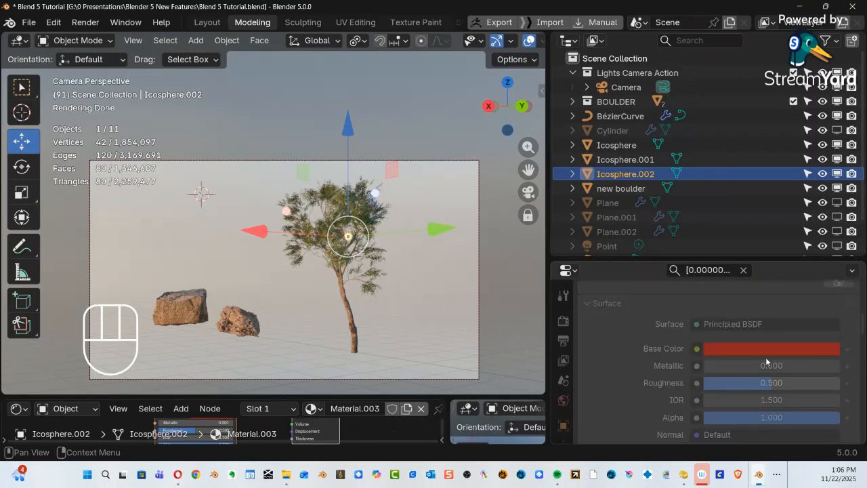
{"action": "key", "text": "ctrl+v"}
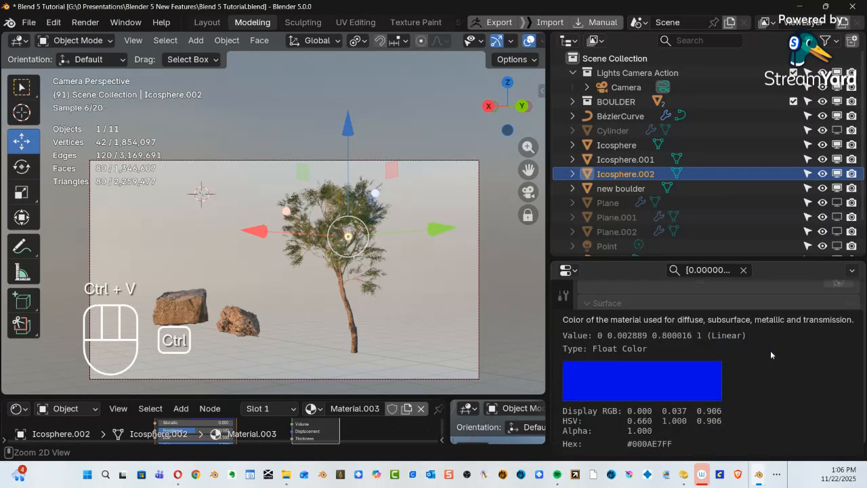
Enlarge the Outliner area so that the full list of scene objects fits.
{"action": "left_click", "coordinate": [747, 349]}
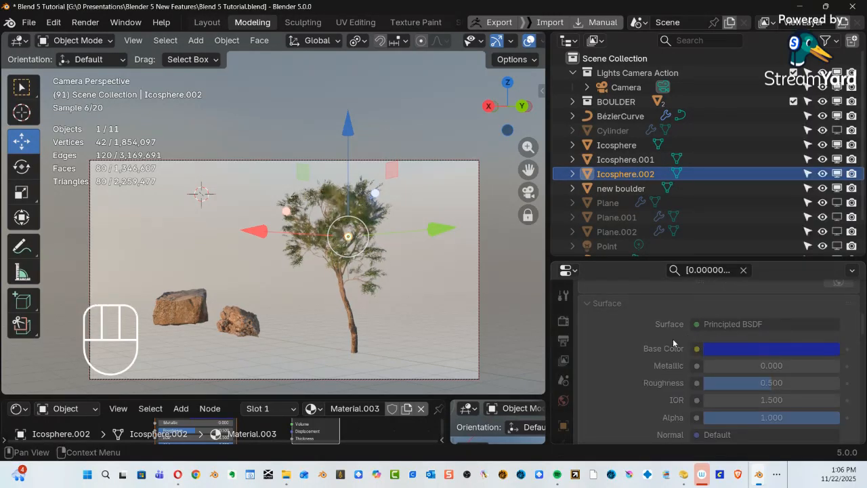
{"action": "left_click", "coordinate": [674, 344]}
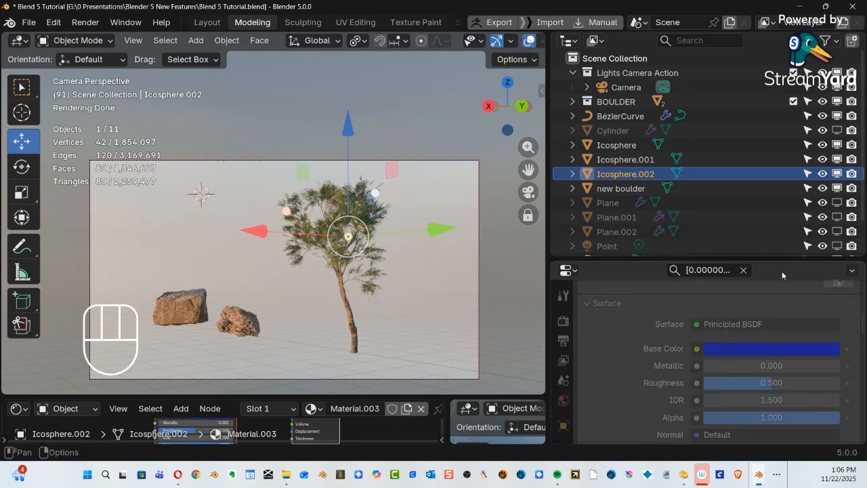
{"action": "left_click_drag", "start_coordinate": [718, 260], "coordinate": [690, 327]}
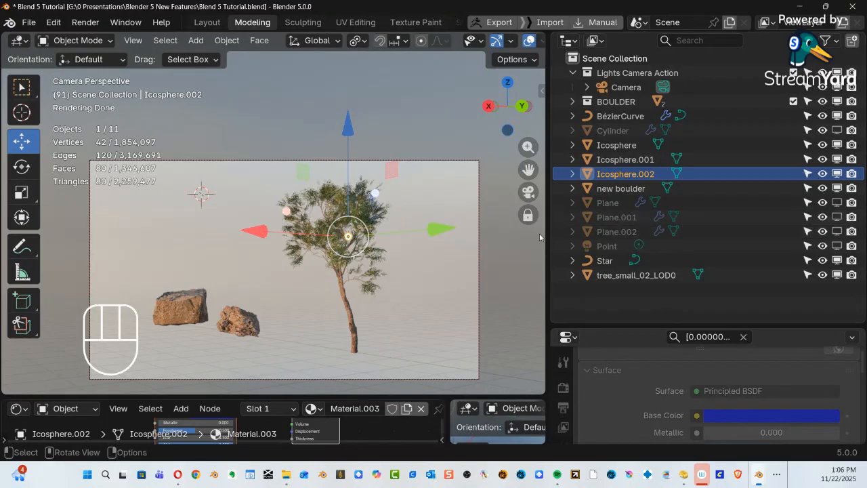
Render the current frame from the camera, view the result, and close the render window.
{"action": "key", "text": "F12"}
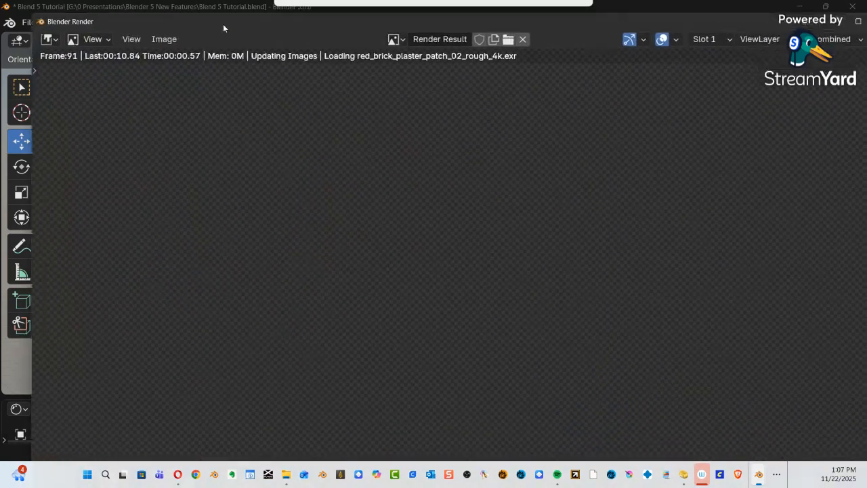
{"action": "left_click_drag", "start_coordinate": [224, 25], "coordinate": [199, 17]}
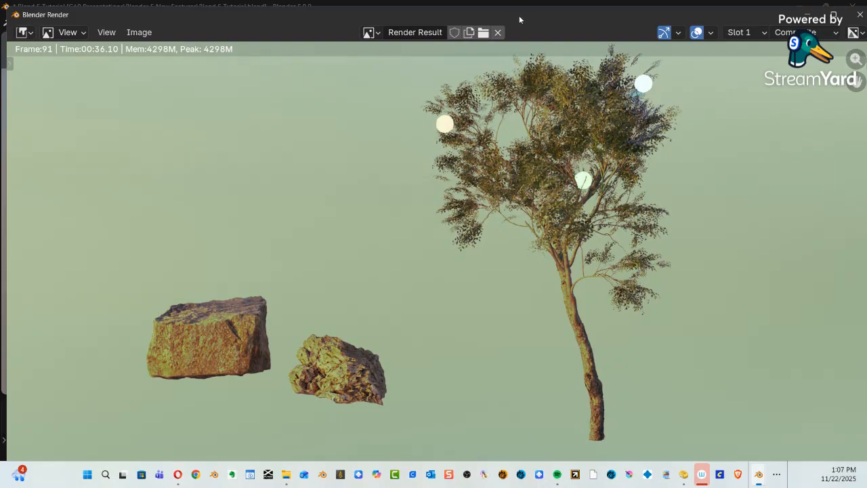
{"action": "key", "text": "Escape"}
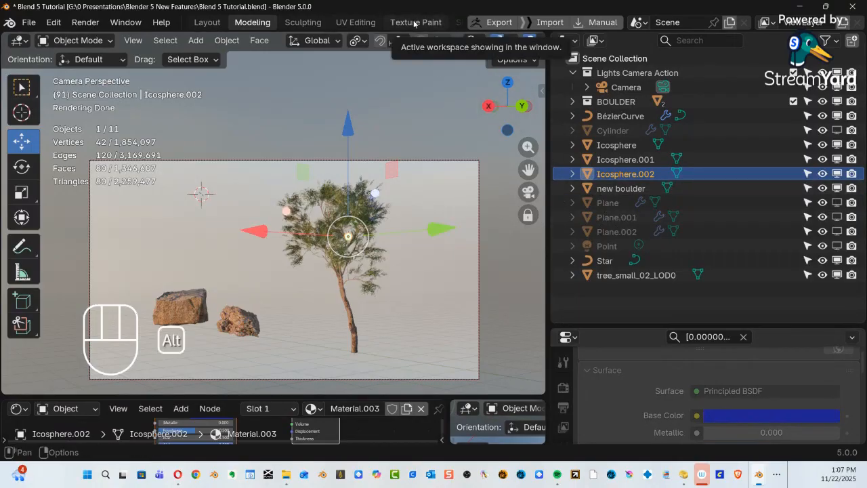
Switch to the Compositing workspace and shrink the backdrop so that the whole rendered image fits behind the nodes.
{"action": "middle_click_drag", "start_coordinate": [411, 30], "coordinate": [79, 34], "text": "alt"}
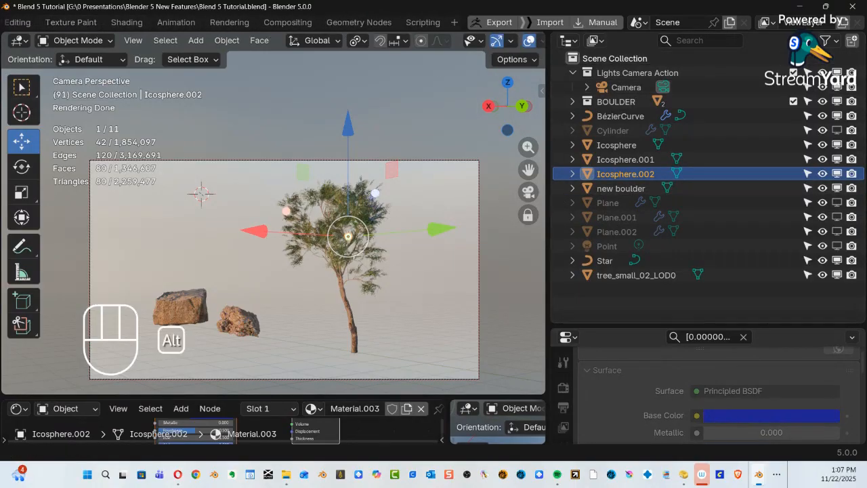
{"action": "left_click", "coordinate": [287, 23]}
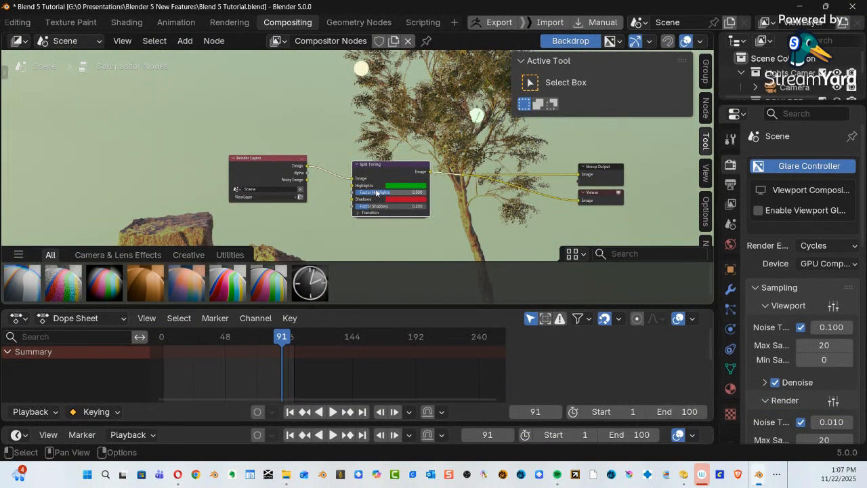
{"action": "scroll", "coordinate": [381, 167], "scroll_direction": "down", "scroll_amount": 2}
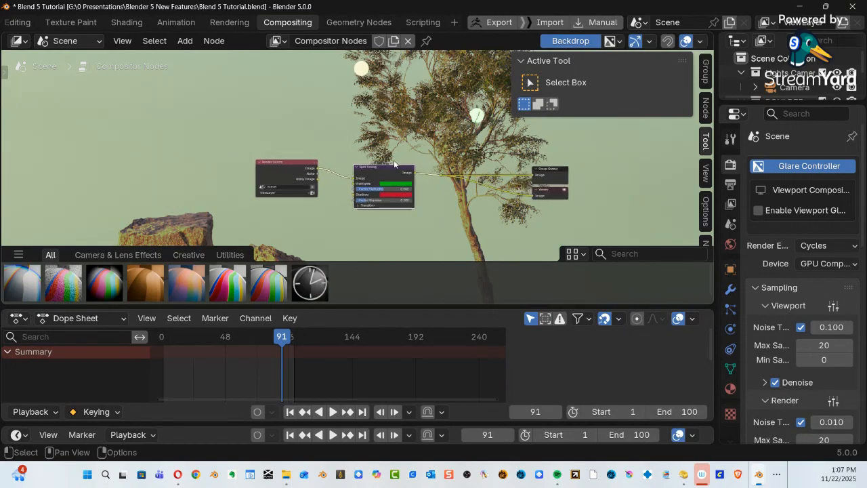
{"action": "key", "text": "v"}
{"action": "key", "text": "v"}
{"action": "key", "text": "v"}
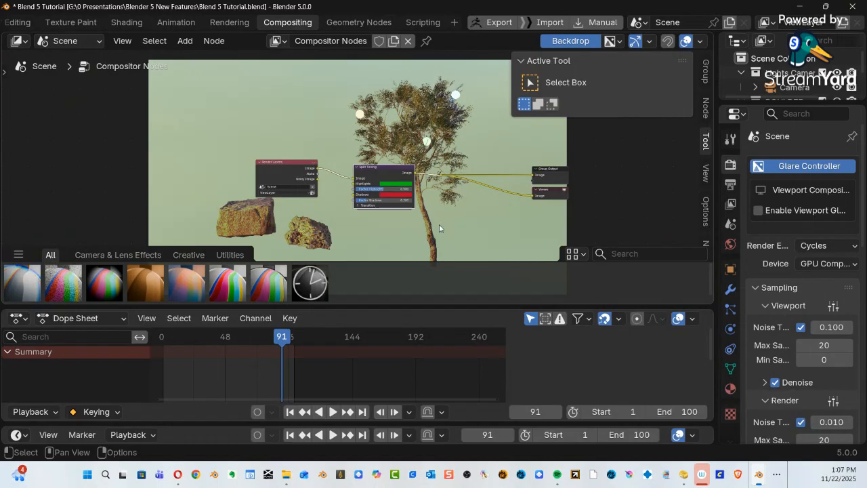
Move the Render Layers and Split Toning nodes away from the output nodes to make room for another node.
{"action": "scroll", "coordinate": [447, 195], "scroll_direction": "up", "scroll_amount": 1}
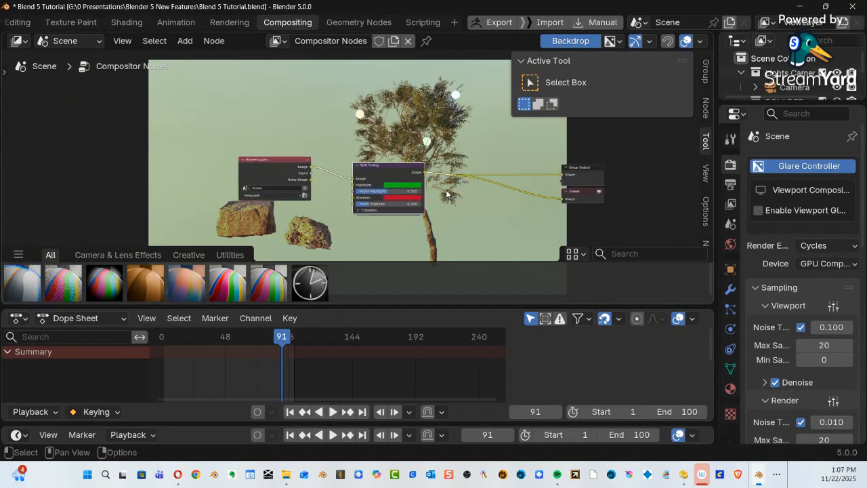
{"action": "scroll", "coordinate": [447, 195], "scroll_direction": "up", "scroll_amount": 1}
{"action": "left_click_drag", "start_coordinate": [391, 162], "coordinate": [367, 160]}
{"action": "left_click_drag", "start_coordinate": [268, 155], "coordinate": [210, 157]}
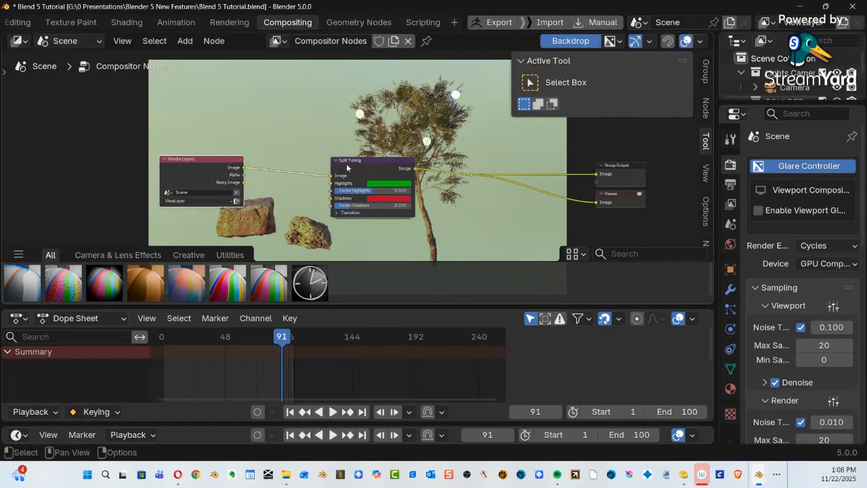
{"action": "left_click_drag", "start_coordinate": [346, 164], "coordinate": [308, 163]}
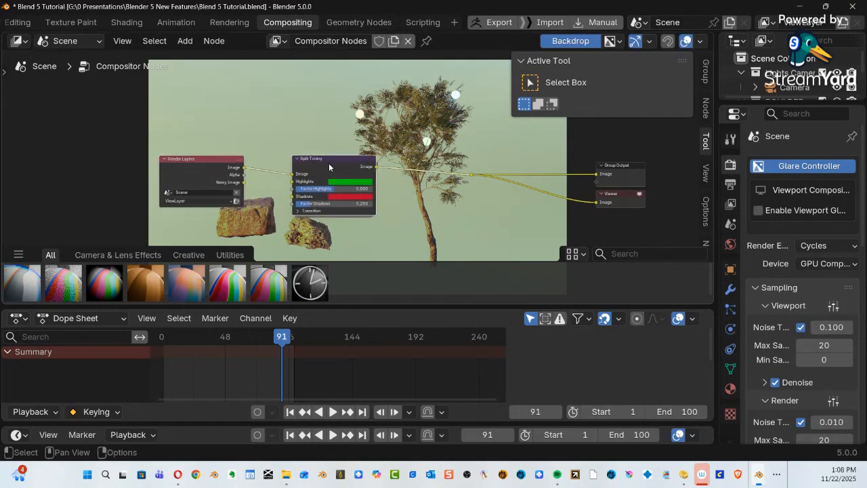
Add a Glare node and insert it on the link between Split Toning and the output nodes.
{"action": "key", "text": "shift+a"}
{"action": "left_click", "coordinate": [319, 166]}
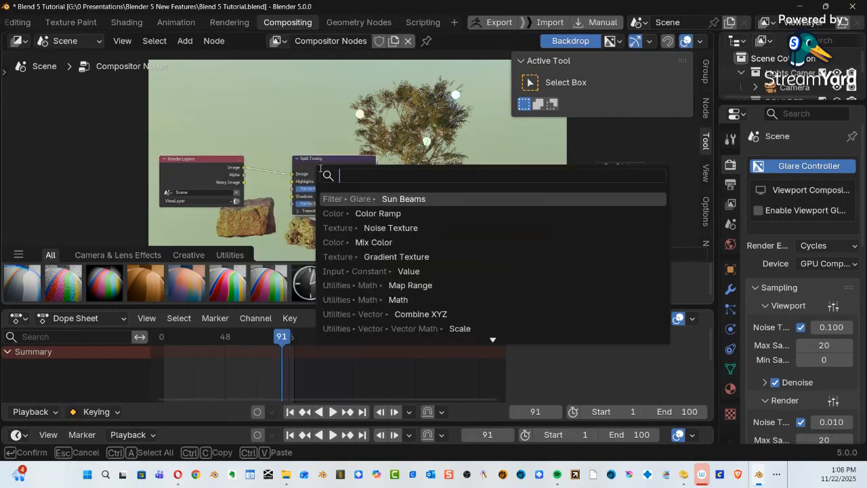
{"action": "type", "text": "glar"}
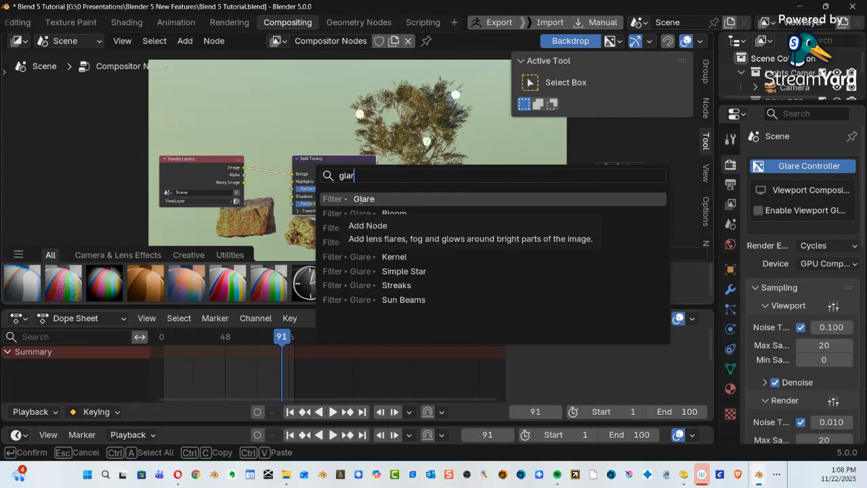
{"action": "left_click", "coordinate": [362, 198]}
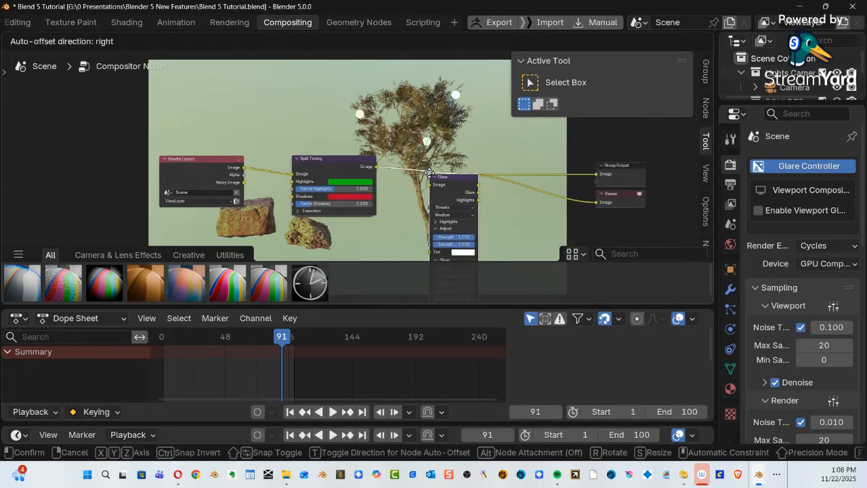
{"action": "left_click", "coordinate": [408, 175]}
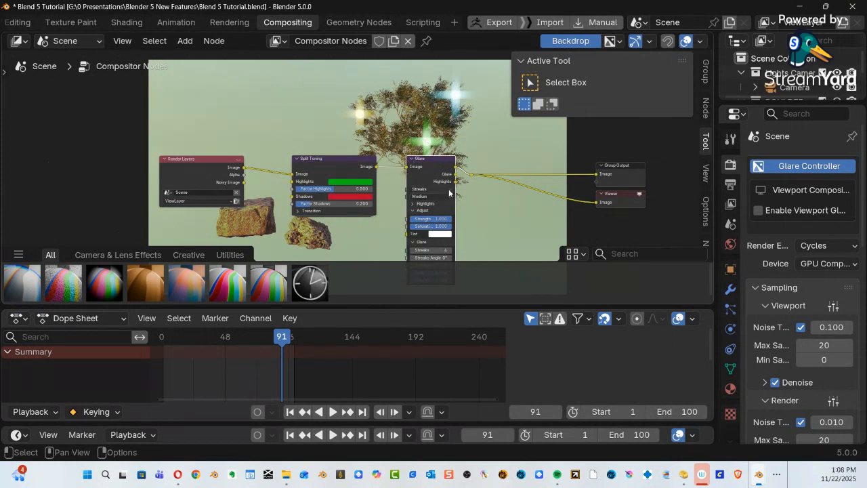
Set the Glare node's type to Bloom.
{"action": "scroll", "coordinate": [452, 189], "scroll_direction": "up", "scroll_amount": 5}
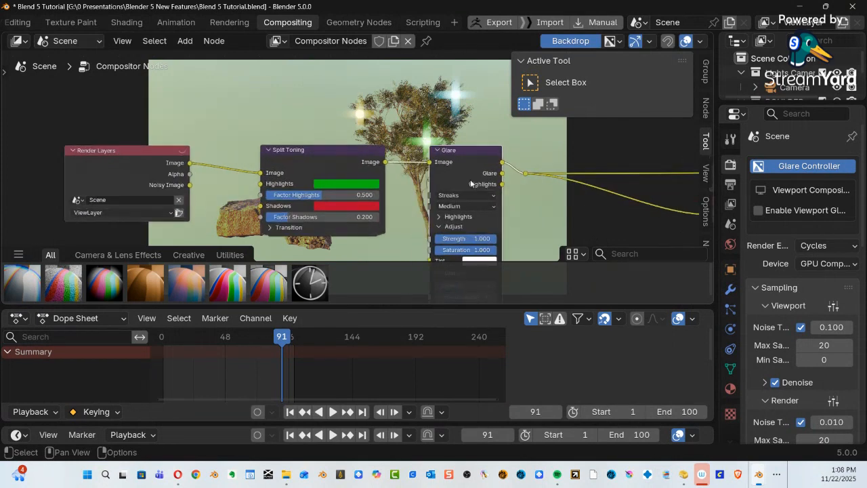
{"action": "left_click_drag", "start_coordinate": [567, 192], "coordinate": [323, 170], "text": "alt"}
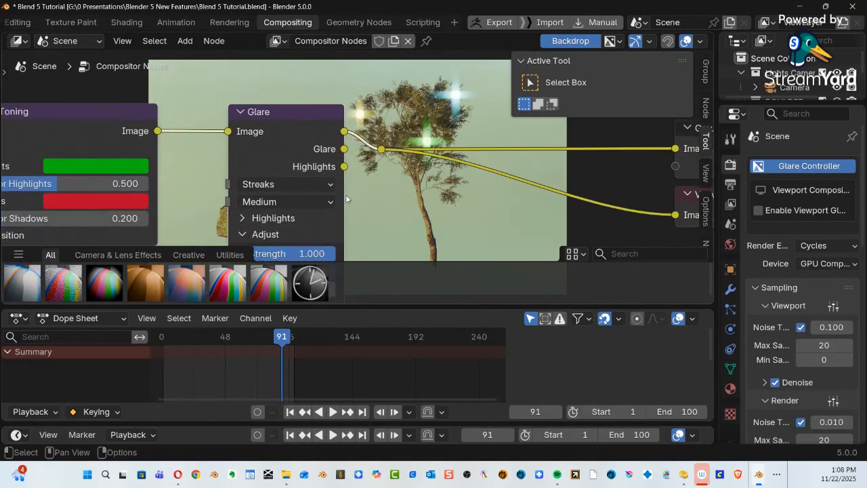
{"action": "left_click", "coordinate": [332, 185]}
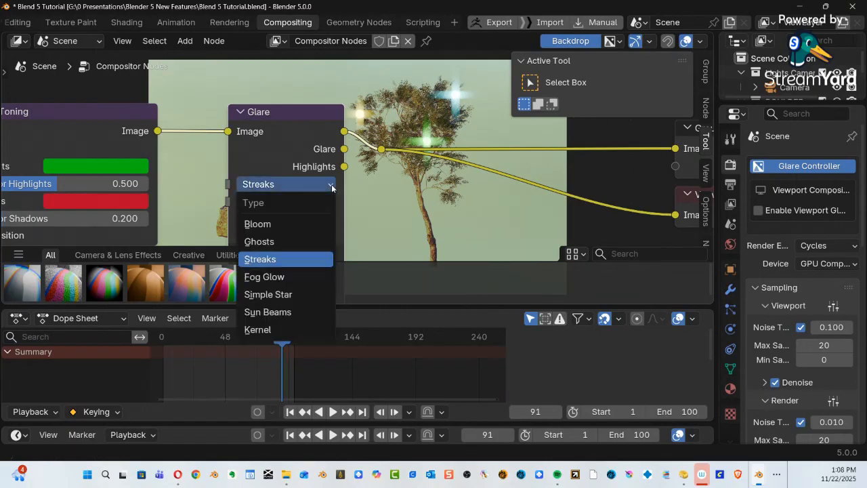
{"action": "left_click", "coordinate": [295, 225]}
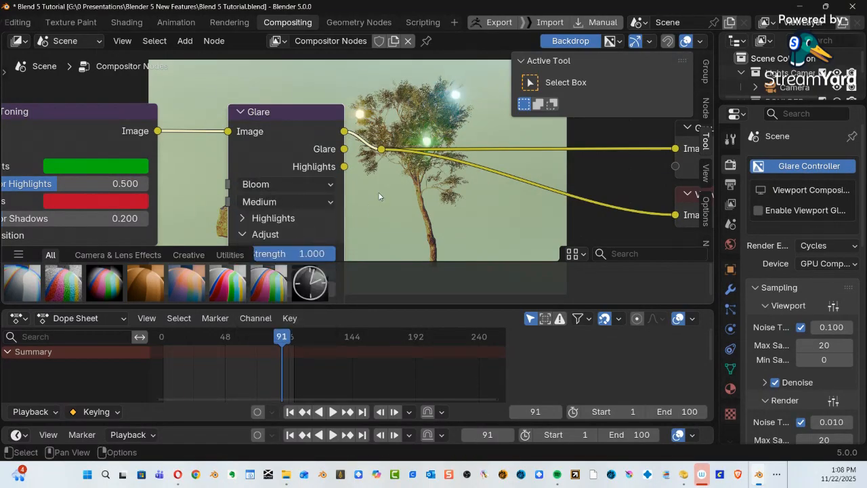
Set the Glare node's type to Fog Glow and enlarge the backdrop to inspect the glow around the spheres.
{"action": "left_click", "coordinate": [331, 185]}
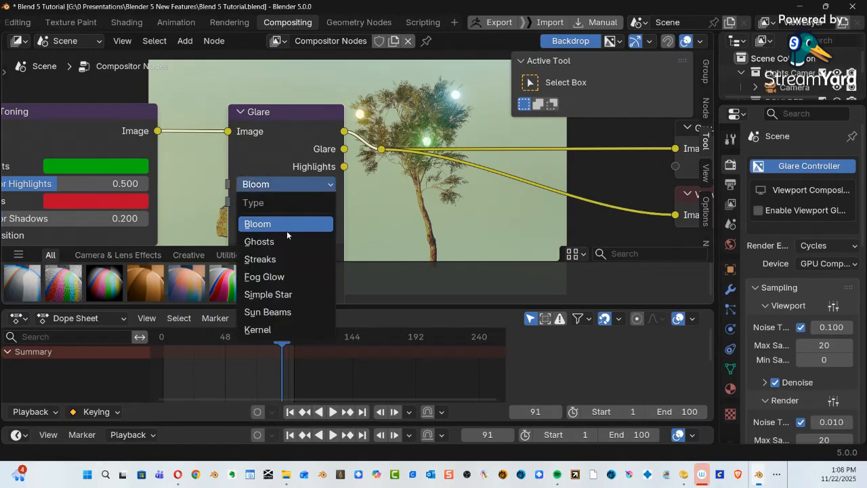
{"action": "left_click", "coordinate": [281, 276]}
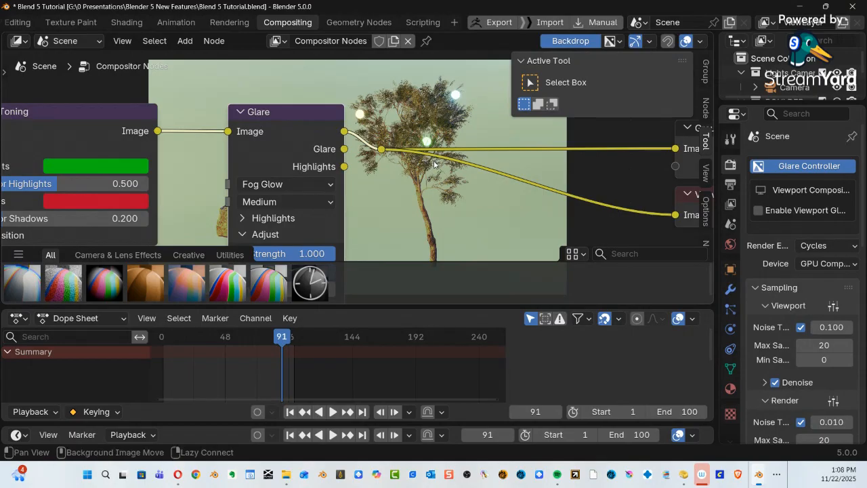
{"action": "key", "text": "alt+v"}
{"action": "key", "text": "alt+v"}
{"action": "key", "text": "alt+v"}
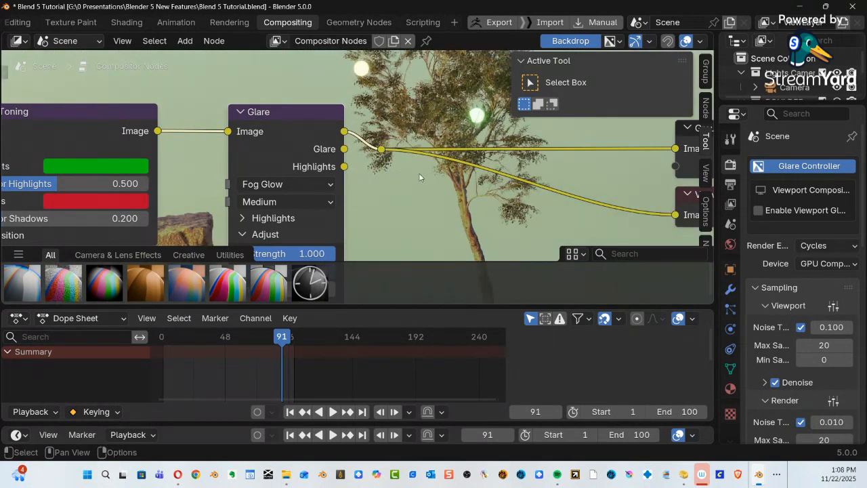
{"action": "middle_click_drag", "start_coordinate": [420, 177], "coordinate": [416, 167]}
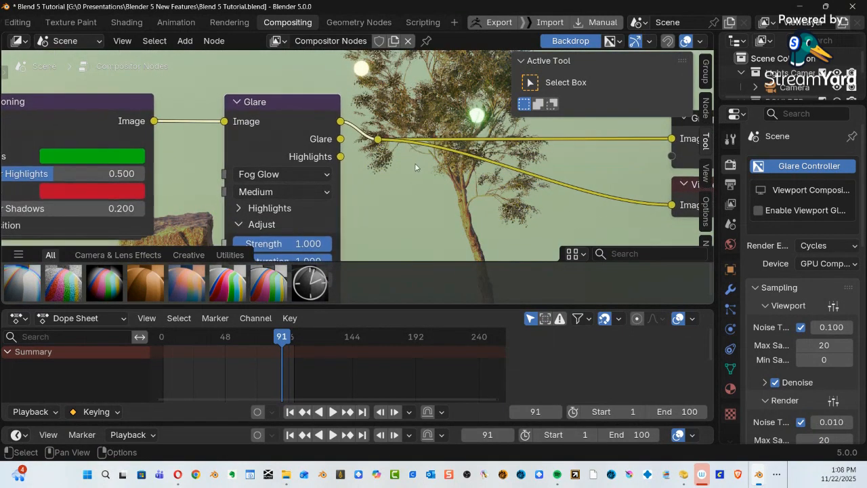
Set the Glare node's type to Simple Star and its iterations to 4.
{"action": "left_click", "coordinate": [328, 177]}
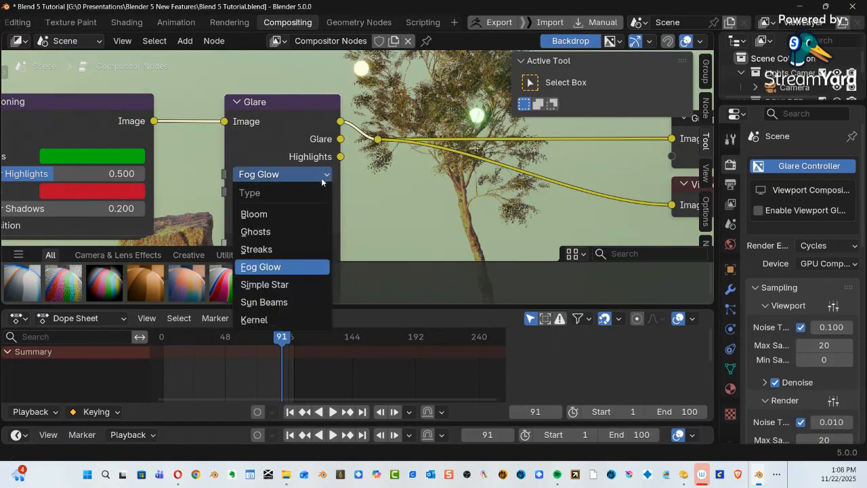
{"action": "left_click", "coordinate": [284, 284]}
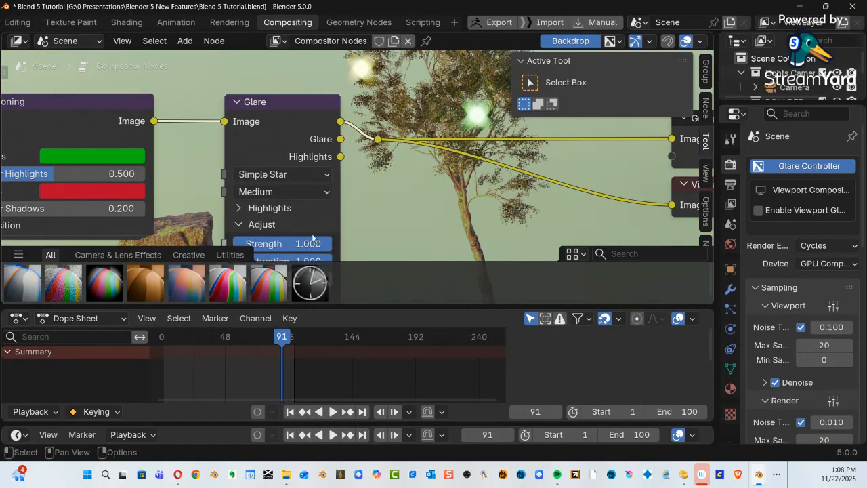
{"action": "scroll", "coordinate": [313, 237], "scroll_direction": "down", "scroll_amount": 1}
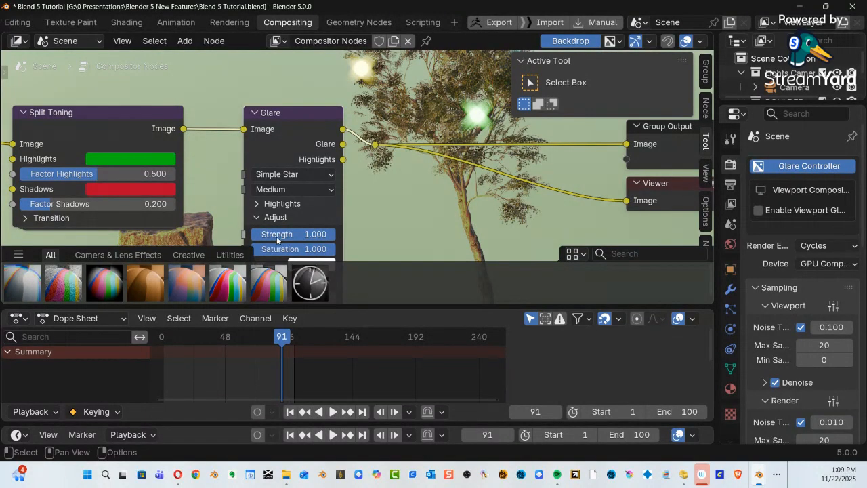
{"action": "left_click_drag", "start_coordinate": [286, 111], "coordinate": [270, 206]}
{"action": "middle_click_drag", "start_coordinate": [282, 200], "coordinate": [287, 246]}
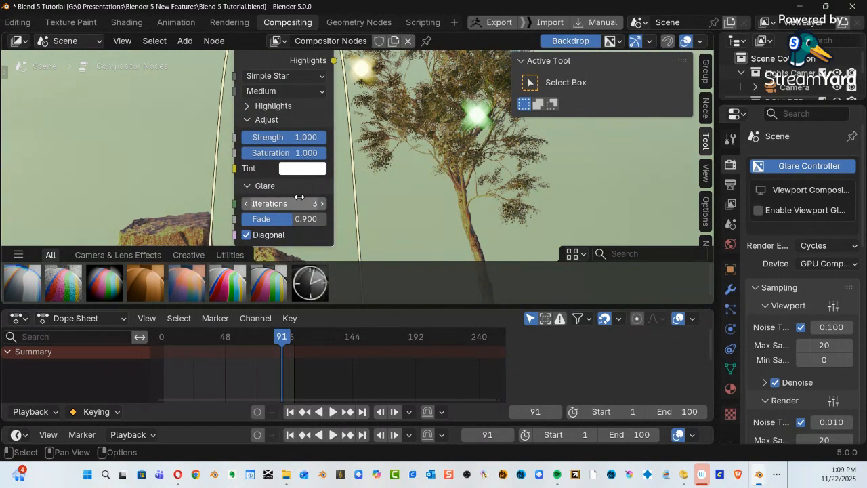
{"action": "mouse_move", "coordinate": [299, 197]}
{"action": "left_mouse_down"}
{"action": "mouse_move", "coordinate": [309, 196]}
{"action": "mouse_move", "coordinate": [303, 204]}
{"action": "left_mouse_up"}
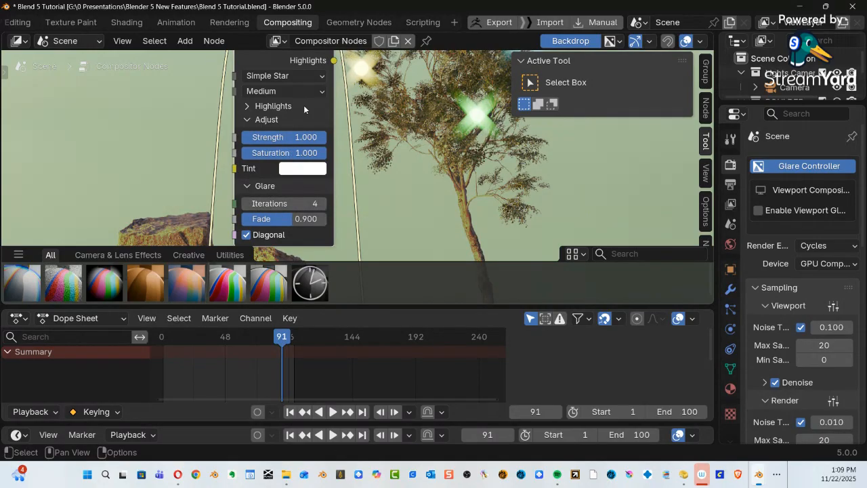
Set the Glare node's type to Sun Beams.
{"action": "scroll", "coordinate": [323, 102], "scroll_direction": "up", "scroll_amount": 2}
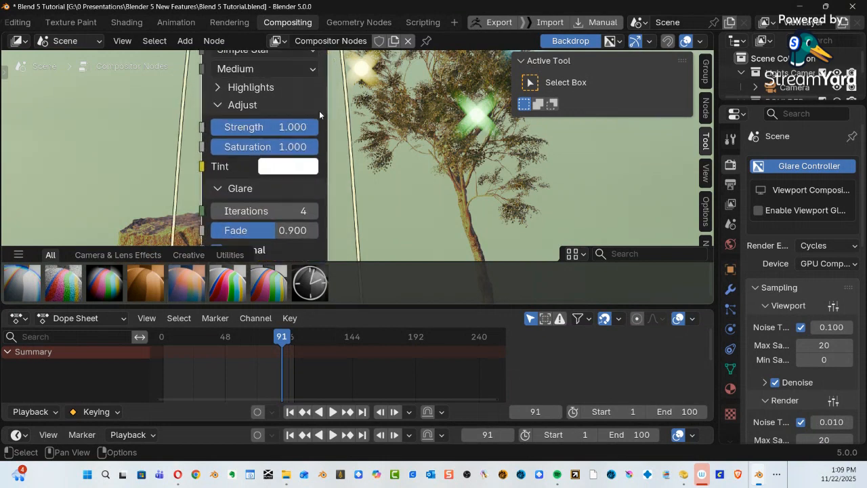
{"action": "scroll", "coordinate": [319, 111], "scroll_direction": "down", "scroll_amount": 3}
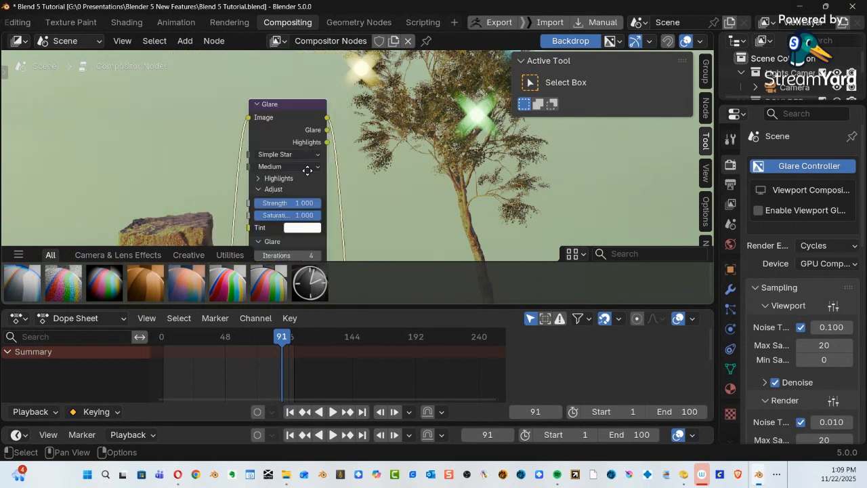
{"action": "middle_click_drag", "start_coordinate": [308, 170], "coordinate": [320, 125]}
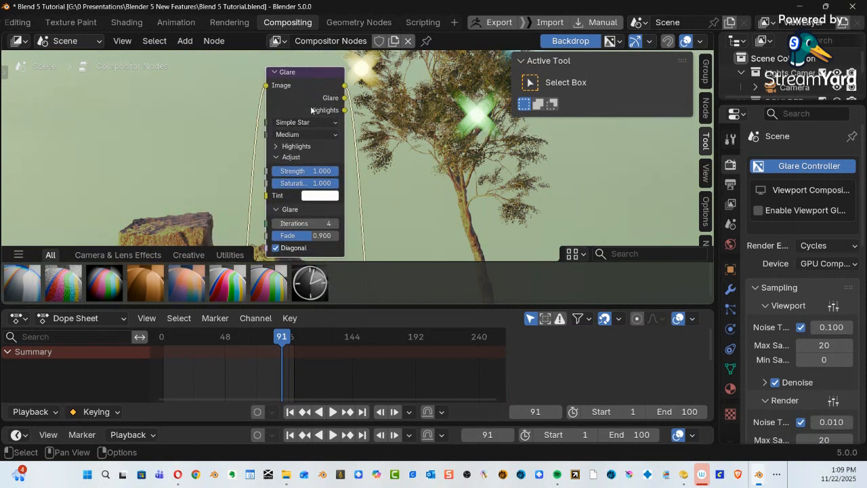
{"action": "left_click", "coordinate": [328, 123]}
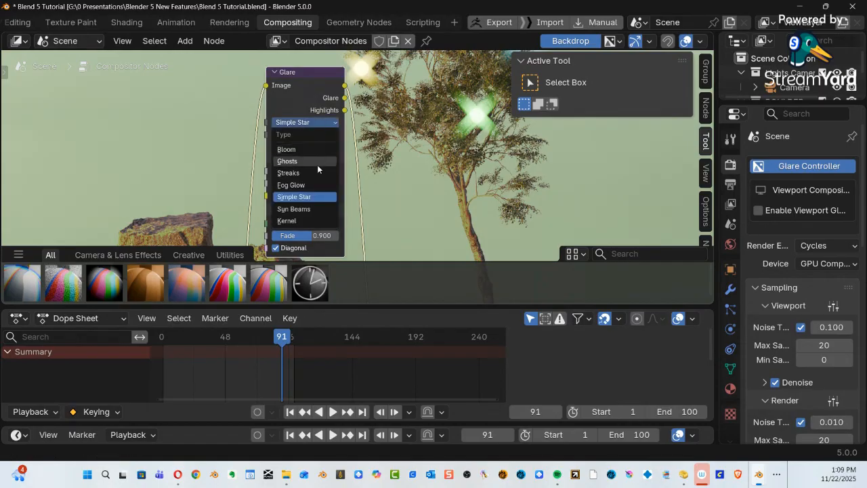
{"action": "left_click", "coordinate": [303, 209]}
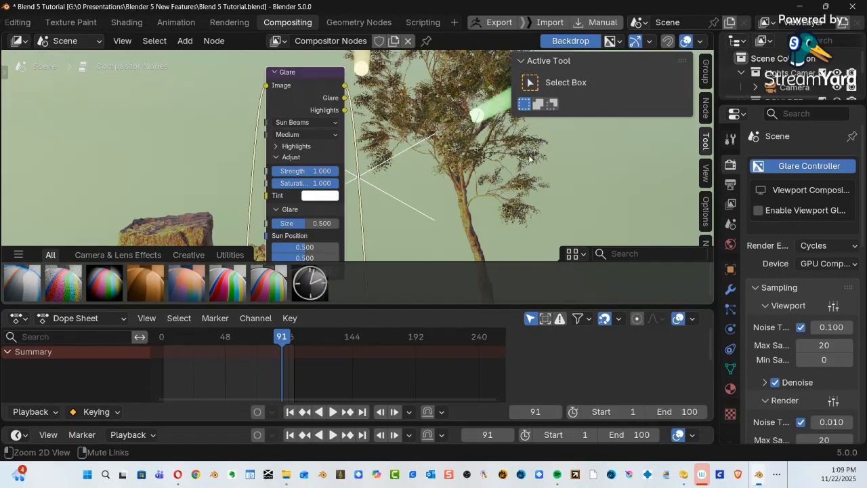
Shrink the backdrop to show the whole render and set the Sun Beams glare Size to 0.033.
{"action": "scroll", "coordinate": [515, 147], "scroll_direction": "down", "scroll_amount": 4}
{"action": "middle_click_drag", "start_coordinate": [512, 144], "coordinate": [450, 128]}
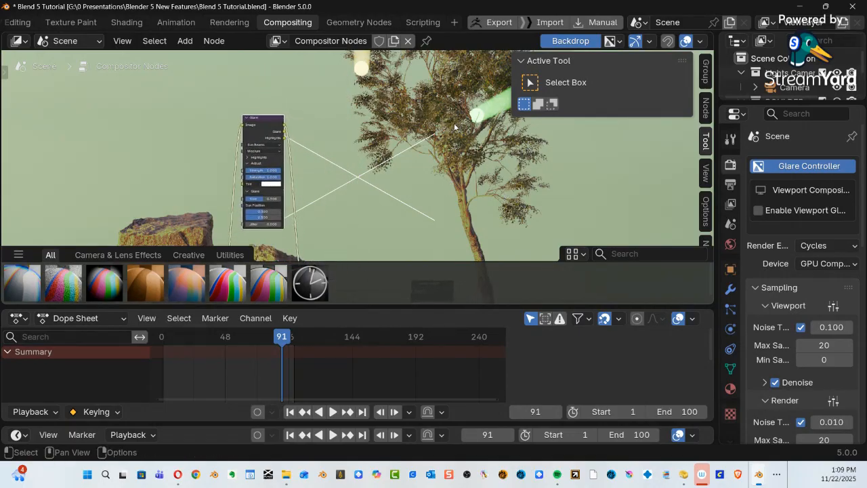
{"action": "key", "text": "v"}
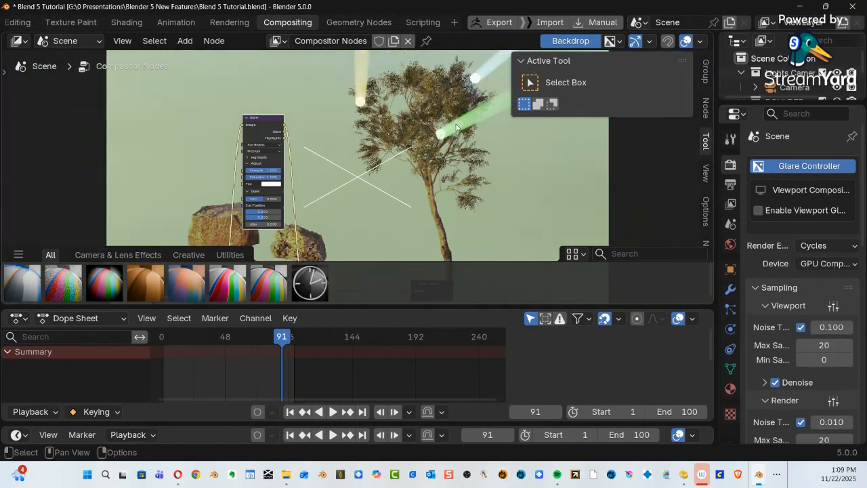
{"action": "key", "text": "v"}
{"action": "key", "text": "v"}
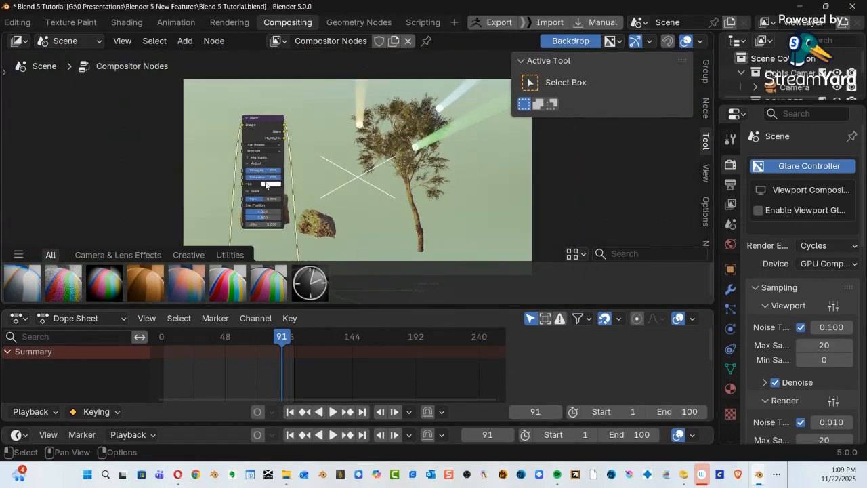
{"action": "scroll", "coordinate": [274, 143], "scroll_direction": "up", "scroll_amount": 3}
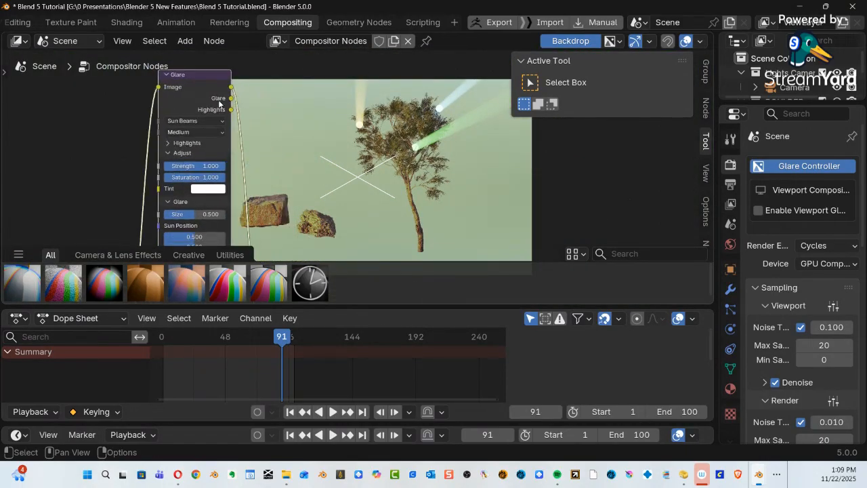
{"action": "left_click_drag", "start_coordinate": [217, 72], "coordinate": [275, 48]}
{"action": "scroll", "coordinate": [294, 160], "scroll_direction": "up", "scroll_amount": 3}
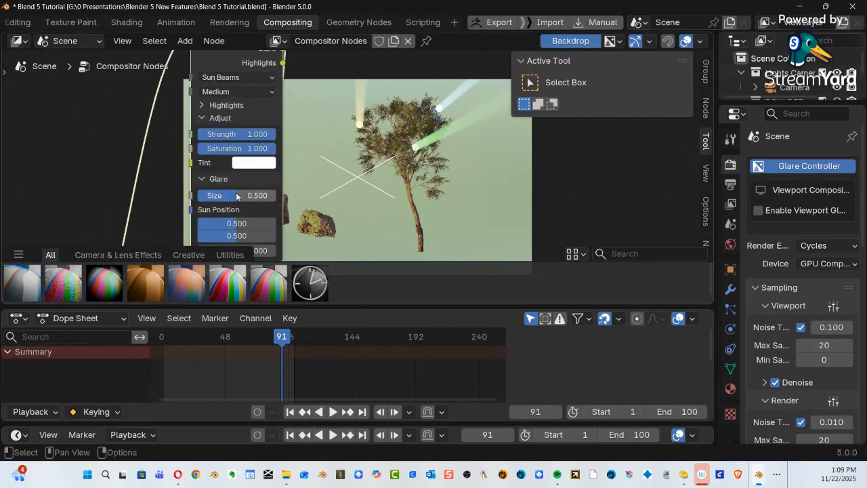
{"action": "mouse_move", "coordinate": [237, 196]}
{"action": "left_mouse_down"}
{"action": "mouse_move", "coordinate": [156, 196]}
{"action": "mouse_move", "coordinate": [264, 196]}
{"action": "mouse_move", "coordinate": [205, 196]}
{"action": "left_mouse_up"}
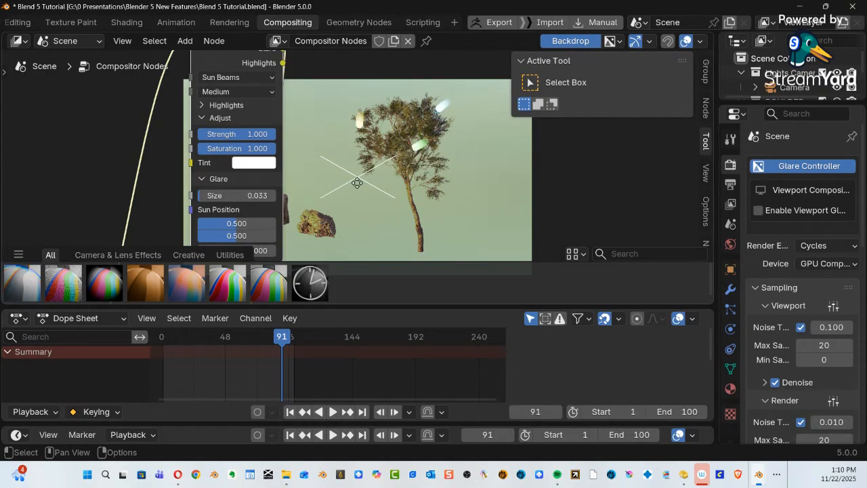
Place the sun position in the tree's crown at 0.610, 0.751 and set the glare Size to 0.475.
{"action": "left_click_drag", "start_coordinate": [352, 184], "coordinate": [406, 130]}
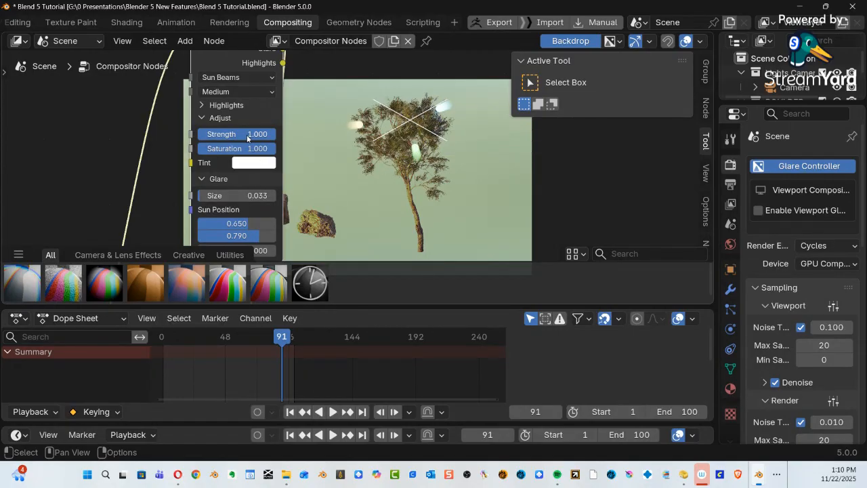
{"action": "left_click_drag", "start_coordinate": [239, 196], "coordinate": [335, 196]}
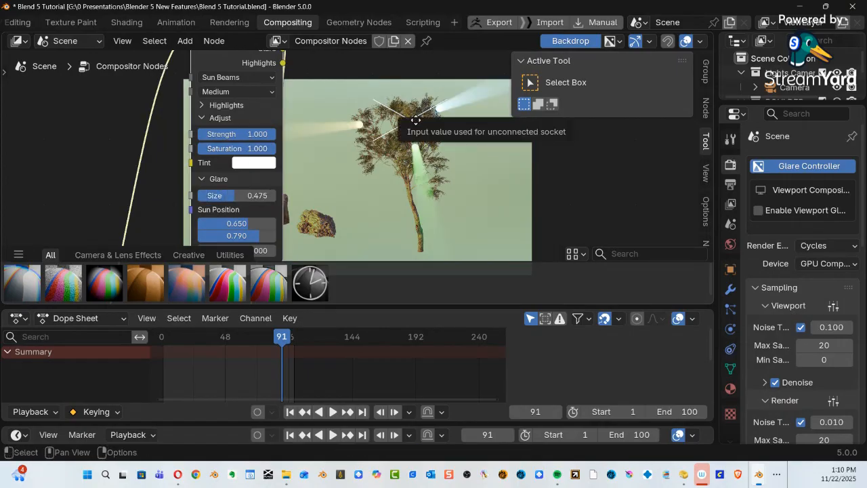
{"action": "left_click_drag", "start_coordinate": [414, 122], "coordinate": [400, 132]}
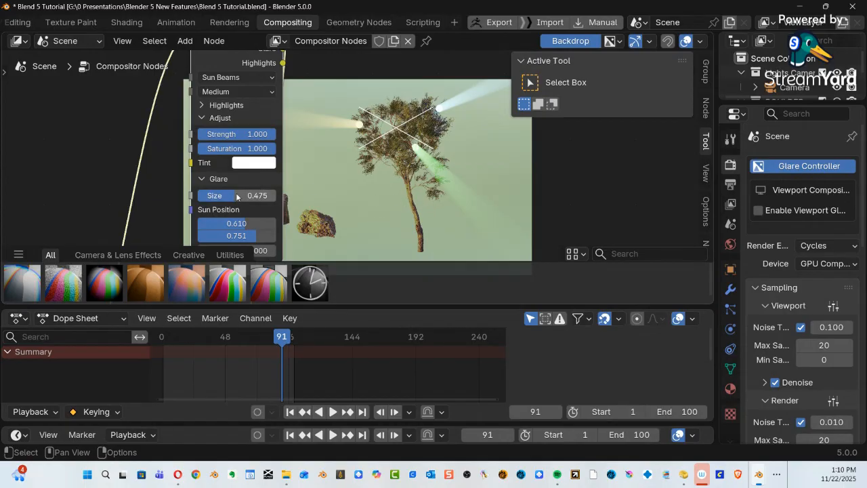
Try several Sun Position values on the Glare node, ending with X at 0.683 and Y at 0.716.
{"action": "scroll", "coordinate": [259, 202], "scroll_direction": "down", "scroll_amount": 2}
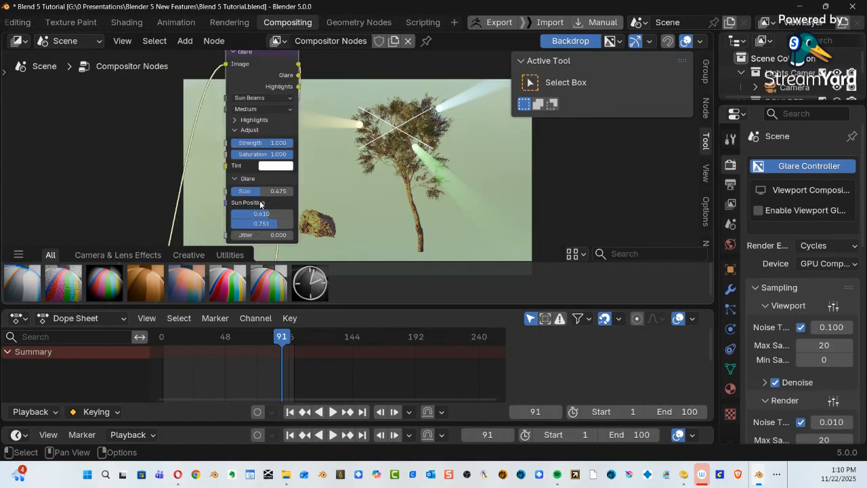
{"action": "middle_click_drag", "start_coordinate": [260, 201], "coordinate": [270, 81]}
{"action": "scroll", "coordinate": [270, 82], "scroll_direction": "up", "scroll_amount": 2}
{"action": "middle_click_drag", "start_coordinate": [244, 132], "coordinate": [301, 185]}
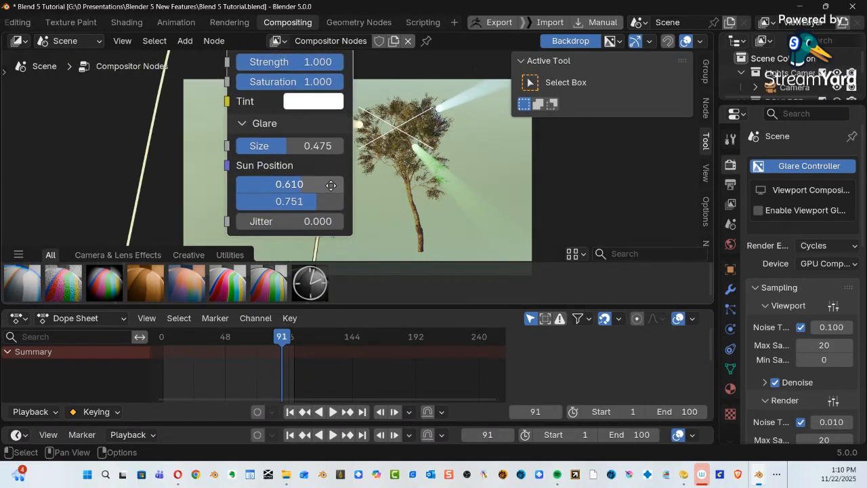
{"action": "left_click_drag", "start_coordinate": [301, 185], "coordinate": [238, 184]}
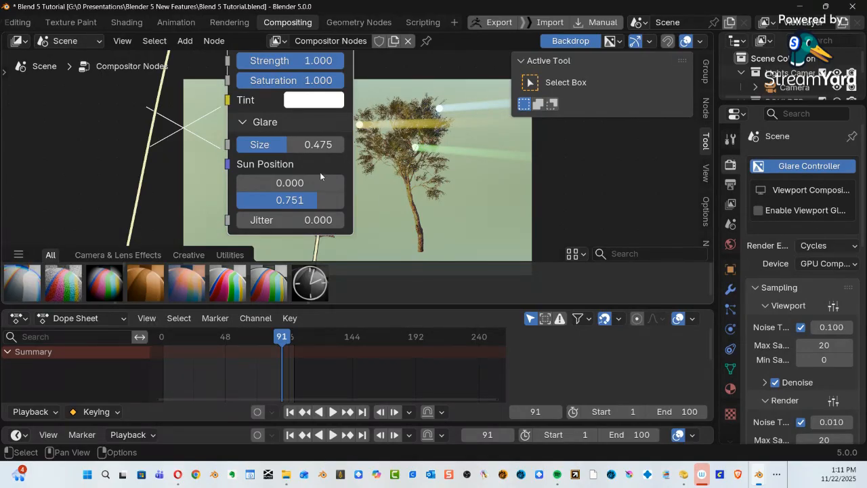
{"action": "mouse_move", "coordinate": [262, 183]}
{"action": "left_mouse_down"}
{"action": "mouse_move", "coordinate": [318, 183]}
{"action": "mouse_move", "coordinate": [310, 186]}
{"action": "left_mouse_up"}
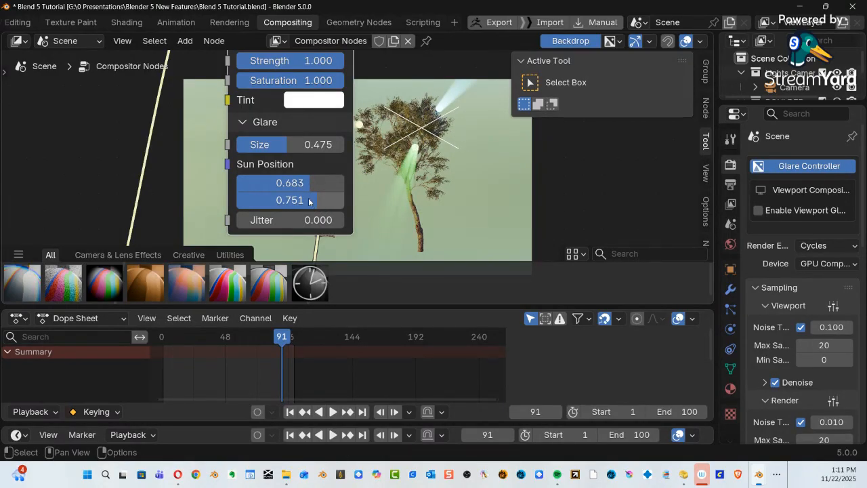
{"action": "mouse_move", "coordinate": [318, 204]}
{"action": "left_mouse_down"}
{"action": "mouse_move", "coordinate": [260, 204]}
{"action": "mouse_move", "coordinate": [313, 204]}
{"action": "mouse_move", "coordinate": [310, 191]}
{"action": "left_mouse_up"}
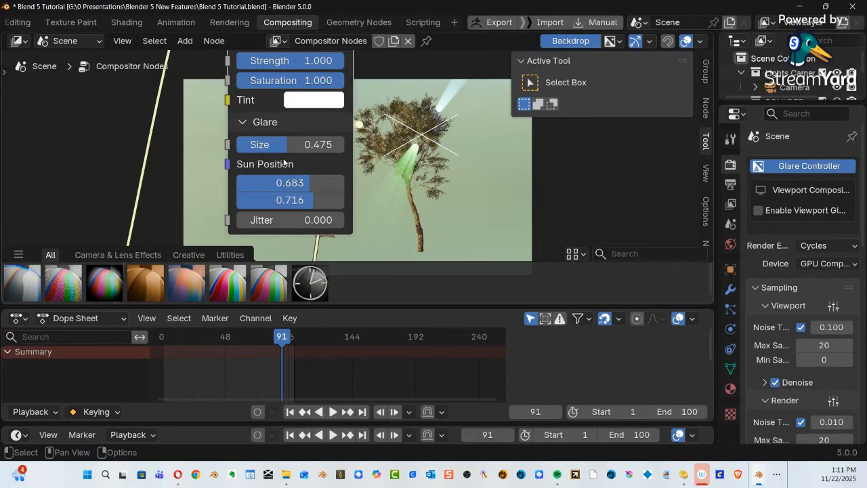
Set the Glare node's Jitter to 0.970, then enlarge the backdrop and hide the sidebar to inspect the grainy beams.
{"action": "scroll", "coordinate": [289, 166], "scroll_direction": "down", "scroll_amount": 1}
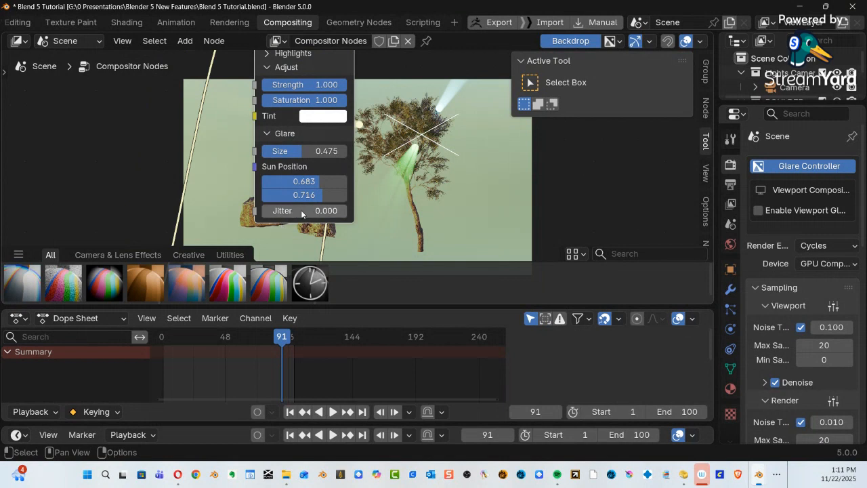
{"action": "left_click_drag", "start_coordinate": [302, 213], "coordinate": [345, 214]}
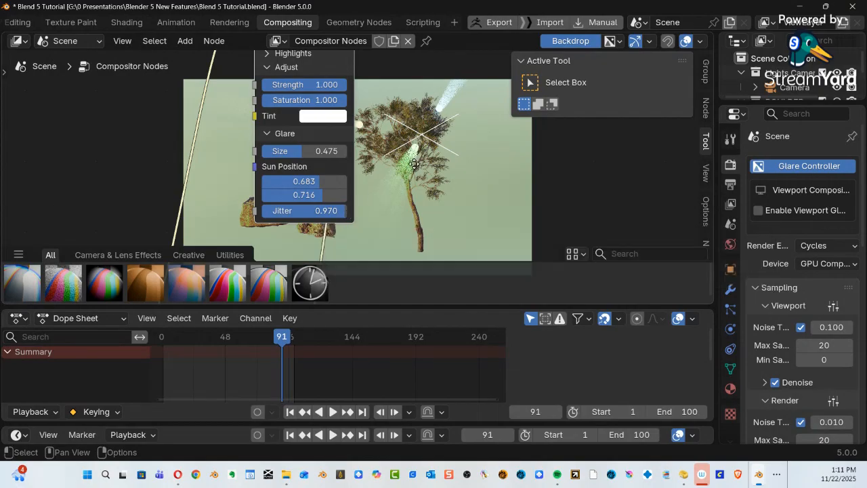
{"action": "key", "text": "v"}
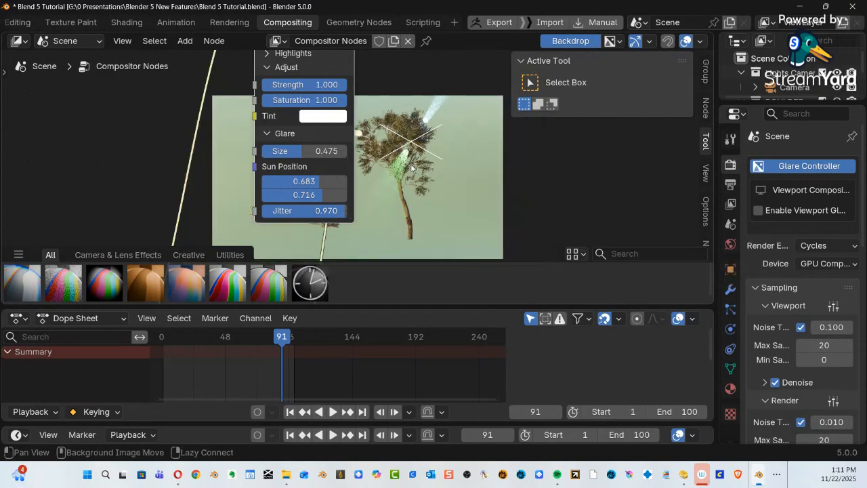
{"action": "key", "text": "alt+v"}
{"action": "key", "text": "alt+v"}
{"action": "key", "text": "alt+v"}
{"action": "key", "text": "alt+v"}
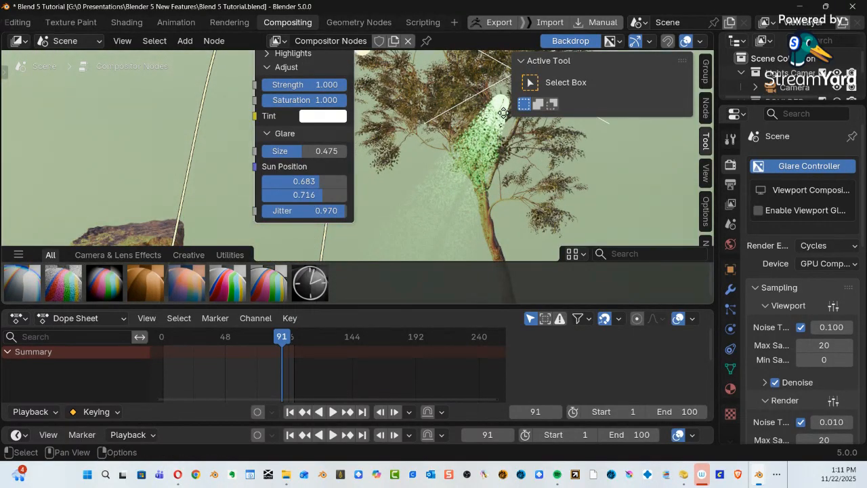
{"action": "key", "text": "n"}
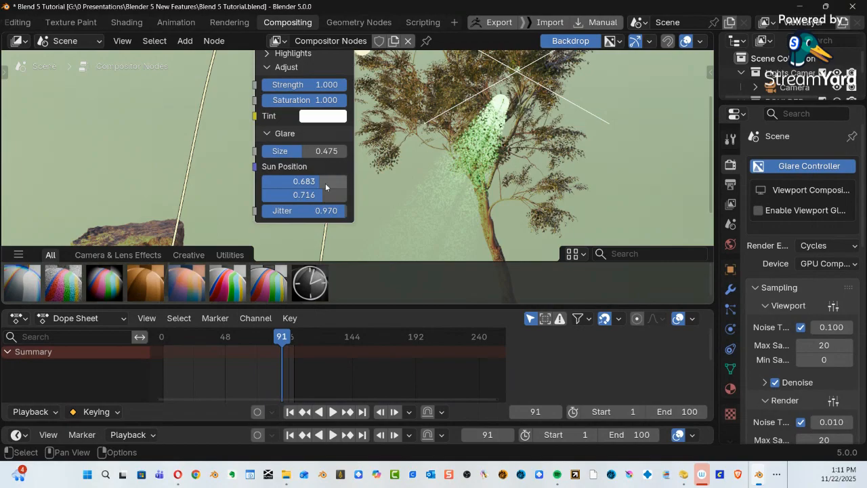
Set the Glare node's Sun Position to 0.789, 0.892 and its Jitter to 0.613.
{"action": "mouse_move", "coordinate": [320, 196]}
{"action": "left_mouse_down"}
{"action": "mouse_move", "coordinate": [275, 196]}
{"action": "mouse_move", "coordinate": [337, 198]}
{"action": "left_mouse_up"}
{"action": "mouse_move", "coordinate": [329, 211]}
{"action": "left_mouse_down"}
{"action": "mouse_move", "coordinate": [343, 210]}
{"action": "mouse_move", "coordinate": [320, 210]}
{"action": "left_mouse_up"}
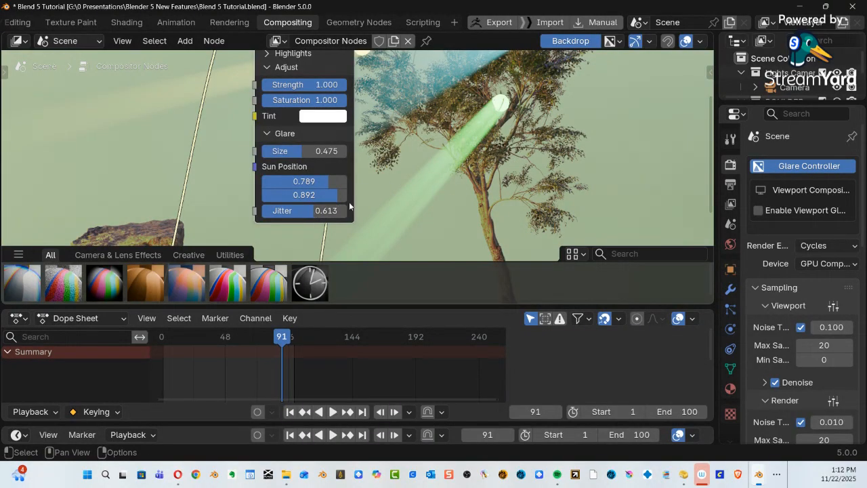
{"action": "scroll", "coordinate": [413, 148], "scroll_direction": "down", "scroll_amount": 2}
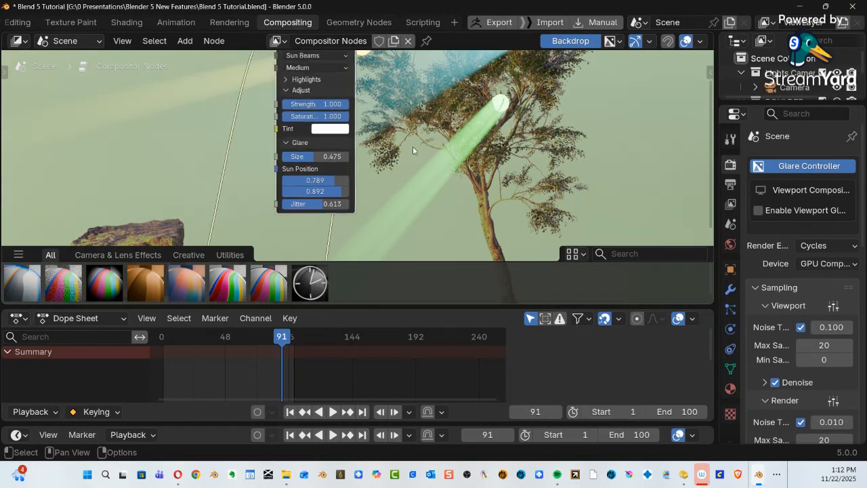
{"action": "scroll", "coordinate": [413, 149], "scroll_direction": "up", "scroll_amount": 1}
Shrink the backdrop and relocate the sun position to the tree's crown at 0.593, 0.769.
{"action": "key", "text": "v"}
{"action": "key", "text": "v"}
{"action": "key", "text": "v"}
{"action": "key", "text": "v"}
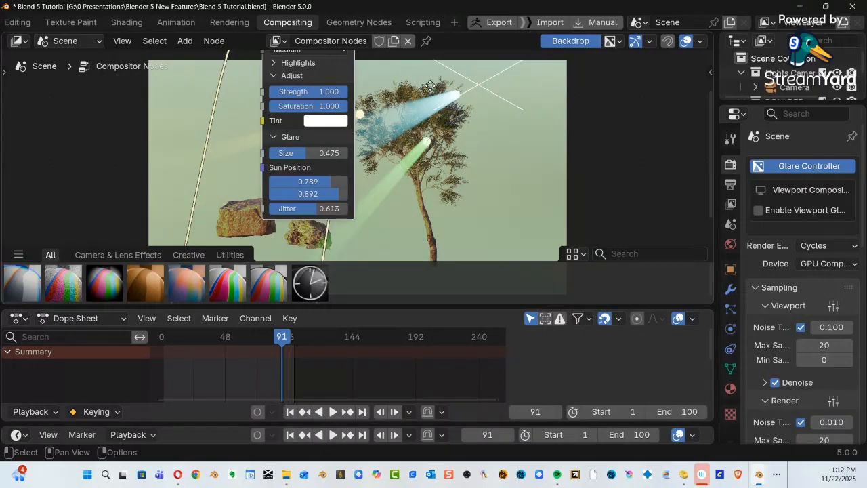
{"action": "left_click_drag", "start_coordinate": [470, 93], "coordinate": [399, 117]}
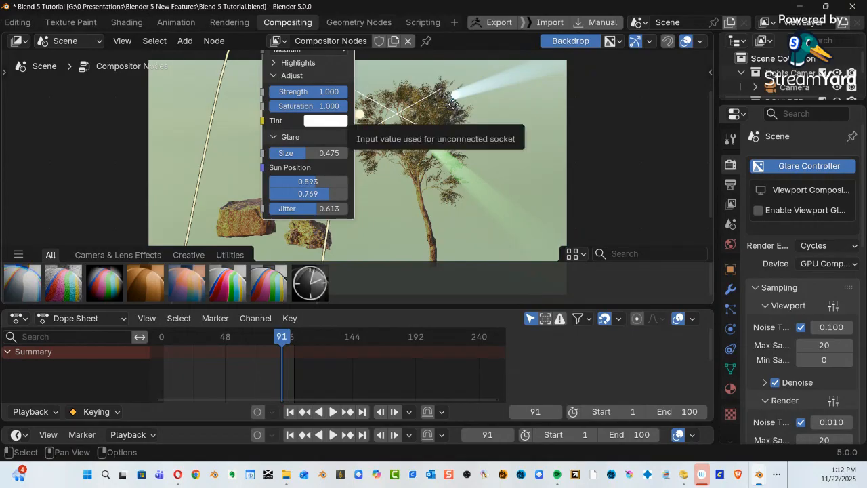
Move the Glare node down clear of the yellow light beam and bring the whole node tree into view.
{"action": "scroll", "coordinate": [404, 73], "scroll_direction": "down", "scroll_amount": 3}
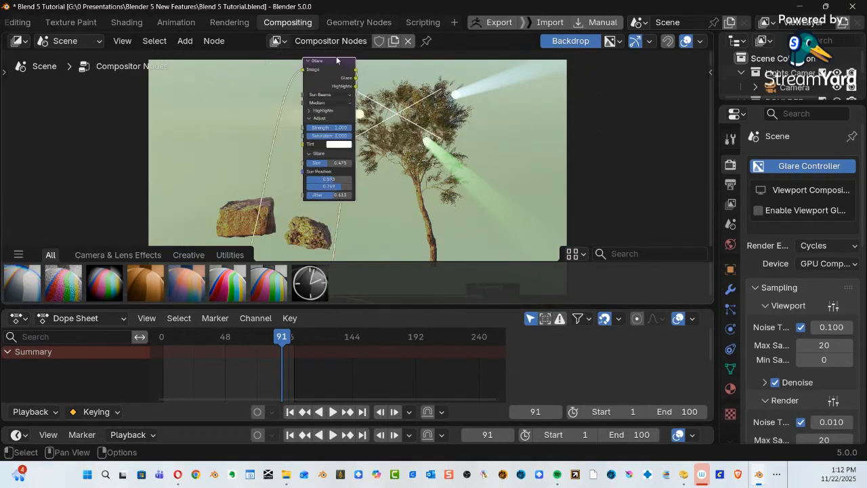
{"action": "left_click_drag", "start_coordinate": [340, 68], "coordinate": [353, 170]}
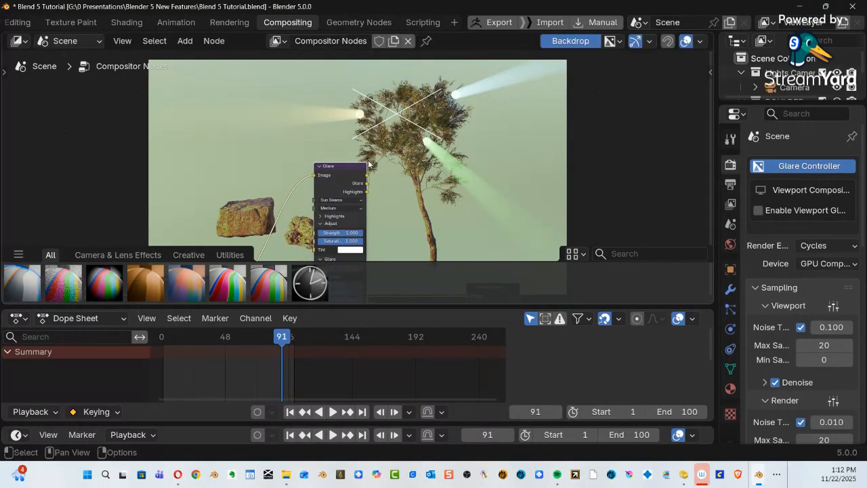
{"action": "scroll", "coordinate": [372, 166], "scroll_direction": "down", "scroll_amount": 4}
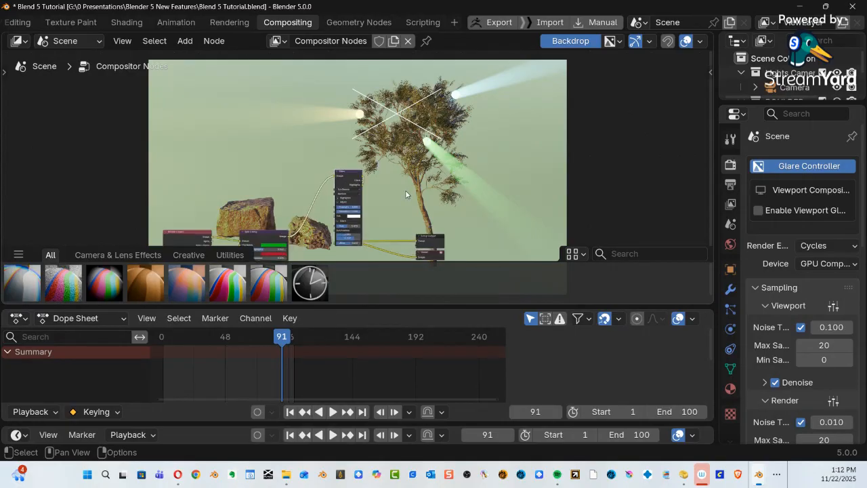
{"action": "scroll", "coordinate": [406, 190], "scroll_direction": "up", "scroll_amount": 1}
{"action": "middle_click_drag", "start_coordinate": [406, 189], "coordinate": [469, 143]}
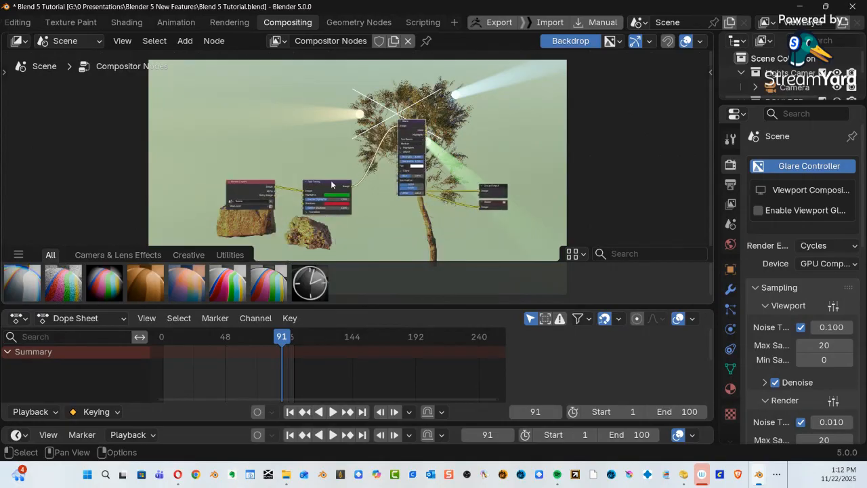
Delete the Split Toning node and the Glare node from the compositor tree.
{"action": "left_click", "coordinate": [334, 188]}
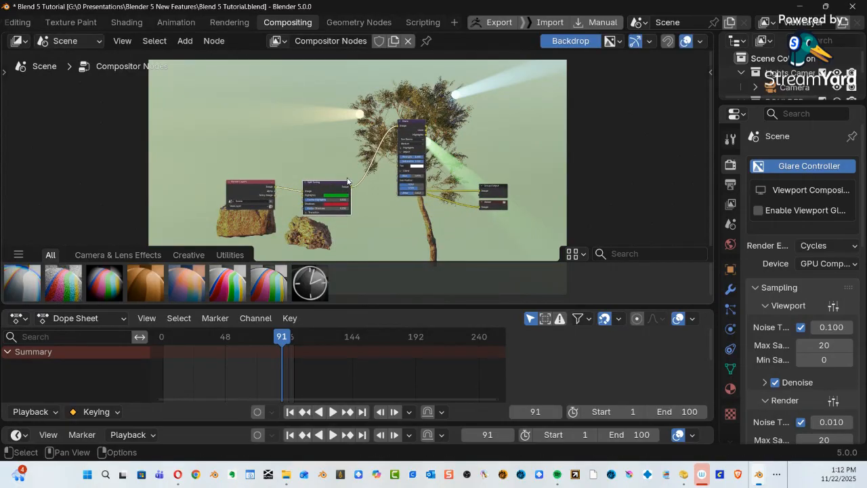
{"action": "key", "text": "Delete"}
{"action": "left_click", "coordinate": [412, 126]}
{"action": "key", "text": "Delete"}
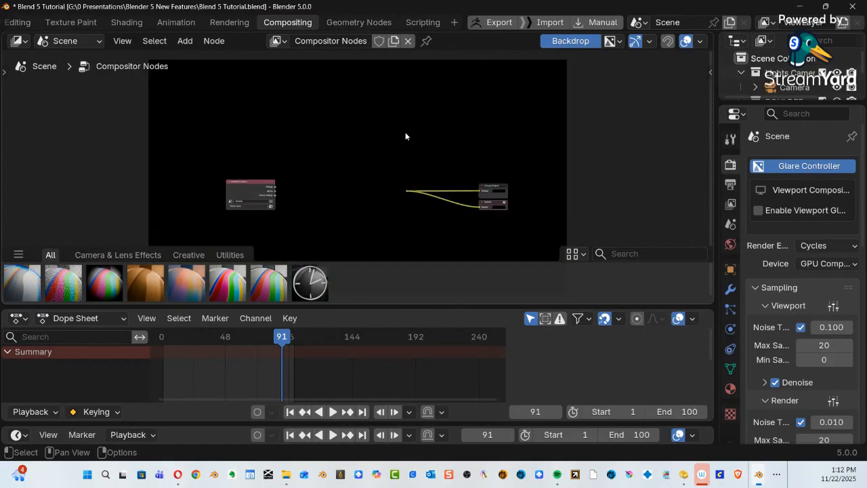
Move the Render Layers node closer to the outputs and connect its Image output to the reroute feeding Group Output and Viewer.
{"action": "scroll", "coordinate": [285, 187], "scroll_direction": "up", "scroll_amount": 2}
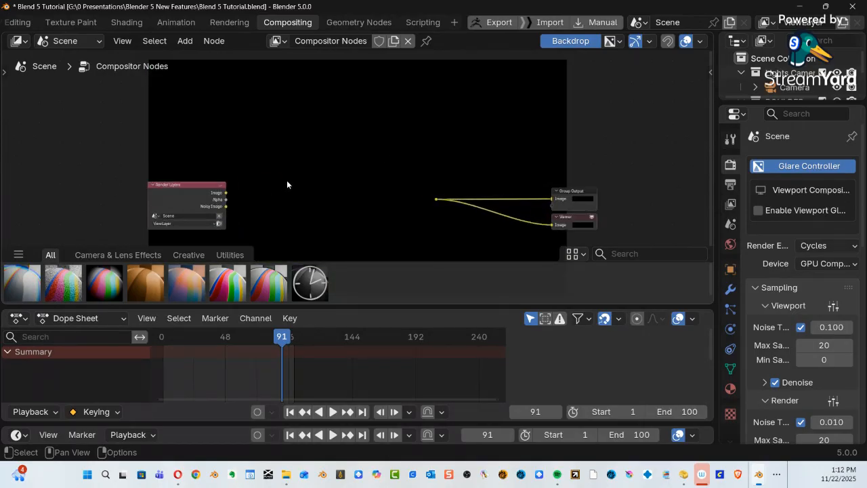
{"action": "left_click_drag", "start_coordinate": [217, 191], "coordinate": [353, 175]}
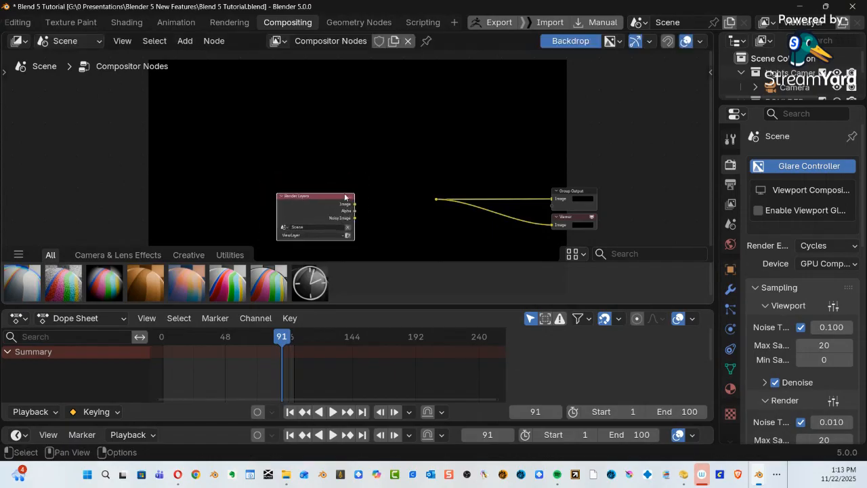
{"action": "scroll", "coordinate": [373, 184], "scroll_direction": "up", "scroll_amount": 3}
{"action": "left_click_drag", "start_coordinate": [353, 224], "coordinate": [493, 216]}
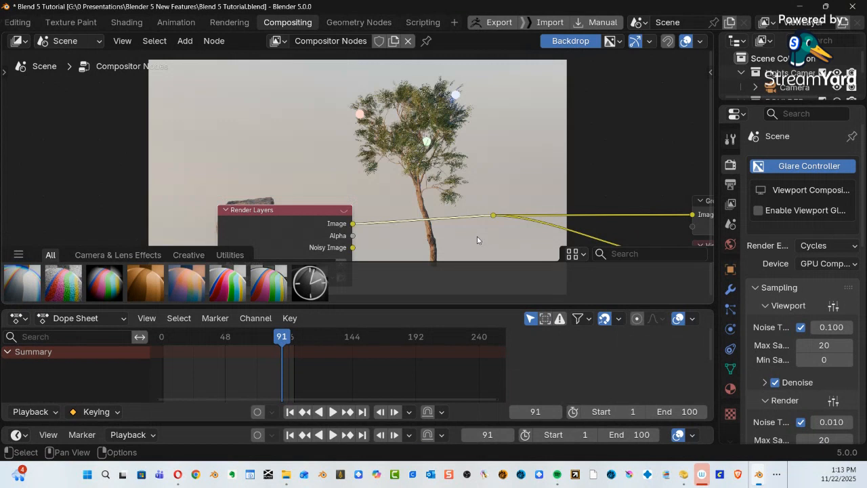
{"action": "scroll", "coordinate": [480, 197], "scroll_direction": "down", "scroll_amount": 3}
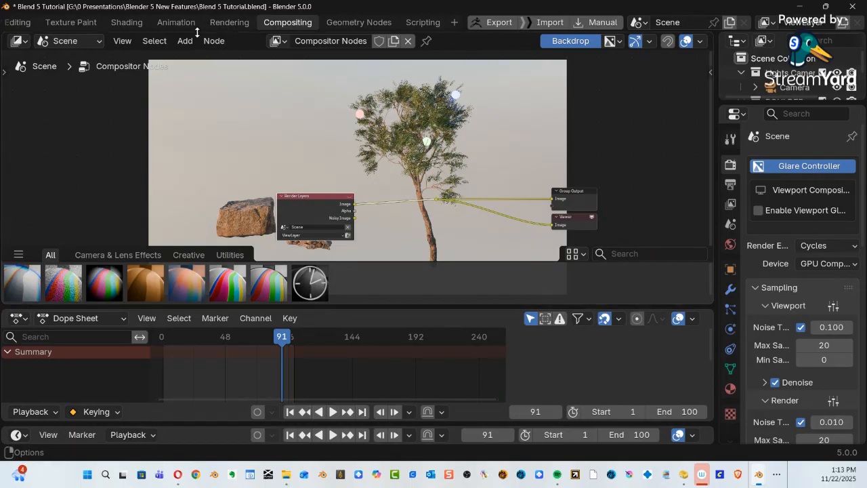
Switch to the Modeling workspace and display the camera view in Rendered shading.
{"action": "scroll", "coordinate": [178, 26], "scroll_direction": "up", "scroll_amount": 5}
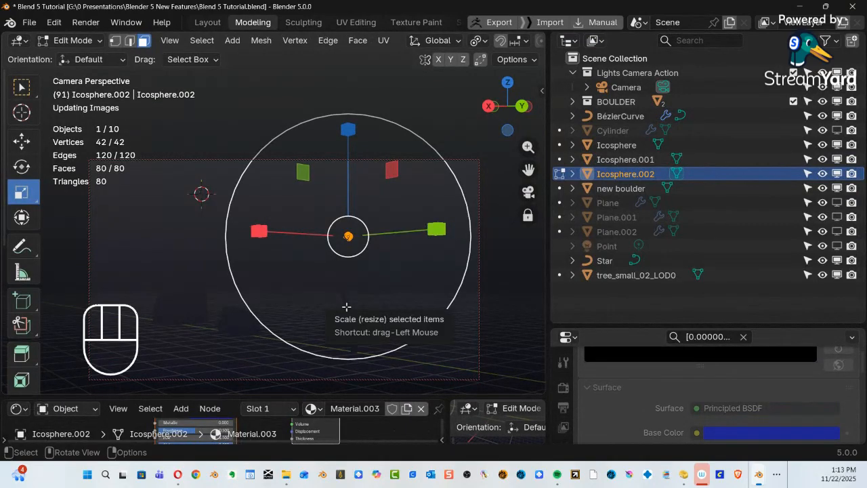
{"action": "key", "text": "z"}
{"action": "left_click", "coordinate": [352, 220]}
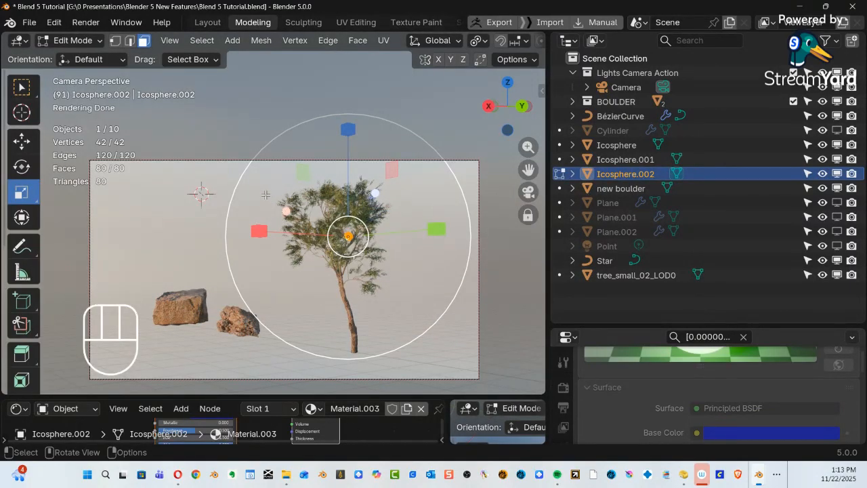
Switch Icosphere.002 from Edit Mode to Object Mode and deselect everything in the scene.
{"action": "key", "text": "Tab"}
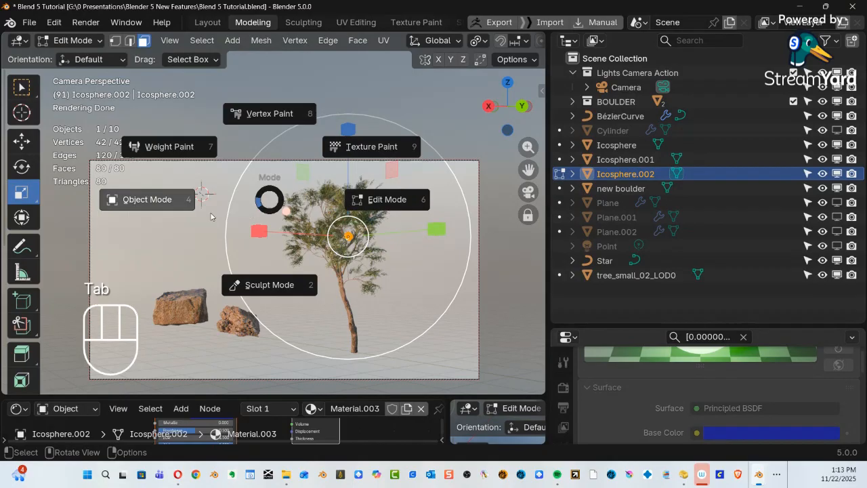
{"action": "left_click", "coordinate": [148, 200]}
{"action": "left_click", "coordinate": [407, 143]}
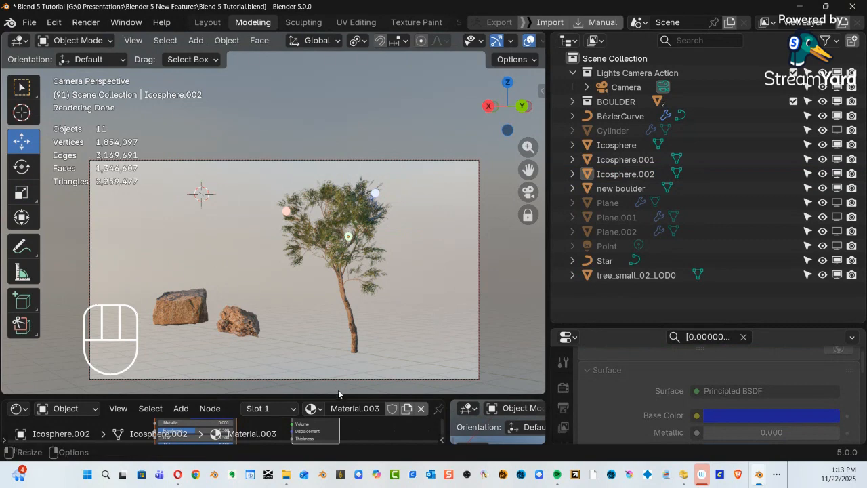
Enlarge the shader editor vertically and switch it from object shading to the World node tree.
{"action": "left_click_drag", "start_coordinate": [339, 393], "coordinate": [377, 276]}
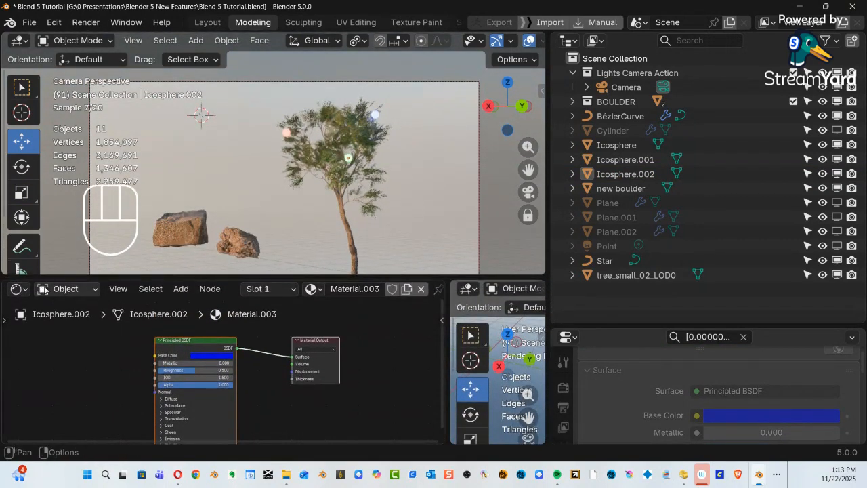
{"action": "left_click", "coordinate": [44, 290]}
{"action": "left_click", "coordinate": [63, 340]}
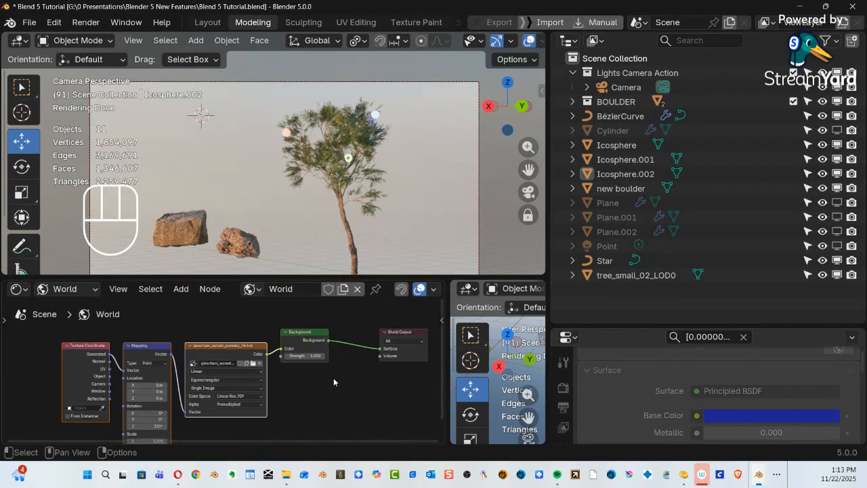
Set the World Background node's Strength to 0.5.
{"action": "scroll", "coordinate": [337, 366], "scroll_direction": "up", "scroll_amount": 5}
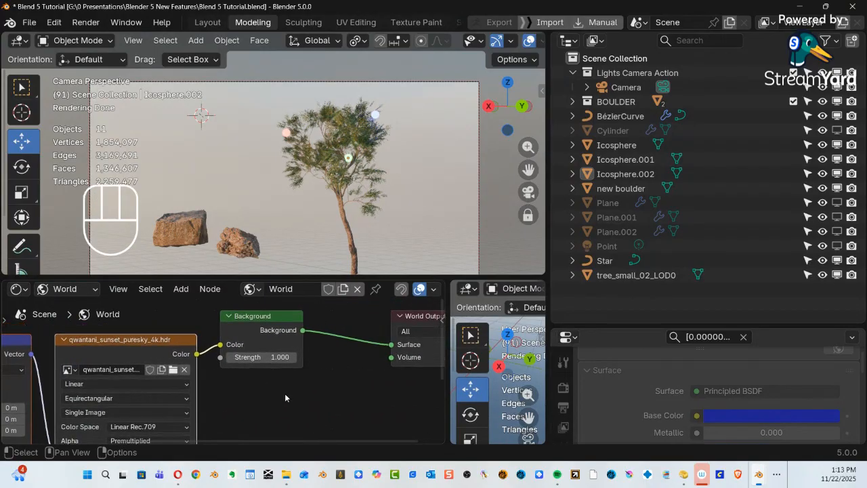
{"action": "scroll", "coordinate": [297, 376], "scroll_direction": "up", "scroll_amount": 5}
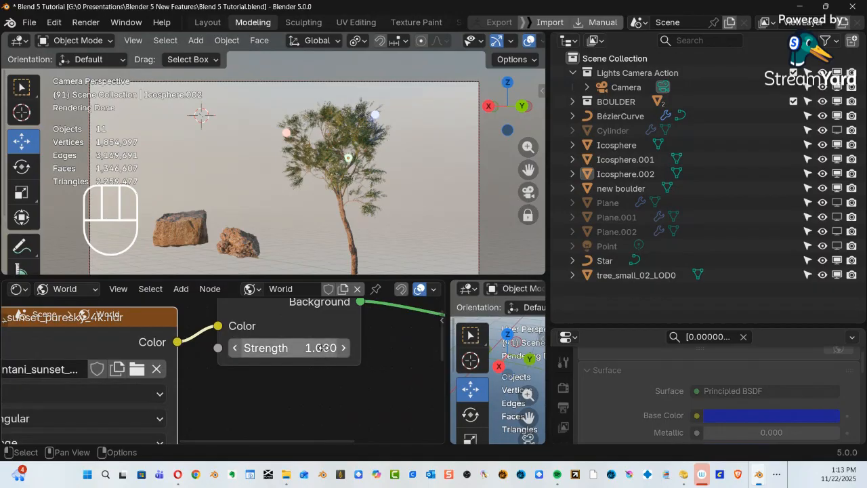
{"action": "left_click_drag", "start_coordinate": [324, 348], "coordinate": [323, 350]}
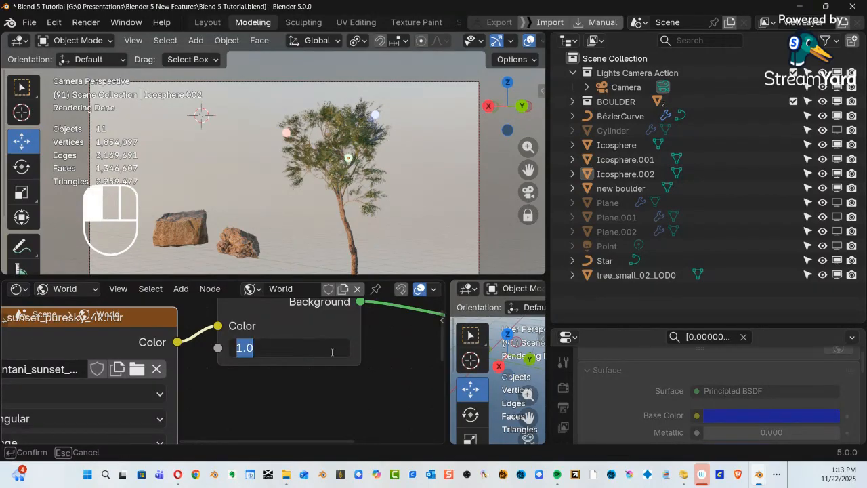
{"action": "type", "text": ".5"}
{"action": "key", "text": "Return"}
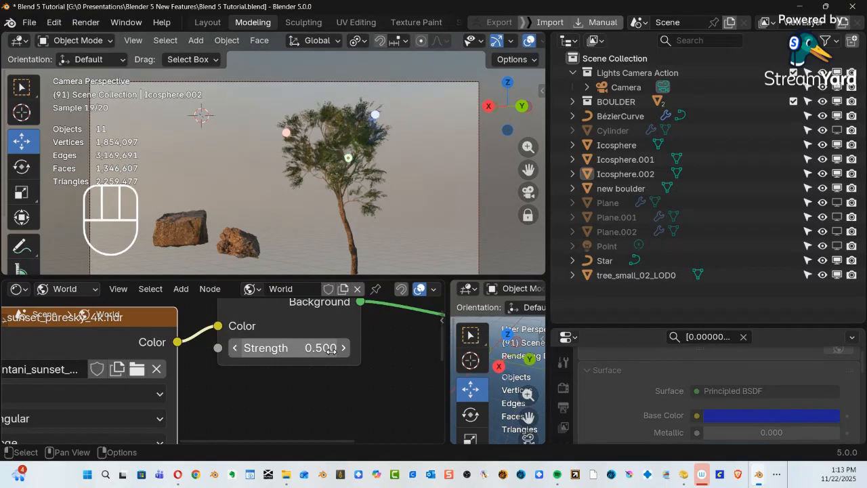
Lower the World Background node's Strength to 0.3.
{"action": "left_click", "coordinate": [324, 349]}
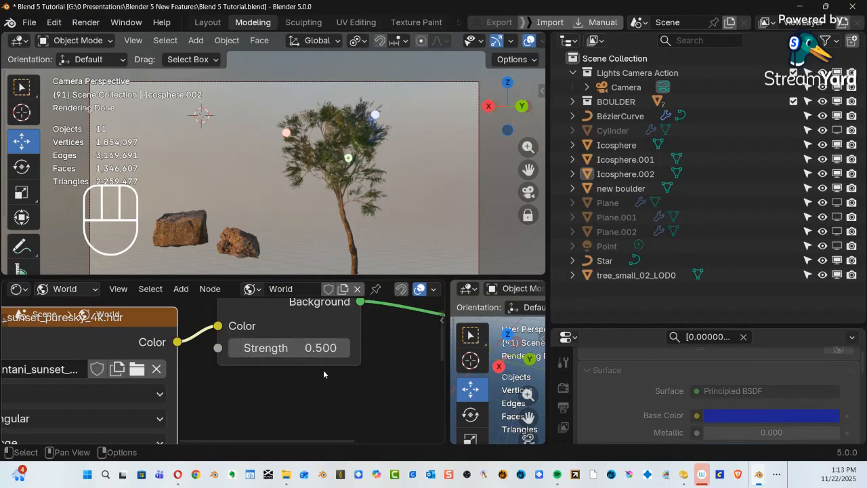
{"action": "left_click_drag", "start_coordinate": [245, 348], "coordinate": [258, 348]}
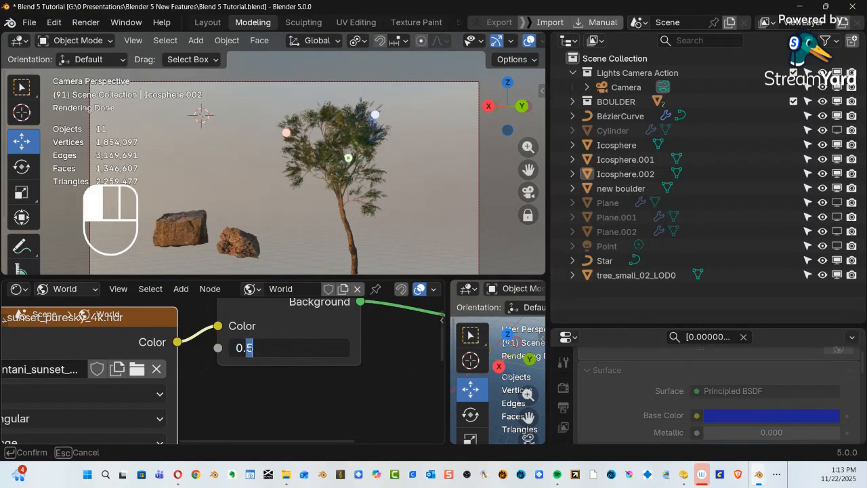
{"action": "type", "text": "3"}
{"action": "key", "text": "Return"}
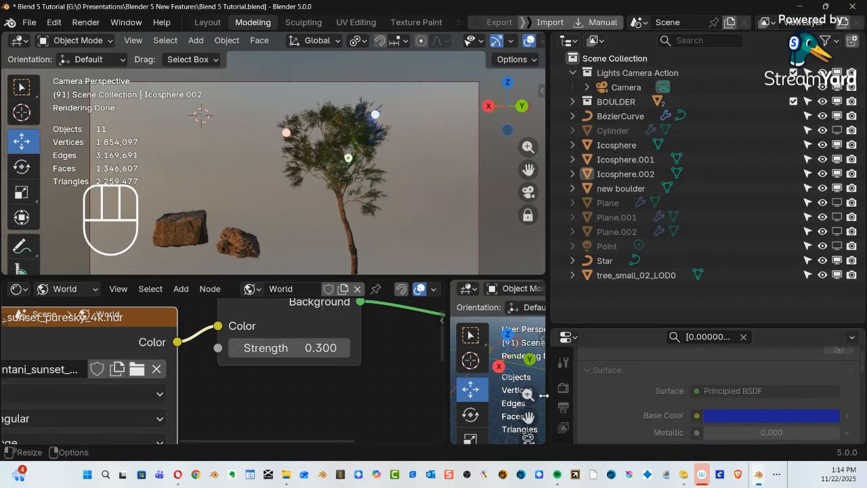
Enlarge the properties editor, show the render settings and enable Viewport Glow in the Glare Controller.
{"action": "left_click", "coordinate": [565, 366]}
{"action": "left_click_drag", "start_coordinate": [605, 325], "coordinate": [604, 190]}
{"action": "left_click", "coordinate": [567, 252]}
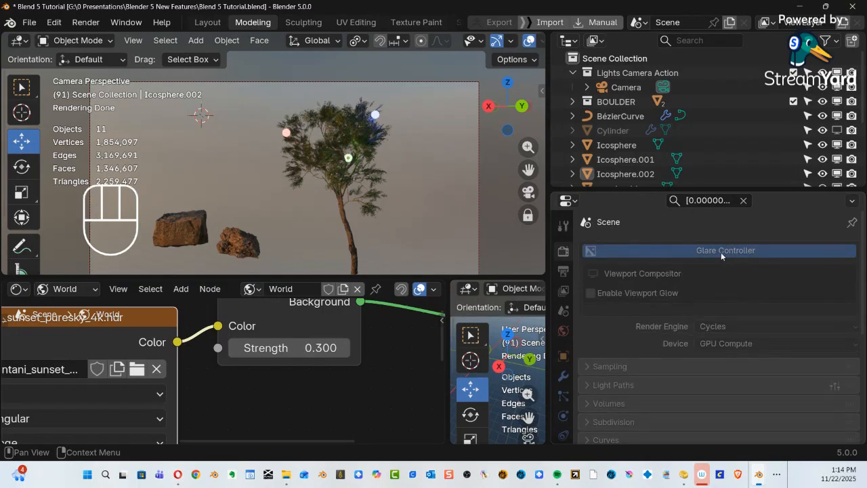
{"action": "left_click", "coordinate": [592, 293]}
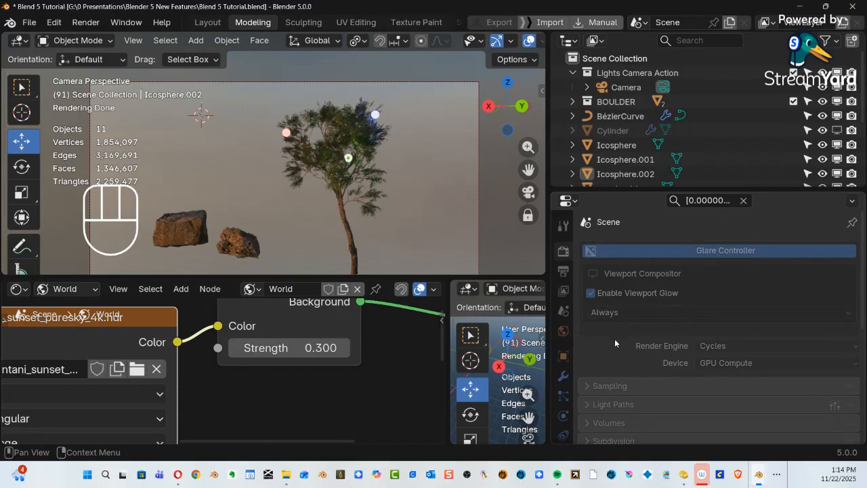
Examine the viewport sampling settings in the Cycles render properties and collapse the Sampling section again.
{"action": "left_click", "coordinate": [590, 387]}
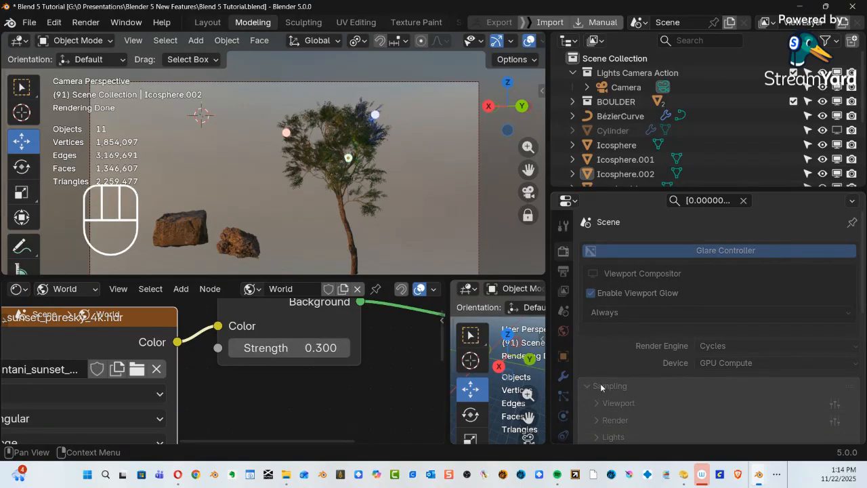
{"action": "scroll", "coordinate": [631, 360], "scroll_direction": "down", "scroll_amount": 2}
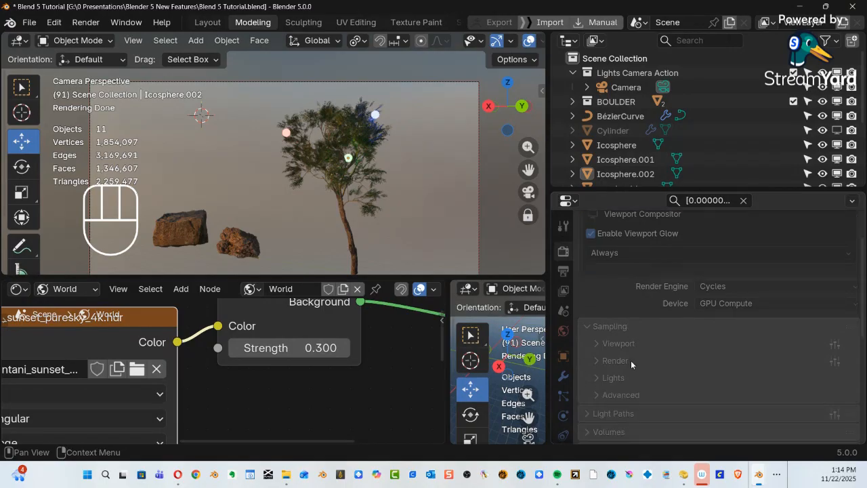
{"action": "left_click", "coordinate": [595, 345]}
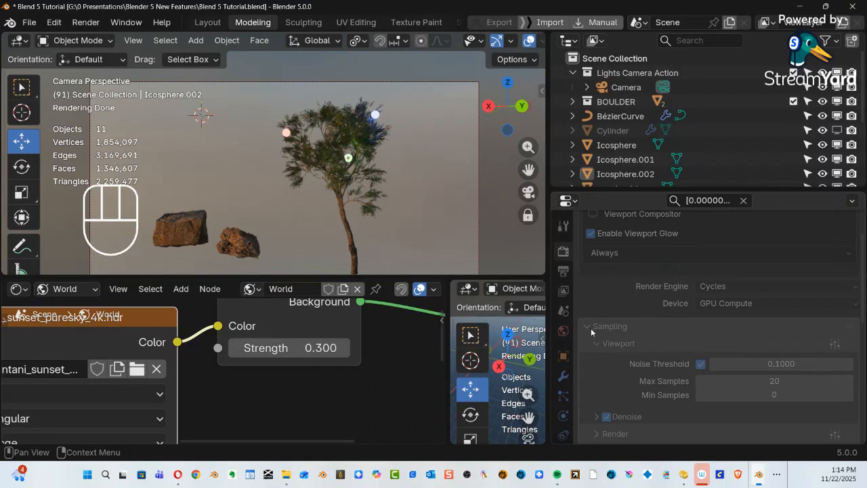
{"action": "left_click", "coordinate": [590, 326]}
{"action": "scroll", "coordinate": [641, 314], "scroll_direction": "up", "scroll_amount": 3}
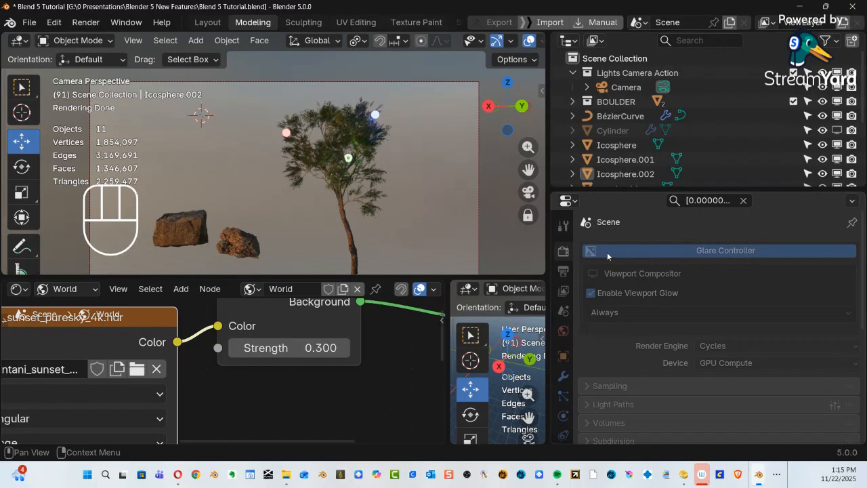
Look through the add-ons list in the Blender preferences and close the preferences window.
{"action": "left_click", "coordinate": [53, 23]}
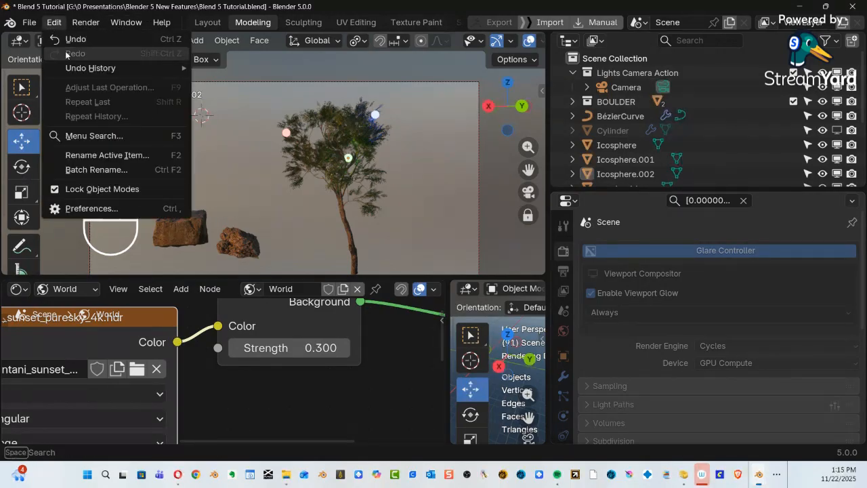
{"action": "left_click", "coordinate": [95, 208]}
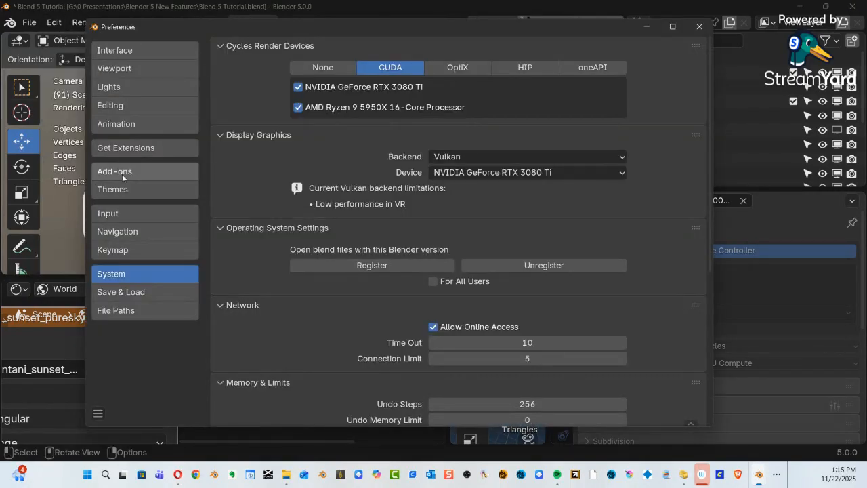
{"action": "left_click", "coordinate": [122, 174]}
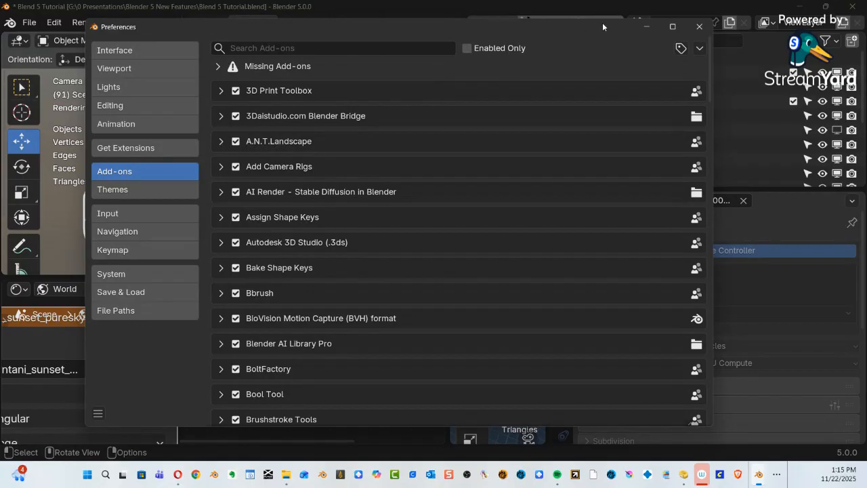
{"action": "left_click", "coordinate": [698, 28]}
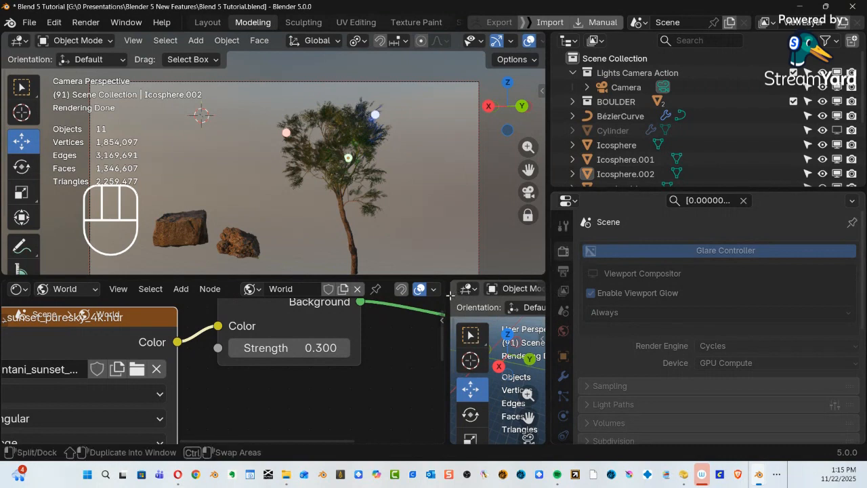
Widen the secondary 3D viewport beside the shader editor and save the Blend 5 Tutorial file.
{"action": "left_click_drag", "start_coordinate": [449, 342], "coordinate": [376, 383]}
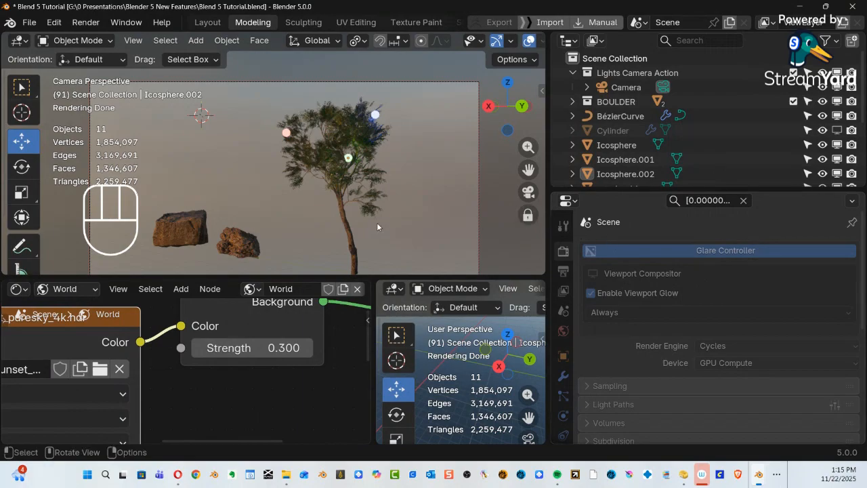
{"action": "left_click", "coordinate": [29, 22]}
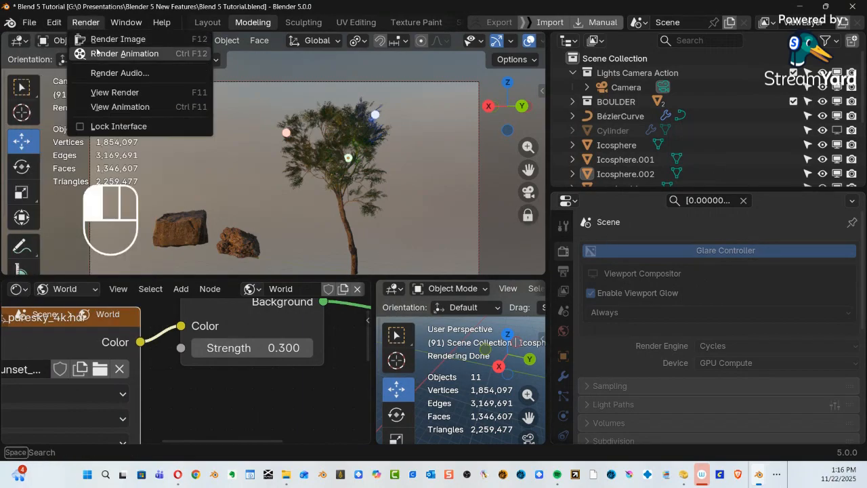
{"action": "left_click", "coordinate": [29, 23]}
{"action": "left_click", "coordinate": [53, 114]}
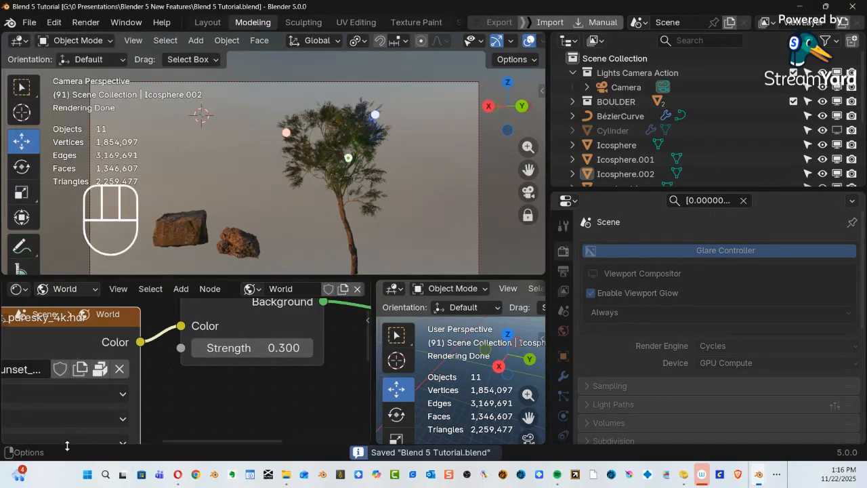
Launch Blender 4.5 from the list of installed programs and dismiss its splash screen.
{"action": "left_click", "coordinate": [87, 474]}
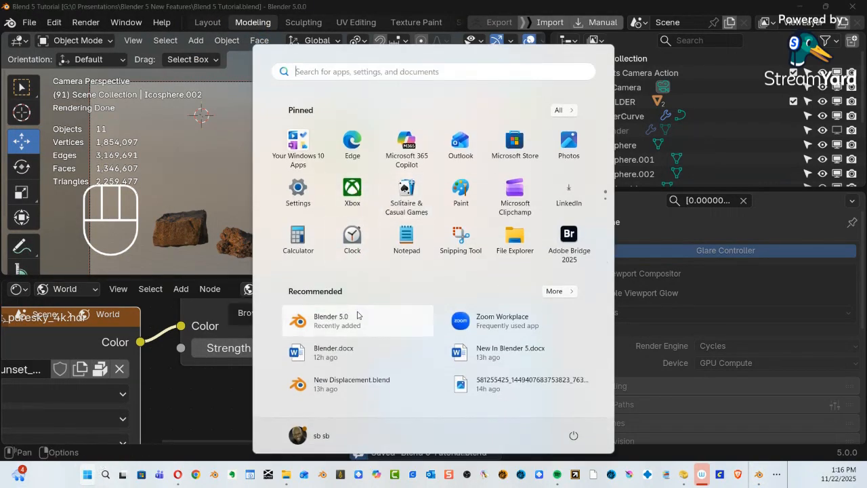
{"action": "left_click", "coordinate": [563, 110]}
{"action": "scroll", "coordinate": [398, 281], "scroll_direction": "down", "scroll_amount": 3}
{"action": "scroll", "coordinate": [398, 282], "scroll_direction": "down", "scroll_amount": 10}
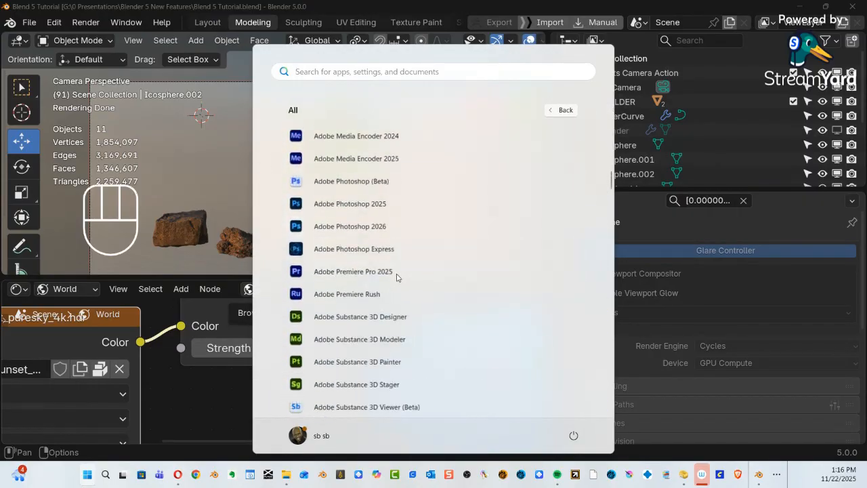
{"action": "scroll", "coordinate": [400, 272], "scroll_direction": "down", "scroll_amount": 2}
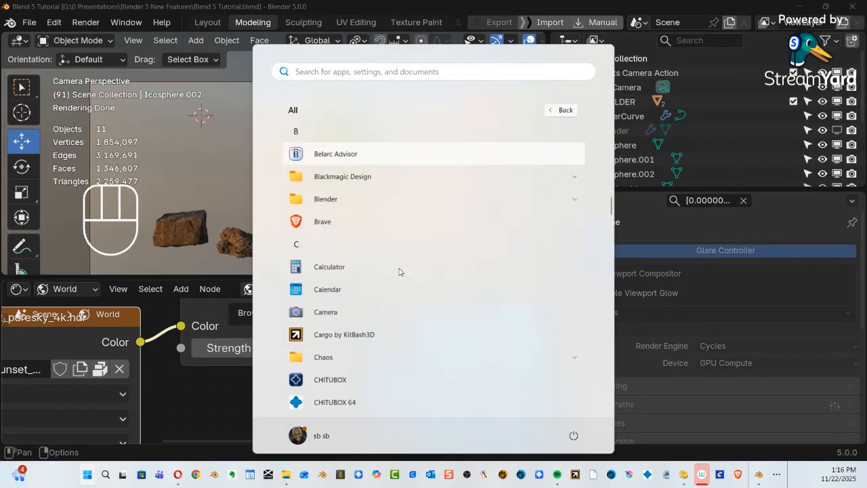
{"action": "left_click", "coordinate": [353, 200]}
{"action": "scroll", "coordinate": [418, 244], "scroll_direction": "down", "scroll_amount": 2}
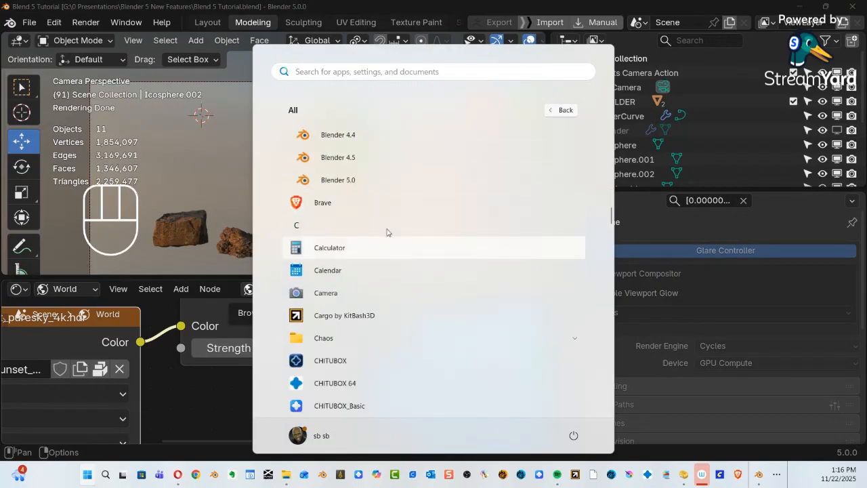
{"action": "left_click", "coordinate": [355, 158]}
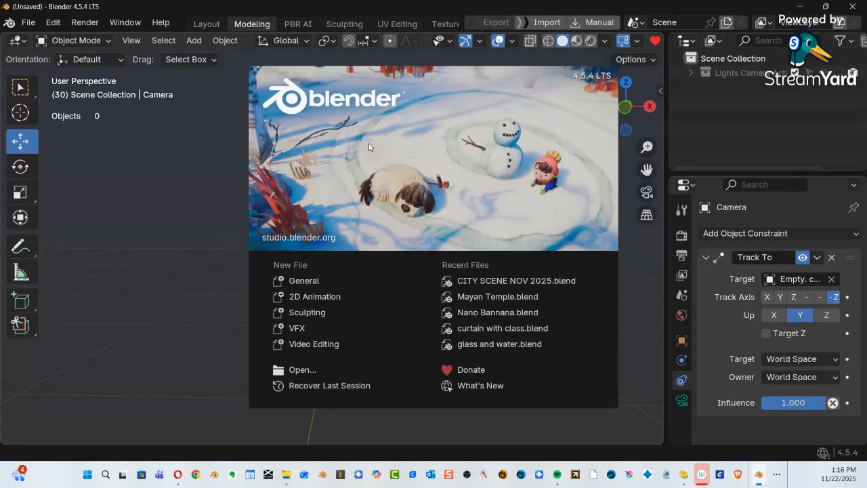
{"action": "left_click", "coordinate": [282, 161]}
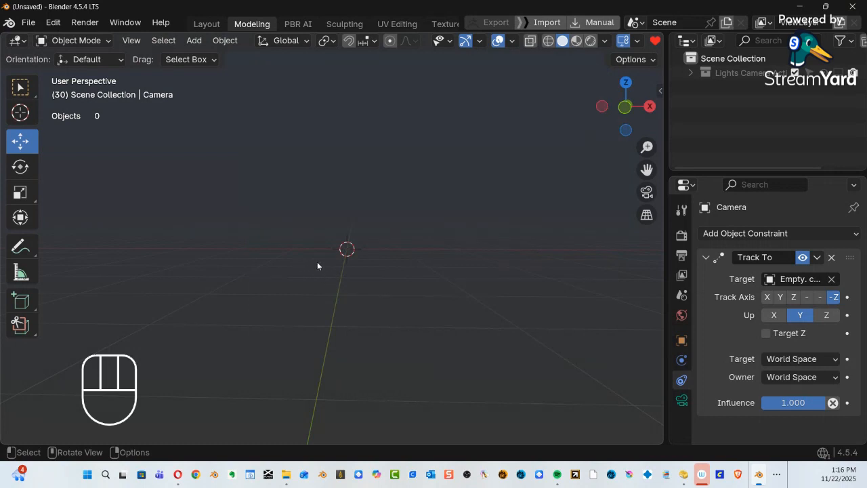
Add a mesh plane at the scene origin and scale it up until it extends past the viewport's sides.
{"action": "key", "text": "shift+a"}
{"action": "mouse_move", "coordinate": [373, 145]}
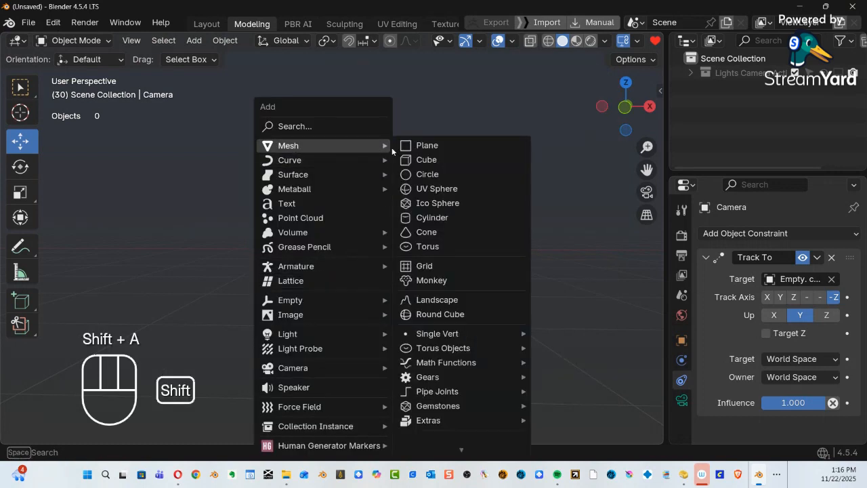
{"action": "left_click", "coordinate": [447, 146]}
{"action": "key", "text": "s"}
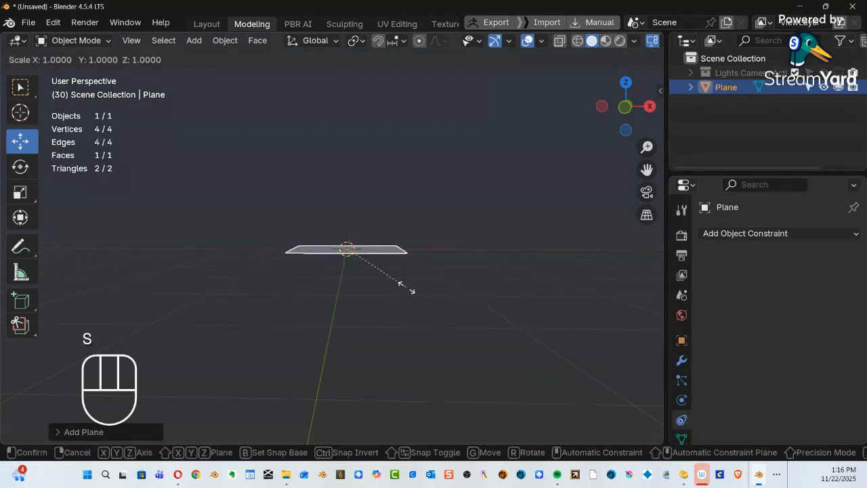
{"action": "left_click", "coordinate": [375, 80]}
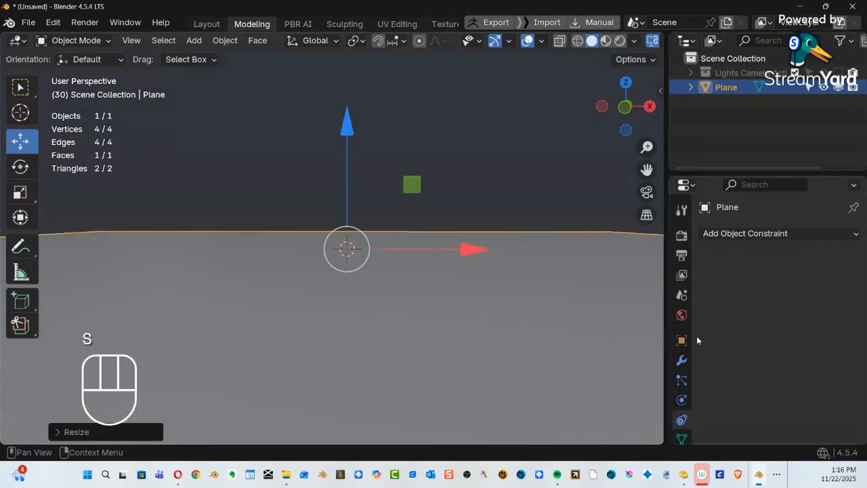
Create a new material for the enlarged plane.
{"action": "scroll", "coordinate": [692, 423], "scroll_direction": "down", "scroll_amount": 2}
{"action": "left_click", "coordinate": [682, 423]}
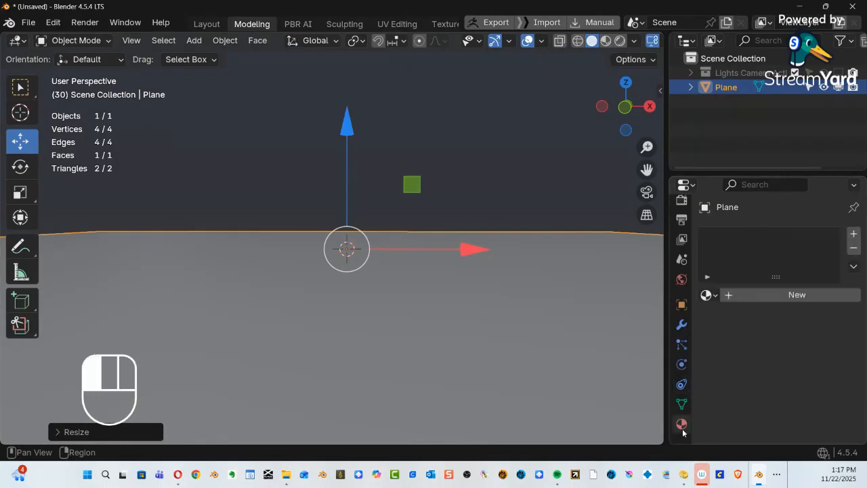
{"action": "left_click", "coordinate": [798, 292]}
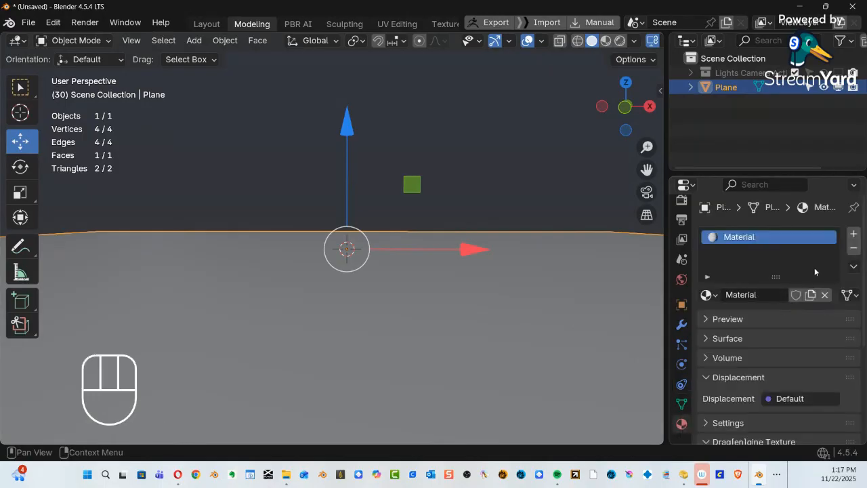
Expand the plane material's surface settings and switch the viewport to Material Preview shading.
{"action": "left_click", "coordinate": [713, 319]}
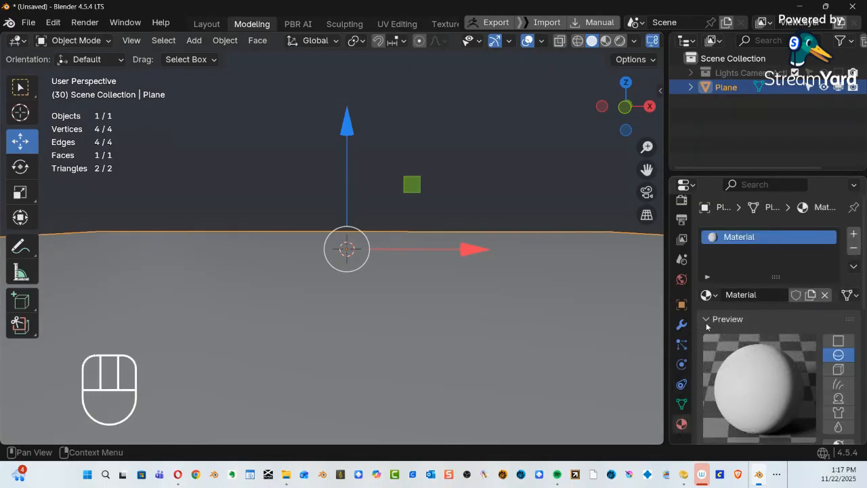
{"action": "left_click", "coordinate": [713, 319]}
{"action": "left_click", "coordinate": [709, 341]}
{"action": "scroll", "coordinate": [745, 315], "scroll_direction": "down", "scroll_amount": 5}
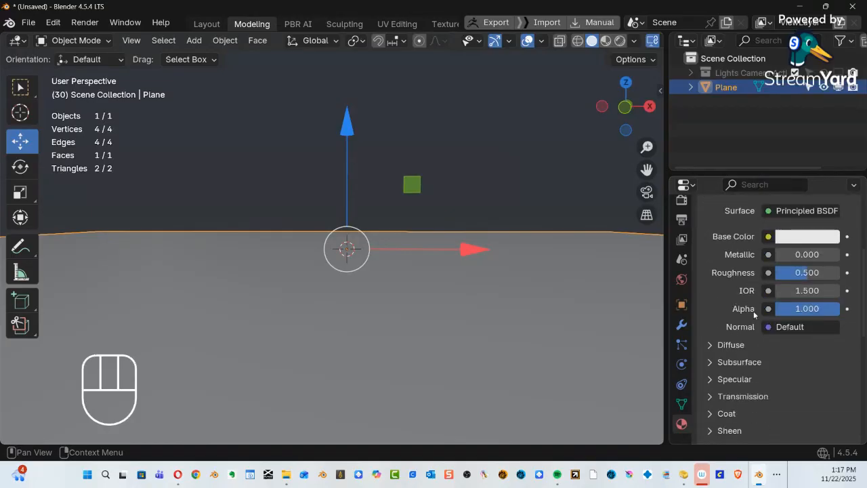
{"action": "left_click", "coordinate": [795, 238]}
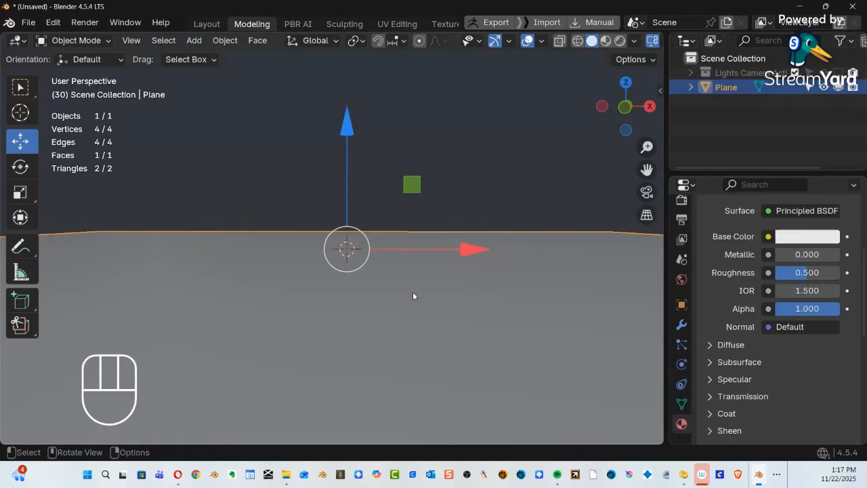
{"action": "key", "text": "z"}
{"action": "left_click", "coordinate": [422, 380]}
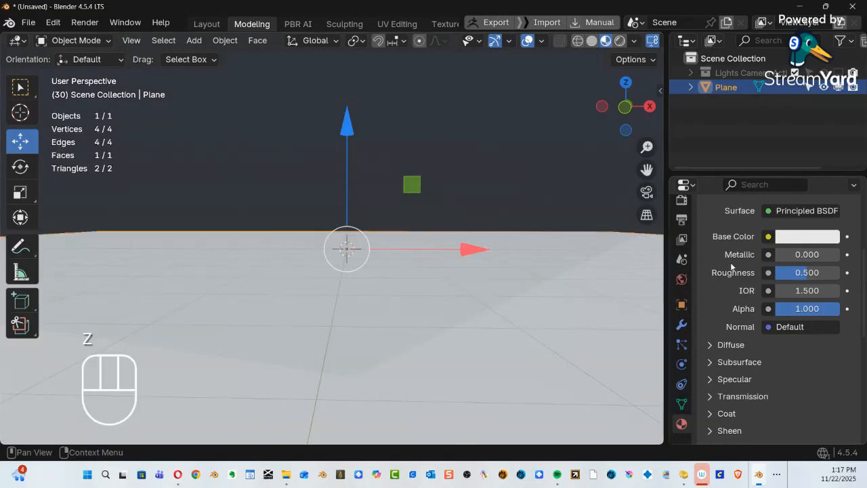
Set the plane material's base color to a dark brown and apply the plane's rotation and scale.
{"action": "left_click", "coordinate": [812, 236]}
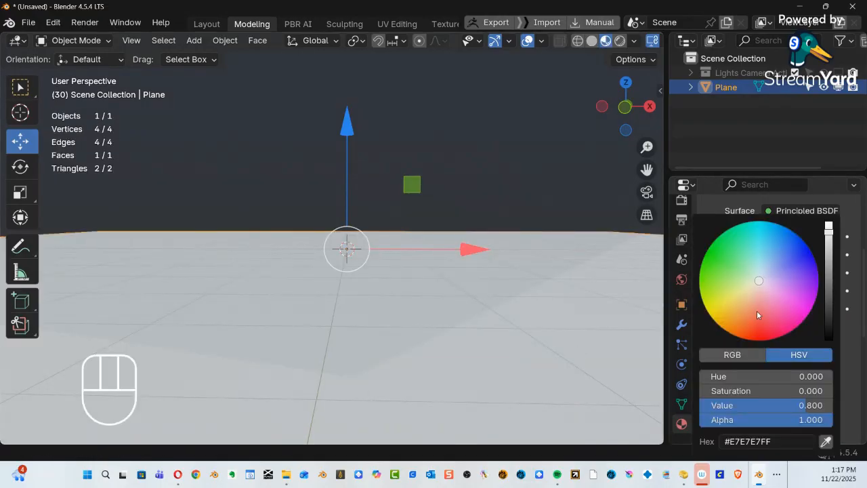
{"action": "left_click_drag", "start_coordinate": [738, 317], "coordinate": [729, 326]}
{"action": "scroll", "coordinate": [729, 326], "scroll_direction": "down", "scroll_amount": 16}
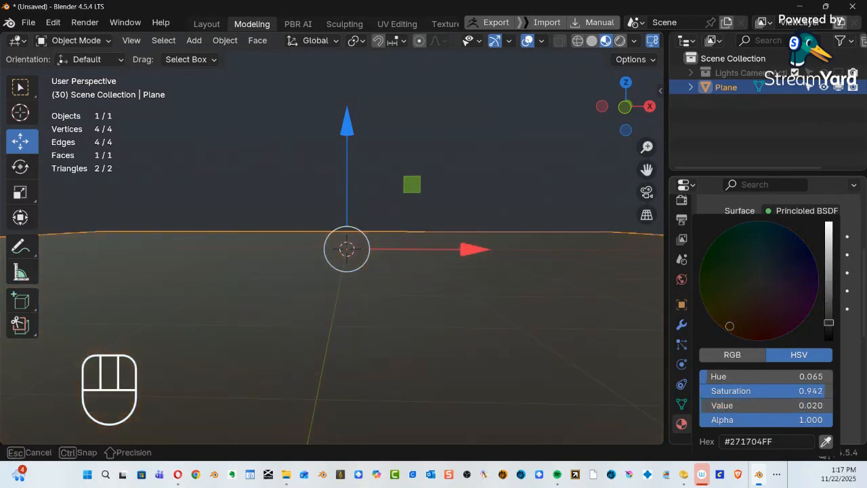
{"action": "left_click_drag", "start_coordinate": [828, 320], "coordinate": [829, 315]}
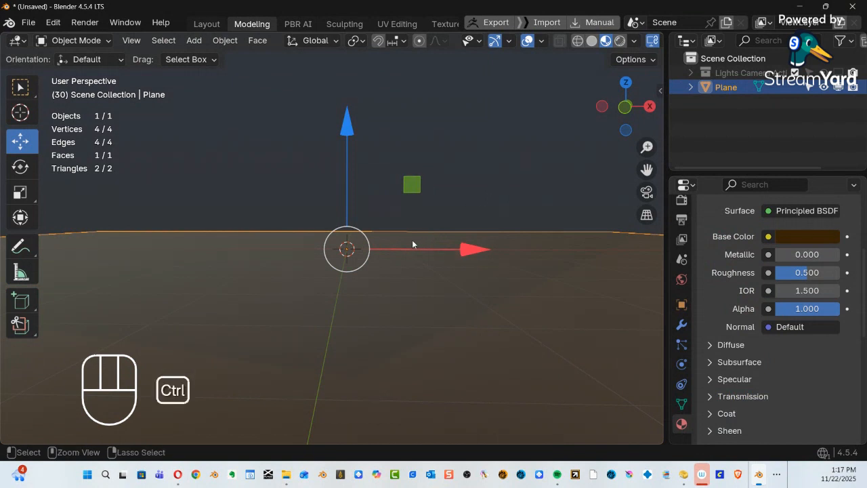
{"action": "key", "text": "ctrl+a"}
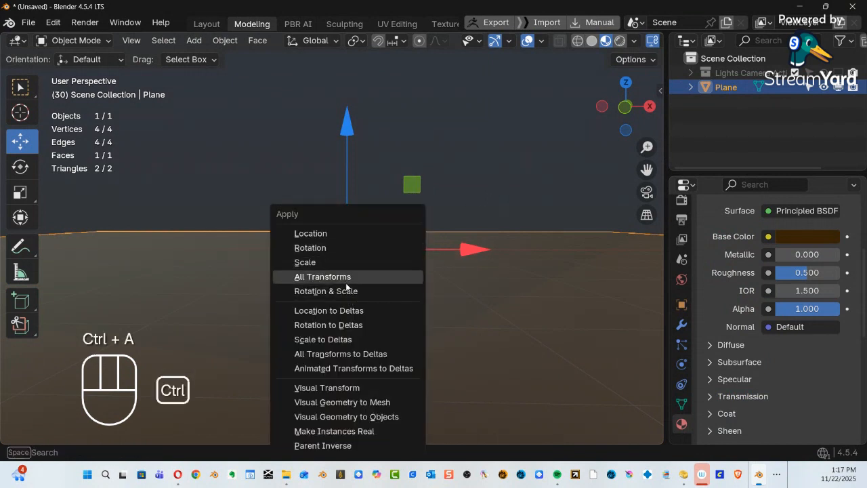
{"action": "left_click", "coordinate": [339, 290]}
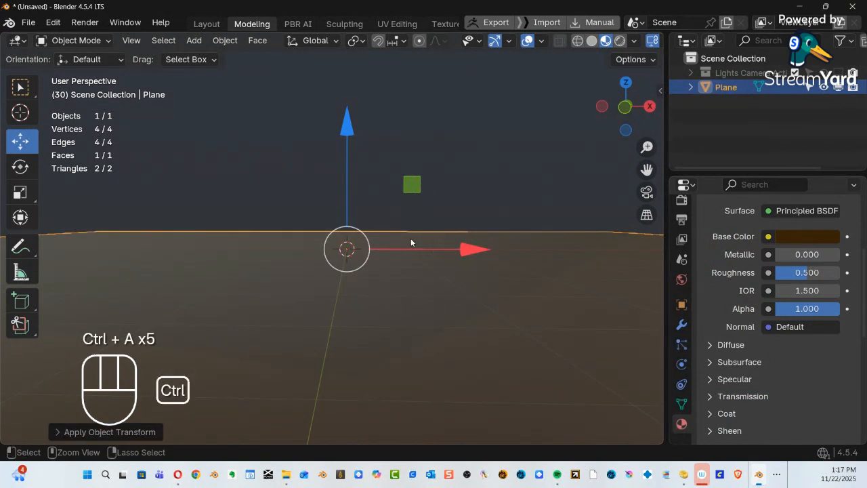
Add an ico sphere at the scene origin, scale it down to about 0.17 and apply its transform.
{"action": "middle_click_drag", "start_coordinate": [416, 294], "coordinate": [442, 334], "text": "alt"}
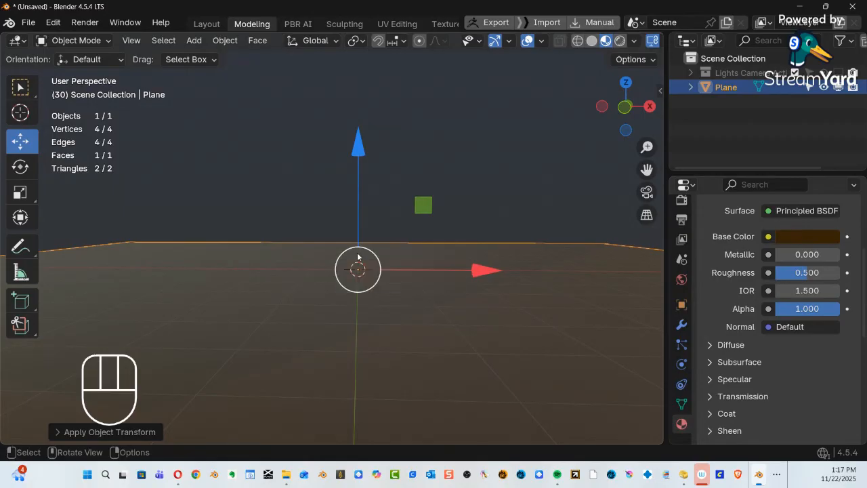
{"action": "key", "text": "shift+a"}
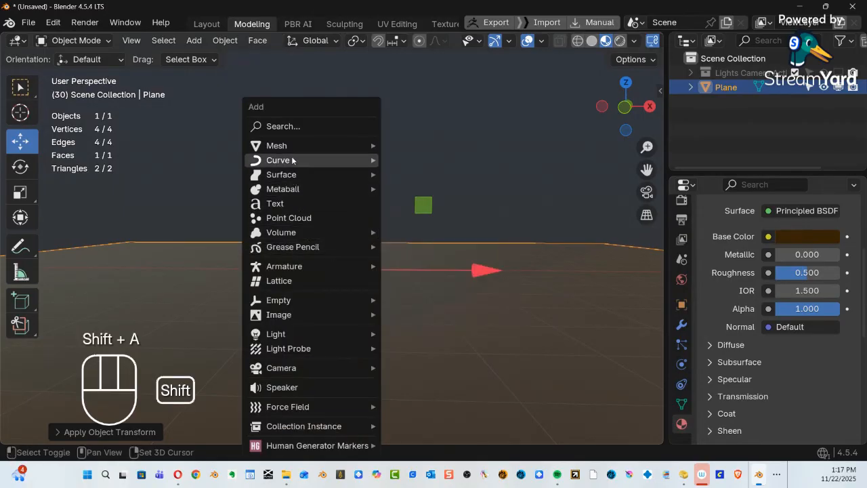
{"action": "mouse_move", "coordinate": [295, 151]}
{"action": "left_click", "coordinate": [439, 202]}
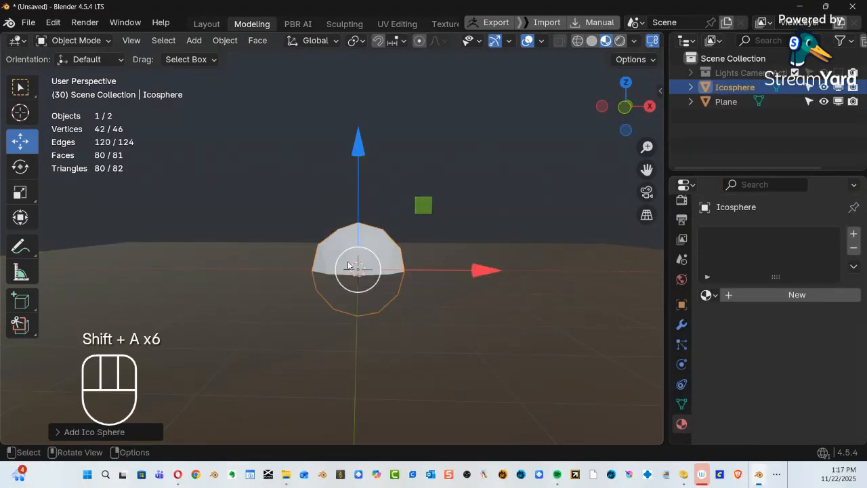
{"action": "key", "text": "s"}
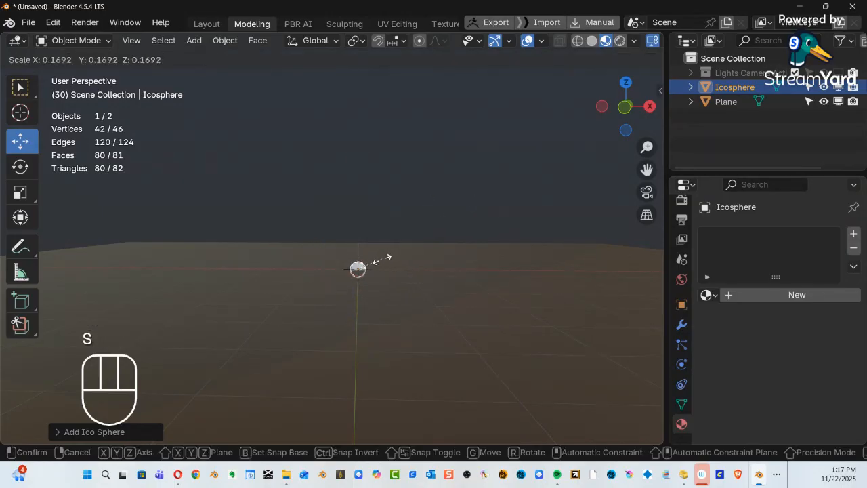
{"action": "left_click", "coordinate": [382, 263]}
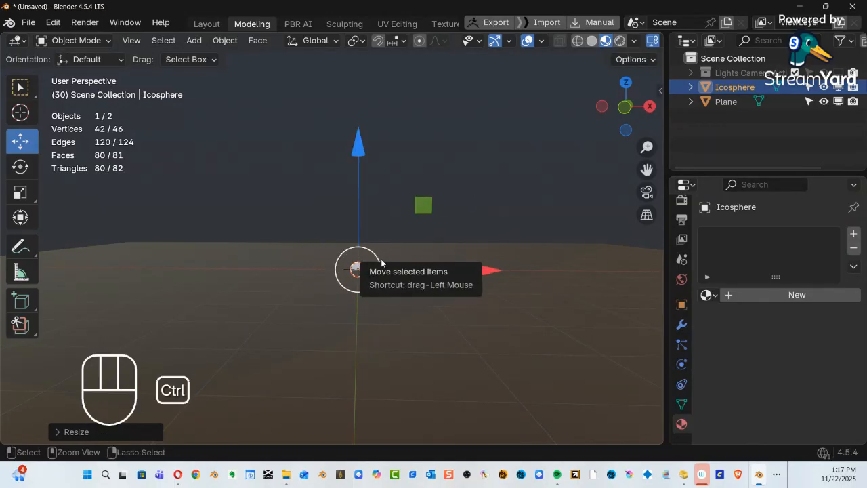
{"action": "key", "text": "ctrl+a"}
{"action": "left_click", "coordinate": [328, 246]}
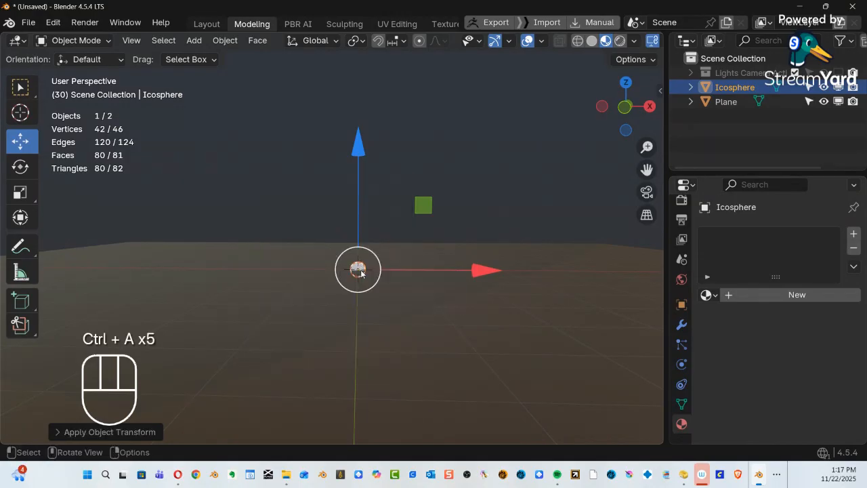
Raise the small ico sphere above the plane and duplicate it twice to get three spaced spheres at different heights.
{"action": "left_click_drag", "start_coordinate": [361, 269], "coordinate": [287, 120]}
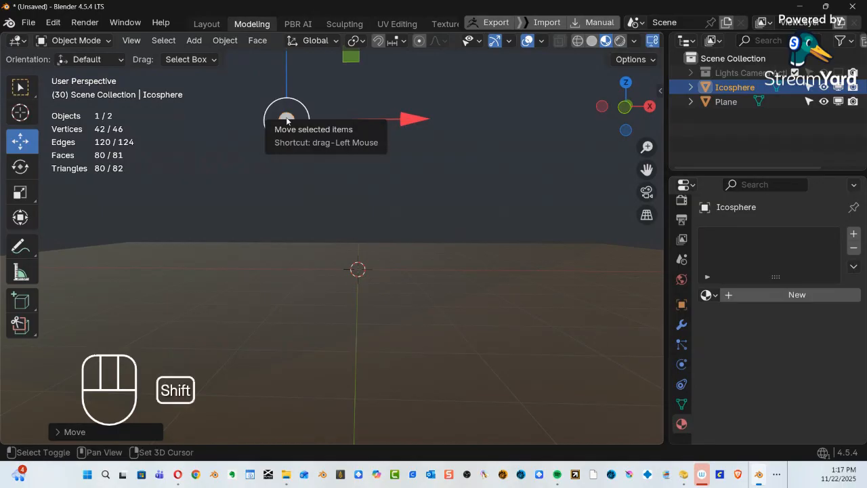
{"action": "key", "text": "shift+d"}
{"action": "left_click", "coordinate": [378, 195]}
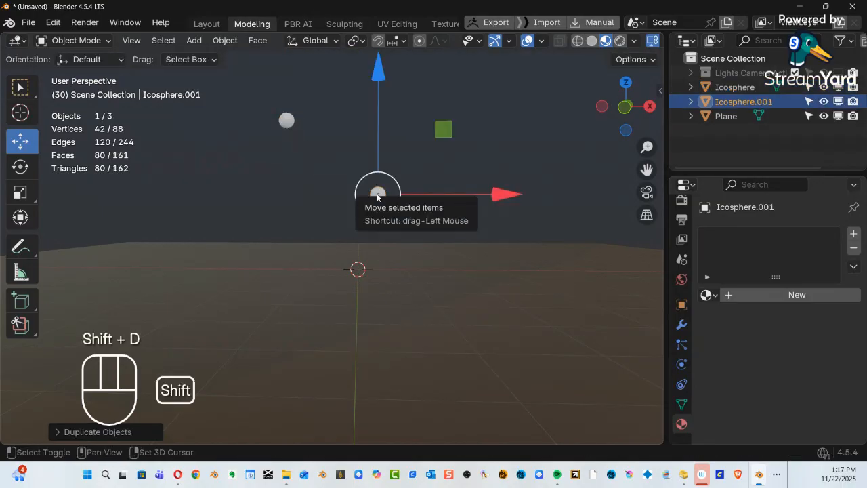
{"action": "key", "text": "shift+d"}
{"action": "left_click", "coordinate": [482, 114]}
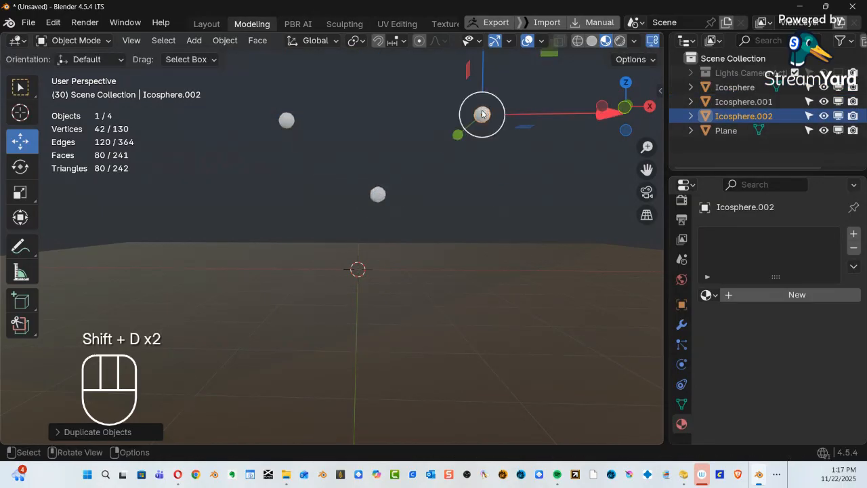
Give the original ico sphere a new material with a saturated blue base color.
{"action": "left_click", "coordinate": [290, 119]}
{"action": "left_click", "coordinate": [764, 296]}
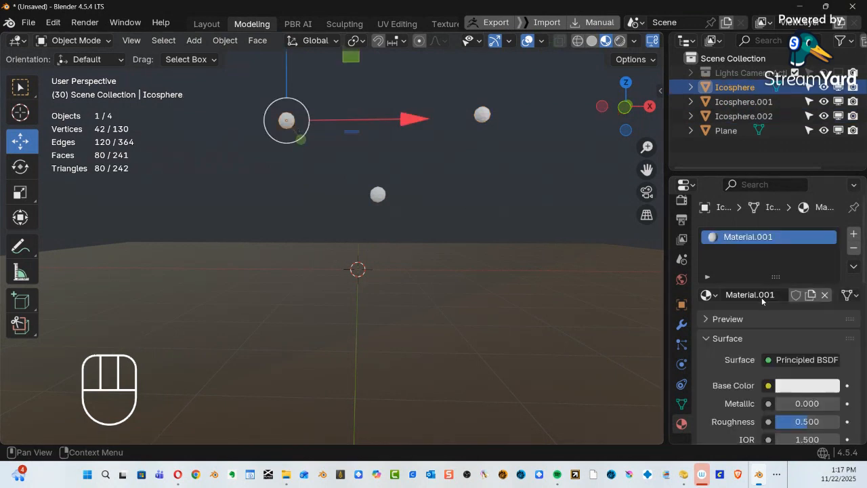
{"action": "left_click", "coordinate": [792, 385]}
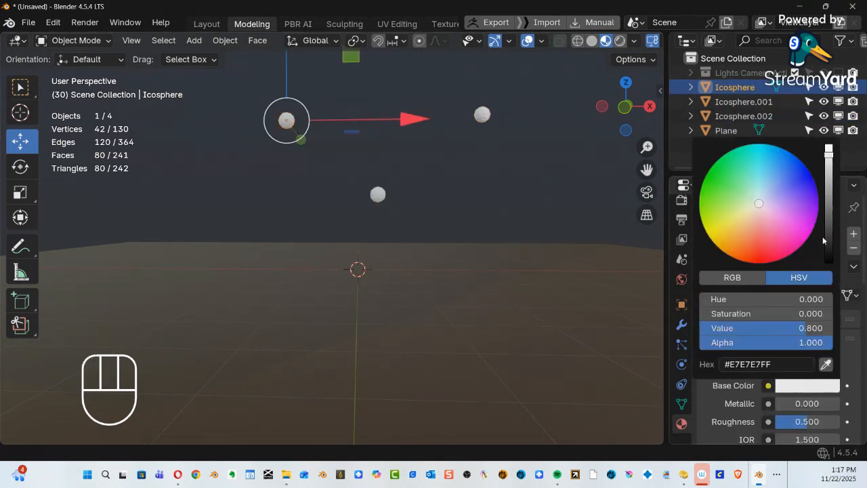
{"action": "left_click", "coordinate": [797, 178]}
Give the middle, lowest ico sphere a new material with a green base color.
{"action": "left_click", "coordinate": [378, 196]}
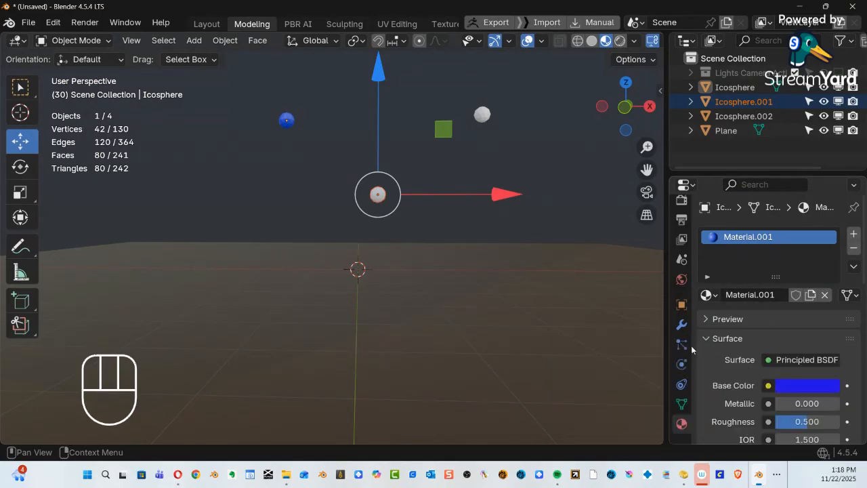
{"action": "left_click", "coordinate": [286, 122]}
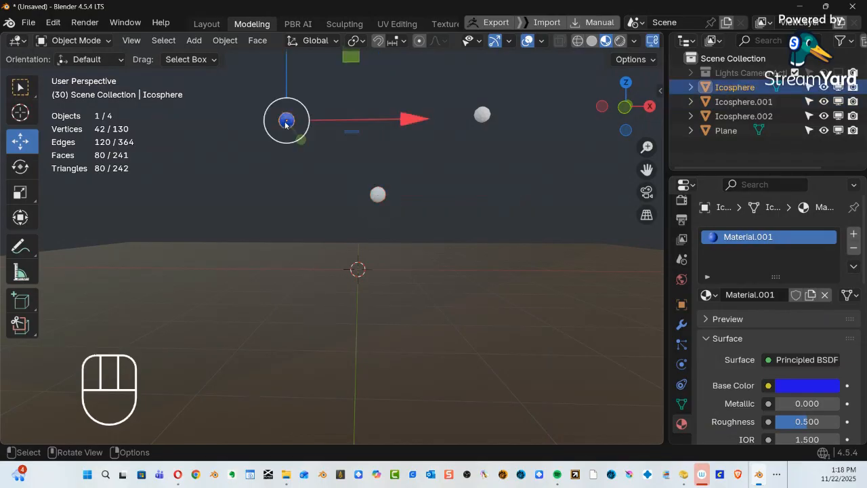
{"action": "left_click", "coordinate": [379, 197]}
{"action": "left_click", "coordinate": [781, 297]}
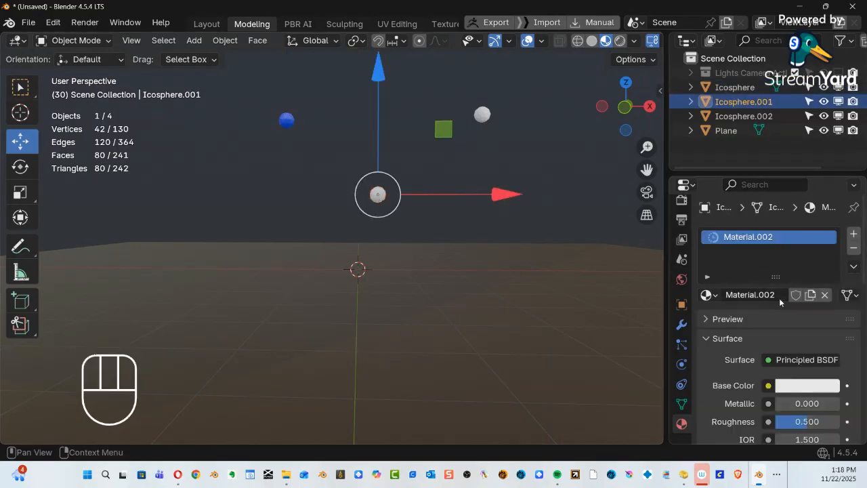
{"action": "left_click", "coordinate": [806, 385]}
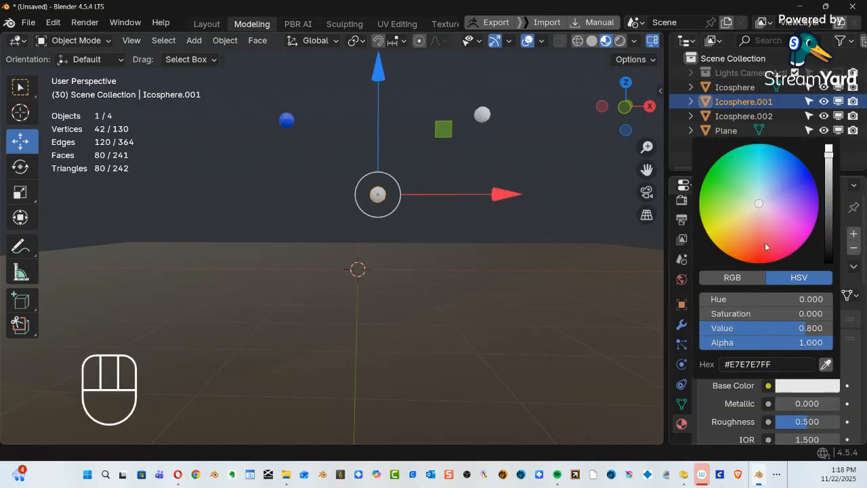
{"action": "left_click_drag", "start_coordinate": [731, 203], "coordinate": [721, 179]}
Give the remaining white ico sphere a new material with a red base color.
{"action": "left_click", "coordinate": [477, 114]}
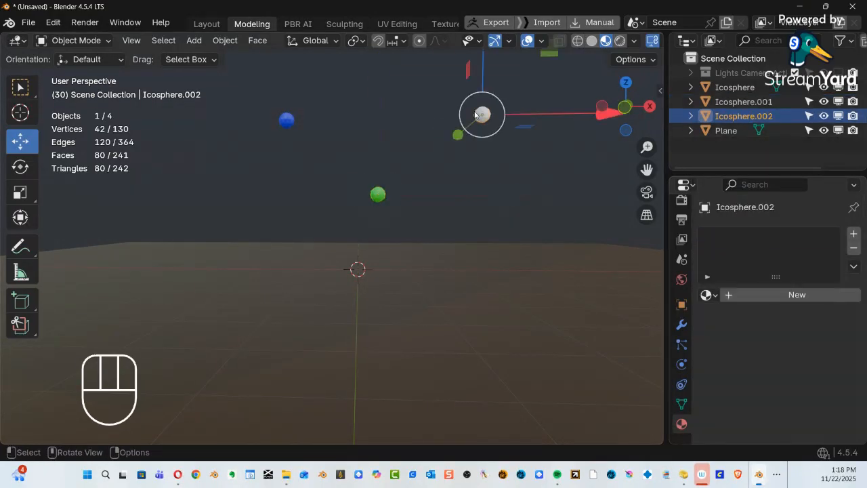
{"action": "left_click", "coordinate": [786, 297]}
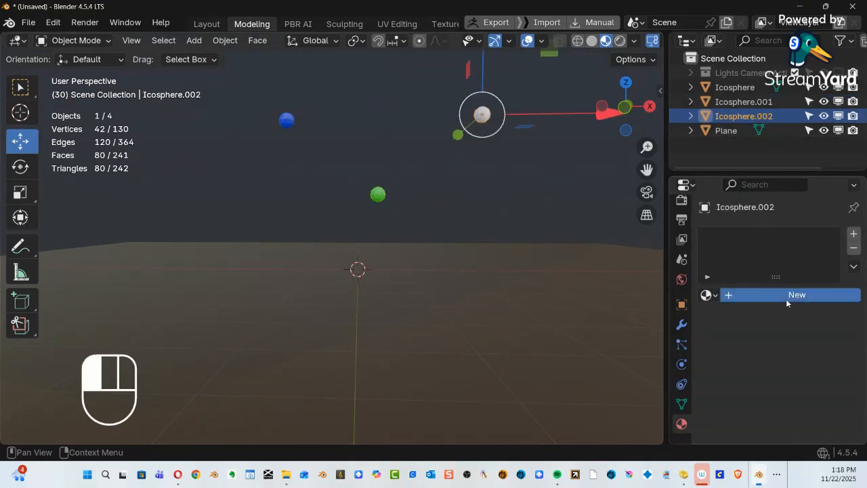
{"action": "left_click", "coordinate": [799, 385]}
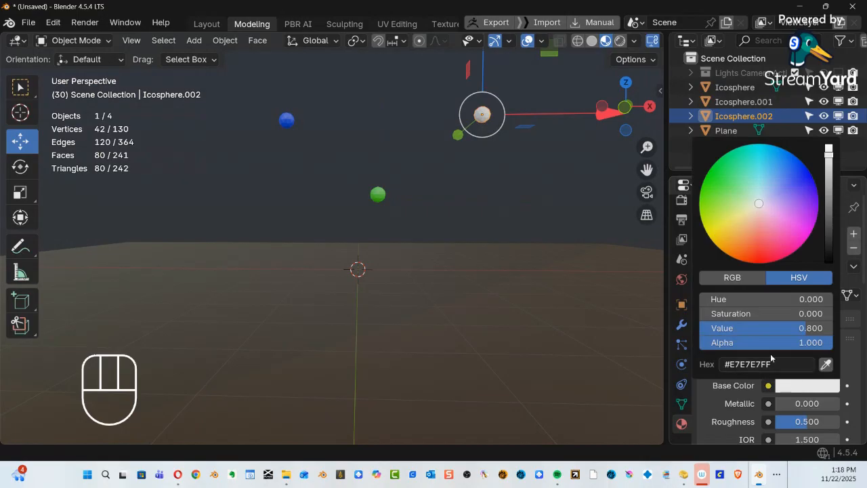
{"action": "left_click", "coordinate": [765, 251]}
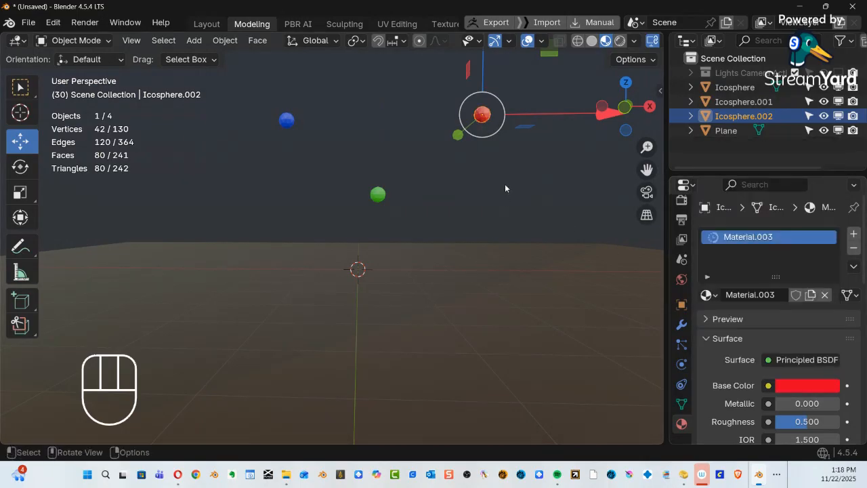
Set the red sphere's emission color to red and its emission strength to about 31.6.
{"action": "scroll", "coordinate": [745, 366], "scroll_direction": "down", "scroll_amount": 8}
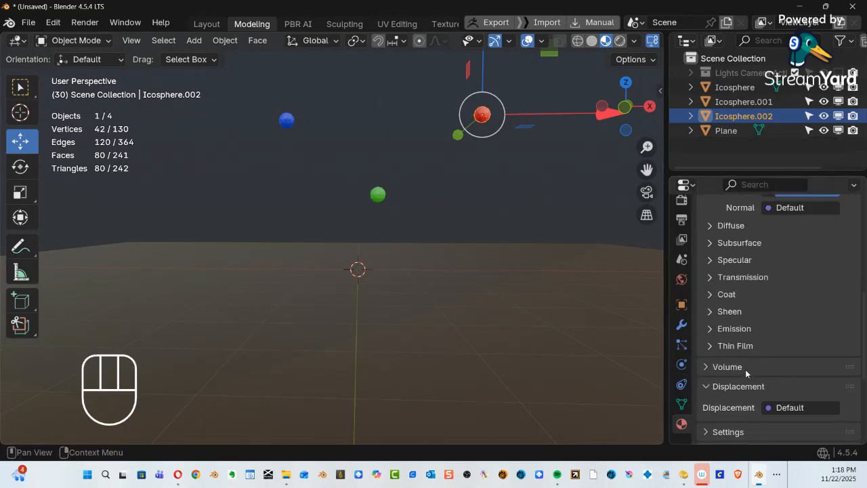
{"action": "left_click", "coordinate": [710, 331]}
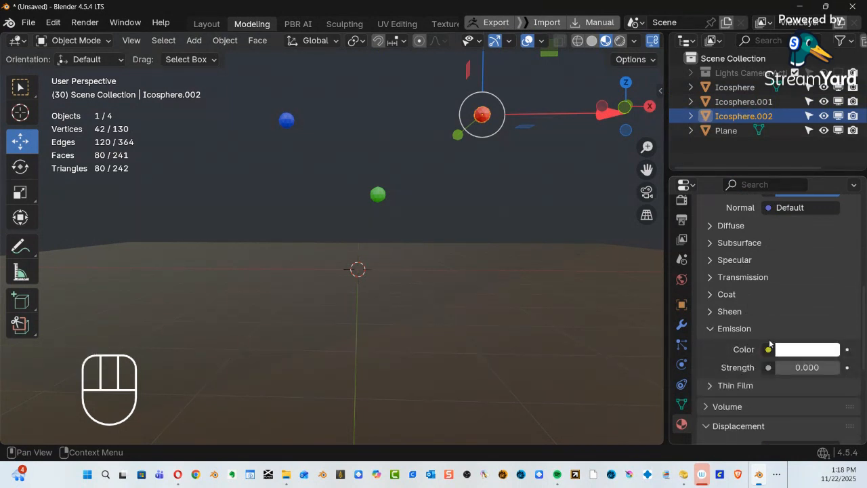
{"action": "left_click", "coordinate": [800, 354]}
{"action": "left_click_drag", "start_coordinate": [774, 205], "coordinate": [762, 222]}
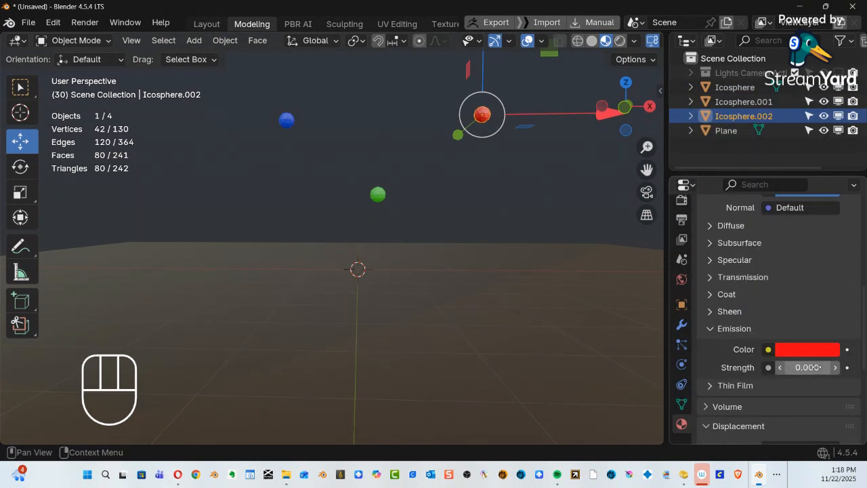
{"action": "left_click_drag", "start_coordinate": [817, 368], "coordinate": [855, 368]}
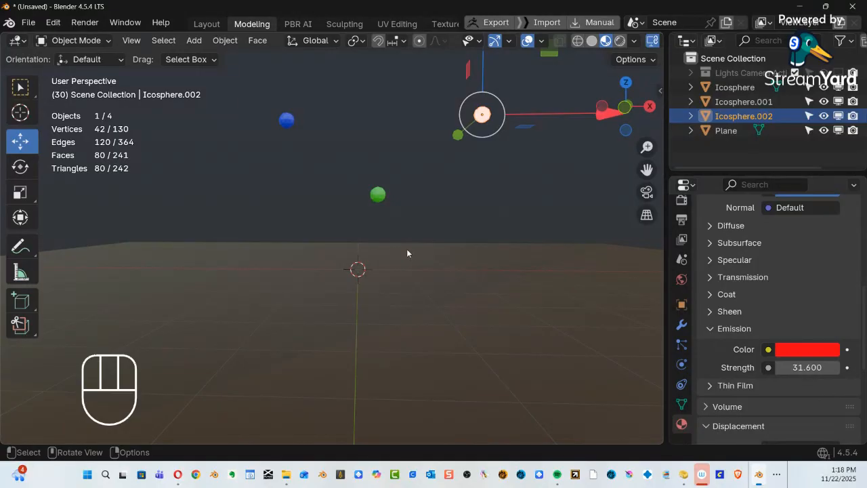
Switch the viewport to Rendered shading and raise the red sphere's emission strength further.
{"action": "key", "text": "z"}
{"action": "left_click", "coordinate": [399, 166]}
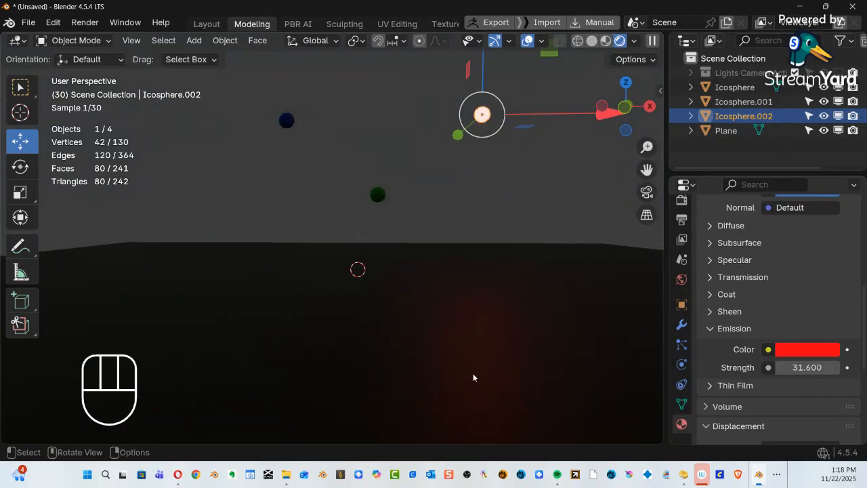
{"action": "left_click_drag", "start_coordinate": [806, 367], "coordinate": [841, 368]}
Set the green sphere's emission color to green and its emission strength to about 32.7.
{"action": "left_click", "coordinate": [376, 196]}
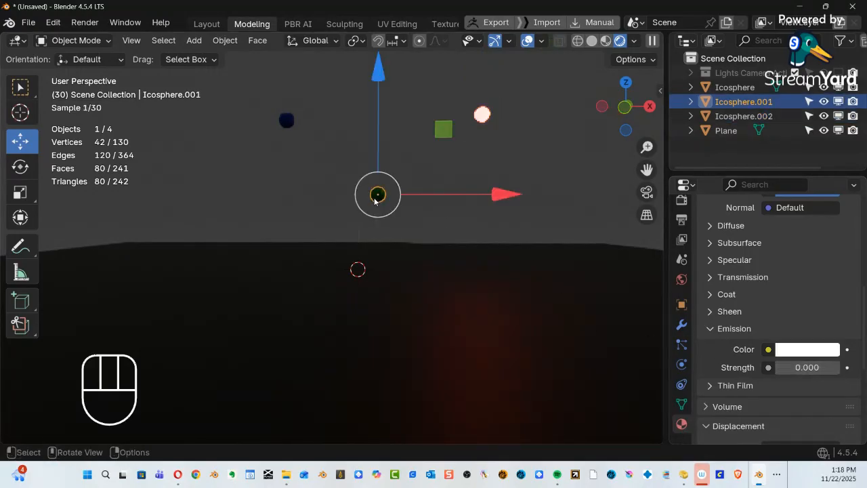
{"action": "scroll", "coordinate": [820, 290], "scroll_direction": "up", "scroll_amount": 5}
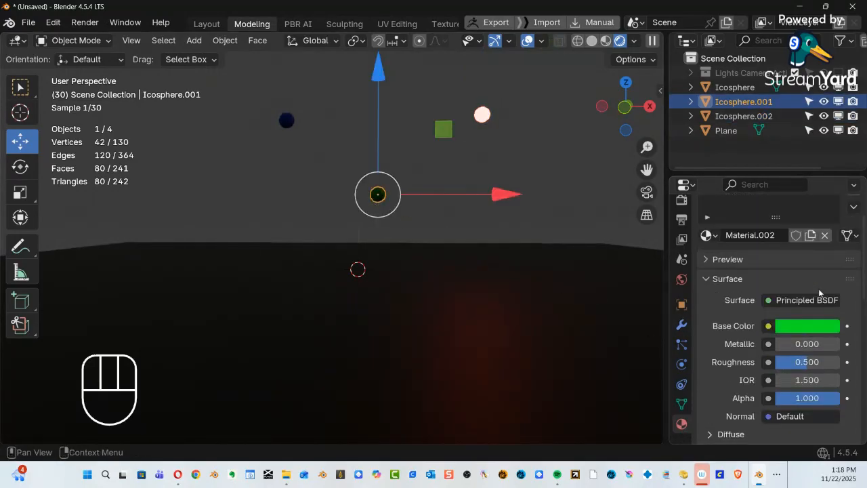
{"action": "scroll", "coordinate": [819, 288], "scroll_direction": "down", "scroll_amount": 6}
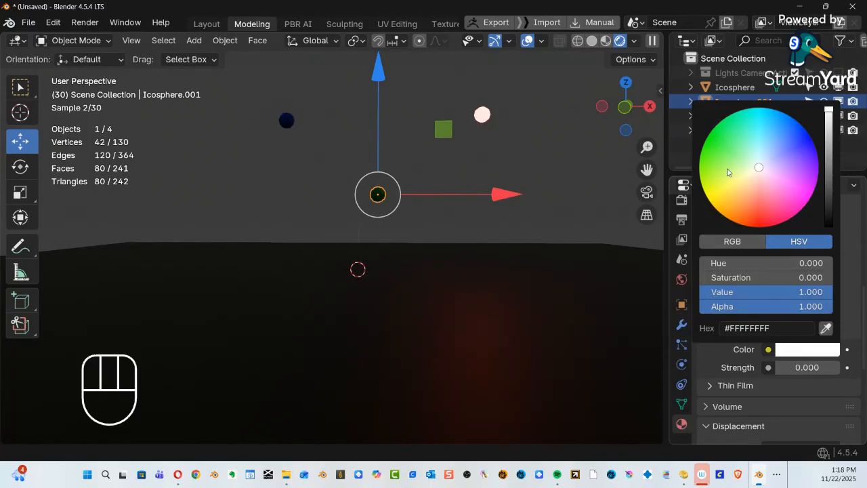
{"action": "left_click", "coordinate": [727, 168]}
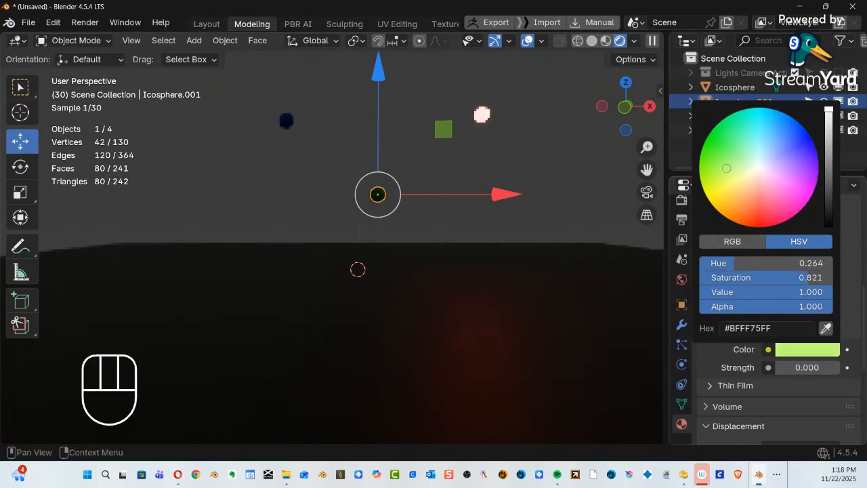
{"action": "left_click_drag", "start_coordinate": [726, 168], "coordinate": [714, 134]}
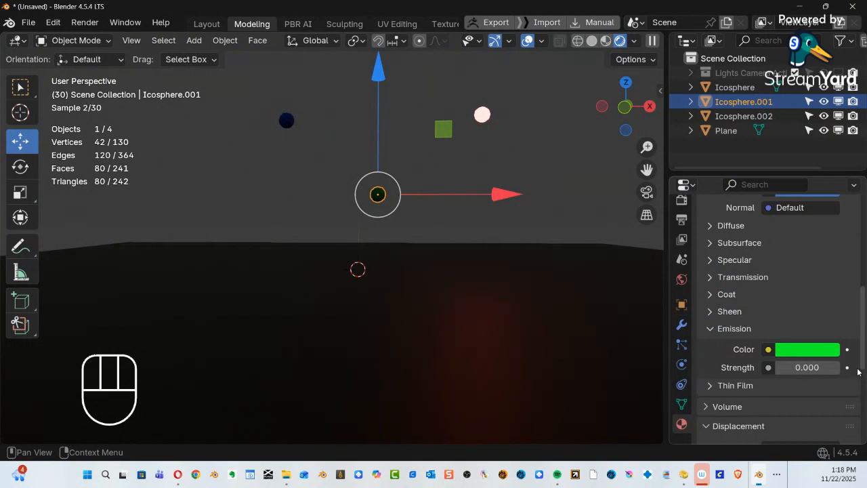
{"action": "mouse_move", "coordinate": [812, 370]}
{"action": "left_mouse_down"}
{"action": "mouse_move", "coordinate": [845, 370]}
{"action": "mouse_move", "coordinate": [811, 370]}
{"action": "left_mouse_up"}
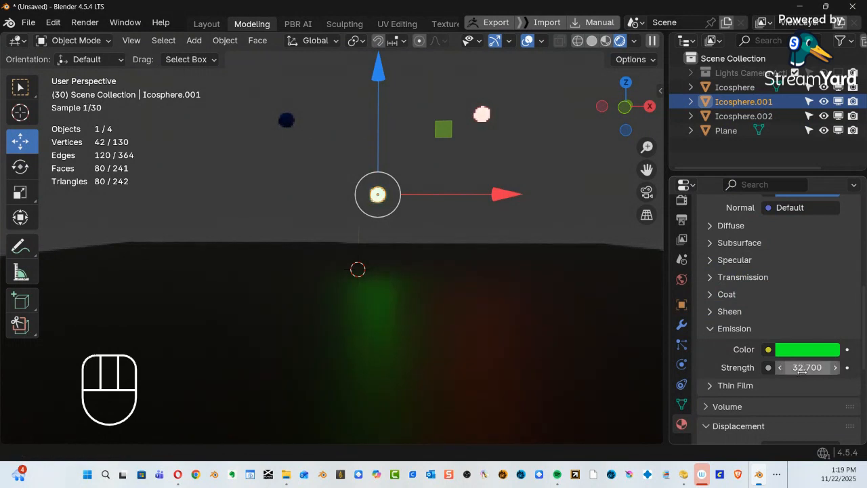
Set the blue sphere's emission color to blue and its emission strength to about 66.6.
{"action": "left_click", "coordinate": [287, 122]}
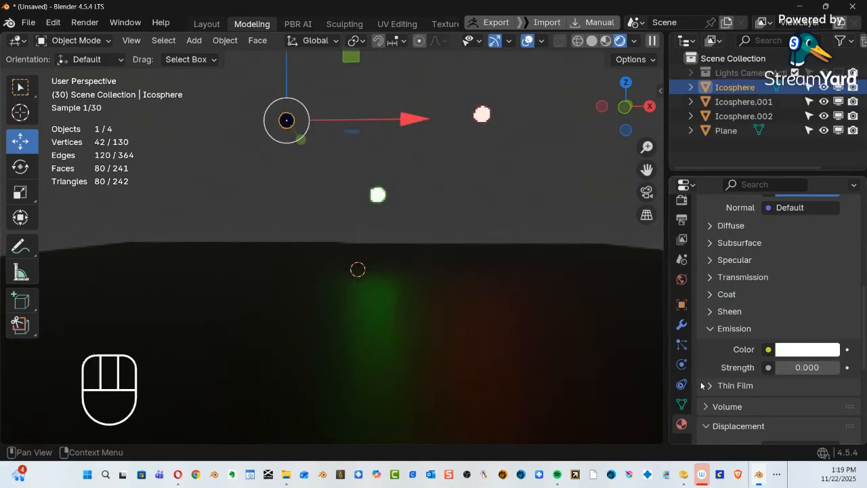
{"action": "scroll", "coordinate": [803, 312], "scroll_direction": "up", "scroll_amount": 6}
{"action": "scroll", "coordinate": [805, 313], "scroll_direction": "down", "scroll_amount": 8}
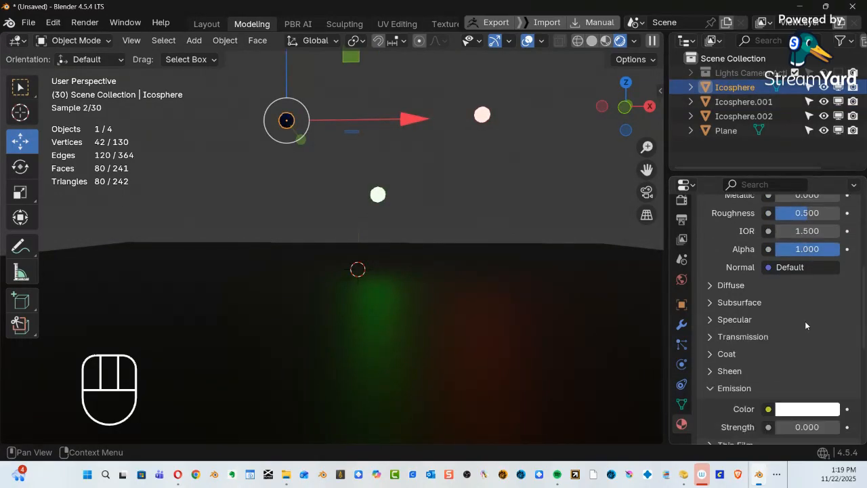
{"action": "left_click", "coordinate": [801, 351]}
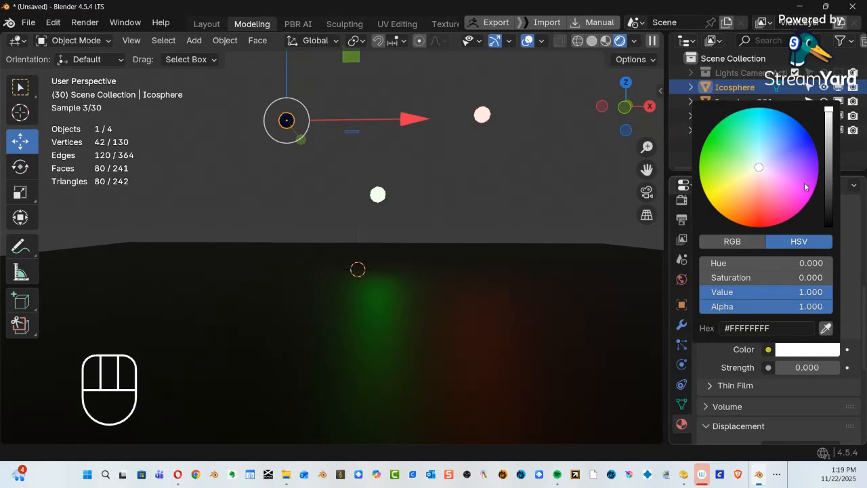
{"action": "left_click", "coordinate": [801, 127]}
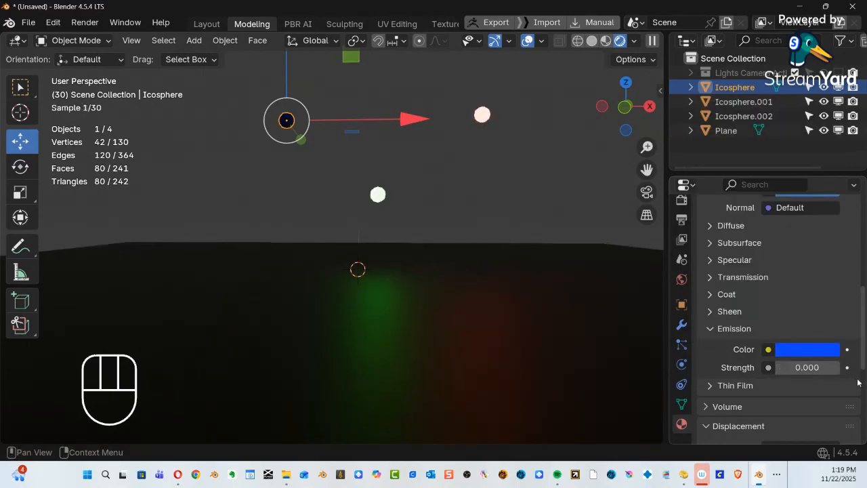
{"action": "left_click_drag", "start_coordinate": [796, 370], "coordinate": [863, 370]}
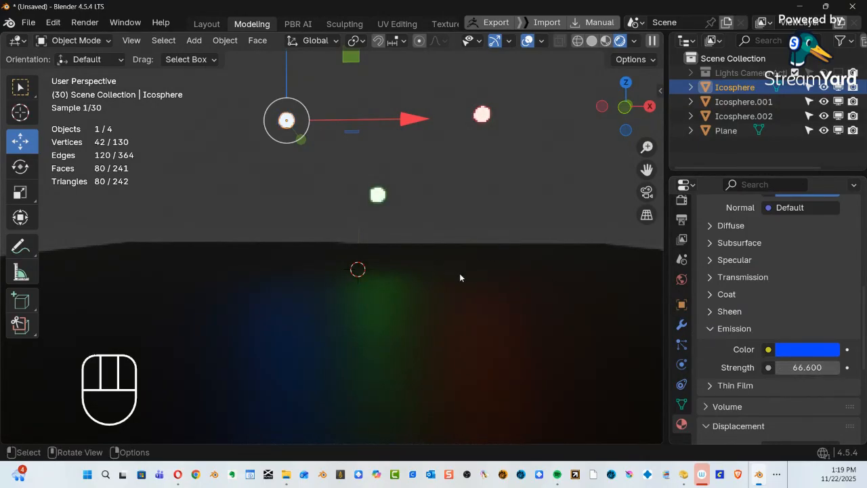
Enable viewport glow in the render settings' Glare Controller and insert a controlled glare.
{"action": "left_click", "coordinate": [682, 203]}
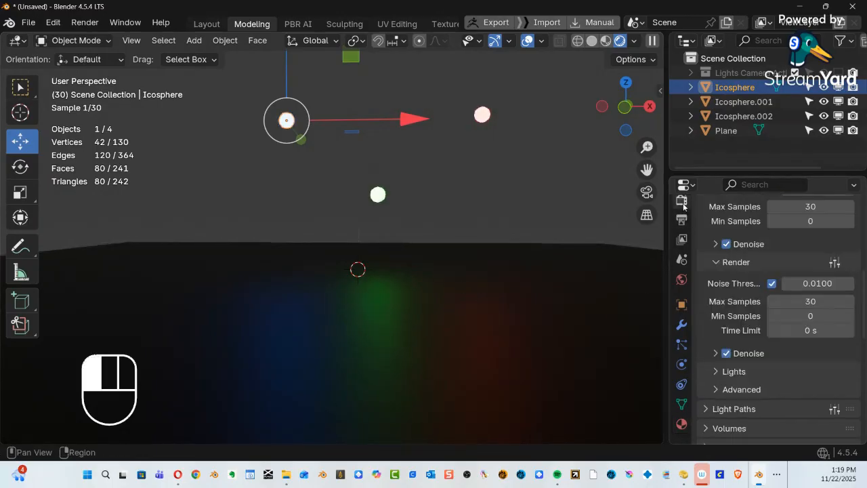
{"action": "scroll", "coordinate": [760, 234], "scroll_direction": "up", "scroll_amount": 10}
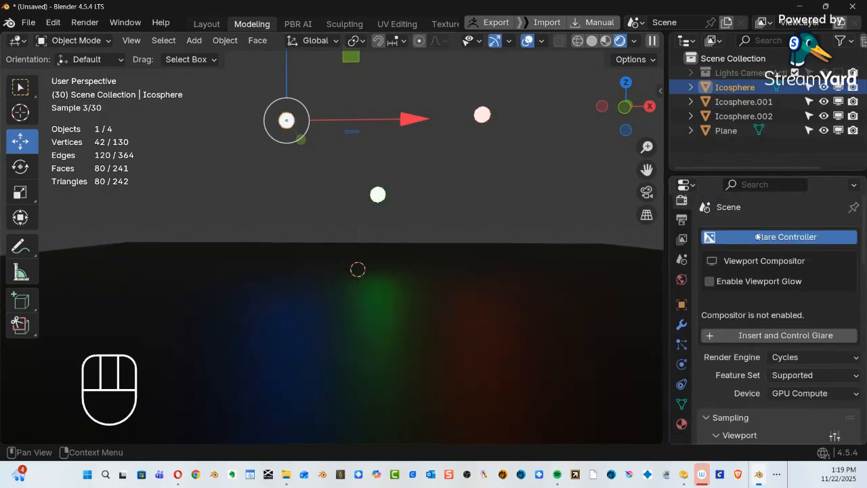
{"action": "left_click", "coordinate": [710, 282]}
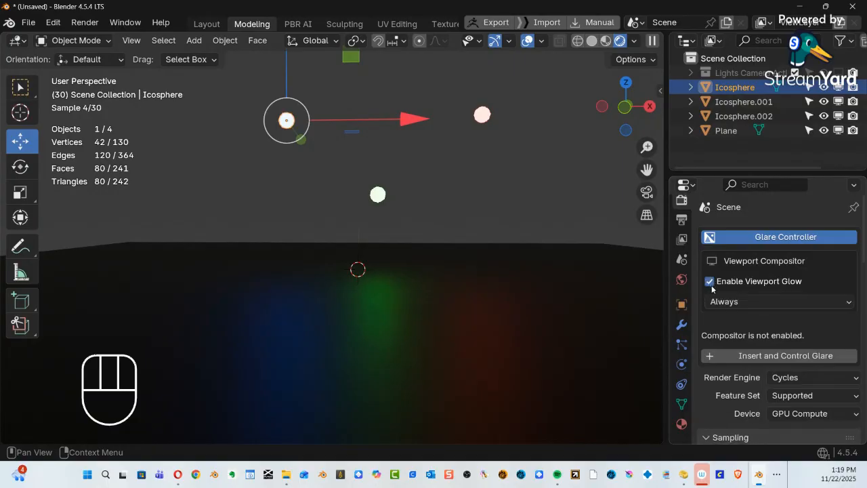
{"action": "scroll", "coordinate": [773, 288], "scroll_direction": "down", "scroll_amount": 2}
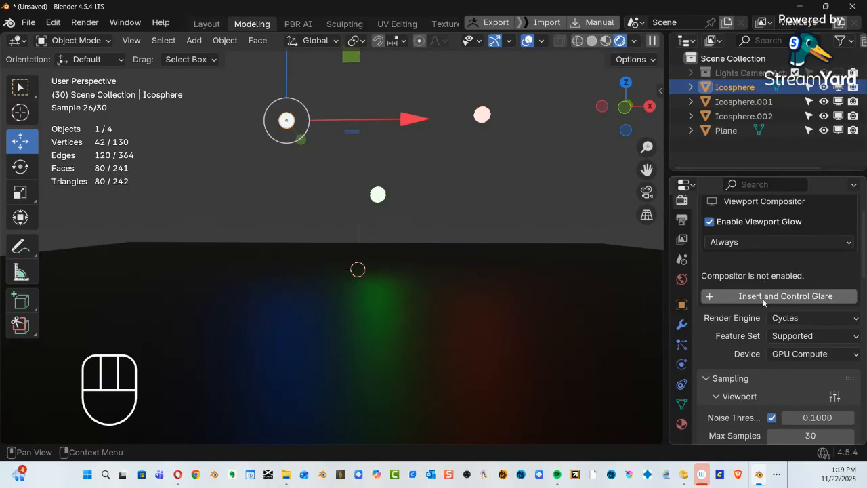
{"action": "left_click", "coordinate": [768, 296]}
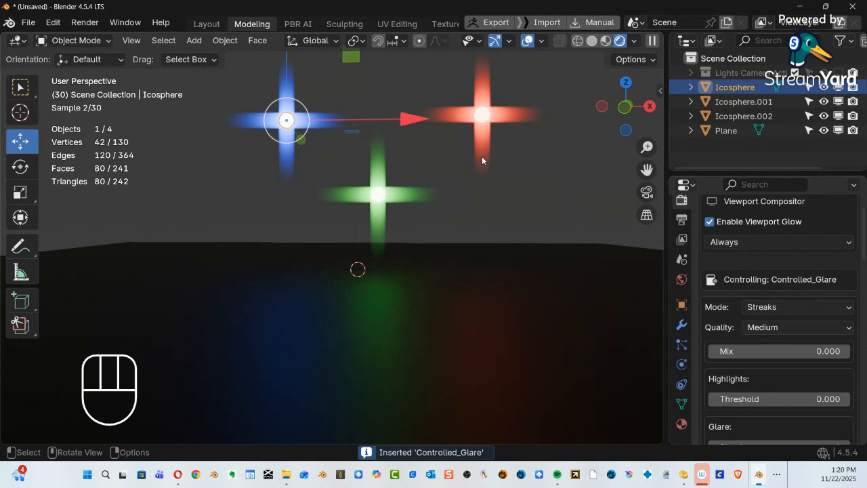
Try the Ghosts glare mode, settle on Fog Glow and set the glare quality to Low.
{"action": "left_click", "coordinate": [813, 307]}
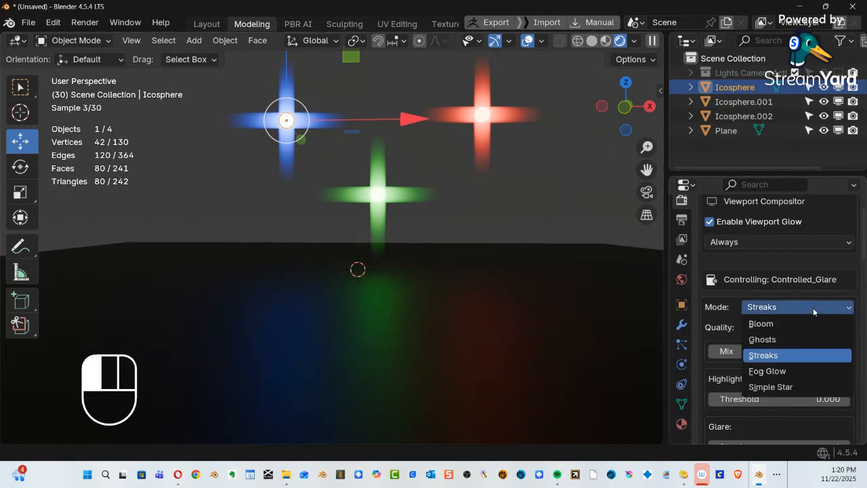
{"action": "left_click", "coordinate": [781, 338]}
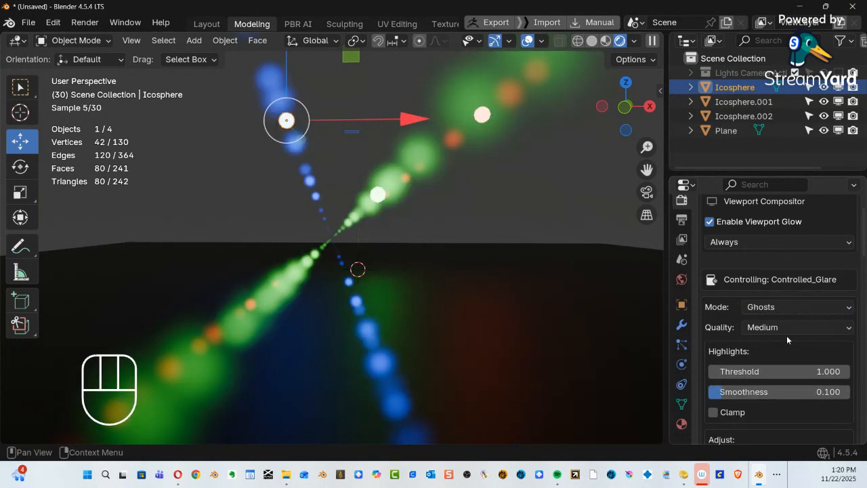
{"action": "left_click", "coordinate": [791, 311]}
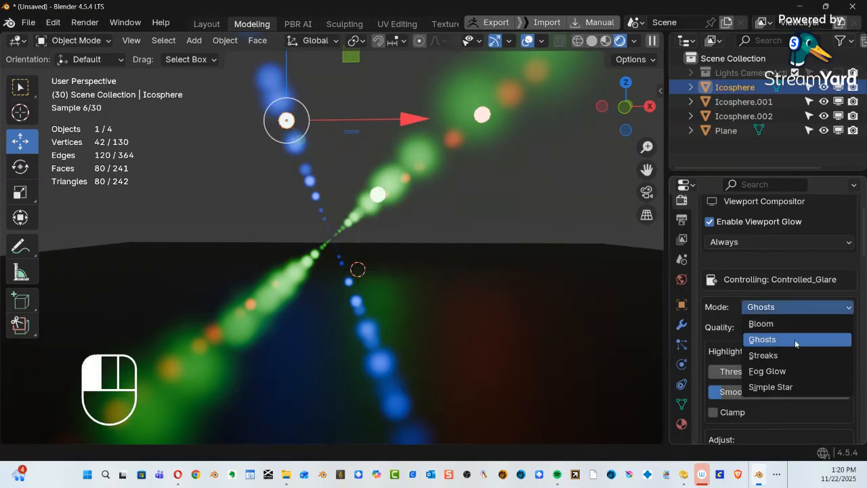
{"action": "left_click", "coordinate": [787, 372]}
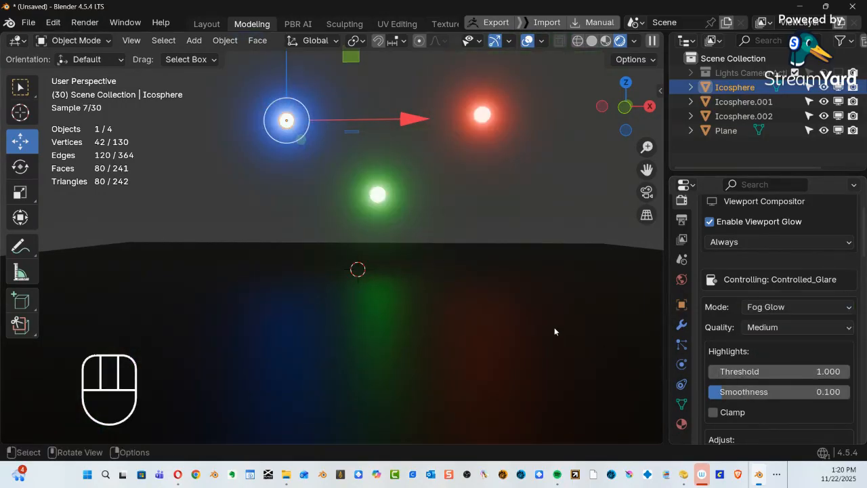
{"action": "left_click", "coordinate": [763, 328]}
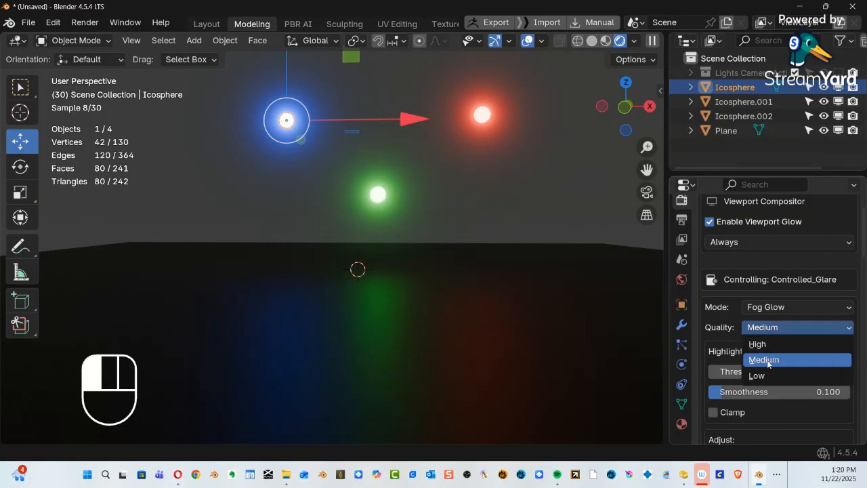
{"action": "left_click", "coordinate": [759, 376]}
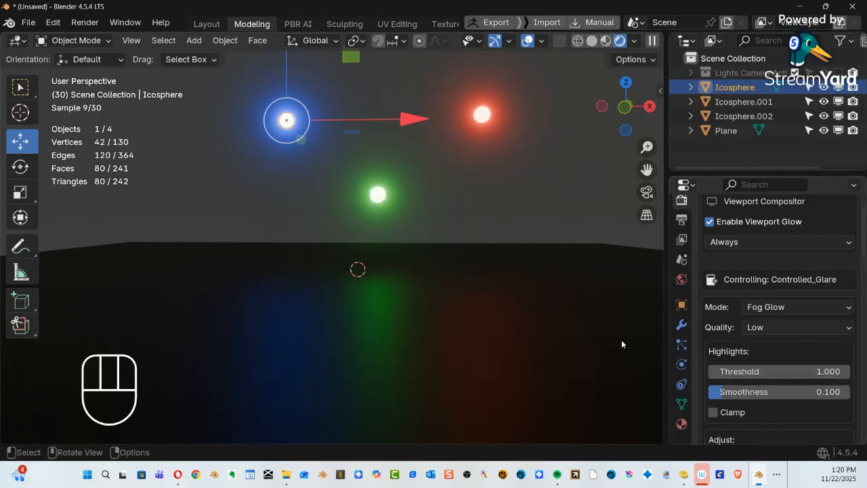
Deselect all objects, align the camera to an orbited view of the glowing spheres and reframe the camera view.
{"action": "key", "text": "alt"}
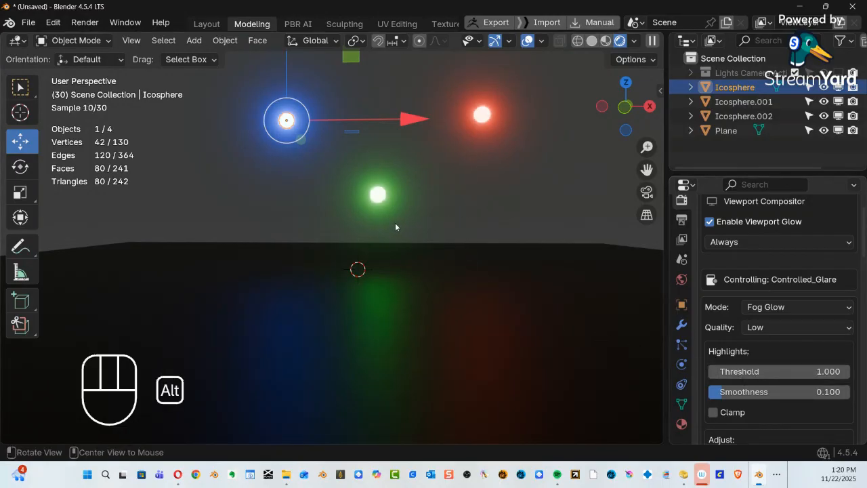
{"action": "left_click_drag", "start_coordinate": [395, 227], "coordinate": [383, 195], "text": "alt"}
{"action": "left_click", "coordinate": [506, 170]}
{"action": "left_click_drag", "start_coordinate": [507, 170], "coordinate": [445, 195], "text": "alt"}
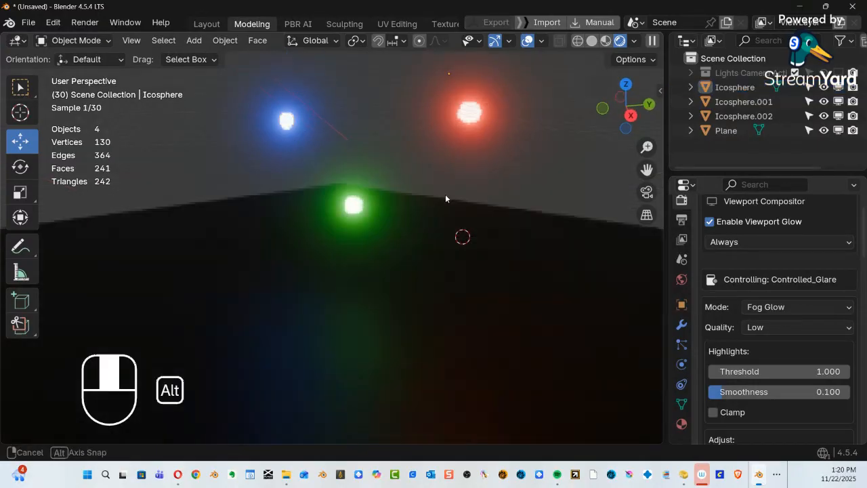
{"action": "middle_click_drag", "start_coordinate": [391, 200], "coordinate": [570, 204], "text": "alt"}
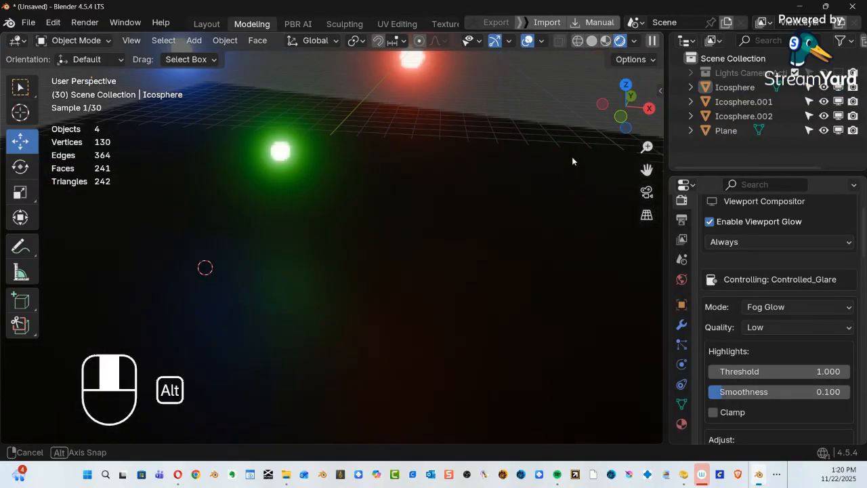
{"action": "mouse_move", "coordinate": [572, 155]}
{"action": "middle_mouse_down", "text": "alt"}
{"action": "mouse_move", "coordinate": [569, 143]}
{"action": "mouse_move", "coordinate": [565, 155]}
{"action": "middle_mouse_up", "text": "alt"}
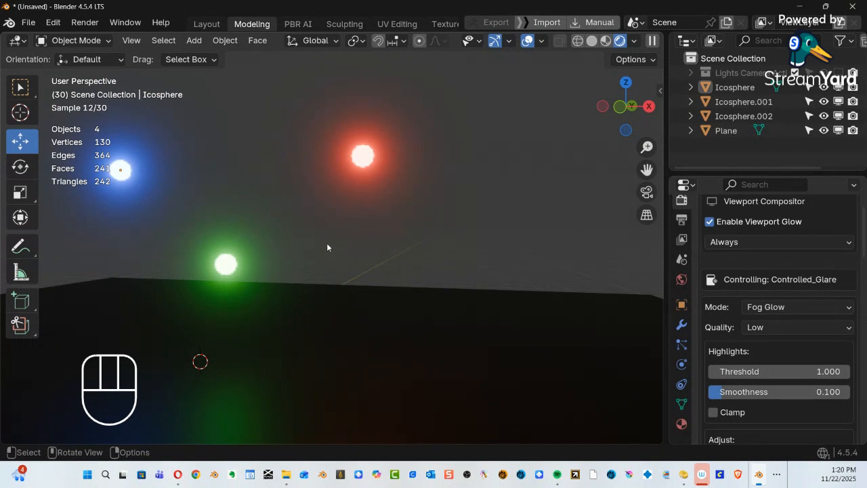
{"action": "key", "text": "ctrl+alt+KP_0"}
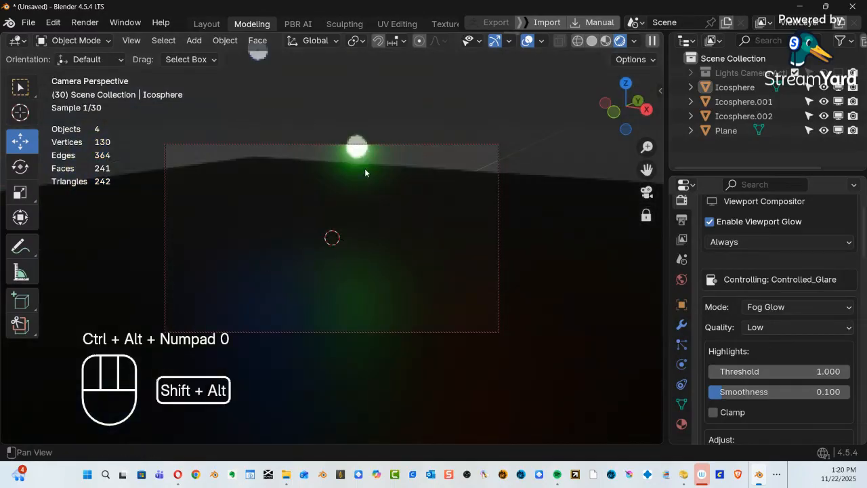
{"action": "middle_click_drag", "start_coordinate": [364, 173], "coordinate": [419, 270], "text": "alt+shift"}
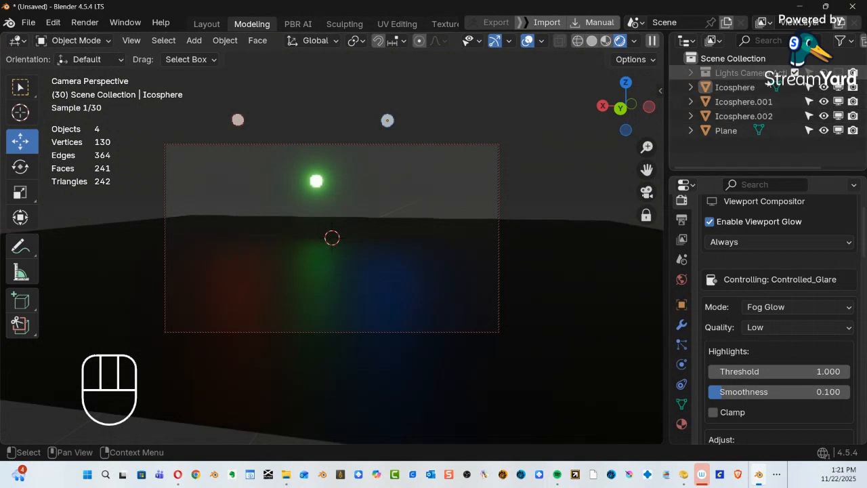
Make the camera collection's objects available and raise the Empty. camera along Z until all three spheres are in frame.
{"action": "left_click", "coordinate": [691, 72]}
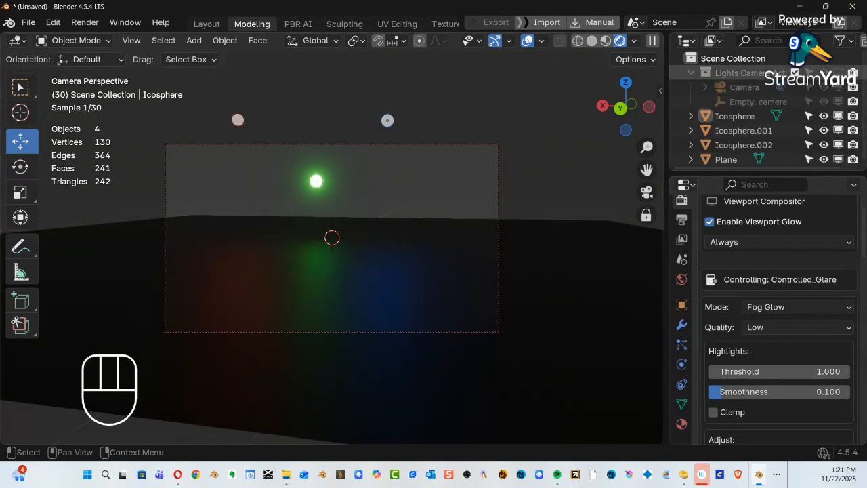
{"action": "left_click", "coordinate": [739, 103]}
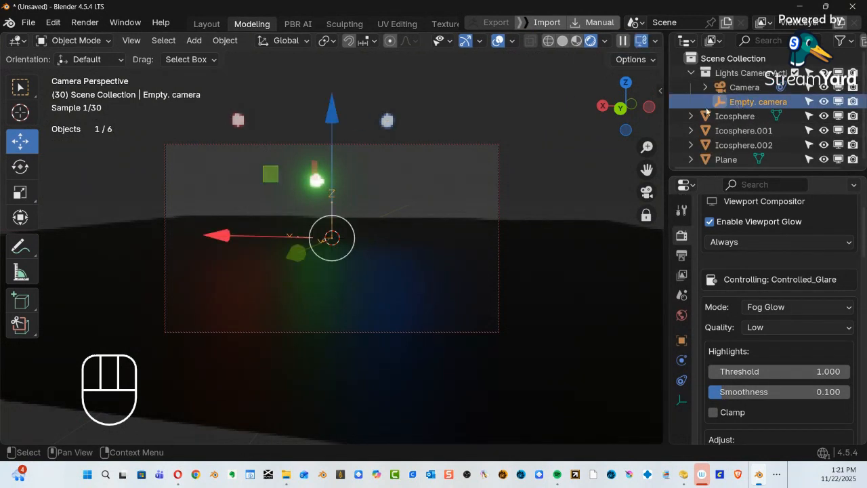
{"action": "left_click_drag", "start_coordinate": [332, 113], "coordinate": [326, 71]}
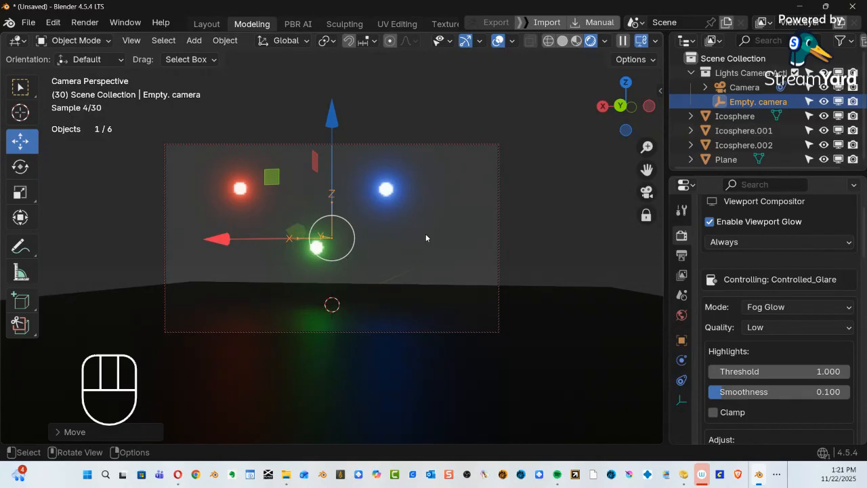
Start a render of the current camera view and close the render window.
{"action": "key", "text": "F12"}
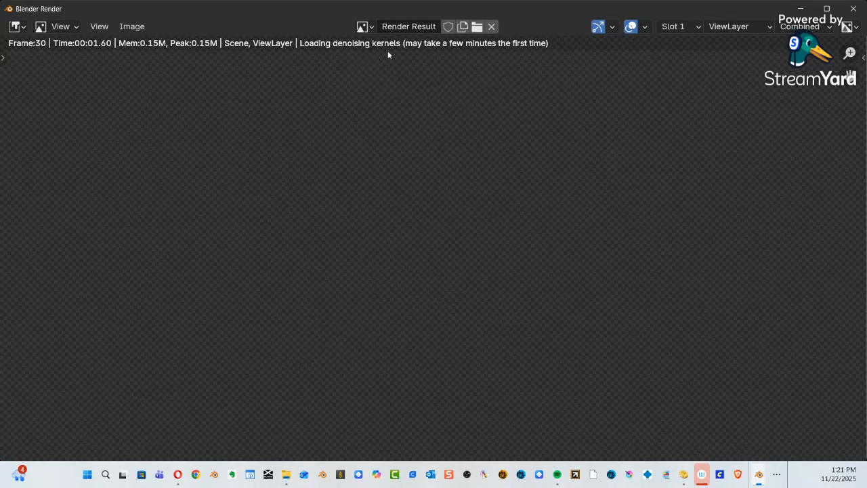
{"action": "left_click", "coordinate": [853, 8]}
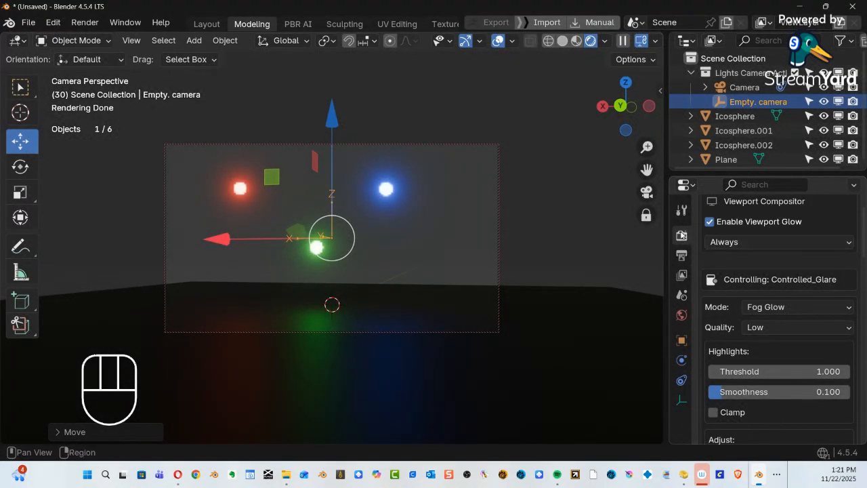
Set the Cycles maximum samples to 20 for both the viewport and the final render.
{"action": "scroll", "coordinate": [780, 289], "scroll_direction": "down", "scroll_amount": 8}
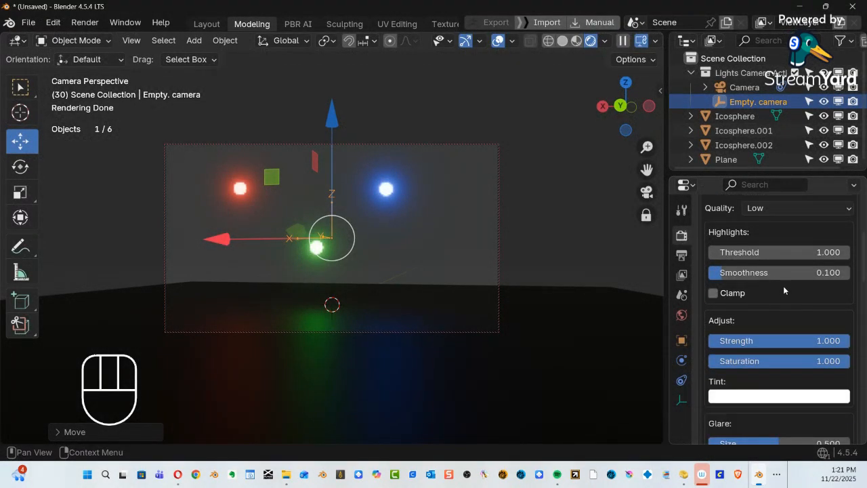
{"action": "scroll", "coordinate": [784, 285], "scroll_direction": "down", "scroll_amount": 3}
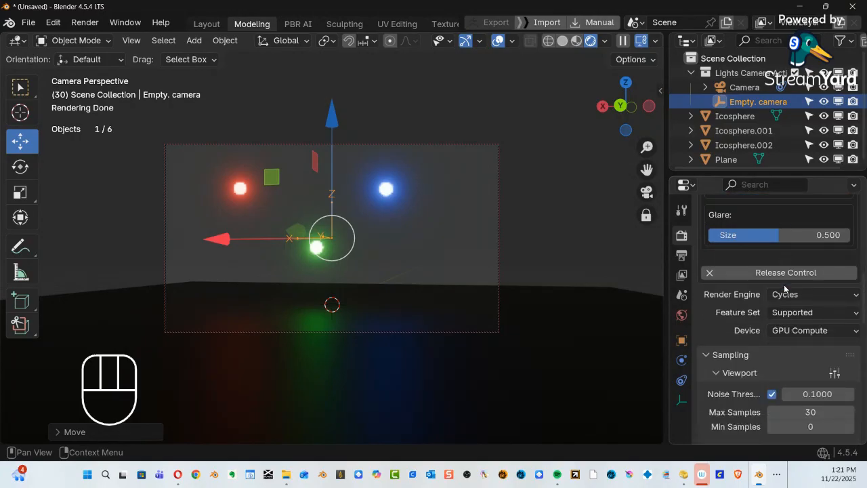
{"action": "scroll", "coordinate": [786, 326], "scroll_direction": "down", "scroll_amount": 5}
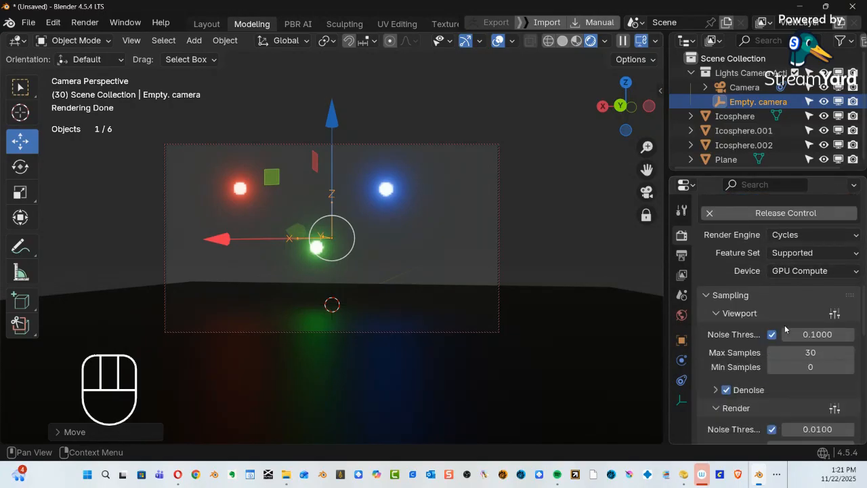
{"action": "scroll", "coordinate": [788, 324], "scroll_direction": "down", "scroll_amount": 2}
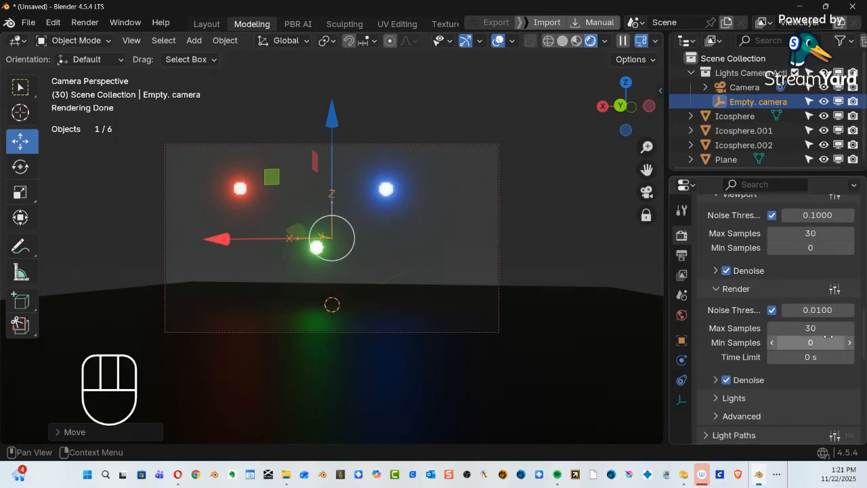
{"action": "scroll", "coordinate": [790, 319], "scroll_direction": "up", "scroll_amount": 1}
{"action": "left_click", "coordinate": [802, 264]}
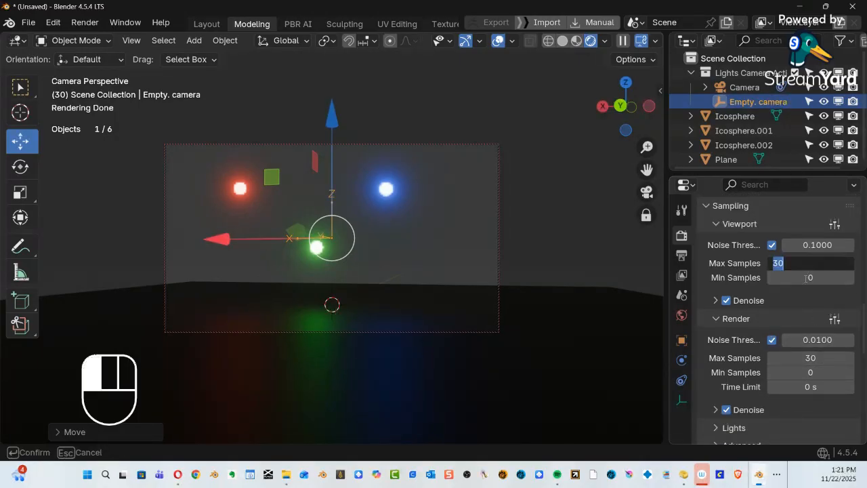
{"action": "type", "text": "20"}
{"action": "key", "text": "Return"}
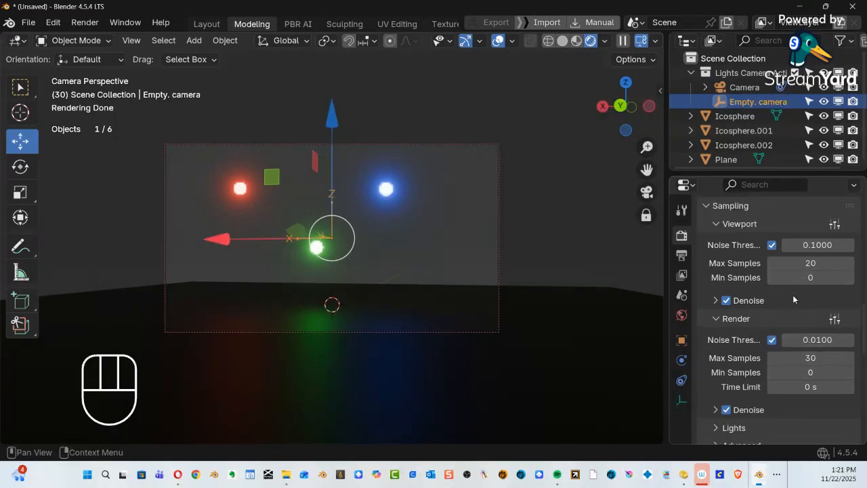
{"action": "left_click", "coordinate": [808, 359]}
{"action": "type", "text": "20"}
{"action": "key", "text": "Return"}
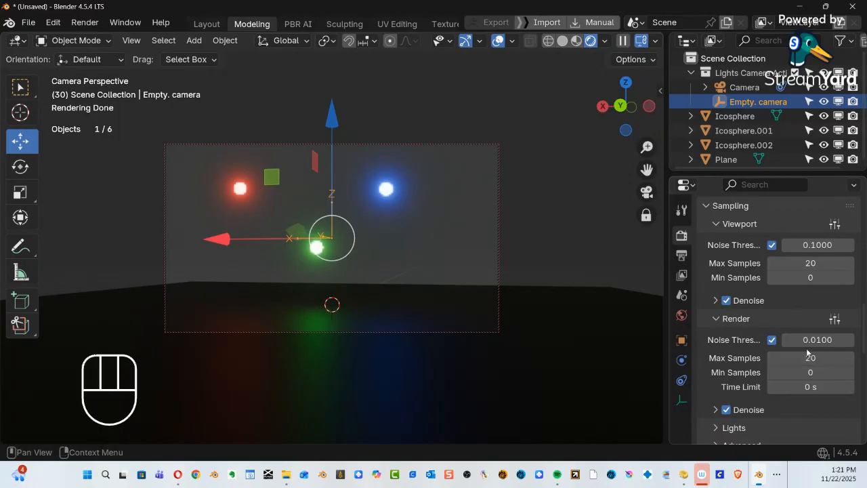
{"action": "scroll", "coordinate": [800, 305], "scroll_direction": "up", "scroll_amount": 6}
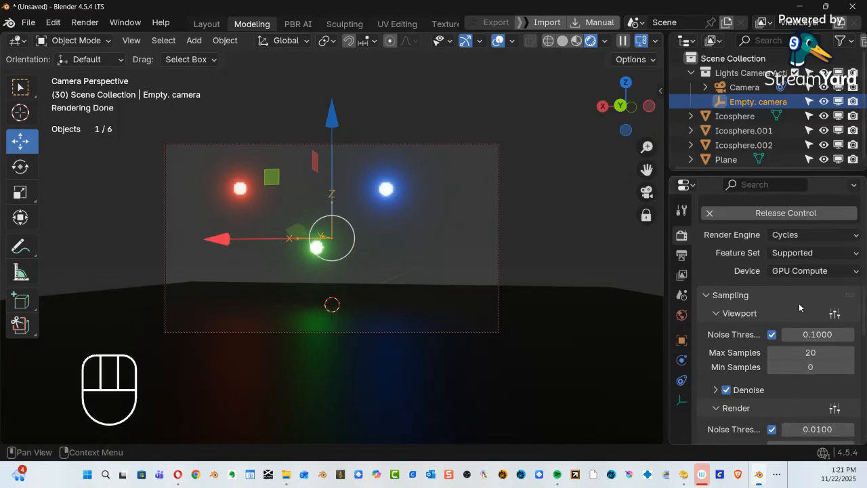
Set the output resolution percentage to 50%.
{"action": "left_click", "coordinate": [683, 255]}
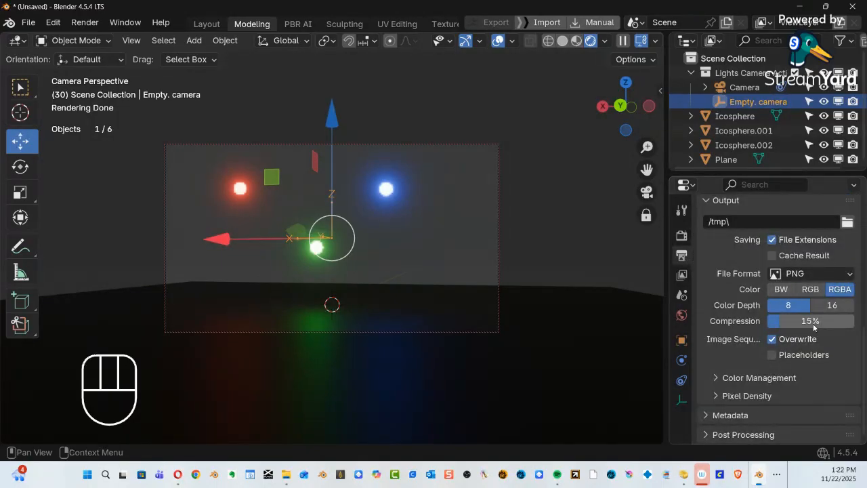
{"action": "scroll", "coordinate": [815, 298], "scroll_direction": "up", "scroll_amount": 2}
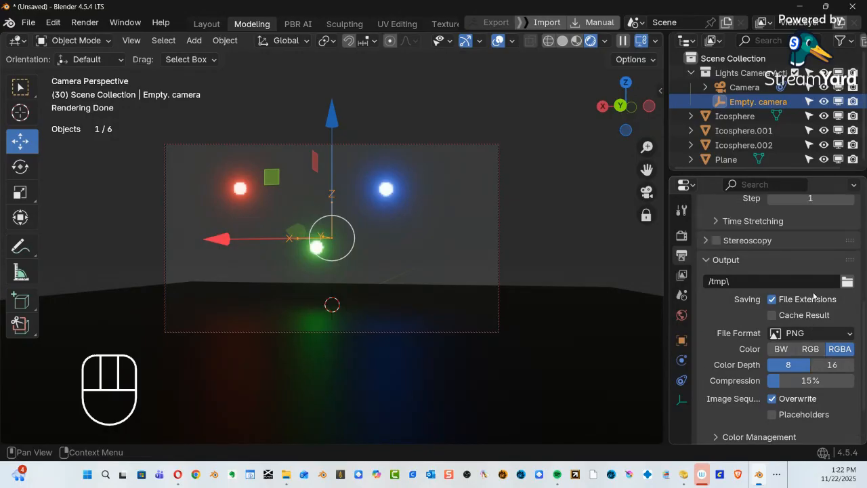
{"action": "scroll", "coordinate": [814, 295], "scroll_direction": "down", "scroll_amount": 2}
{"action": "scroll", "coordinate": [813, 292], "scroll_direction": "up", "scroll_amount": 8}
{"action": "scroll", "coordinate": [813, 287], "scroll_direction": "up", "scroll_amount": 4}
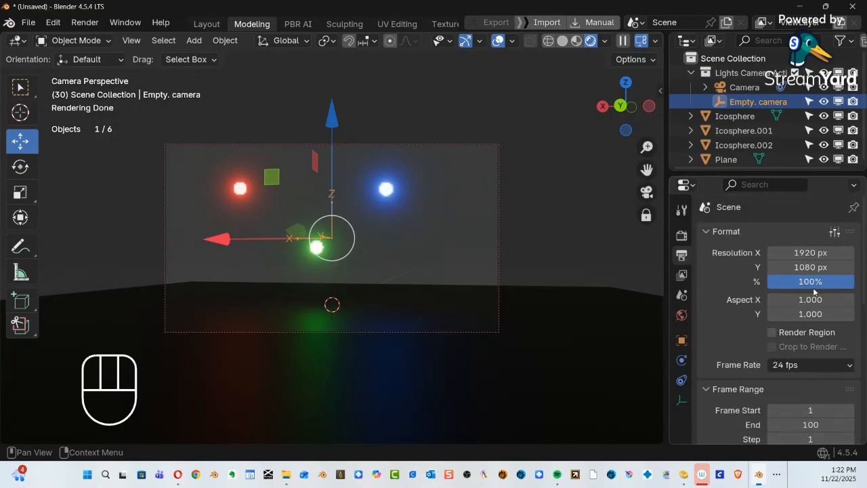
{"action": "left_click", "coordinate": [837, 283]}
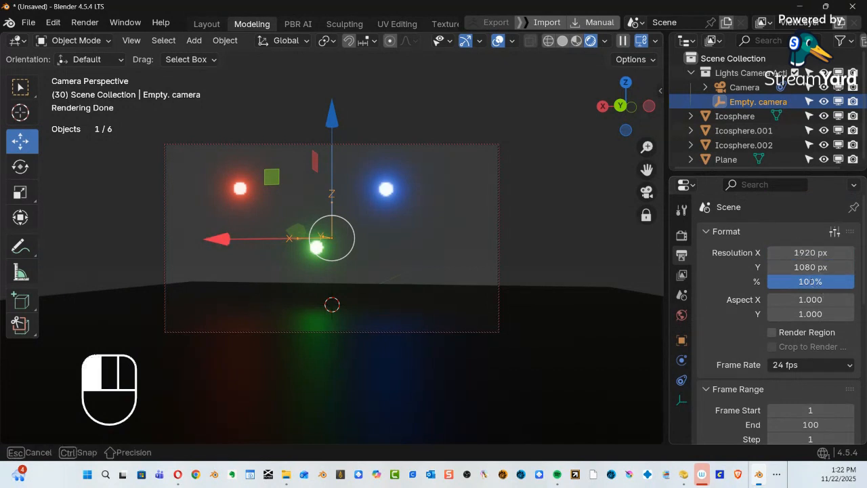
{"action": "type", "text": "50"}
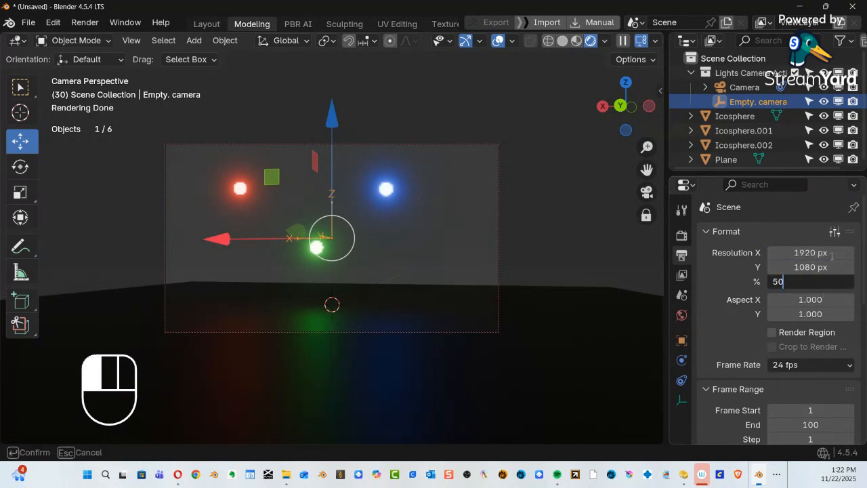
{"action": "key", "text": "Return"}
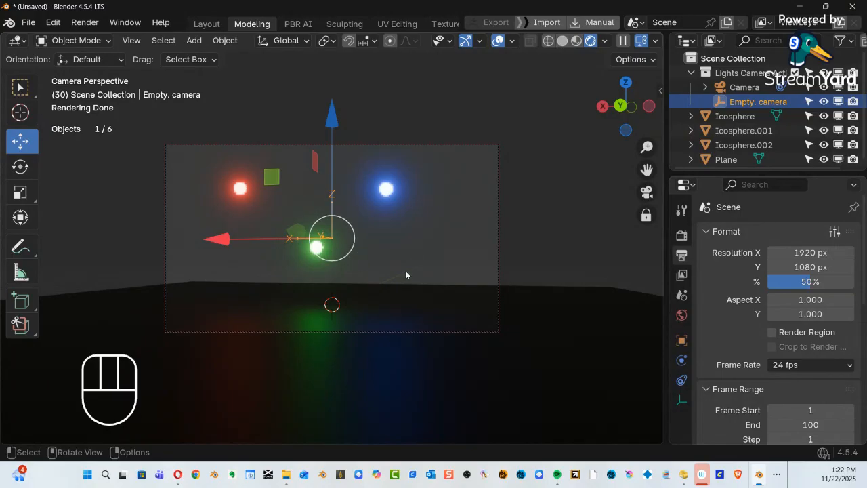
Render the glowing spheres from the camera and reposition the render window over the scene.
{"action": "key", "text": "F12"}
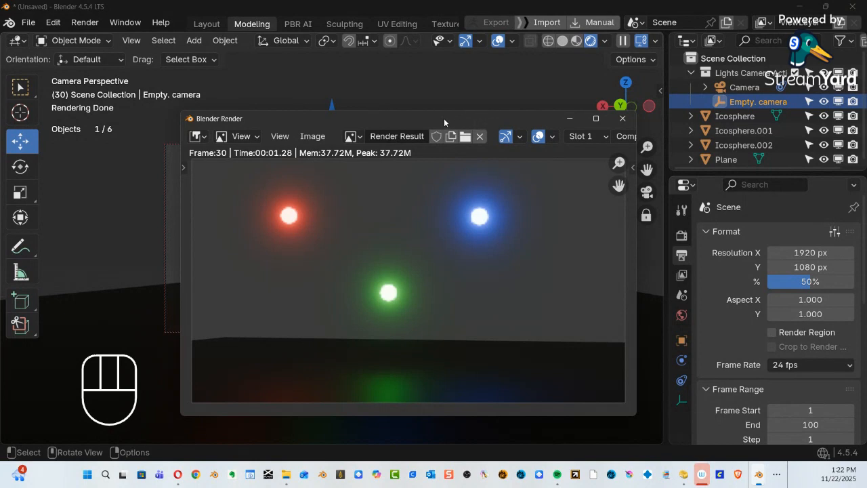
{"action": "left_click_drag", "start_coordinate": [444, 118], "coordinate": [371, 98]}
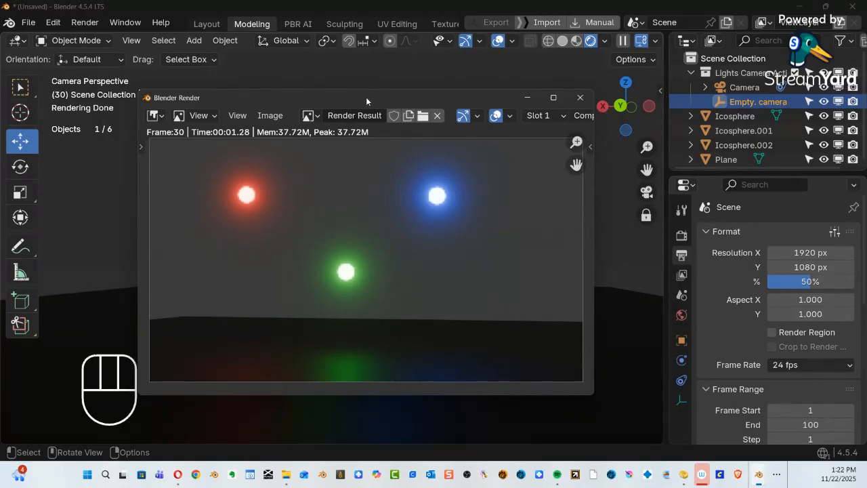
{"action": "left_click_drag", "start_coordinate": [366, 97], "coordinate": [375, 109]}
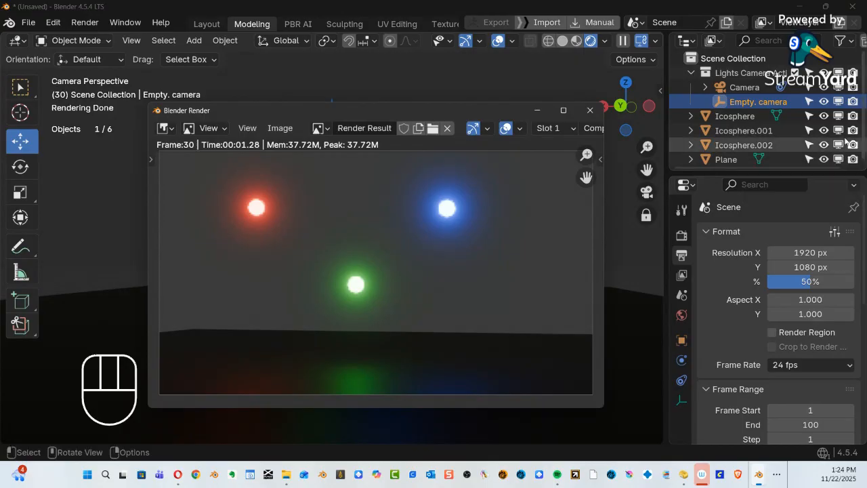
{"action": "left_click_drag", "start_coordinate": [393, 108], "coordinate": [380, 80]}
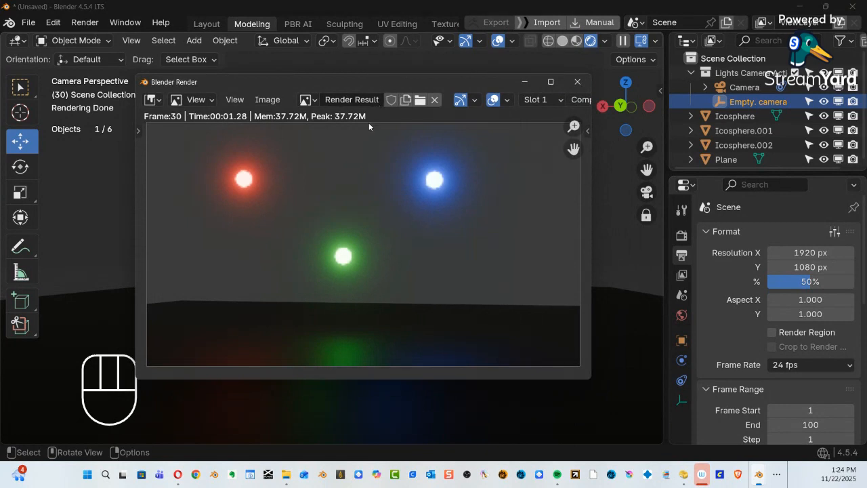
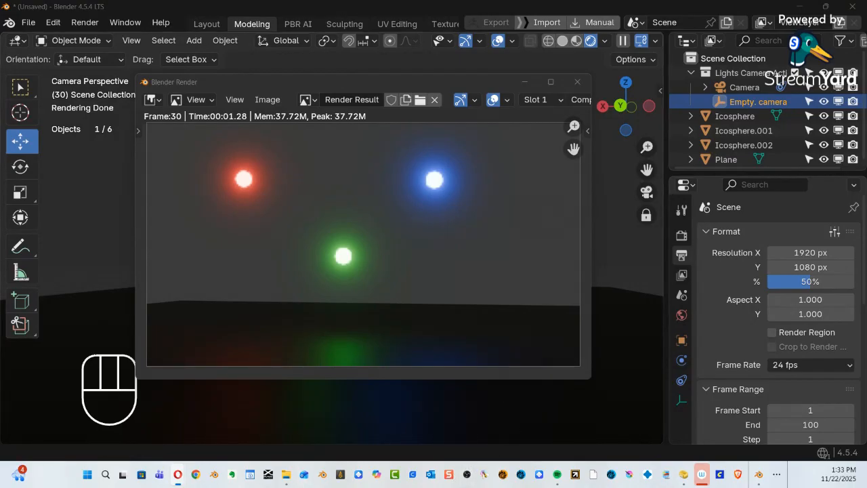
Switch to Adobe Bridge, open the Reference images favorite folder and enlarge its thumbnail area.
{"action": "key", "text": "alt+Tab"}
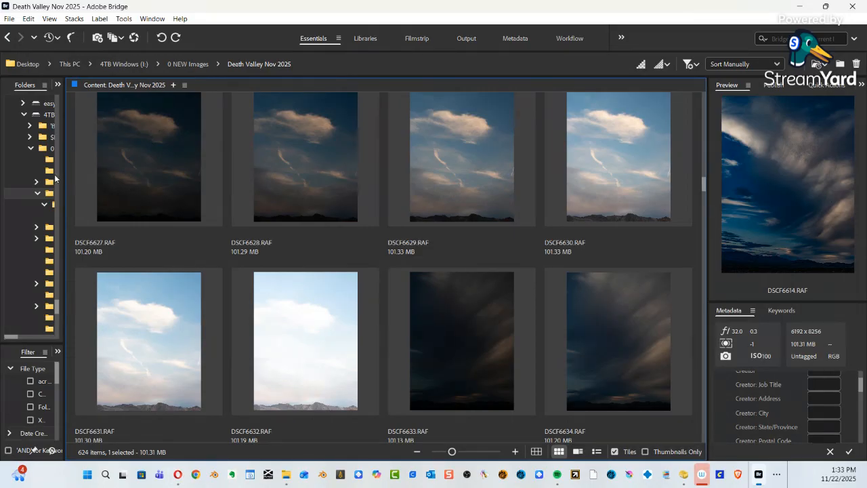
{"action": "left_click_drag", "start_coordinate": [64, 185], "coordinate": [157, 210]}
{"action": "left_click_drag", "start_coordinate": [148, 307], "coordinate": [135, 200]}
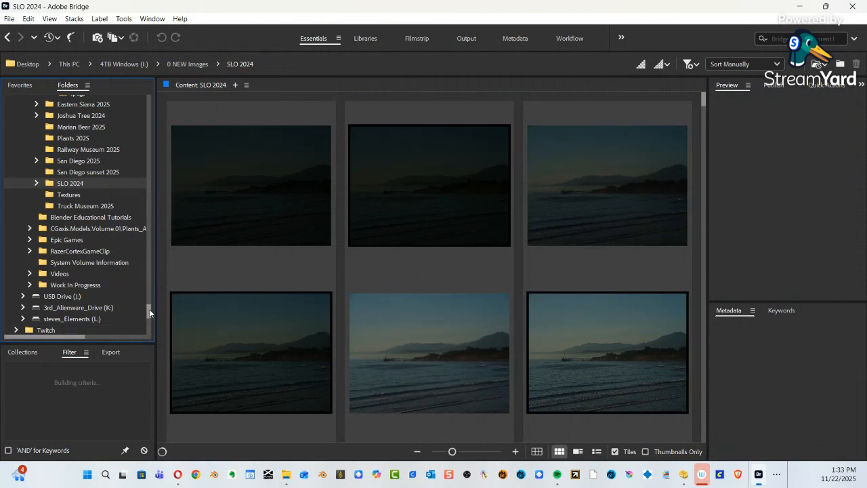
{"action": "left_click_drag", "start_coordinate": [148, 312], "coordinate": [131, 236]}
{"action": "left_click", "coordinate": [26, 86]}
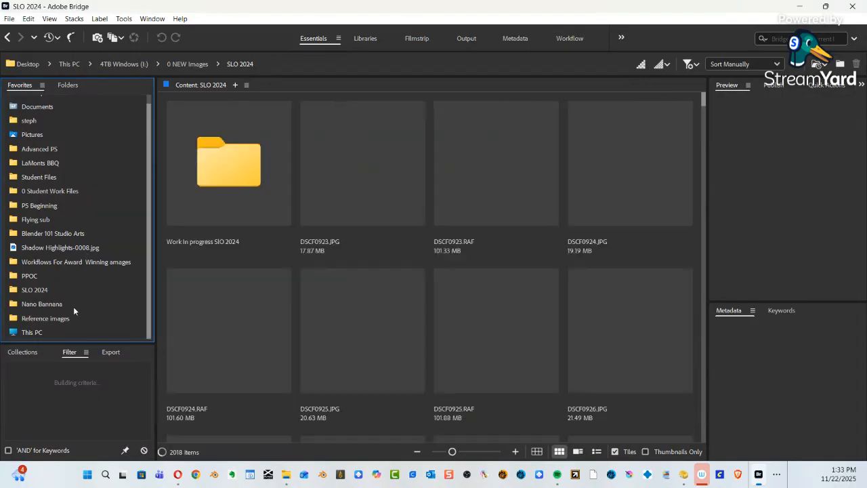
{"action": "left_click", "coordinate": [68, 318]}
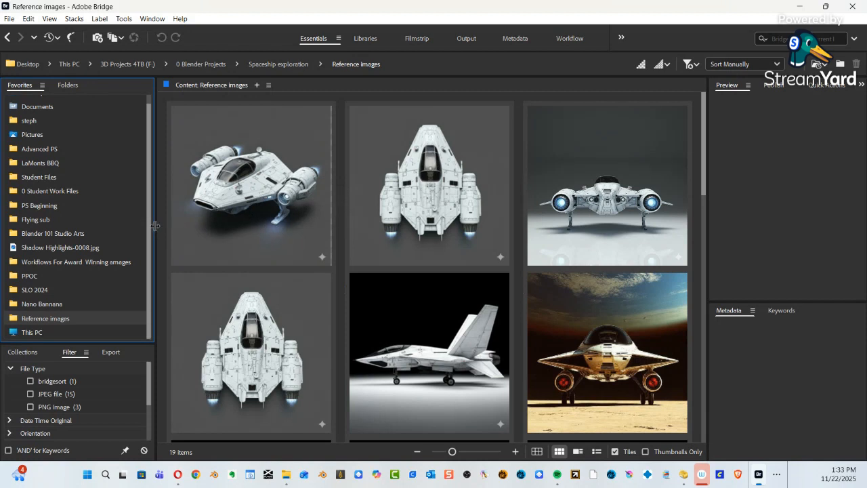
{"action": "left_click_drag", "start_coordinate": [153, 225], "coordinate": [64, 225]}
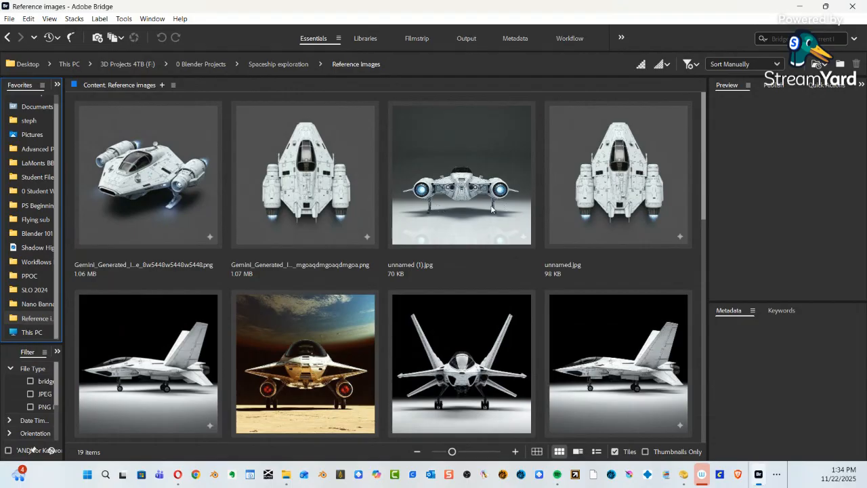
Examine the white spaceship reference images in full-screen preview, starting with the three-quarter view, and return to the thumbnails.
{"action": "left_click", "coordinate": [161, 187]}
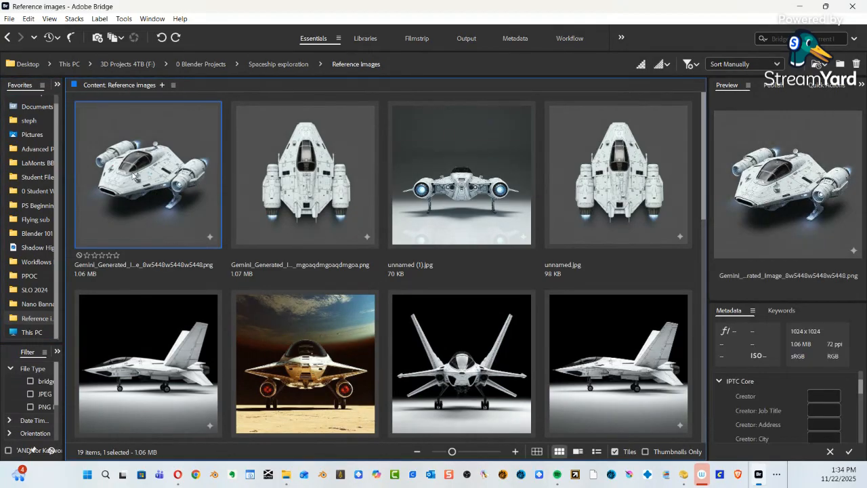
{"action": "key", "text": "space"}
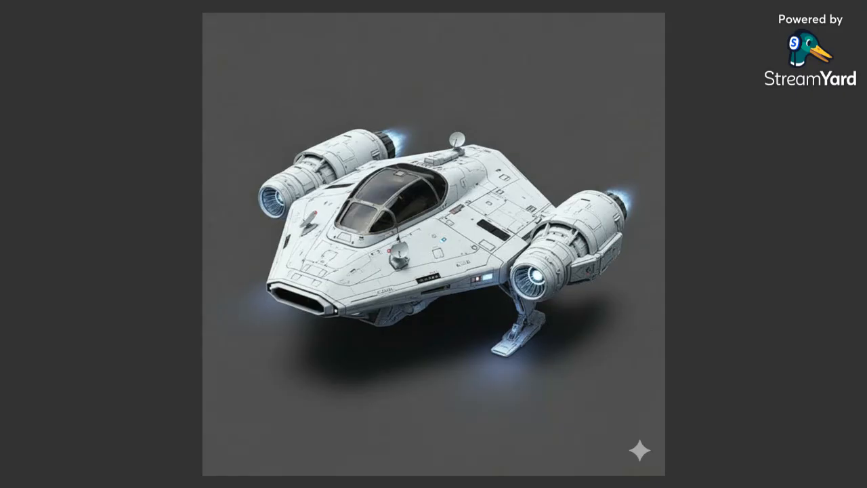
{"action": "key", "text": "Right"}
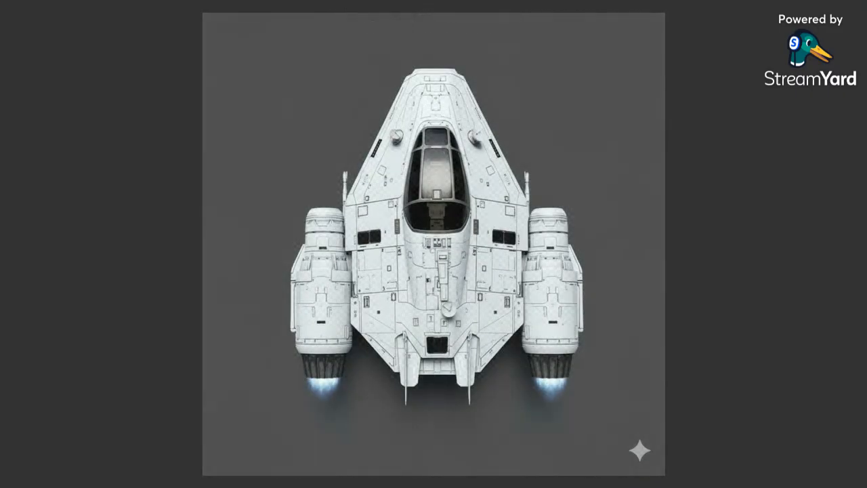
{"action": "key", "text": "Right"}
{"action": "key", "text": "Left"}
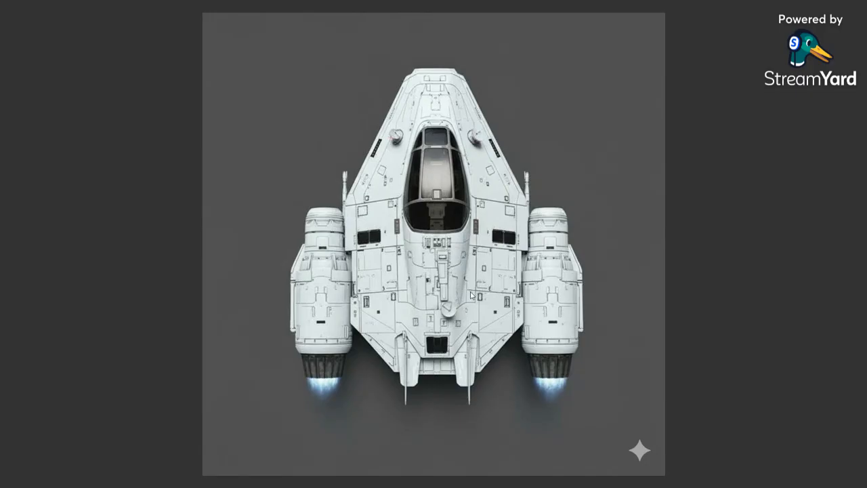
{"action": "key", "text": "space"}
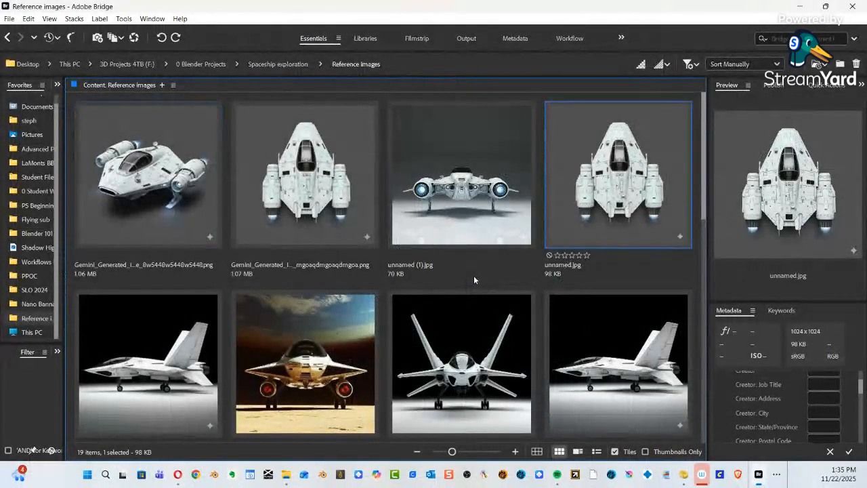
Switch back to Blender and create a new file, discarding the unsaved glow scene.
{"action": "key", "text": "alt+Tab"}
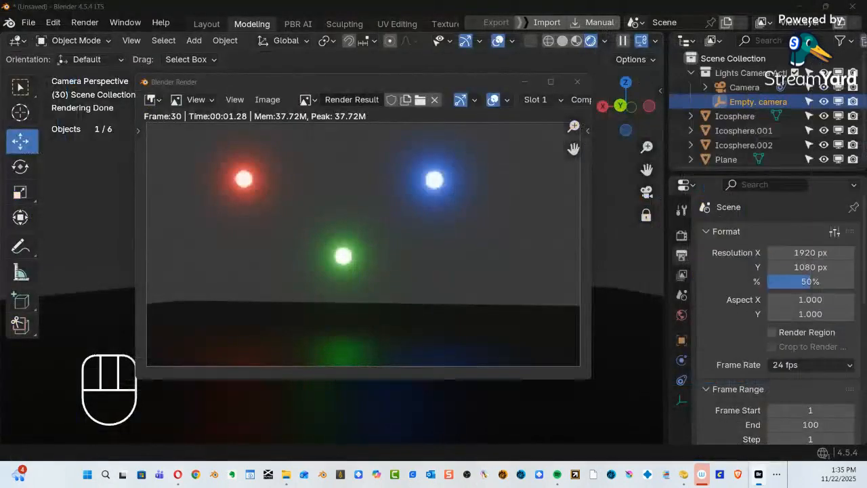
{"action": "left_click", "coordinate": [27, 21]}
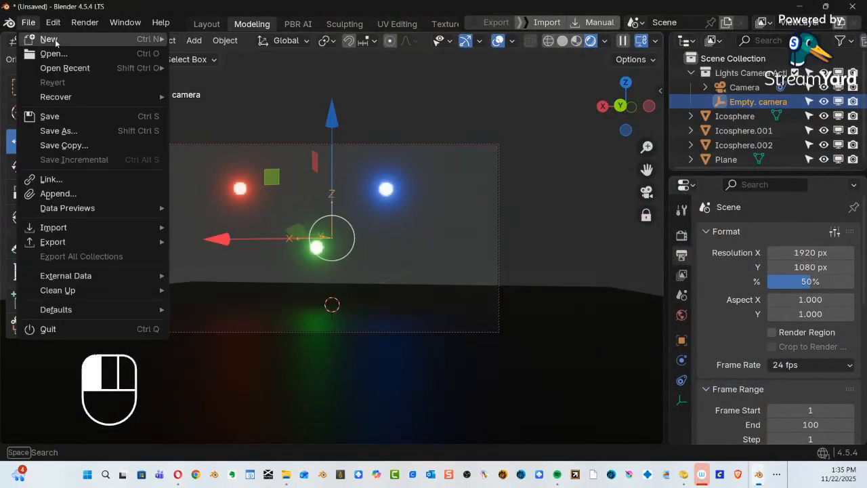
{"action": "mouse_move", "coordinate": [96, 38]}
{"action": "left_click", "coordinate": [207, 36]}
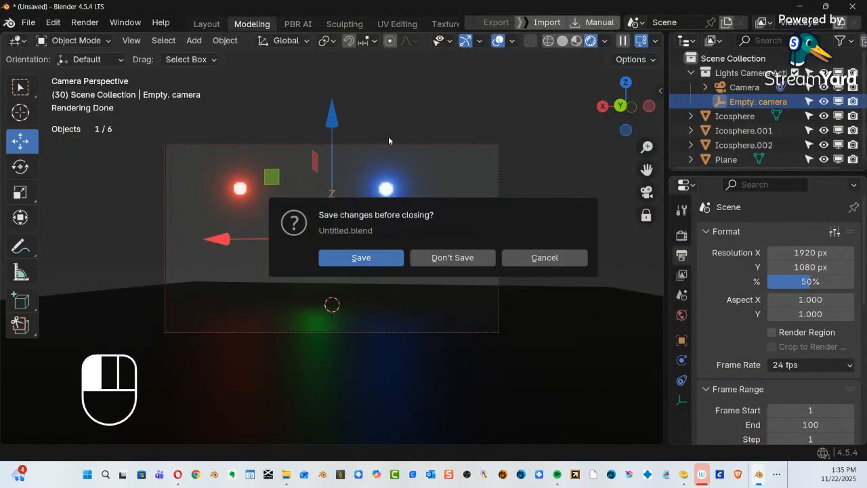
{"action": "left_click", "coordinate": [450, 260]}
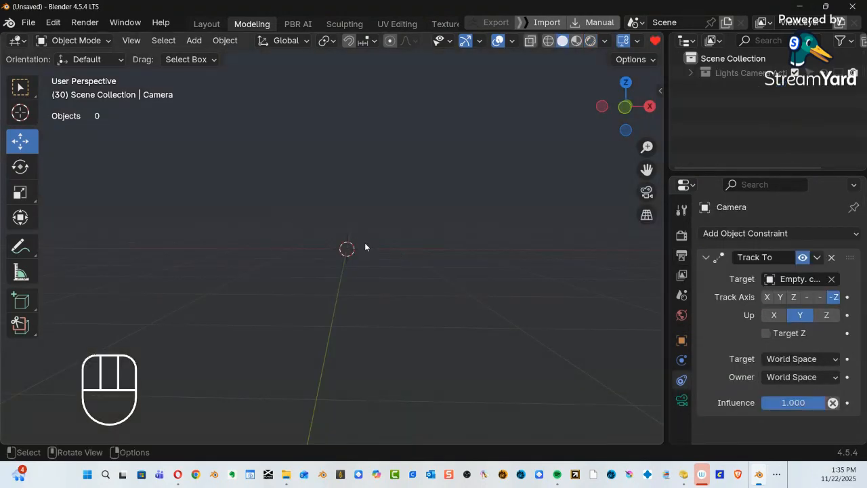
In top view, bring in the top-down spaceship image as a reference empty at the origin and make it unselectable.
{"action": "key", "text": "KP_7"}
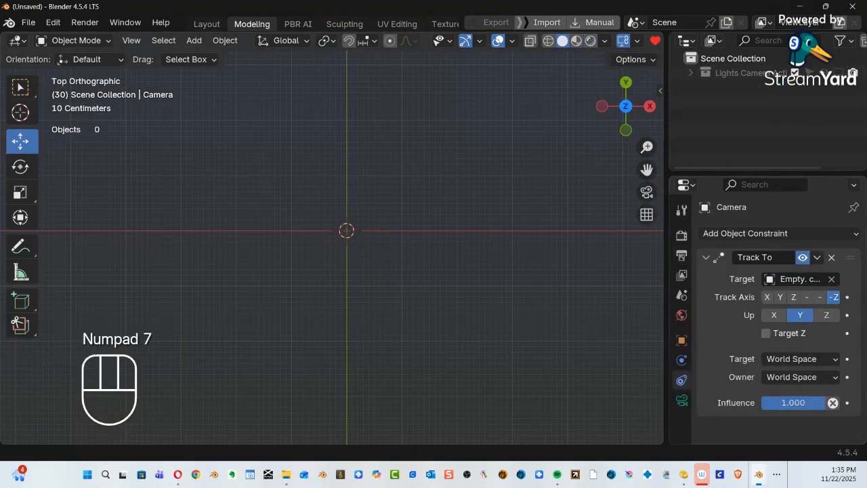
{"action": "left_click_drag", "start_coordinate": [352, 233], "coordinate": [353, 232]}
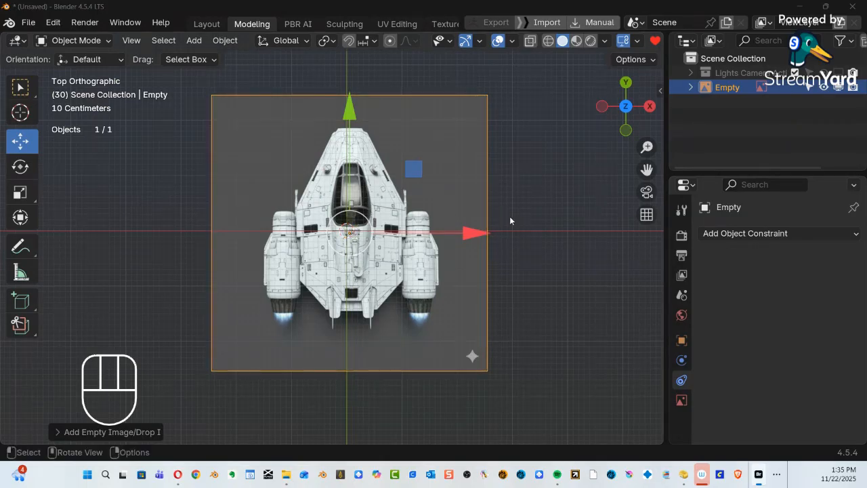
{"action": "left_click_drag", "start_coordinate": [540, 190], "coordinate": [509, 235], "text": "ctrl+alt"}
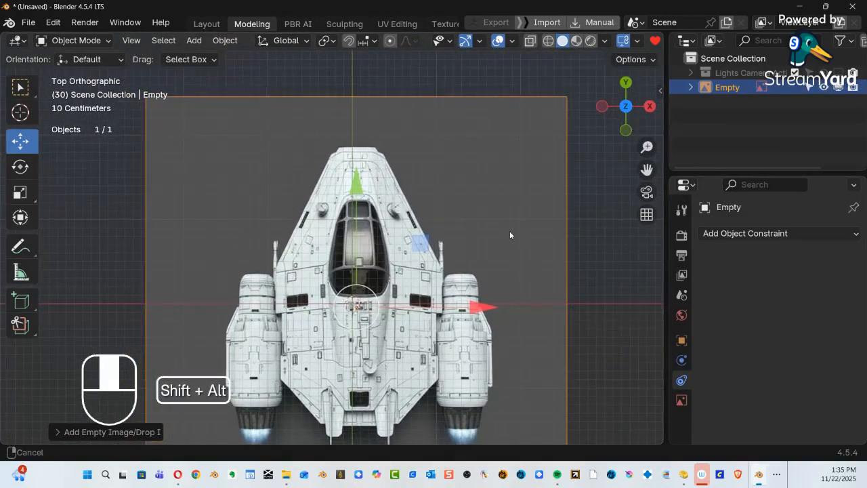
{"action": "left_click", "coordinate": [24, 241]}
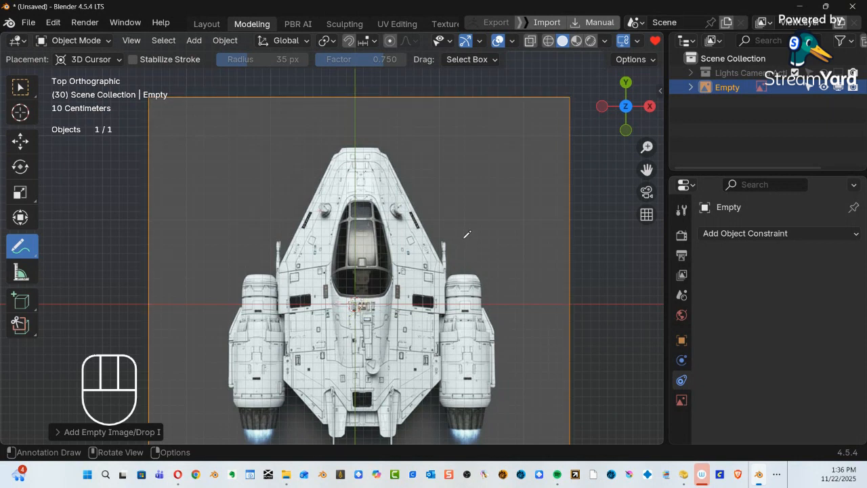
{"action": "left_click", "coordinate": [816, 85]}
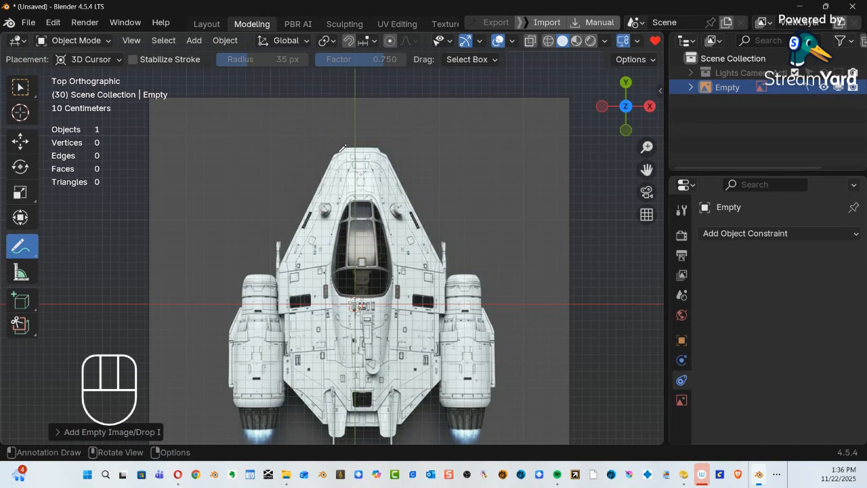
Annotate the left edge of the ship's central section from the nose past the cockpit, erasing the first trial strokes.
{"action": "mouse_move", "coordinate": [340, 151]}
{"action": "left_mouse_down"}
{"action": "mouse_move", "coordinate": [331, 179]}
{"action": "mouse_move", "coordinate": [353, 218]}
{"action": "left_mouse_up"}
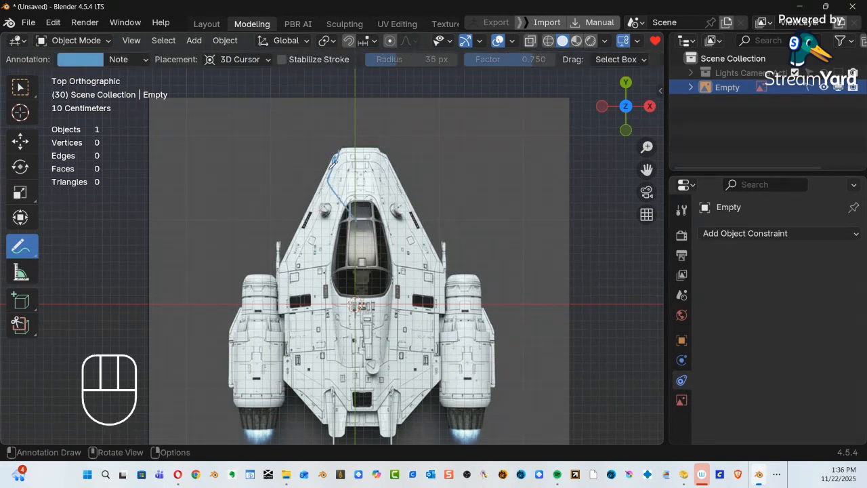
{"action": "left_click_drag", "start_coordinate": [336, 154], "coordinate": [339, 236]}
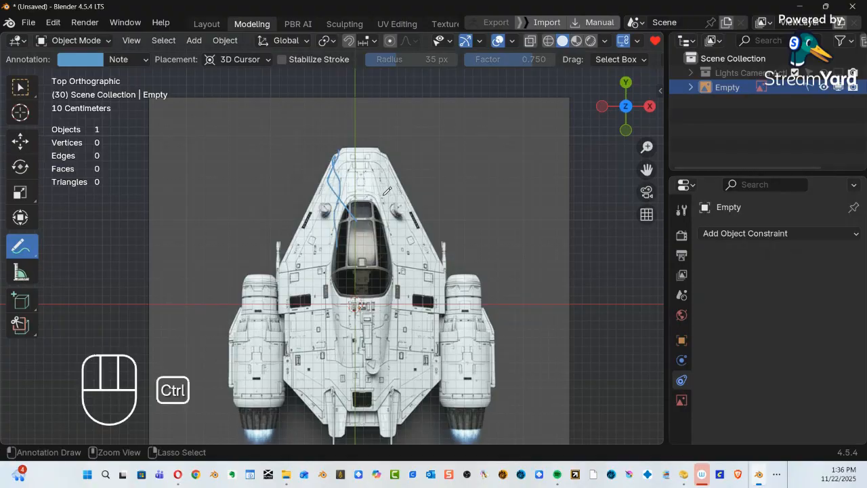
{"action": "mouse_move", "coordinate": [379, 192]}
{"action": "left_mouse_down", "text": "ctrl"}
{"action": "mouse_move", "coordinate": [348, 224]}
{"action": "mouse_move", "coordinate": [336, 161]}
{"action": "mouse_move", "coordinate": [351, 162]}
{"action": "mouse_move", "coordinate": [334, 160]}
{"action": "mouse_move", "coordinate": [320, 300]}
{"action": "mouse_move", "coordinate": [315, 277]}
{"action": "left_mouse_up", "text": "ctrl"}
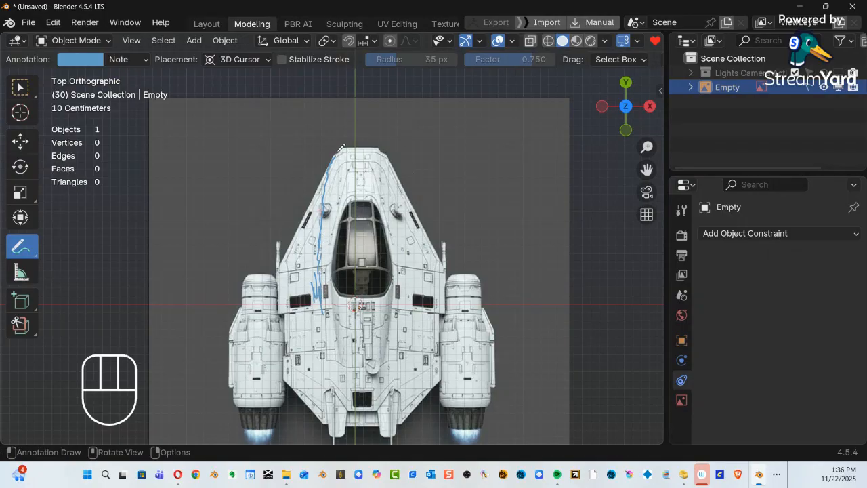
Annotate a dashed vertical centreline through the ship from just ahead of the nose to the tail.
{"action": "left_click_drag", "start_coordinate": [348, 130], "coordinate": [357, 194]}
{"action": "left_click", "coordinate": [358, 209]}
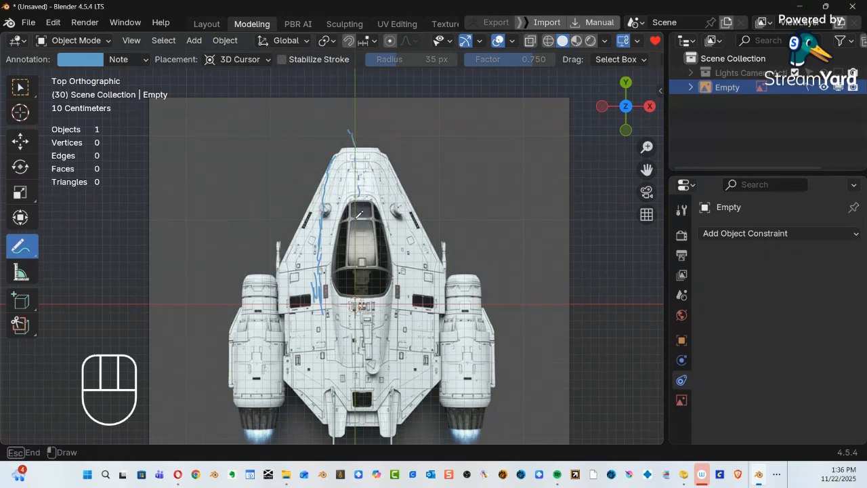
{"action": "left_click_drag", "start_coordinate": [367, 283], "coordinate": [359, 433]}
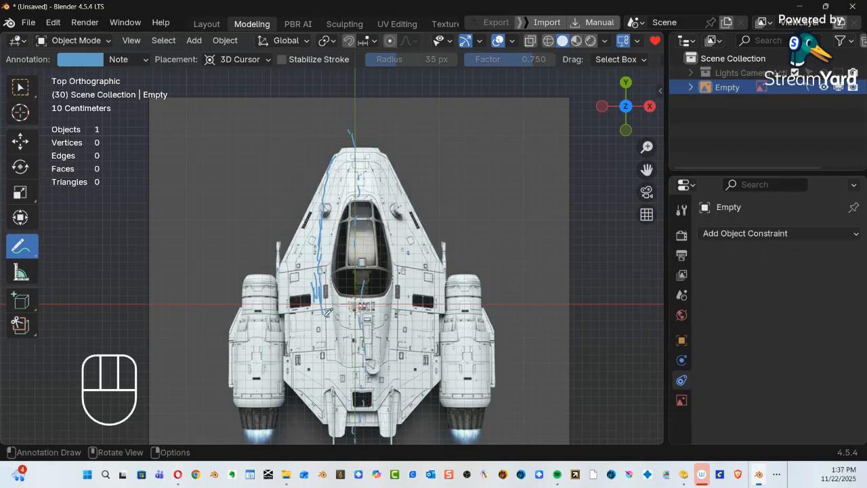
Annotate the central section's left taper to the tail, cross lines over and behind the cockpit, and its right edge.
{"action": "mouse_move", "coordinate": [329, 273]}
{"action": "left_mouse_down"}
{"action": "mouse_move", "coordinate": [318, 312]}
{"action": "mouse_move", "coordinate": [339, 361]}
{"action": "left_mouse_up"}
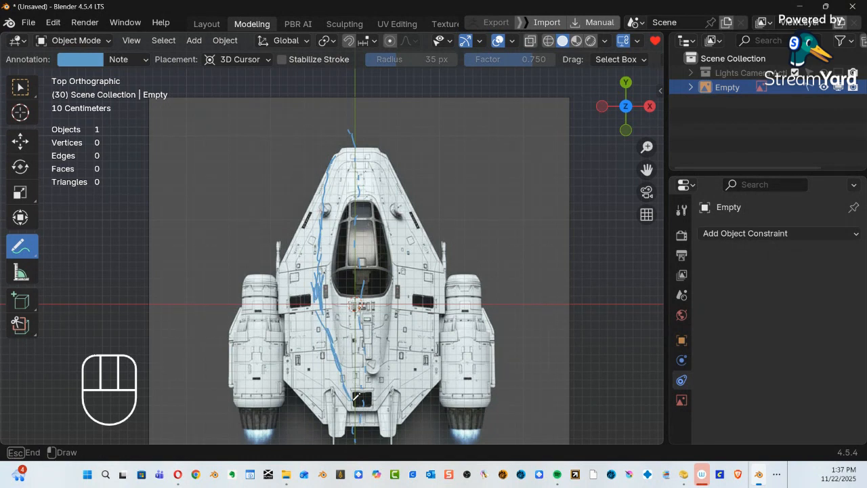
{"action": "left_click_drag", "start_coordinate": [355, 397], "coordinate": [363, 279]}
{"action": "left_click_drag", "start_coordinate": [338, 311], "coordinate": [386, 316]}
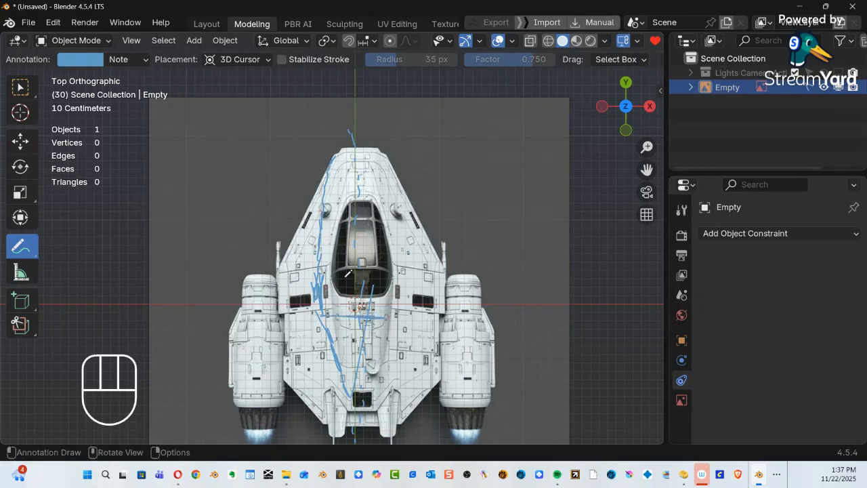
{"action": "mouse_move", "coordinate": [322, 258]}
{"action": "left_mouse_down"}
{"action": "mouse_move", "coordinate": [391, 254]}
{"action": "mouse_move", "coordinate": [367, 256]}
{"action": "left_mouse_up"}
{"action": "mouse_move", "coordinate": [380, 148]}
{"action": "left_mouse_down"}
{"action": "mouse_move", "coordinate": [400, 263]}
{"action": "mouse_move", "coordinate": [381, 379]}
{"action": "mouse_move", "coordinate": [368, 393]}
{"action": "mouse_move", "coordinate": [384, 391]}
{"action": "left_mouse_up"}
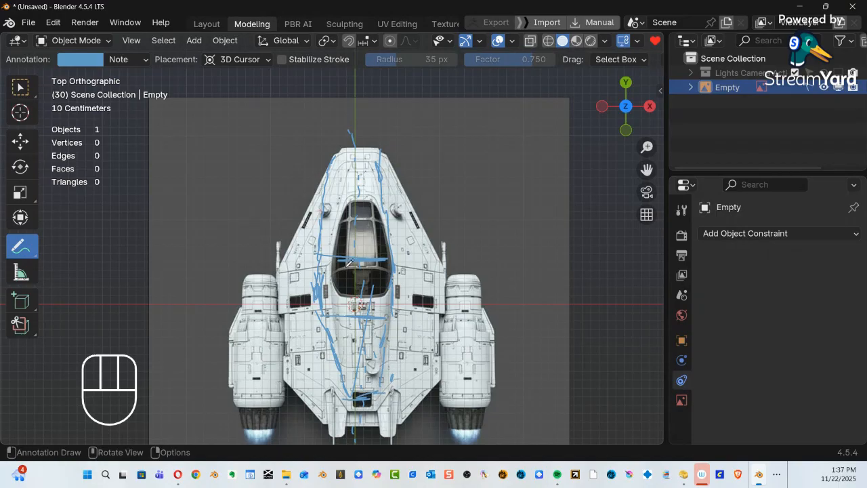
Annotate inner lines from the cockpit to the tail and erase the cluttered strokes in the middle behind the cockpit.
{"action": "left_click_drag", "start_coordinate": [351, 262], "coordinate": [369, 400]}
{"action": "left_click_drag", "start_coordinate": [377, 259], "coordinate": [373, 366]}
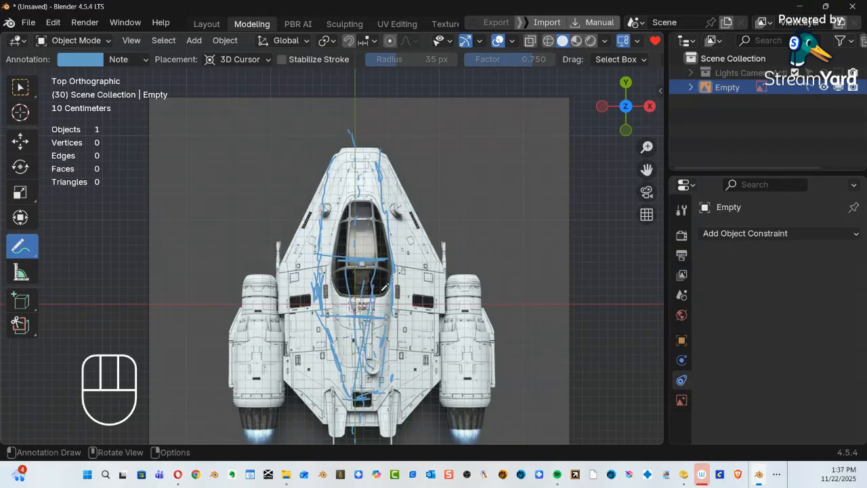
{"action": "mouse_move", "coordinate": [382, 263]}
{"action": "left_mouse_down"}
{"action": "mouse_move", "coordinate": [381, 393]}
{"action": "mouse_move", "coordinate": [393, 318]}
{"action": "left_mouse_up"}
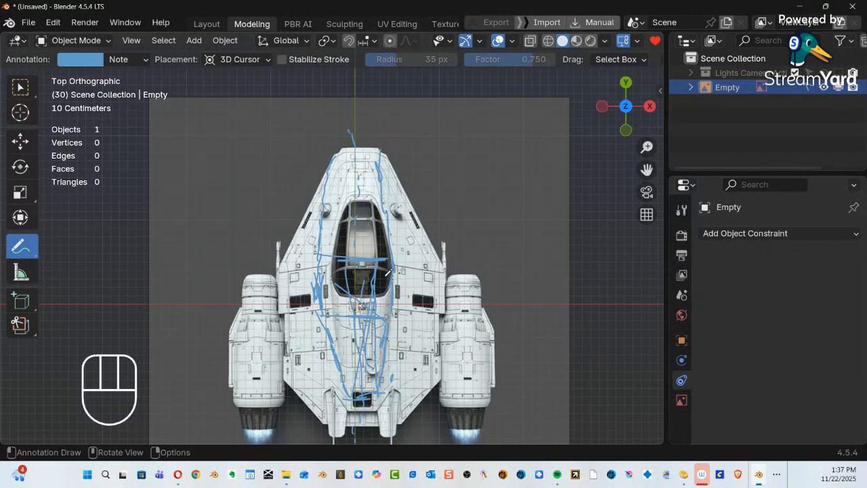
{"action": "key", "text": "ctrl"}
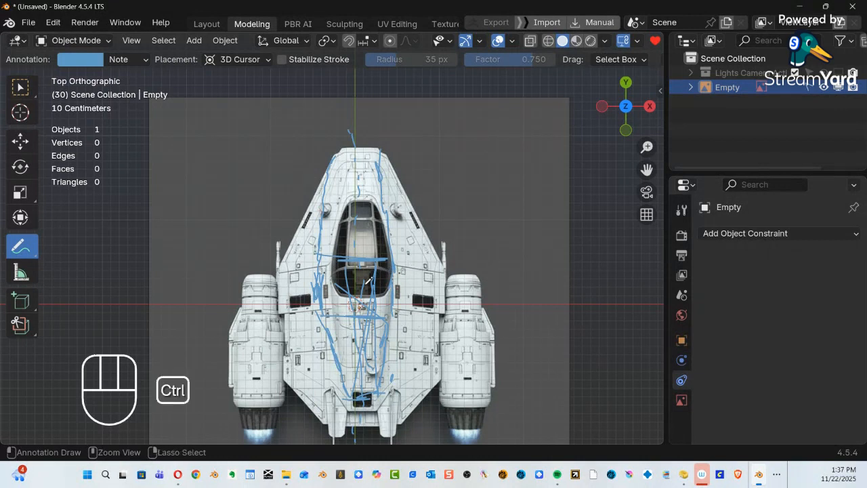
{"action": "left_click_drag", "start_coordinate": [370, 280], "coordinate": [367, 388], "text": "ctrl"}
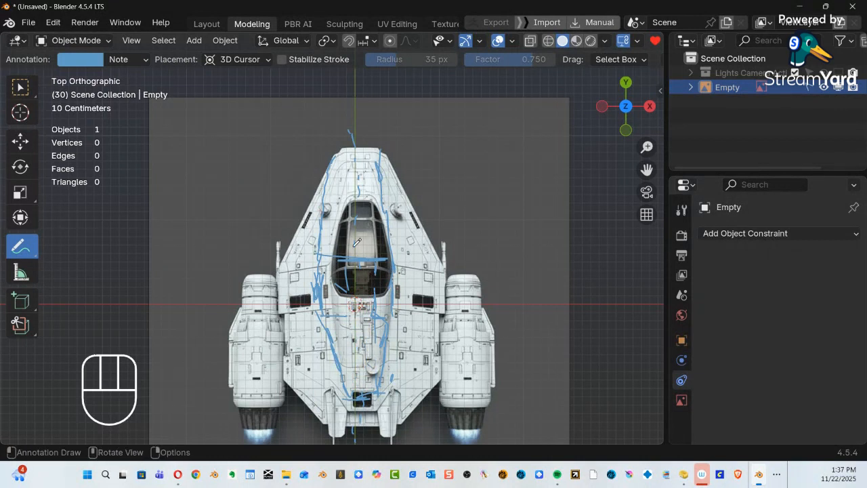
Redraw the centreline behind the cockpit, outline the nose's front edge, and erase the stray strokes ahead of it.
{"action": "left_click_drag", "start_coordinate": [352, 266], "coordinate": [370, 414]}
{"action": "mouse_move", "coordinate": [345, 162]}
{"action": "left_mouse_down"}
{"action": "mouse_move", "coordinate": [343, 155]}
{"action": "mouse_move", "coordinate": [336, 185]}
{"action": "mouse_move", "coordinate": [370, 120]}
{"action": "mouse_move", "coordinate": [391, 148]}
{"action": "mouse_move", "coordinate": [389, 204]}
{"action": "mouse_move", "coordinate": [398, 180]}
{"action": "left_mouse_up"}
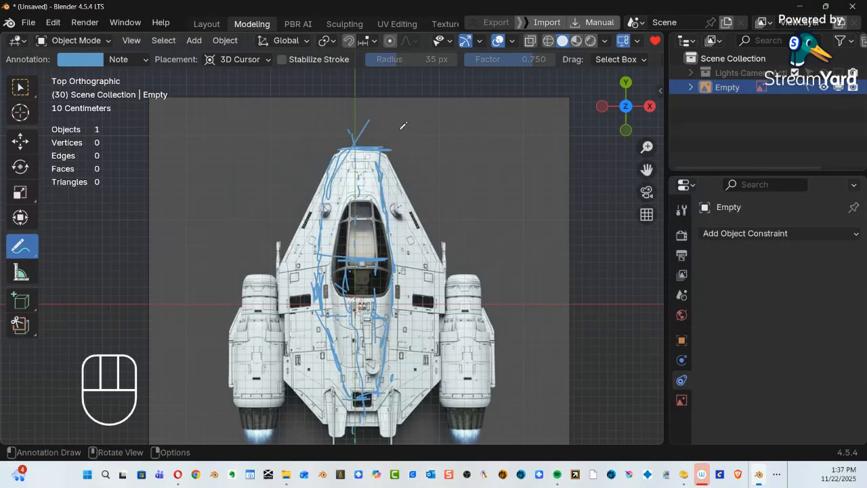
{"action": "key", "text": "ctrl"}
{"action": "left_click_drag", "start_coordinate": [365, 127], "coordinate": [347, 129], "text": "ctrl"}
Annotate the cockpit's rear edge, then trace the hull's left outline from the nose to the rear.
{"action": "mouse_move", "coordinate": [339, 291]}
{"action": "left_mouse_down"}
{"action": "mouse_move", "coordinate": [385, 292]}
{"action": "mouse_move", "coordinate": [386, 261]}
{"action": "mouse_move", "coordinate": [388, 292]}
{"action": "left_mouse_up"}
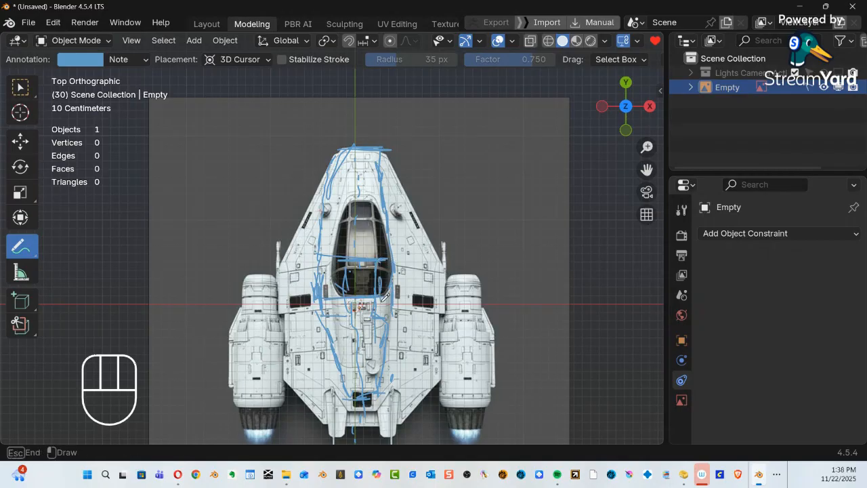
{"action": "mouse_move", "coordinate": [383, 256]}
{"action": "left_mouse_down"}
{"action": "mouse_move", "coordinate": [399, 265]}
{"action": "mouse_move", "coordinate": [385, 290]}
{"action": "left_mouse_up"}
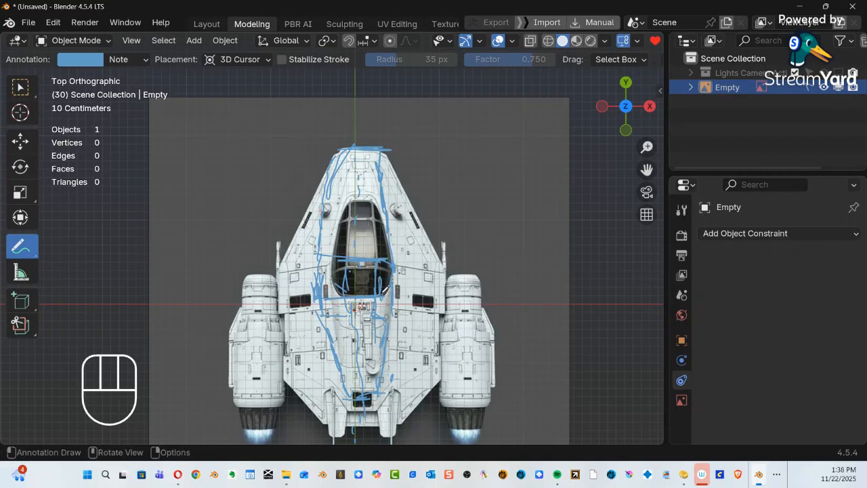
{"action": "mouse_move", "coordinate": [329, 167]}
{"action": "left_mouse_down"}
{"action": "mouse_move", "coordinate": [286, 229]}
{"action": "mouse_move", "coordinate": [277, 275]}
{"action": "mouse_move", "coordinate": [292, 366]}
{"action": "mouse_move", "coordinate": [320, 385]}
{"action": "mouse_move", "coordinate": [304, 393]}
{"action": "mouse_move", "coordinate": [328, 422]}
{"action": "left_mouse_up"}
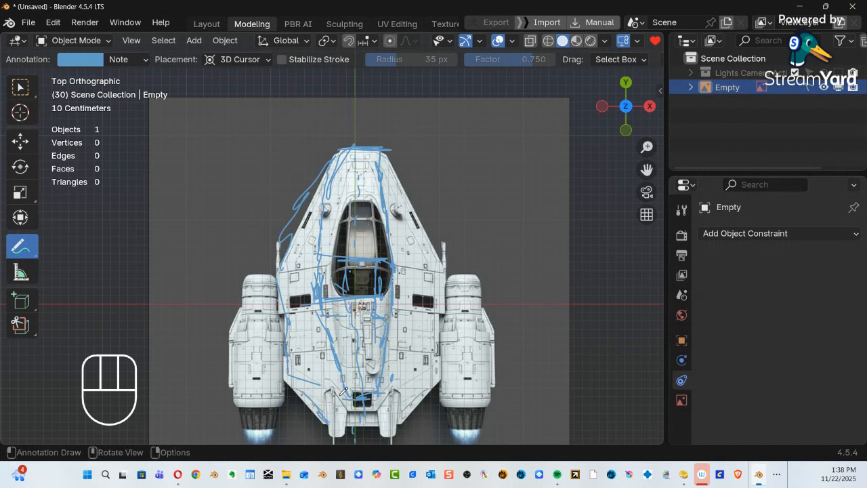
{"action": "mouse_move", "coordinate": [343, 391]}
{"action": "left_mouse_down"}
{"action": "mouse_move", "coordinate": [299, 371]}
{"action": "mouse_move", "coordinate": [355, 393]}
{"action": "mouse_move", "coordinate": [335, 384]}
{"action": "left_mouse_up"}
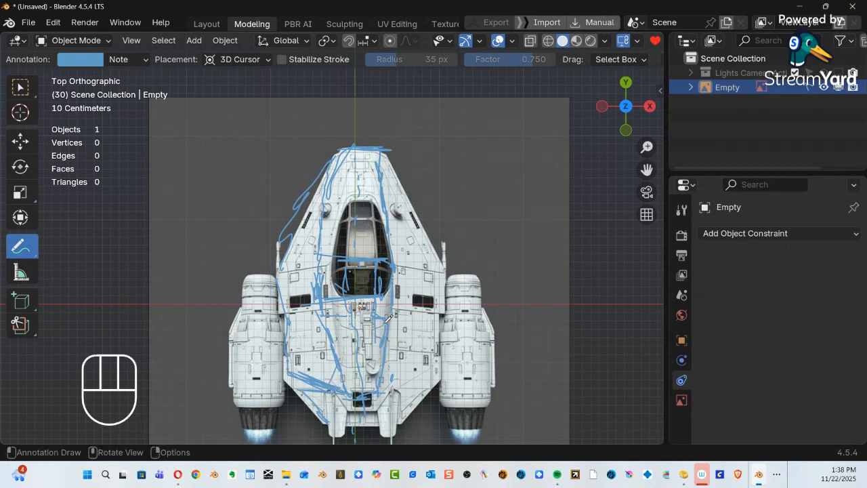
{"action": "mouse_move", "coordinate": [337, 149]}
{"action": "left_mouse_down"}
{"action": "mouse_move", "coordinate": [298, 225]}
{"action": "mouse_move", "coordinate": [326, 179]}
{"action": "mouse_move", "coordinate": [331, 185]}
{"action": "left_mouse_up"}
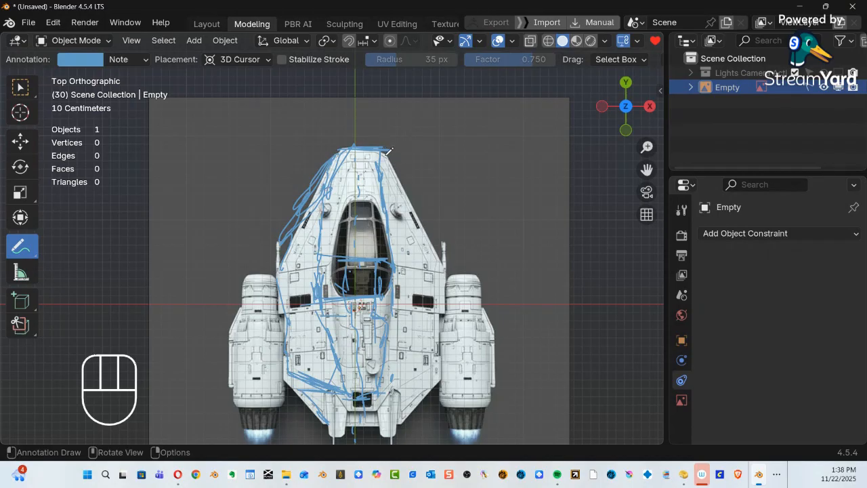
Trace the hull's right outline from nose to rear and add cross lines from the cockpit to the right hull edge.
{"action": "left_click_drag", "start_coordinate": [390, 151], "coordinate": [442, 256]}
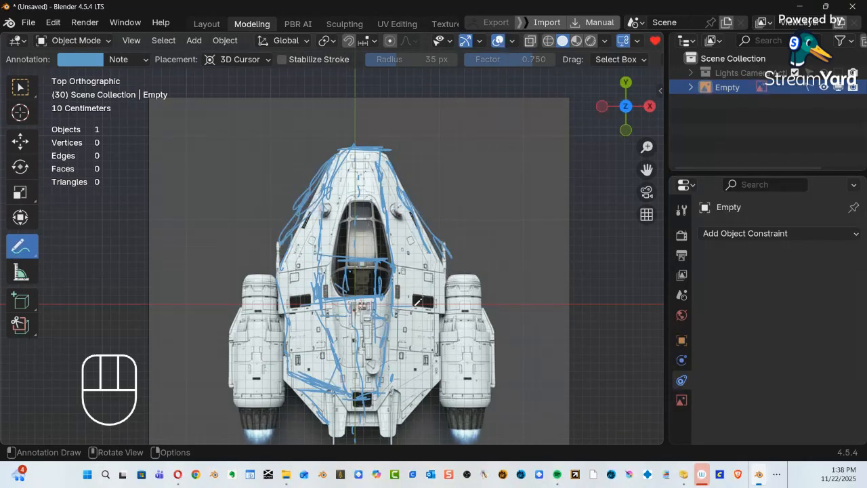
{"action": "left_click_drag", "start_coordinate": [409, 302], "coordinate": [452, 305]}
{"action": "mouse_move", "coordinate": [393, 255]}
{"action": "left_mouse_down"}
{"action": "mouse_move", "coordinate": [455, 252]}
{"action": "mouse_move", "coordinate": [450, 344]}
{"action": "mouse_move", "coordinate": [410, 384]}
{"action": "mouse_move", "coordinate": [438, 375]}
{"action": "mouse_move", "coordinate": [422, 372]}
{"action": "mouse_move", "coordinate": [432, 362]}
{"action": "mouse_move", "coordinate": [398, 383]}
{"action": "mouse_move", "coordinate": [435, 365]}
{"action": "left_mouse_up"}
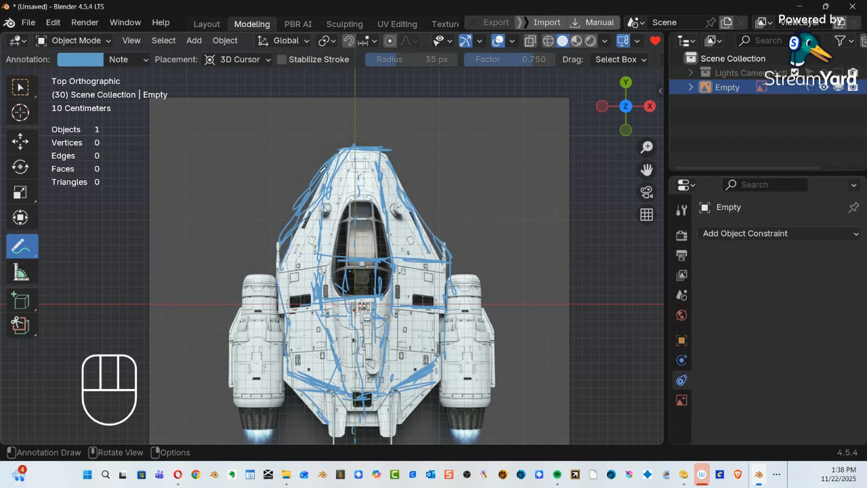
Erase the stray strokes outside the upper-left hull edge and retrace the tail point and both lower hull sides.
{"action": "mouse_move", "coordinate": [338, 150]}
{"action": "left_mouse_down"}
{"action": "mouse_move", "coordinate": [318, 169]}
{"action": "mouse_move", "coordinate": [334, 174]}
{"action": "mouse_move", "coordinate": [307, 209]}
{"action": "mouse_move", "coordinate": [341, 175]}
{"action": "mouse_move", "coordinate": [313, 155]}
{"action": "left_mouse_up"}
{"action": "mouse_move", "coordinate": [304, 164]}
{"action": "left_mouse_down", "text": "ctrl"}
{"action": "mouse_move", "coordinate": [284, 208]}
{"action": "mouse_move", "coordinate": [310, 178]}
{"action": "mouse_move", "coordinate": [253, 250]}
{"action": "left_mouse_up", "text": "ctrl"}
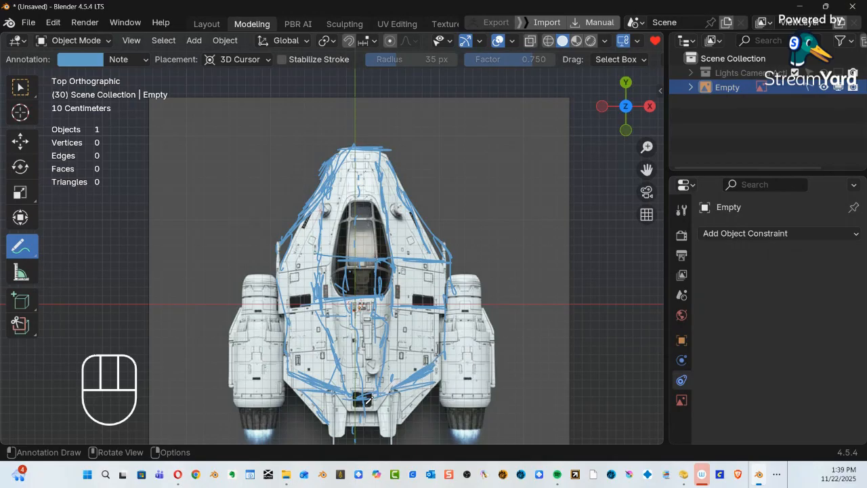
{"action": "mouse_move", "coordinate": [339, 355]}
{"action": "left_mouse_down"}
{"action": "mouse_move", "coordinate": [358, 399]}
{"action": "mouse_move", "coordinate": [349, 407]}
{"action": "mouse_move", "coordinate": [365, 413]}
{"action": "left_mouse_up"}
{"action": "mouse_move", "coordinate": [446, 283]}
{"action": "left_mouse_down"}
{"action": "mouse_move", "coordinate": [449, 269]}
{"action": "mouse_move", "coordinate": [435, 380]}
{"action": "left_mouse_up"}
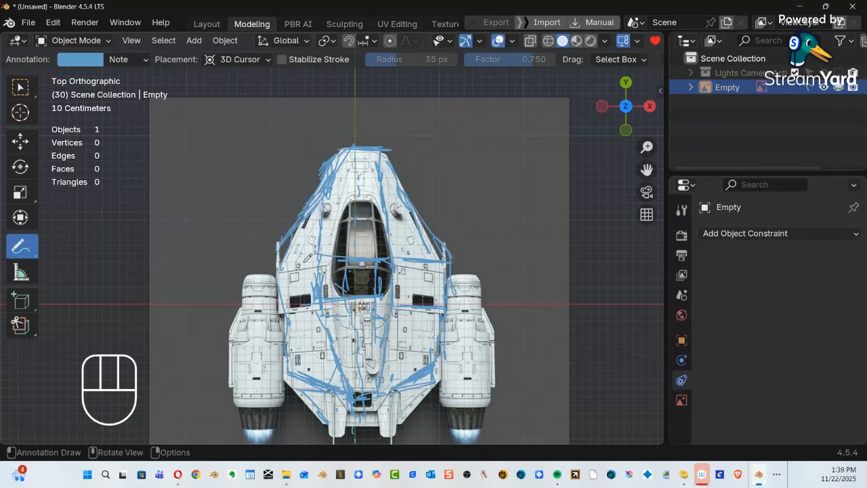
{"action": "left_click_drag", "start_coordinate": [278, 274], "coordinate": [288, 372]}
Retrace the upper-left hull edge from nose to engine and erase the strokes that overshoot the silhouette.
{"action": "mouse_move", "coordinate": [305, 227]}
{"action": "left_mouse_down"}
{"action": "mouse_move", "coordinate": [276, 258]}
{"action": "mouse_move", "coordinate": [283, 270]}
{"action": "mouse_move", "coordinate": [310, 229]}
{"action": "left_mouse_up"}
{"action": "mouse_move", "coordinate": [327, 180]}
{"action": "left_mouse_down"}
{"action": "mouse_move", "coordinate": [298, 209]}
{"action": "mouse_move", "coordinate": [282, 268]}
{"action": "left_mouse_up"}
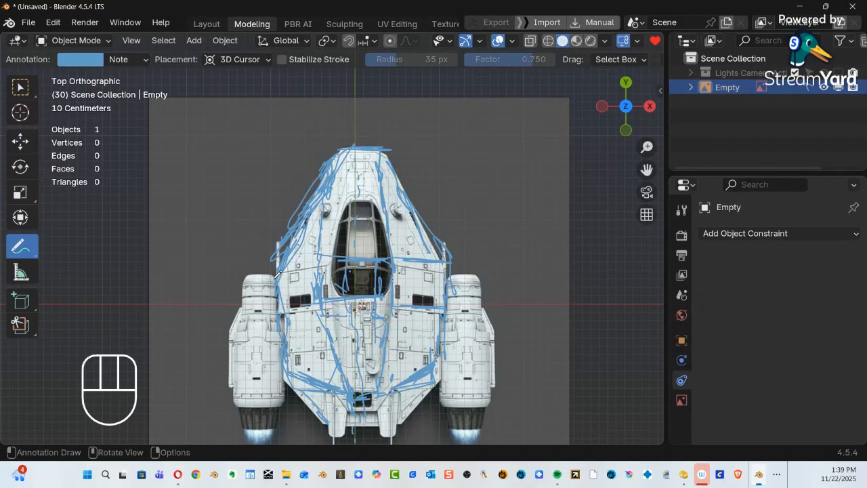
{"action": "key", "text": "ctrl"}
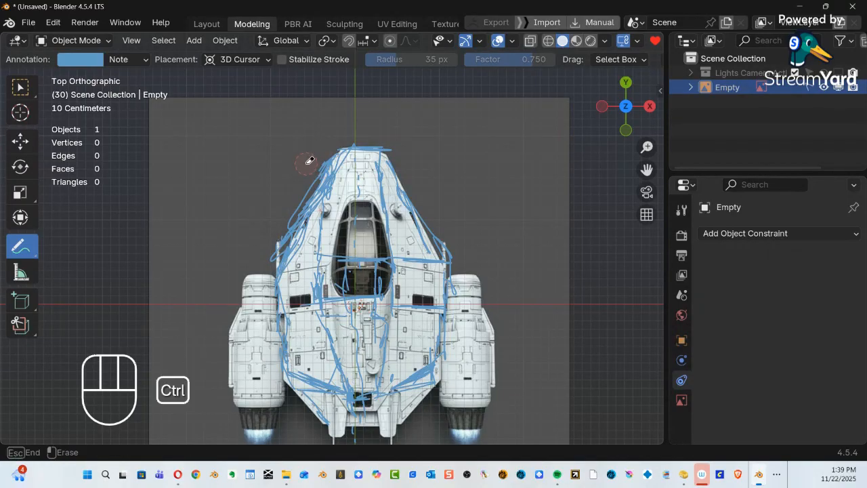
{"action": "left_click_drag", "start_coordinate": [326, 150], "coordinate": [248, 293], "text": "ctrl"}
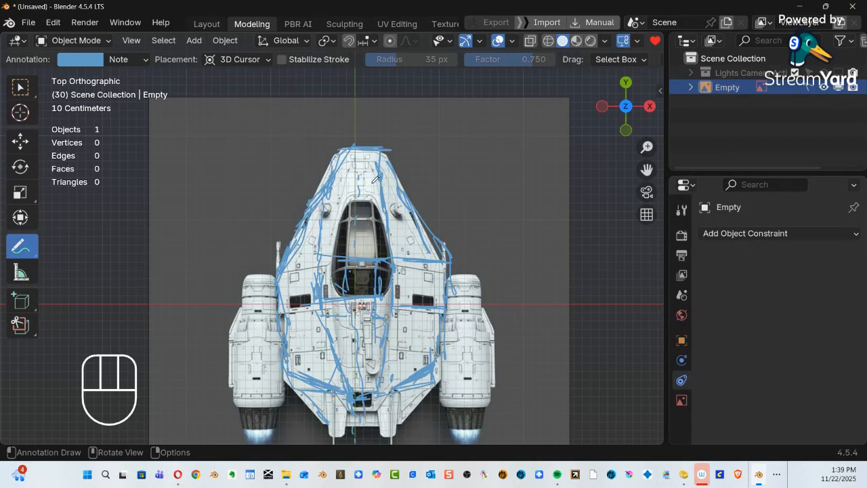
Sketch the sloped panel between the nose and the cockpit's left side, erasing excess strokes around it.
{"action": "mouse_move", "coordinate": [334, 230]}
{"action": "left_mouse_down"}
{"action": "mouse_move", "coordinate": [352, 148]}
{"action": "mouse_move", "coordinate": [318, 289]}
{"action": "left_mouse_up"}
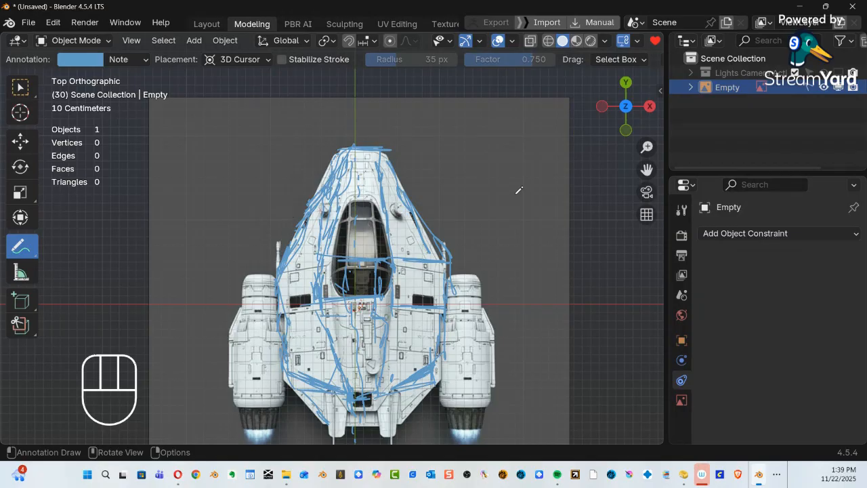
{"action": "key", "text": "ctrl"}
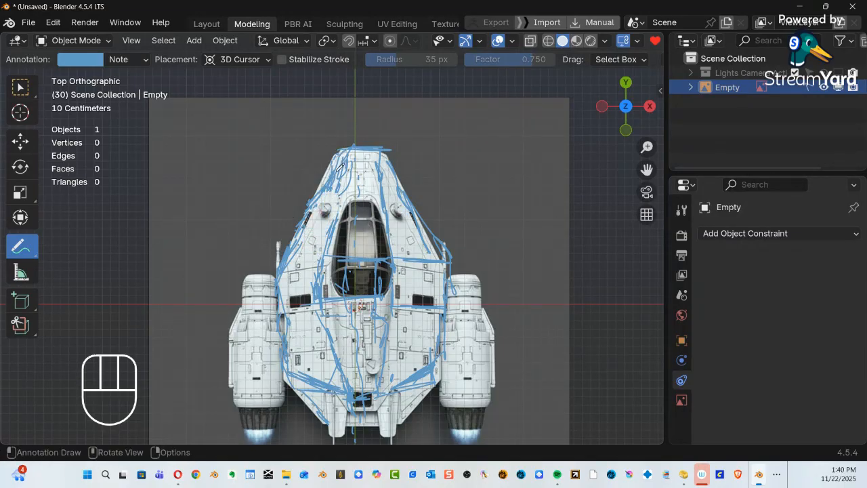
{"action": "mouse_move", "coordinate": [324, 184]}
{"action": "left_mouse_down"}
{"action": "mouse_move", "coordinate": [336, 147]}
{"action": "mouse_move", "coordinate": [298, 237]}
{"action": "mouse_move", "coordinate": [333, 157]}
{"action": "mouse_move", "coordinate": [378, 148]}
{"action": "mouse_move", "coordinate": [357, 145]}
{"action": "mouse_move", "coordinate": [356, 164]}
{"action": "mouse_move", "coordinate": [347, 158]}
{"action": "mouse_move", "coordinate": [342, 198]}
{"action": "mouse_move", "coordinate": [346, 156]}
{"action": "mouse_move", "coordinate": [332, 250]}
{"action": "left_mouse_up"}
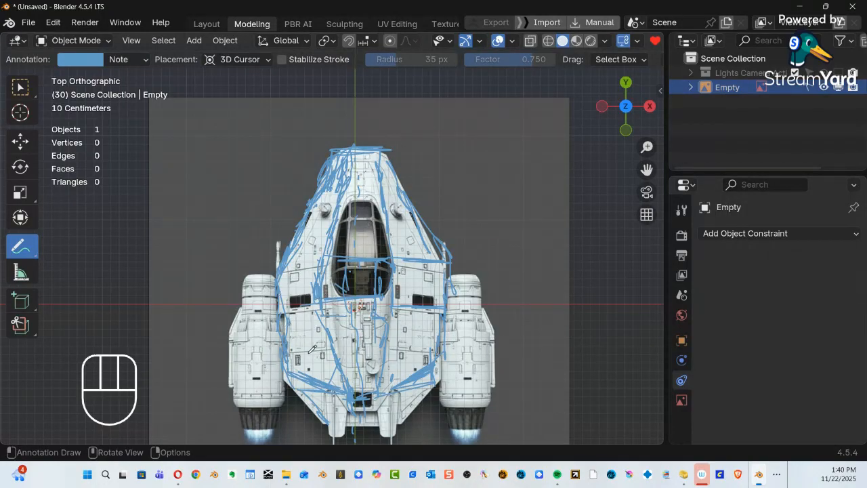
Outline the cockpit canopy with annotation strokes and continue its left side line back toward the tail.
{"action": "mouse_move", "coordinate": [364, 195]}
{"action": "left_mouse_down"}
{"action": "mouse_move", "coordinate": [354, 194]}
{"action": "mouse_move", "coordinate": [380, 193]}
{"action": "mouse_move", "coordinate": [372, 199]}
{"action": "mouse_move", "coordinate": [402, 258]}
{"action": "mouse_move", "coordinate": [393, 310]}
{"action": "left_mouse_up"}
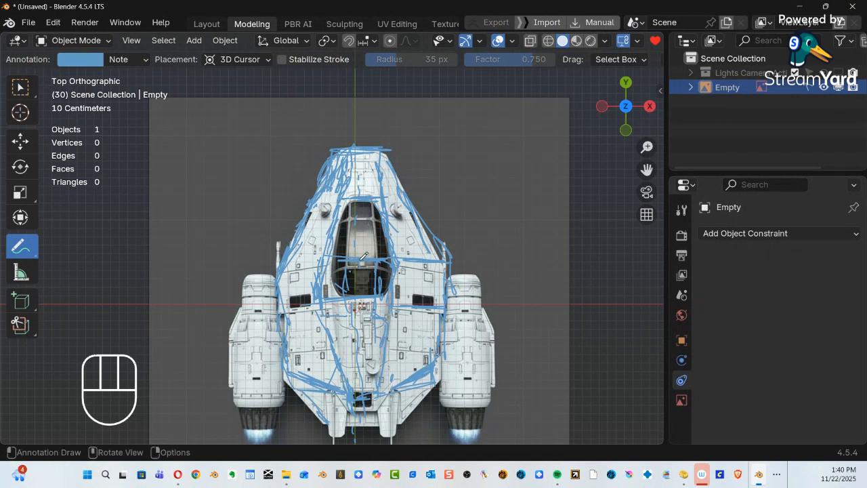
{"action": "left_click_drag", "start_coordinate": [357, 257], "coordinate": [332, 266]}
{"action": "mouse_move", "coordinate": [332, 290]}
{"action": "left_mouse_down"}
{"action": "mouse_move", "coordinate": [331, 269]}
{"action": "mouse_move", "coordinate": [343, 366]}
{"action": "left_mouse_up"}
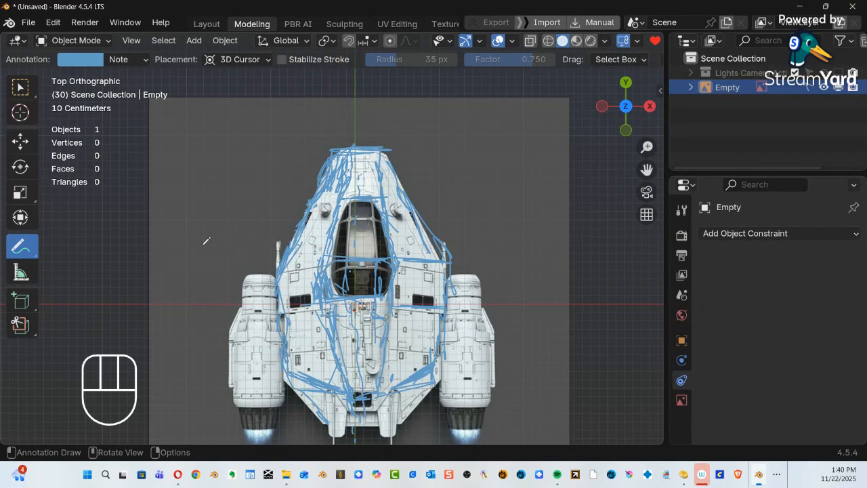
Erase the outdated strokes left of the cockpit and the strays outside the upper-right hull edge.
{"action": "key", "text": "ctrl"}
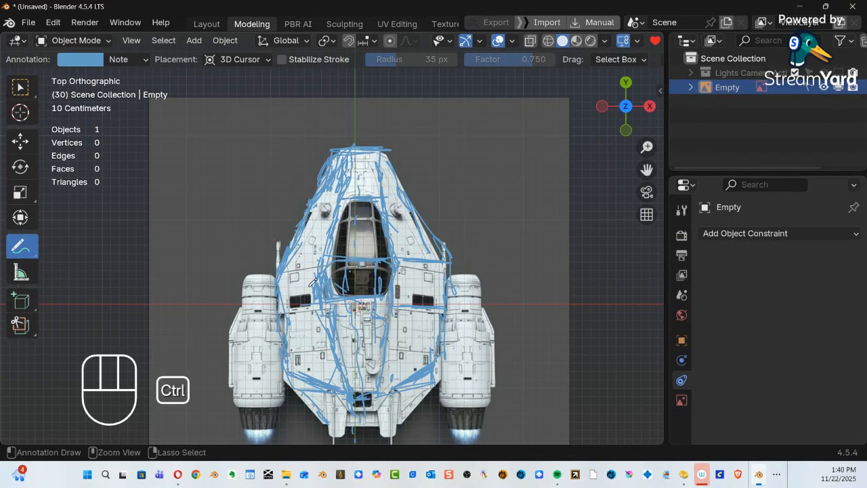
{"action": "left_click_drag", "start_coordinate": [314, 282], "coordinate": [320, 284], "text": "ctrl"}
{"action": "mouse_move", "coordinate": [318, 320]}
{"action": "left_mouse_down", "text": "ctrl"}
{"action": "mouse_move", "coordinate": [328, 347]}
{"action": "mouse_move", "coordinate": [324, 318]}
{"action": "left_mouse_up", "text": "ctrl"}
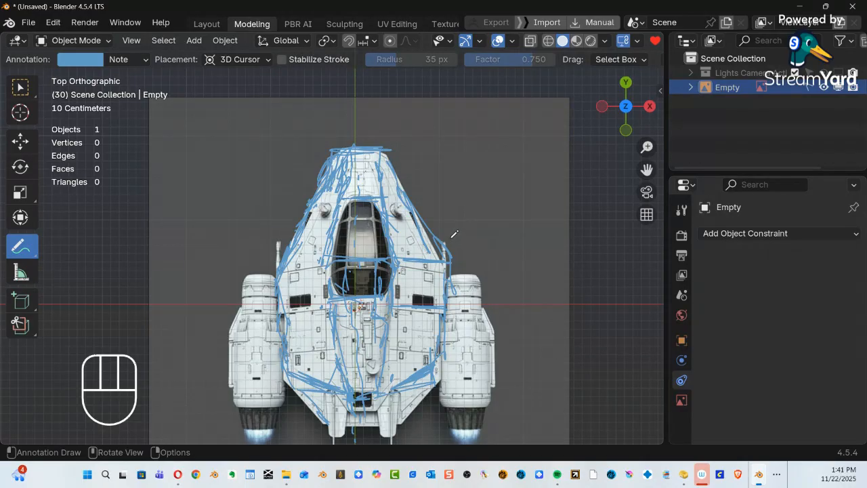
{"action": "left_click_drag", "start_coordinate": [455, 231], "coordinate": [460, 254], "text": "ctrl"}
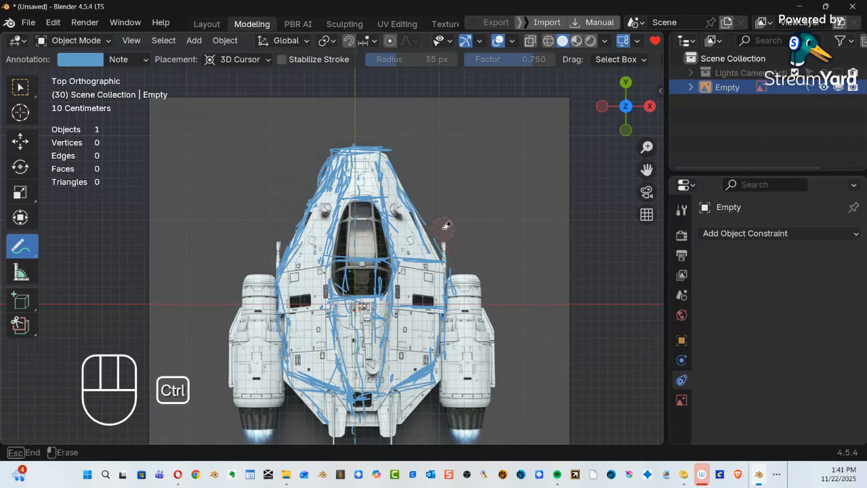
{"action": "left_click_drag", "start_coordinate": [444, 228], "coordinate": [458, 253], "text": "ctrl"}
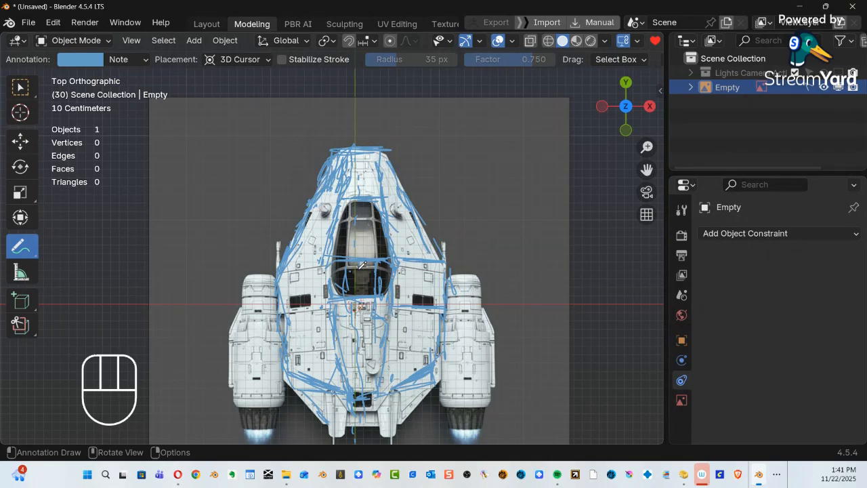